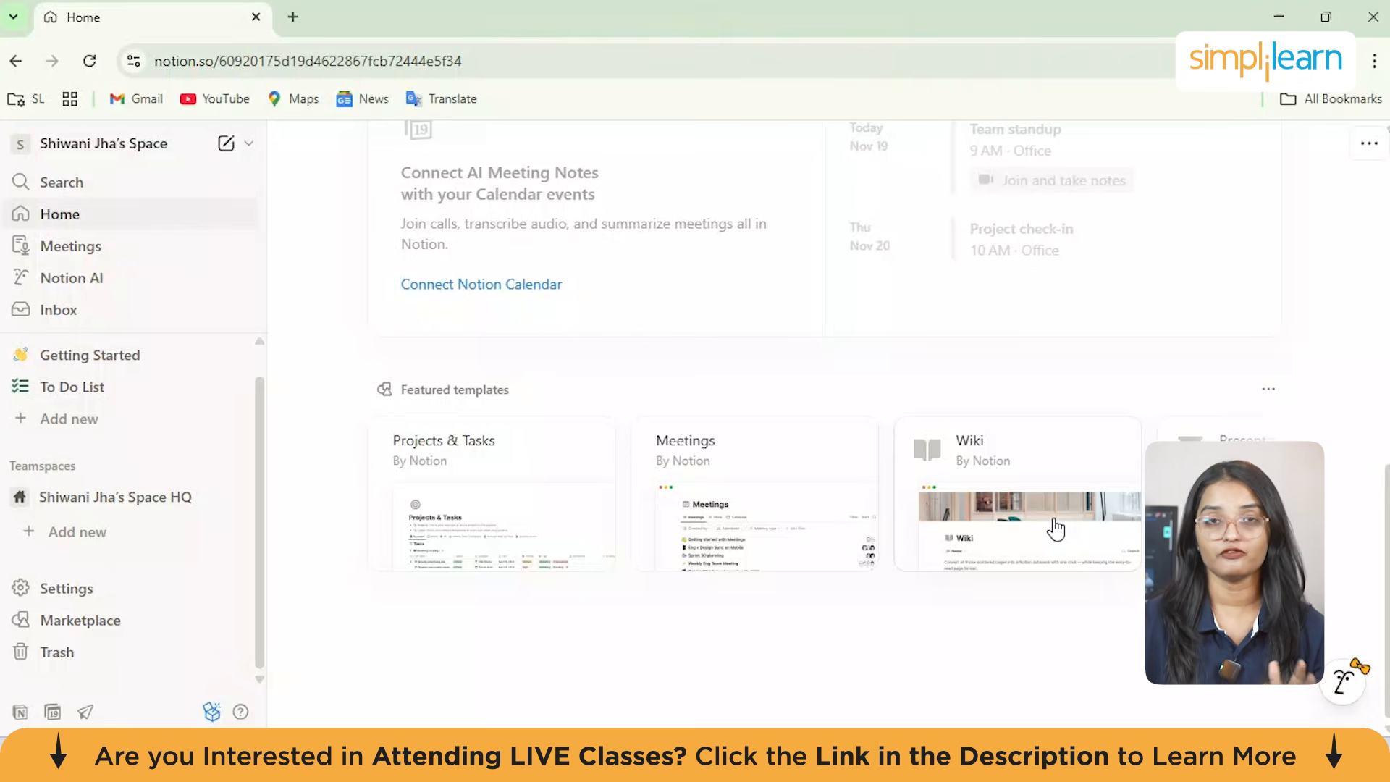
Step: Browse the featured templates on the home page and open the Presentation template's details
scroll(1055, 529, "right", 5)
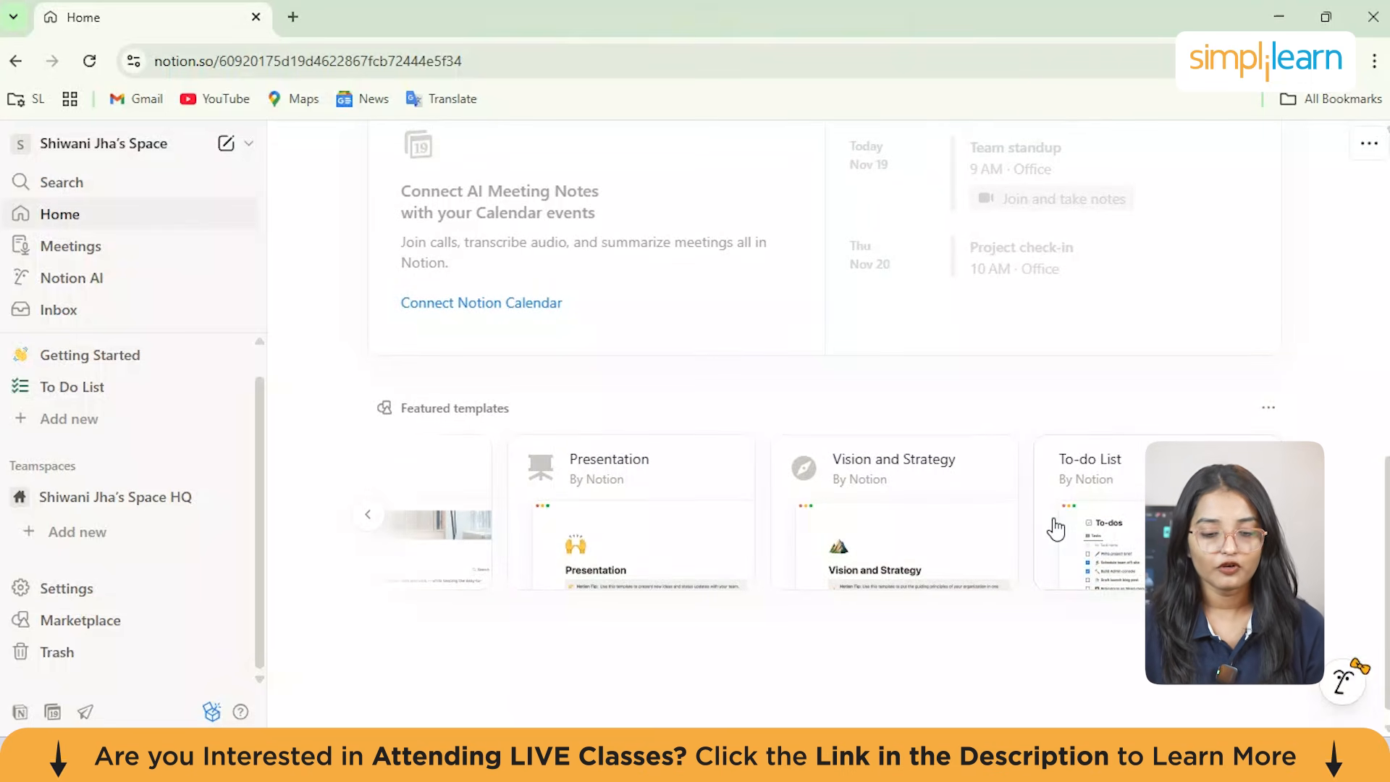
scroll(1056, 529, "left", 3)
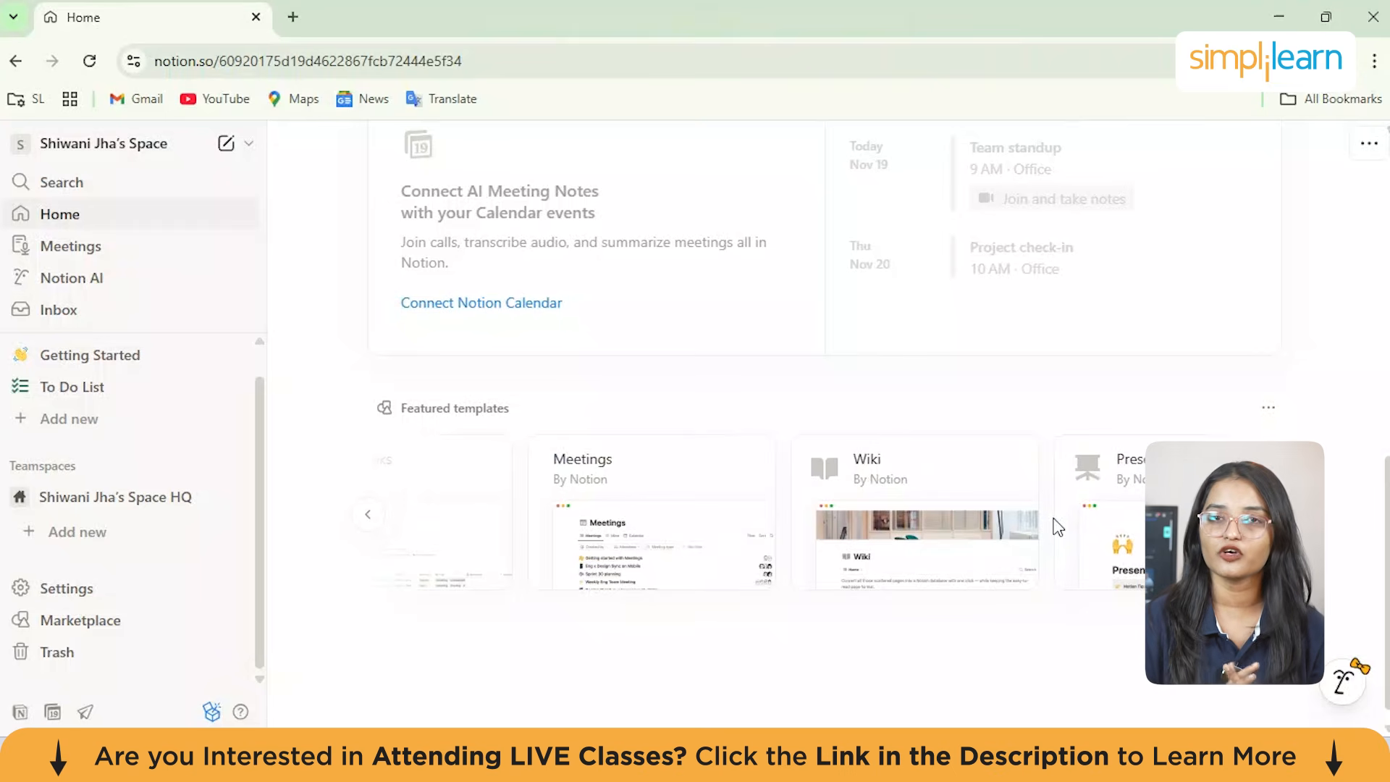
left_click(989, 532)
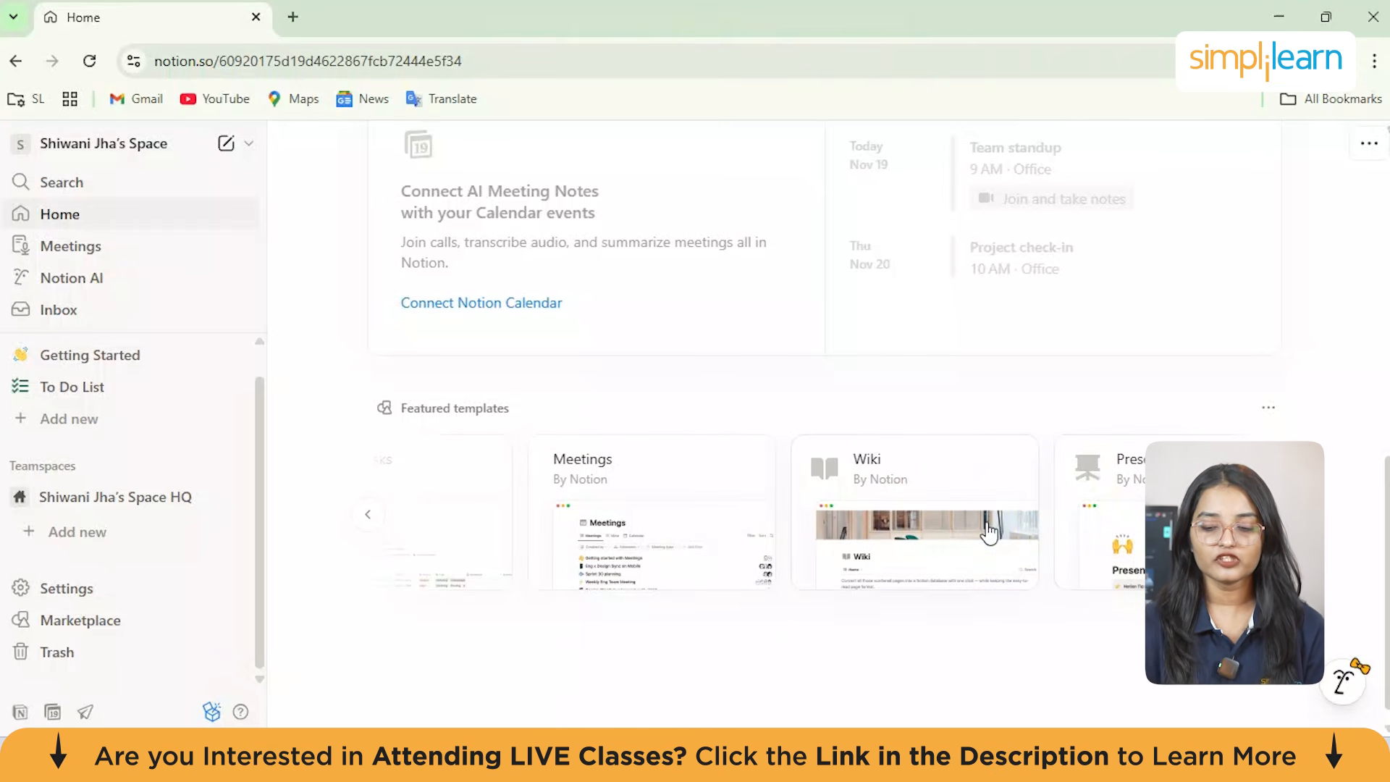
left_click(1132, 495)
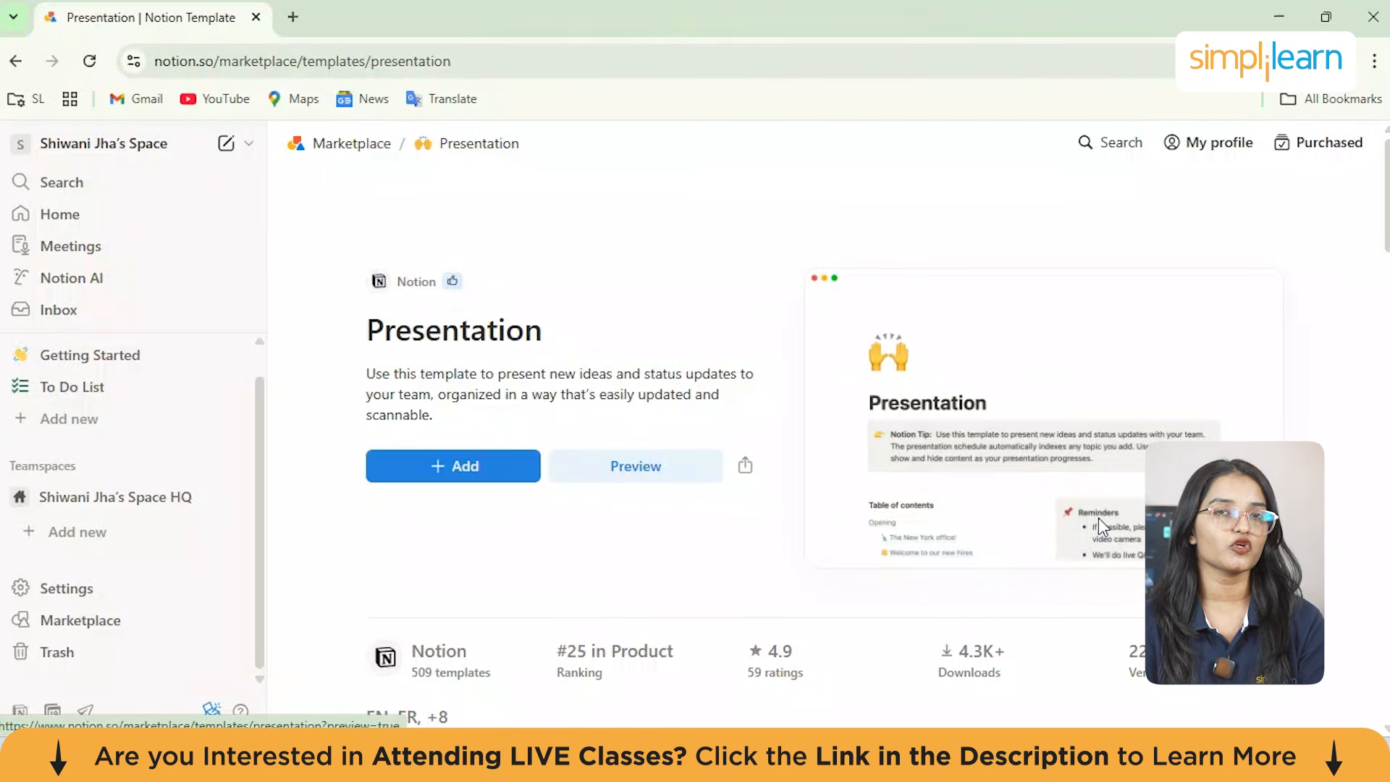
Step: Examine the Presentation template's details, including its description, ratings and reviews
scroll(1098, 519, "down", 3)
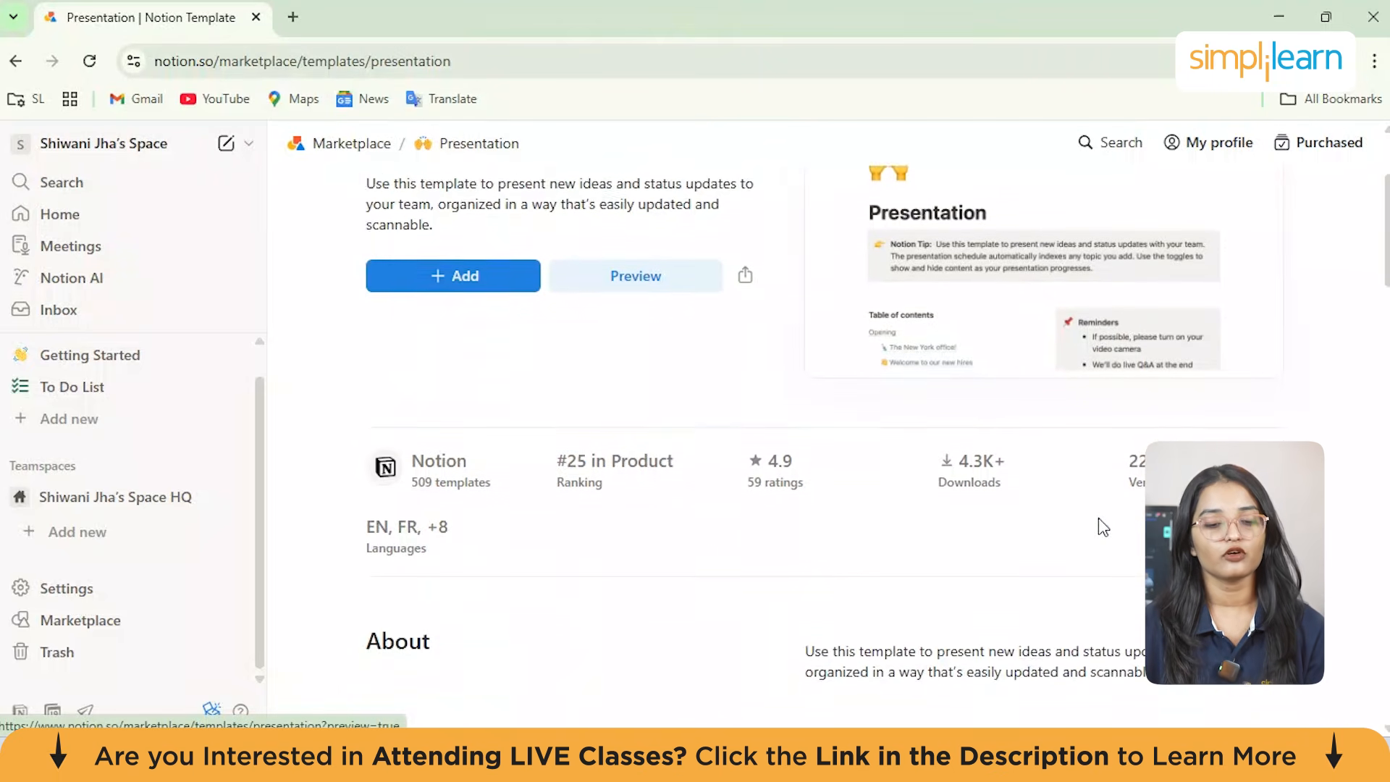
scroll(1098, 518, "up", 3)
scroll(1022, 458, "down", 2)
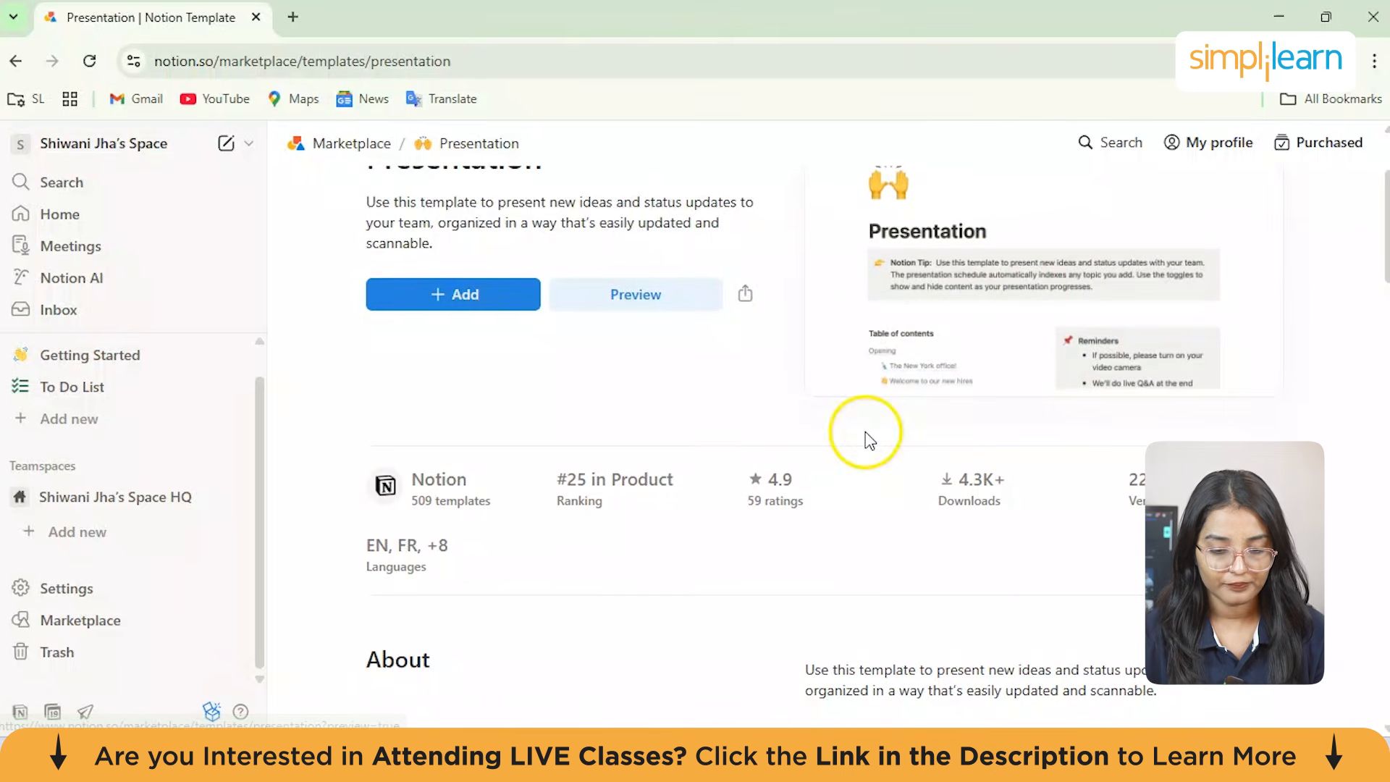
scroll(866, 434, "up", 2)
scroll(501, 357, "down", 3)
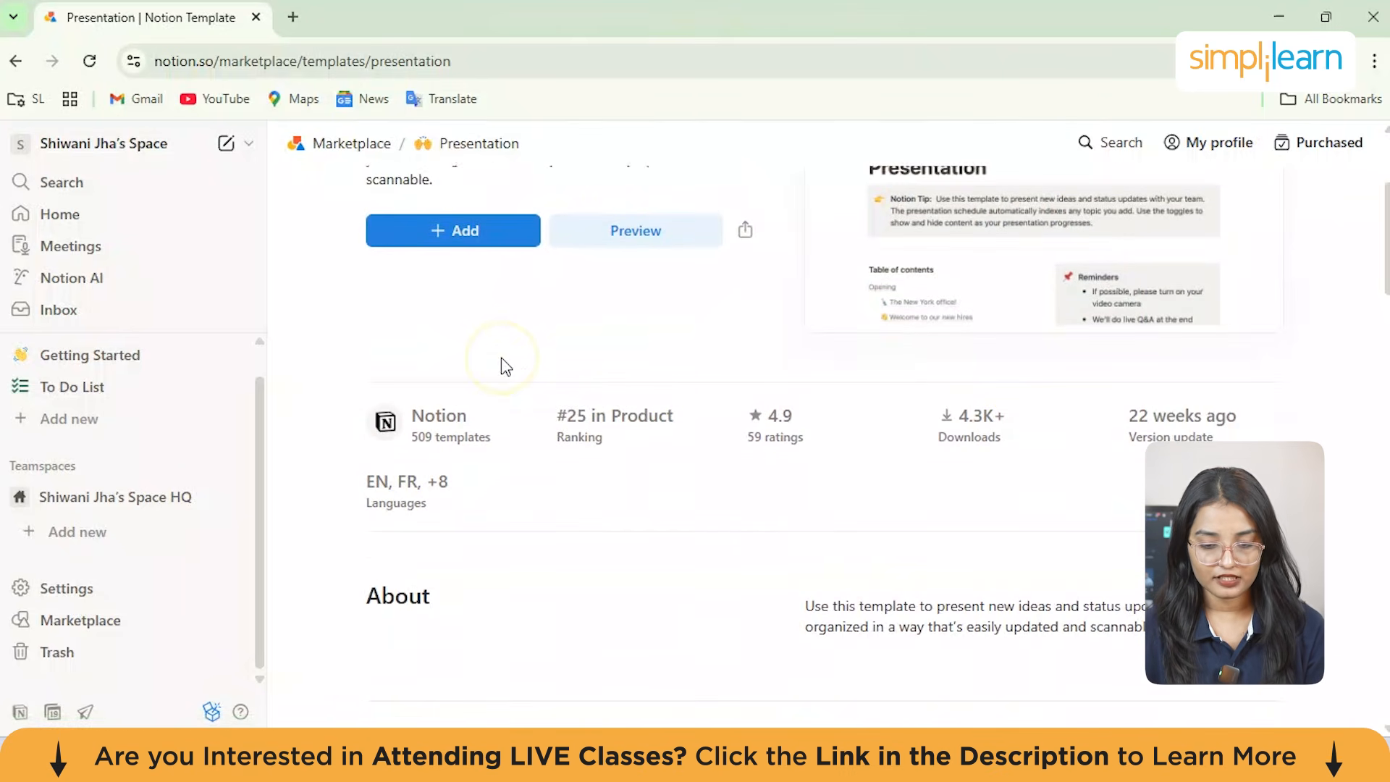
scroll(685, 393, "down", 2)
scroll(685, 393, "down", 2)
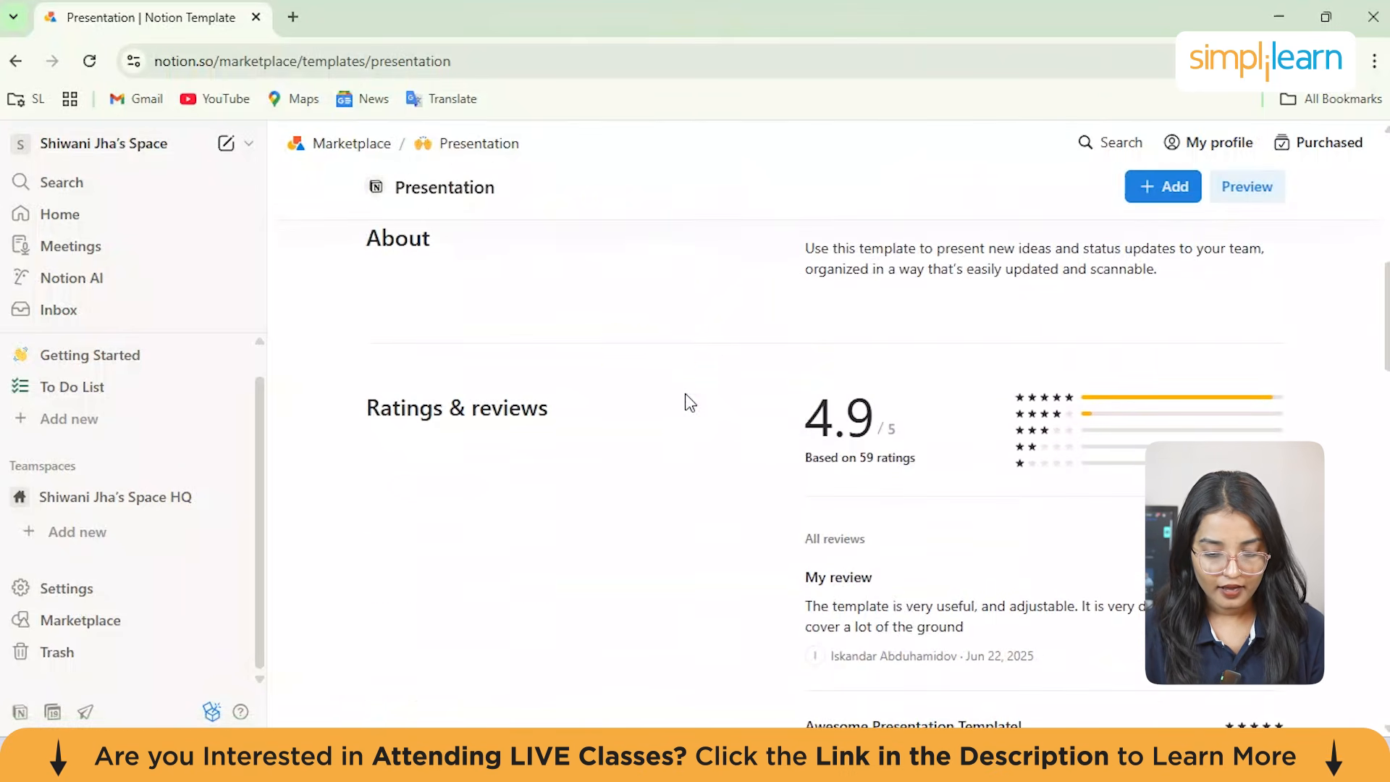
scroll(654, 394, "up", 6)
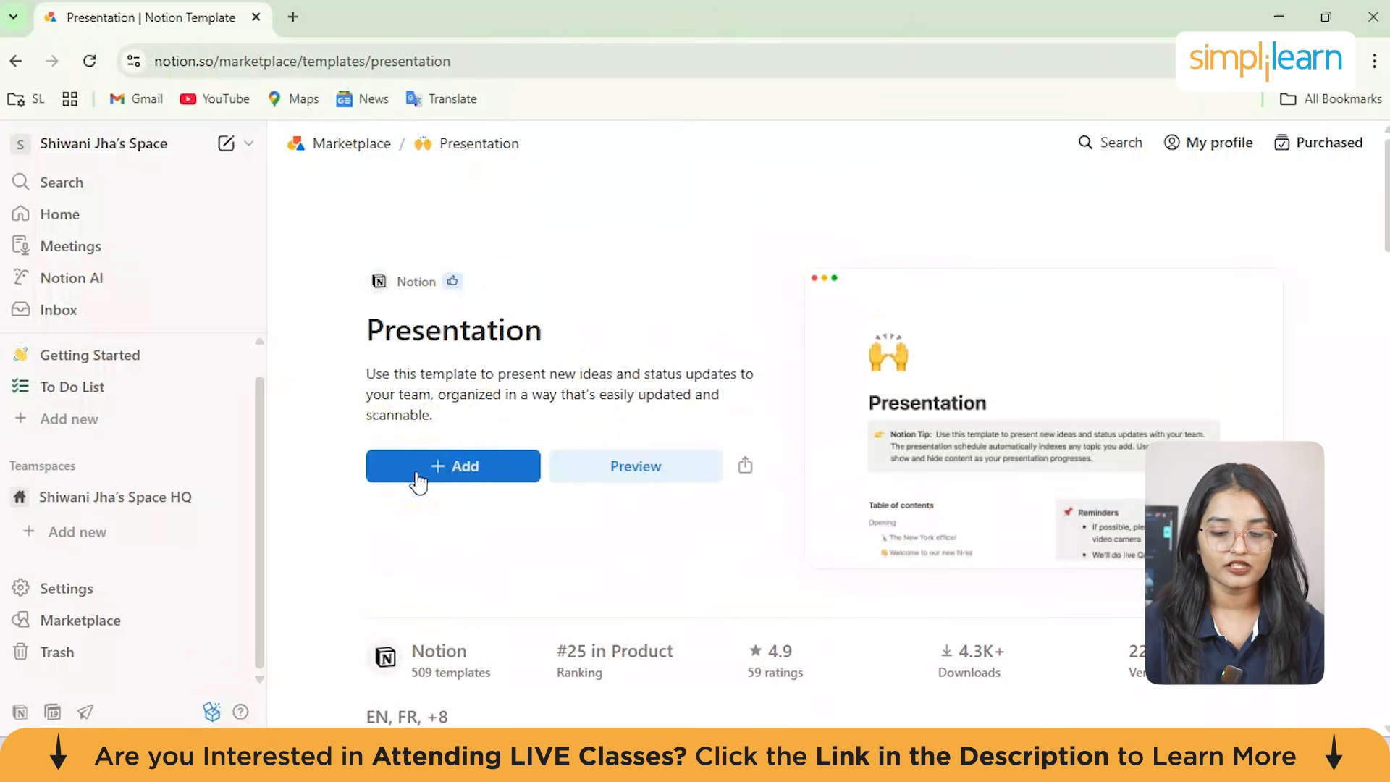
Step: Add the Presentation template to the private section of the workspace and open the added page
left_click(403, 469)
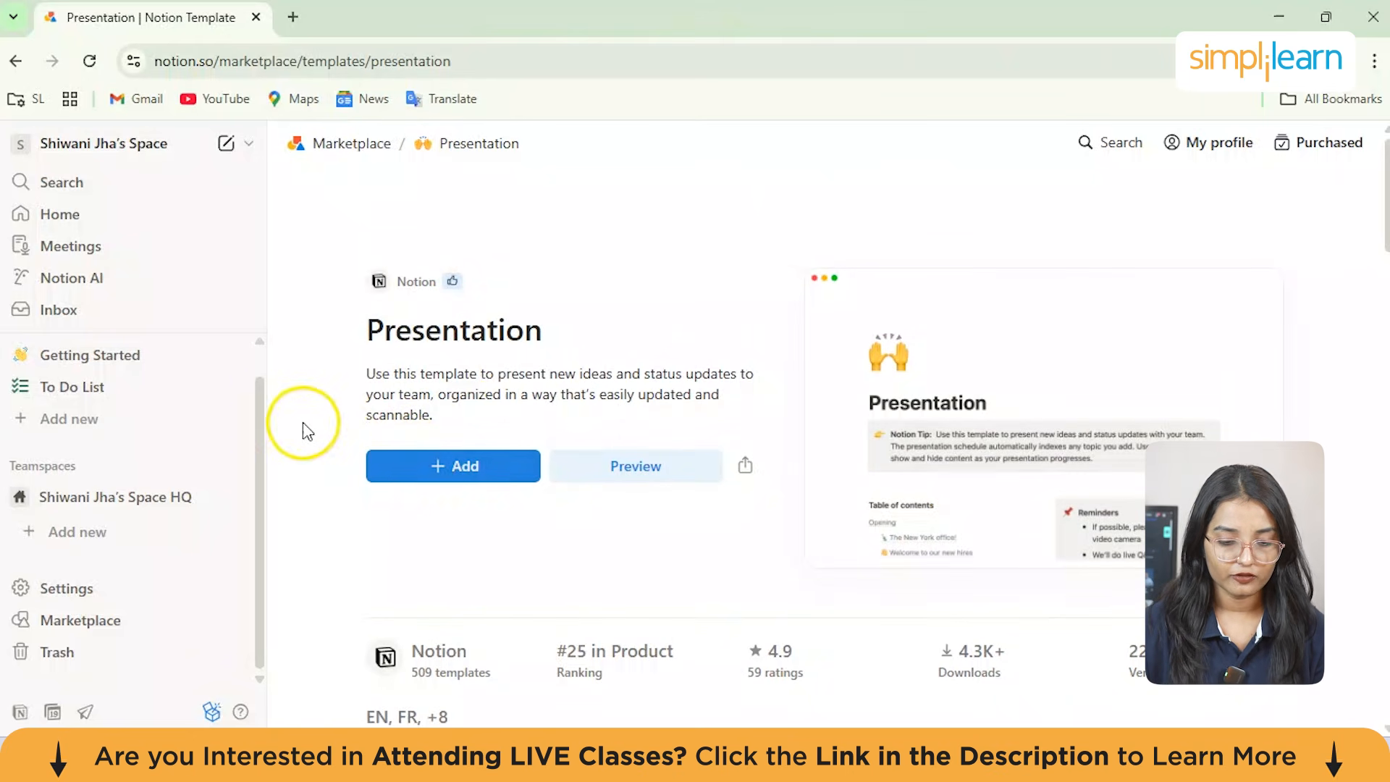
left_click(444, 467)
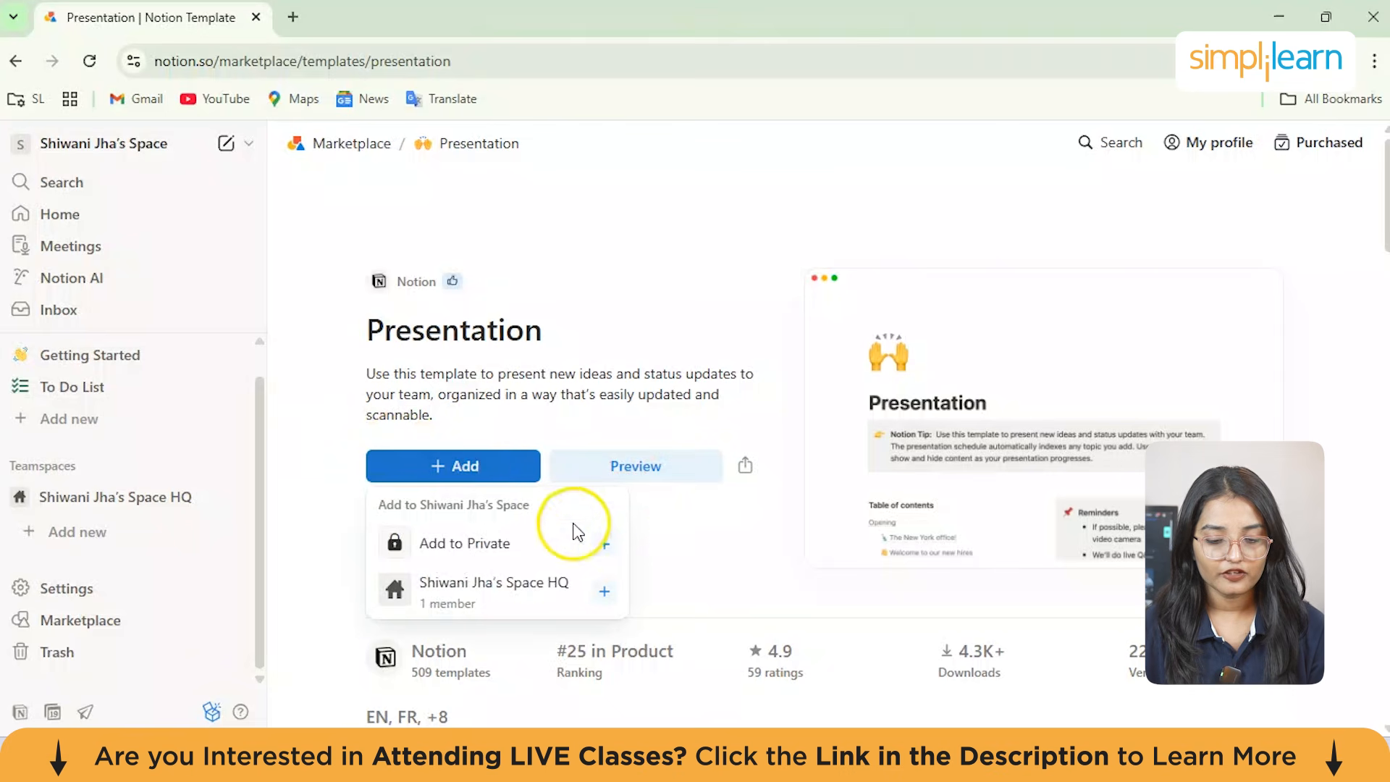
left_click(604, 546)
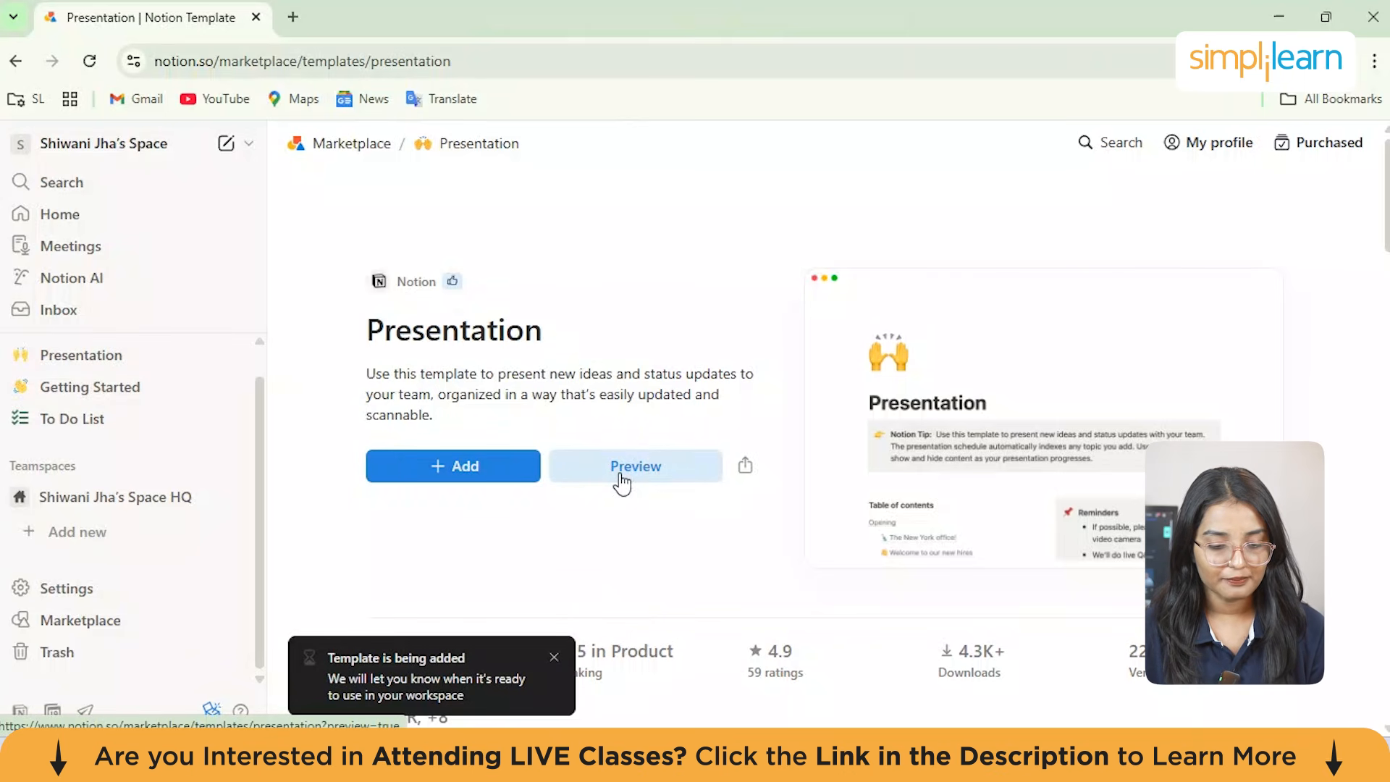
left_click(647, 472)
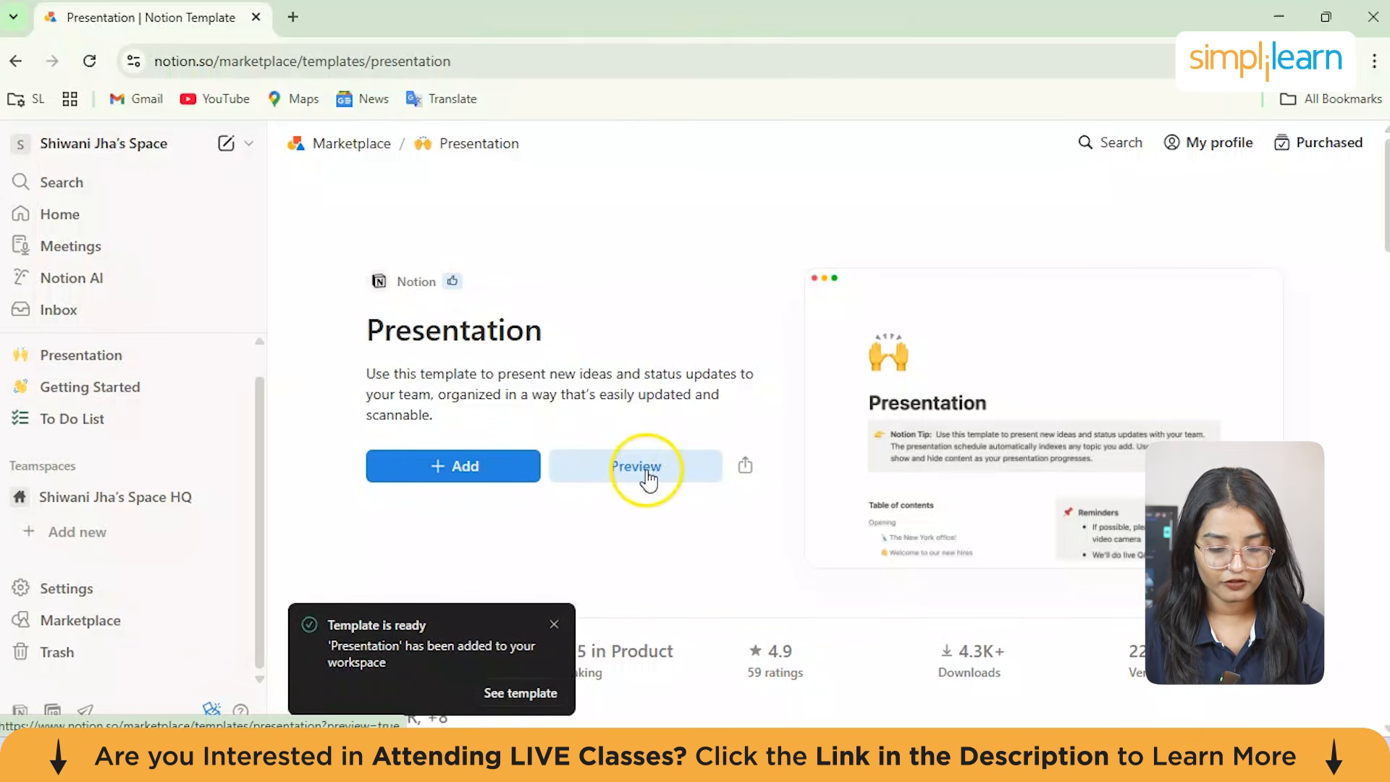
left_click(537, 692)
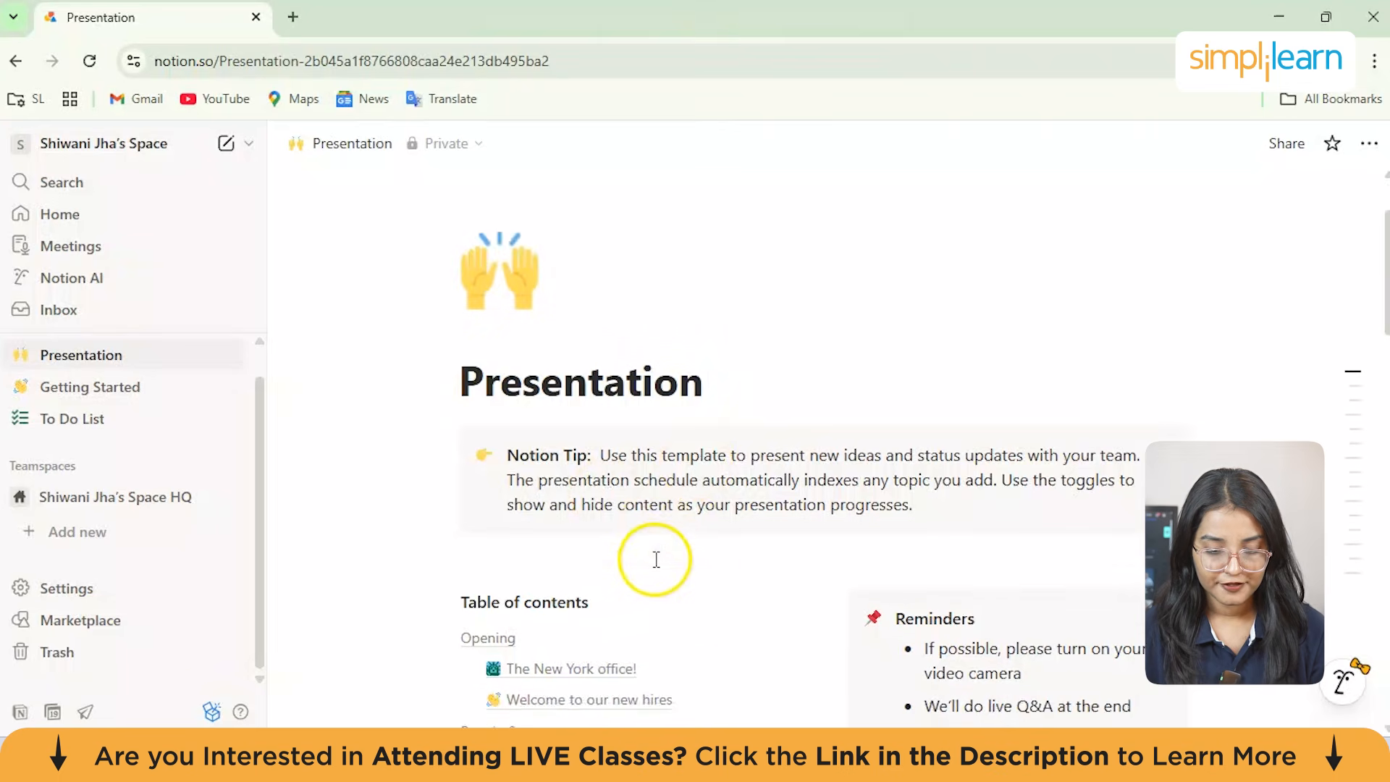
Step: Examine the Presentation page's title, tip callout, table of contents and reminders
scroll(654, 564, "down", 2)
scroll(652, 558, "up", 2)
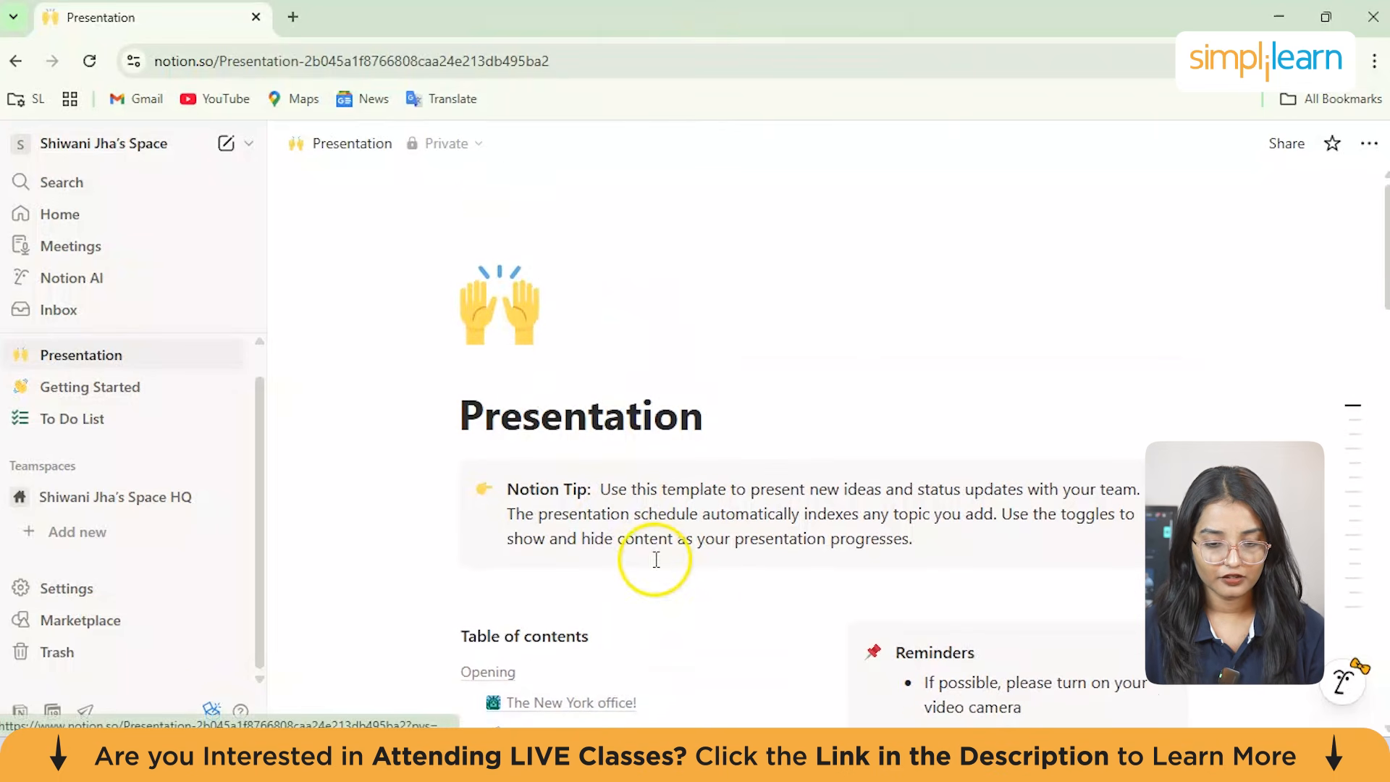
double_click(487, 407)
left_click(797, 440)
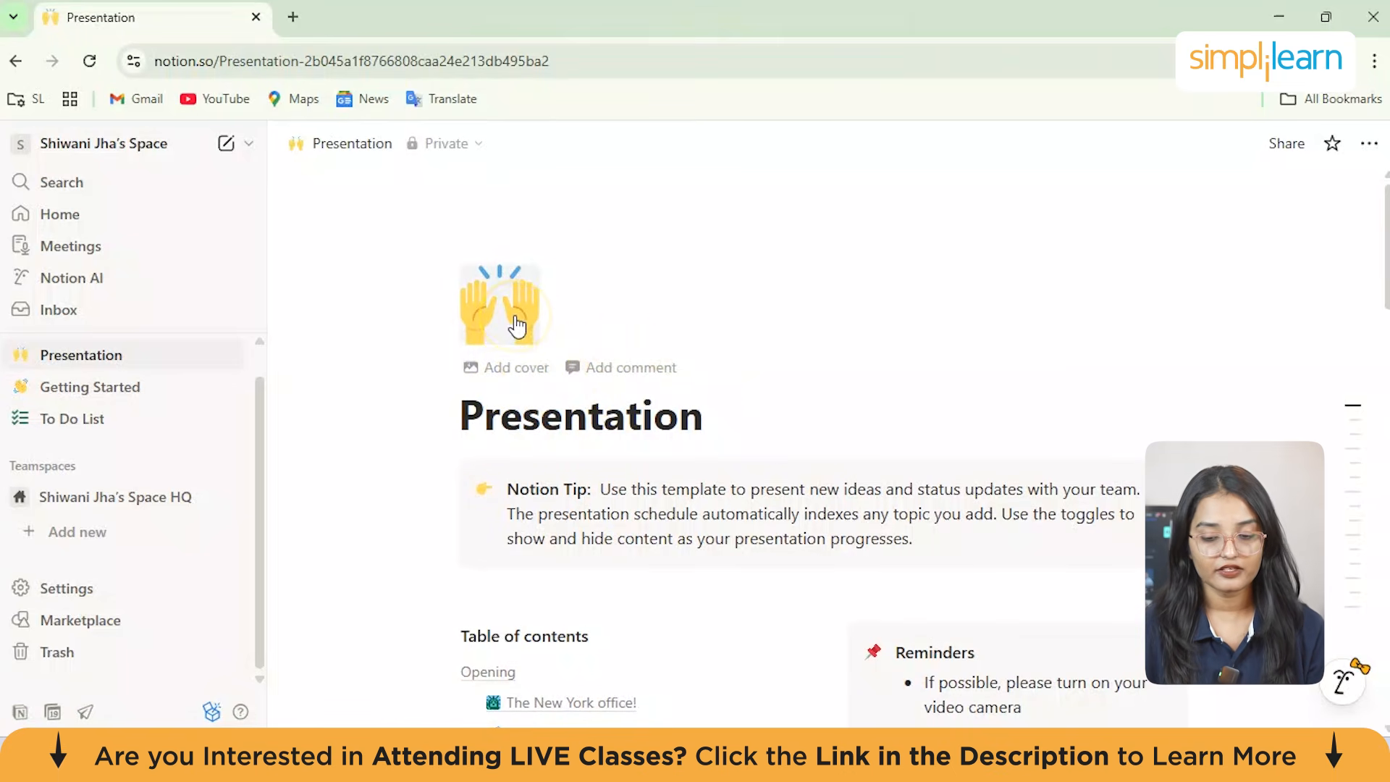
scroll(516, 326, "down", 5)
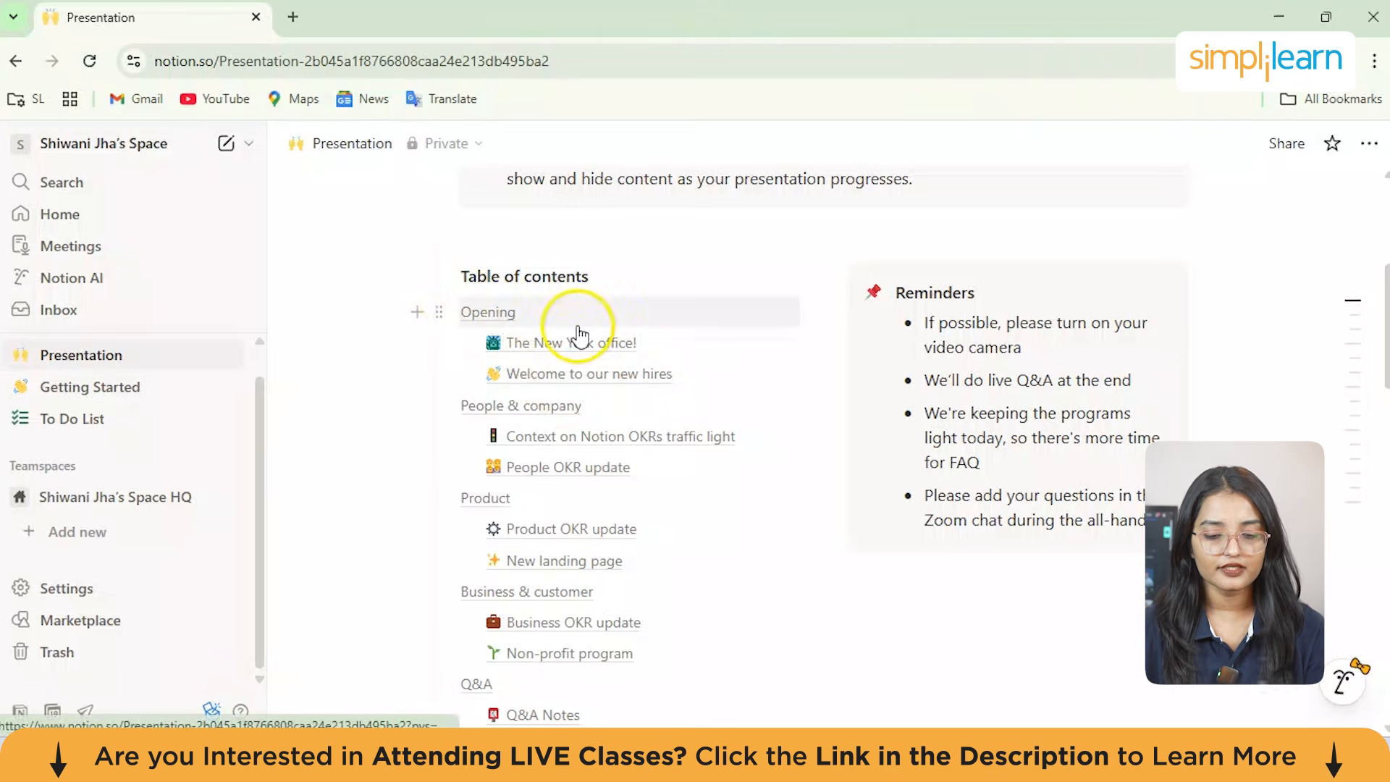
scroll(589, 409, "down", 1)
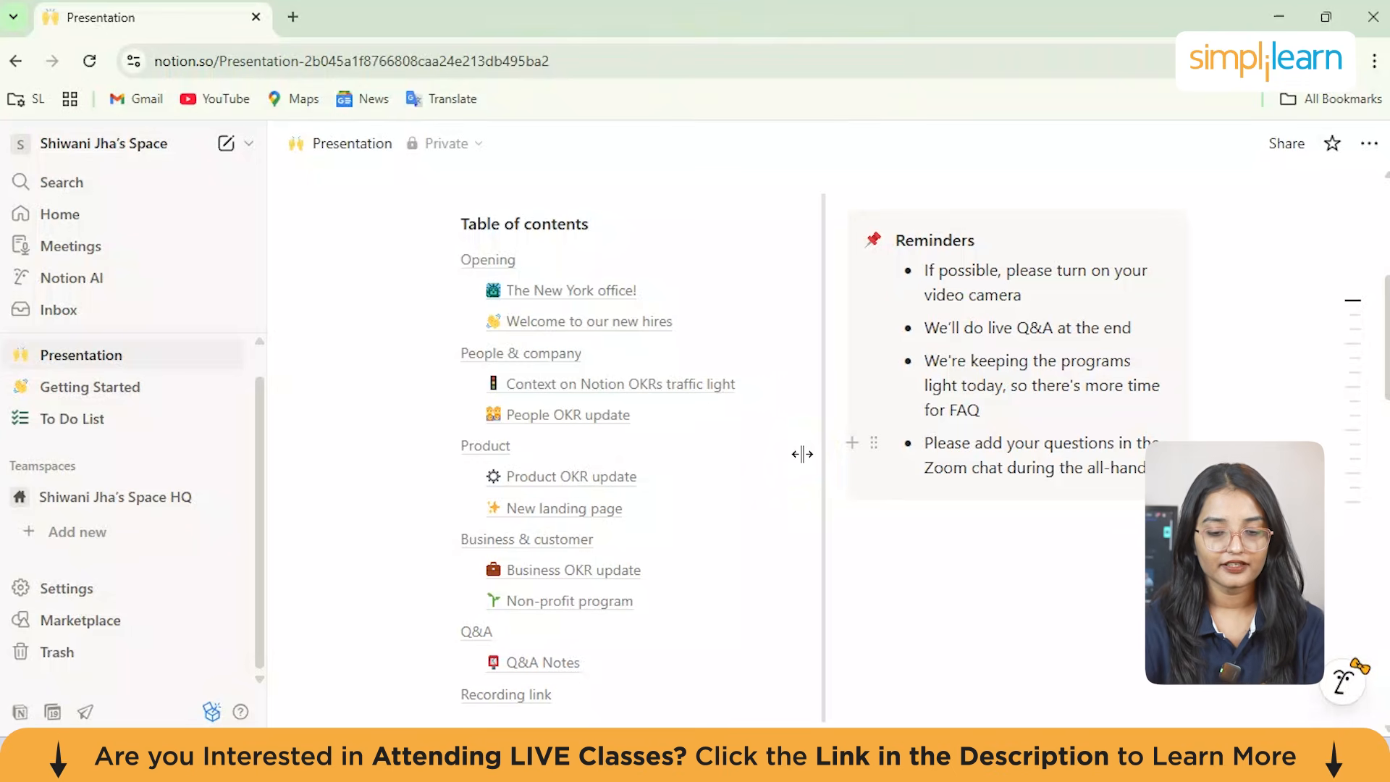
scroll(927, 528, "down", 3)
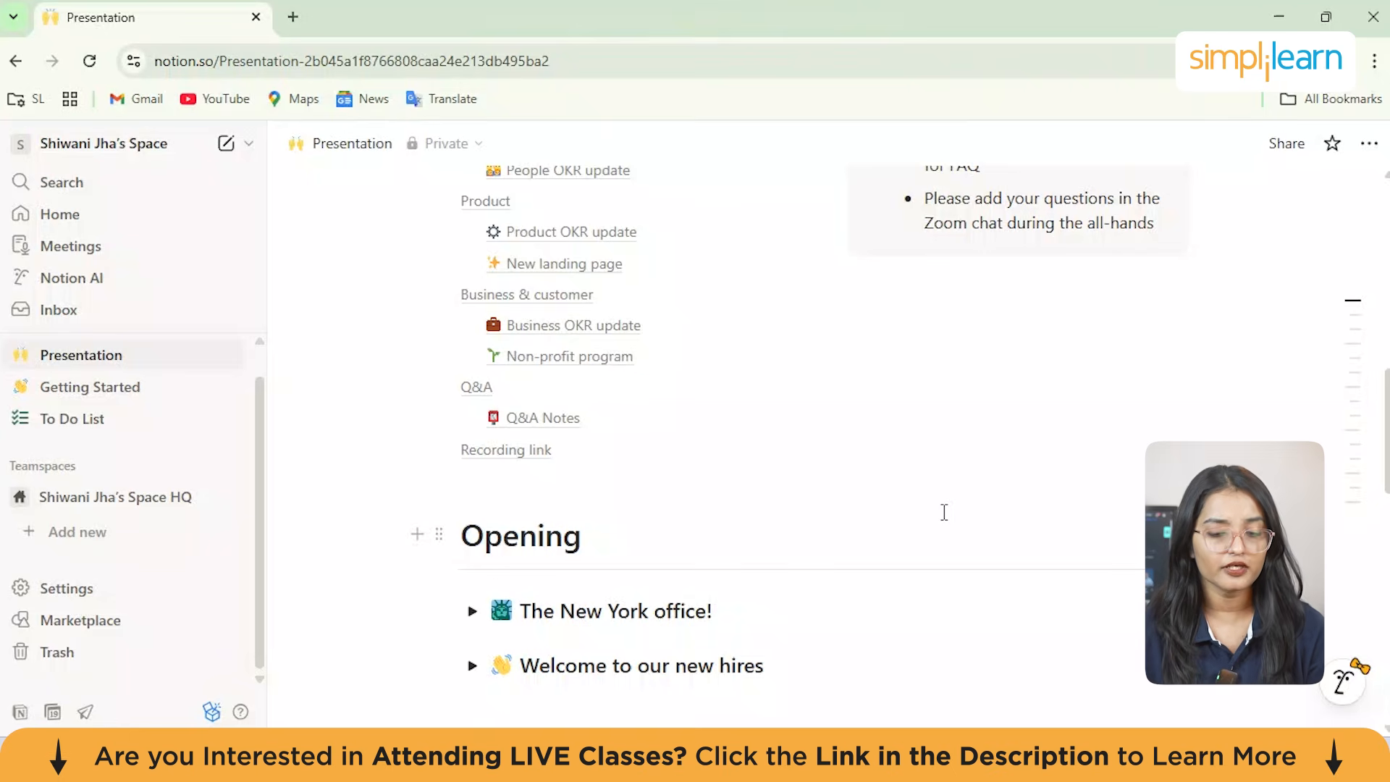
Step: Review the Presentation page's toggle sections from Opening down to the recording link, and return to its table of contents
scroll(944, 512, "up", 6)
scroll(944, 512, "down", 11)
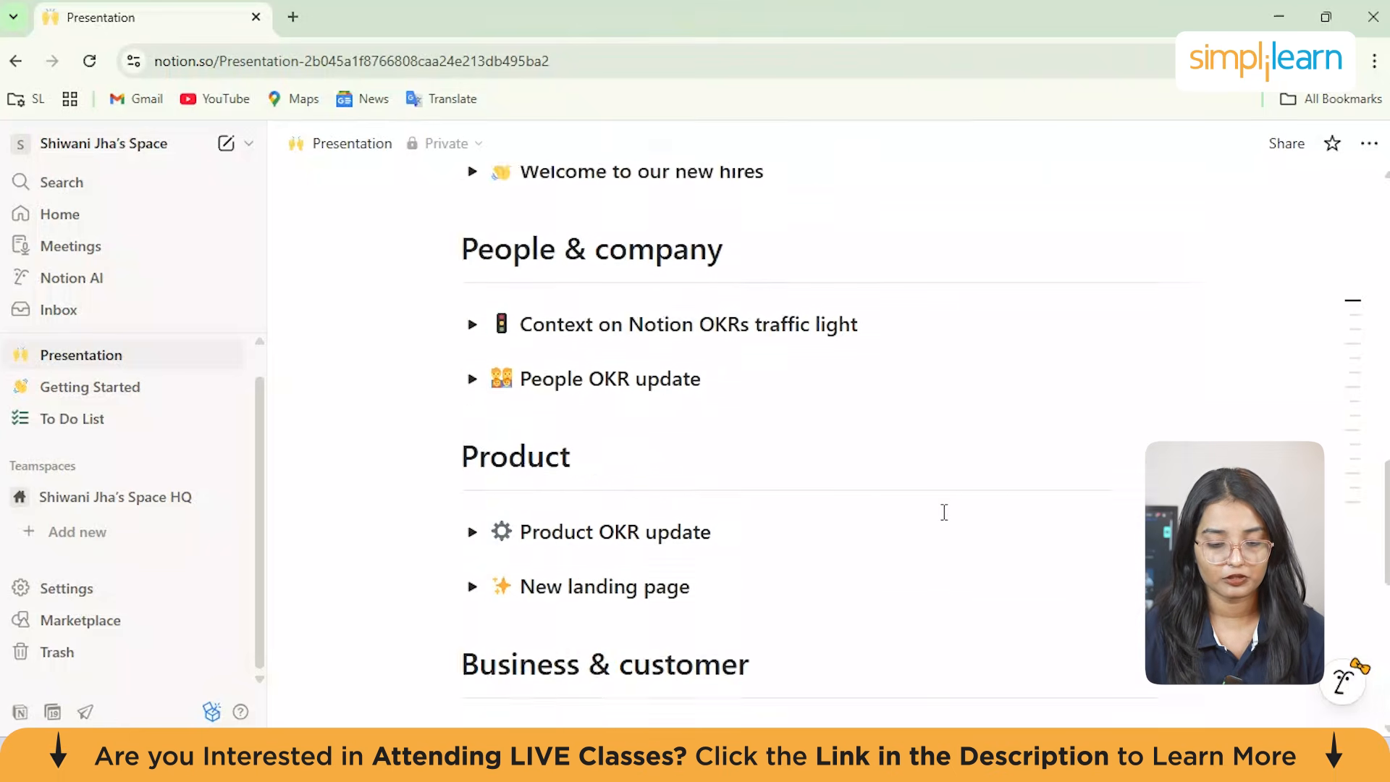
scroll(944, 512, "down", 2)
scroll(944, 512, "up", 5)
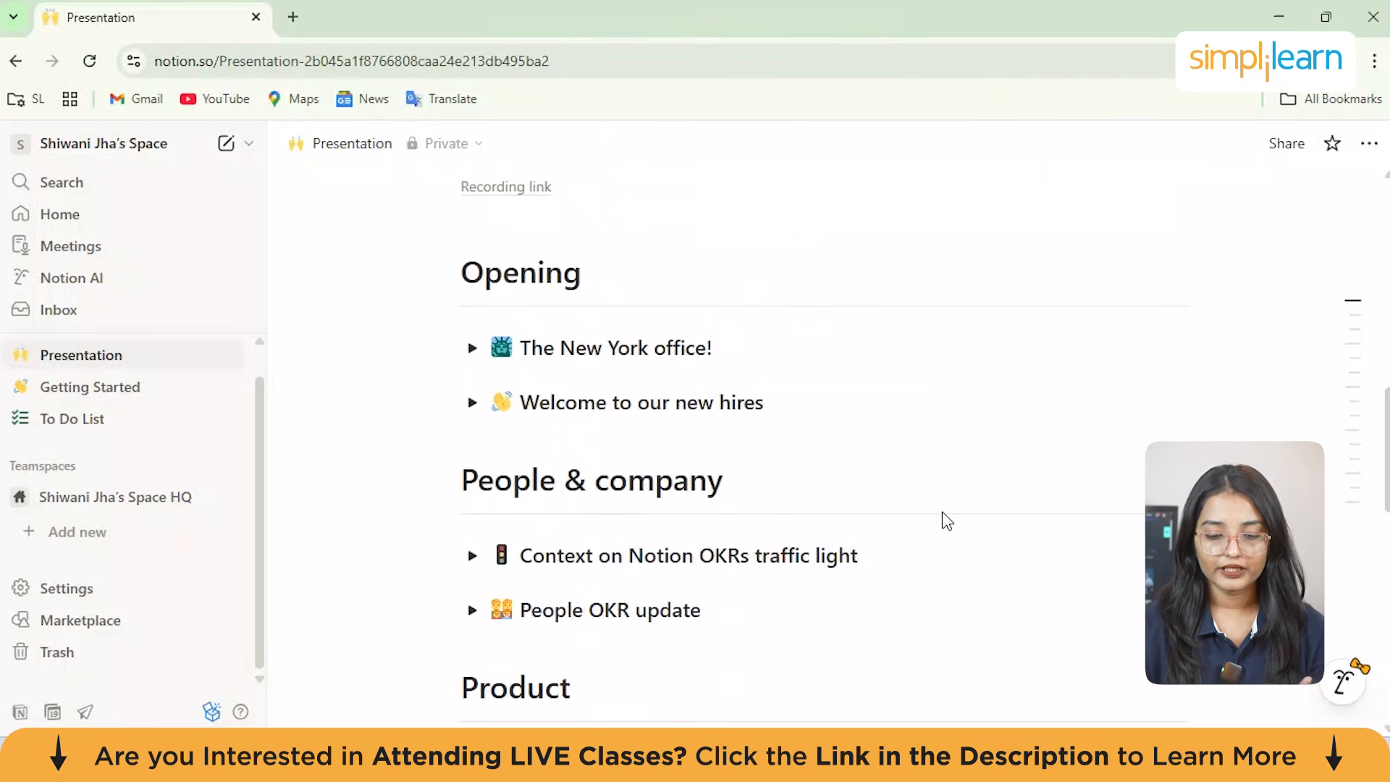
scroll(945, 519, "down", 5)
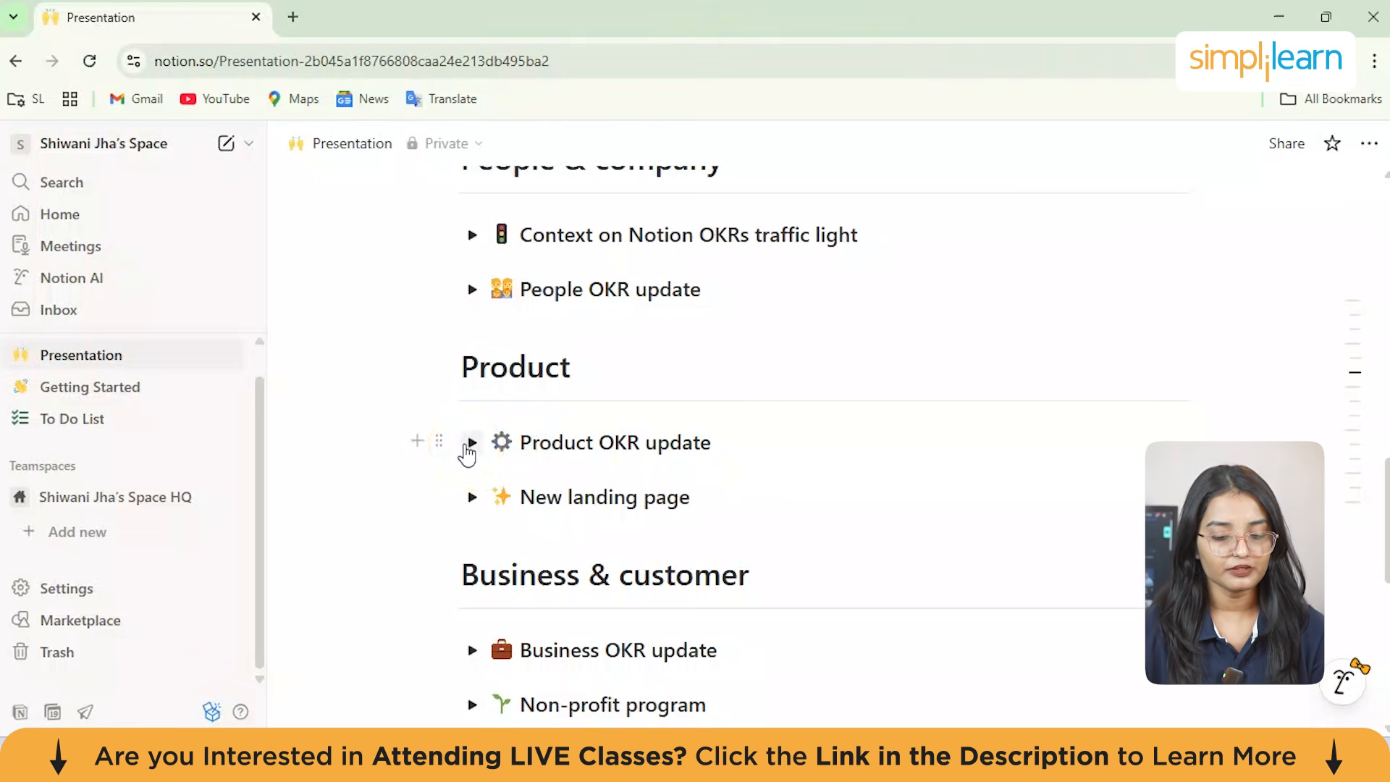
scroll(613, 499, "down", 8)
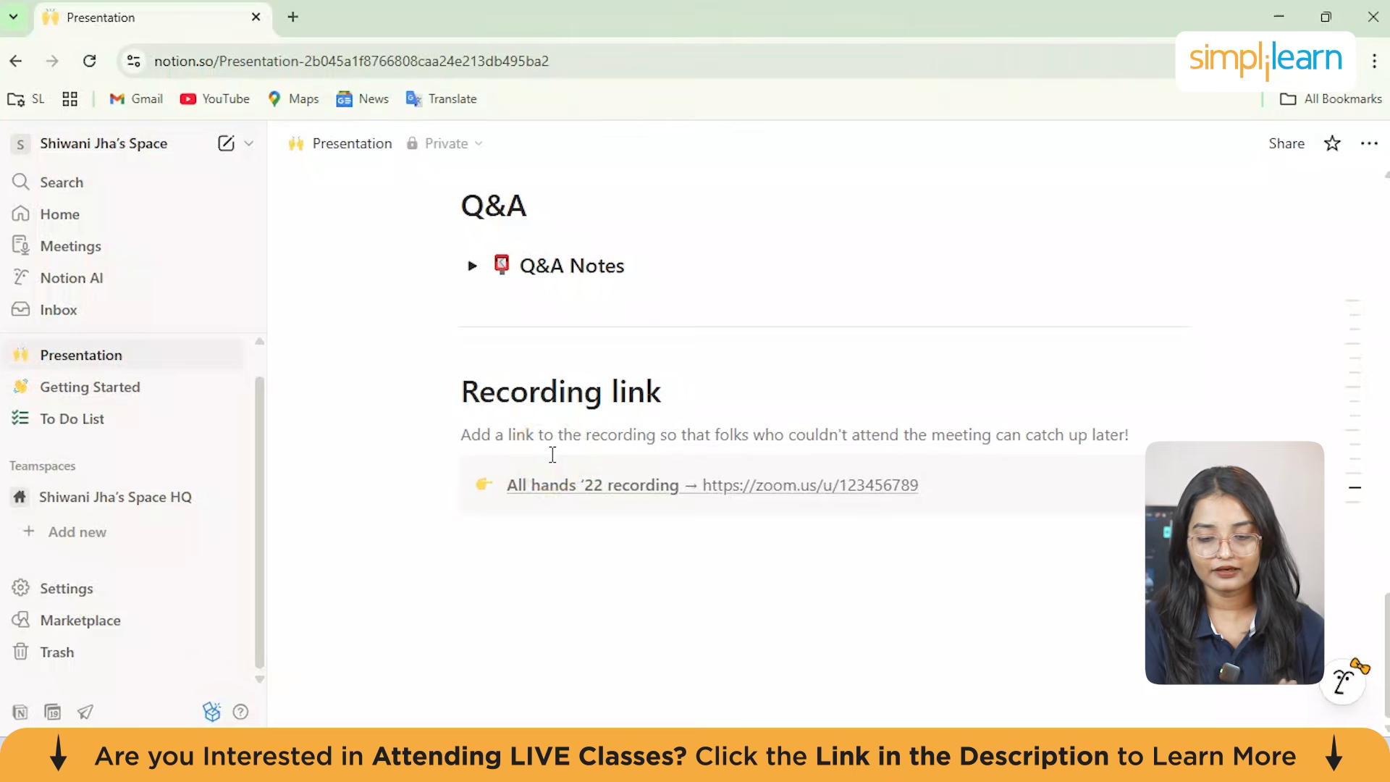
scroll(552, 454, "up", 15)
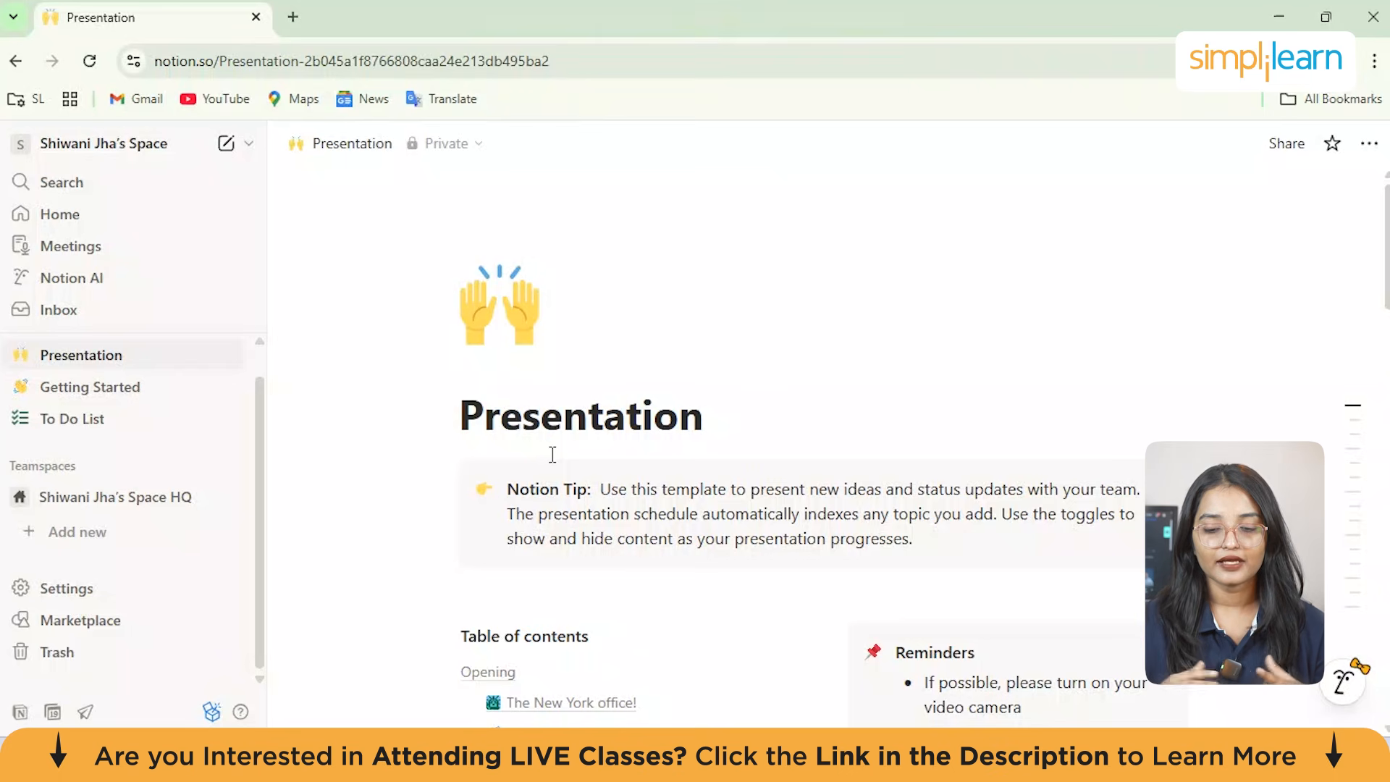
scroll(553, 464, "down", 5)
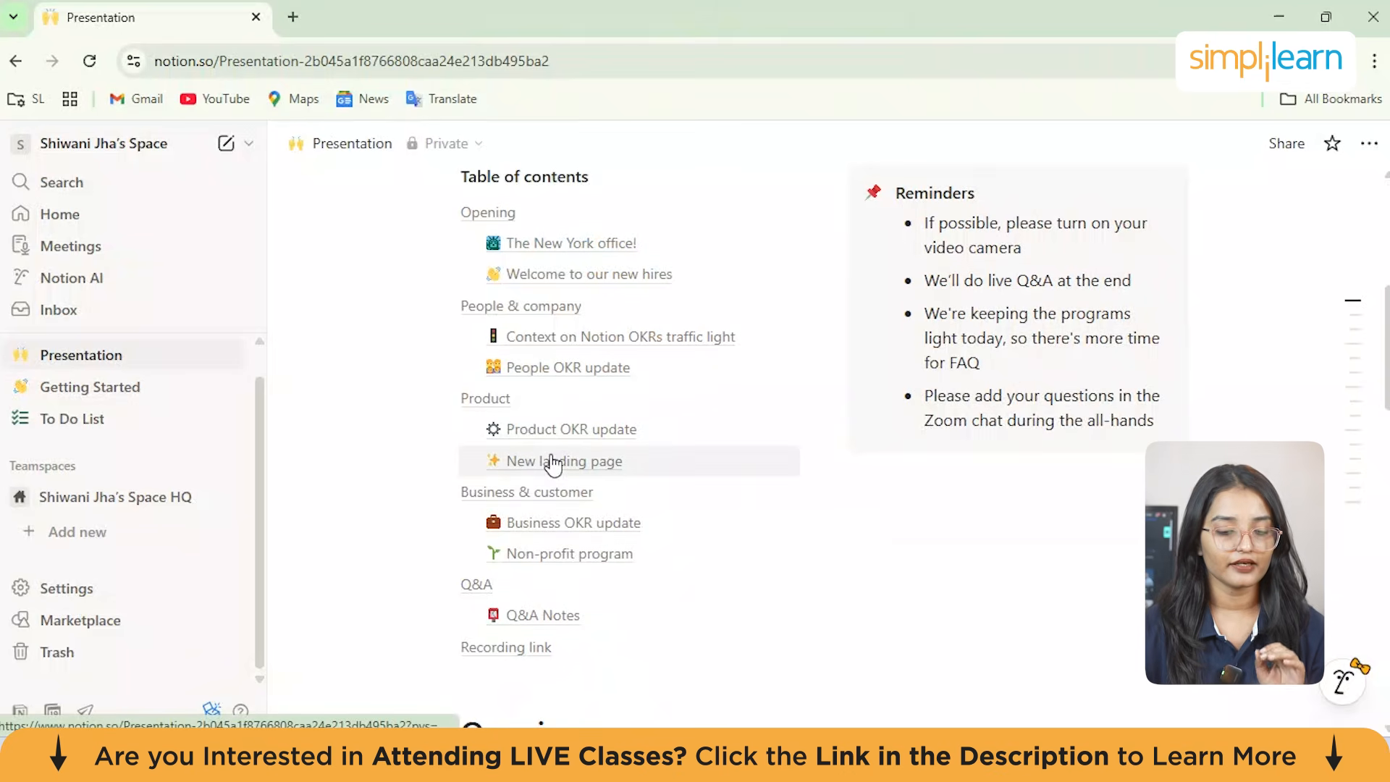
scroll(507, 464, "up", 3)
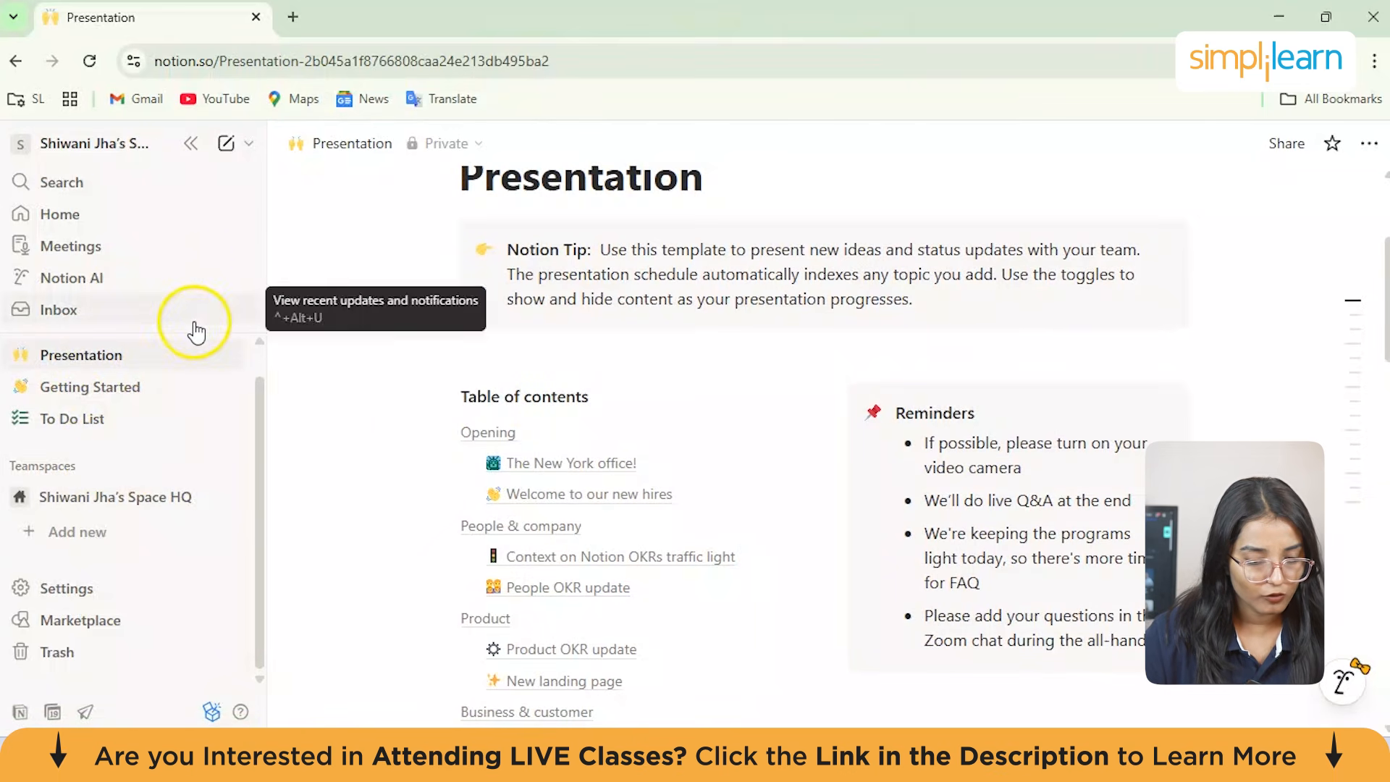
Step: Open the Meetings page and examine its upcoming meetings and AI meeting notes sections
left_click(93, 253)
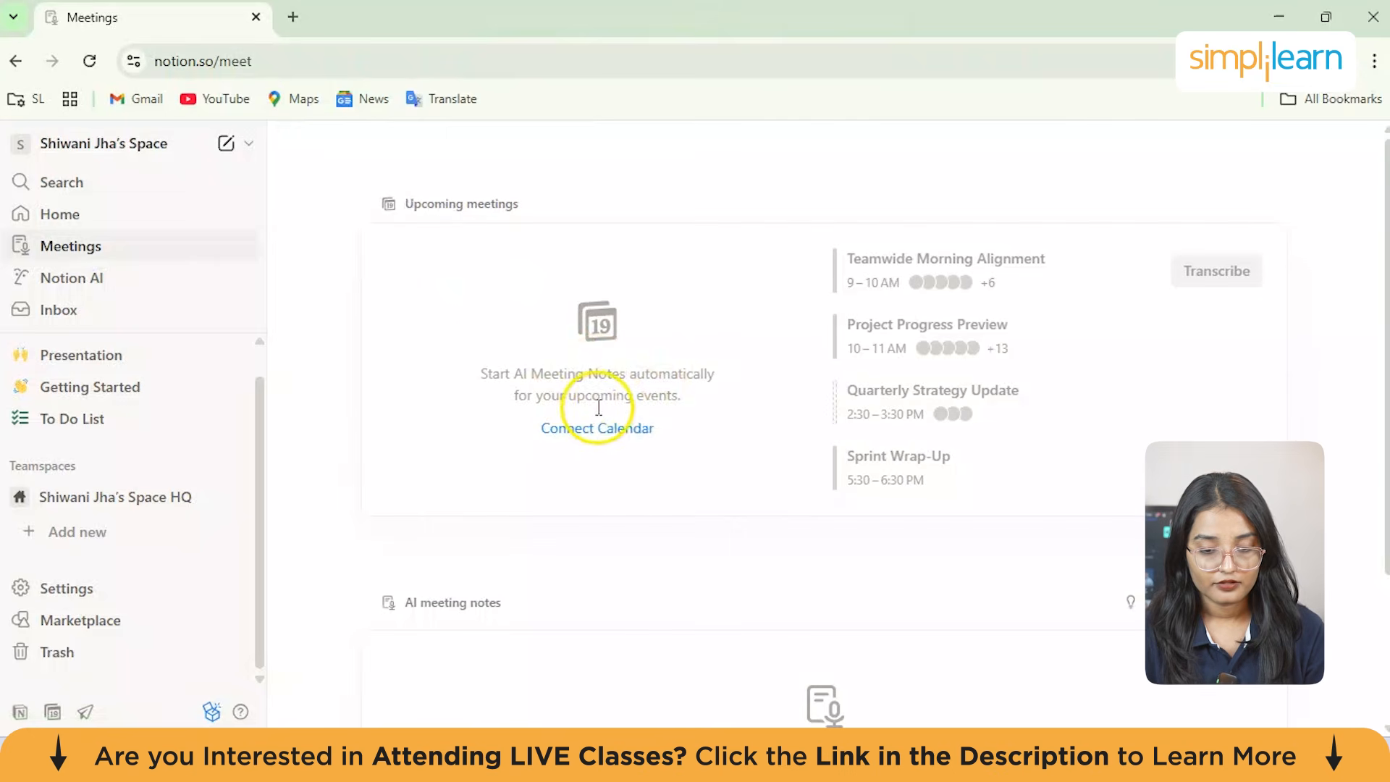
triple_click(449, 210)
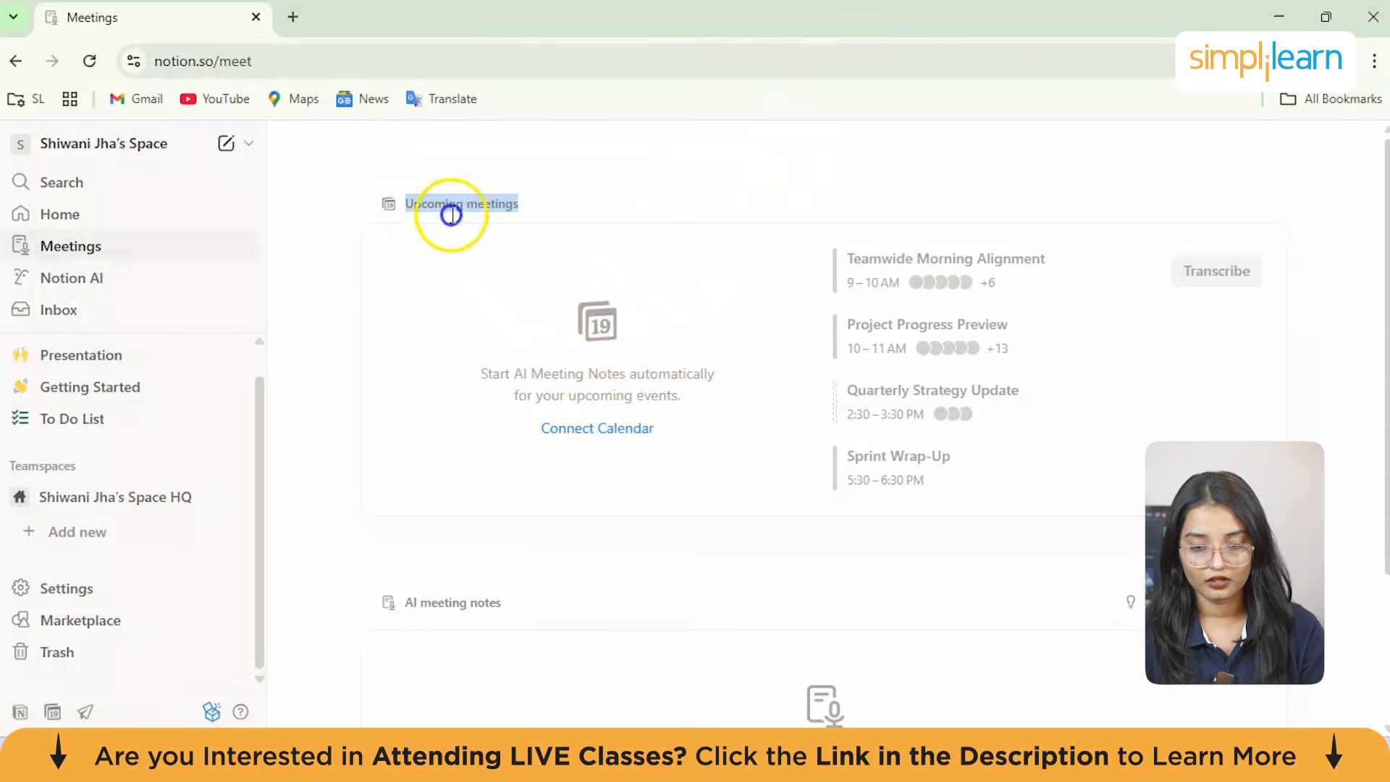
left_click(684, 247)
scroll(684, 246, "down", 3)
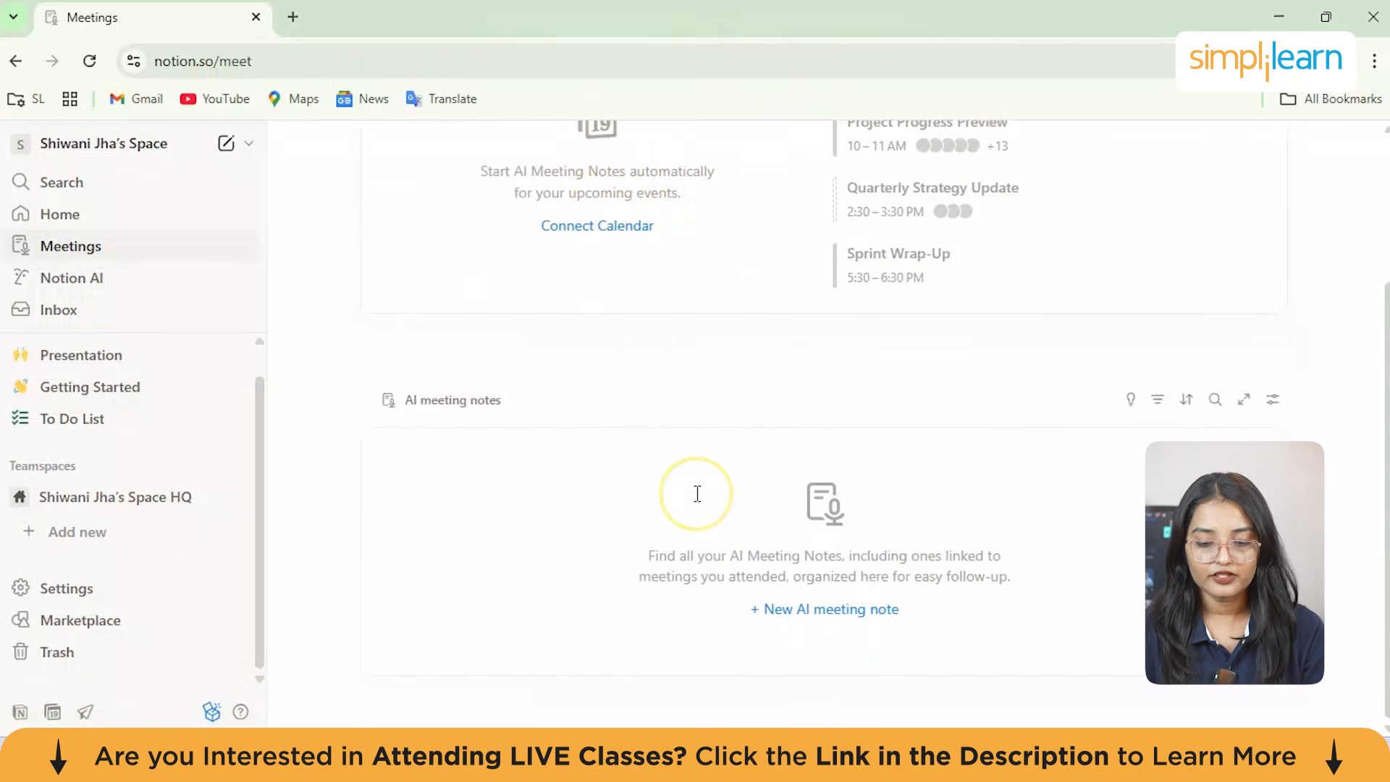
scroll(697, 494, "up", 3)
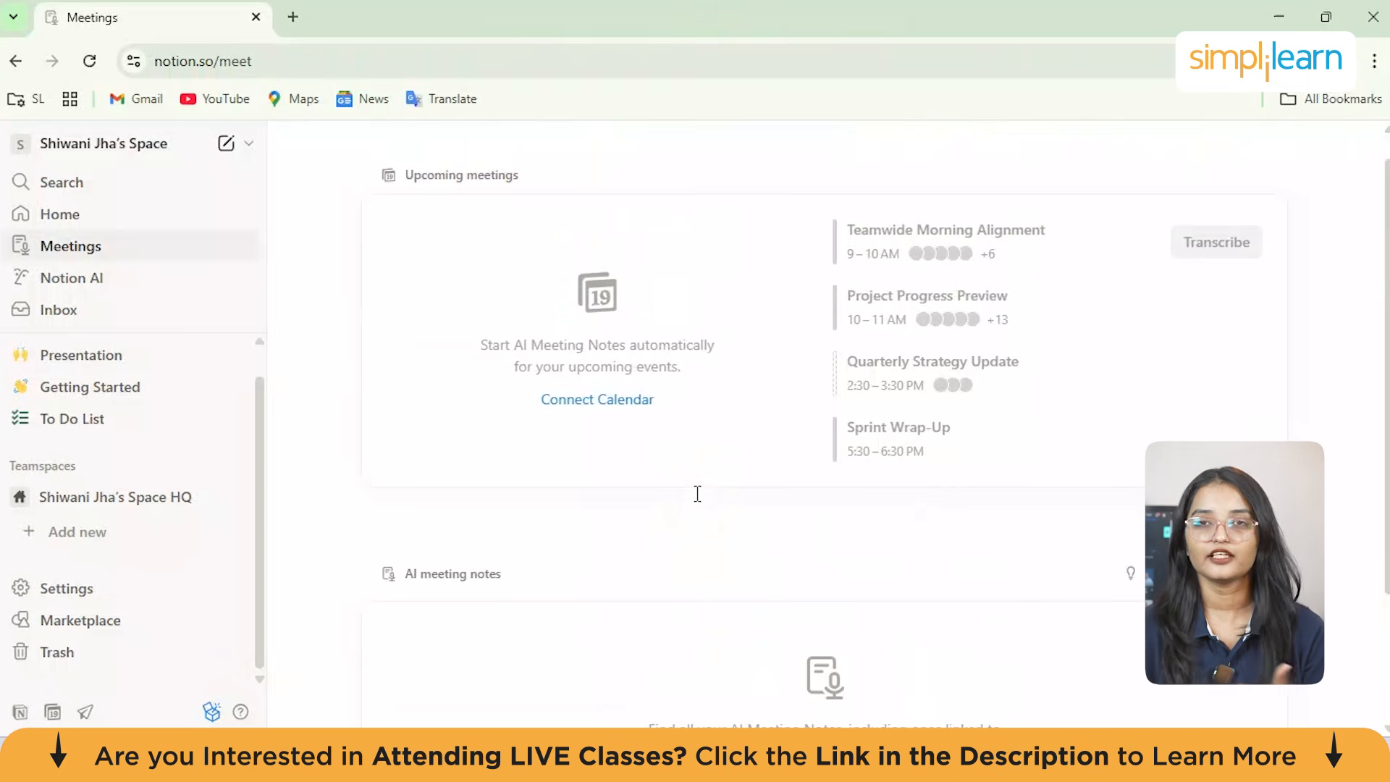
scroll(697, 493, "down", 3)
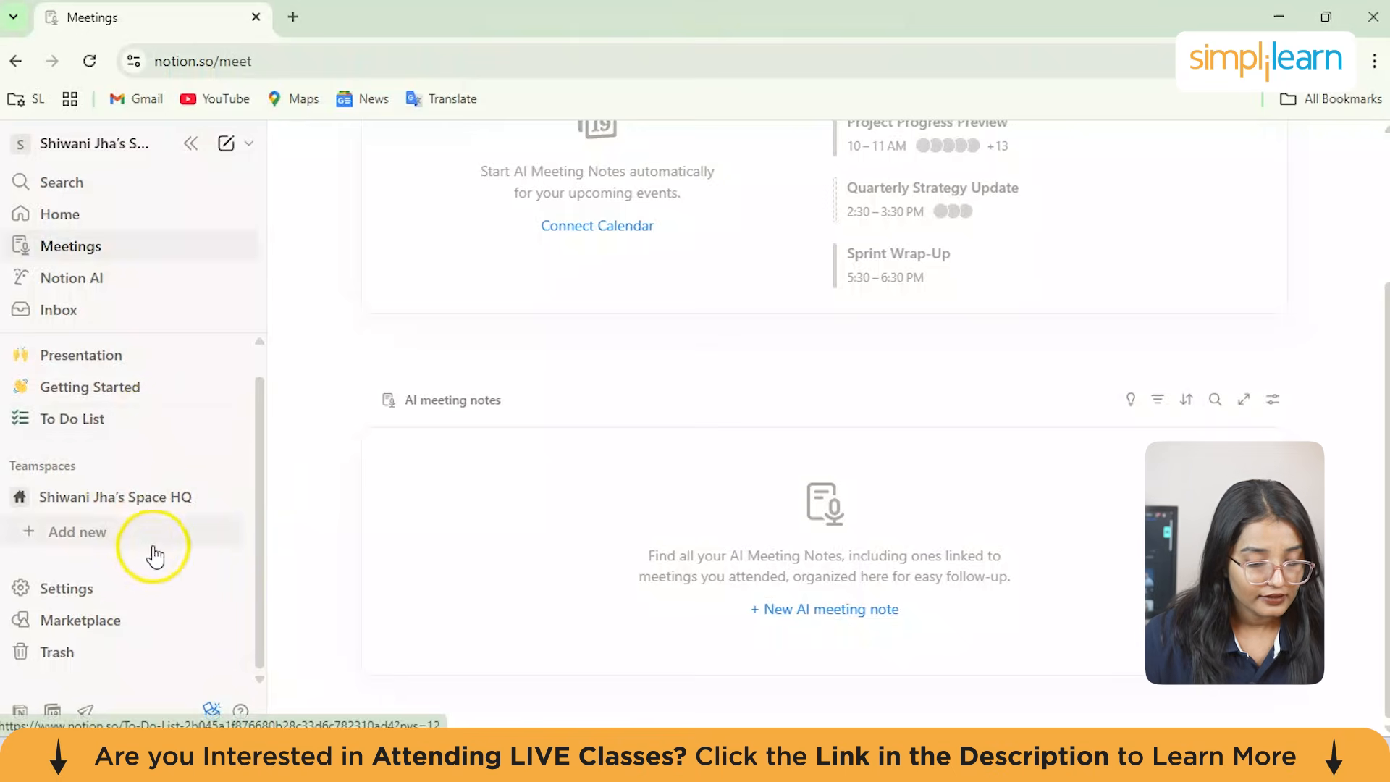
Step: Open the Marketplace and browse its Discover page down to the featured consultants and templates
left_click(98, 620)
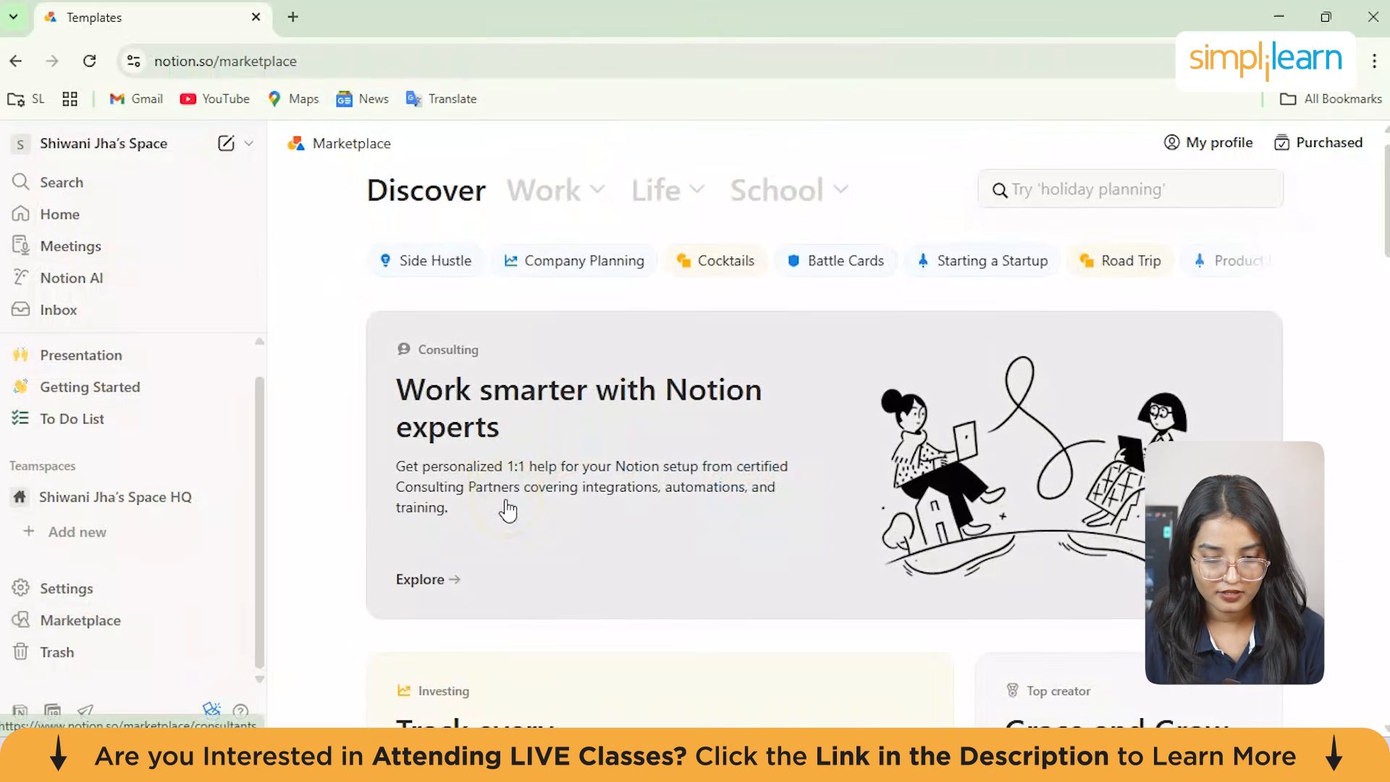
scroll(508, 511, "down", 1)
scroll(508, 510, "up", 1)
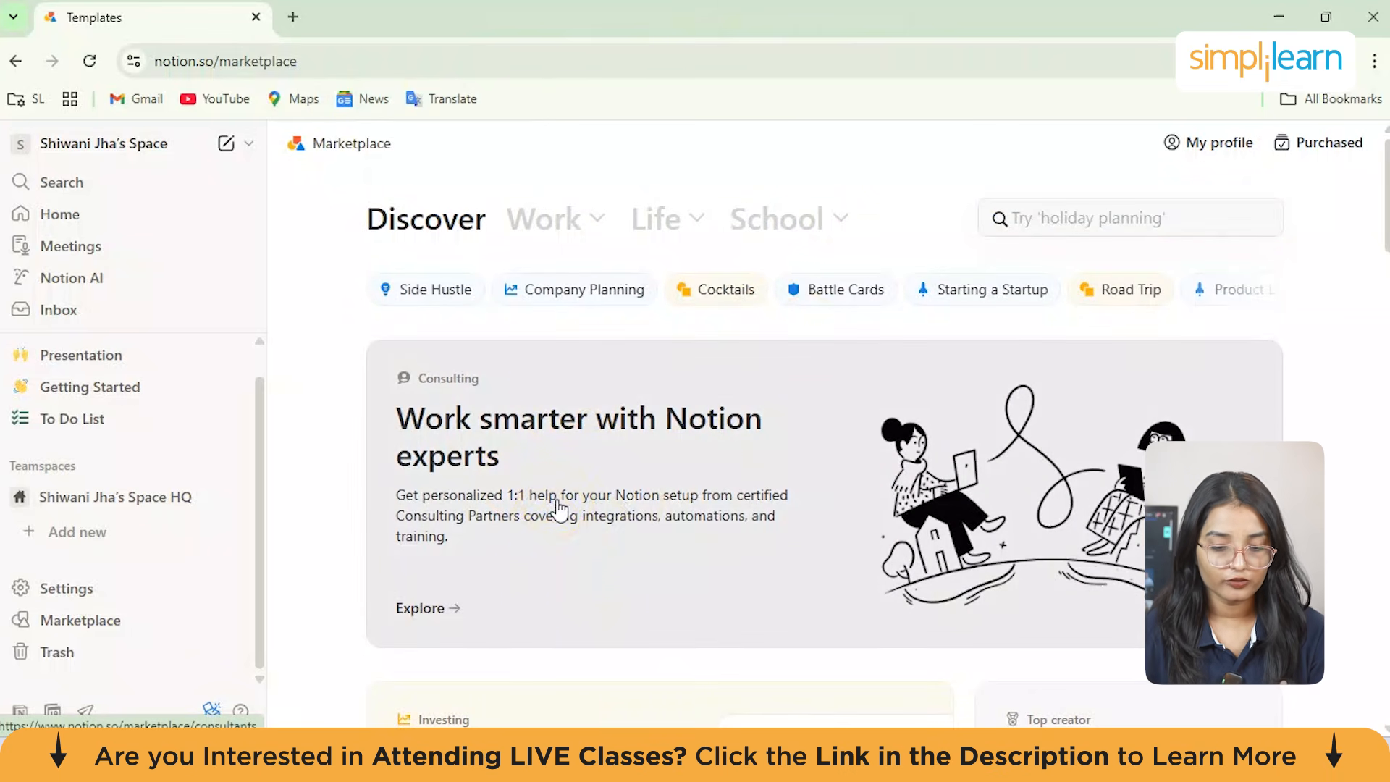
scroll(560, 510, "down", 5)
scroll(559, 508, "up", 3)
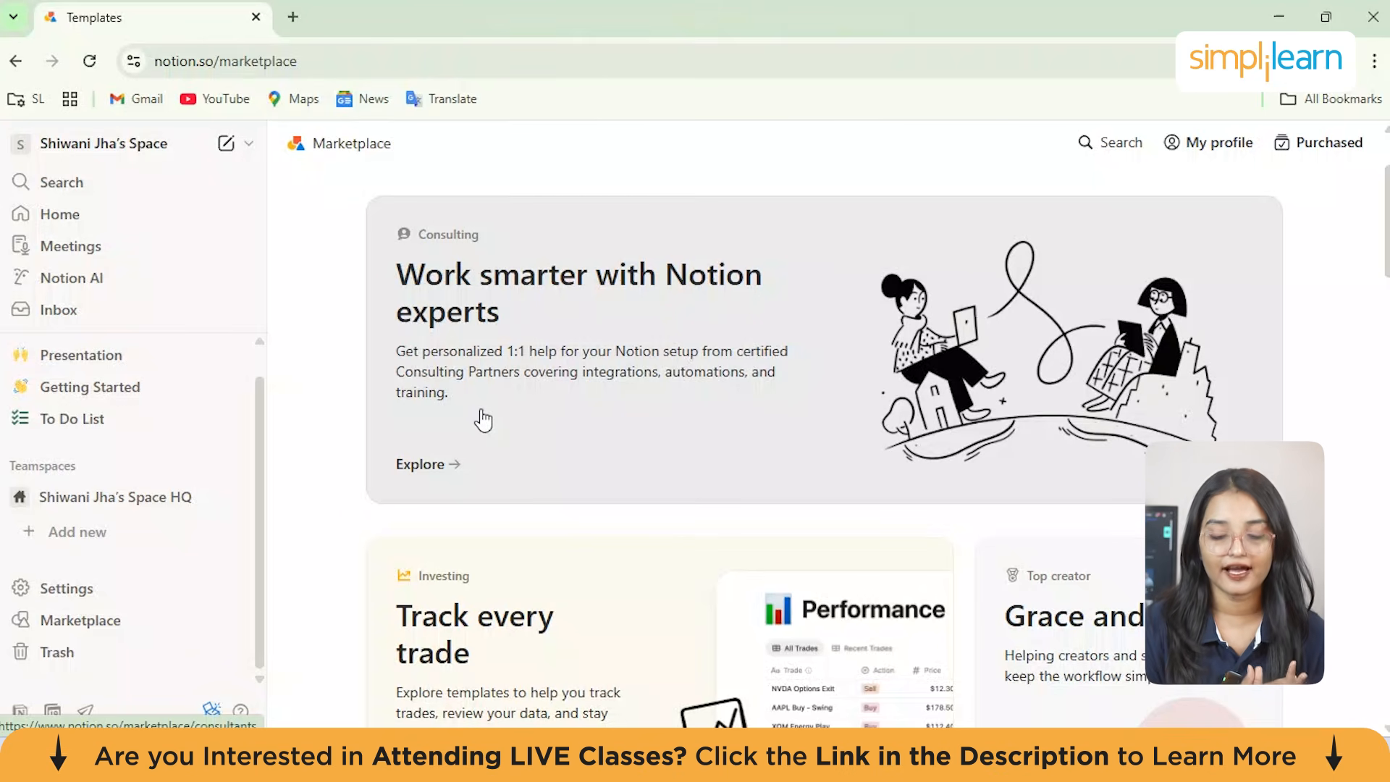
scroll(317, 393, "down", 7)
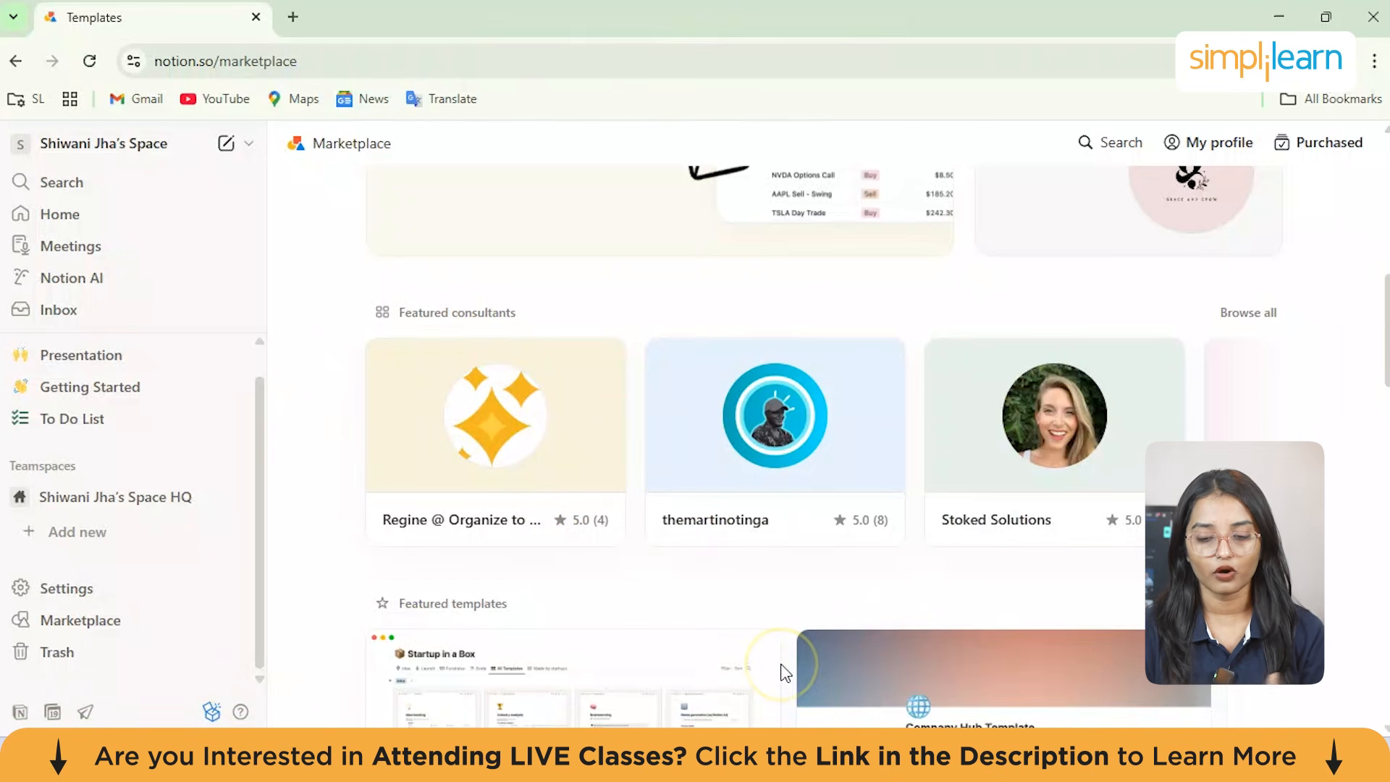
Step: Open the account preferences and set the appearance to Dark
scroll(746, 507, "up", 3)
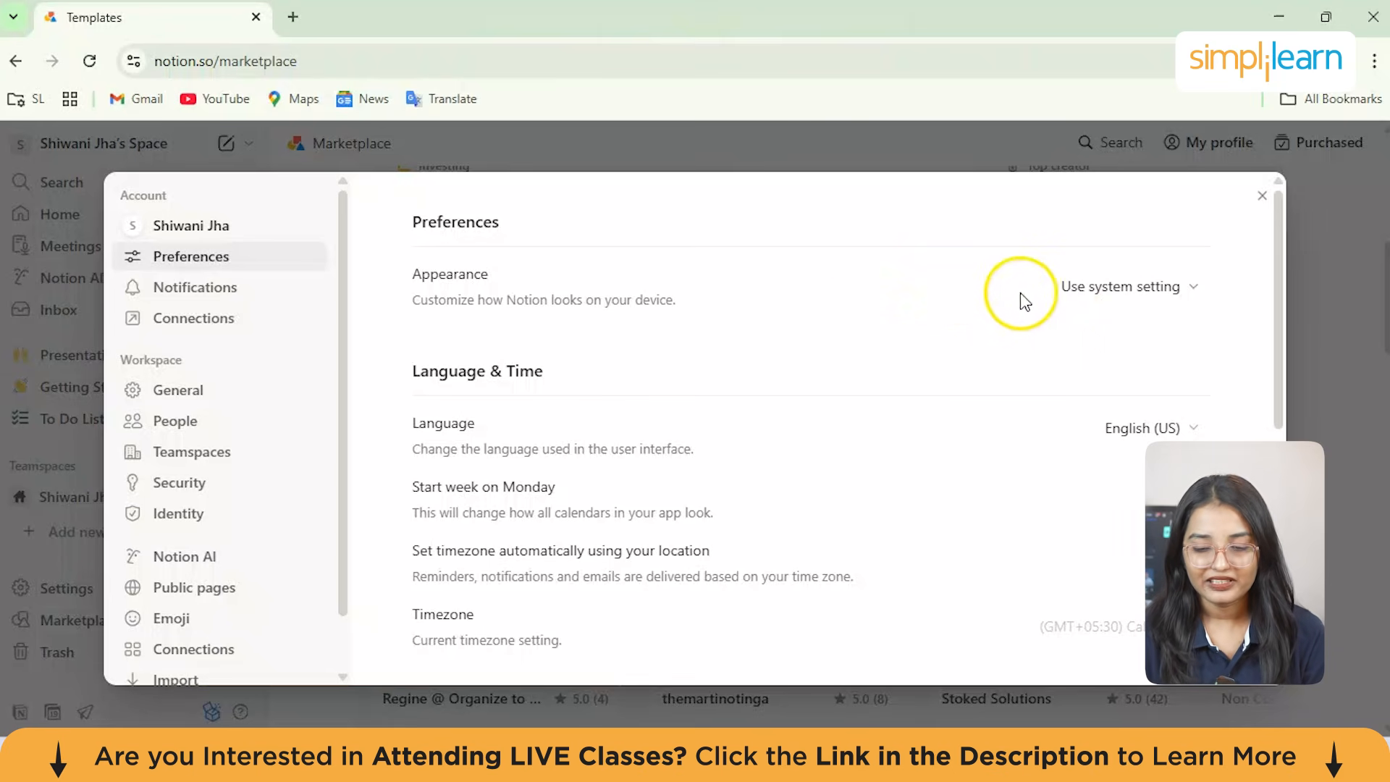
left_click(1115, 295)
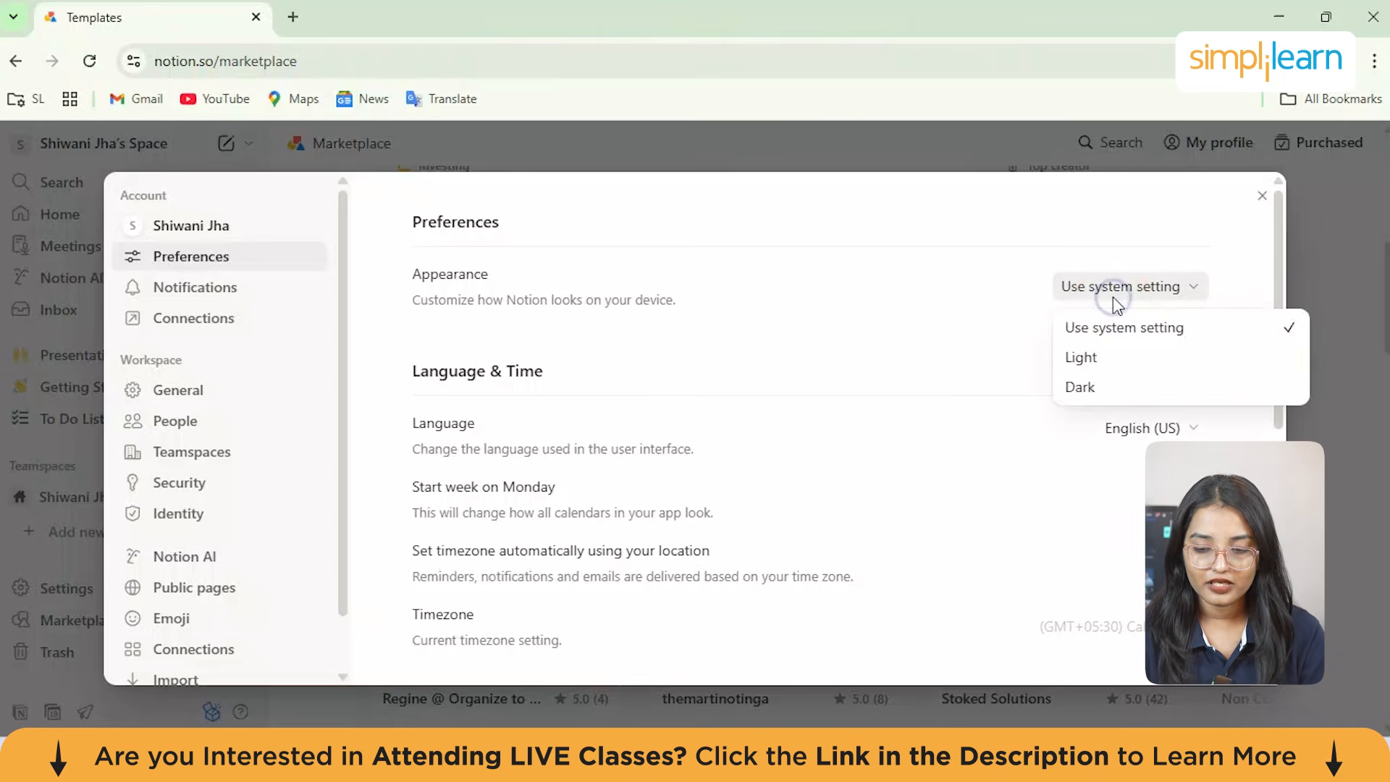
left_click(1118, 386)
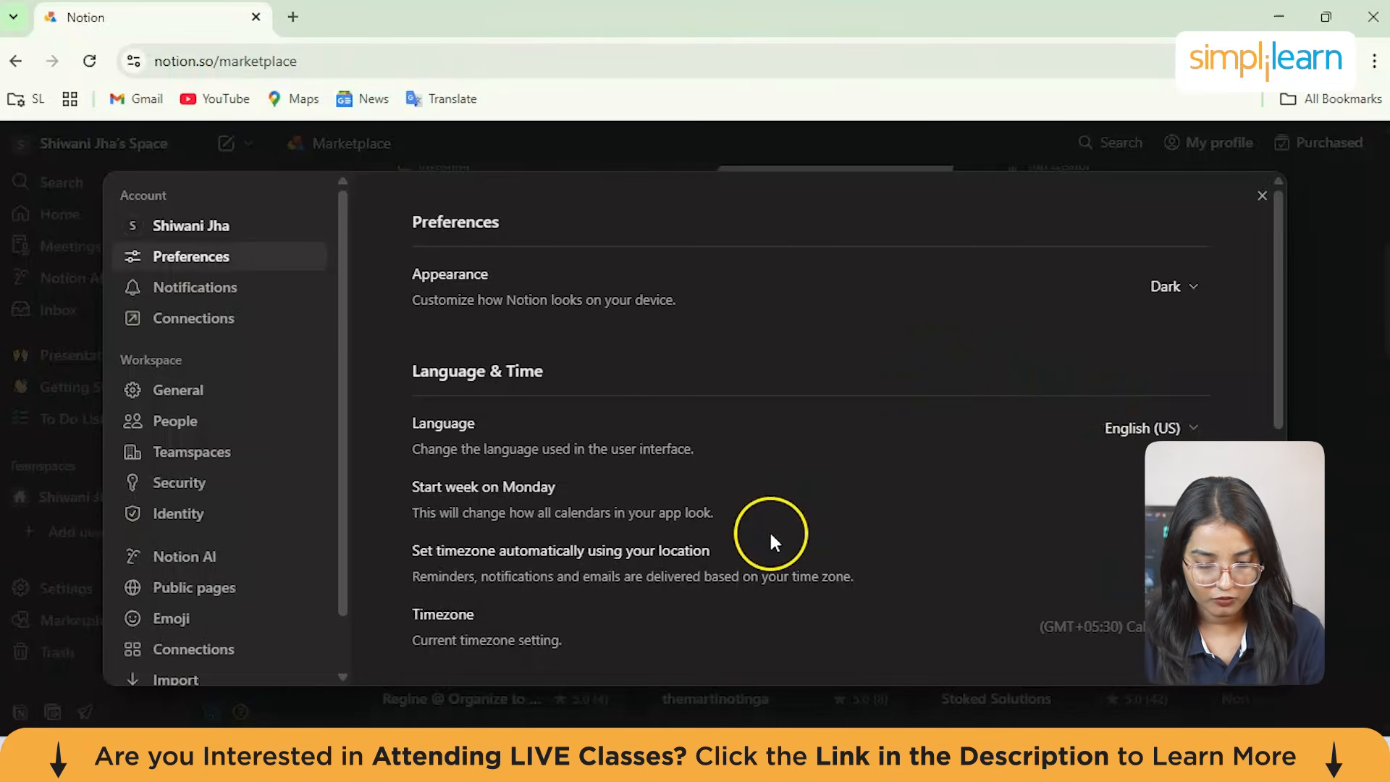
Step: Turn the Start week on Monday preference on and back off
scroll(770, 534, "down", 2)
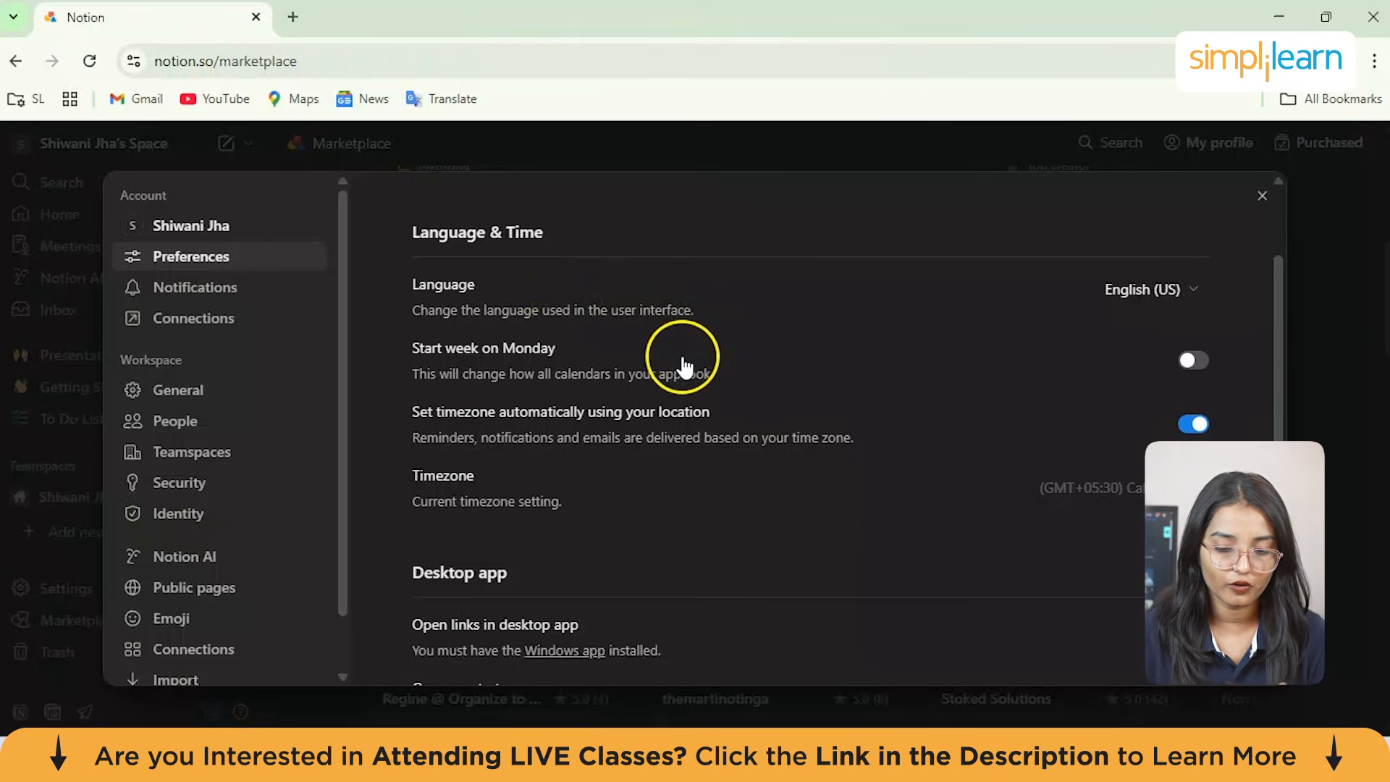
scroll(684, 359, "down", 1)
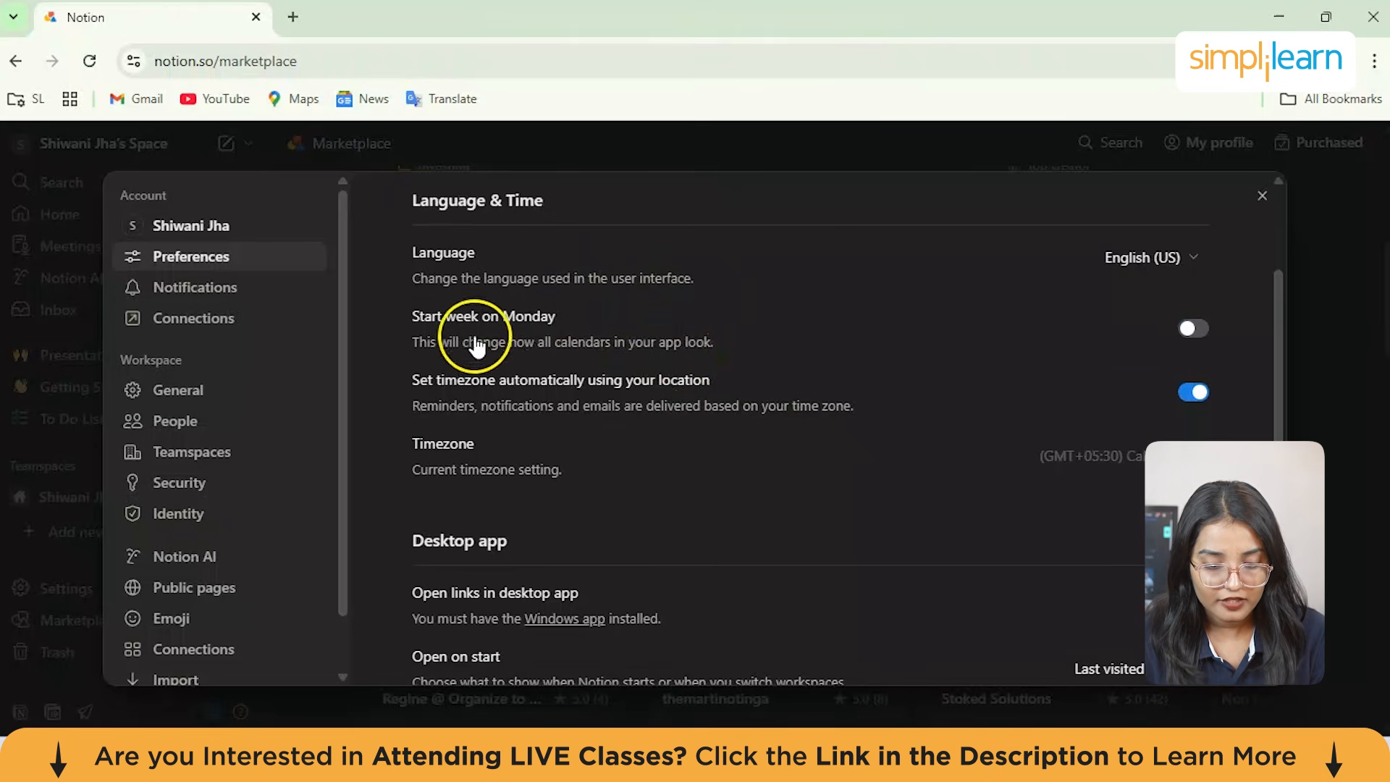
left_click_drag(411, 314, 566, 326)
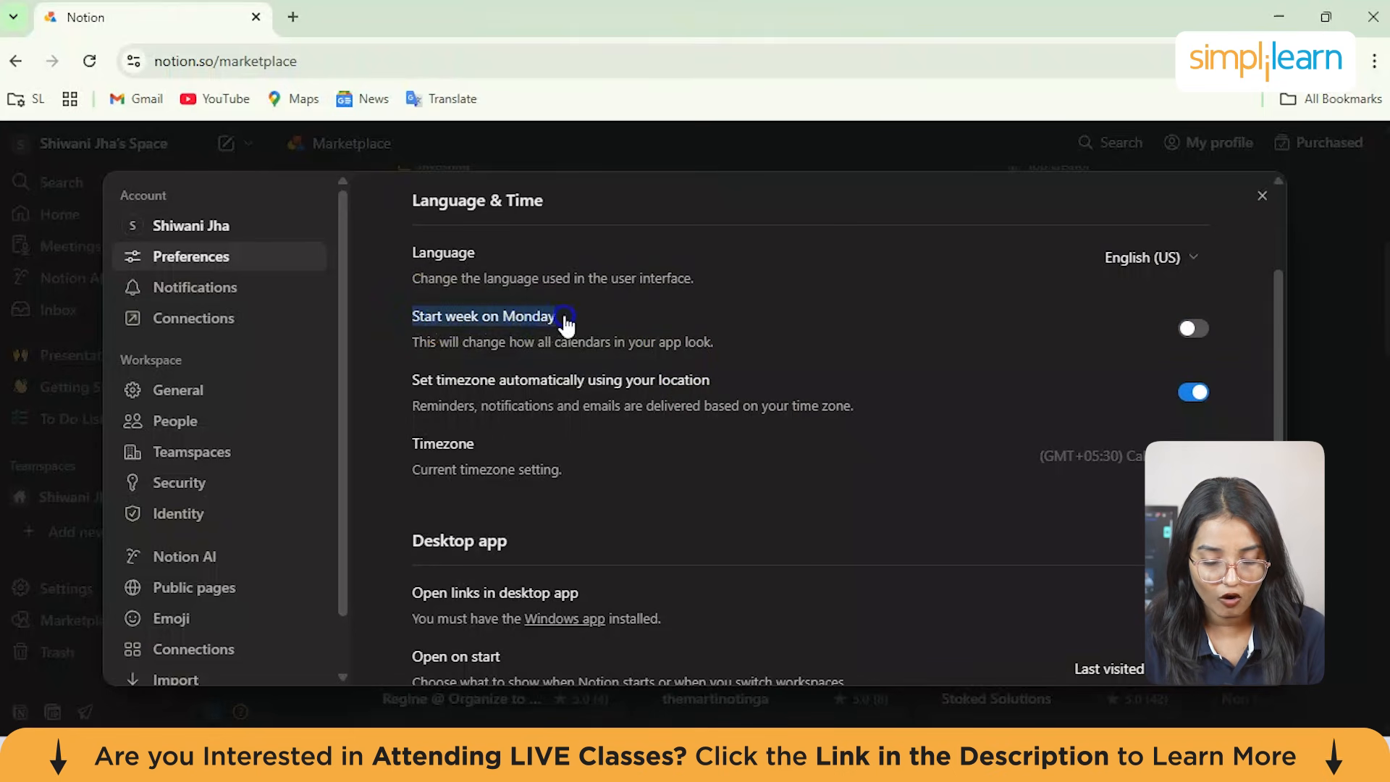
left_click(568, 323)
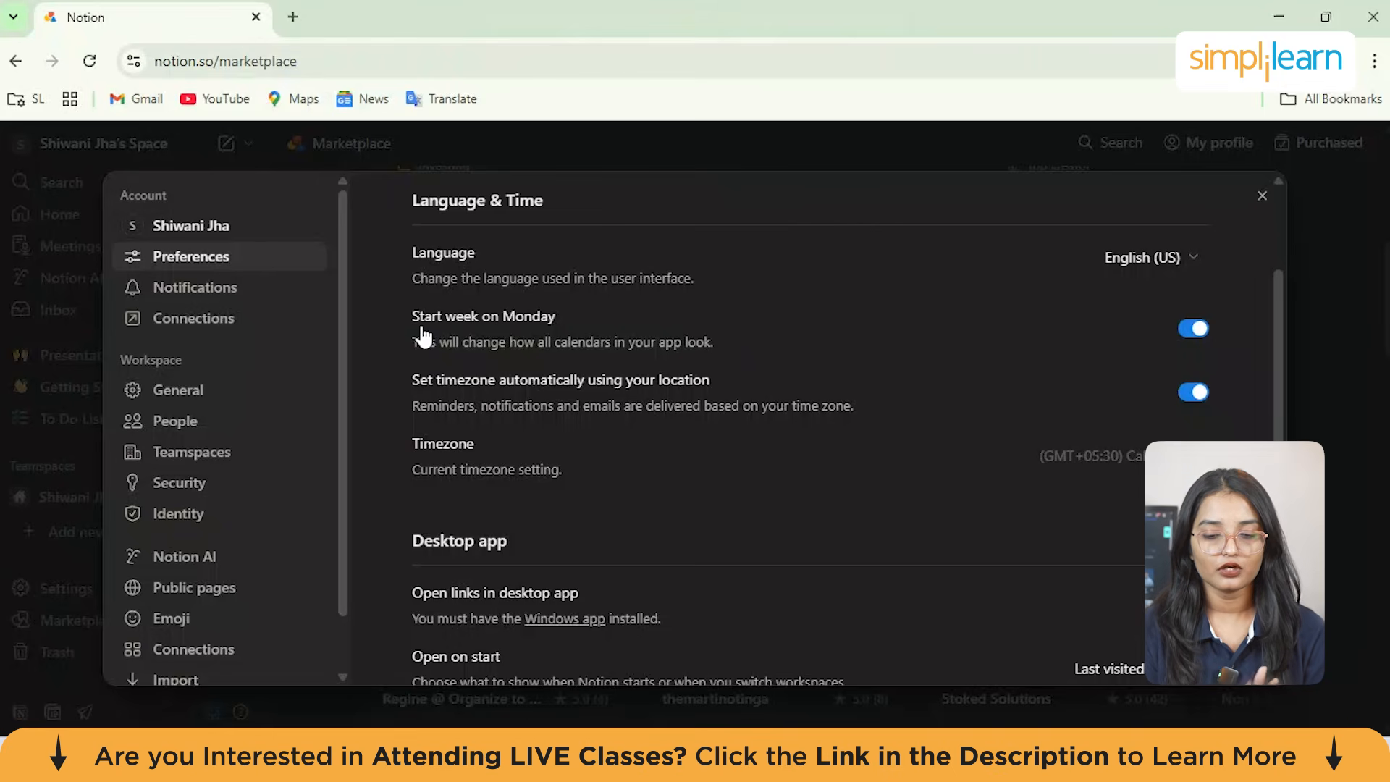
left_click(1195, 328)
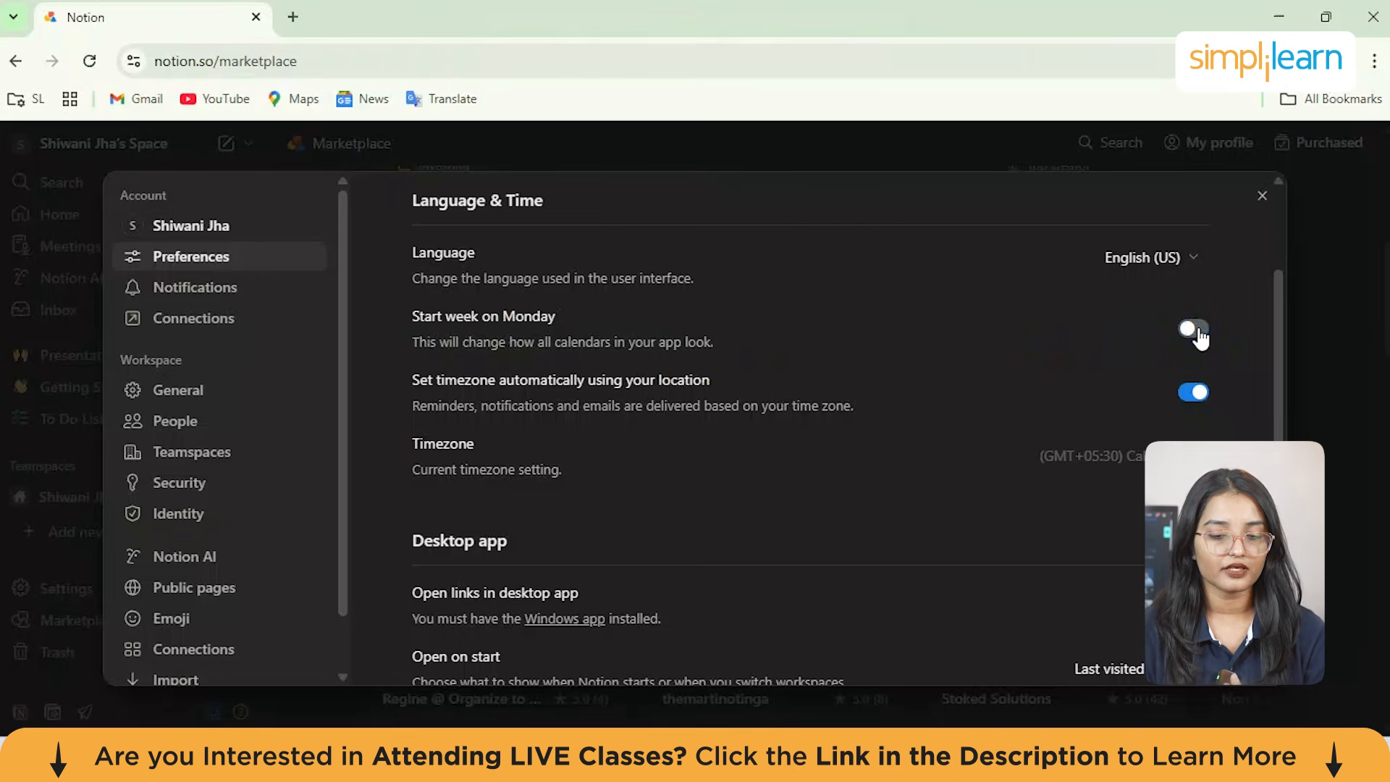
Step: Review the Desktop app and Privacy preferences, including the choices offered for Open on start
scroll(707, 466, "down", 3)
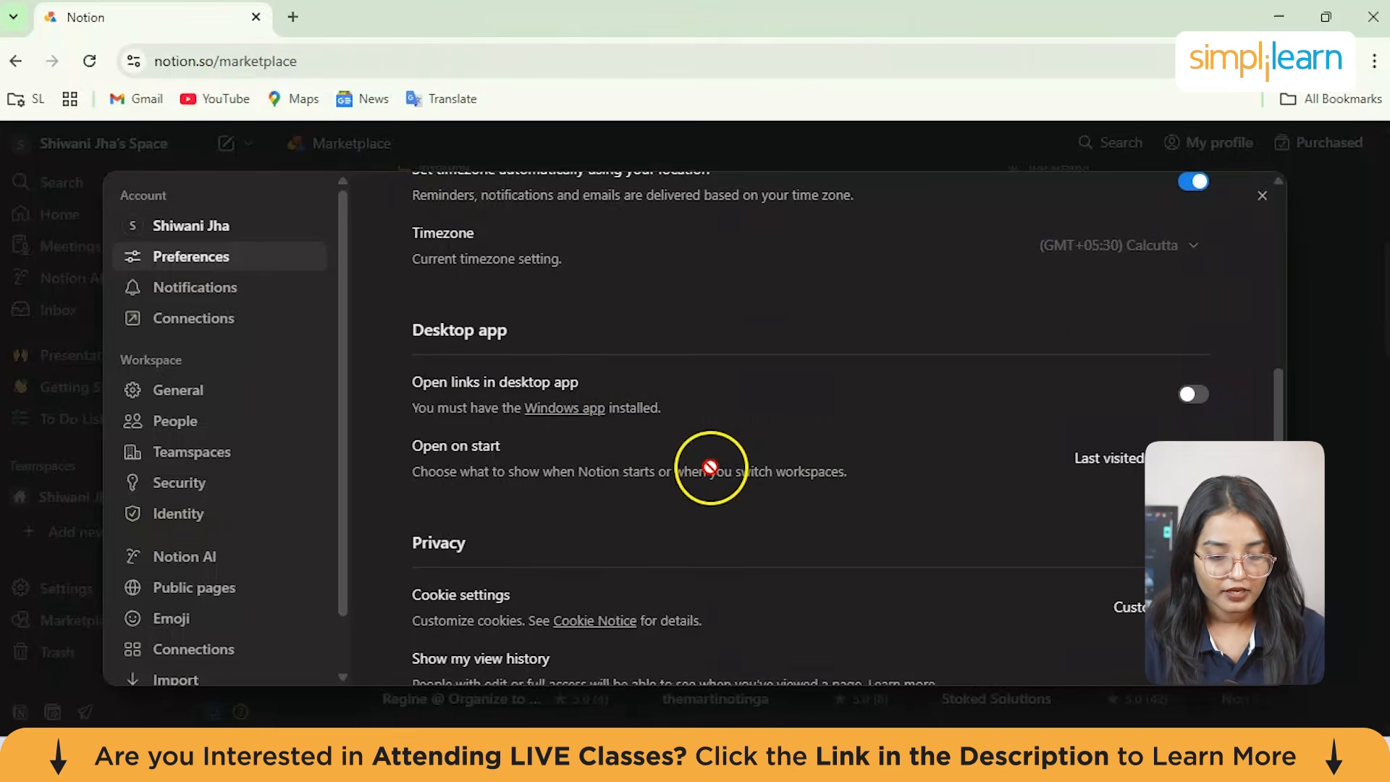
scroll(621, 419, "up", 3)
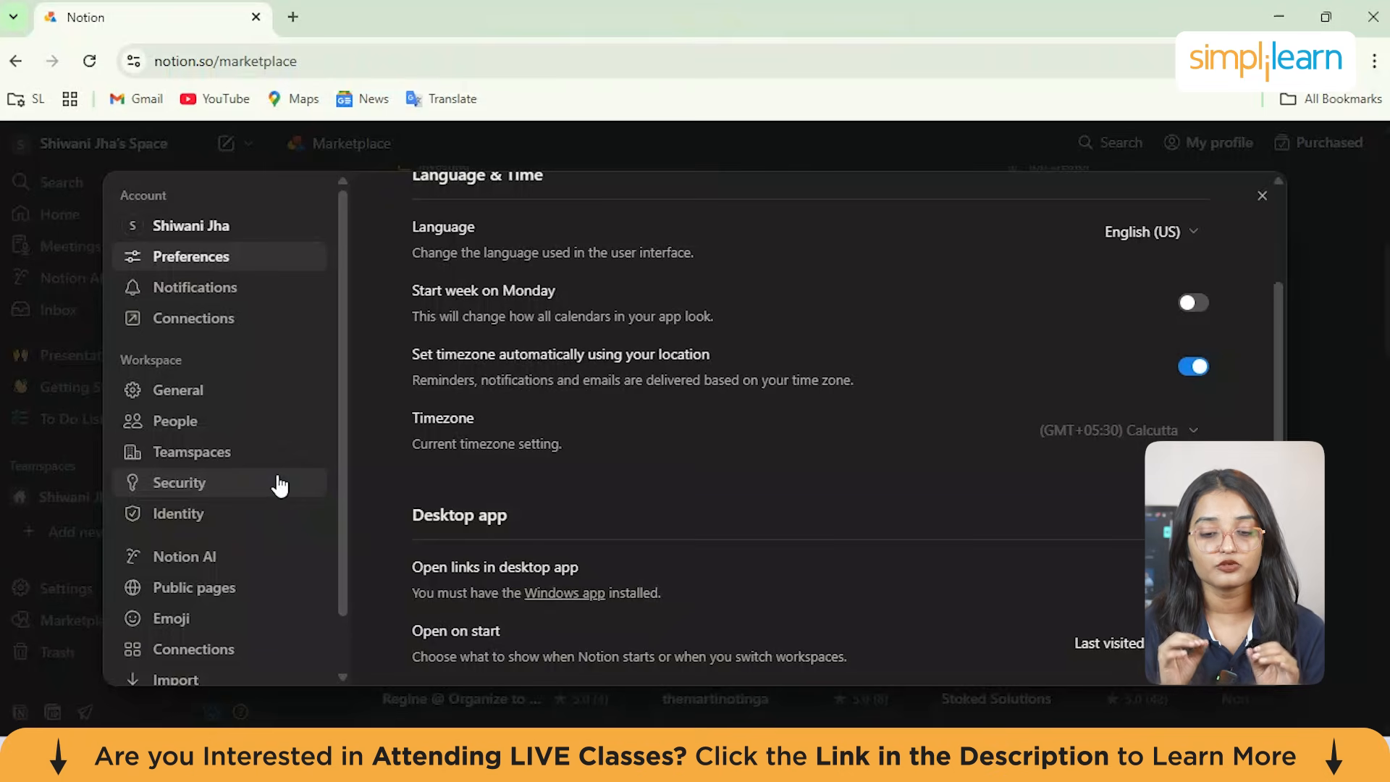
scroll(279, 484, "down", 2)
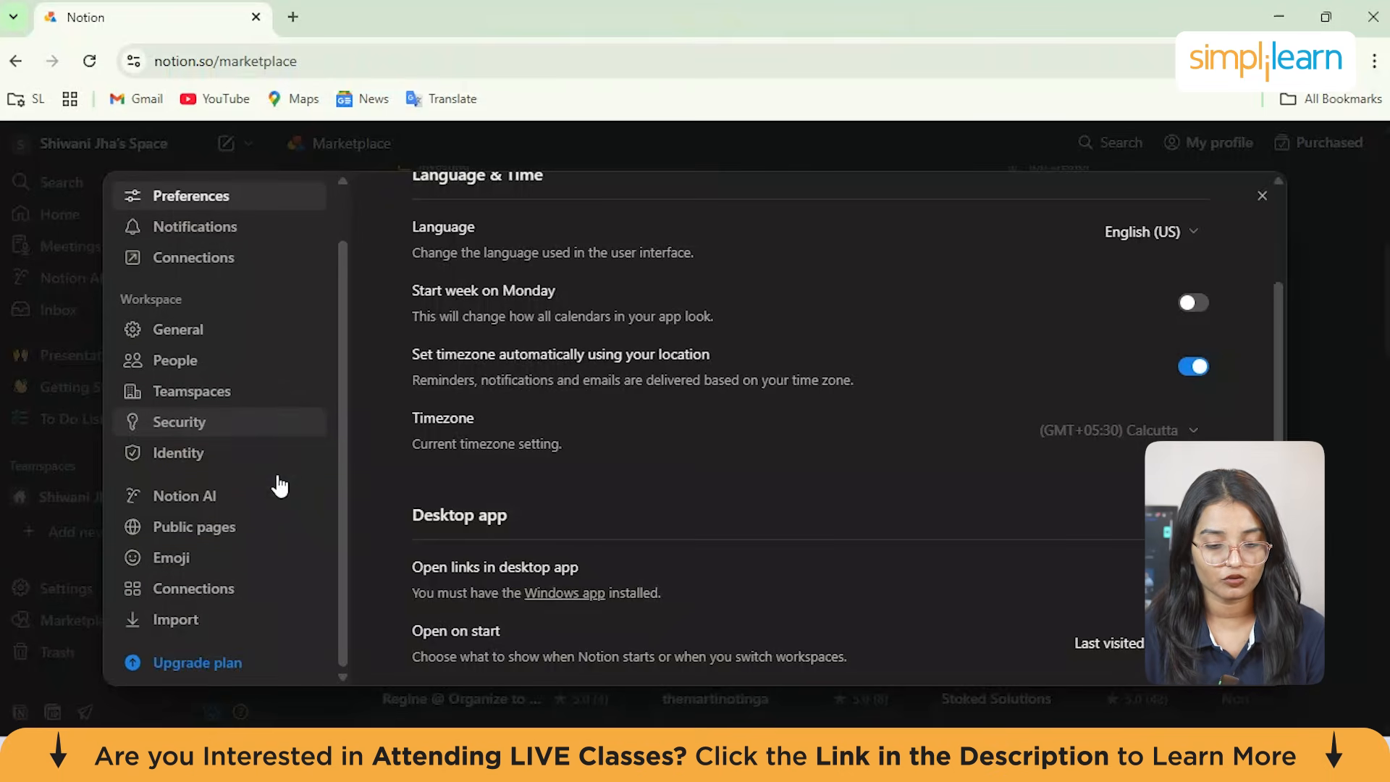
left_click(596, 464)
scroll(597, 467, "down", 4)
left_click(548, 294)
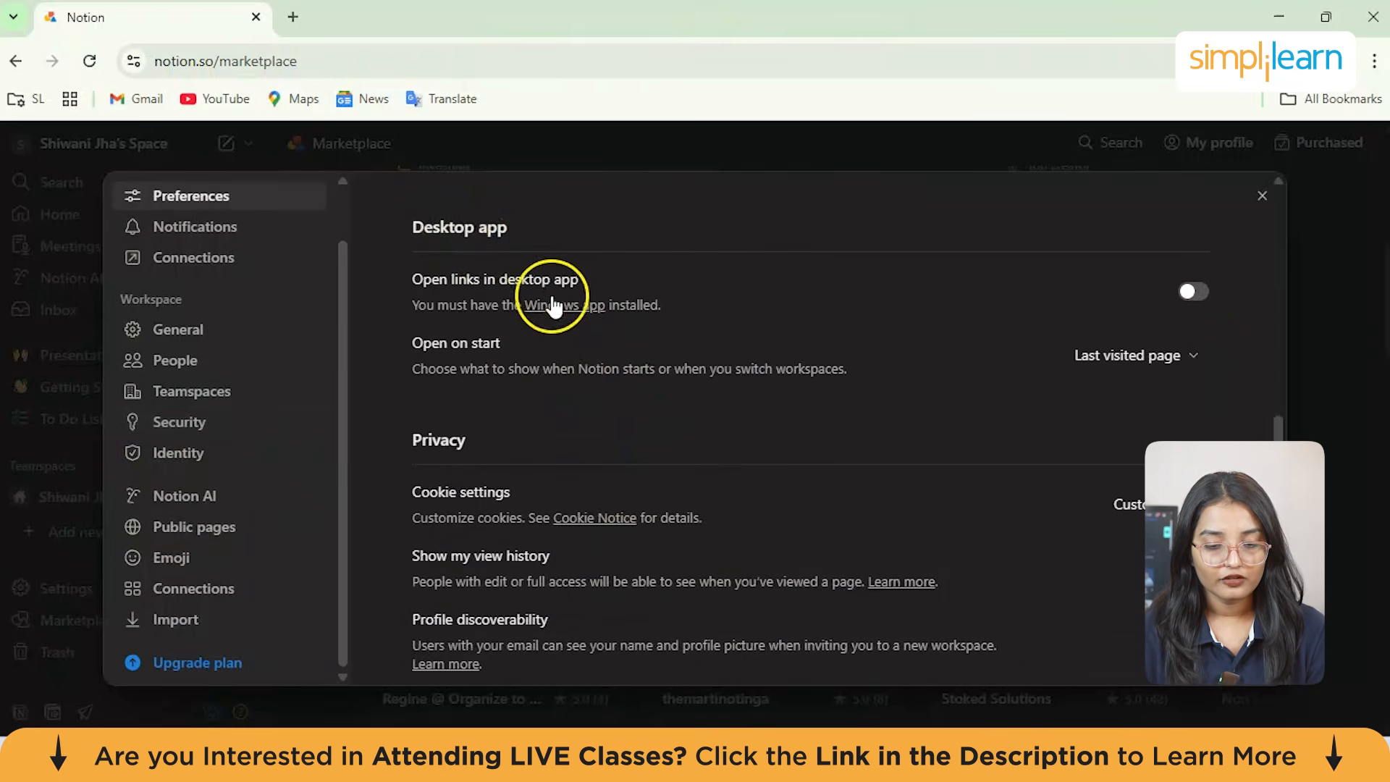
scroll(548, 300, "down", 1)
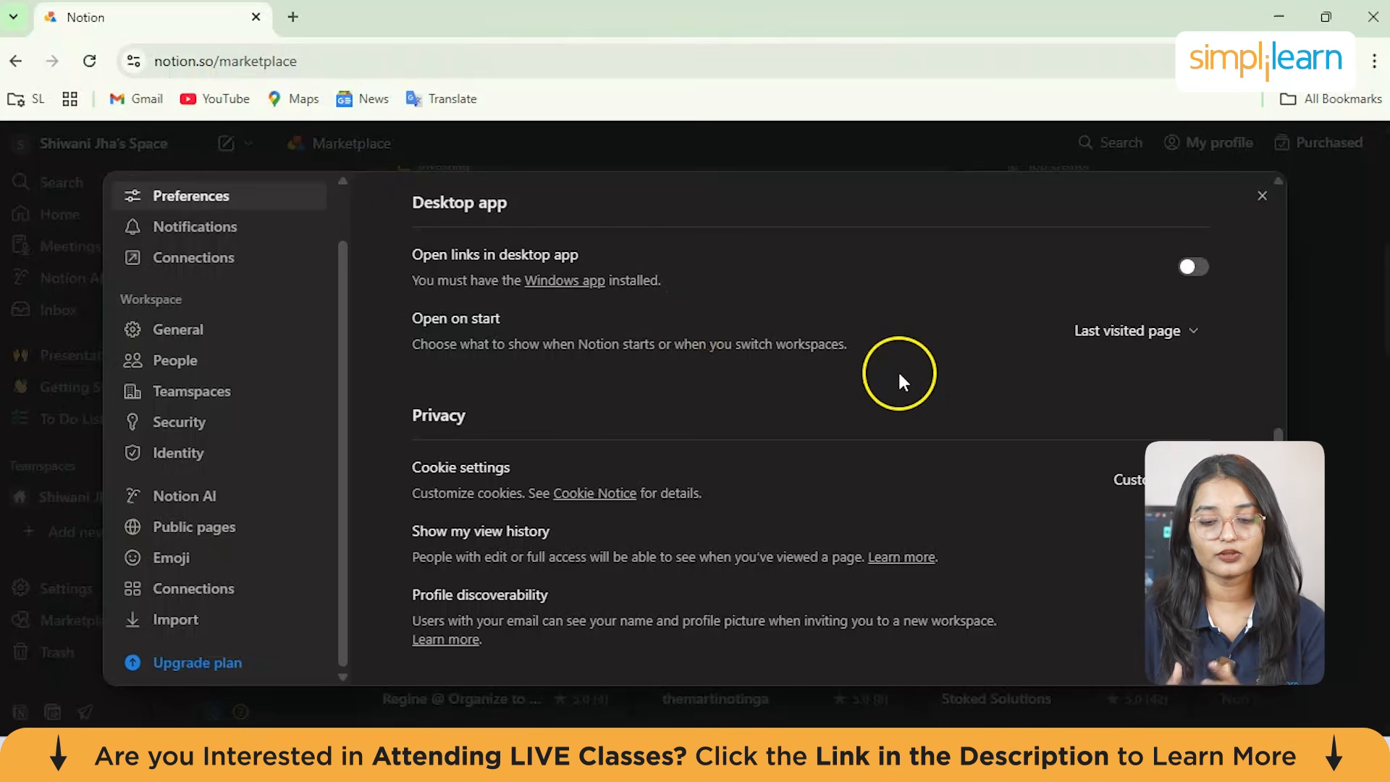
left_click(1097, 331)
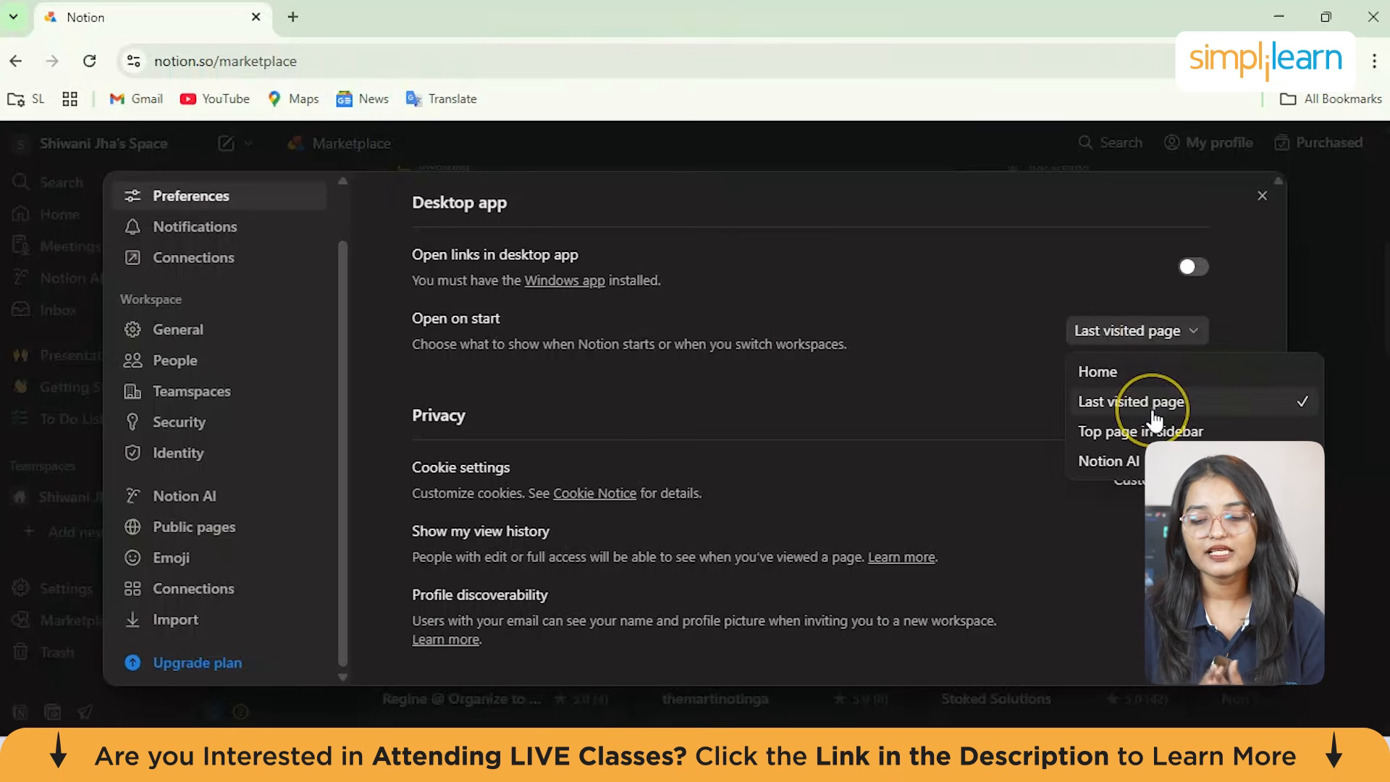
left_click(930, 447)
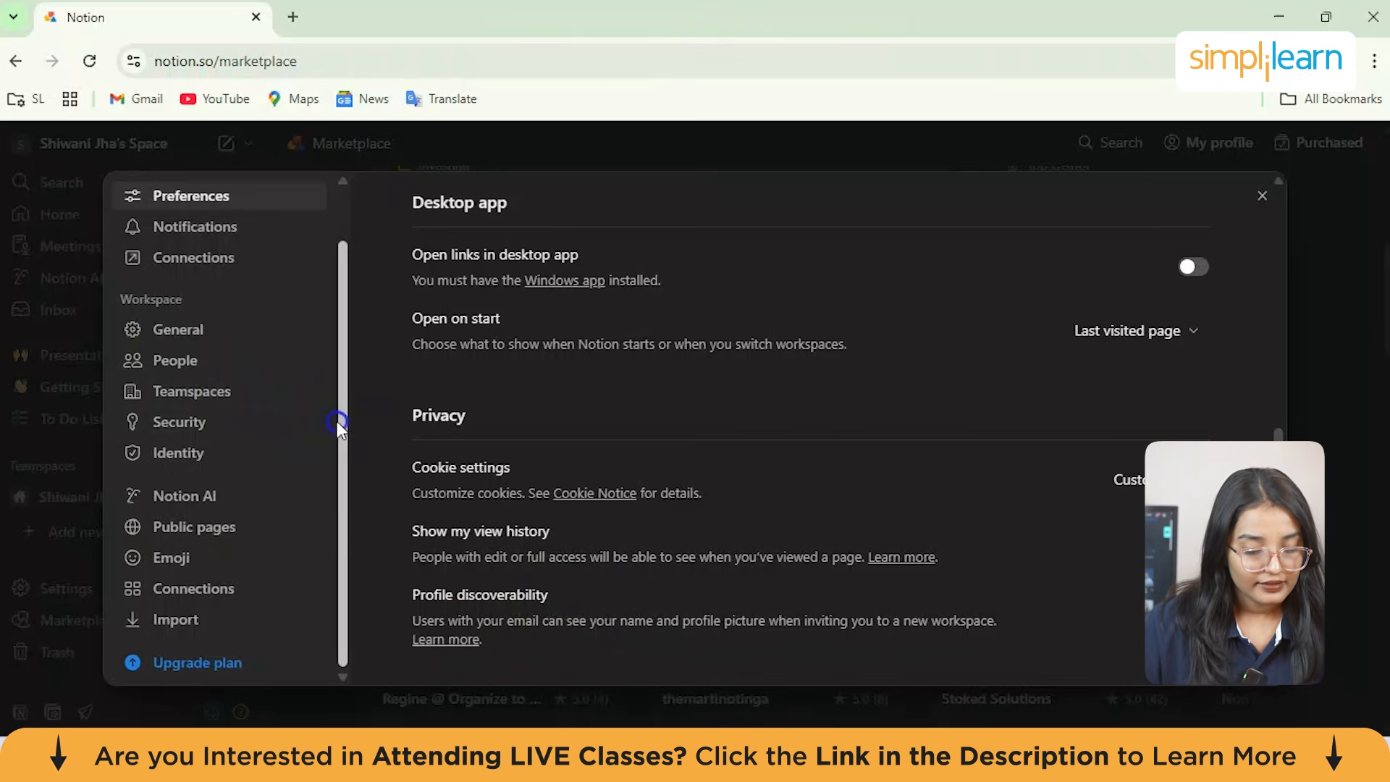
Step: Open the Notifications settings and review the Slack, Discord and email notification options
scroll(270, 509, "up", 2)
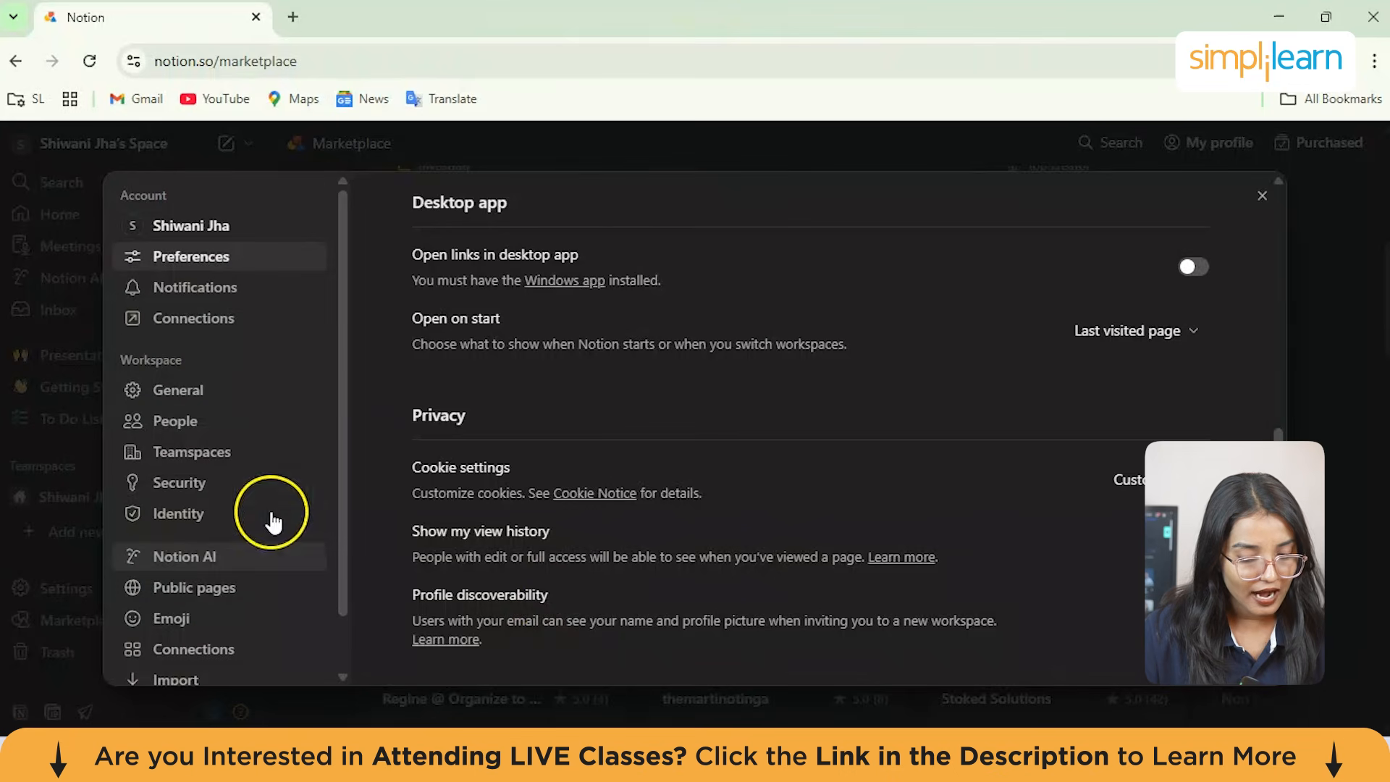
left_click(183, 288)
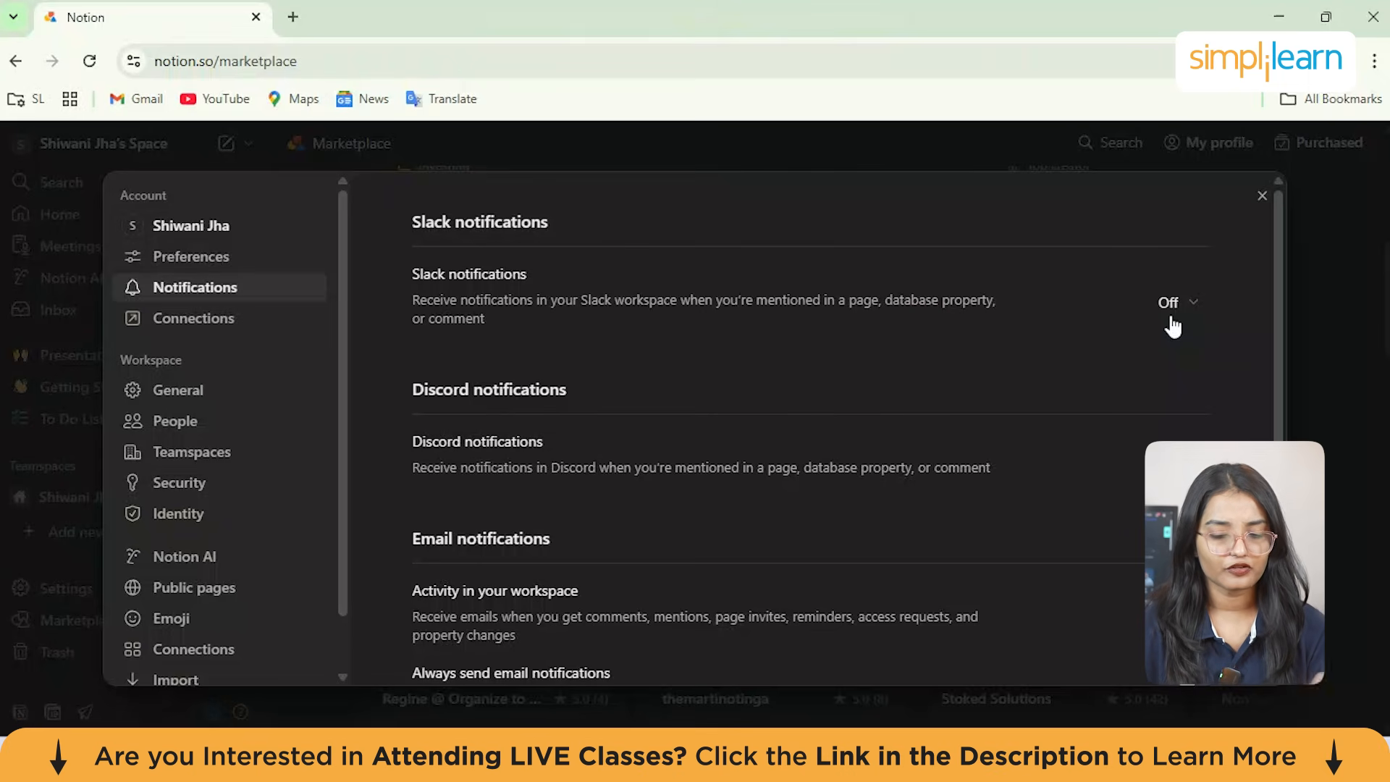
left_click(814, 435)
scroll(817, 436, "down", 2)
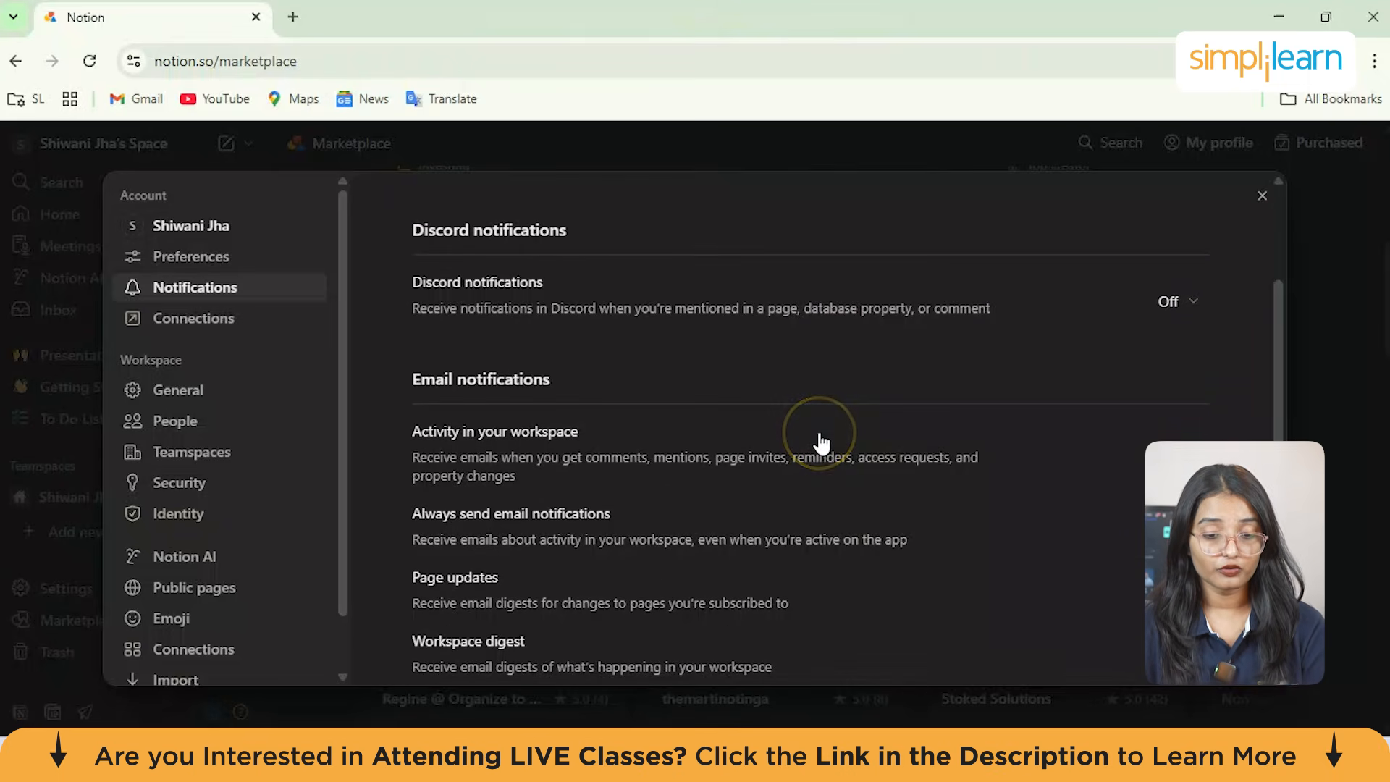
left_click(636, 398)
scroll(636, 399, "down", 1)
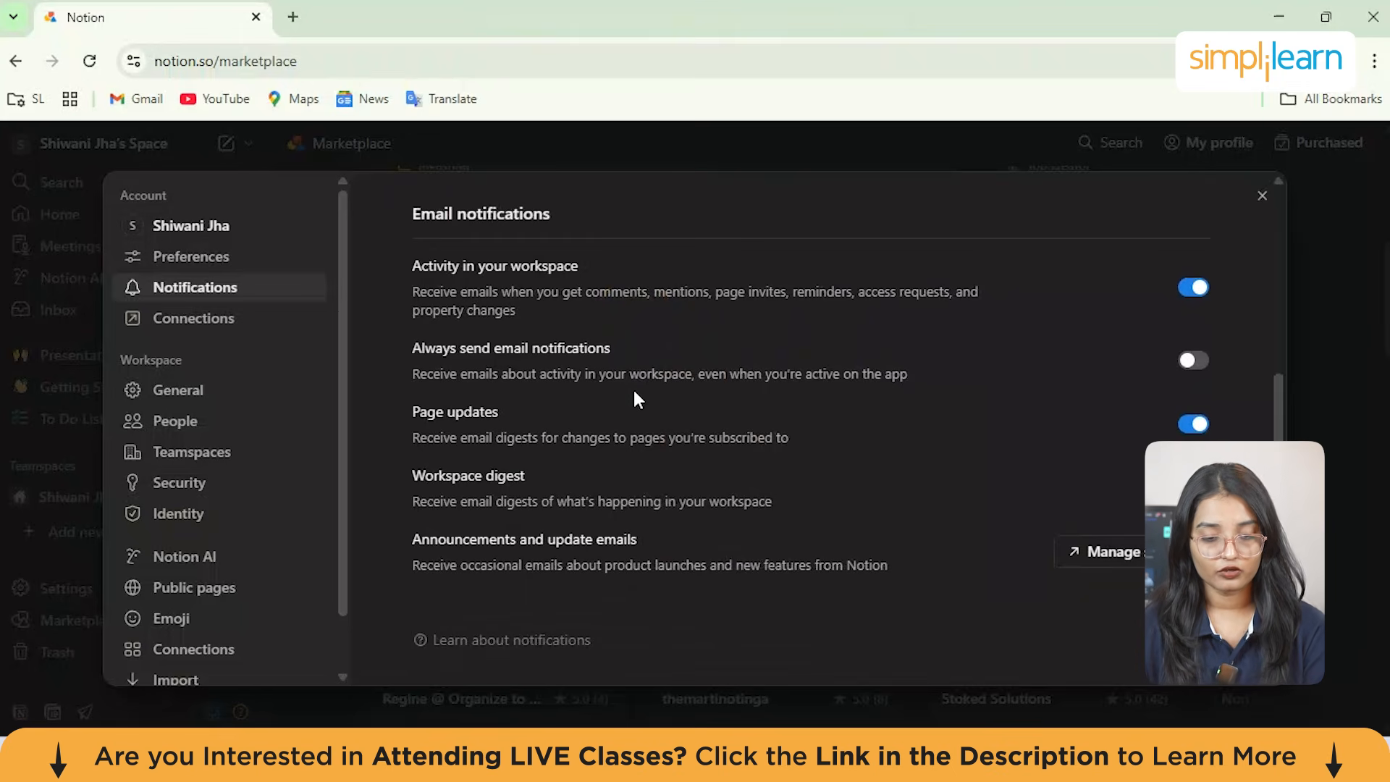
scroll(636, 397, "down", 1)
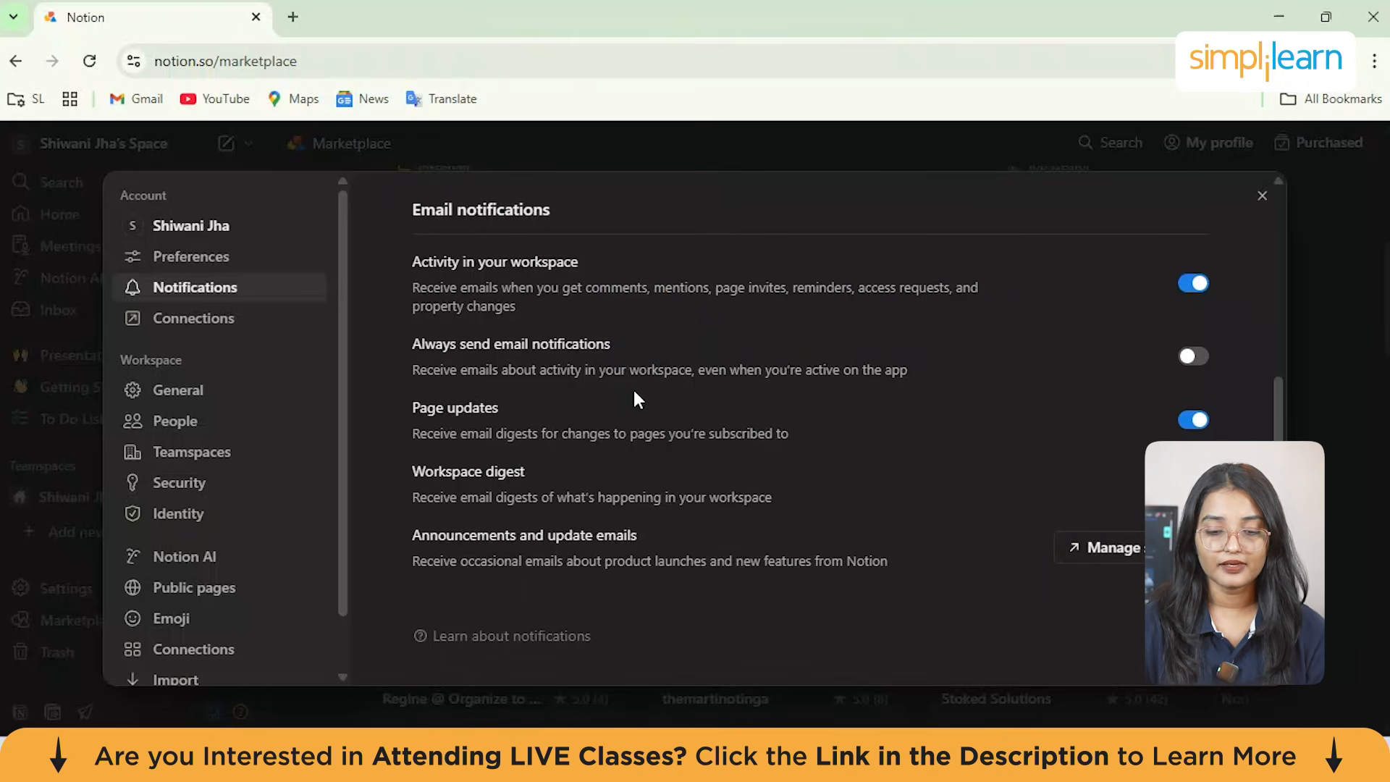
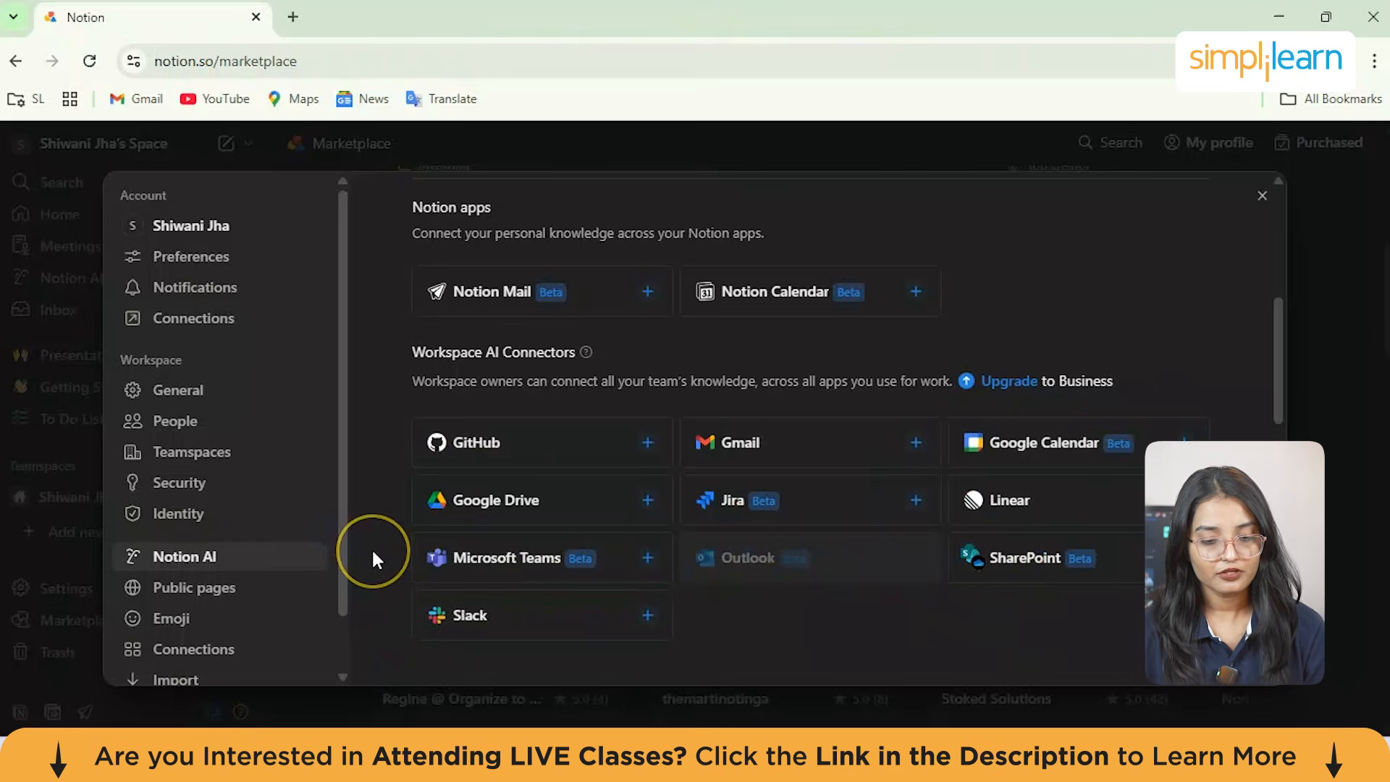
Step: Try to add the Google Calendar connector in the Notion AI settings, review the Business plan upgrade form and close it
scroll(371, 558, "up", 1)
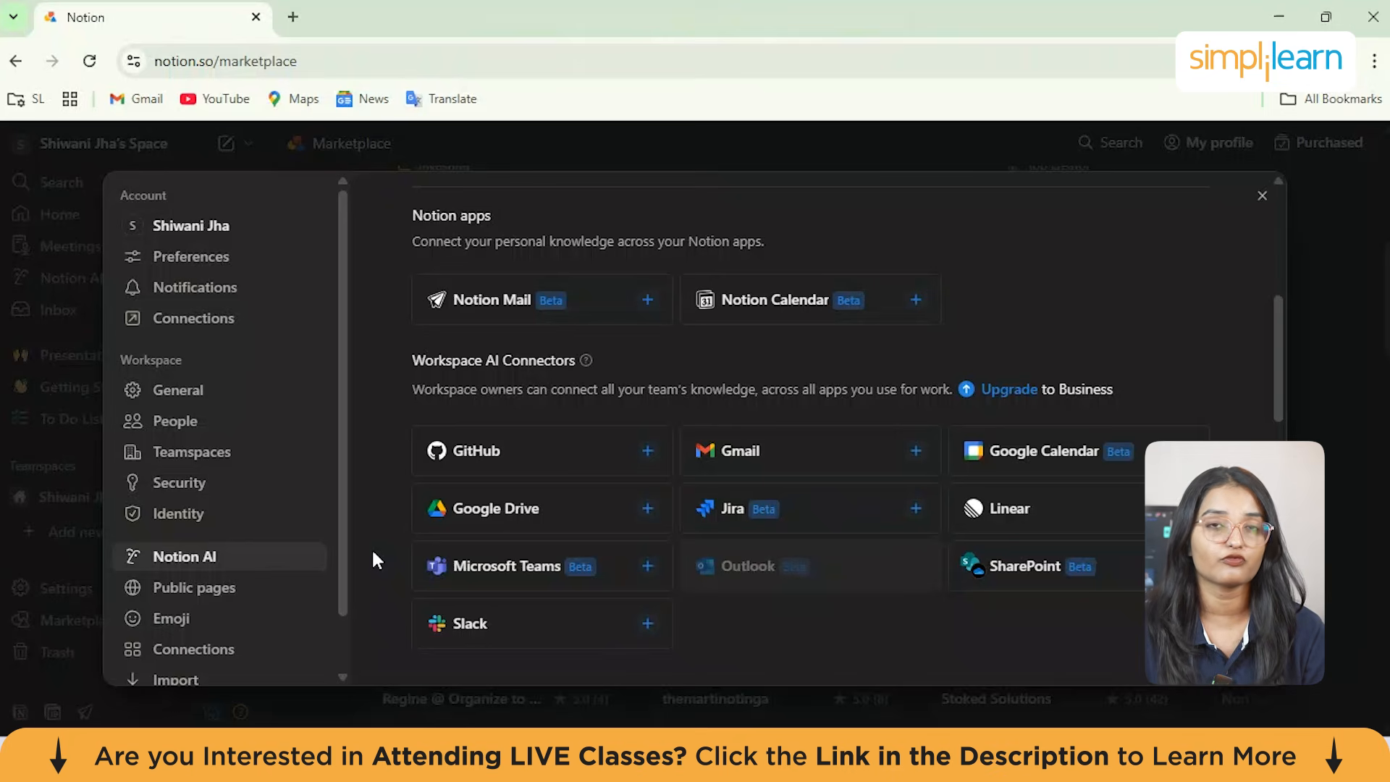
scroll(373, 554, "down", 5)
scroll(373, 554, "up", 2)
scroll(371, 548, "up", 2)
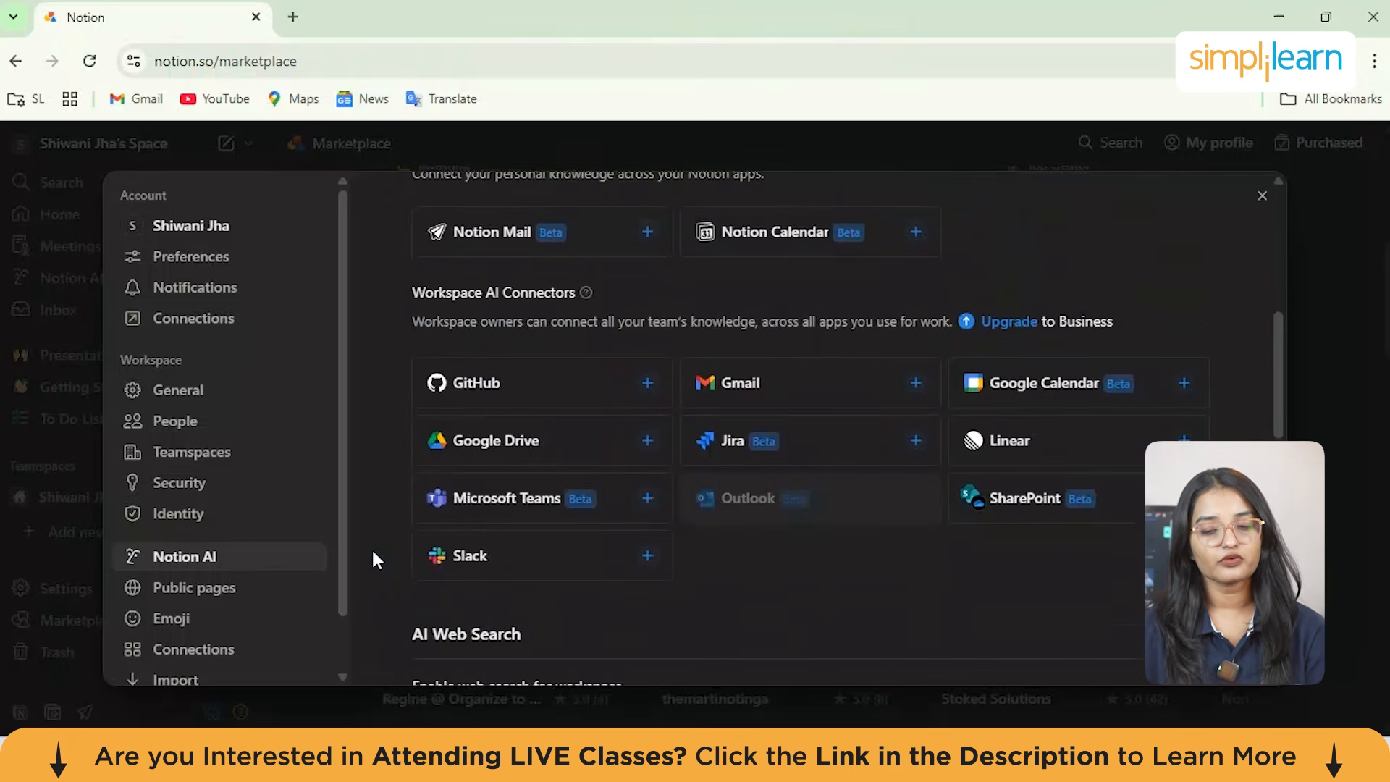
left_click(1167, 416)
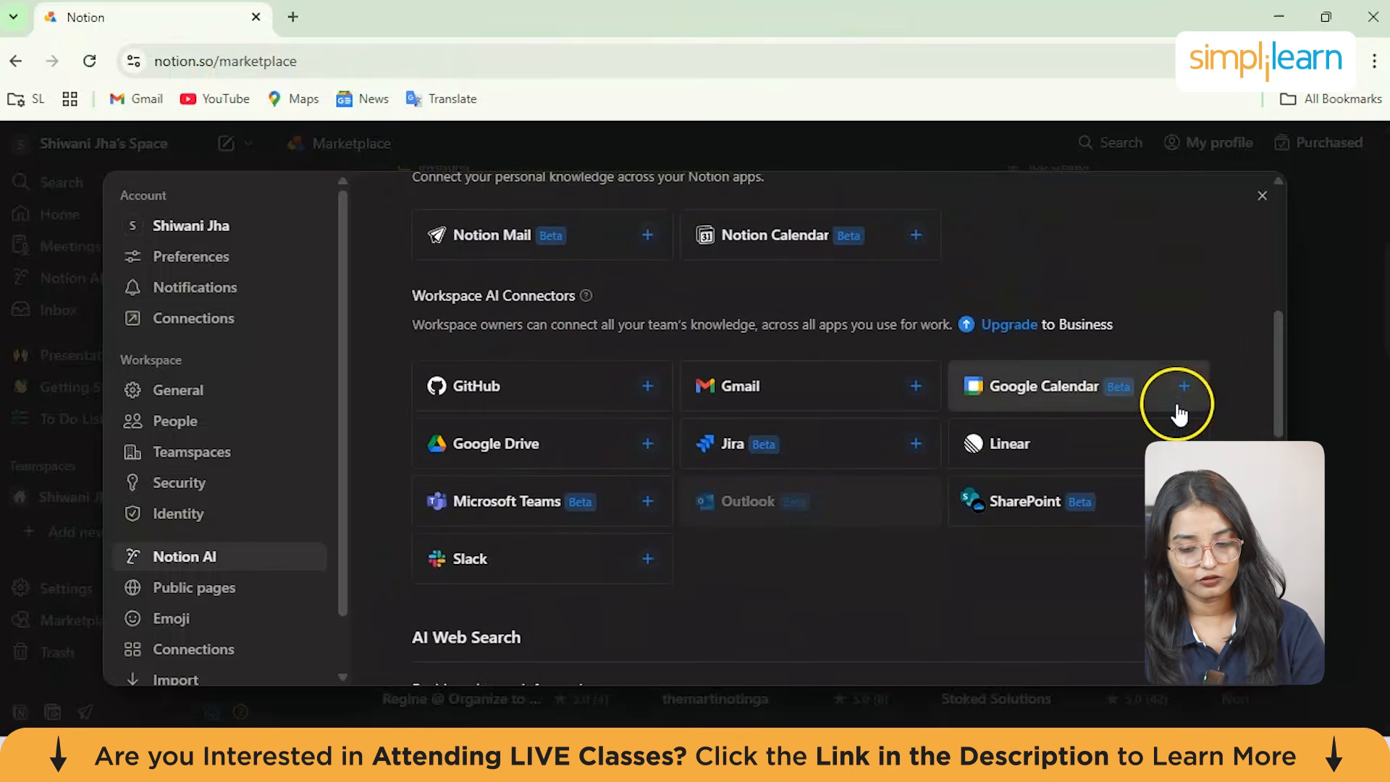
left_click(1181, 391)
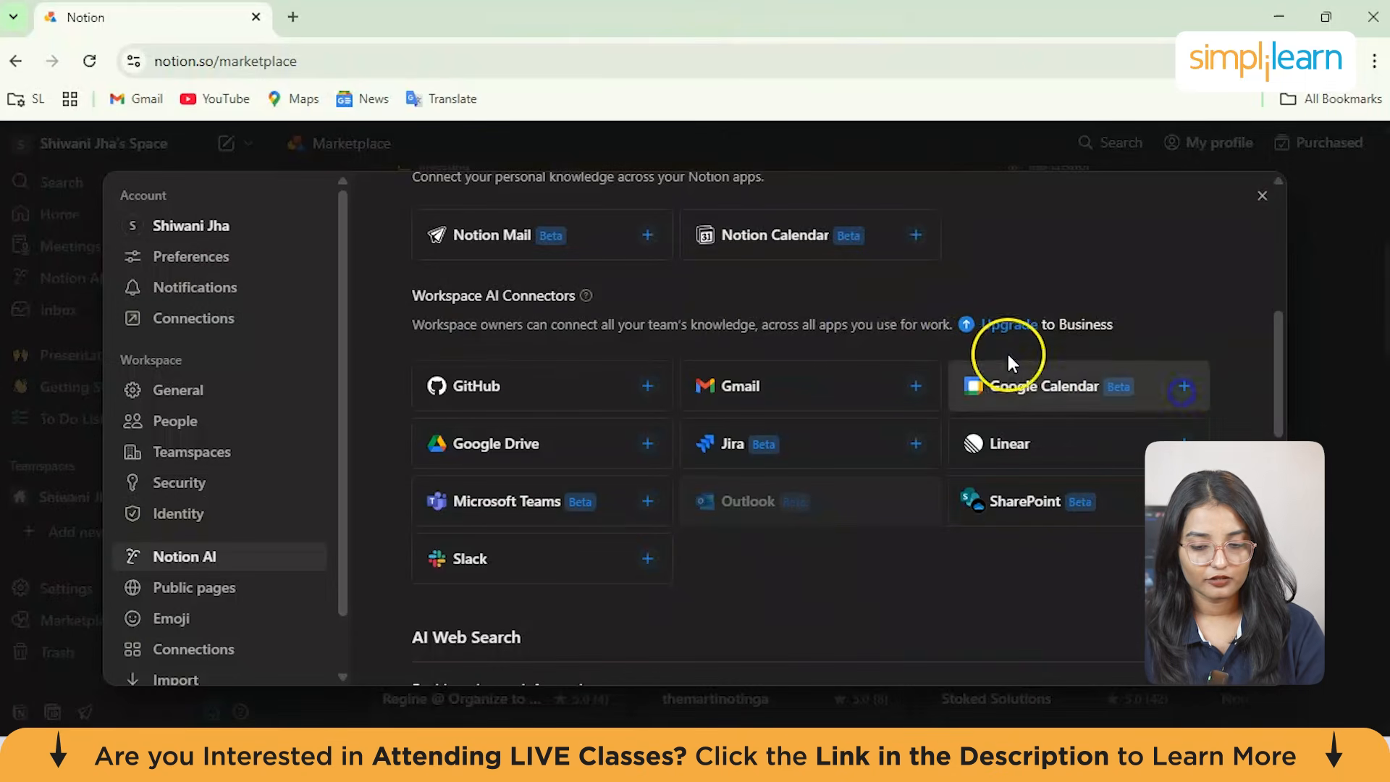
left_click(1182, 392)
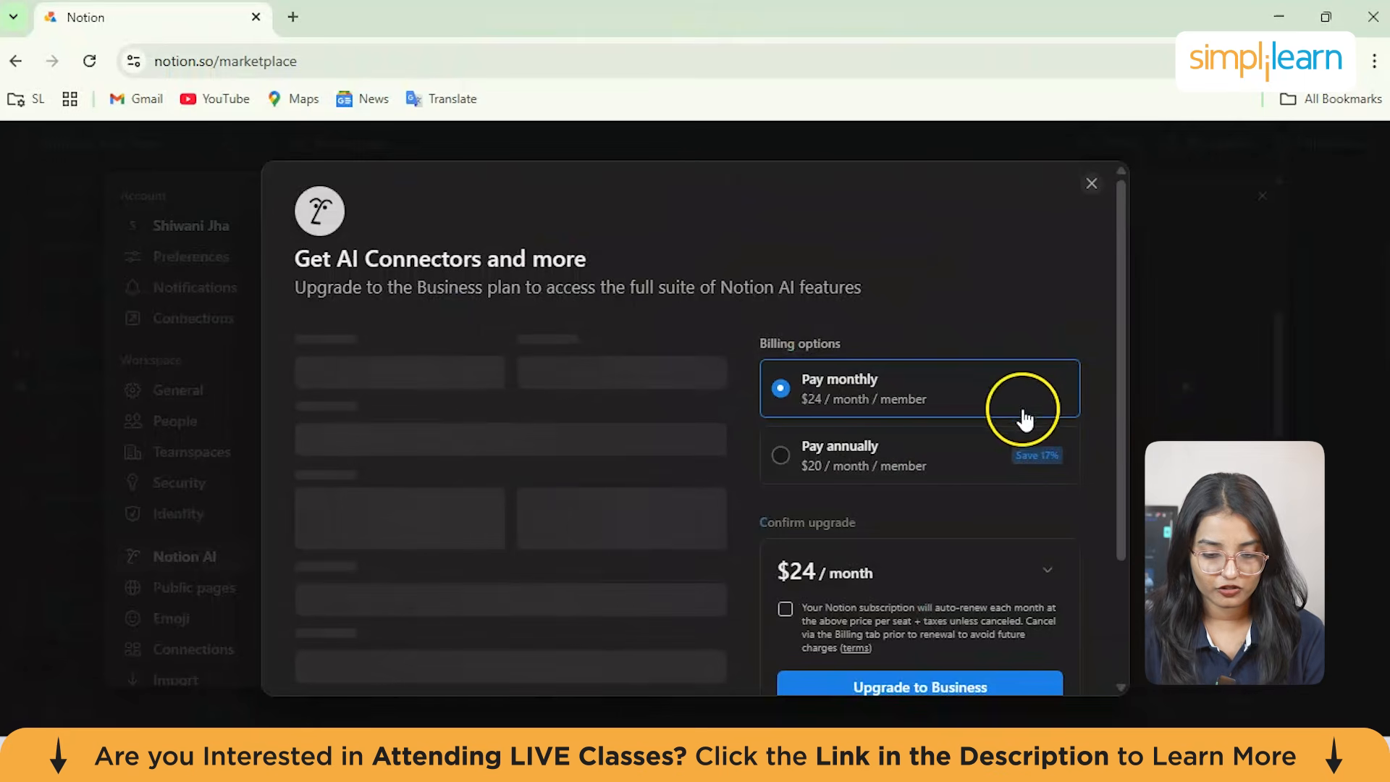
scroll(924, 410, "down", 2)
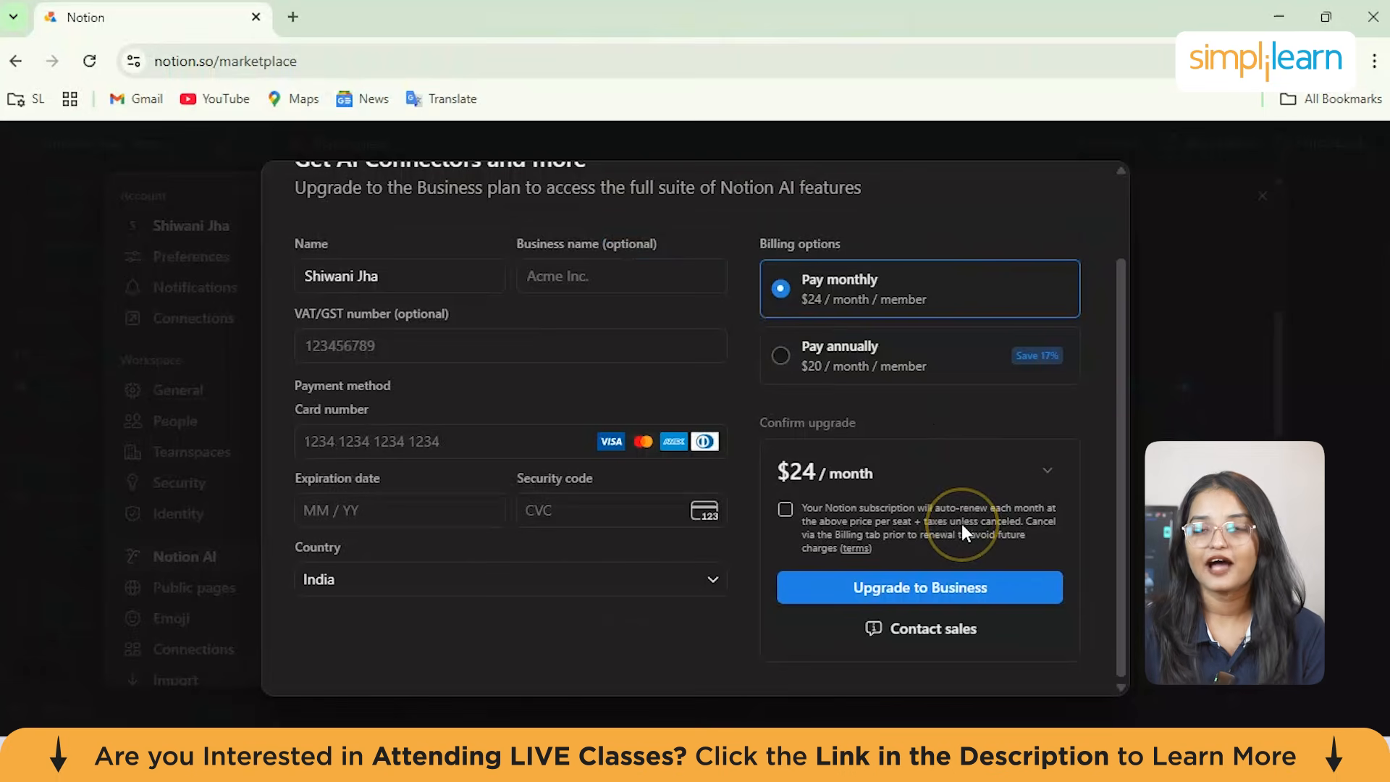
scroll(963, 521, "up", 2)
left_click(1092, 184)
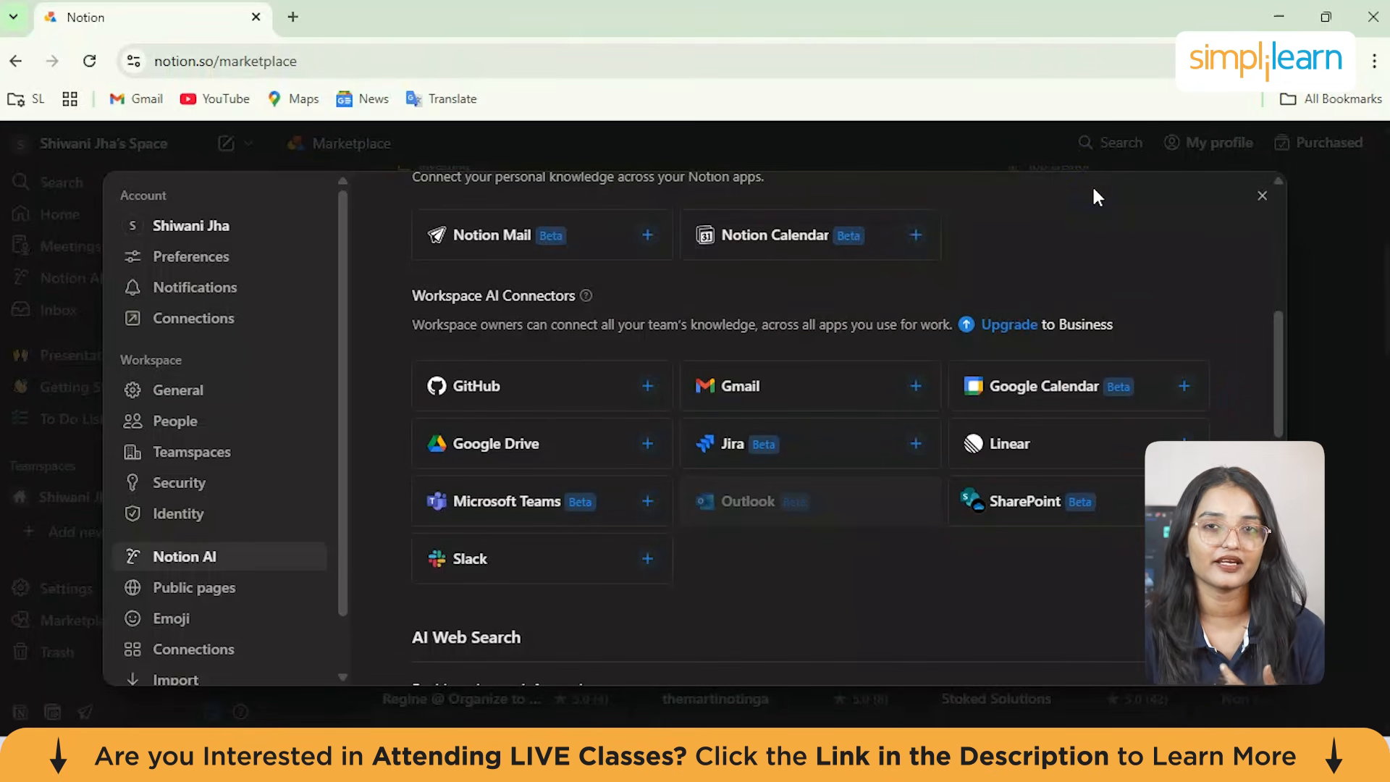
Step: Examine the AI Web Search options and the Personalization description in the Notion AI settings
scroll(603, 427, "down", 6)
scroll(603, 427, "up", 2)
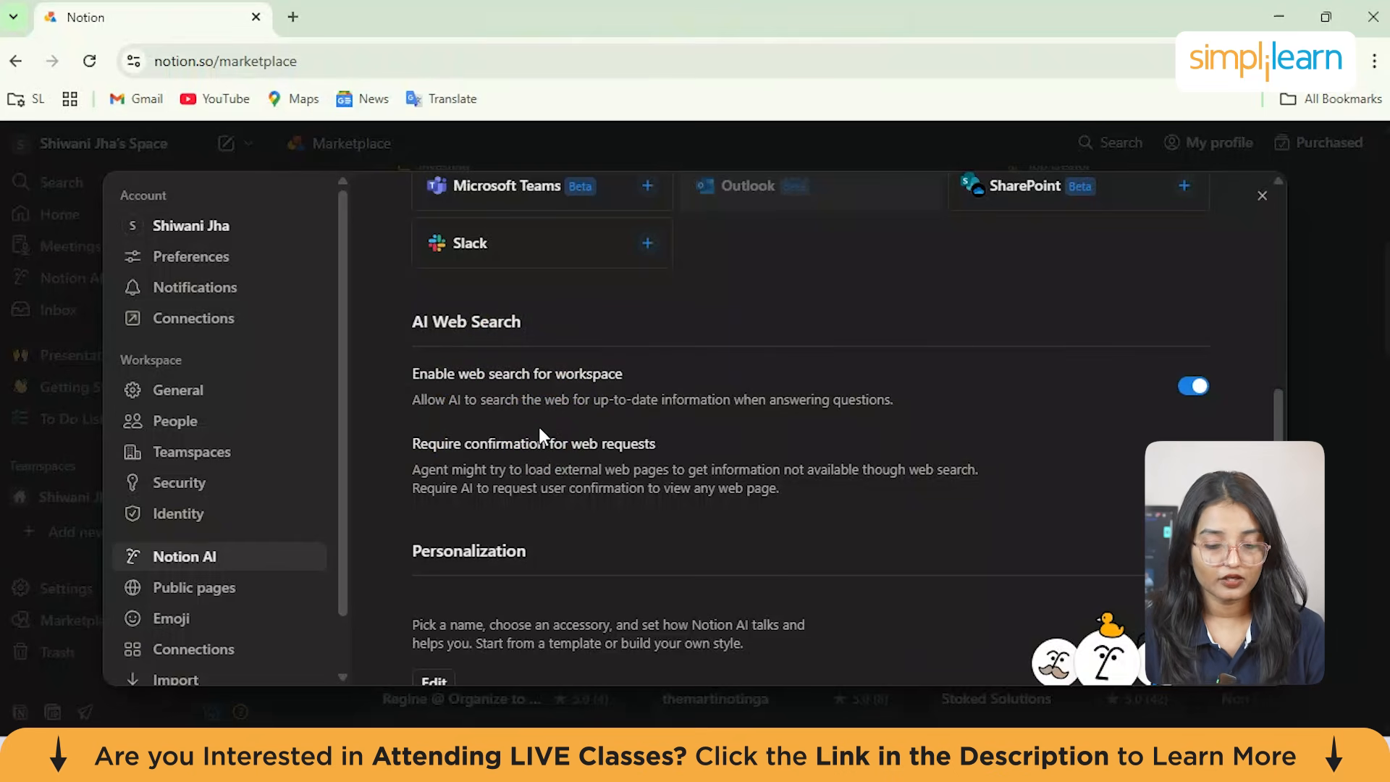
left_click(487, 494)
scroll(486, 494, "down", 1)
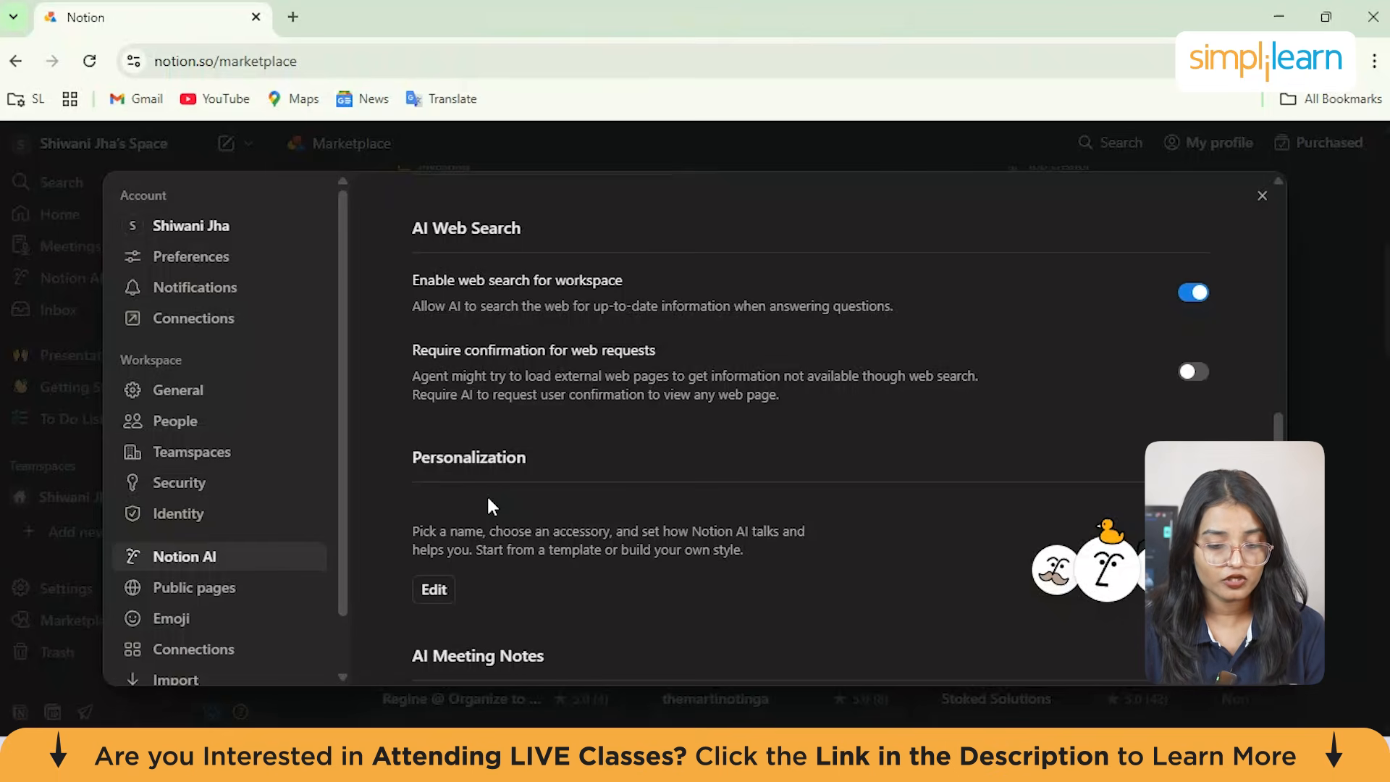
scroll(563, 419, "down", 2)
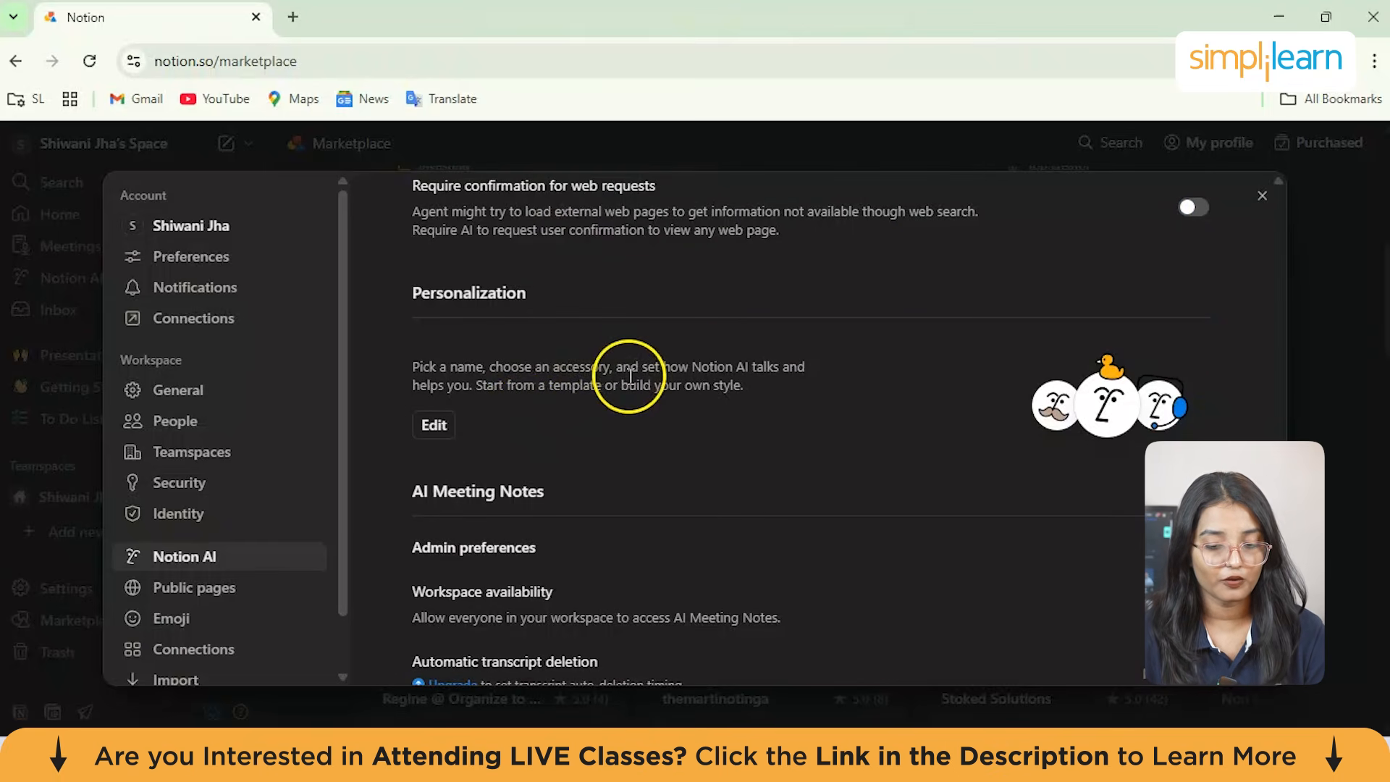
left_click_drag(711, 367, 762, 389)
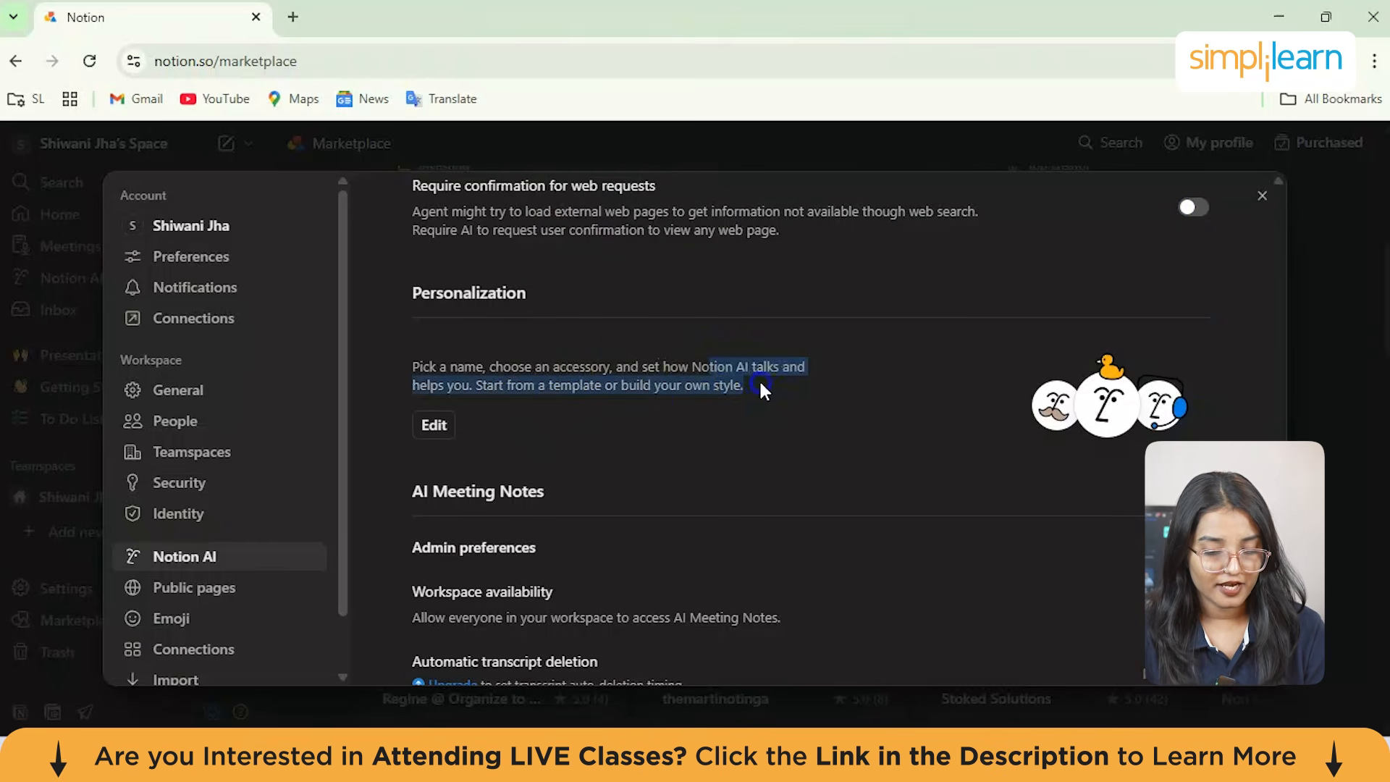
Step: Name the Notion AI assistant with the account owner's first name, look over the avatar and accessory choices, and save the personalization
left_click(434, 425)
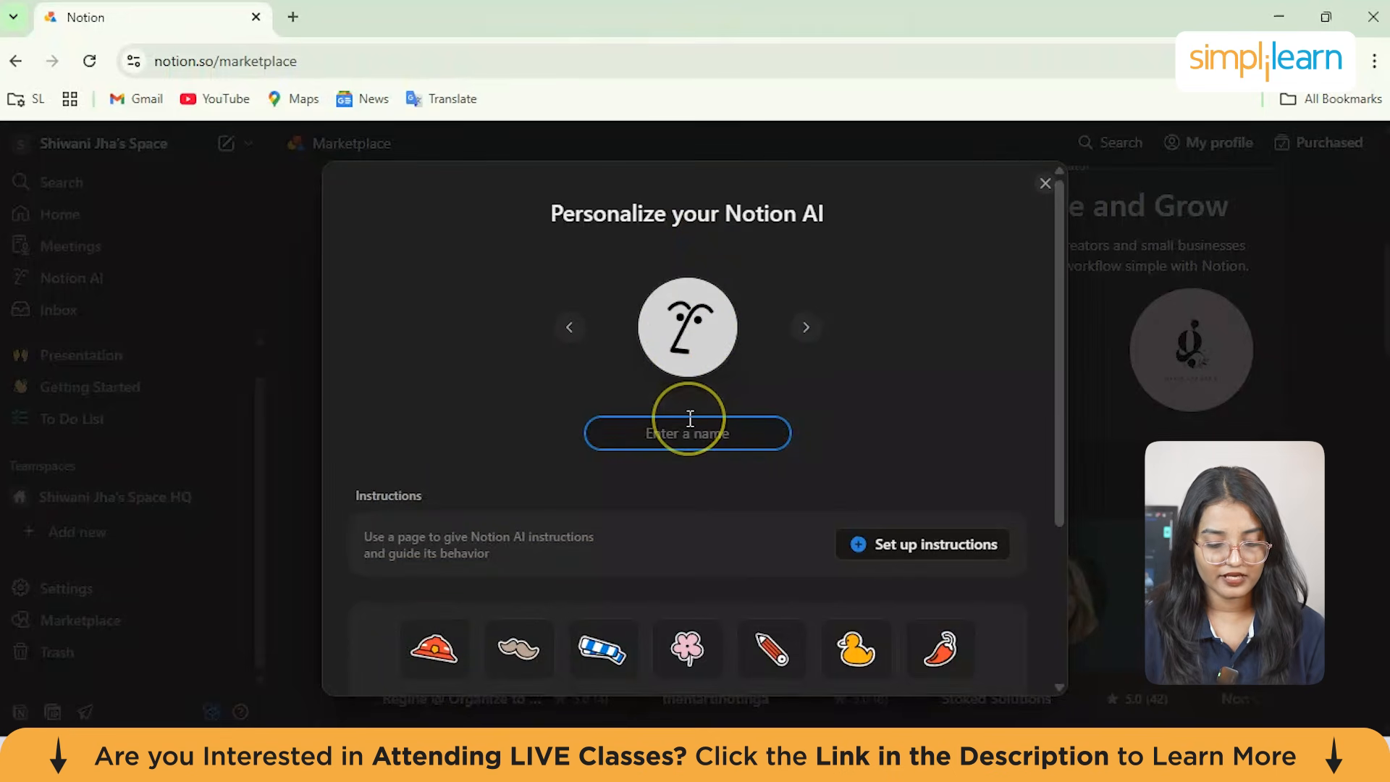
type("Shiwani")
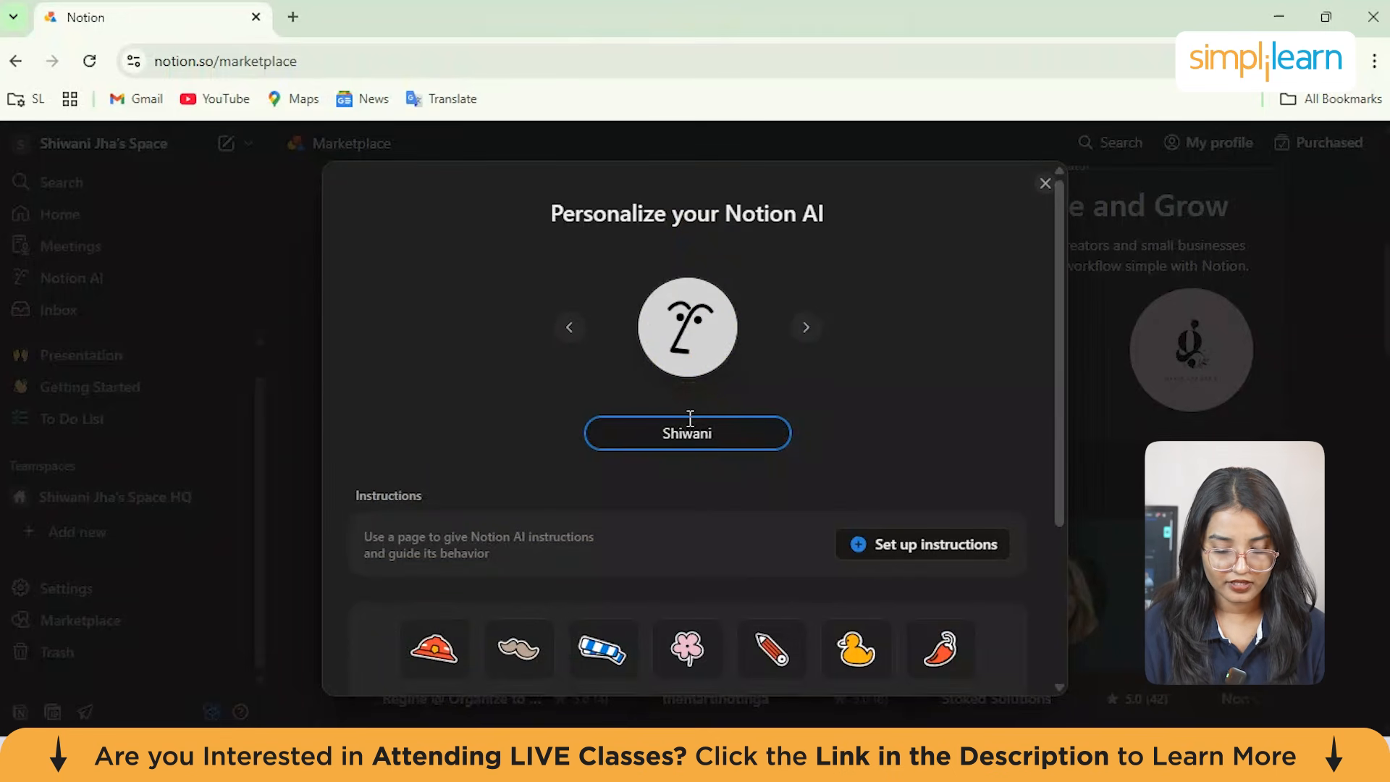
scroll(663, 393, "down", 1)
left_click(686, 311)
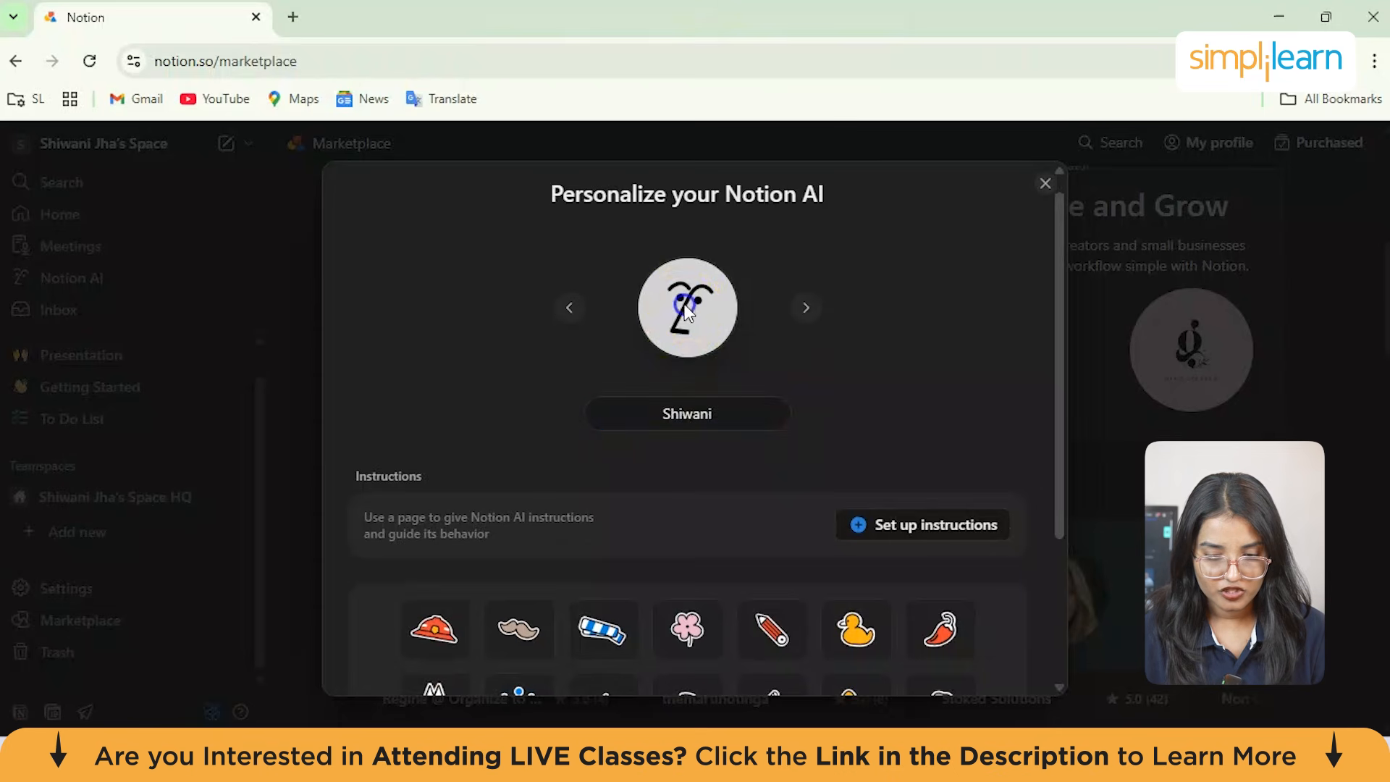
scroll(691, 333, "down", 3)
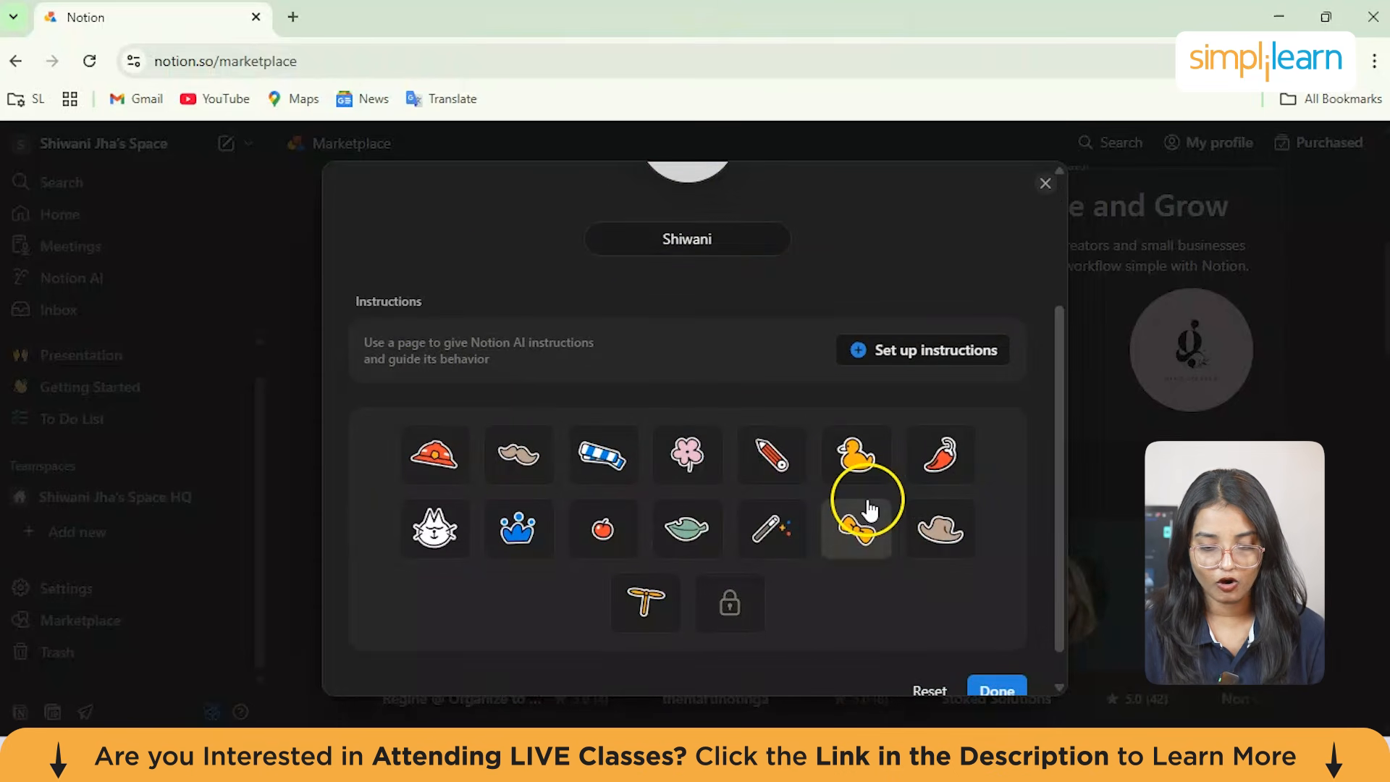
scroll(654, 403, "down", 1)
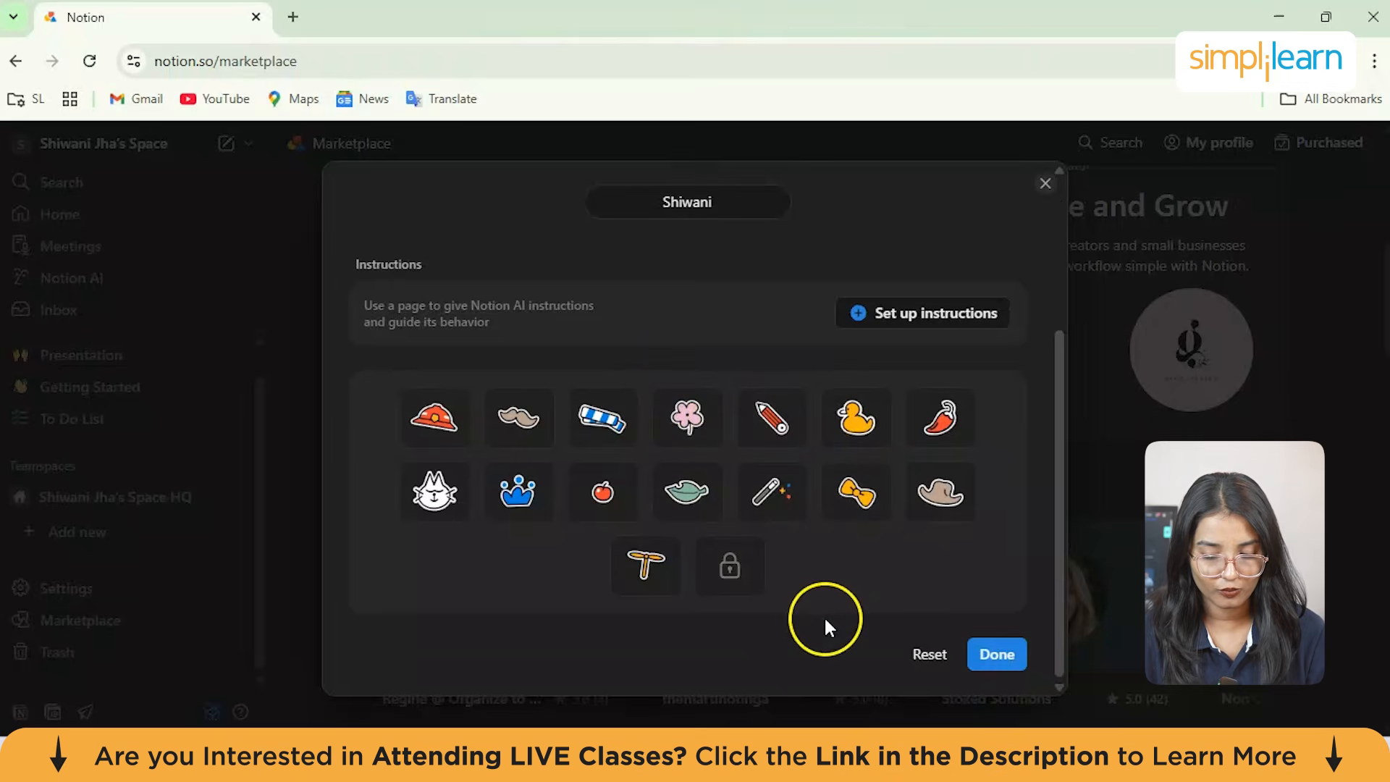
scroll(824, 615, "up", 4)
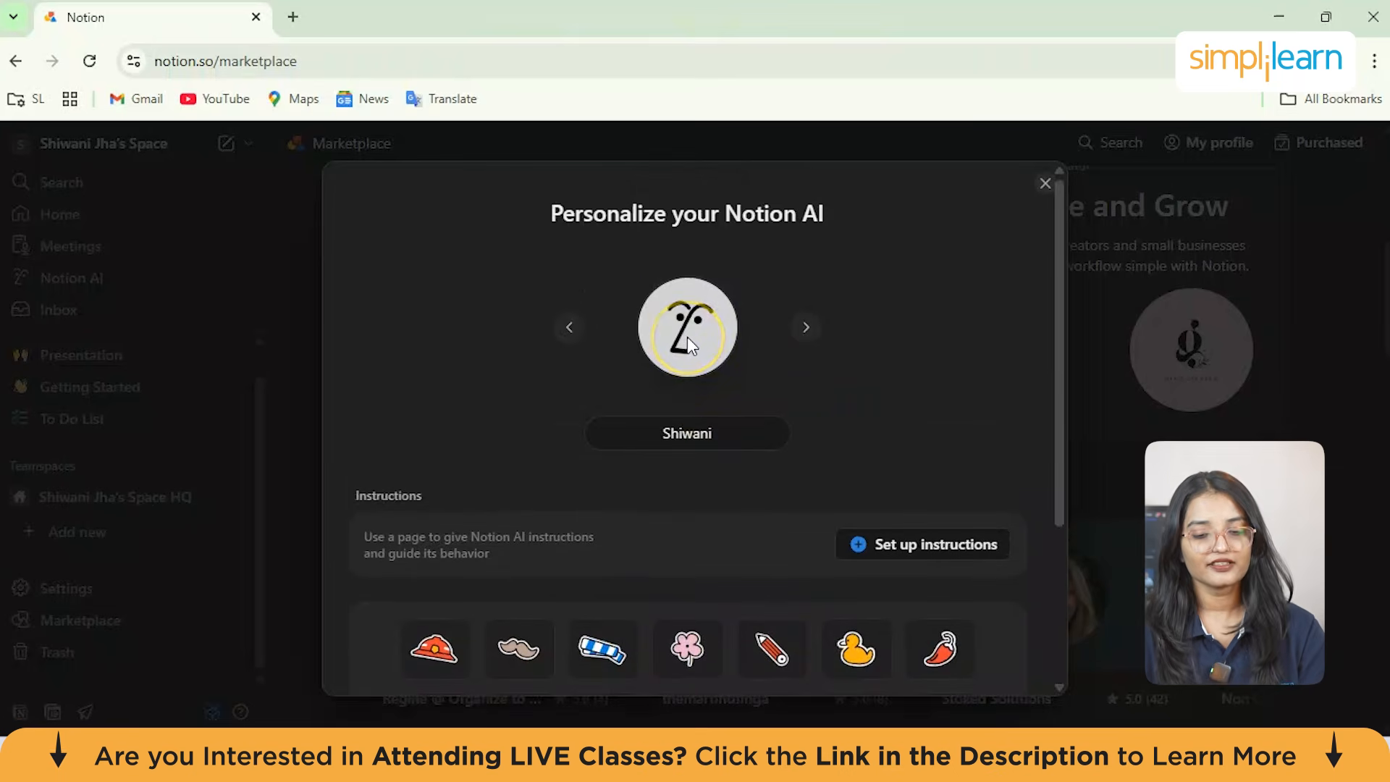
scroll(687, 337, "down", 3)
scroll(836, 415, "up", 3)
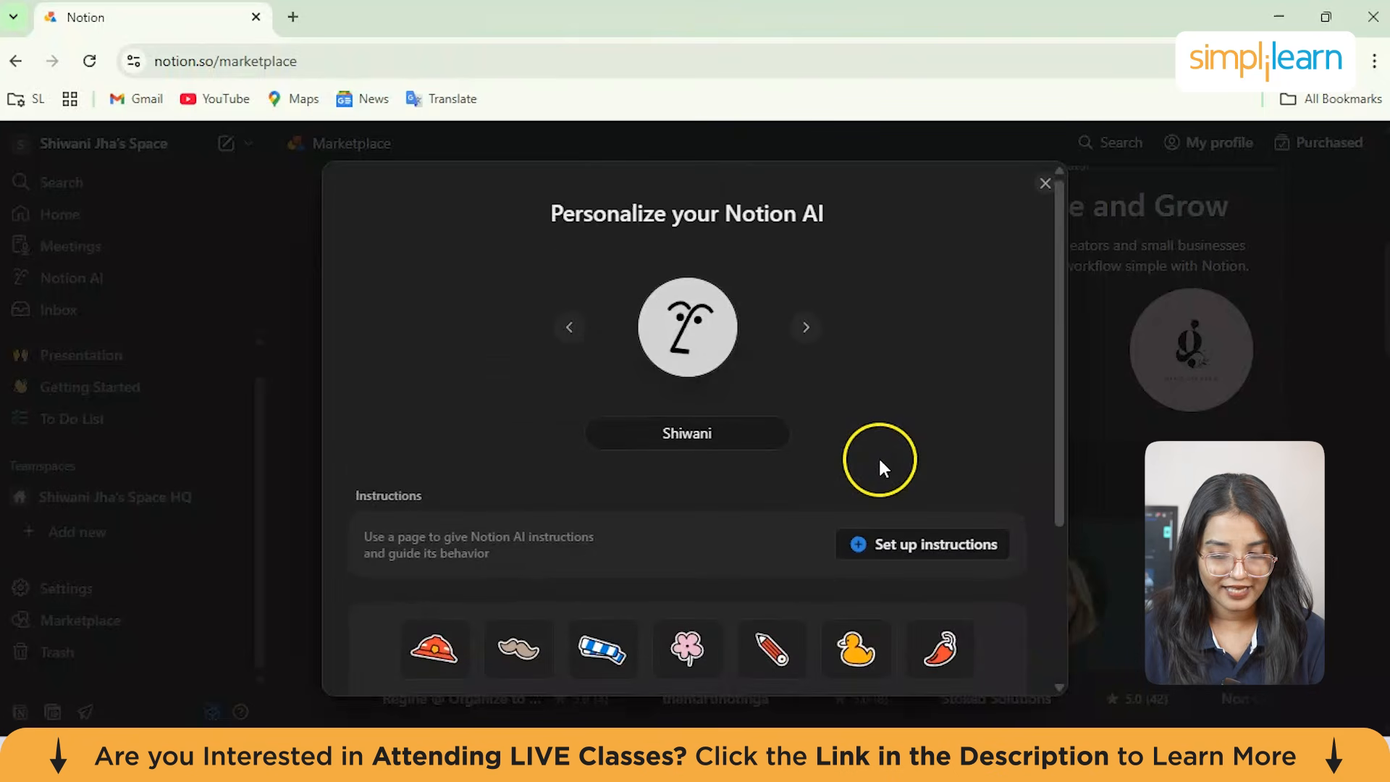
scroll(880, 460, "down", 3)
left_click(997, 659)
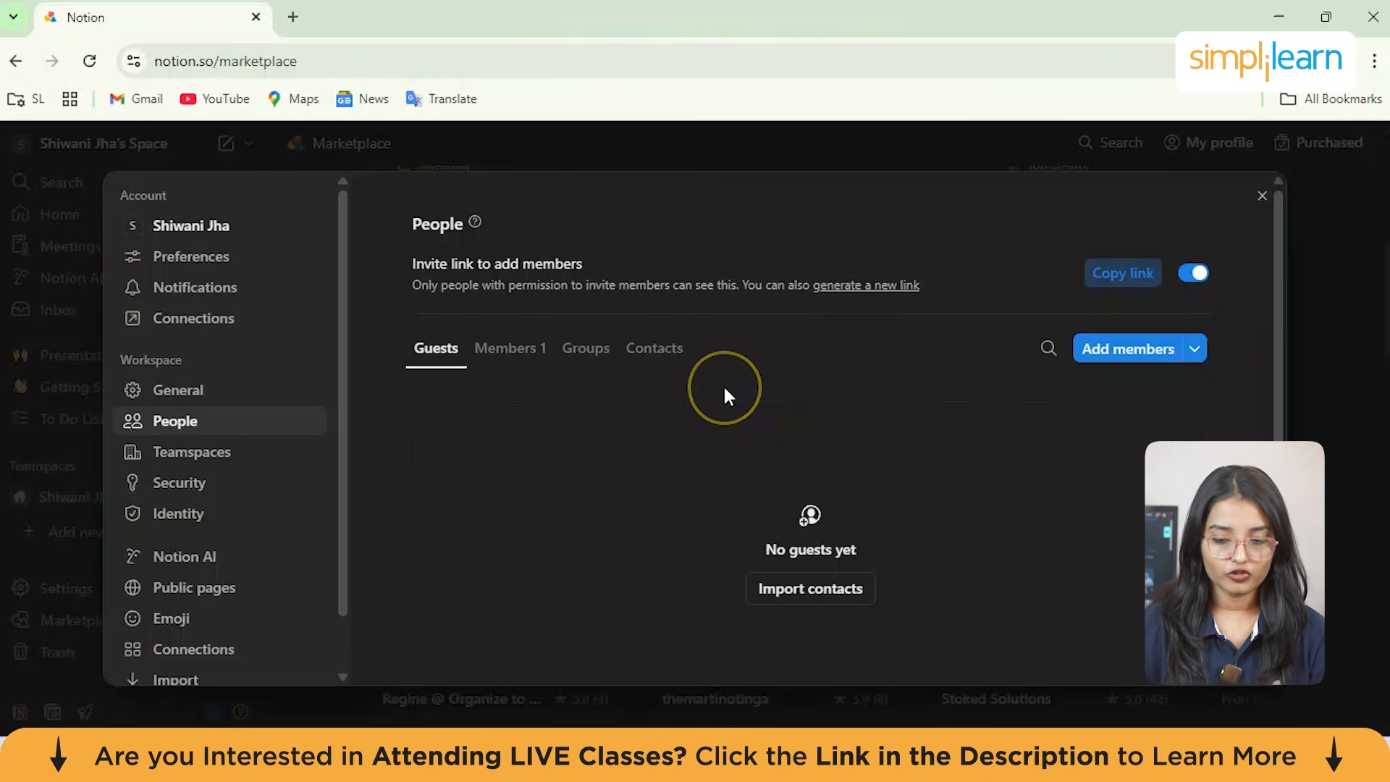
Step: Review the workspace's People settings, including the role choices for adding members and the Groups list, without sending an invitation
scroll(723, 383, "down", 2)
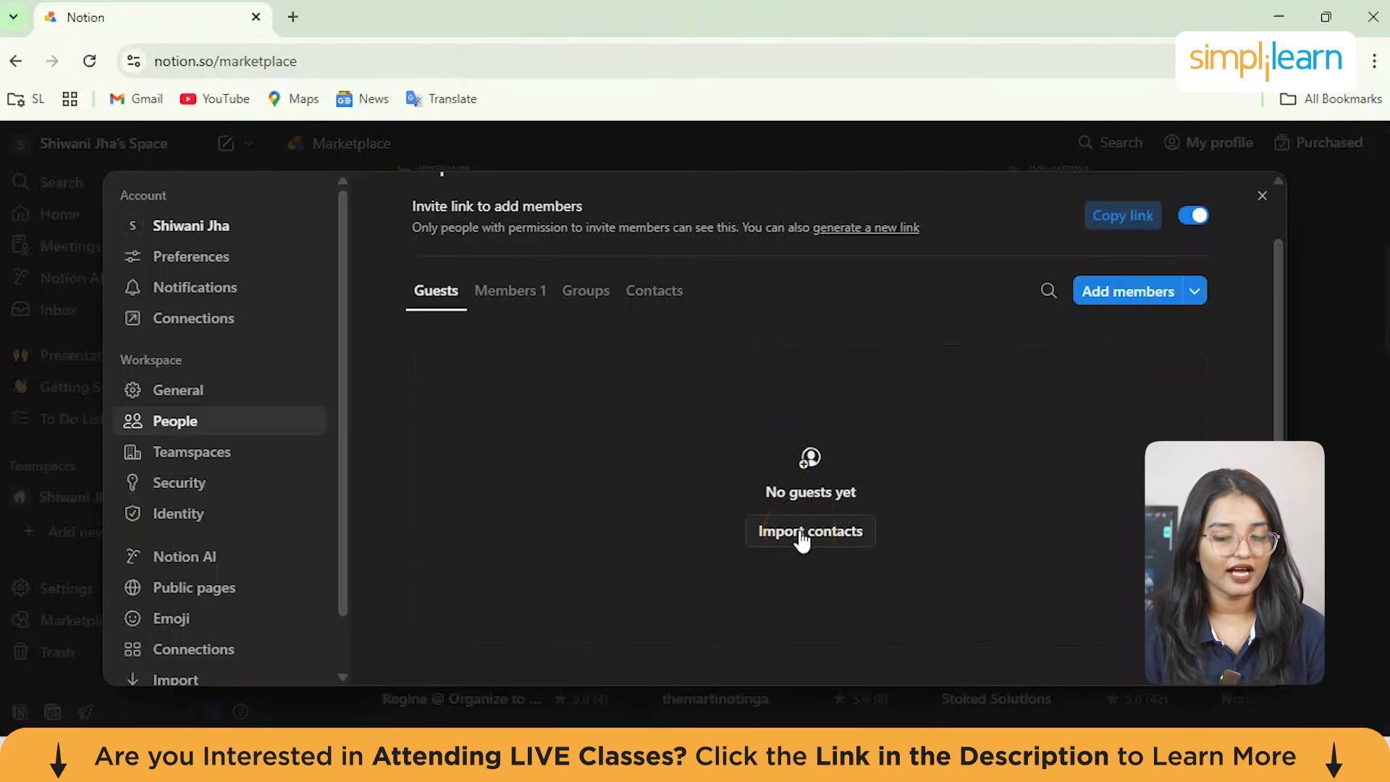
left_click(1138, 291)
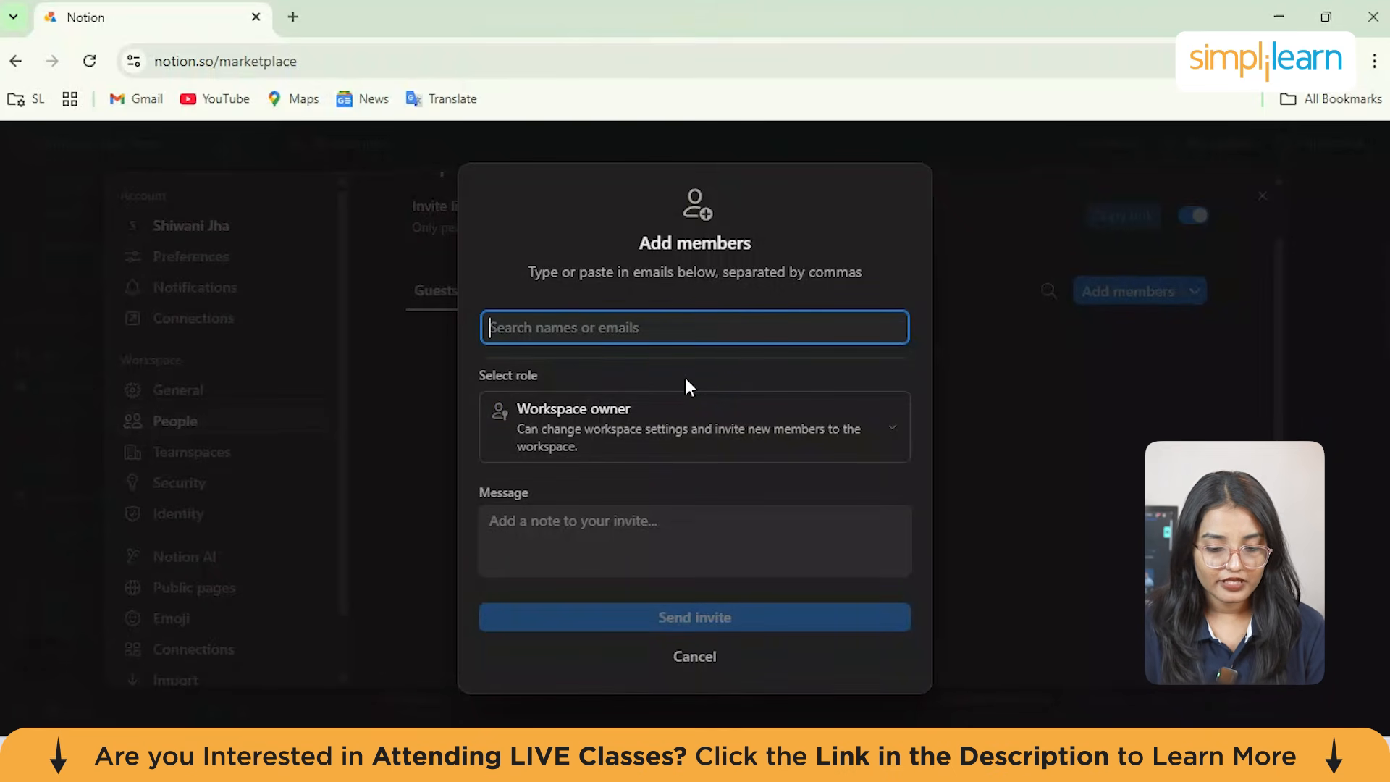
left_click(638, 428)
left_click(739, 536)
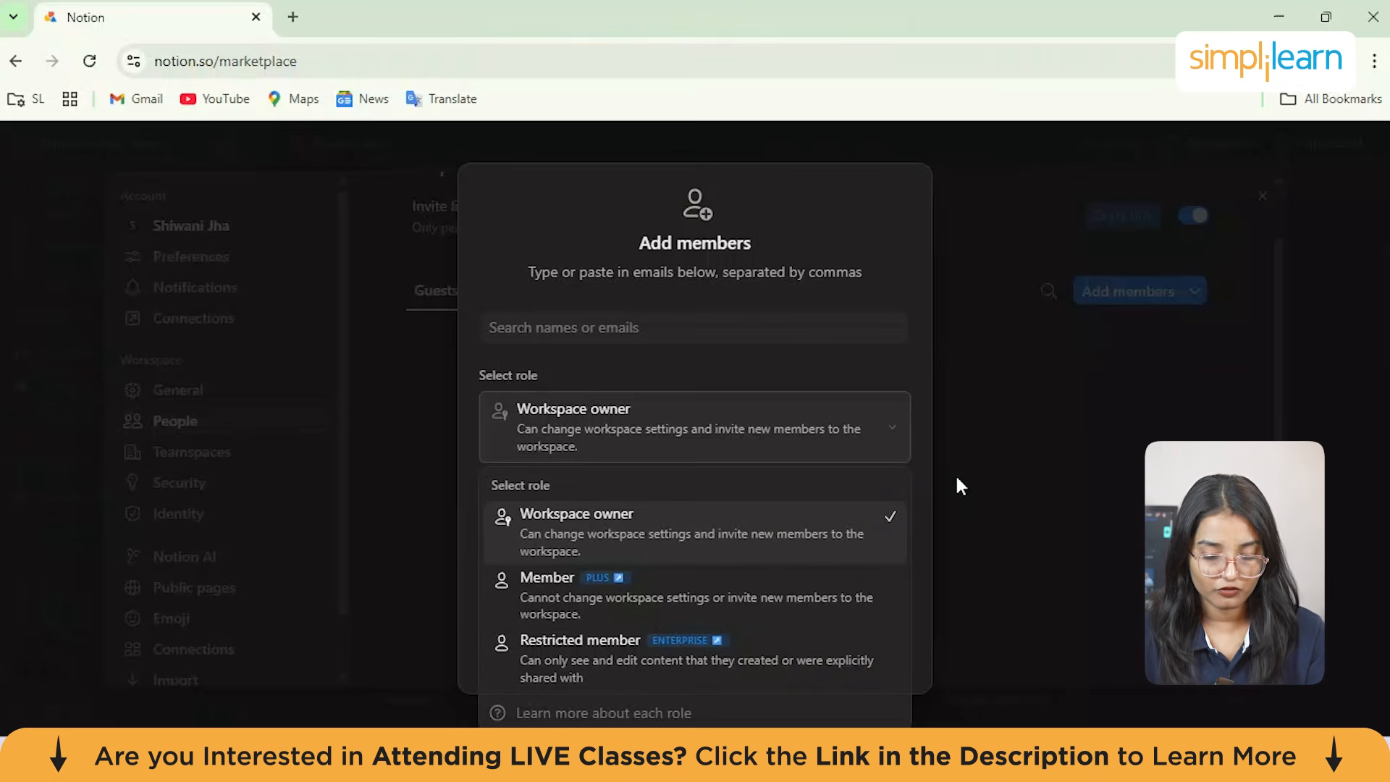
mouse_move(710, 619)
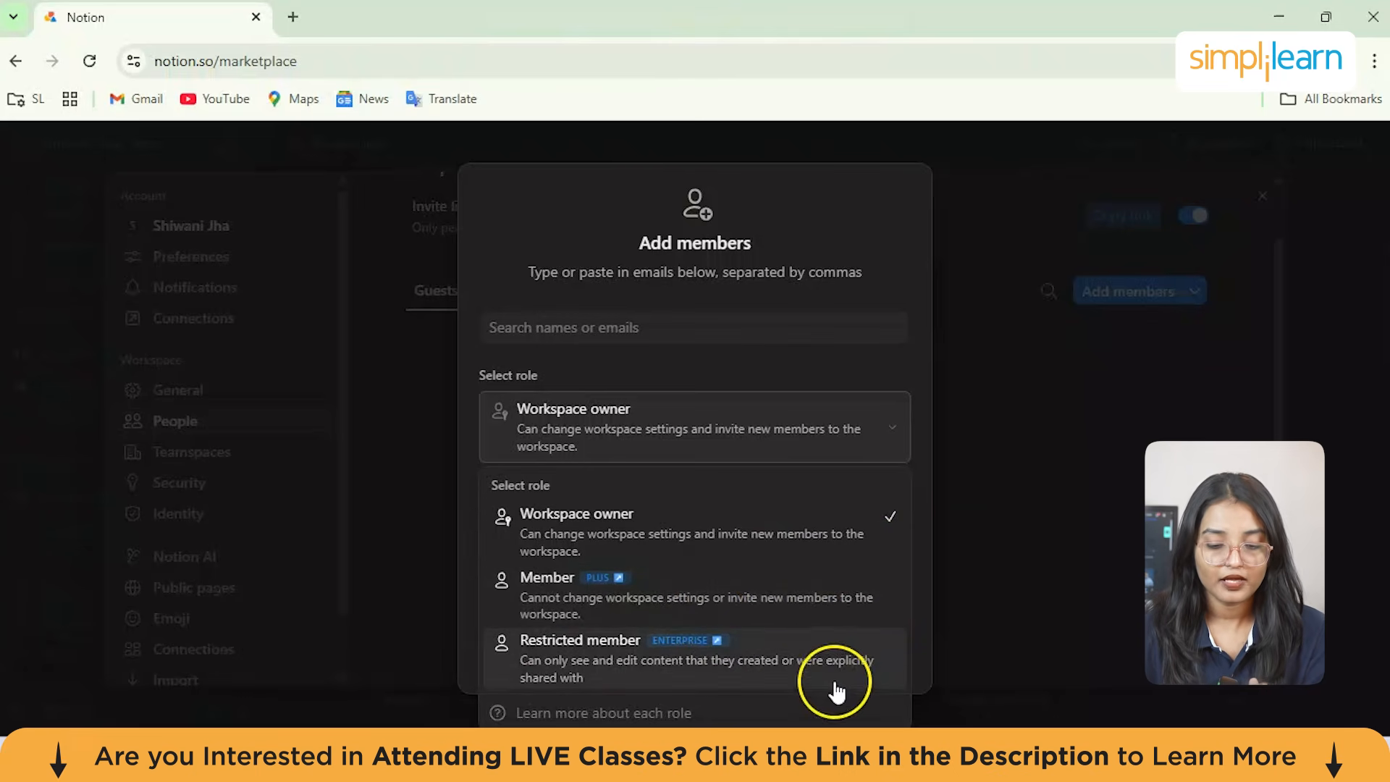
mouse_move(818, 684)
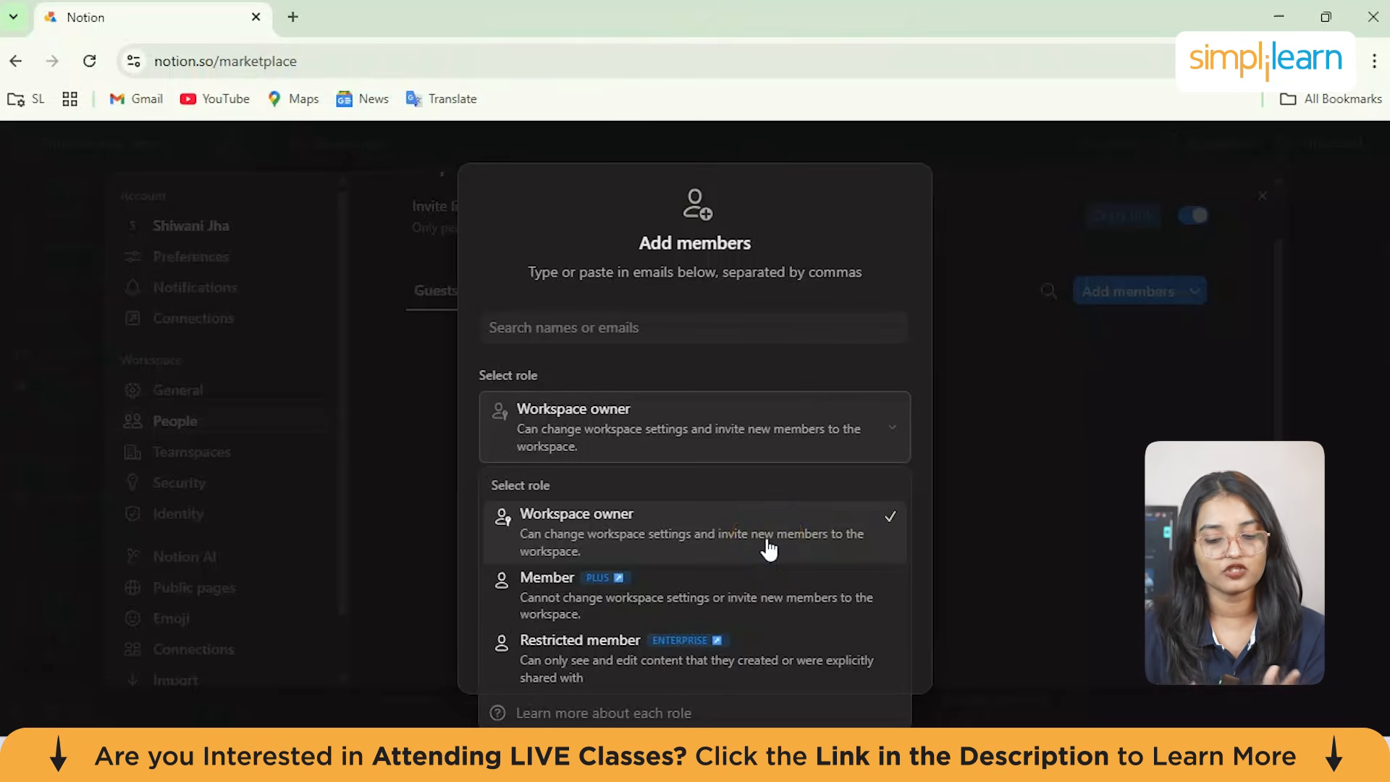
left_click(760, 536)
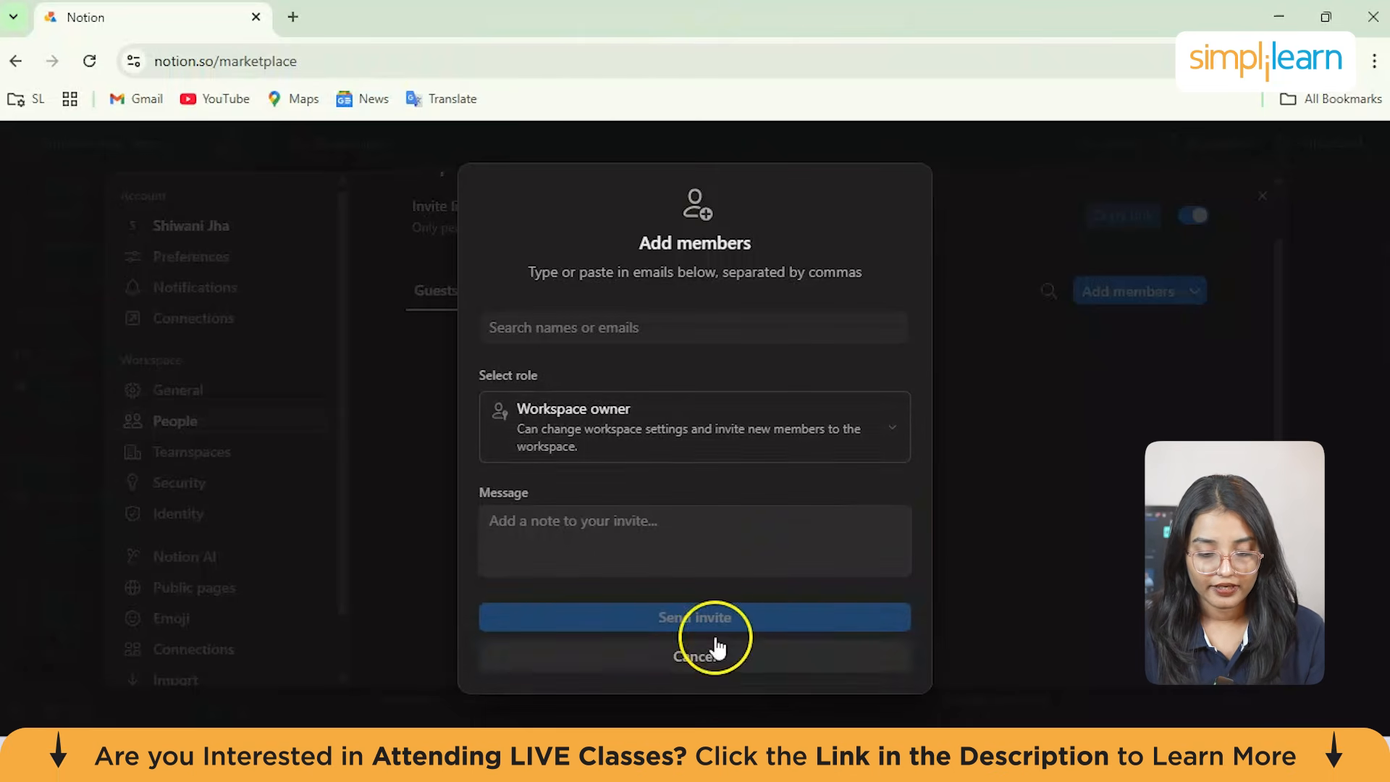
left_click(531, 559)
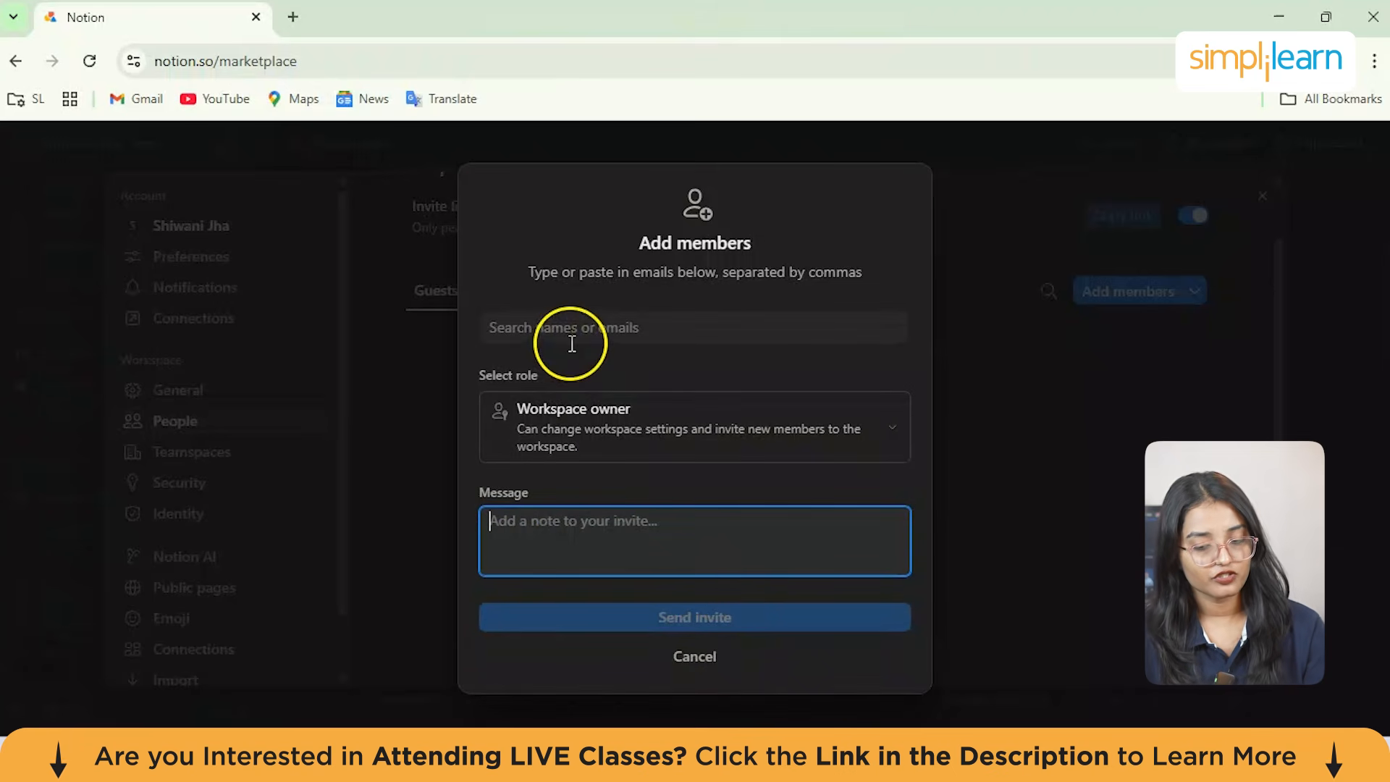
left_click(675, 655)
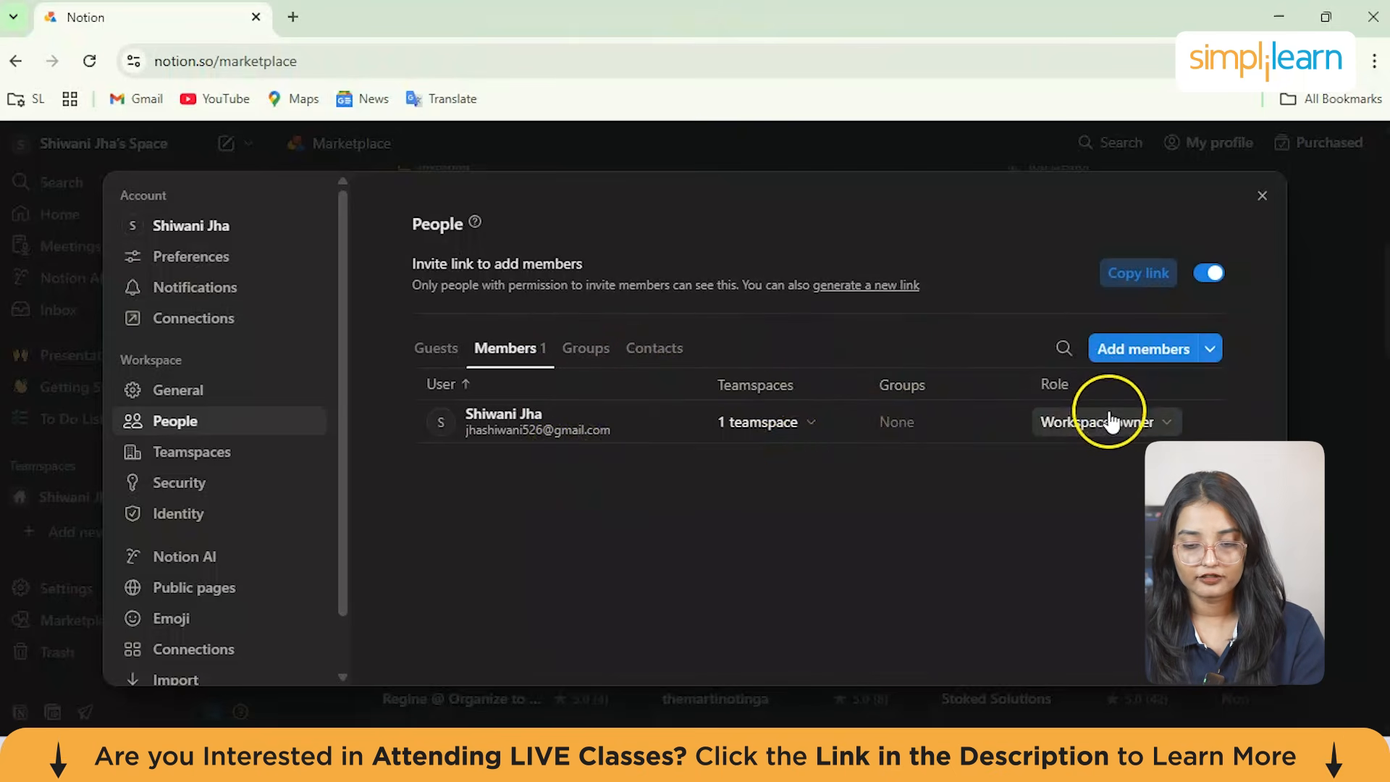
left_click(585, 353)
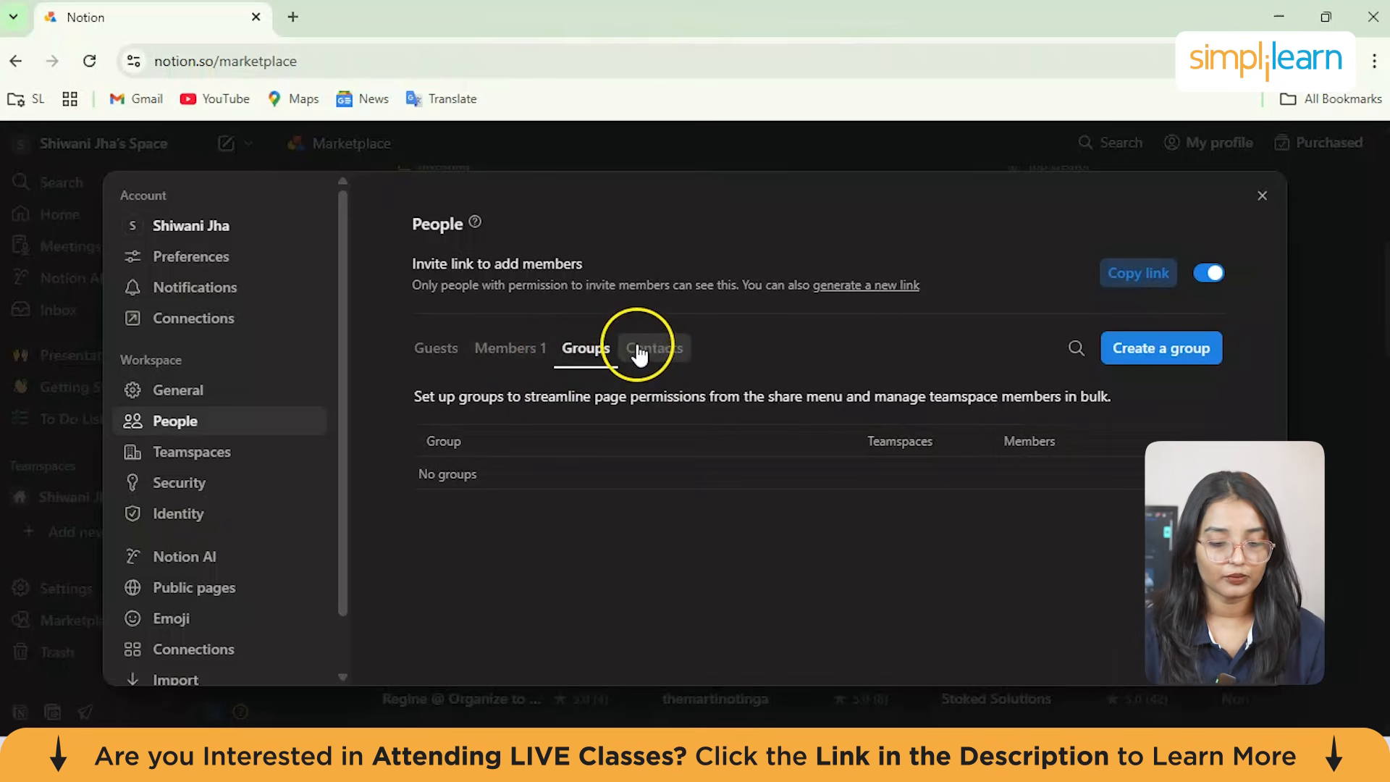
Step: Open the Public pages settings and examine the Domains section with the domain used for published pages
scroll(145, 521, "down", 1)
left_click(145, 526)
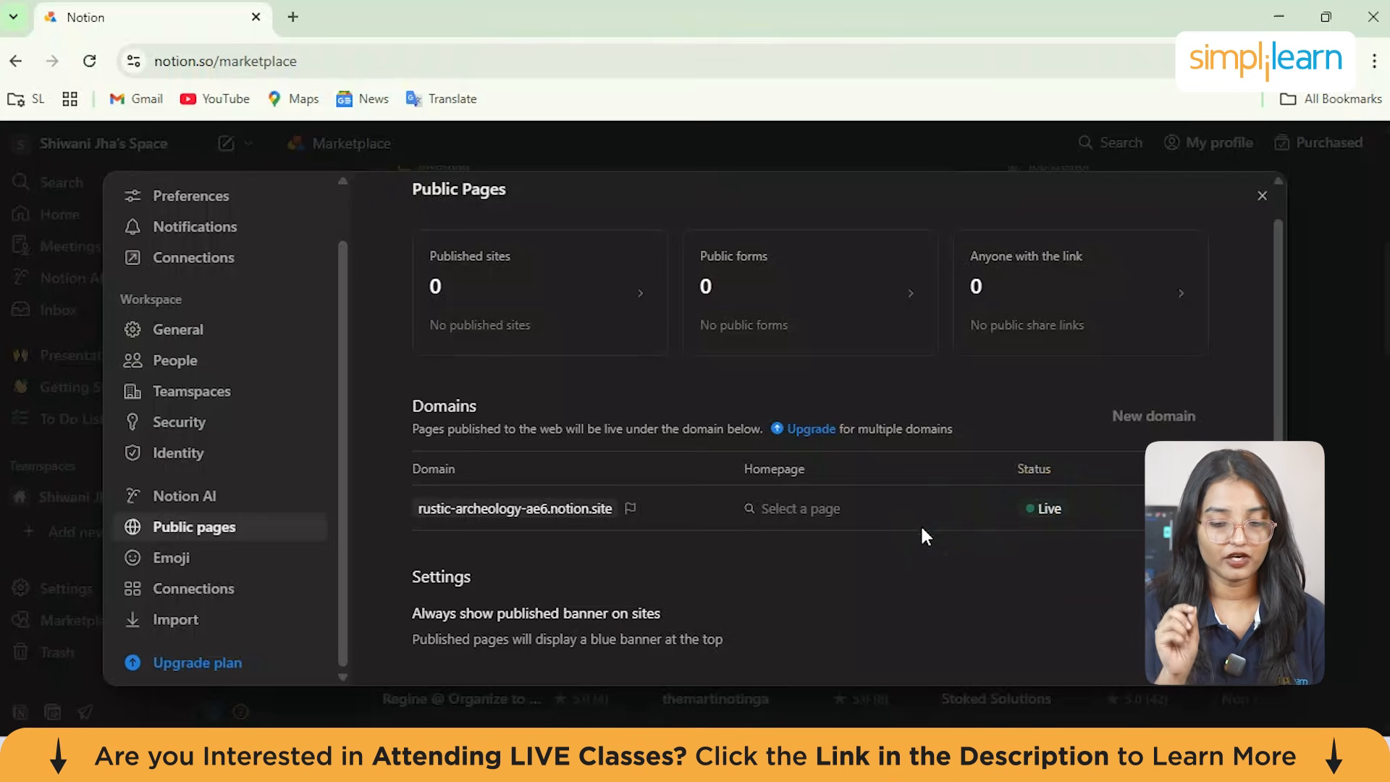
left_click(531, 487)
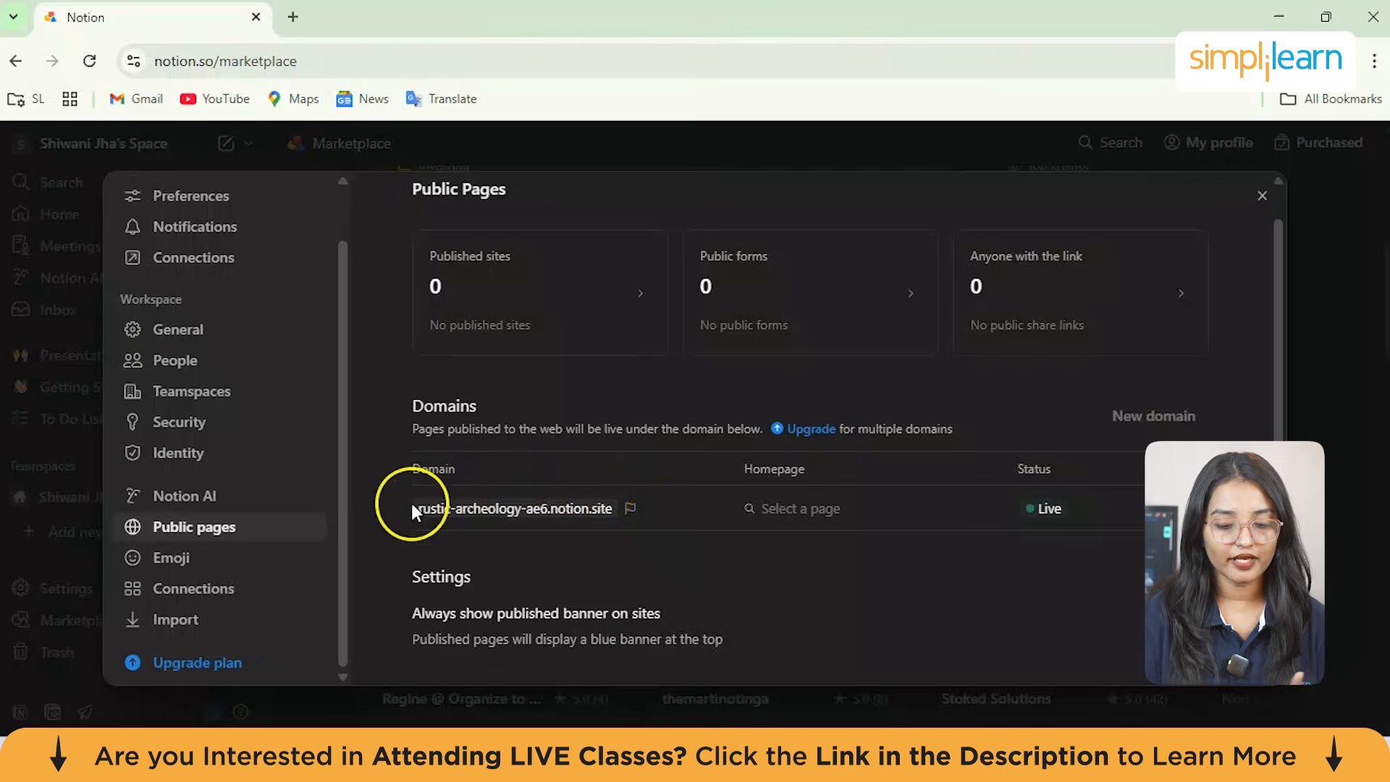
left_click_drag(392, 493, 600, 496)
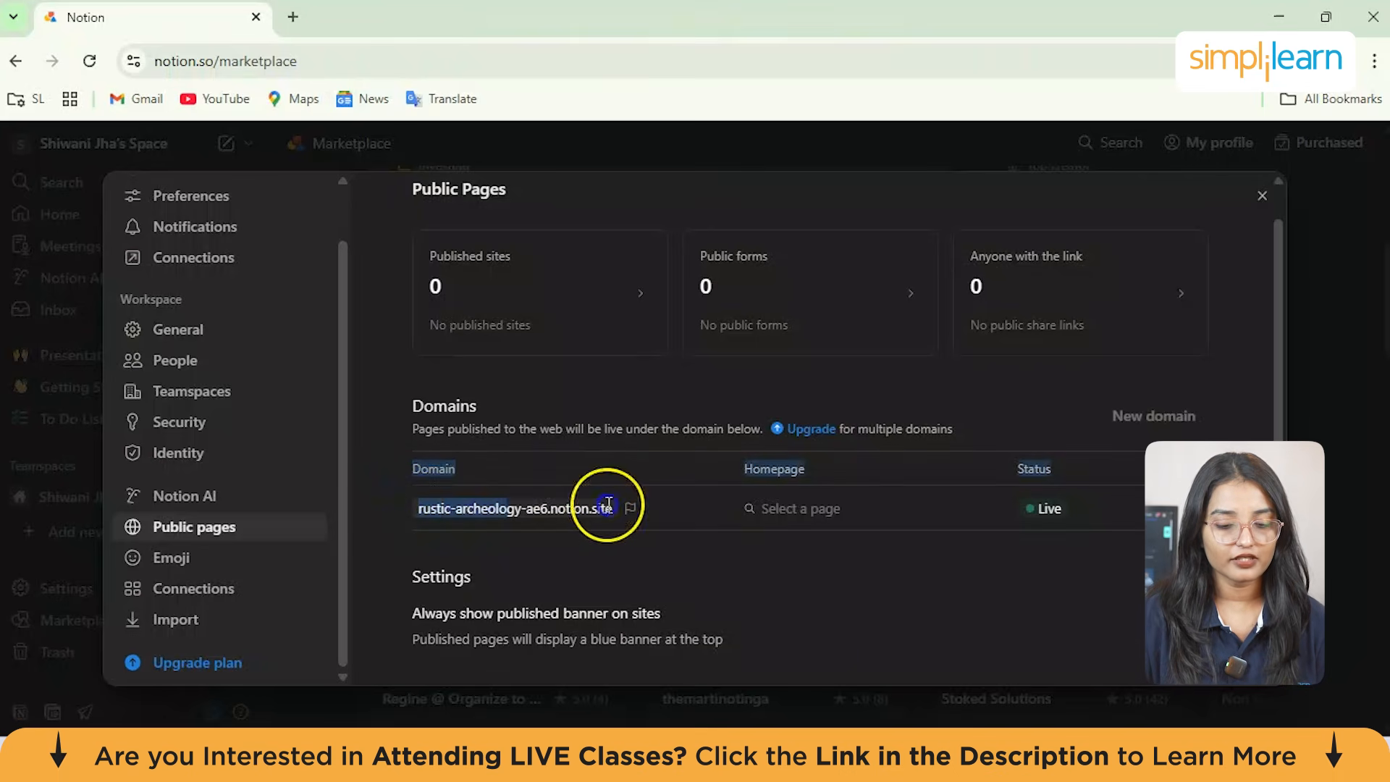
left_click(676, 504)
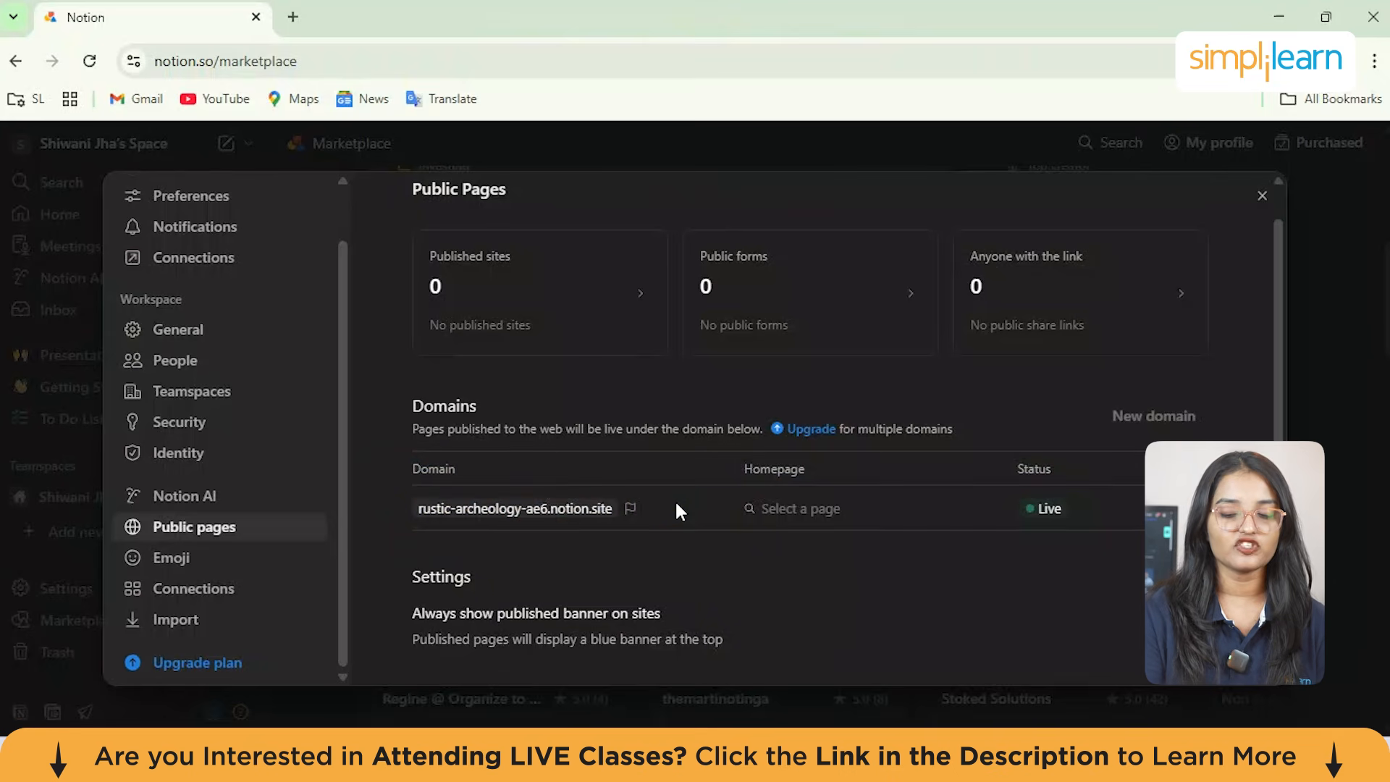
Step: View the Emoji settings and examine the workspace Connections, including Notion MCP access and the restriction on members adding connections
left_click(277, 554)
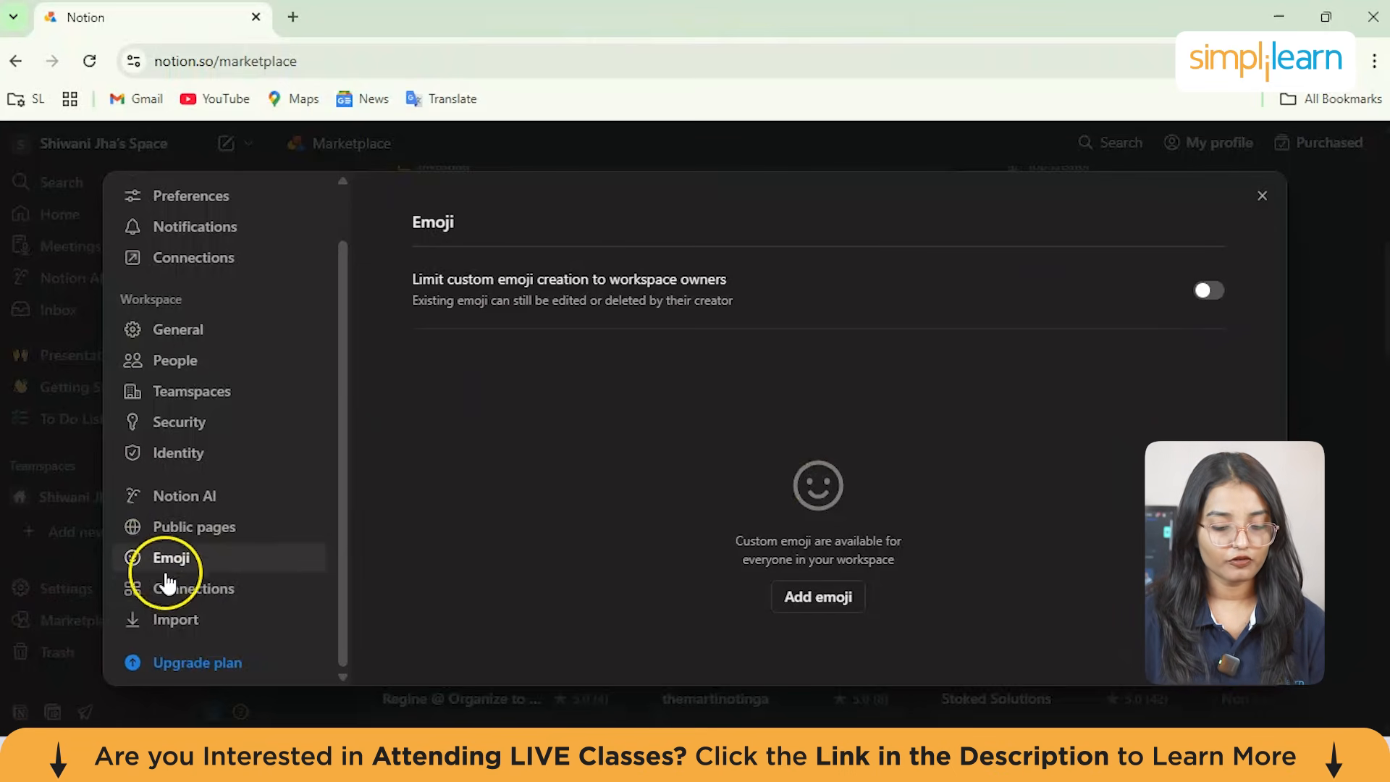
left_click(180, 593)
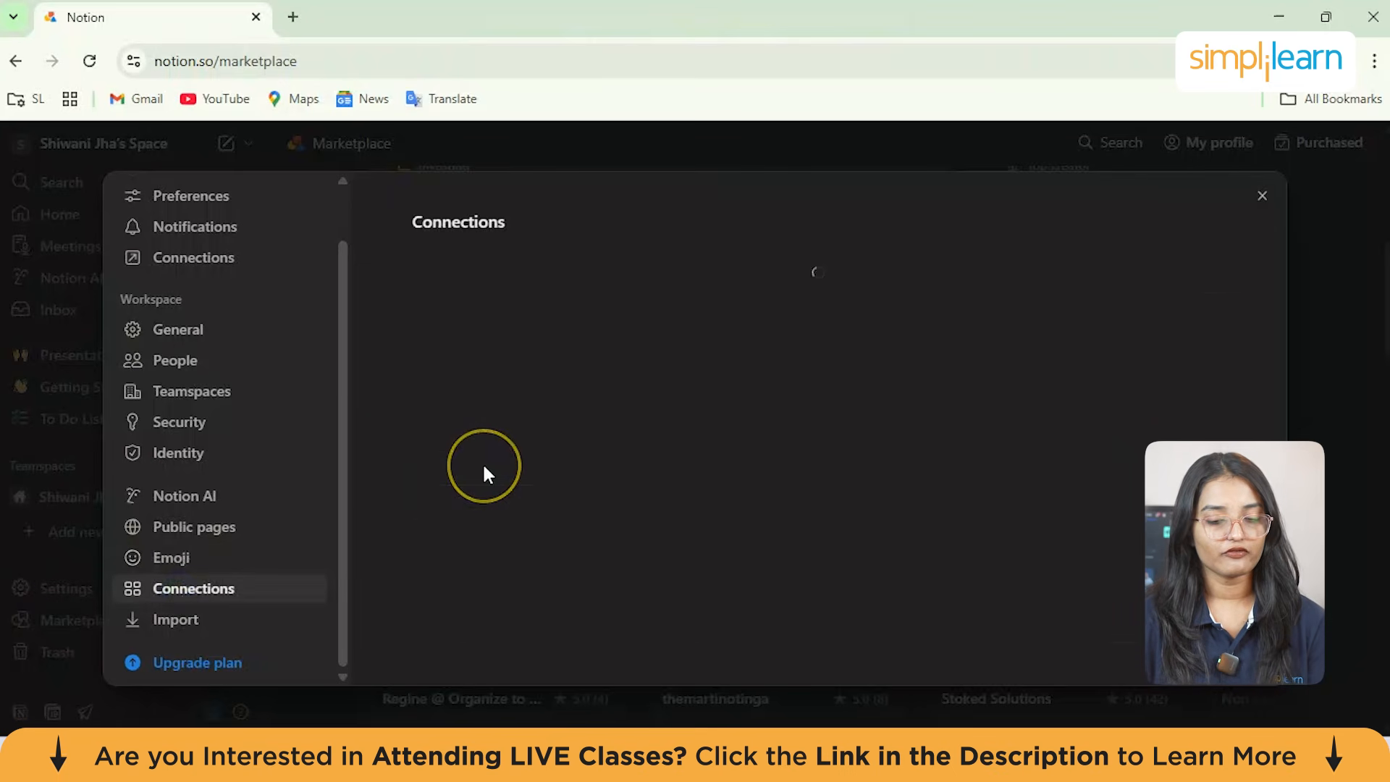
scroll(553, 495, "down", 2)
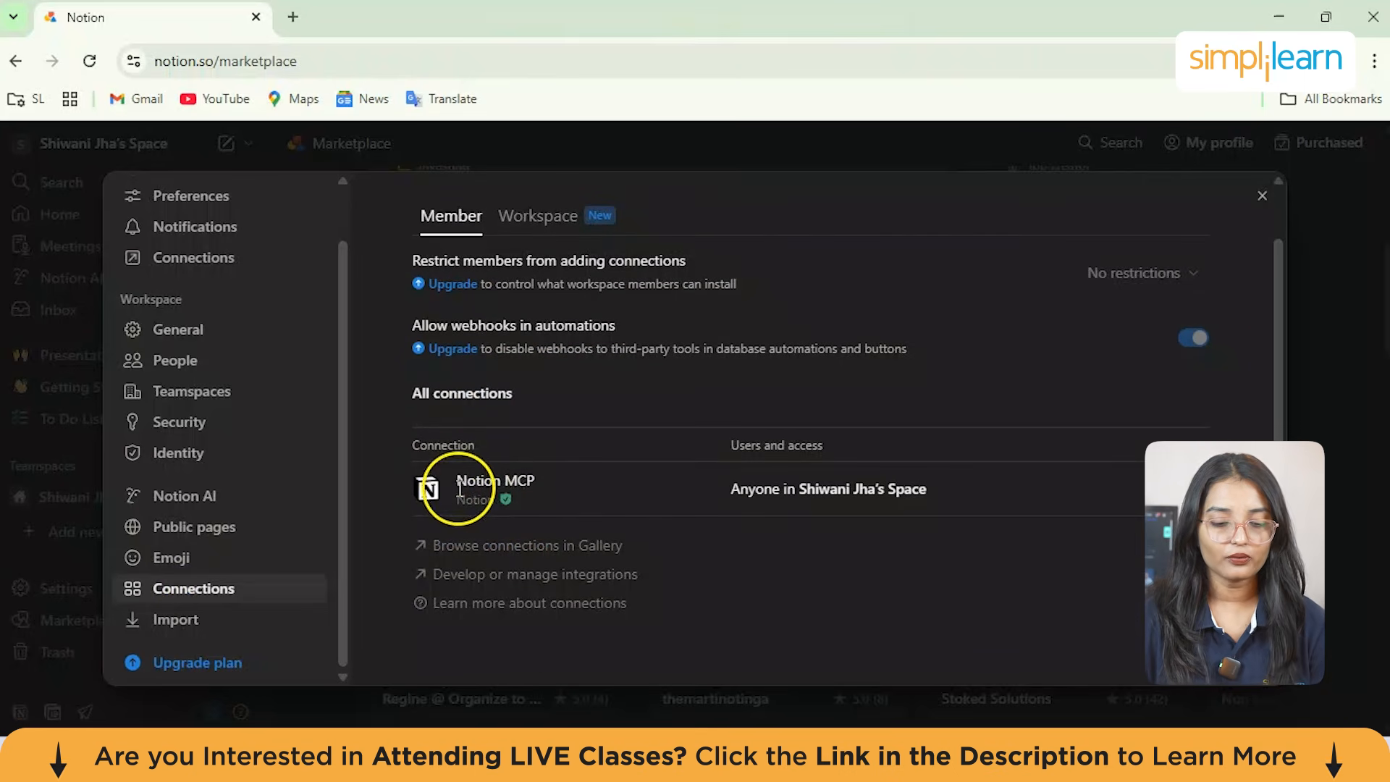
left_click_drag(460, 490, 585, 459)
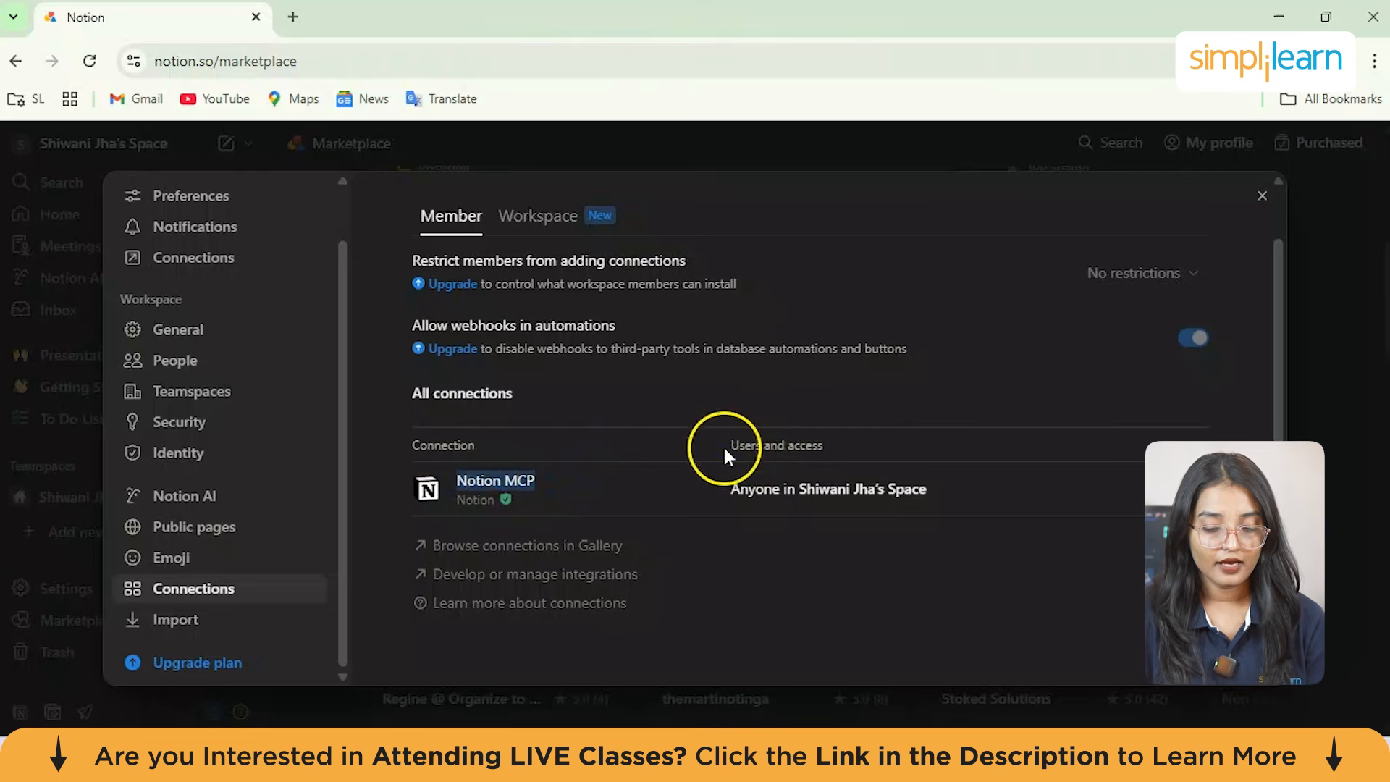
left_click_drag(725, 450, 1020, 495)
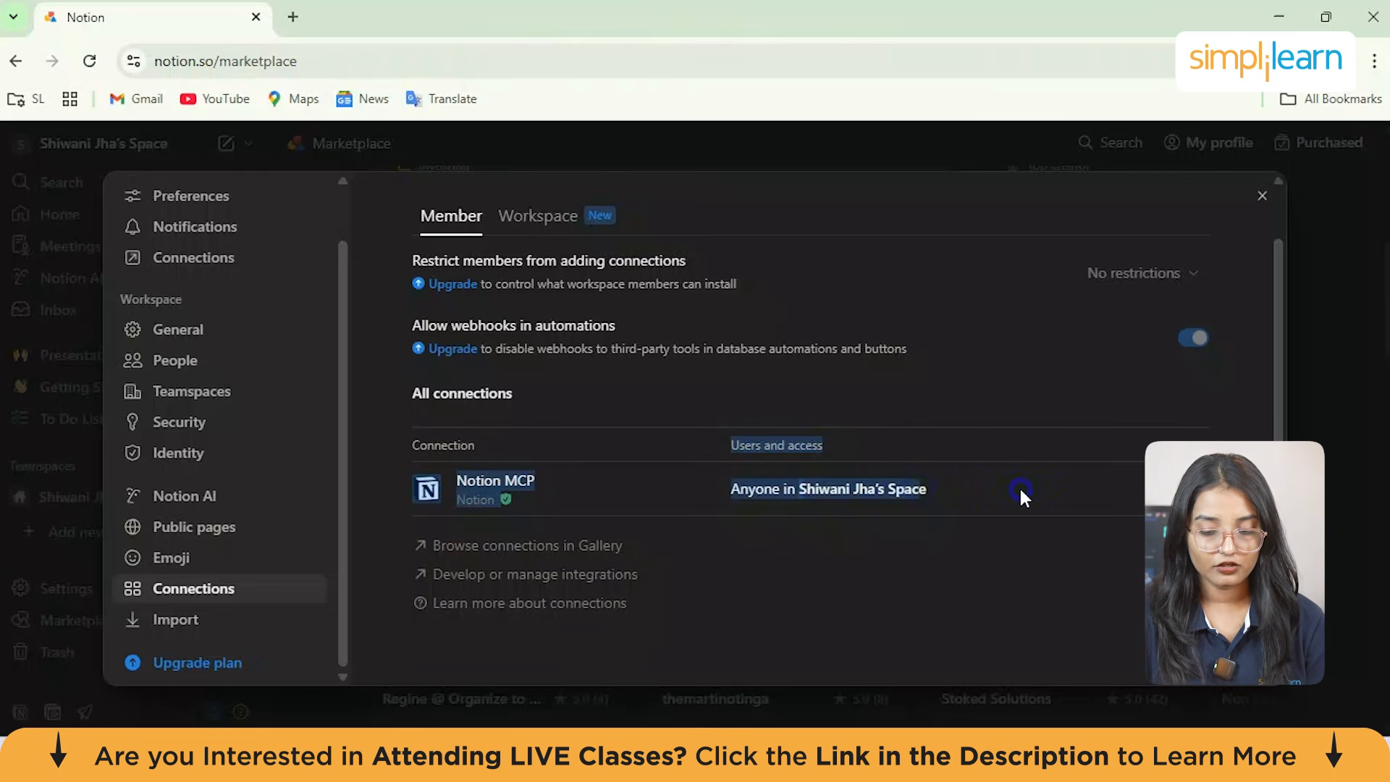
left_click(1020, 493)
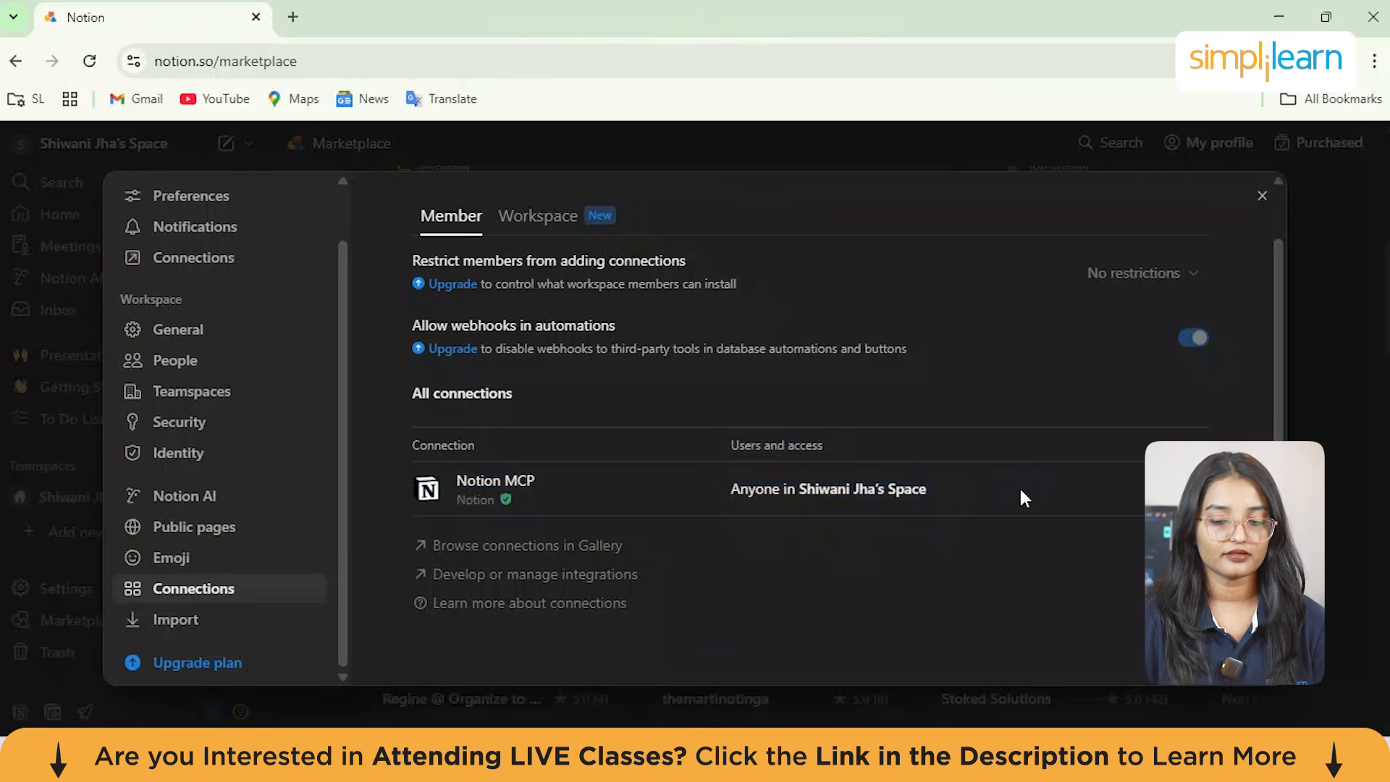
left_click_drag(412, 261, 736, 260)
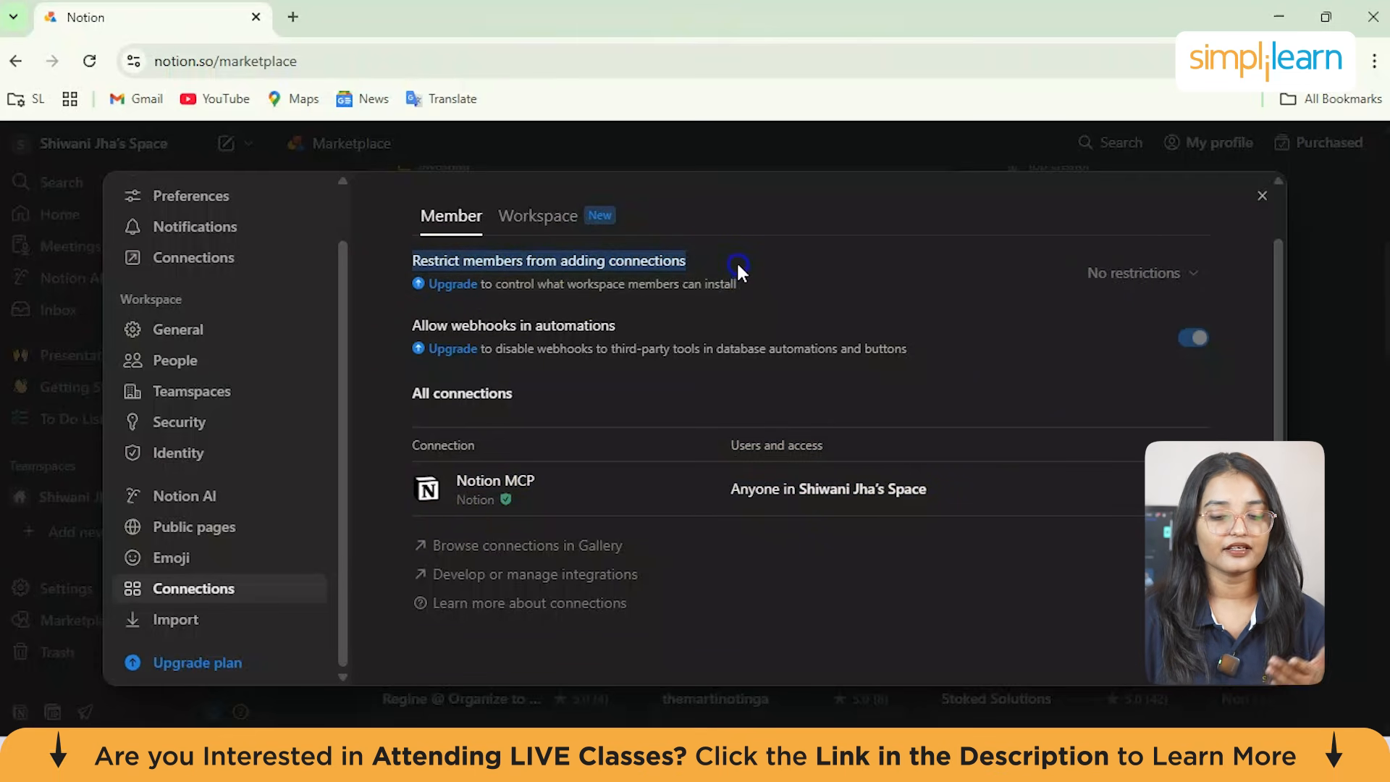
left_click(736, 261)
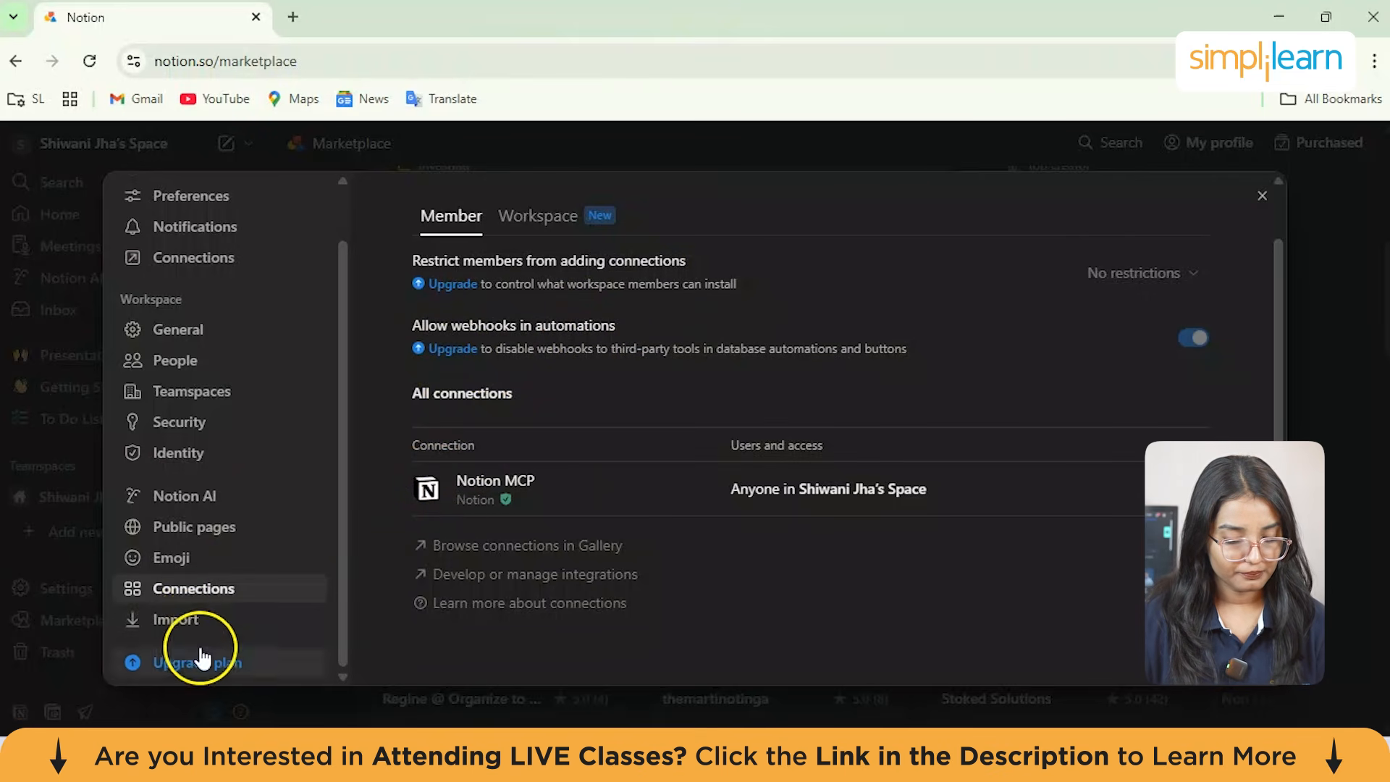
Step: Open the plan upgrade options and compare the prices and highlights of the Free, Plus, Business and Enterprise plans
left_click(226, 663)
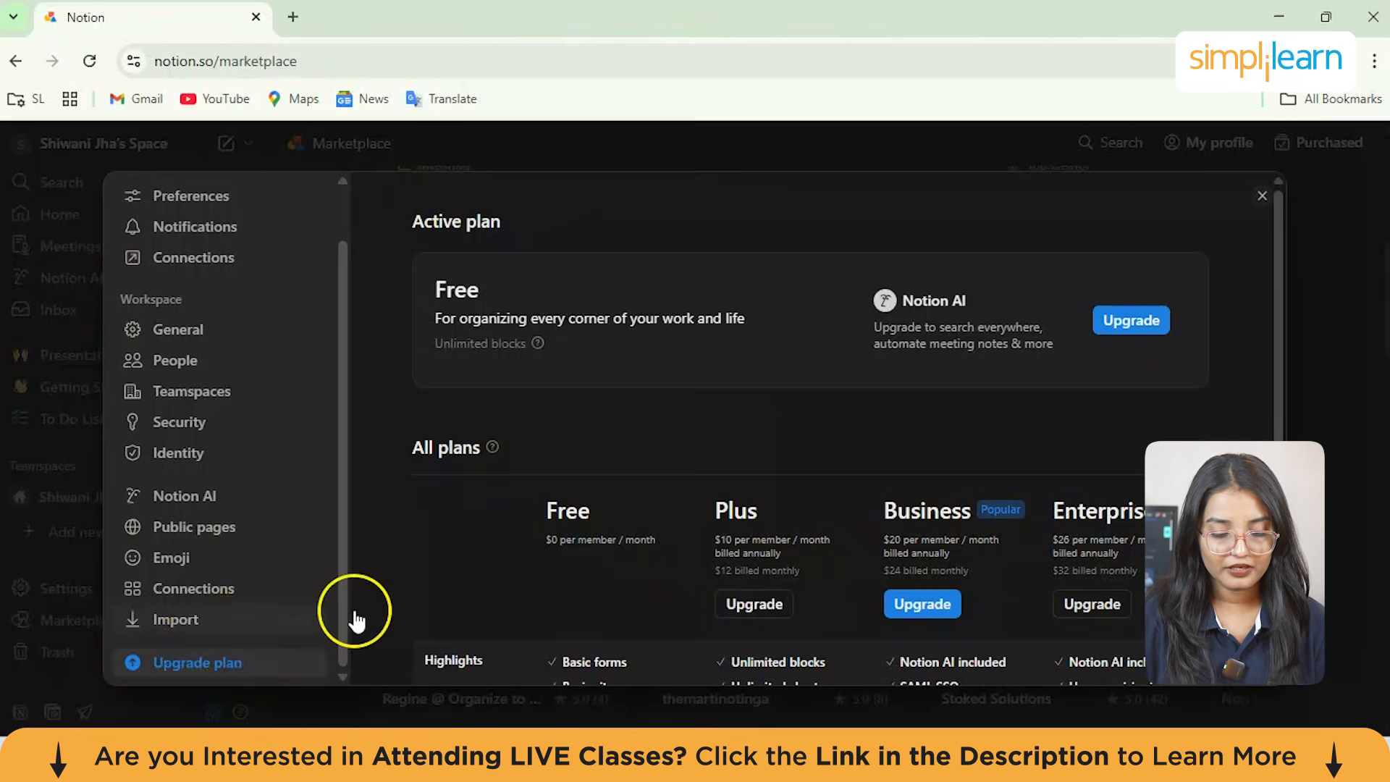
scroll(611, 527, "down", 2)
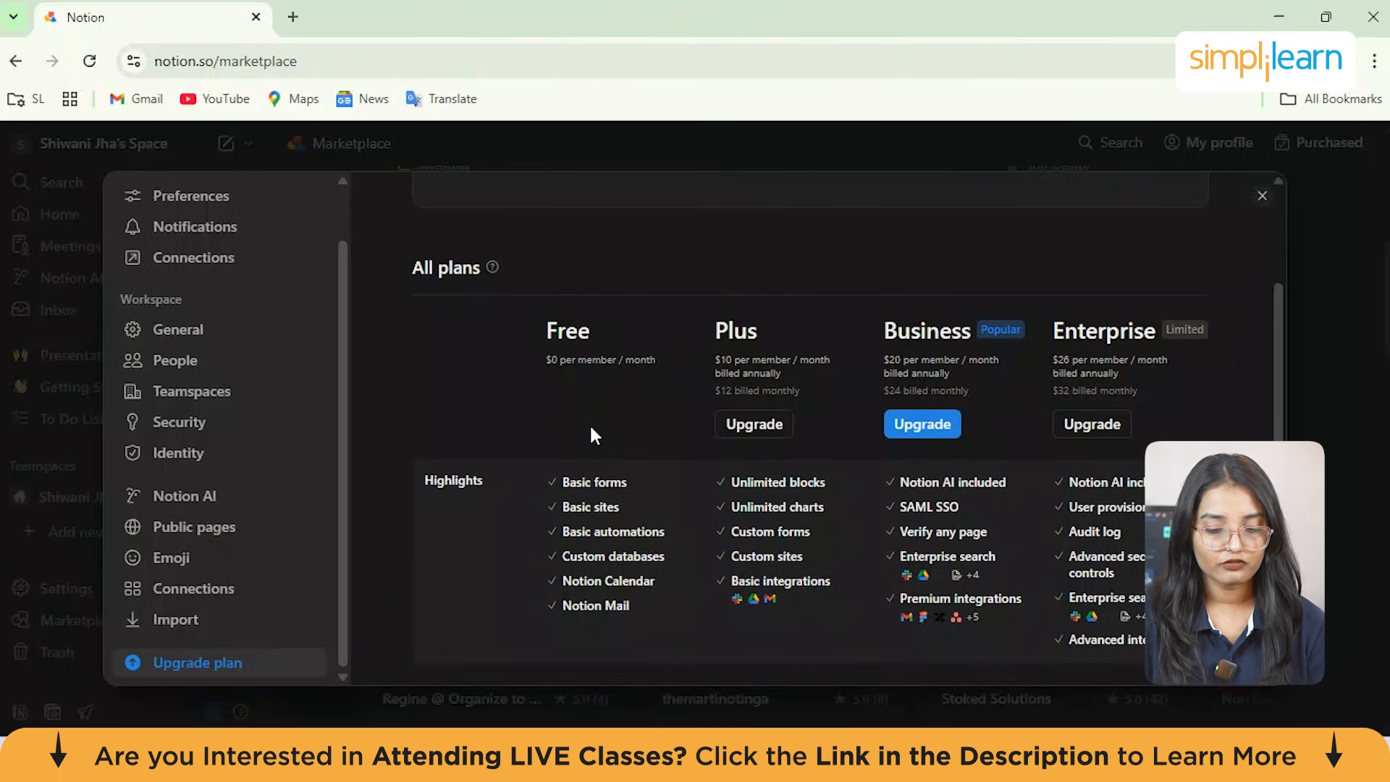
scroll(592, 431, "down", 1)
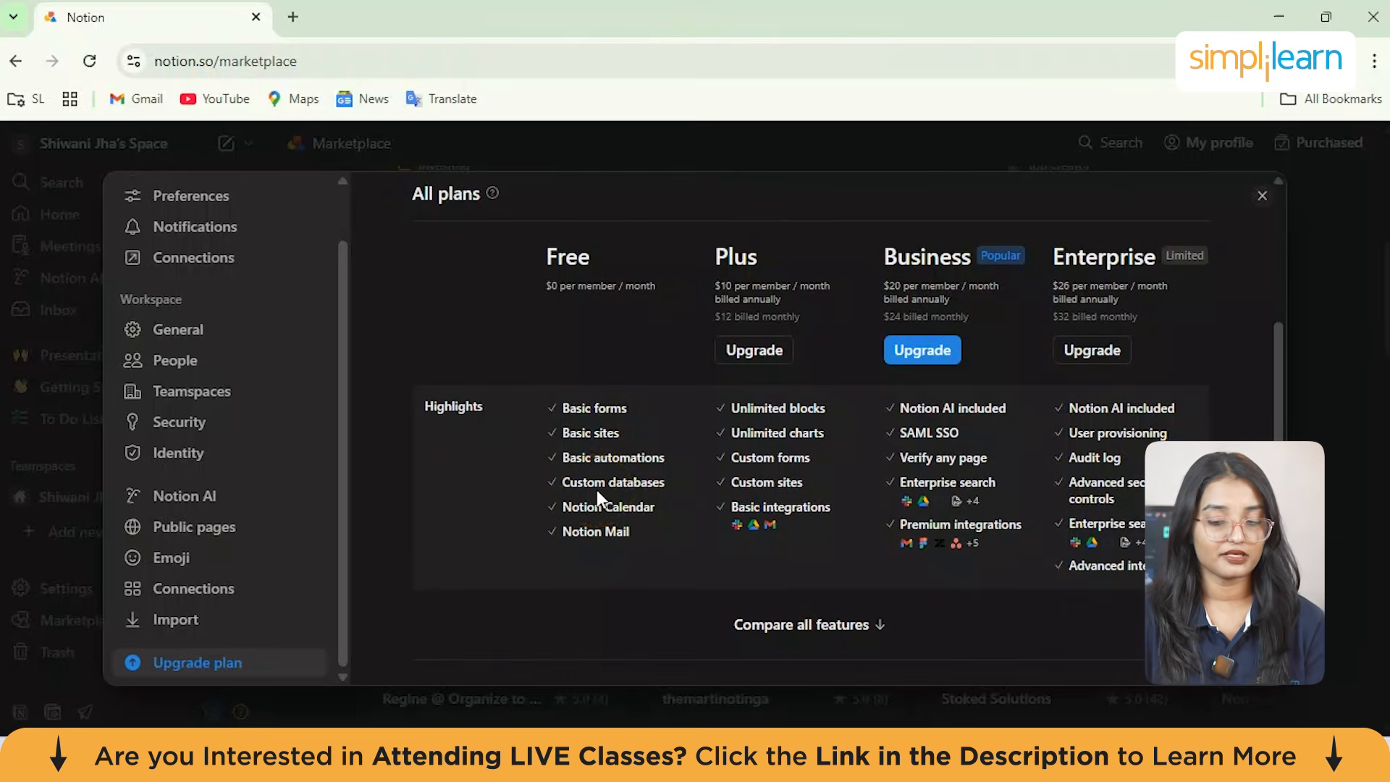
scroll(624, 552, "down", 1)
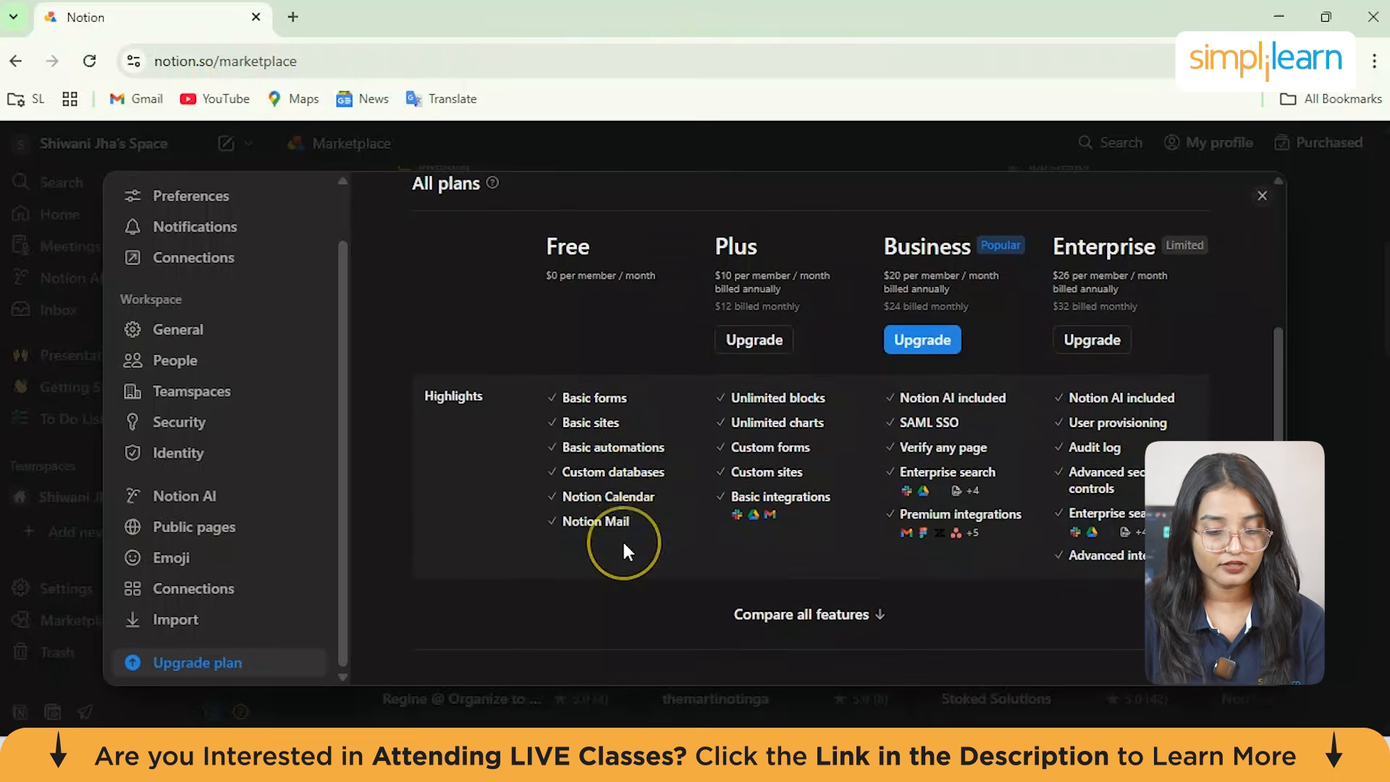
scroll(624, 551, "up", 2)
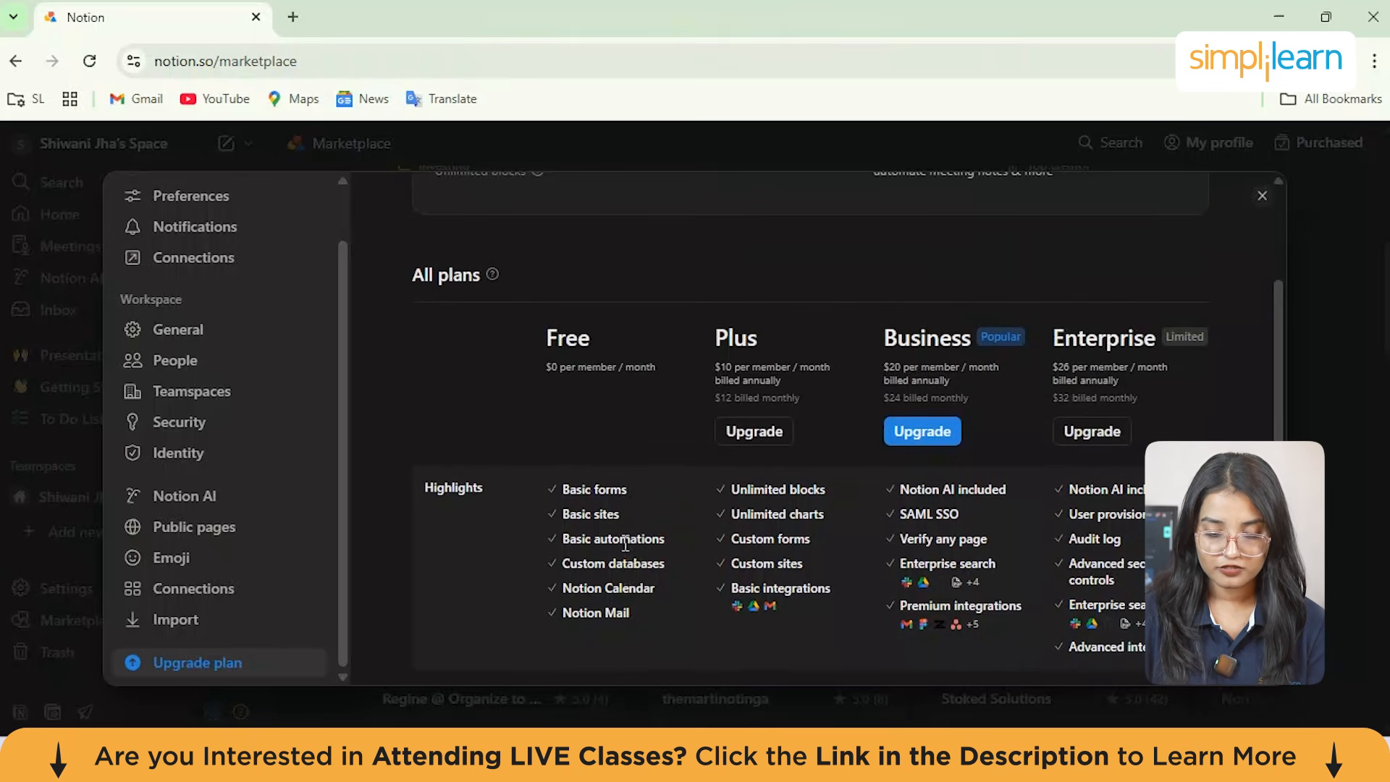
scroll(624, 543, "down", 1)
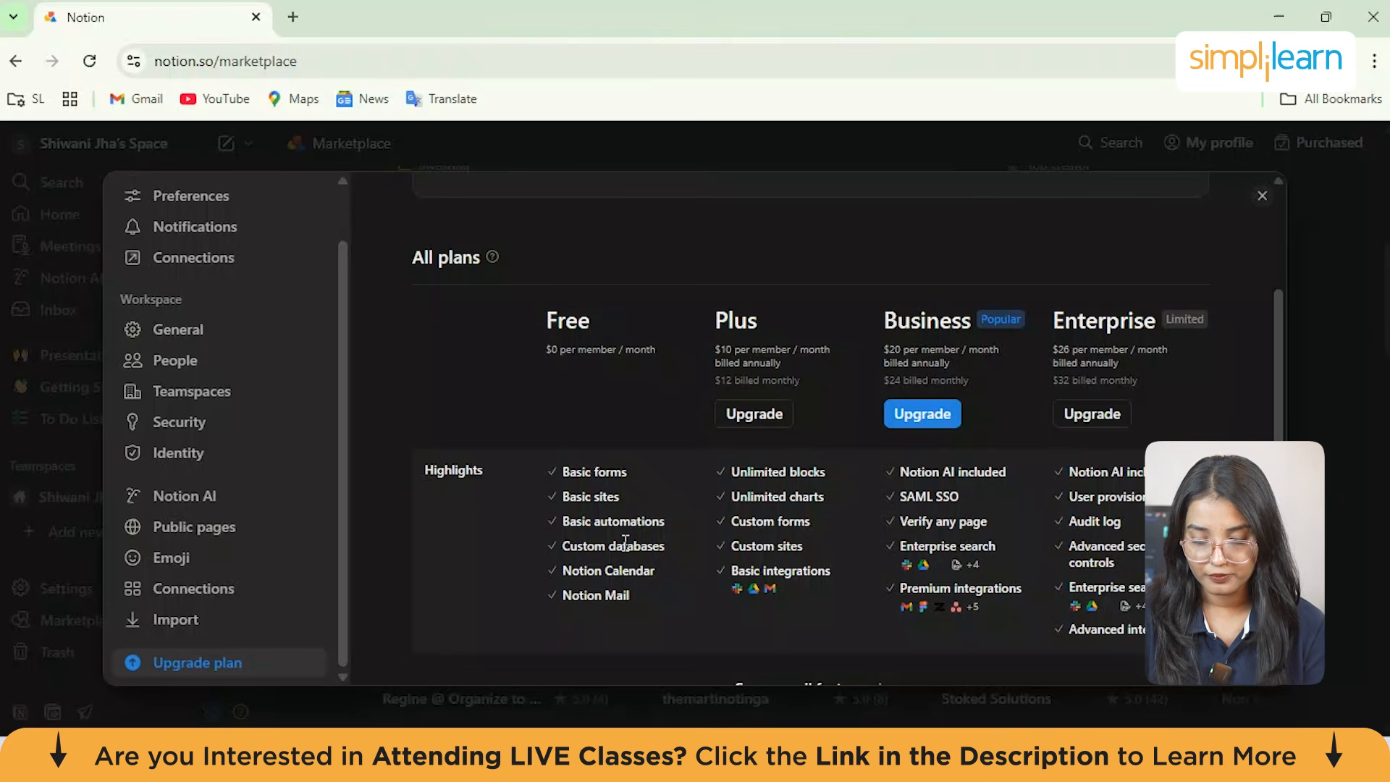
Step: Examine the All plans table, comparing the features highlighted for the Free, Plus, Business and Enterprise plans
scroll(625, 543, "down", 1)
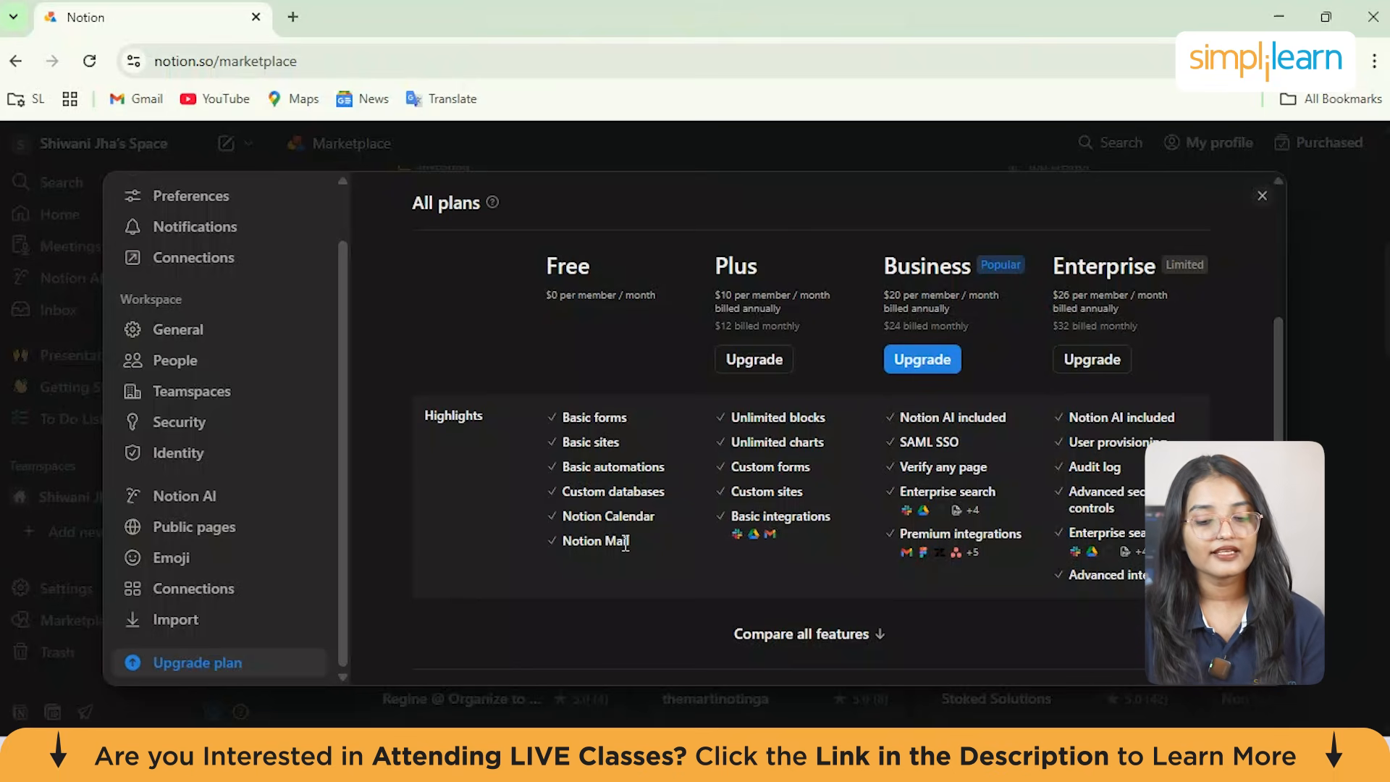
scroll(825, 395, "up", 1)
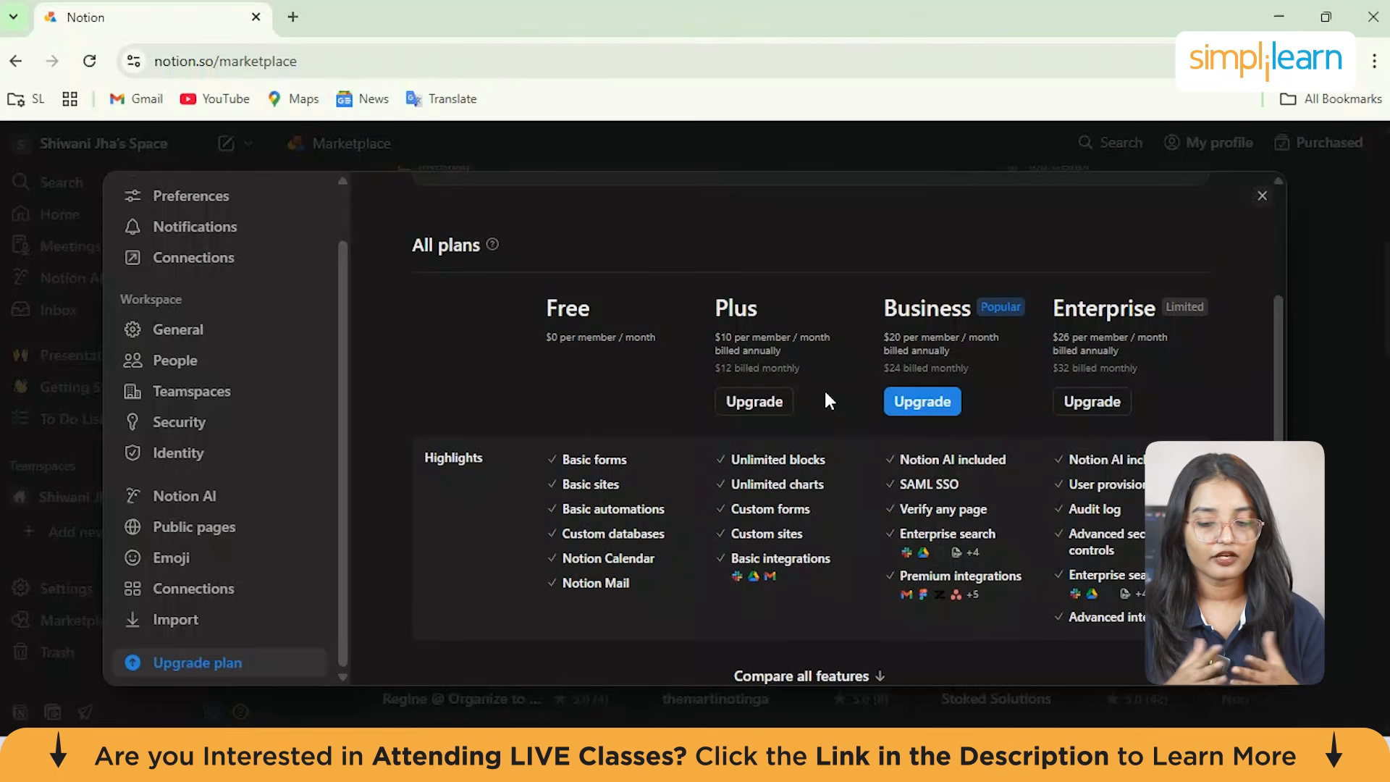
scroll(826, 395, "up", 3)
scroll(825, 395, "down", 2)
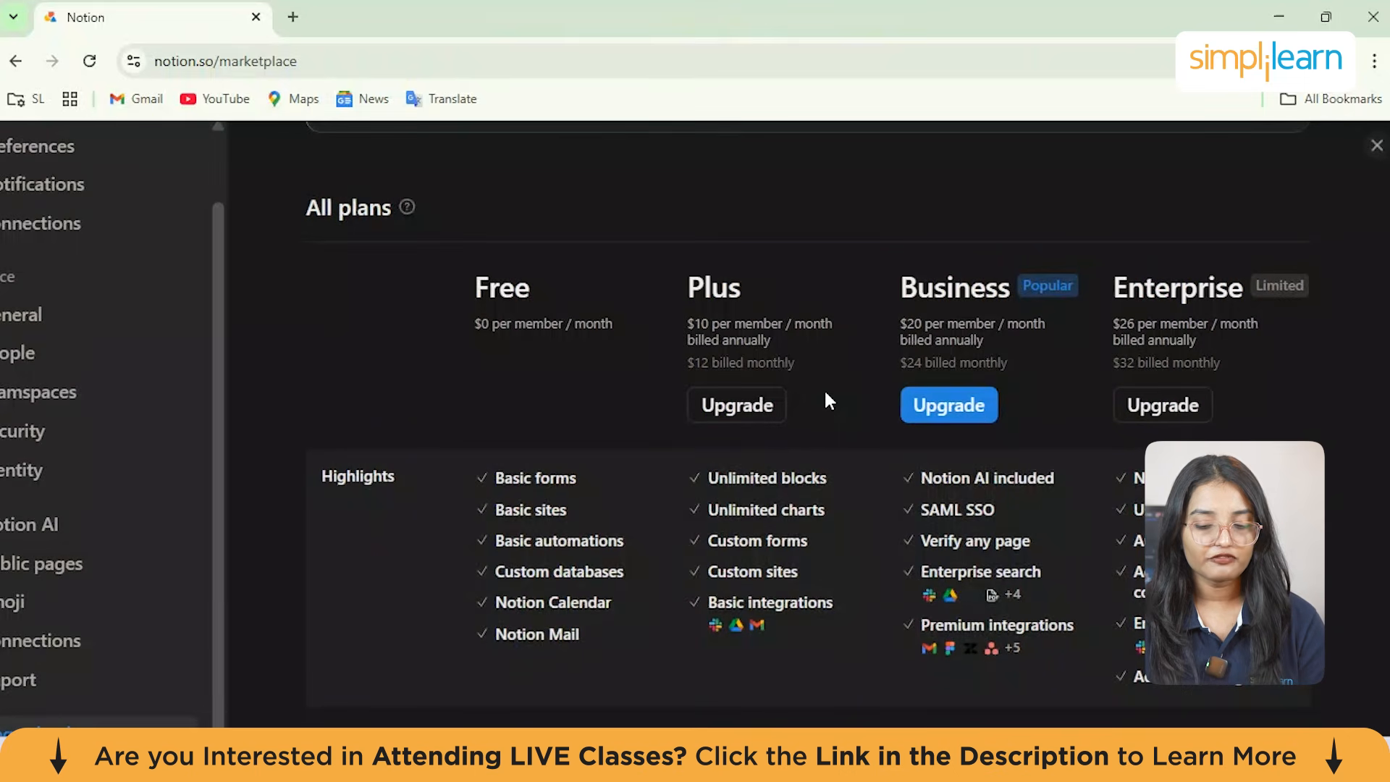
scroll(826, 393, "down", 1)
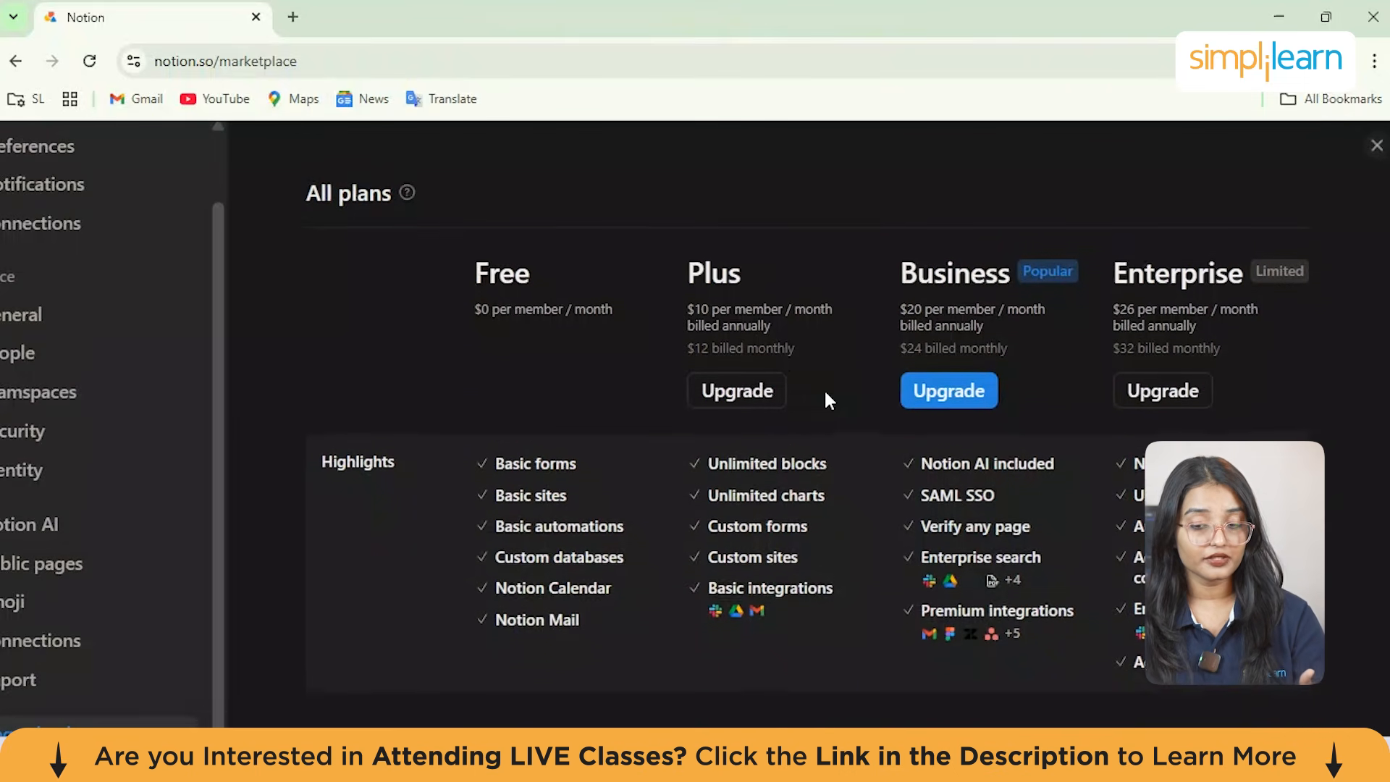
scroll(826, 398, "down", 1)
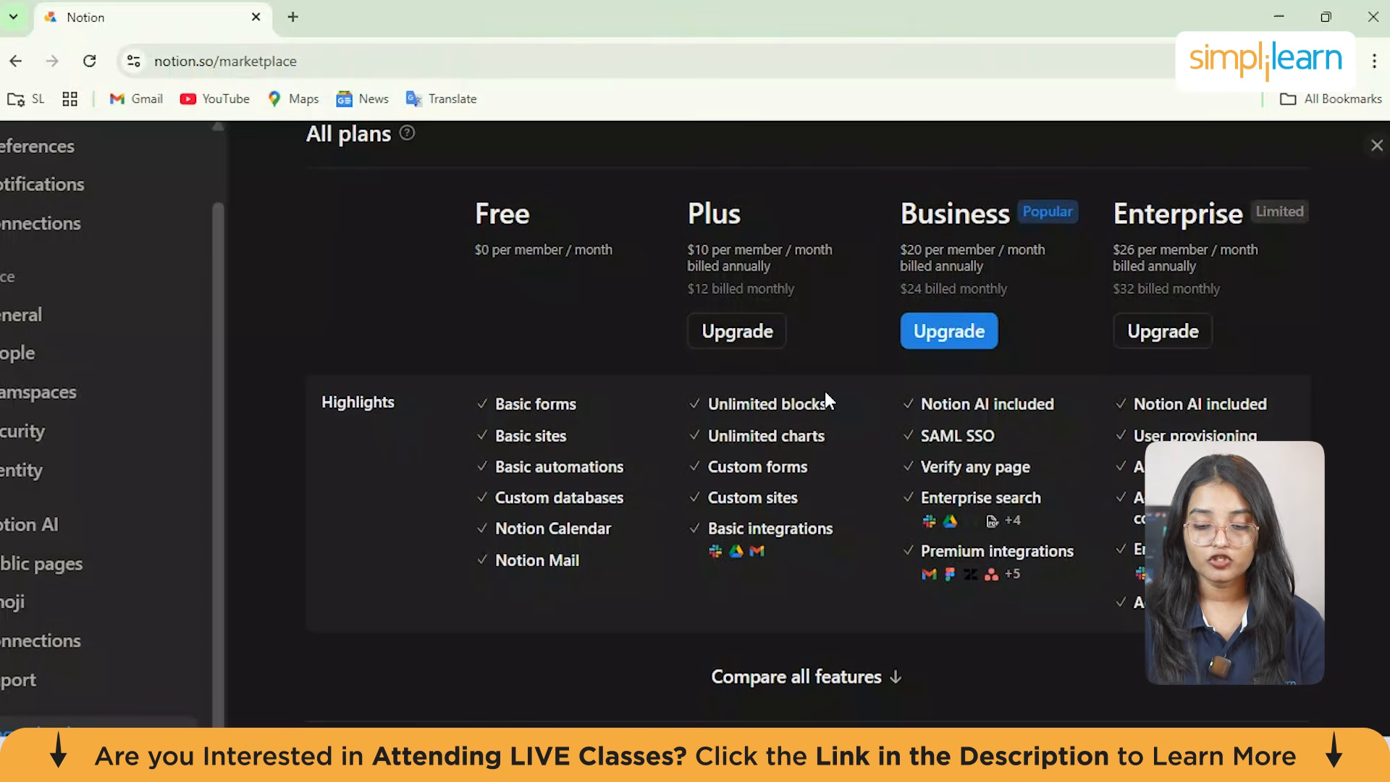
scroll(824, 398, "up", 1)
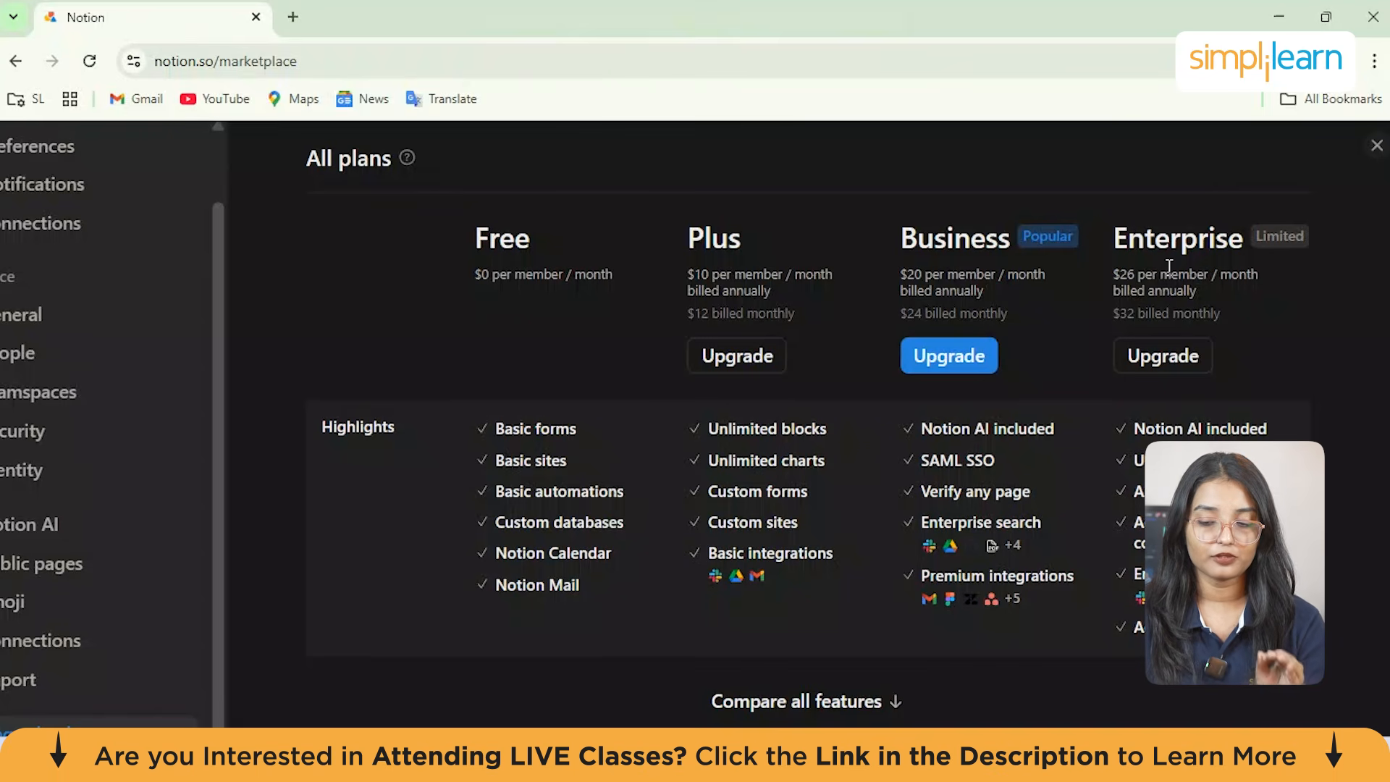
scroll(1169, 266, "down", 1)
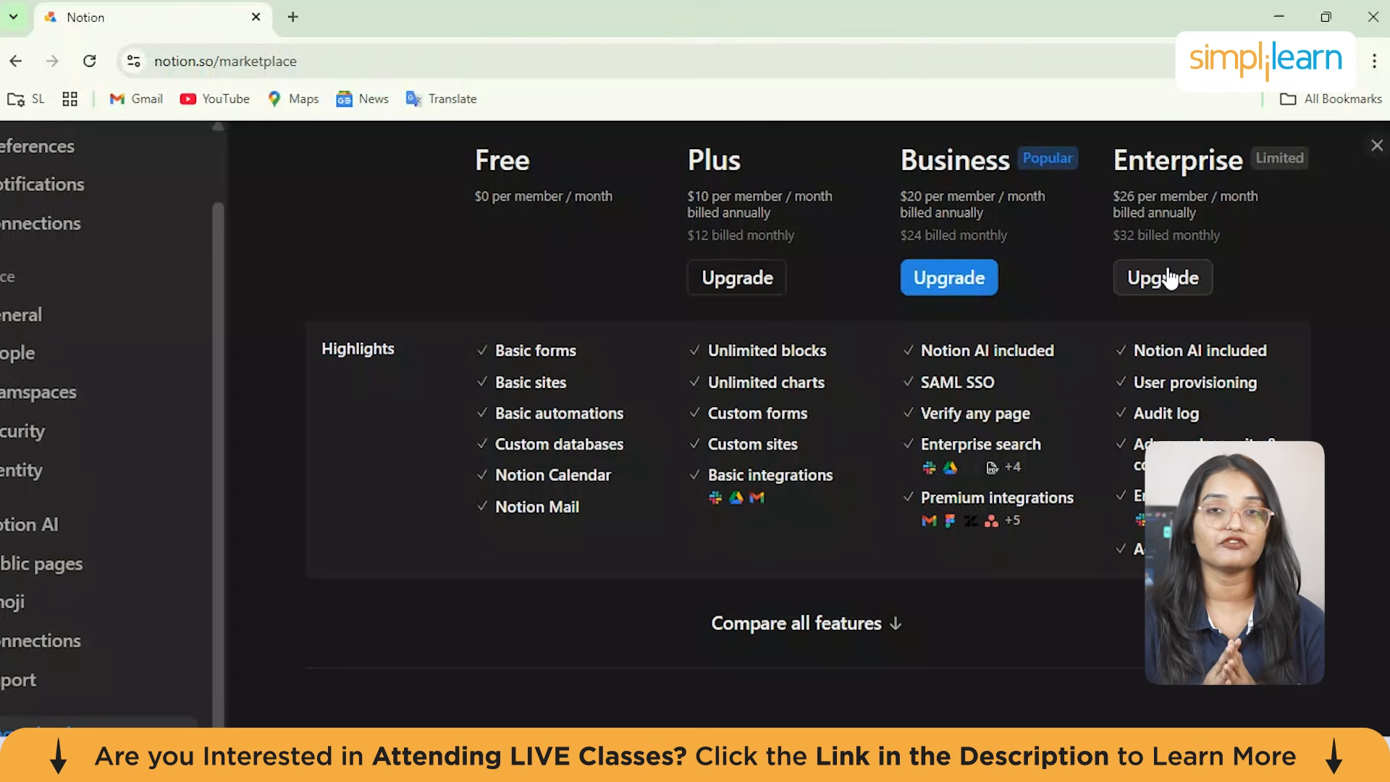
scroll(855, 515, "up", 1)
scroll(854, 514, "up", 2)
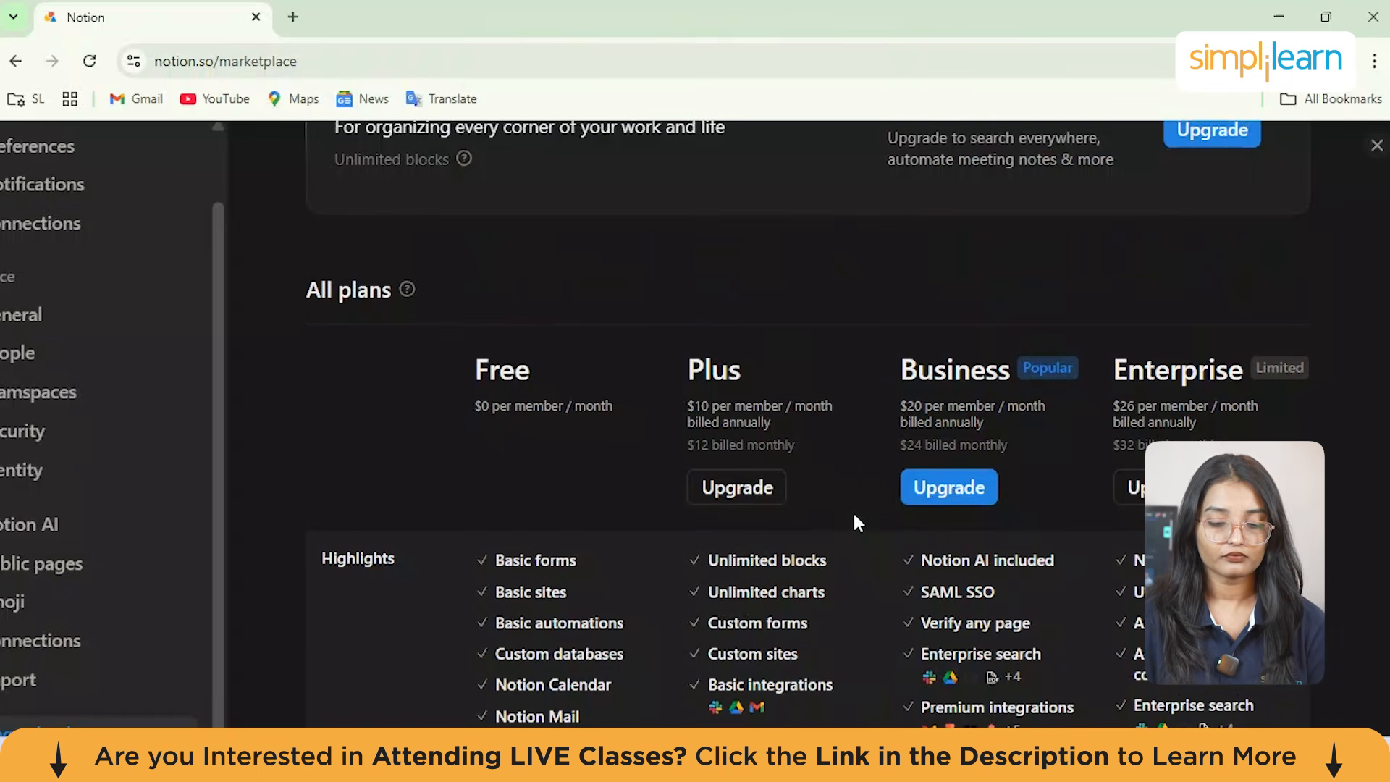
scroll(854, 515, "down", 1)
scroll(854, 515, "down", 1)
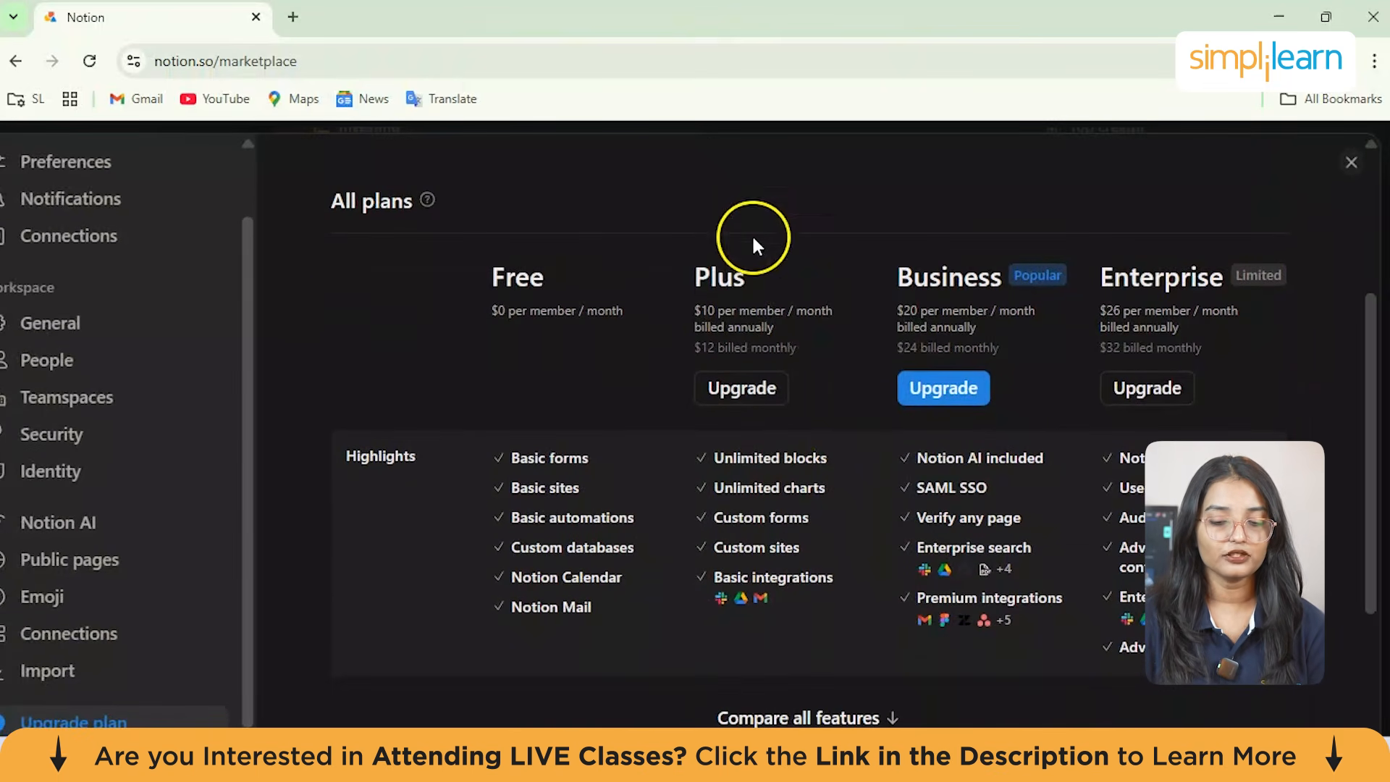
Step: Review the Plus and Business plans more closely, reading their per-member prices and highlighted features
left_click_drag(666, 280, 849, 383)
left_click(834, 386)
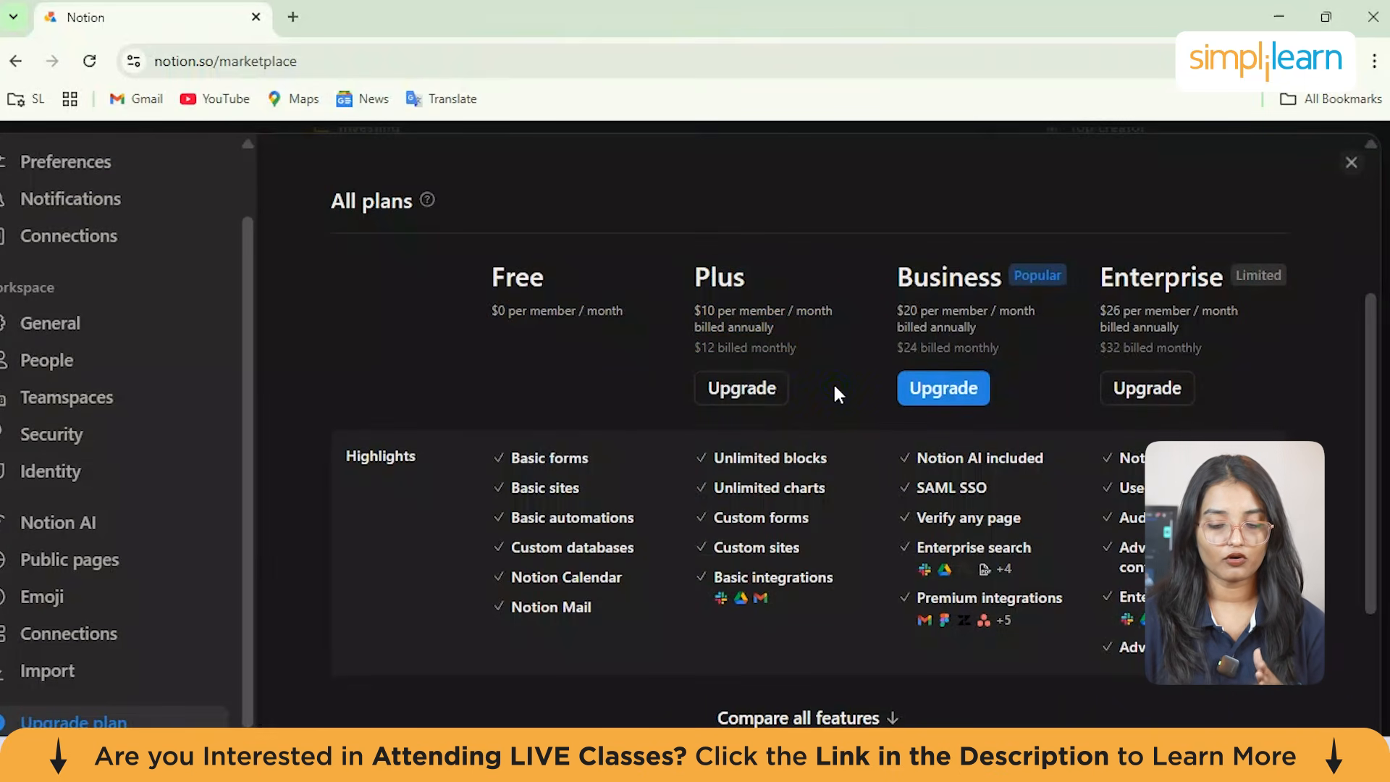
left_click(898, 249)
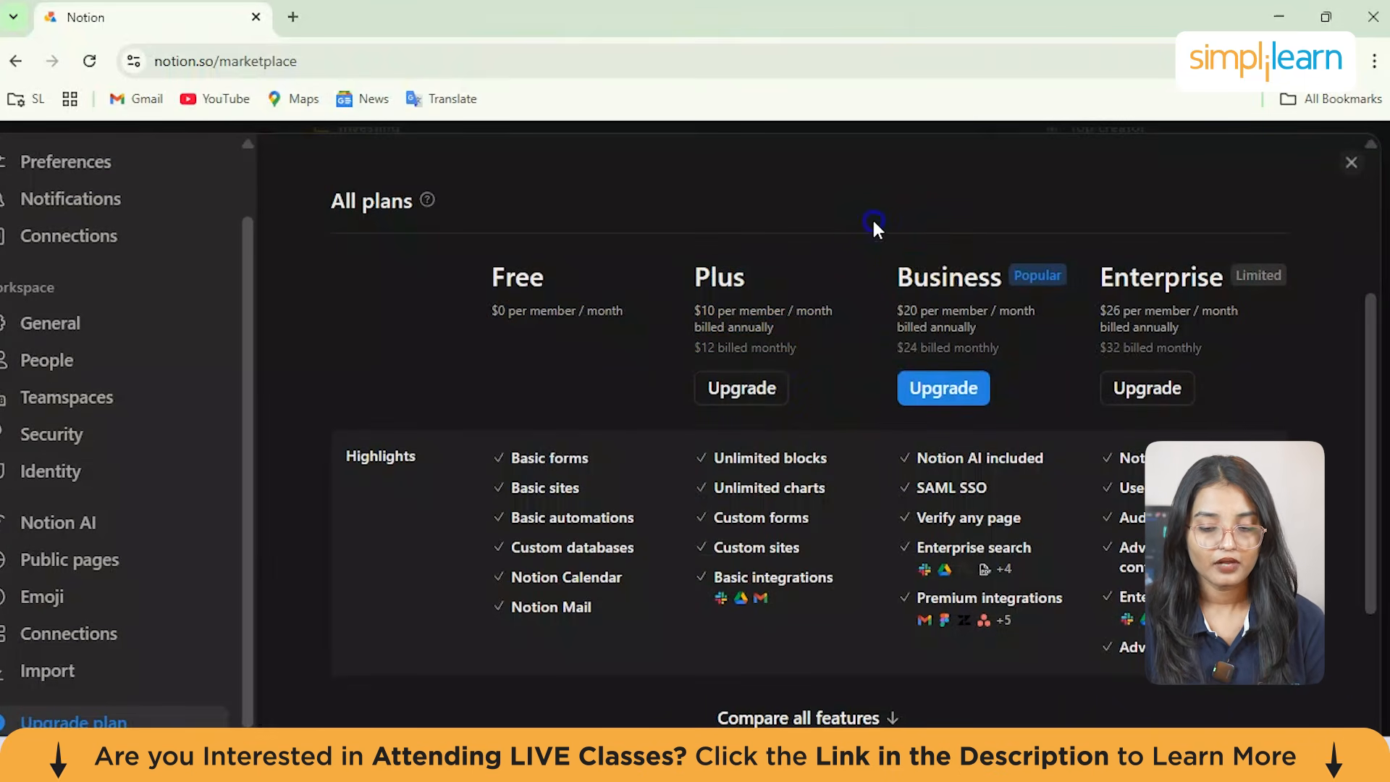
left_click_drag(873, 219, 977, 362)
left_click(835, 215)
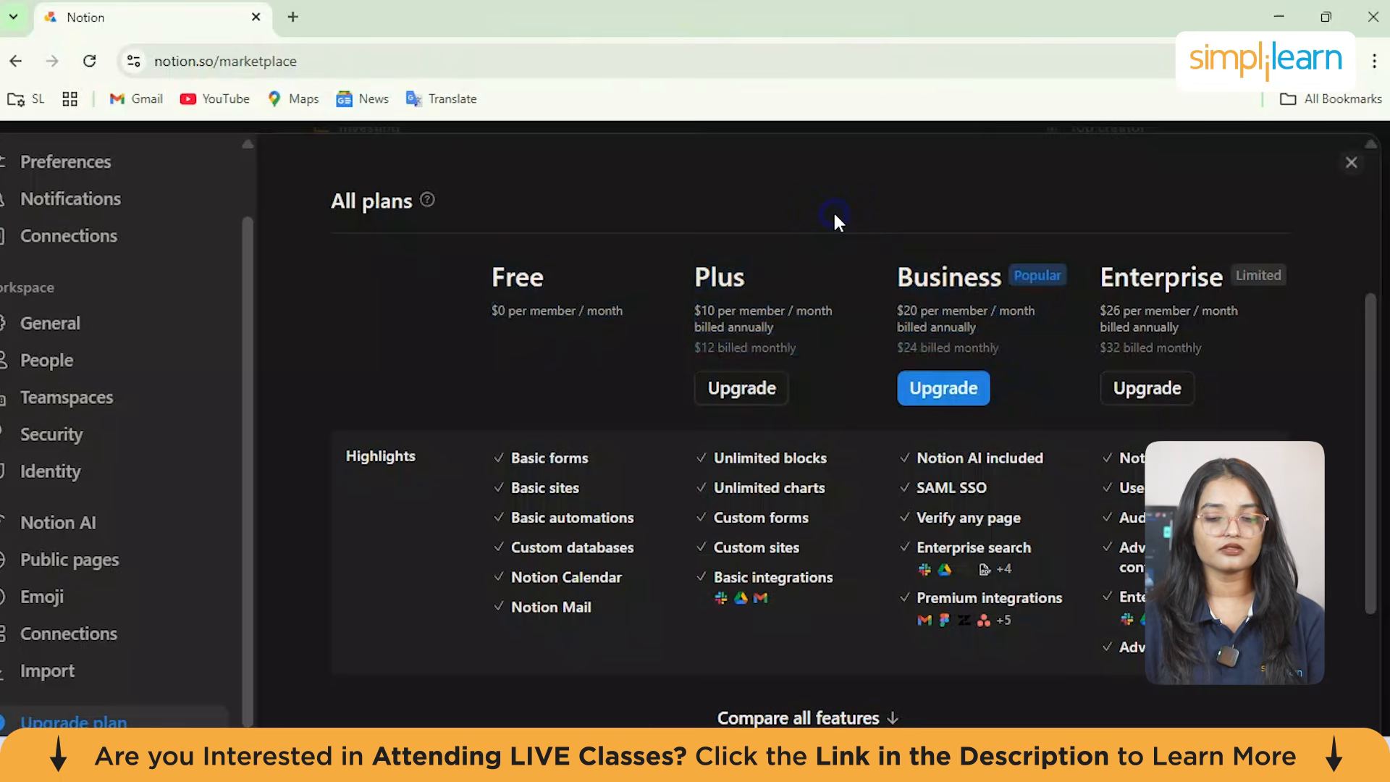
left_click(886, 257)
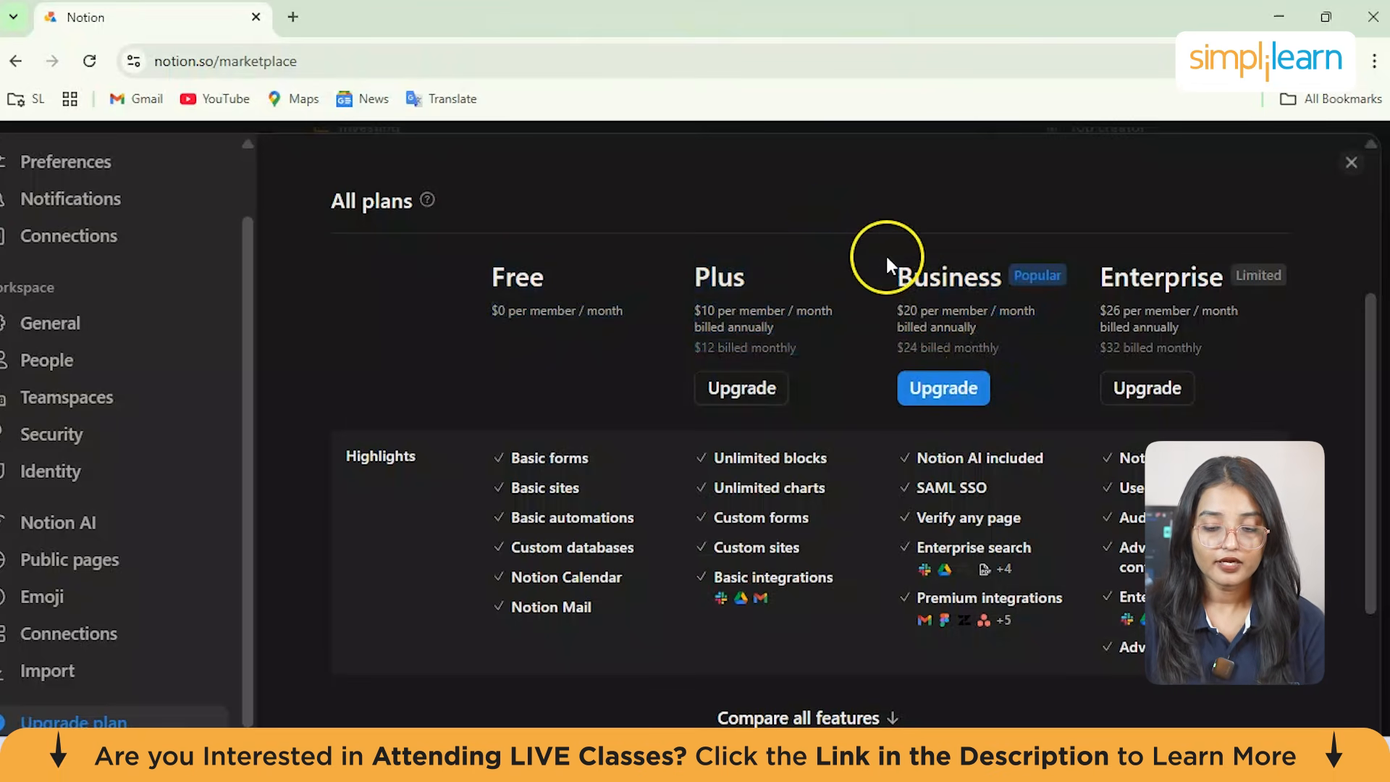
left_click(1062, 648)
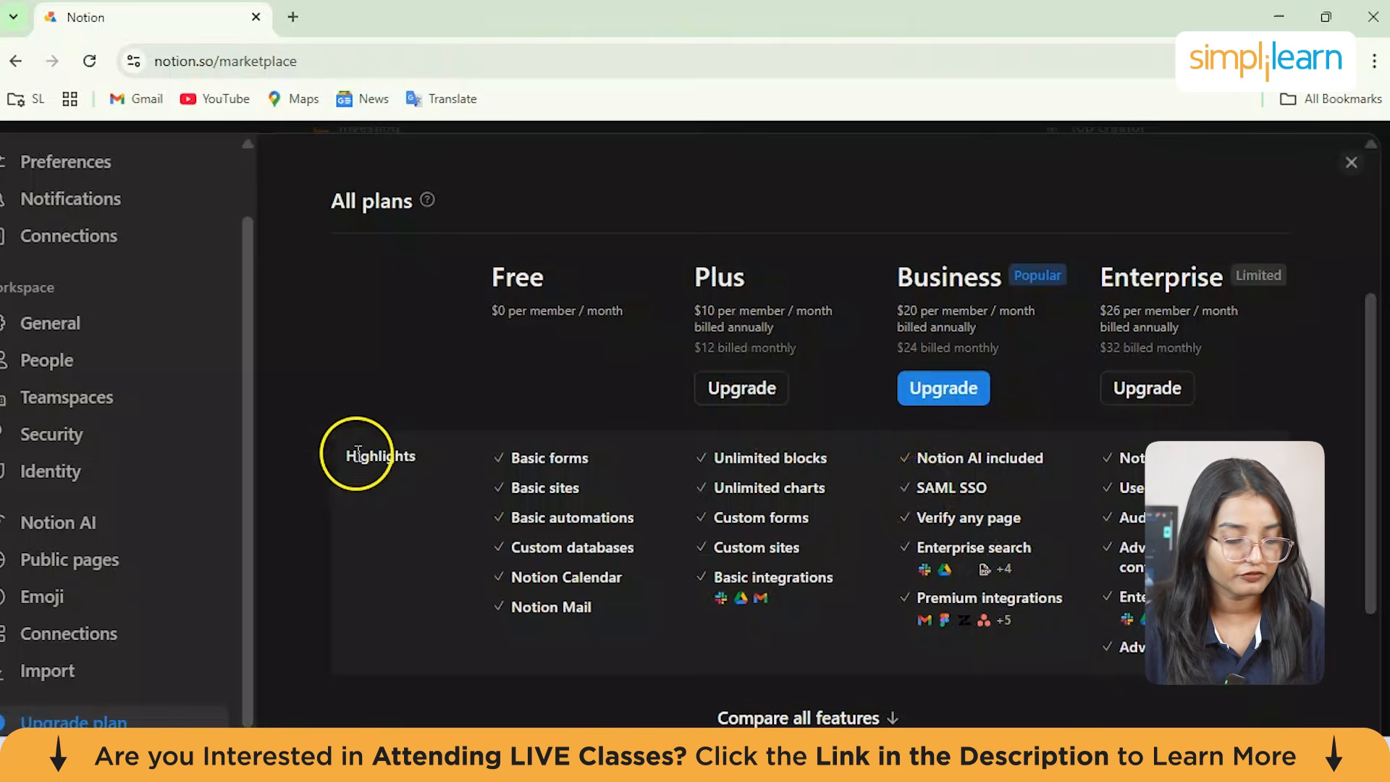
scroll(354, 456, "down", 2)
left_click_drag(347, 465, 402, 228)
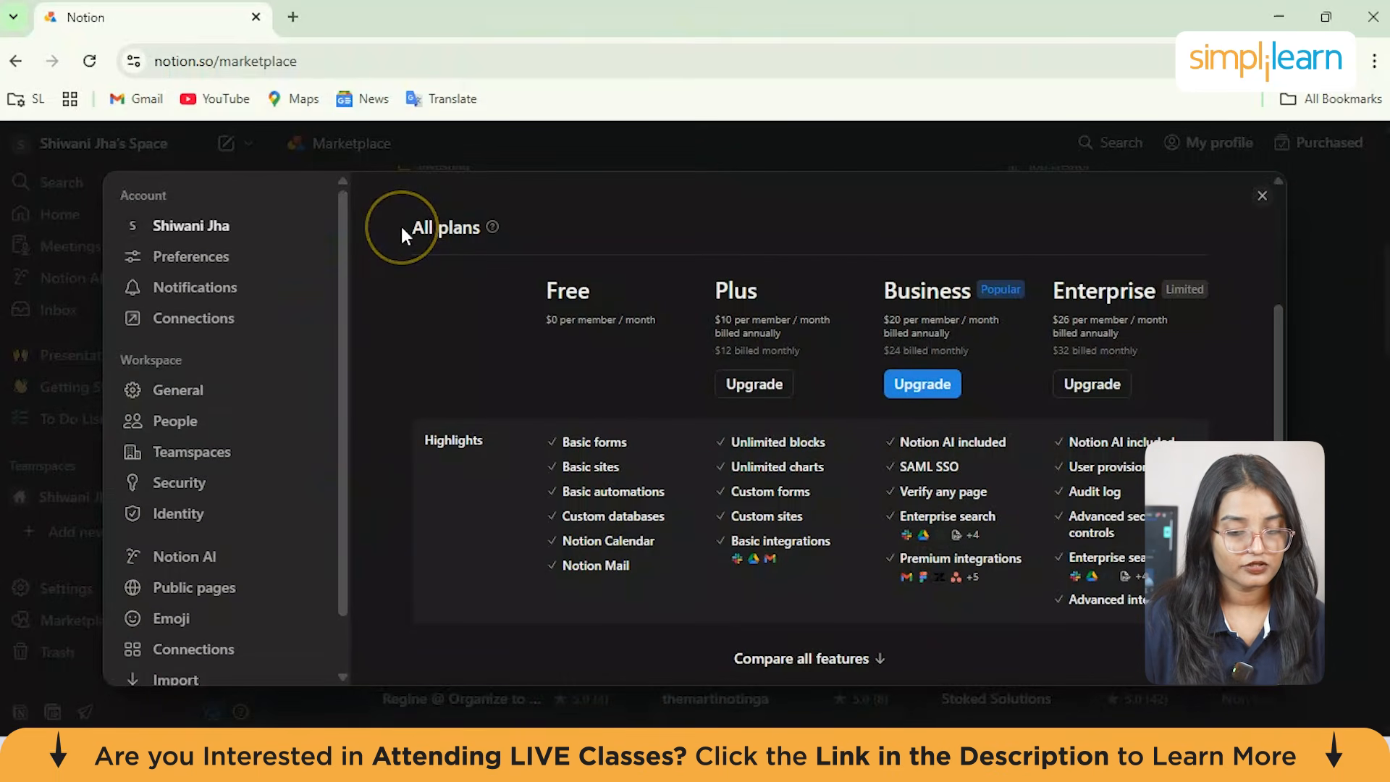
Step: Close the settings and view the private Presentation and To Do List pages
left_click(1263, 196)
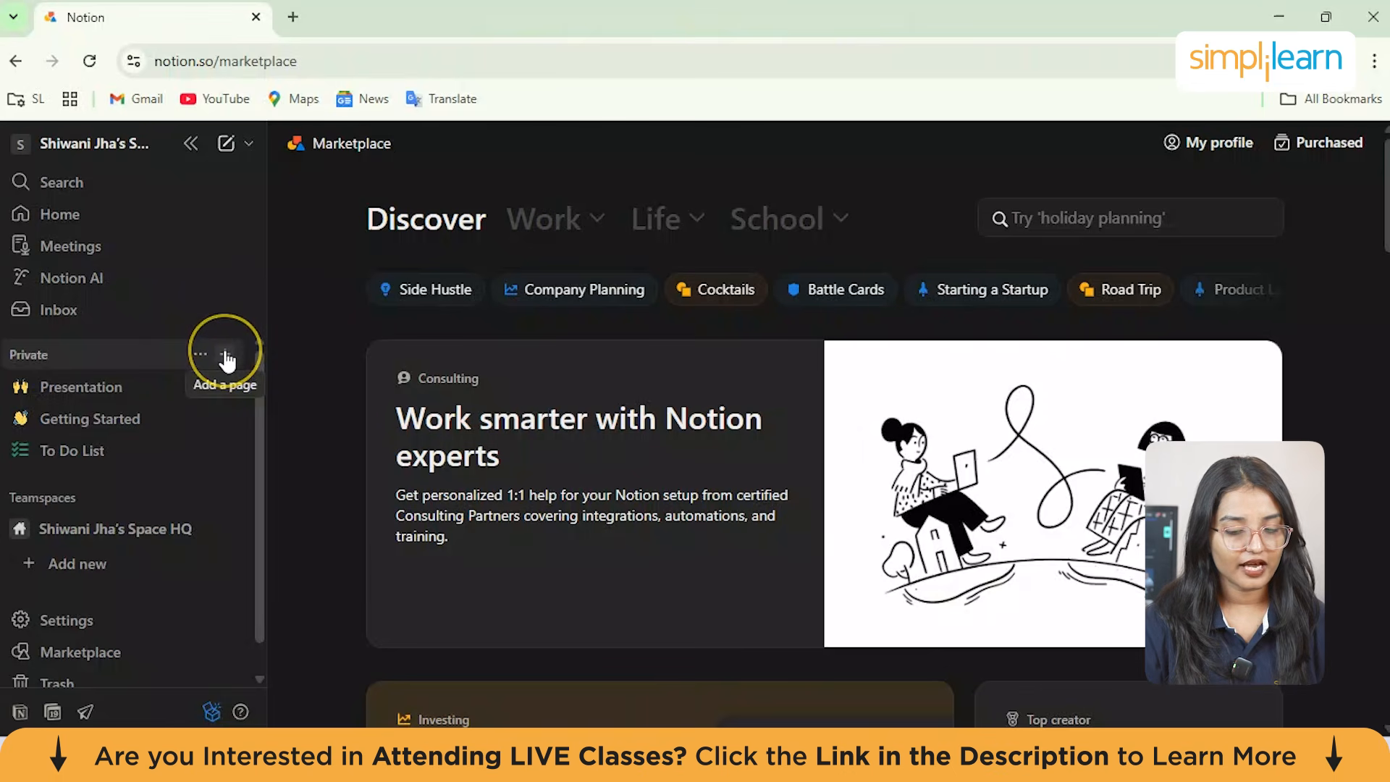
left_click(133, 404)
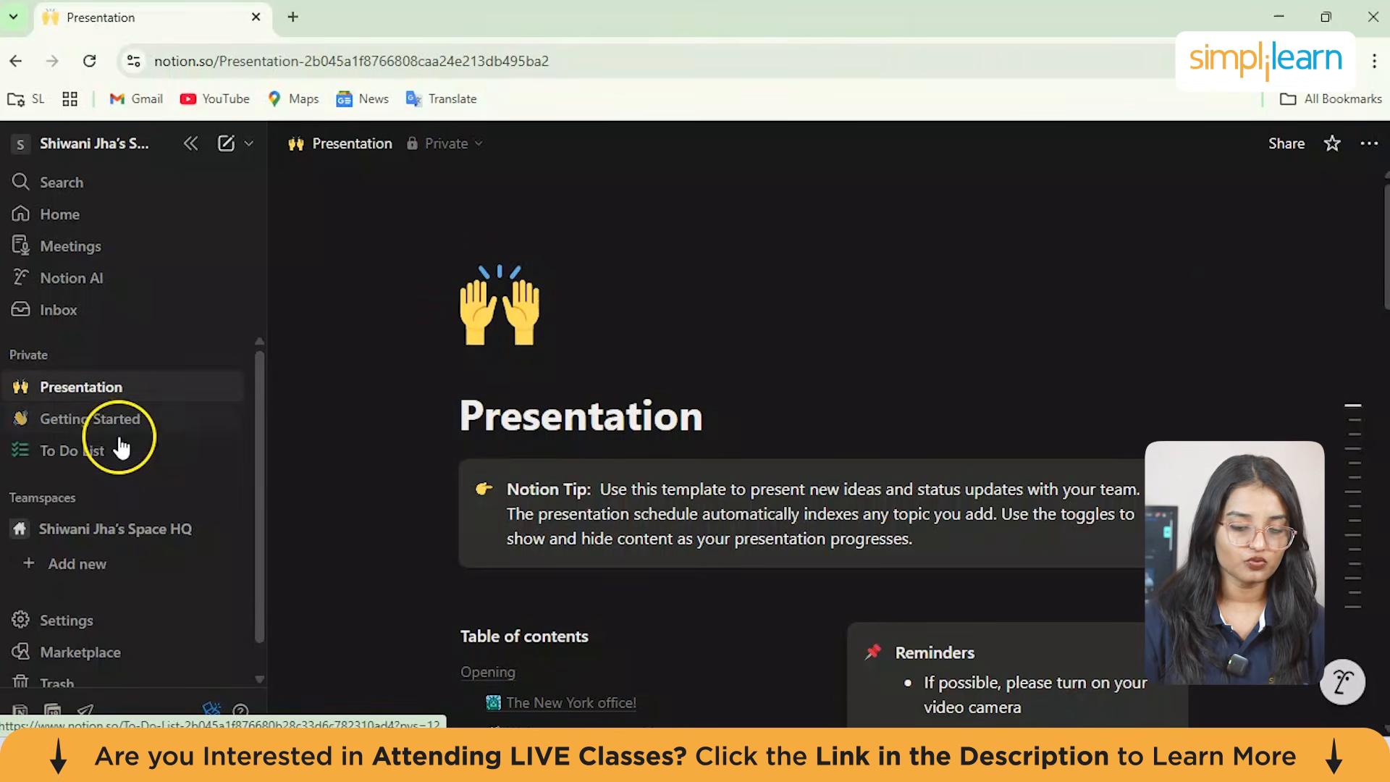
left_click(76, 463)
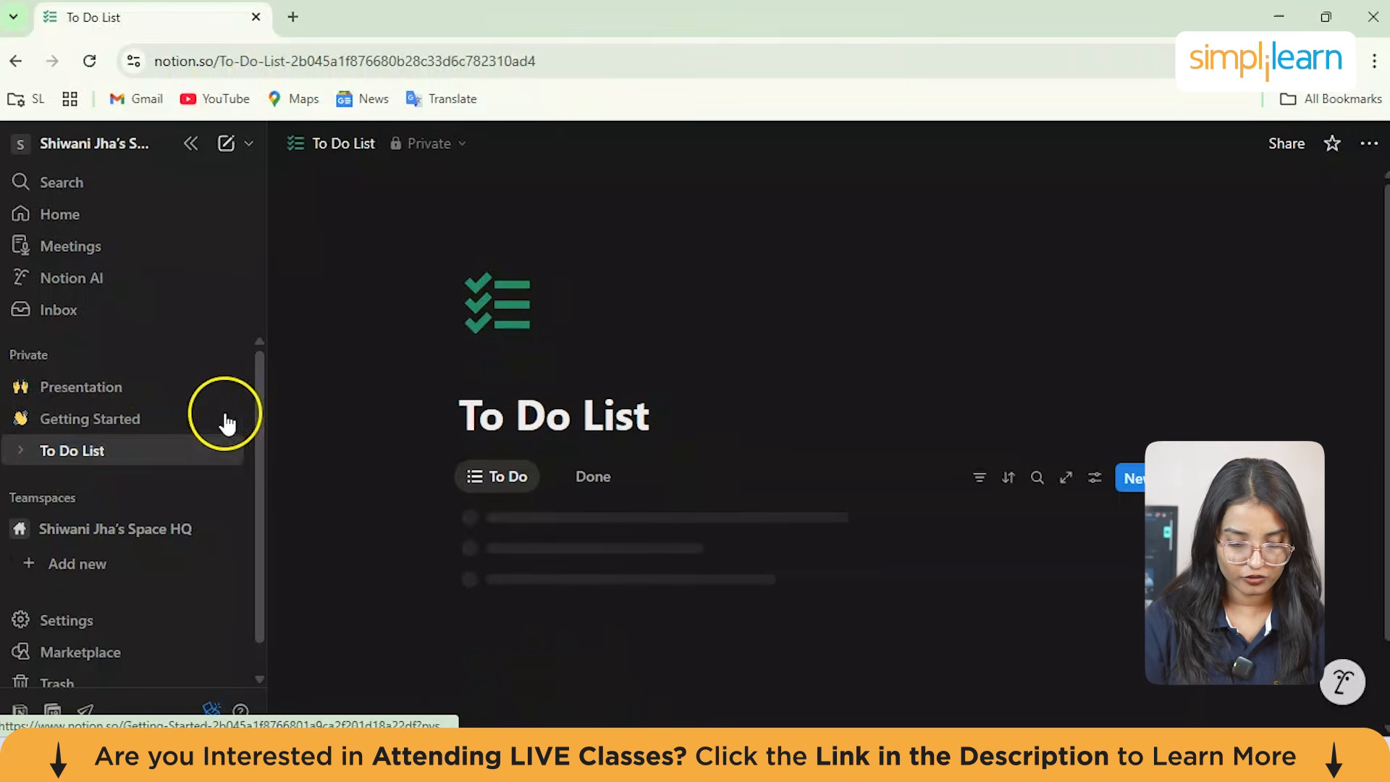
scroll(722, 507, "down", 4)
scroll(722, 511, "up", 4)
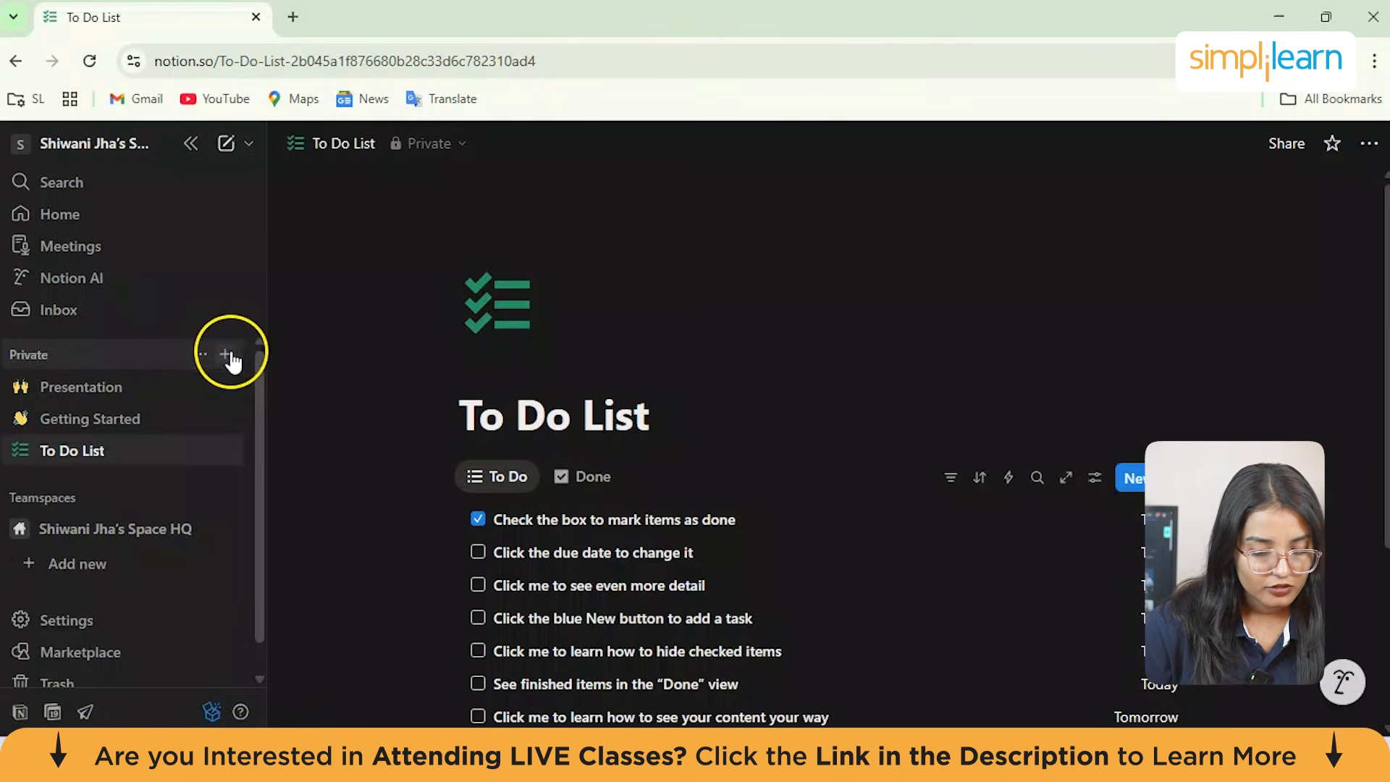
Step: Add a new page to the Private section and title it "Content Creation Ideas"
left_click(228, 355)
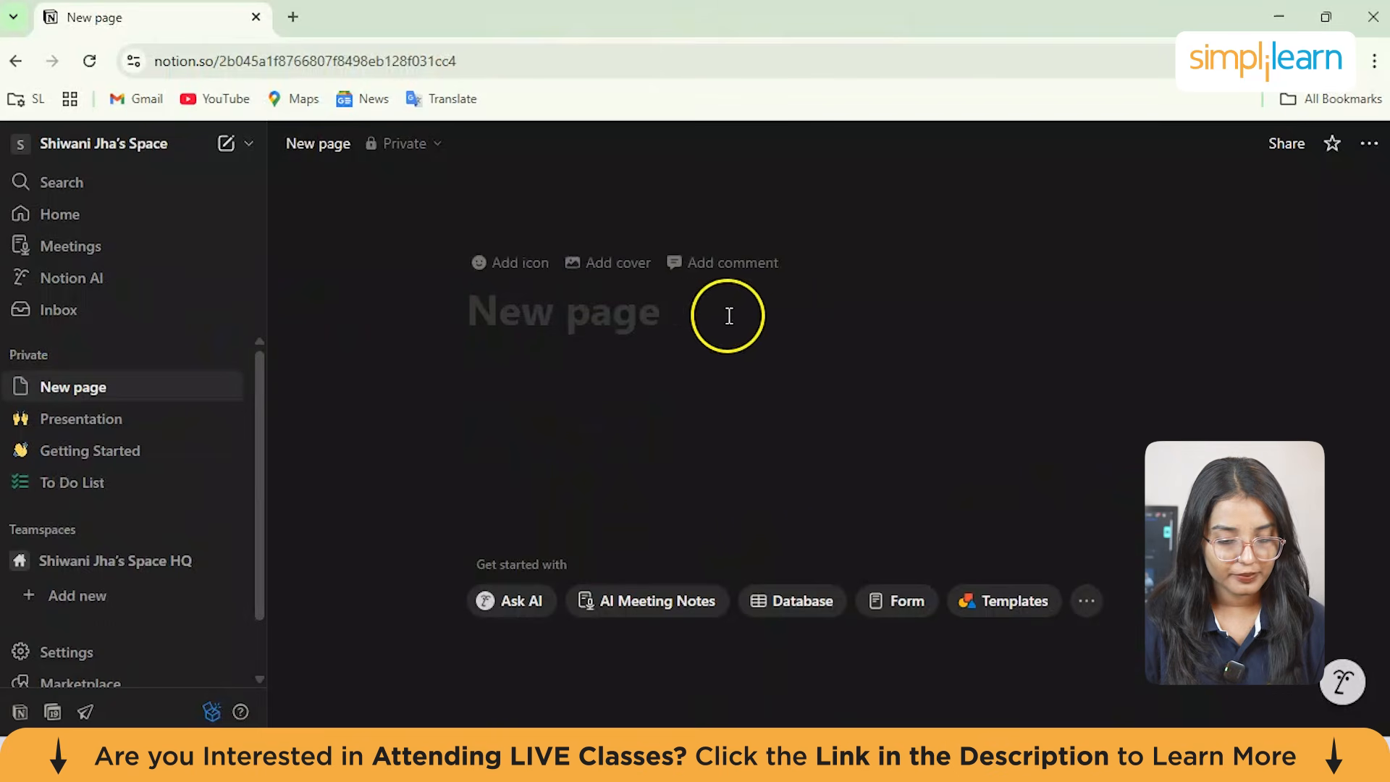
left_click(520, 323)
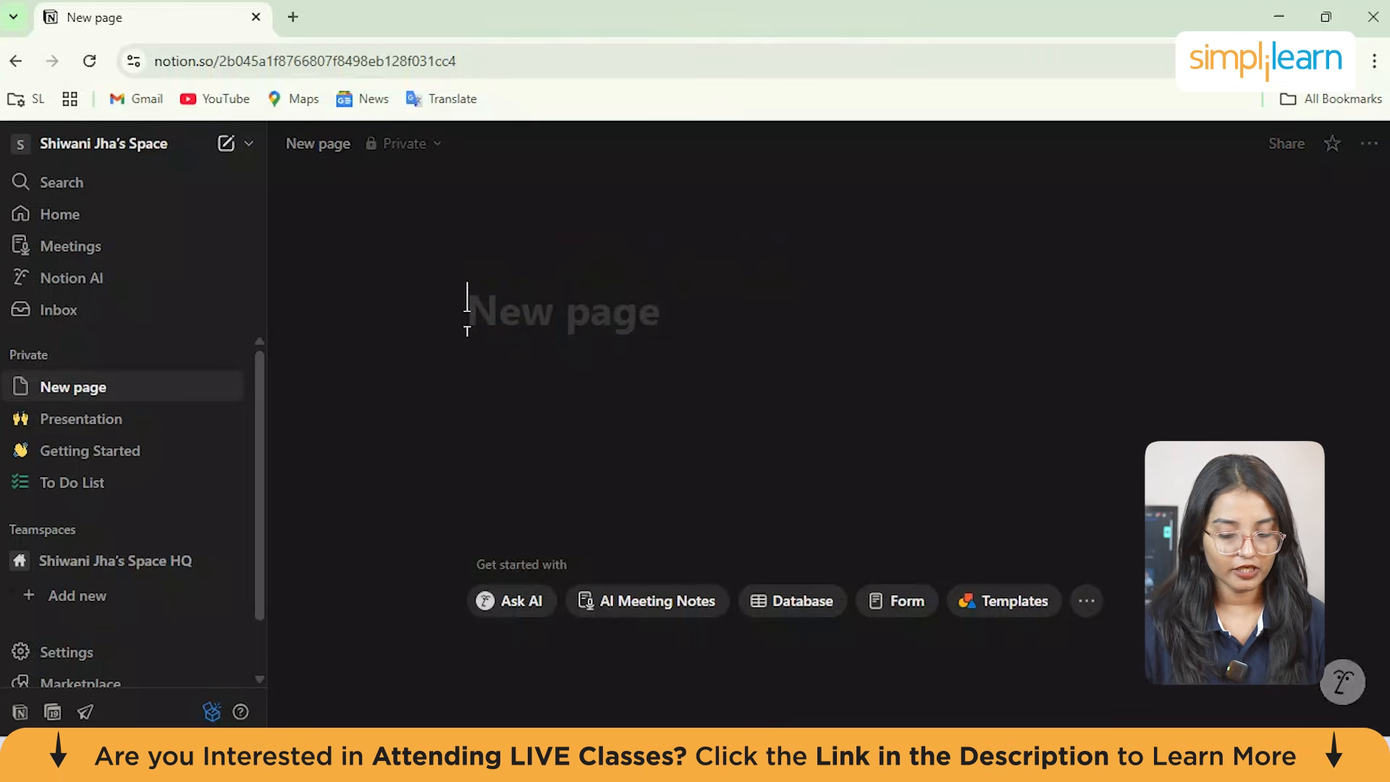
type("Co")
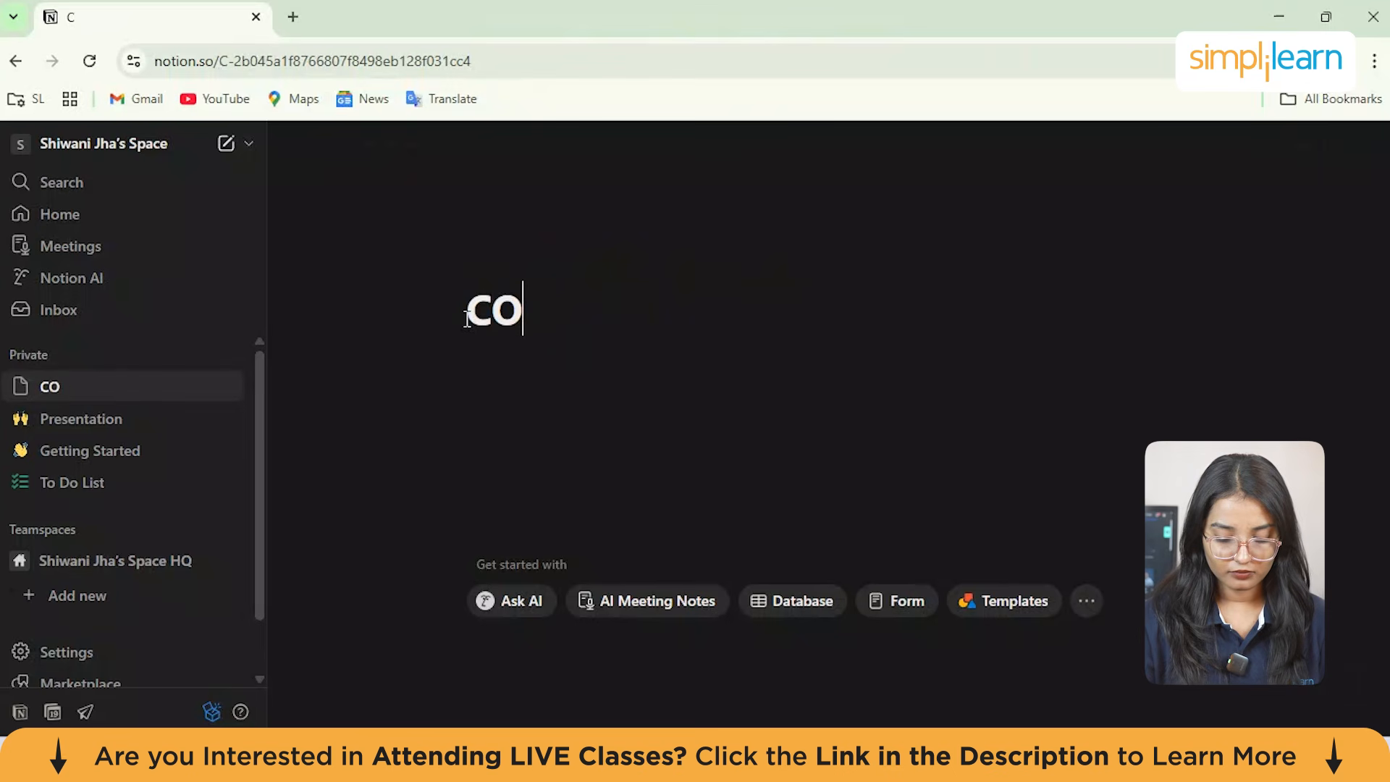
key("BackSpace")
type("ntent")
key("BackSpace")
key("BackSpace")
key("BackSpace")
key("BackSpace")
key("BackSpace")
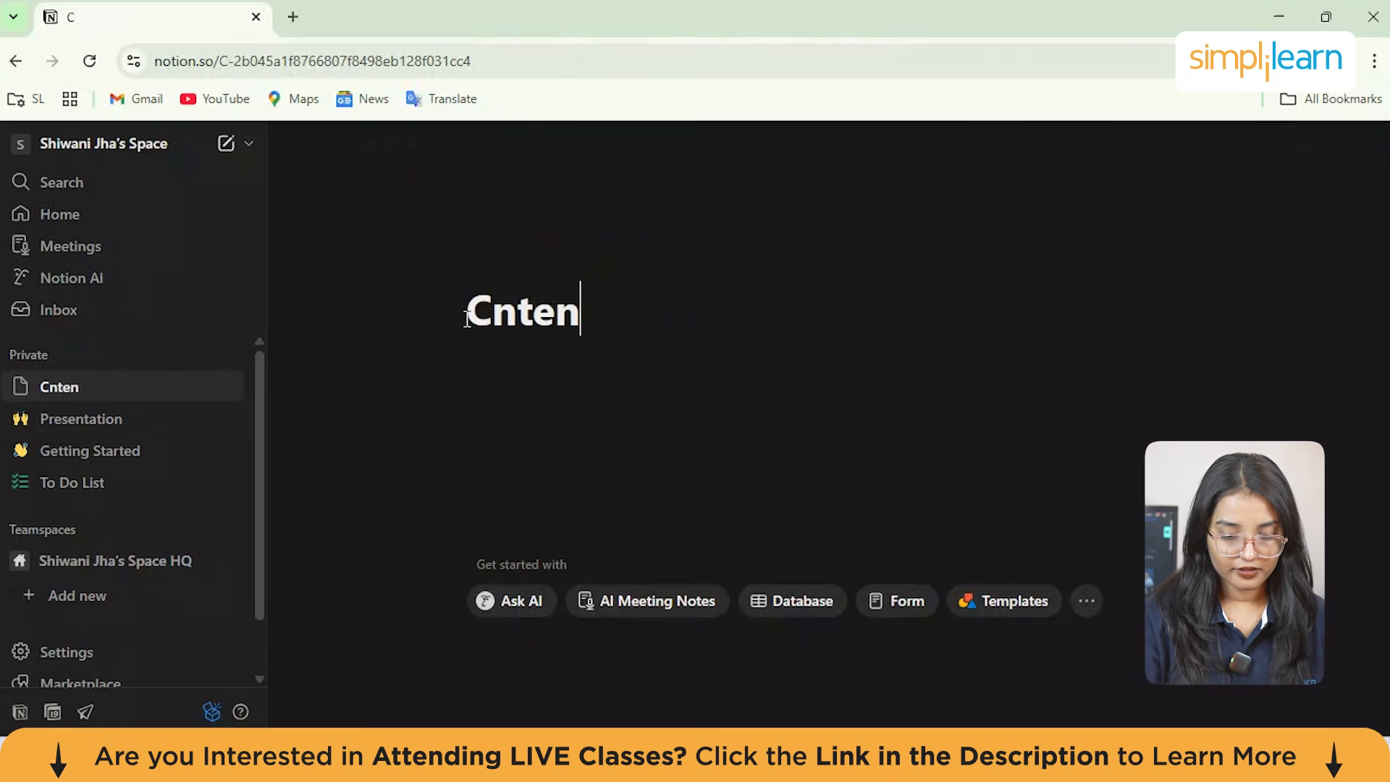
type("onte")
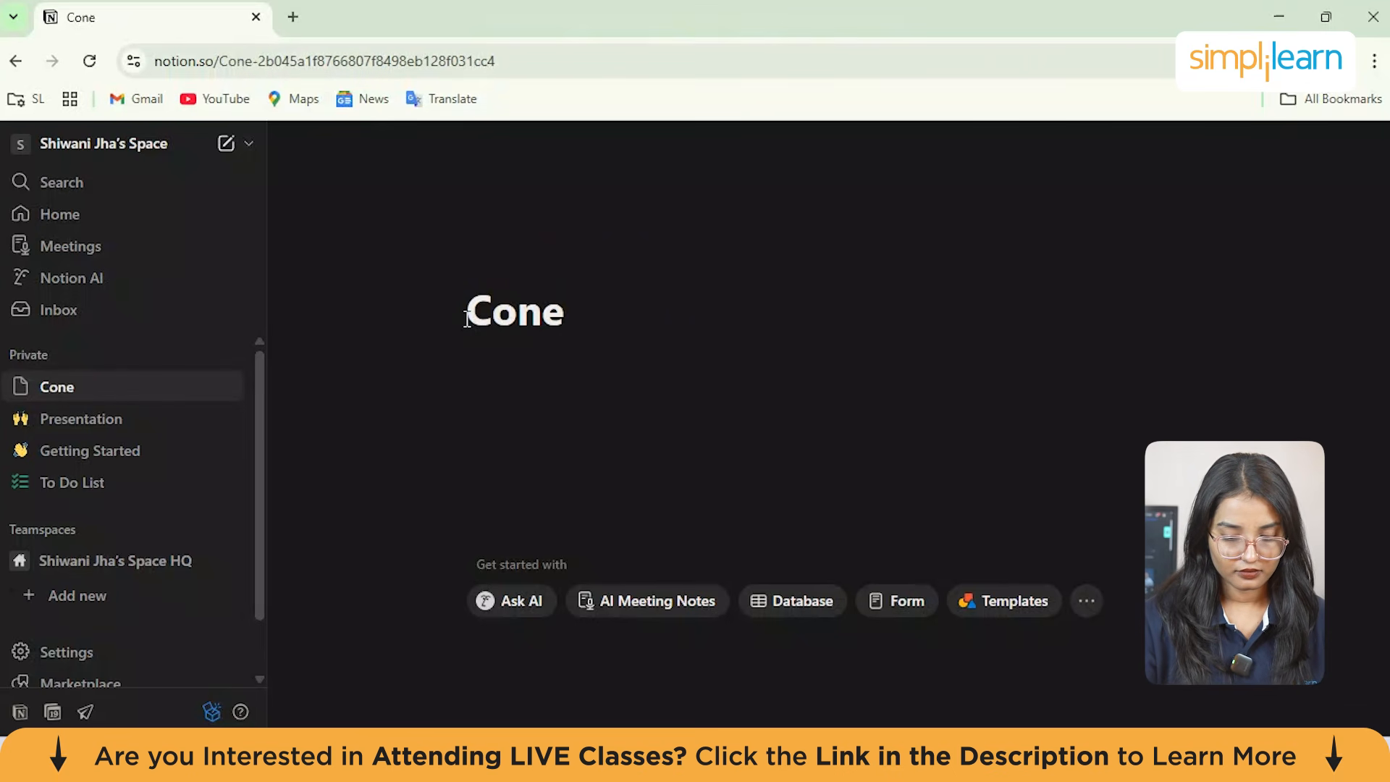
key("BackSpace")
type("tent Creatio")
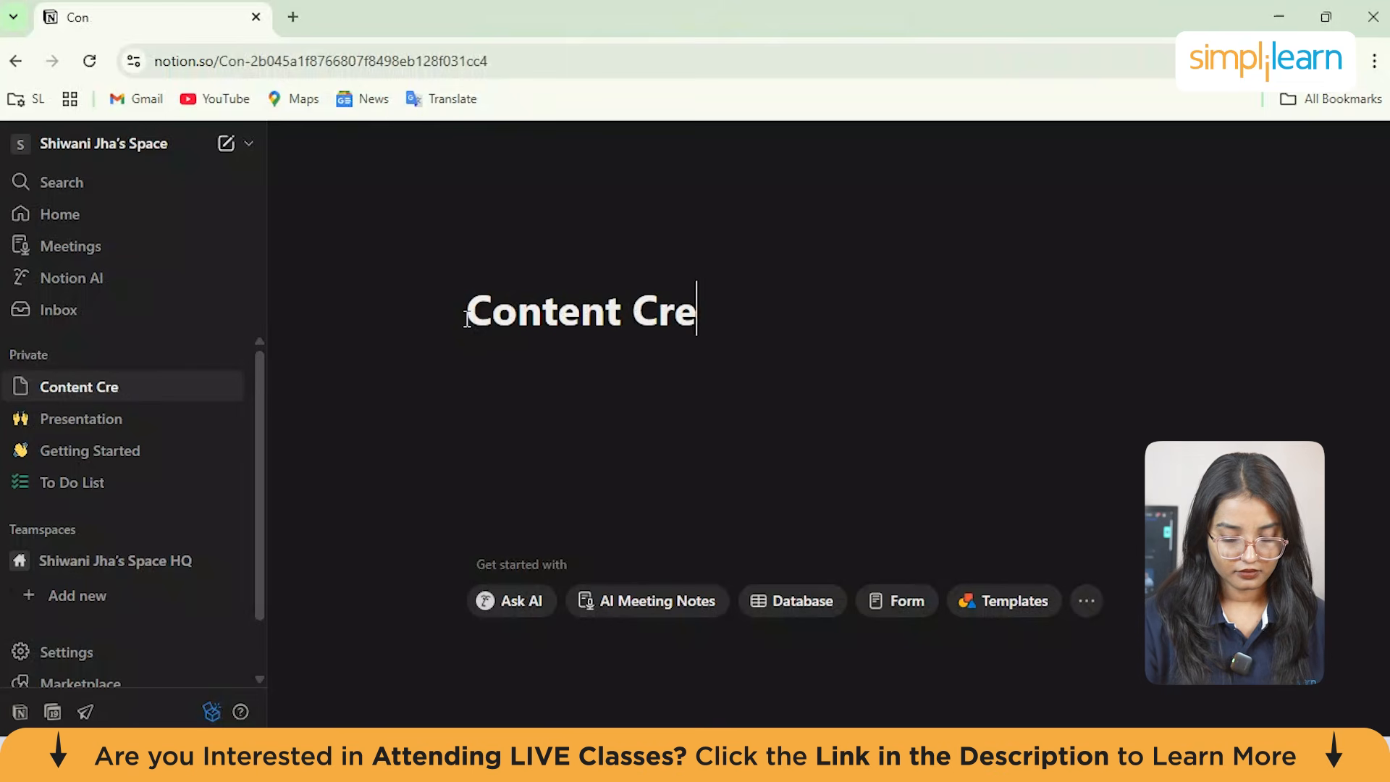
type("n Ideas")
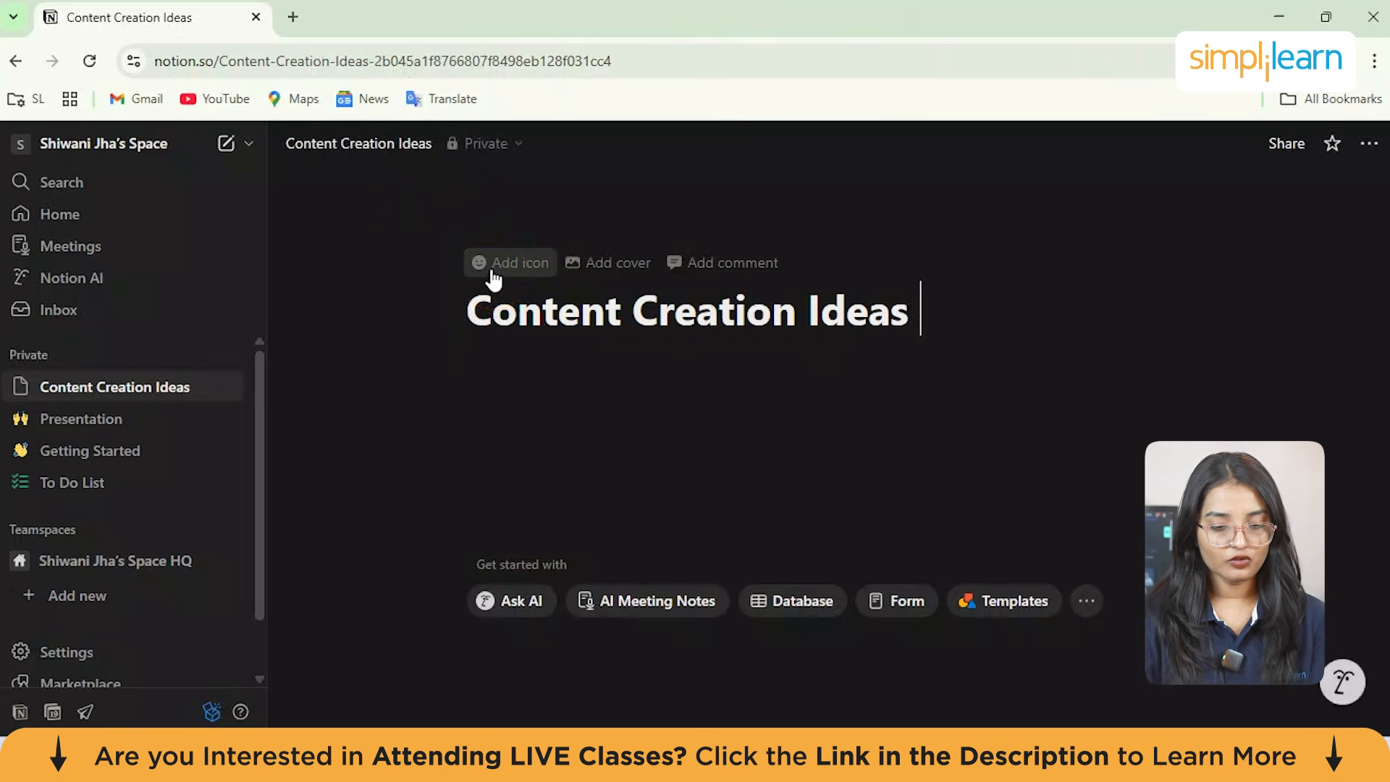
Step: Add an icon to the page, filtering the Icons set by "conte" and choosing the smiling face in yellow
left_click(505, 269)
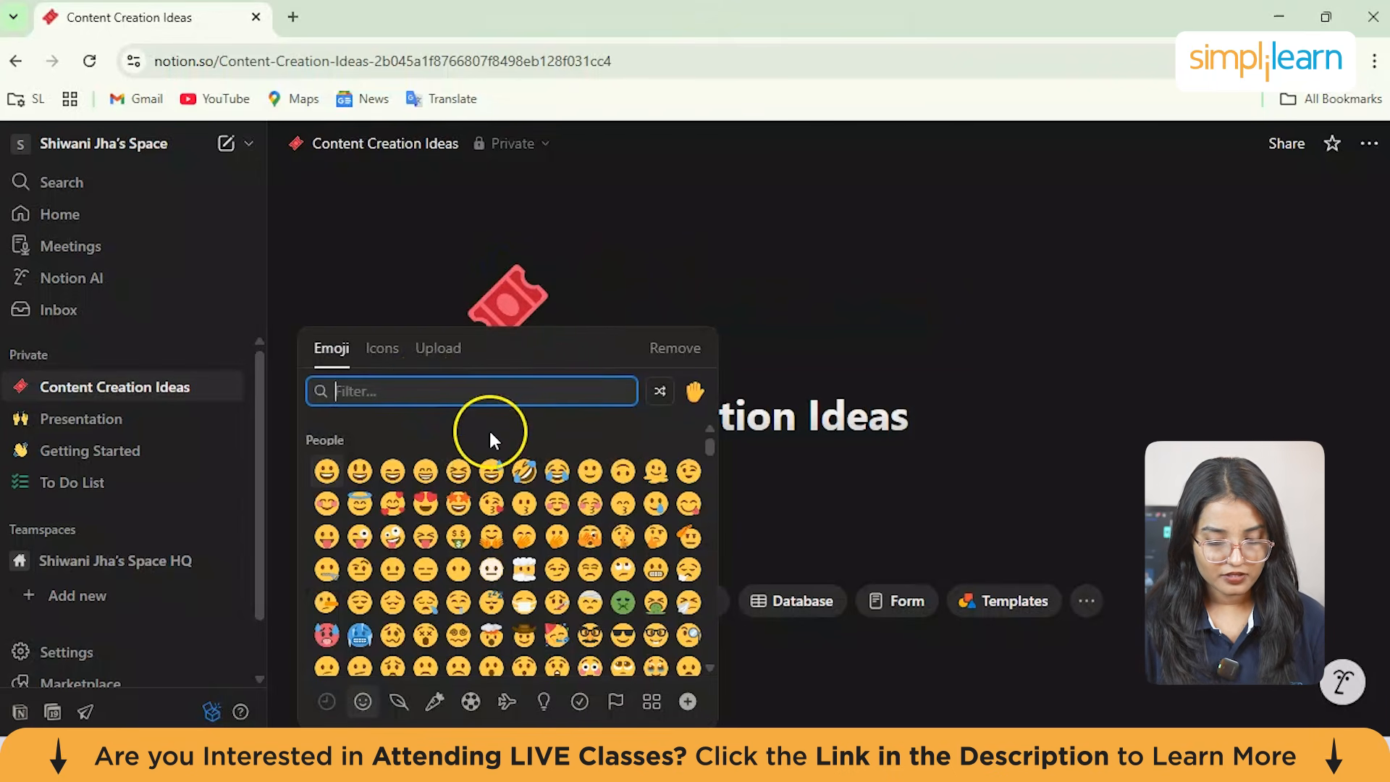
scroll(485, 569, "down", 1)
left_click(384, 350)
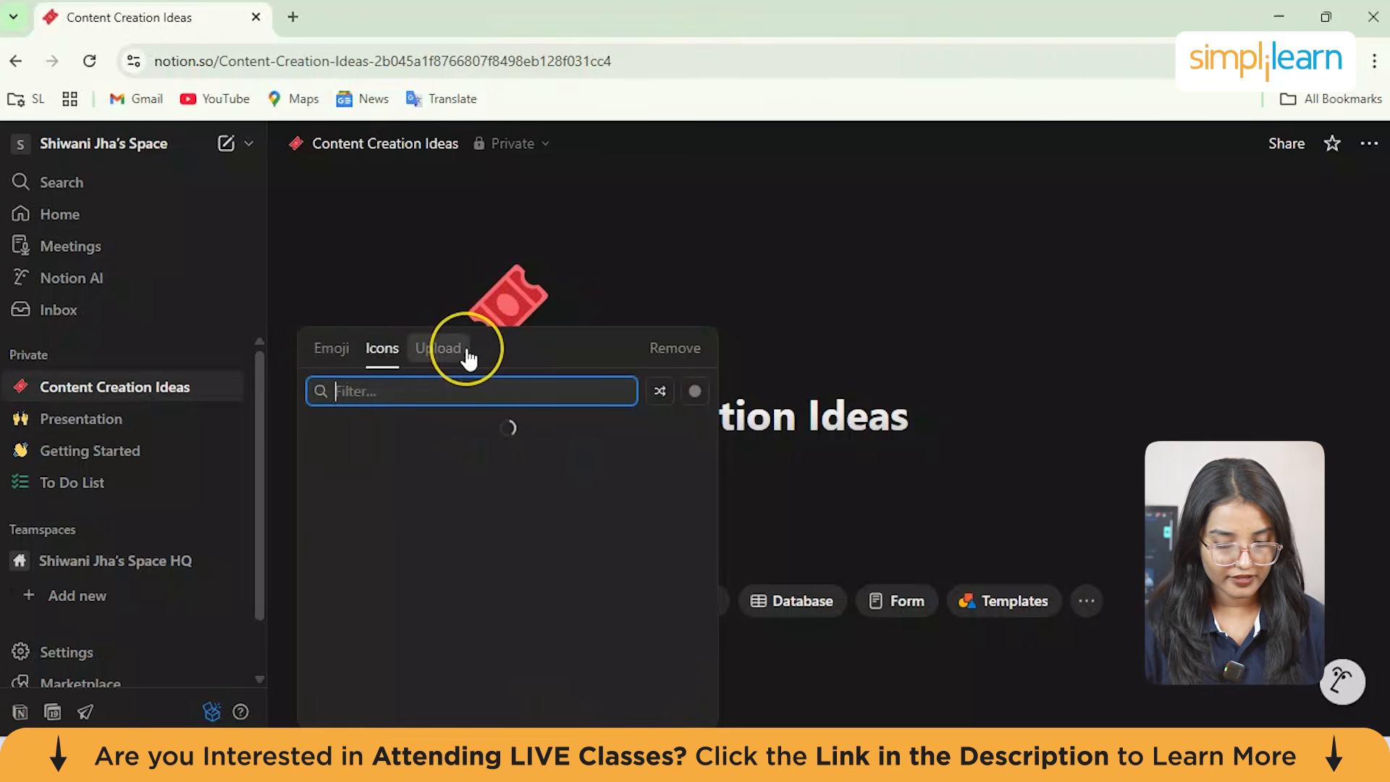
left_click(347, 391)
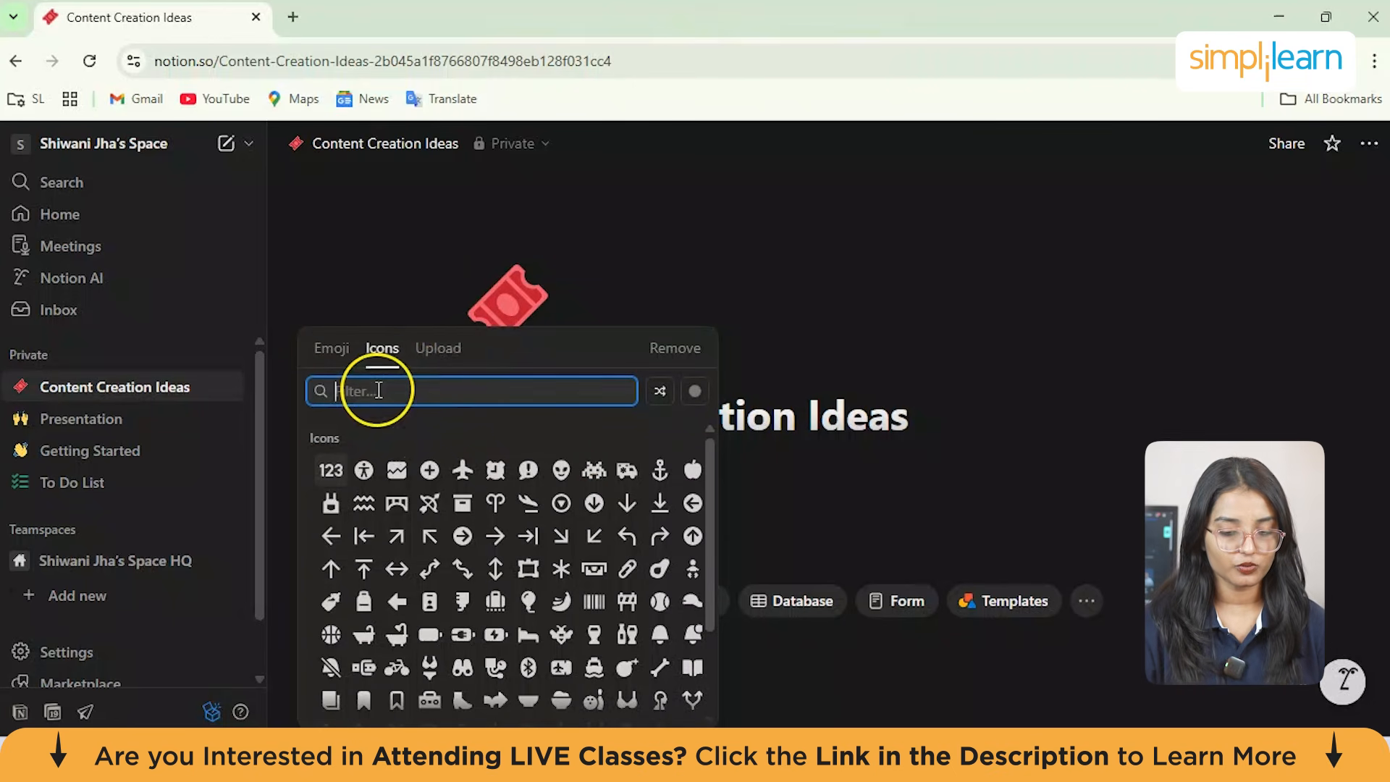
type("conte")
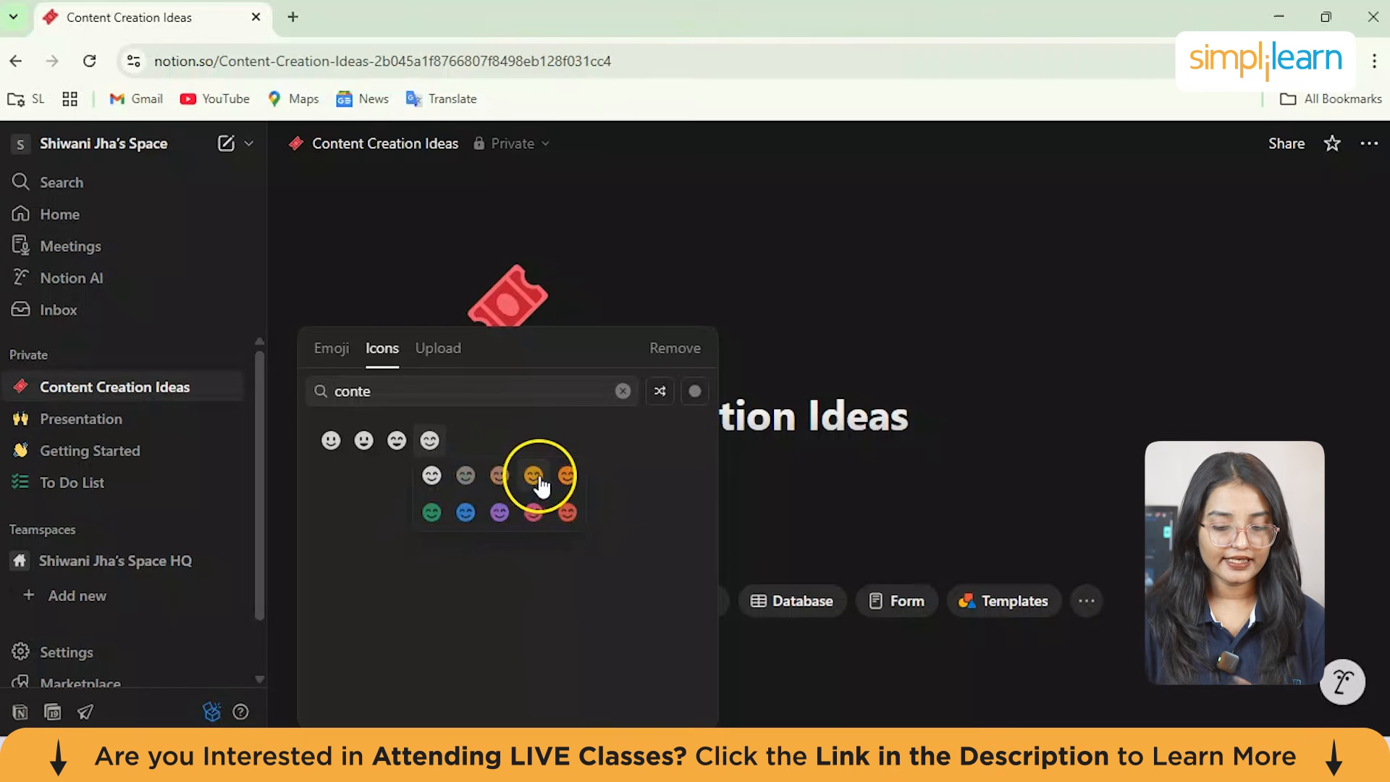
left_click(537, 478)
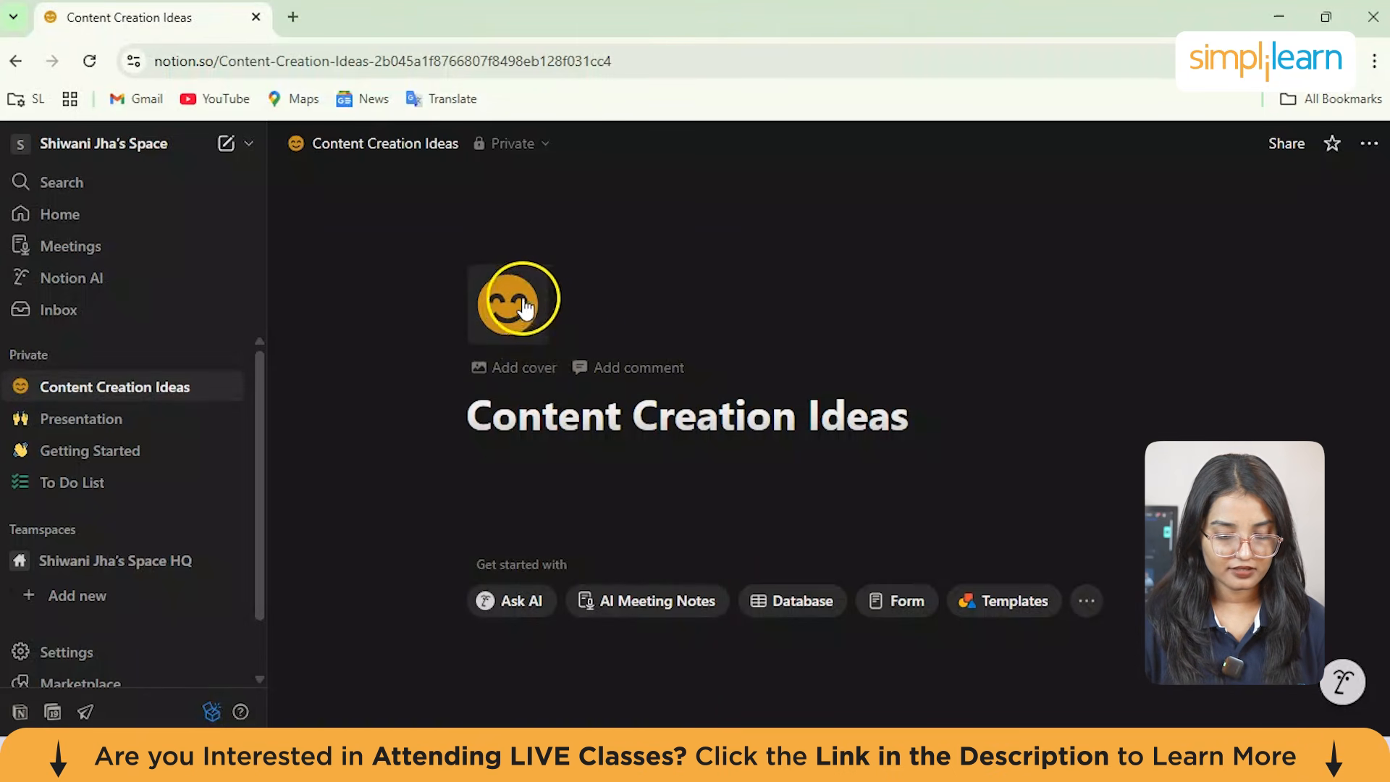
Step: Add a cover image to the Content Creation Ideas page and open the choices for changing it
left_click(532, 377)
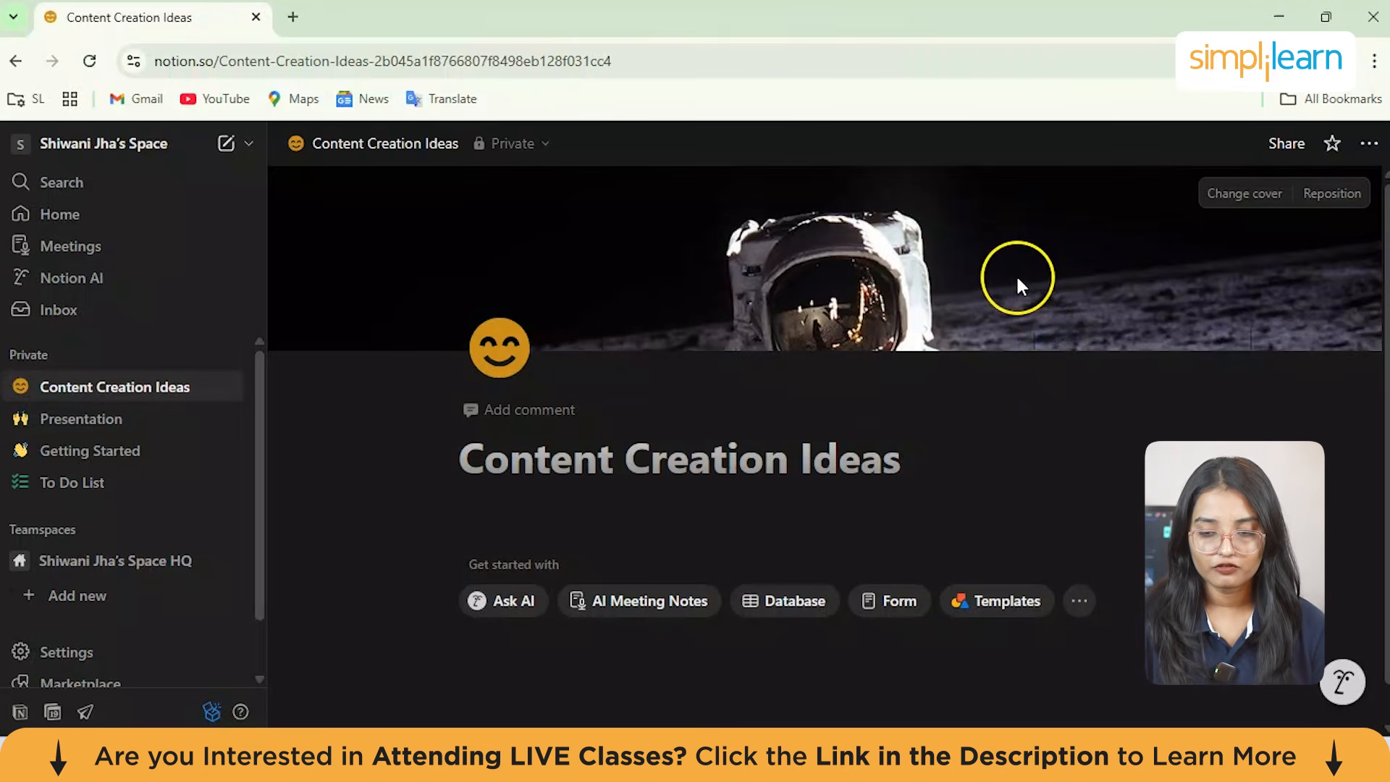
scroll(876, 284, "down", 1)
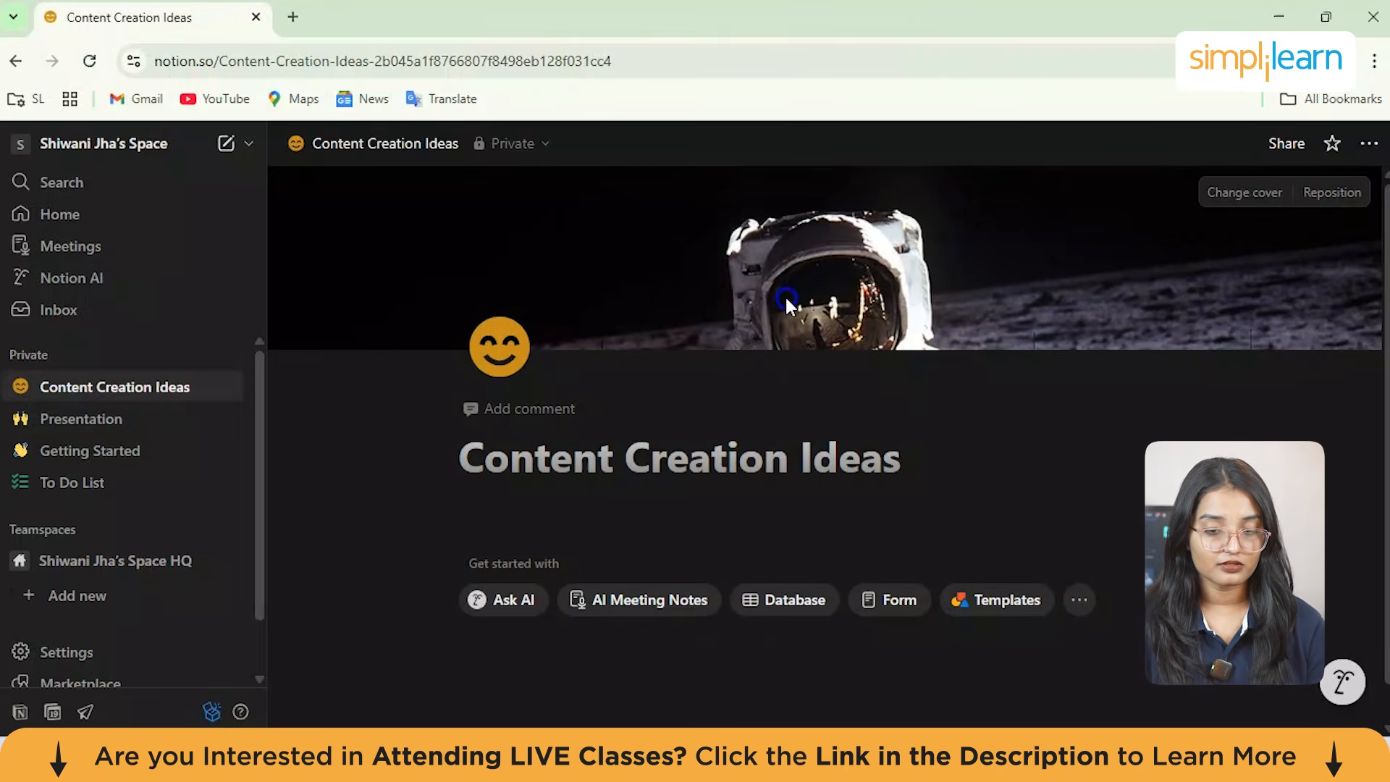
left_click(1265, 194)
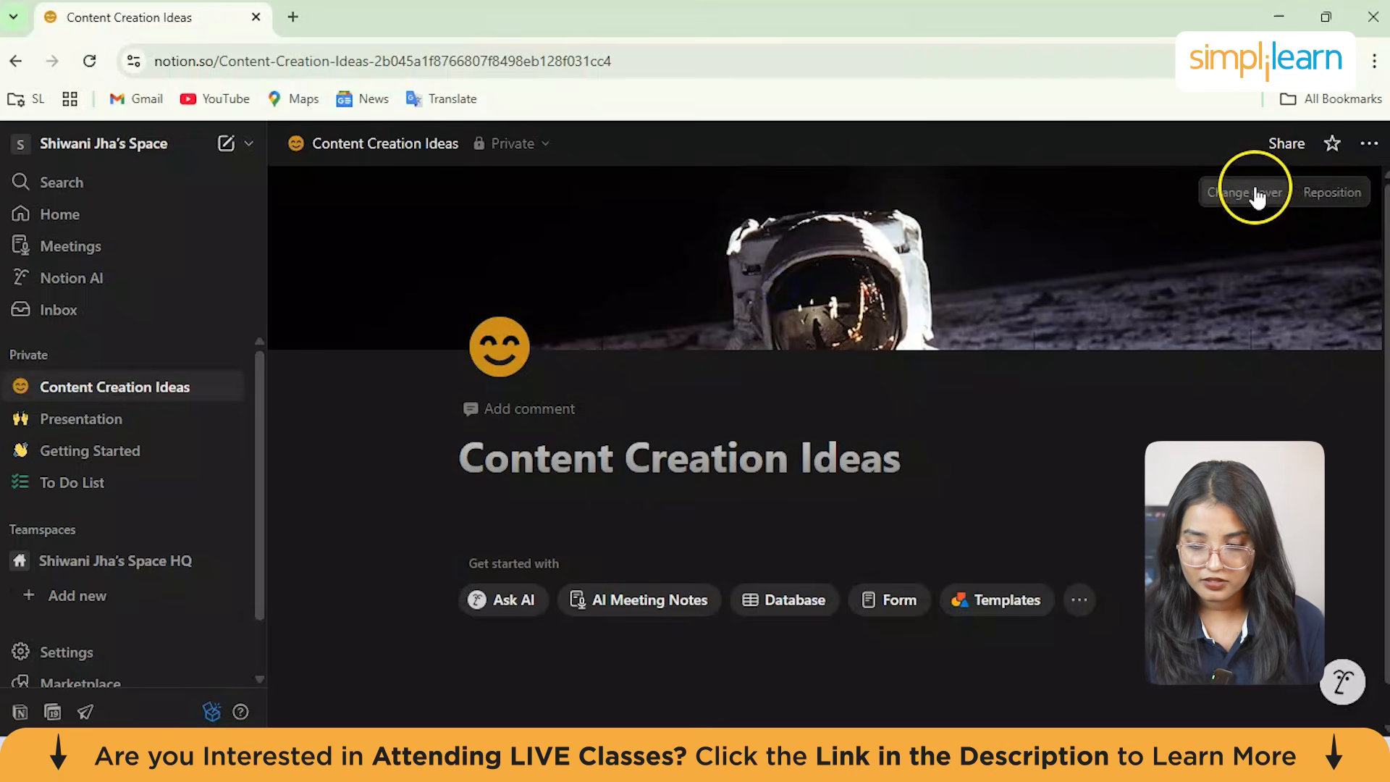
left_click(1258, 194)
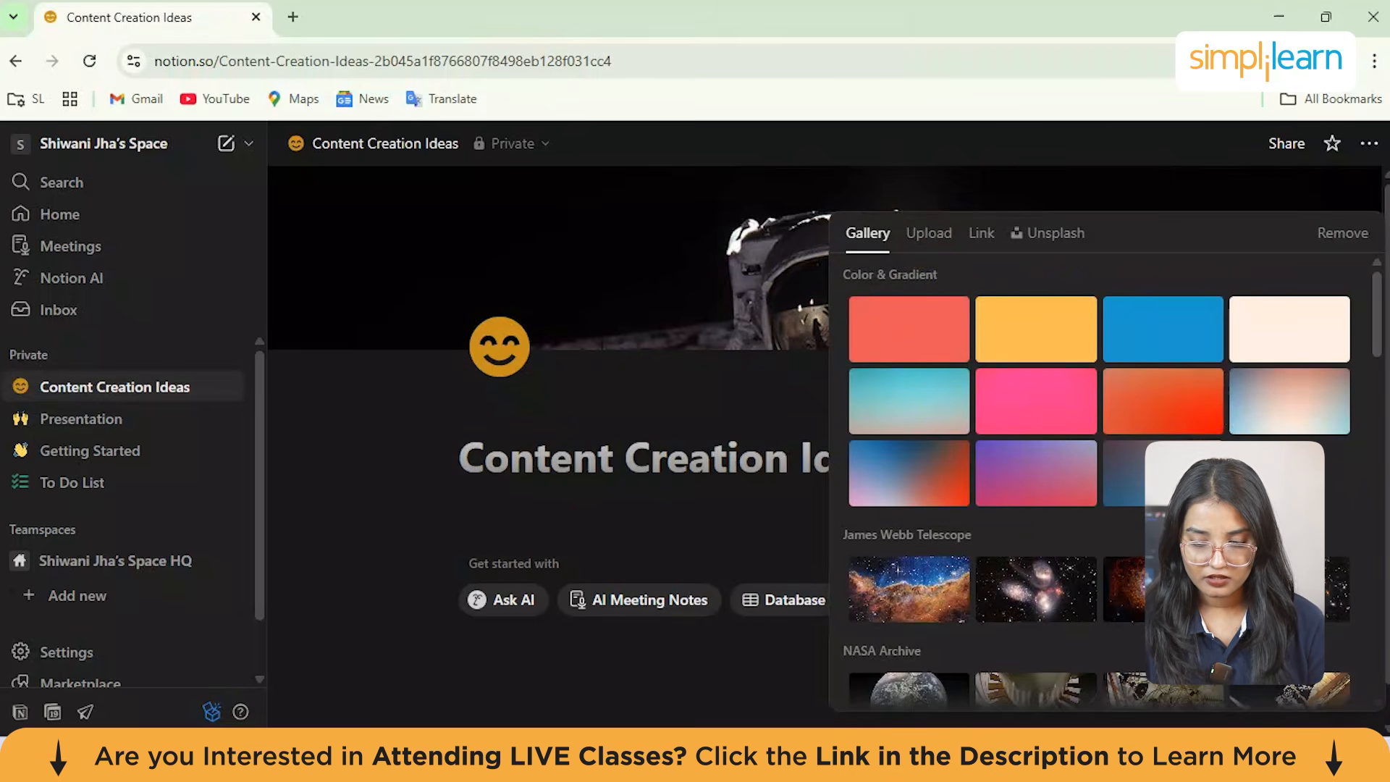
Step: Browse the cover gallery and set the picture of an astronaut floating above Earth as the page cover
scroll(1115, 526, "down", 2)
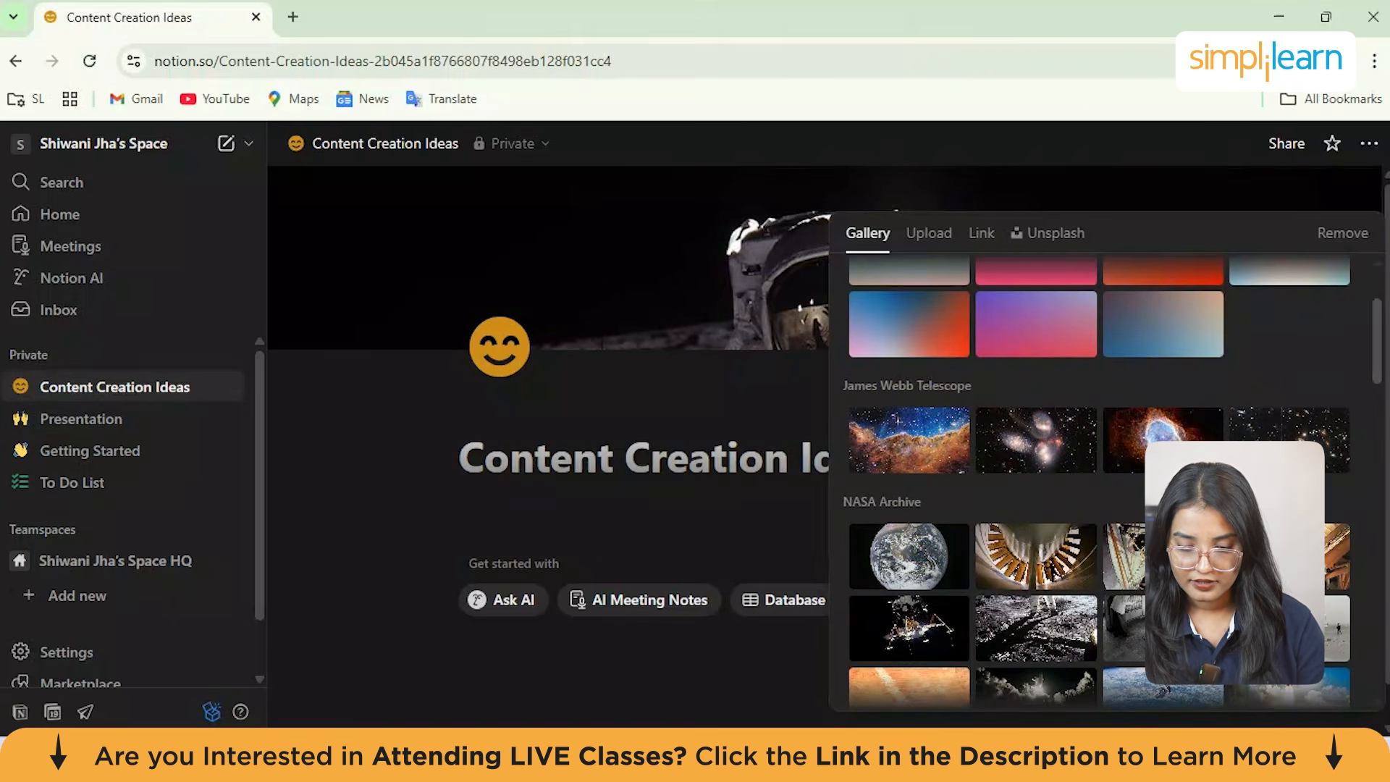
scroll(941, 523, "down", 3)
scroll(977, 377, "up", 3)
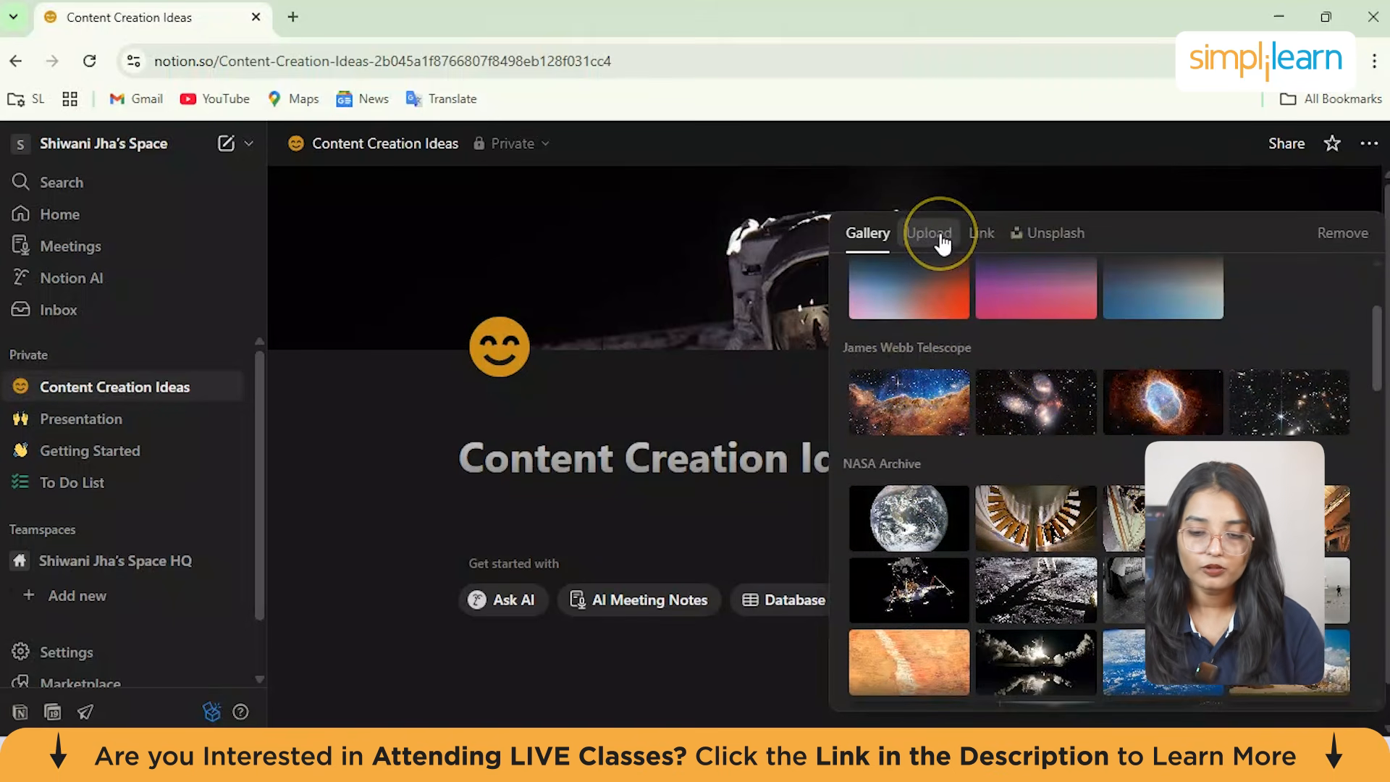
scroll(962, 466, "down", 5)
scroll(963, 467, "down", 2)
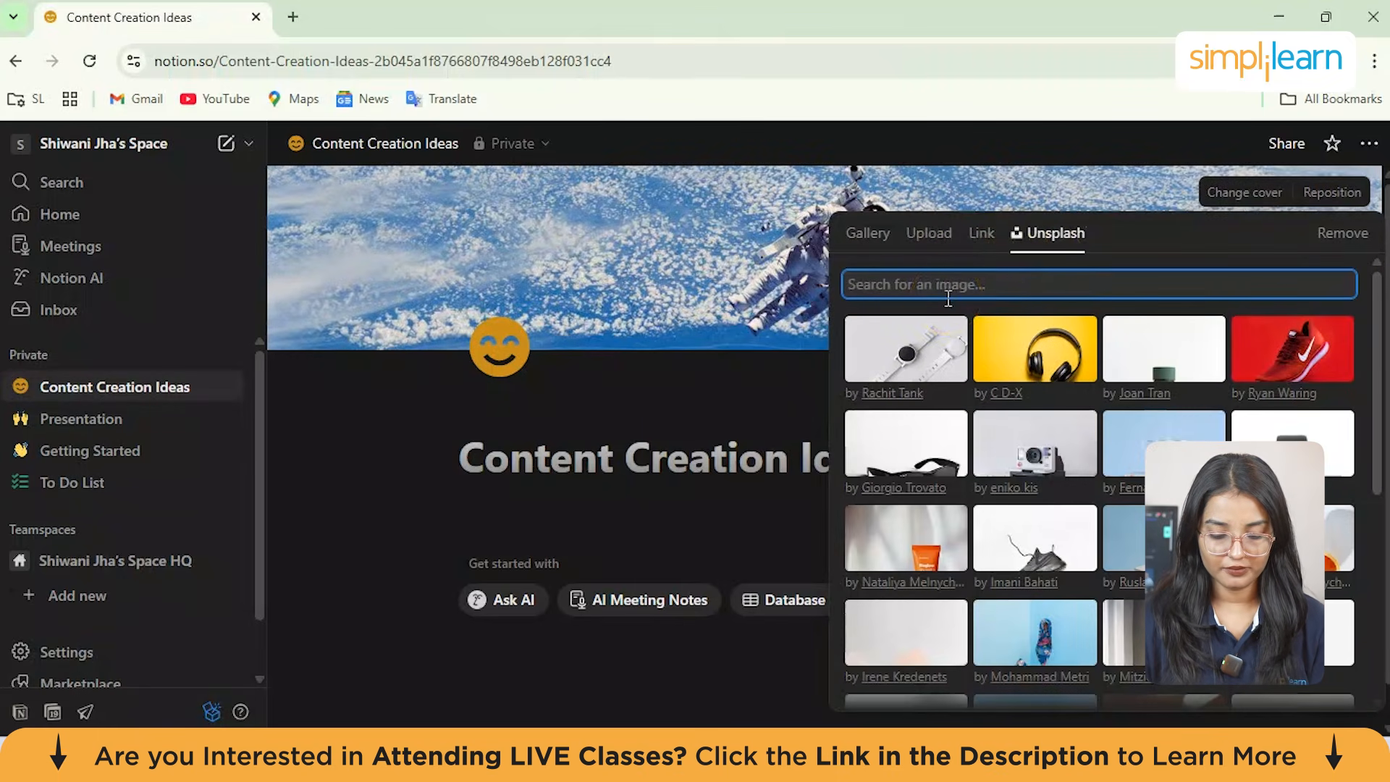
Step: Search Unsplash for "content" and set the dark image with 3D social media and design app logos as the page cover
type("conten")
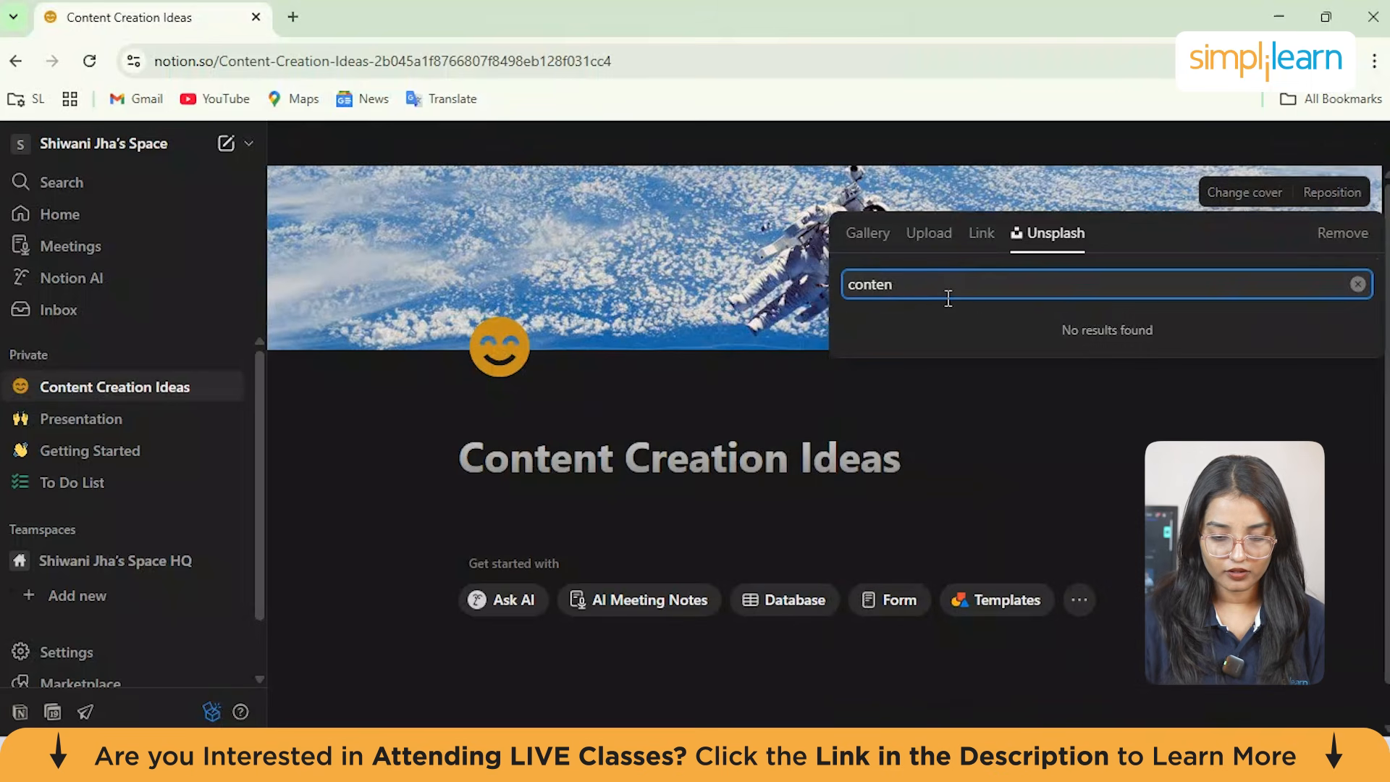
type("t")
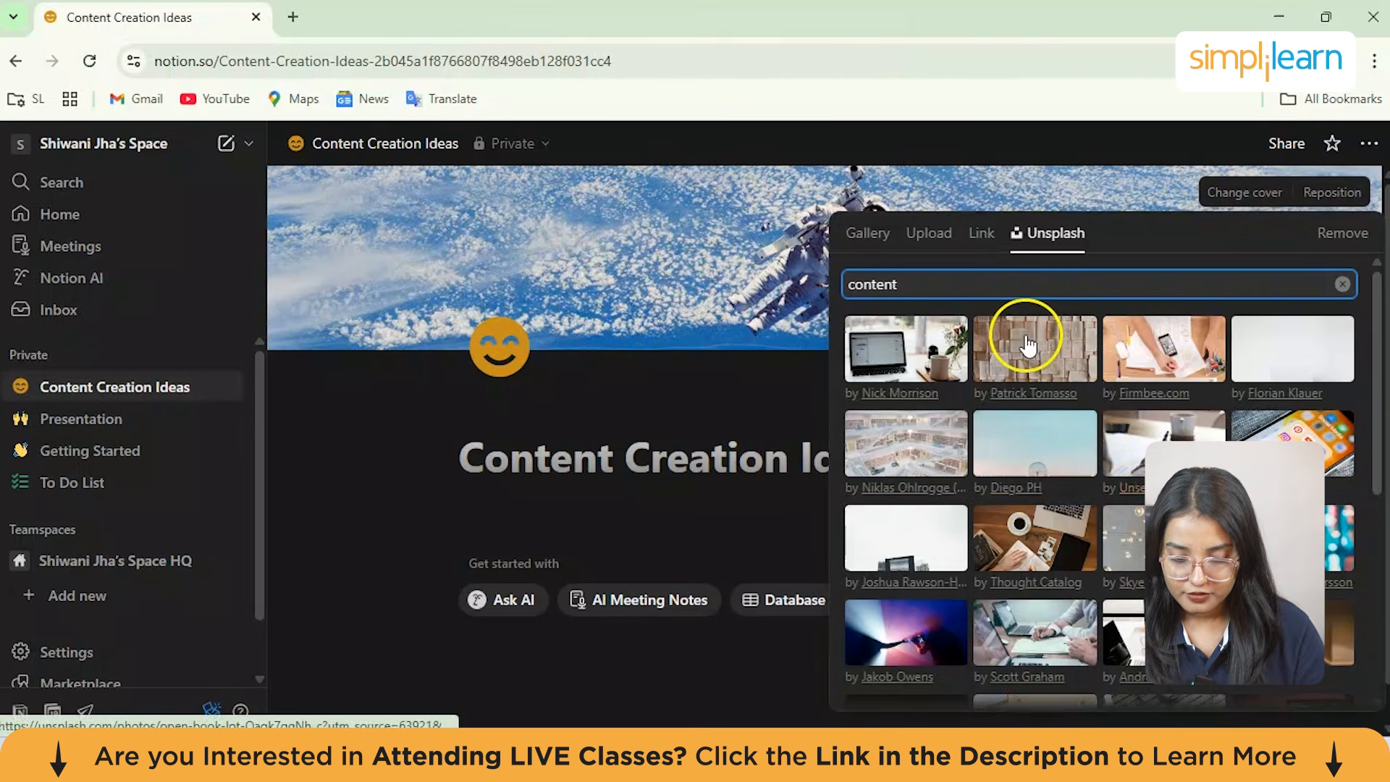
scroll(1093, 543, "down", 5)
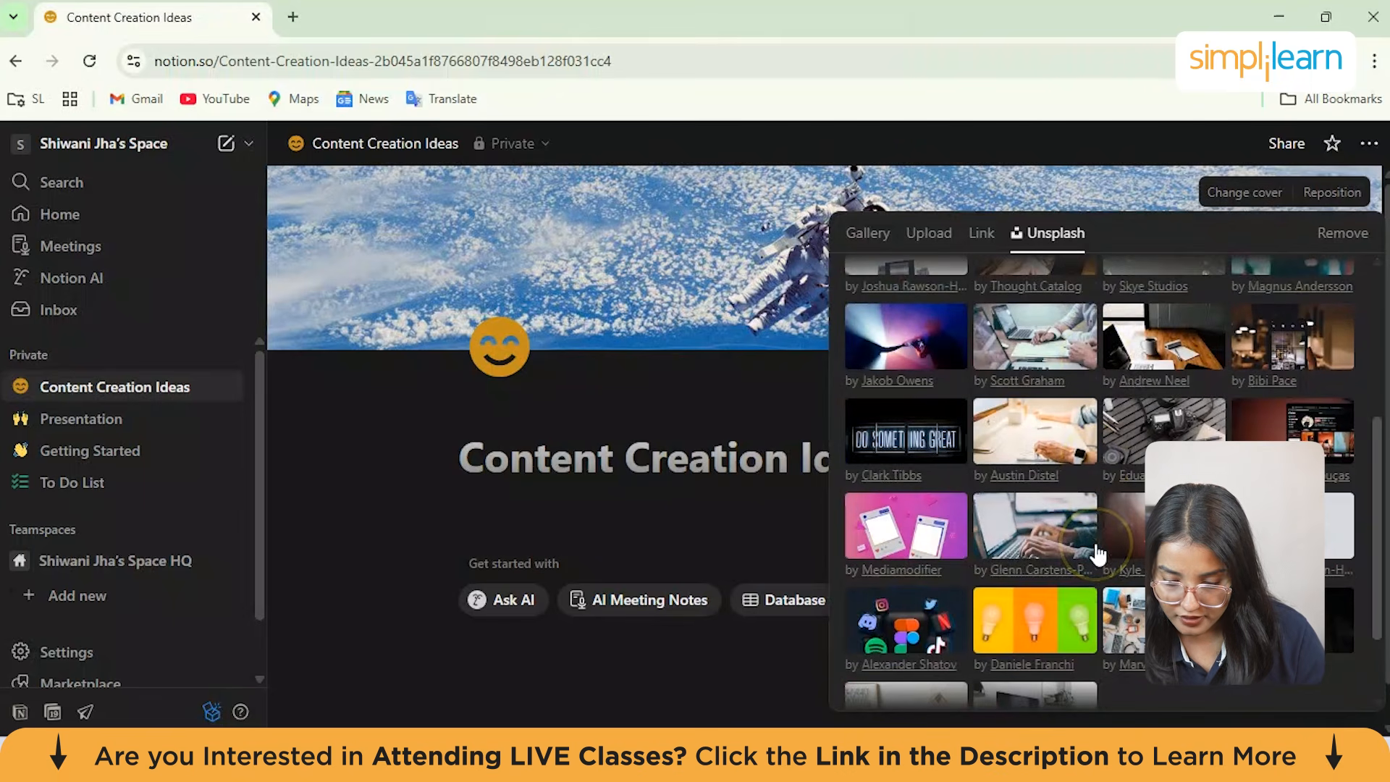
scroll(1099, 553, "down", 1)
left_click(917, 494)
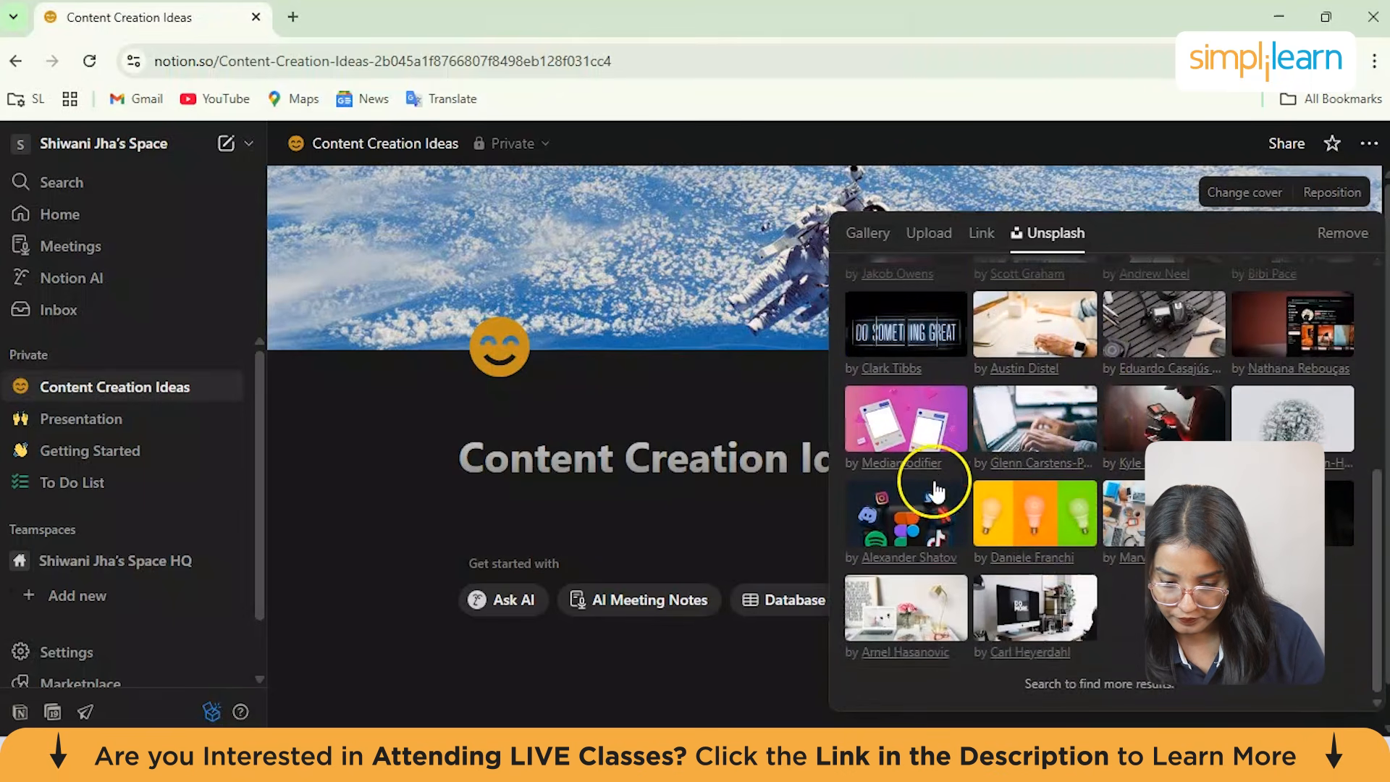
left_click(915, 541)
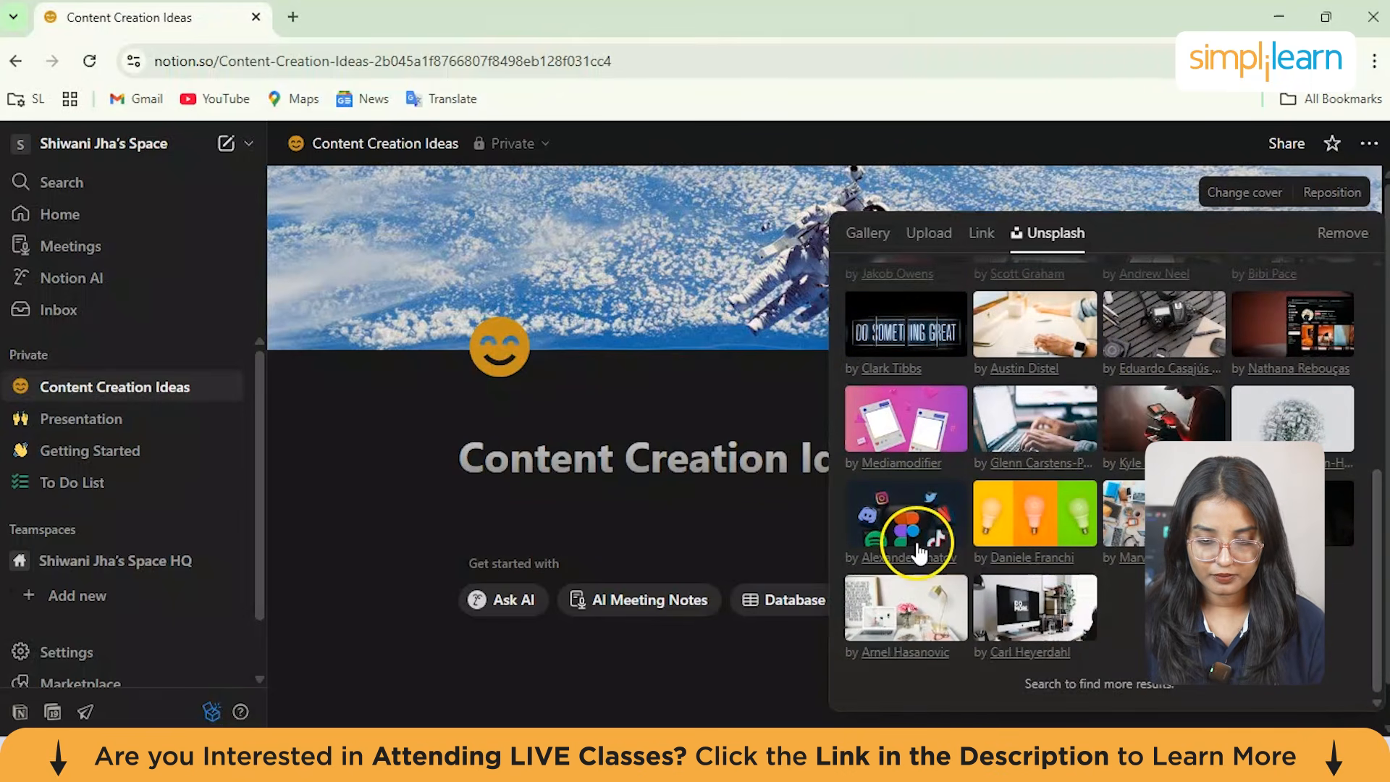
left_click(937, 507)
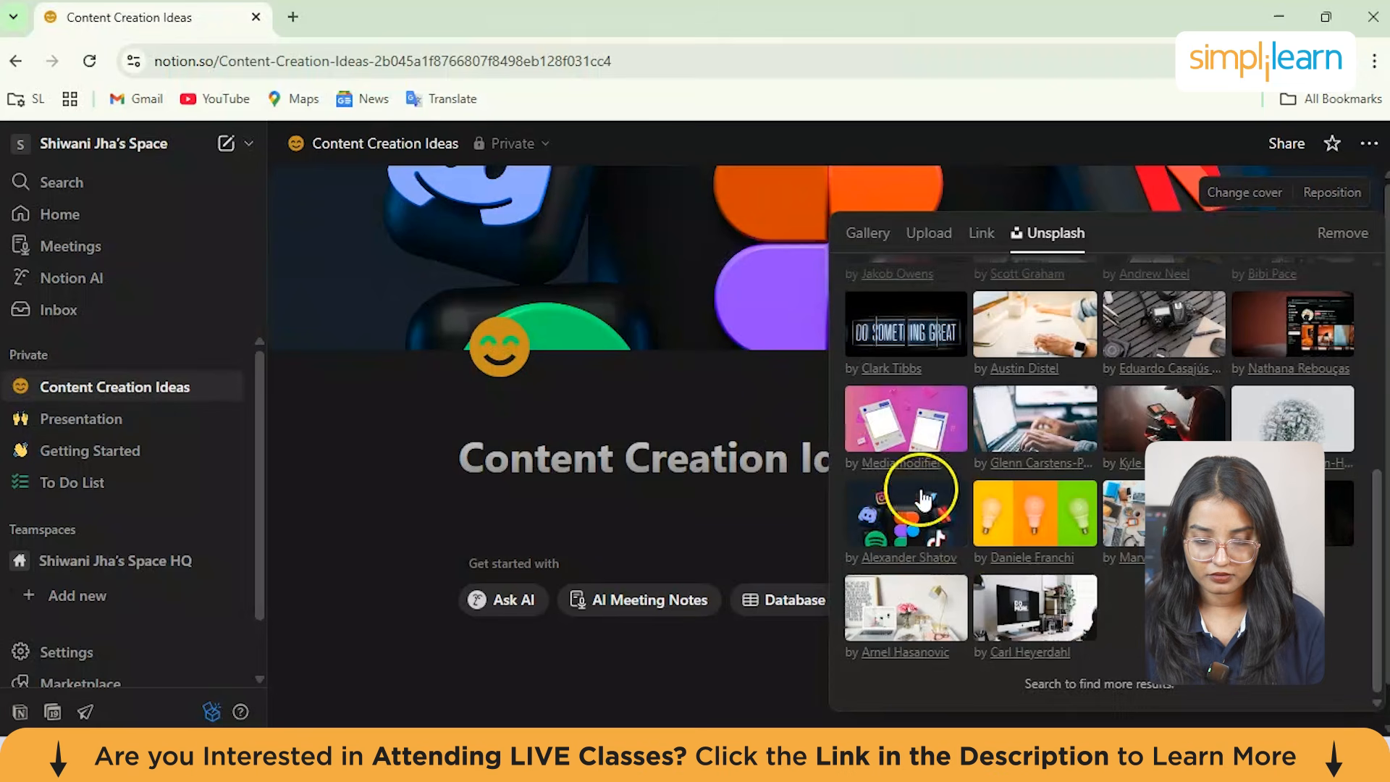
left_click(702, 417)
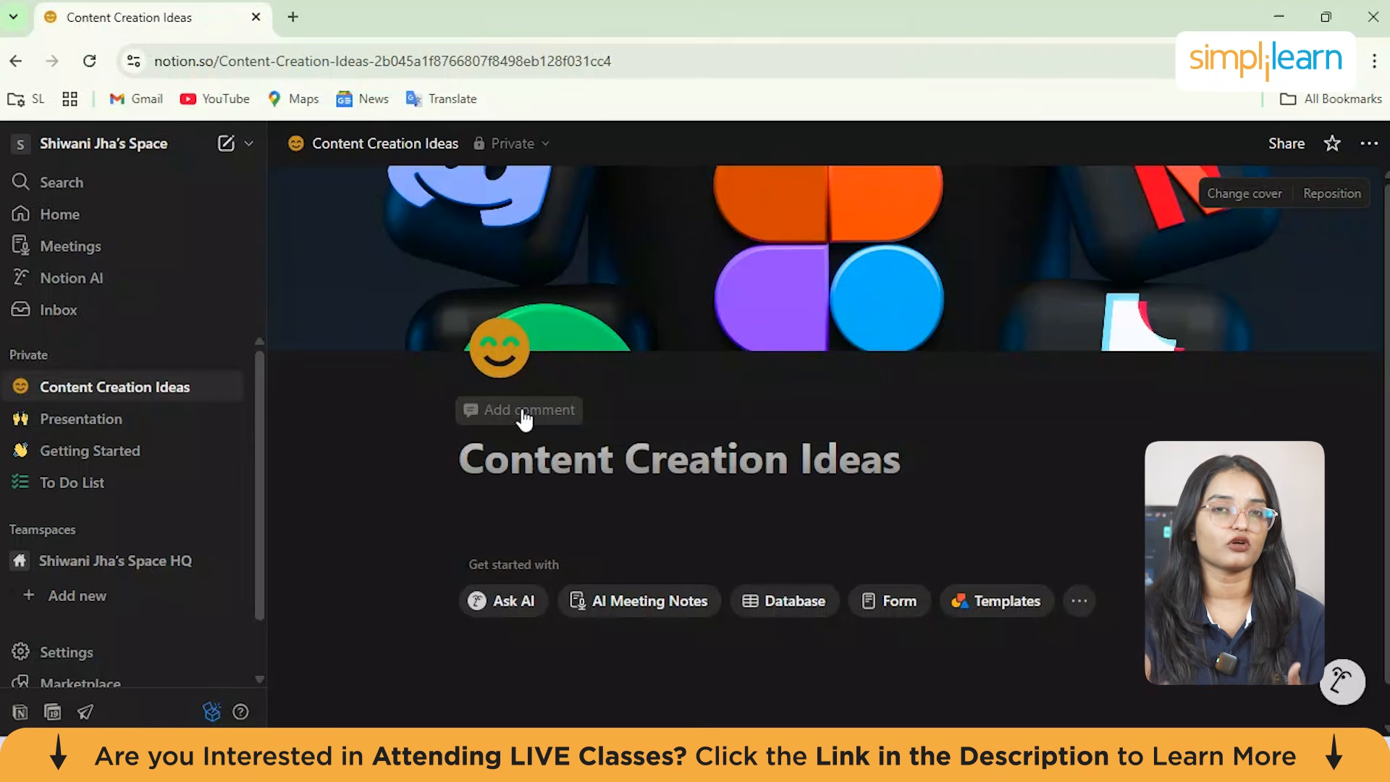
Step: Post a page comment reading "This page will give you basic ideas about content creation for youtube,instagram", ending with a mention of Today
left_click(535, 508)
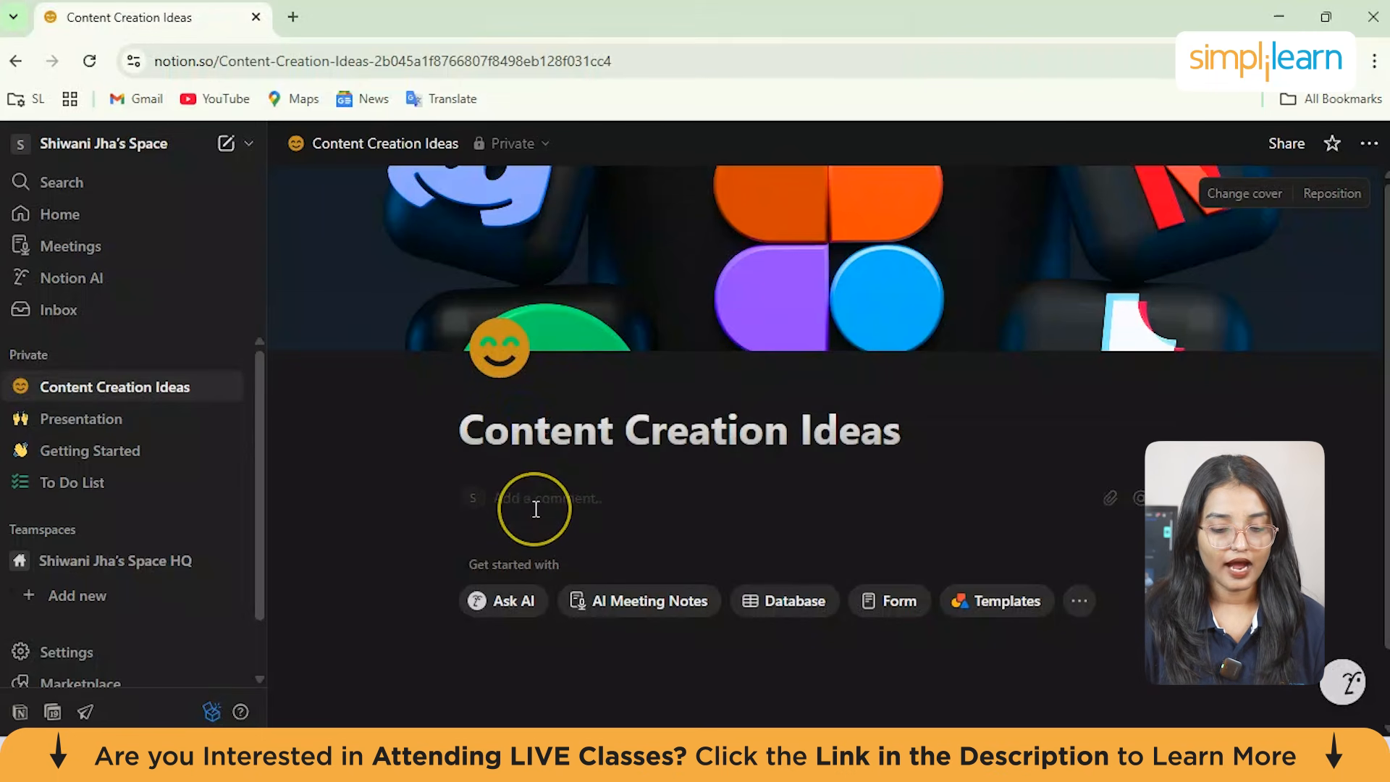
type("Th")
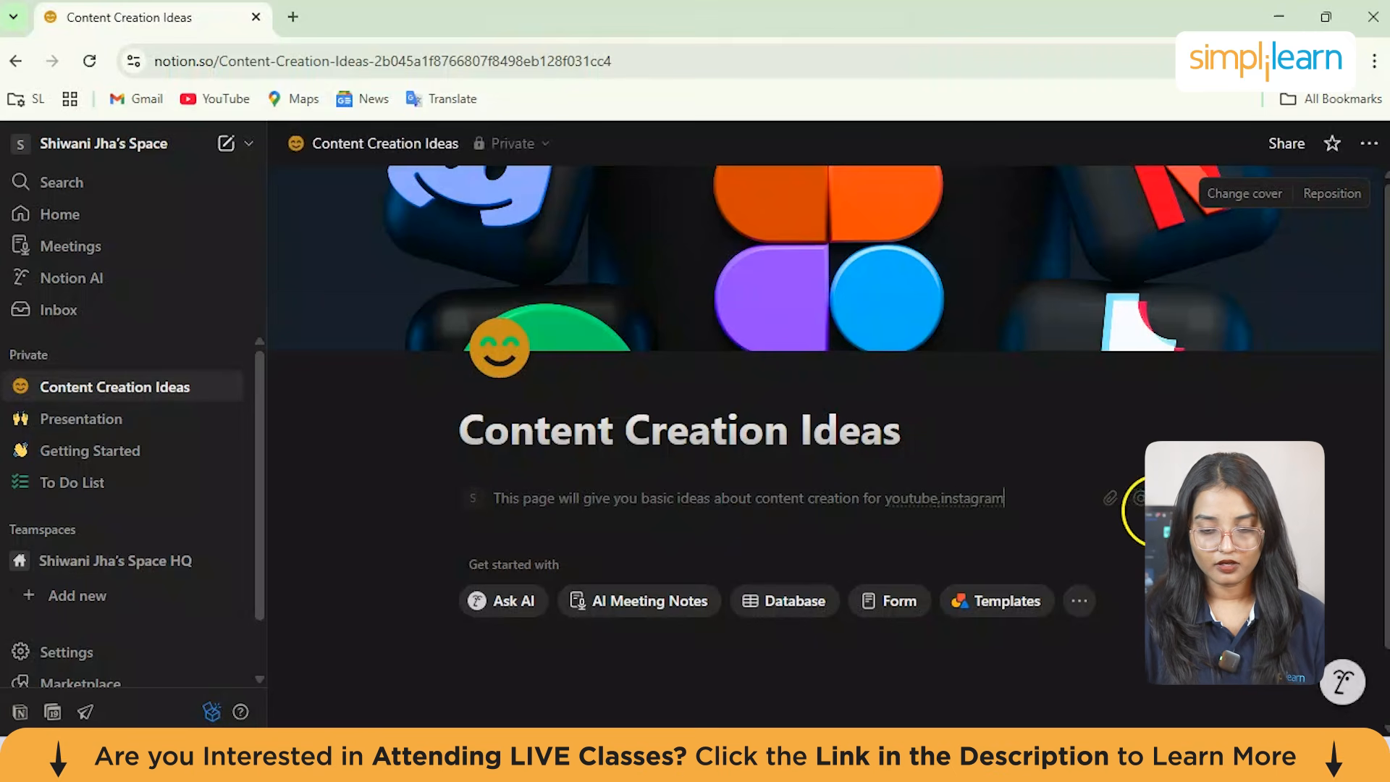
left_click(1140, 512)
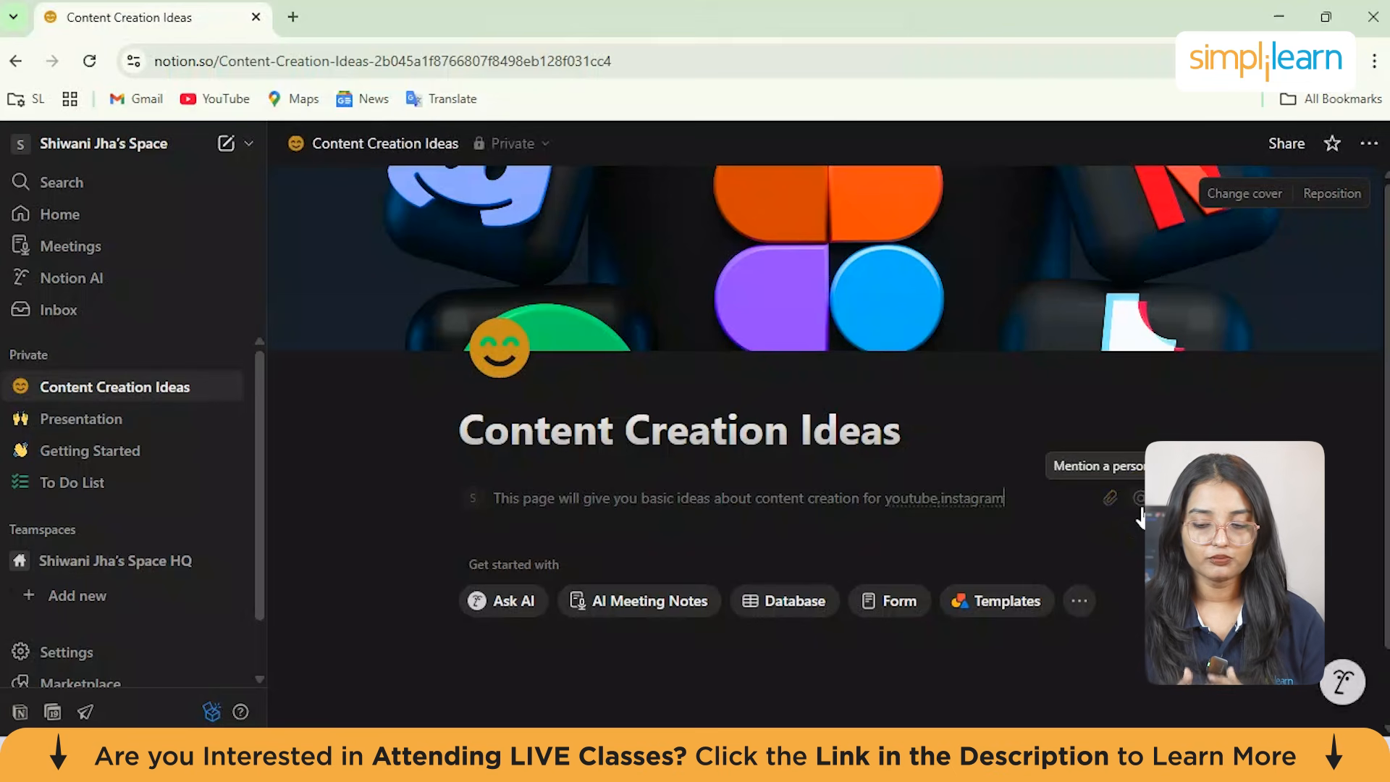
left_click(1112, 499)
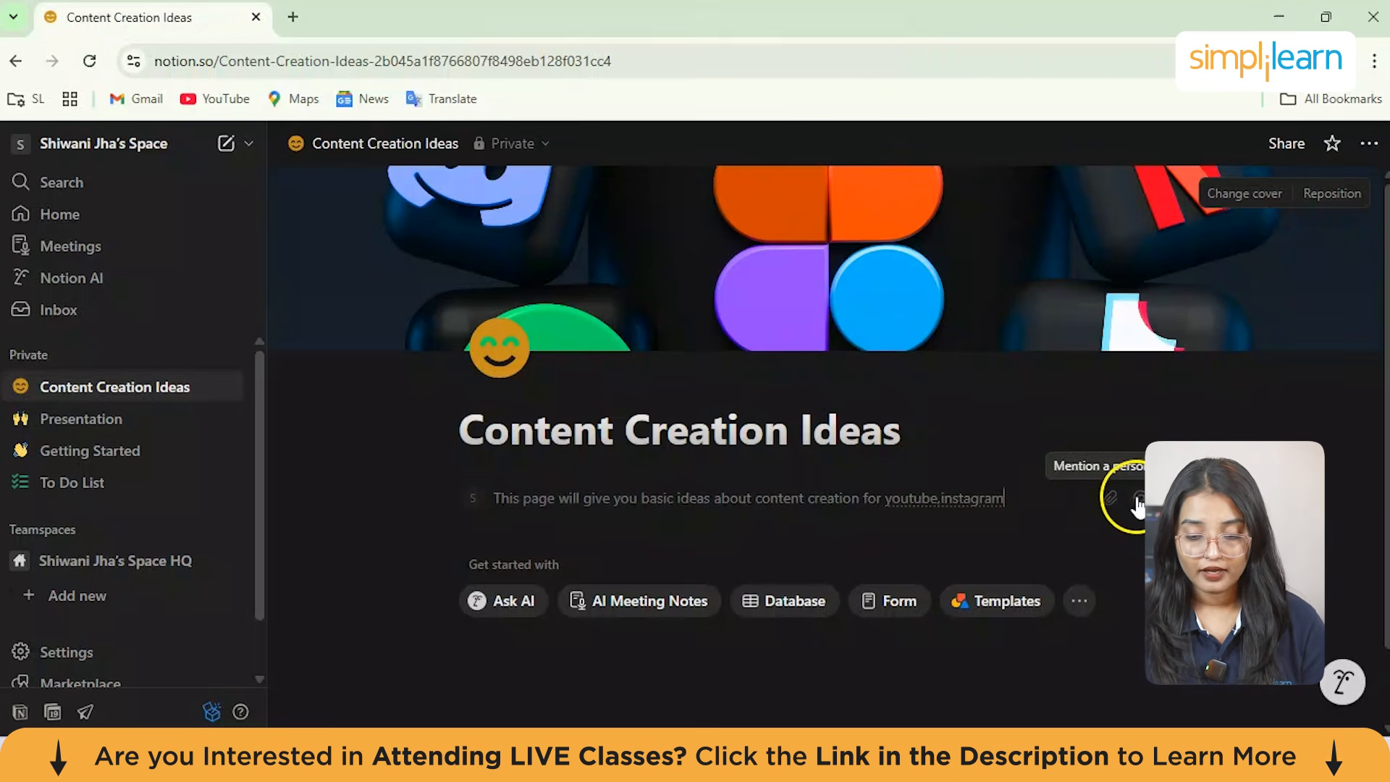
left_click(1140, 496)
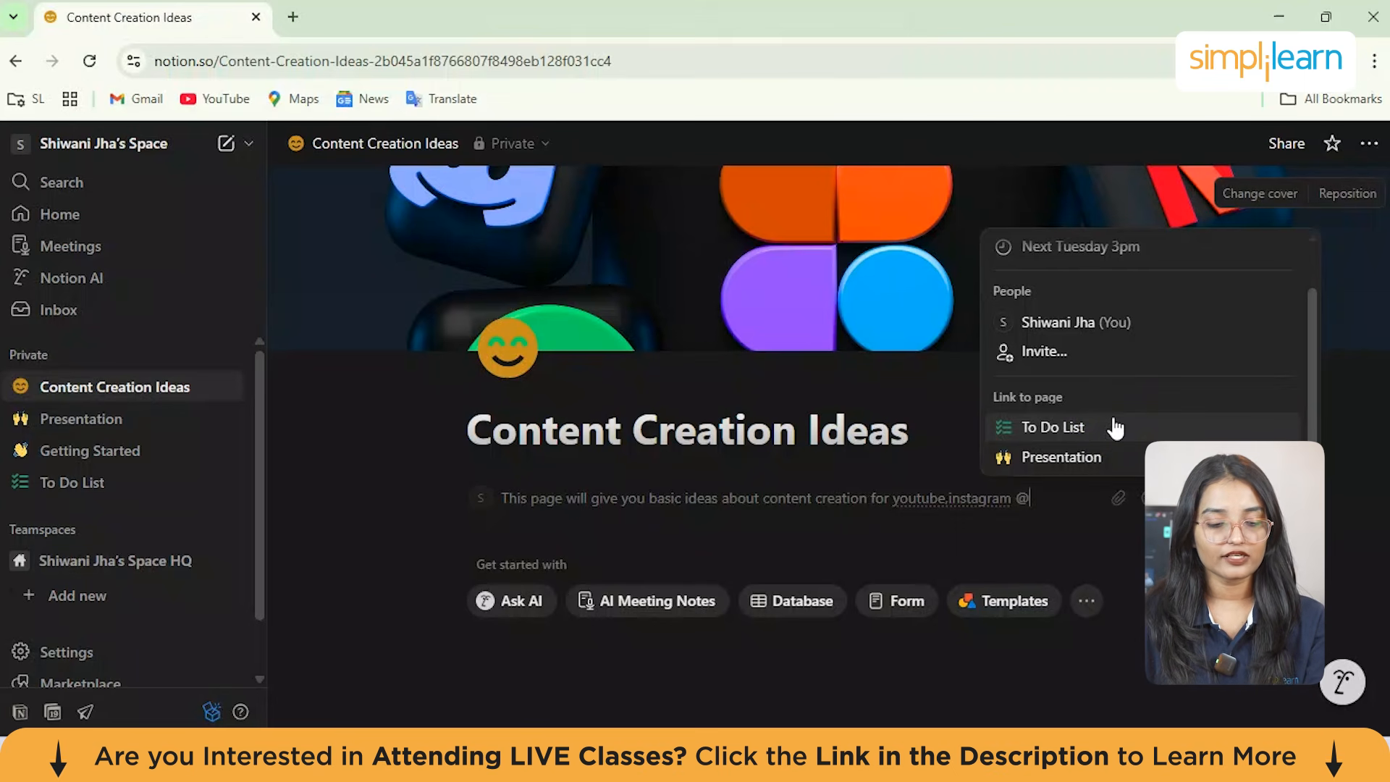
left_click(1104, 433)
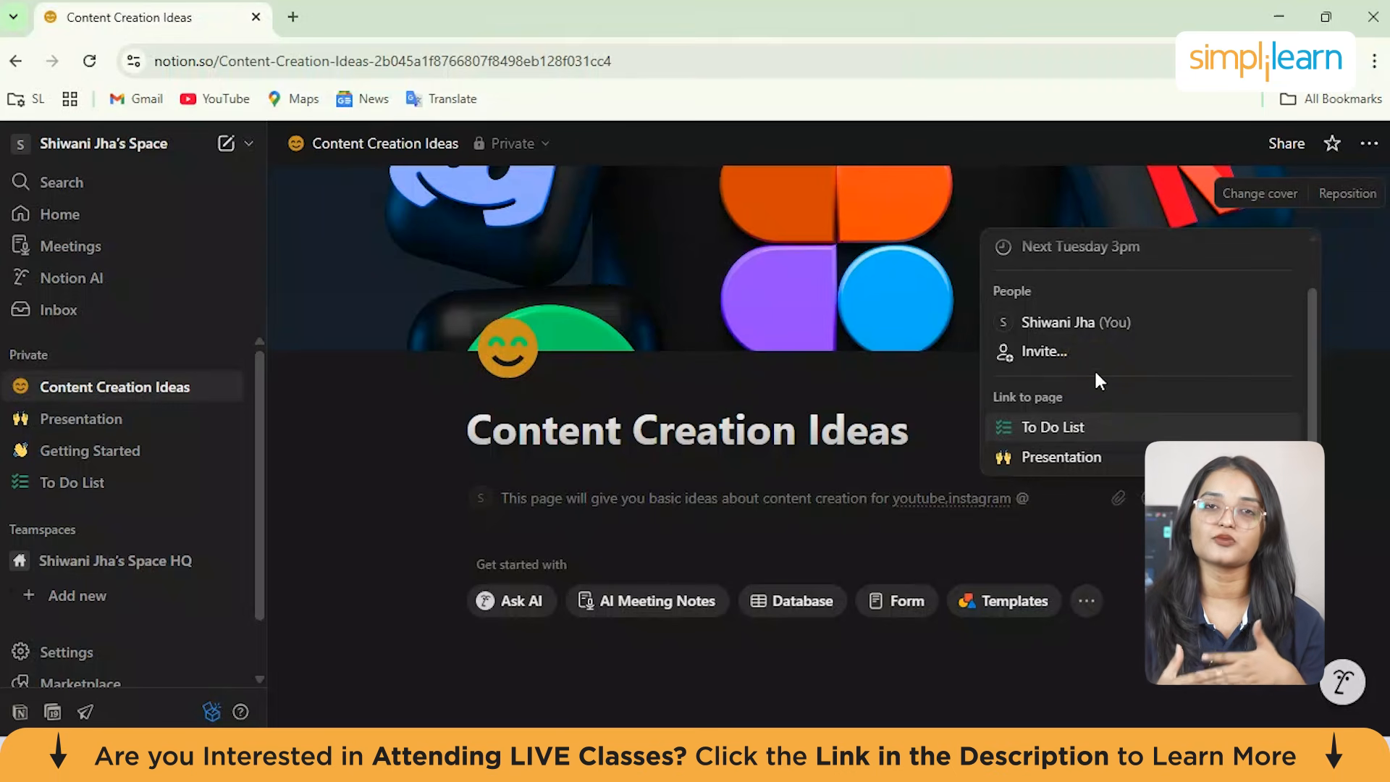
scroll(1095, 373, "up", 2)
left_click(1147, 382)
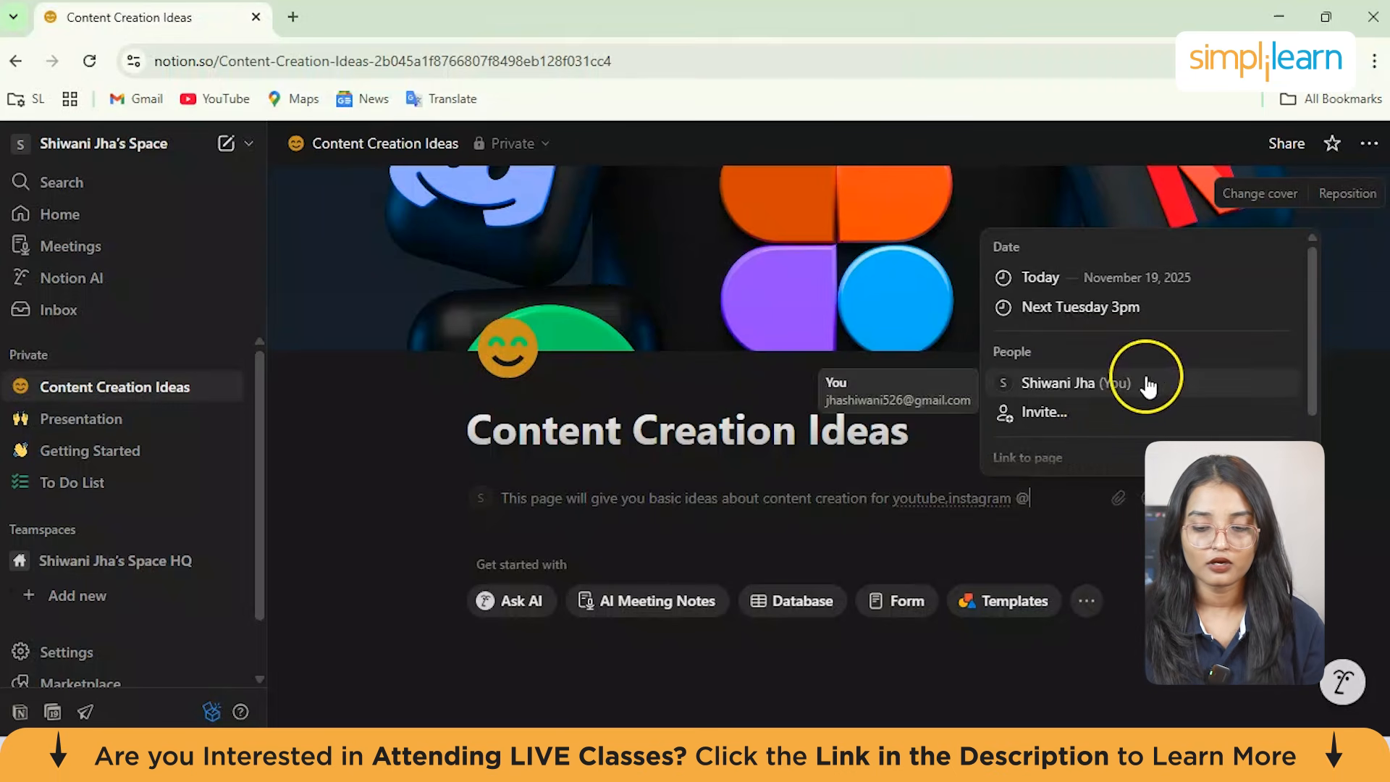
left_click(1108, 275)
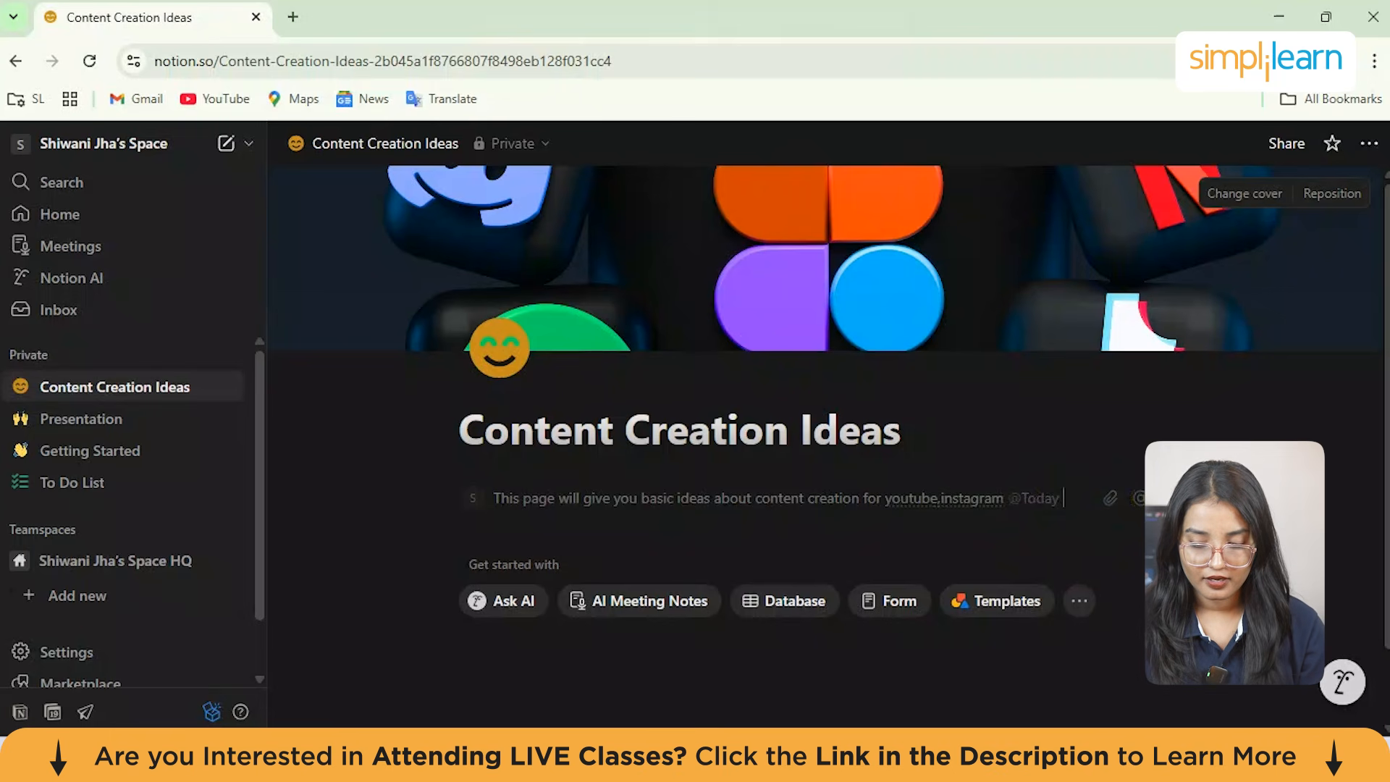
key("Return")
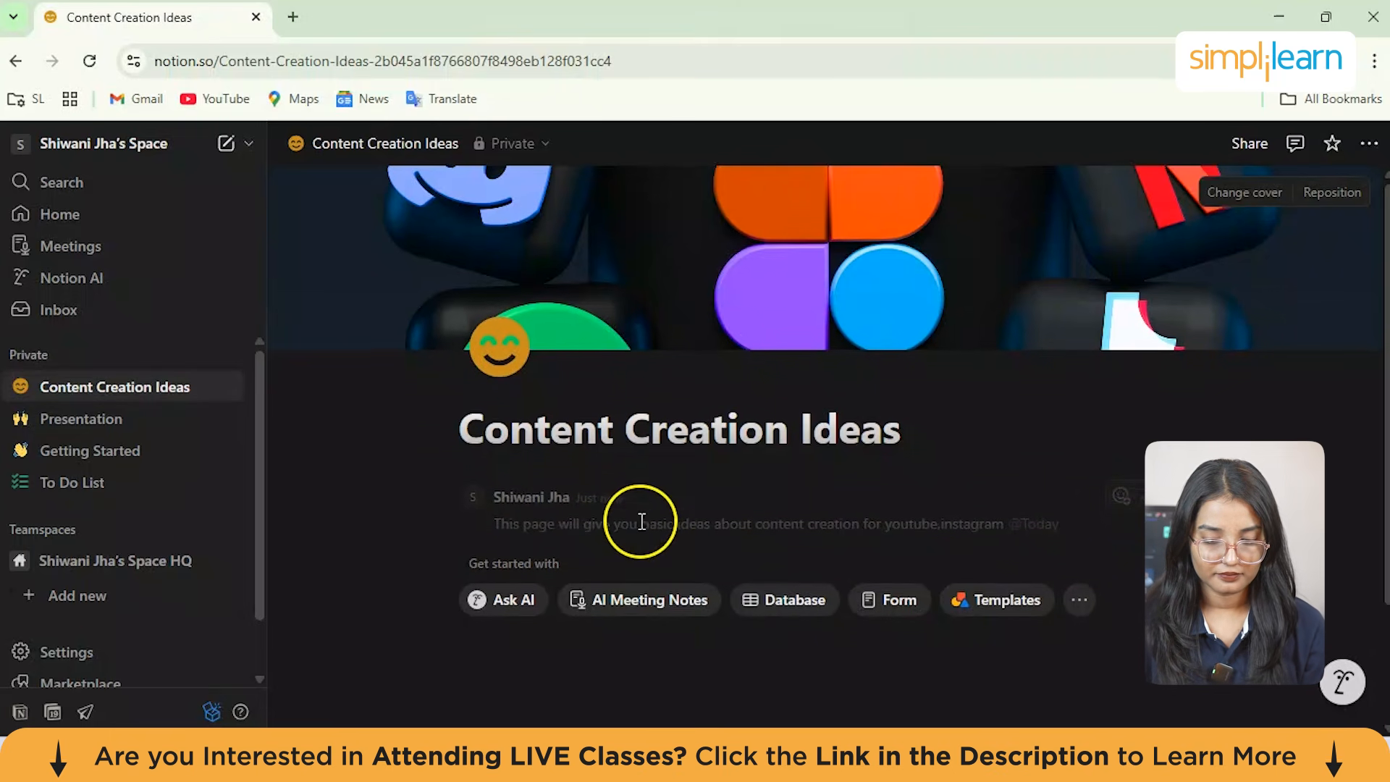
Step: Examine the posted comment's emoji reactions, skin tone choice, resolve option and further actions without applying any
scroll(947, 457, "down", 2)
mouse_move(891, 397)
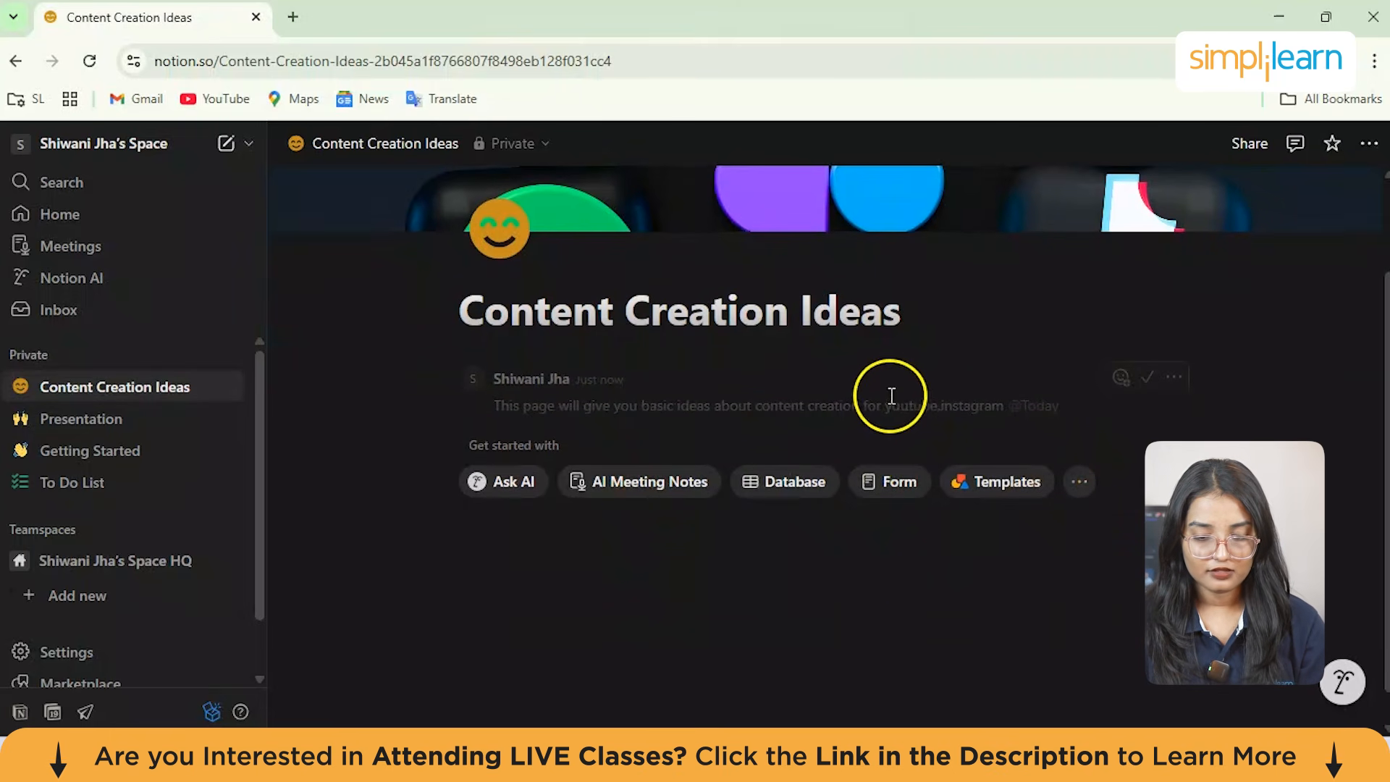
left_click(1127, 391)
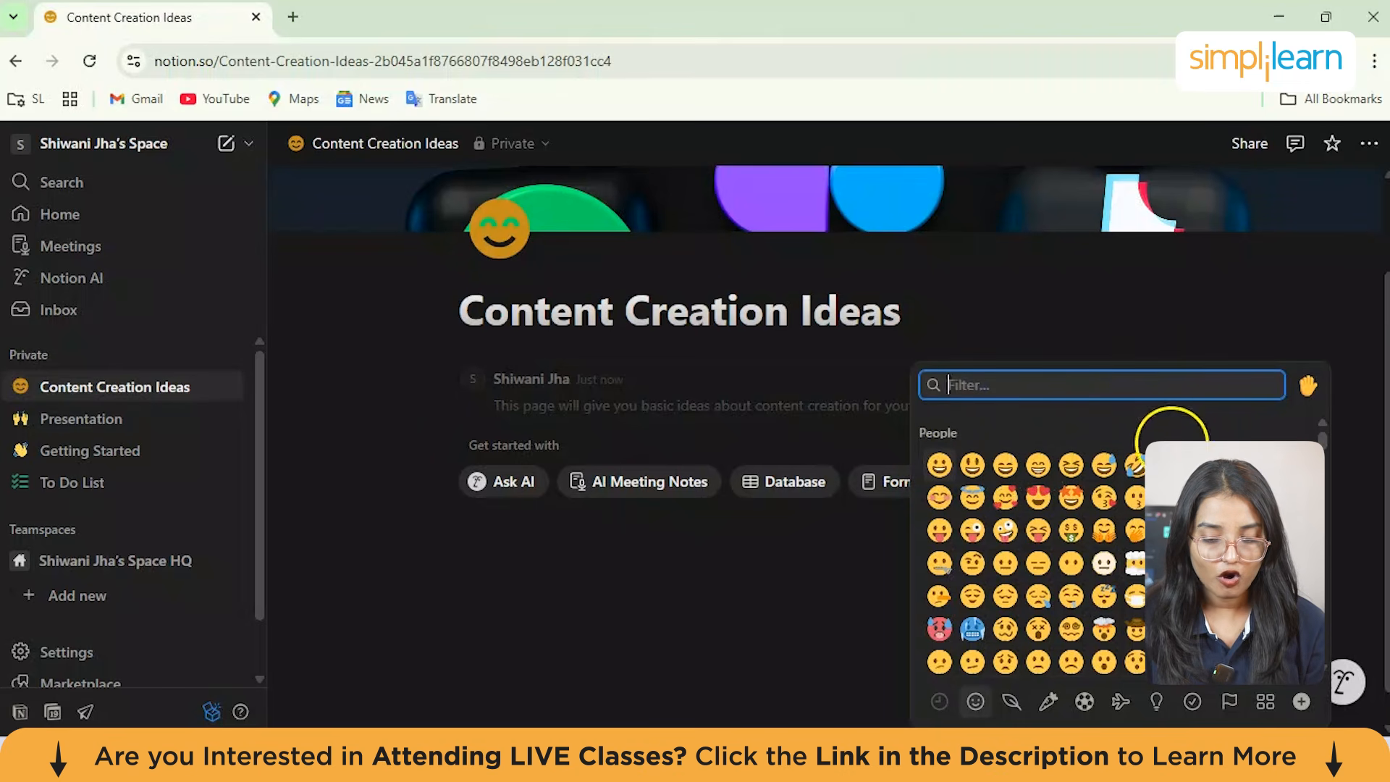
left_click(1303, 388)
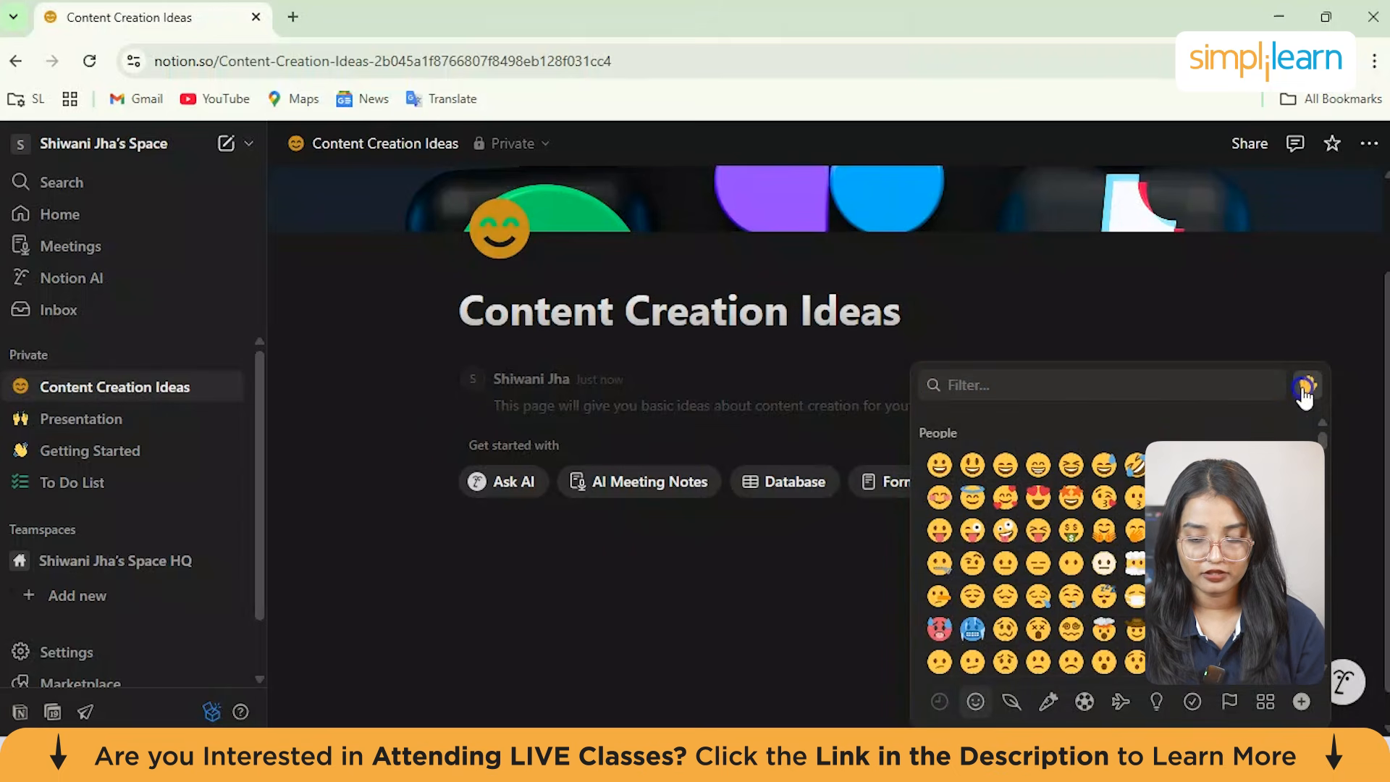
left_click(1200, 420)
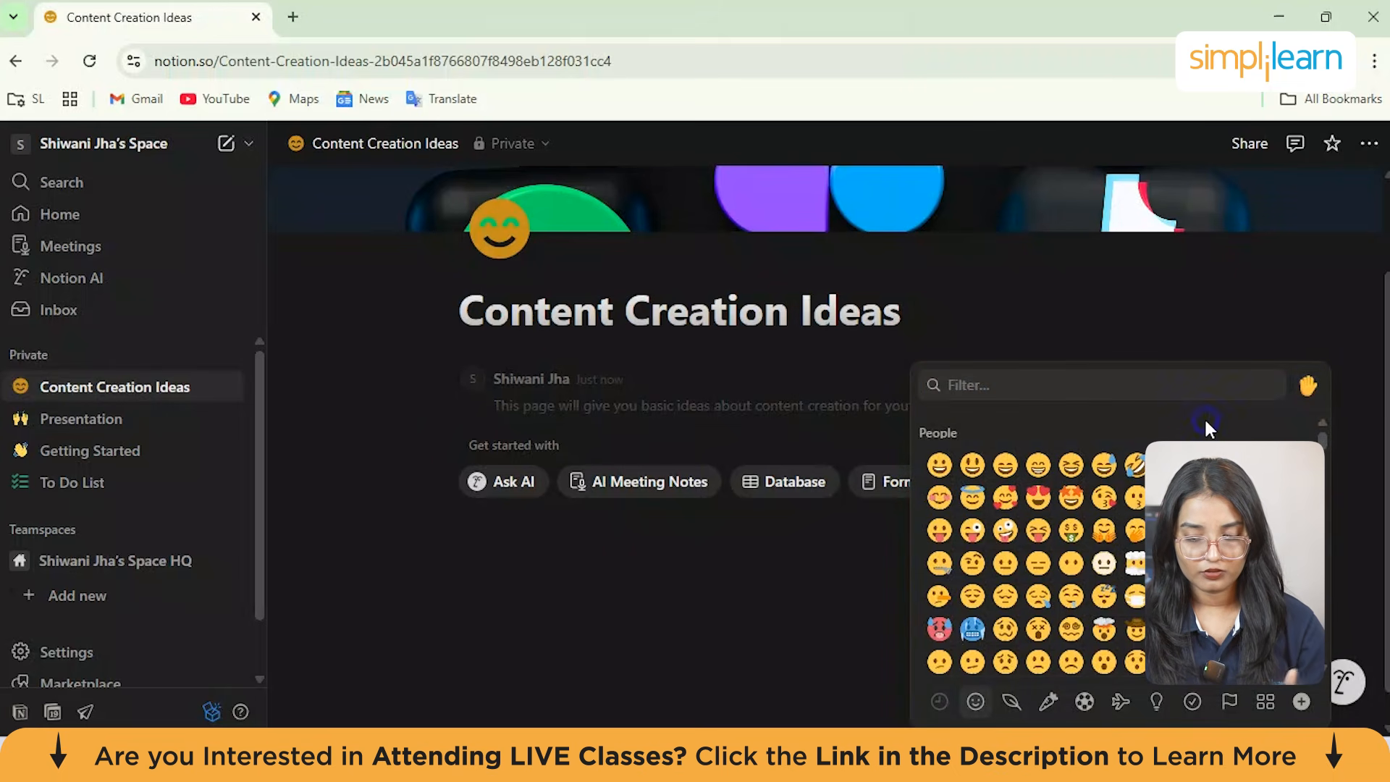
left_click(732, 524)
scroll(831, 412, "up", 1)
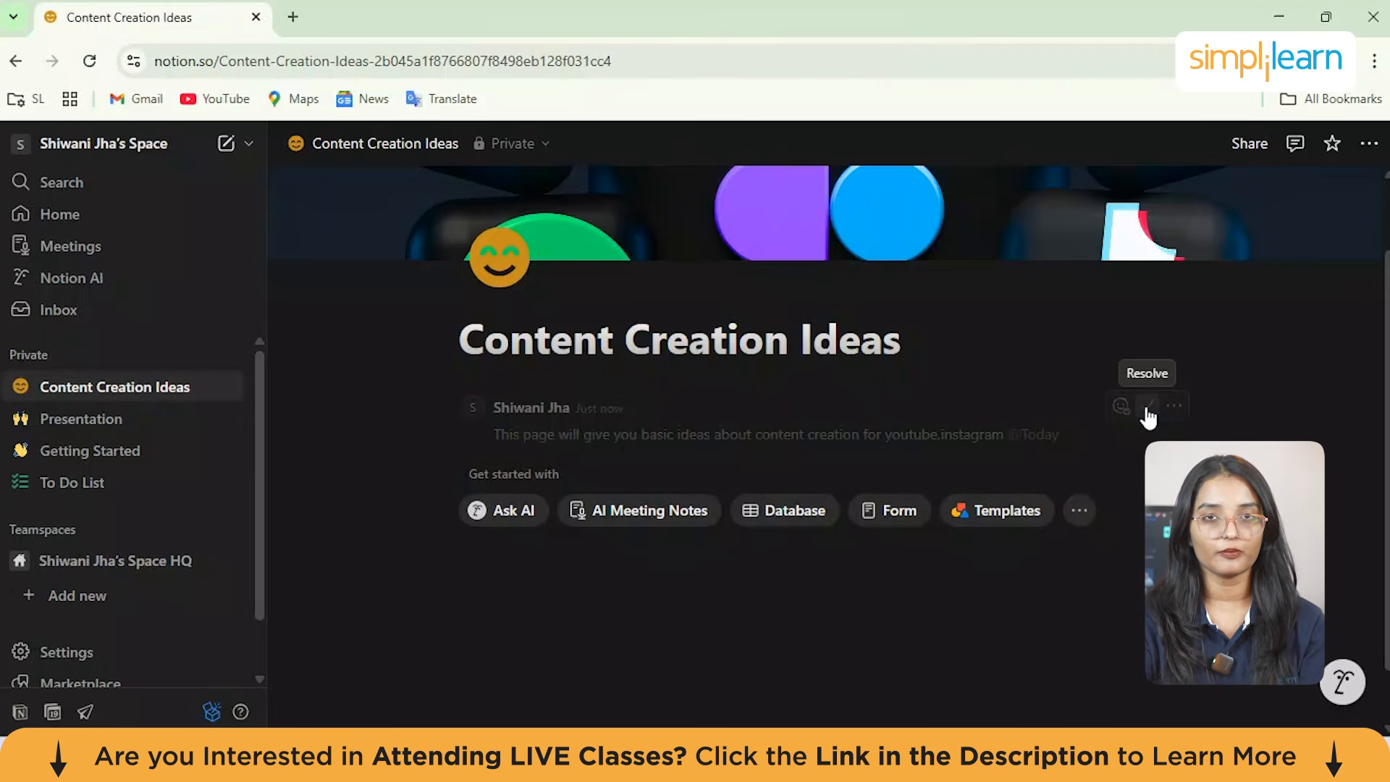
left_click(1174, 406)
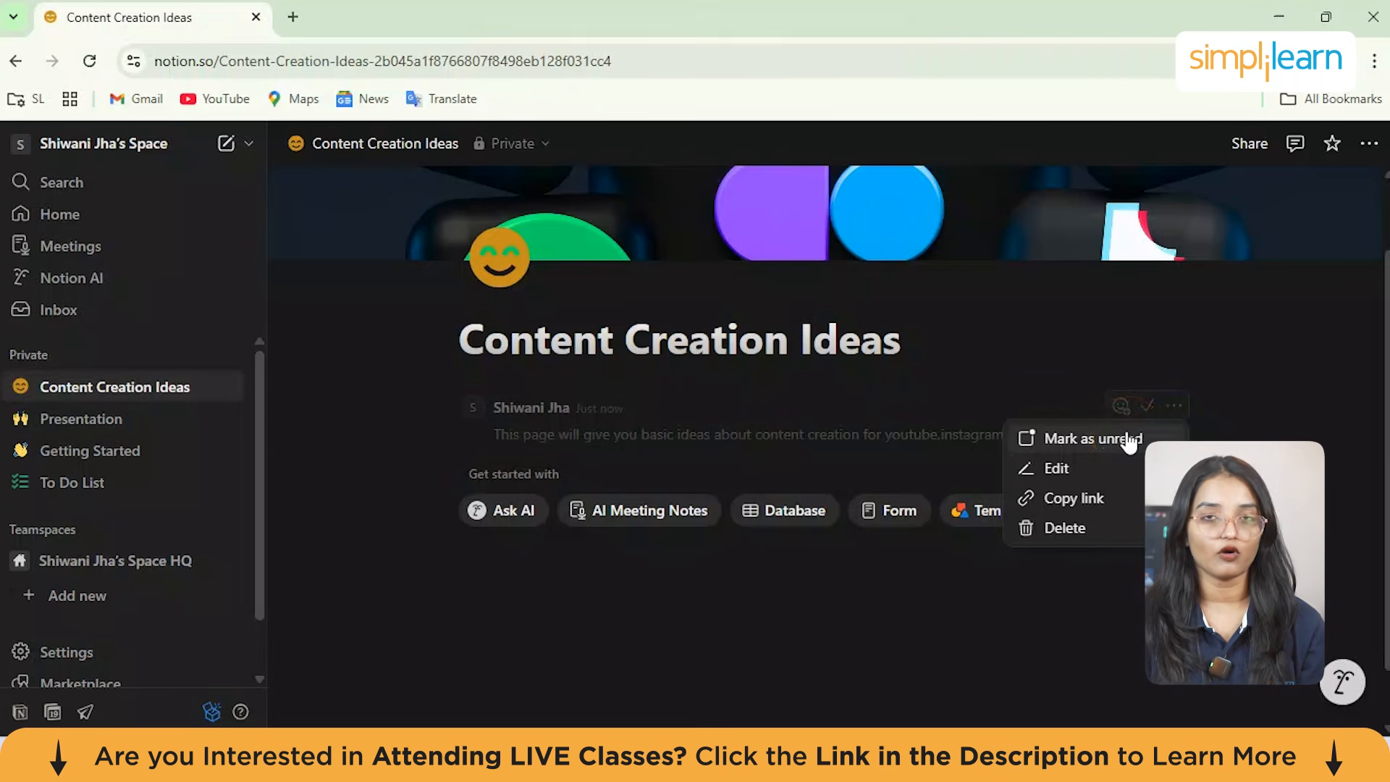
left_click(1169, 587)
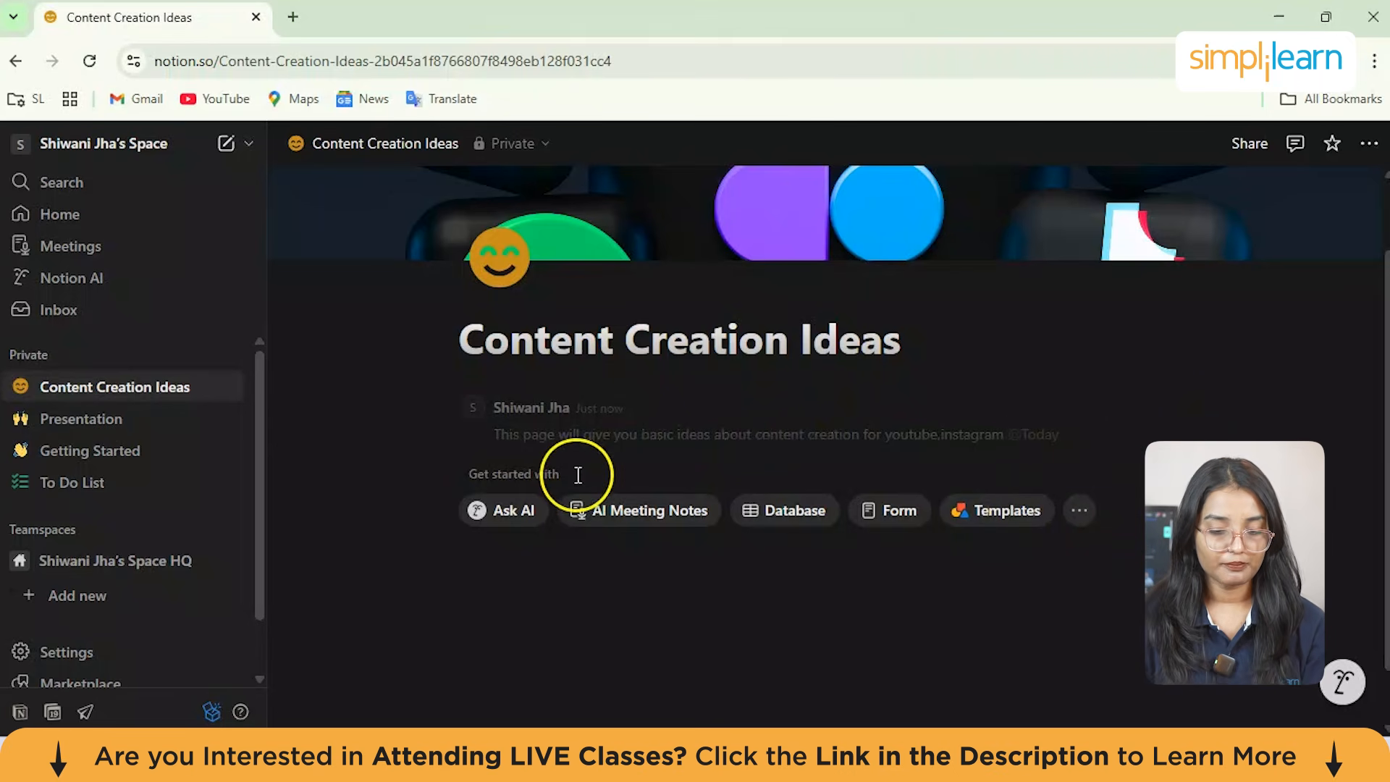
Step: Have AI write on the page from a prompt starting "Content ideas for youtube about trending ai technologies how ai is shaping the world of marketing"
scroll(577, 475, "down", 1)
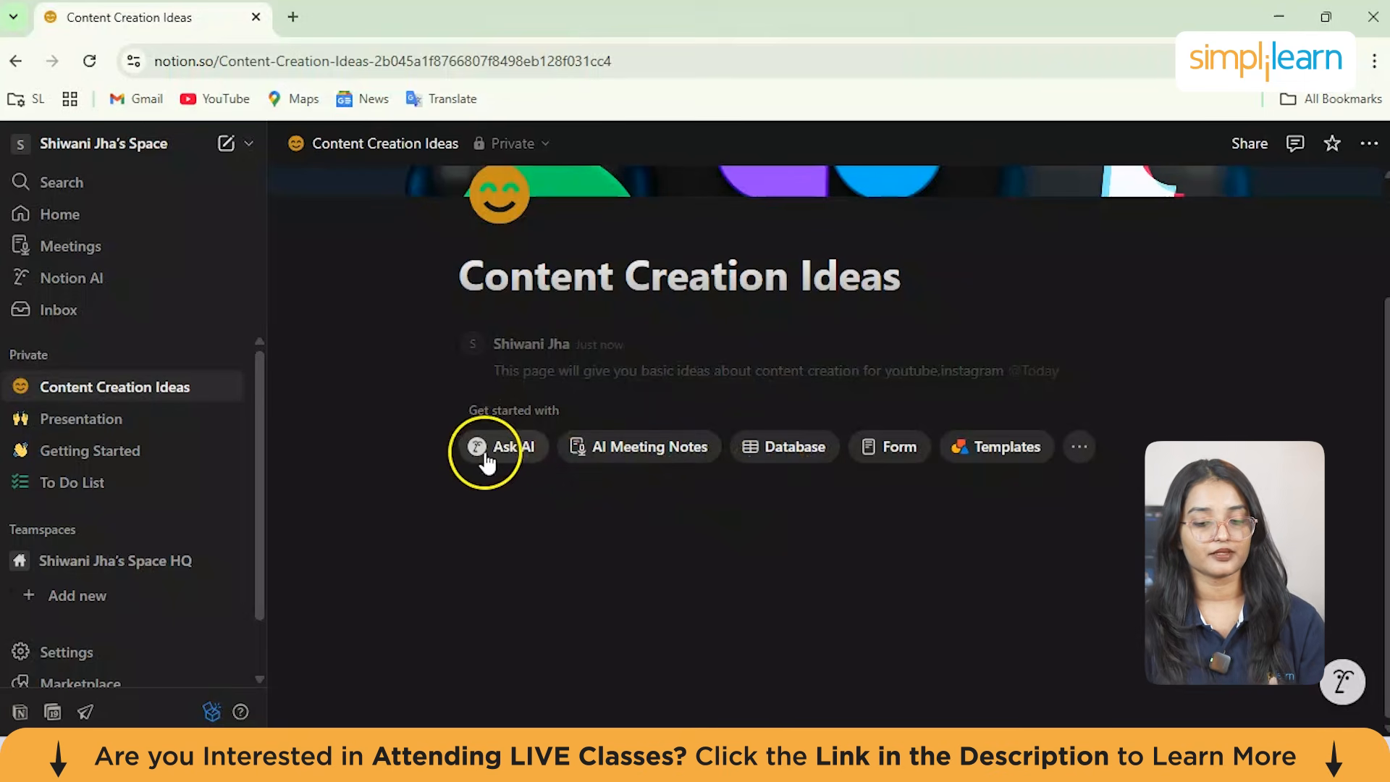
left_click(489, 420)
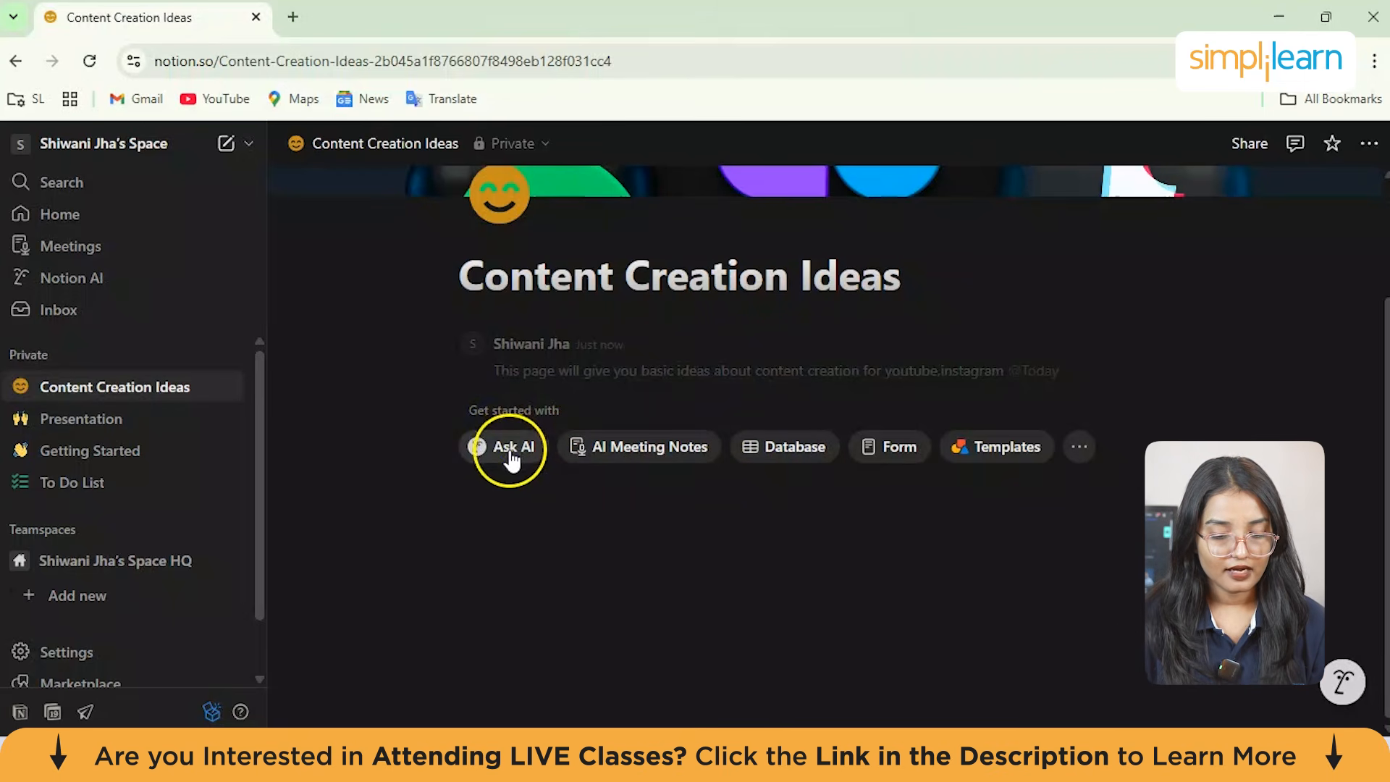
left_click(510, 451)
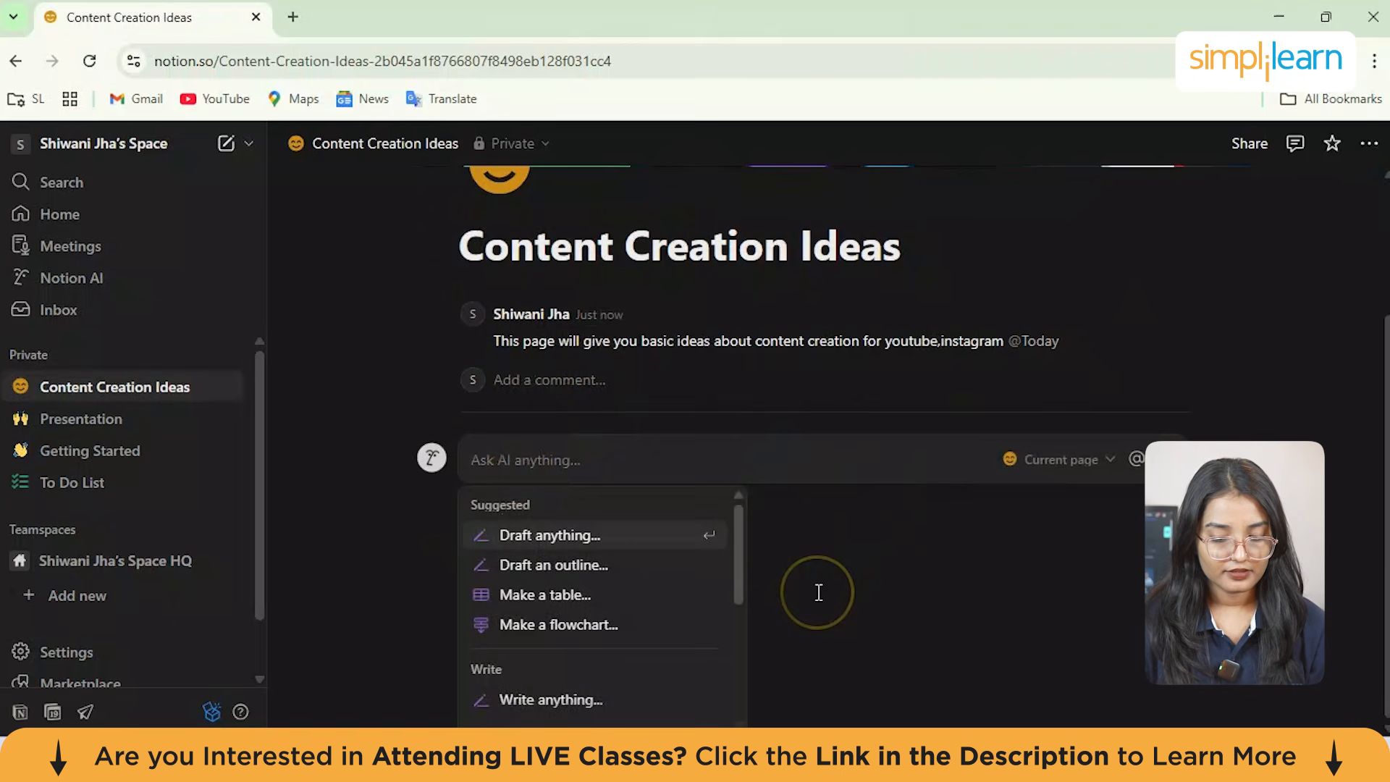
left_click(594, 703)
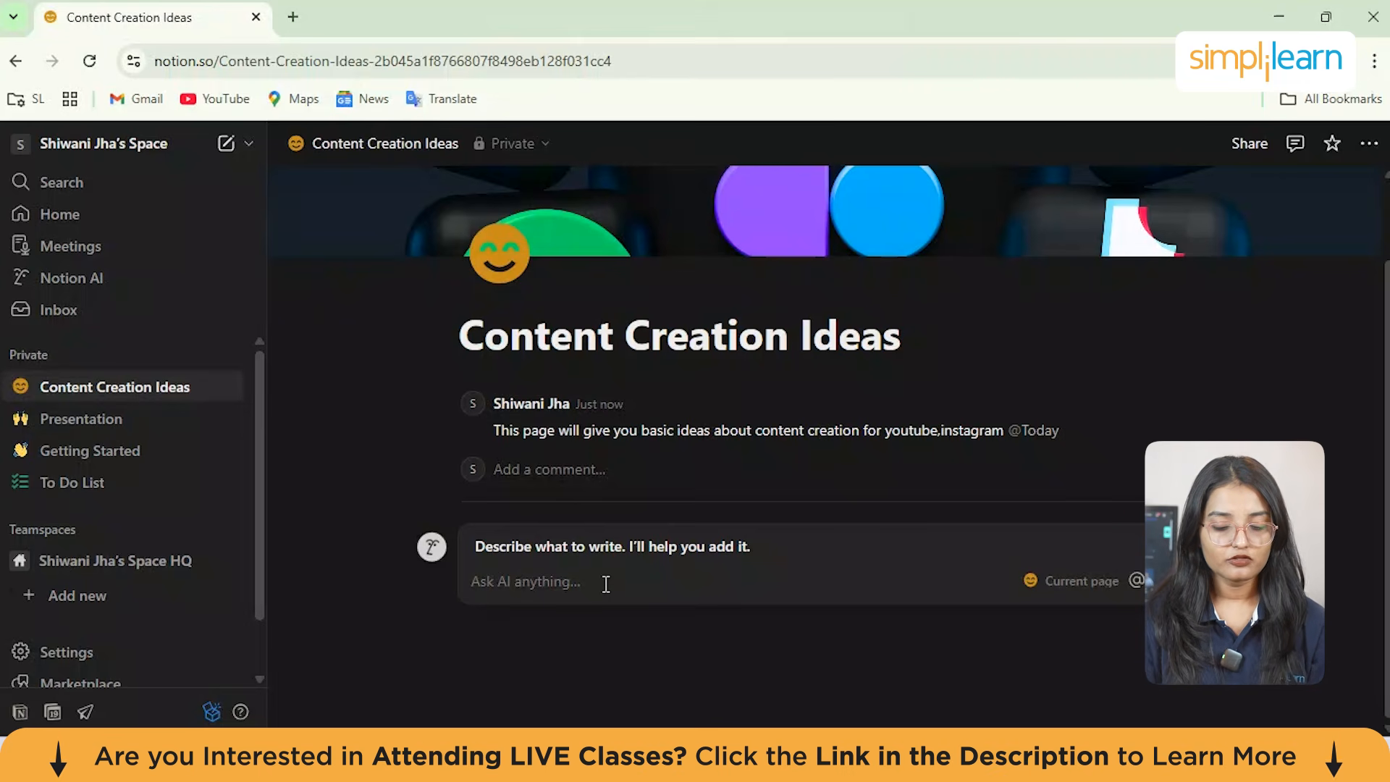
type("C")
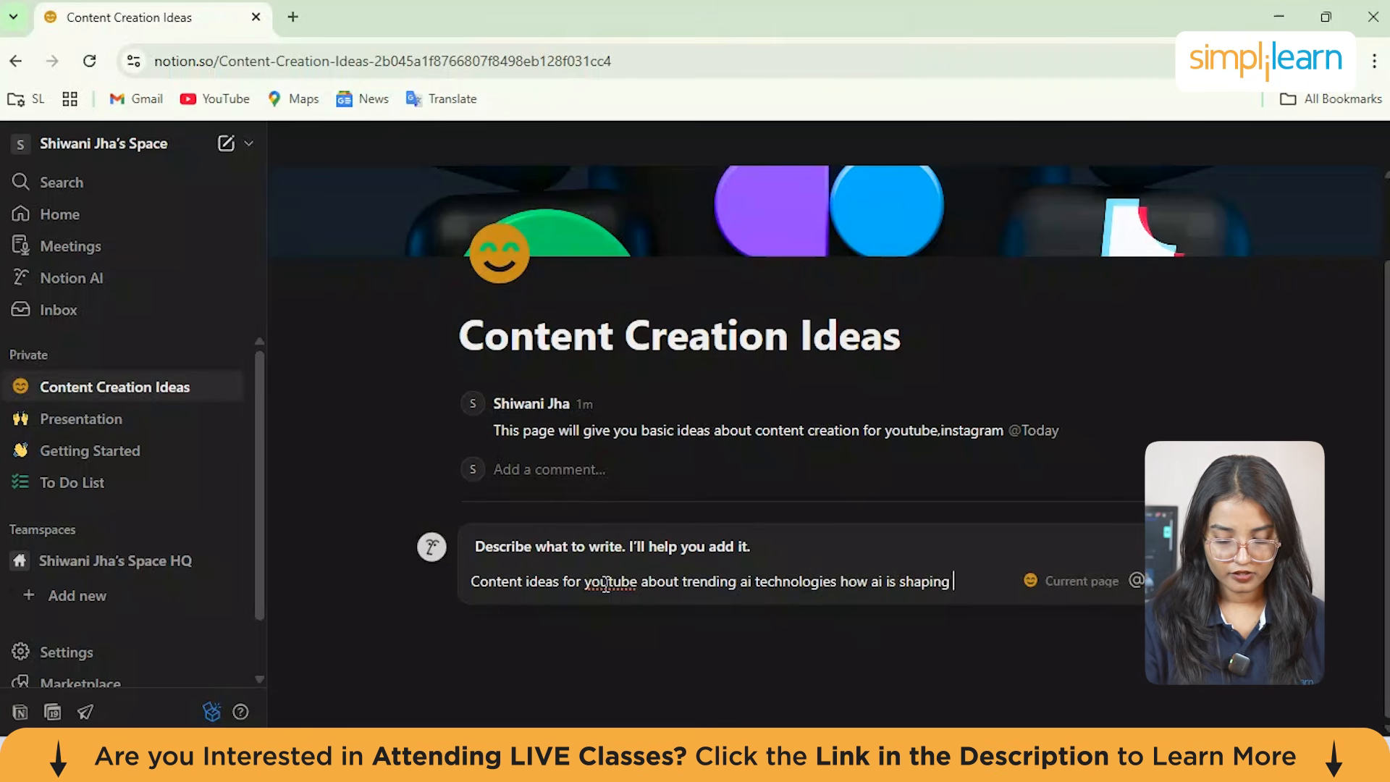
type("d of marketing talk ab")
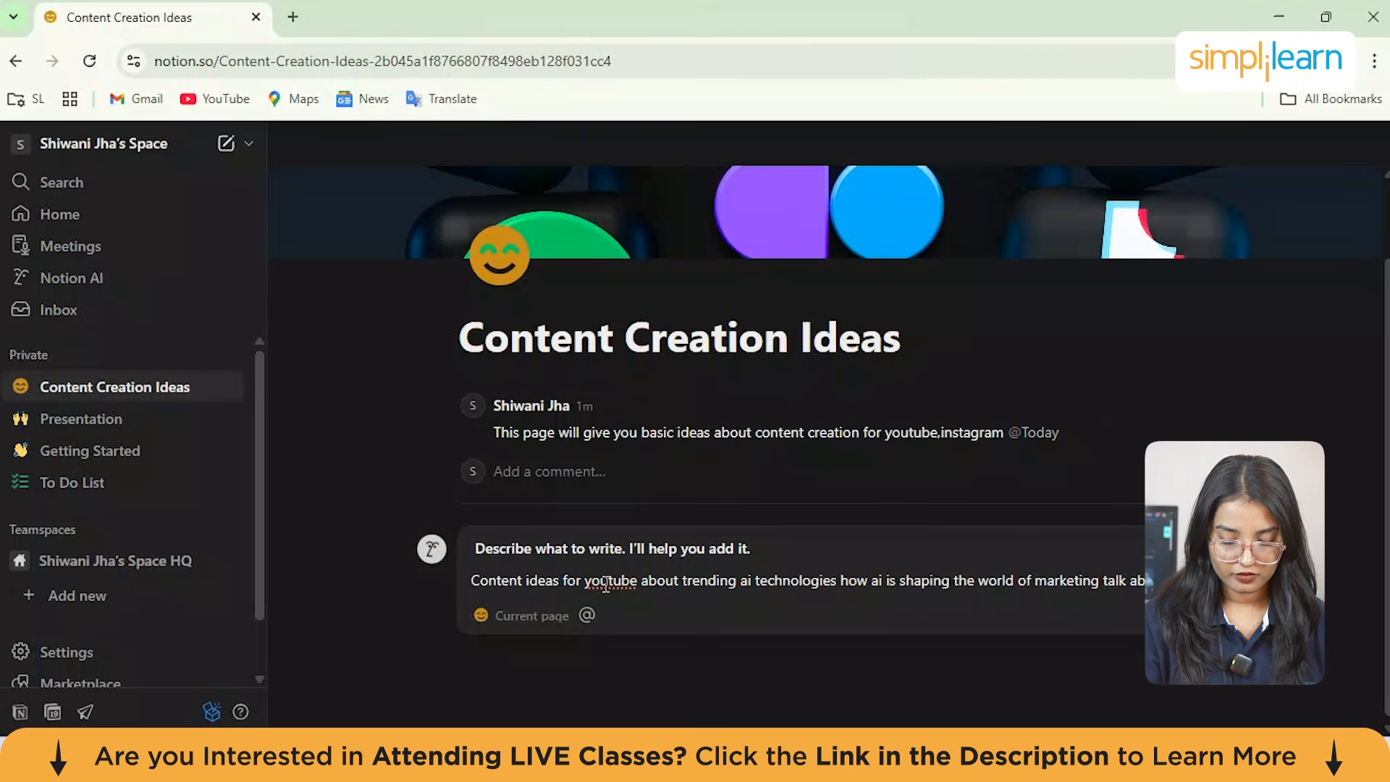
type(" tha")
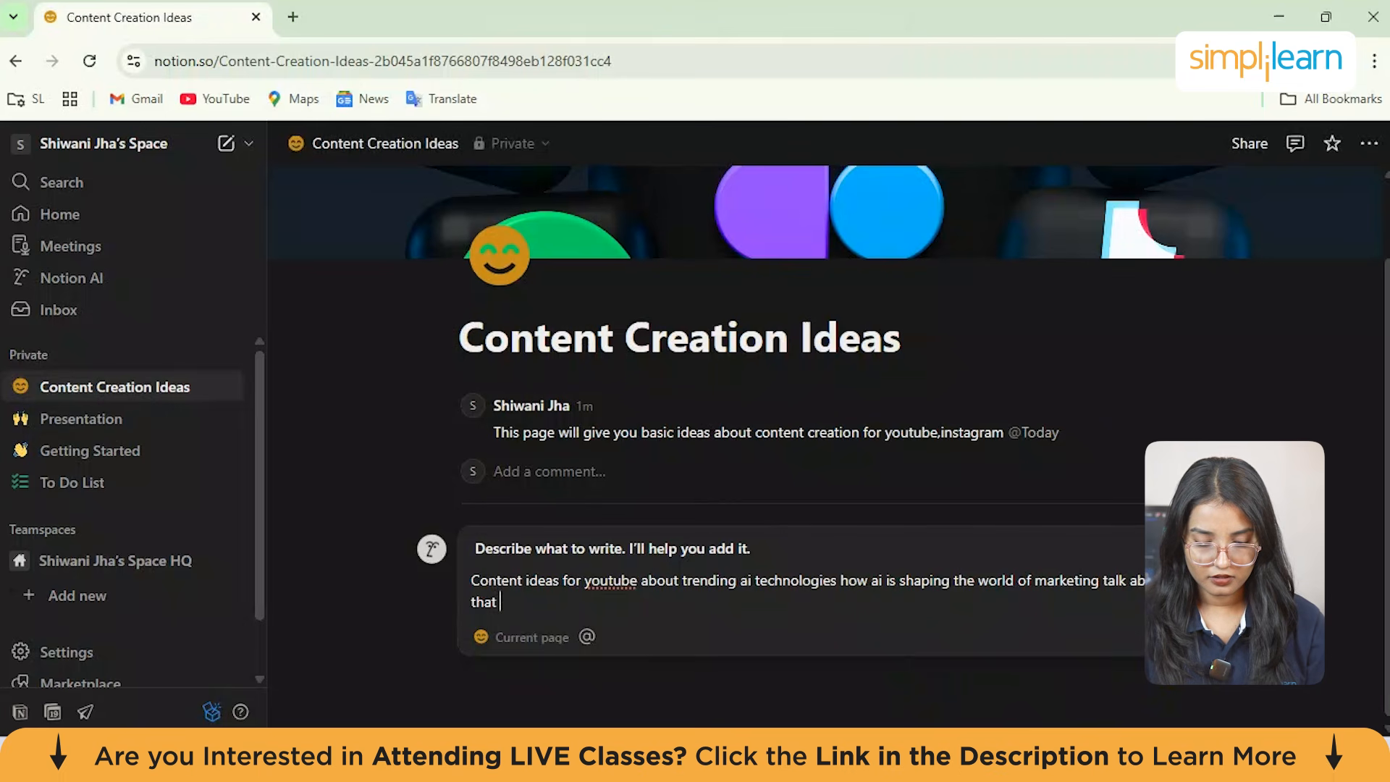
key("Return")
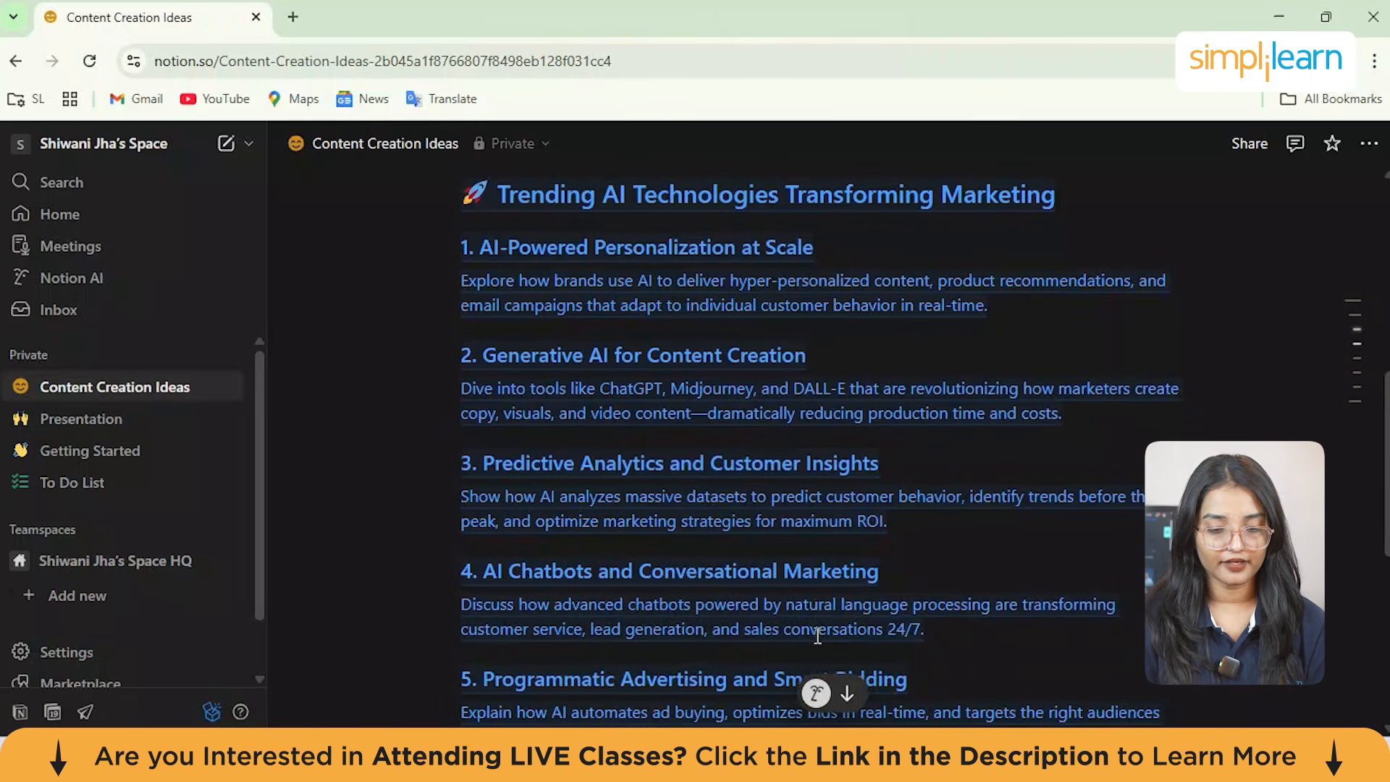
Step: Read through the AI draft, covering its trending technologies, video series ideas, content formats, hot topics, key talking points and pro tip
scroll(818, 636, "up", 1)
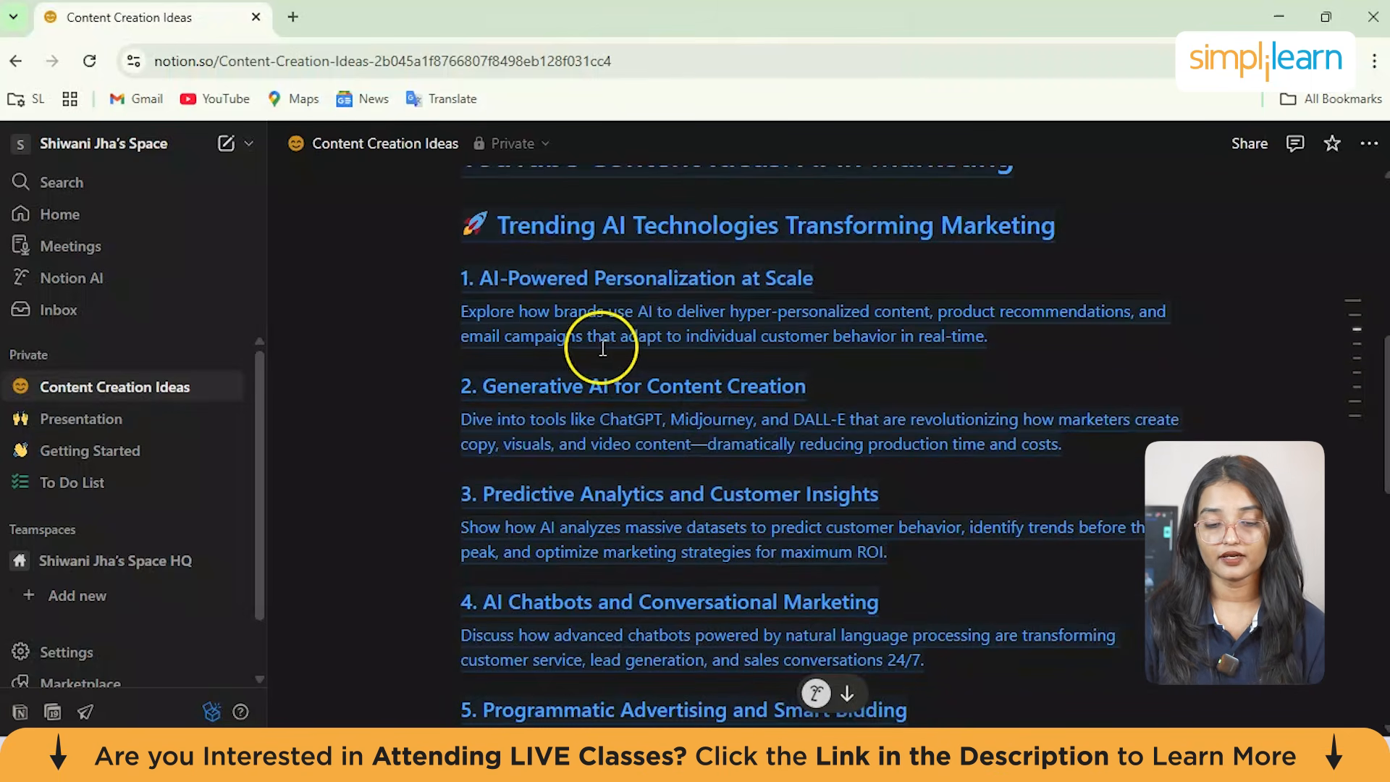
scroll(604, 346, "down", 3)
scroll(603, 346, "down", 2)
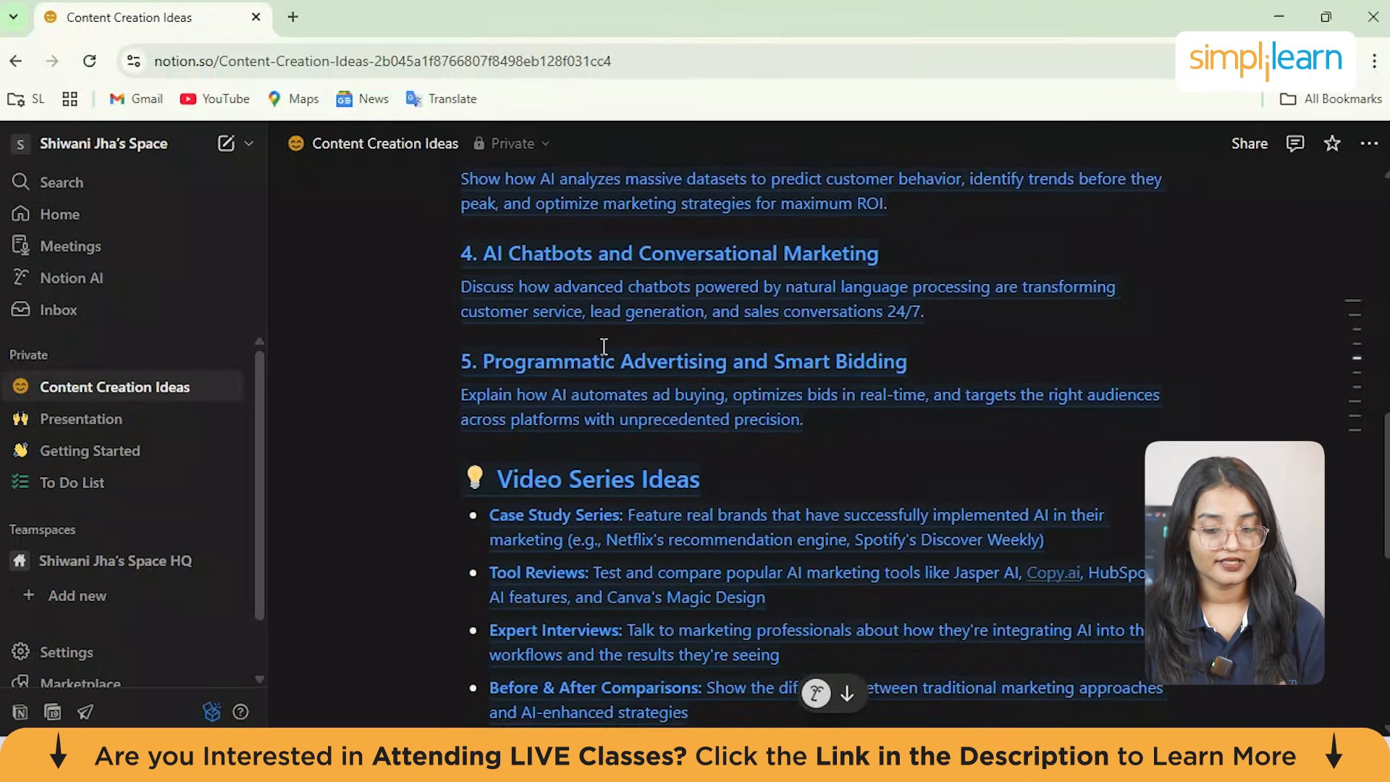
scroll(604, 346, "down", 5)
scroll(603, 346, "up", 3)
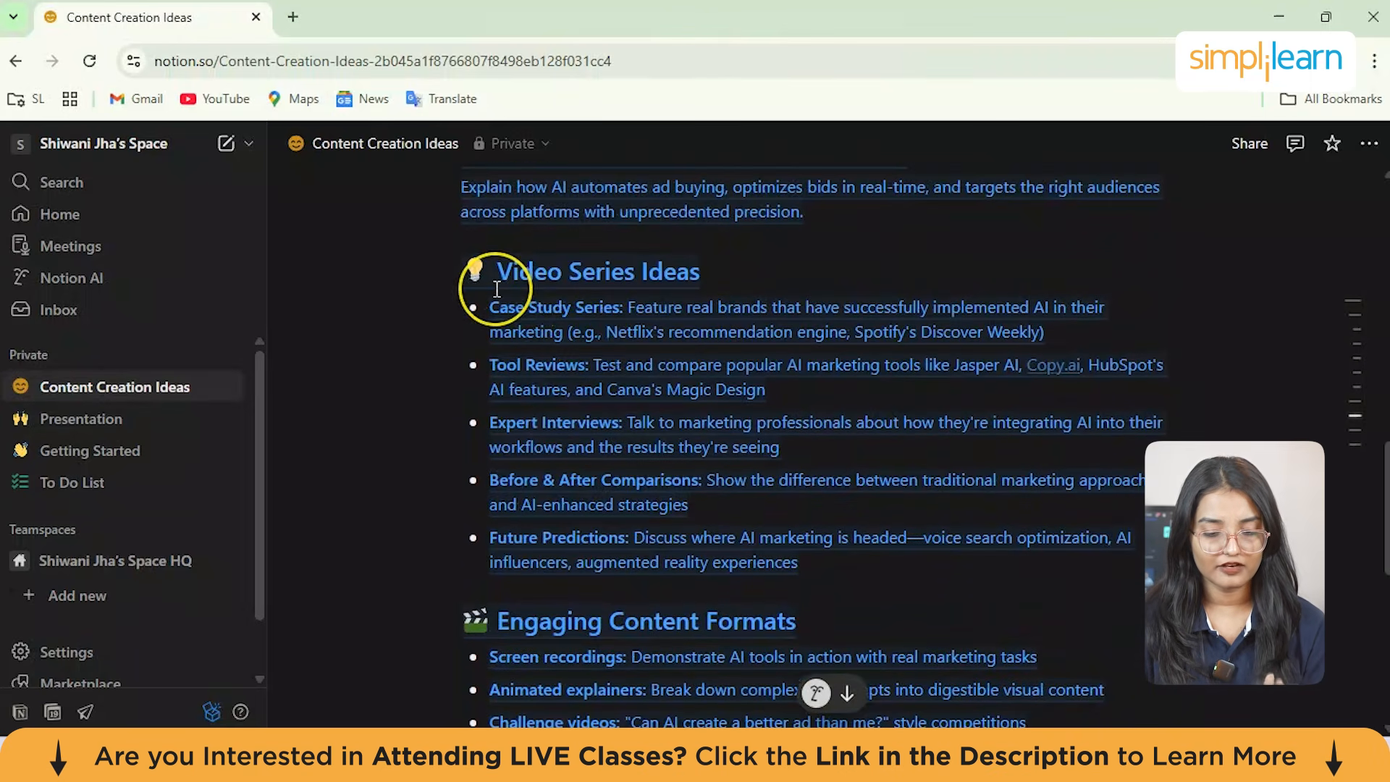
scroll(478, 277, "down", 7)
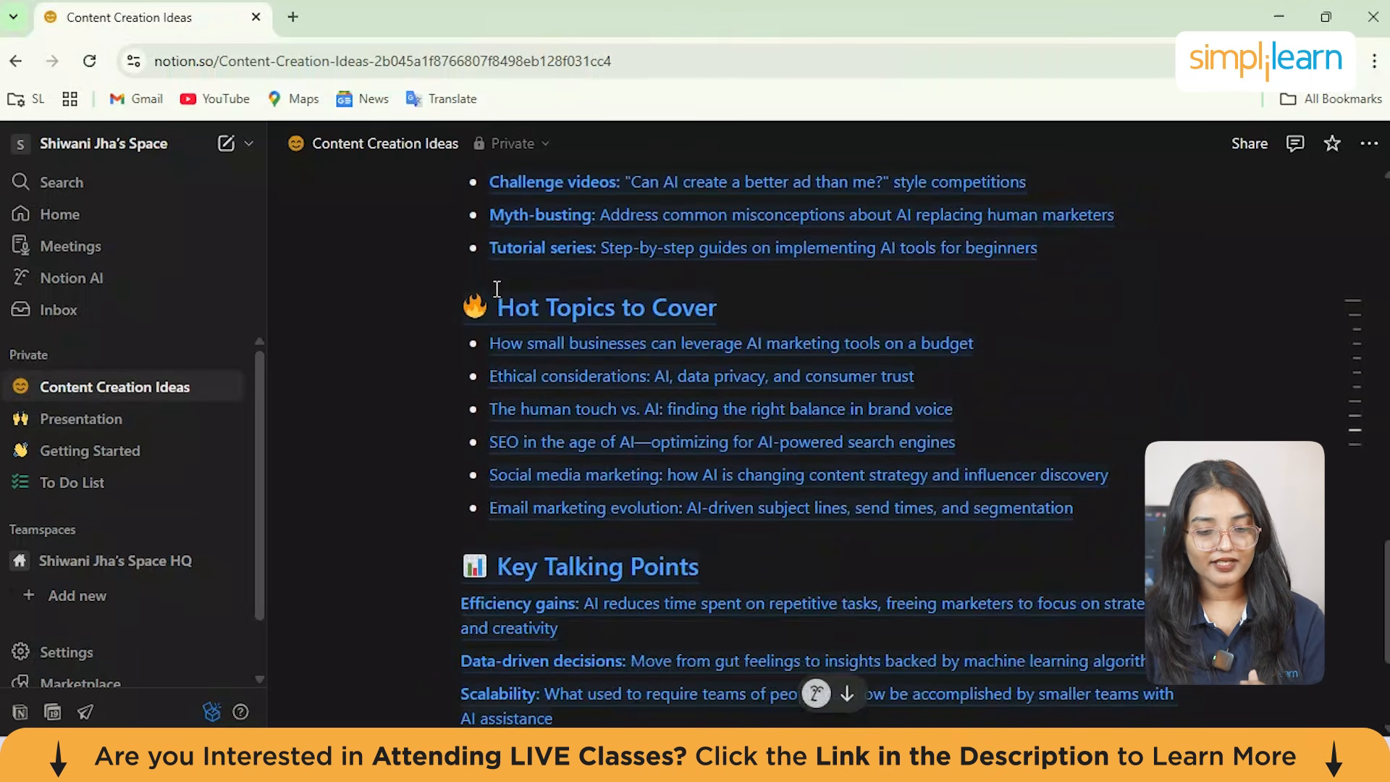
scroll(497, 289, "down", 3)
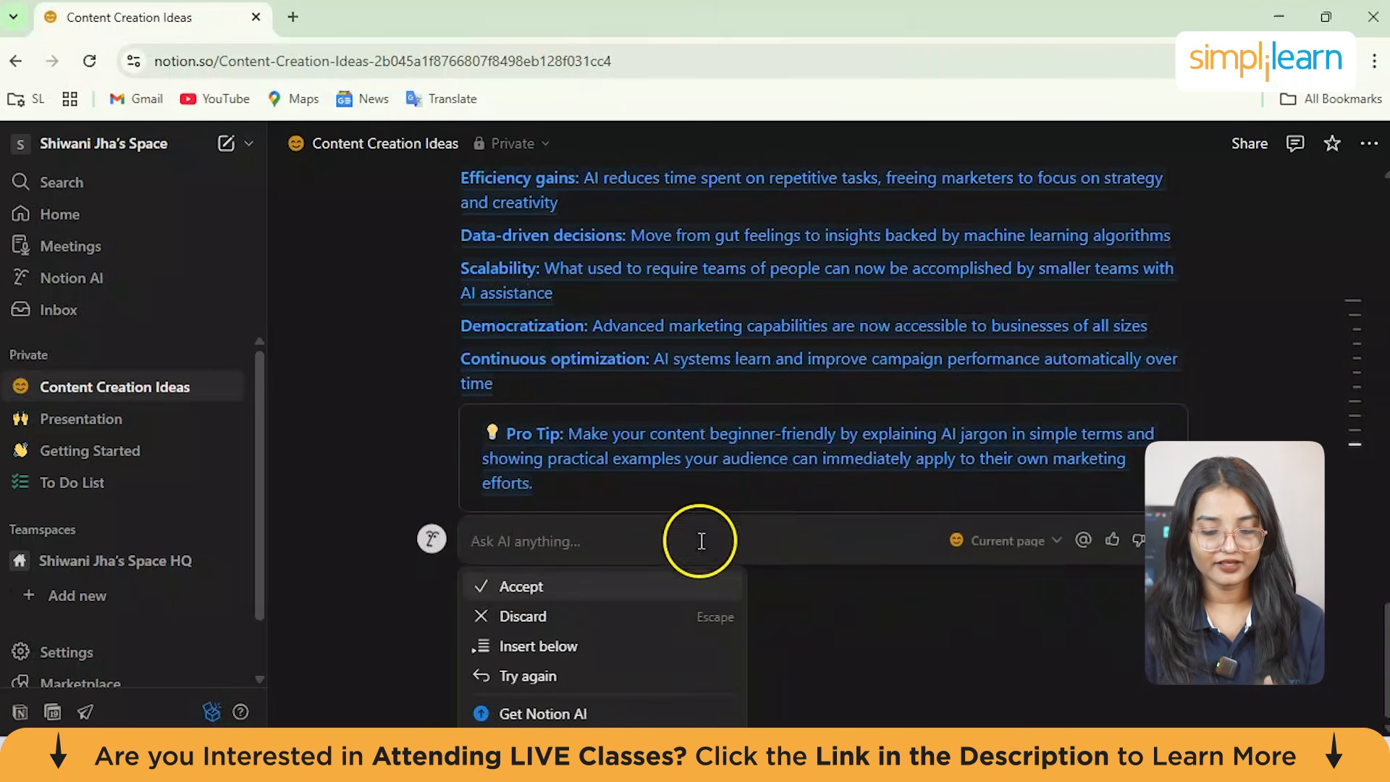
scroll(574, 476, "up", 5)
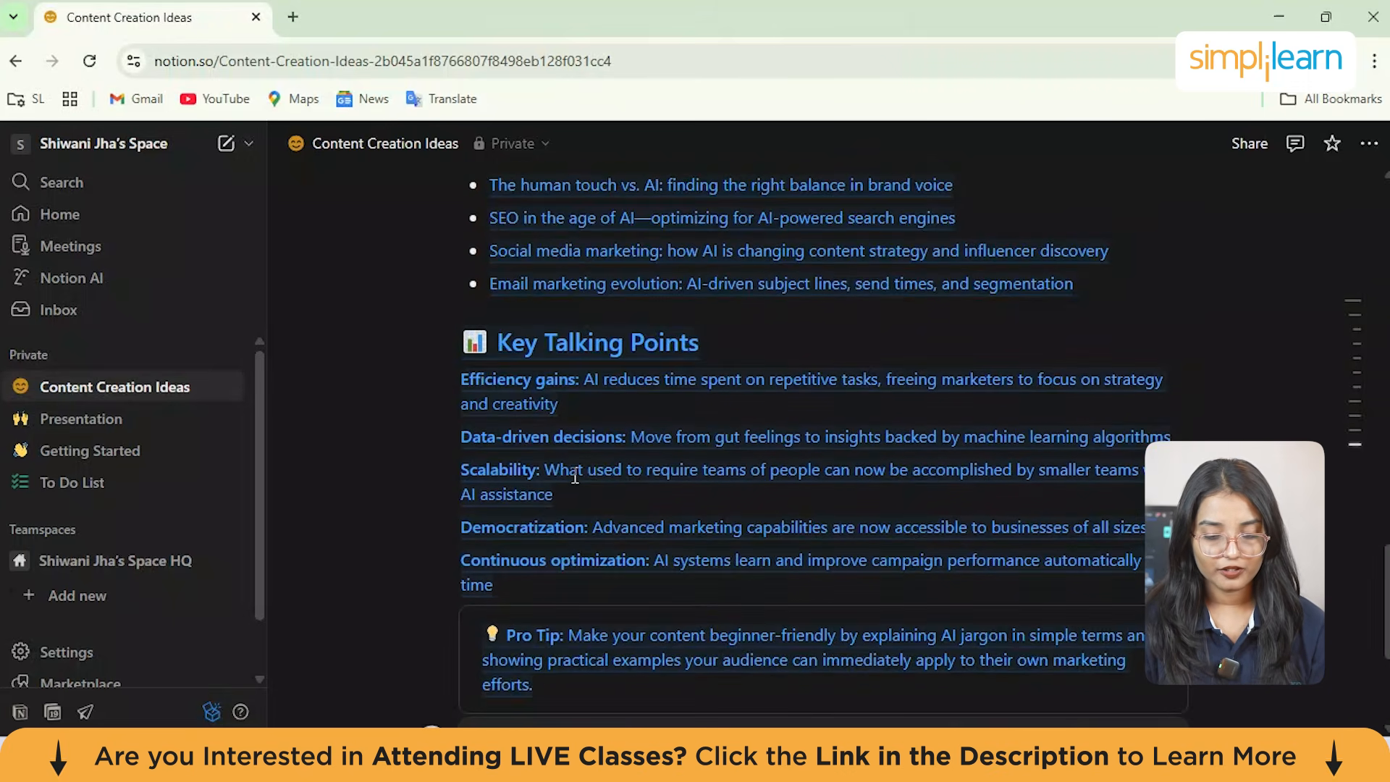
left_click(667, 550)
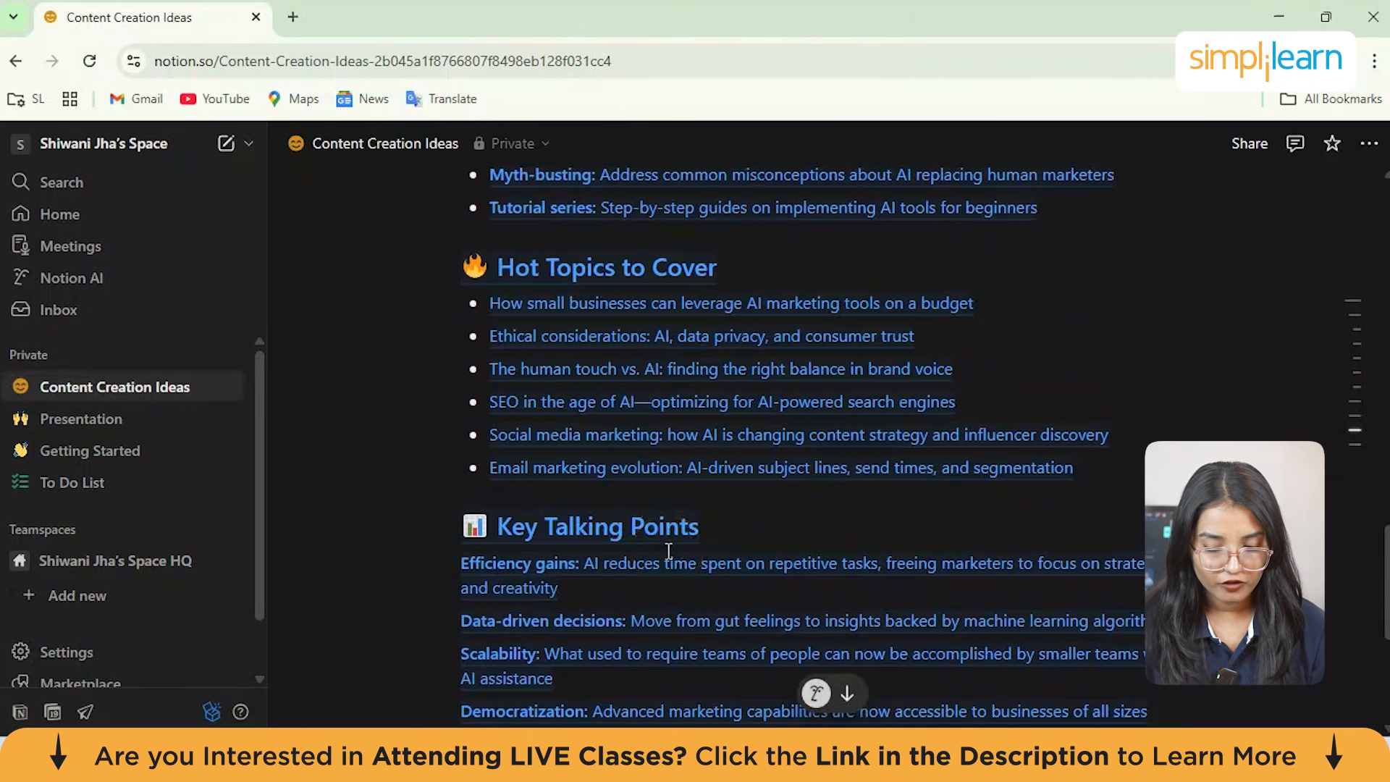
scroll(668, 551, "up", 10)
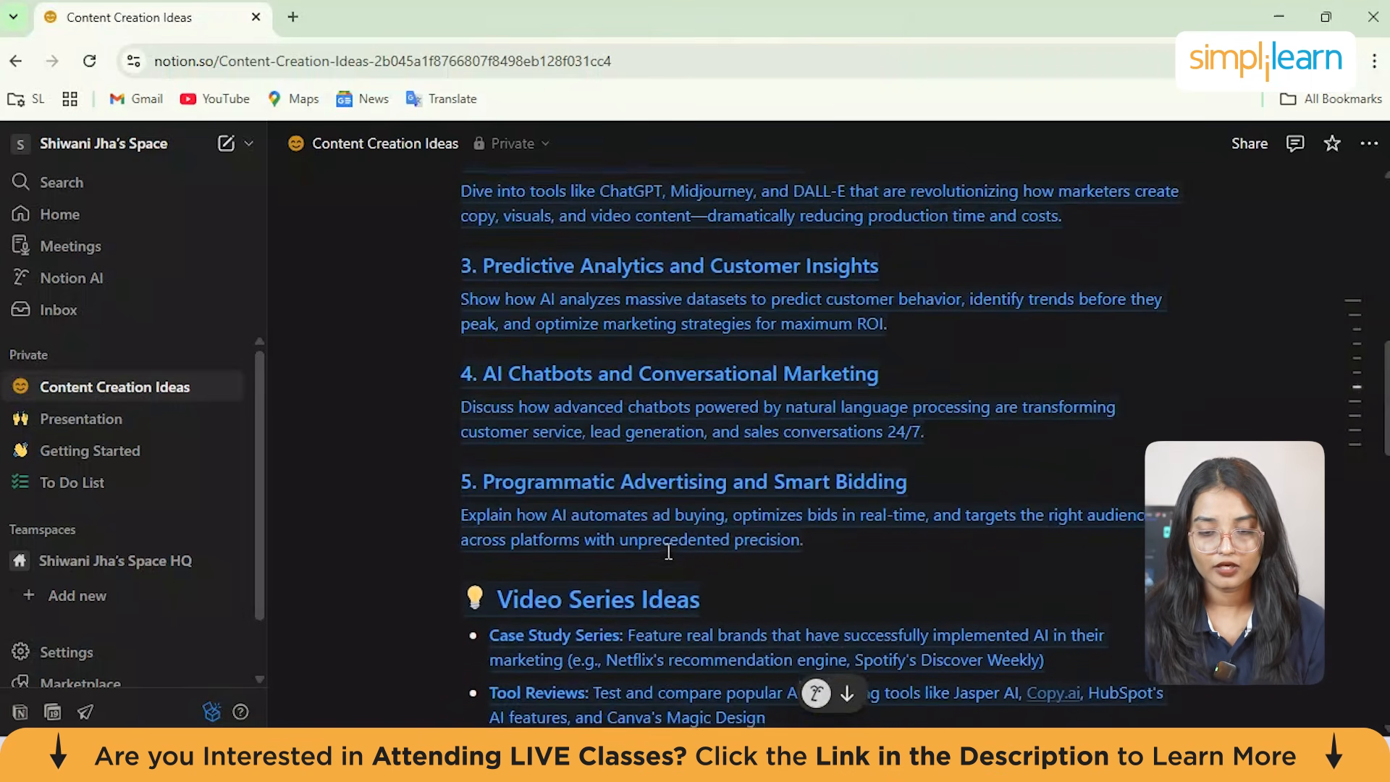
scroll(668, 552, "up", 10)
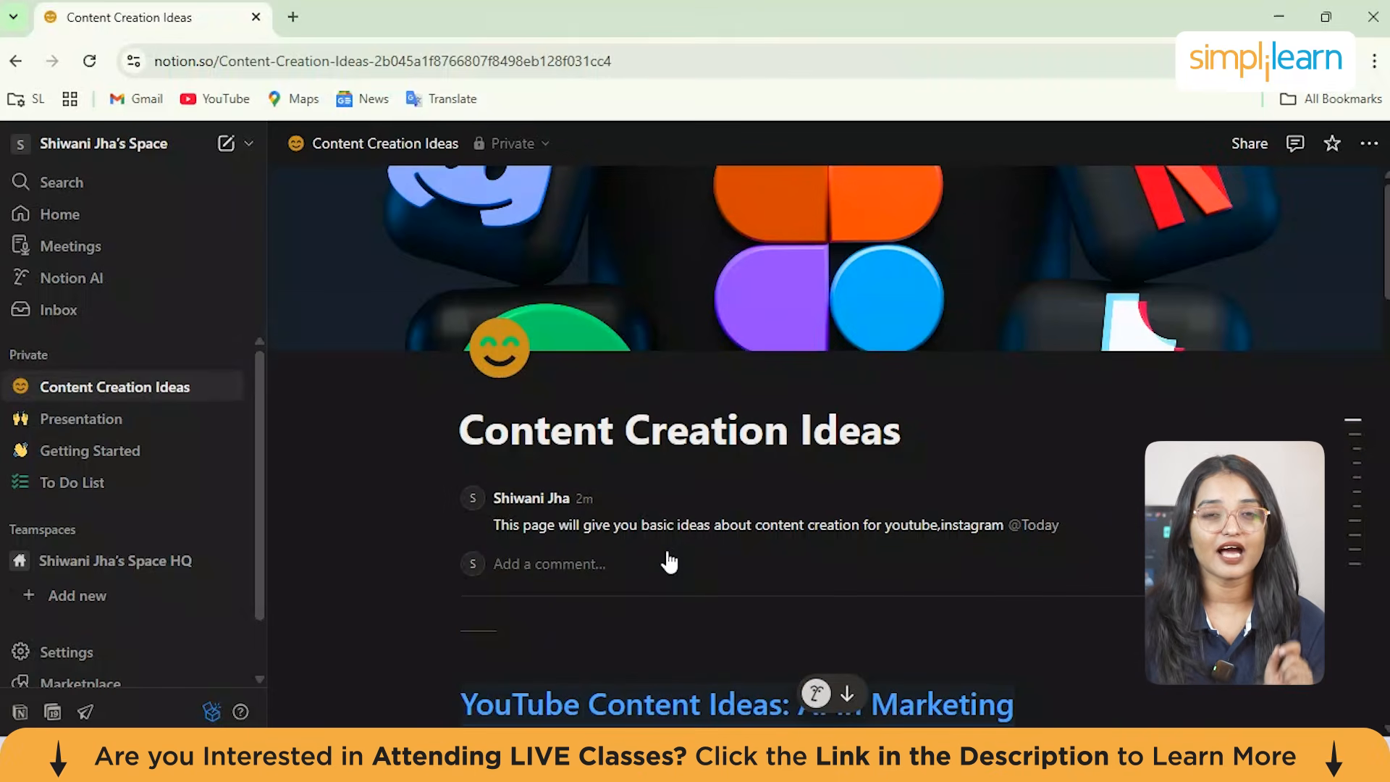
Step: Accept the AI-generated draft on YouTube content ideas into the page
scroll(668, 552, "down", 3)
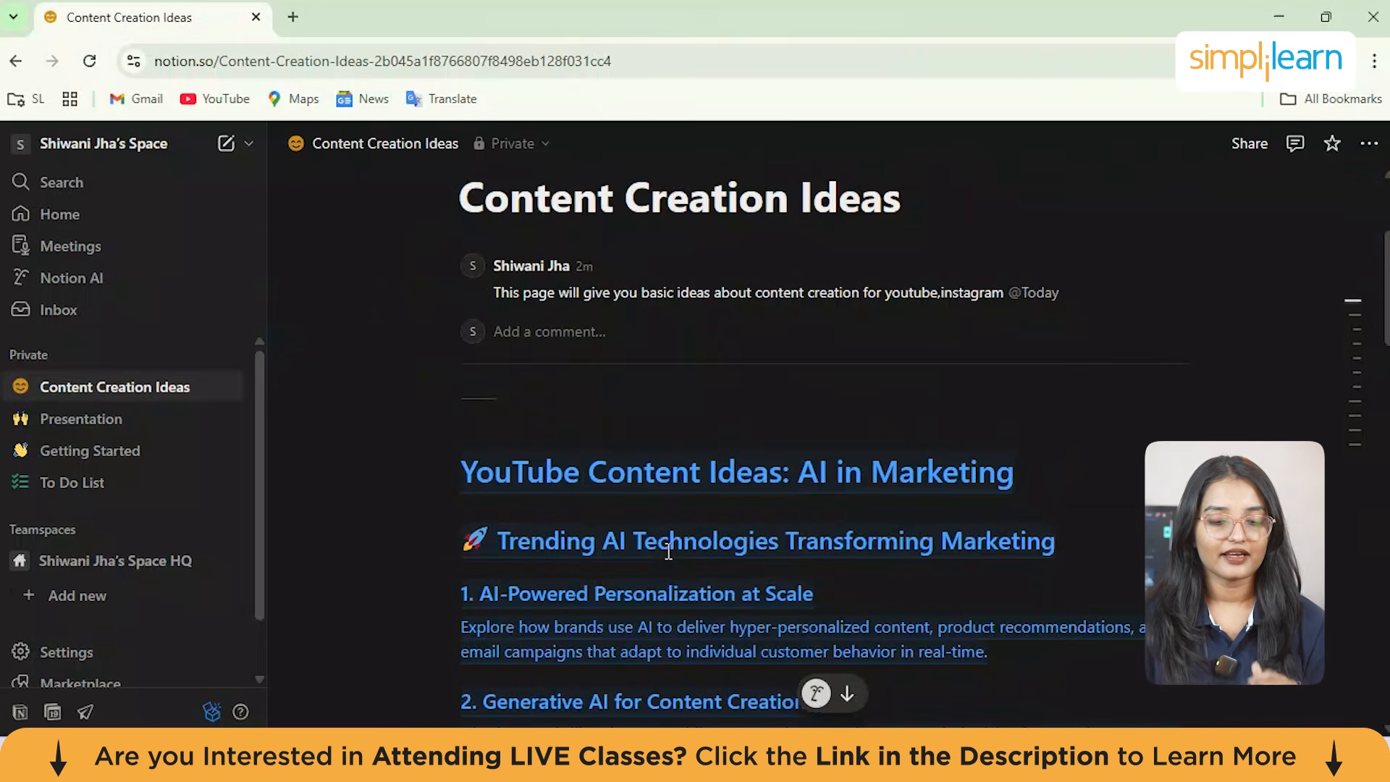
scroll(668, 552, "down", 15)
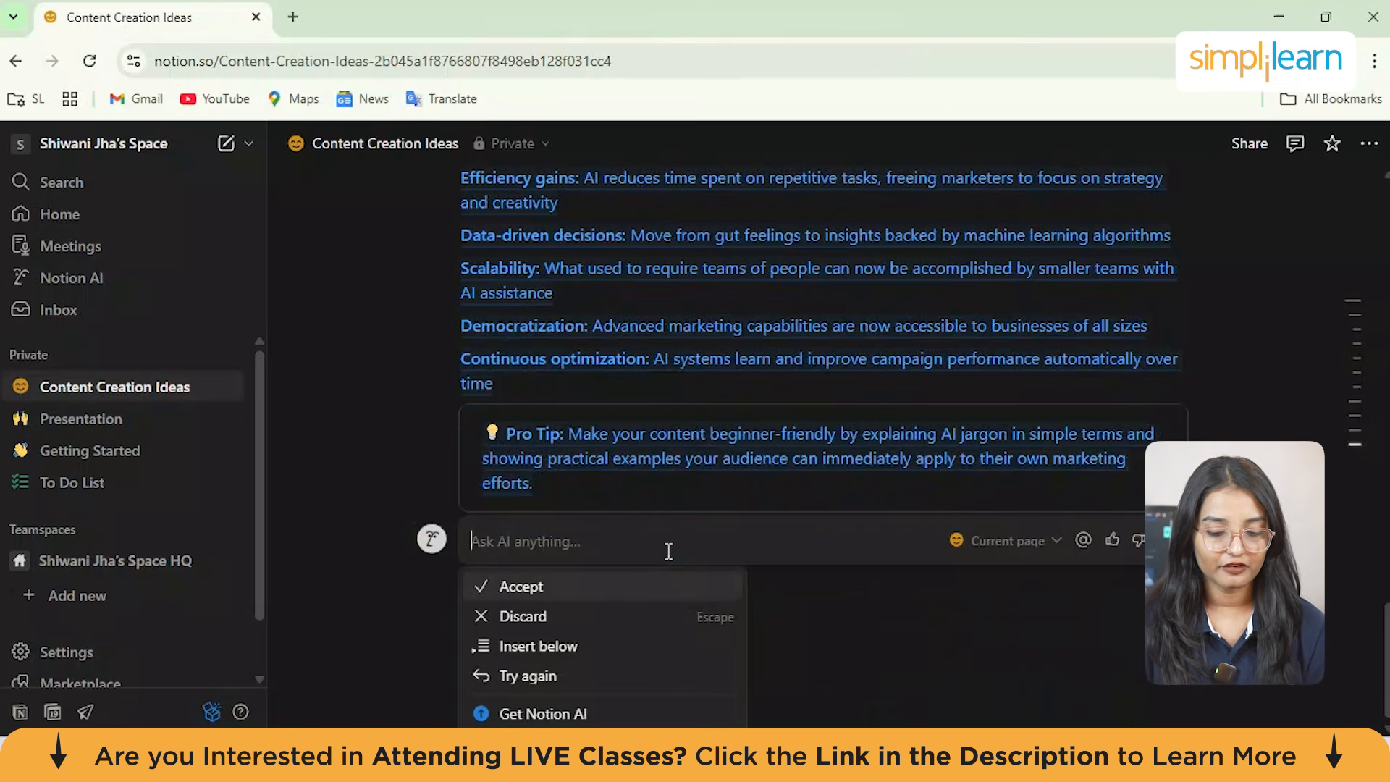
left_click(617, 605)
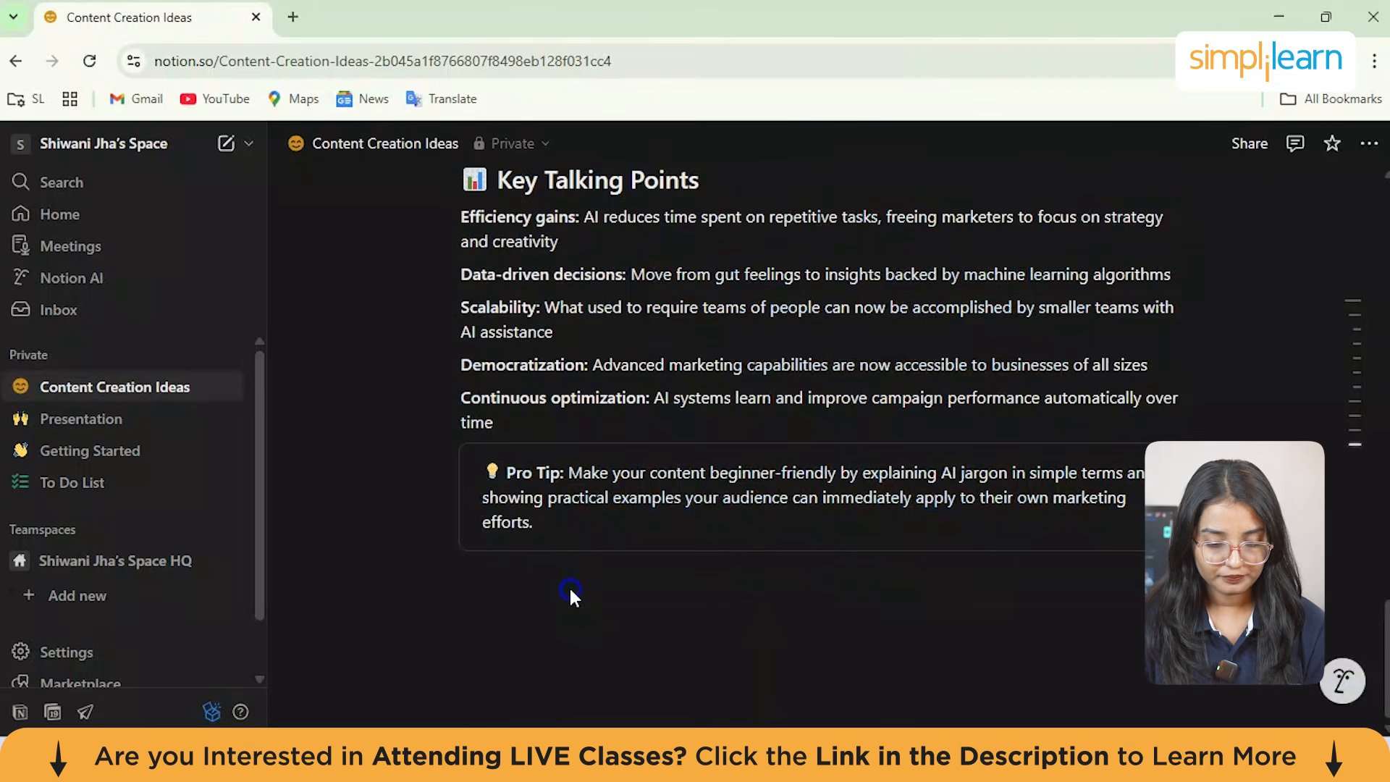
Step: Review the accepted ideas on the page and check the formatting options for the "YouTube Content Ideas: AI in Marketing" heading without applying any
scroll(588, 608, "up", 5)
scroll(581, 570, "up", 15)
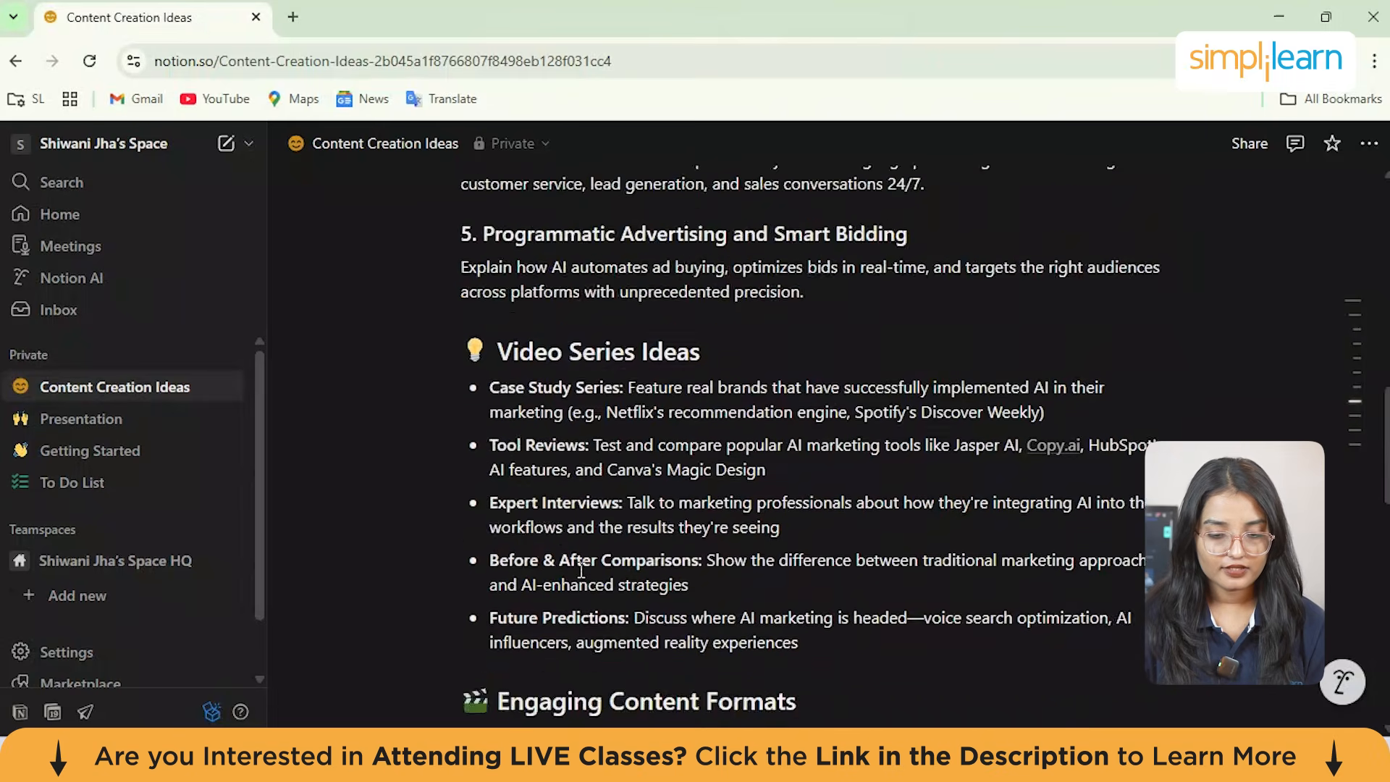
scroll(581, 575, "up", 2)
scroll(581, 572, "down", 8)
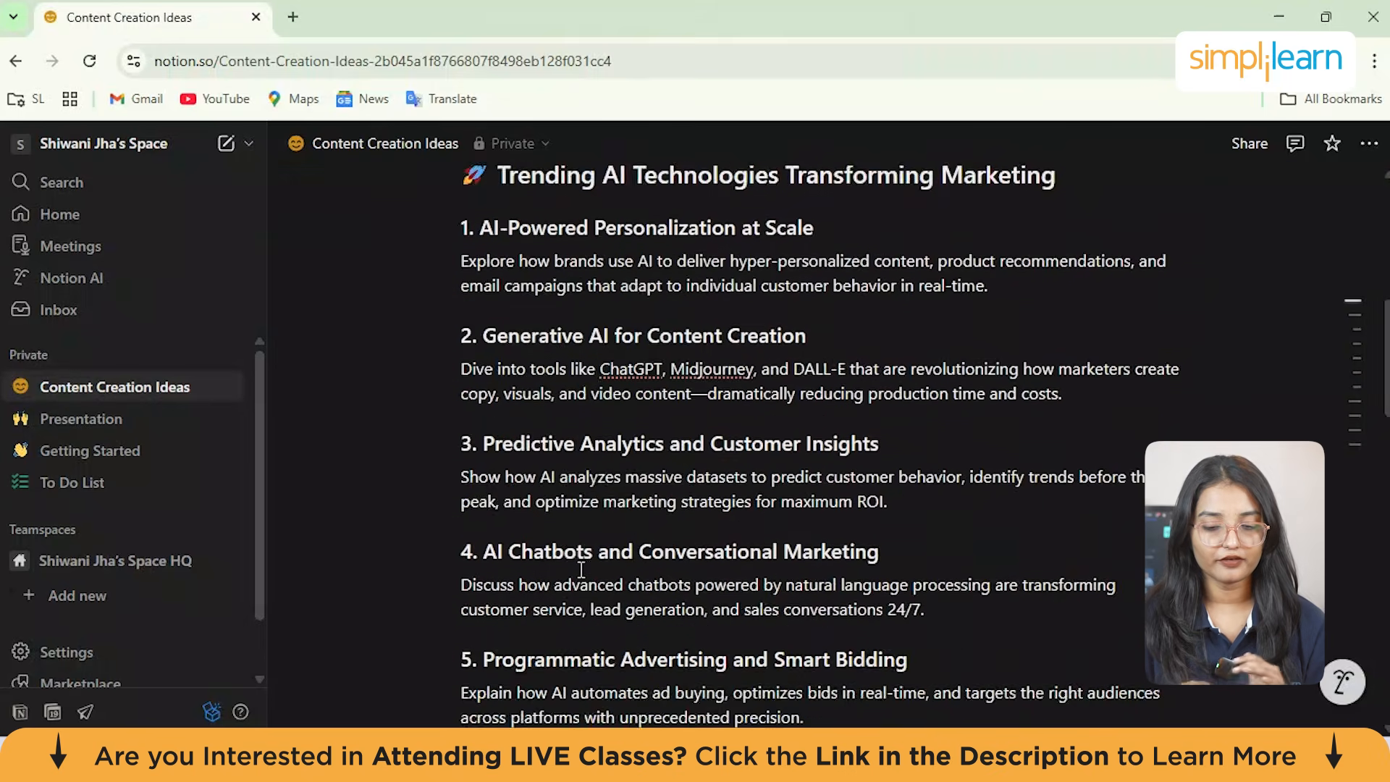
scroll(581, 571, "up", 5)
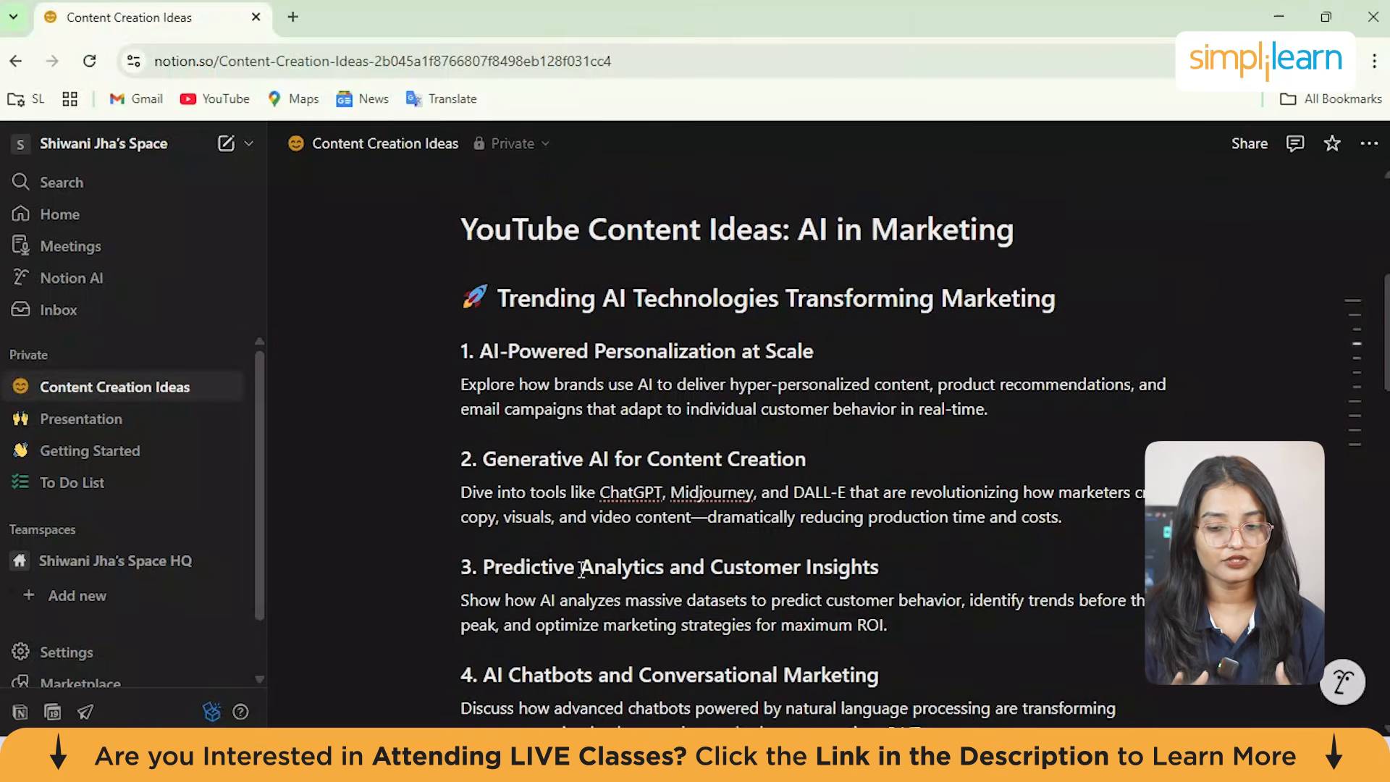
scroll(582, 570, "down", 15)
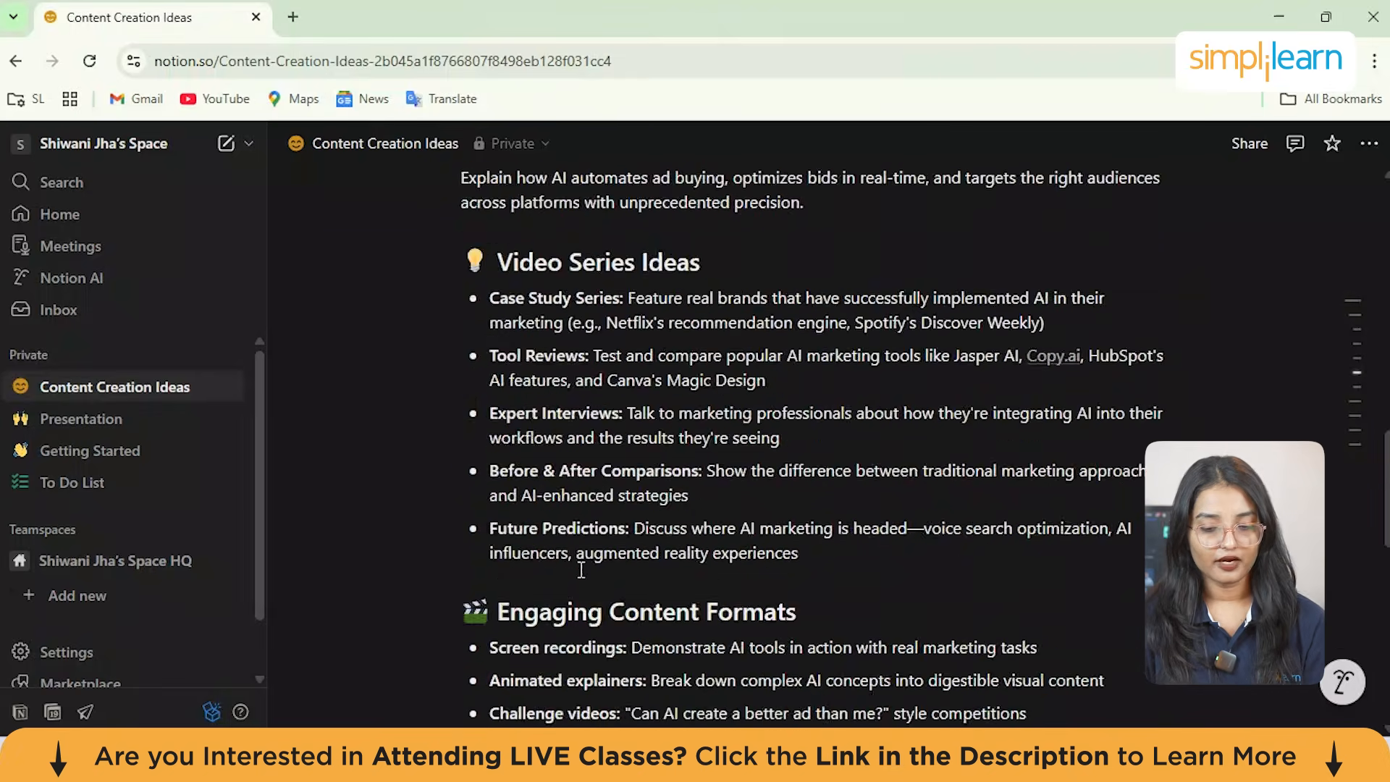
scroll(581, 572, "up", 5)
scroll(581, 572, "up", 10)
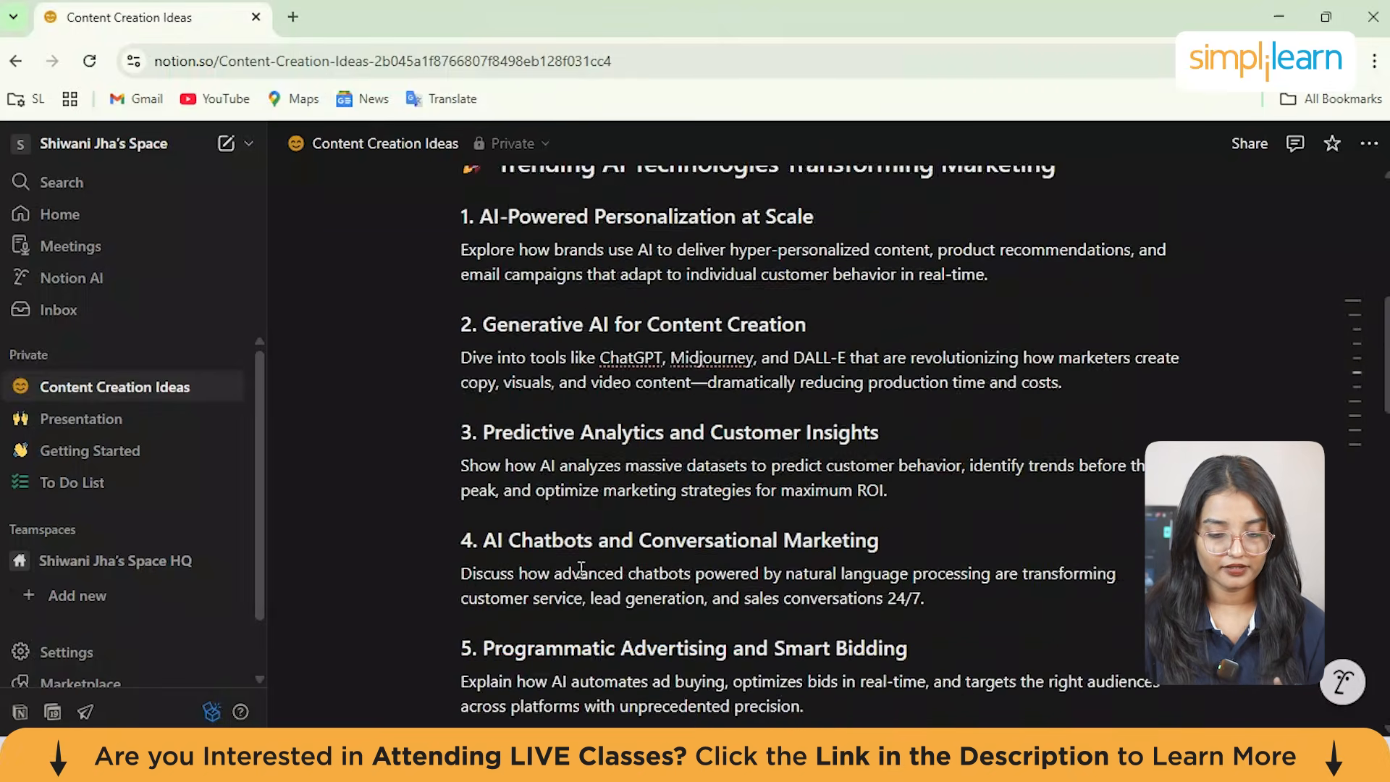
left_click_drag(494, 421, 874, 435)
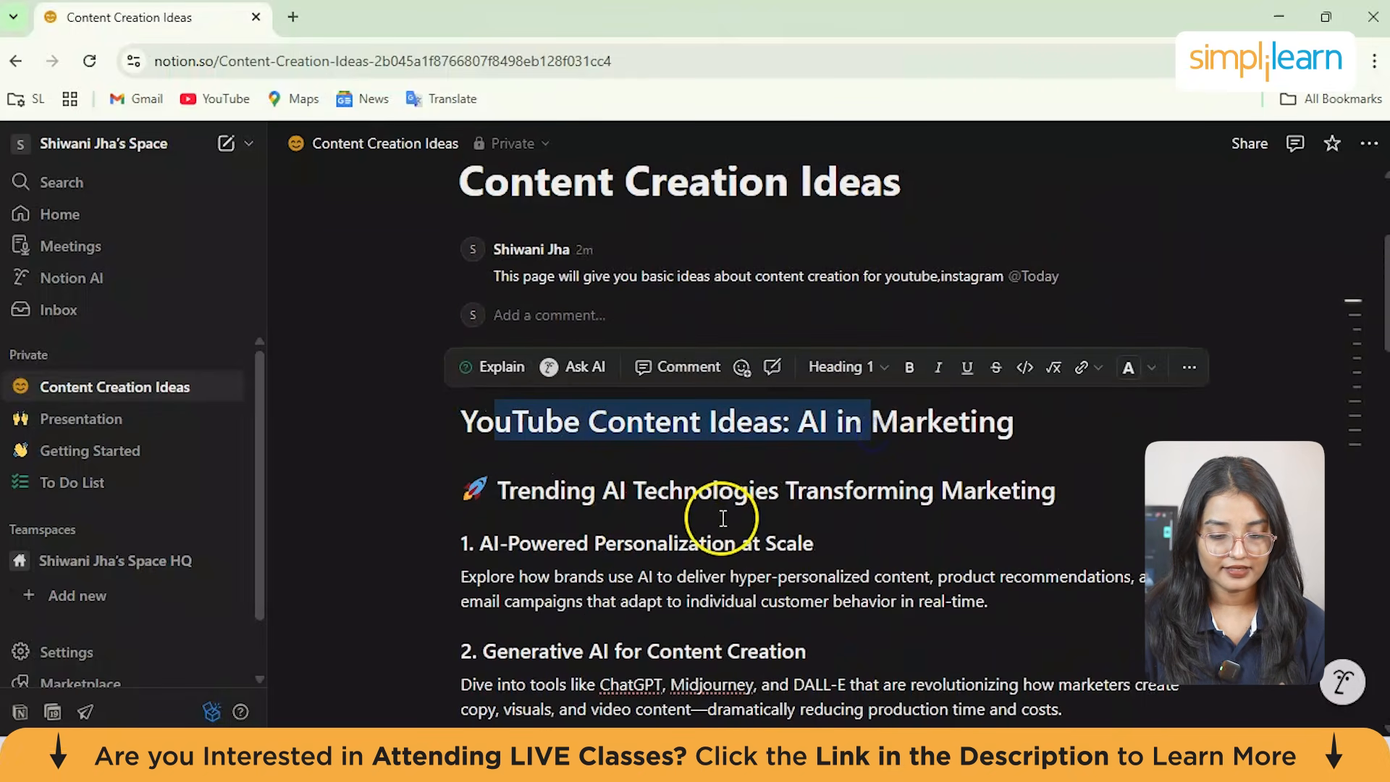
left_click_drag(720, 521, 825, 634)
left_click(1124, 424)
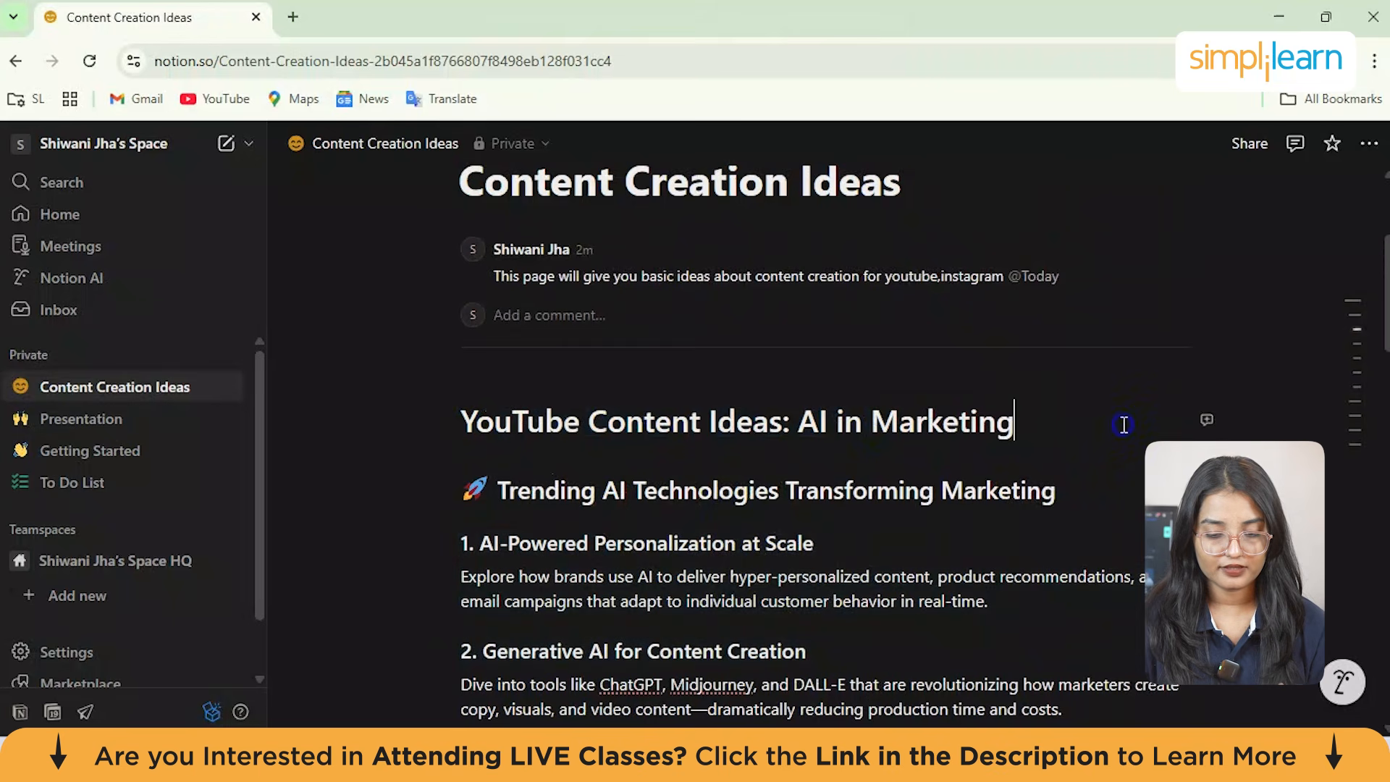
Step: Insert an empty callout block directly below the Pro Tip at the end of the page
scroll(1123, 424, "down", 12)
left_click(640, 525)
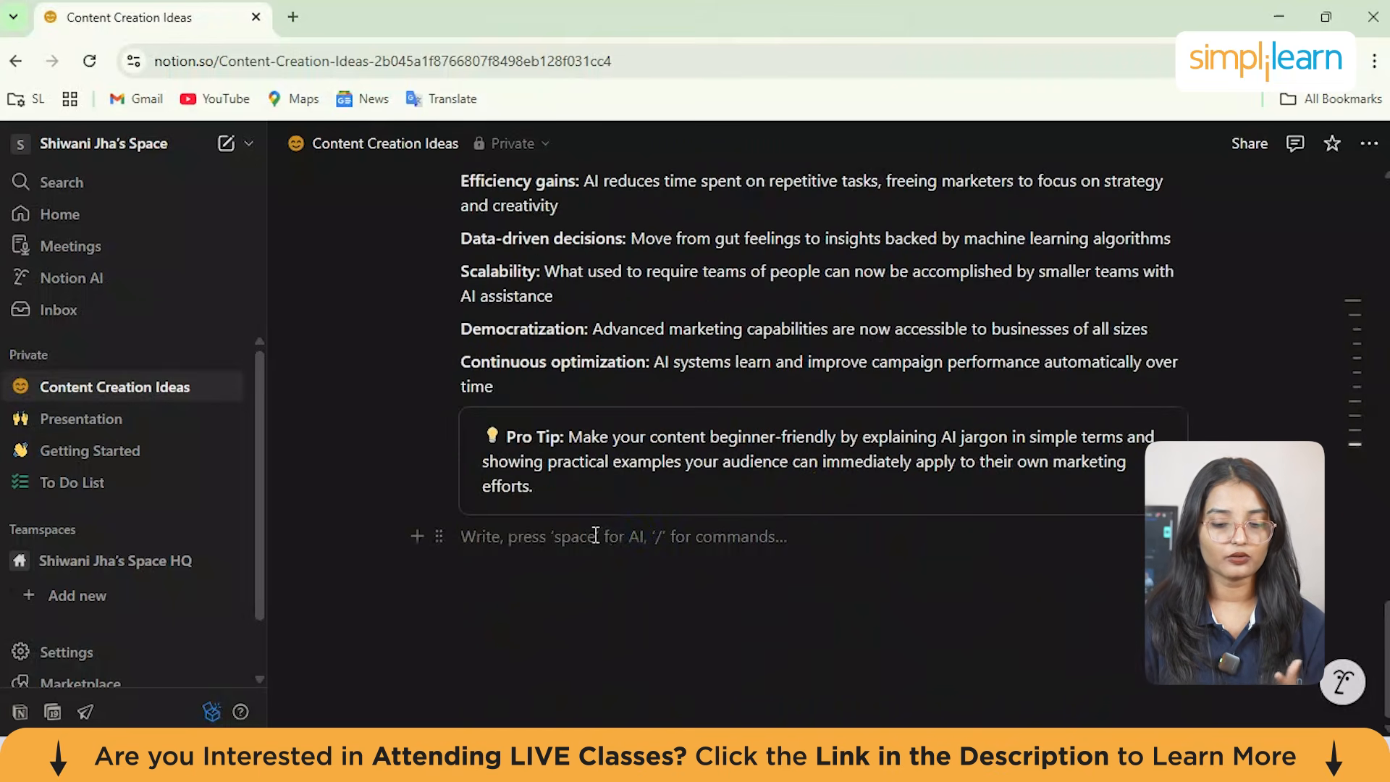
type("/")
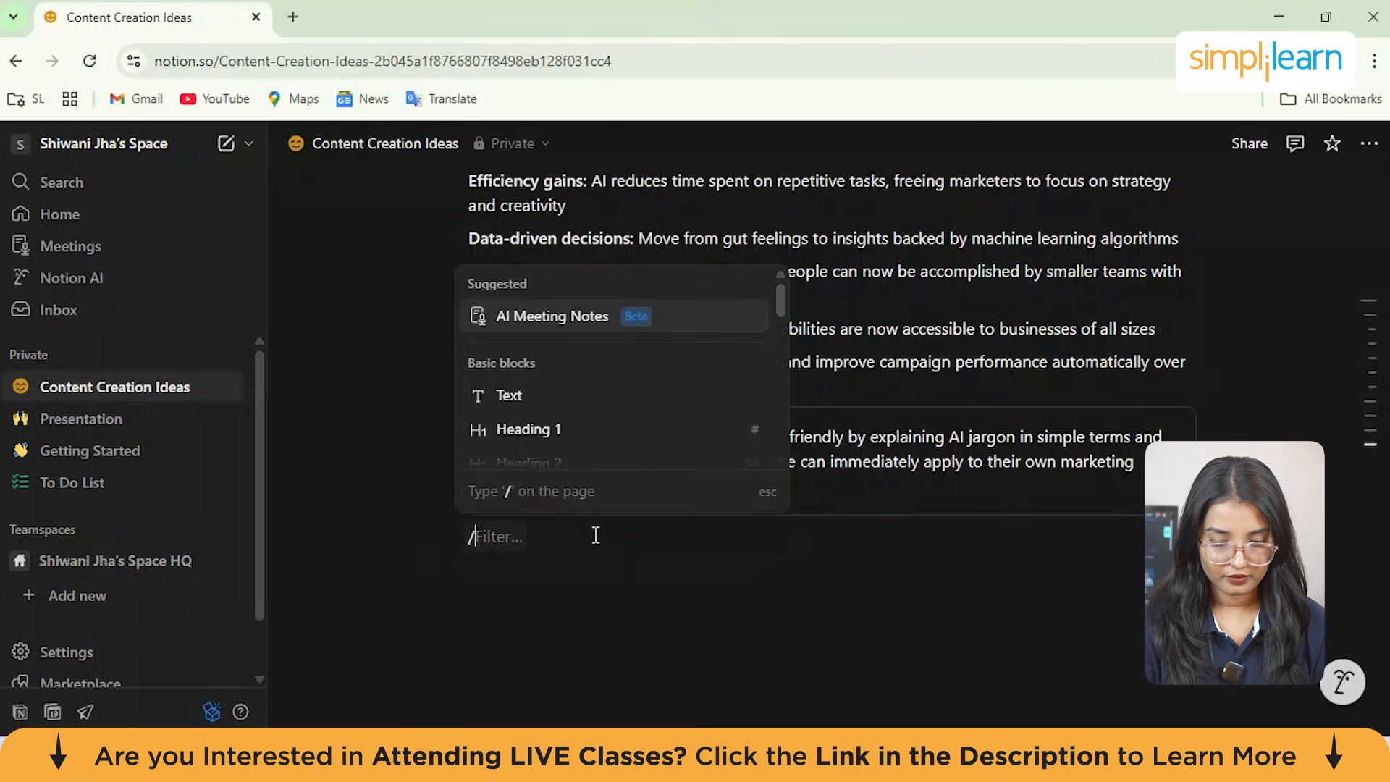
scroll(589, 417, "down", 3)
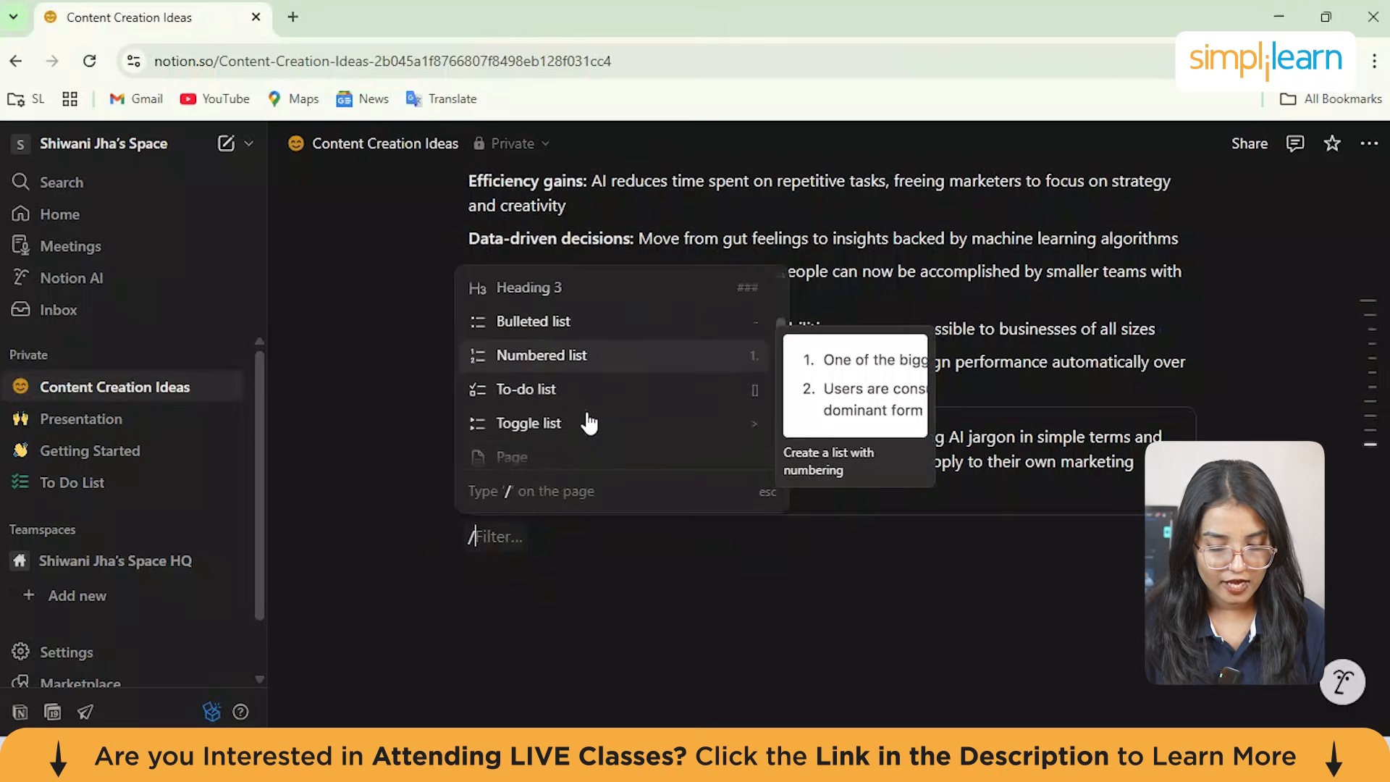
scroll(585, 422, "down", 3)
left_click(570, 398)
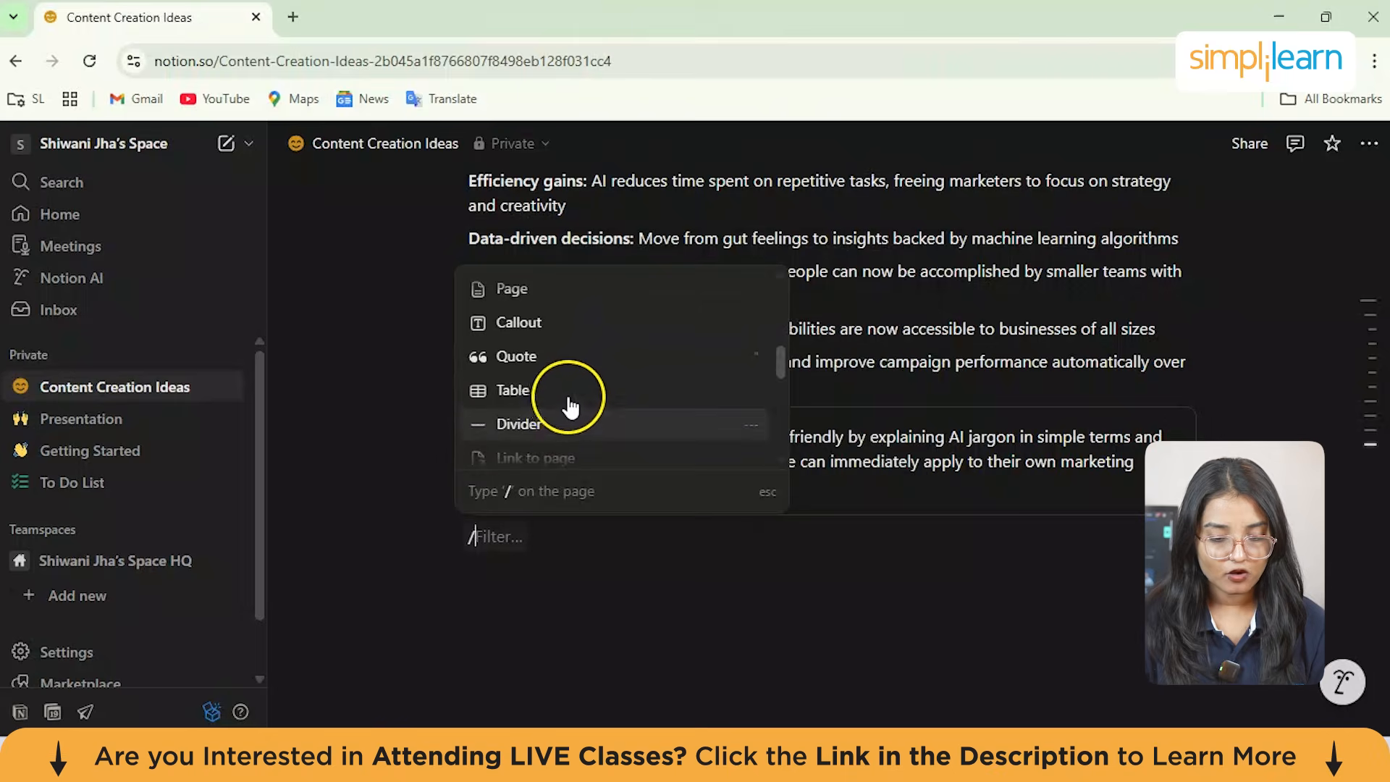
scroll(566, 365, "down", 3)
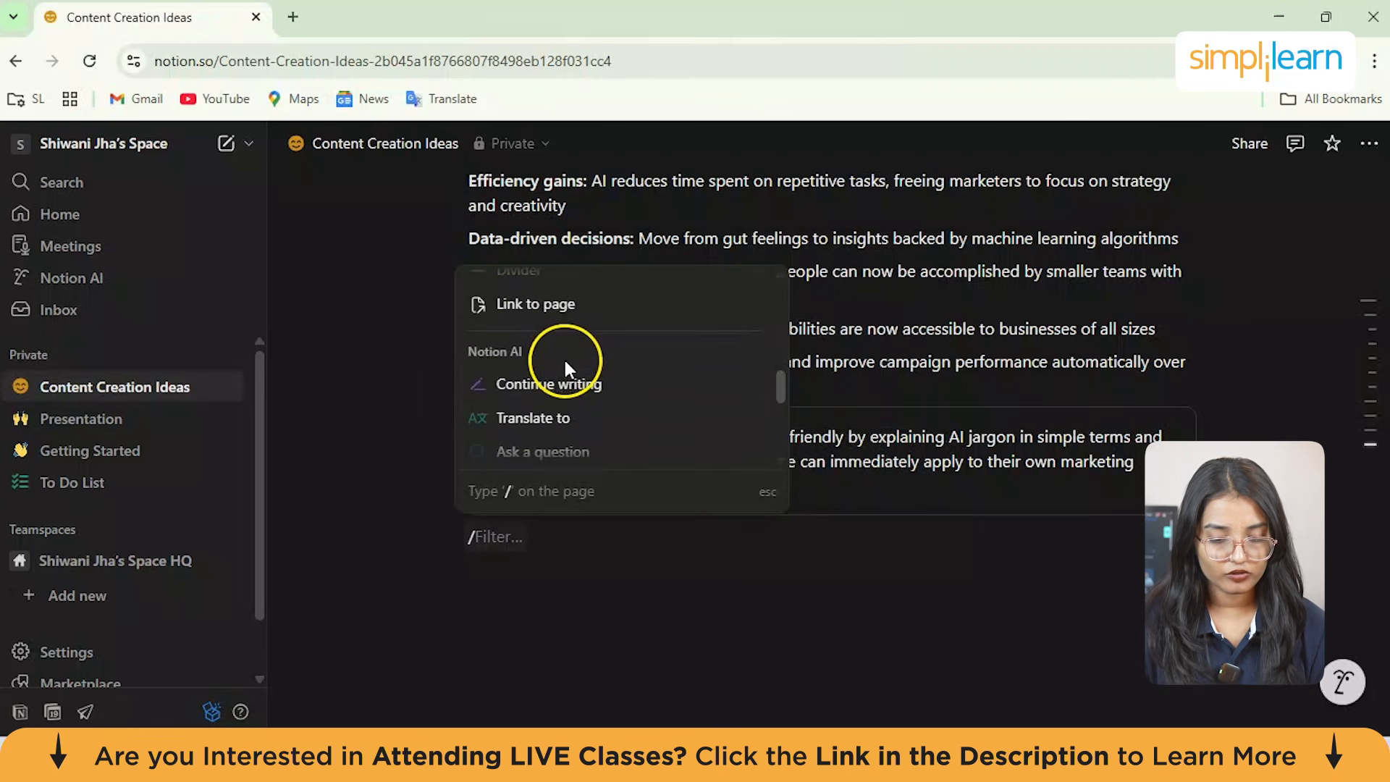
scroll(564, 366, "up", 3)
left_click(561, 366)
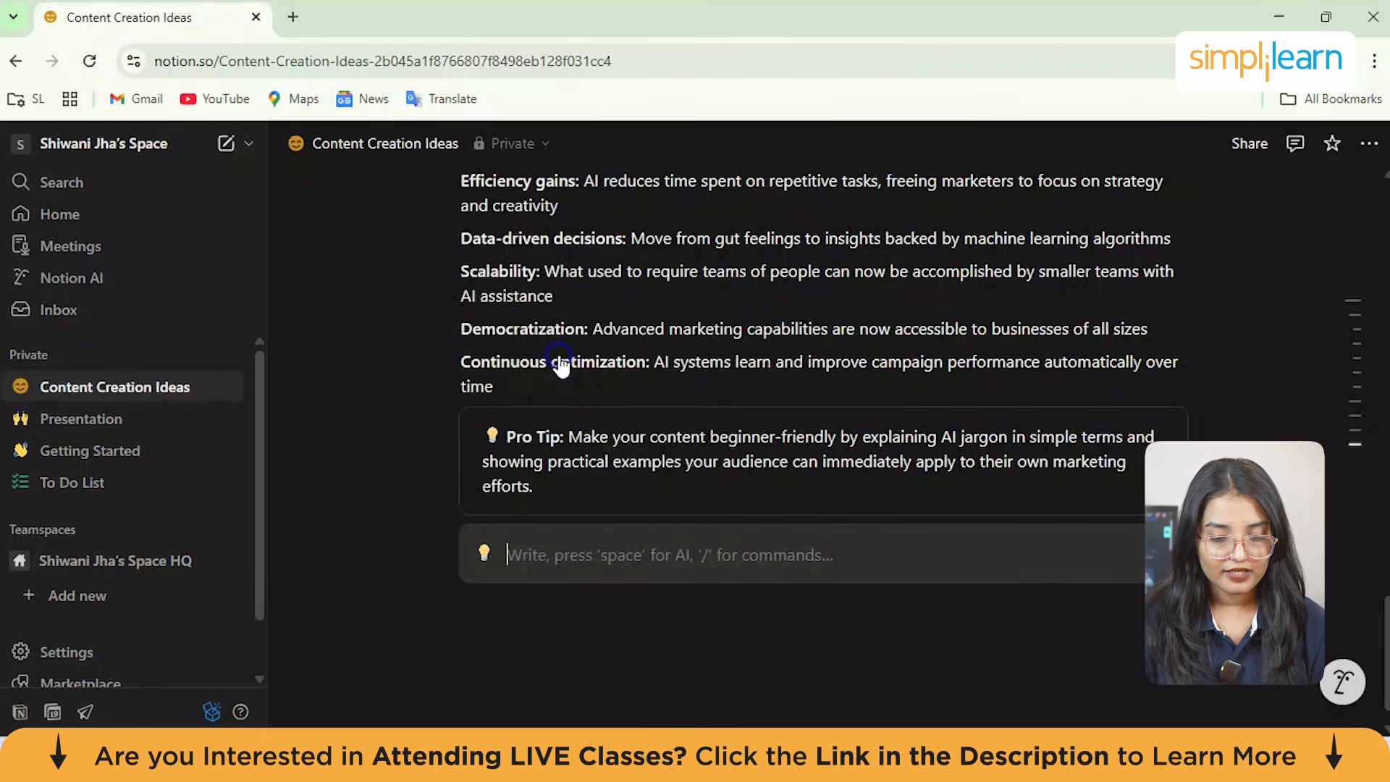
Step: Write "Content Engagaing" in the empty callout and change the callout's icon to a pointing hand
left_click(576, 550)
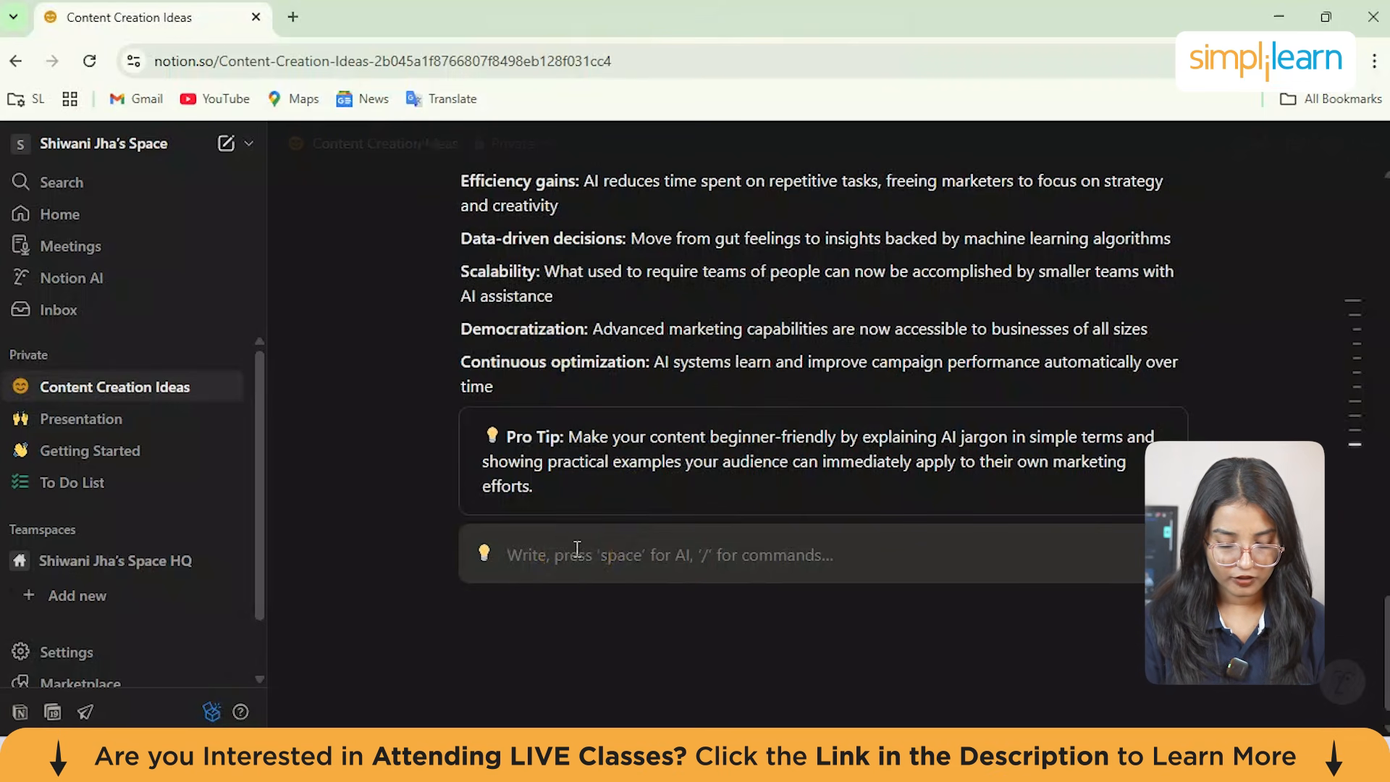
type("Content Engagaing")
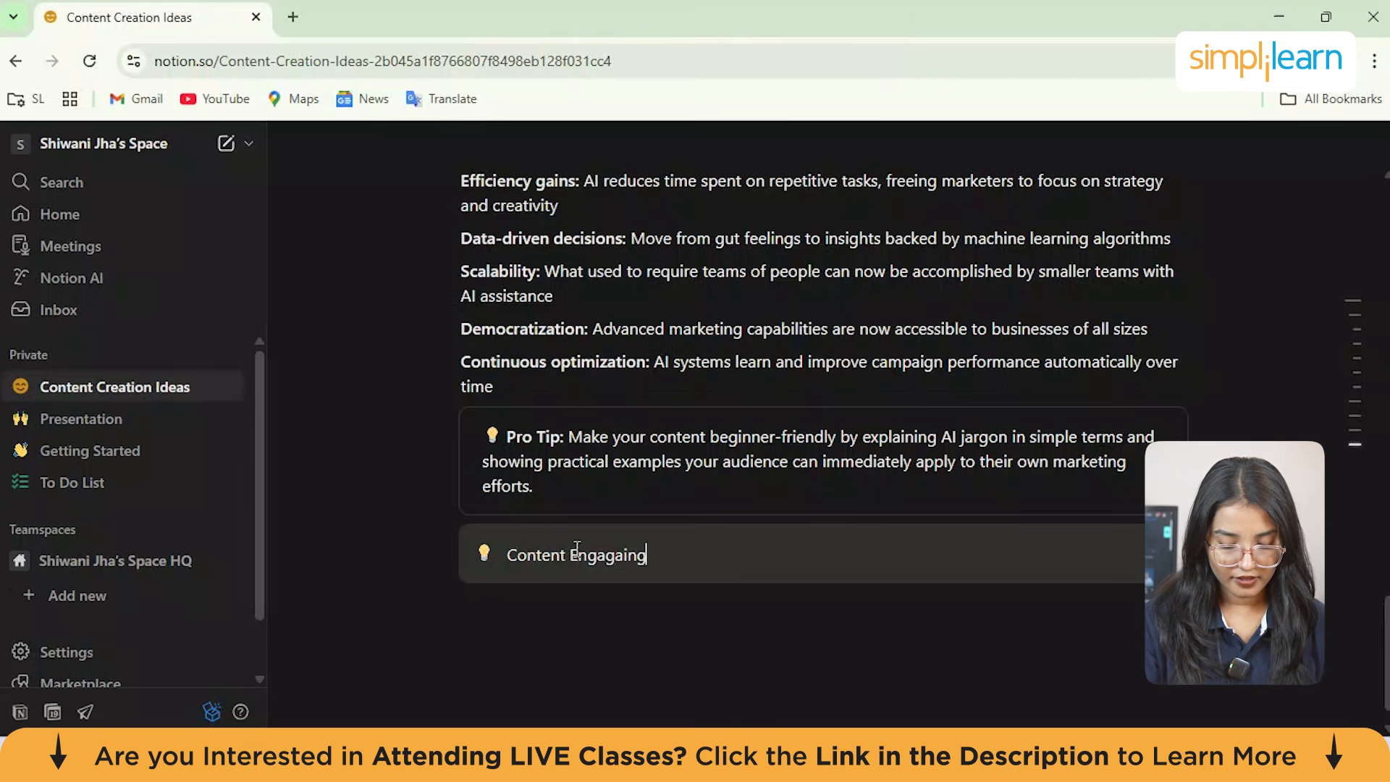
key("Return")
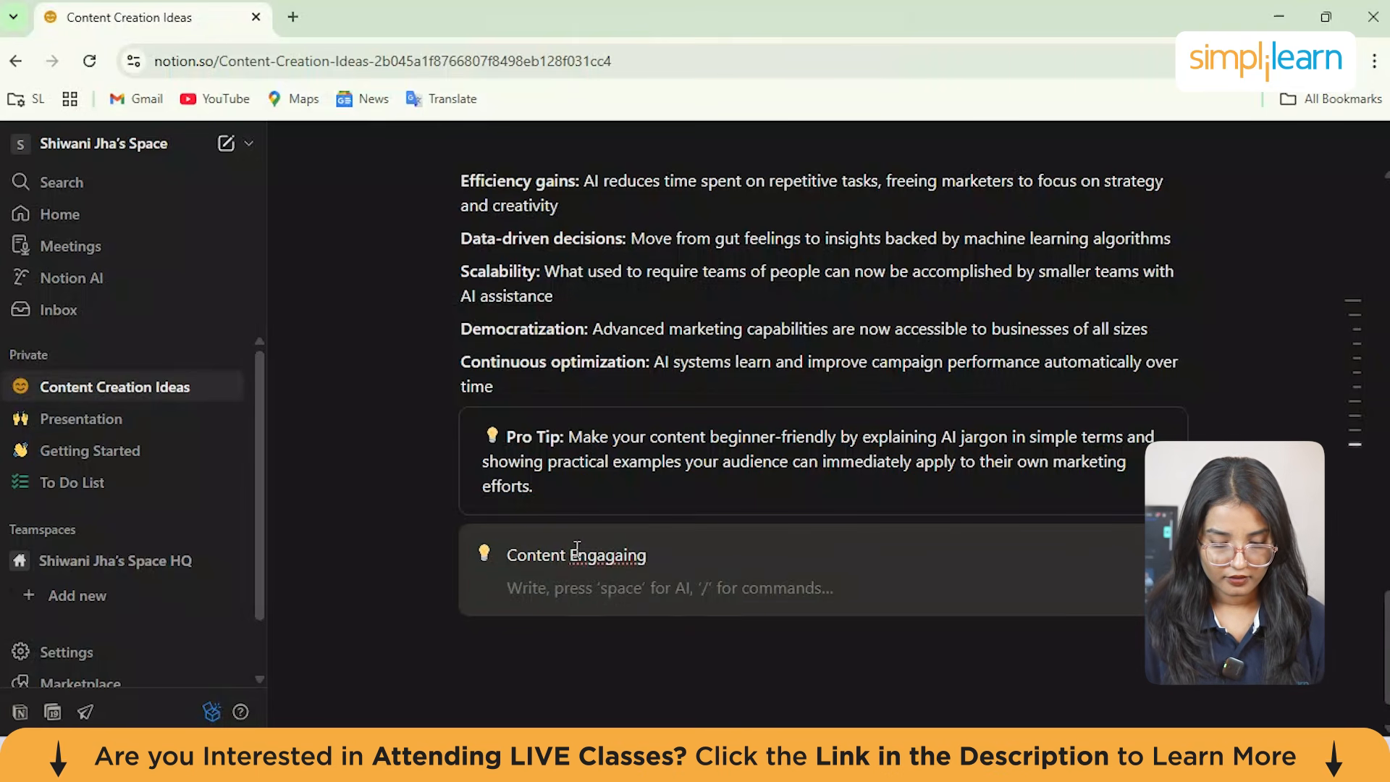
key("BackSpace")
left_click(484, 556)
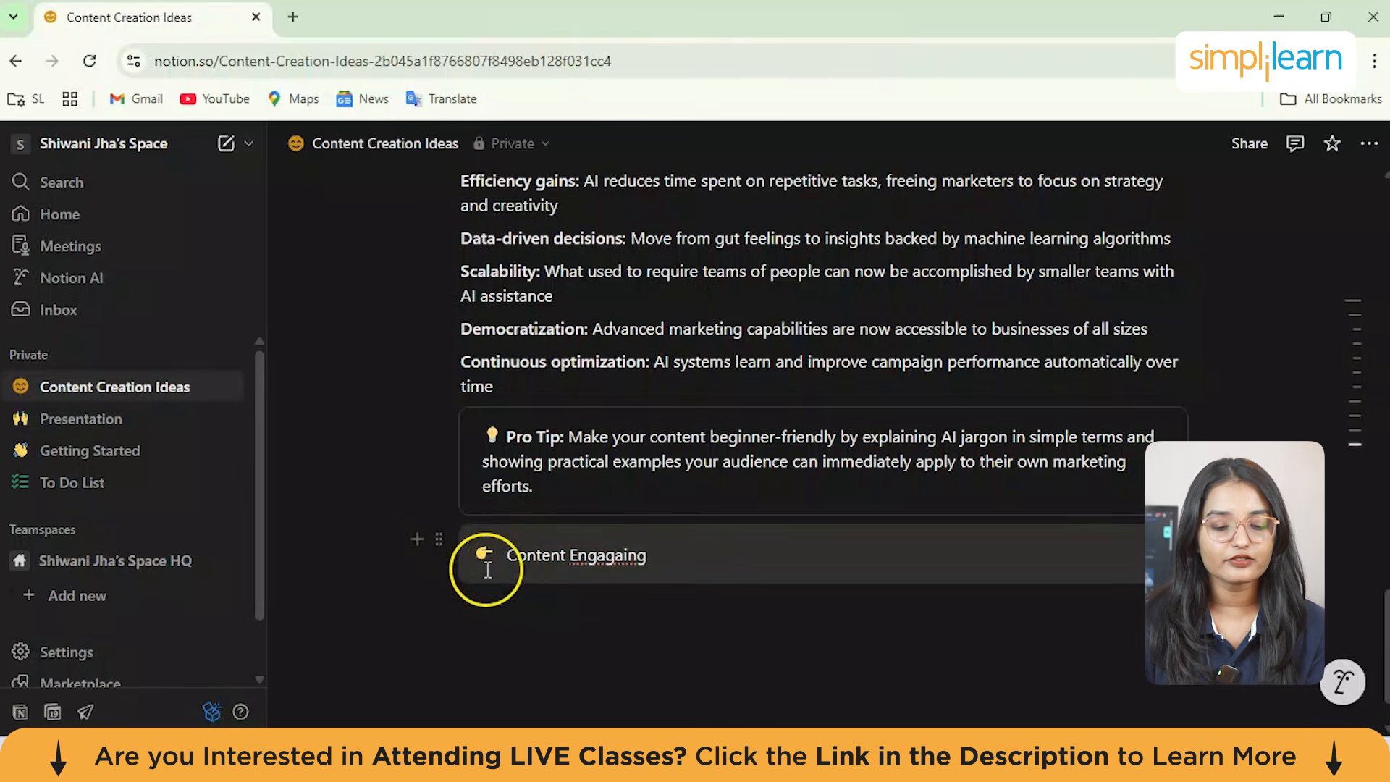
left_click(514, 559)
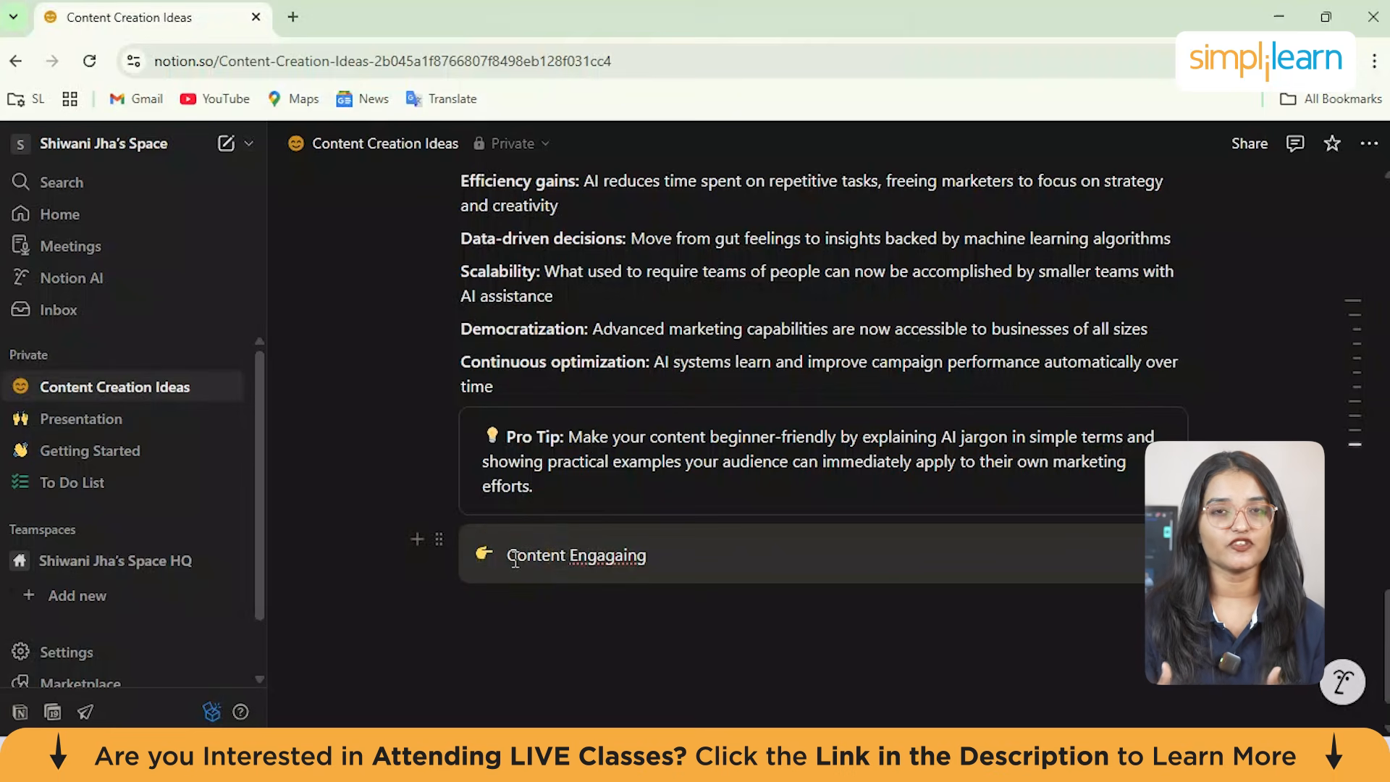
left_click(497, 553)
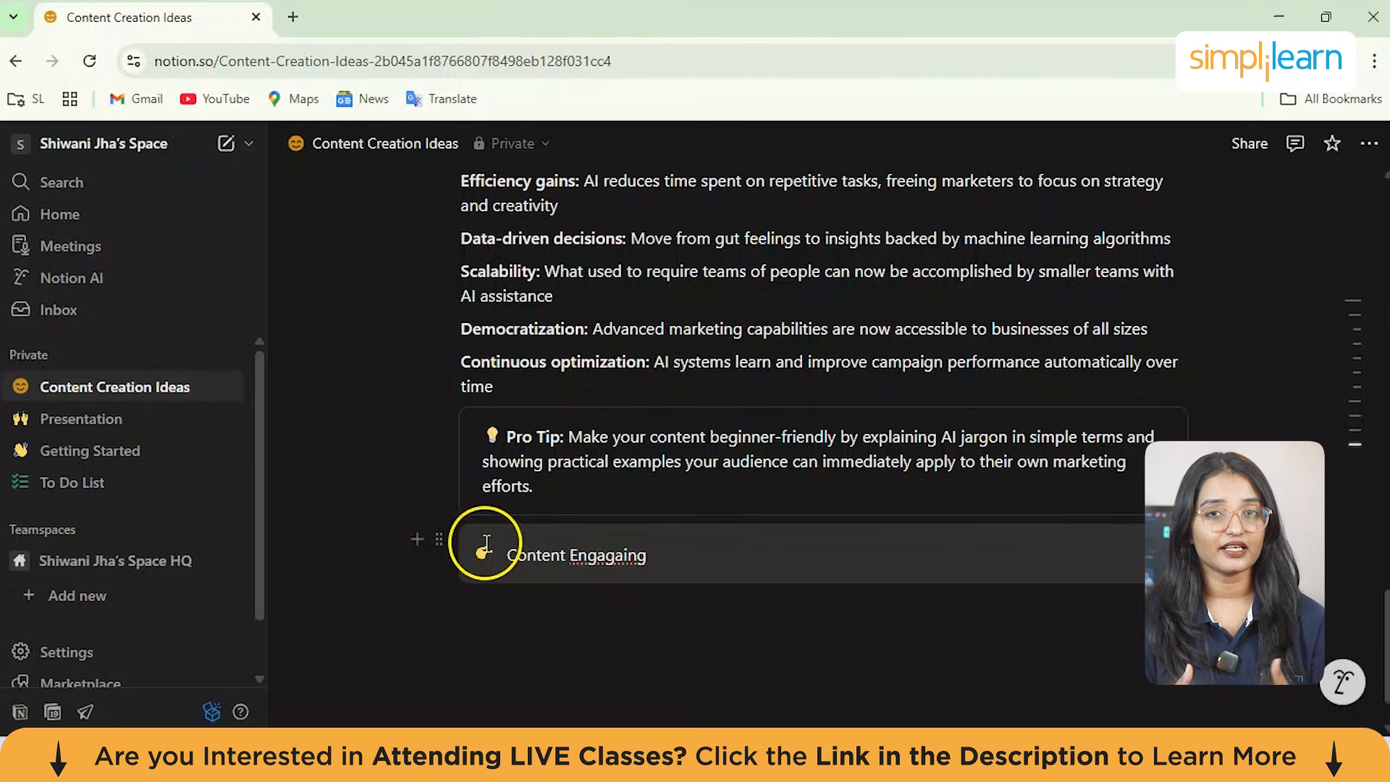
left_click_drag(498, 553, 675, 565)
Step: Add a bulleted list directly below the callout with the items "creating scripts" and "generating videos"
left_click(605, 590)
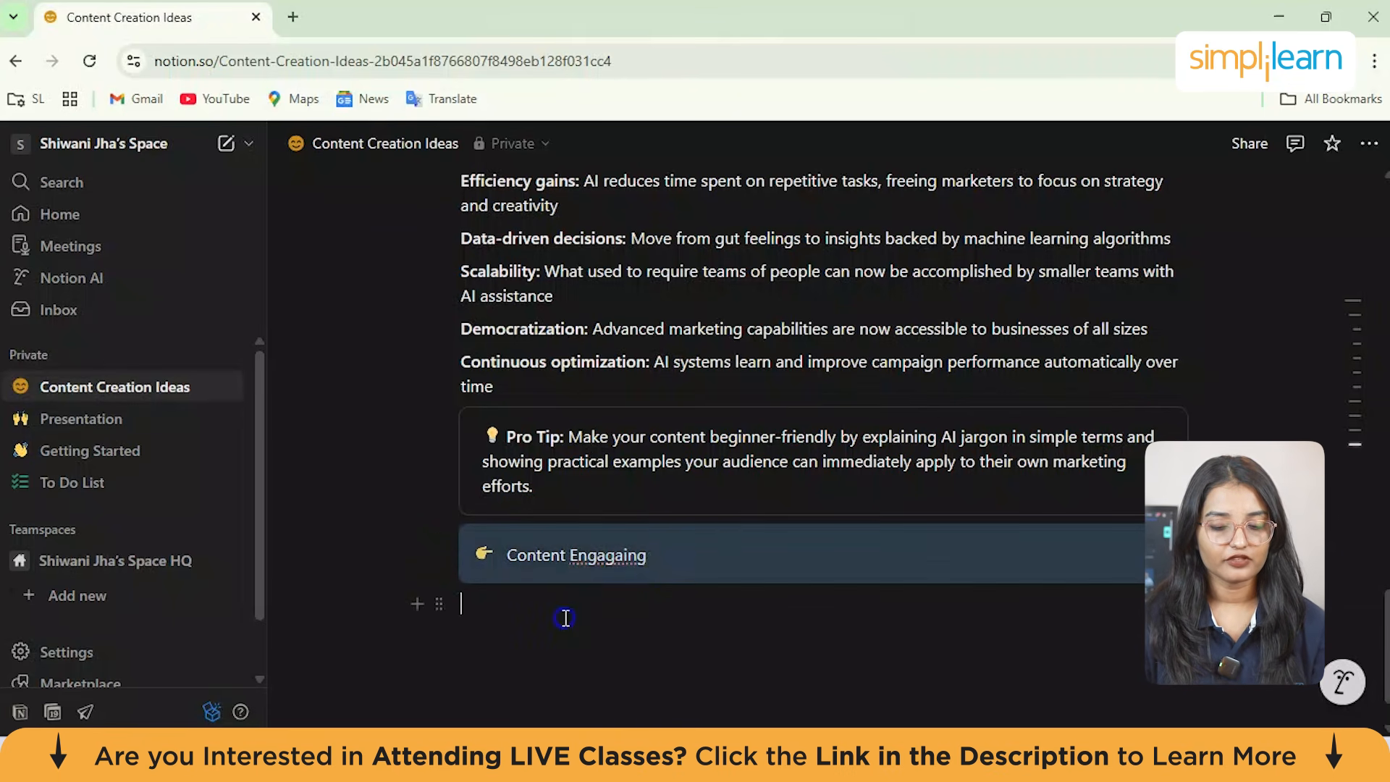
left_click(465, 610)
type("/")
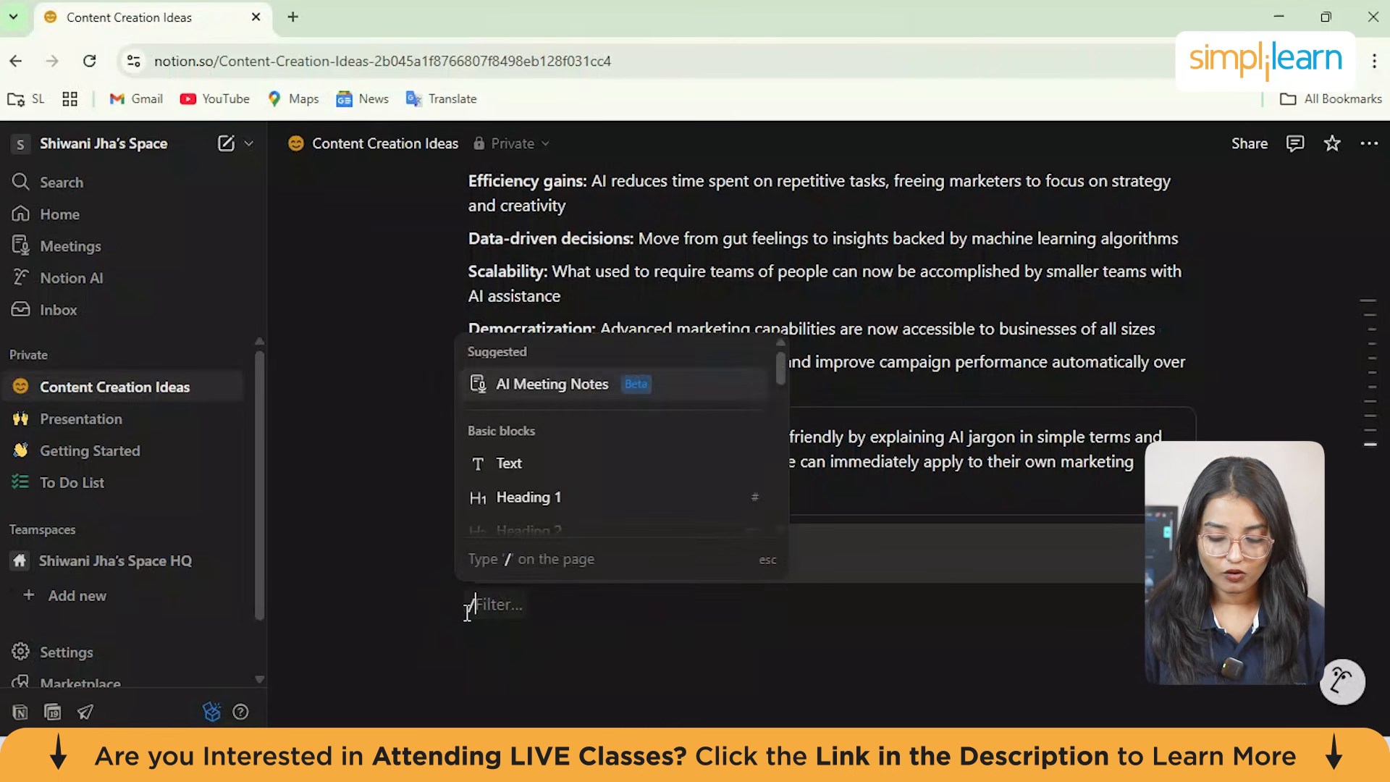
scroll(572, 478, "down", 1)
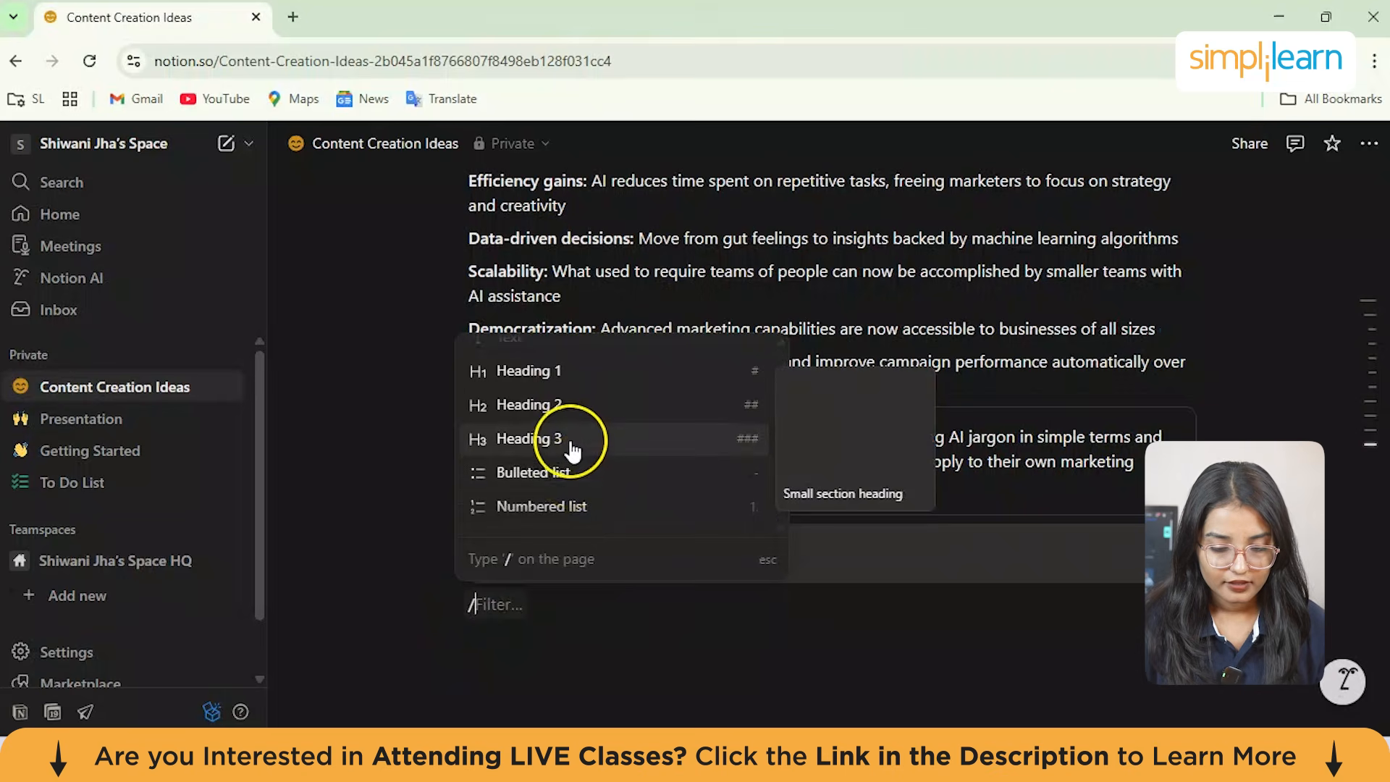
left_click(571, 474)
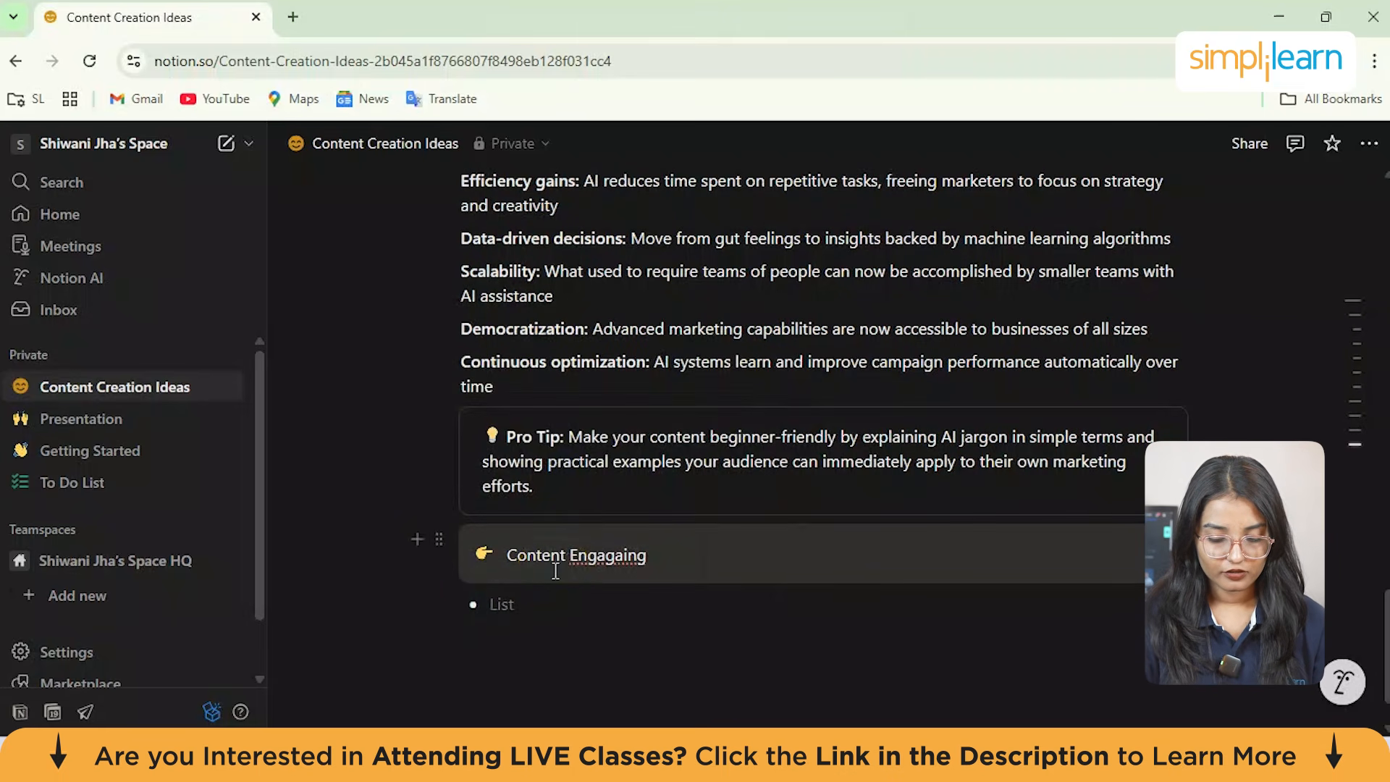
type("c")
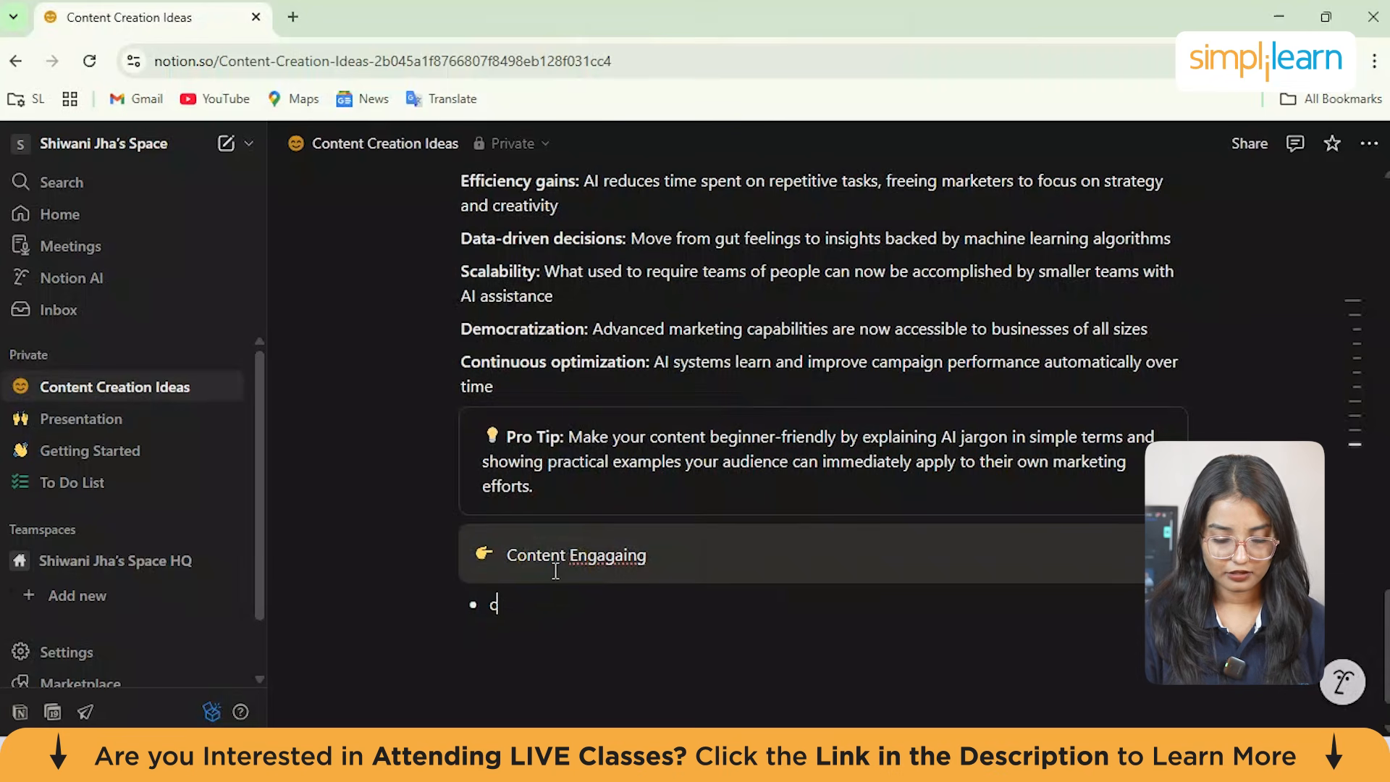
type("reating scripts")
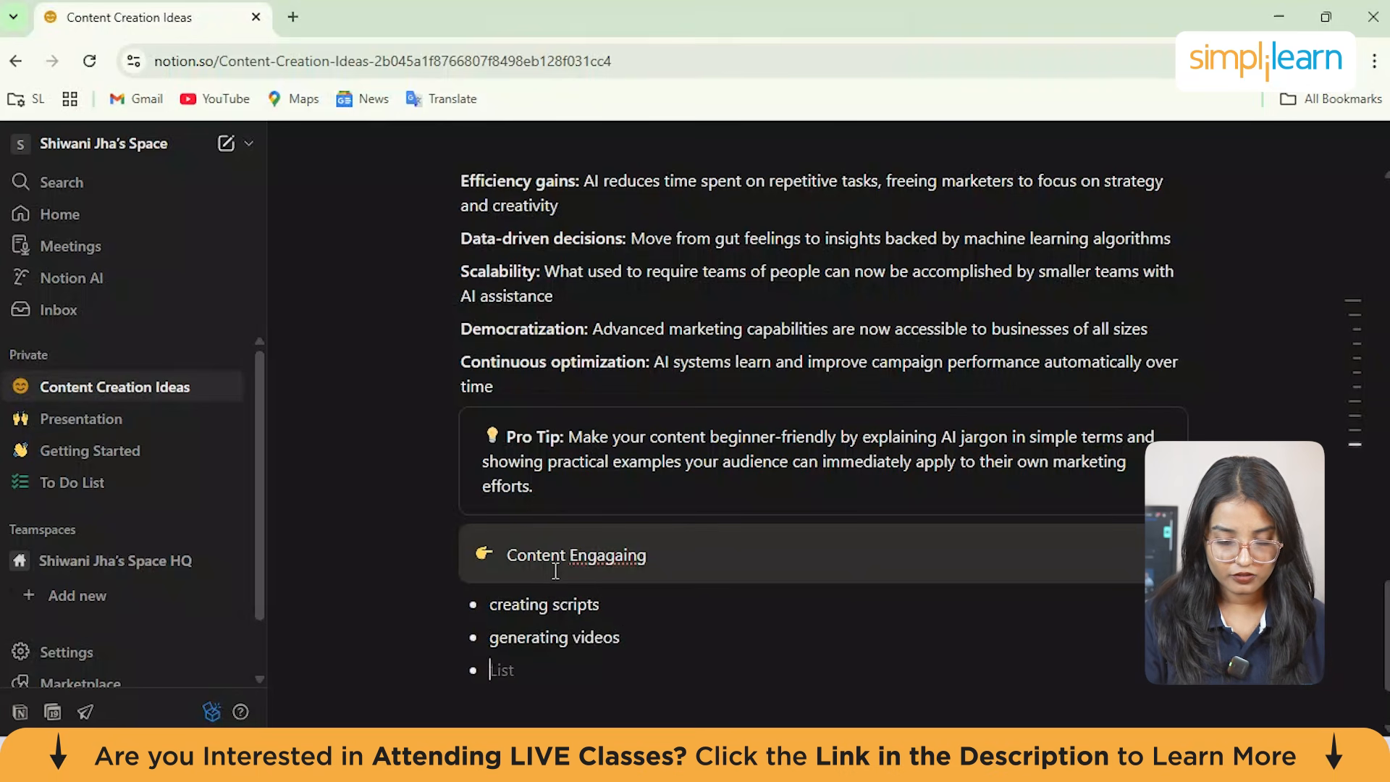
Step: End the bulleted list and insert a link to the existing To Do List page directly below it
scroll(555, 571, "down", 2)
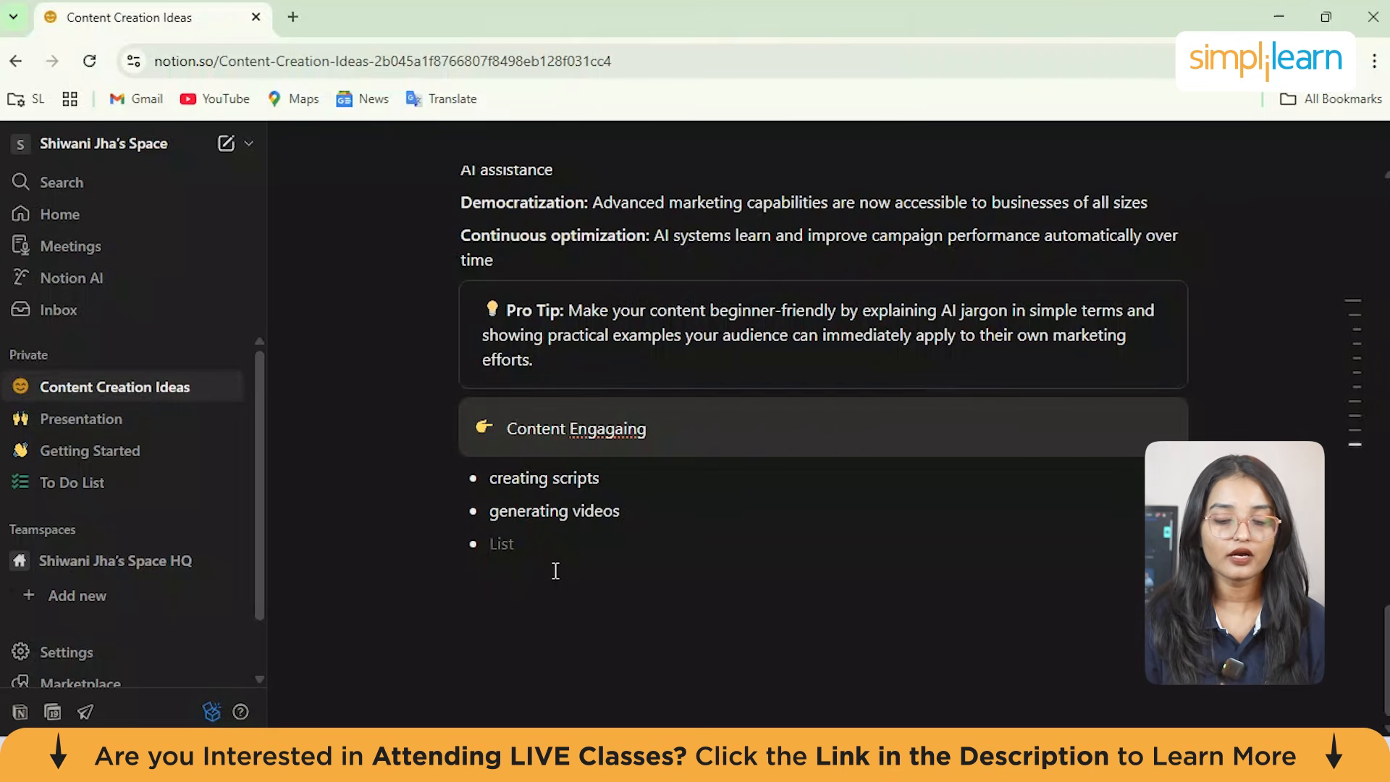
left_click(541, 563)
key("BackSpace")
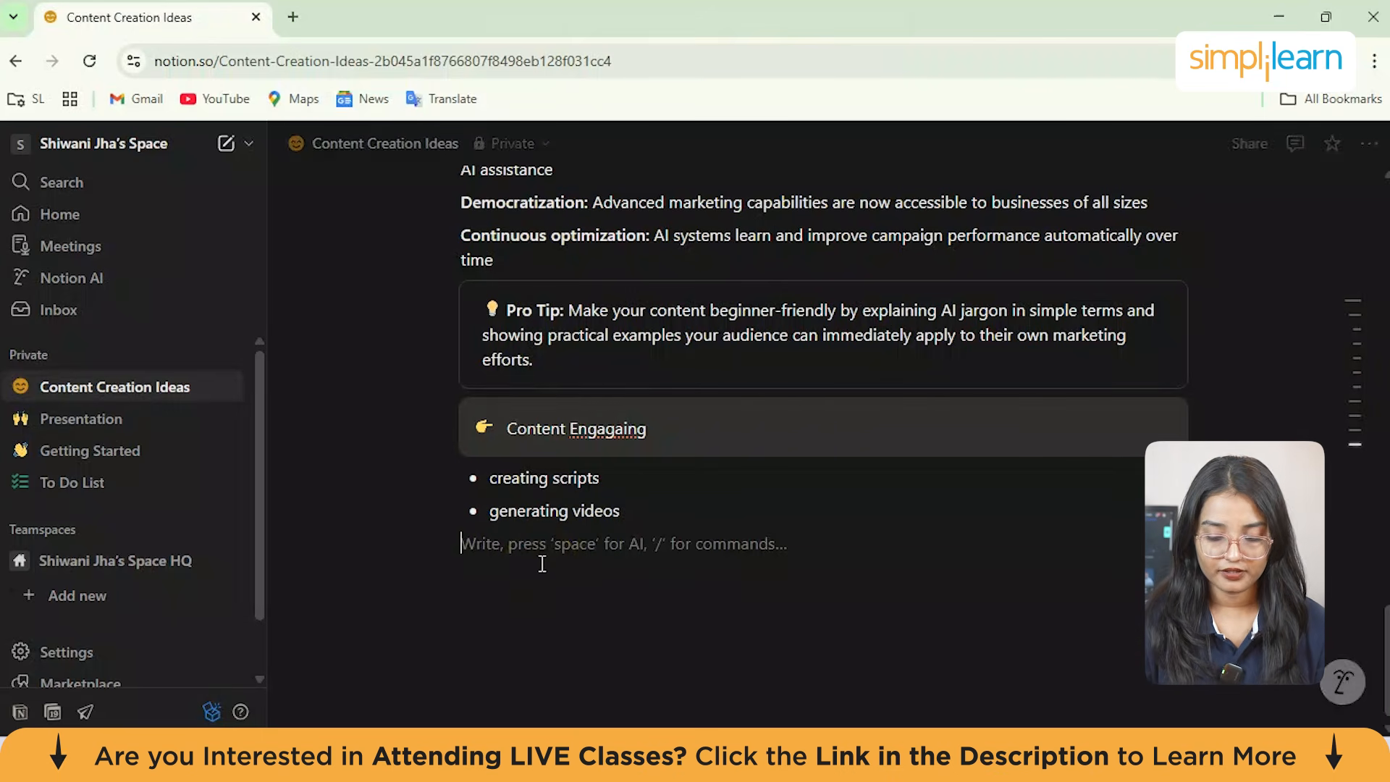
type("/pa")
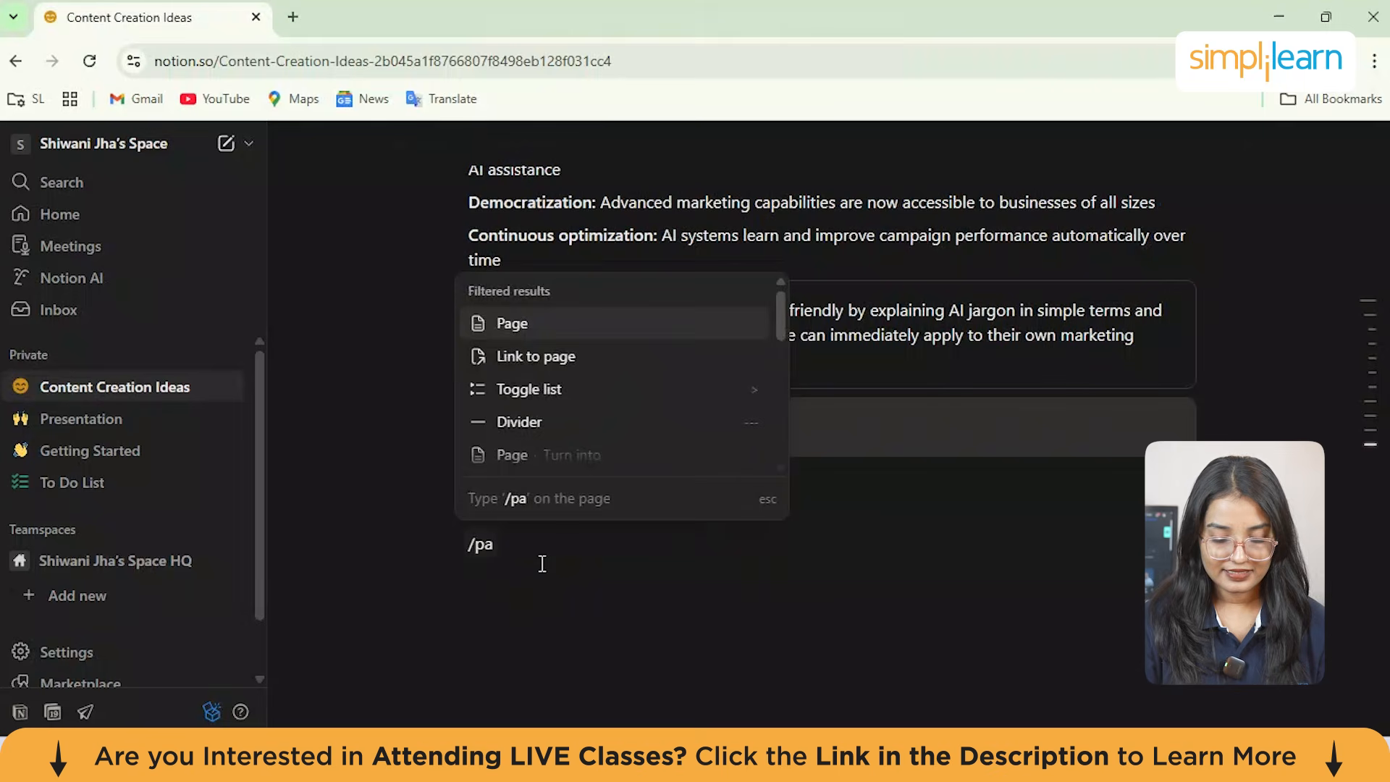
scroll(538, 391, "down", 5)
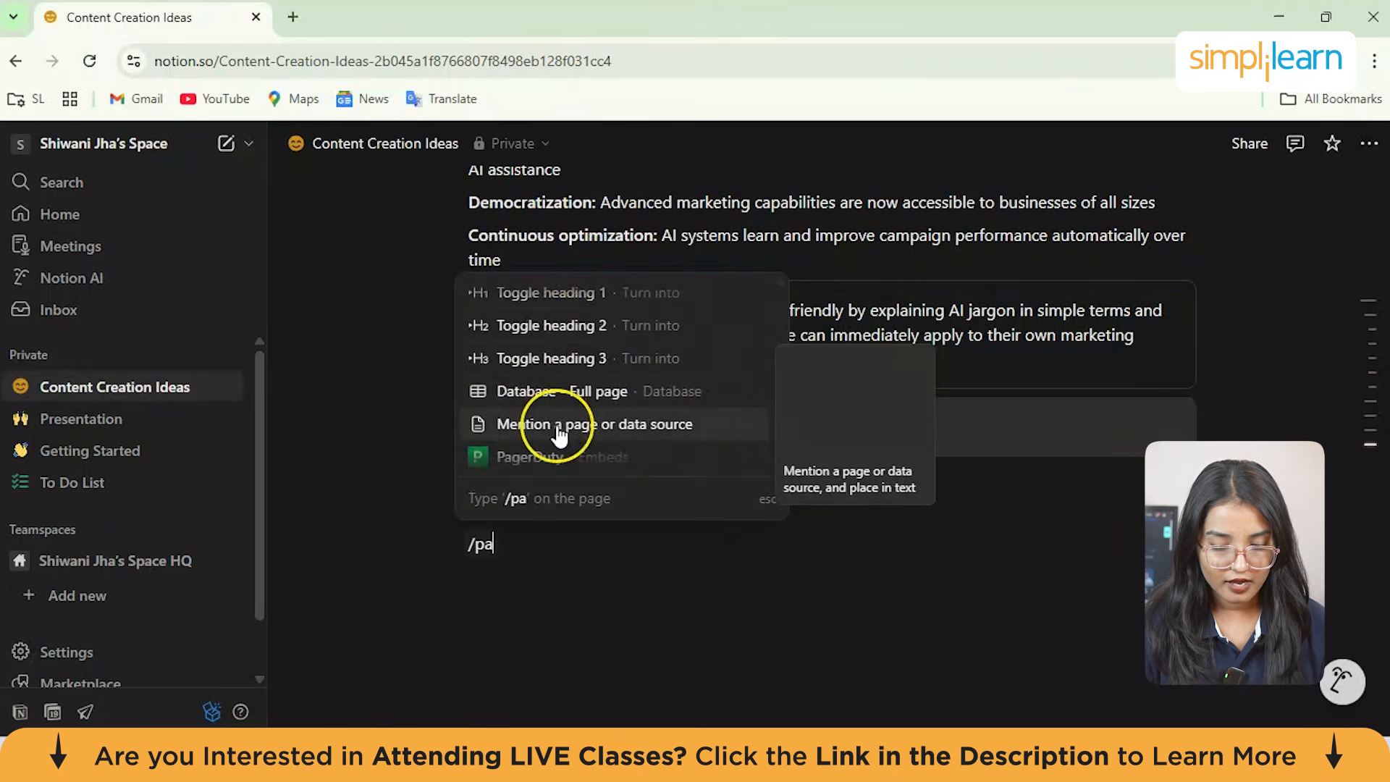
scroll(558, 428, "down", 3)
scroll(562, 432, "up", 3)
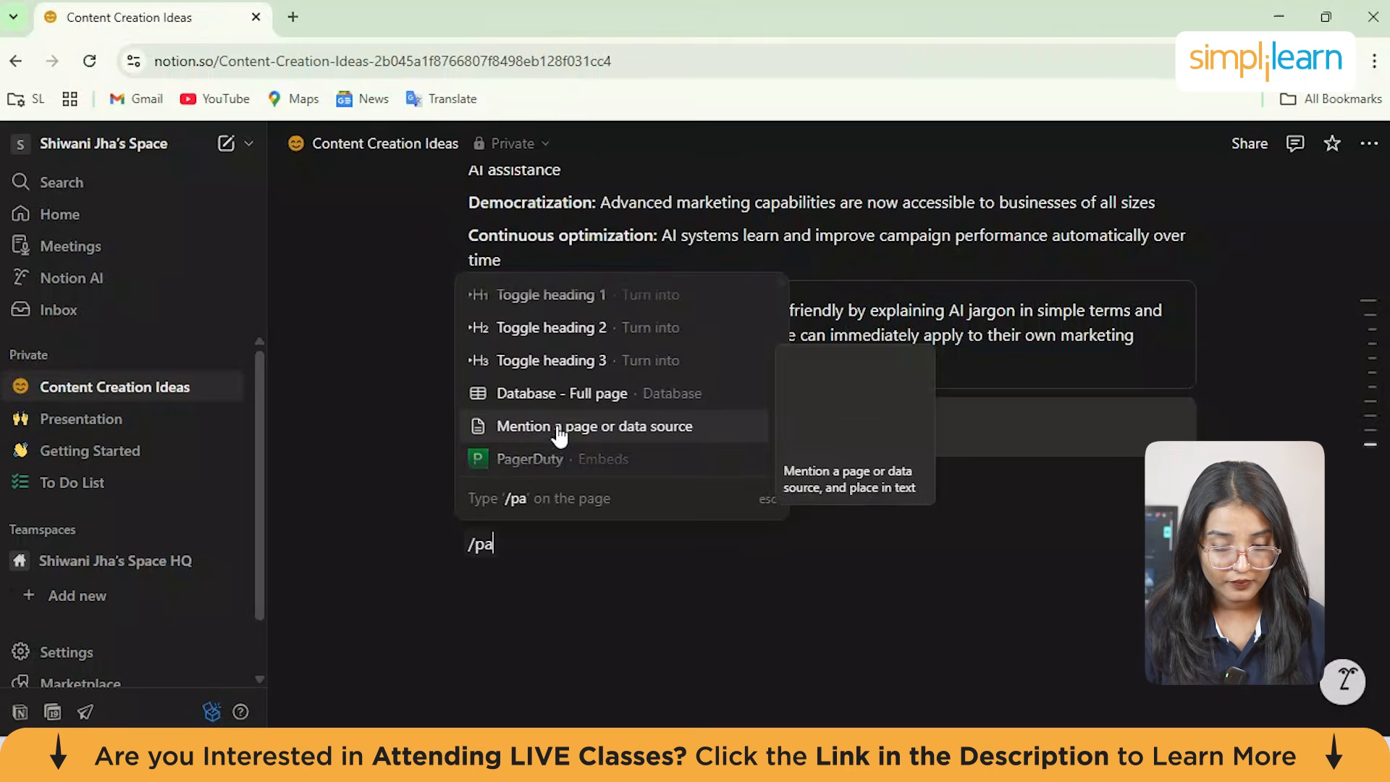
scroll(559, 431, "up", 4)
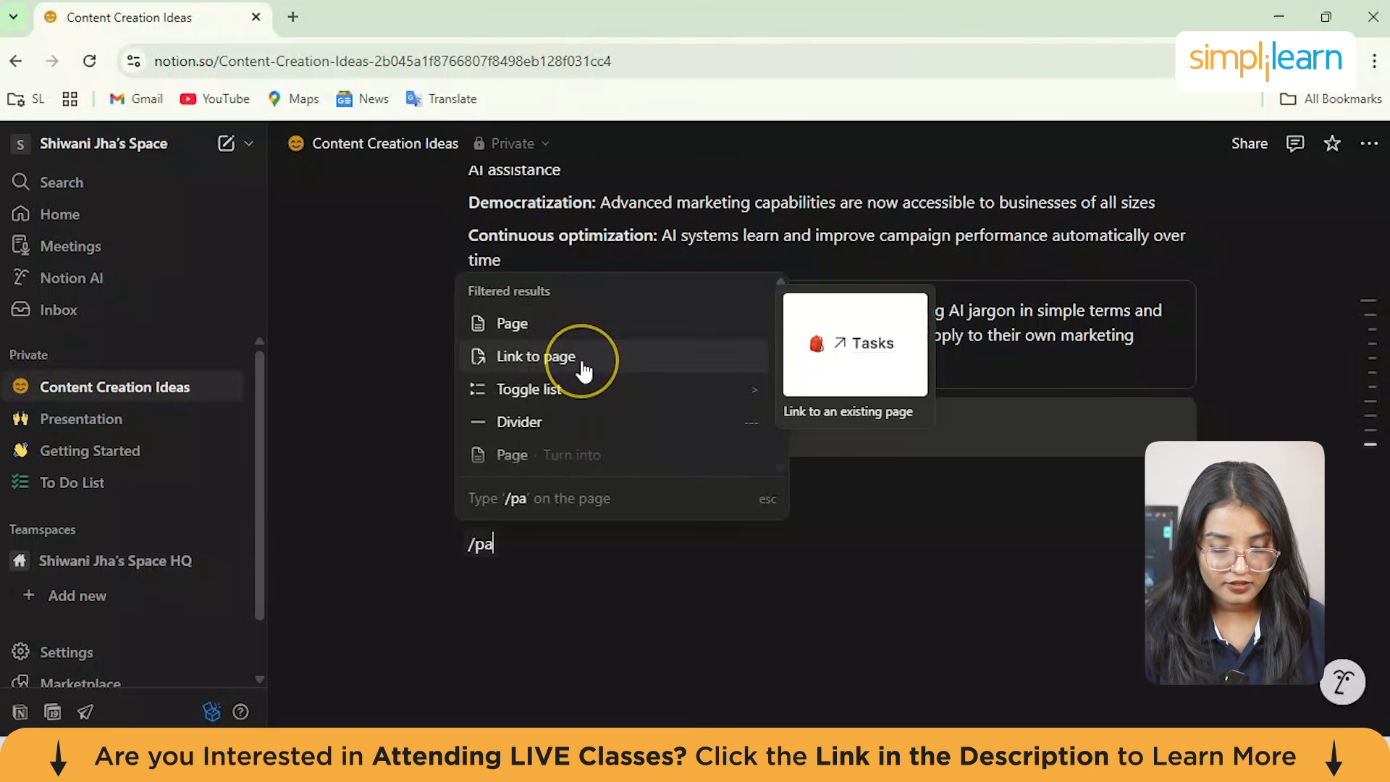
left_click(583, 364)
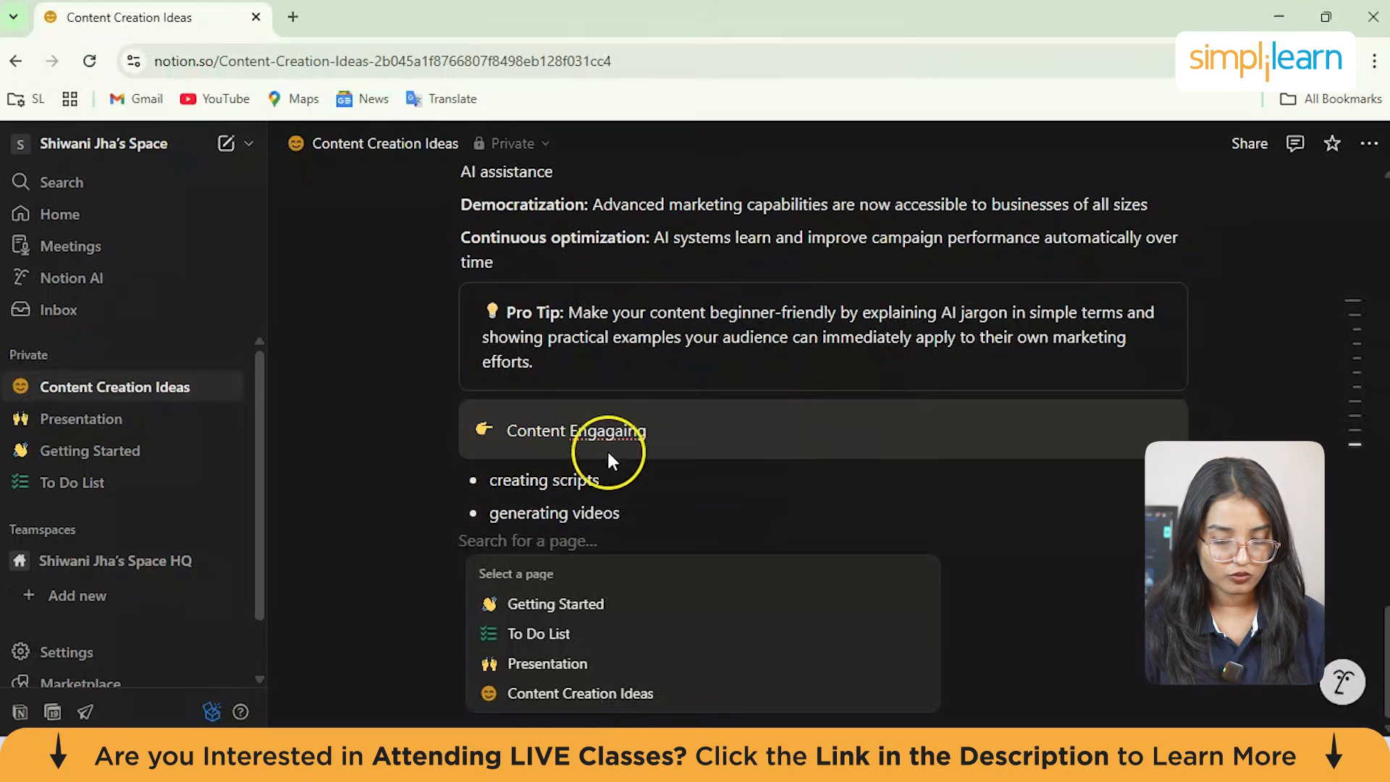
left_click(575, 641)
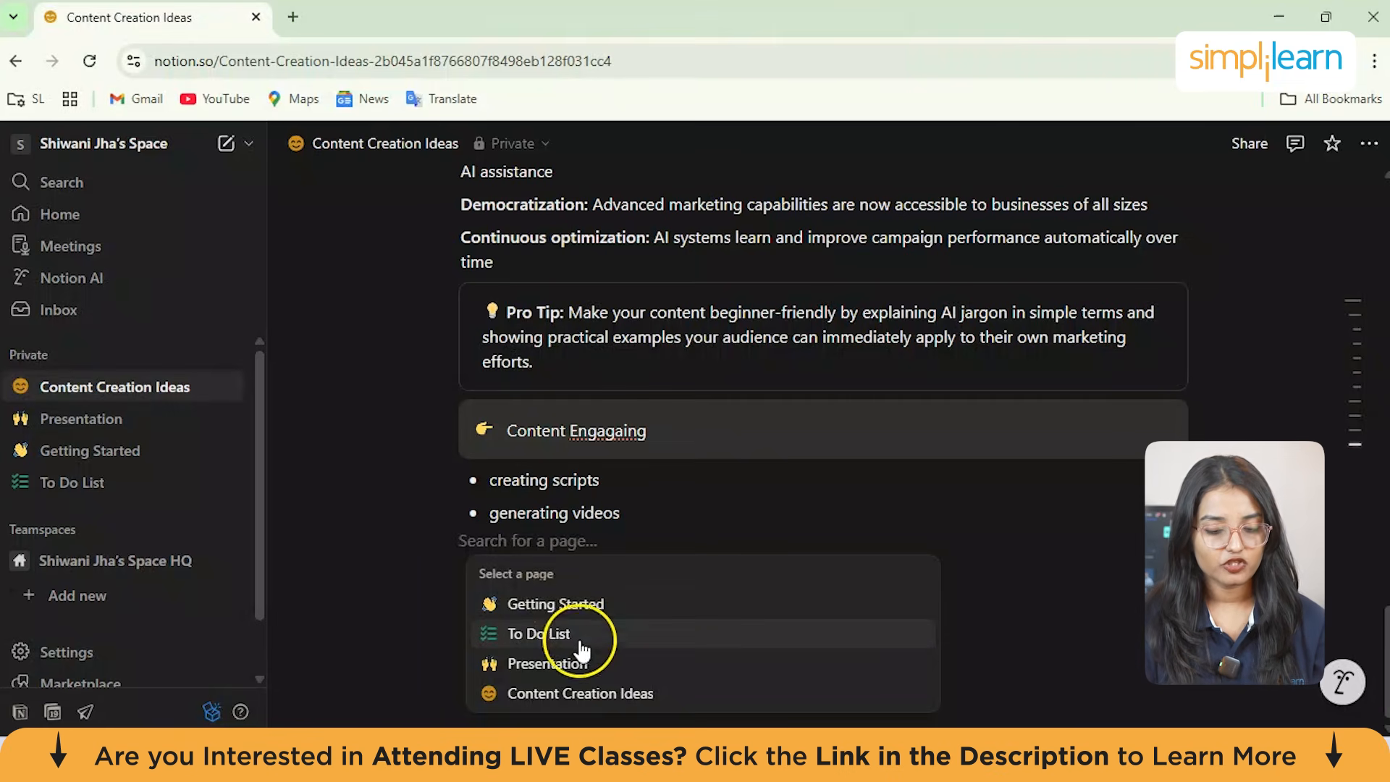
left_click(539, 637)
mouse_move(527, 548)
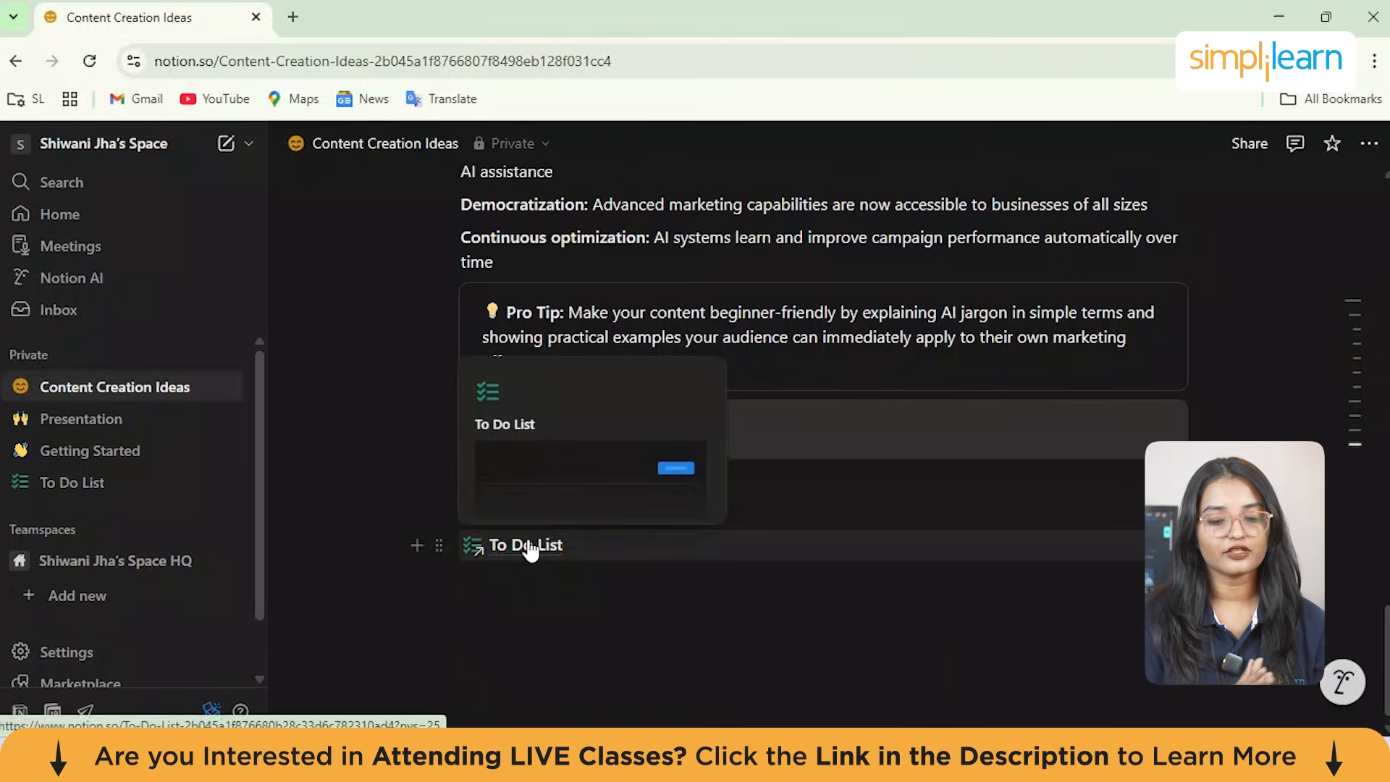
left_click(497, 510)
Step: Look over the page, follow the To Do List link to view its tasks, and return to the Content Creation Ideas page
scroll(497, 510, "up", 15)
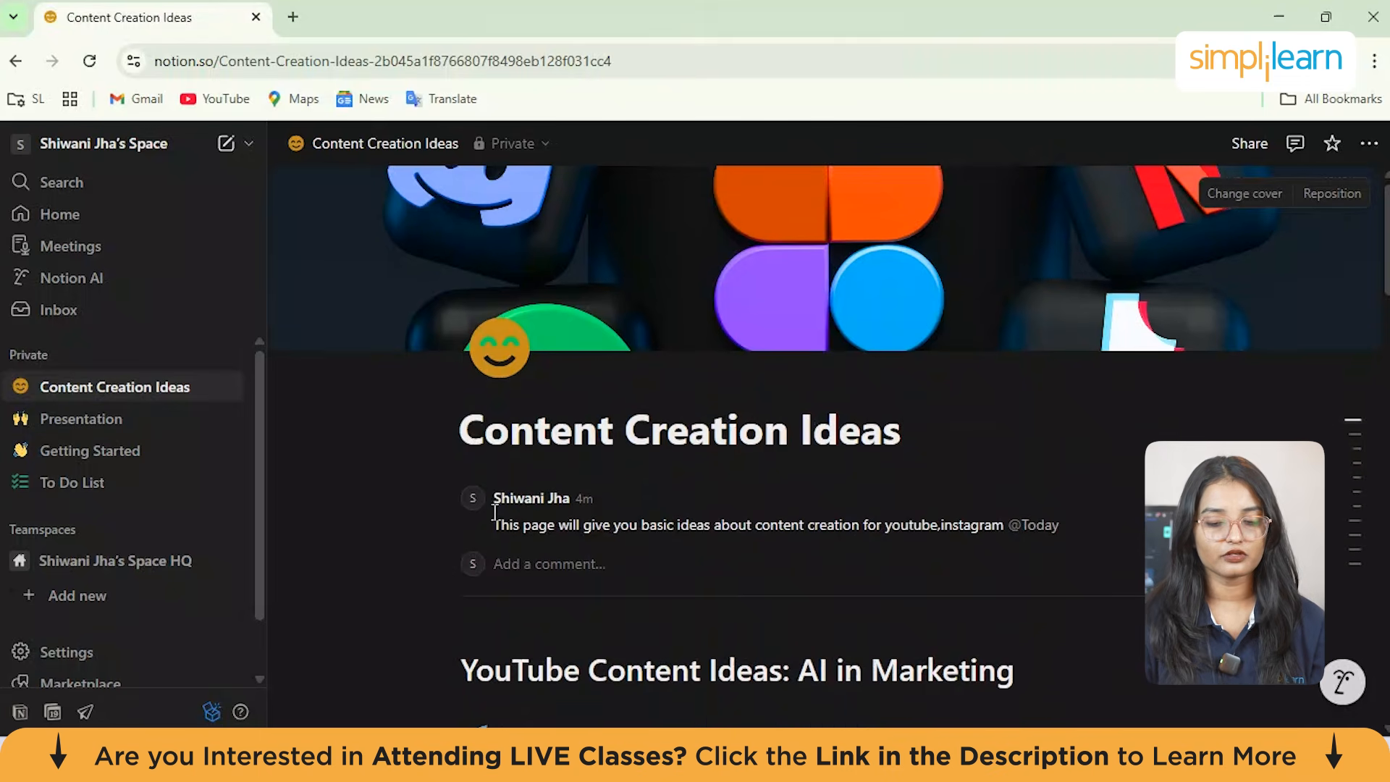
scroll(676, 474, "down", 15)
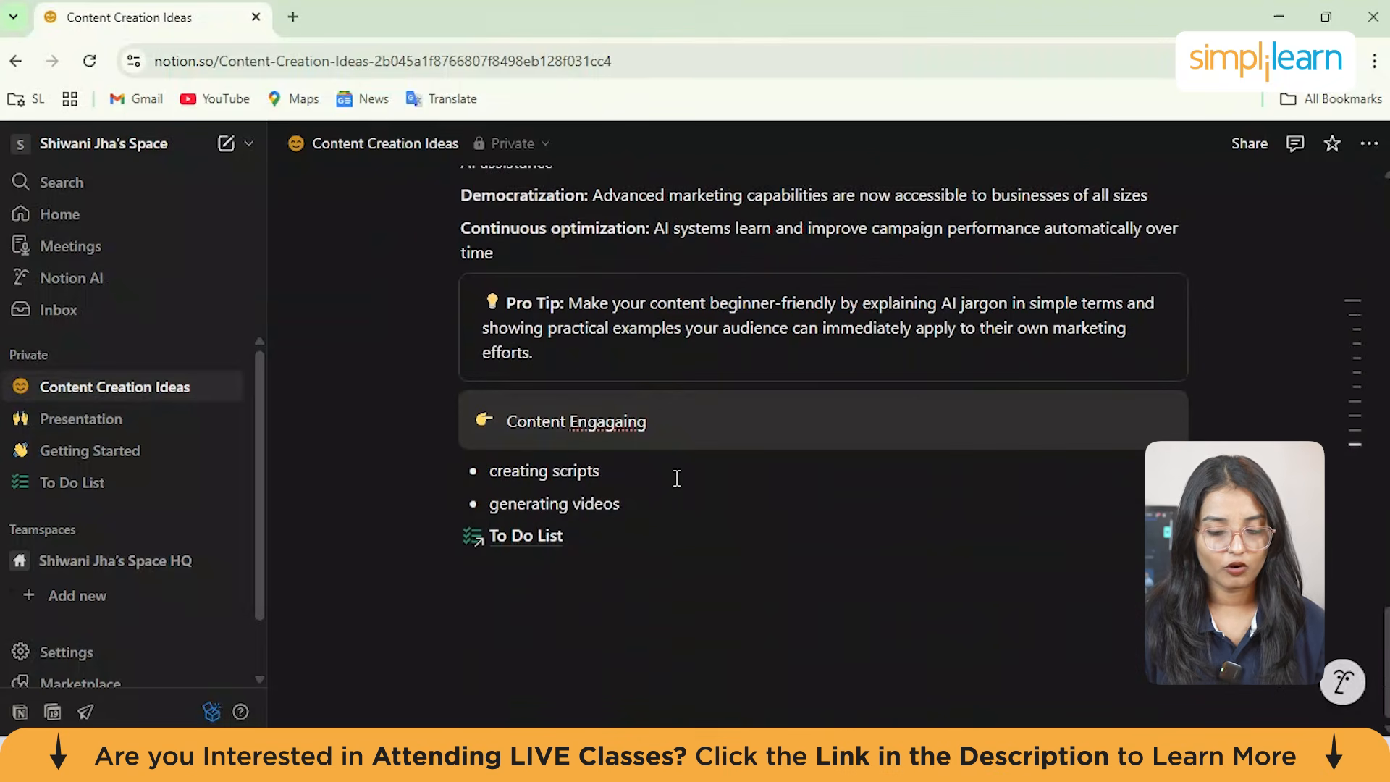
left_click(525, 542)
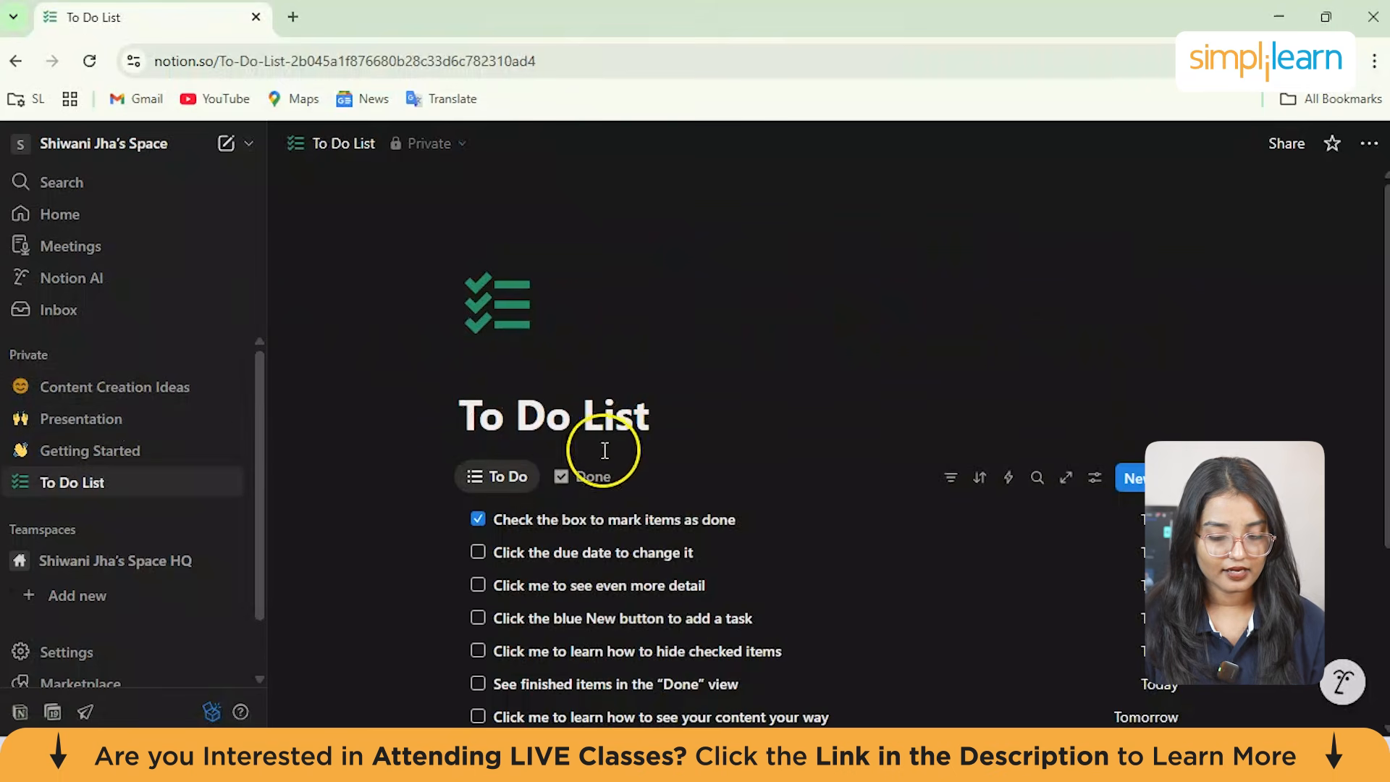
scroll(552, 386, "down", 3)
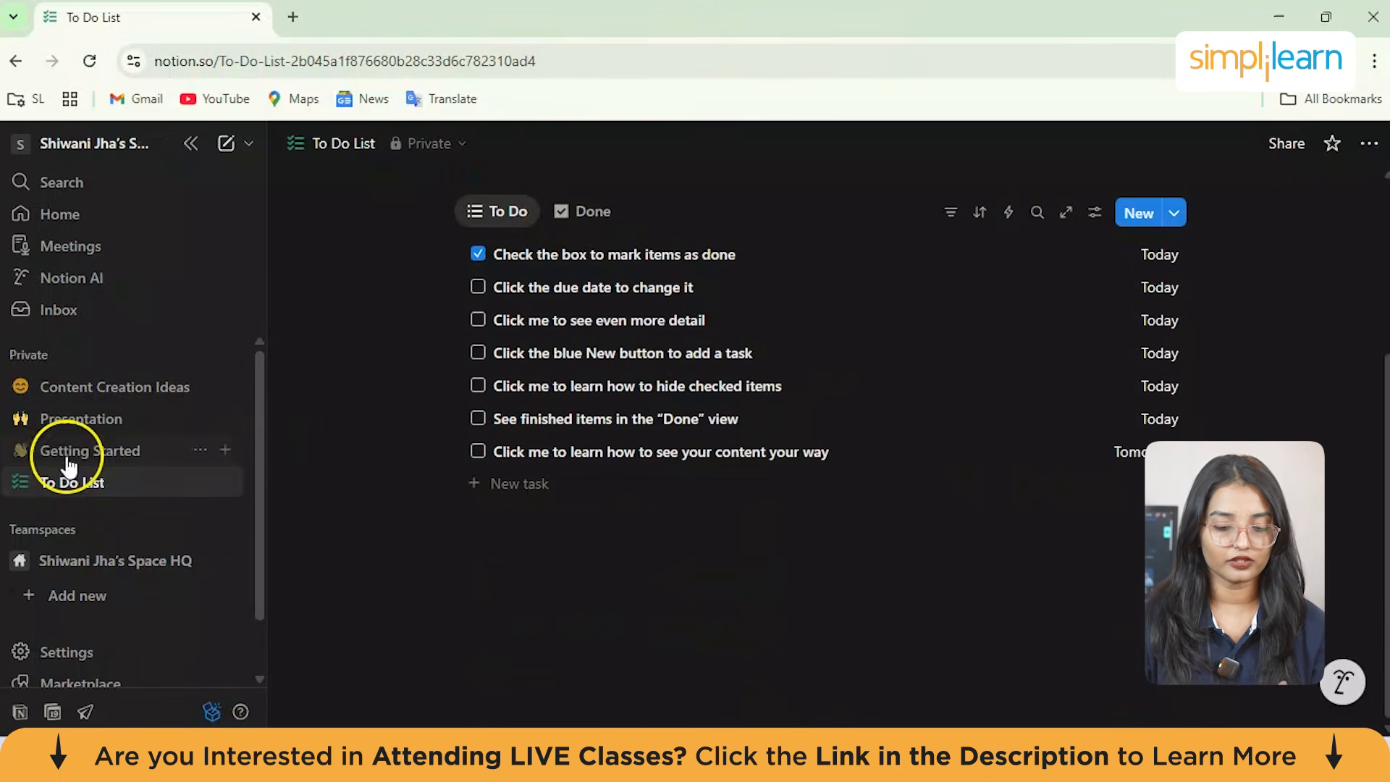
scroll(63, 459, "down", 1)
scroll(65, 463, "up", 1)
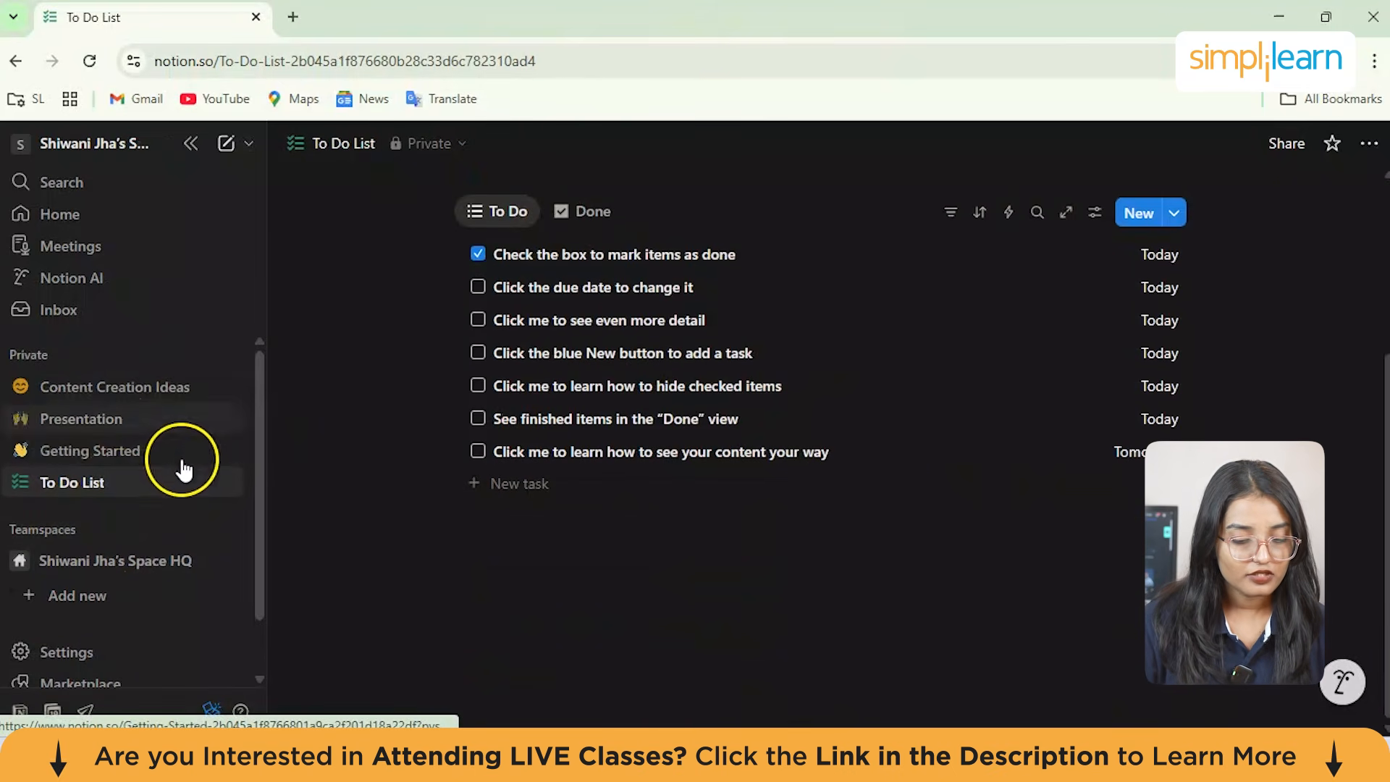
left_click(152, 398)
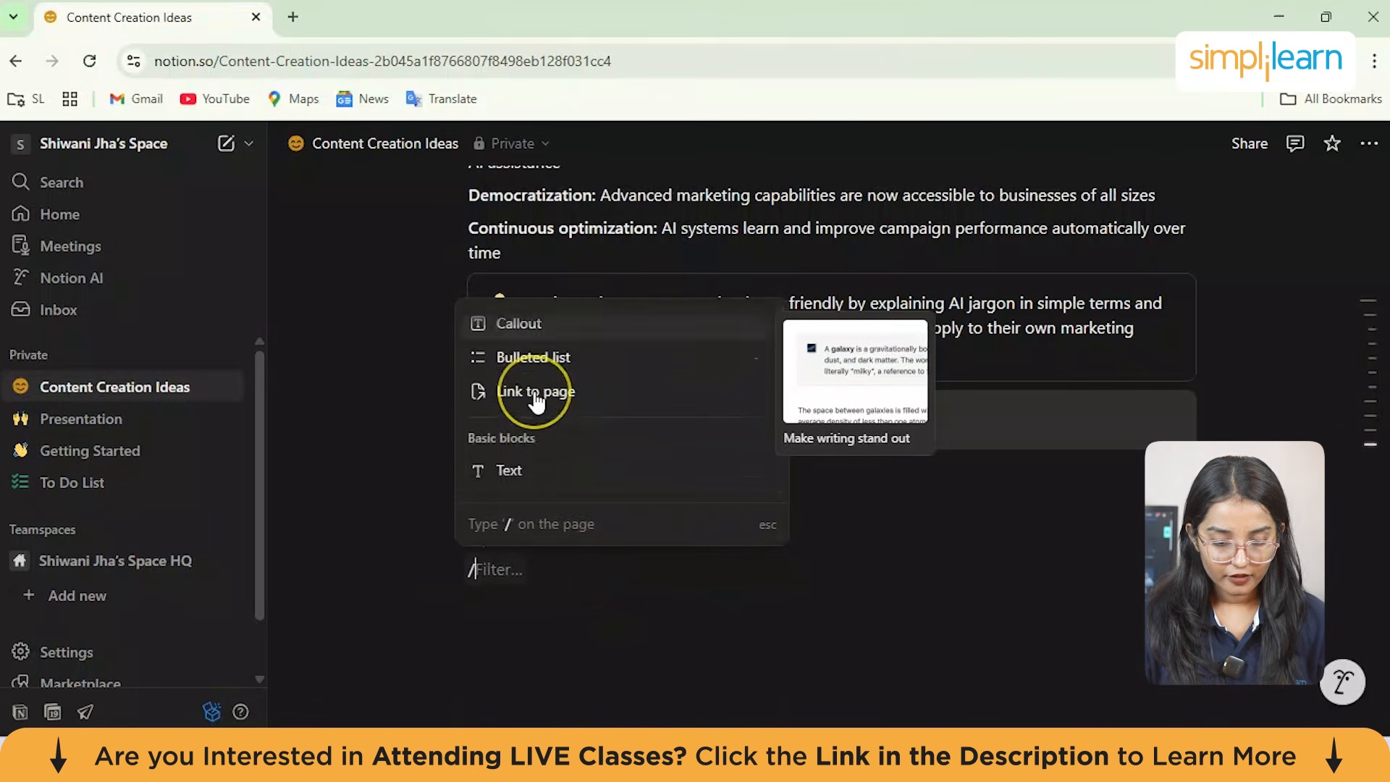
Step: Insert a quote block below the To Do List link reading "If you build it, they will come."
scroll(535, 402, "up", 1)
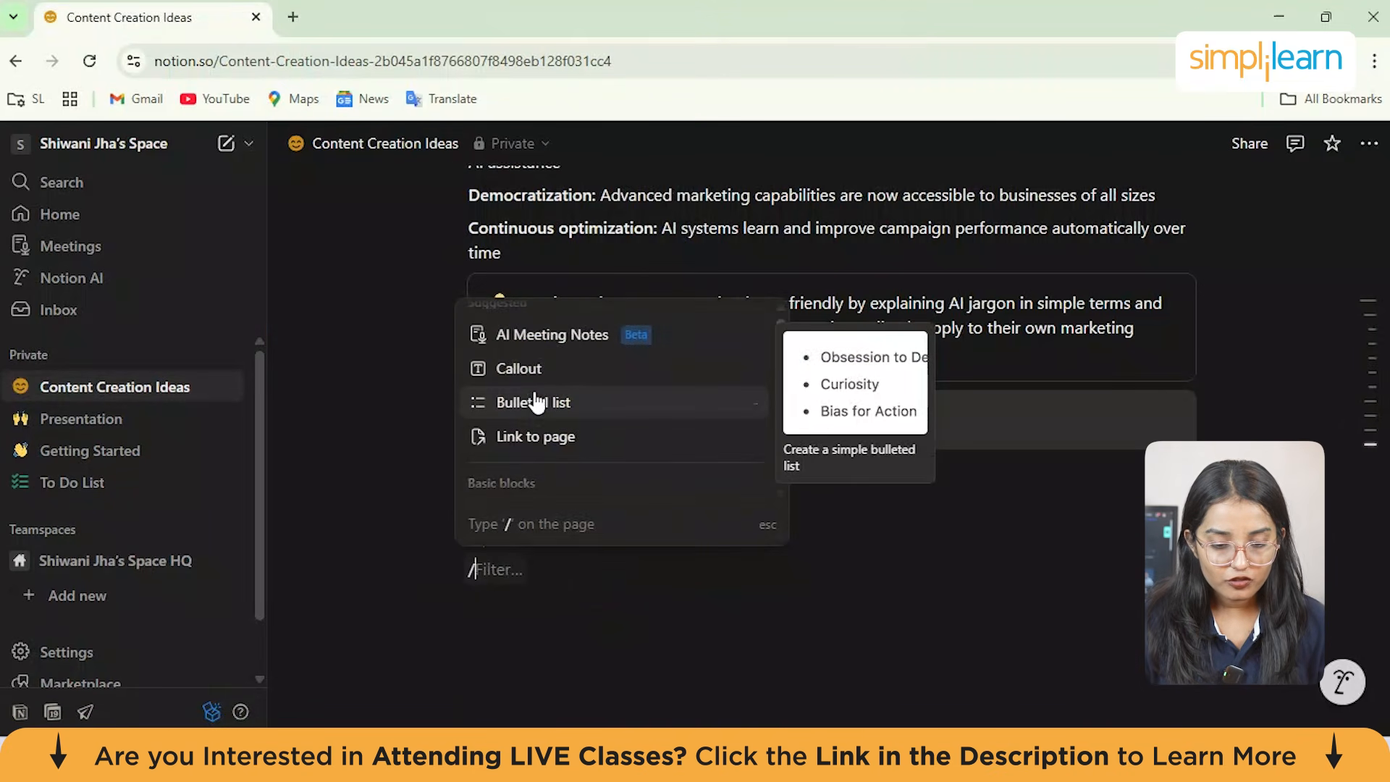
type("q")
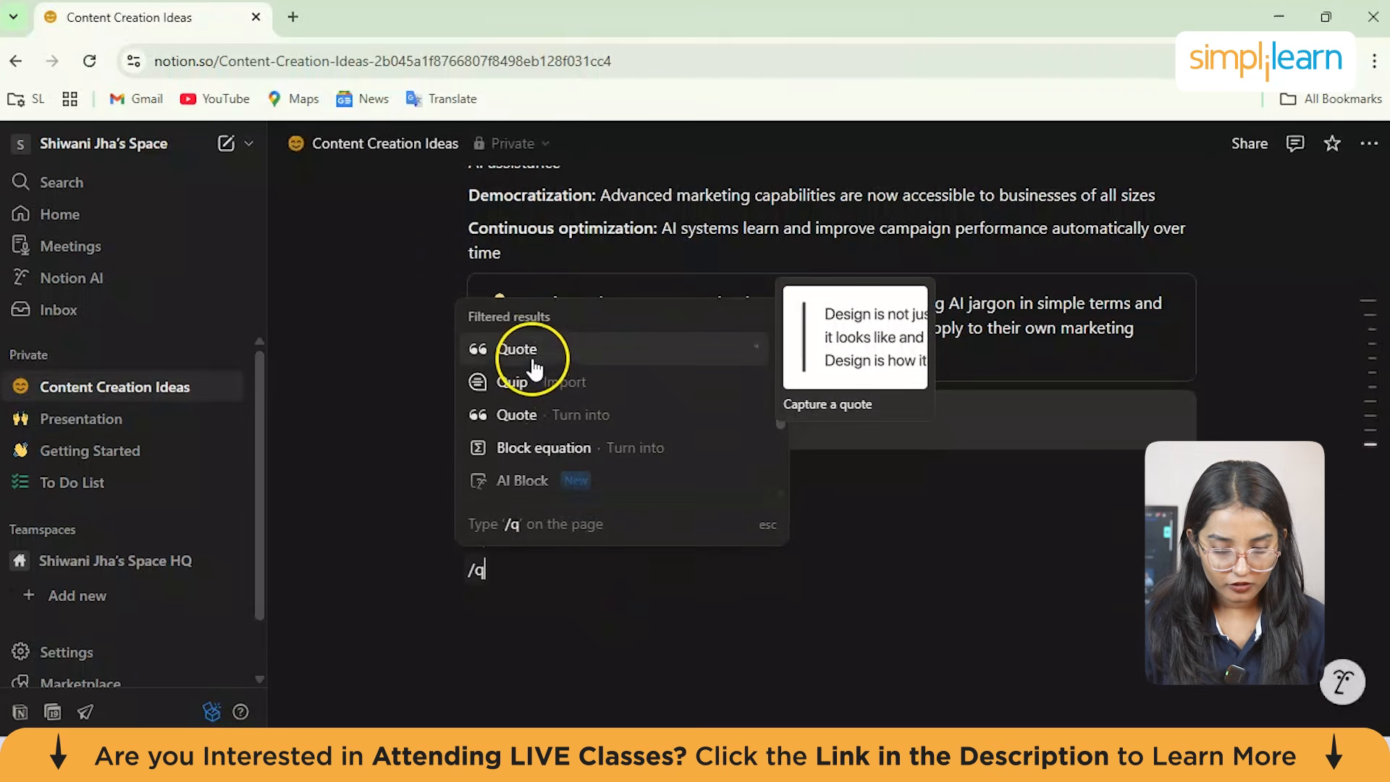
left_click(534, 359)
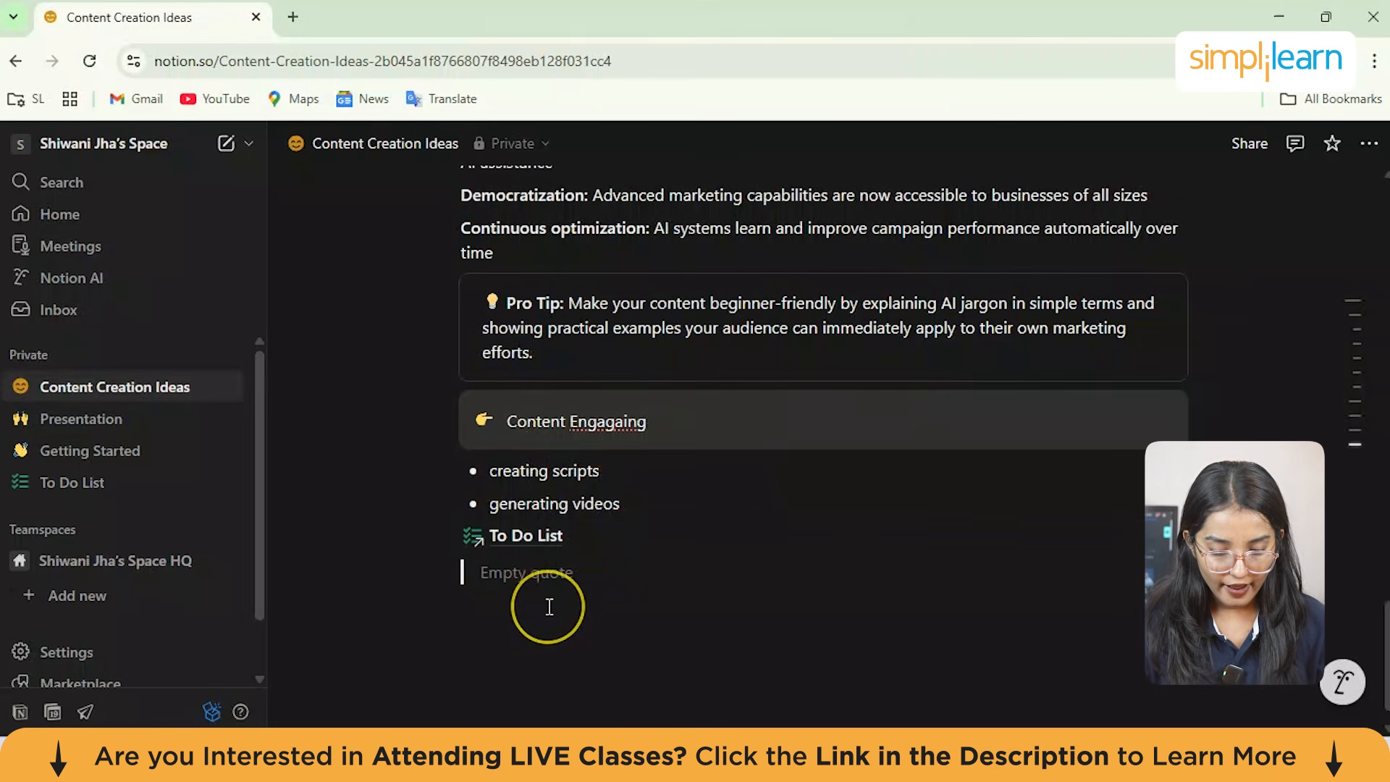
type("If you build it, they will come.")
left_click(495, 584)
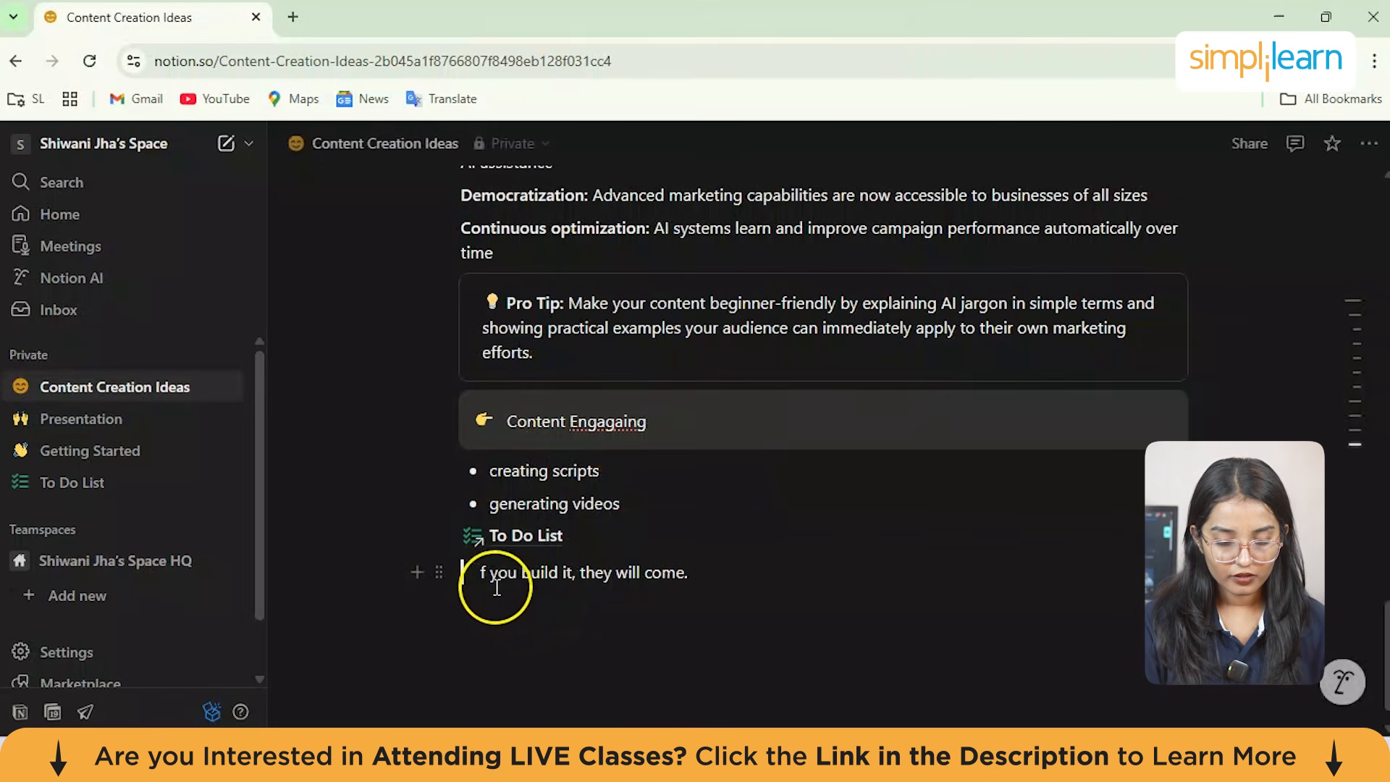
key("Left")
type("I")
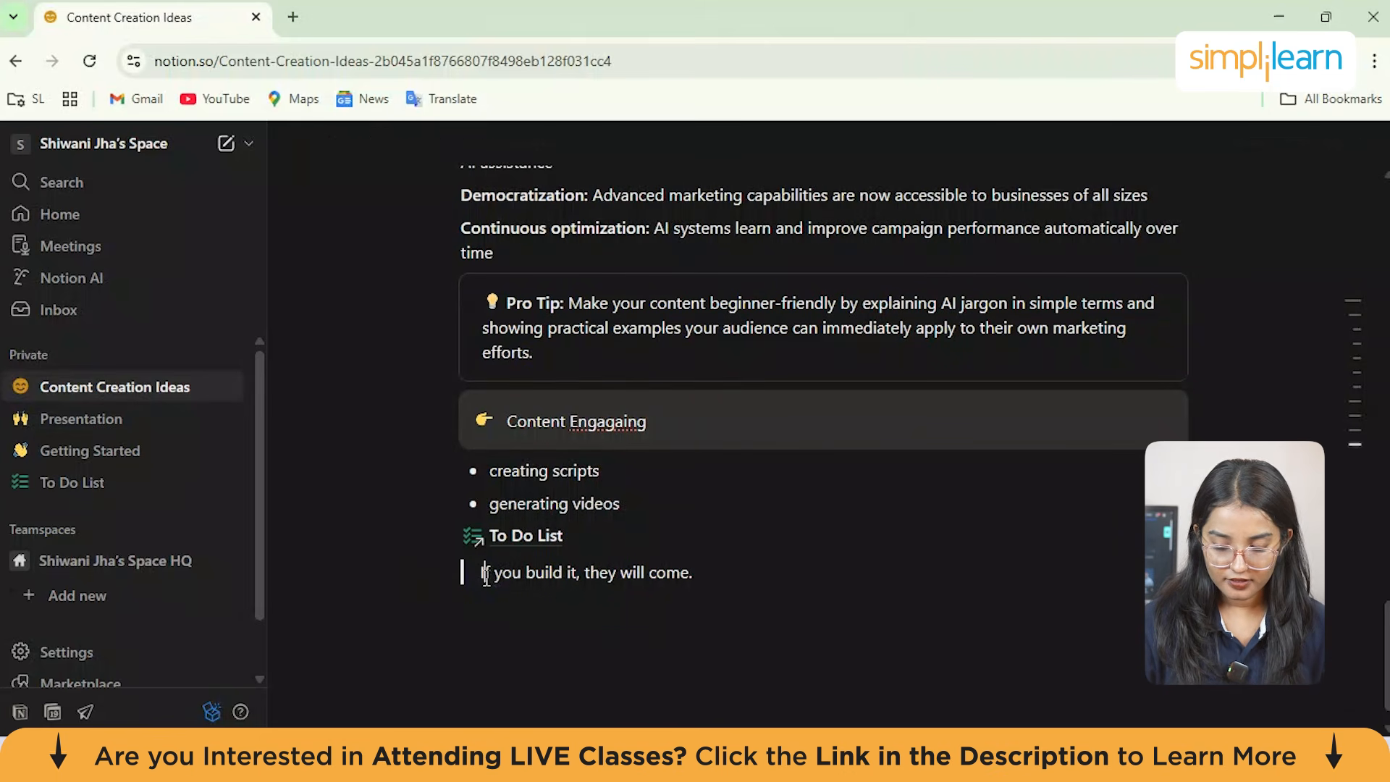
left_click(506, 575)
left_click(791, 577)
Step: Add the quote author's name as a plain text line directly below the quote block
left_click(727, 604)
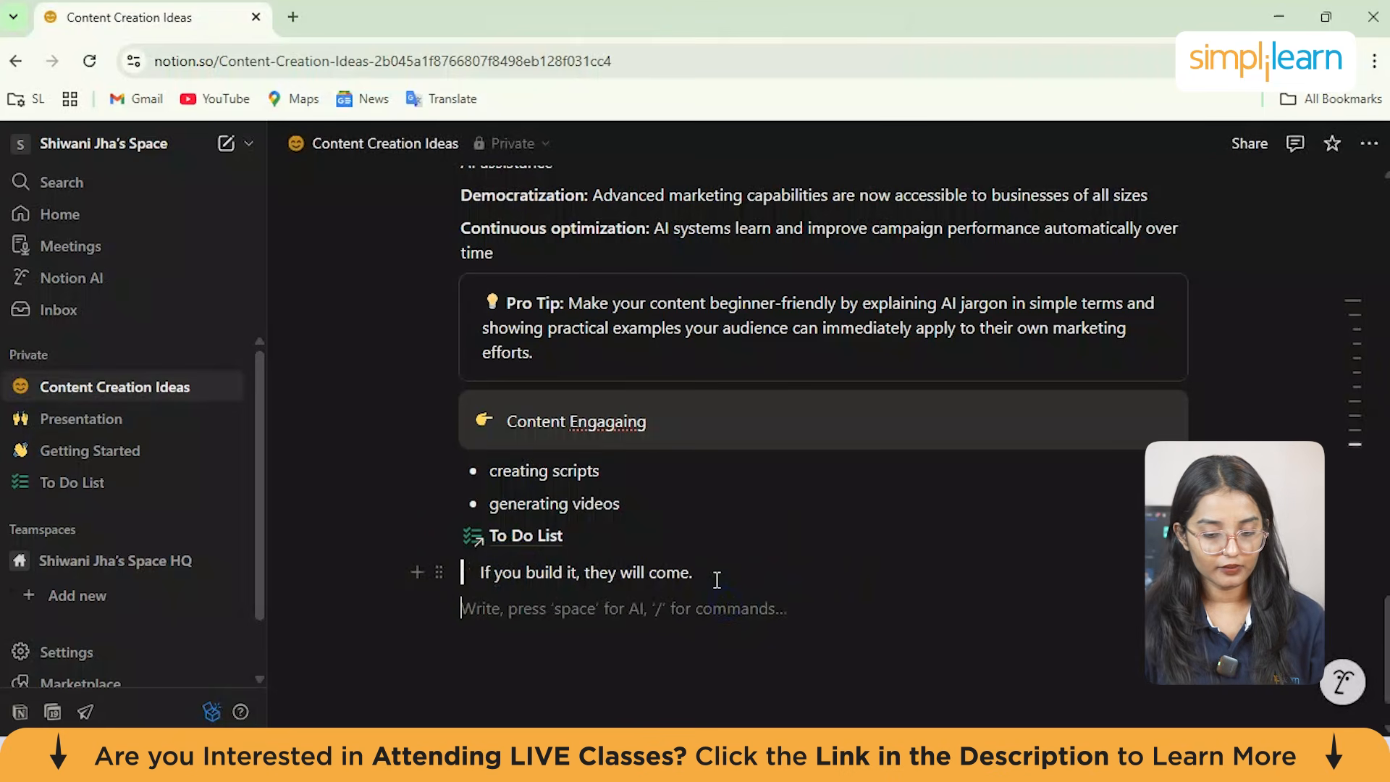
left_click(717, 580)
key("Return")
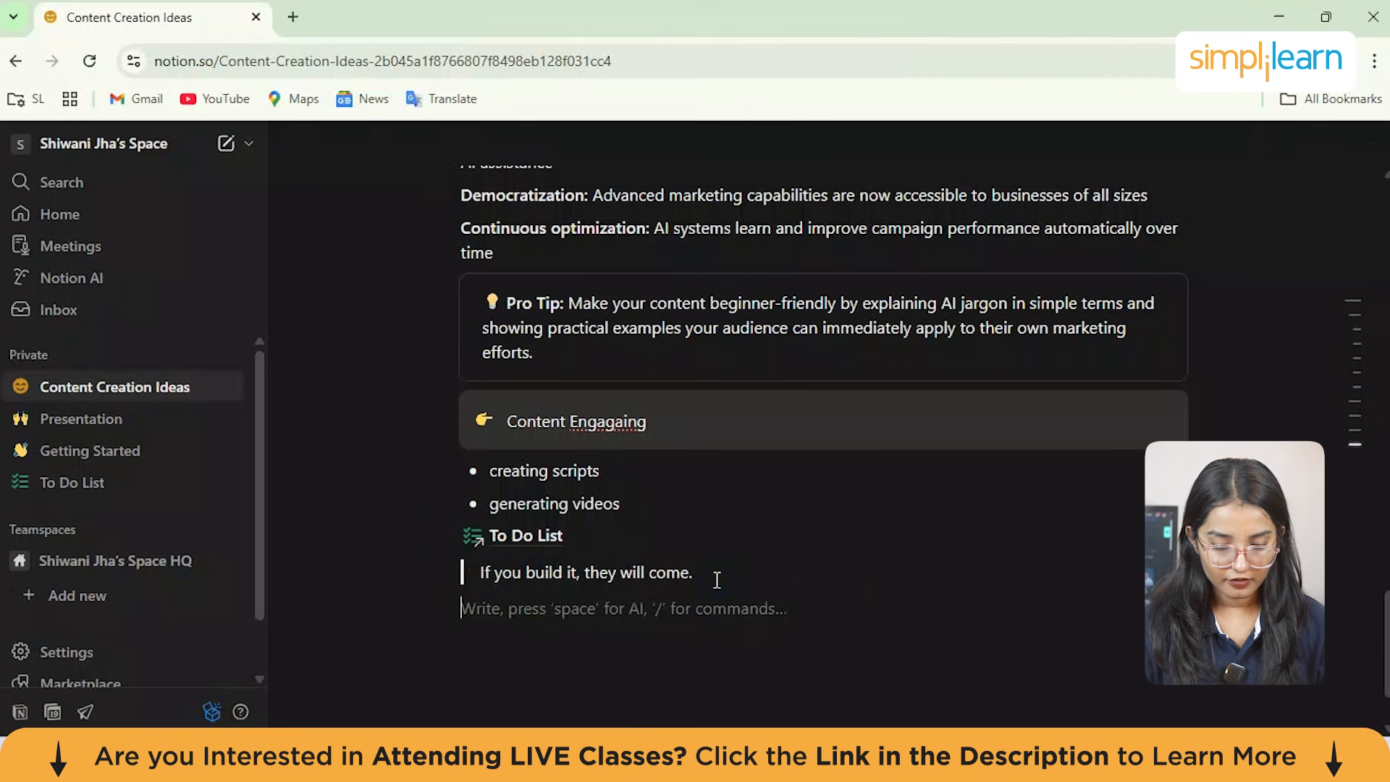
type("joe")
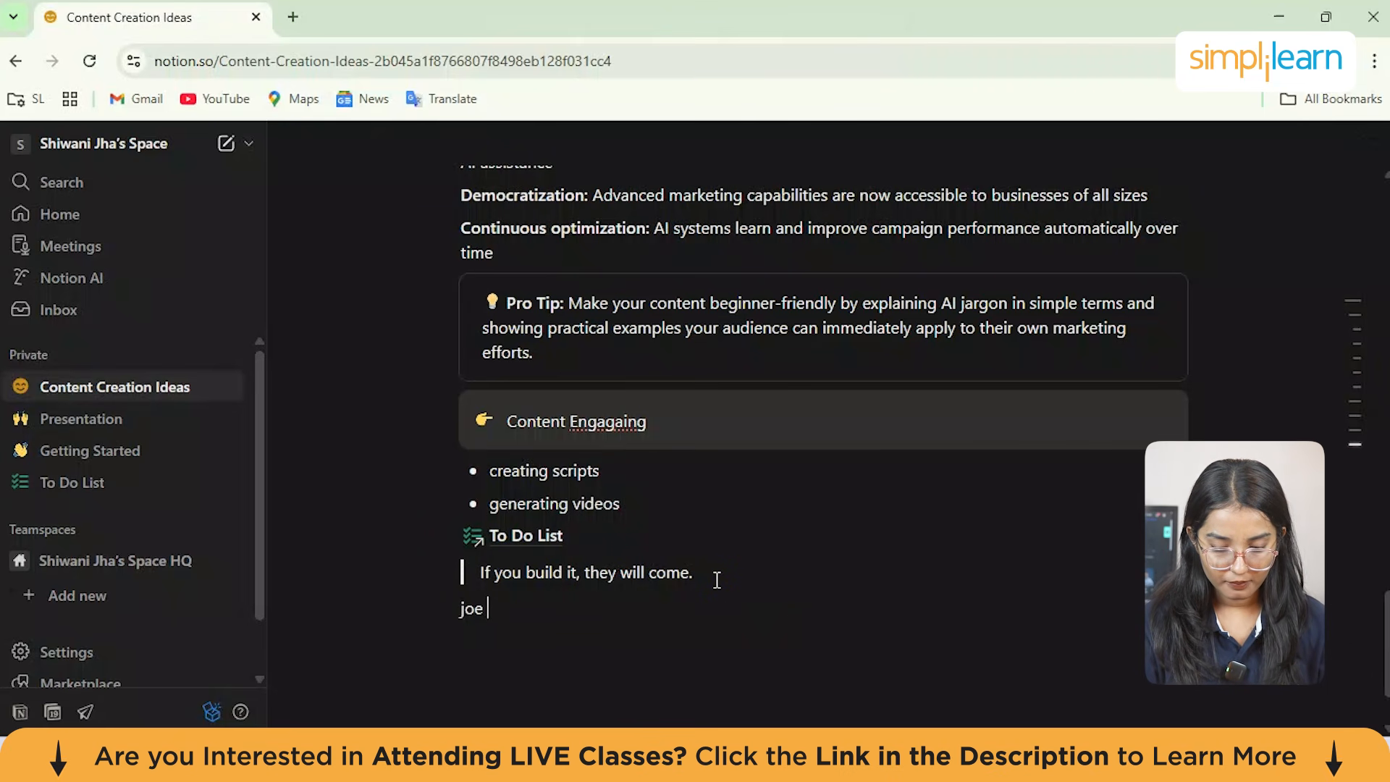
type(" Ja")
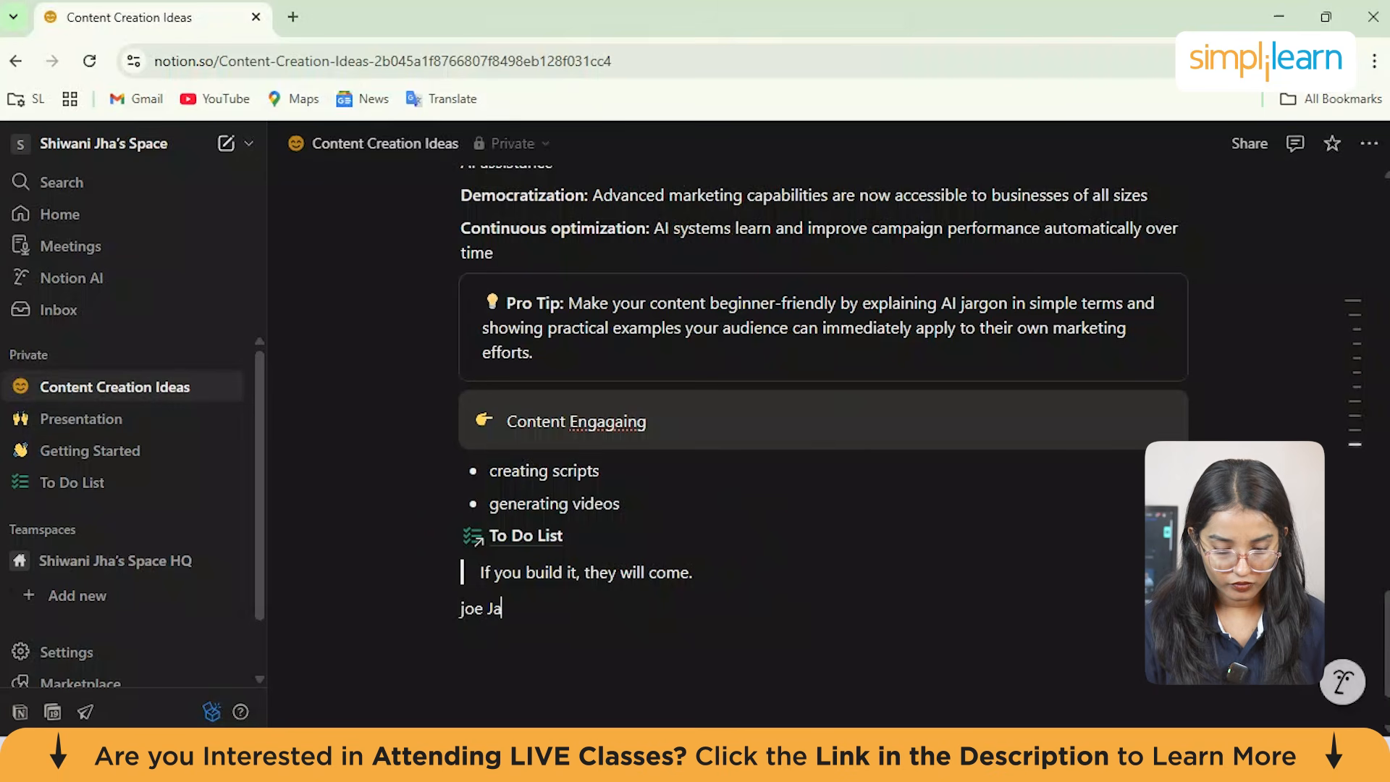
type("ckson")
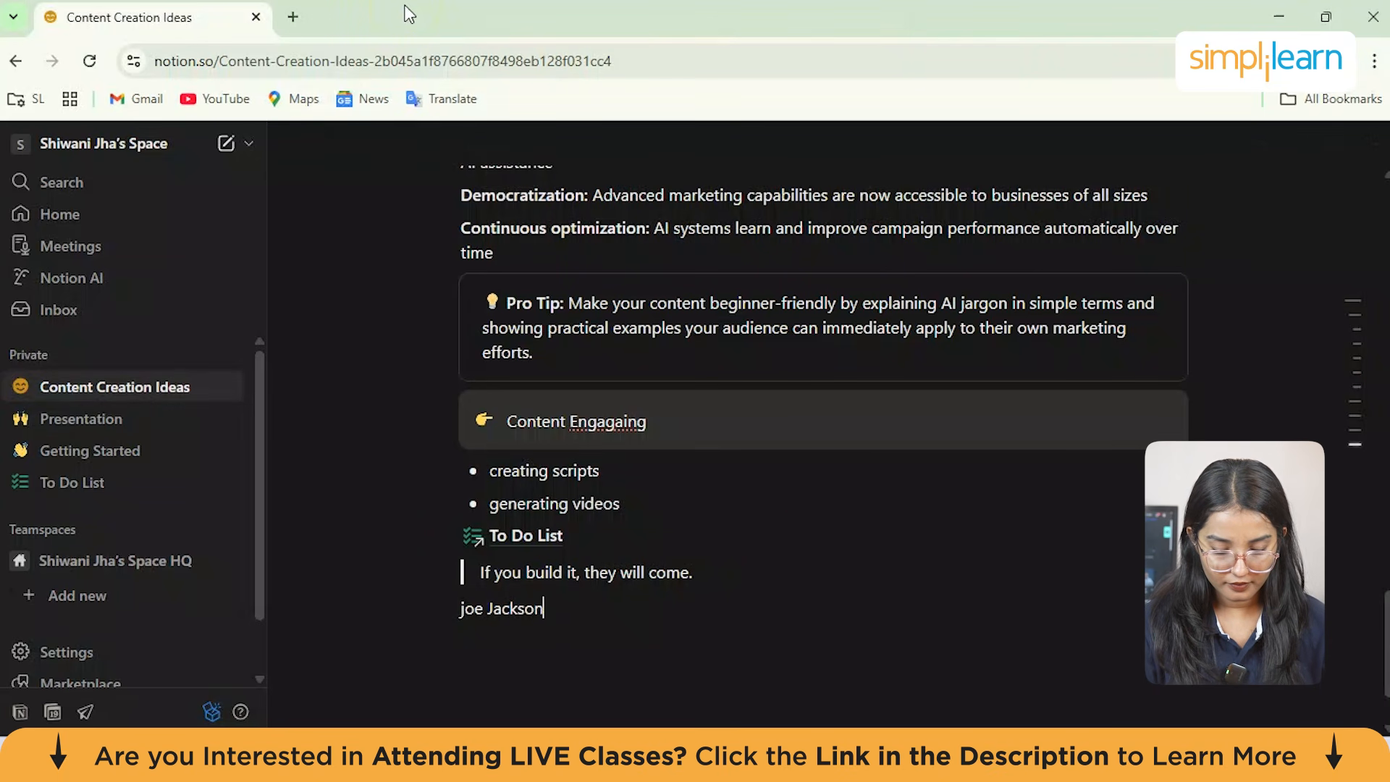
key("Return")
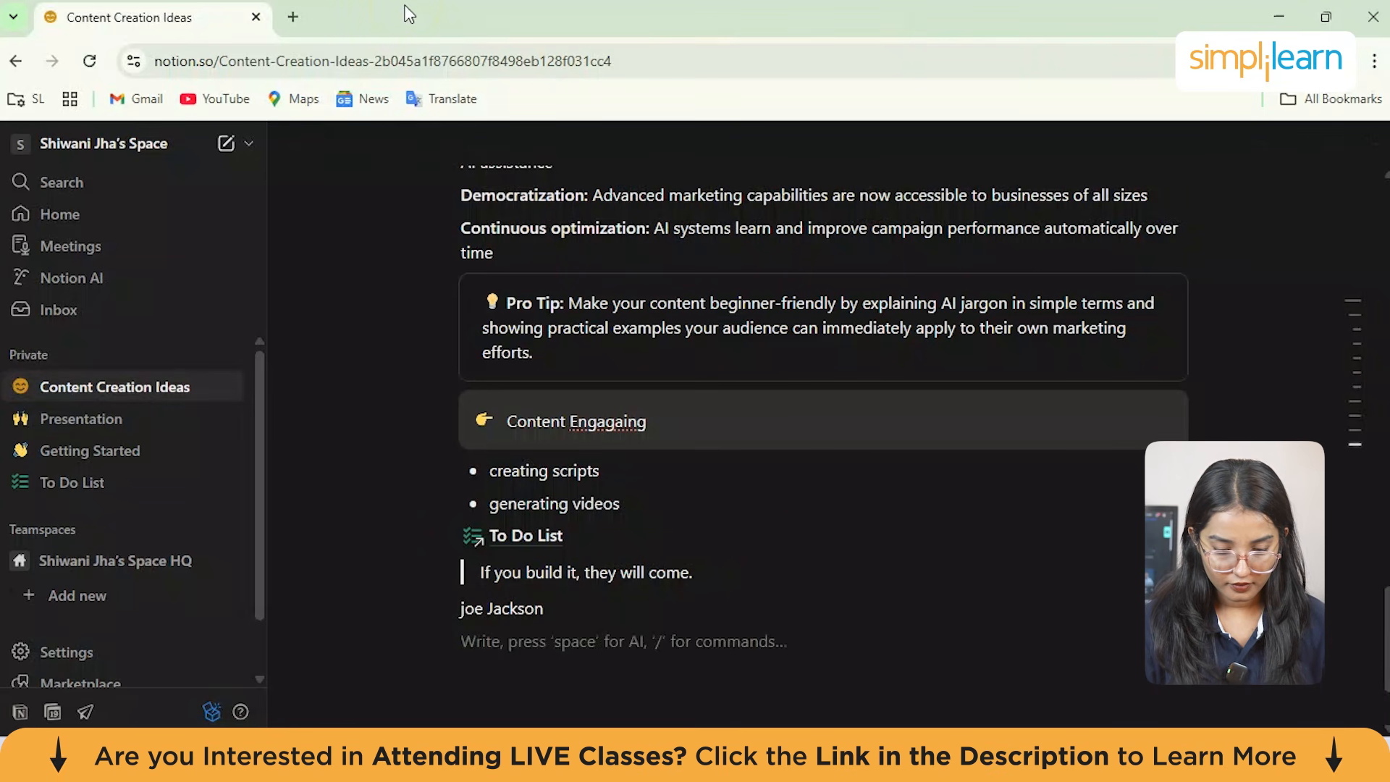
Step: Move the quote block up to directly below the "Trending AI Technologies Transforming Marketing" heading
triple_click(570, 575)
left_click(462, 571)
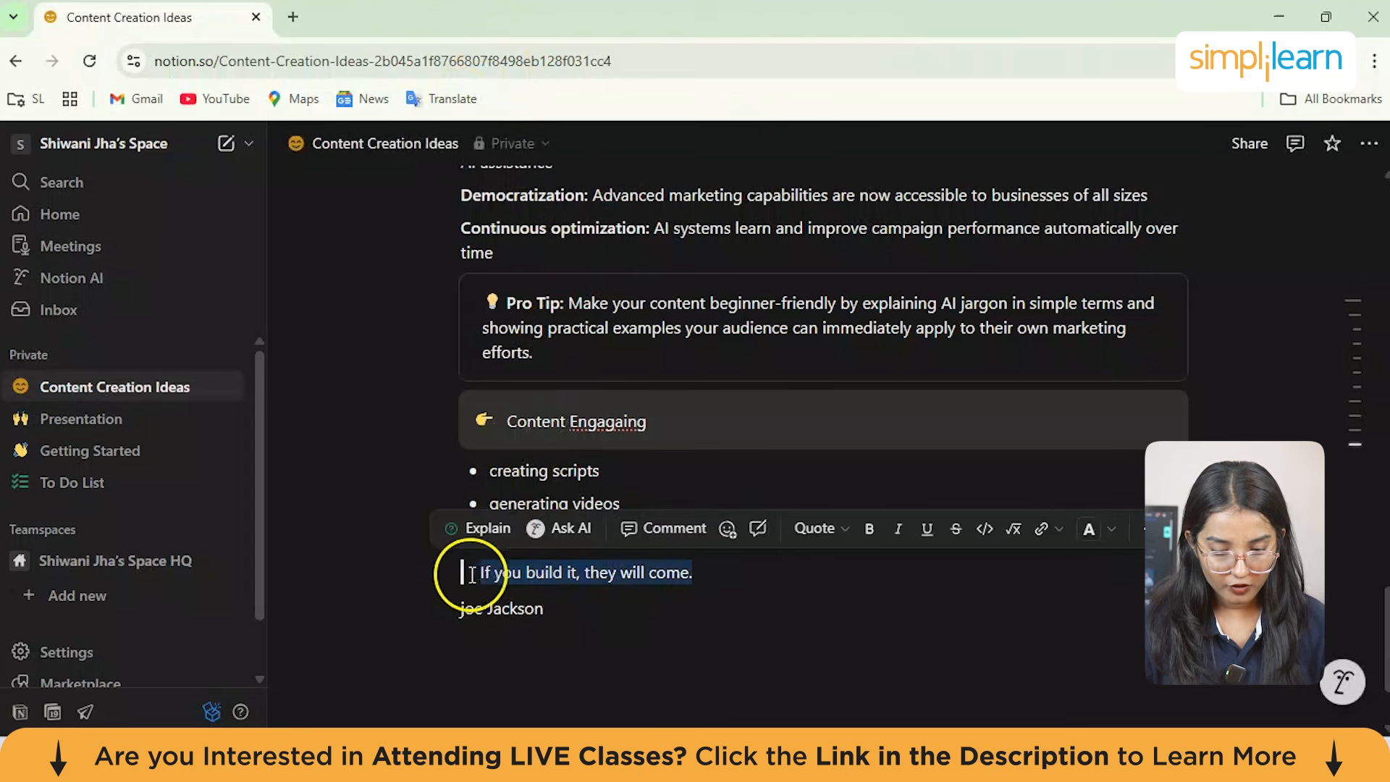
left_click_drag(461, 572, 499, 574)
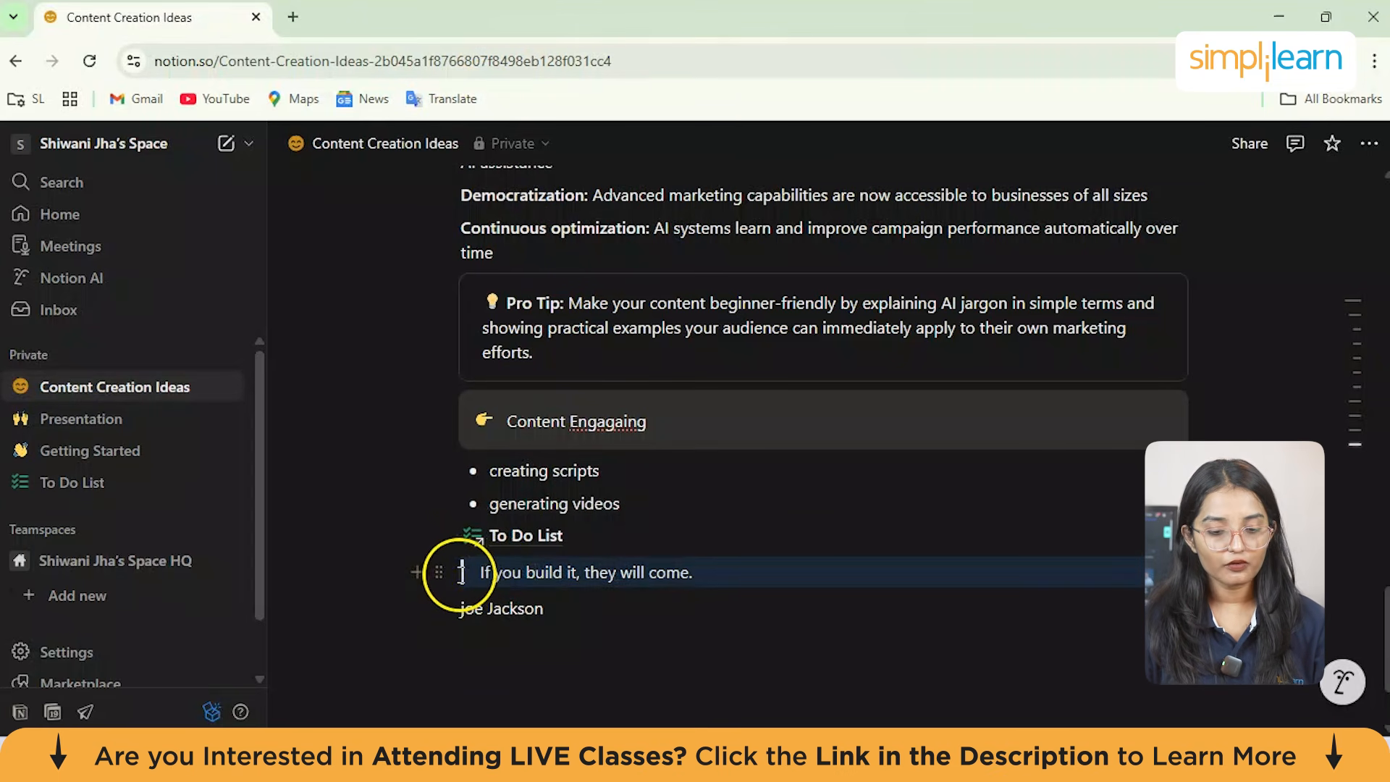
left_click_drag(460, 572, 469, 389)
left_click(670, 435)
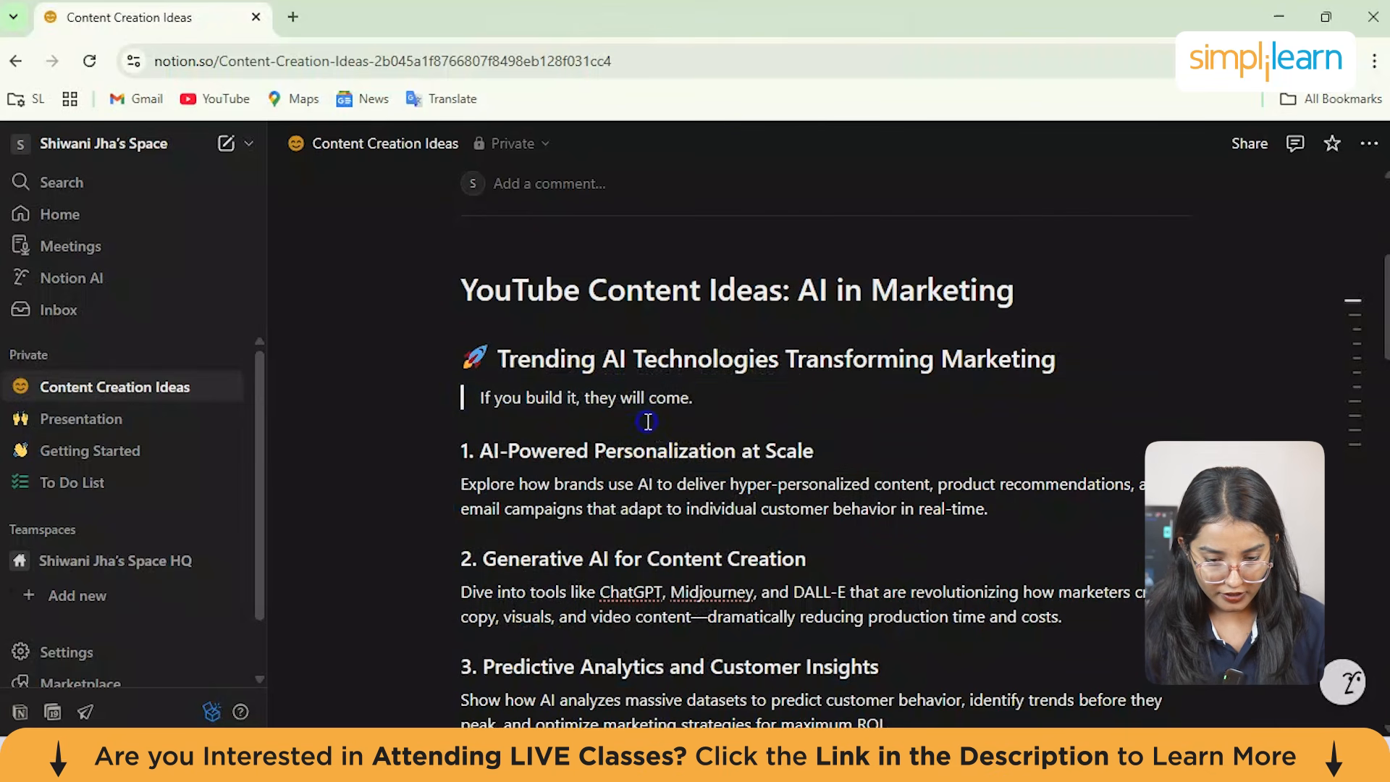
Step: Replace the full stop ending the quote with a dash followed by the author's name
left_click(731, 392)
key("BackSpace")
type("- Joe")
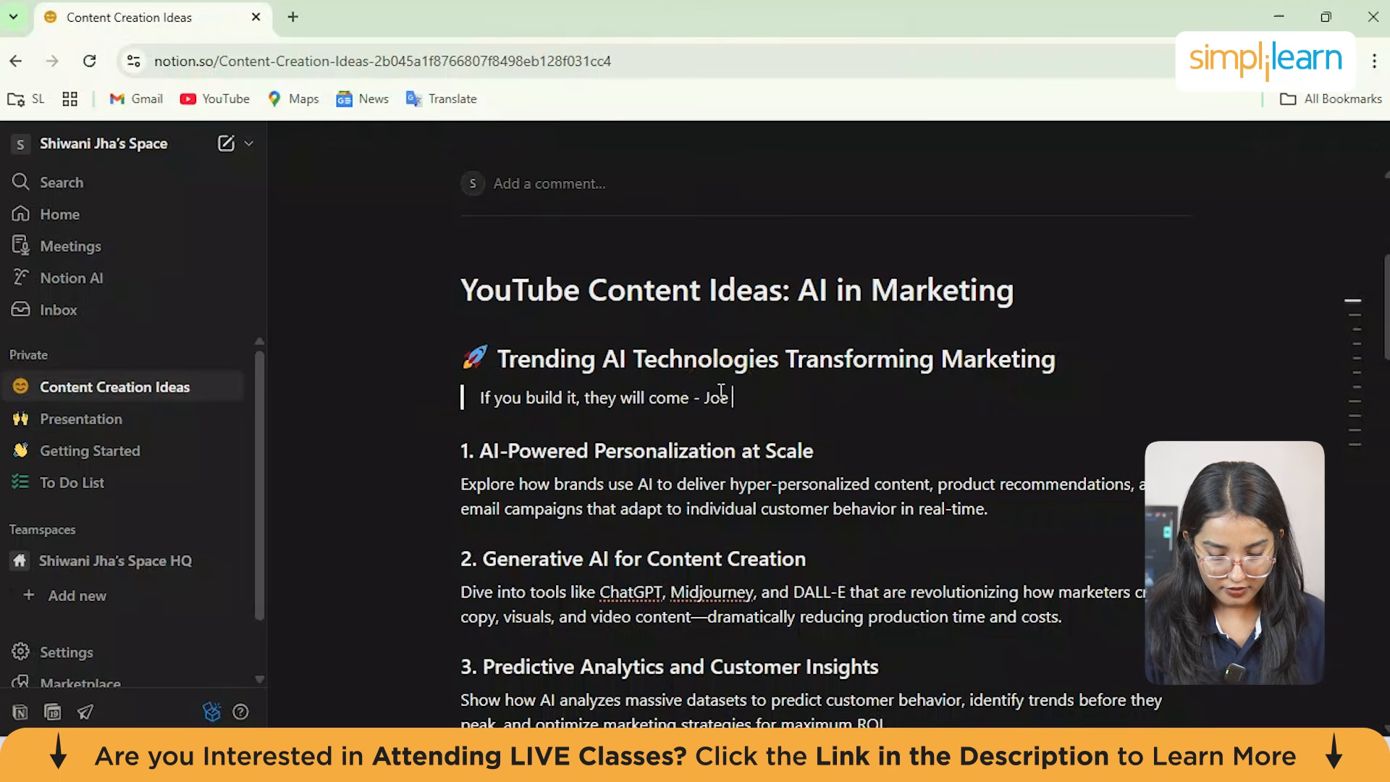
type(" Jackson")
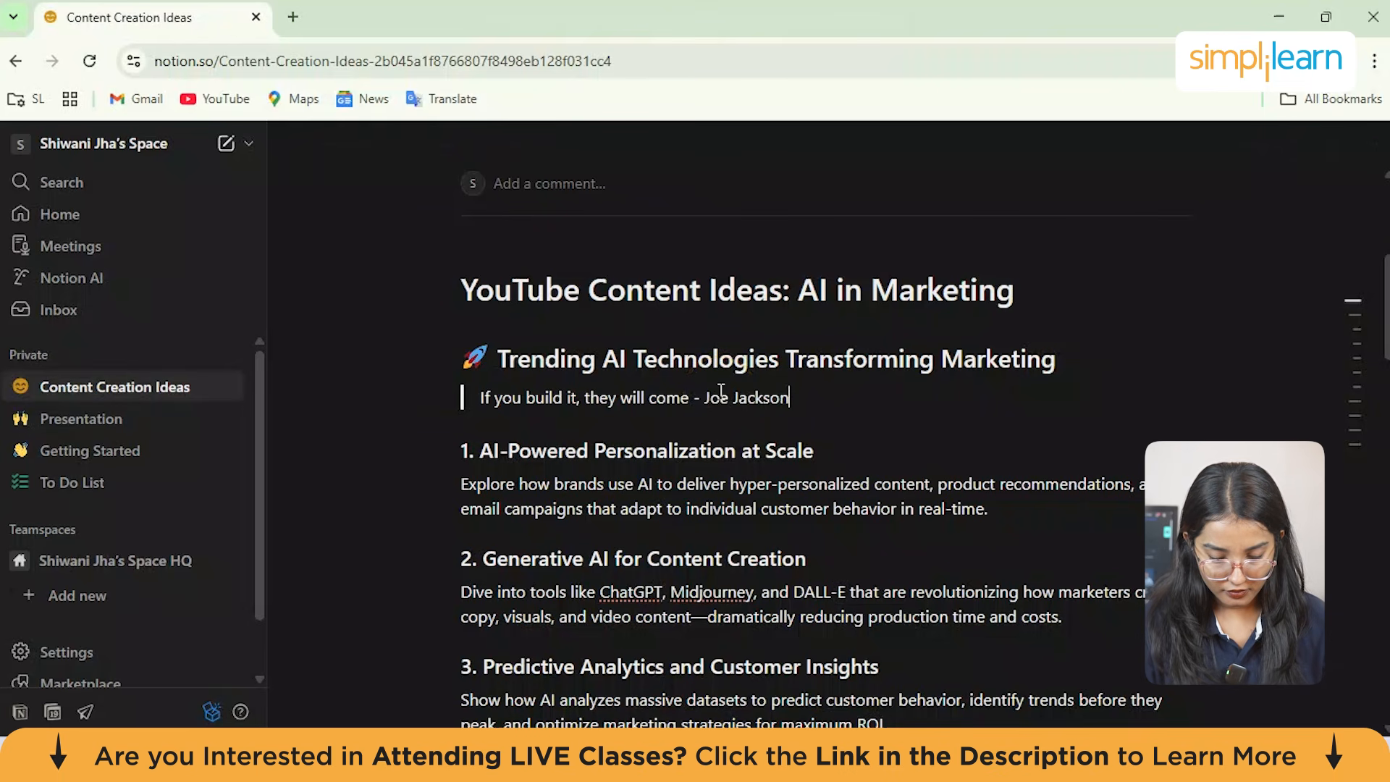
triple_click(702, 397)
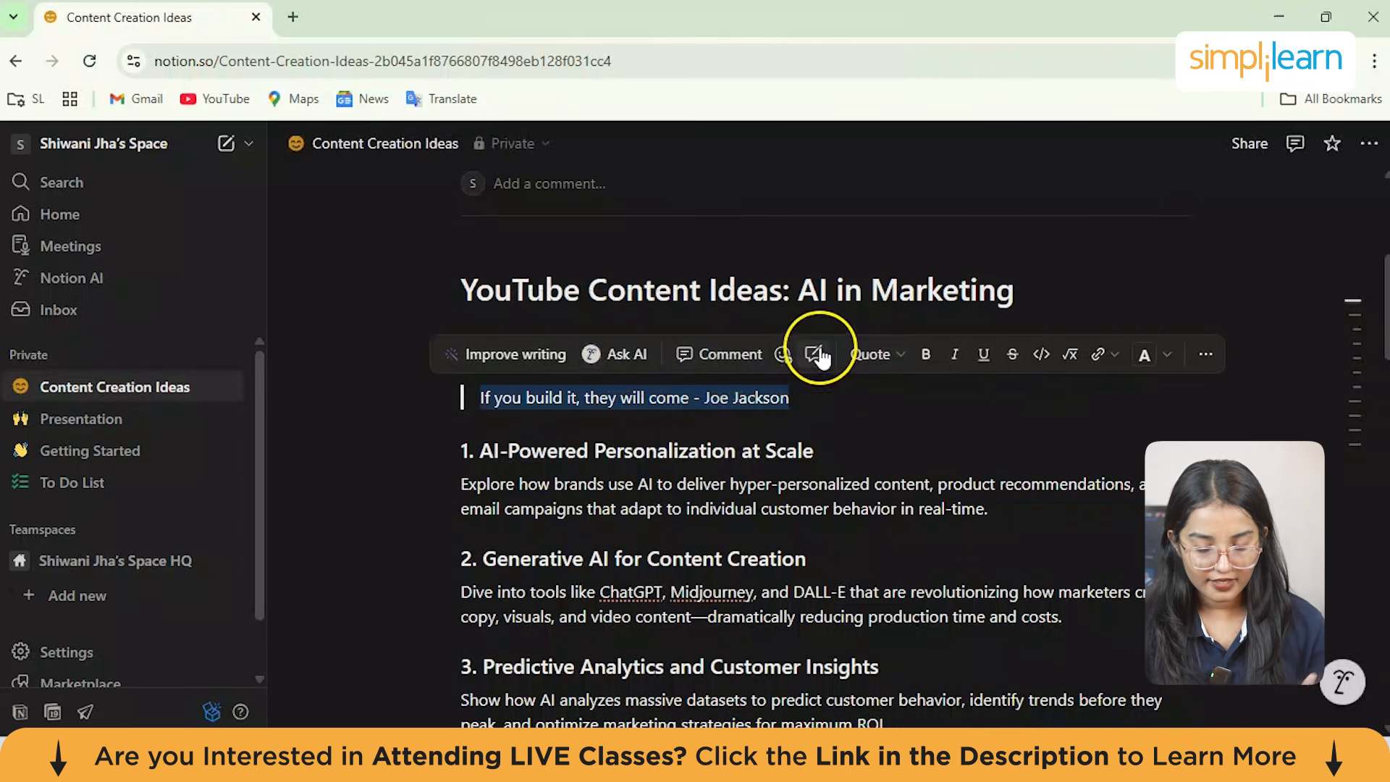
left_click(892, 353)
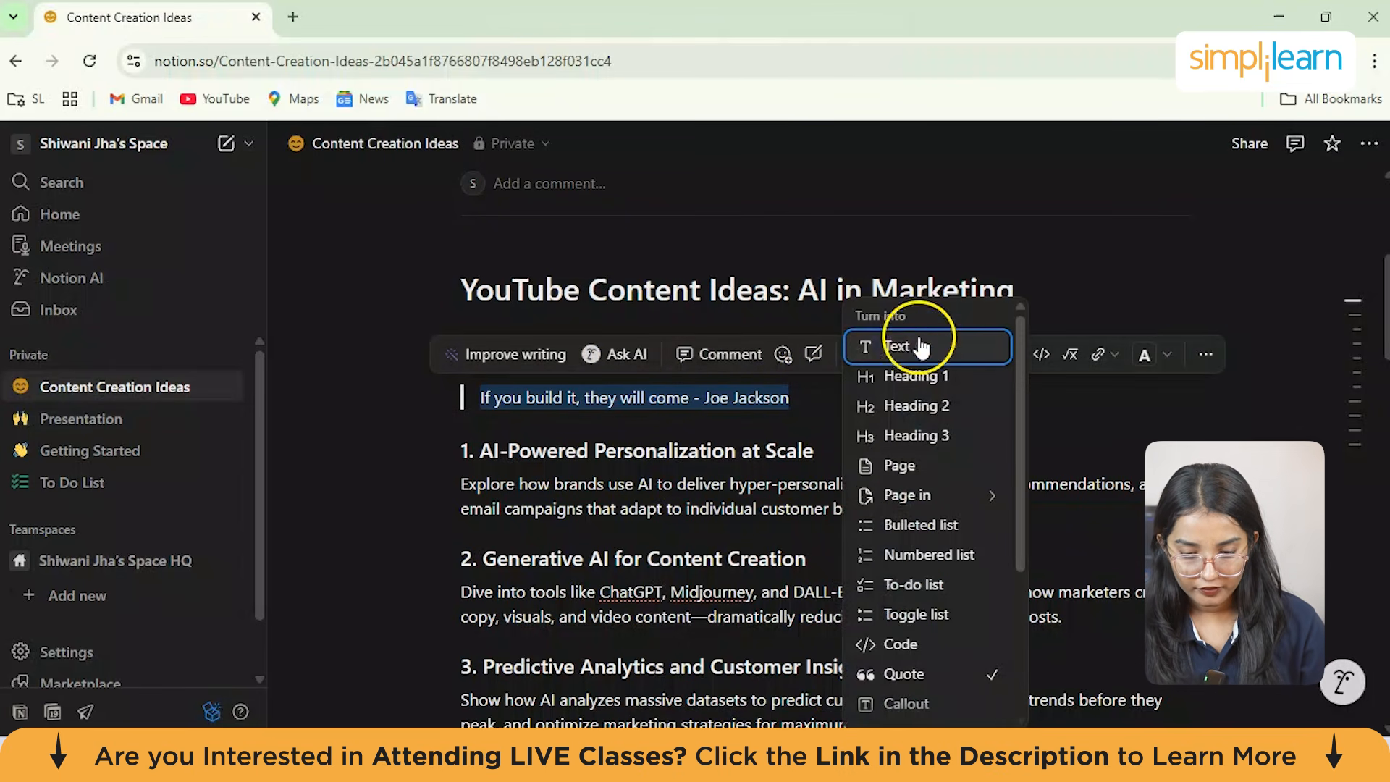
left_click(1066, 479)
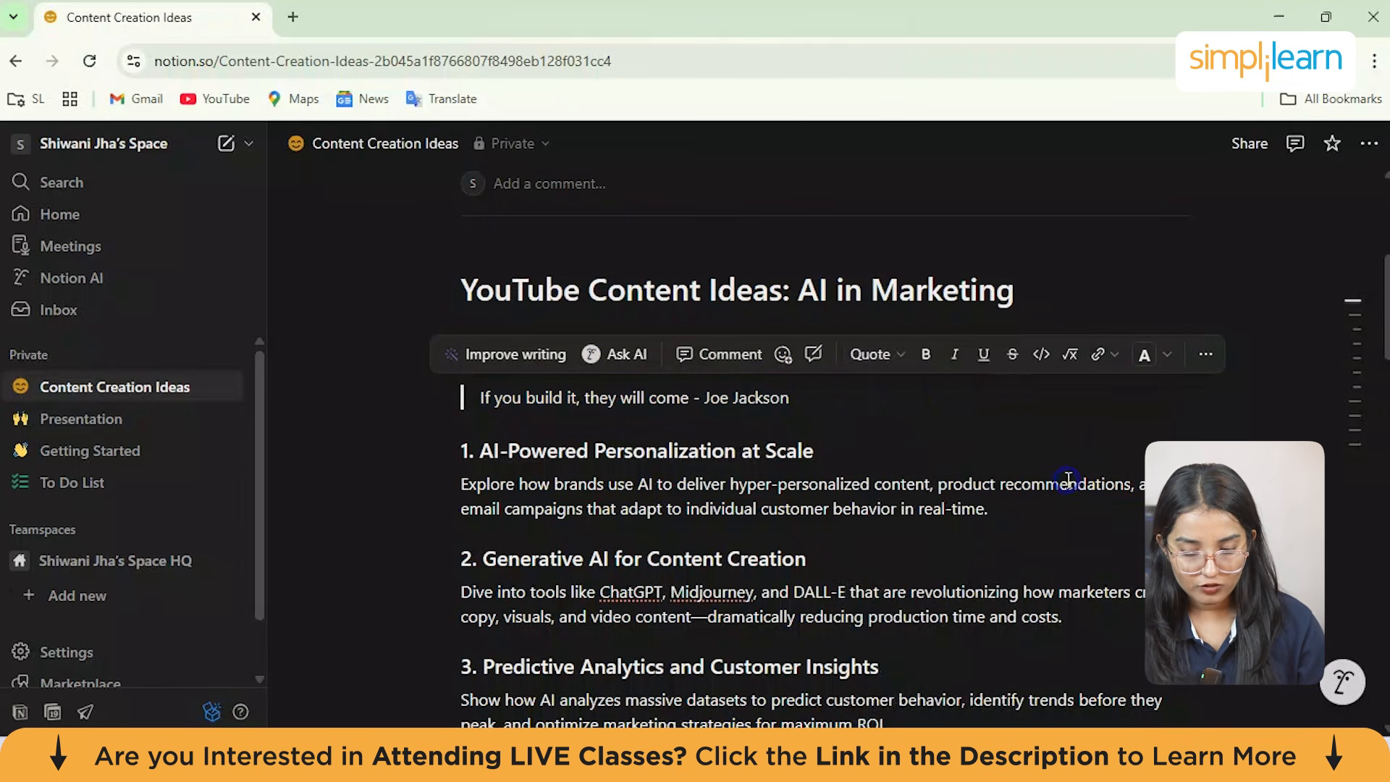
Step: Italicize the whole quote line and give it the yellow text color
triple_click(717, 423)
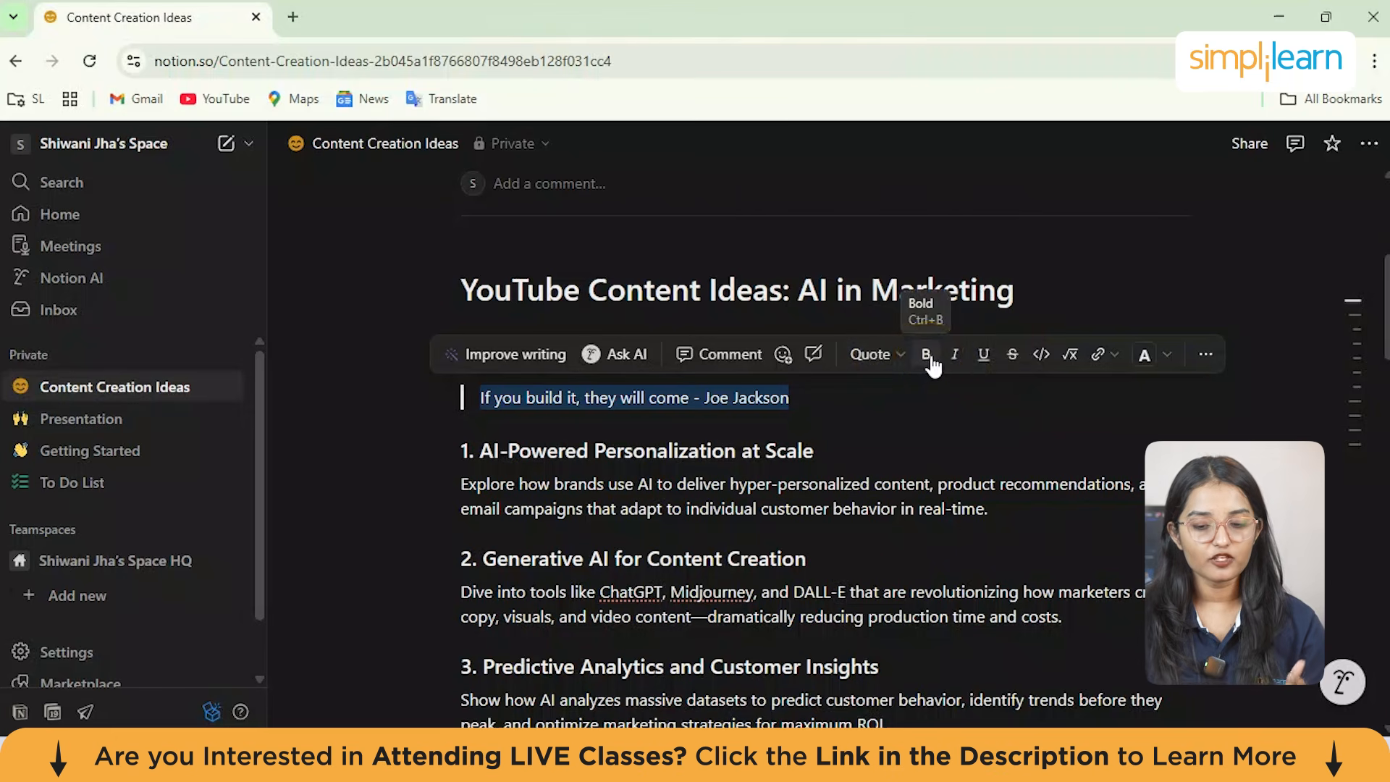
left_click(952, 358)
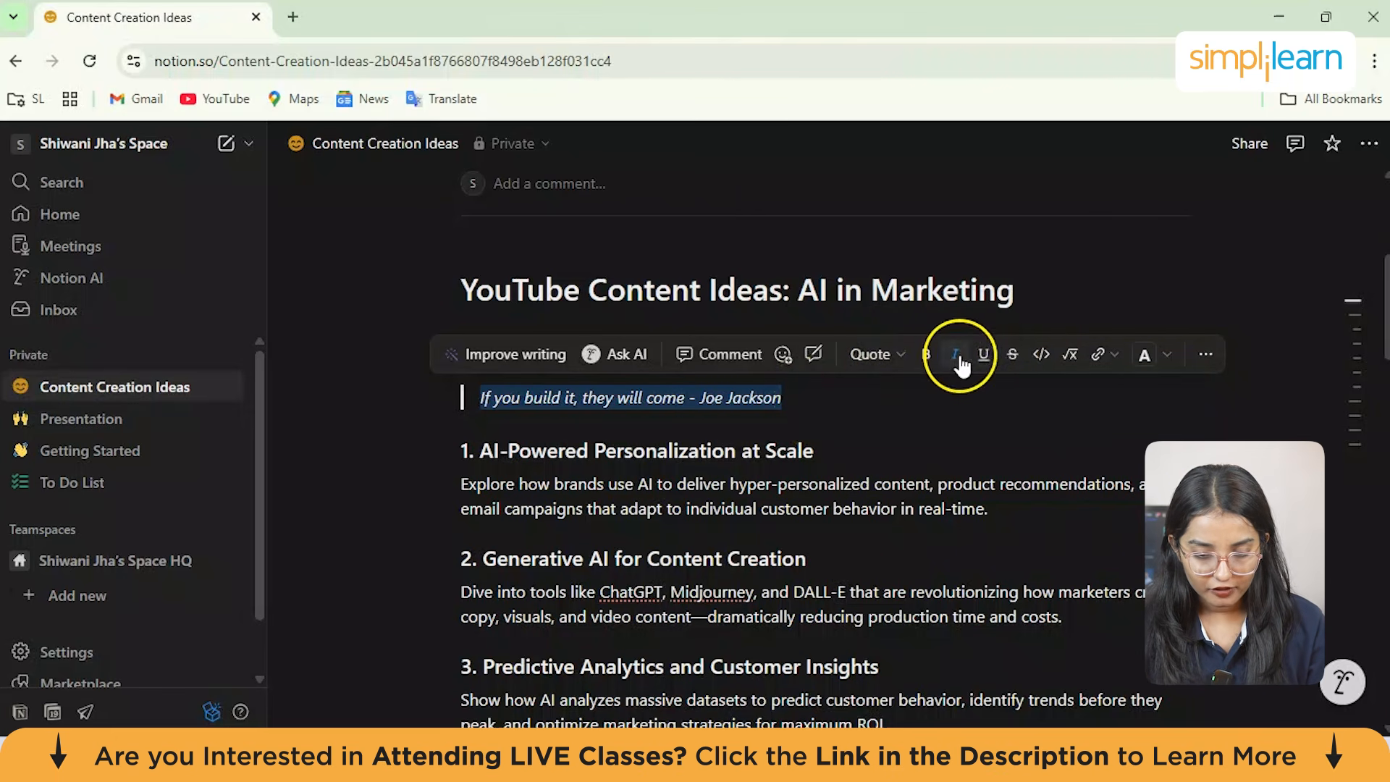
left_click(1145, 355)
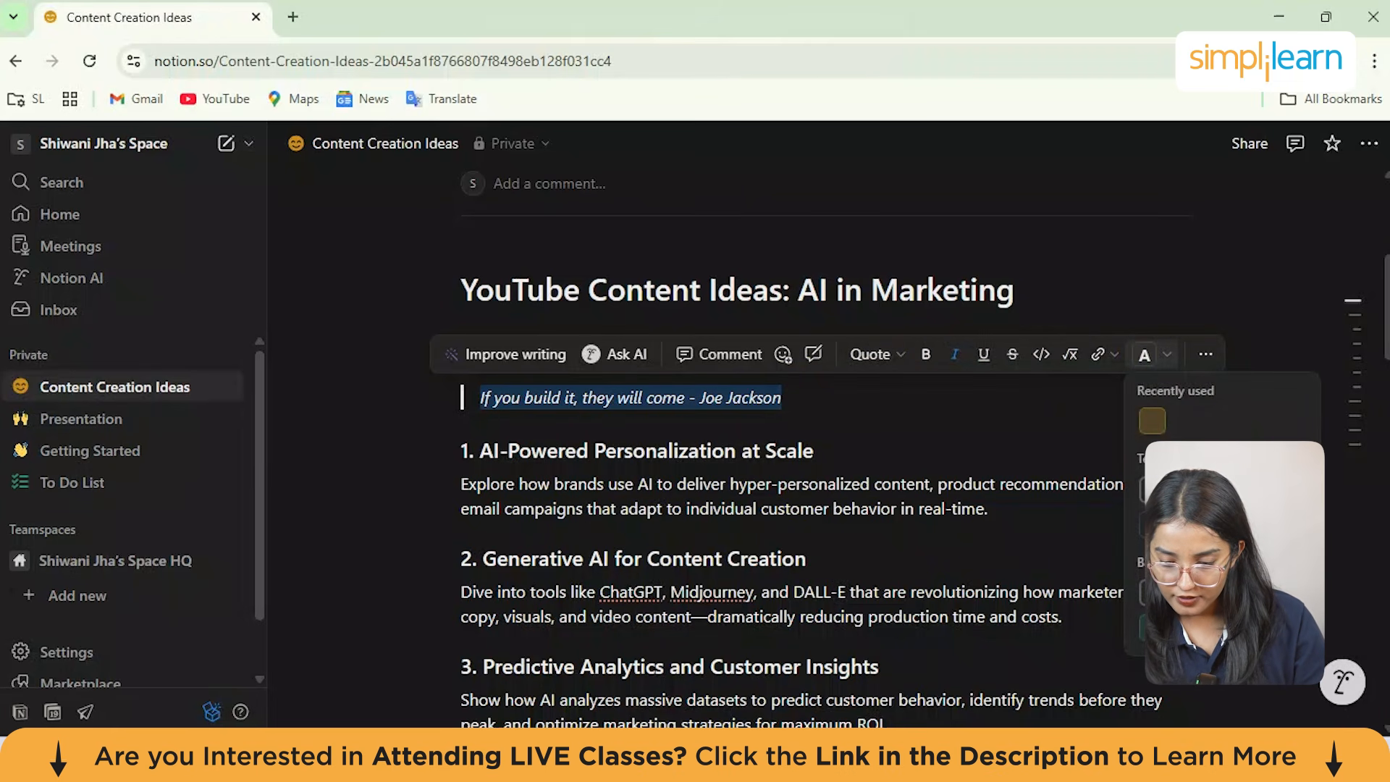
left_click(1293, 490)
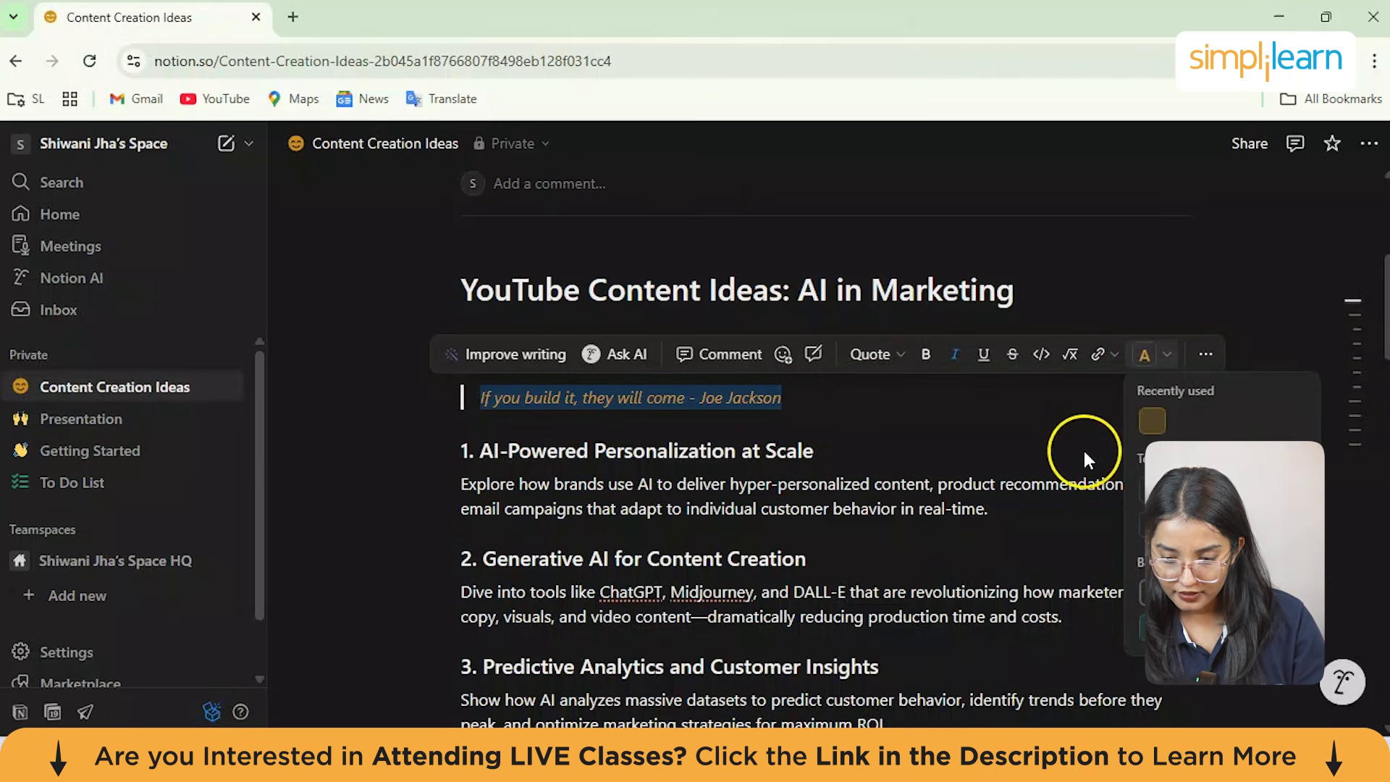
left_click(1012, 454)
Step: Insert a divider at the end of the page, below the leftover author's name line
scroll(862, 455, "up", 2)
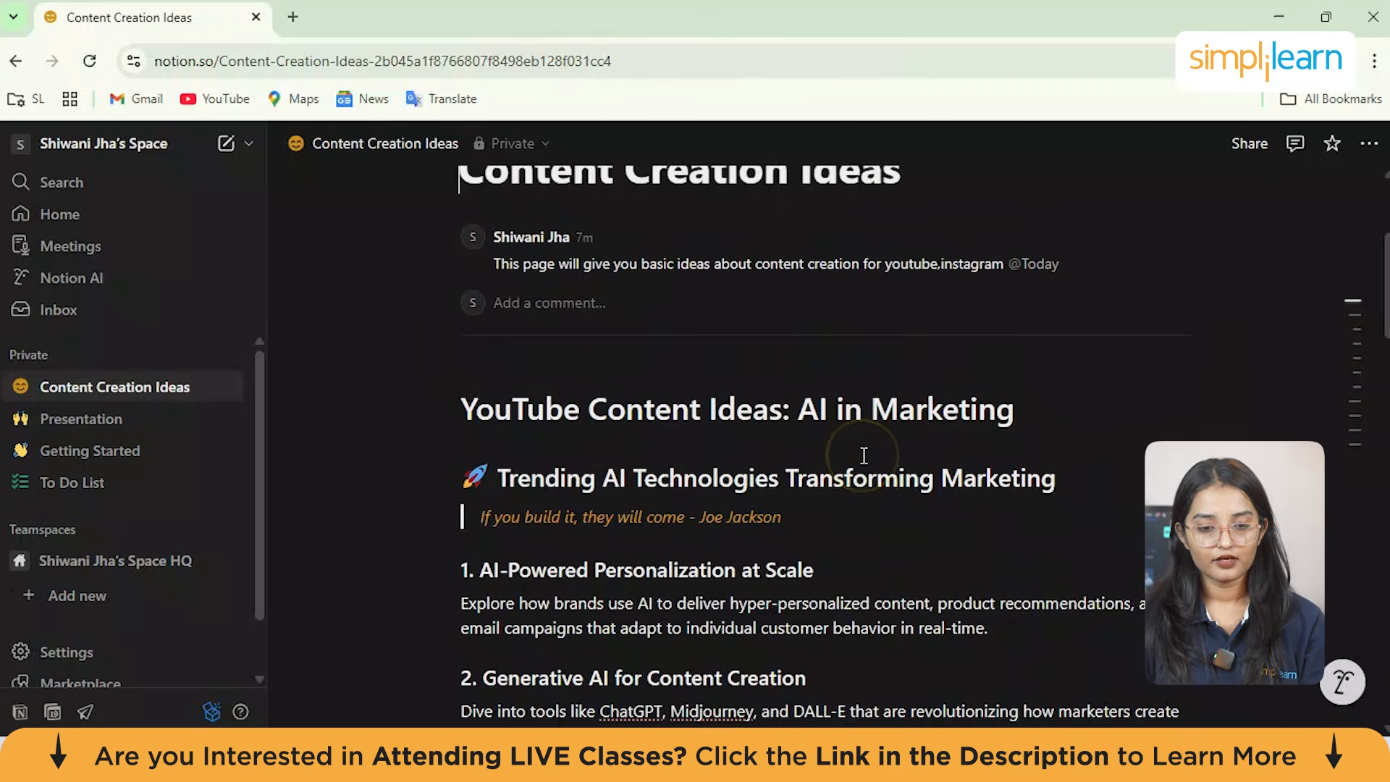
scroll(736, 462, "down", 20)
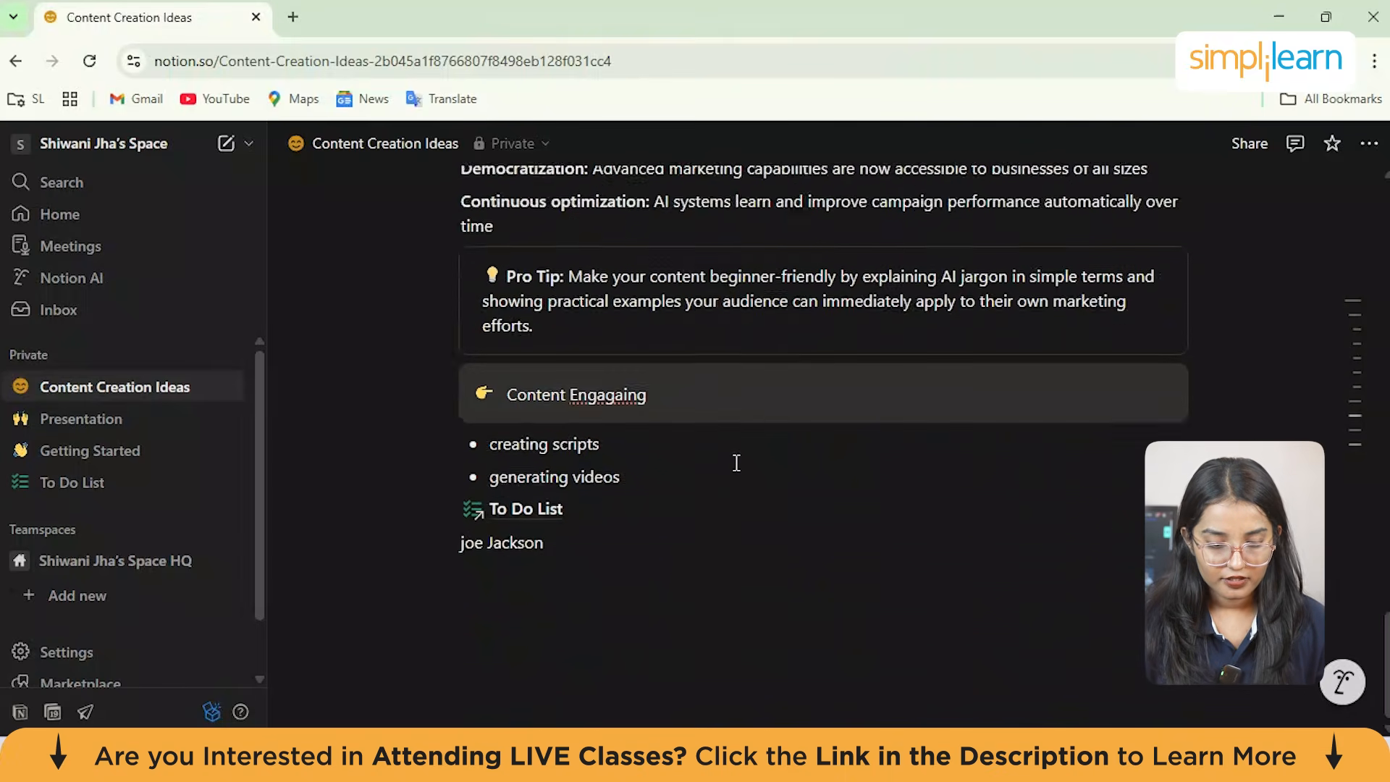
left_click(553, 543)
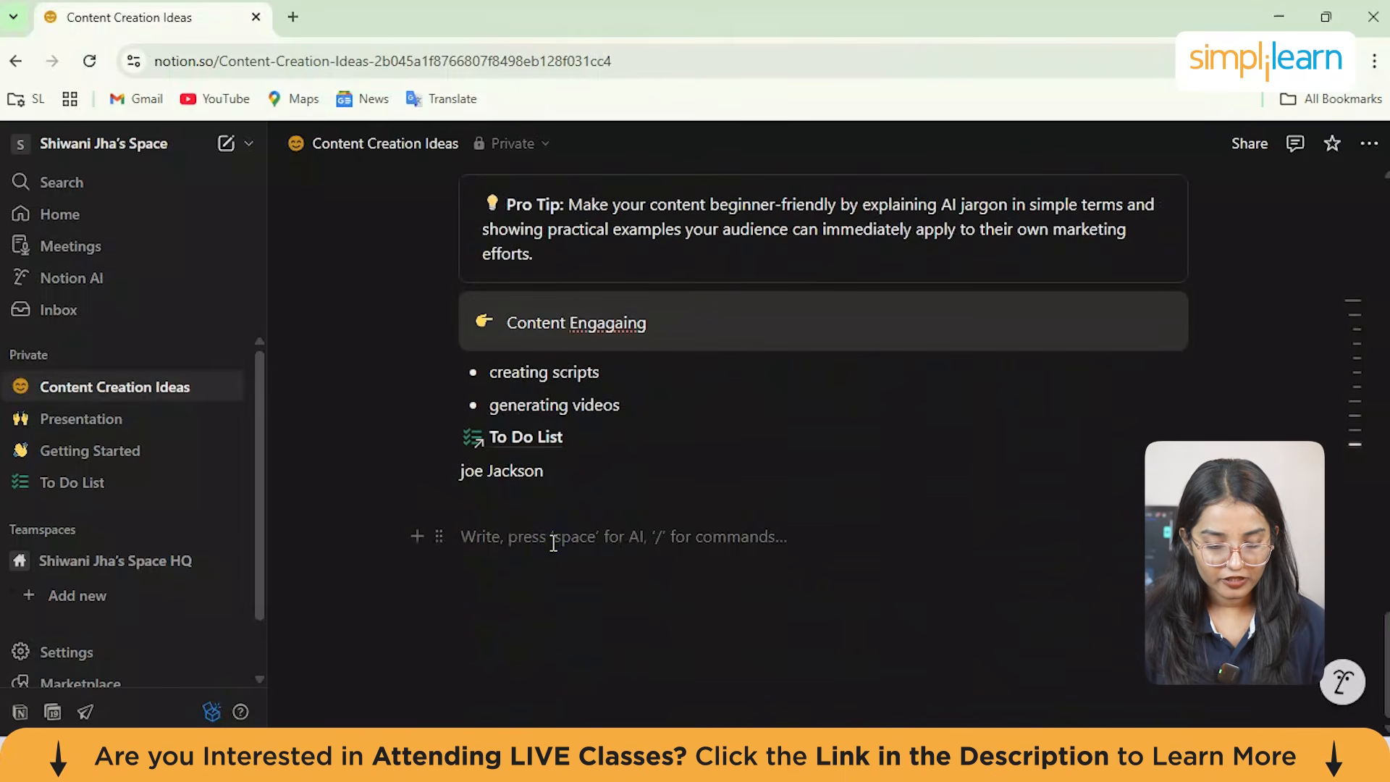
type("/")
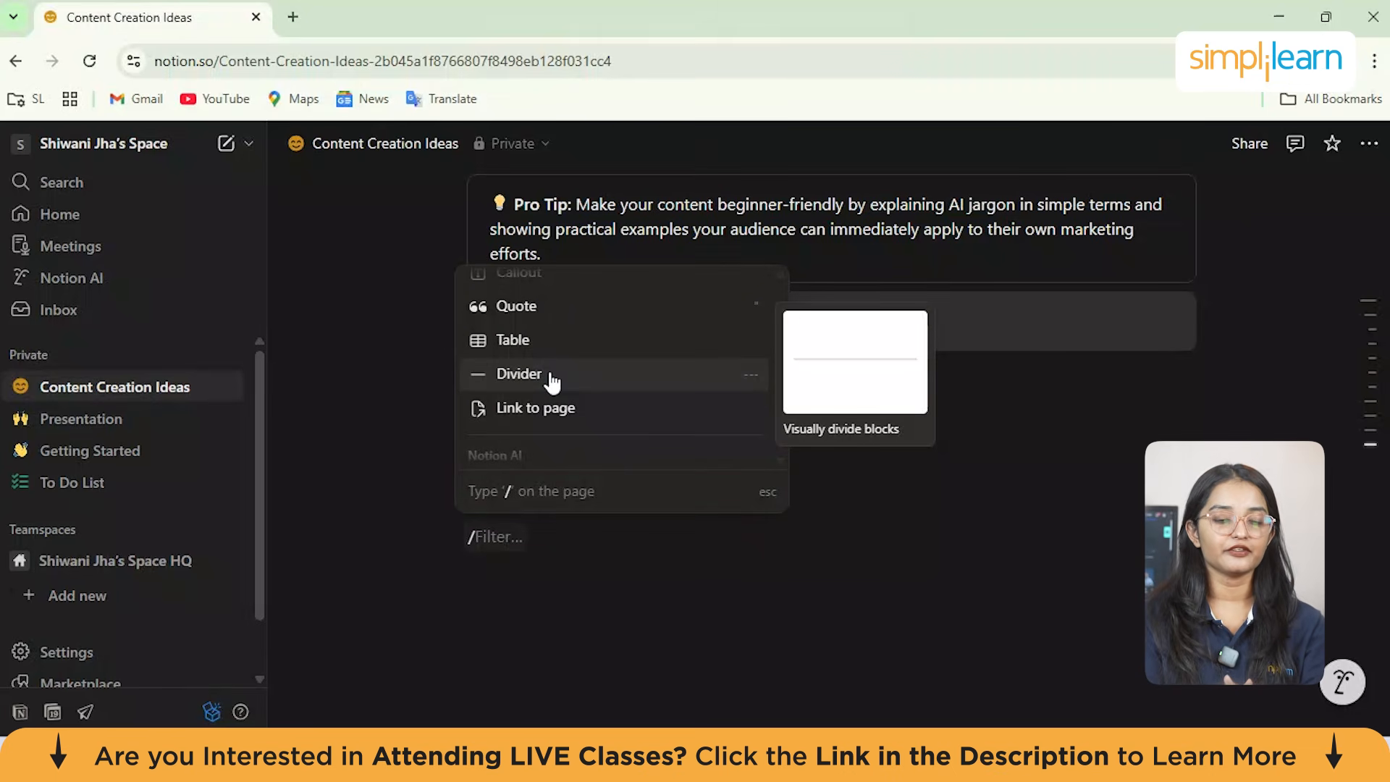
key("BackSpace")
left_click(514, 552)
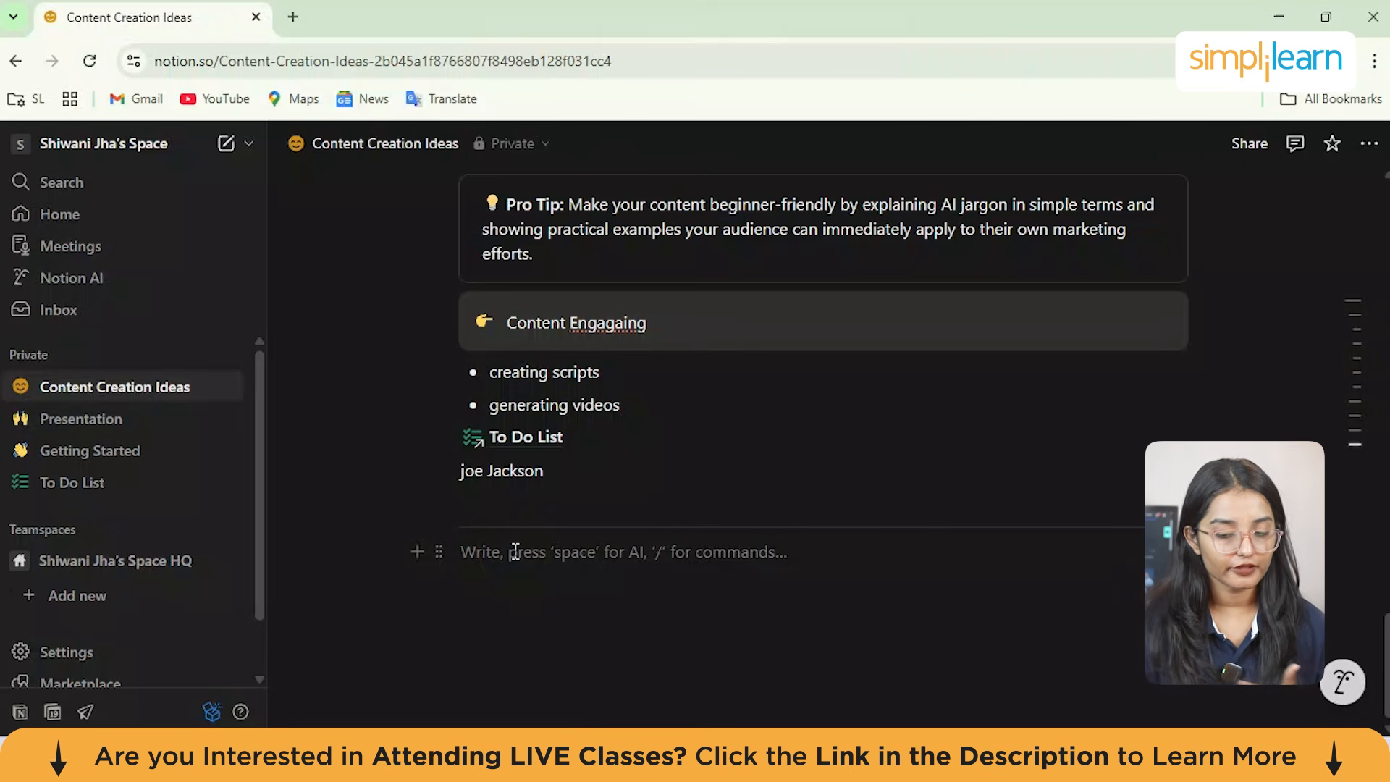
Step: Add two more dividers directly below the first one
scroll(515, 551, "down", 1)
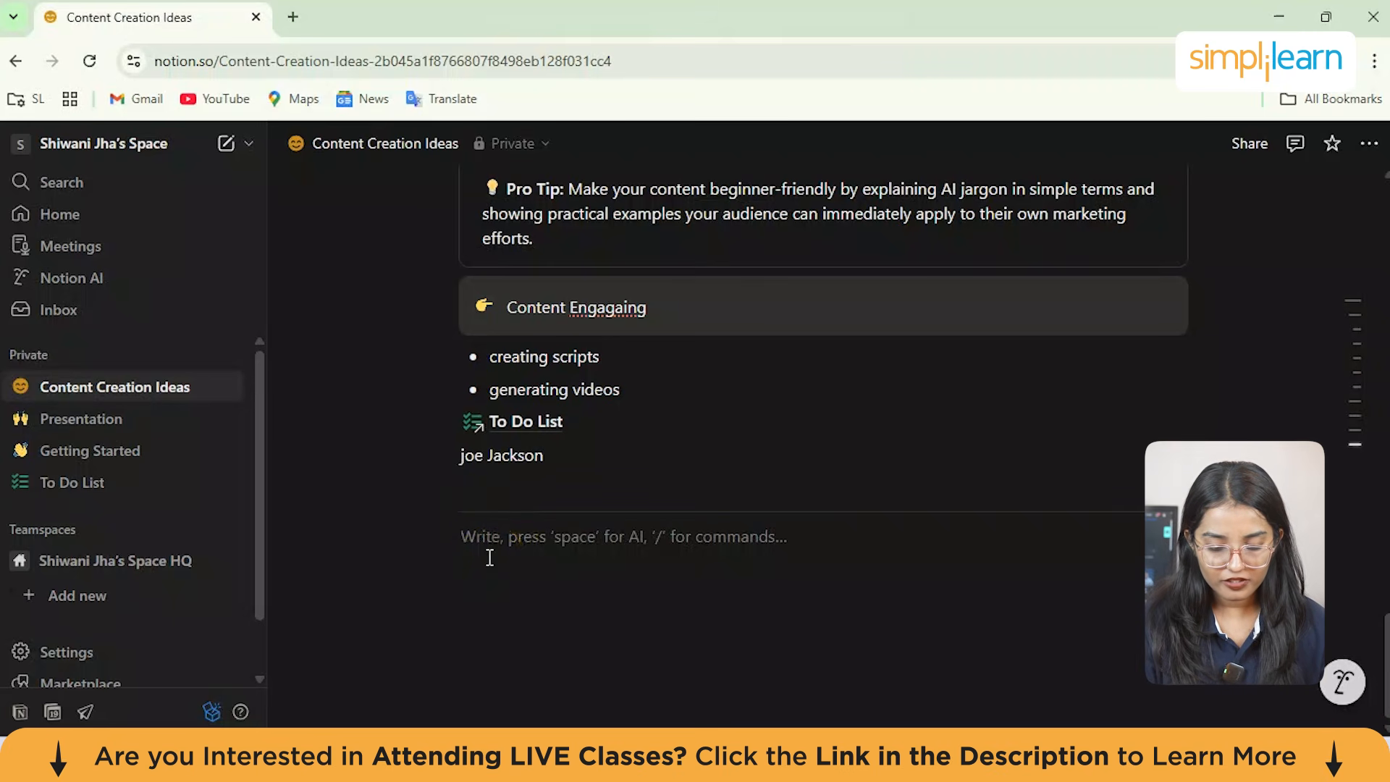
type("---")
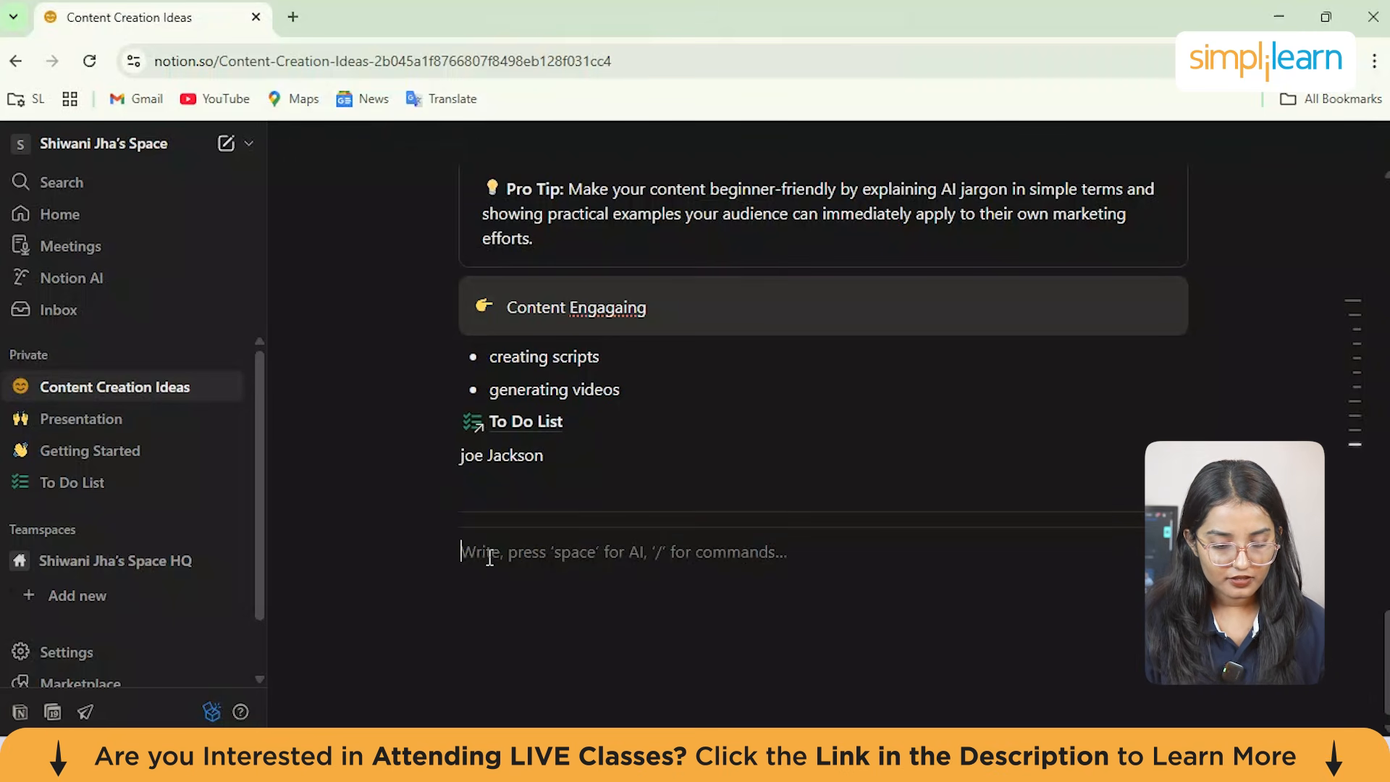
type("---")
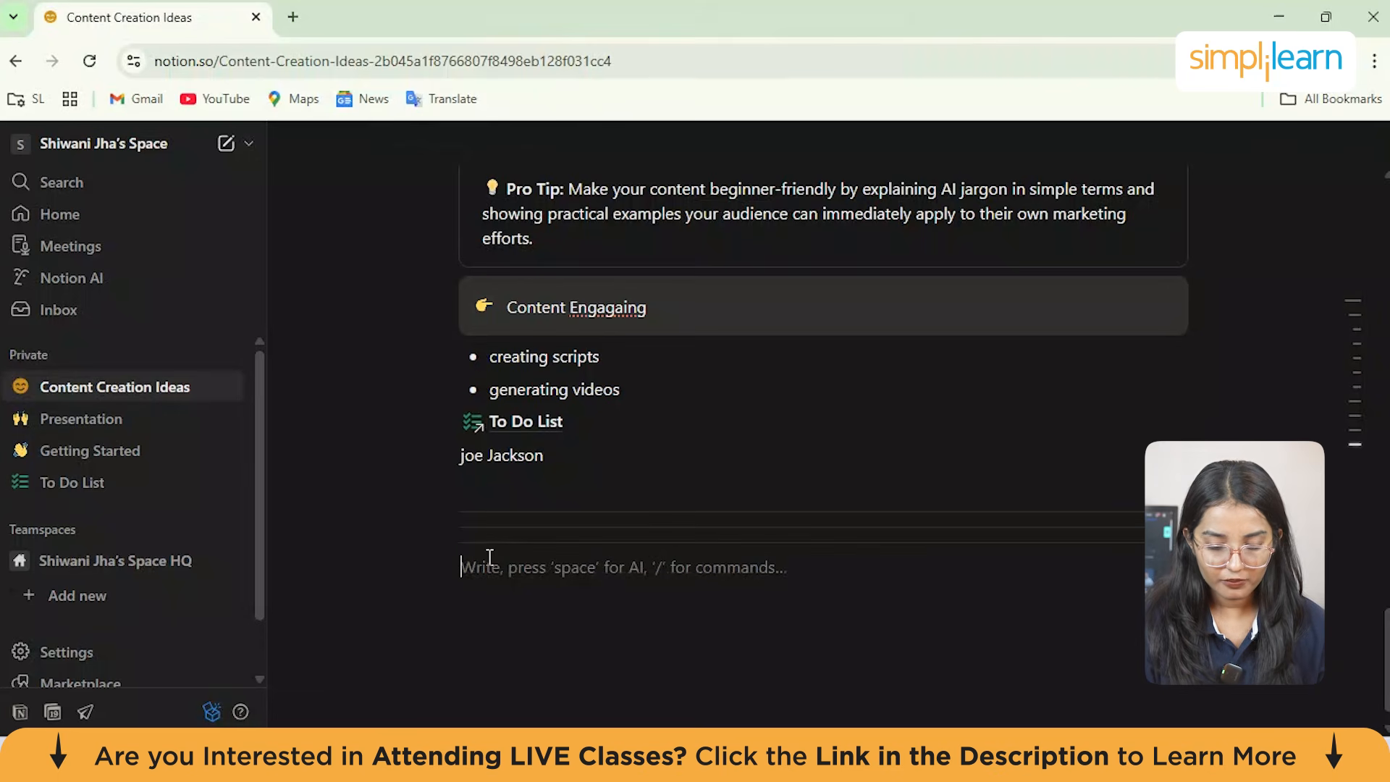
Step: Write "content idea 1" below the dividers and close it off with a blank line and a single divider
type("c")
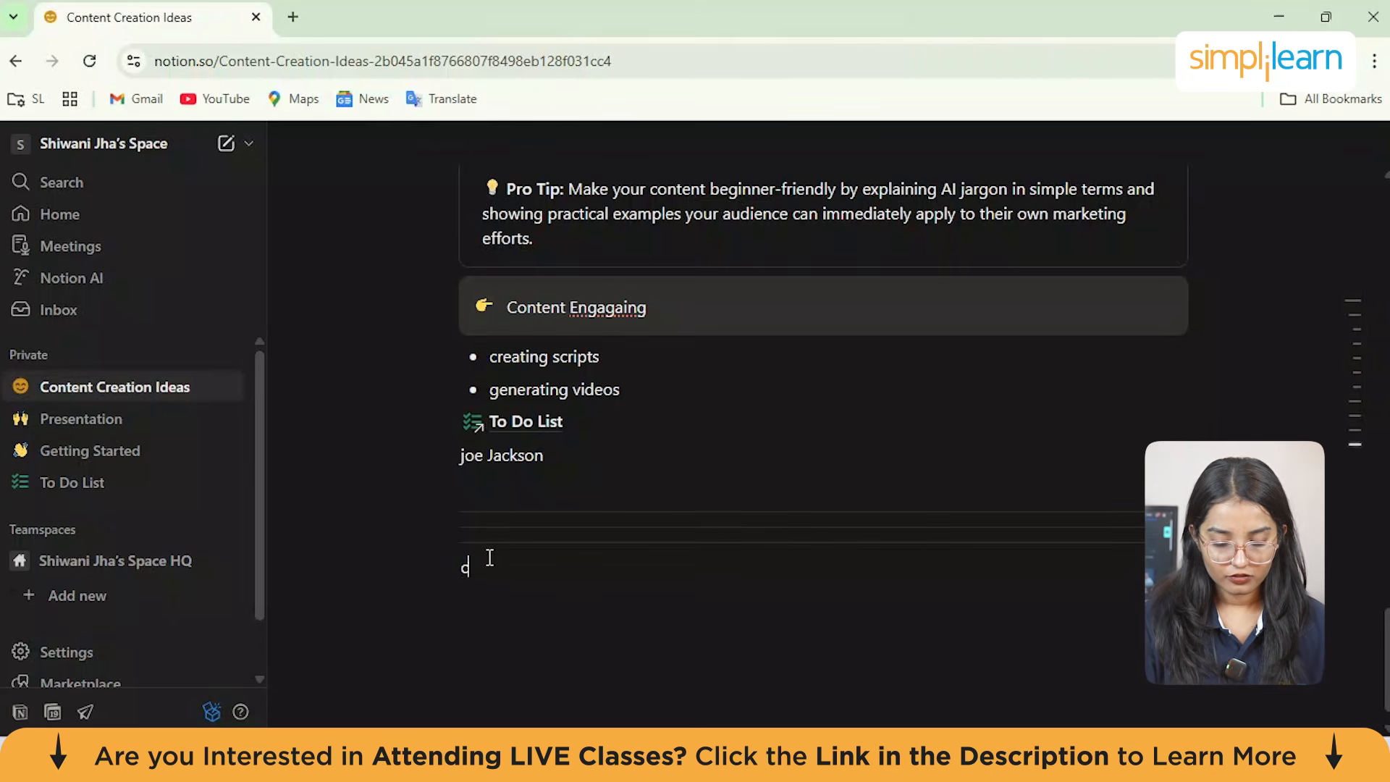
type("ontent idea 1")
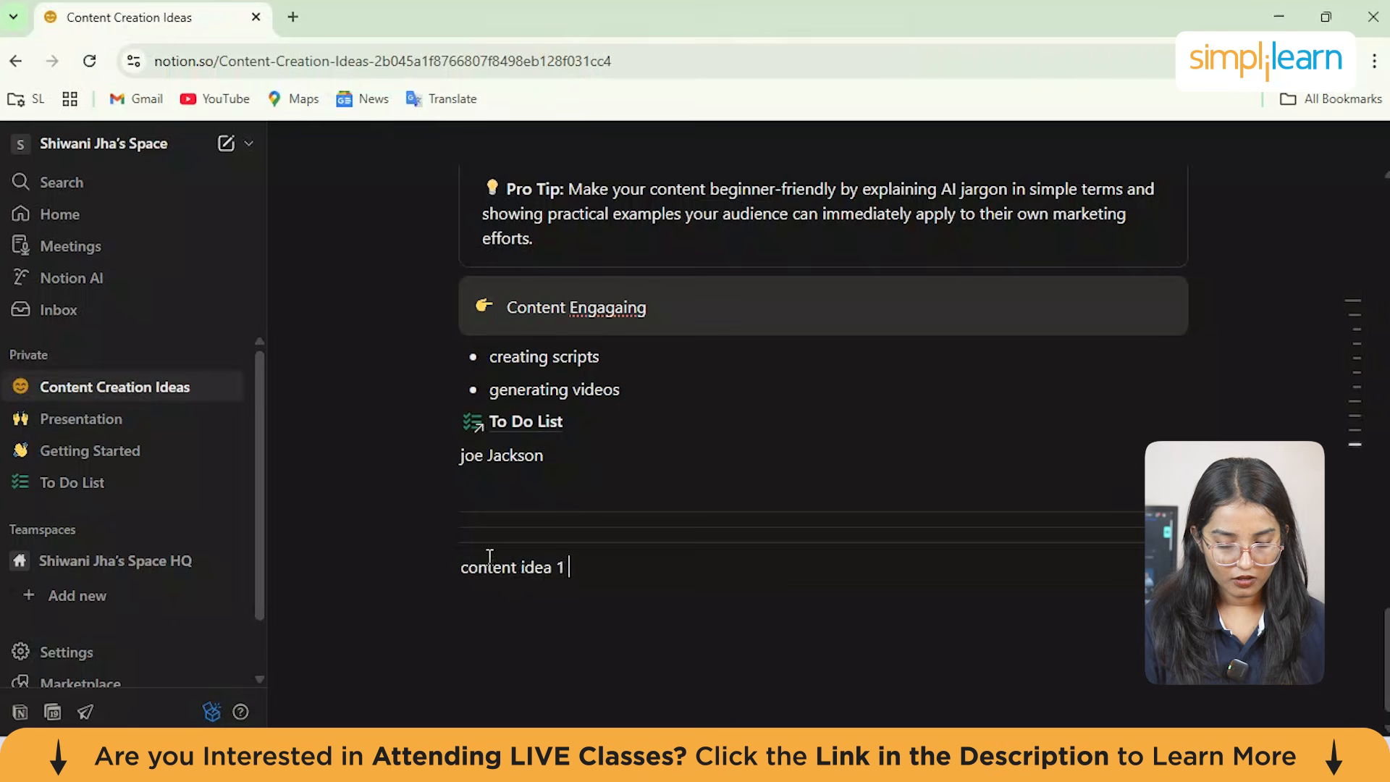
key("Return")
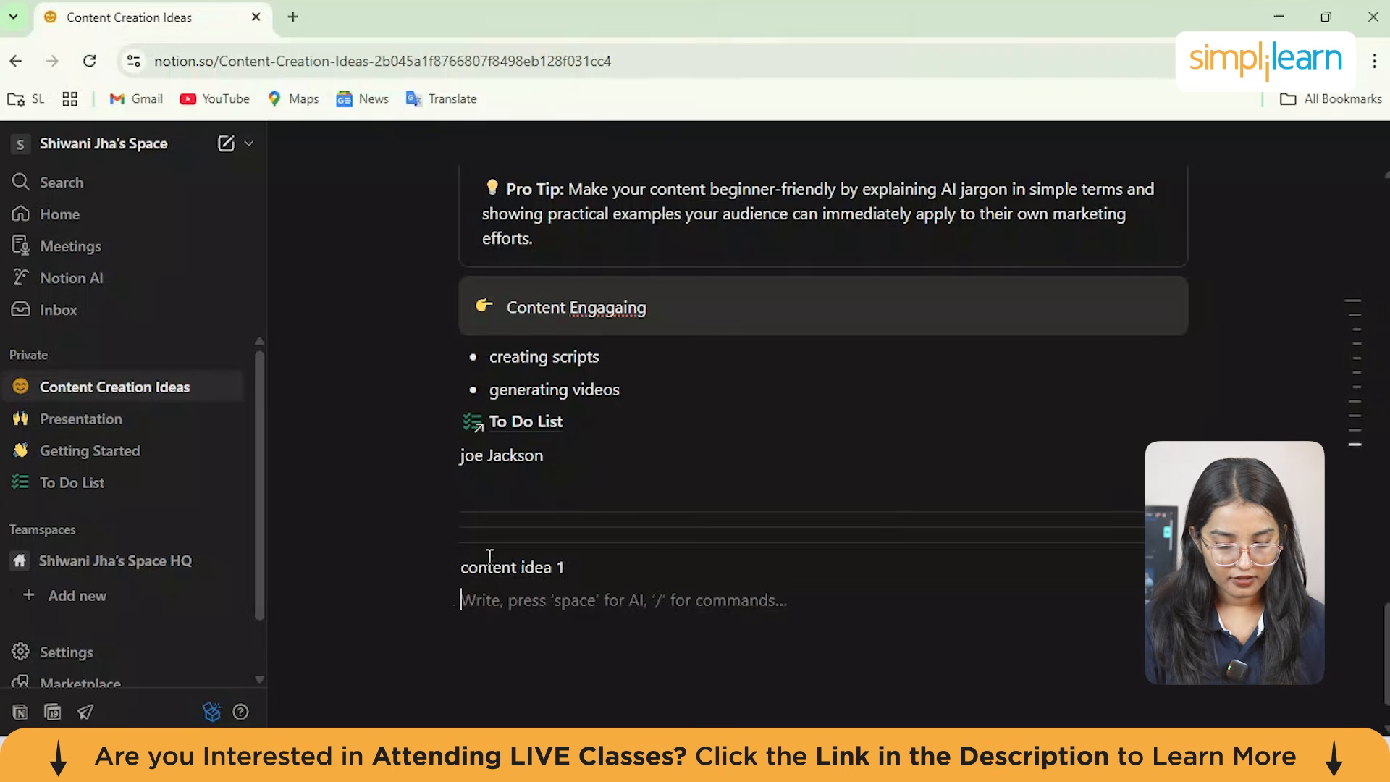
key("Return")
type("----")
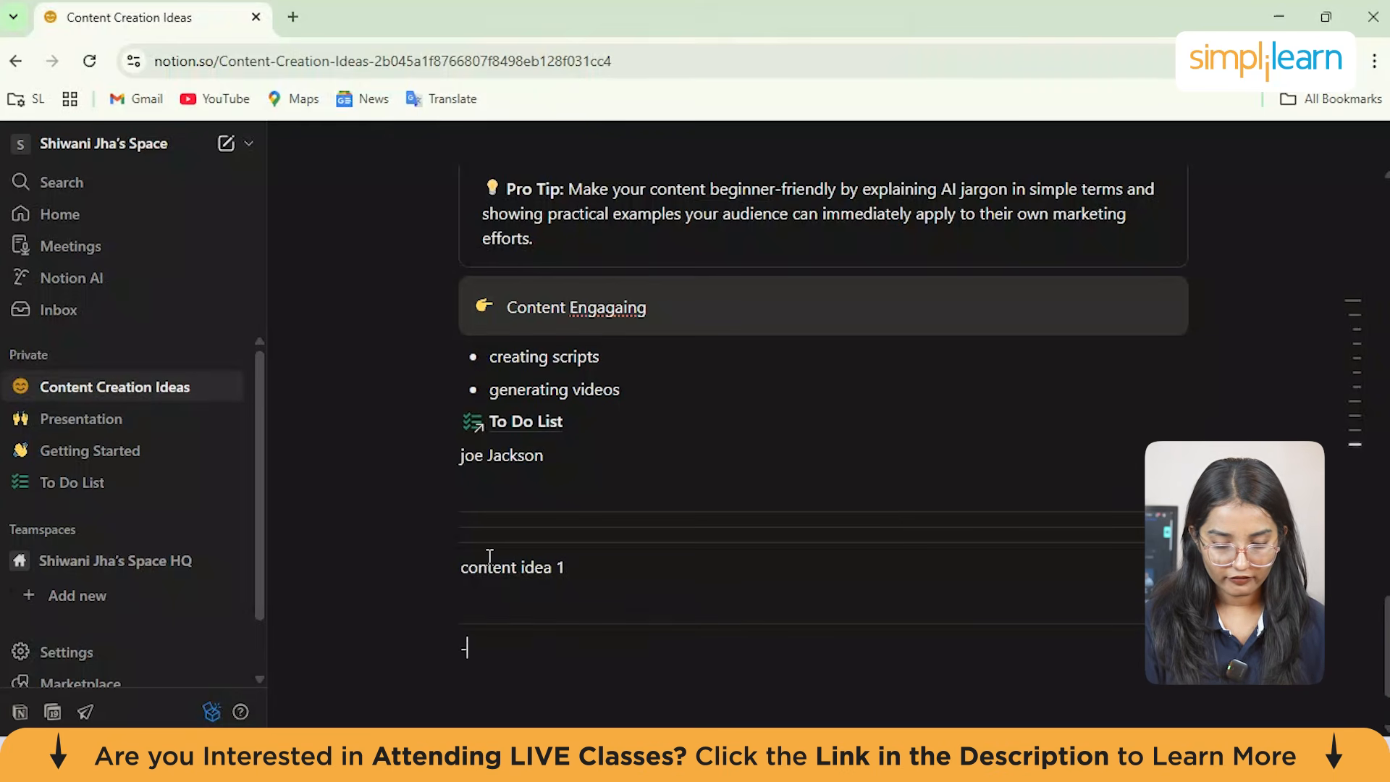
key("BackSpace")
Step: Write "content idea 2" below the last divider and add another divider directly beneath it
type("content")
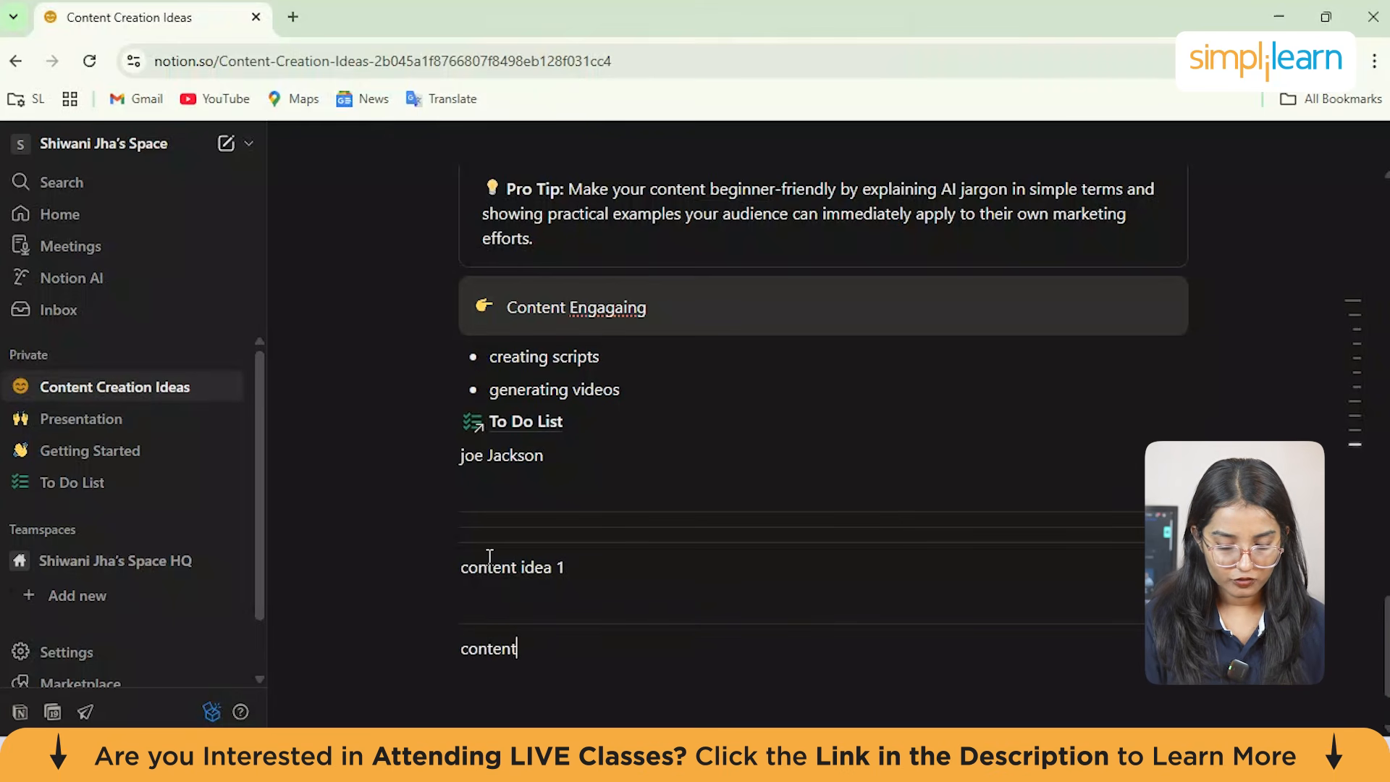
type(" idea 2")
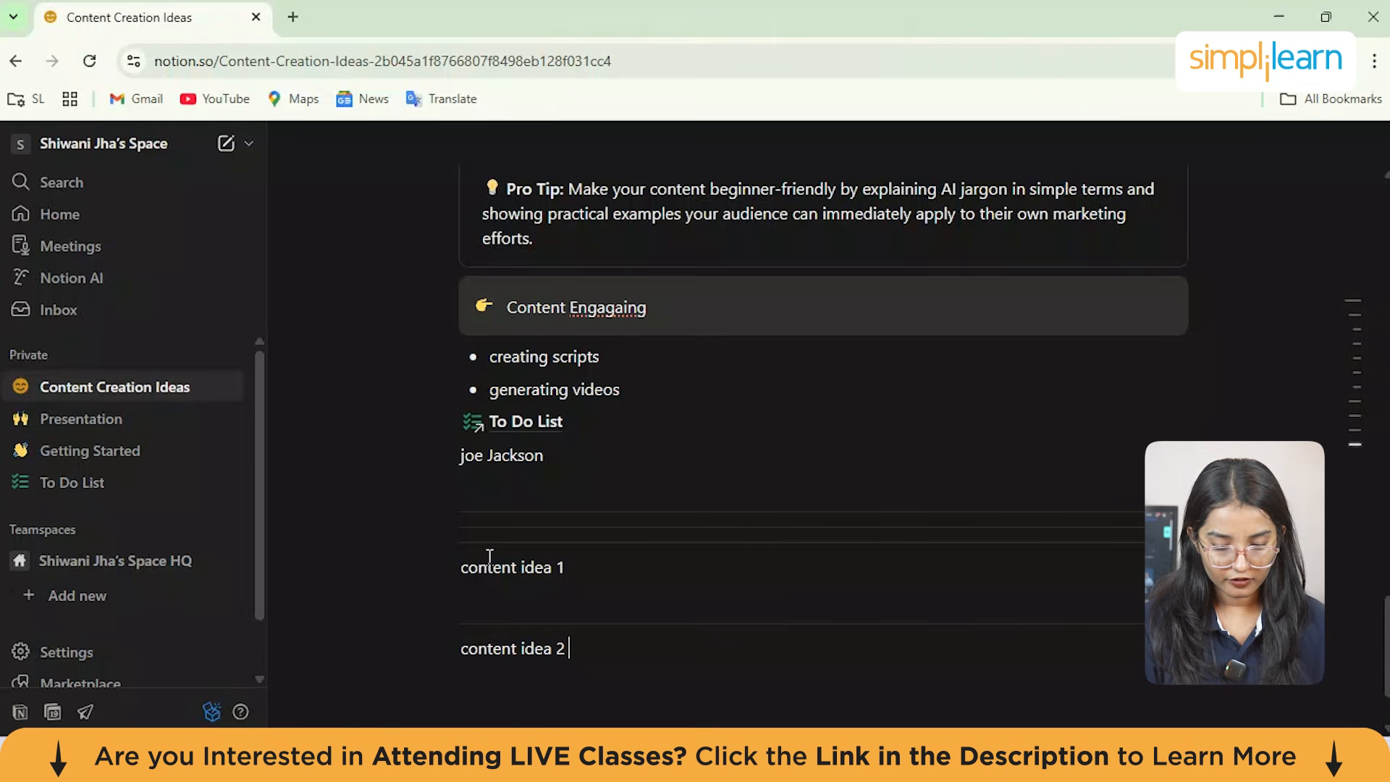
key("Return")
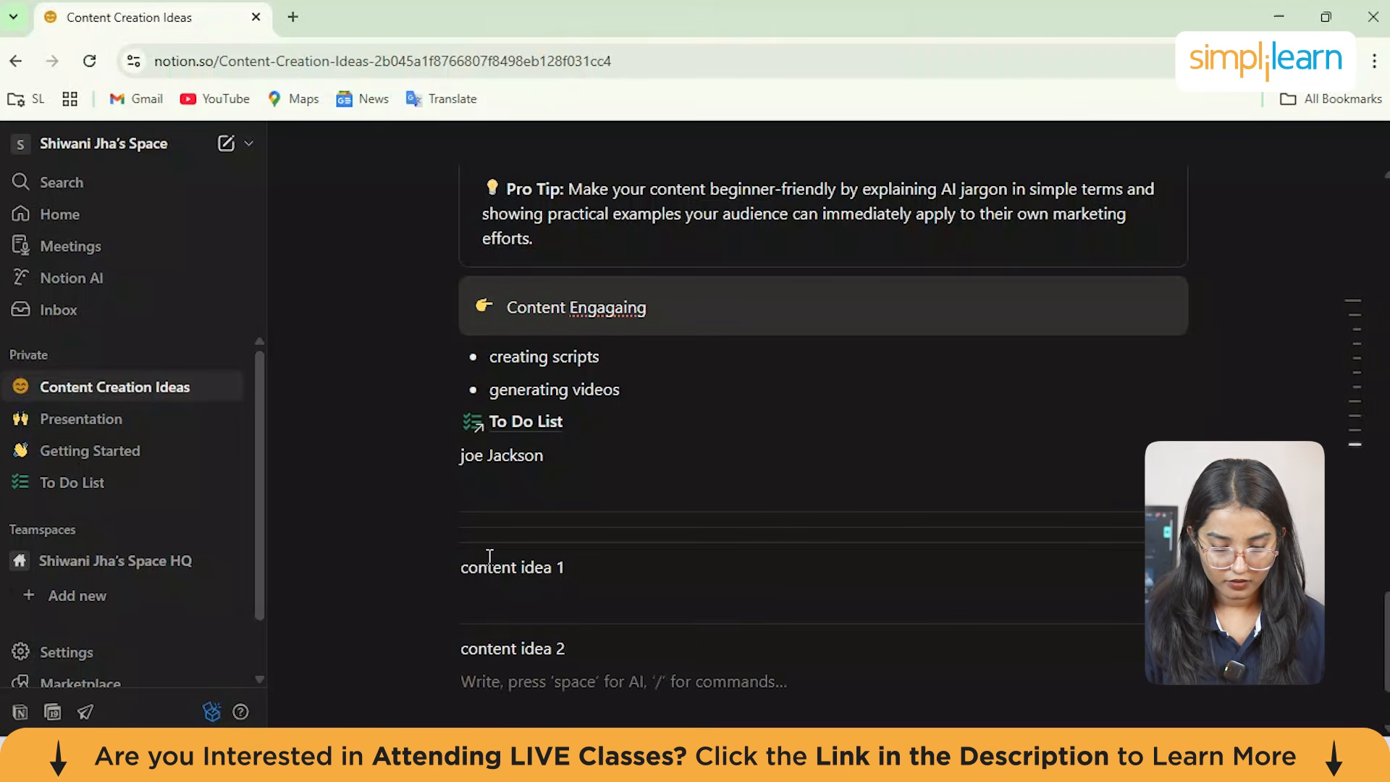
type("---")
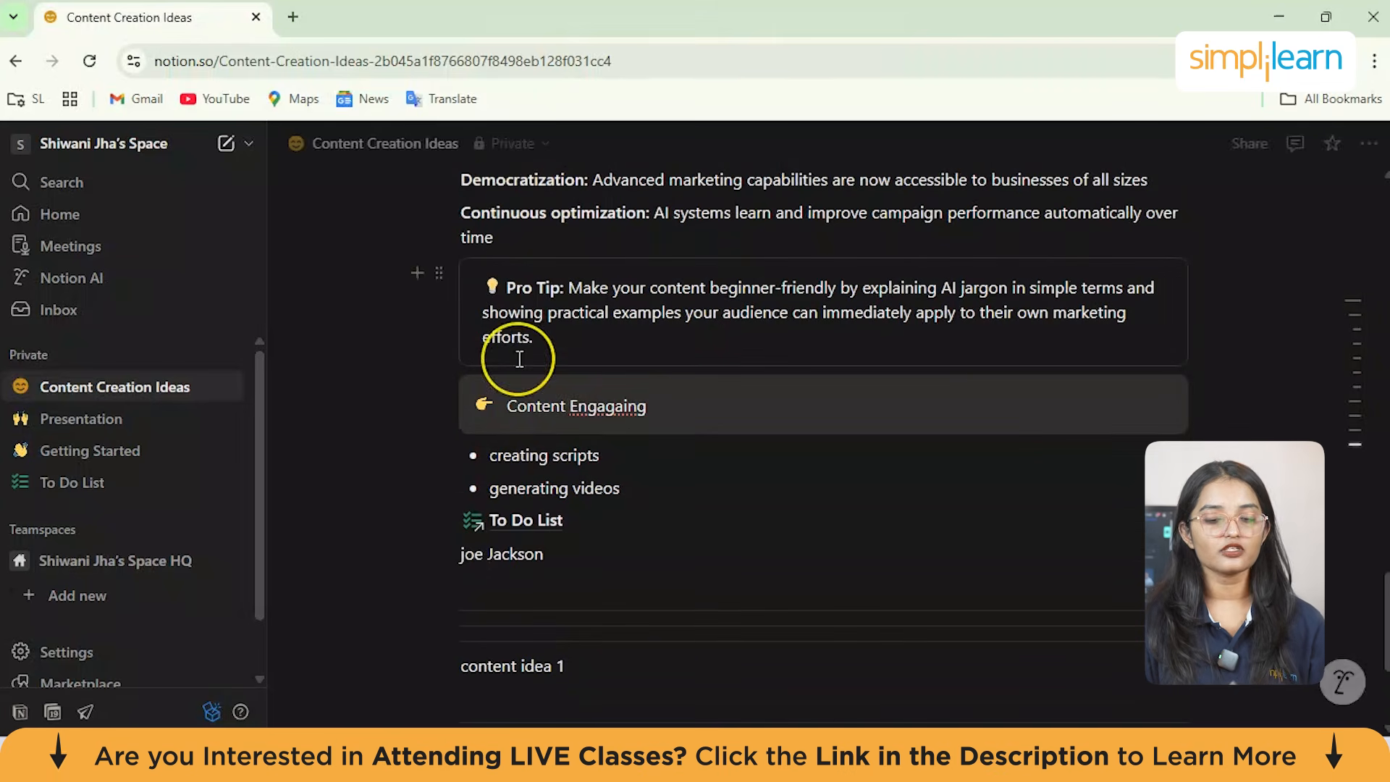
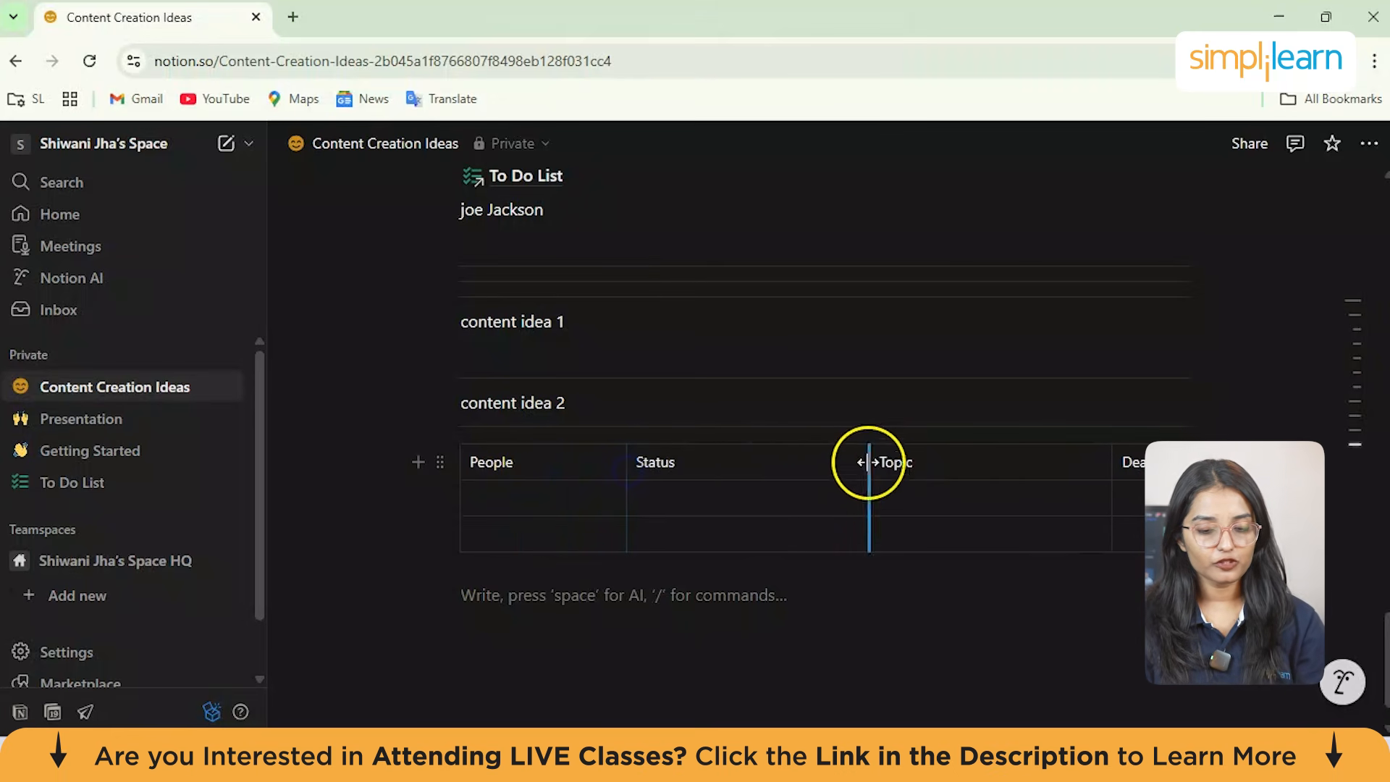
Step: Narrow the Status, Topic and Deadline columns of the table below "content idea 2" so they sit closer to their headings
left_click_drag(872, 464, 779, 490)
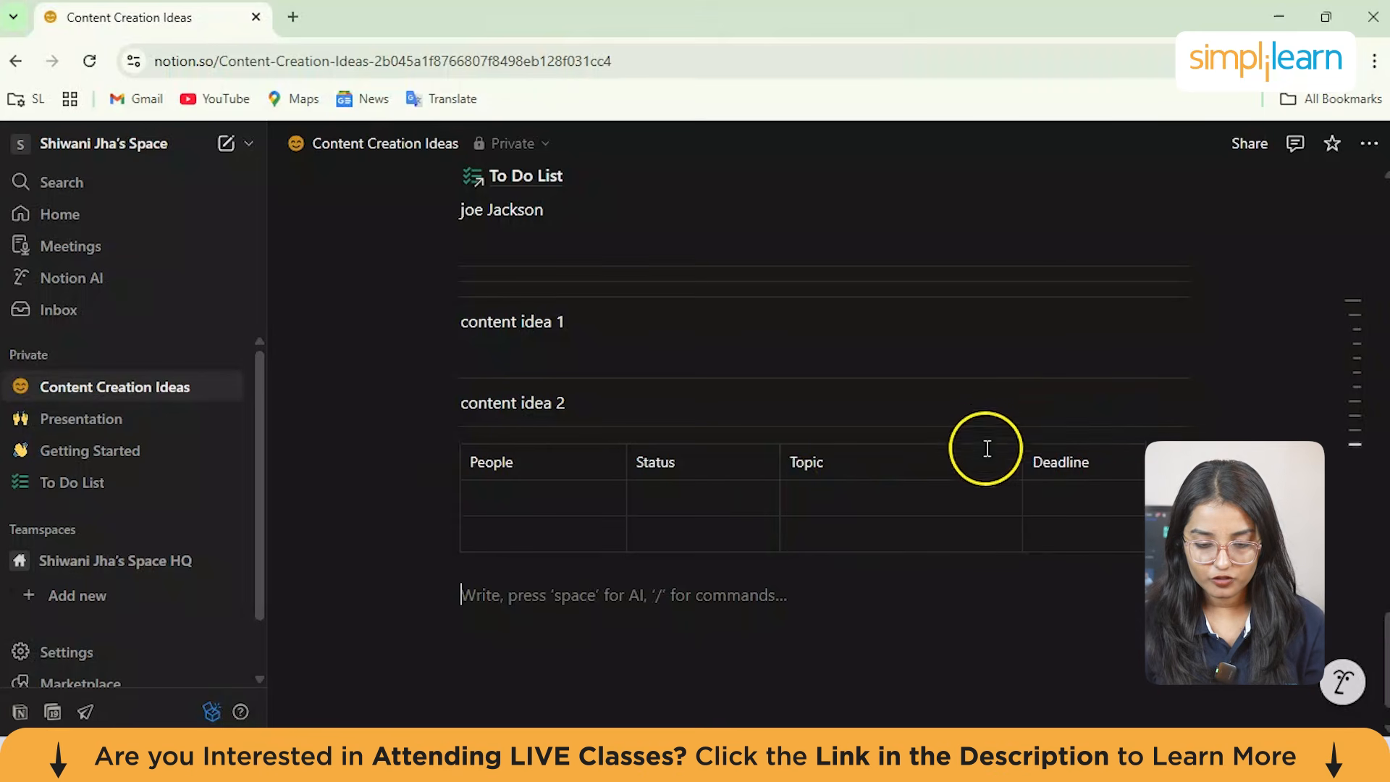
left_click_drag(1021, 463, 924, 478)
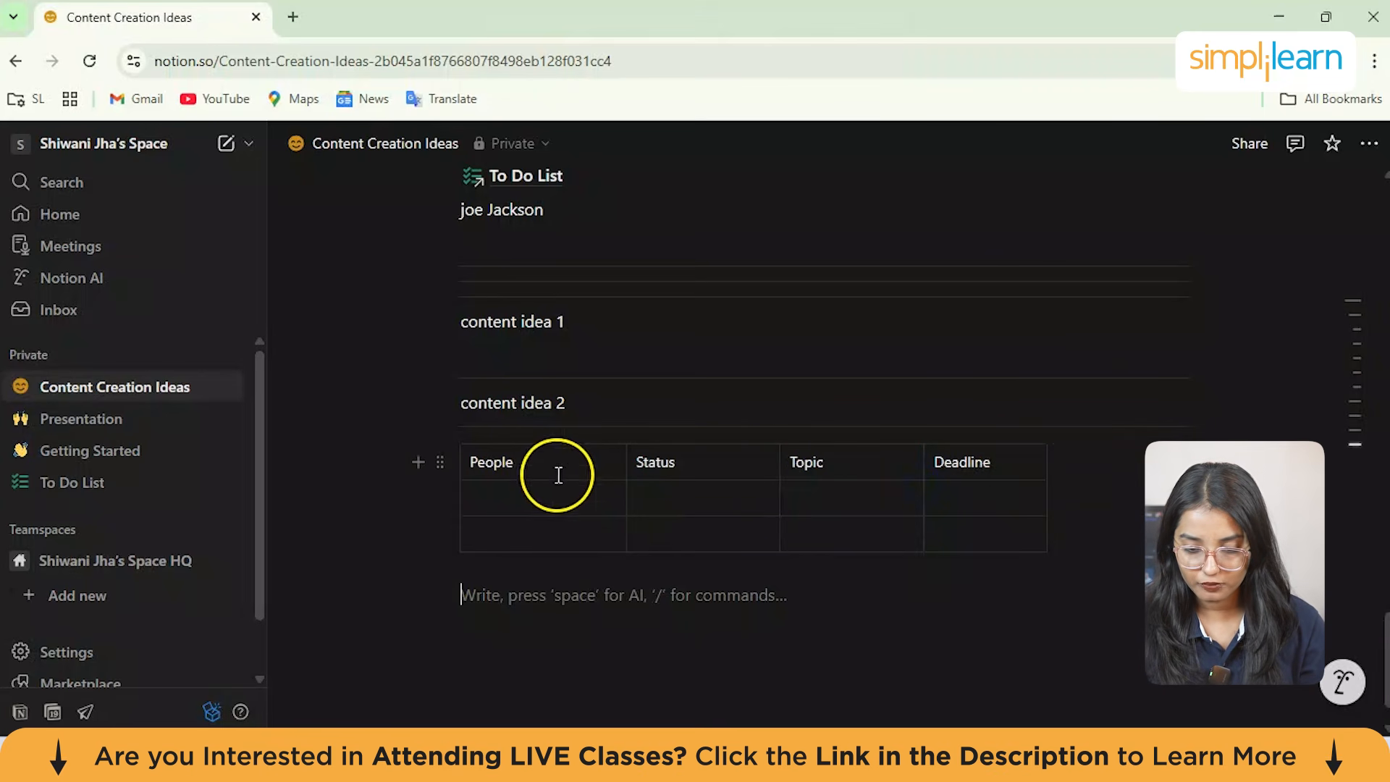
Step: Turn on the header column option for the table's People column
left_click(508, 447)
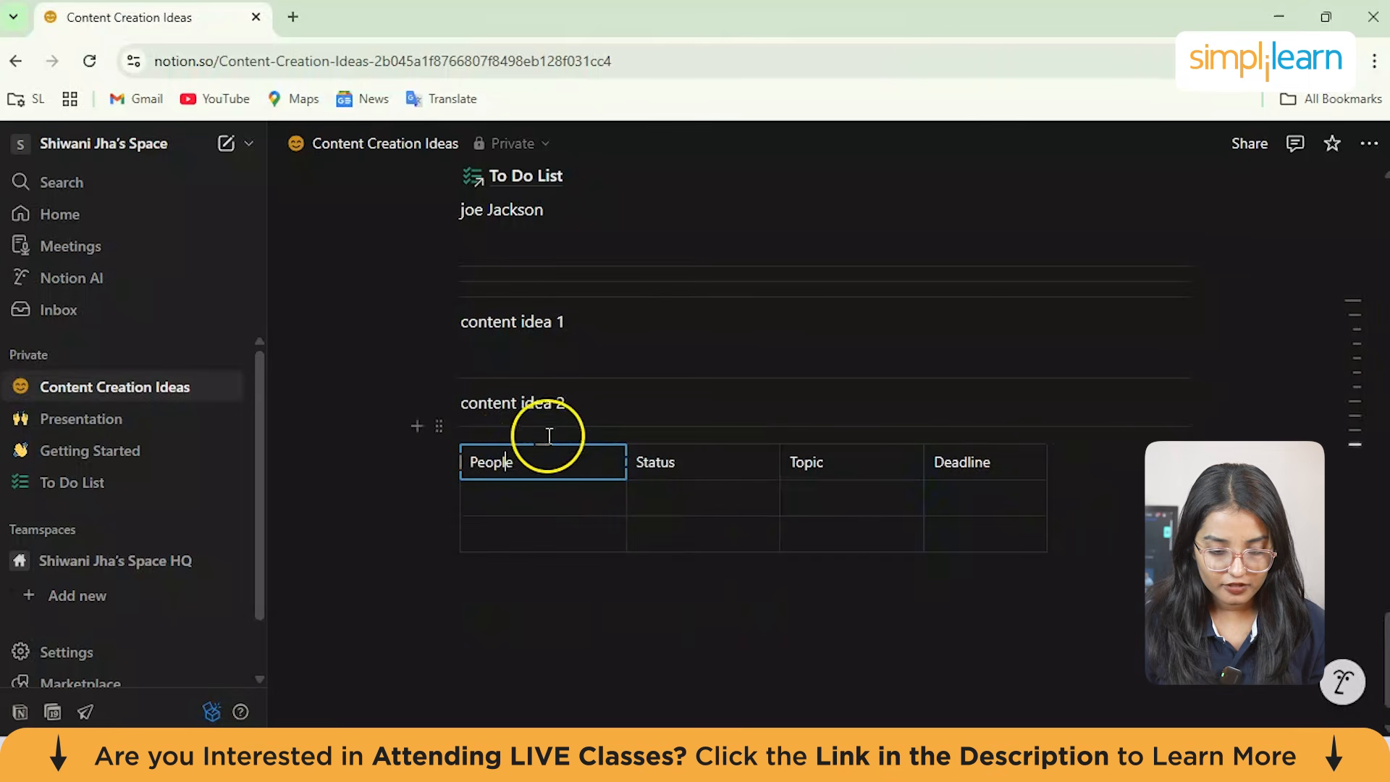
left_click(541, 445)
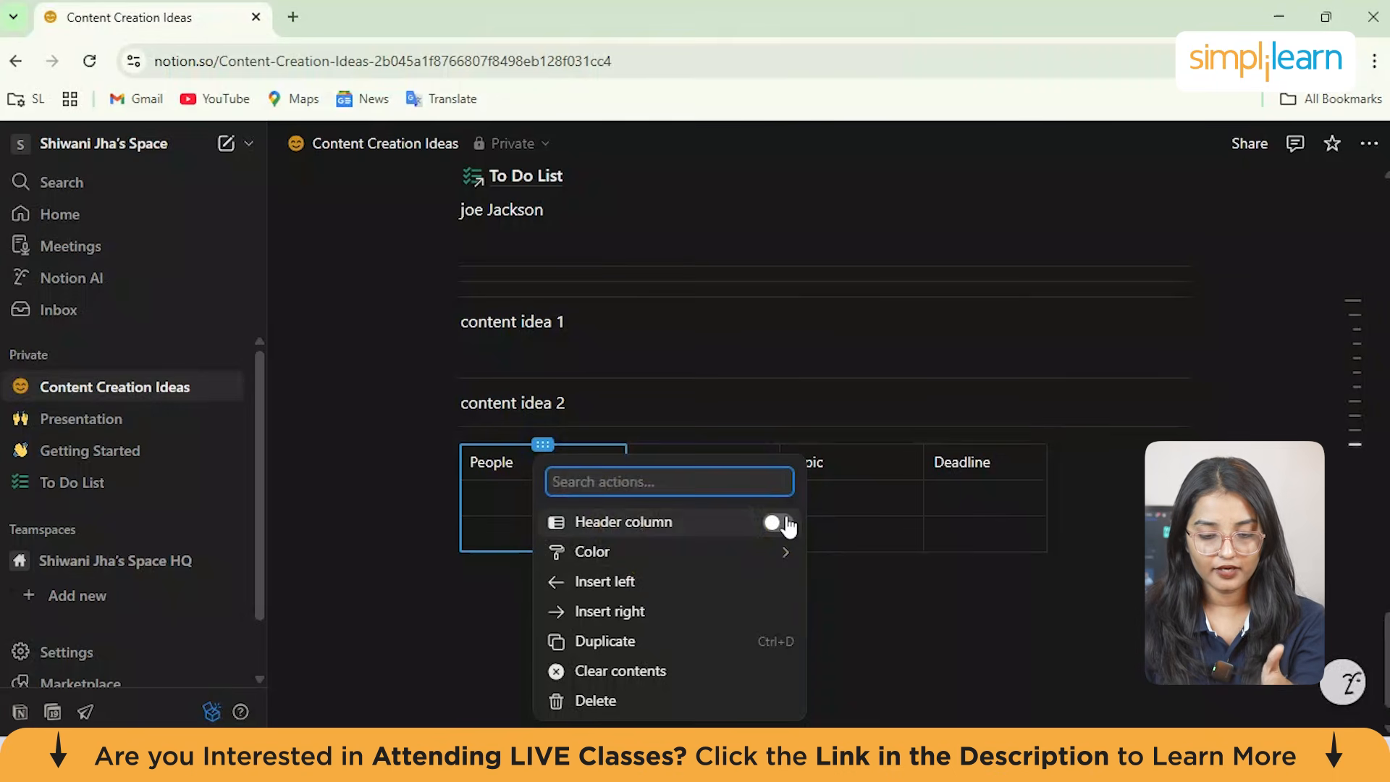
left_click(786, 525)
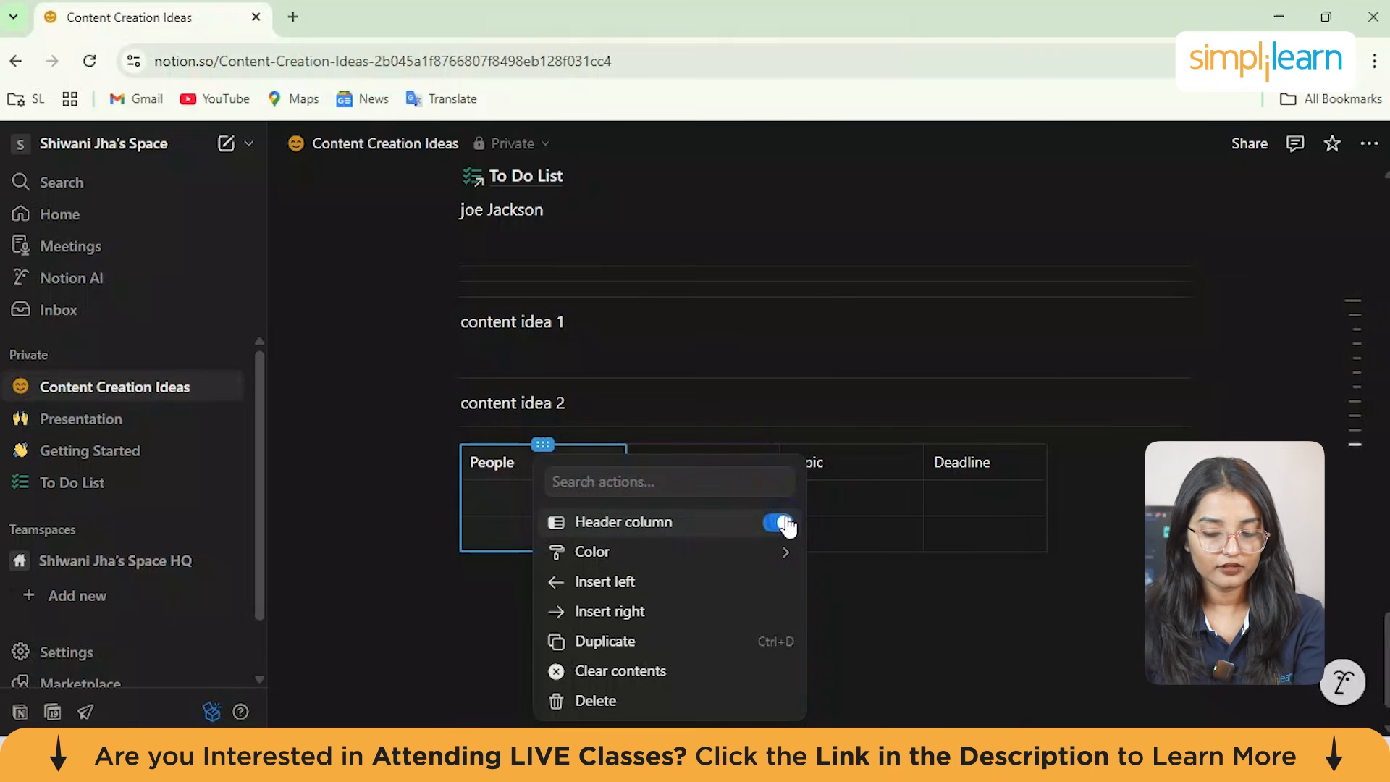
Step: Set the text color of the table's People column to yellow
left_click(726, 556)
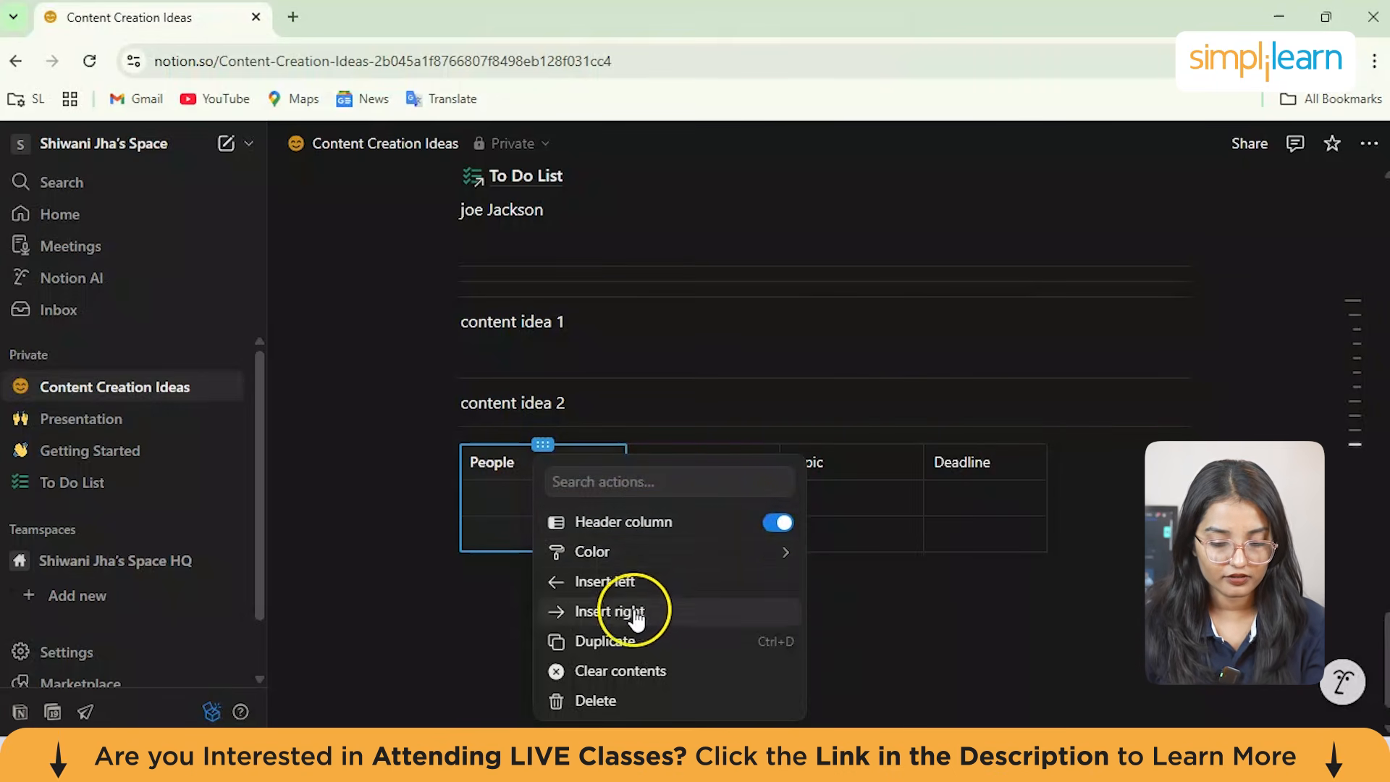
left_click(636, 572)
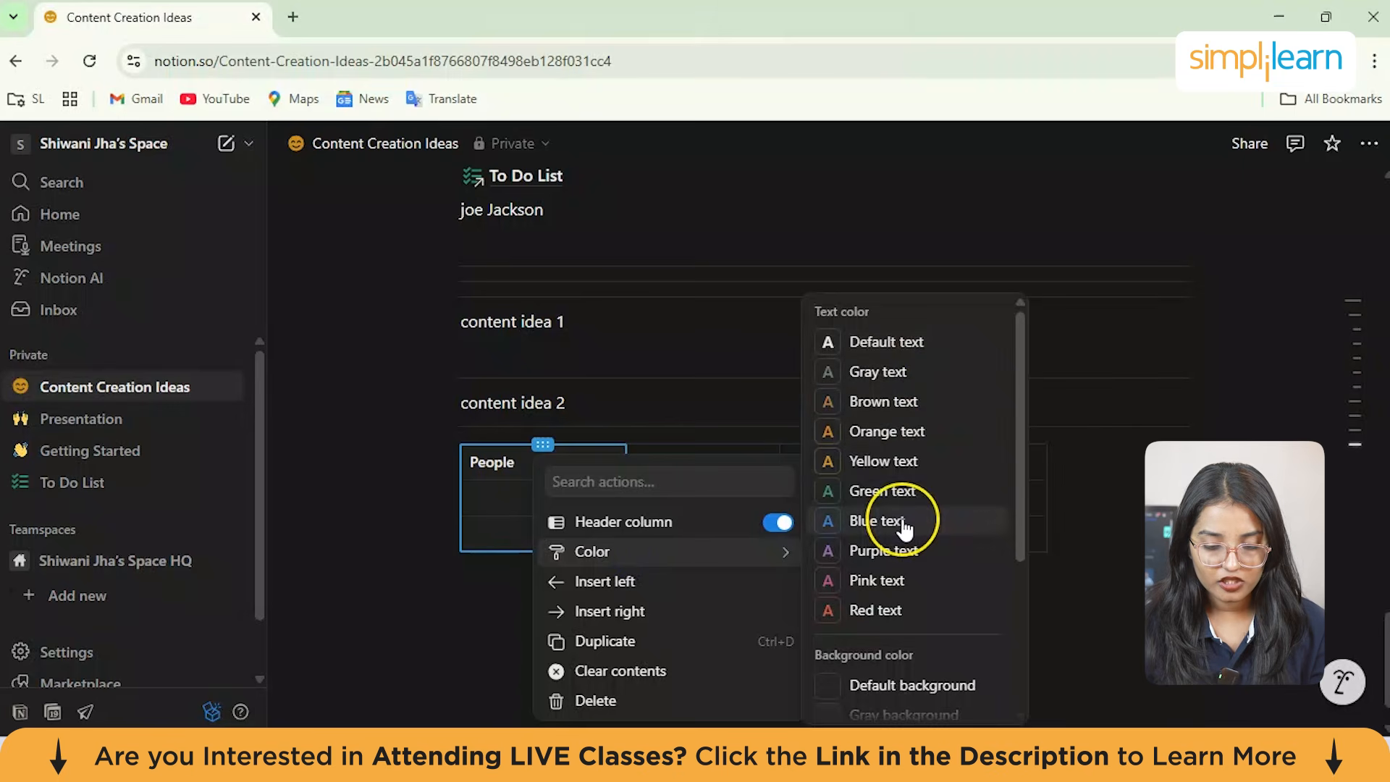
scroll(901, 524, "down", 1)
scroll(901, 528, "up", 1)
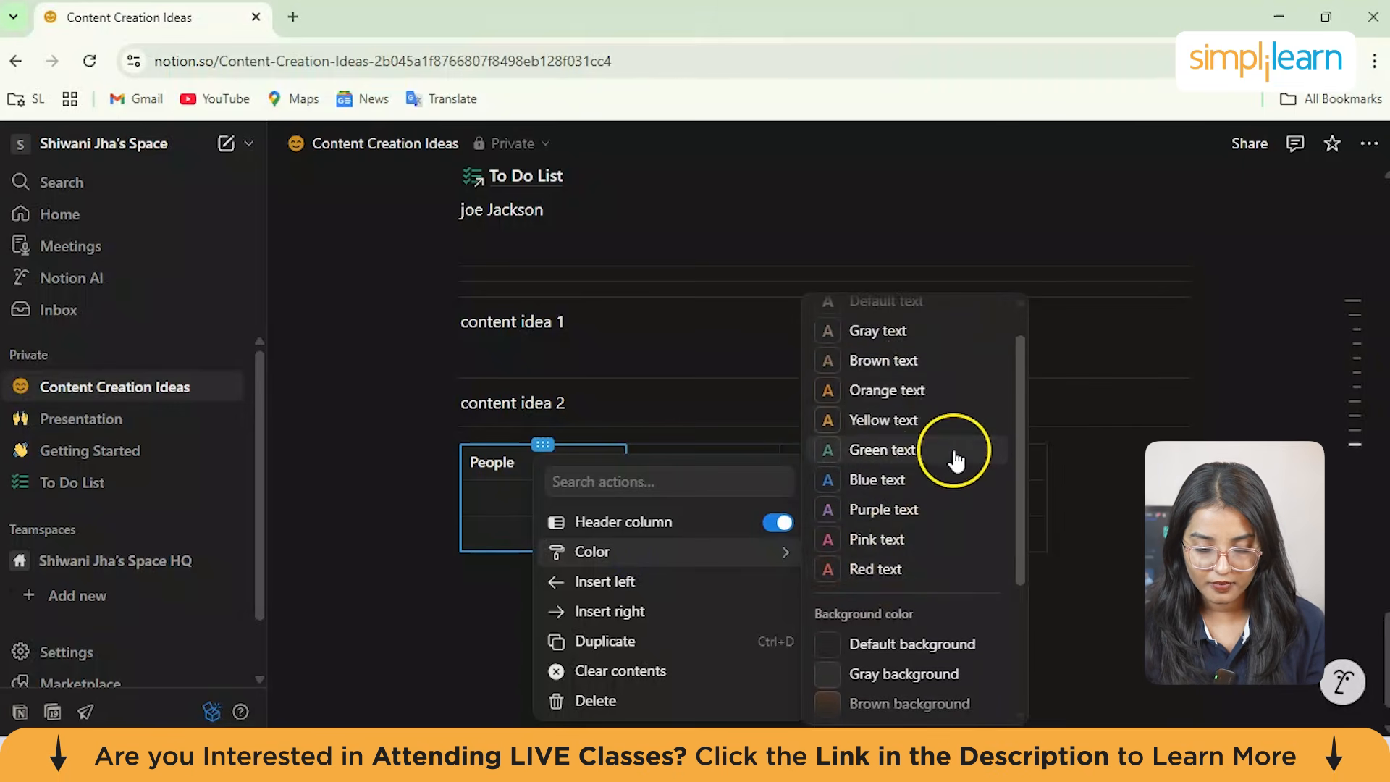
left_click(937, 419)
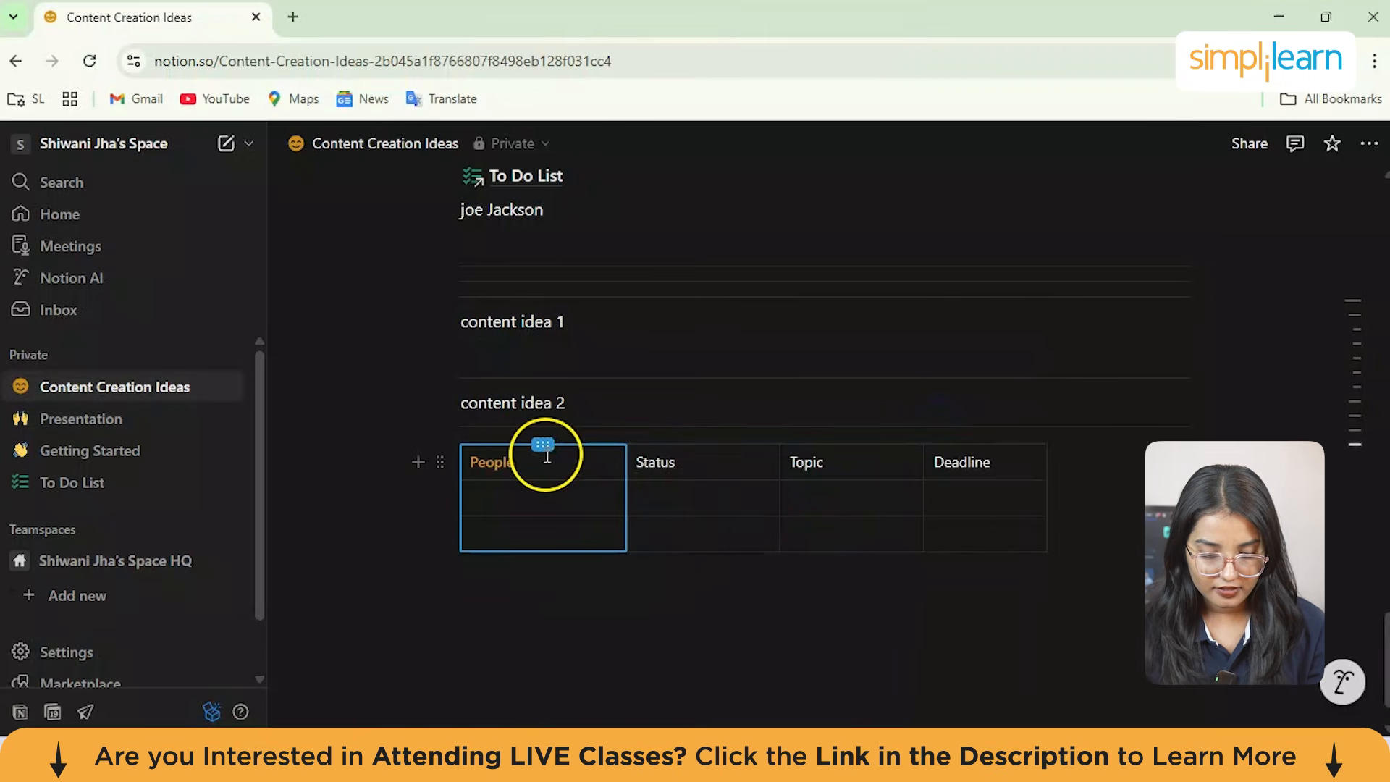
left_click(542, 445)
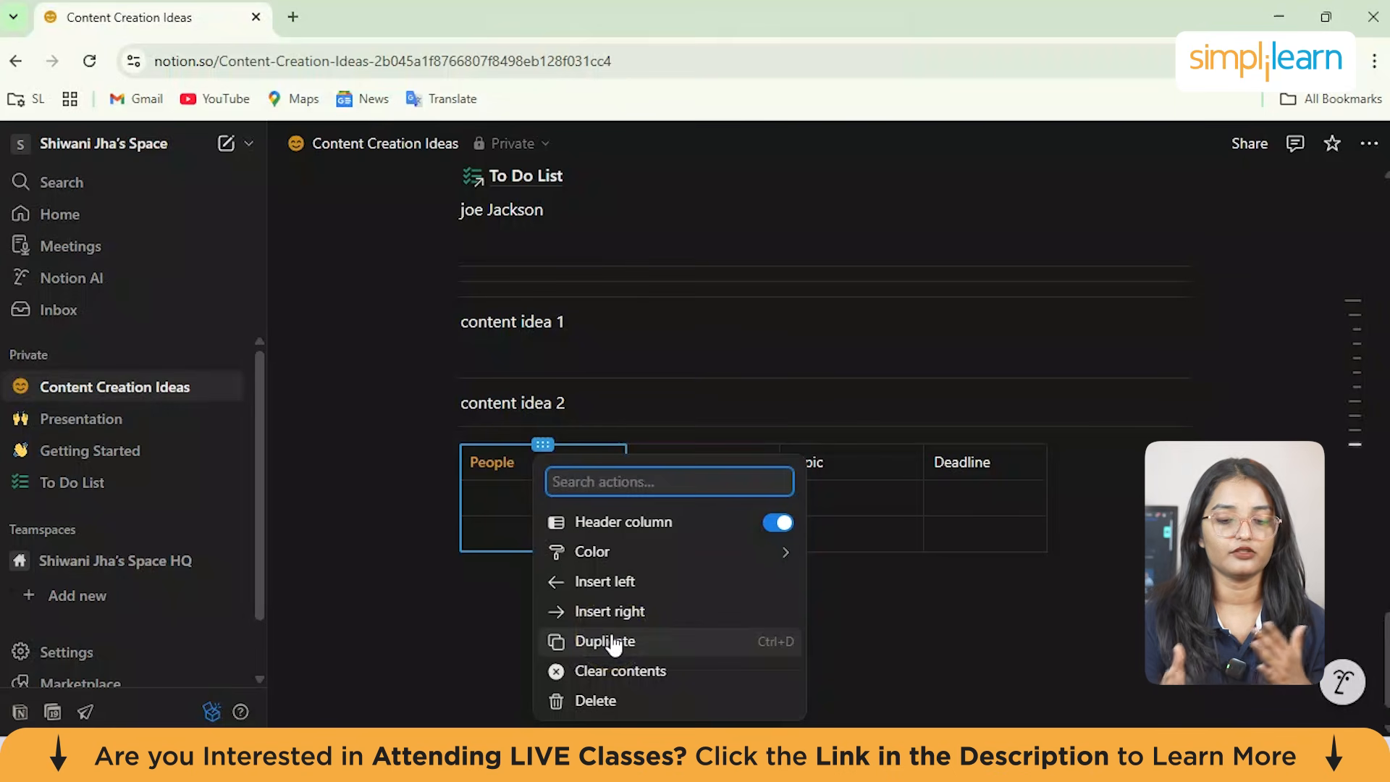
left_click(957, 630)
Step: Set the text color of the table's Status column to yellow
left_click(703, 444)
mouse_move(770, 528)
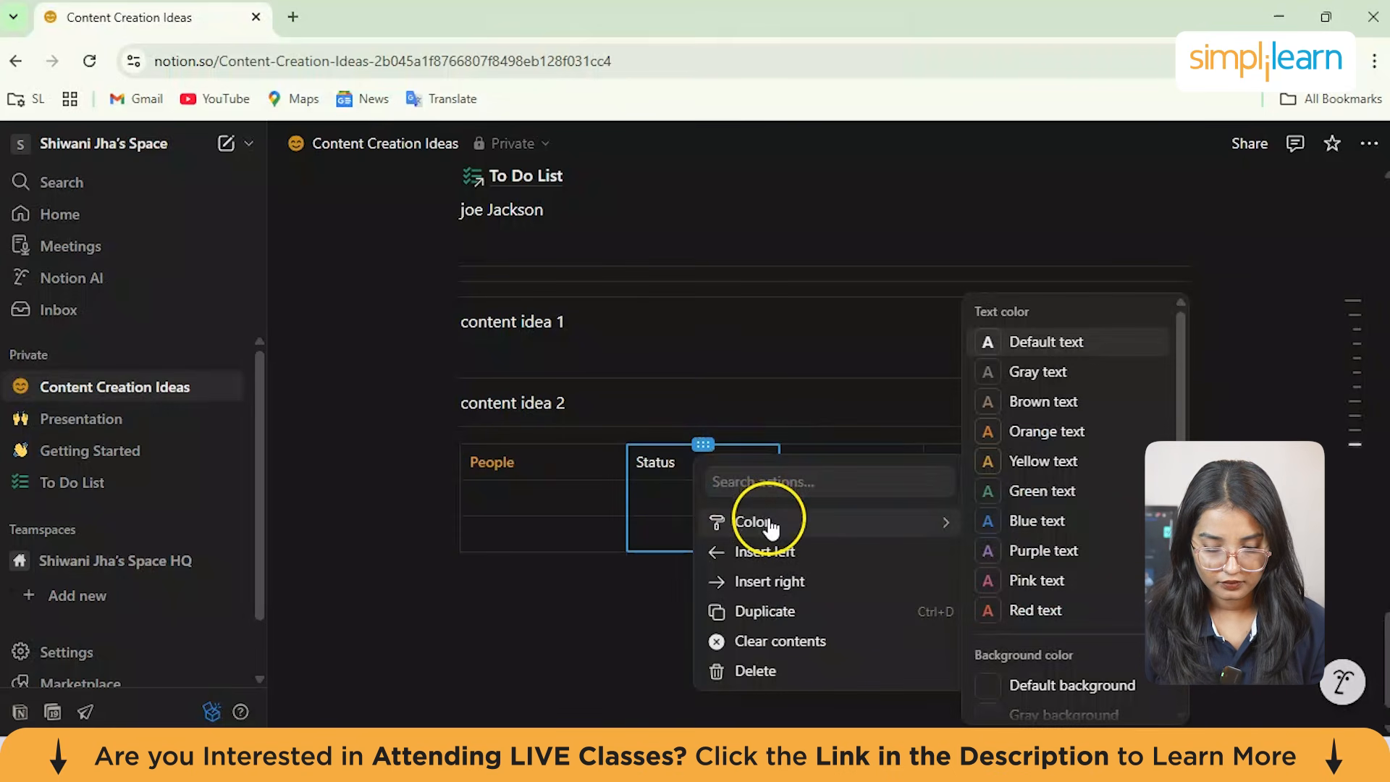
left_click(1042, 461)
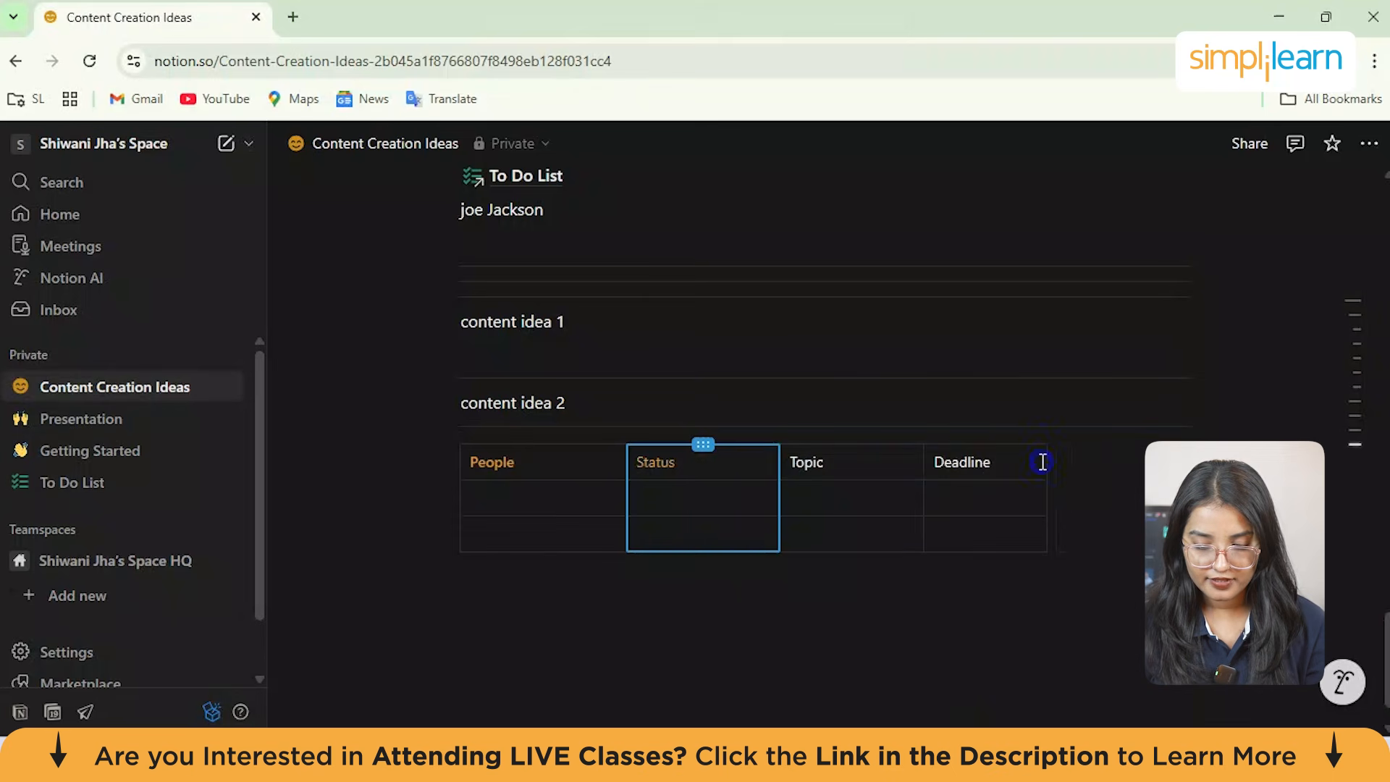
Step: Open the text and background color choices for the table's Topic column
left_click(817, 447)
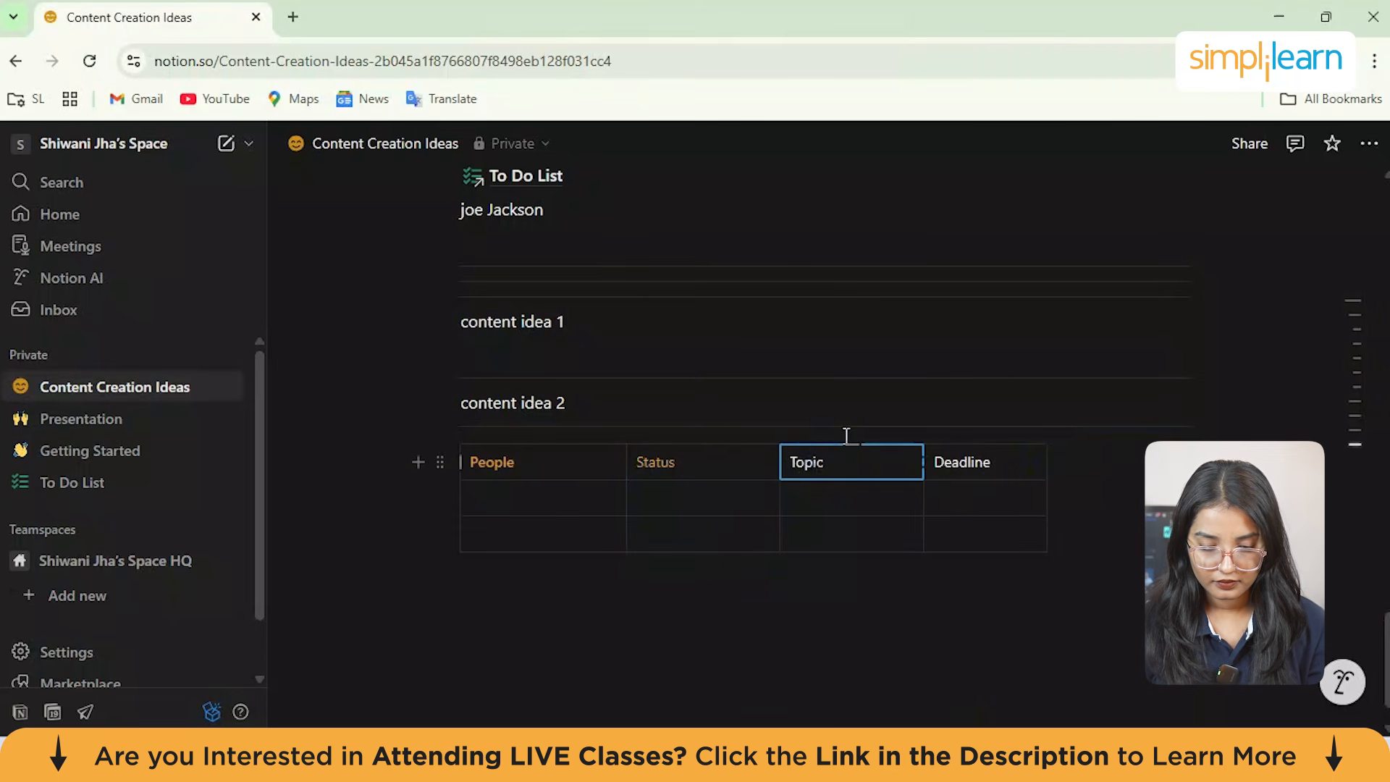
left_click(852, 446)
mouse_move(900, 521)
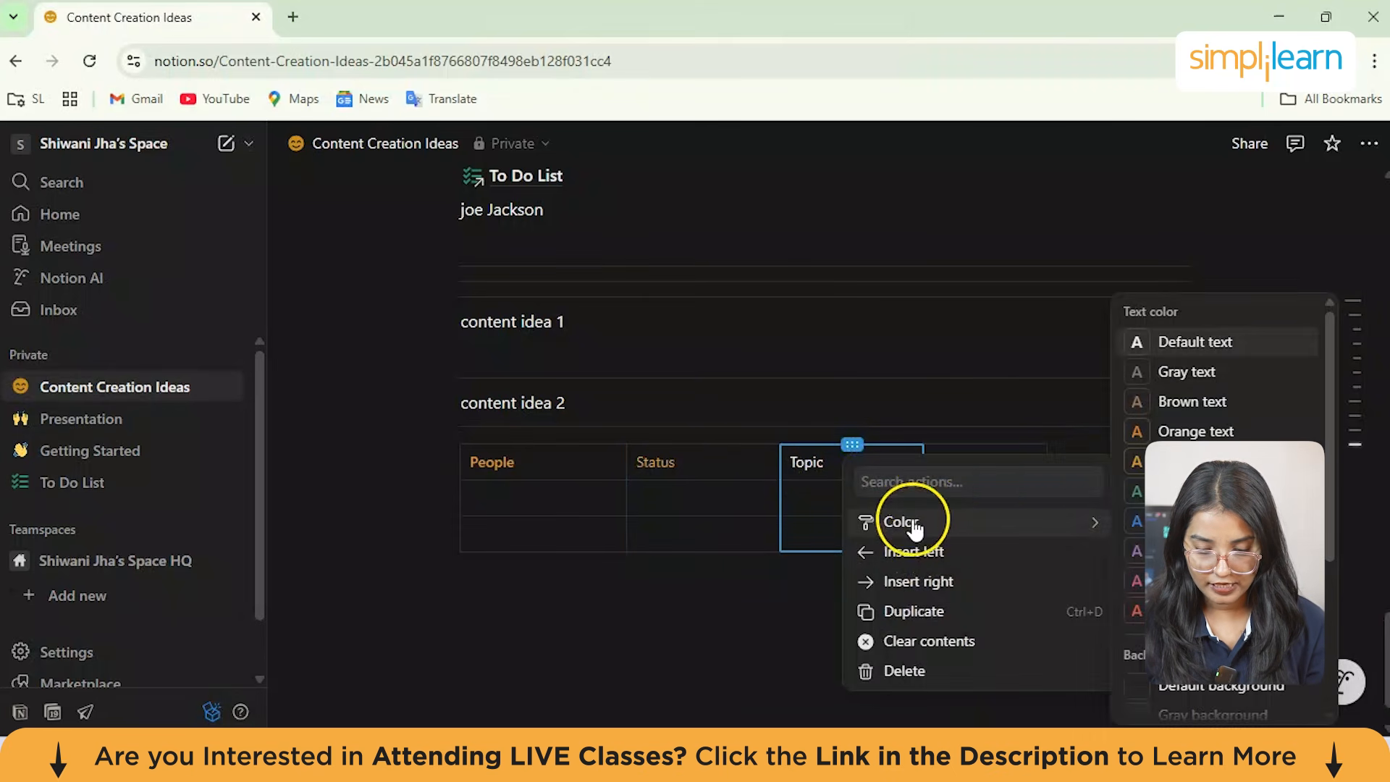
Step: Enter abc and xyz in the table's People column and add an empty row at the end of the table
left_click(590, 501)
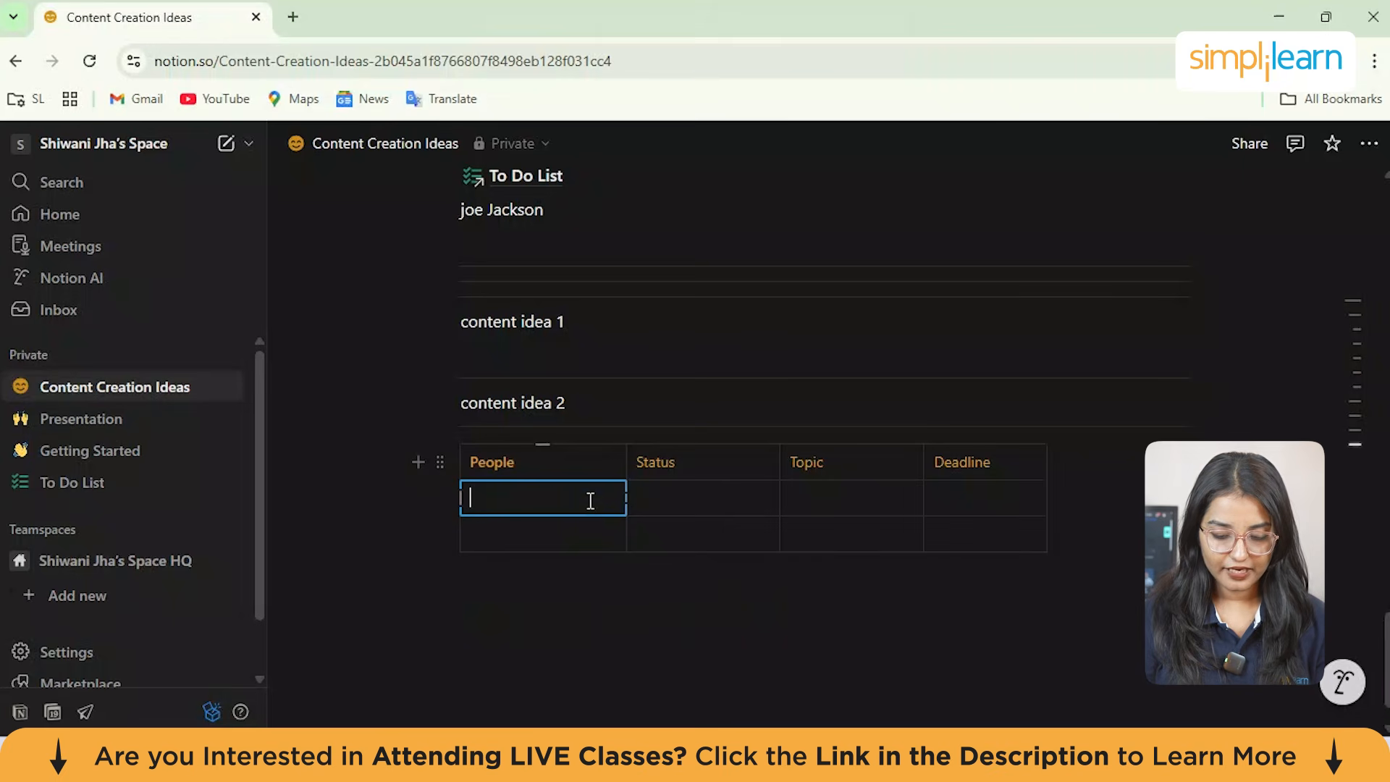
type("abc")
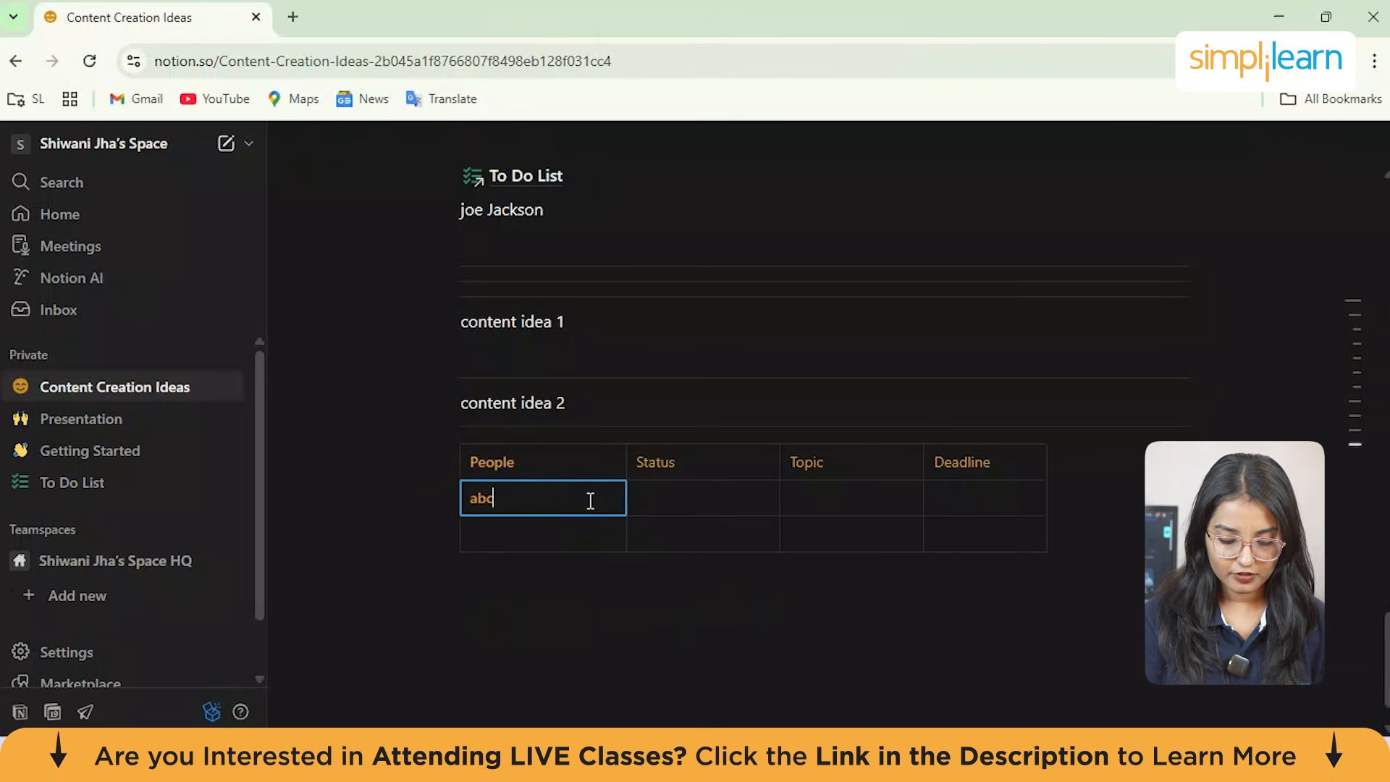
left_click(556, 535)
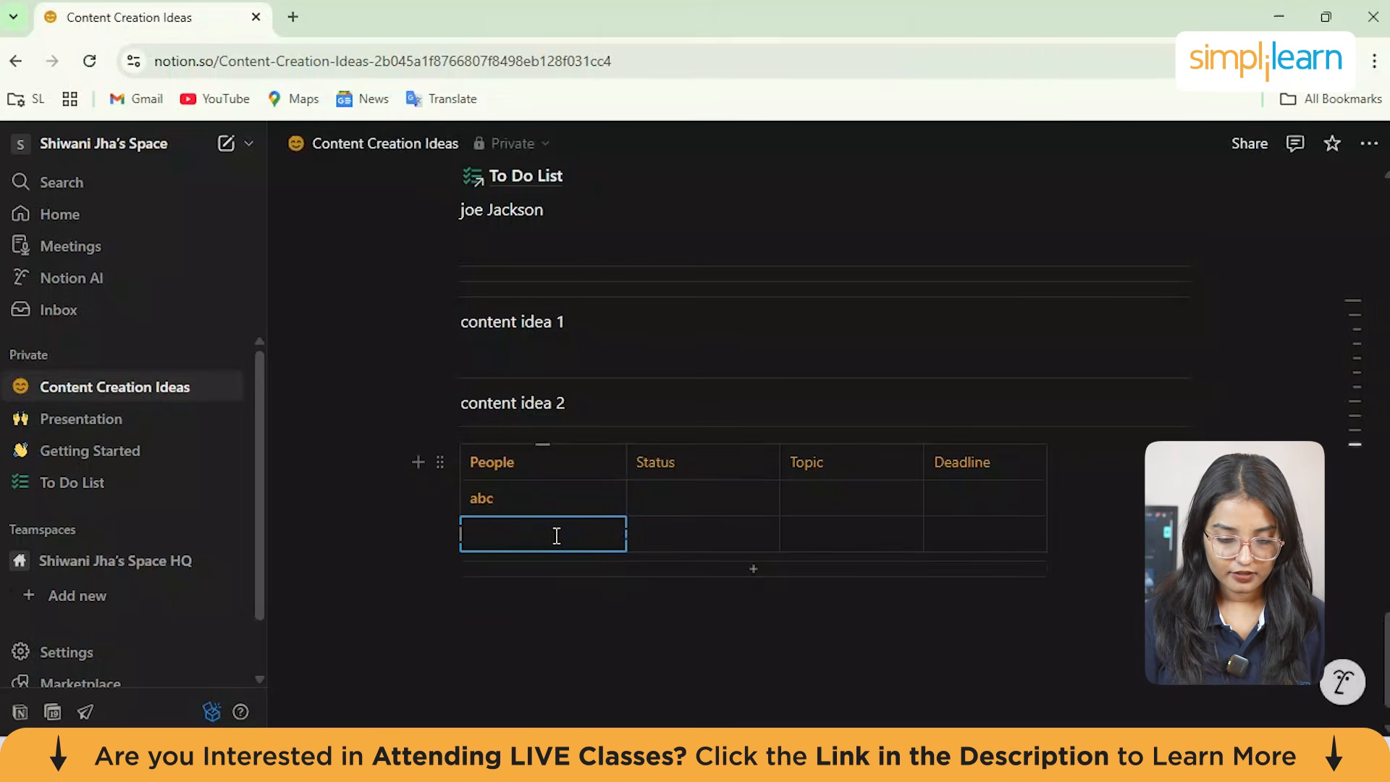
type("xy")
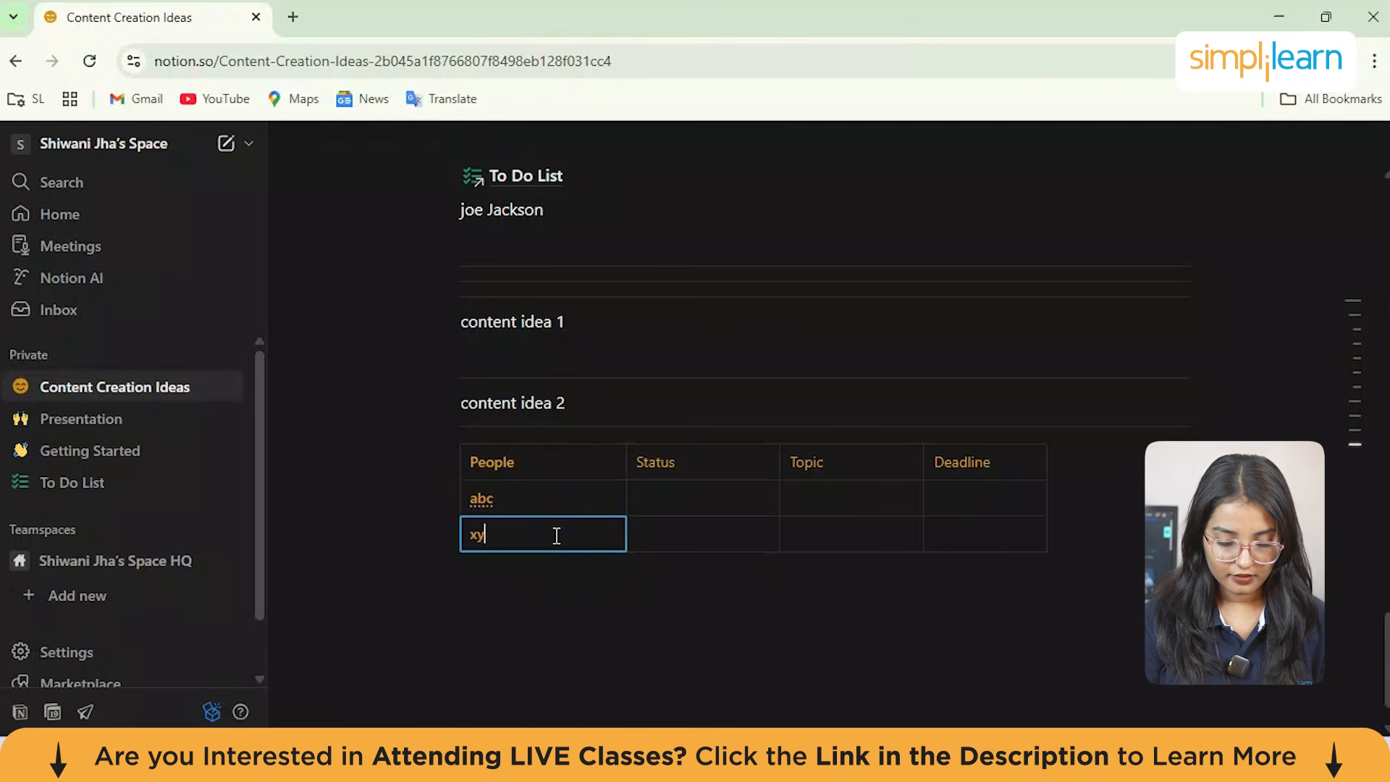
type("z")
left_click(564, 617)
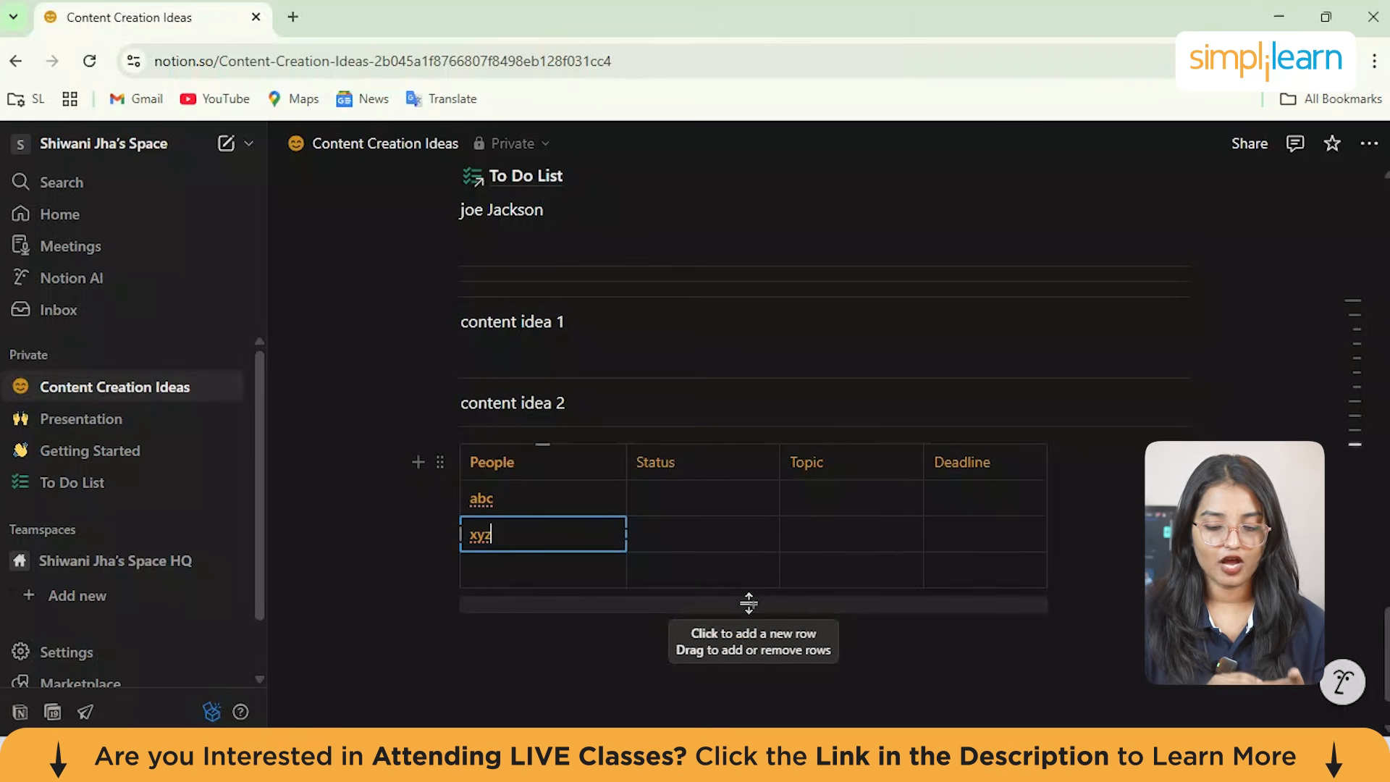
left_click(689, 505)
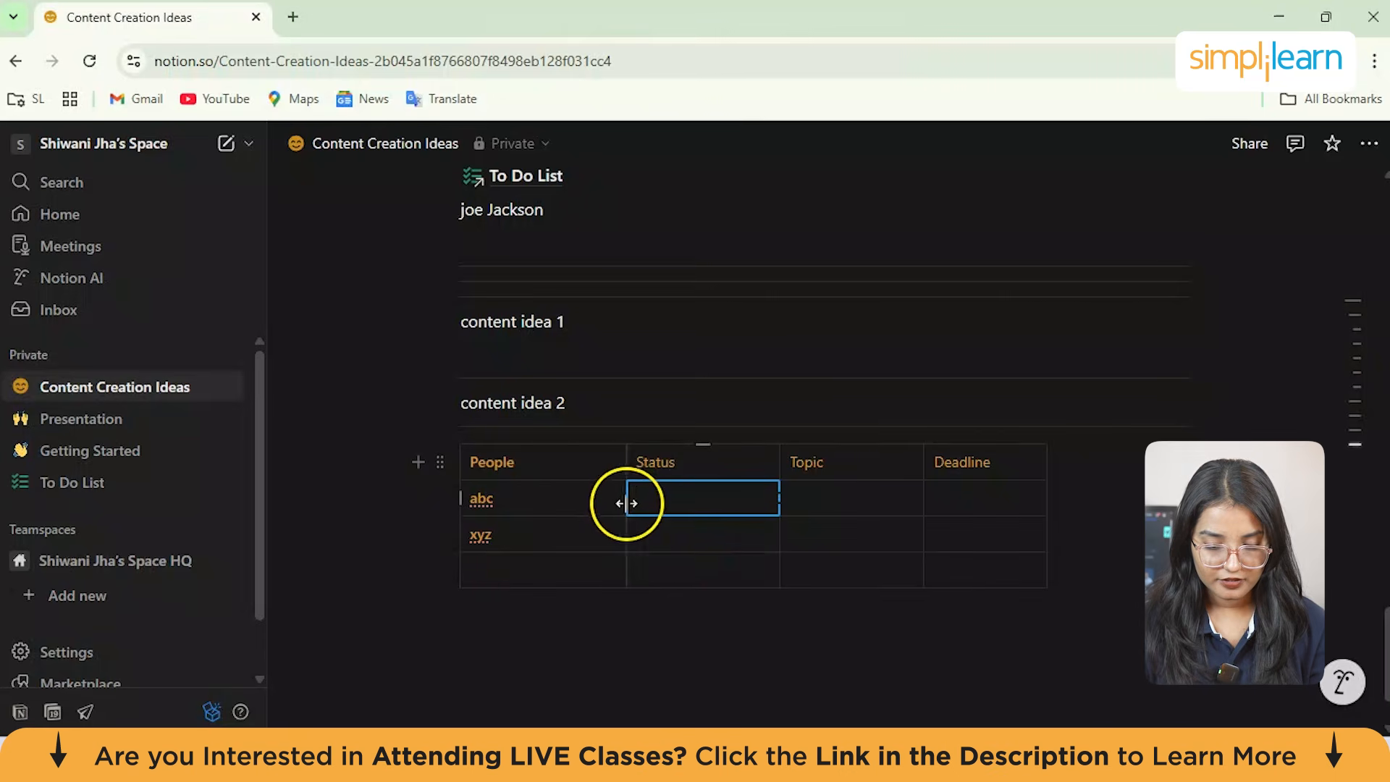
left_click(779, 497)
left_click(759, 490)
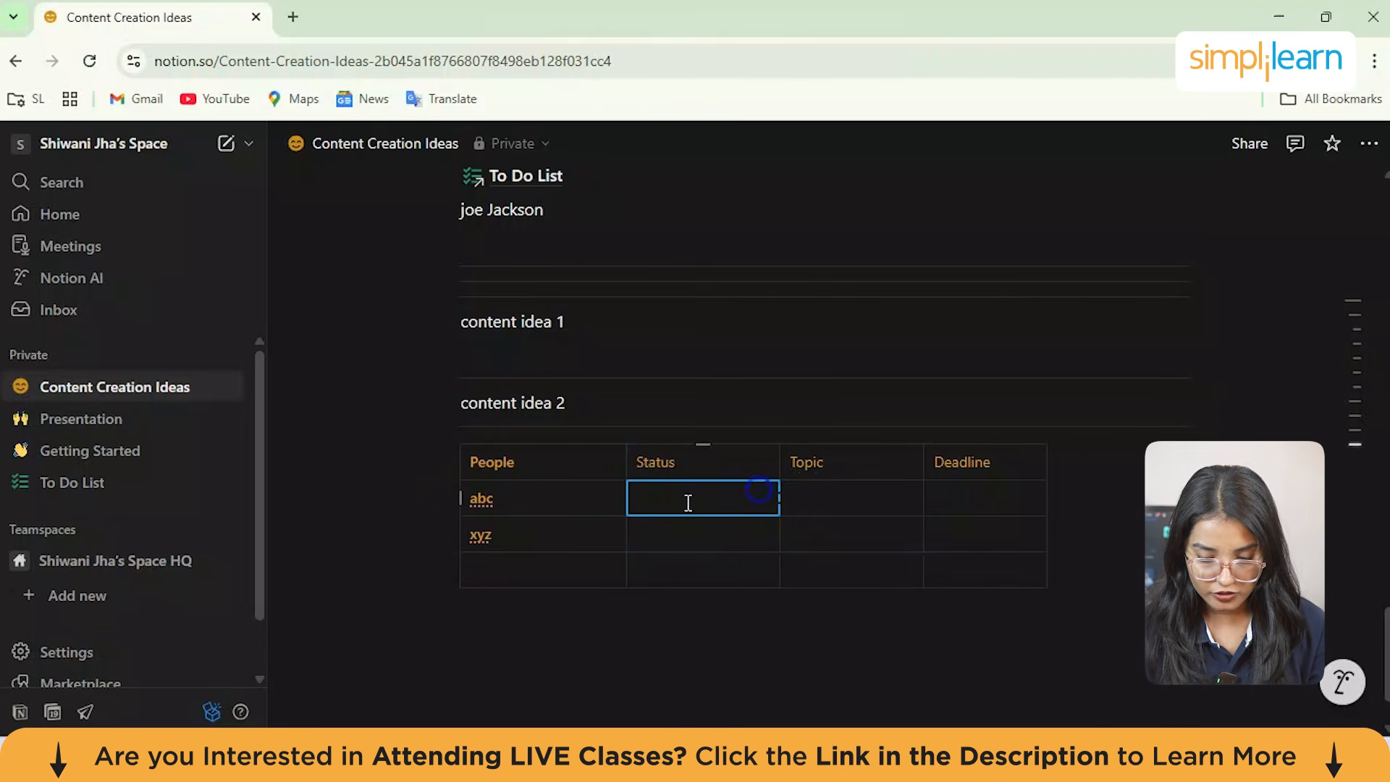
left_click(662, 506)
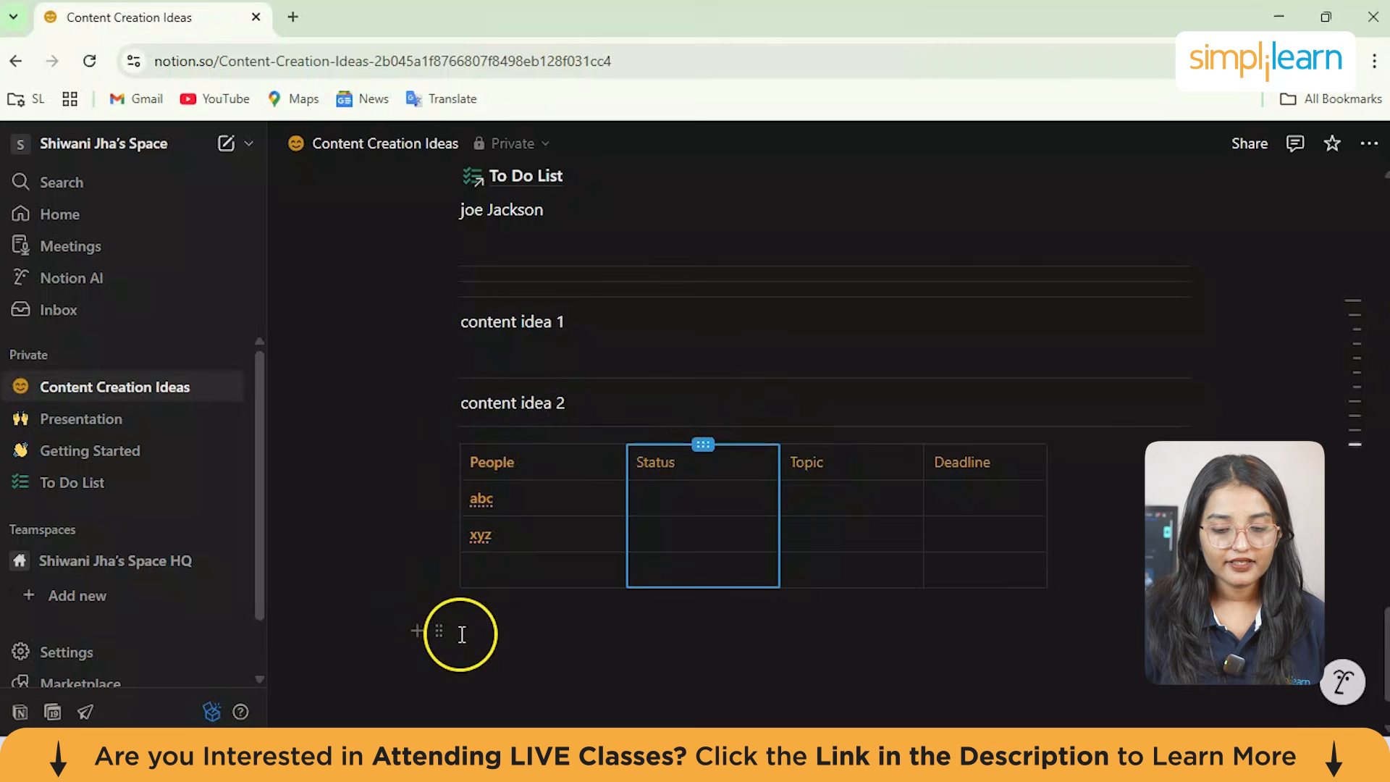
Step: Insert a Button block on the empty line below the table
left_click(461, 635)
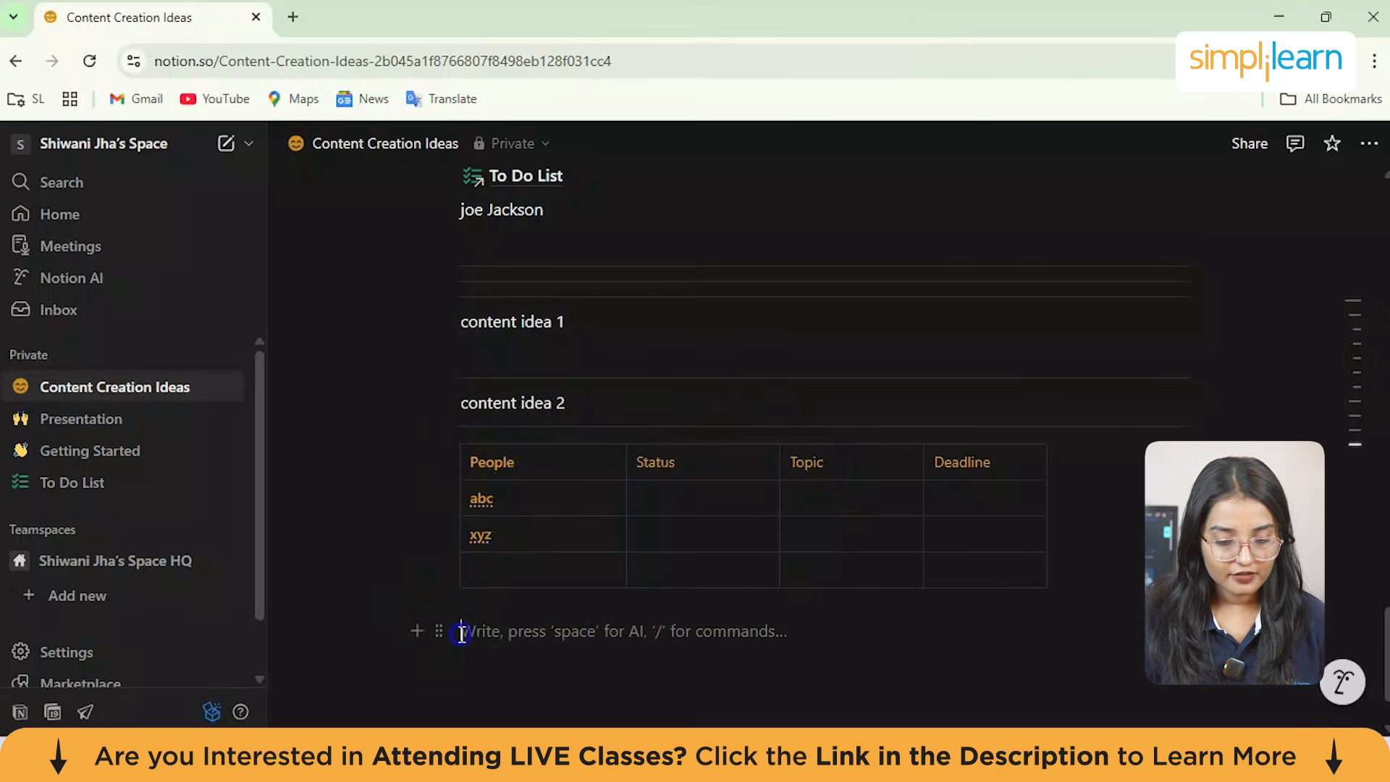
type("/")
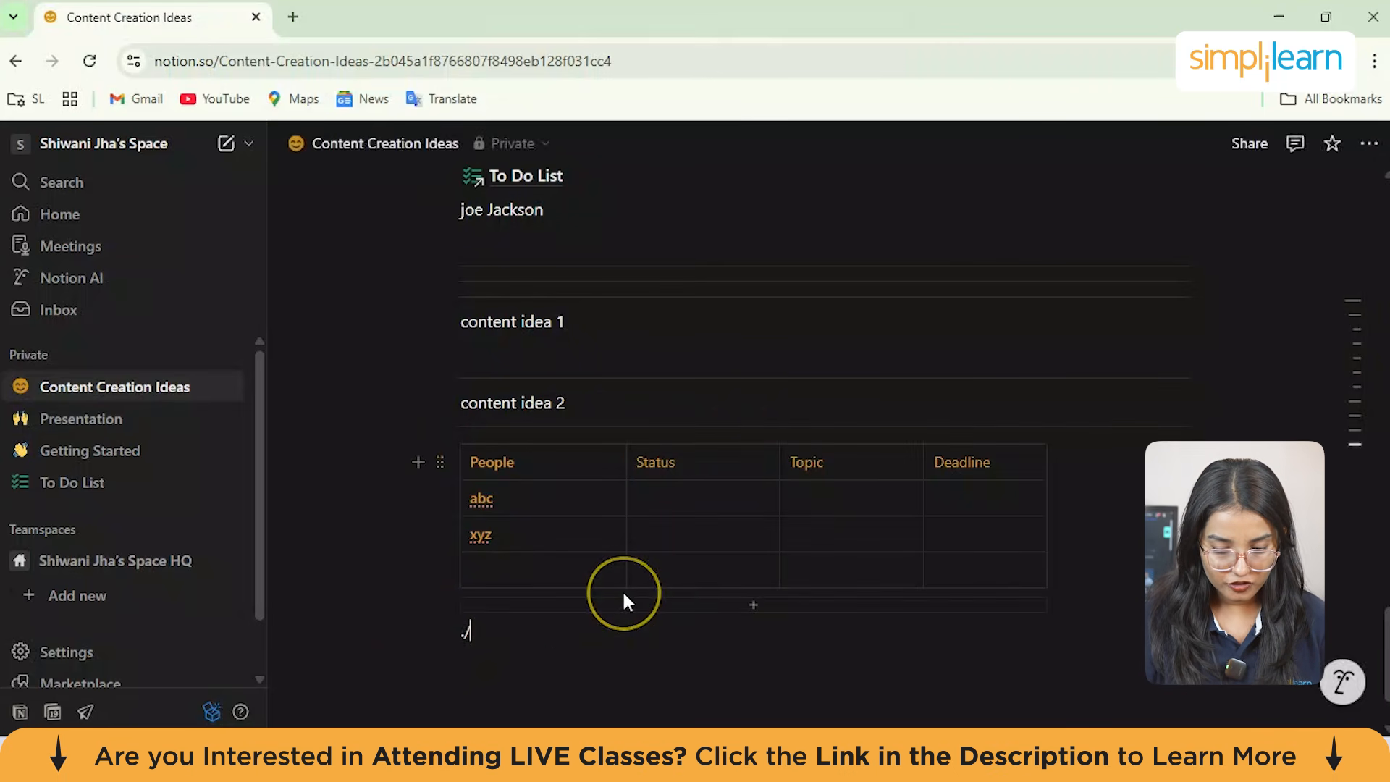
key("BackSpace")
type("/")
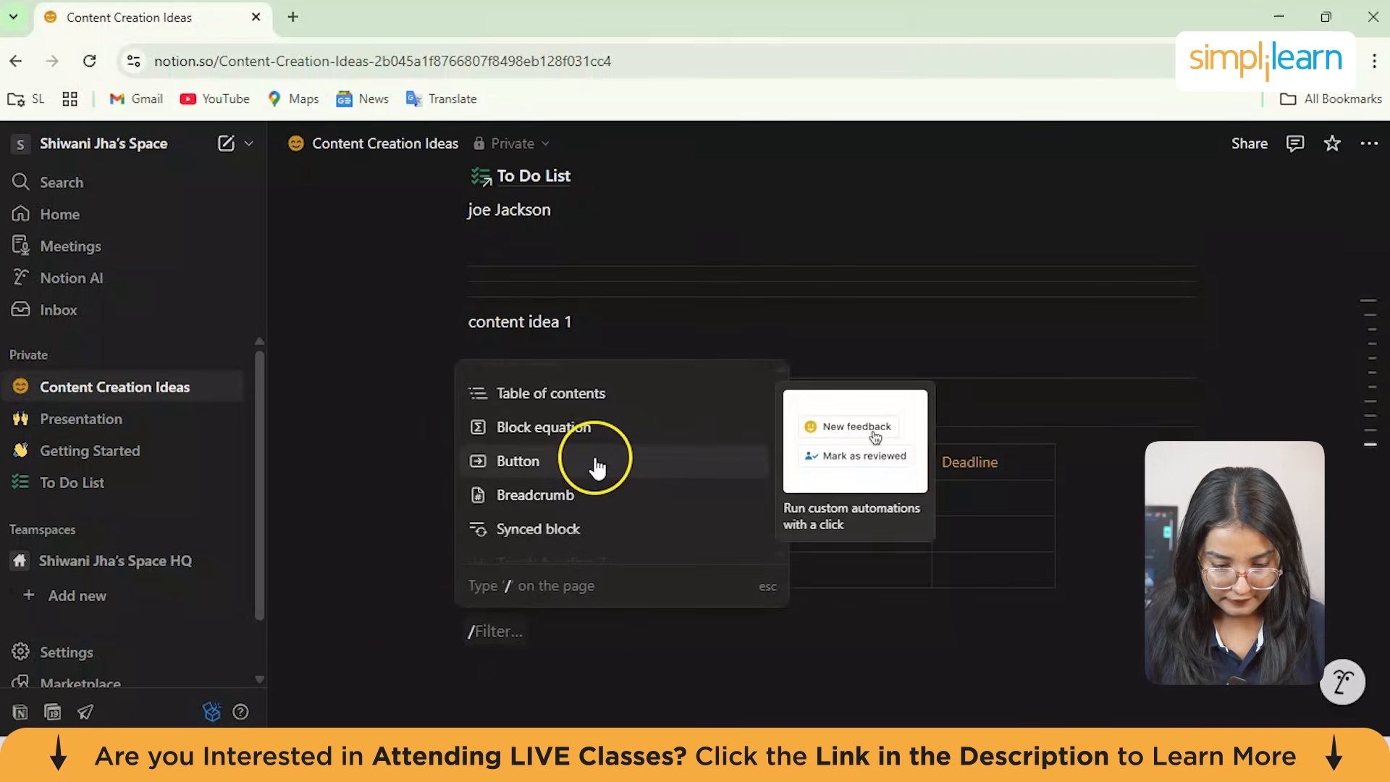
left_click(531, 467)
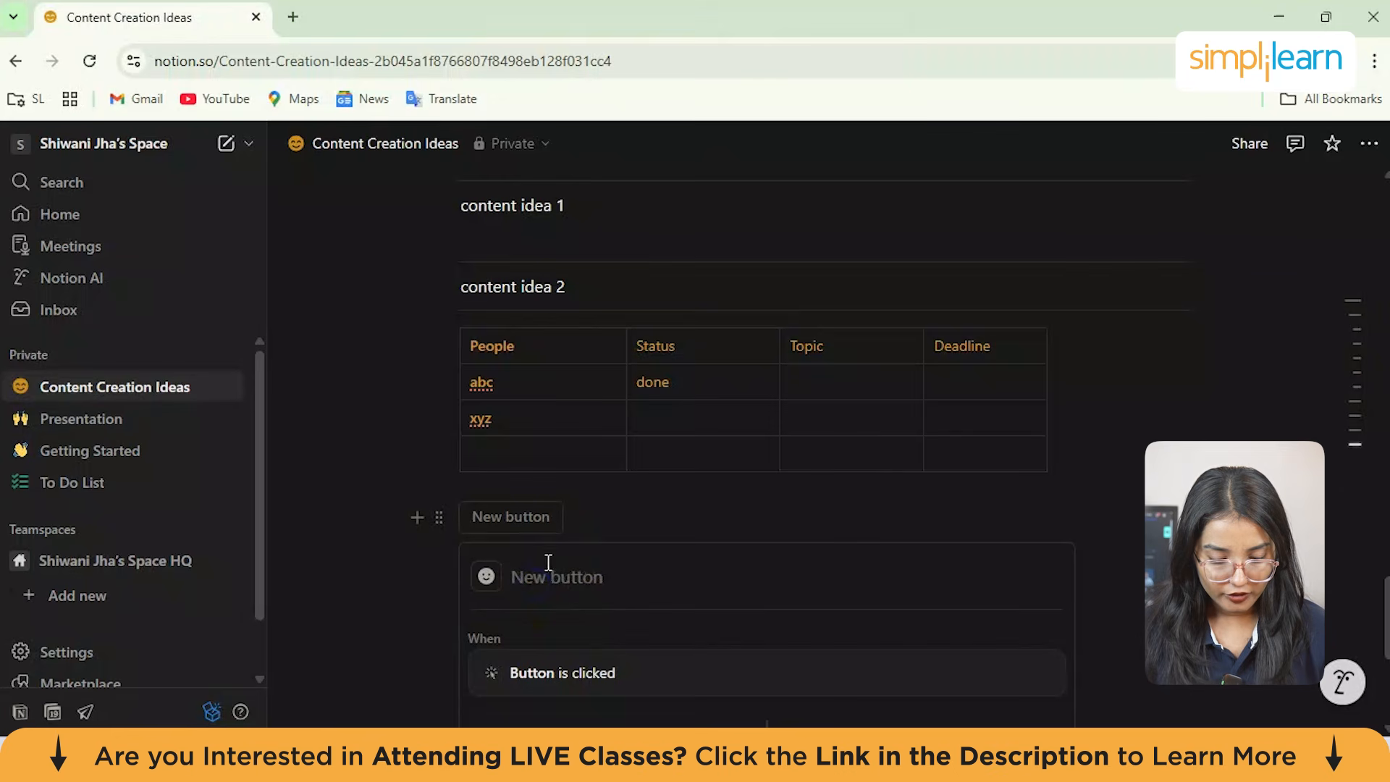
Step: Give the new button an orange circled plus icon and name it status
left_click(543, 562)
left_click(485, 577)
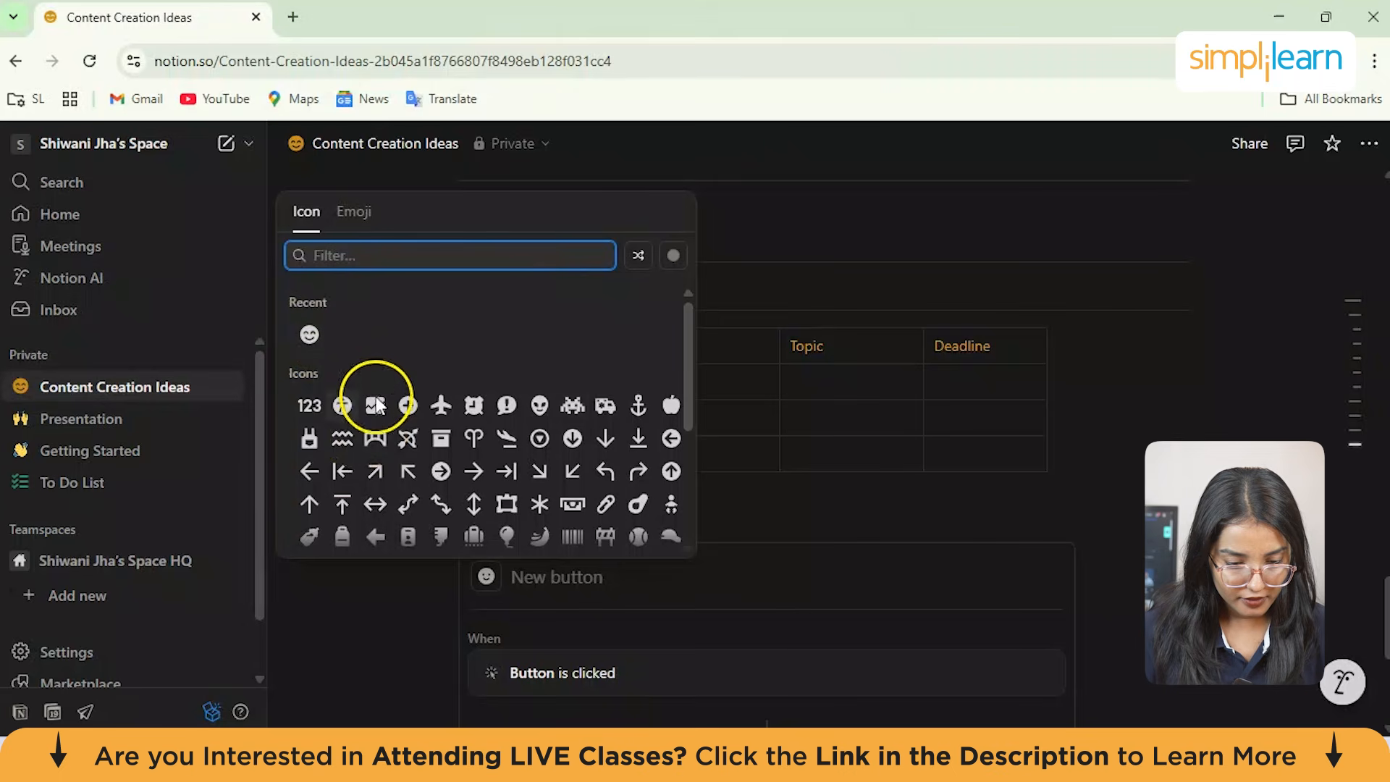
left_click(407, 405)
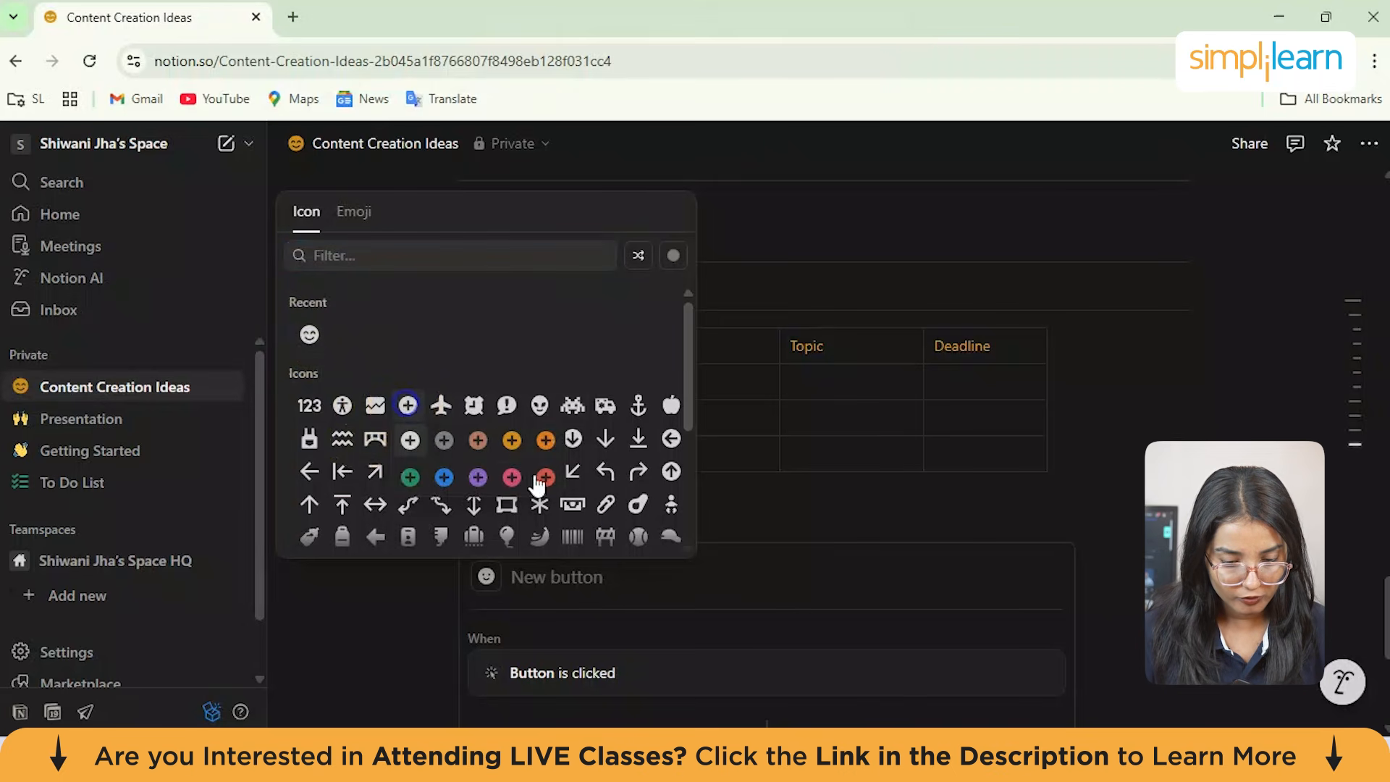
left_click(512, 438)
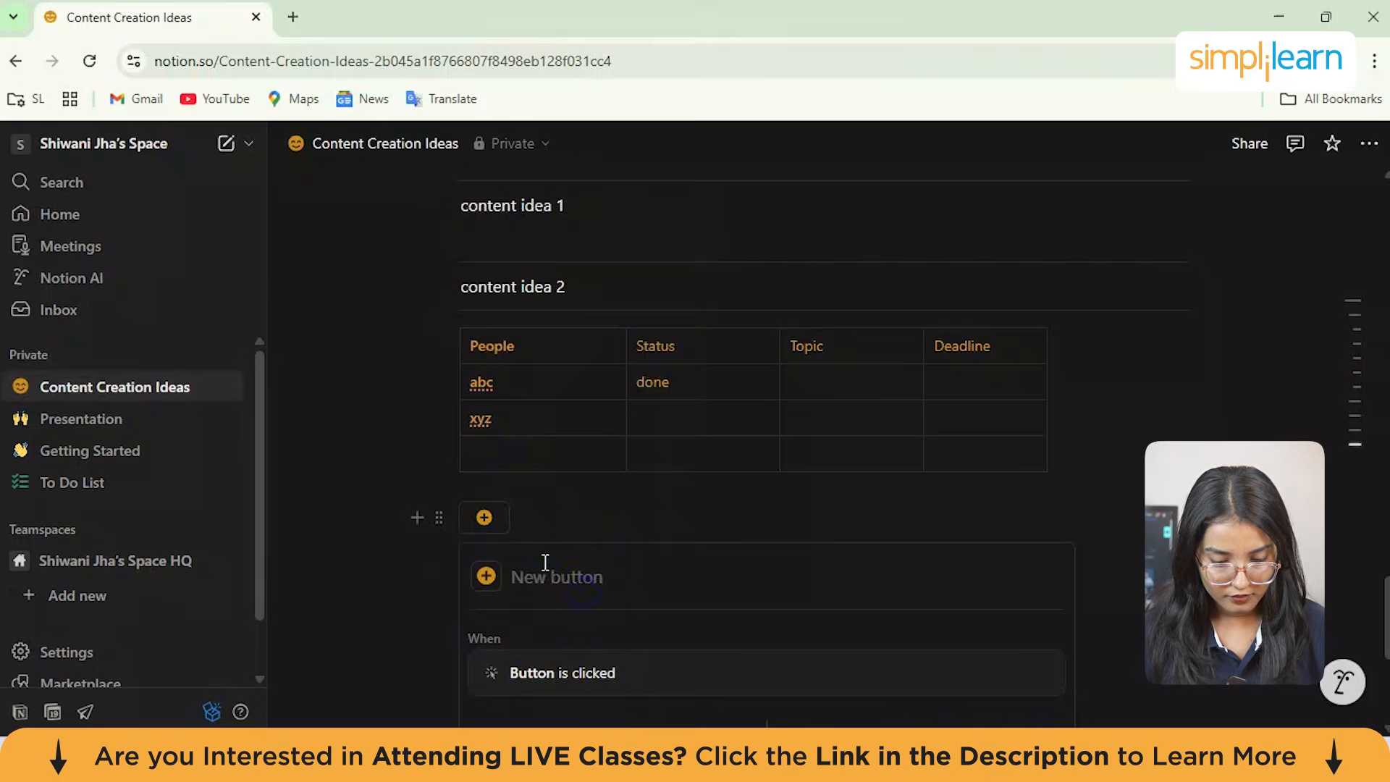
type("sta")
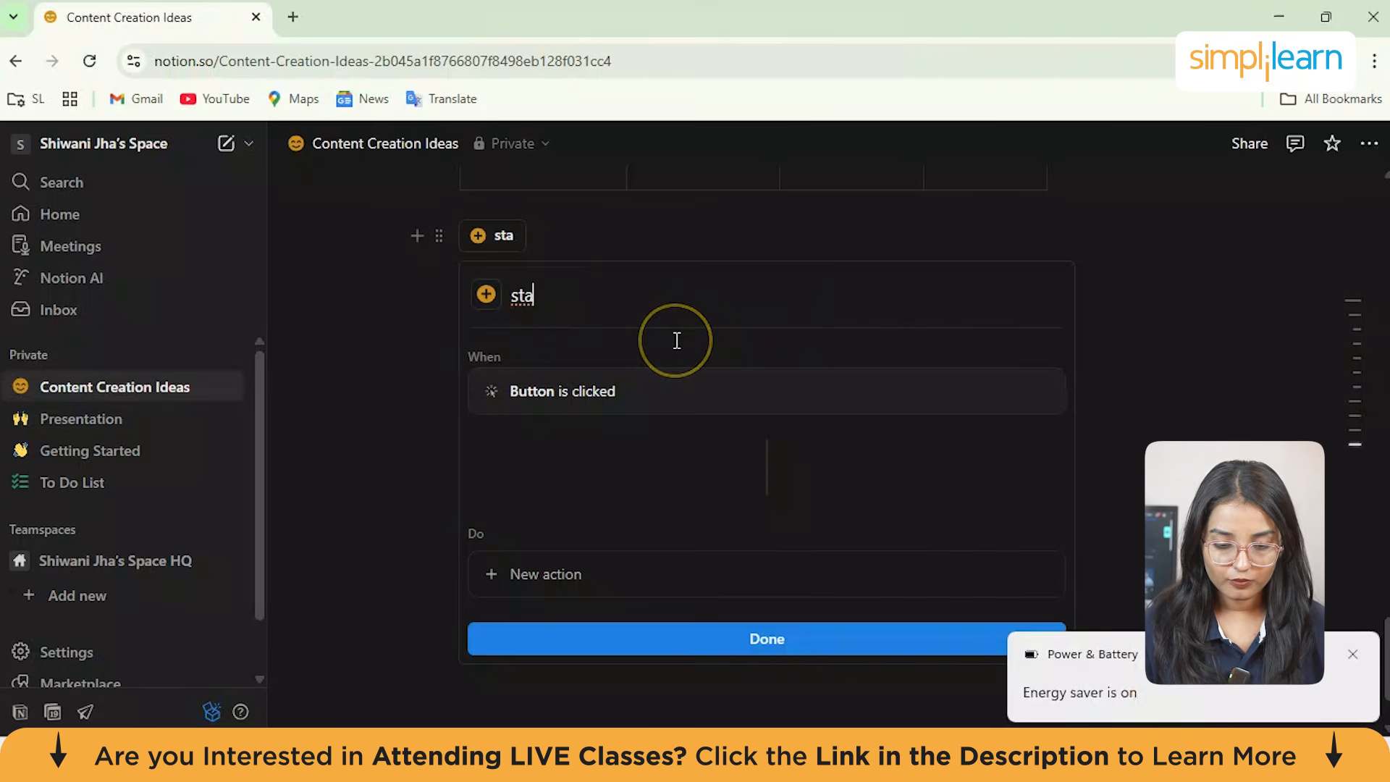
type("tus")
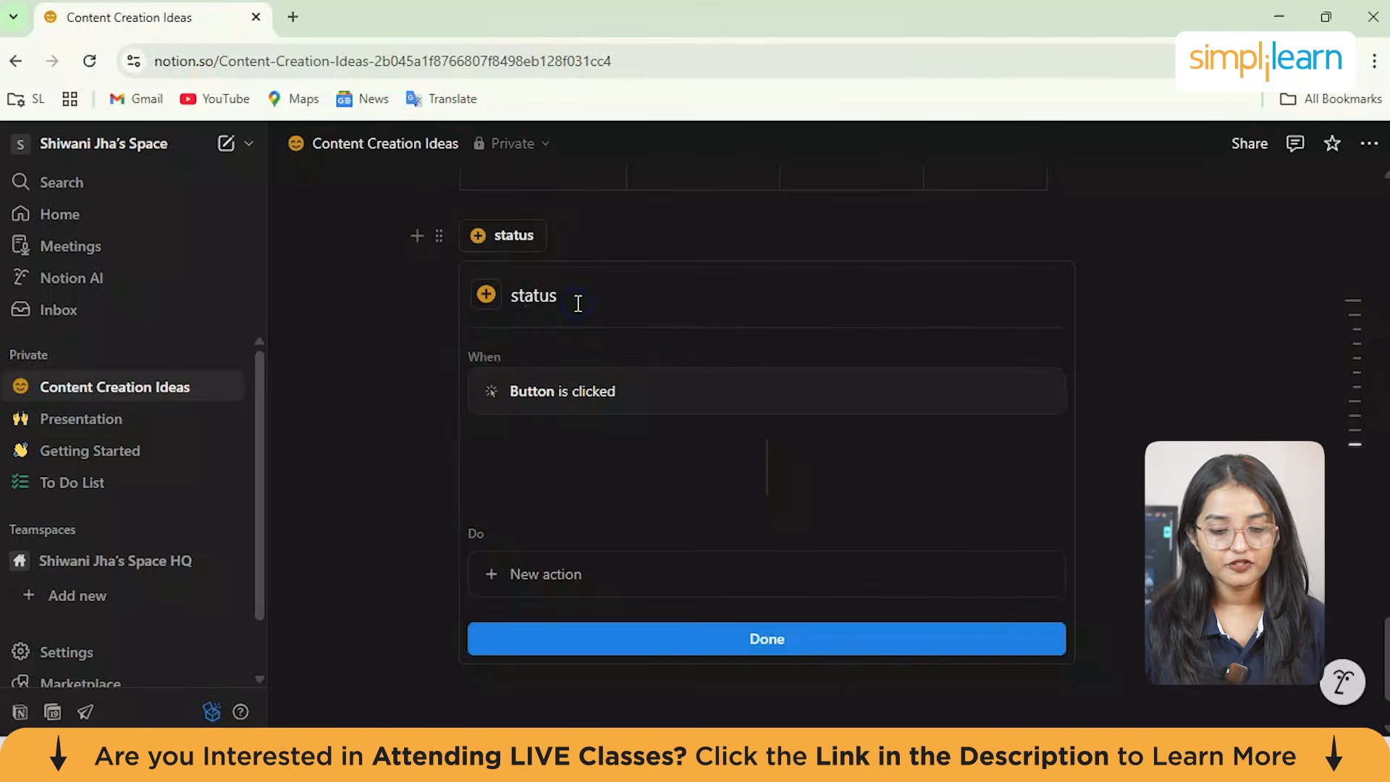
Step: Add an Insert blocks action to the status button
scroll(763, 476, "down", 1)
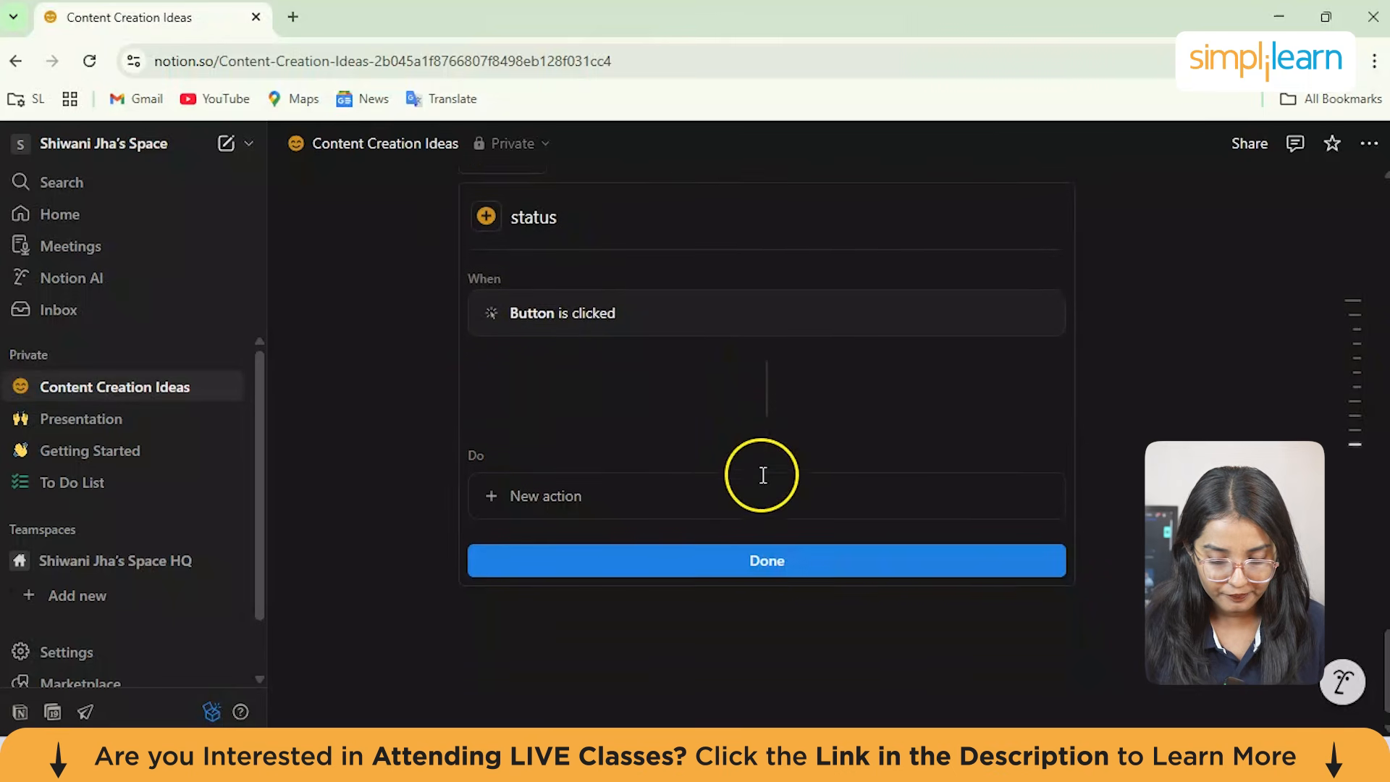
left_click(530, 493)
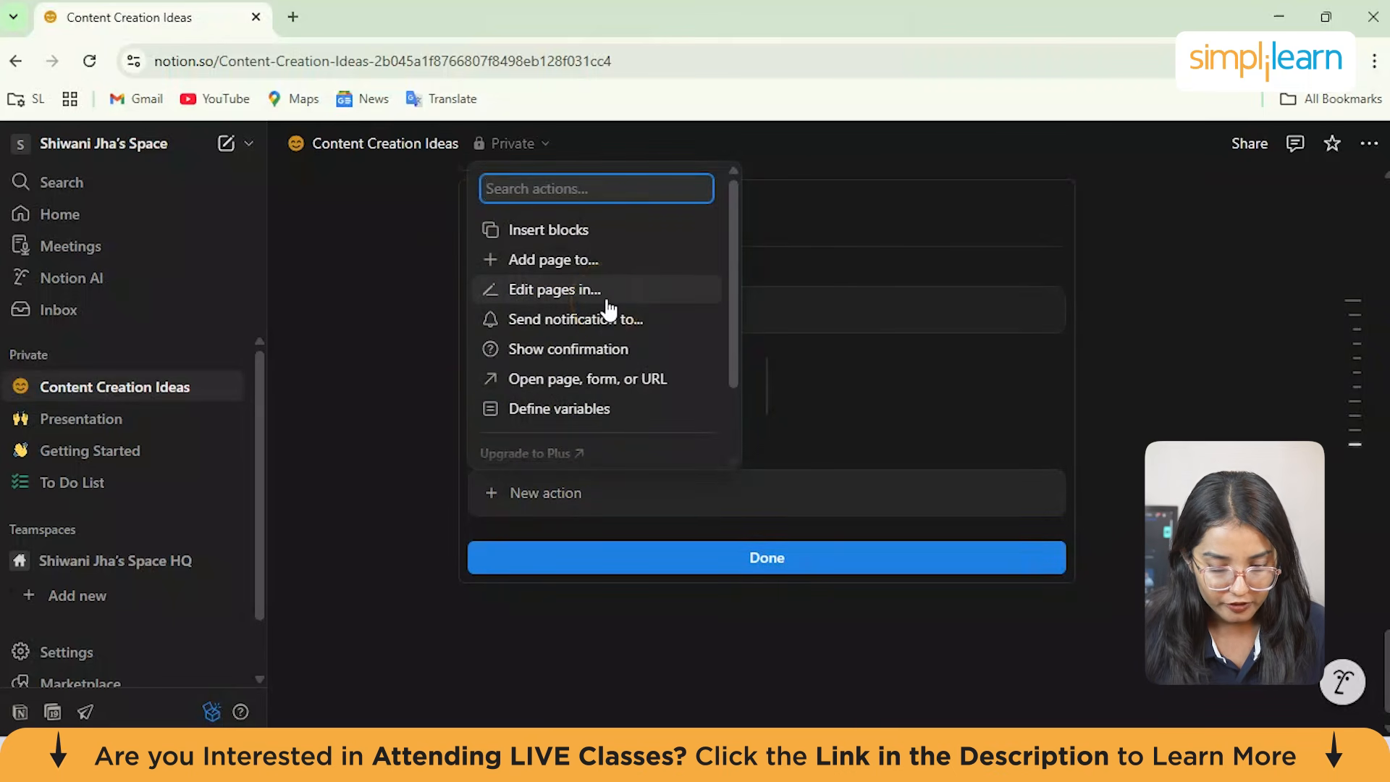
scroll(606, 301, "down", 2)
scroll(619, 336, "up", 2)
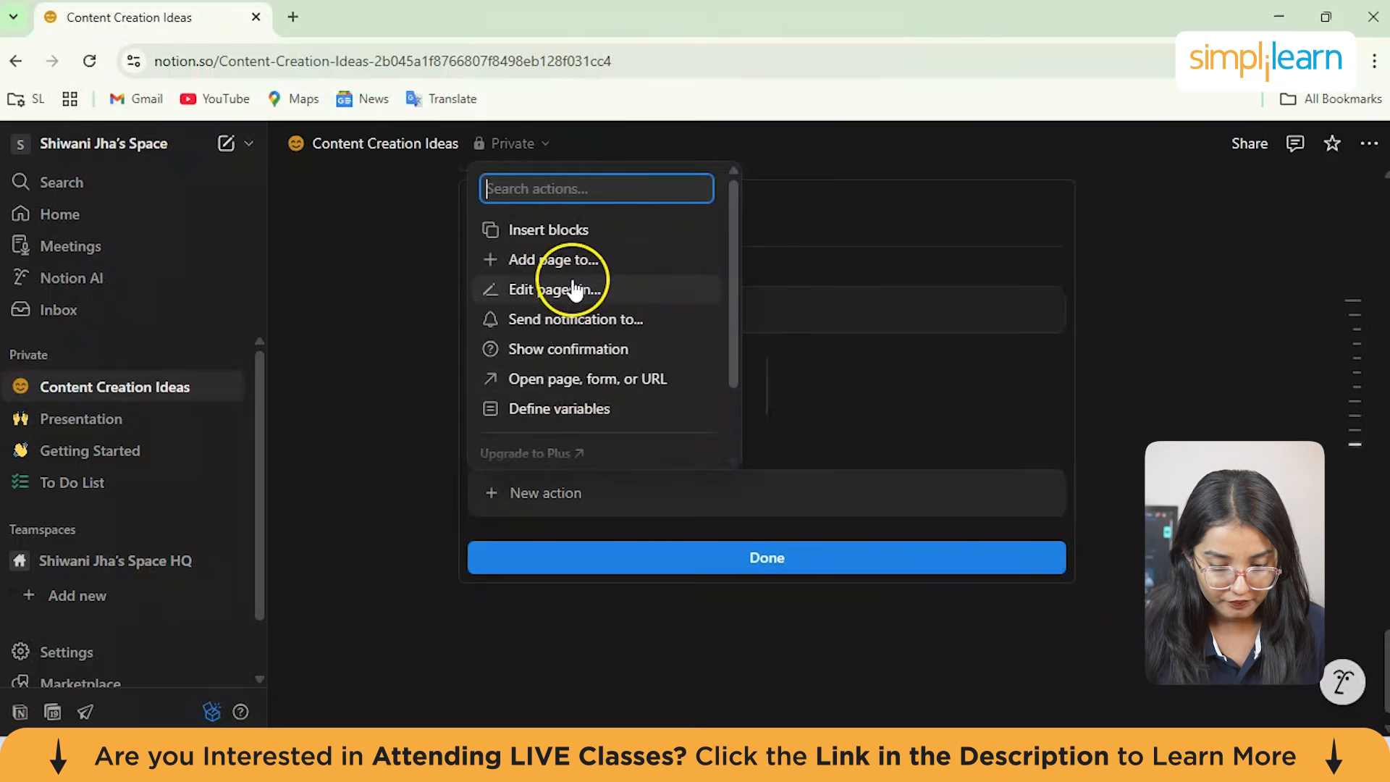
left_click(546, 227)
left_click(620, 546)
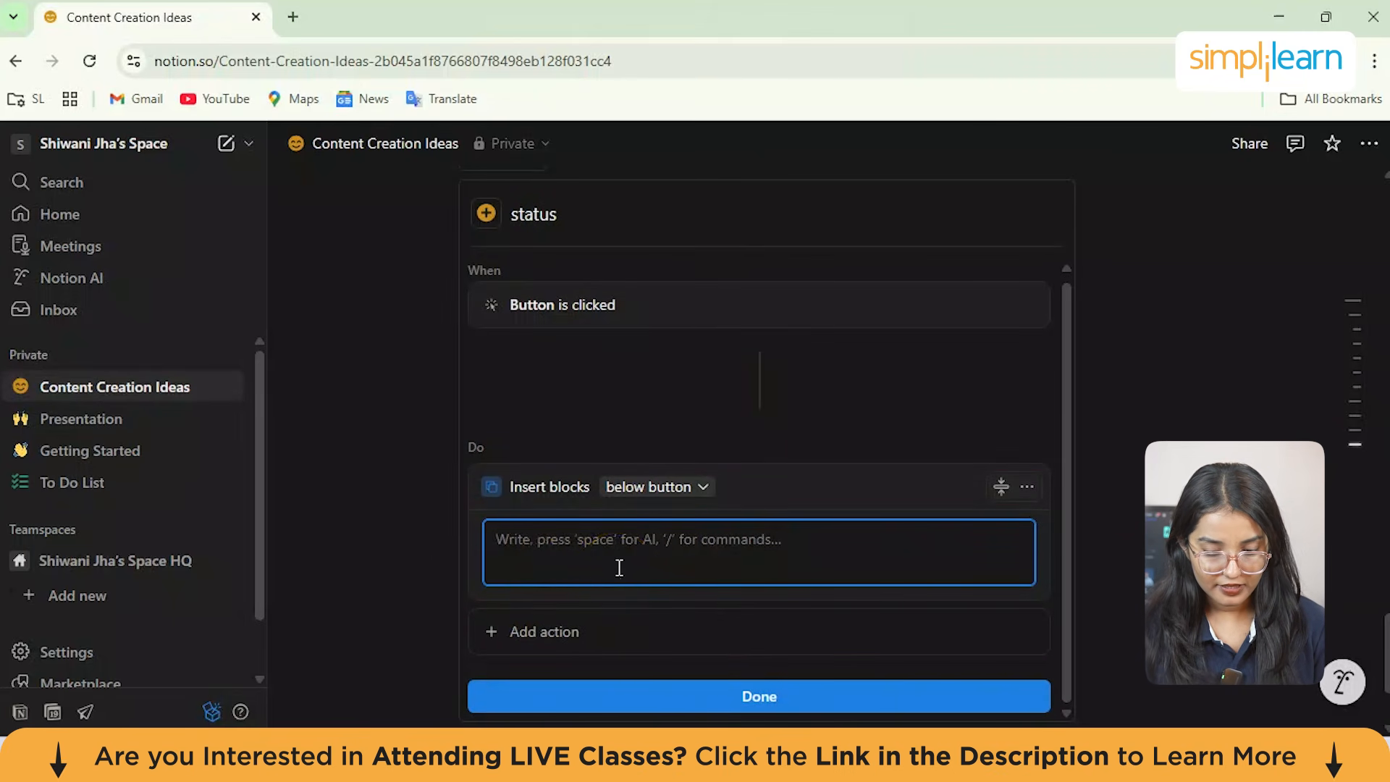
Step: Put a callout reading "click here for the link" in the action's content and finish the button setup
type("/")
scroll(590, 373, "down", 2)
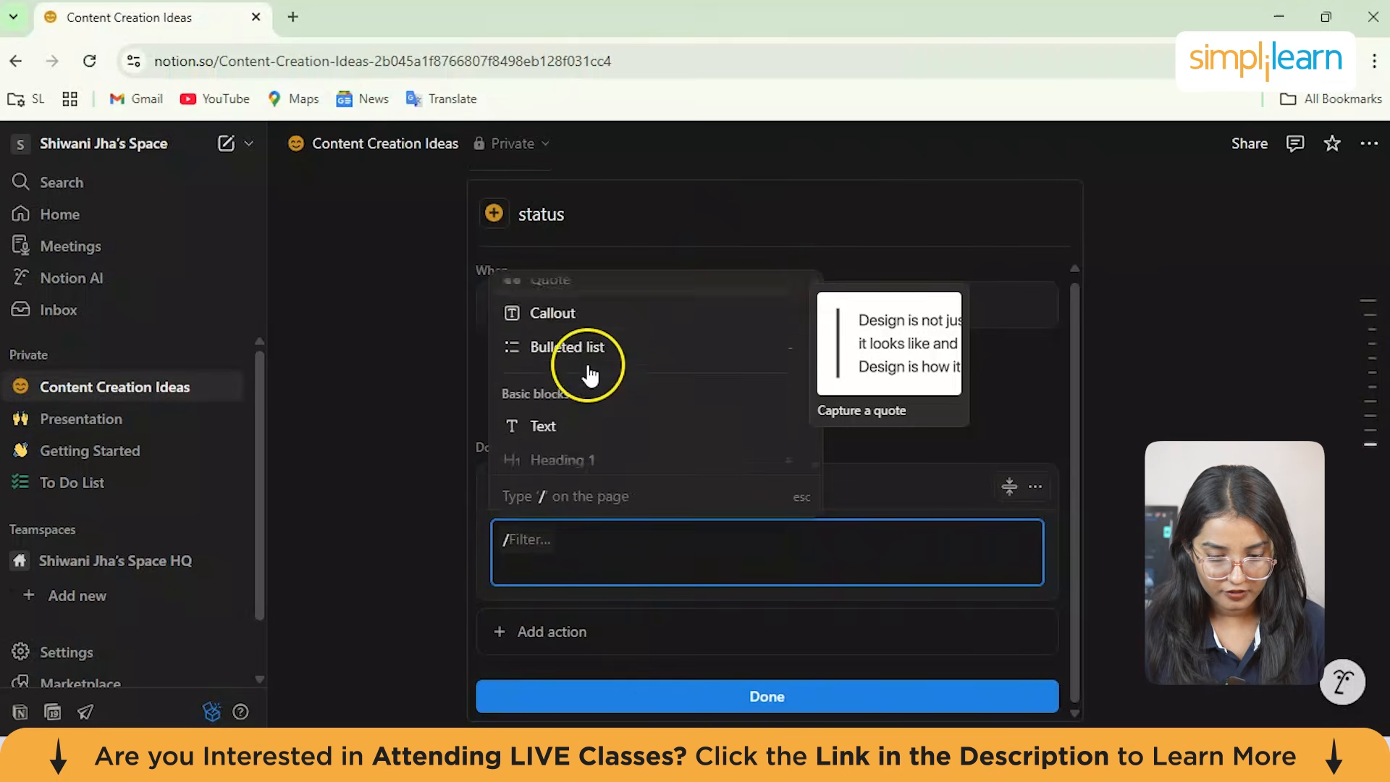
scroll(590, 373, "down", 6)
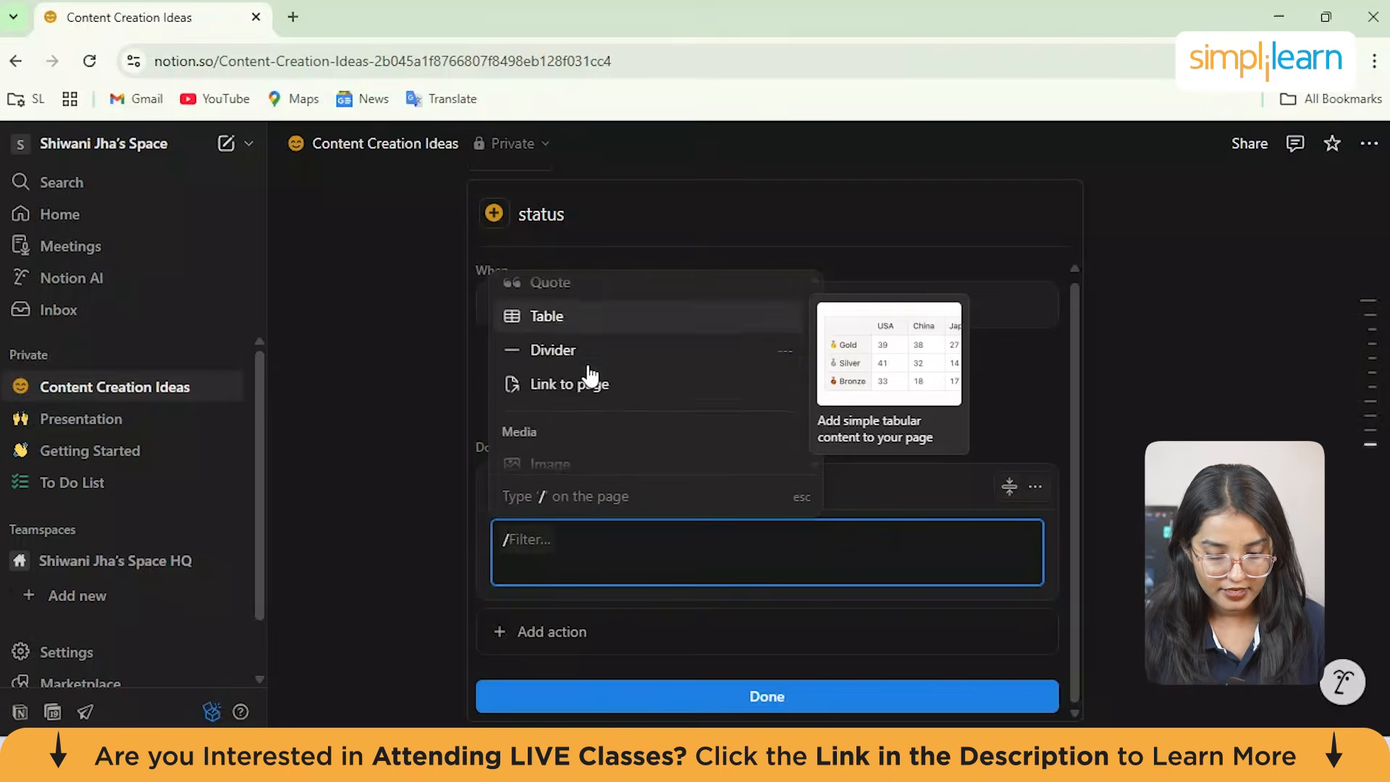
scroll(590, 373, "down", 5)
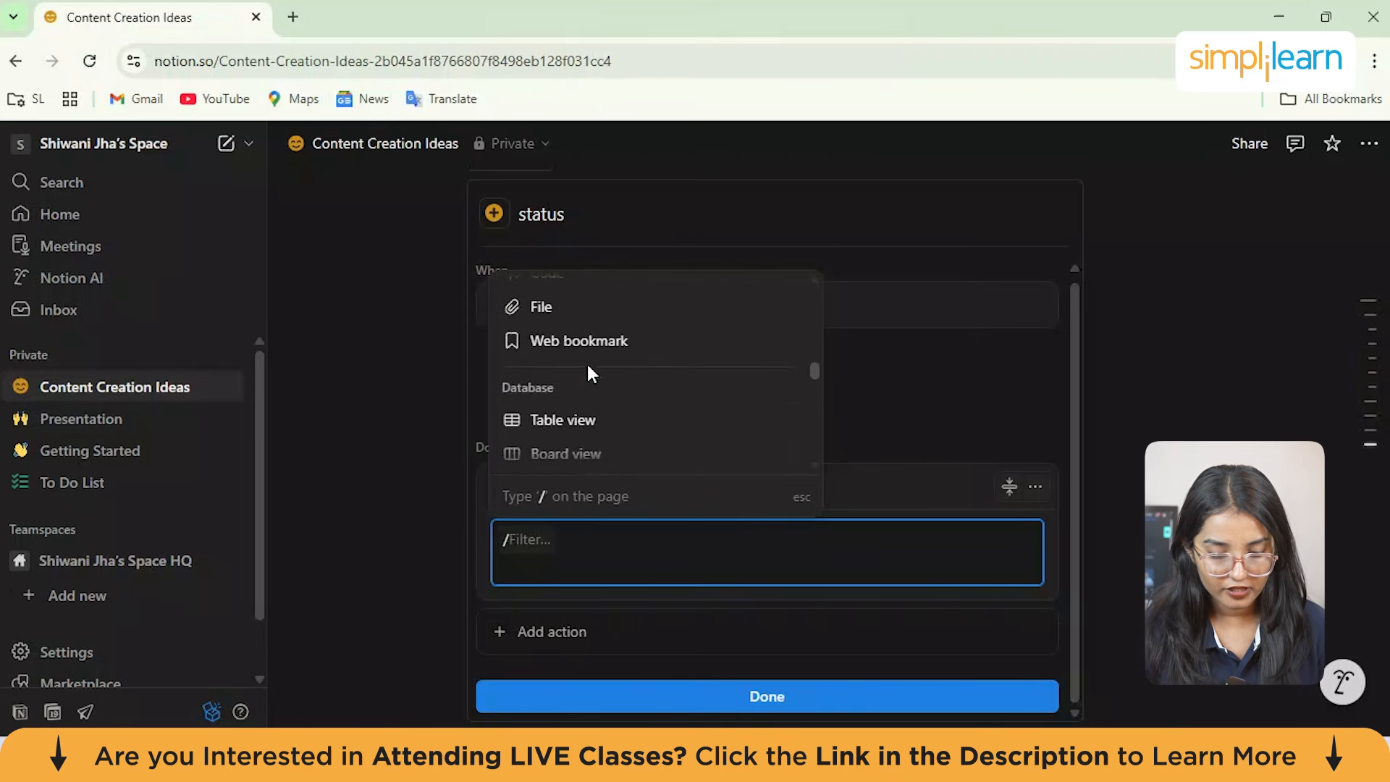
scroll(587, 362, "down", 2)
scroll(587, 362, "up", 12)
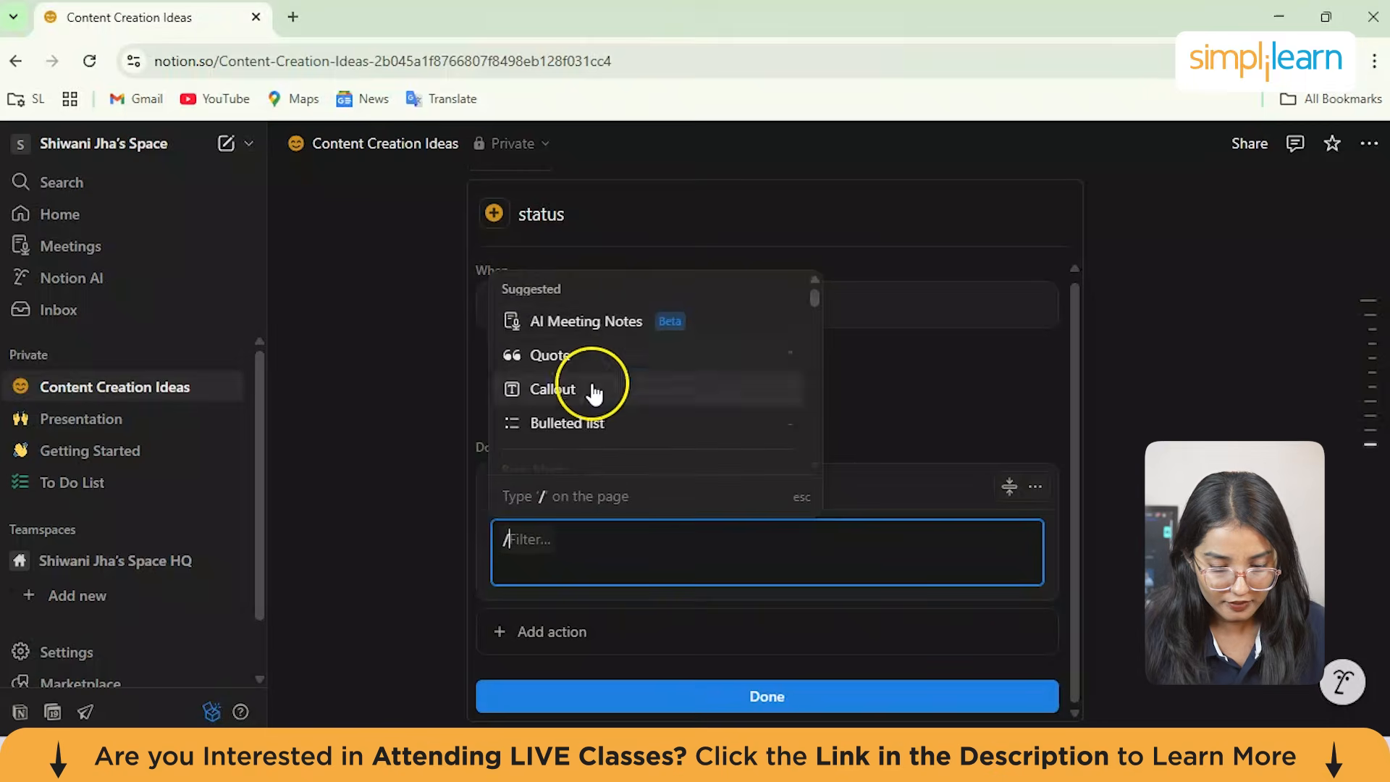
left_click(593, 392)
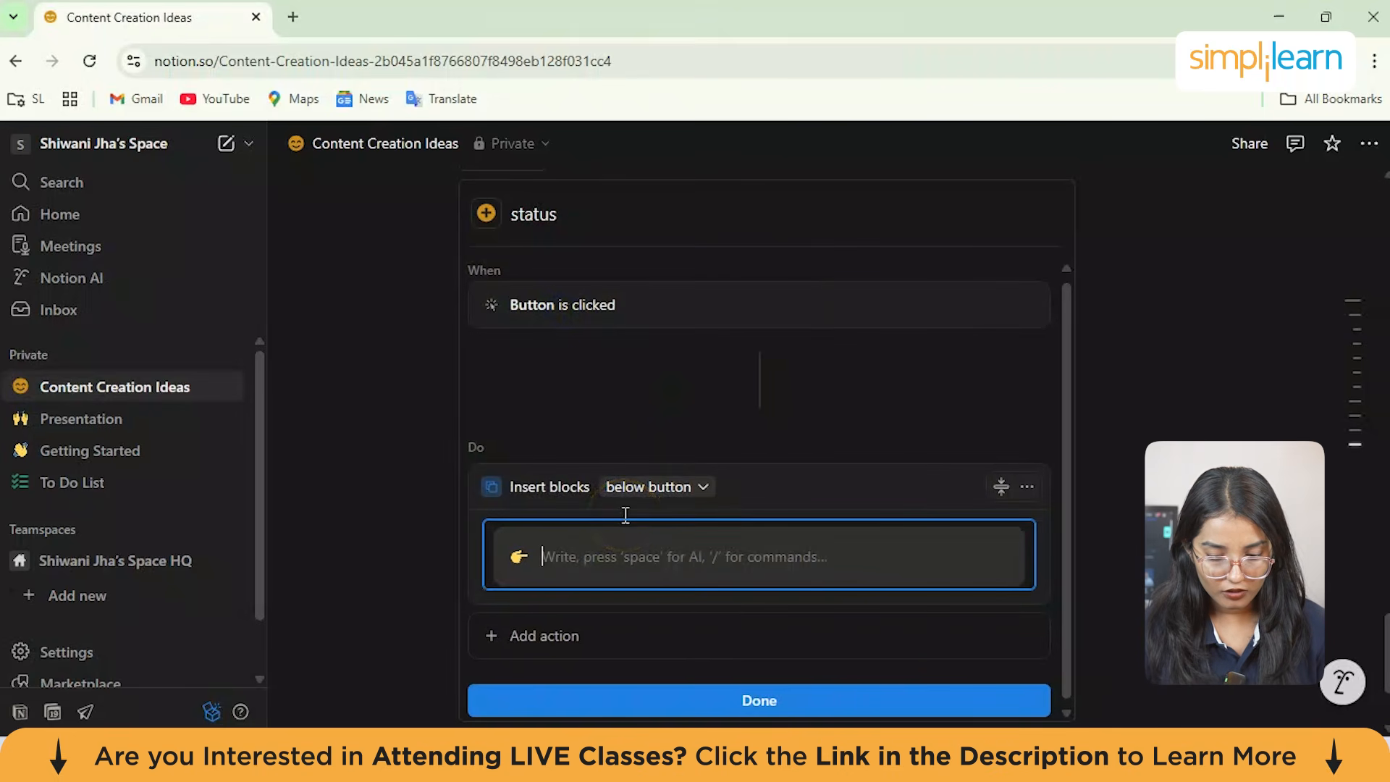
type("click here for t")
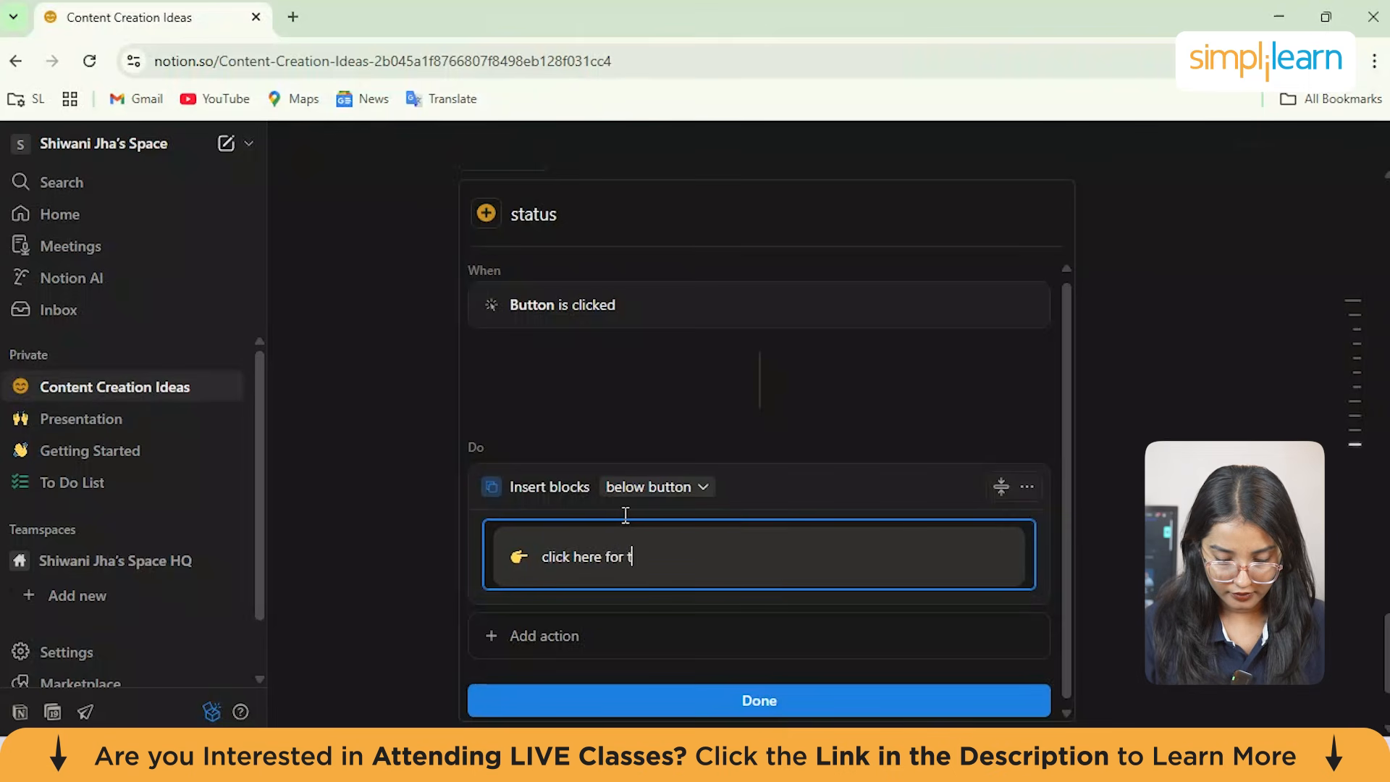
type("he link")
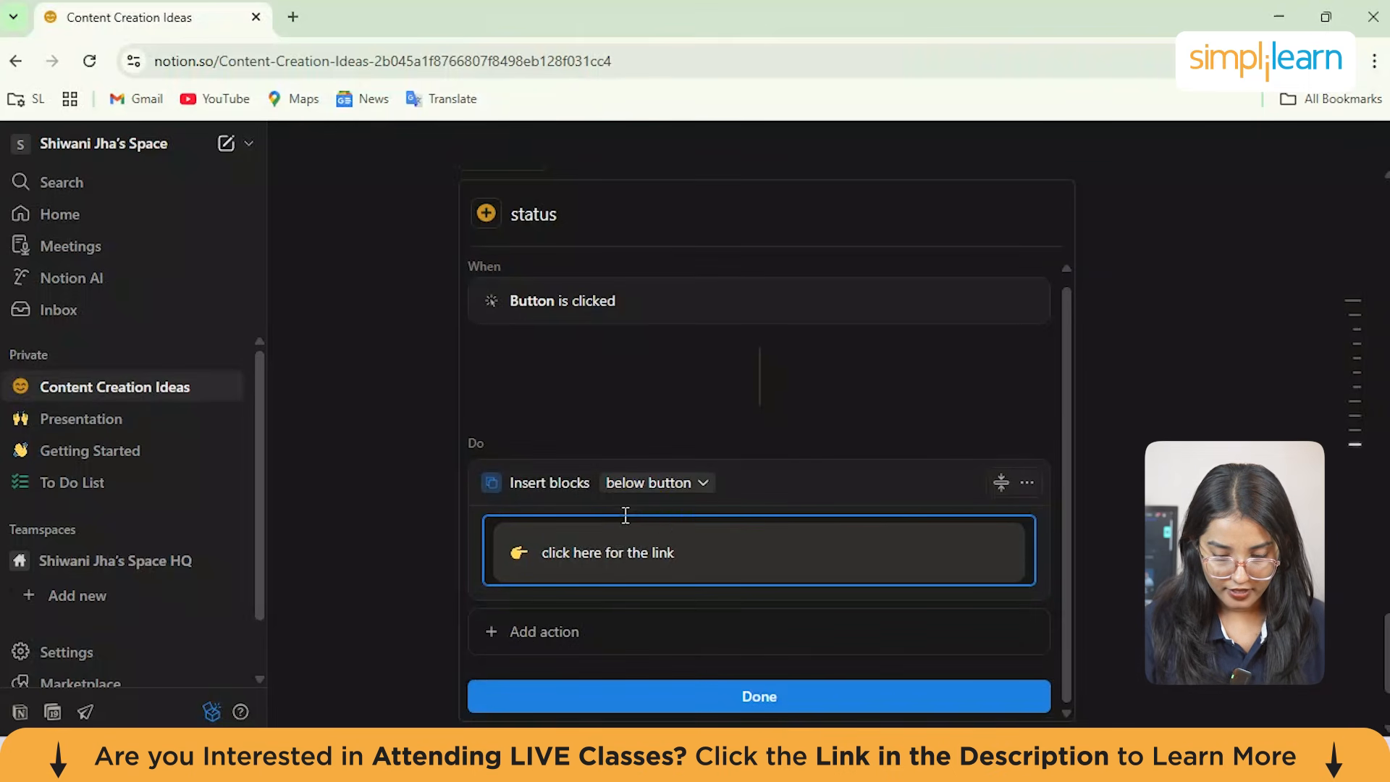
left_click(625, 514)
left_click(749, 694)
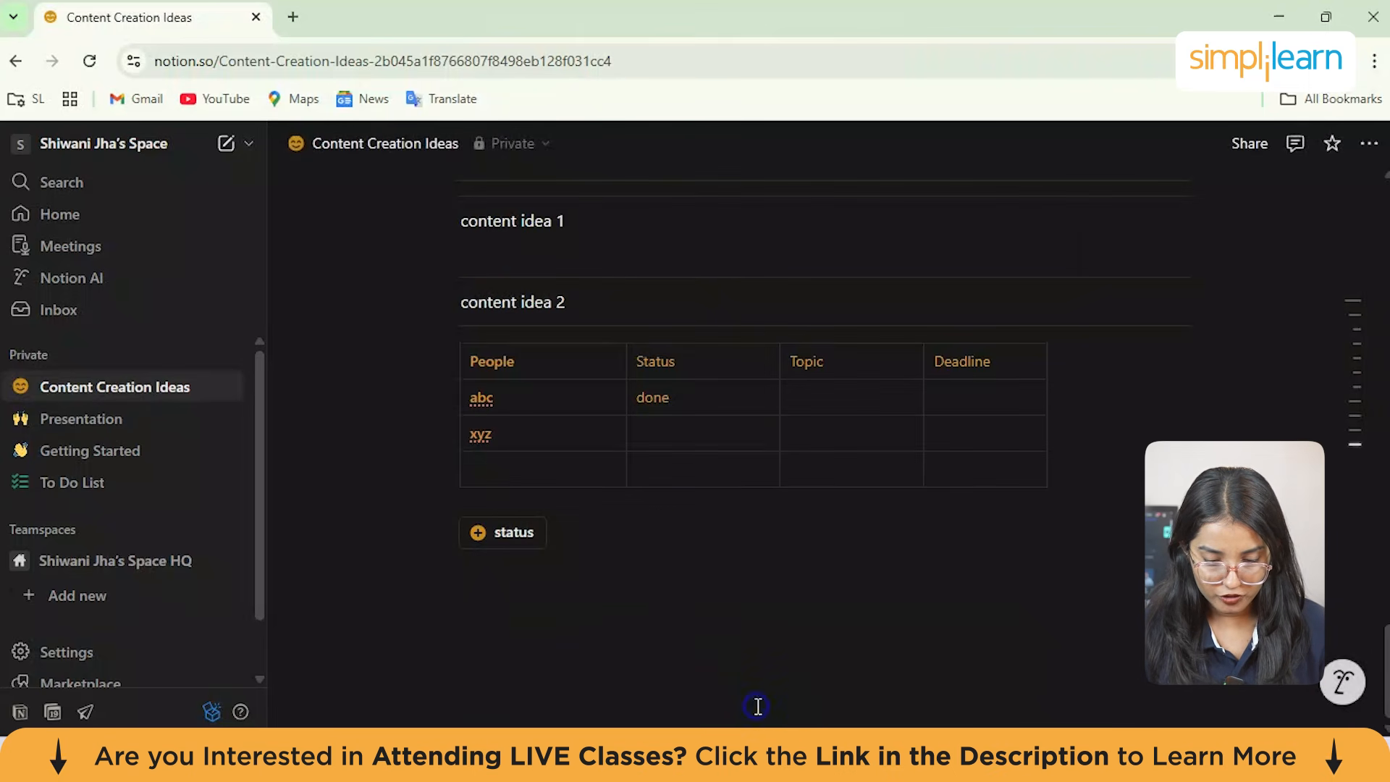
Step: Run the status button so that its callout is inserted below it
left_click_drag(656, 552, 507, 543)
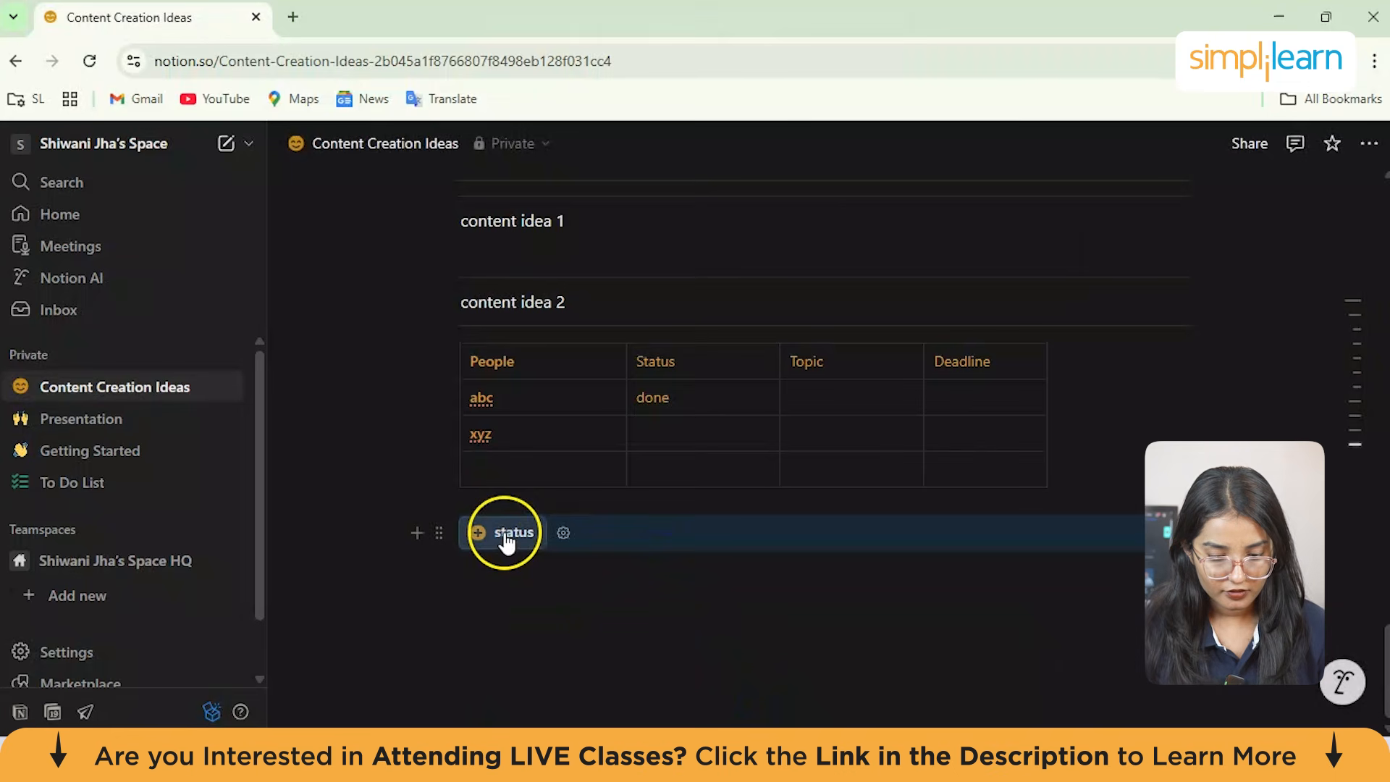
left_click(507, 539)
left_click(527, 592)
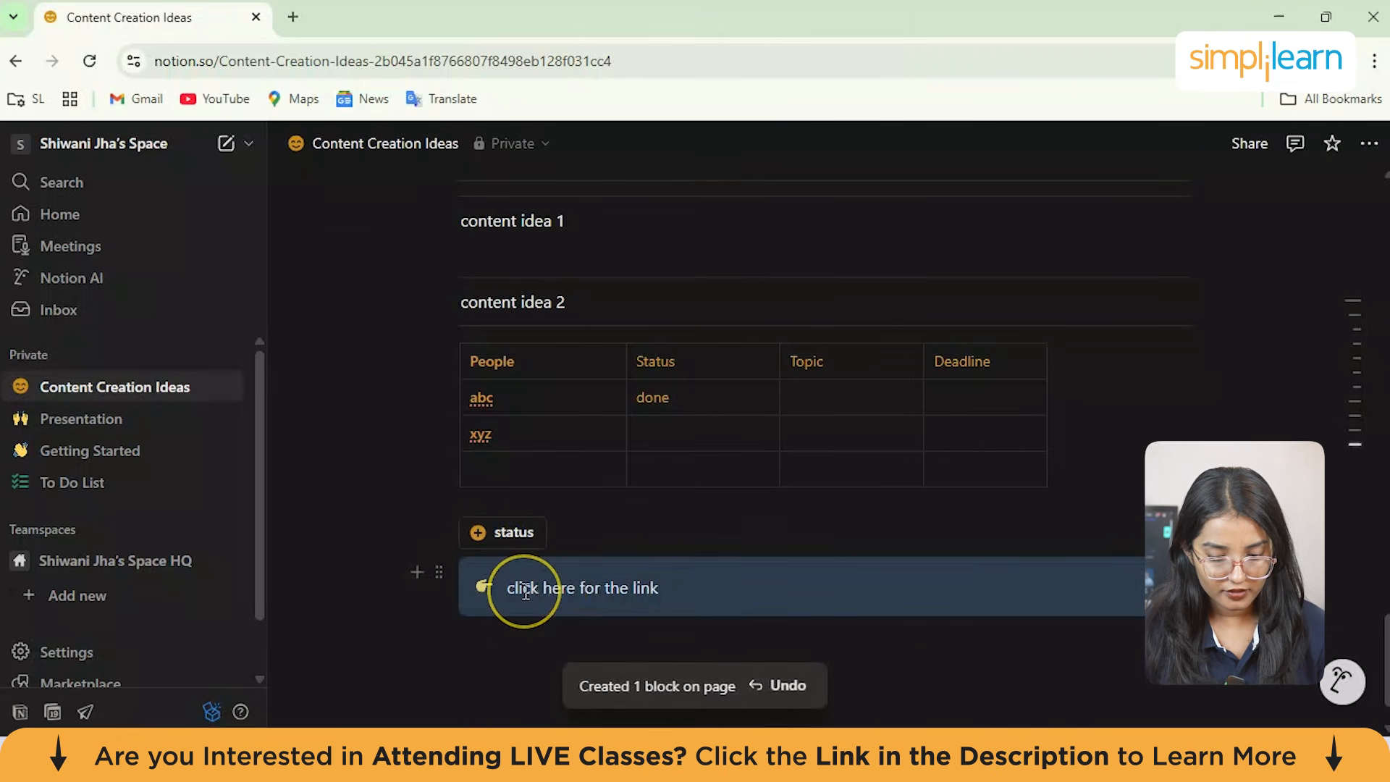
left_click(515, 592)
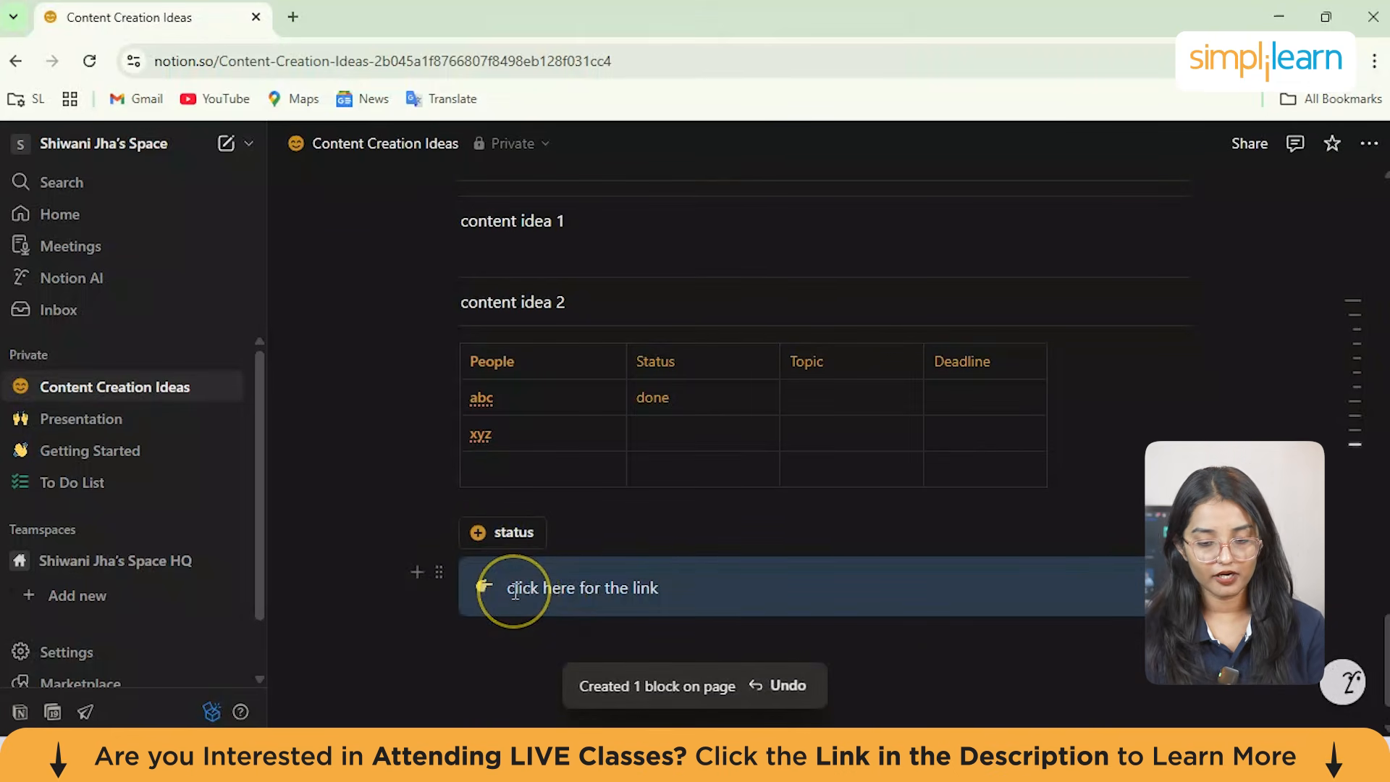
left_click(515, 592)
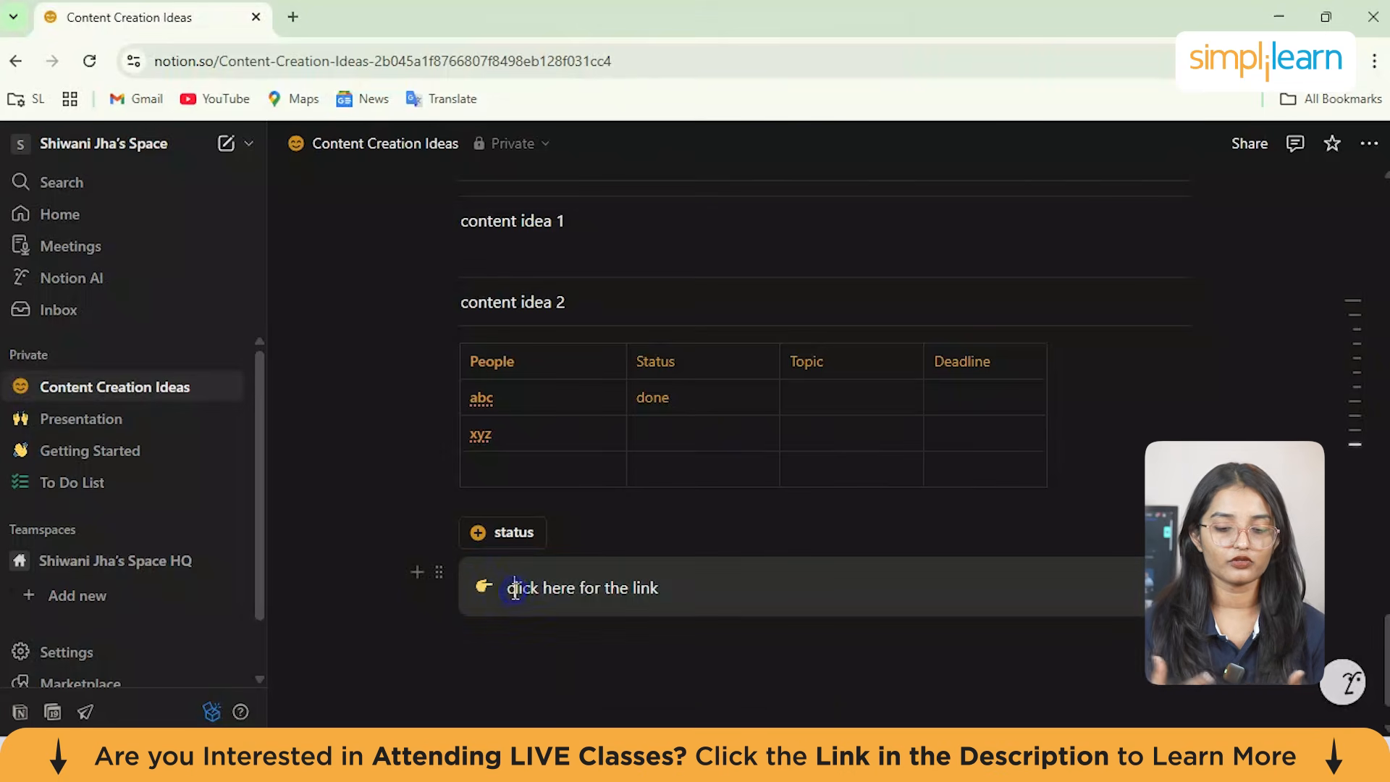
Step: Open an AI prompt on the empty line below the callout
left_click(671, 490)
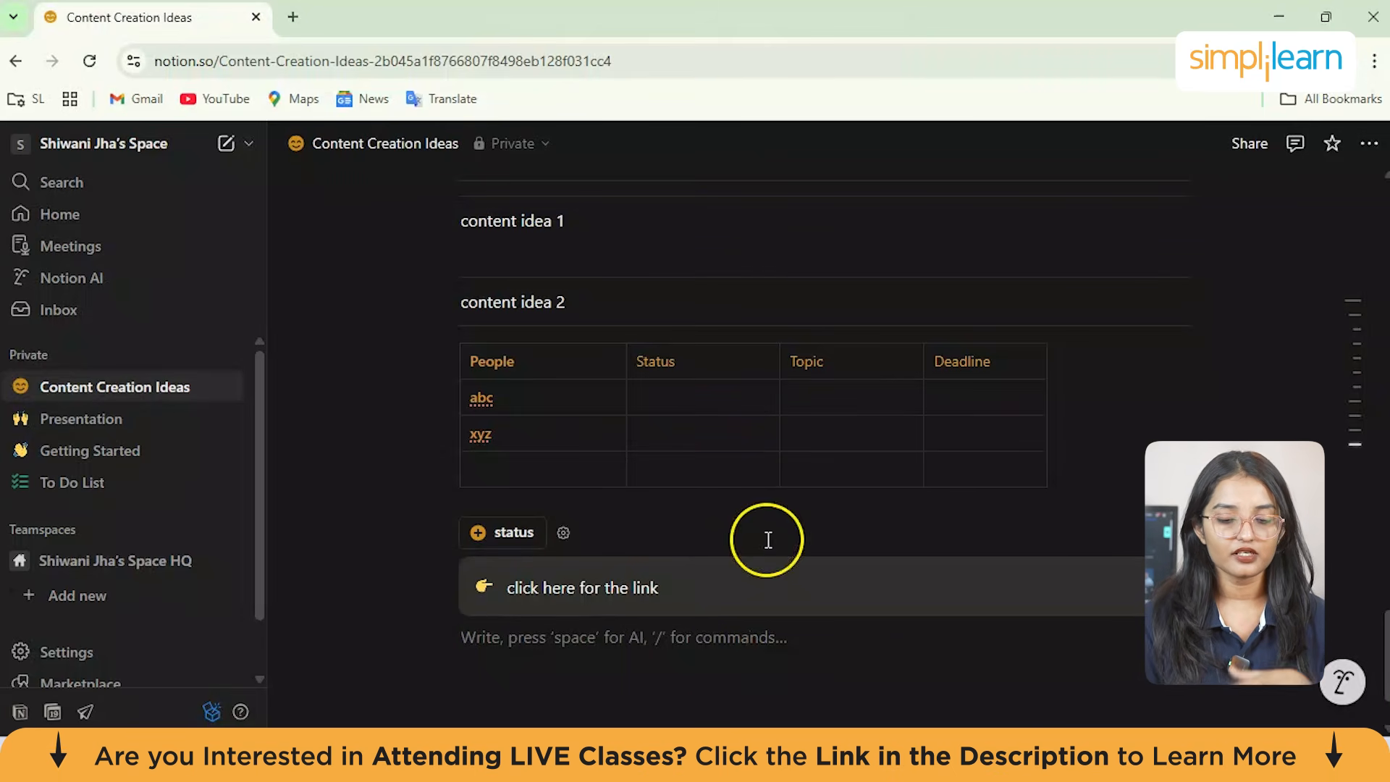
type("/ai")
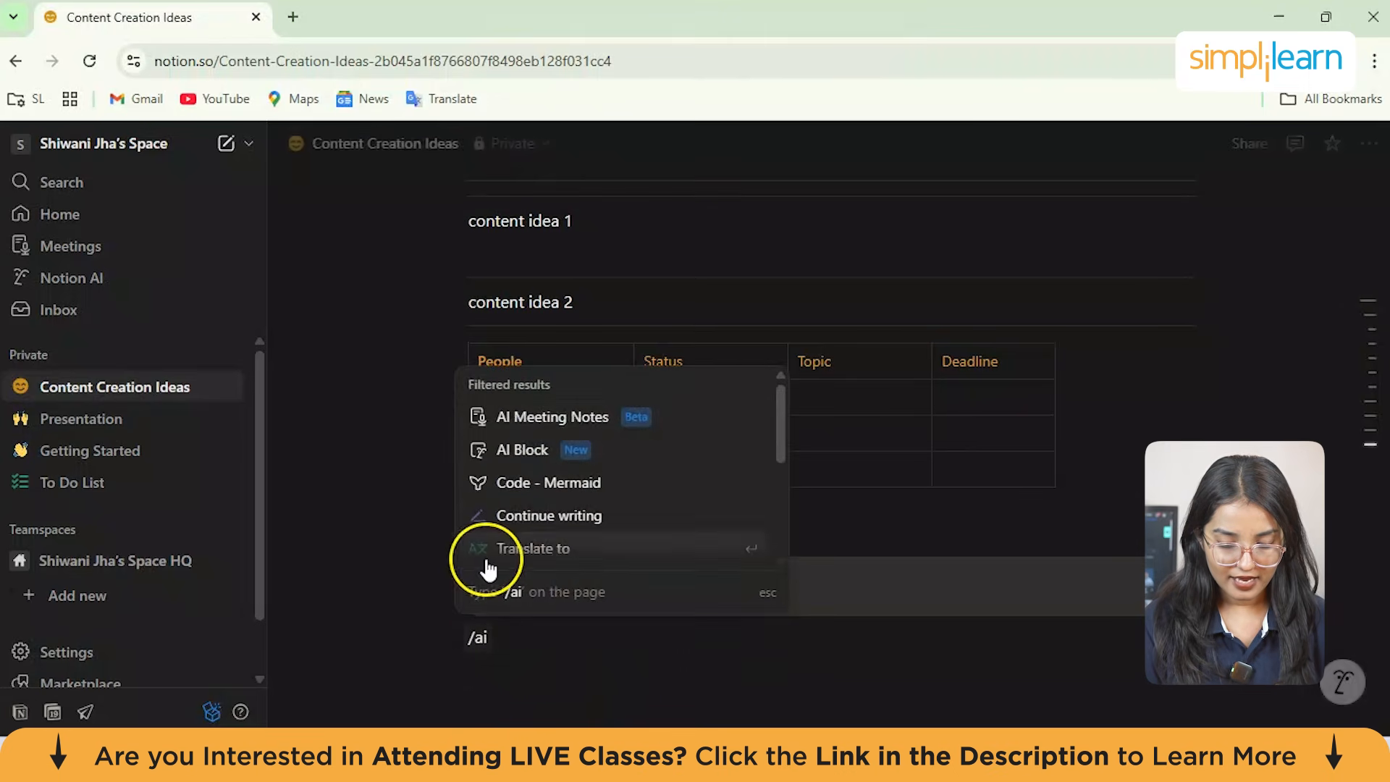
left_click(600, 517)
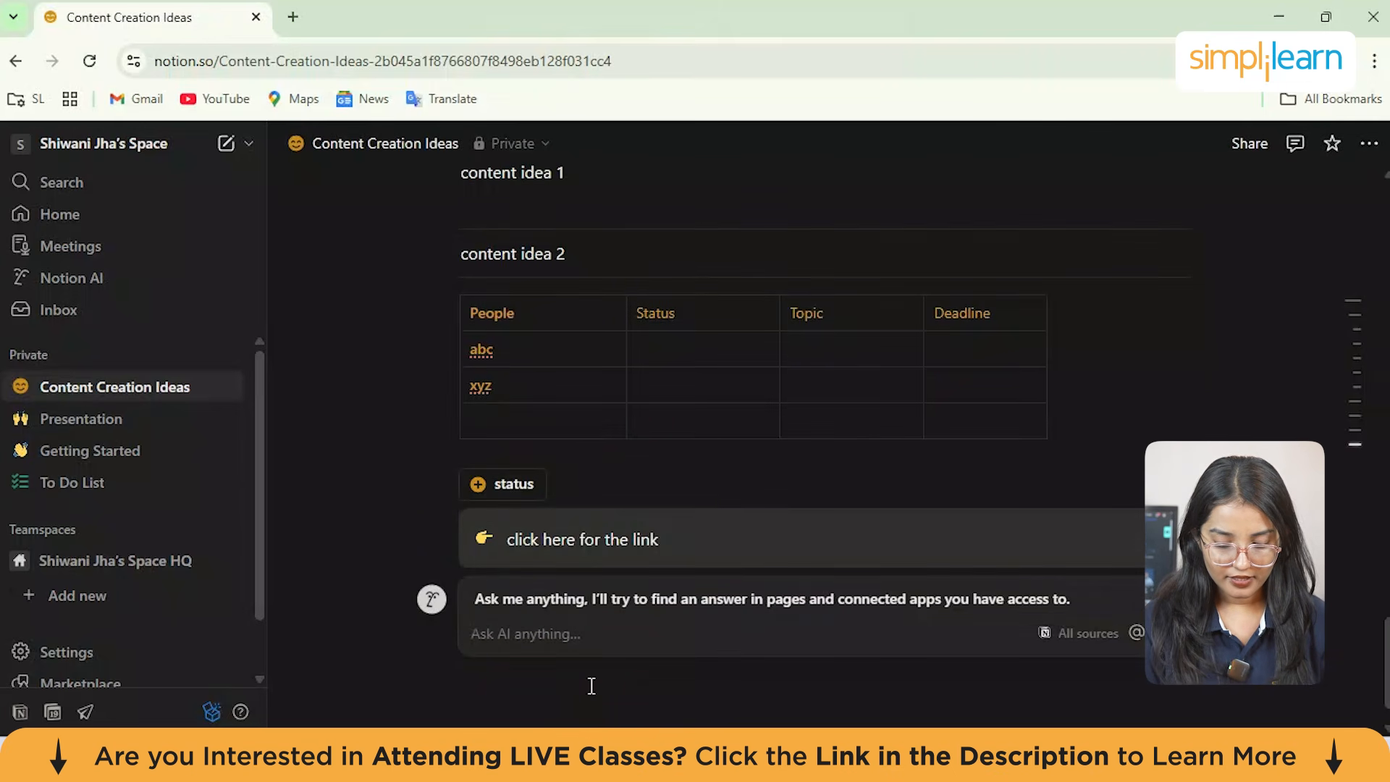
Step: Write an AI request to fill the content idea 2 table with four people's names in the people column
type("can")
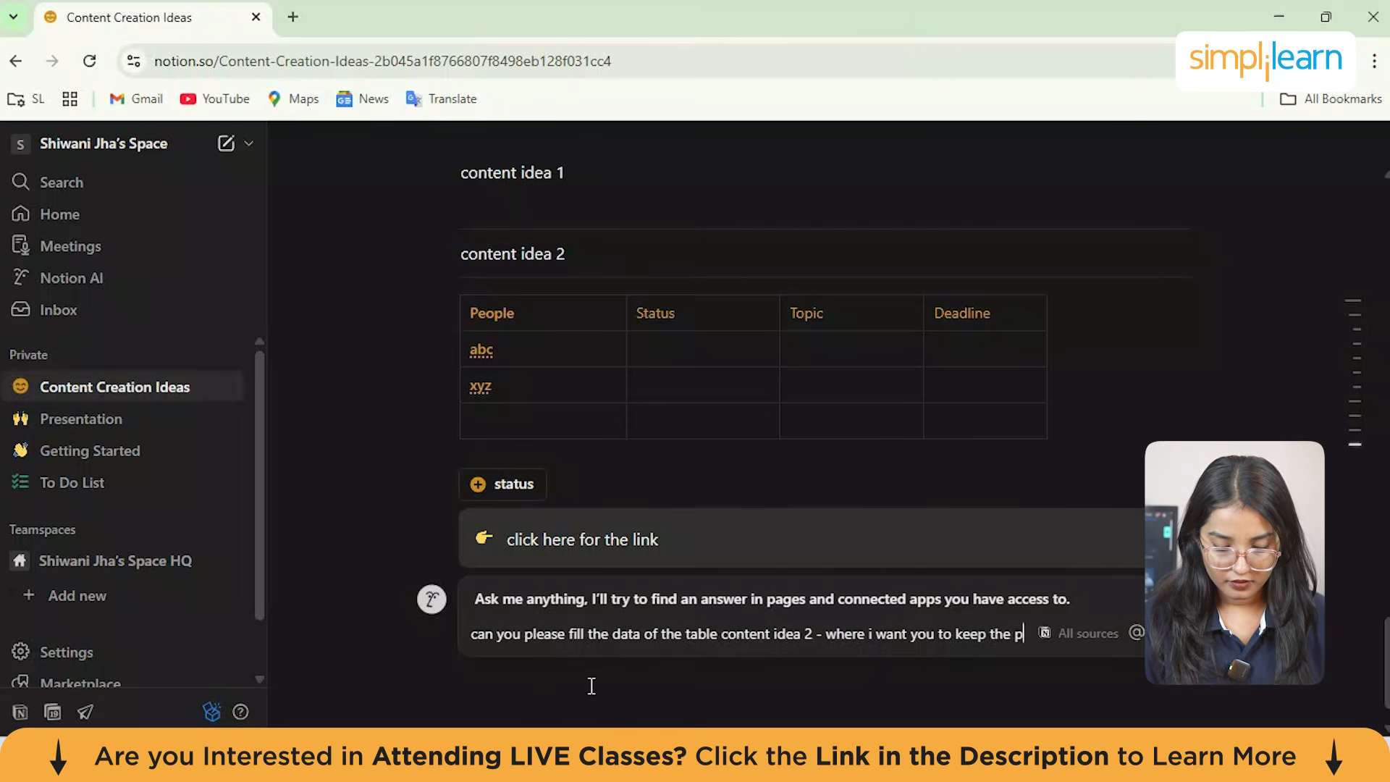
type("eople name as - sh")
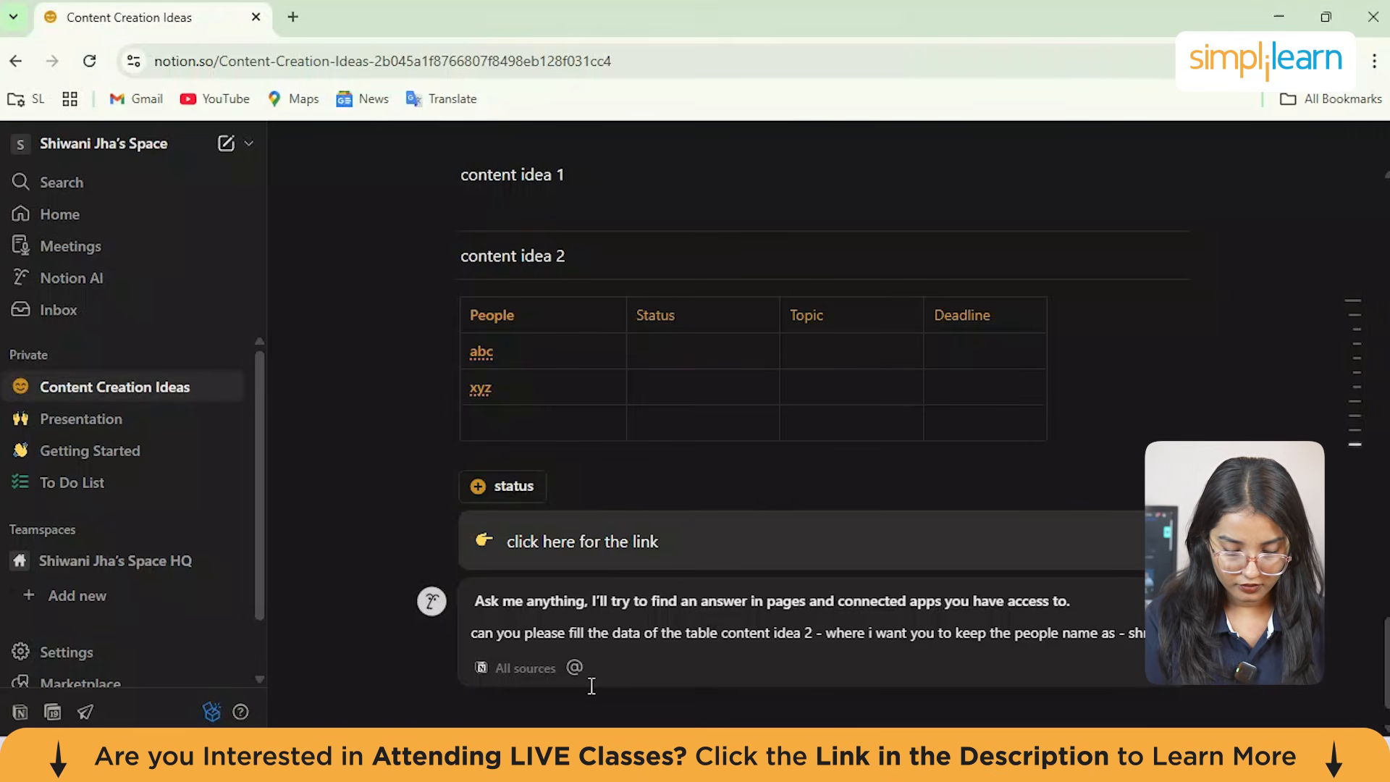
type("n , palak, rahul ,")
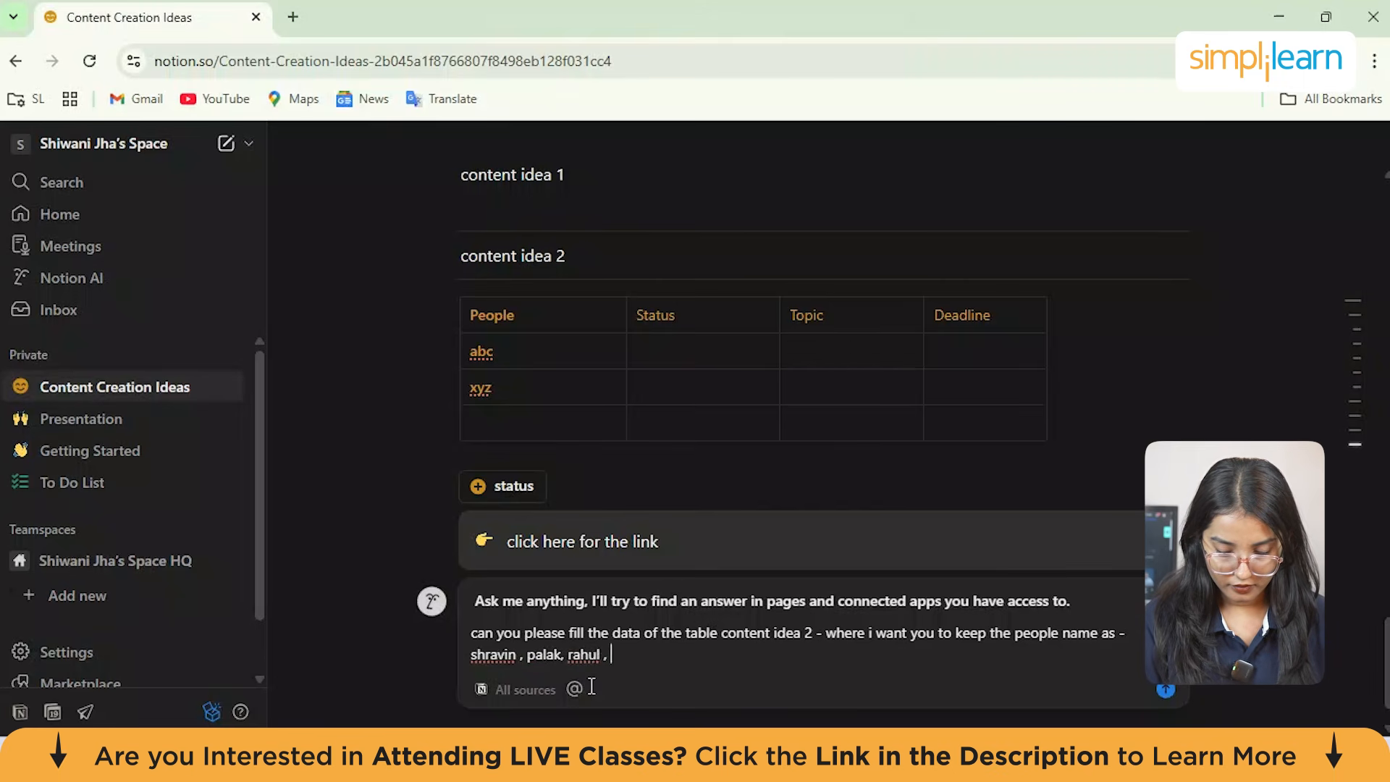
type("sneha ")
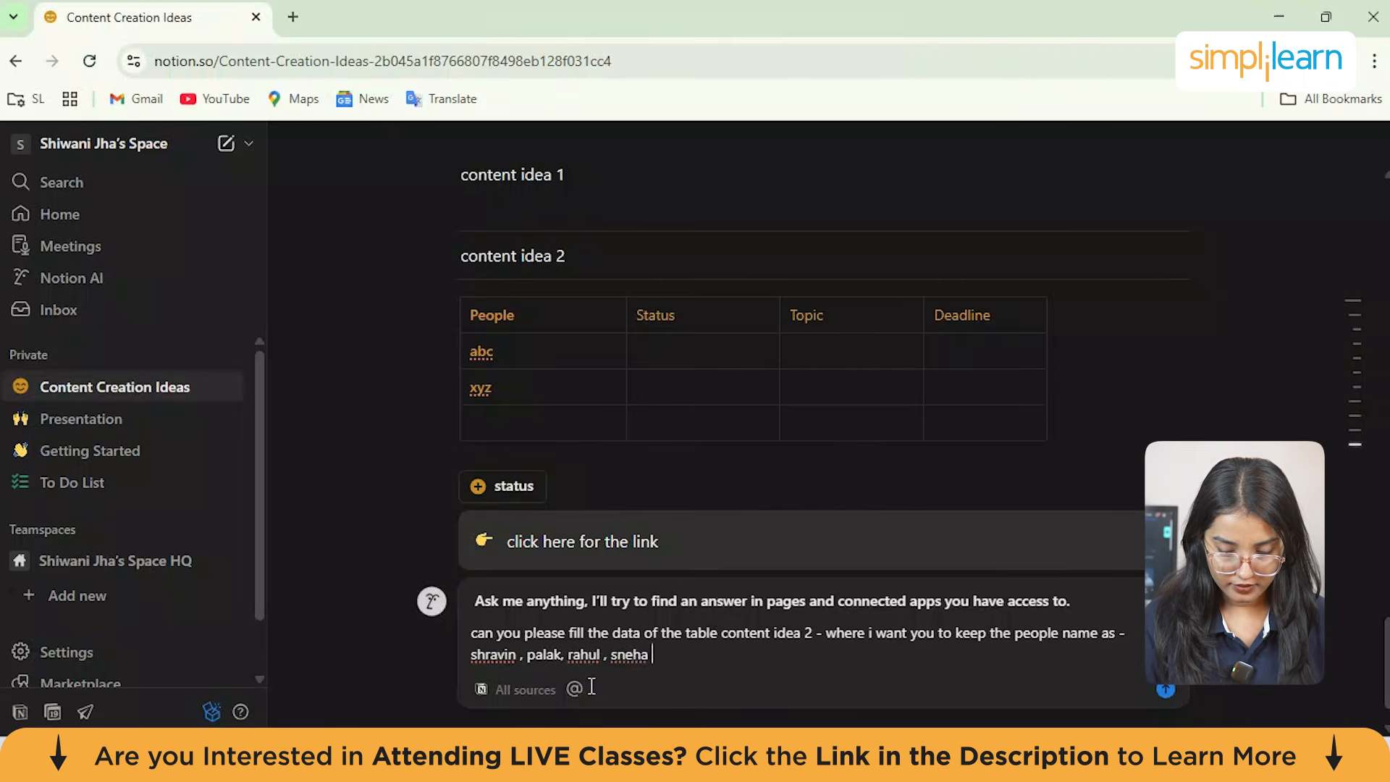
Step: Extend the request to mark the status as done for the first person and pending for the second
type("and stat")
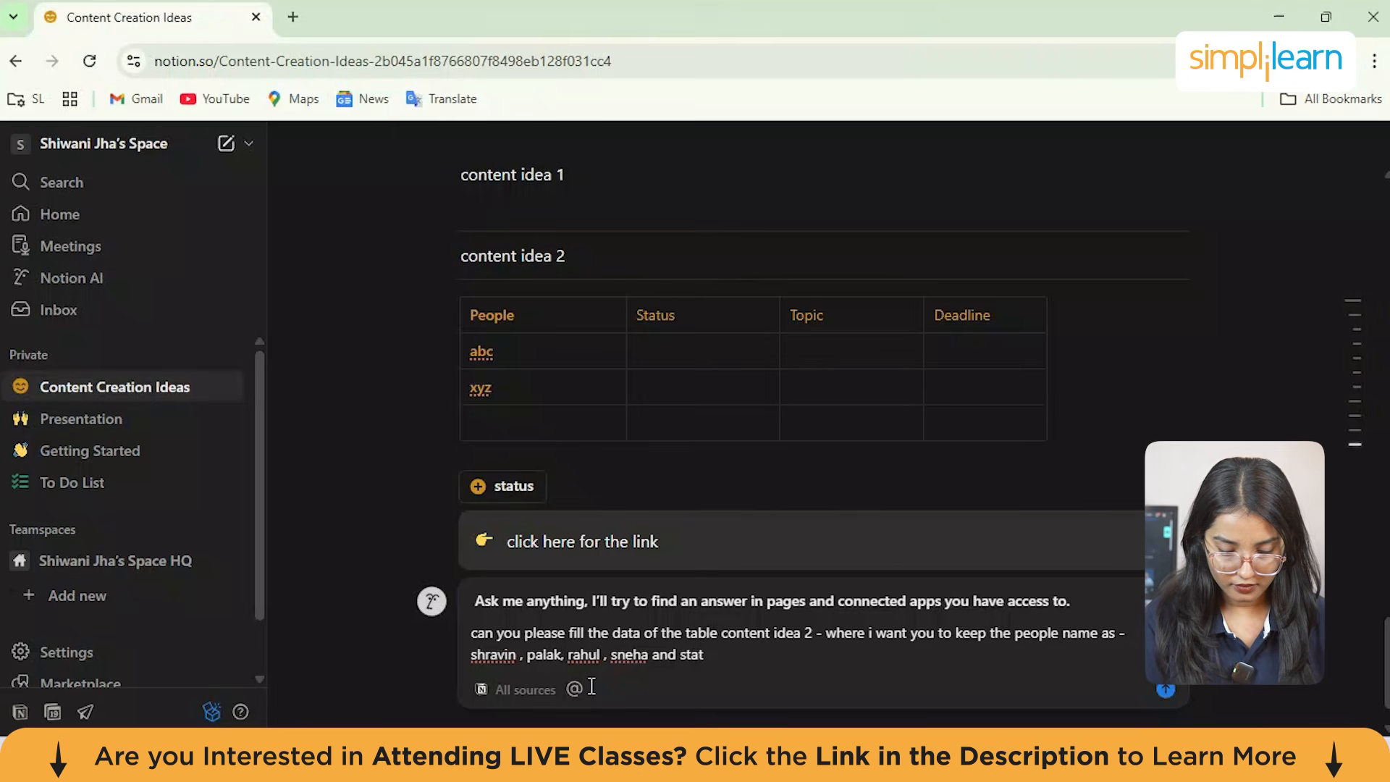
type("us mark ")
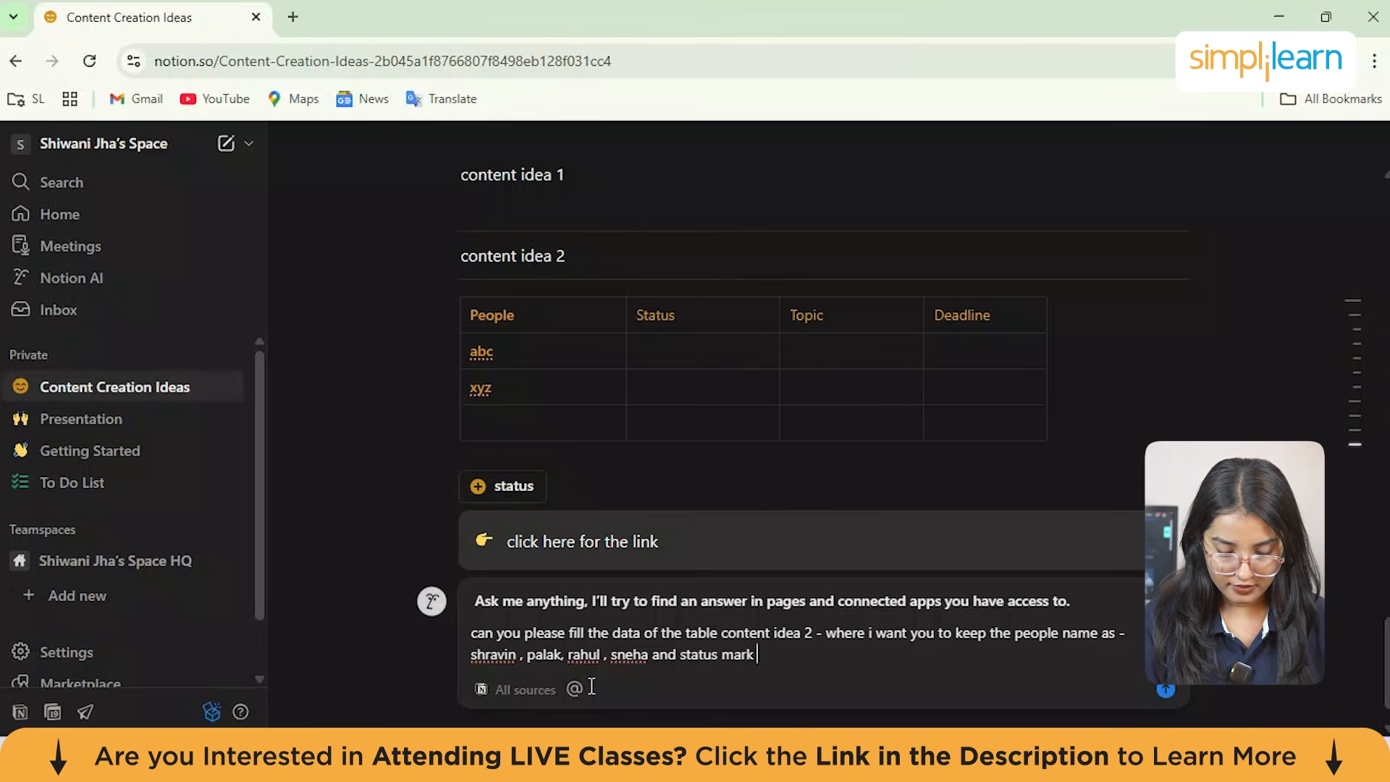
type("it as ")
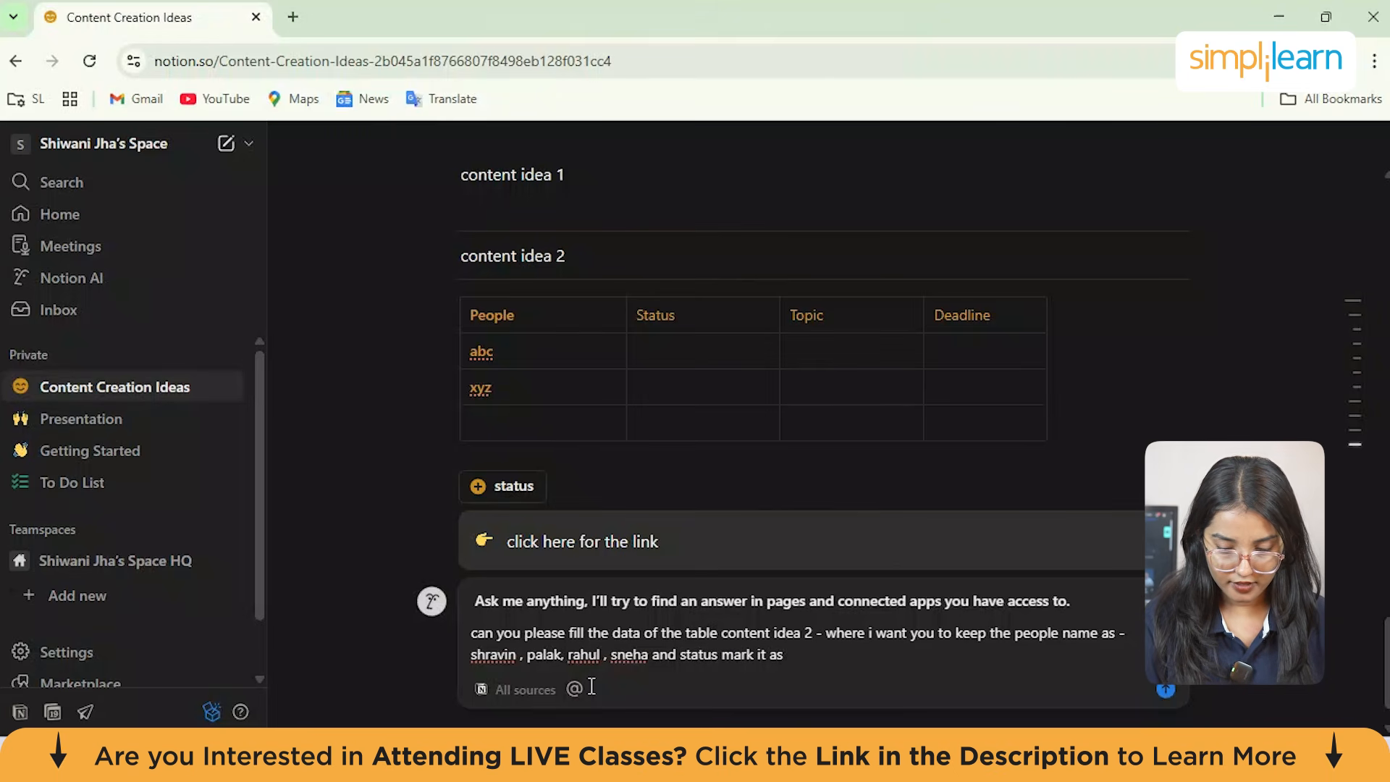
type("done for ")
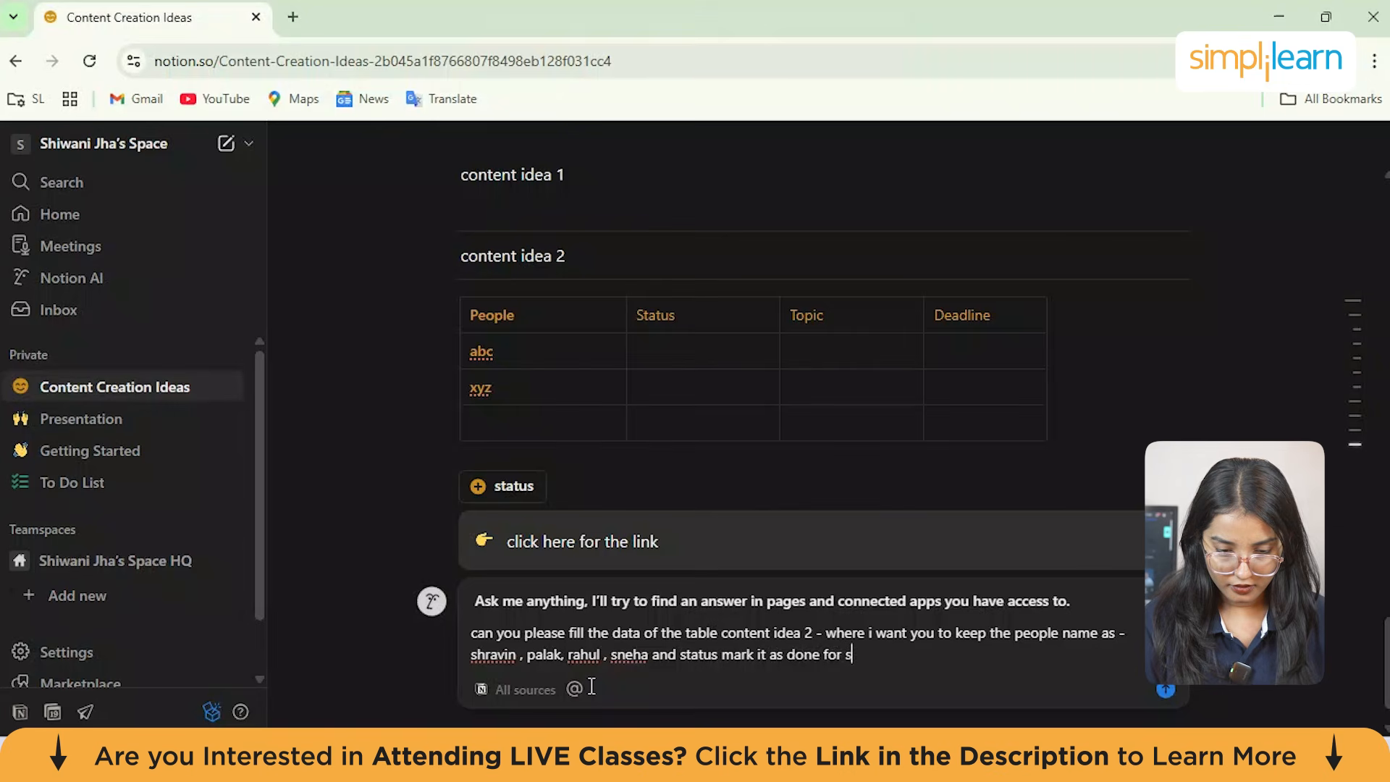
type("shravin , ")
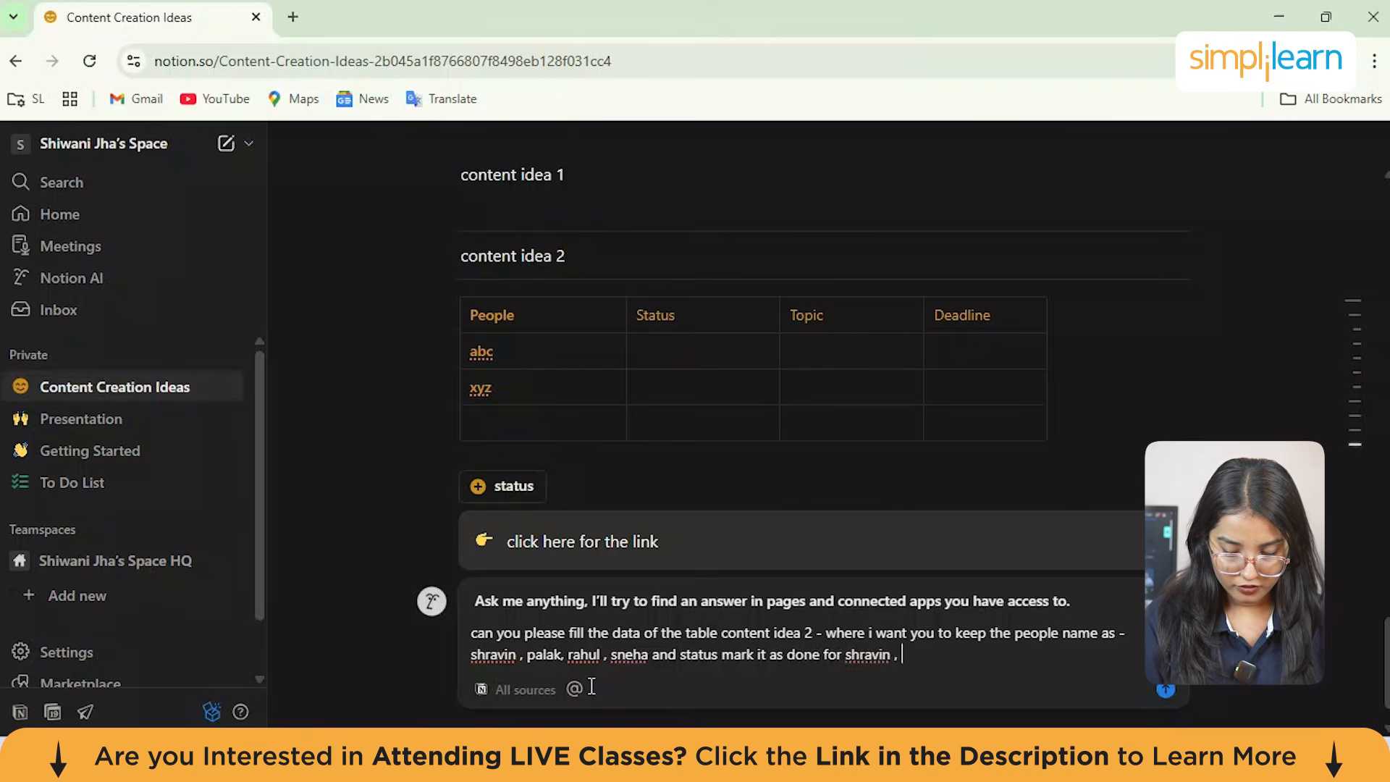
type("poendig fo")
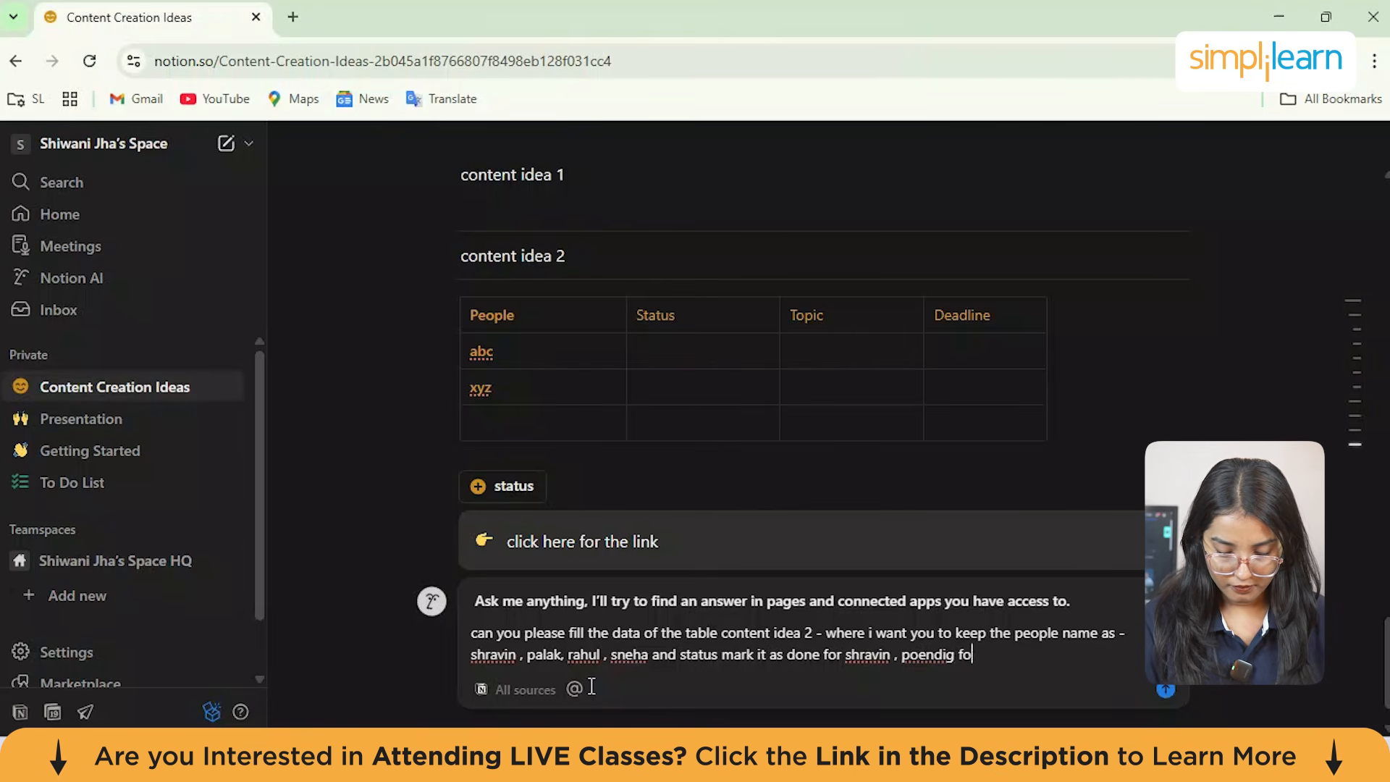
type("r palak")
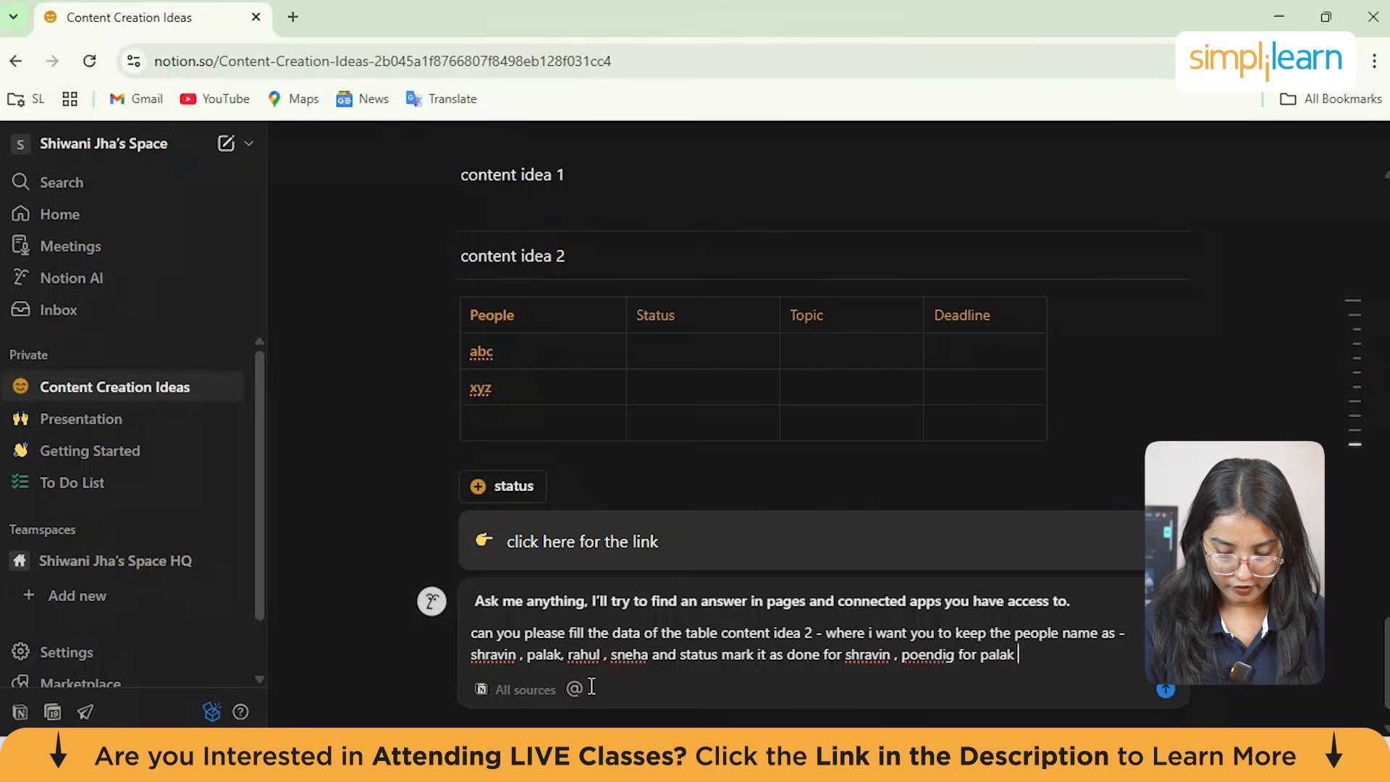
Step: Complete the request with done for the third person and not done for the fourth, and submit it
type(" , mark")
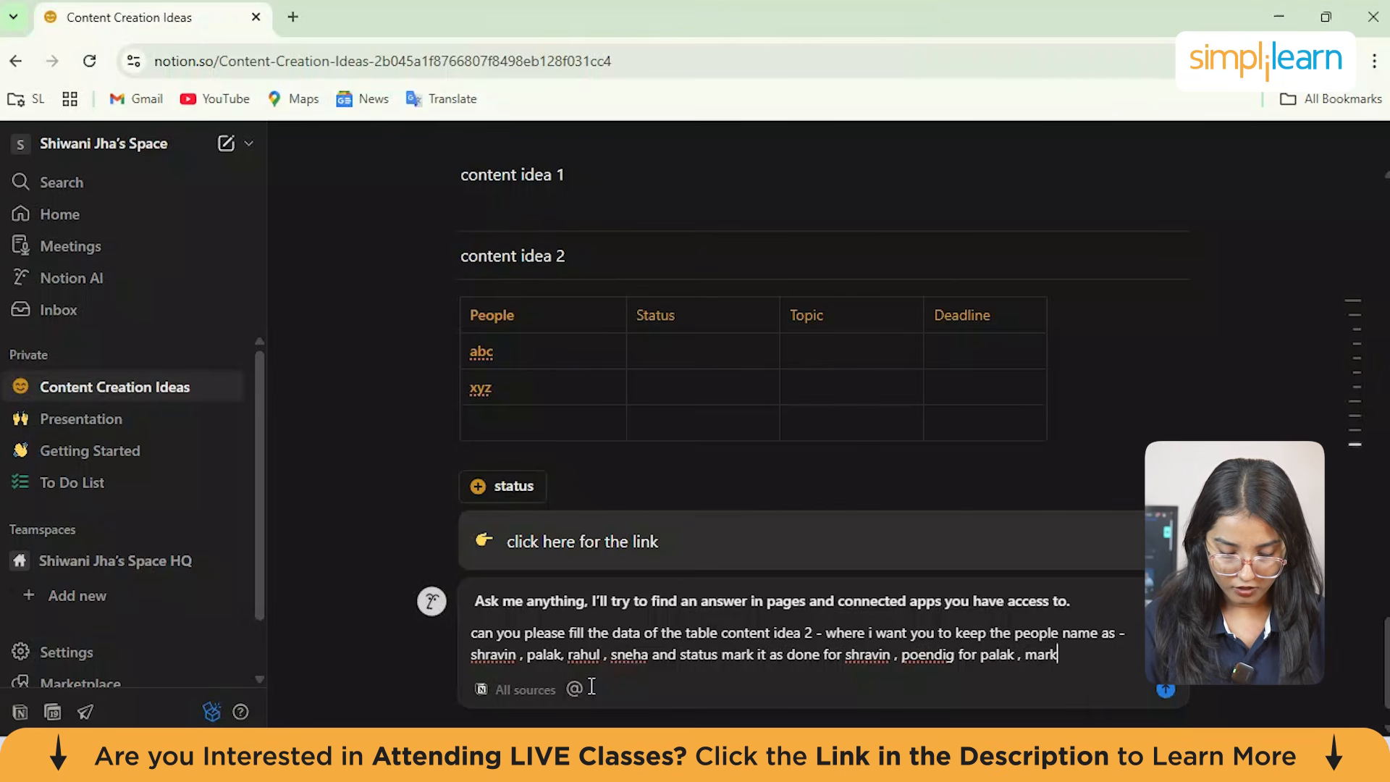
type(" doee")
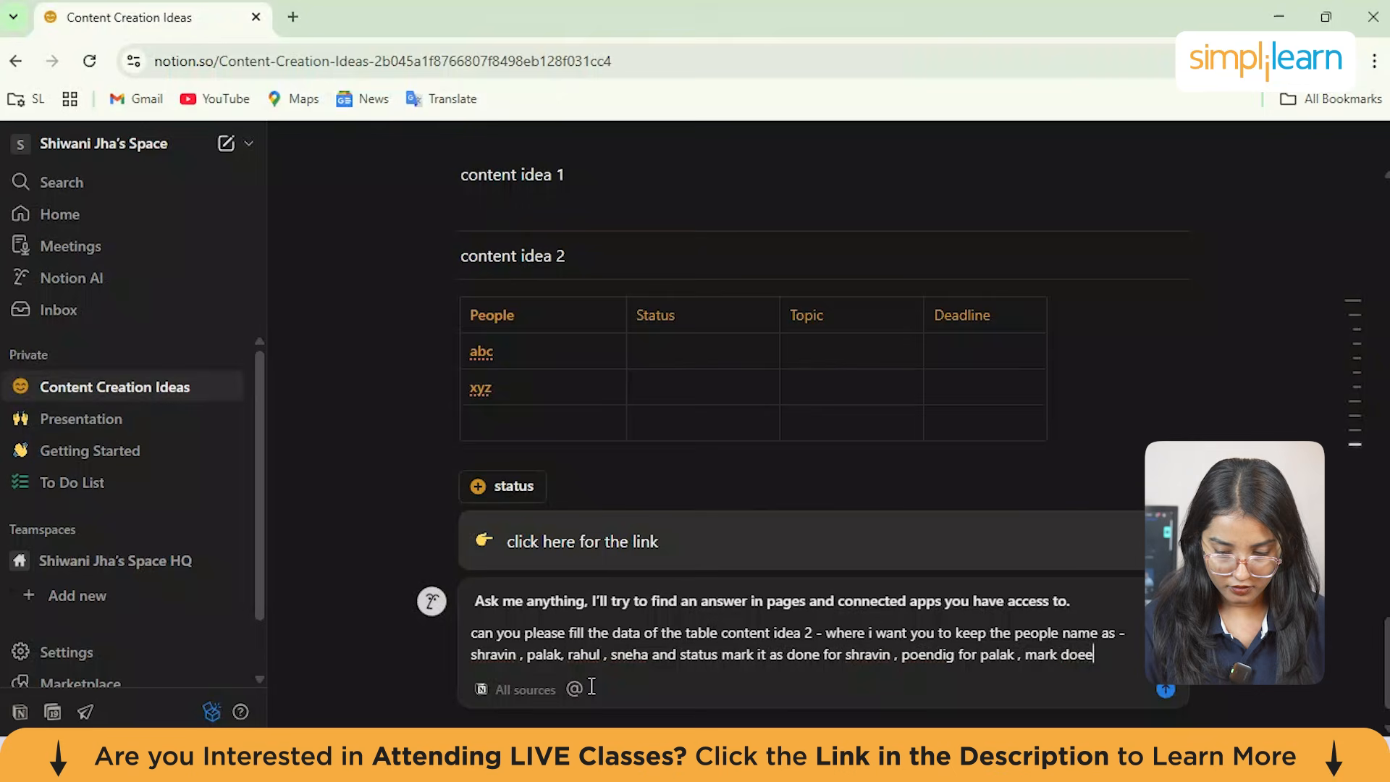
key("BackSpace")
type("e for")
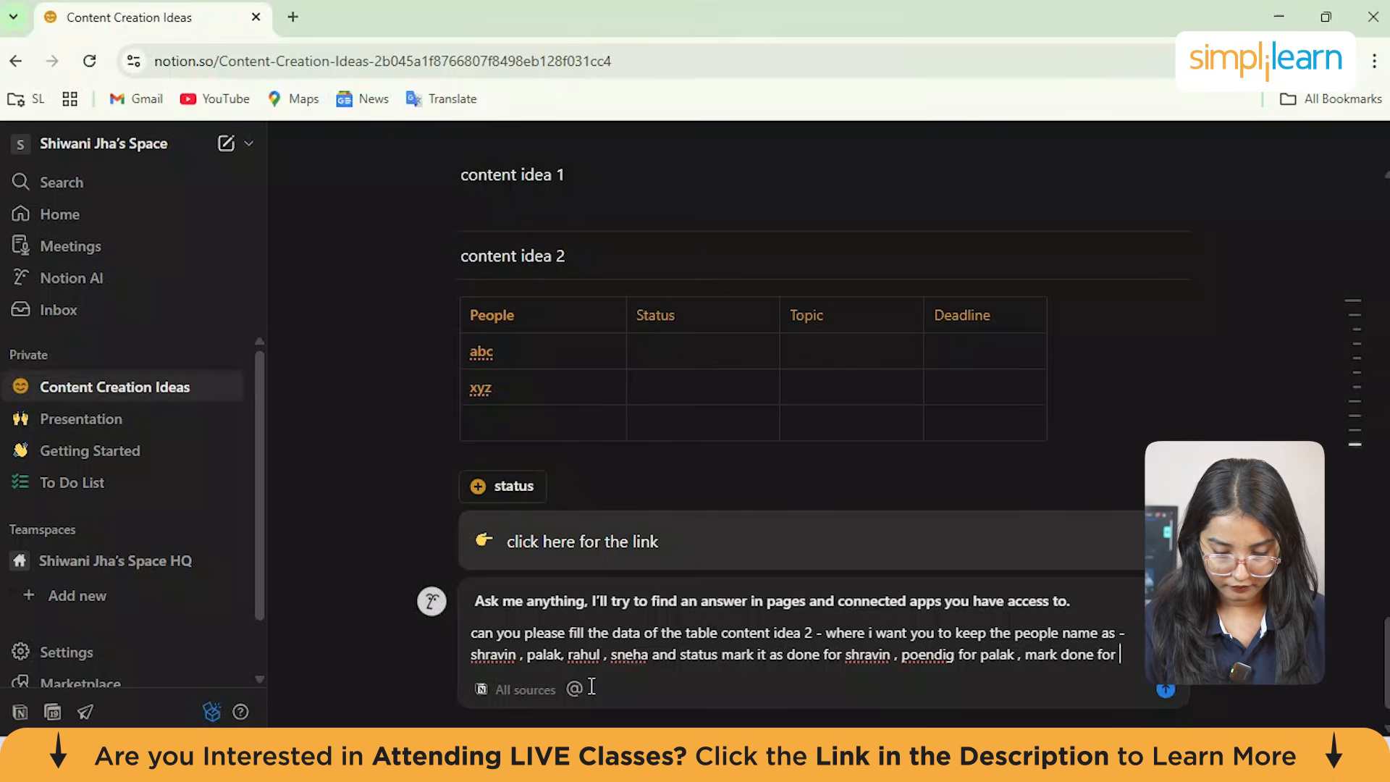
type(" rahul and not")
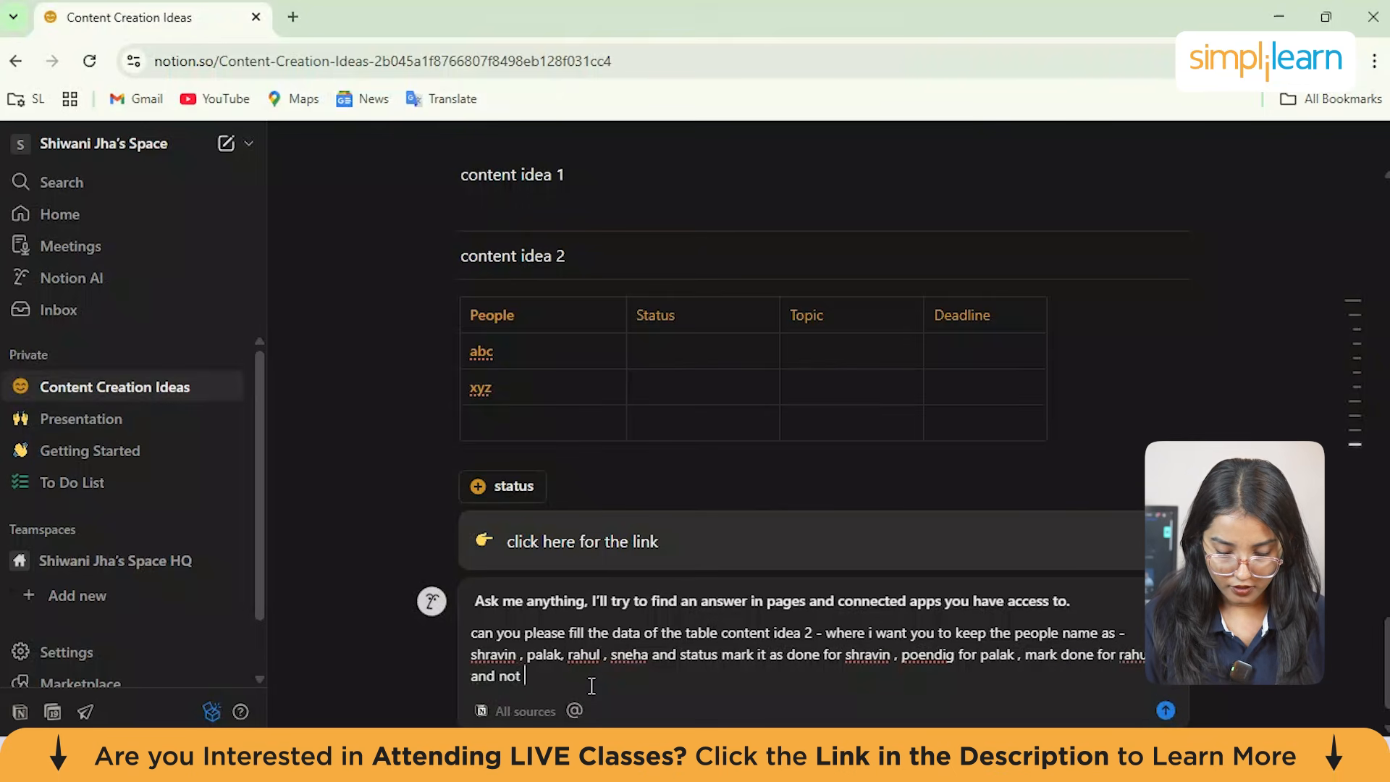
type(" done for")
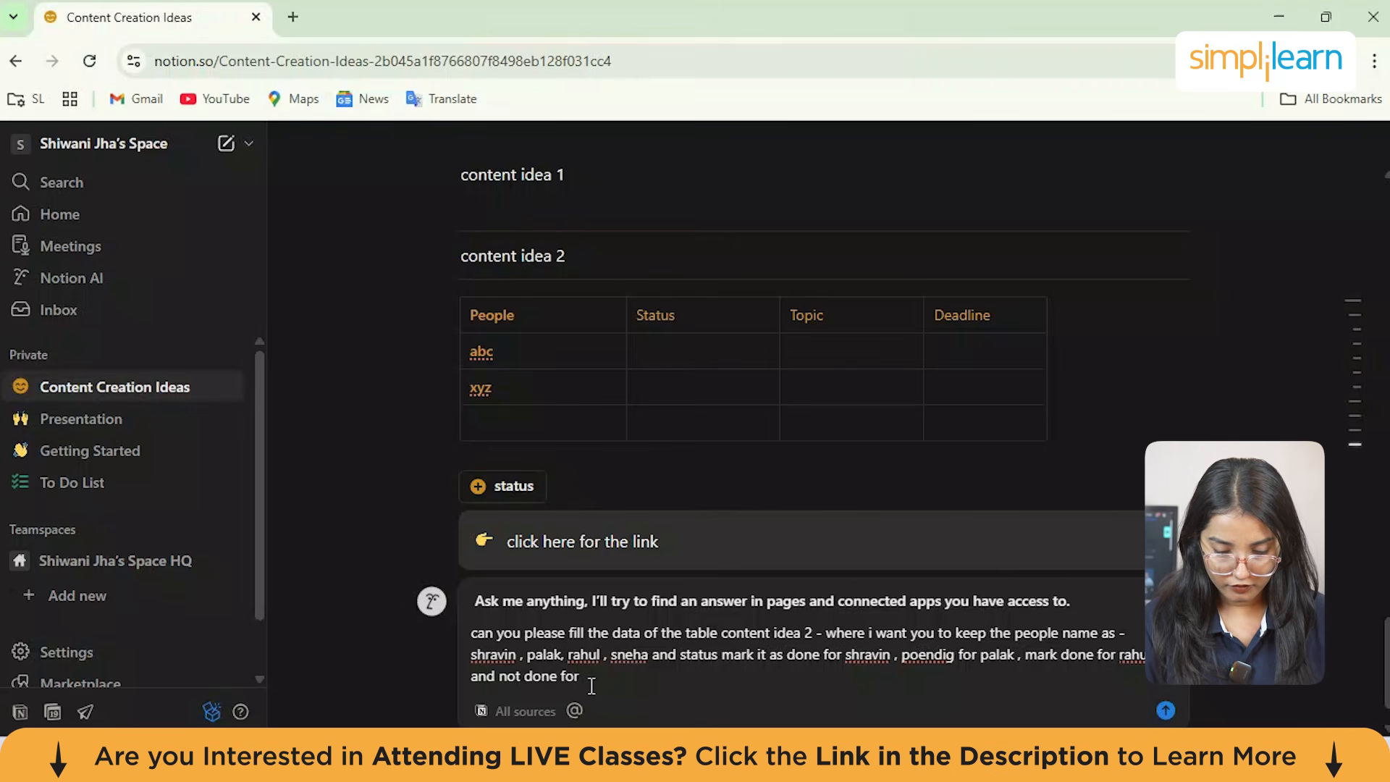
type(" sneha")
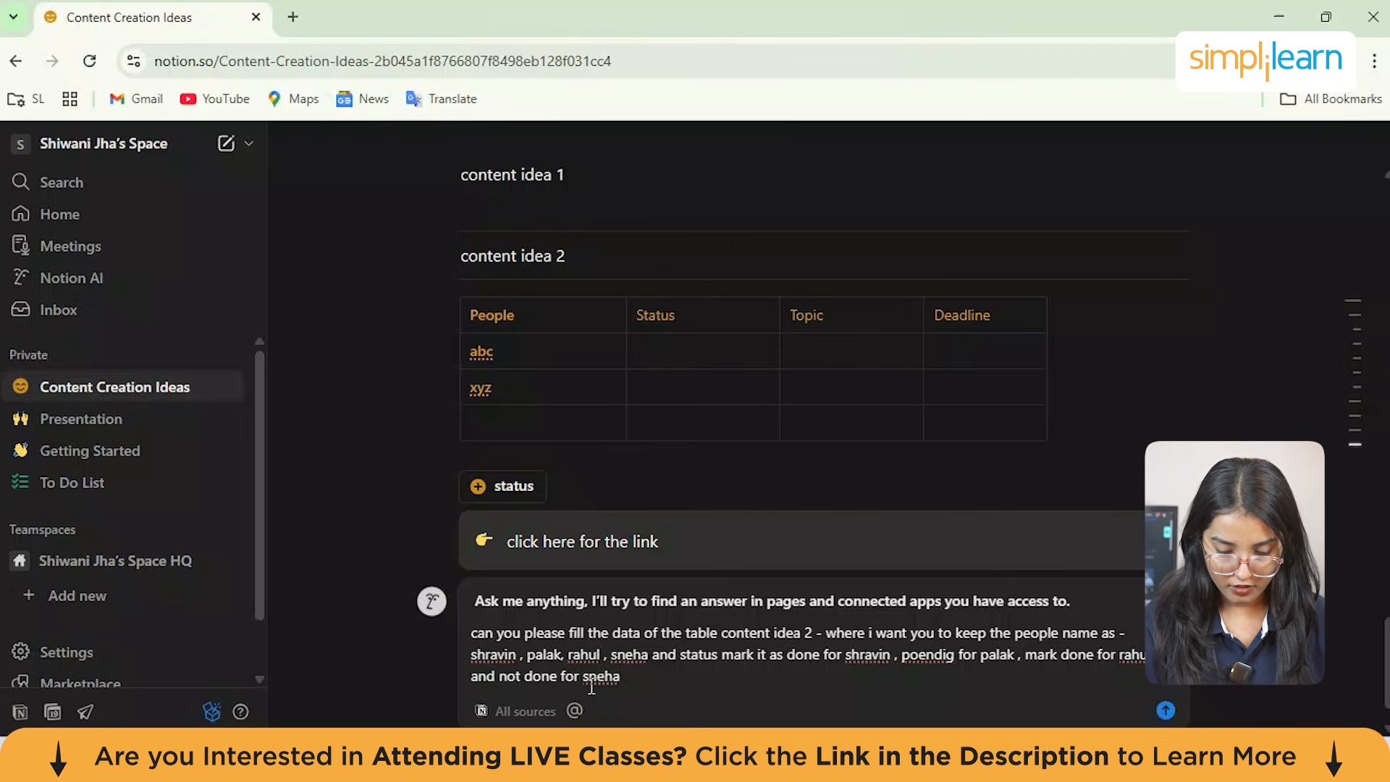
scroll(937, 583, "down", 1)
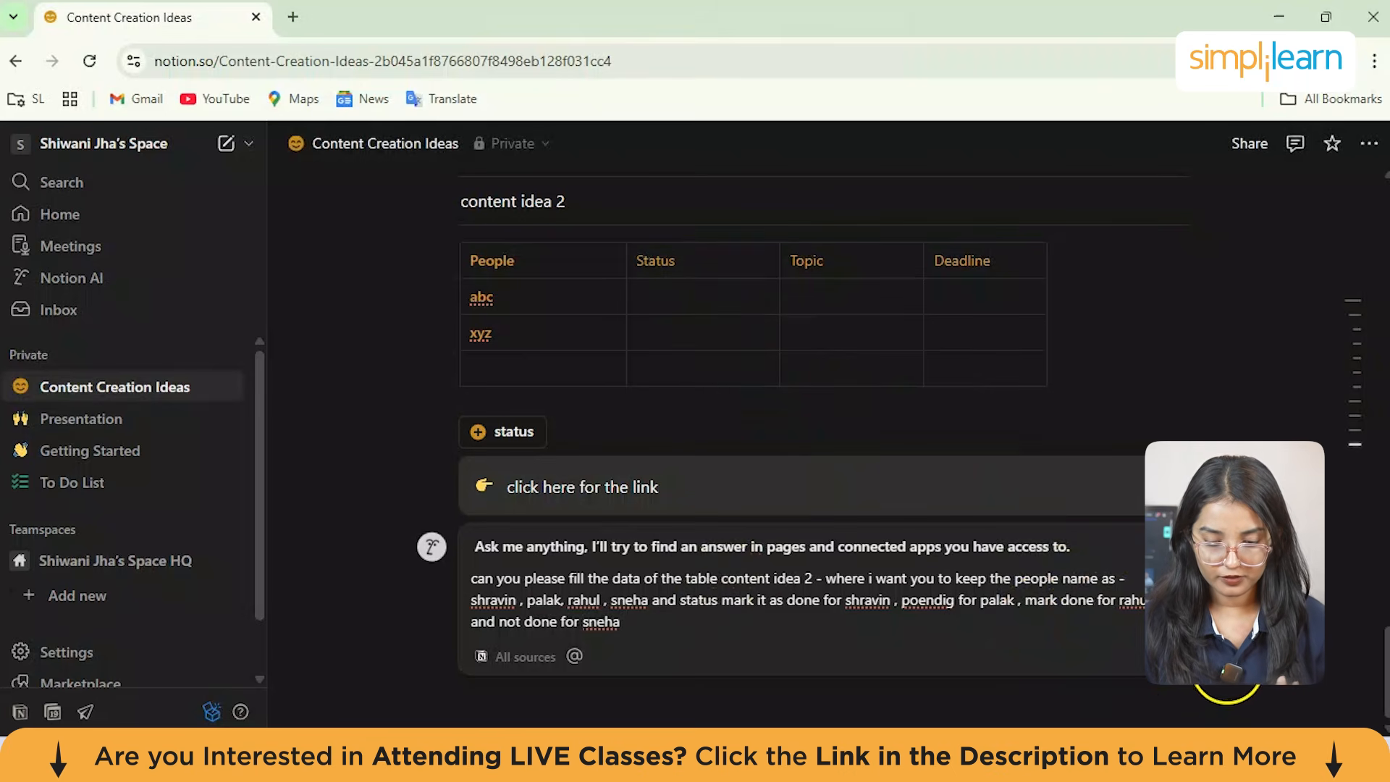
key("Return")
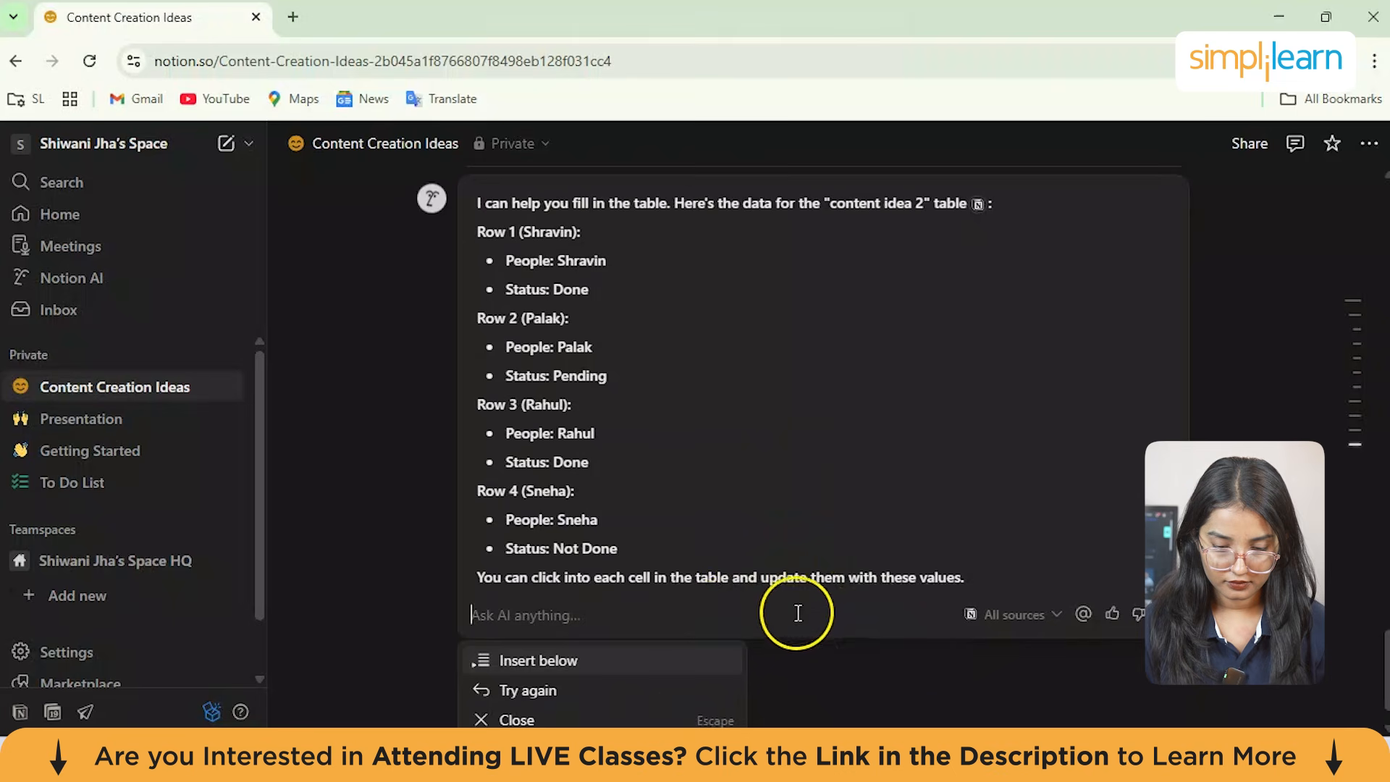
Step: Send the AI a follow-up request reading "update these value in the table"
left_click(697, 612)
type("update the")
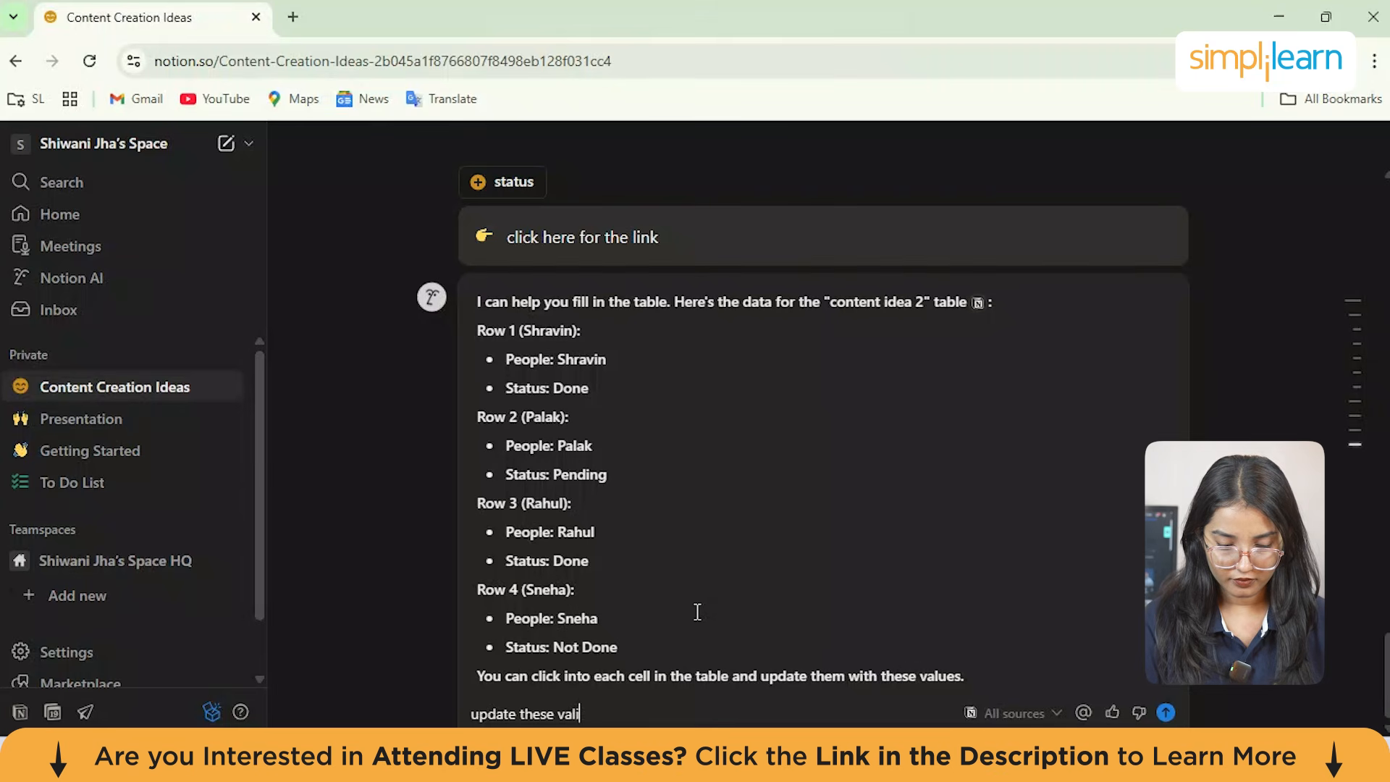
type("se value in the t")
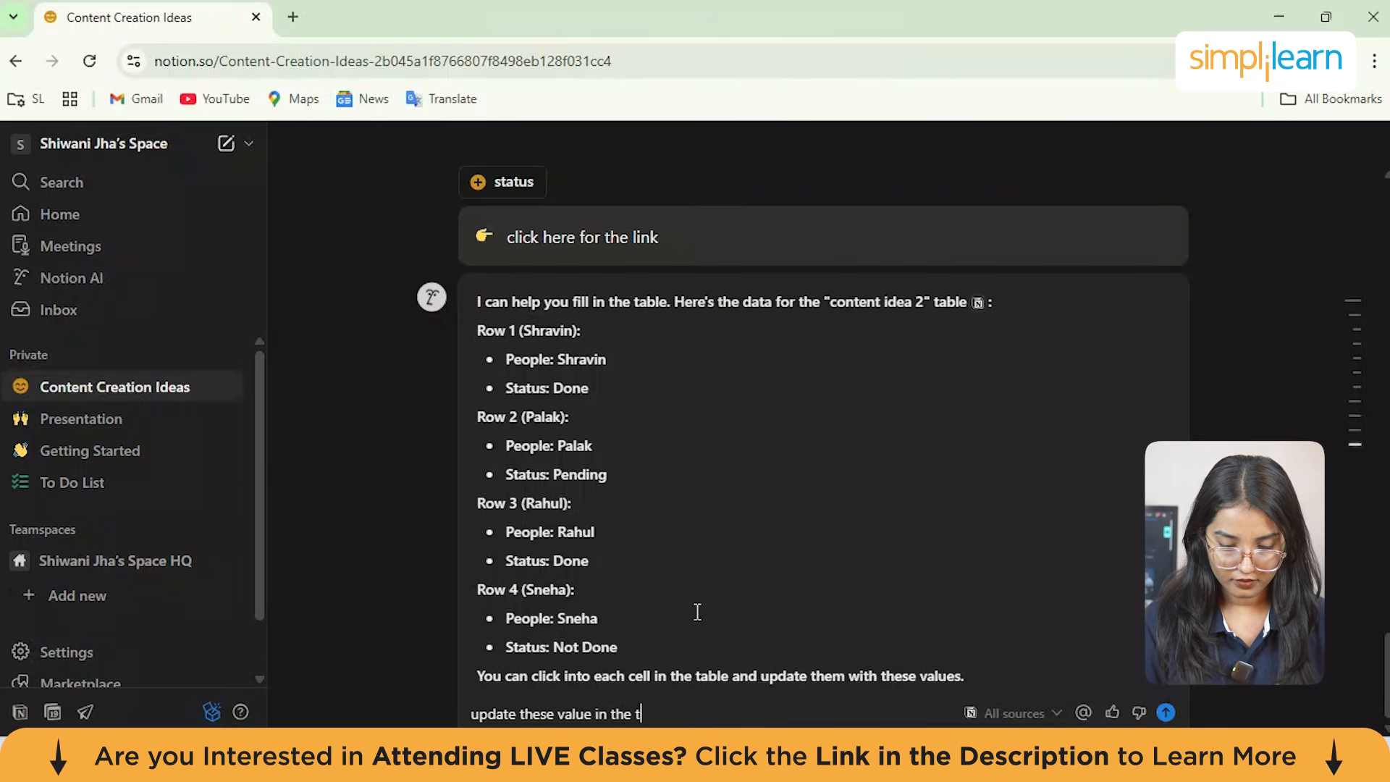
type("able")
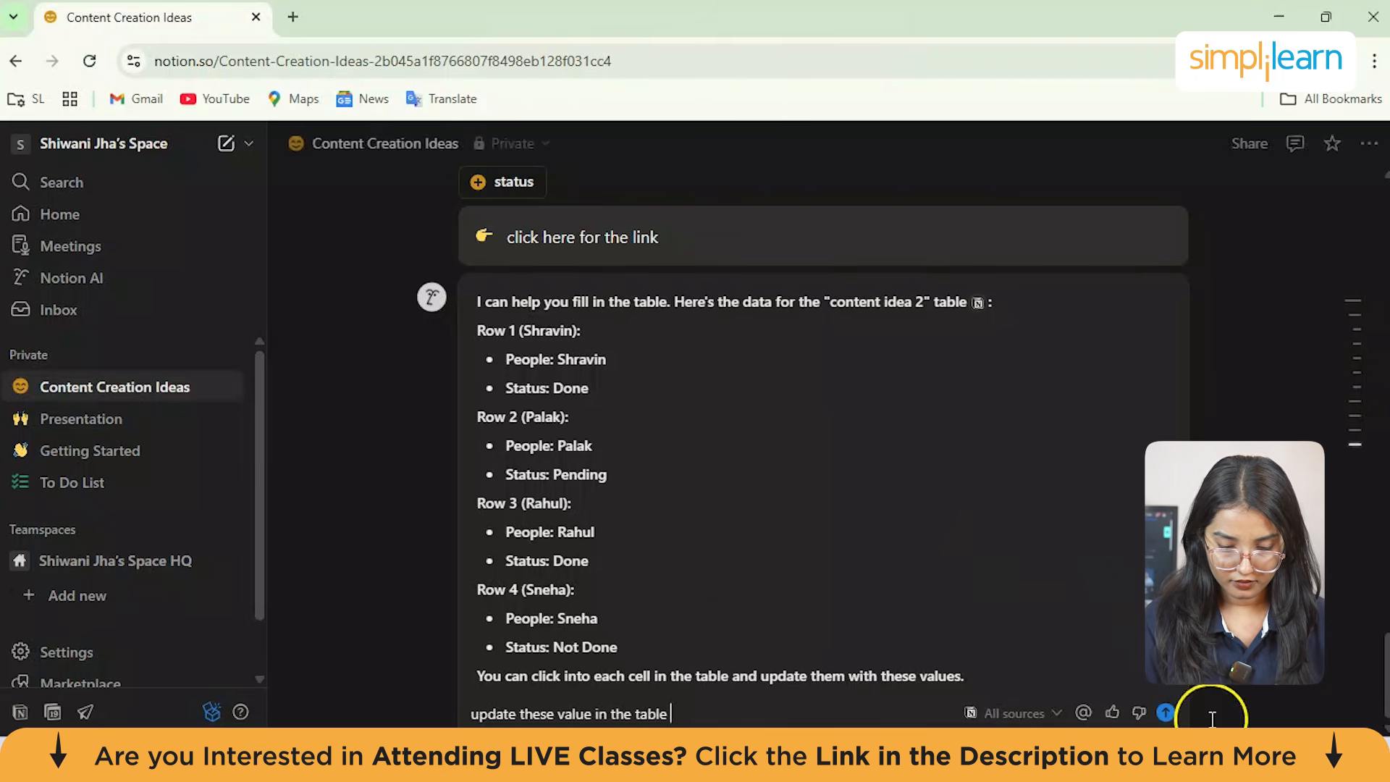
left_click(1156, 715)
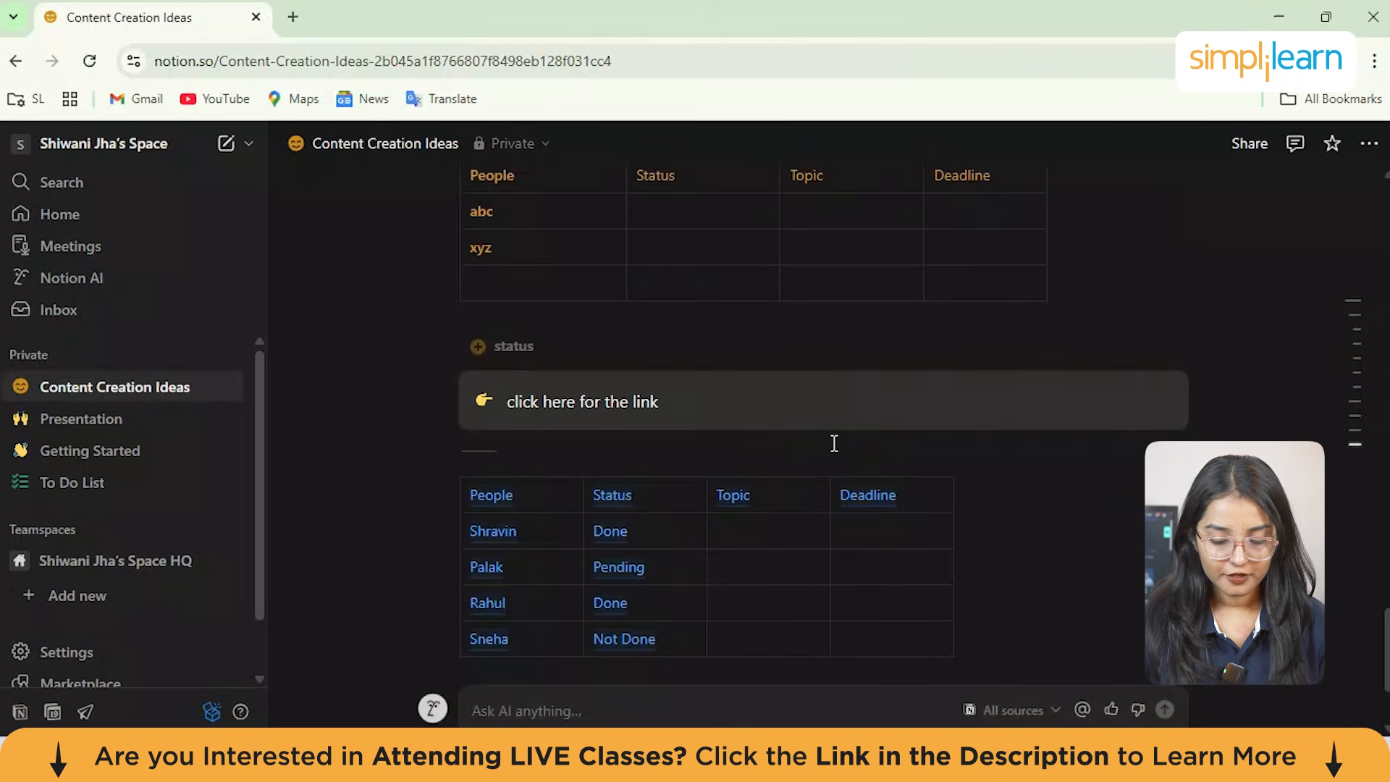
scroll(834, 443, "up", 1)
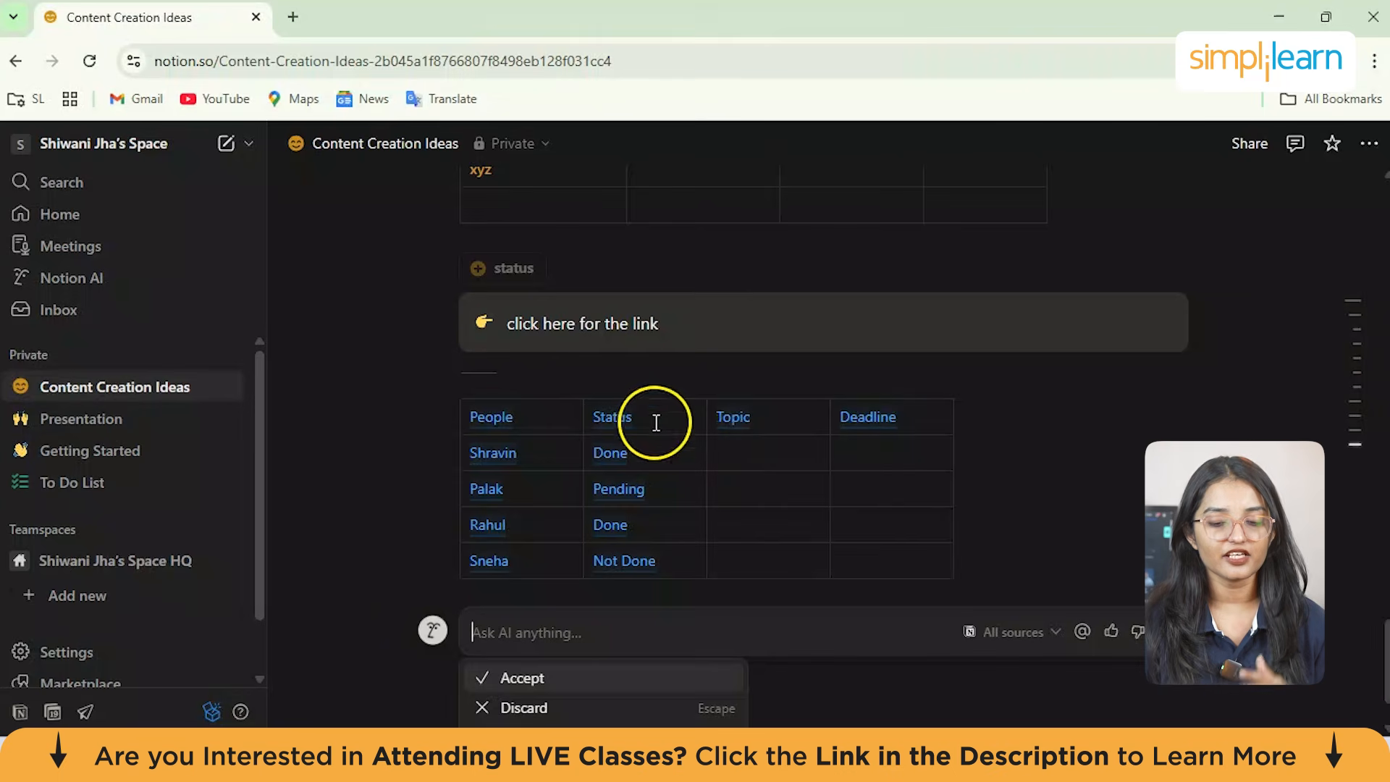
left_click(607, 424)
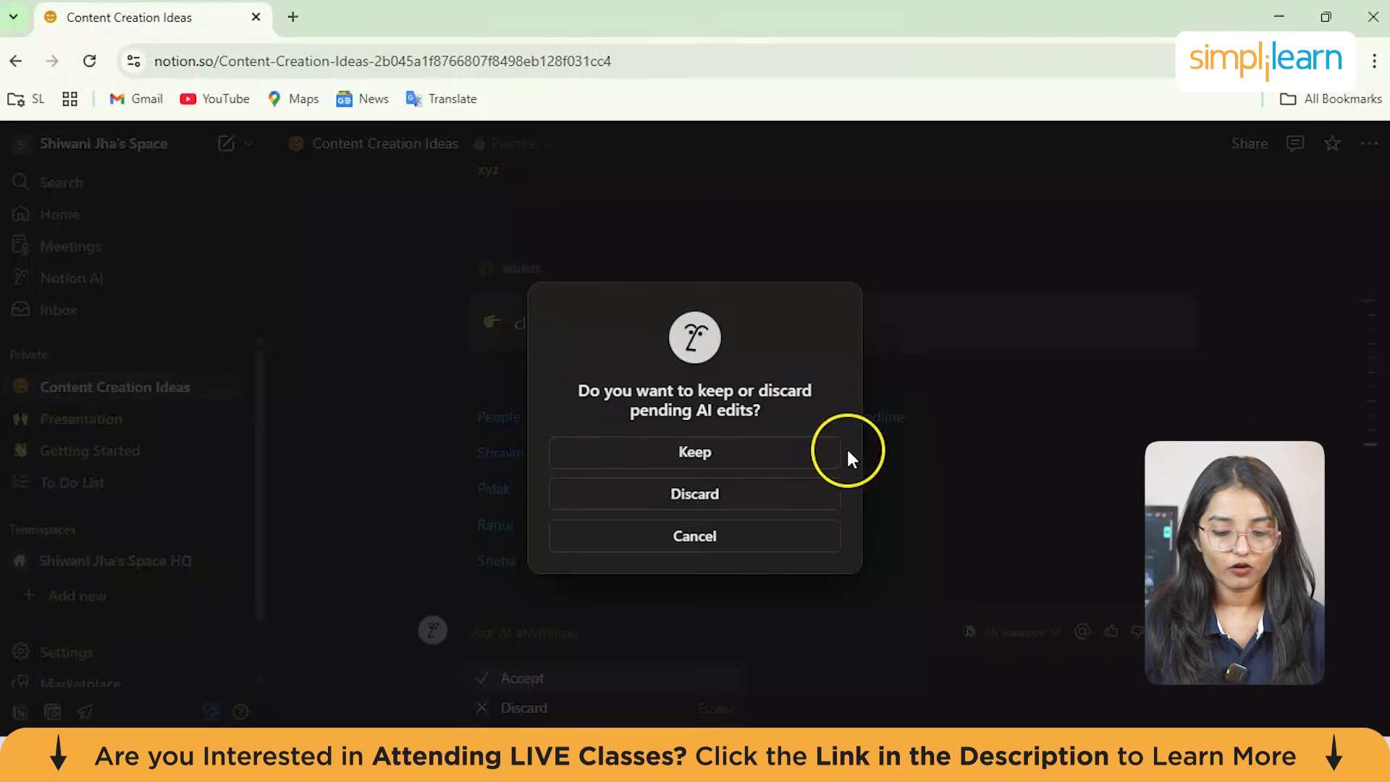
left_click(929, 467)
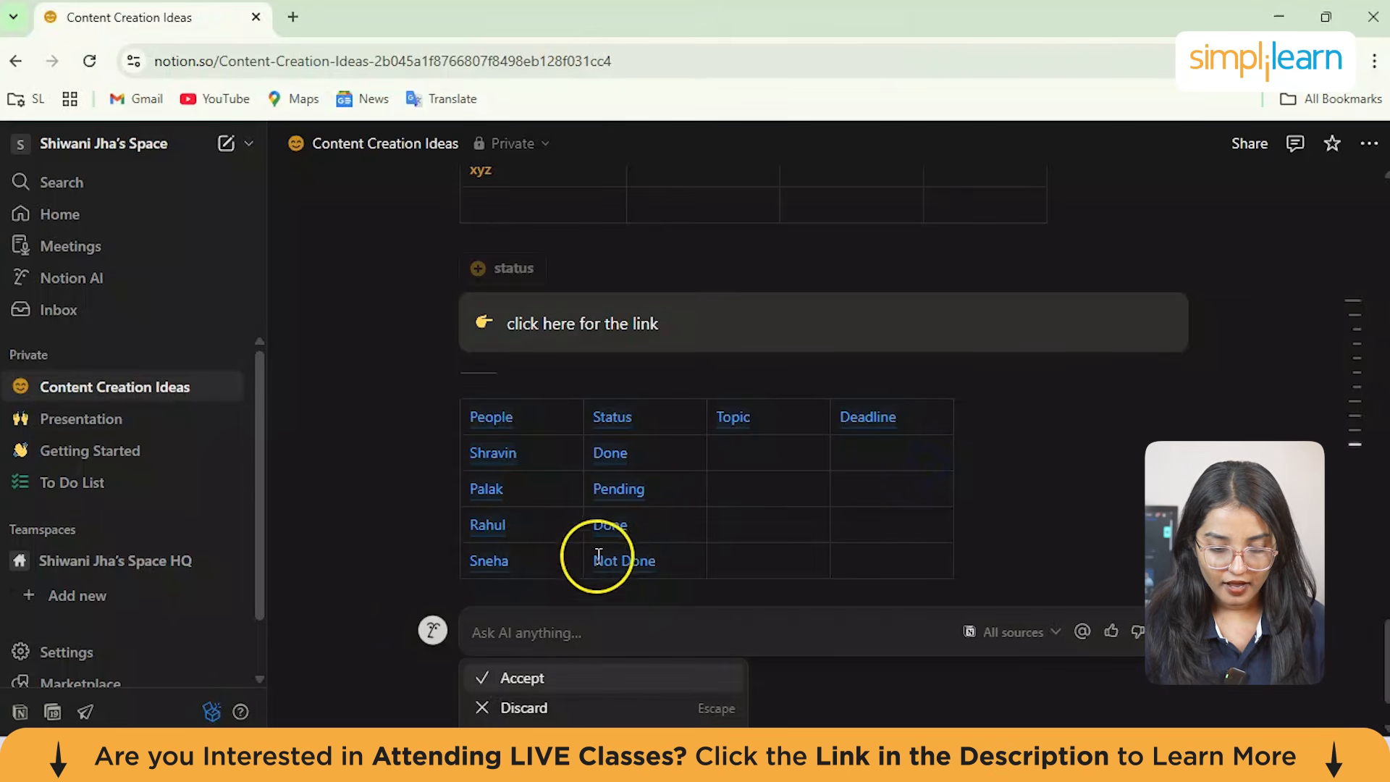
left_click(618, 570)
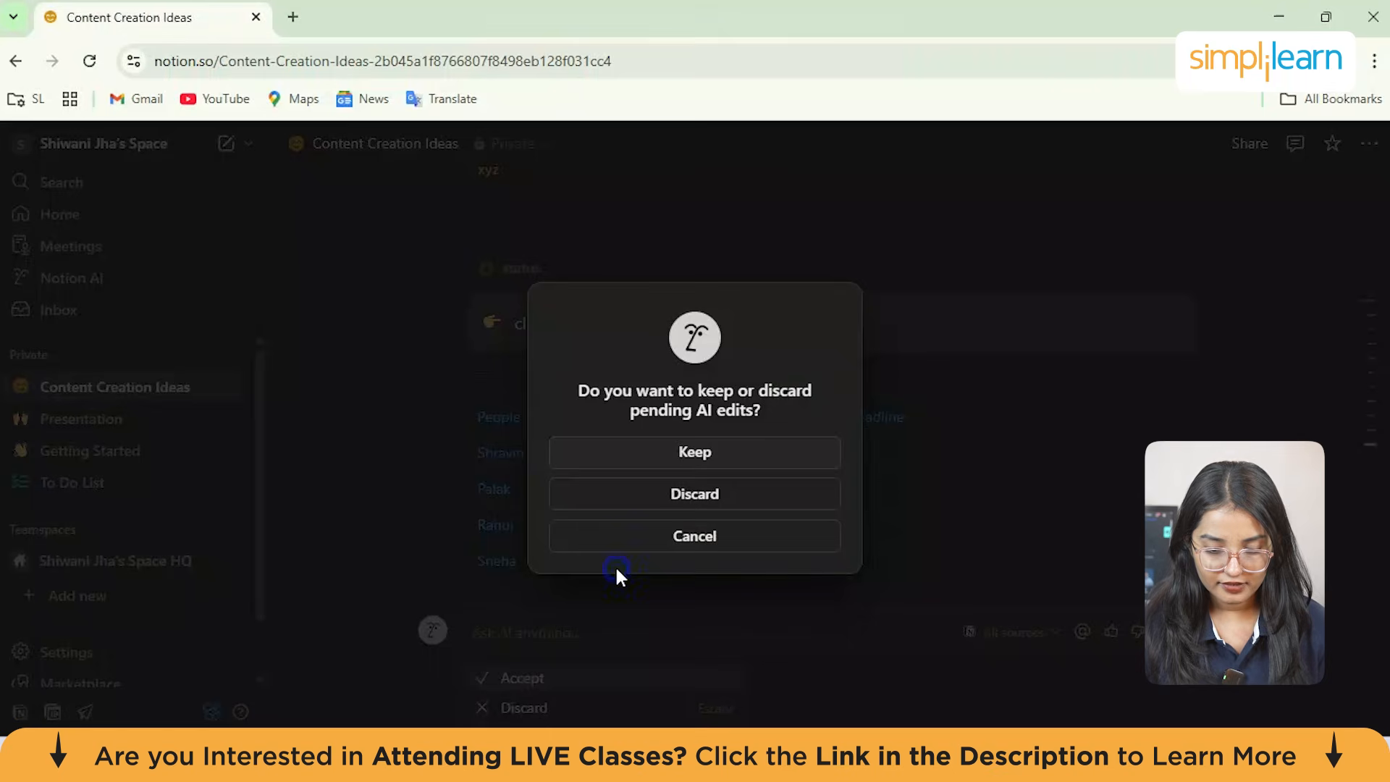
left_click(745, 539)
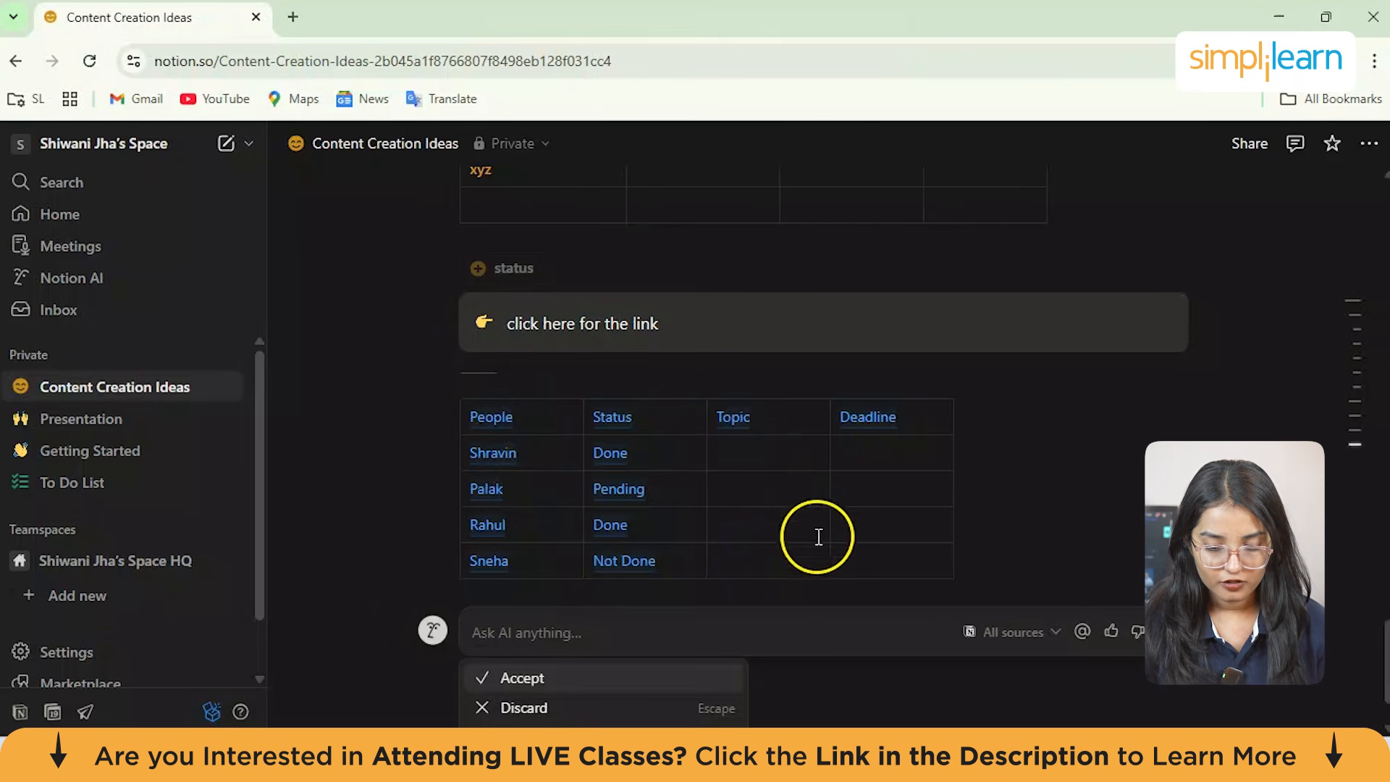
Step: Accept the AI-generated table of people and statuses below the callout
left_click(885, 469)
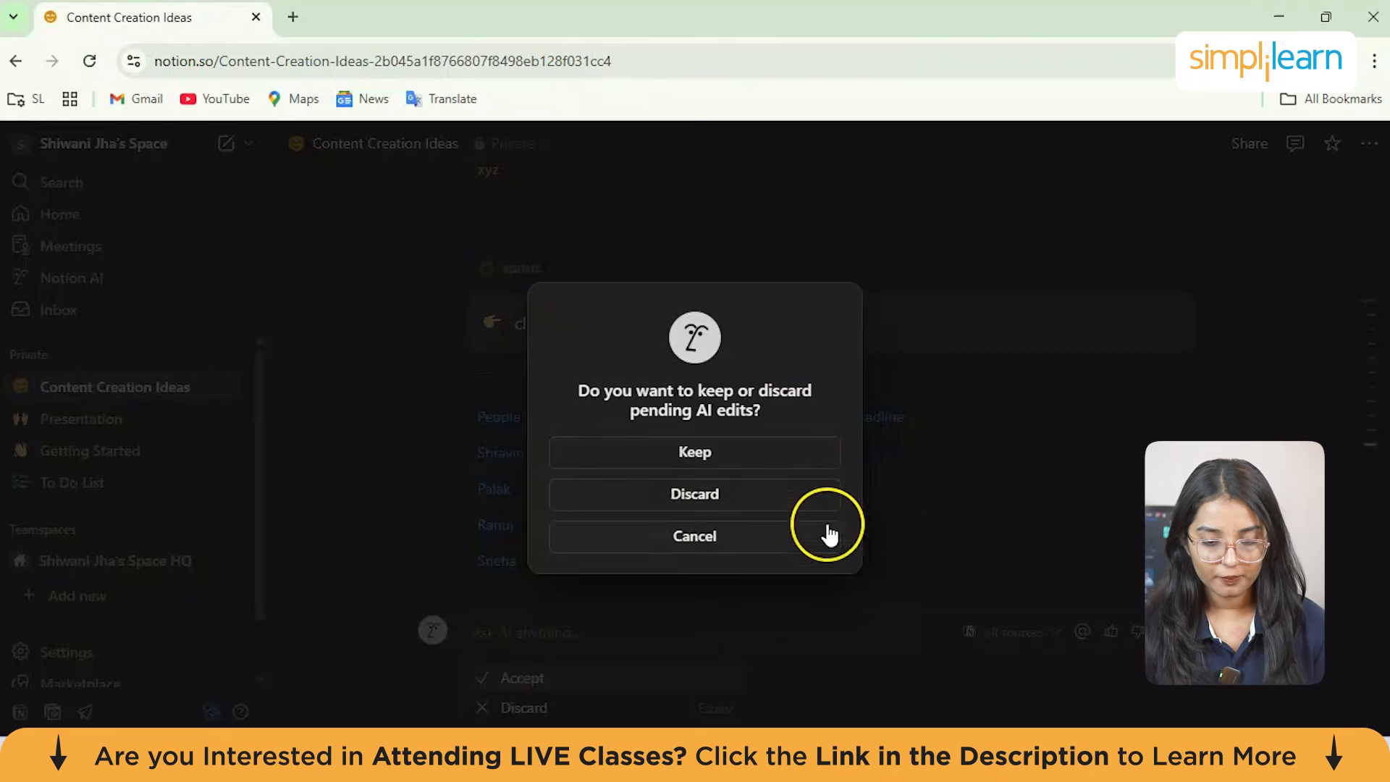
left_click(800, 539)
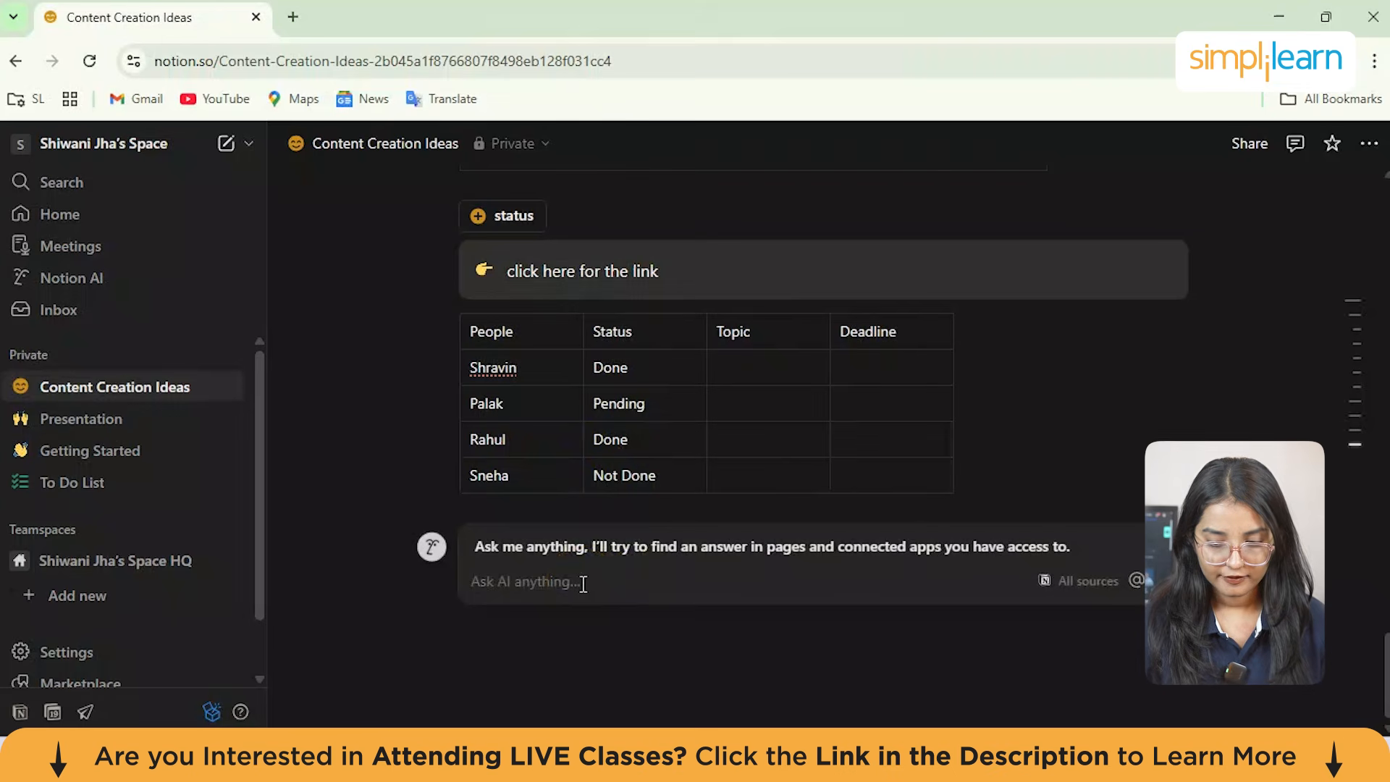
Step: Begin an AI request below the table reading "add topics name as well - in the following order"
type("add topics name as we")
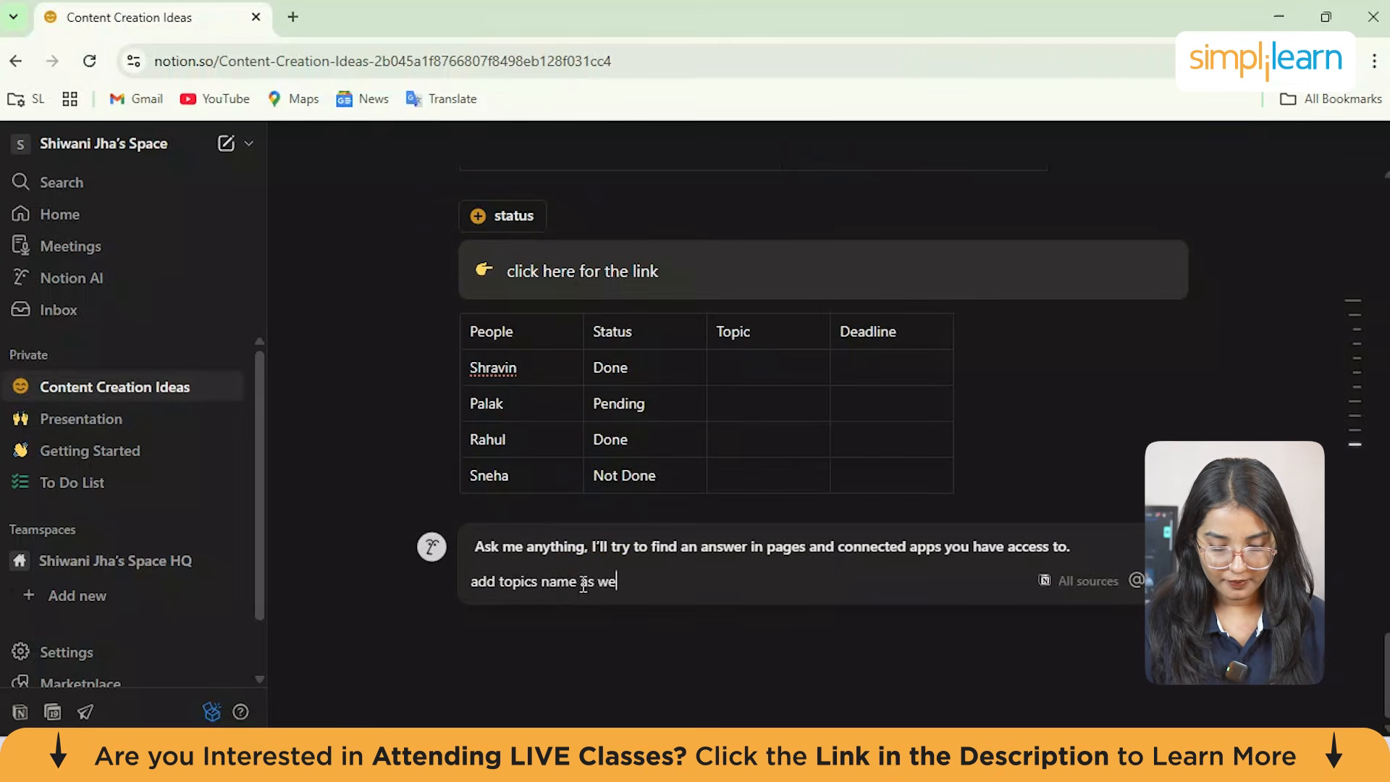
type("kl - ")
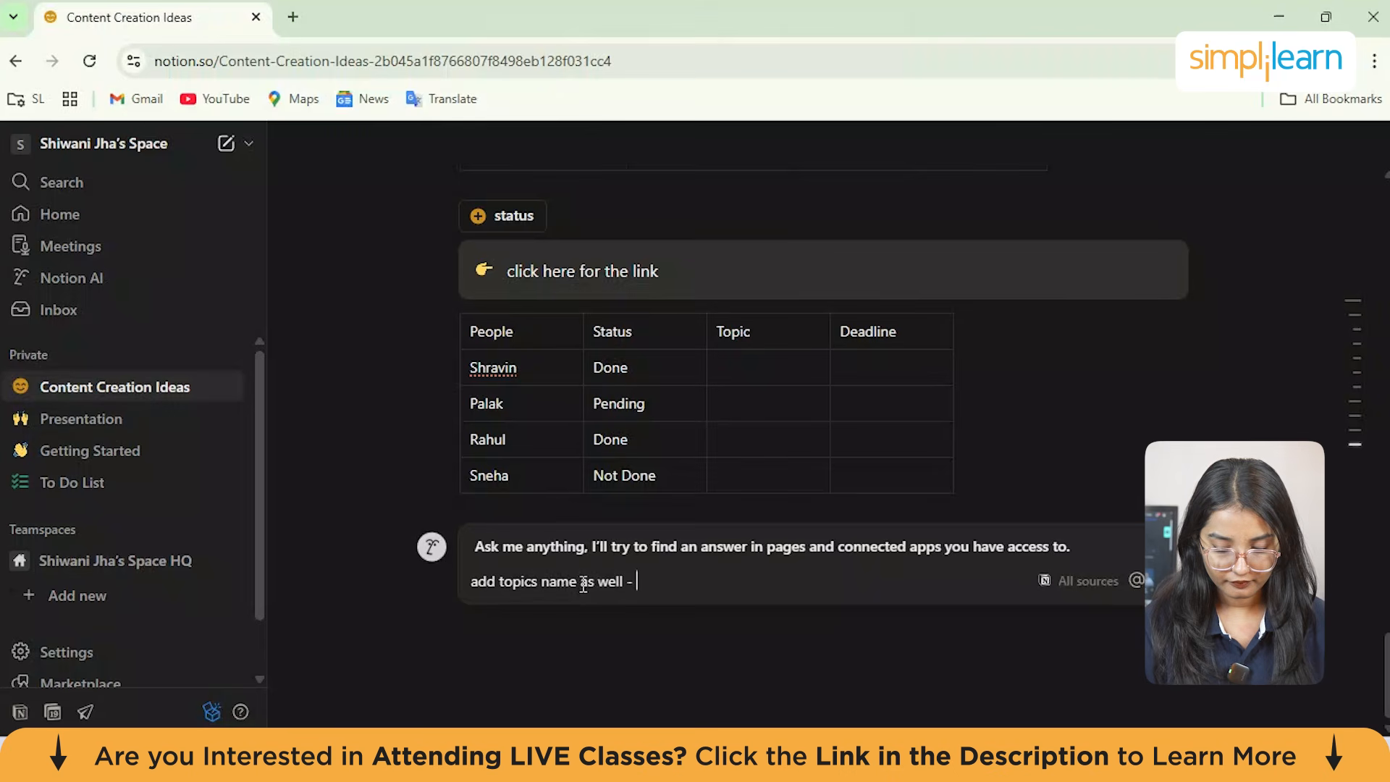
type("like")
key("BackSpace")
key("BackSpace")
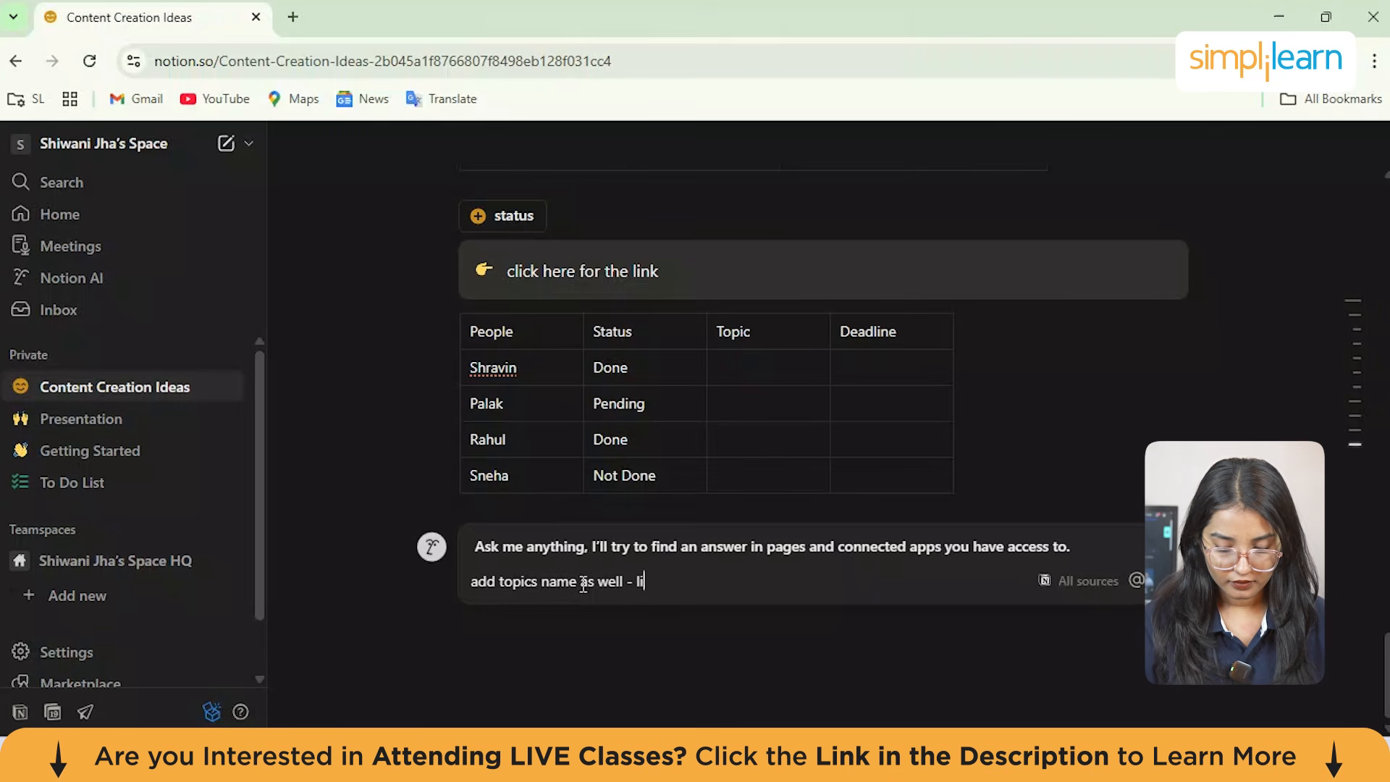
type("n the fol")
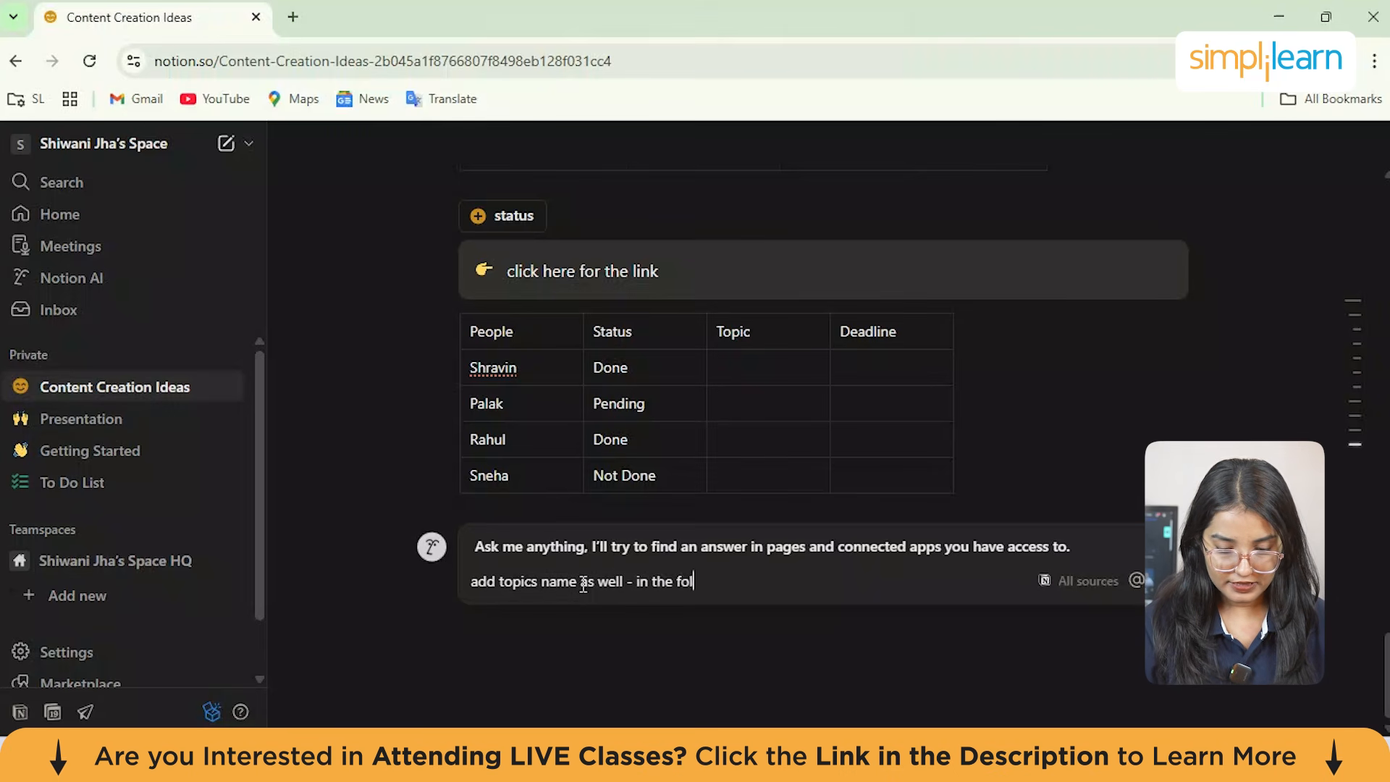
type("lowing order ")
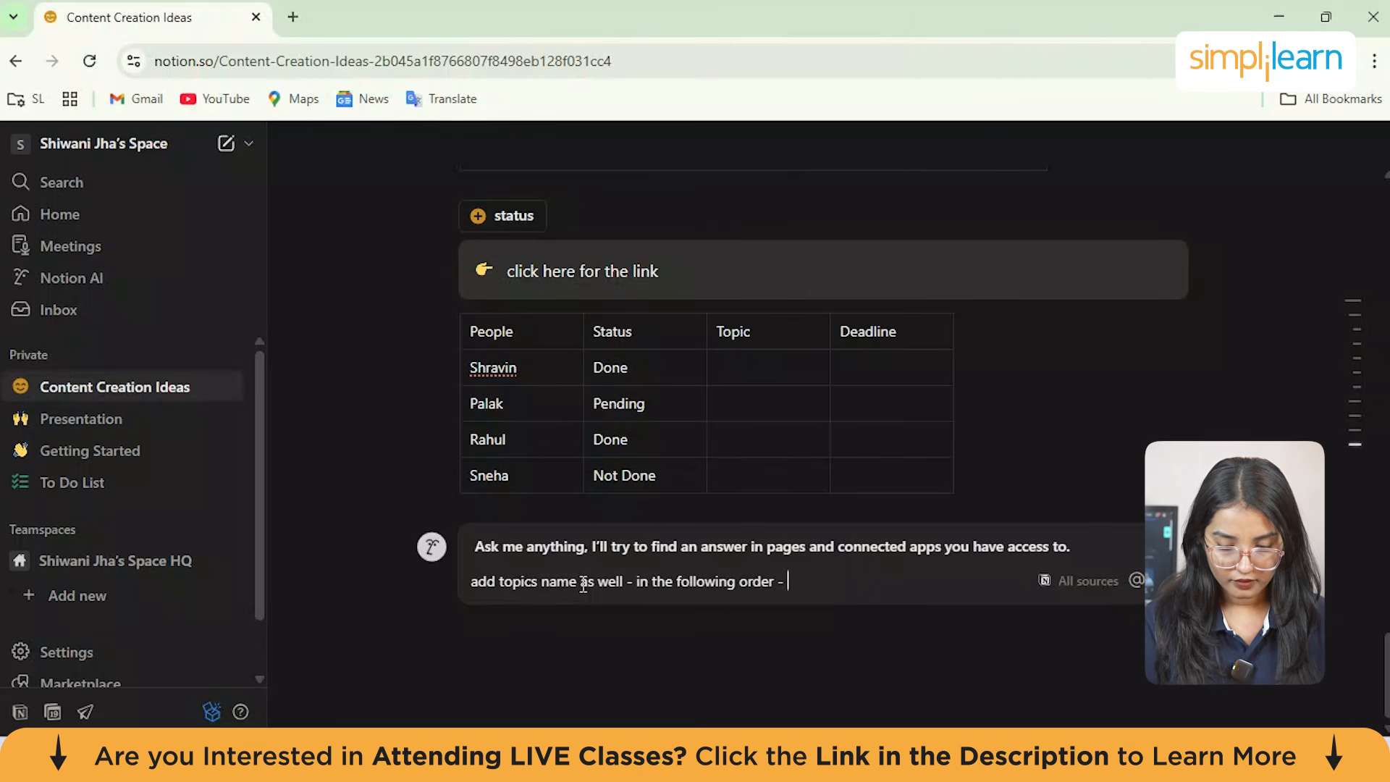
Step: Extend the AI request with the topics english, maths, history and science
type("- english ")
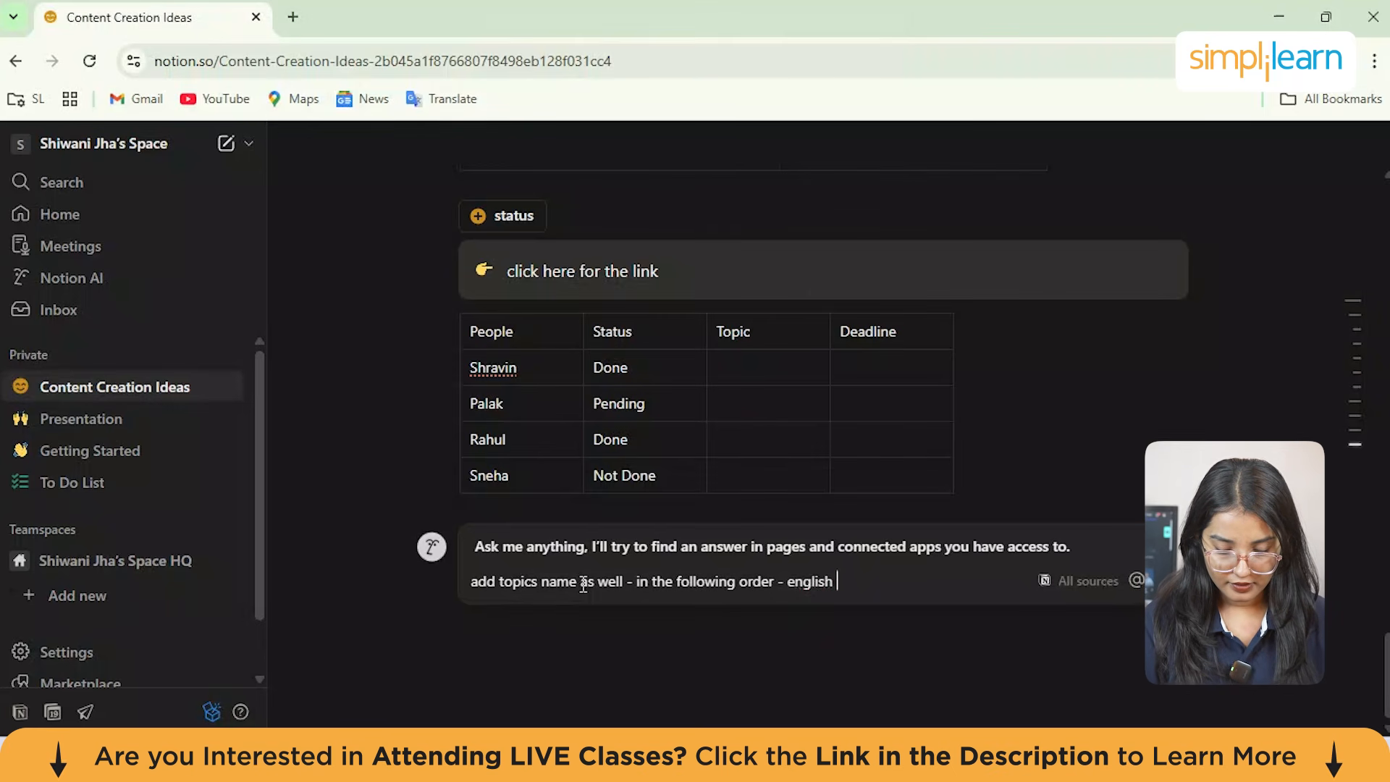
type(", maths")
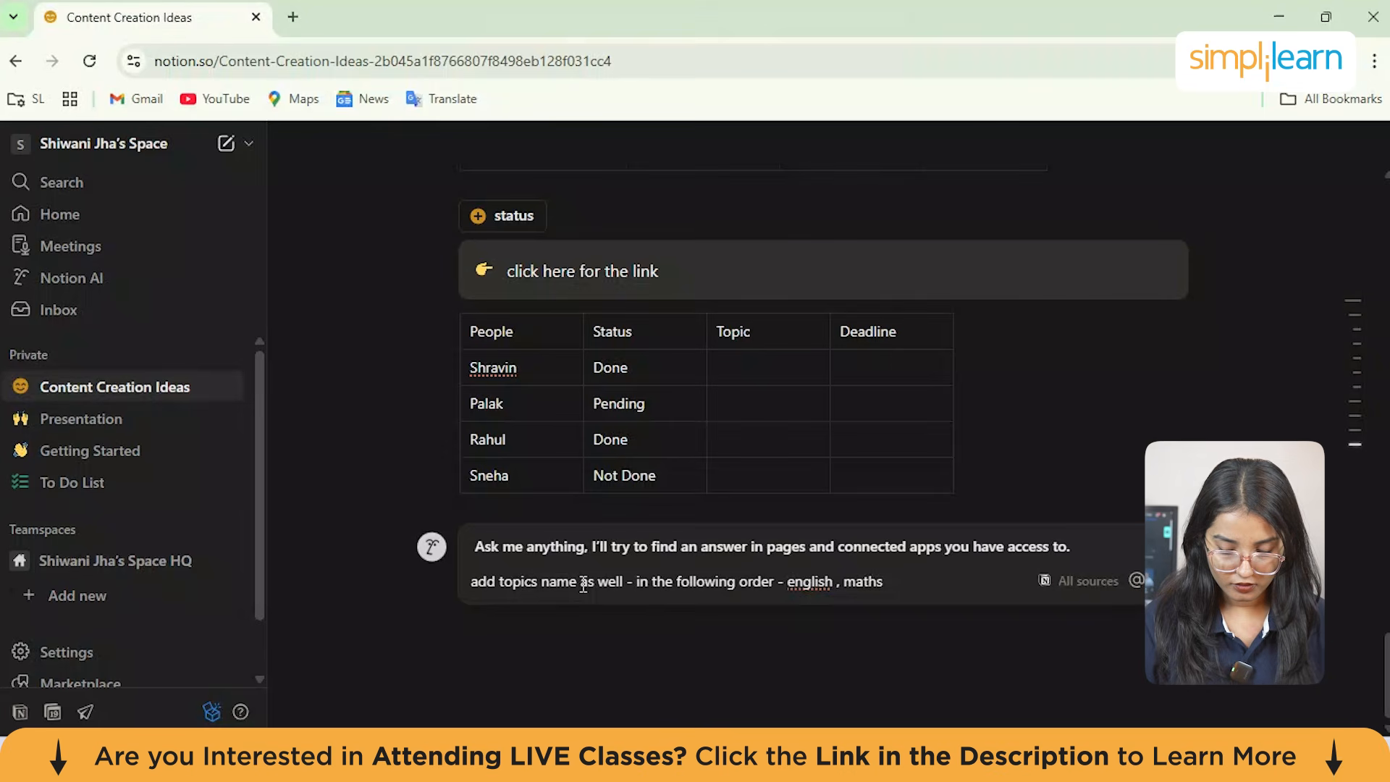
type(", history")
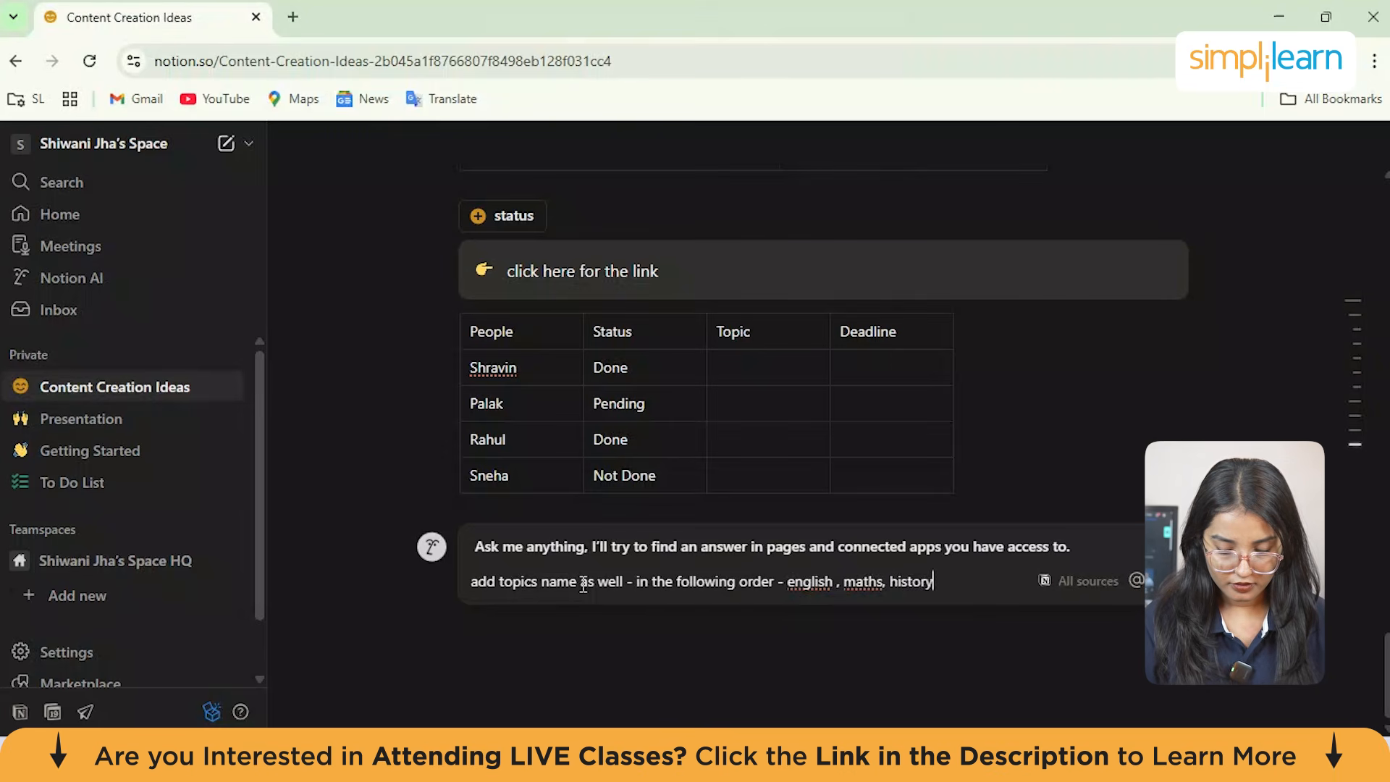
type(" , g")
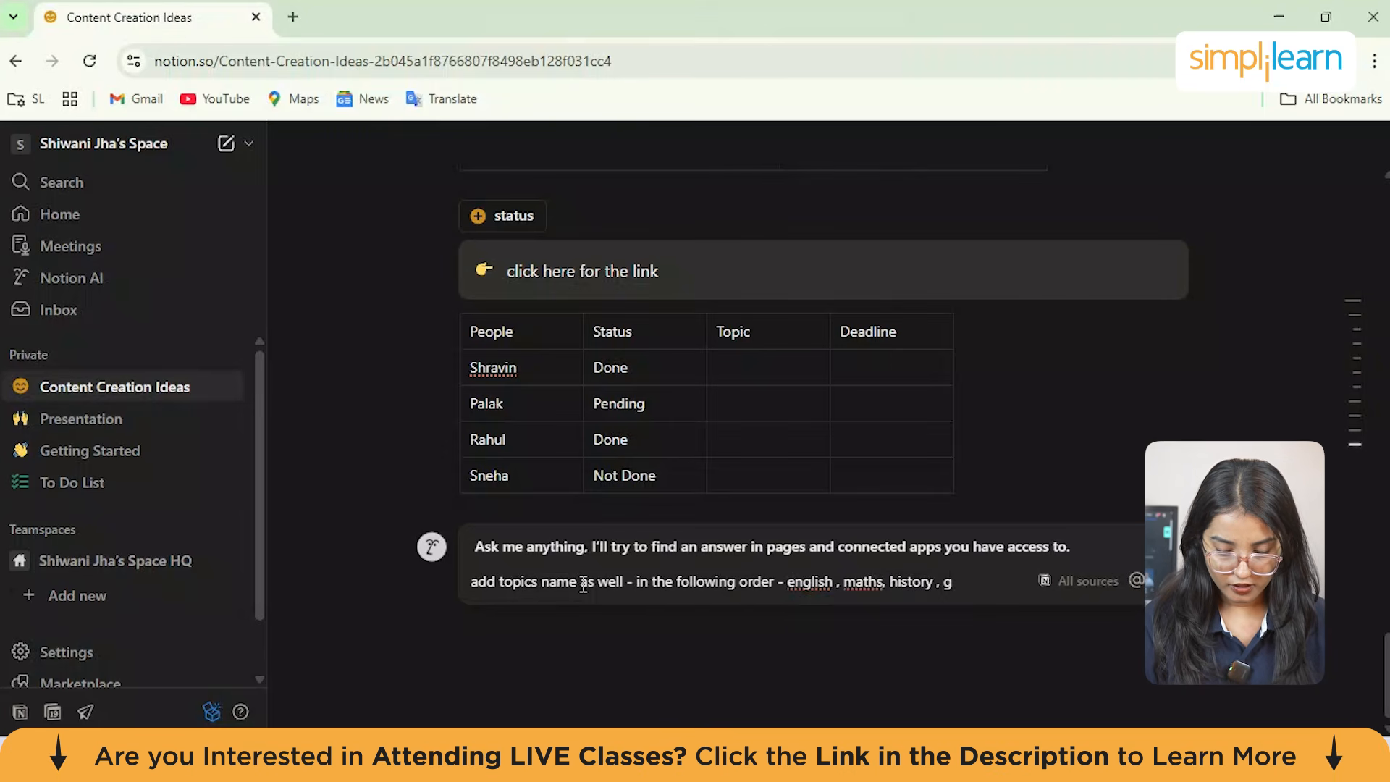
key("BackSpace")
type("science ")
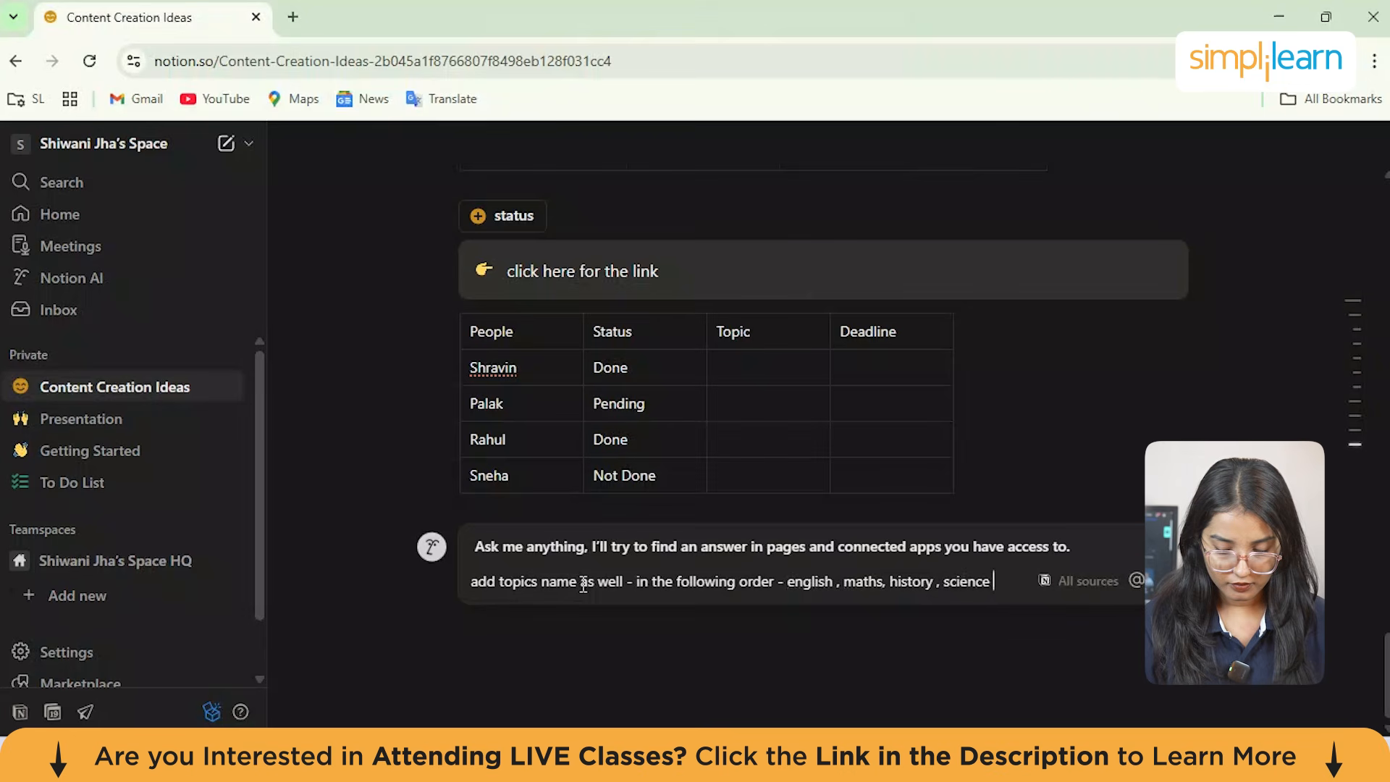
type(", ")
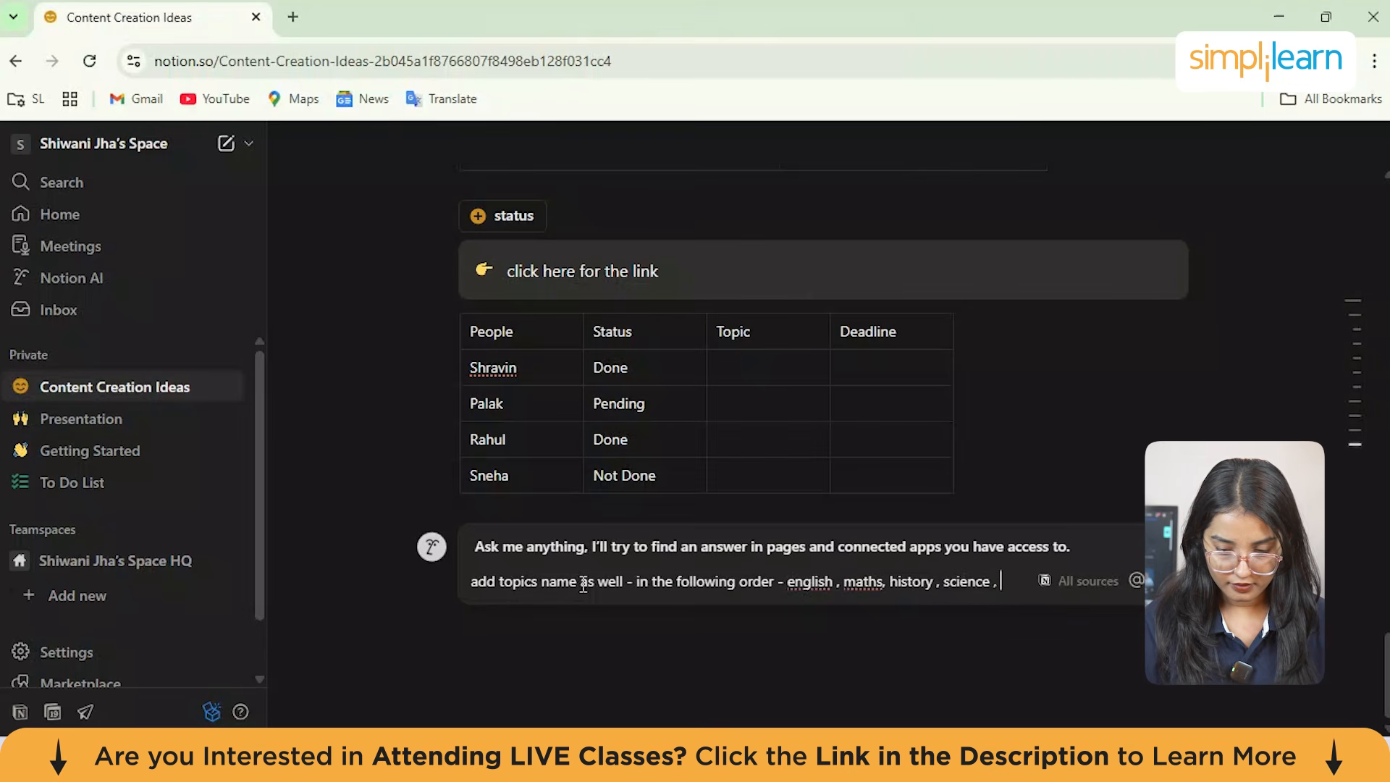
Step: Finish the AI request with "deadline add calender dates - which is 01st december 2025" and submit it
type("deadline add calend")
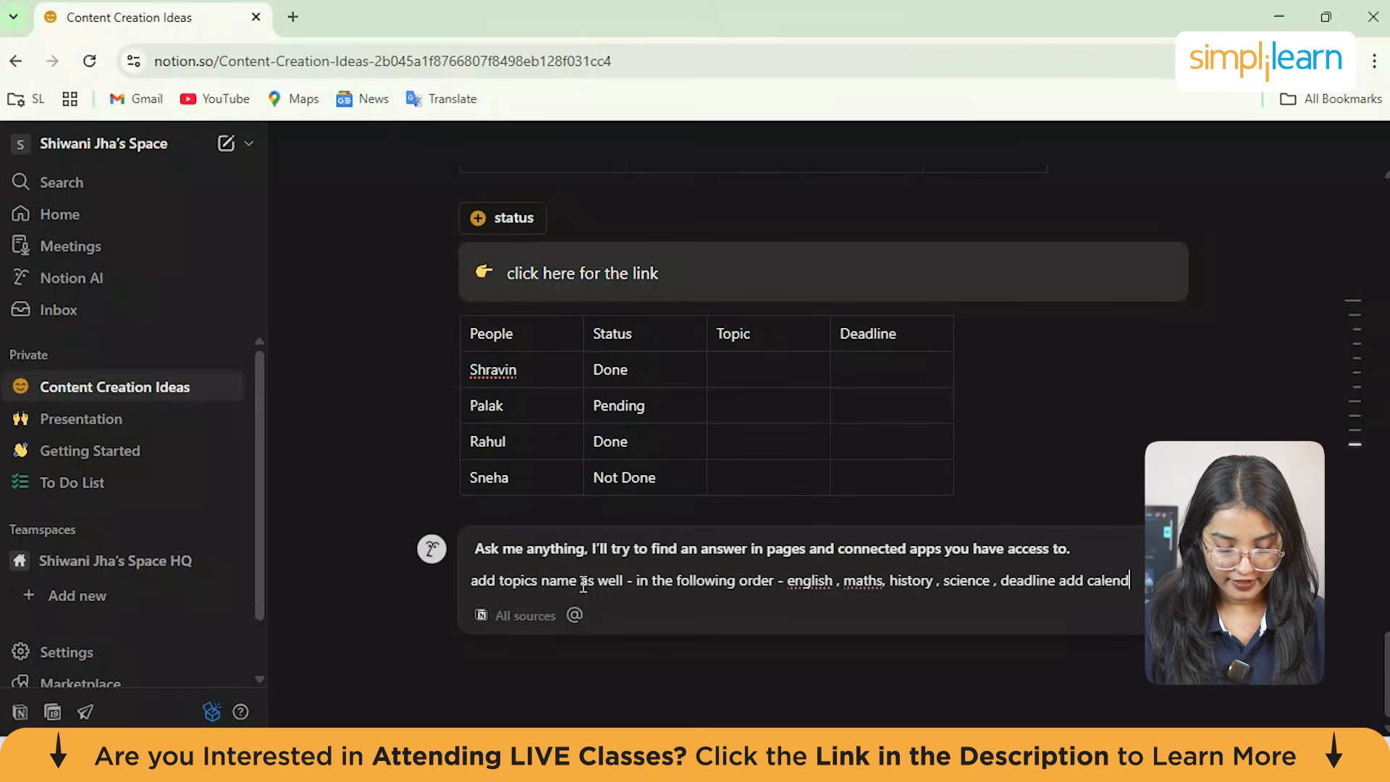
type("er dates ")
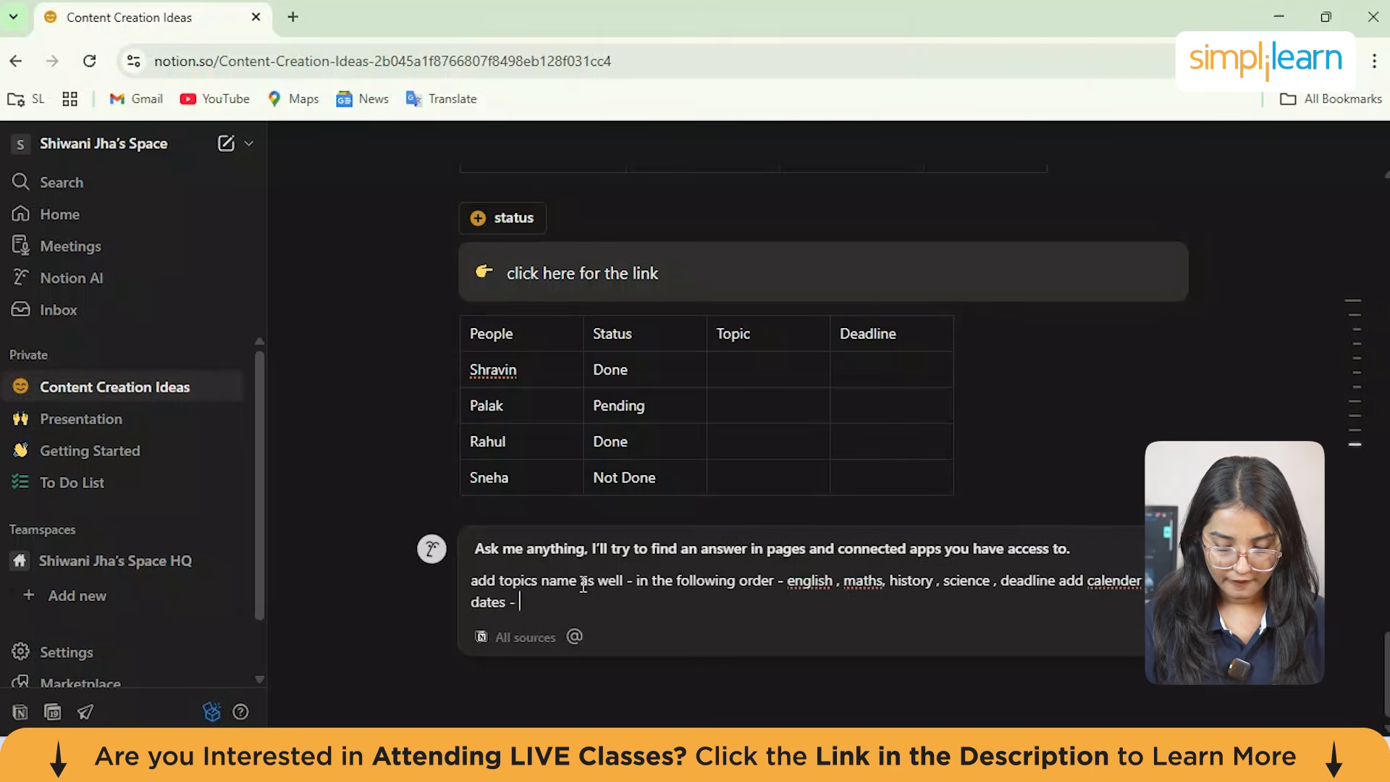
type("- which")
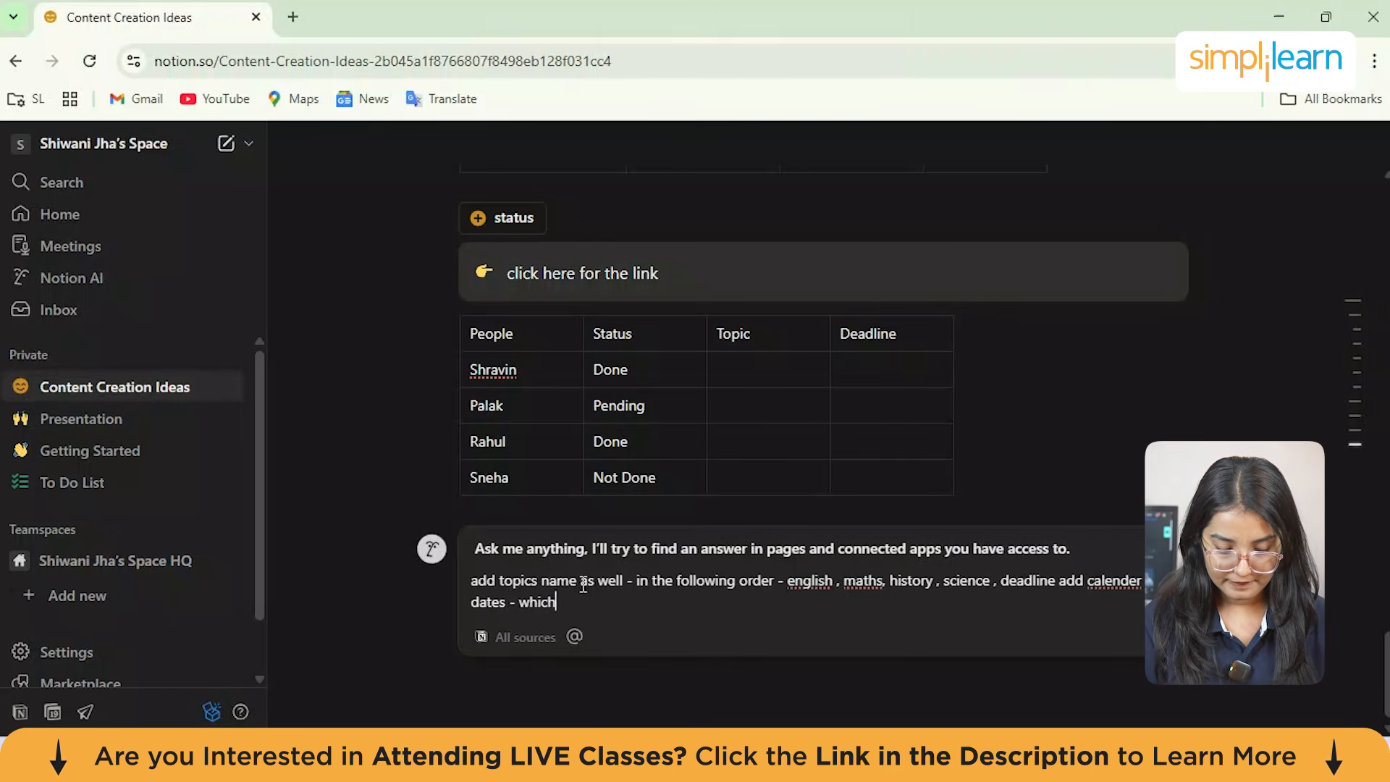
type(" is ")
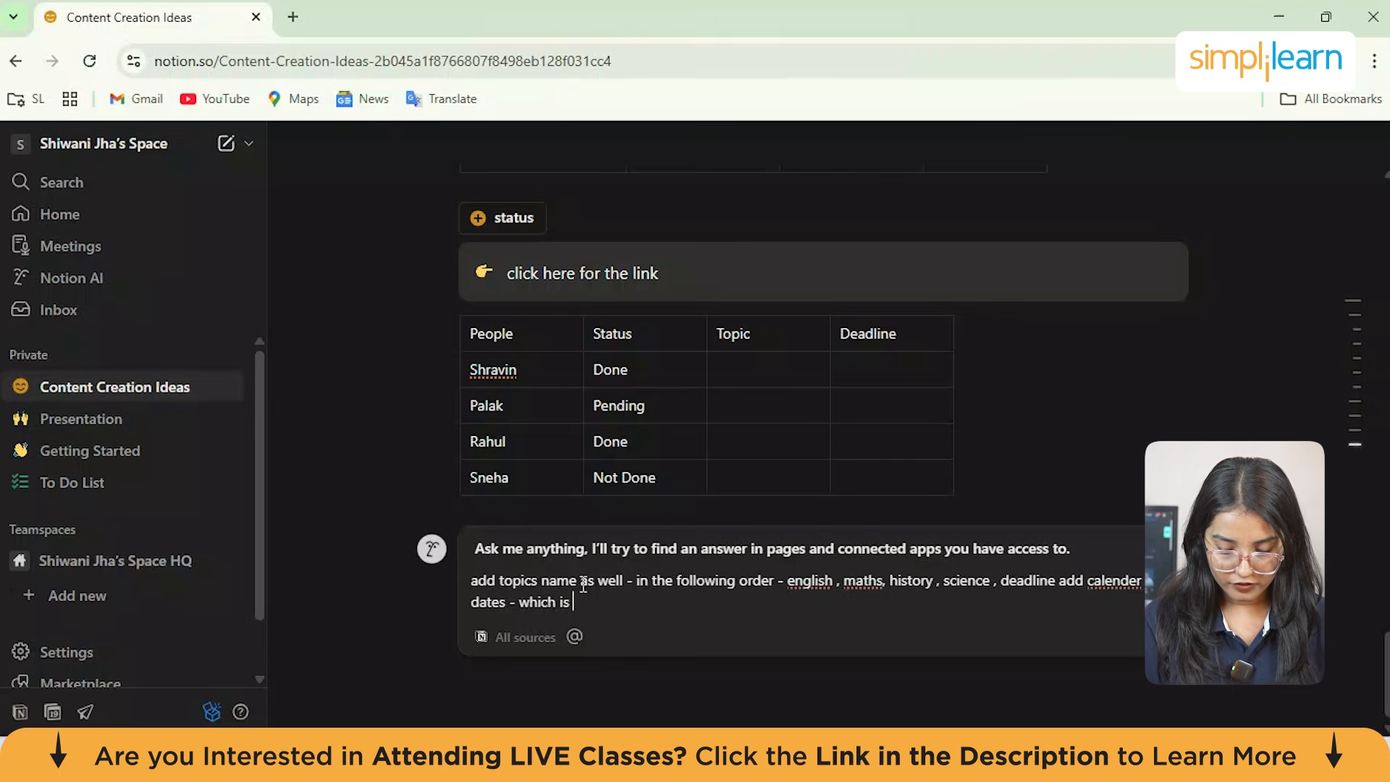
type("01st of")
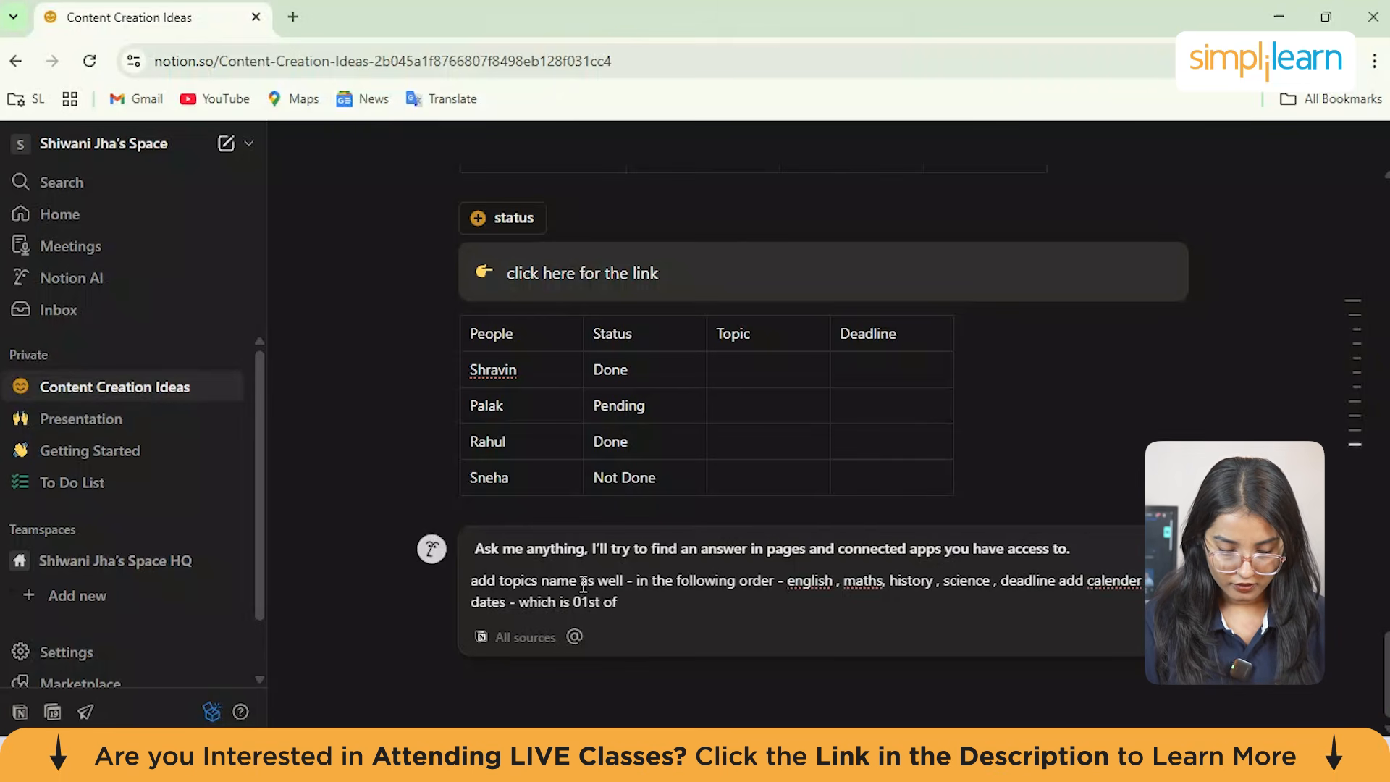
key("BackSpace")
key("BackSpace")
type("december 202")
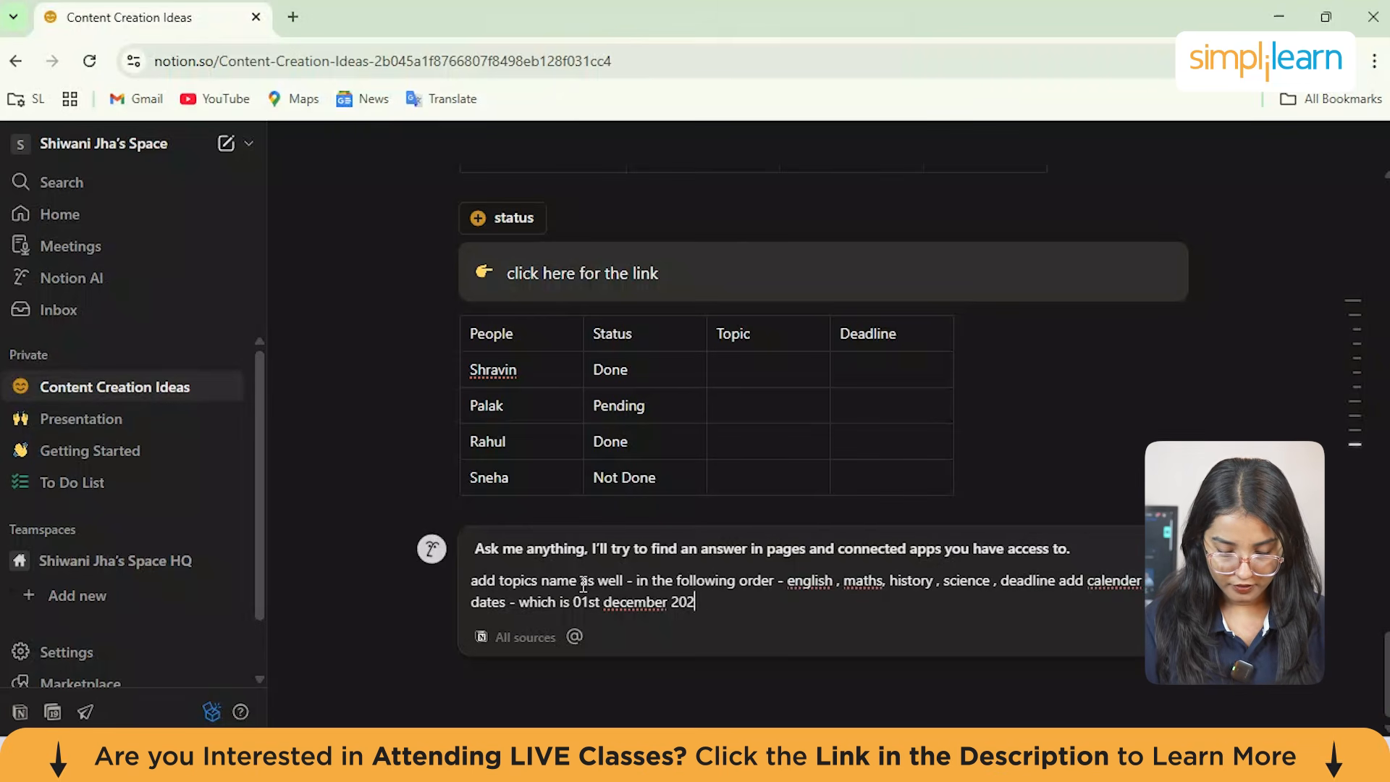
type("5")
left_click(1159, 641)
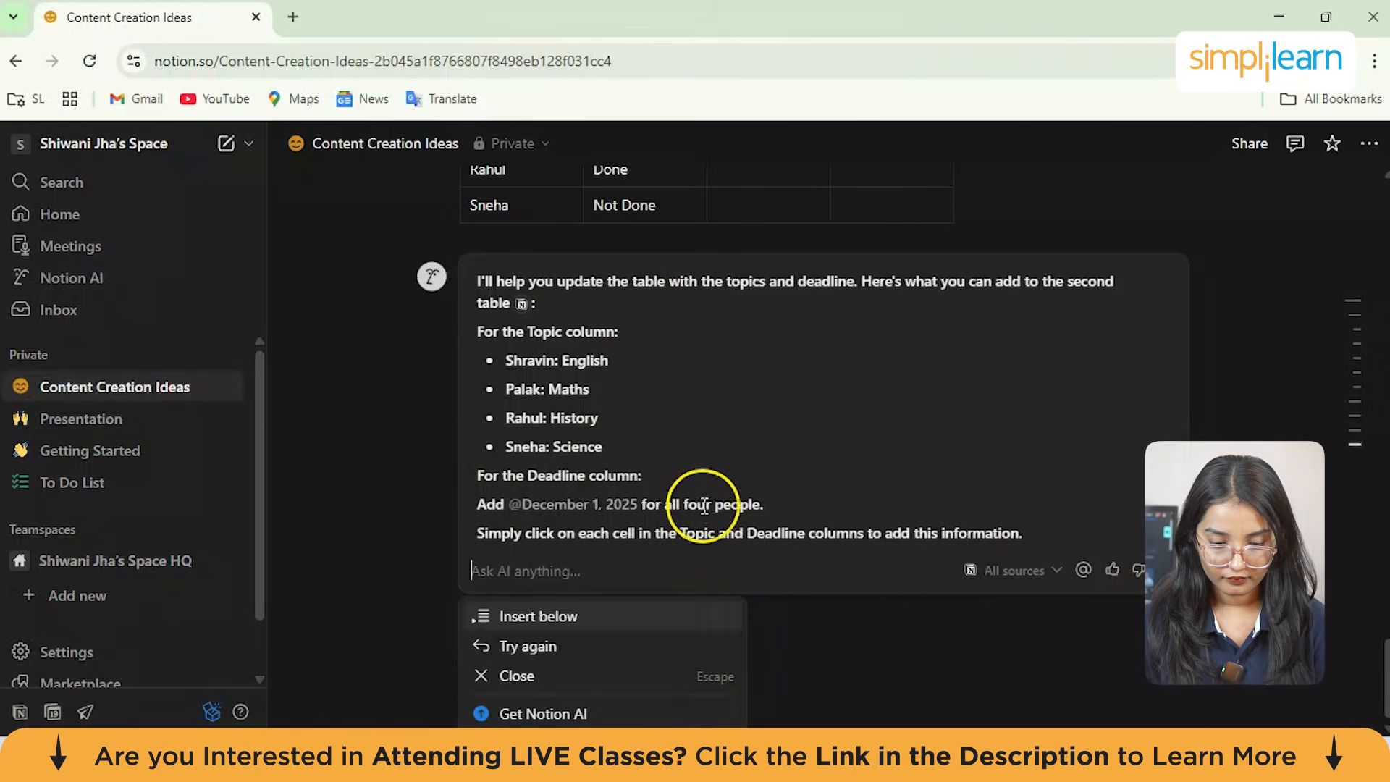
Step: Review the AI's suggestions for the Topic and Deadline columns against the table, and dismiss the response
scroll(699, 502, "up", 1)
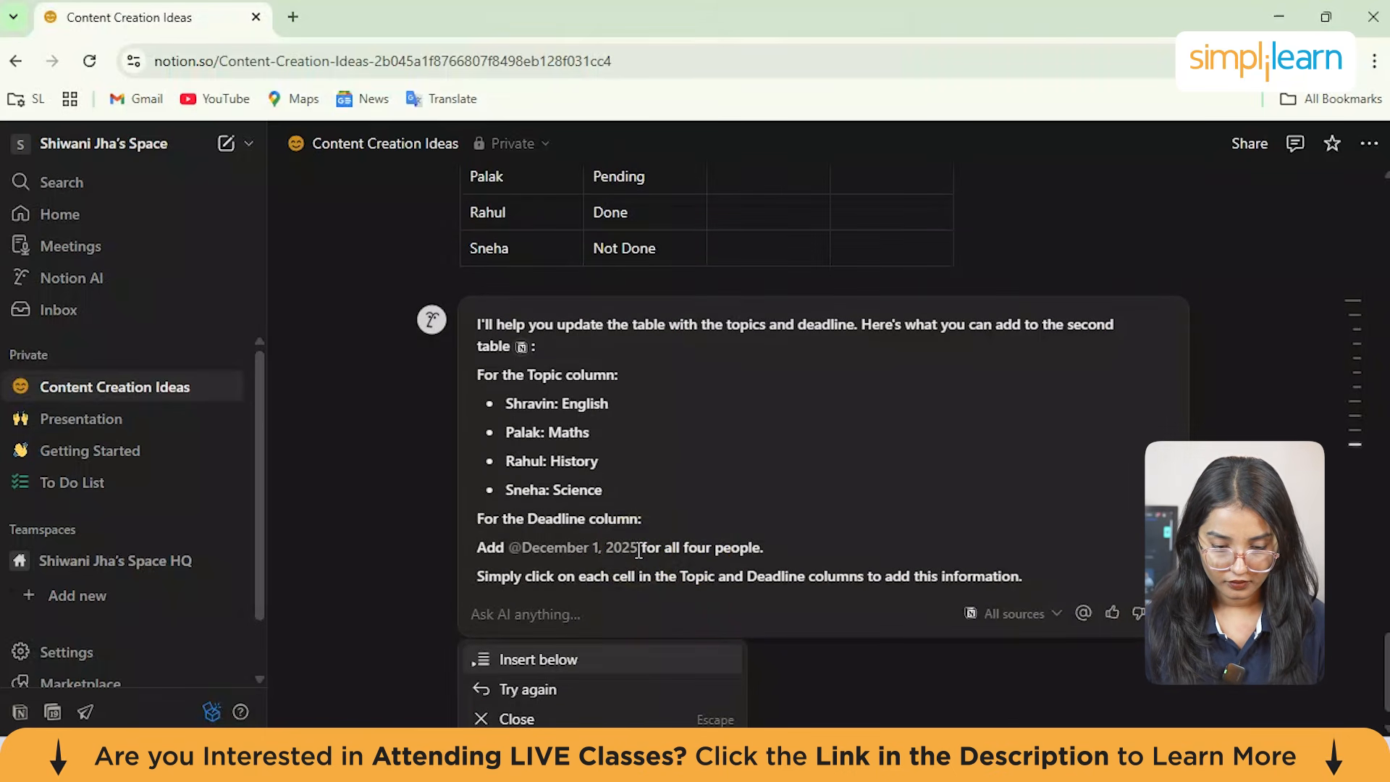
scroll(638, 553, "up", 1)
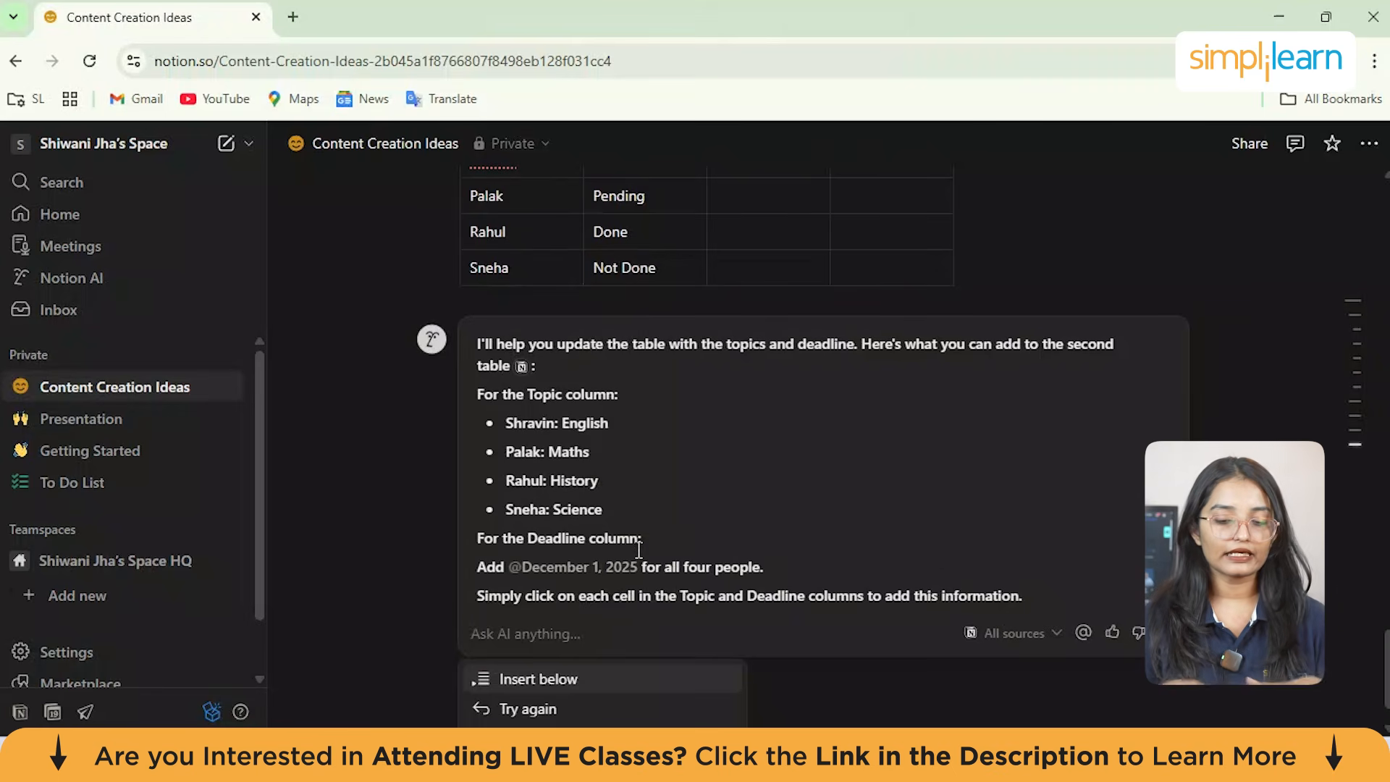
scroll(639, 550, "up", 1)
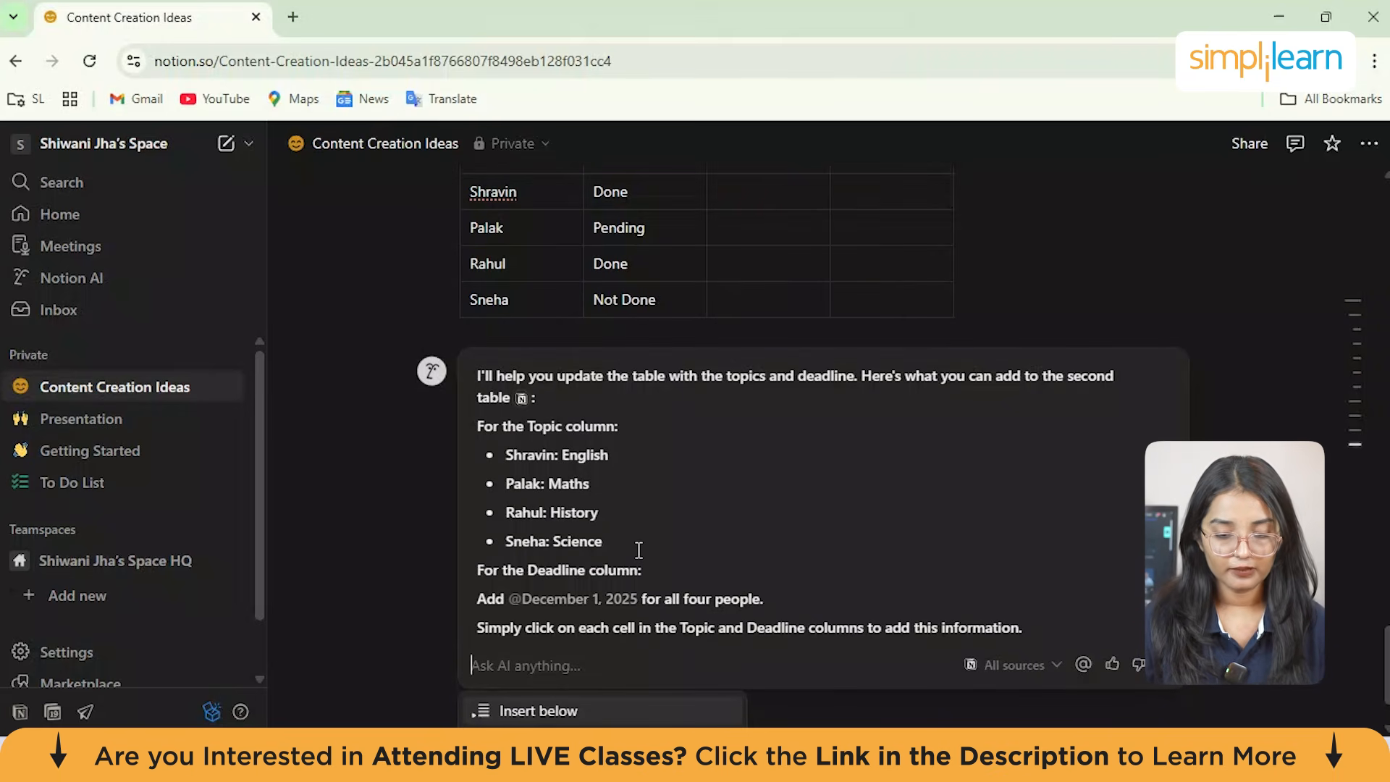
scroll(639, 550, "up", 3)
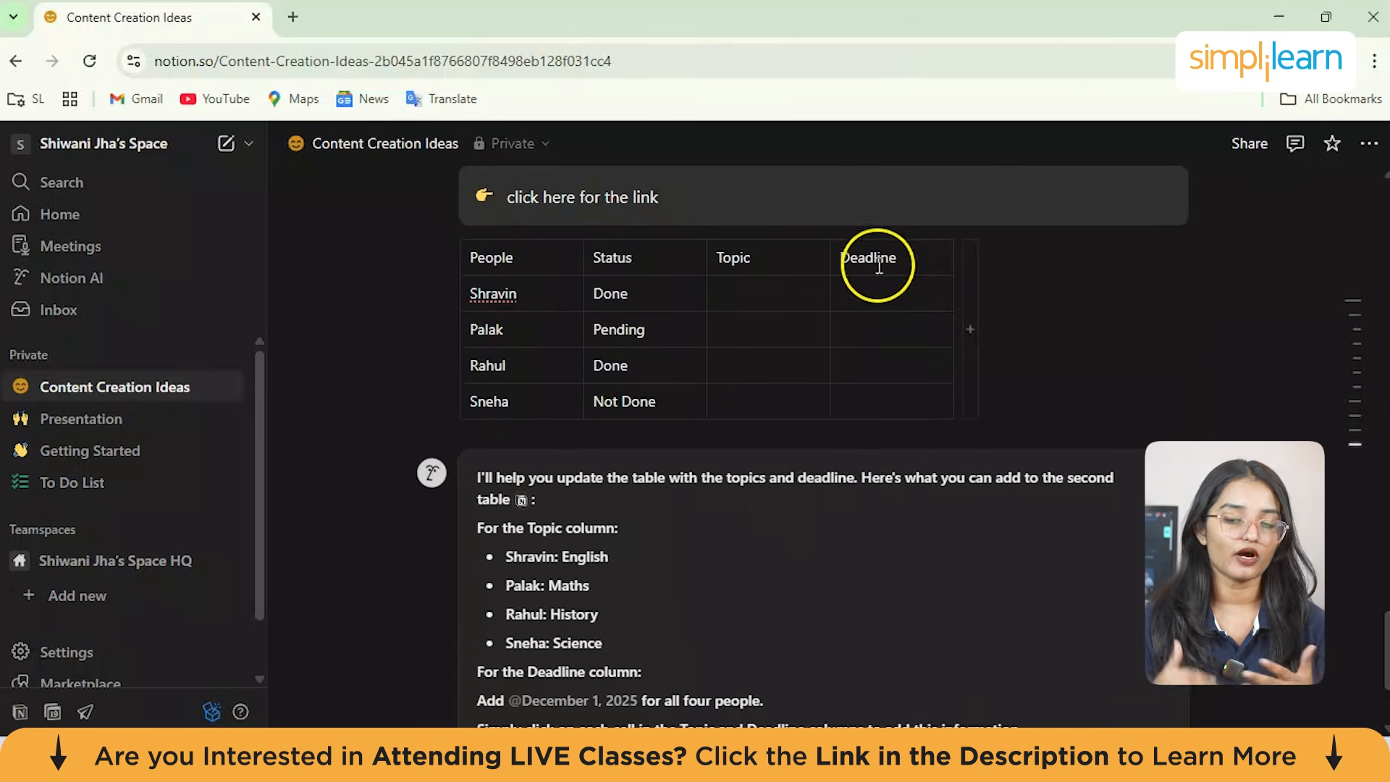
left_click(774, 289)
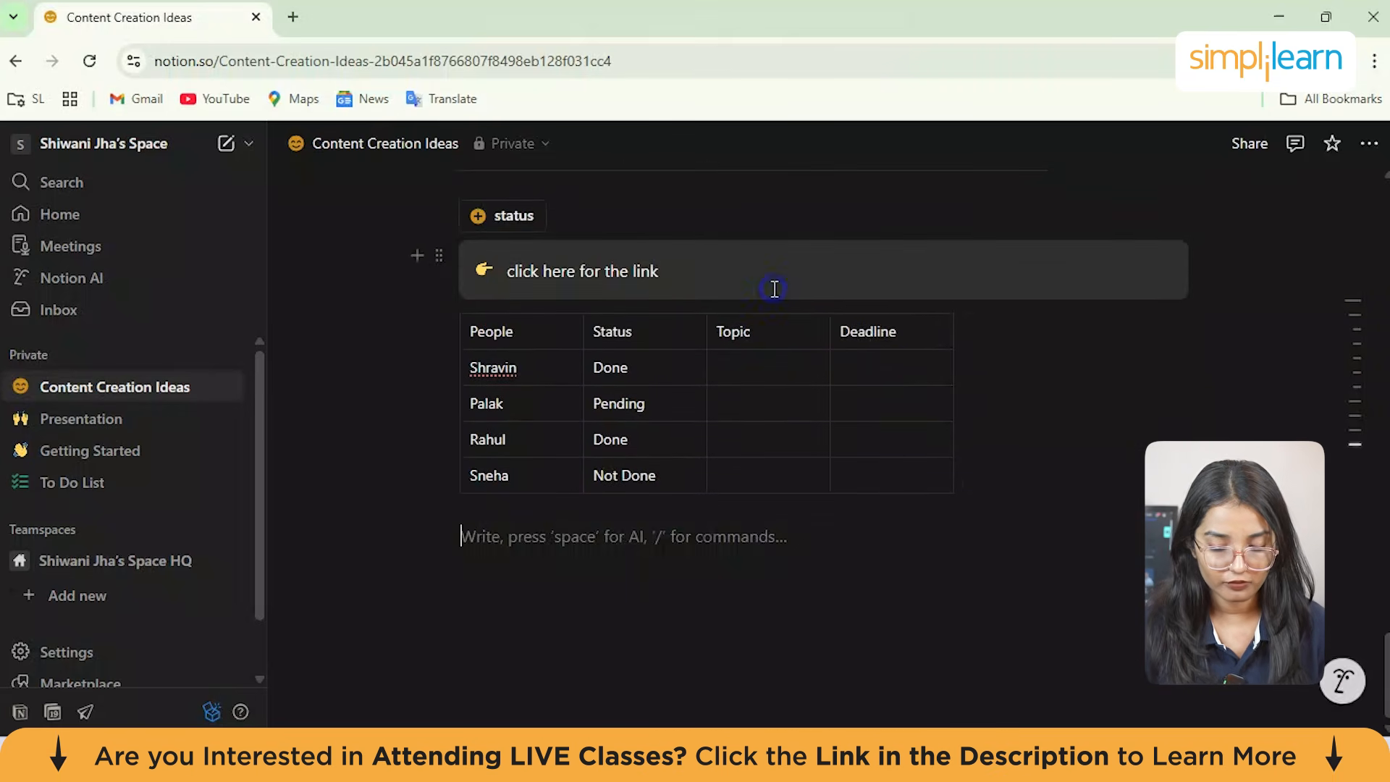
Step: Set the Deadline of the first person in the table to a Today date mention
left_click(900, 381)
type("@")
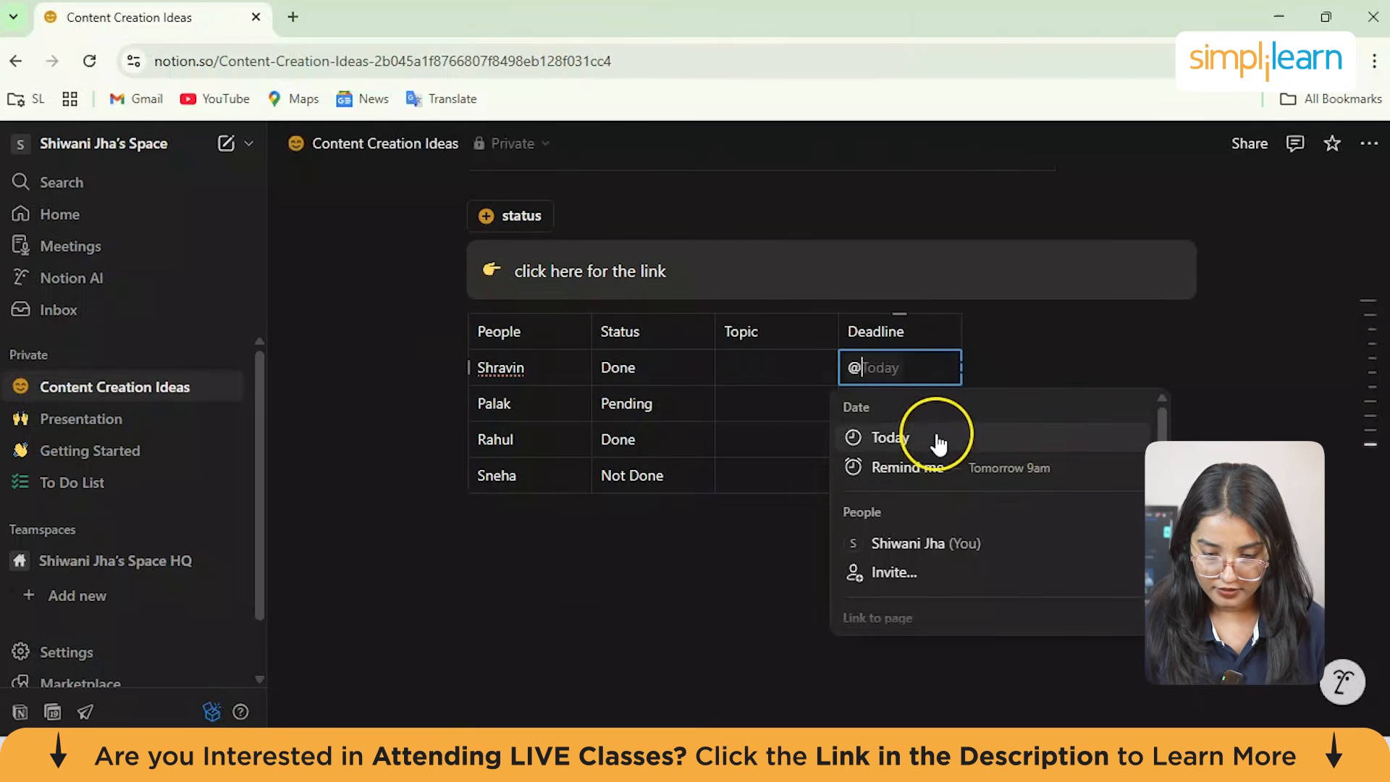
type("01")
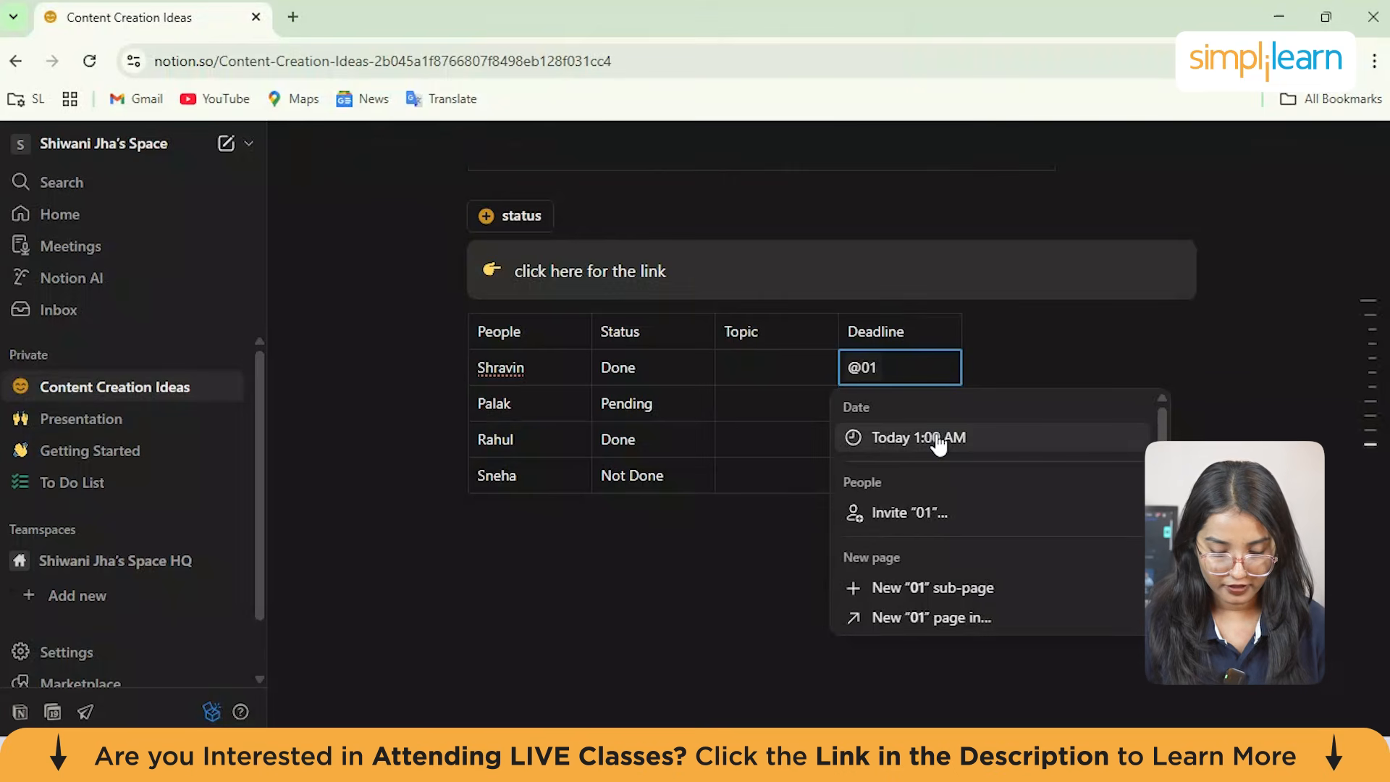
key("BackSpace")
left_click(938, 439)
Step: Insert a "Remind me" date mention for tomorrow 9am in the second person's Deadline cell
left_click(881, 405)
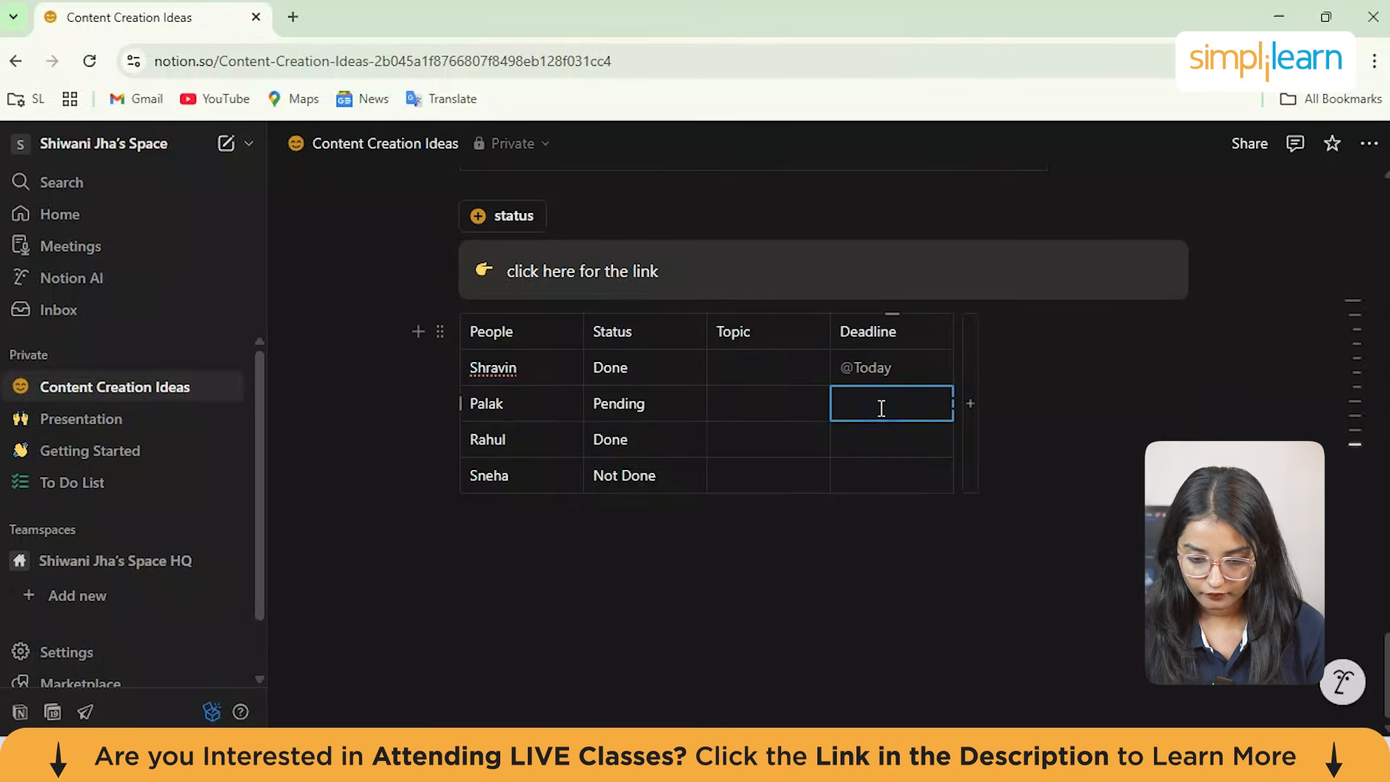
type("2")
key("BackSpace")
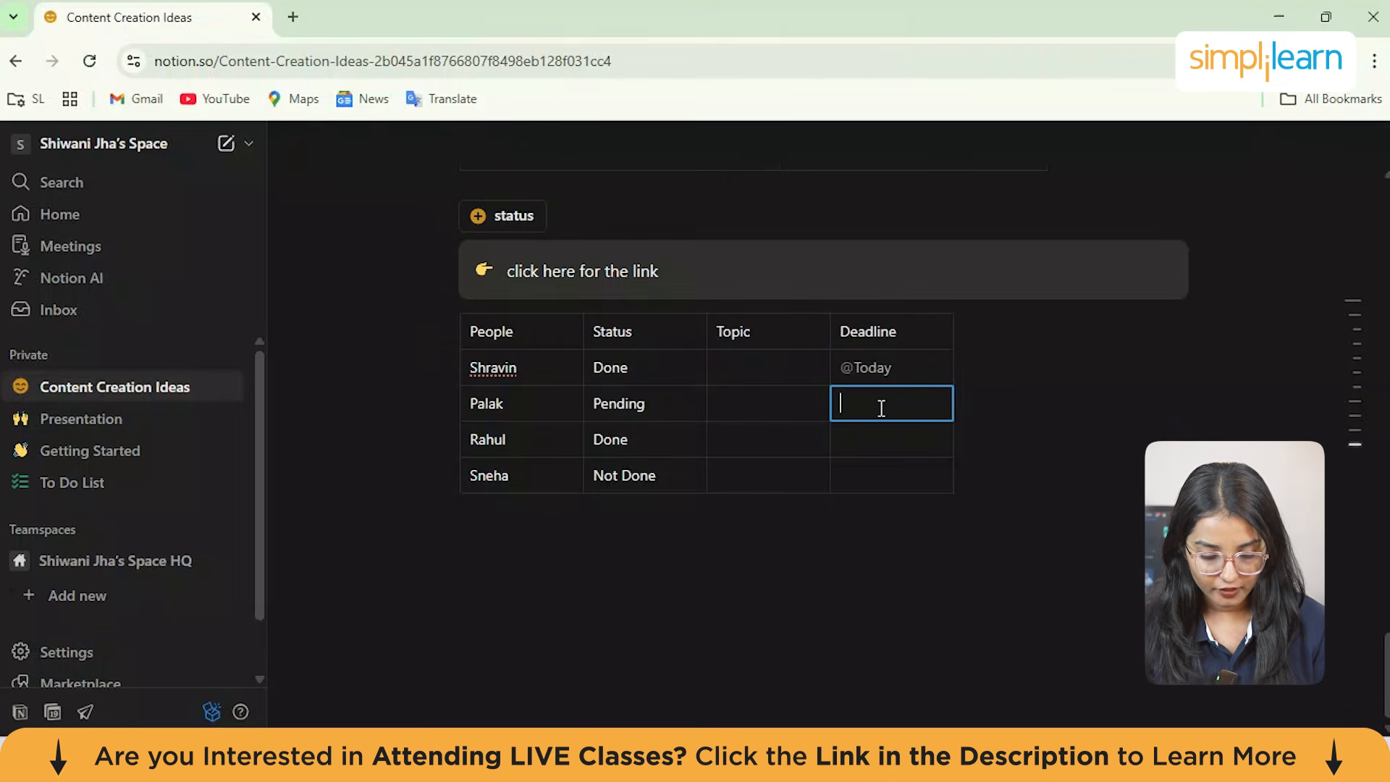
type("@")
scroll(944, 533, "down", 2)
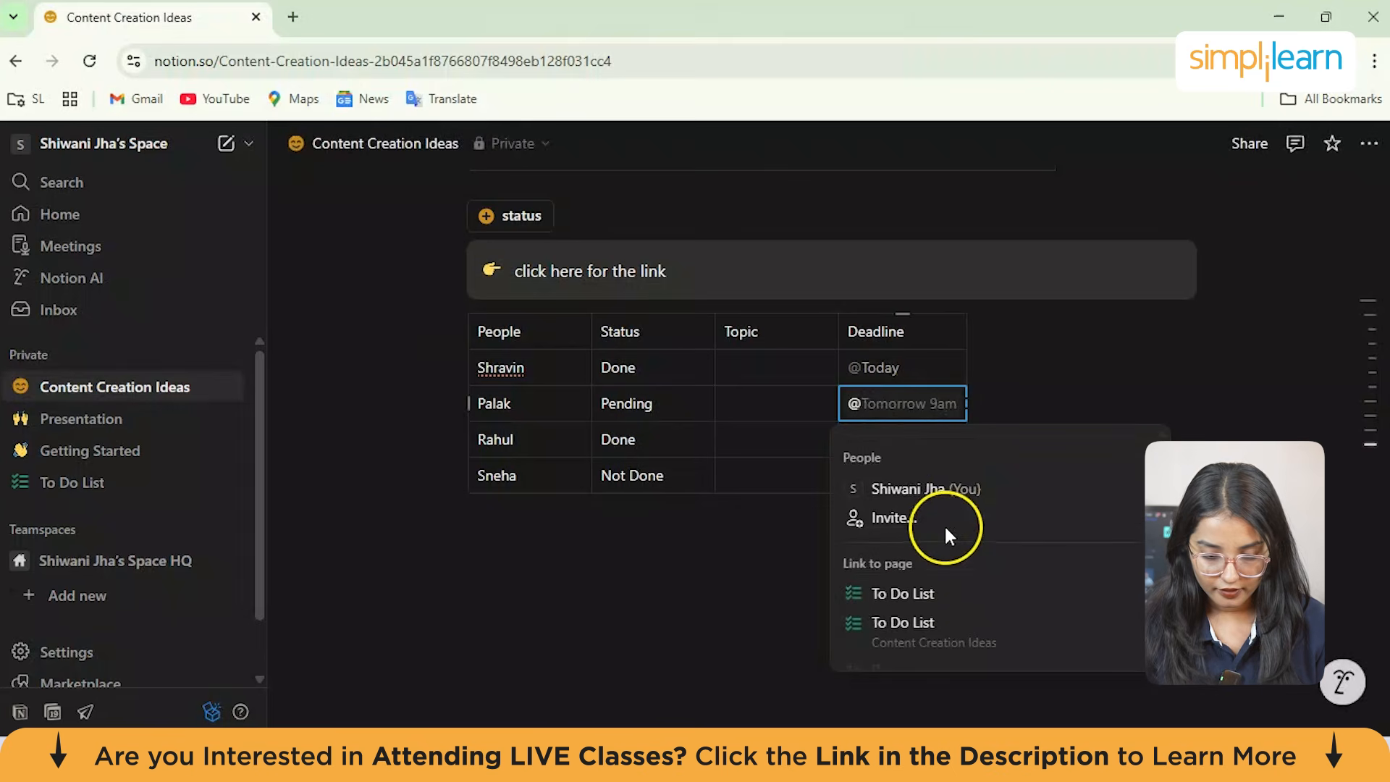
scroll(914, 614, "down", 2)
scroll(941, 565, "up", 5)
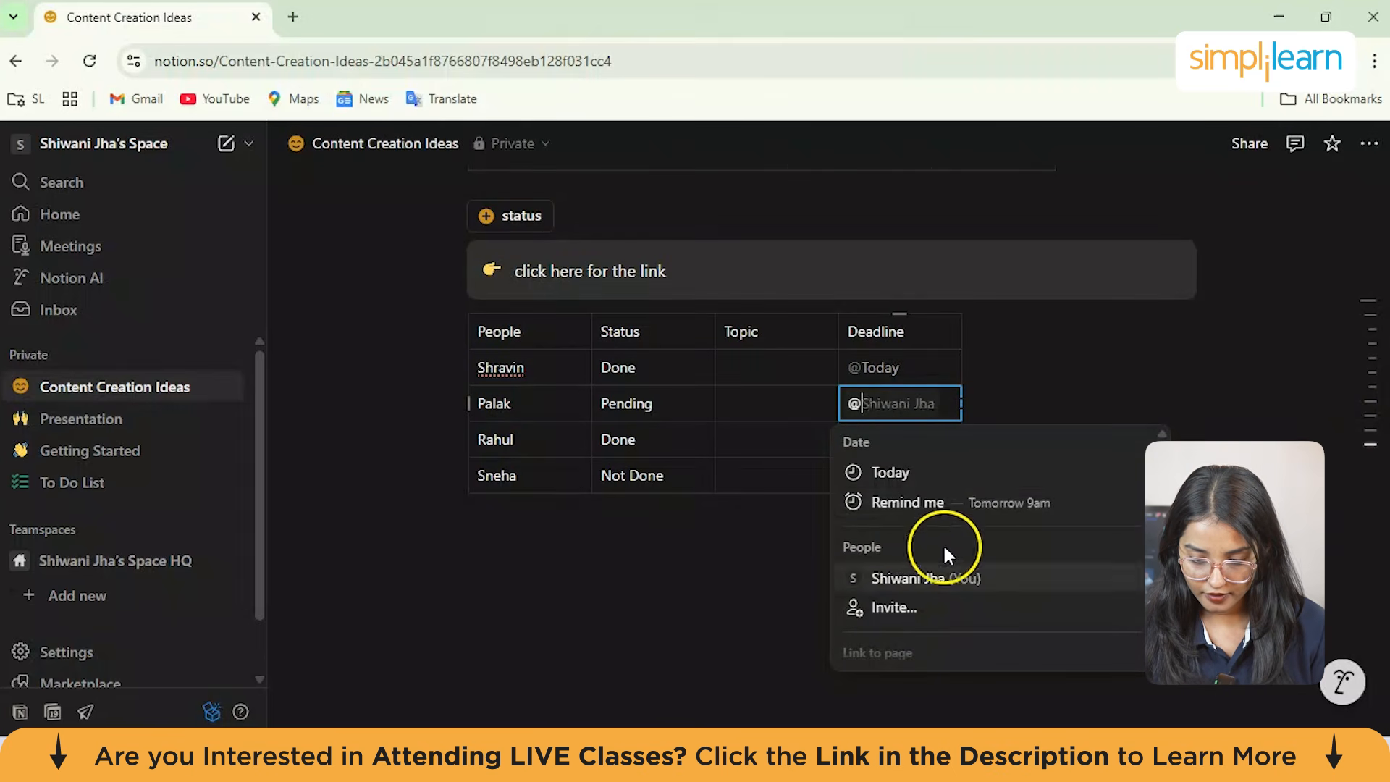
left_click(946, 500)
Step: Change the date of the second person's deadline reminder to December 1, 2025 and close the calendar
left_click(1067, 283)
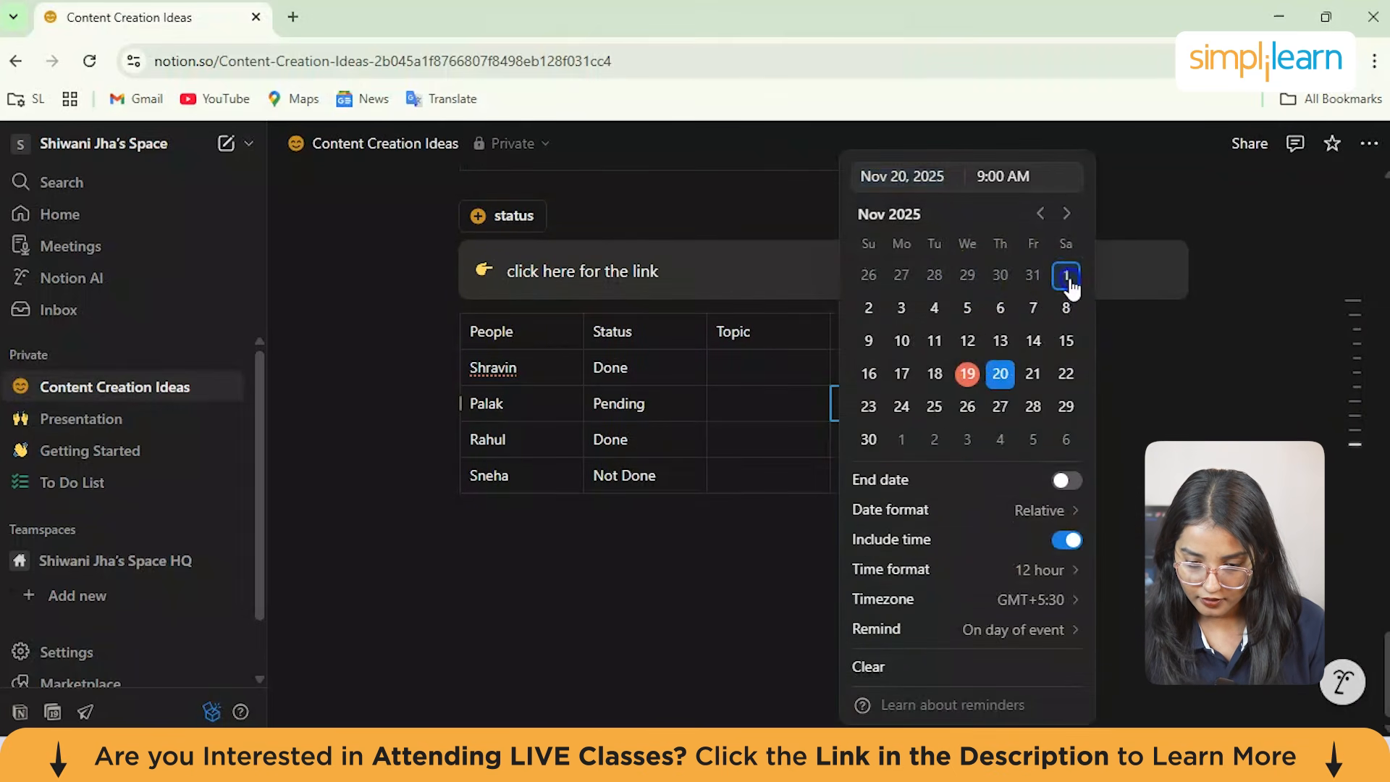
left_click(1072, 215)
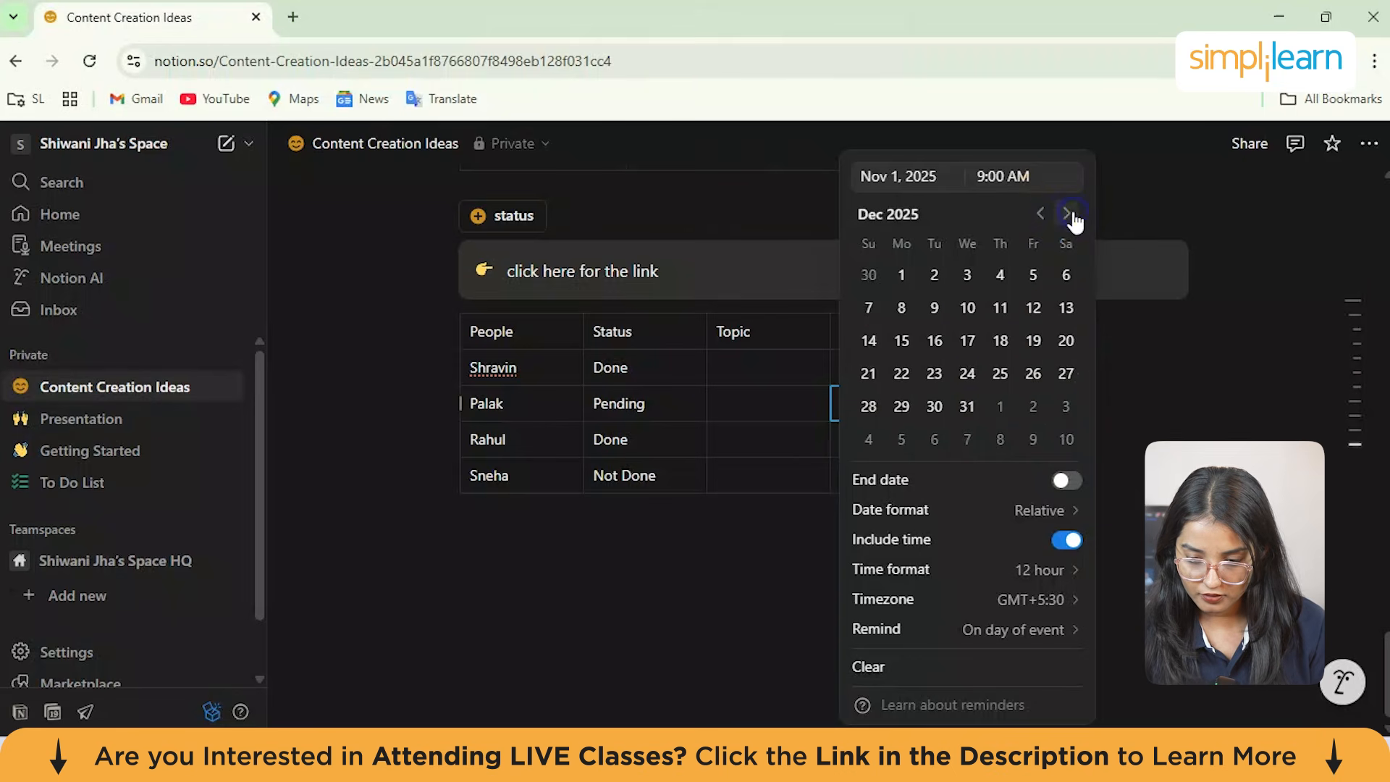
left_click(914, 279)
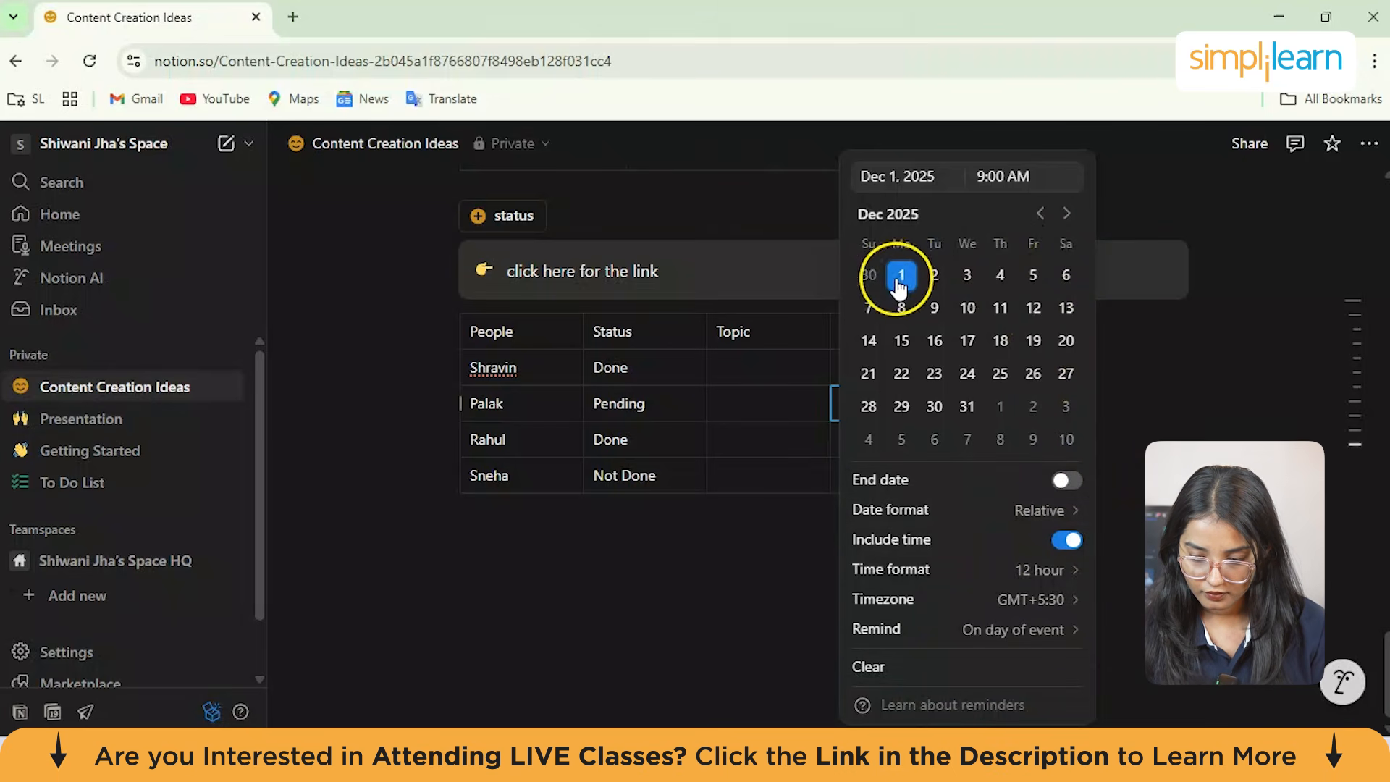
left_click(1130, 346)
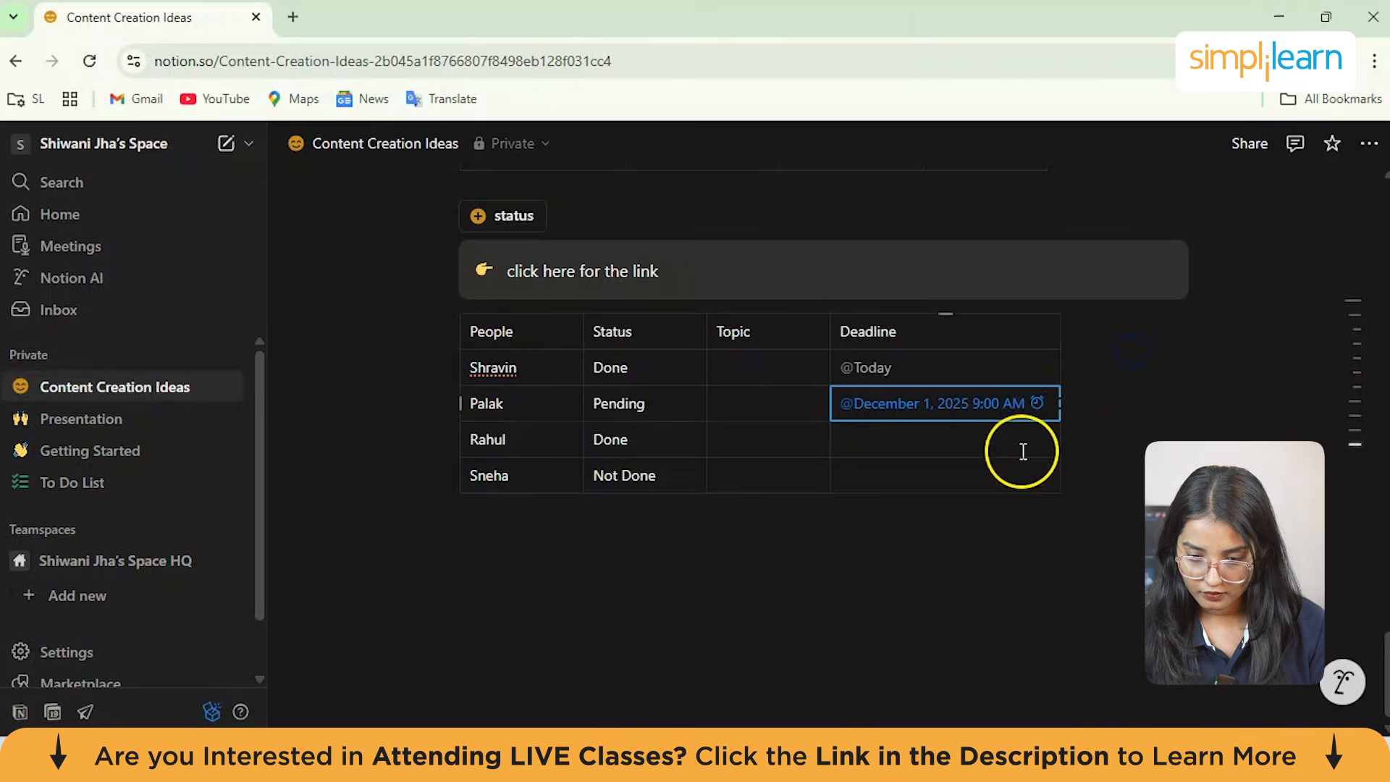
Step: Set the Deadline of the third person in the table to a Today date mention
left_click(906, 444)
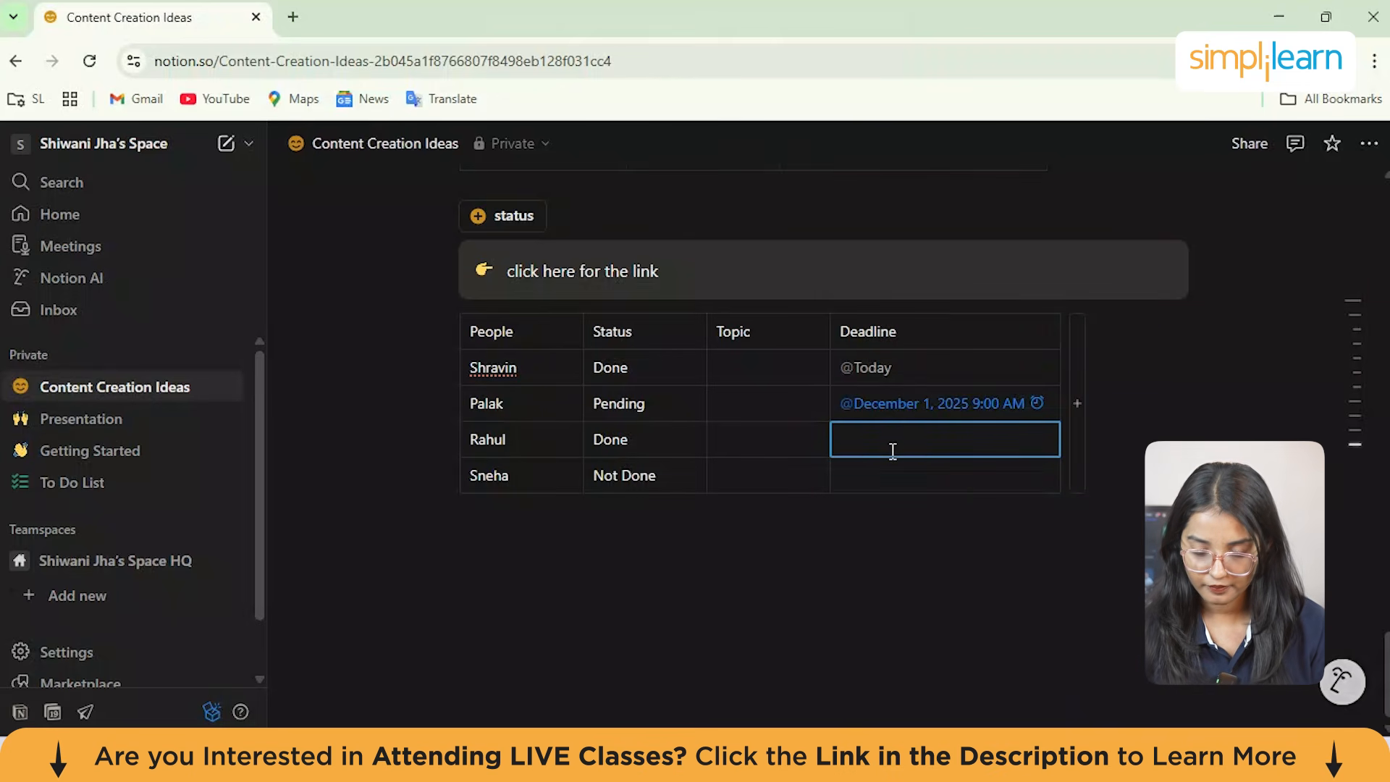
type("2")
key("BackSpace")
type("@")
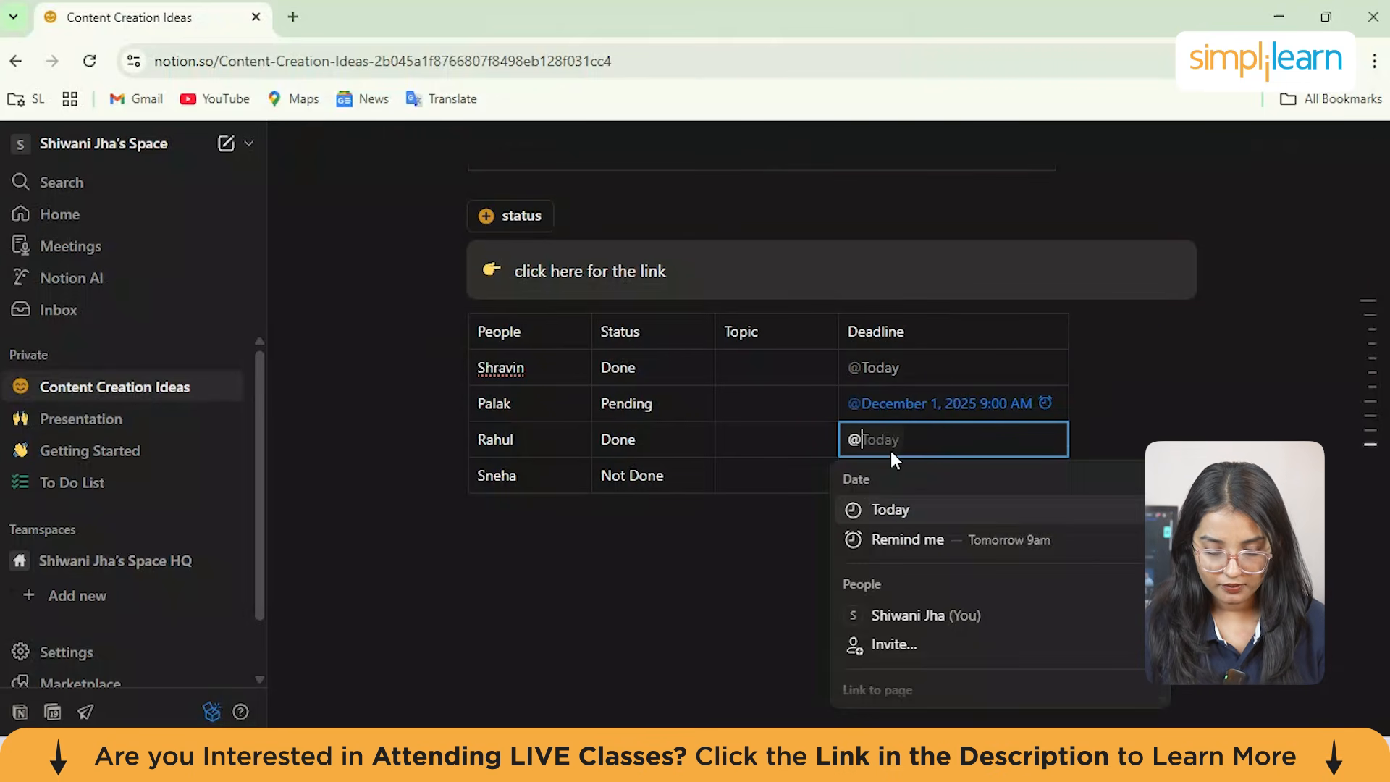
left_click(885, 509)
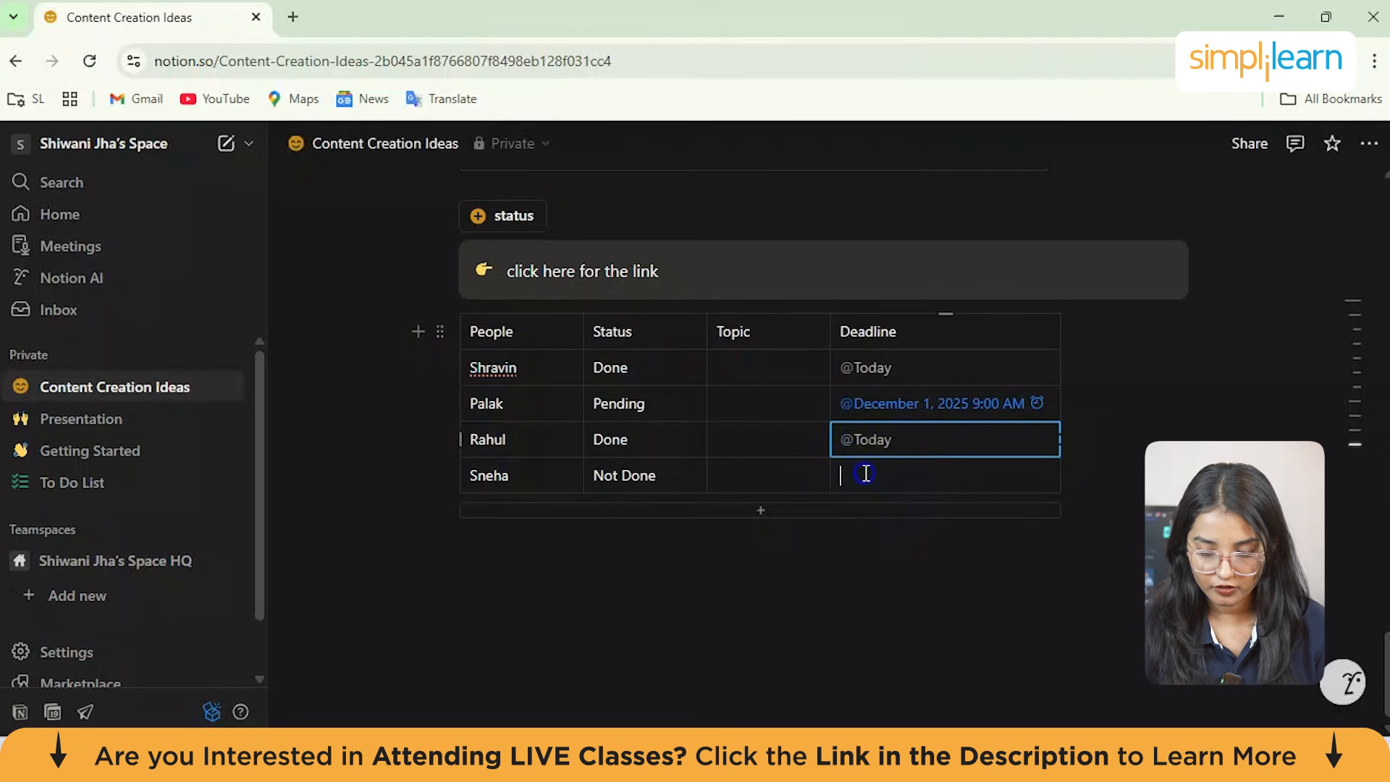
Step: Insert a "Remind me" date mention for tomorrow 9am in the fourth person's Deadline cell
left_click(868, 475)
type("@")
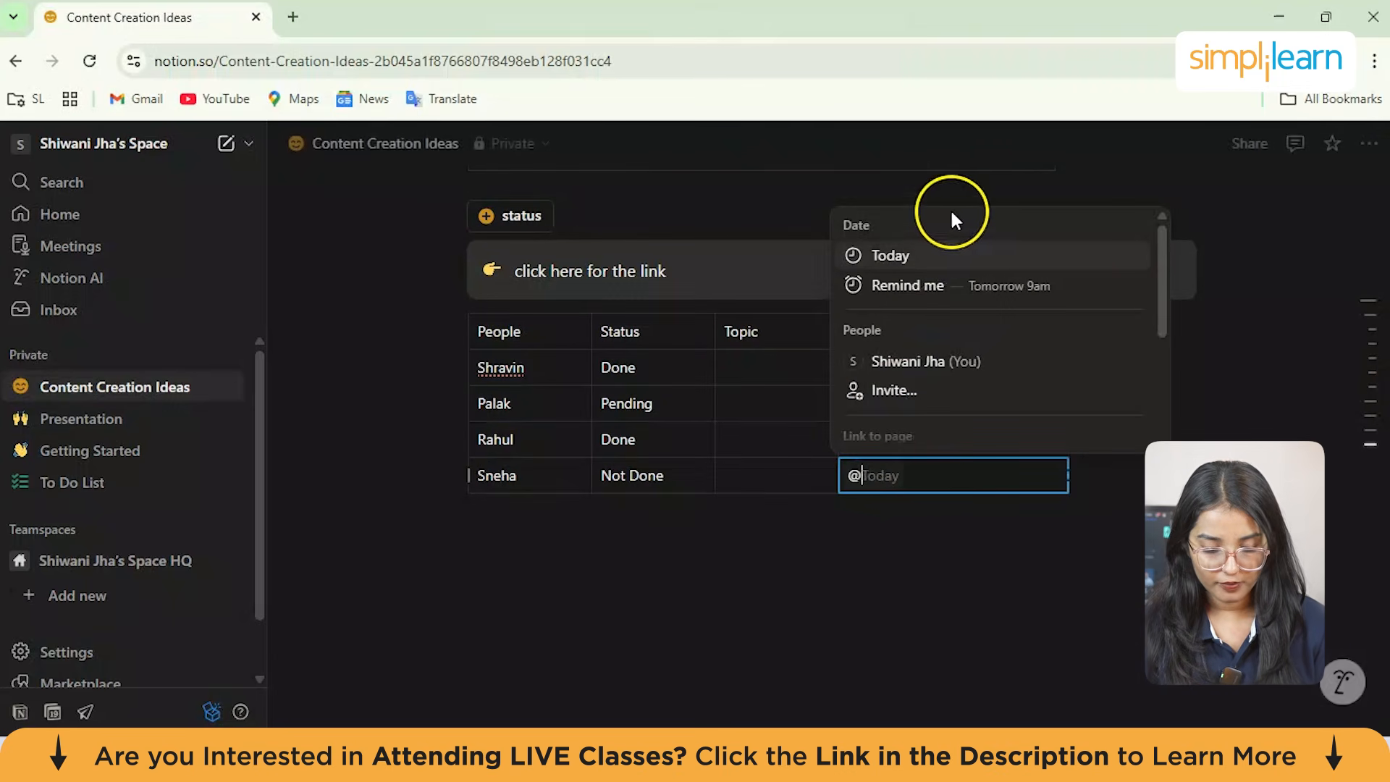
left_click(932, 299)
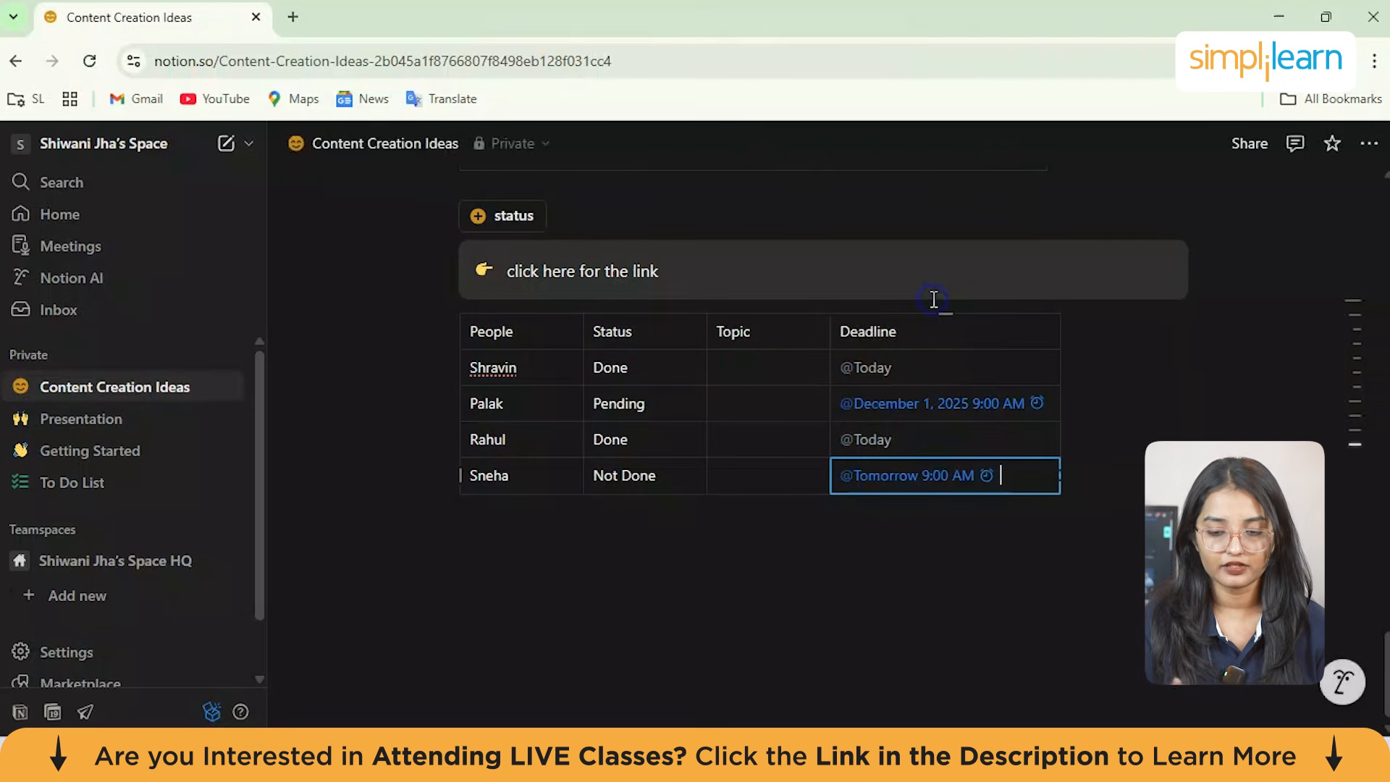
Step: Fill the Topic column from the first to the fourth person with maths, science, english and hostory
left_click(766, 388)
left_click(749, 371)
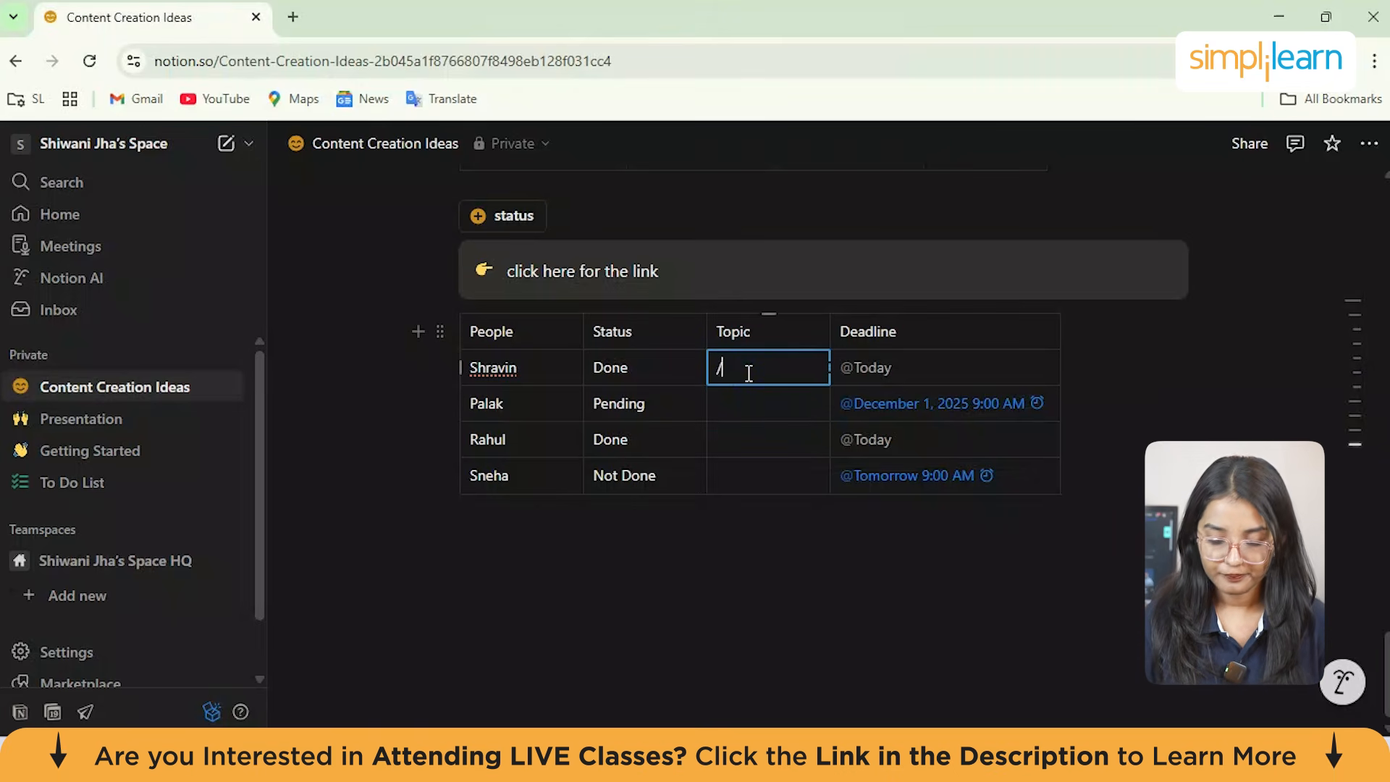
type("maths")
left_click(738, 398)
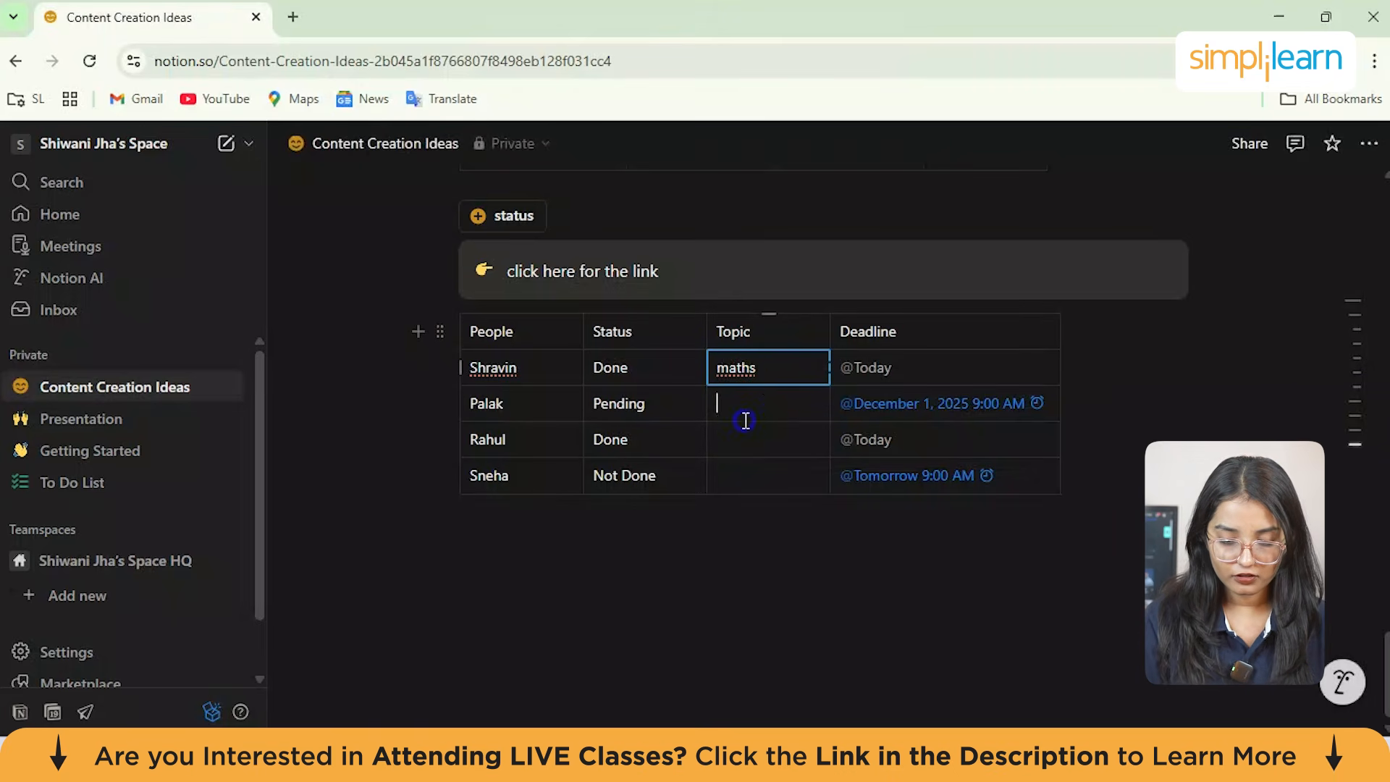
type("science")
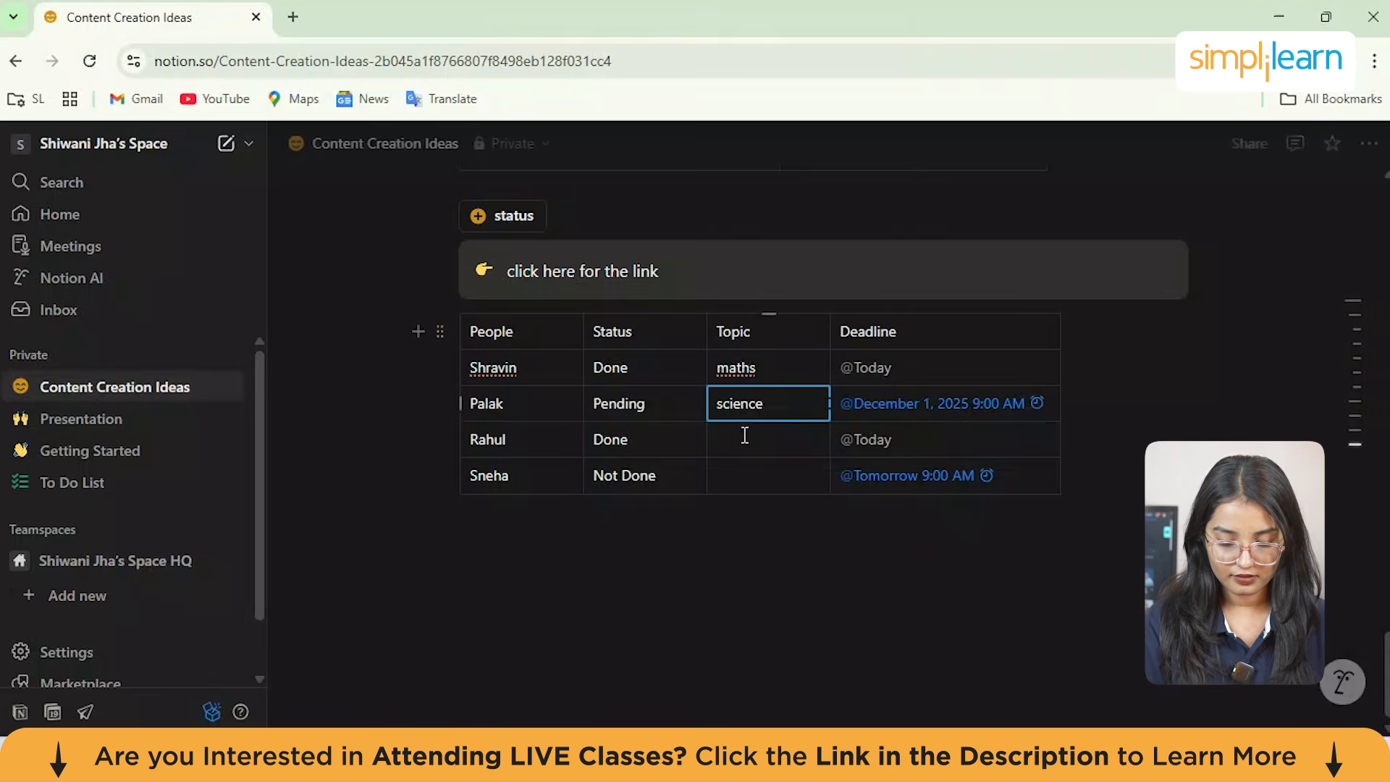
left_click(746, 442)
type("english")
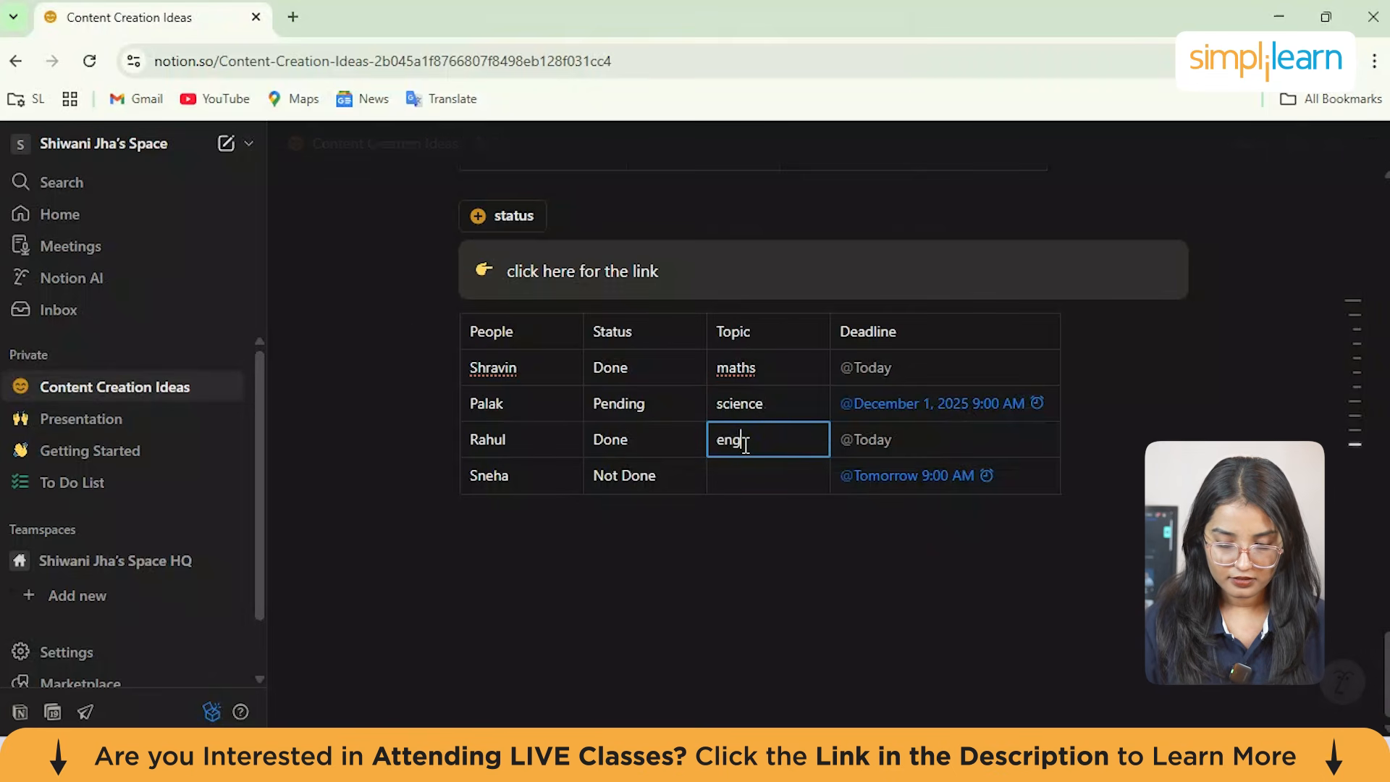
left_click(729, 477)
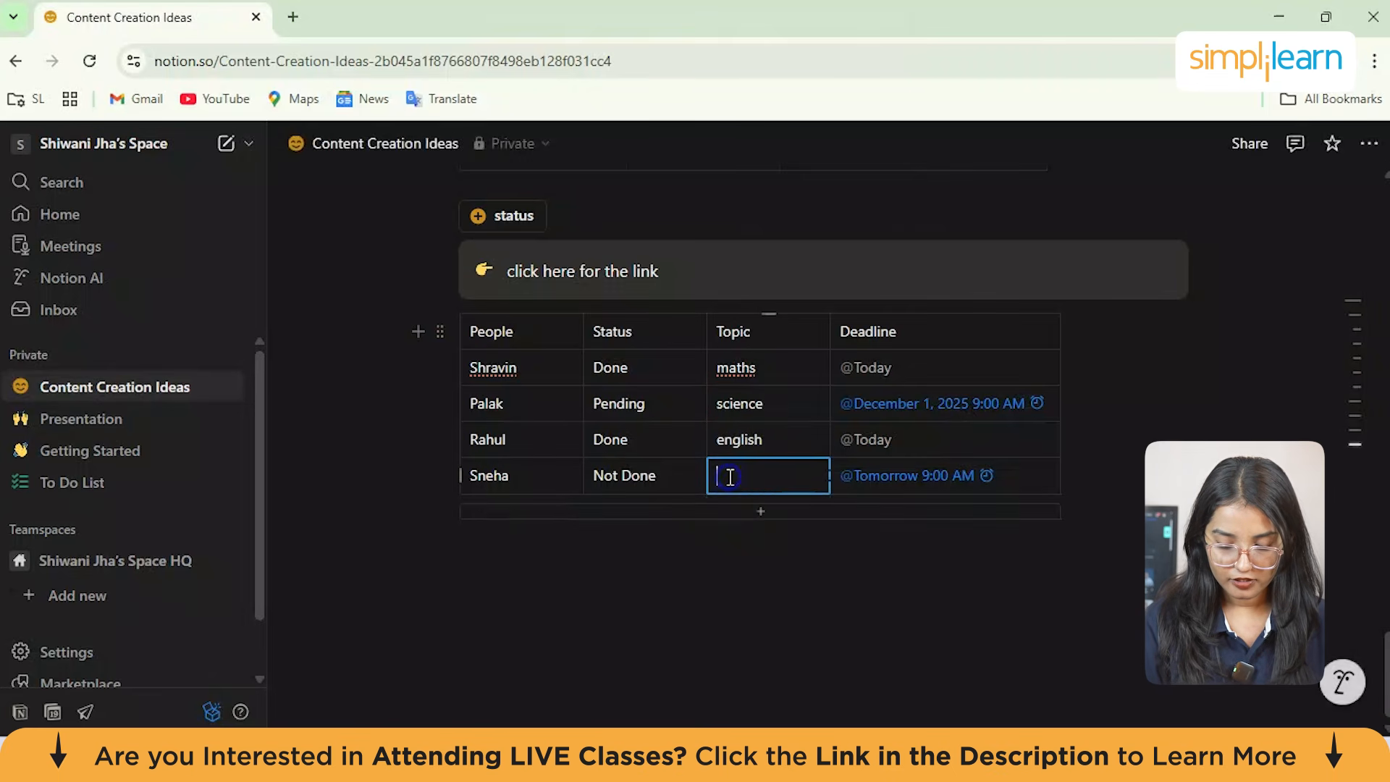
type("history")
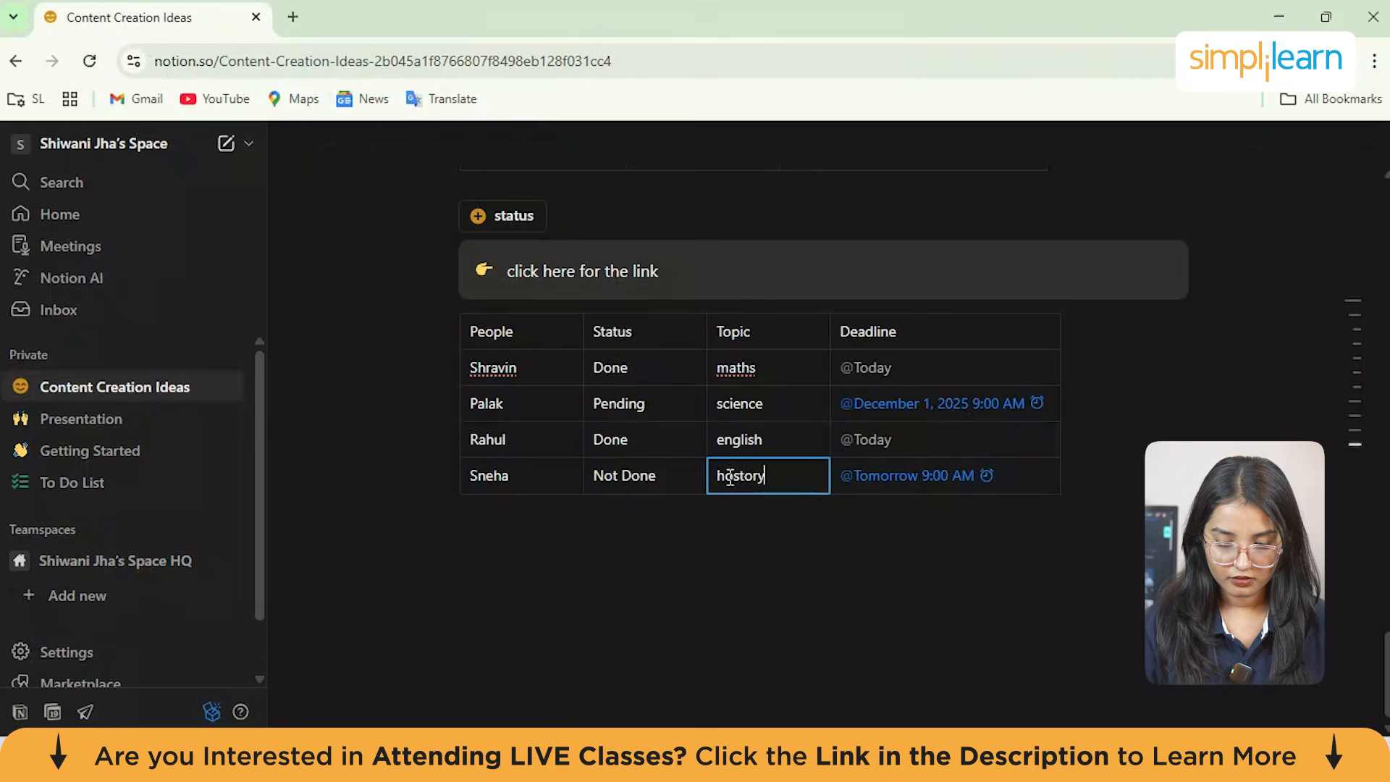
left_click(550, 589)
type("/")
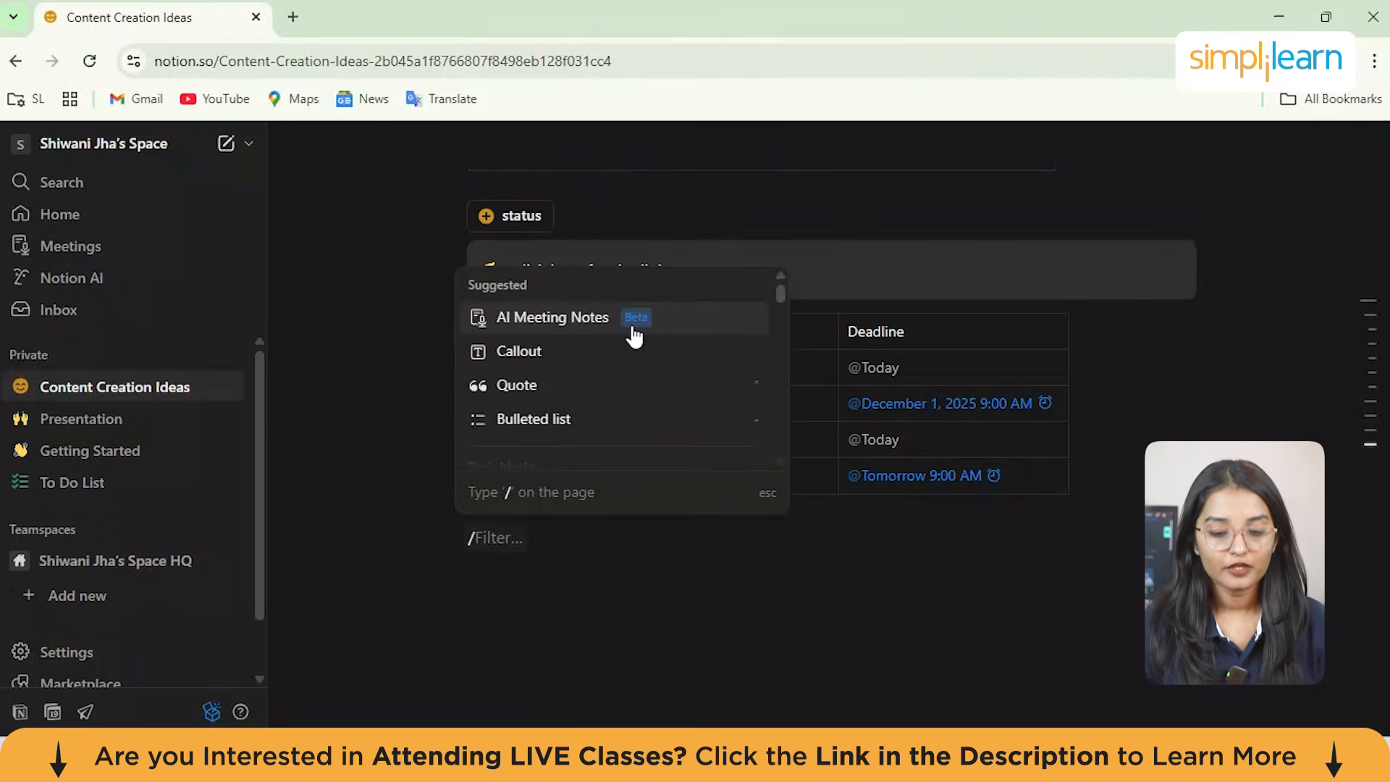
left_click(517, 583)
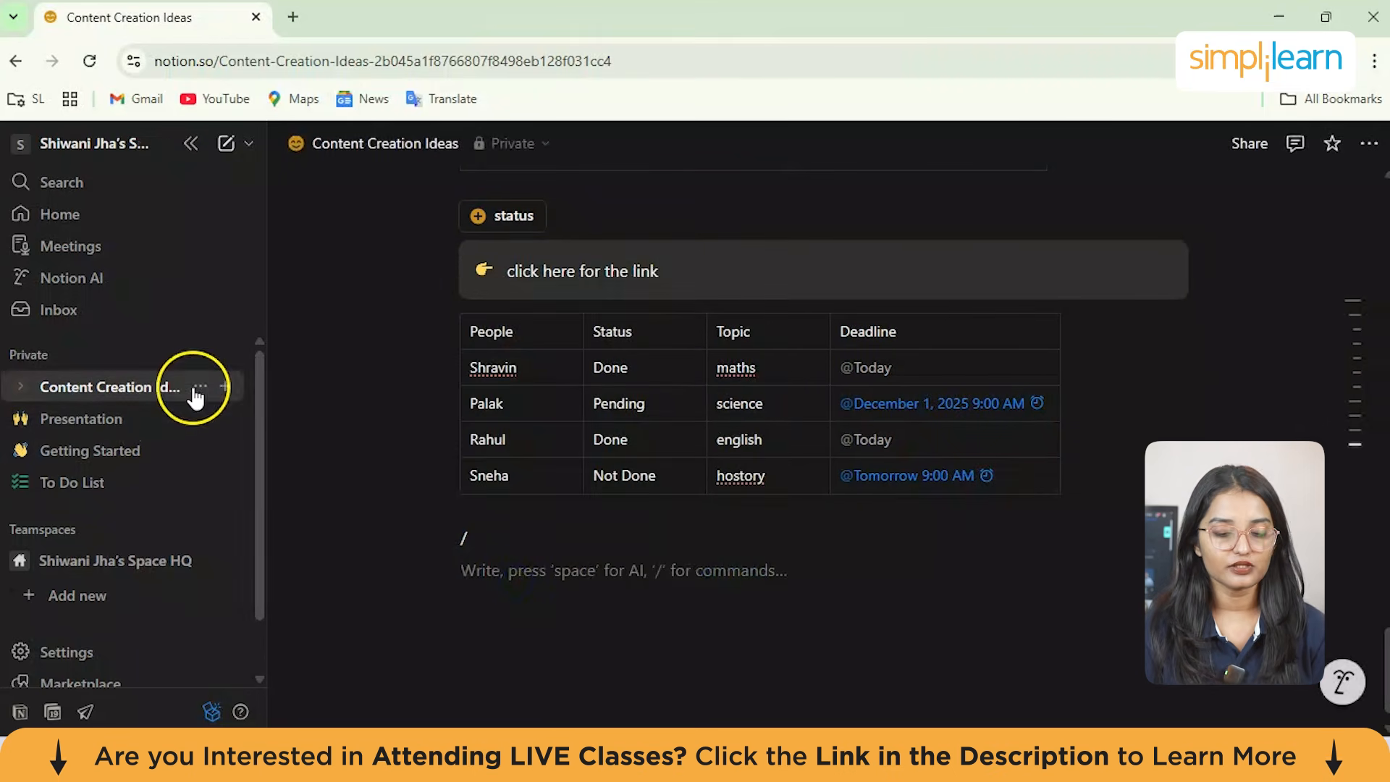
Step: Add a new subpage inside Content Creation Ideas and title it Database
left_click(228, 388)
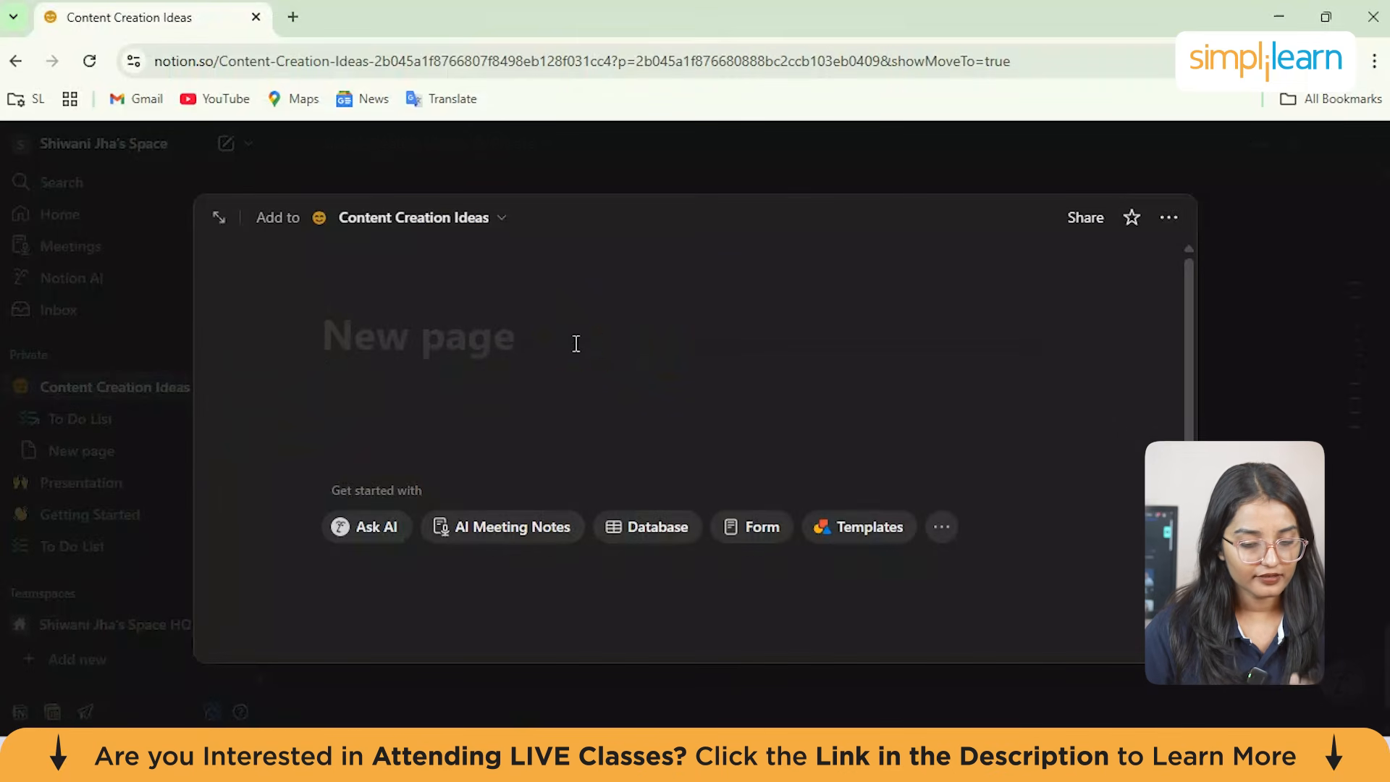
type("D")
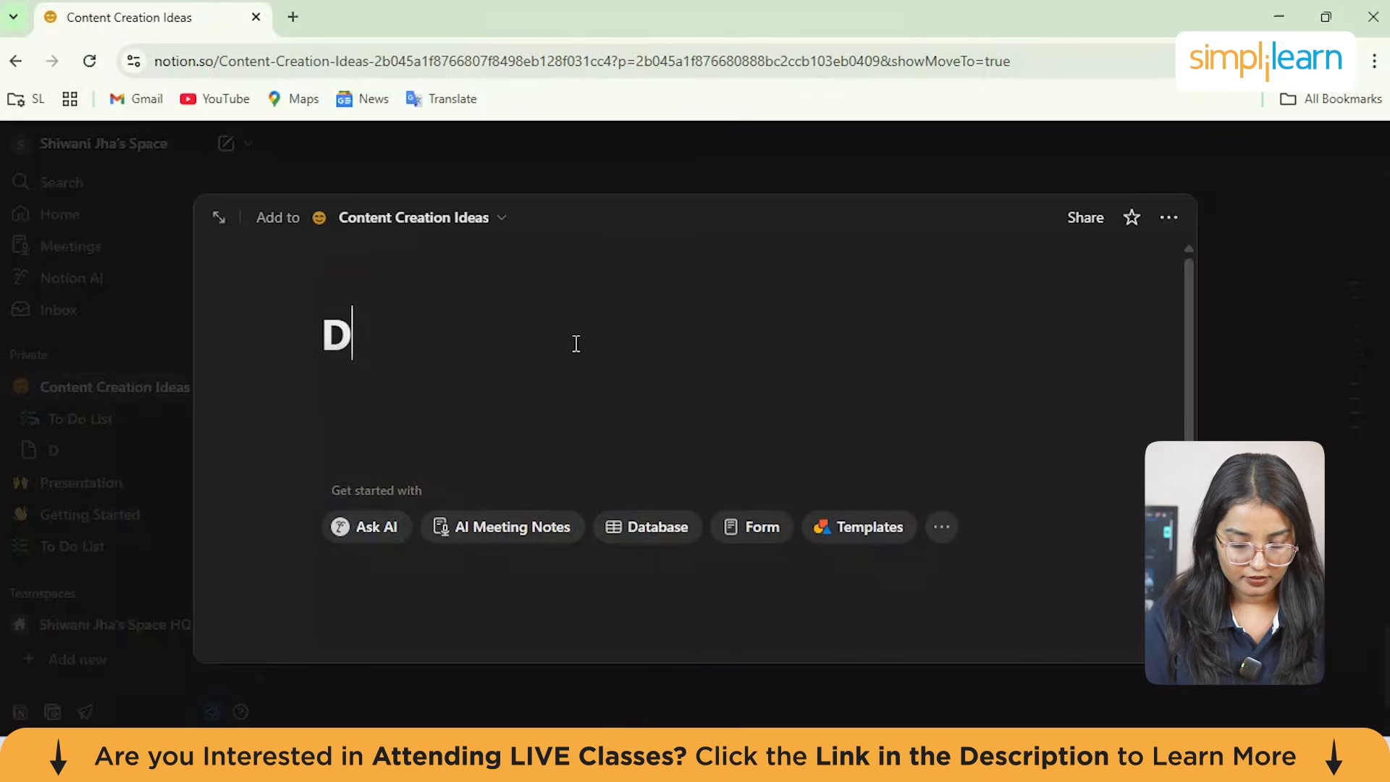
type("taatabase")
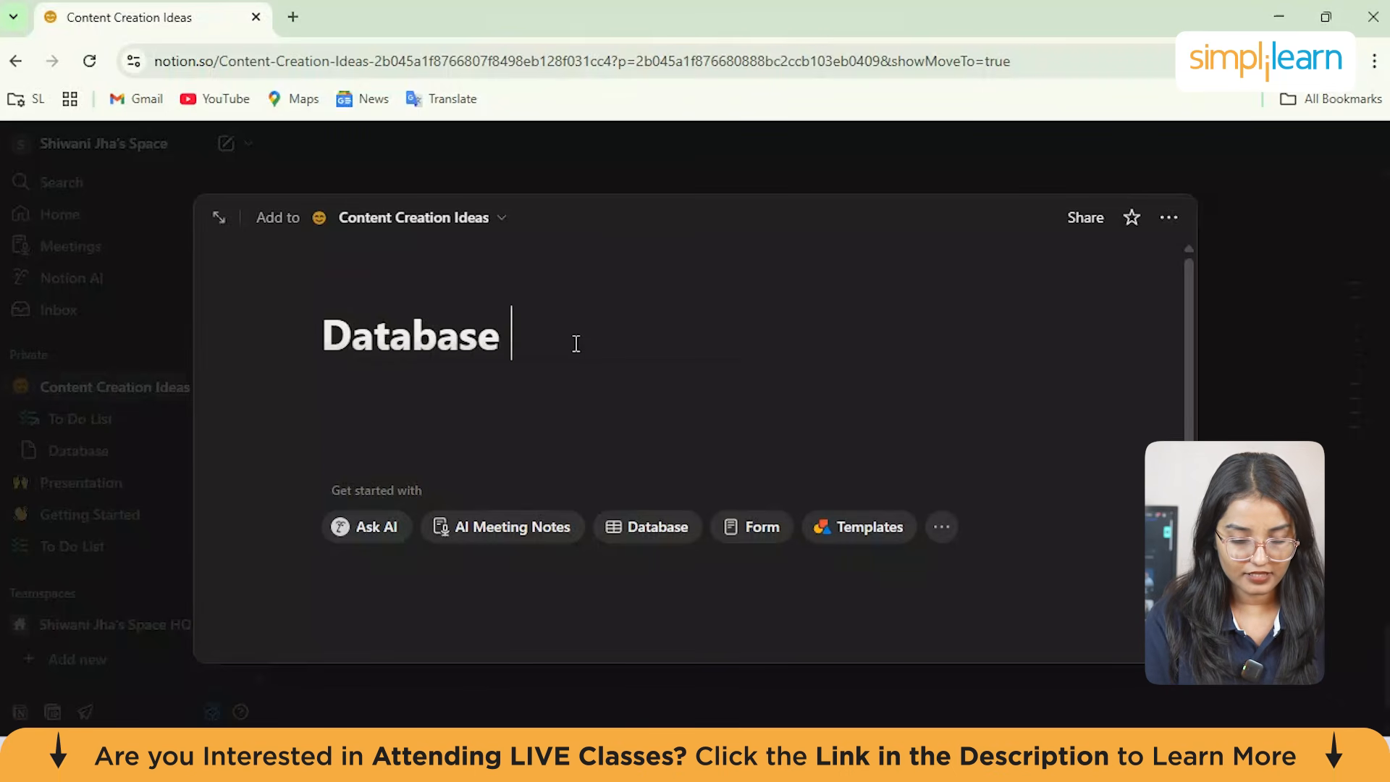
Step: Insert an inline database into the body of the Database page
left_click(347, 471)
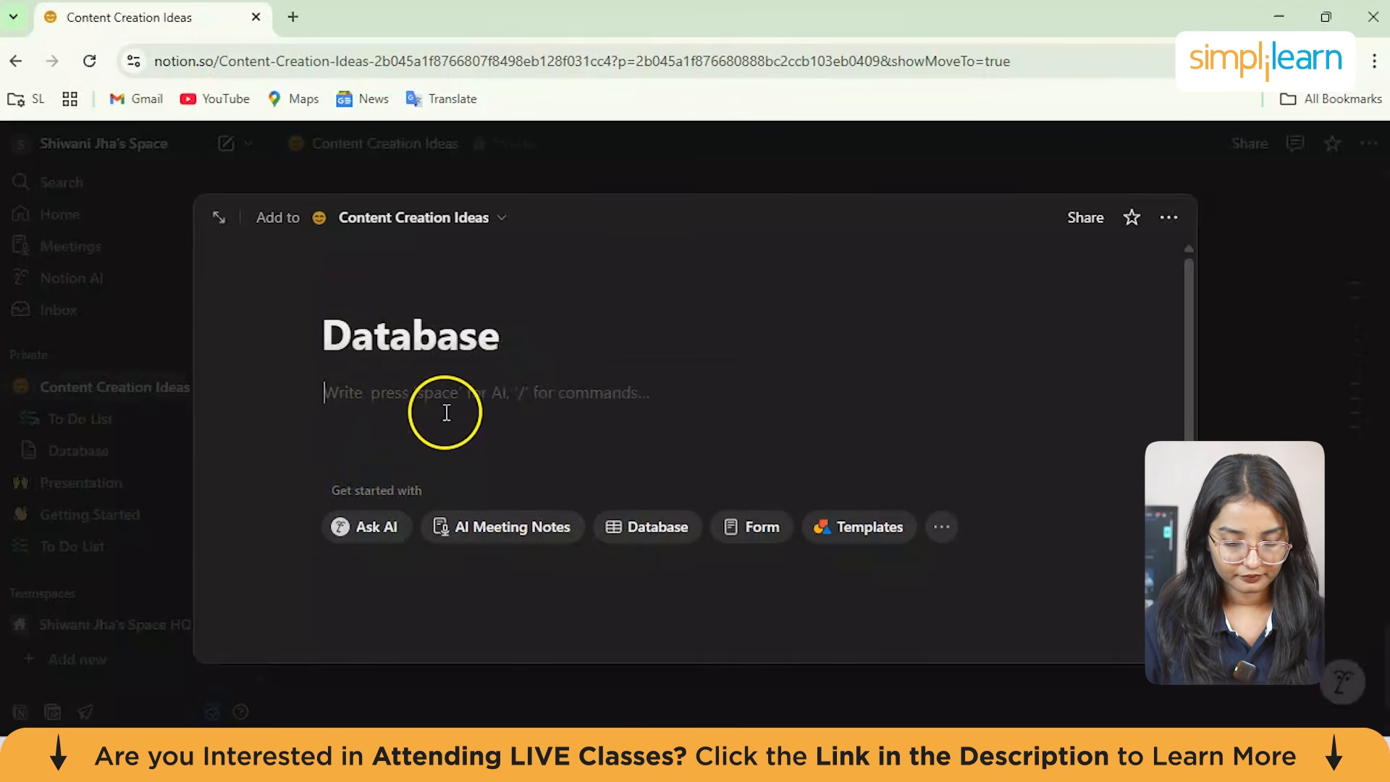
type("/")
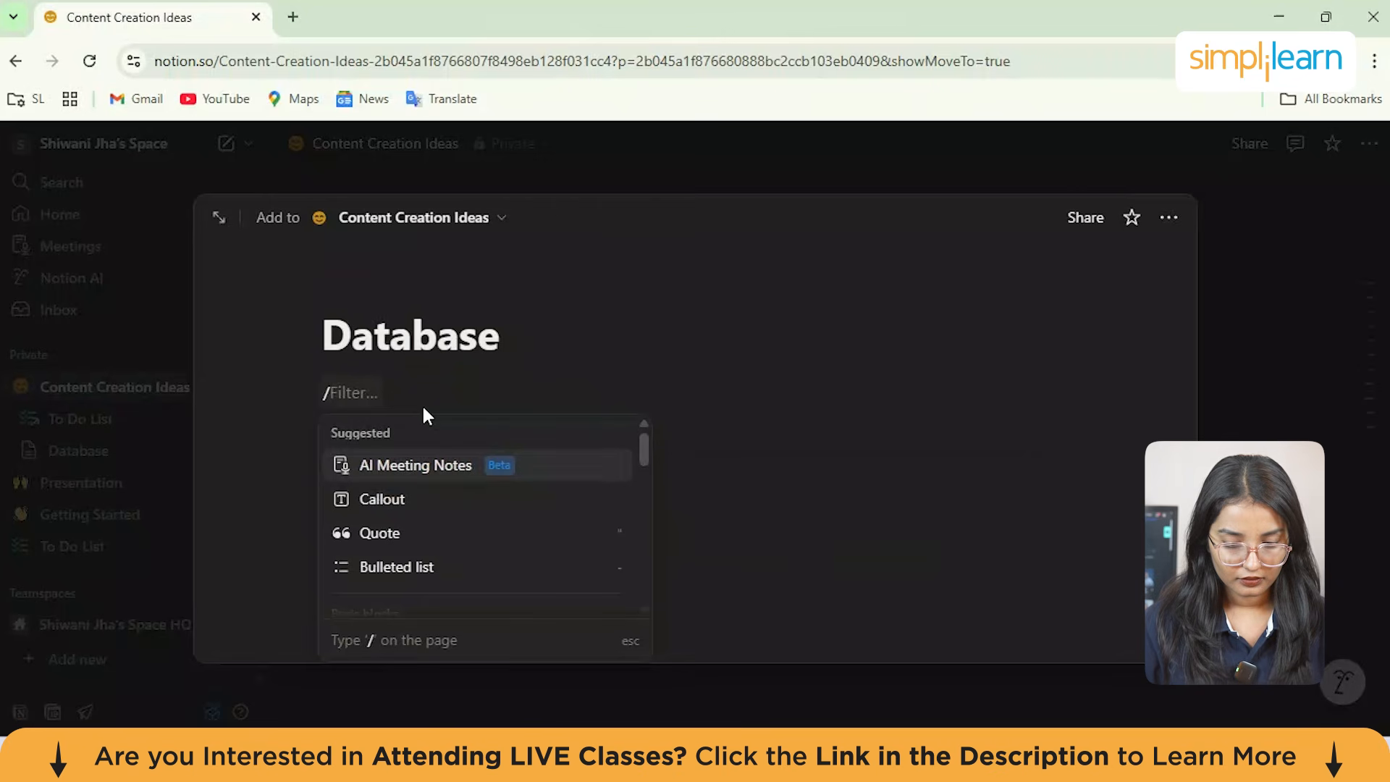
type("da")
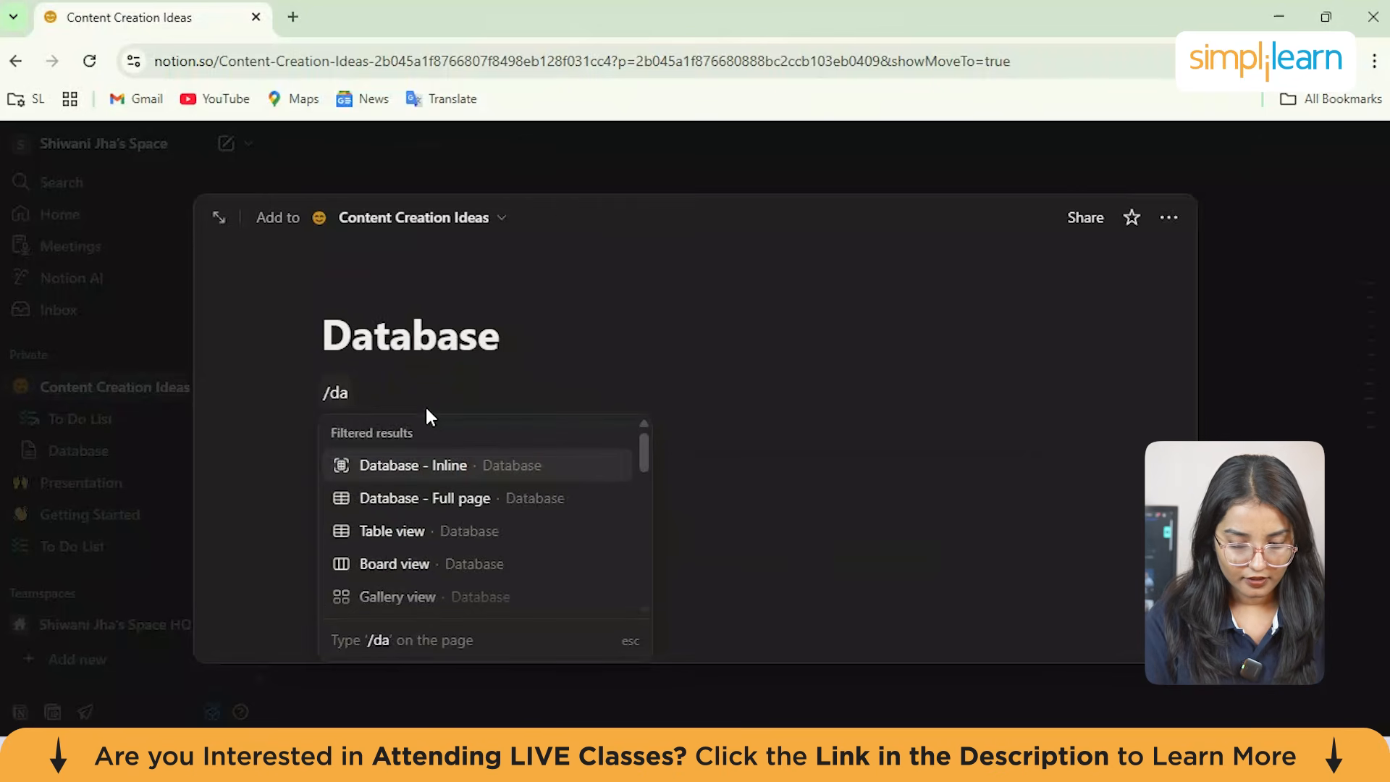
left_click(508, 471)
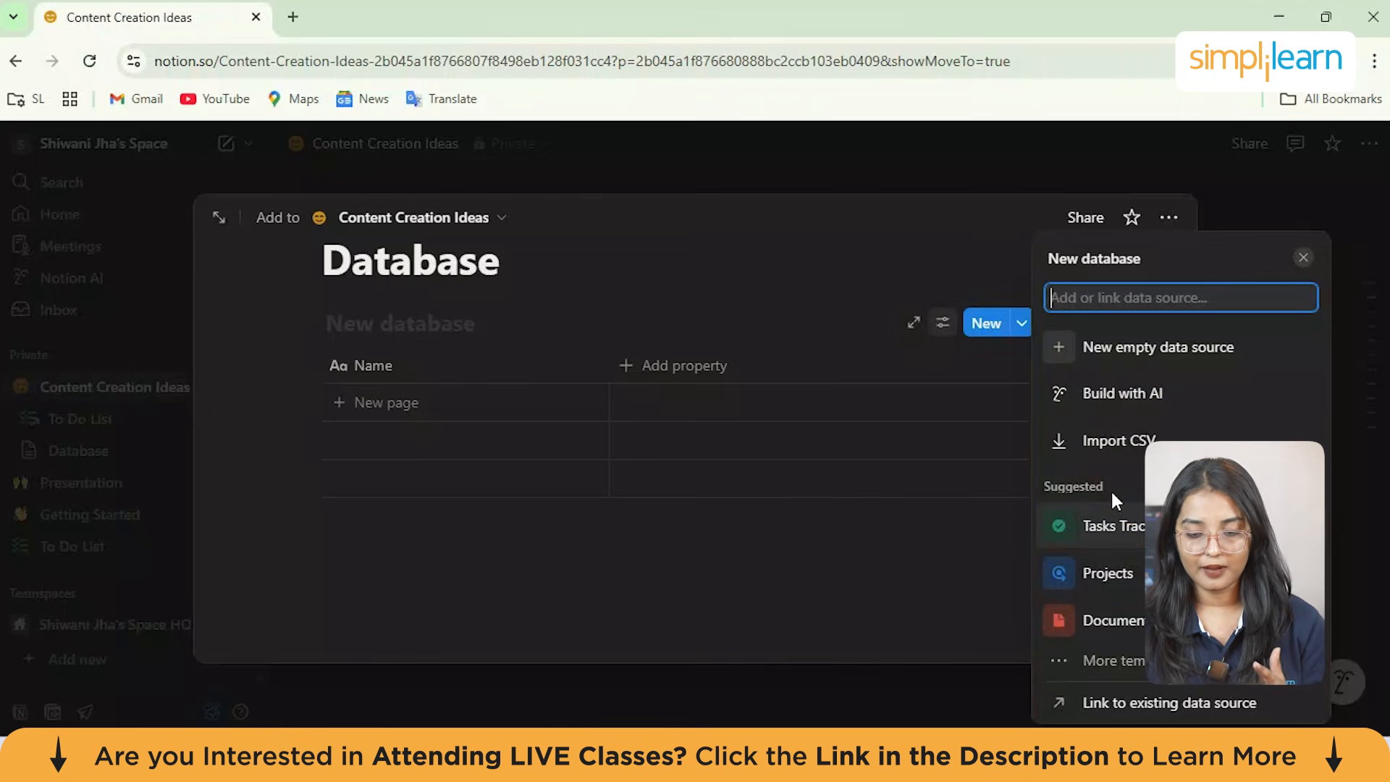
Step: Have AI build a database table for all students with project names, deadlines and status as the heading row and all data filled in
left_click(1138, 403)
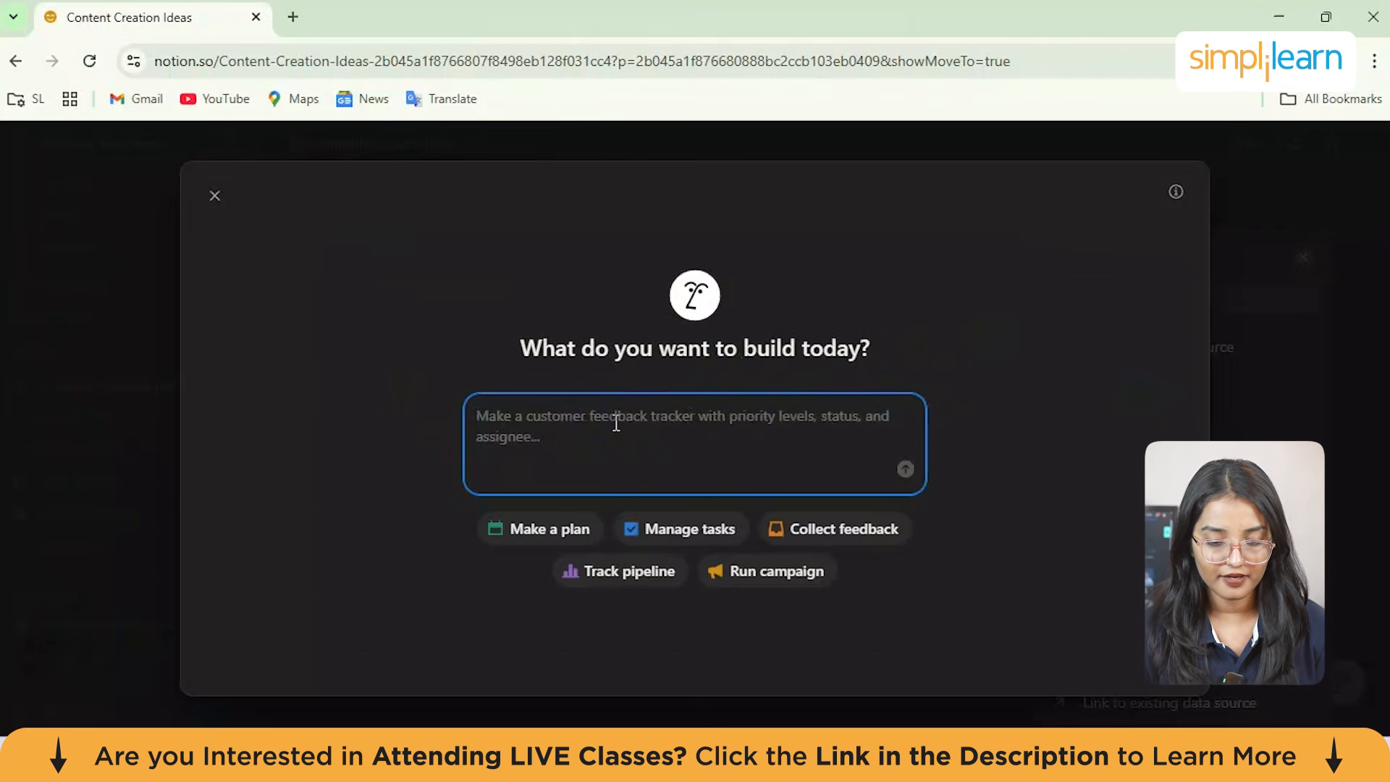
type("creat")
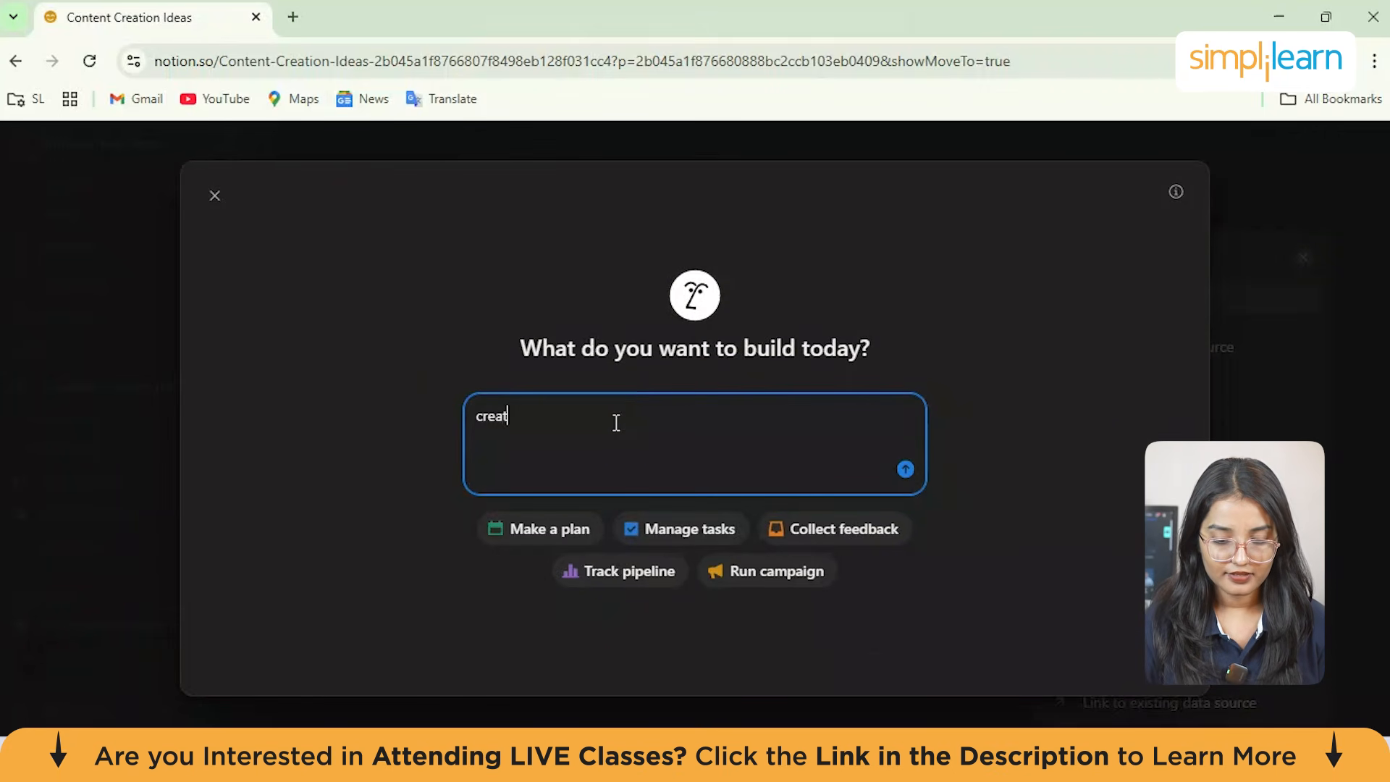
type("te a")
key("BackSpace")
key("BackSpace")
key("BackSpace")
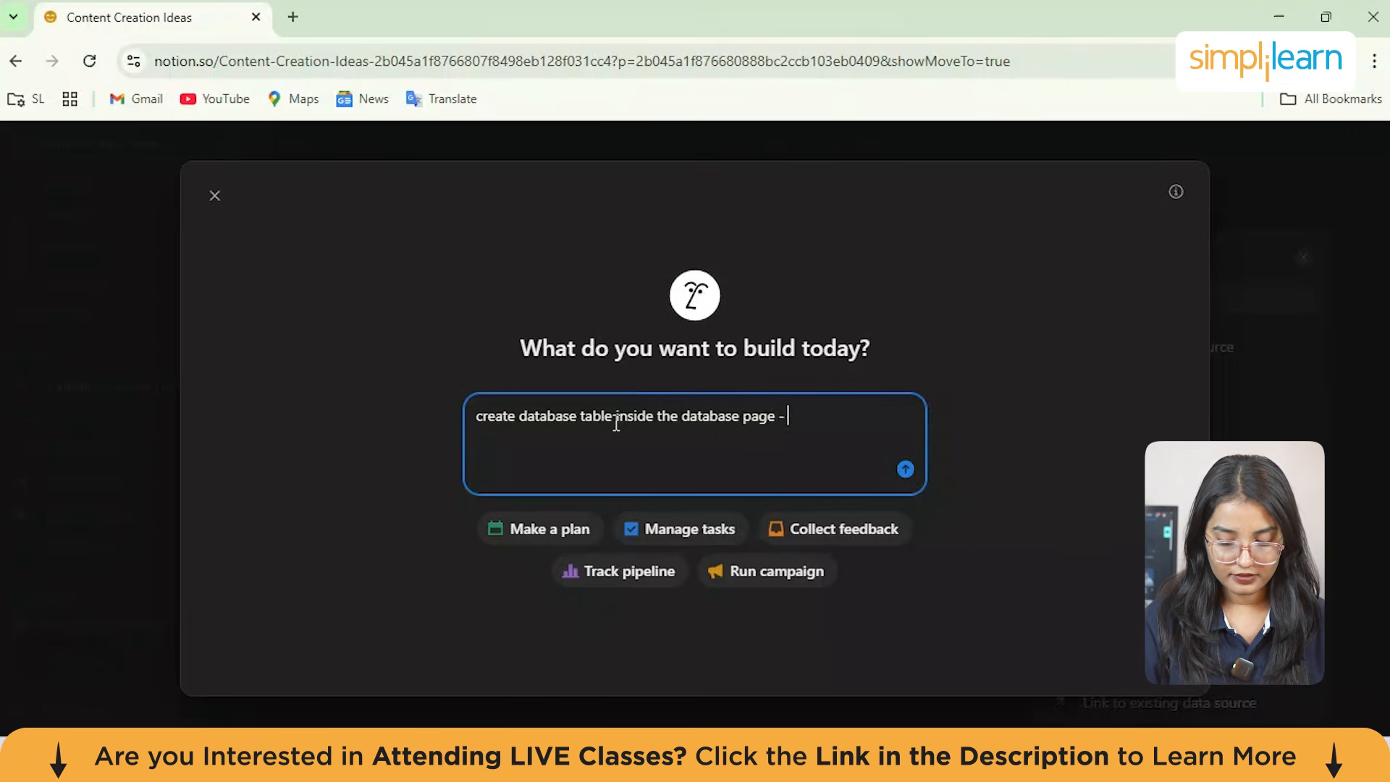
type("i want to creeate database for all my students with theri")
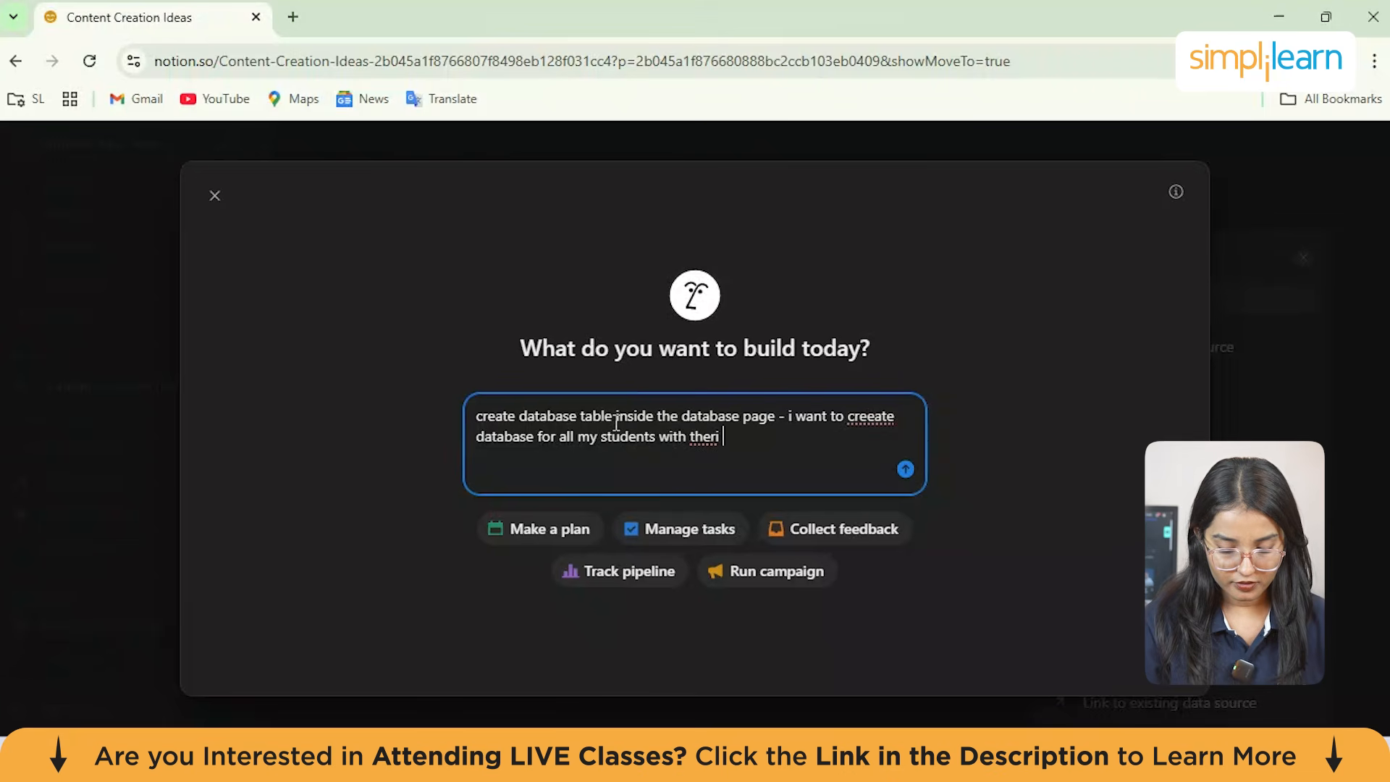
type("spe")
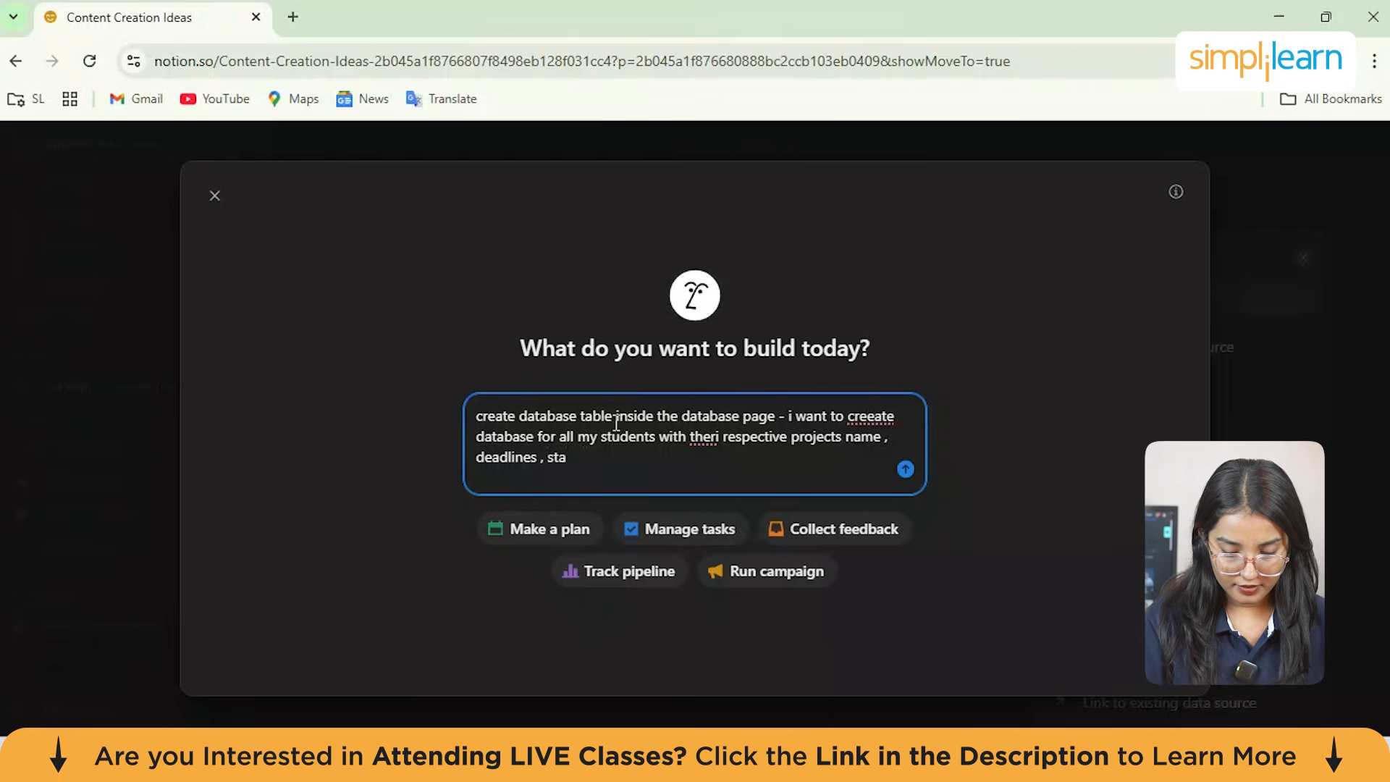
type("us as the heading row an")
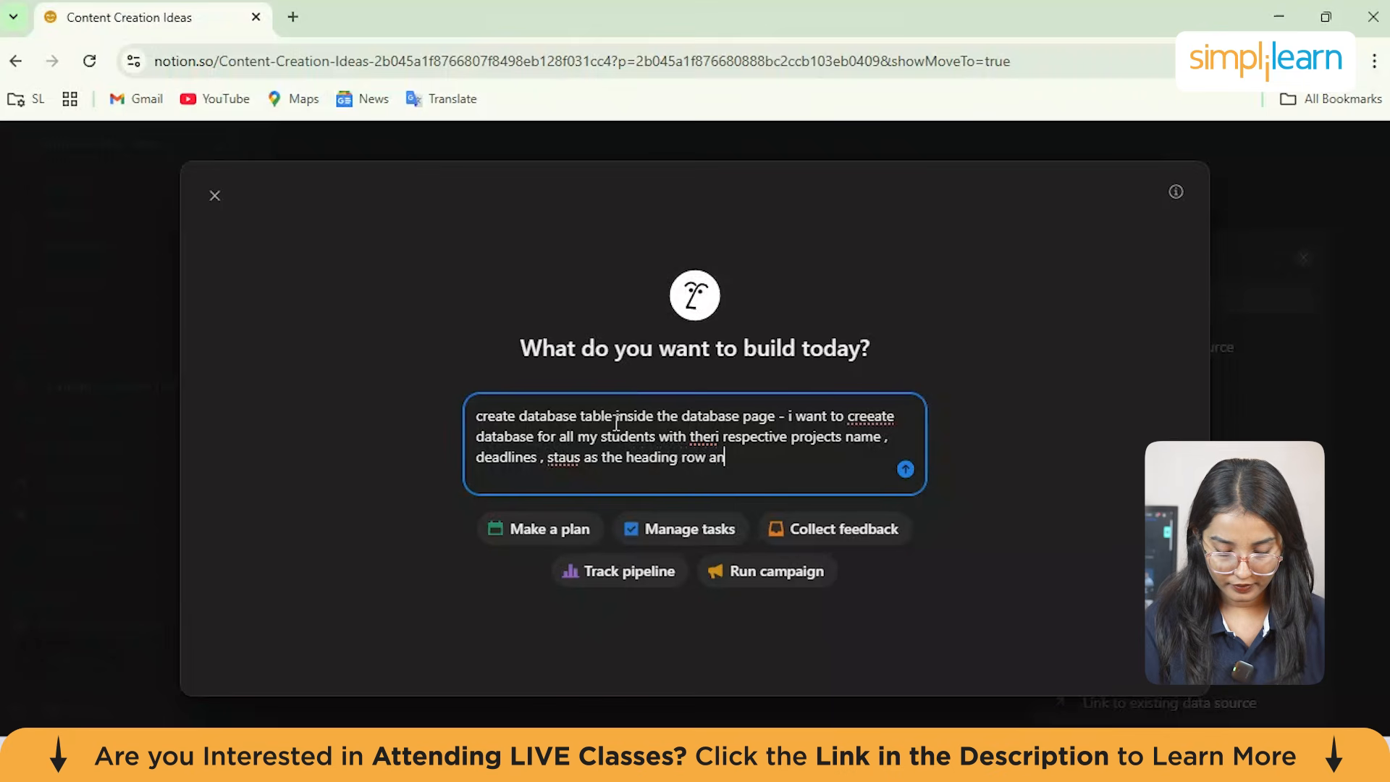
type("mar")
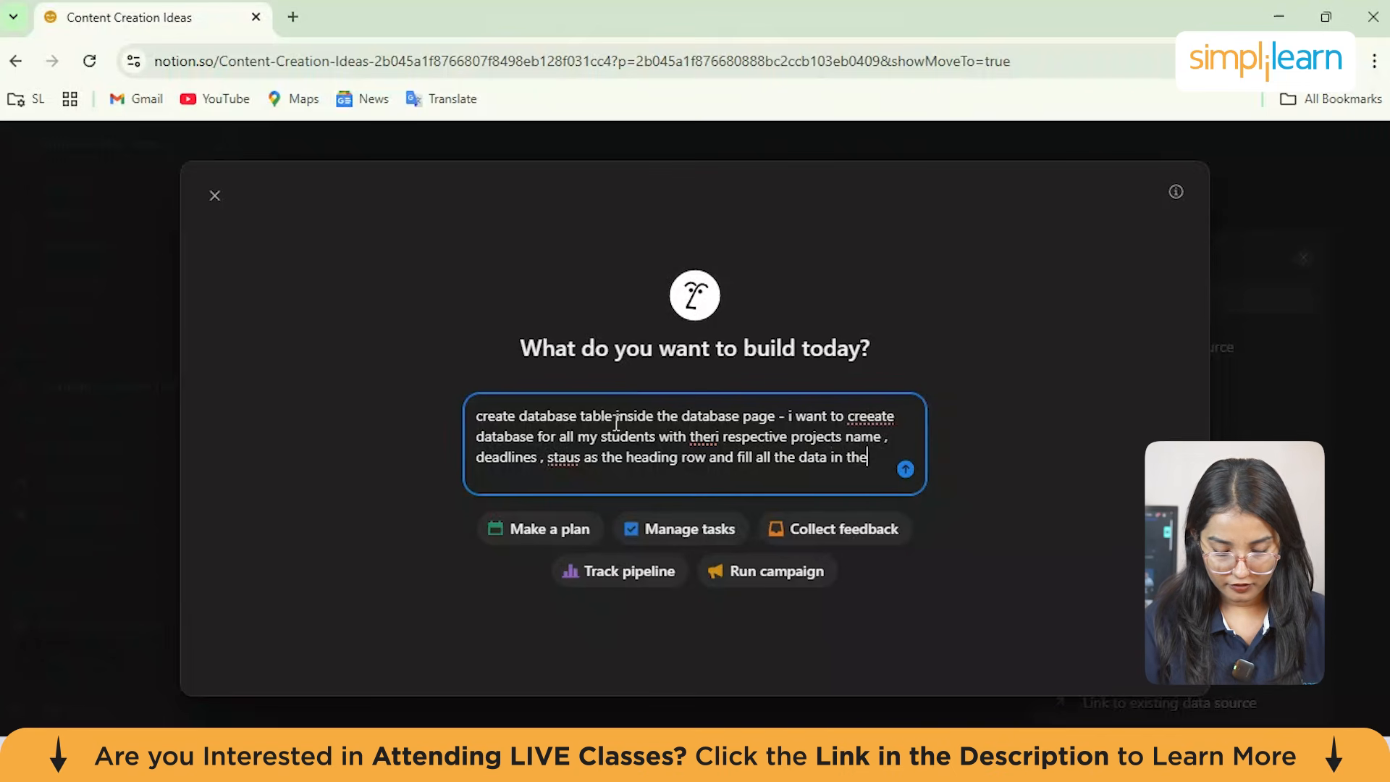
type("ctive column")
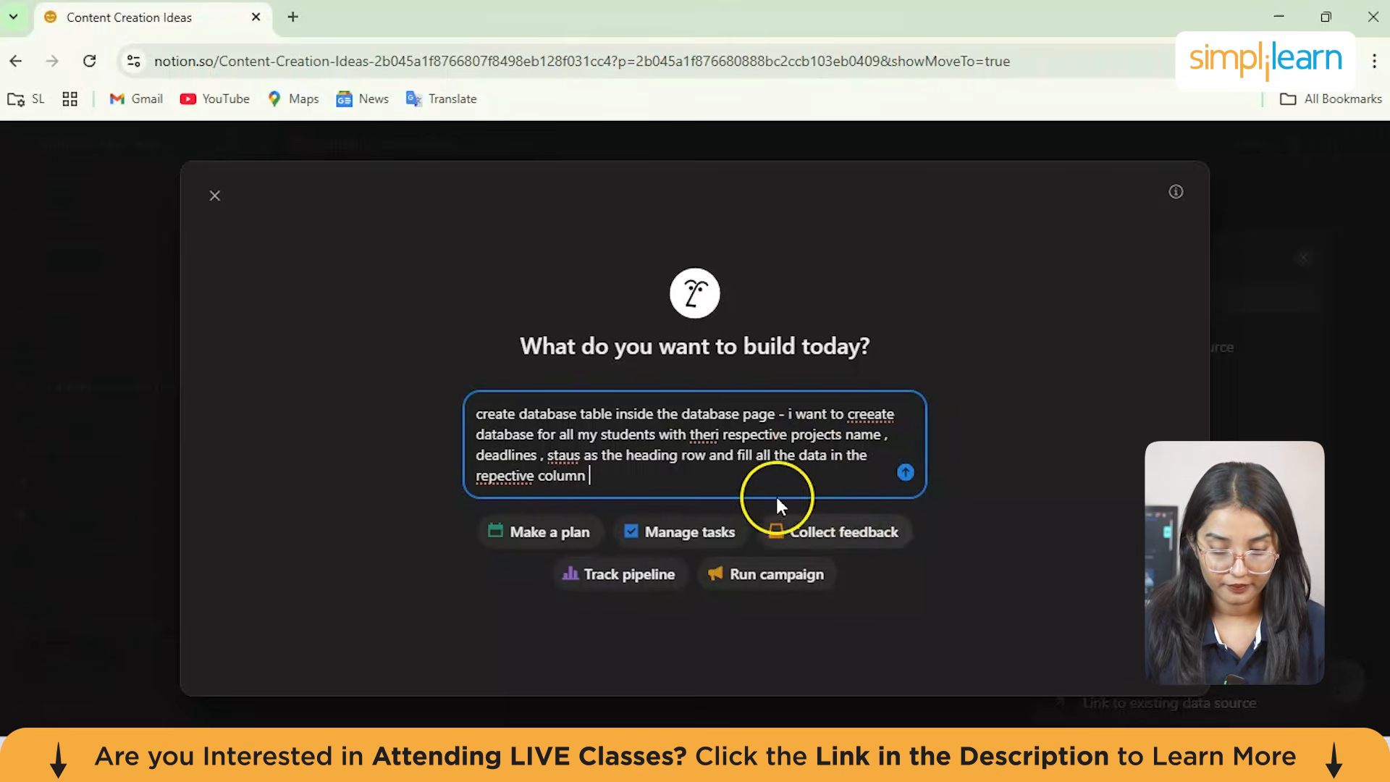
left_click(905, 473)
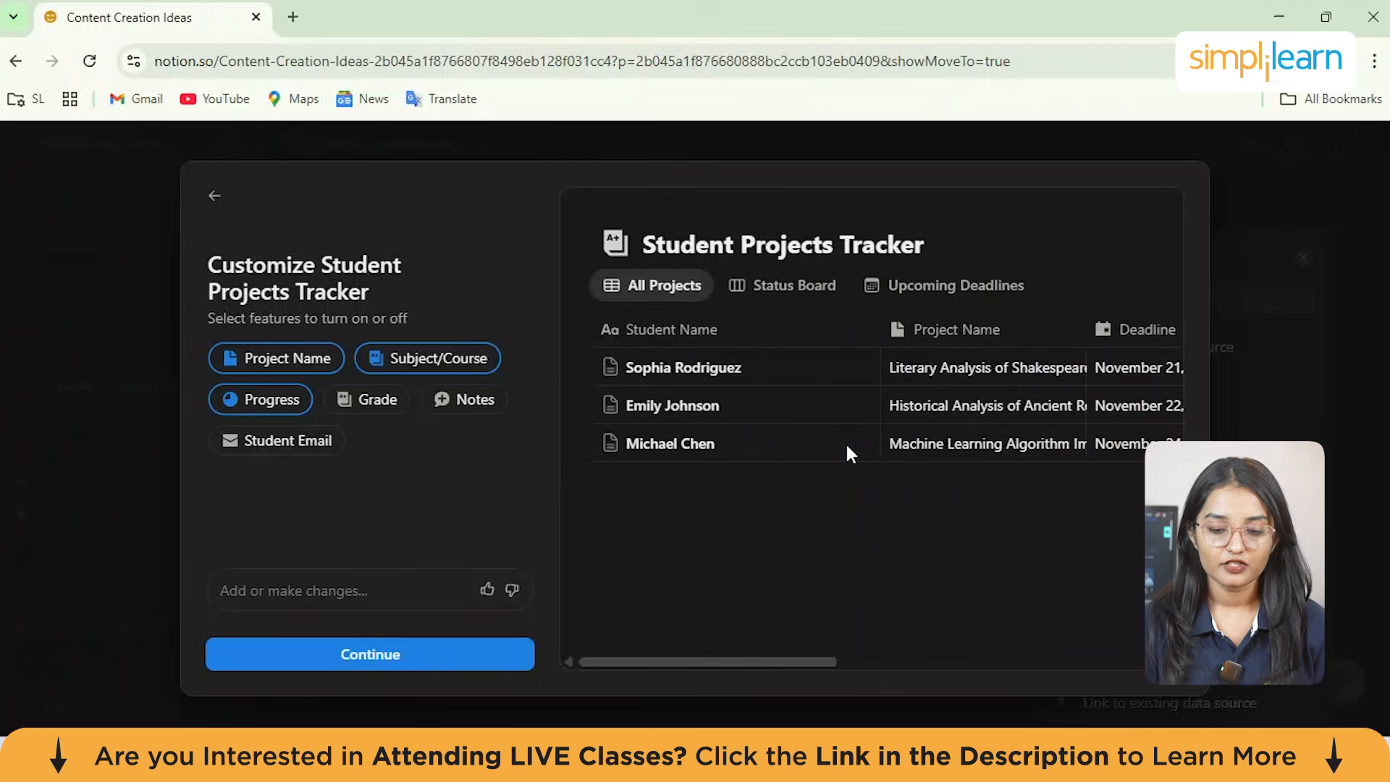
Step: Accept the suggested Student Projects Tracker features and turn off its All Projects view
left_click(450, 397)
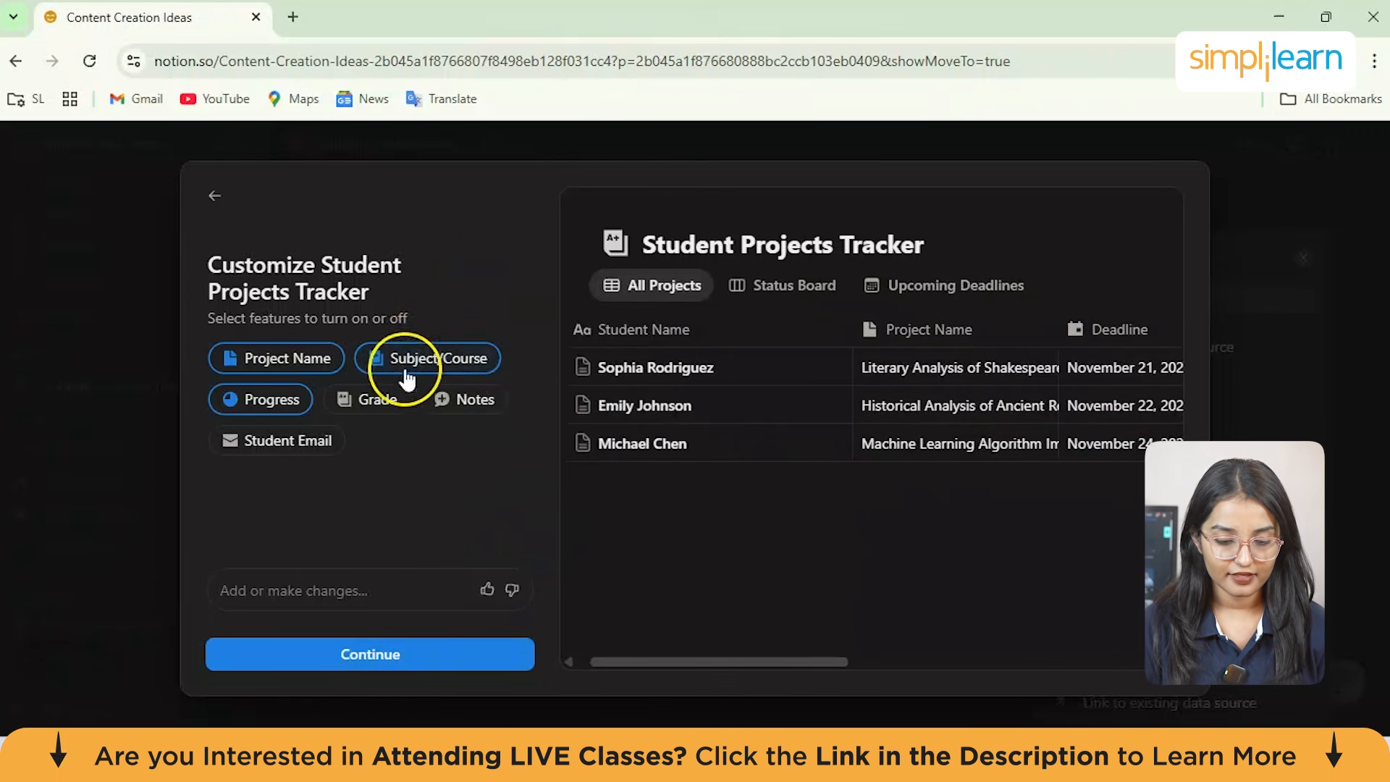
left_click(445, 659)
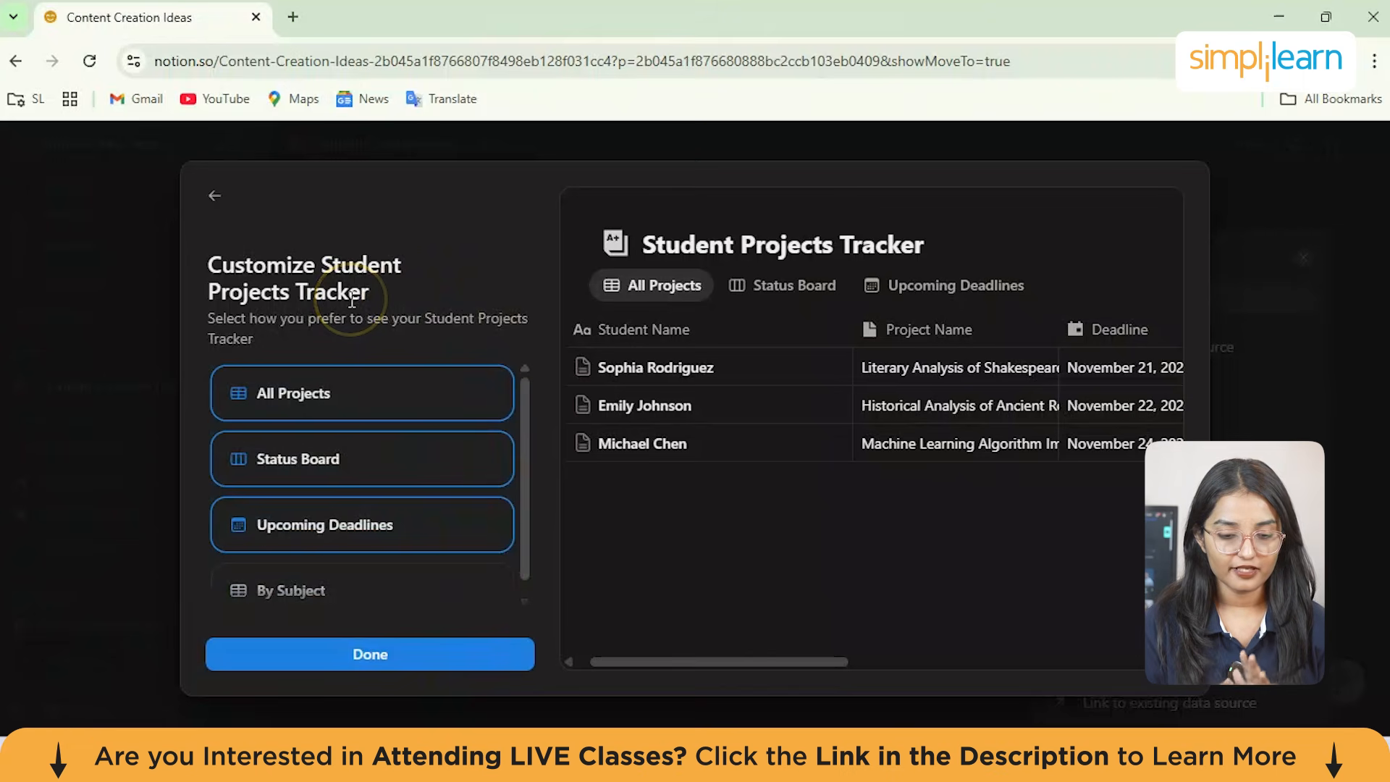
left_click(319, 360)
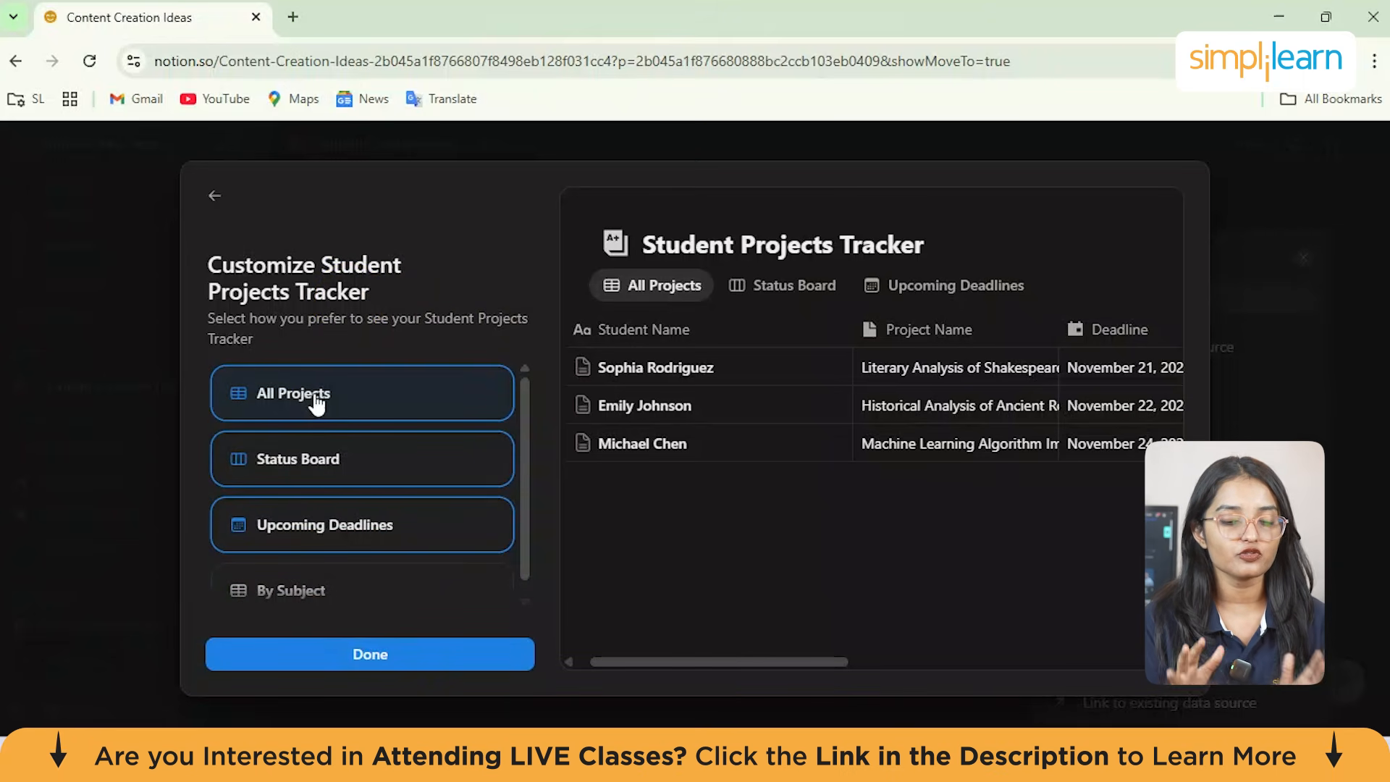
scroll(316, 403, "down", 1)
scroll(316, 403, "up", 1)
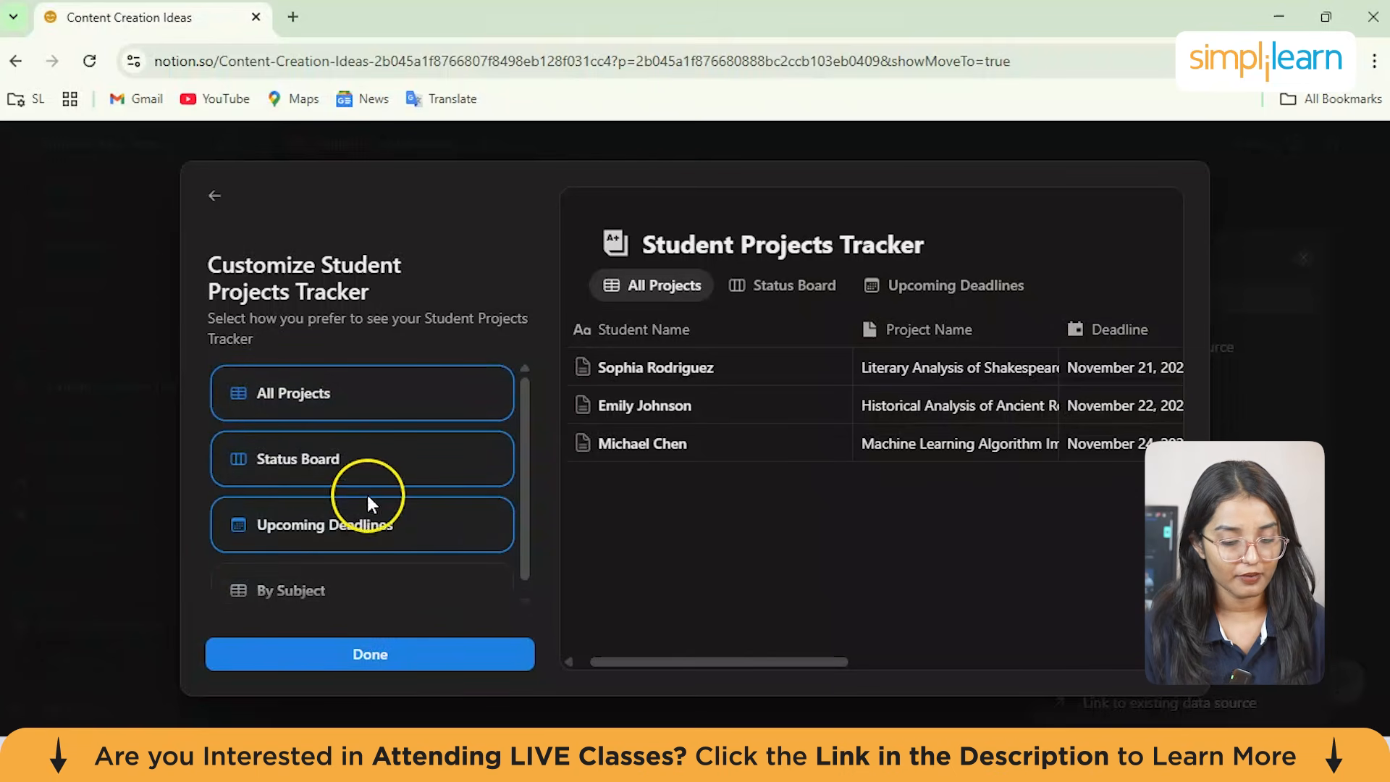
scroll(367, 495, "down", 1)
scroll(374, 449, "up", 1)
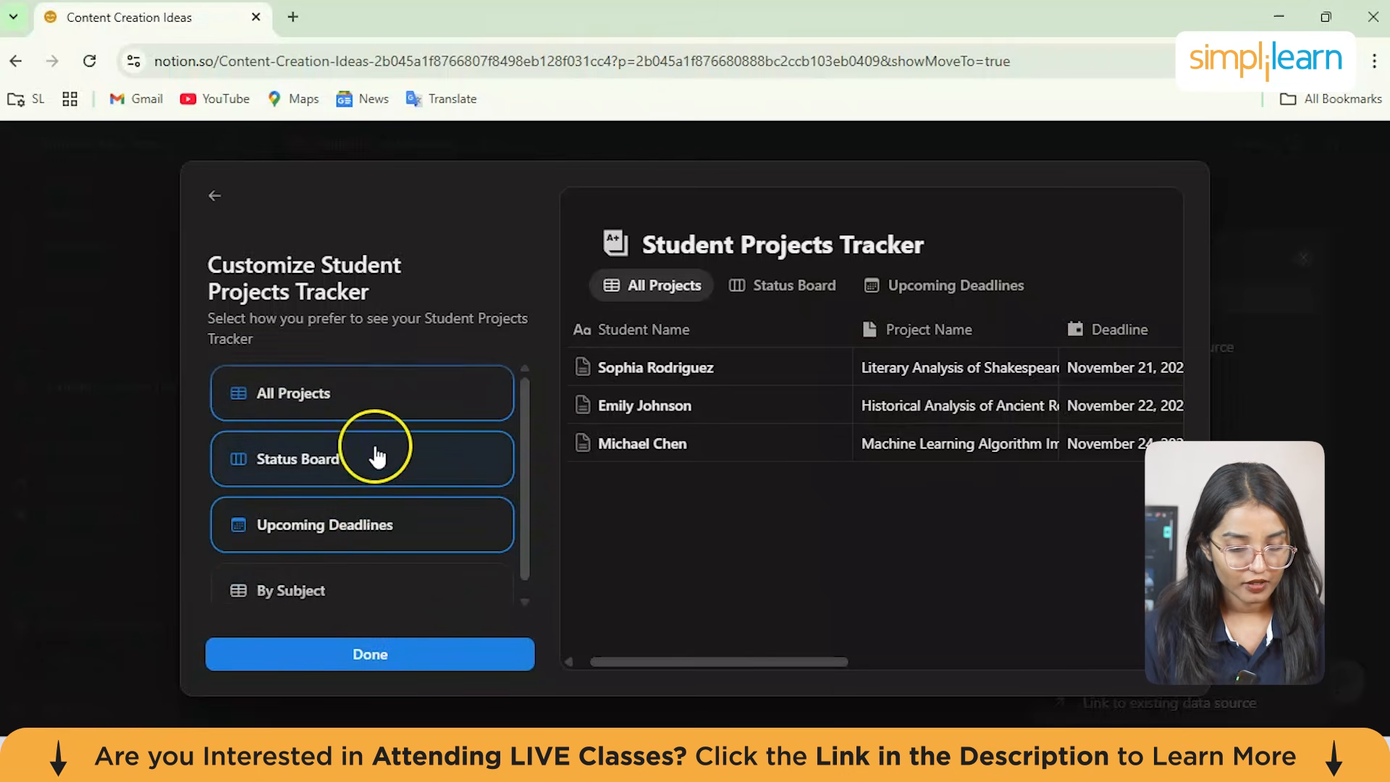
left_click(338, 398)
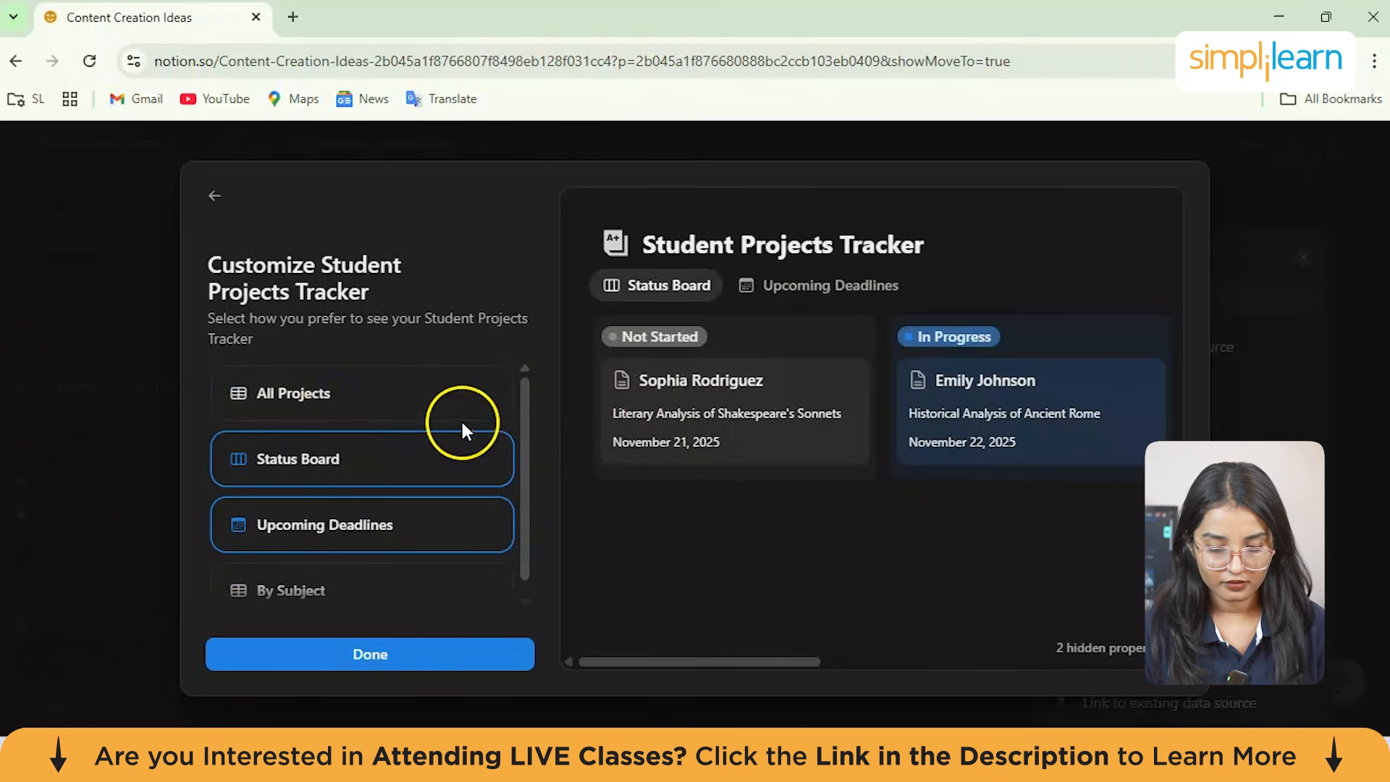
Step: Turn off the Status Board view, turn on By Subject and All Projects alongside Upcoming Deadlines, and finish creating the Student Projects Tracker
left_click(352, 460)
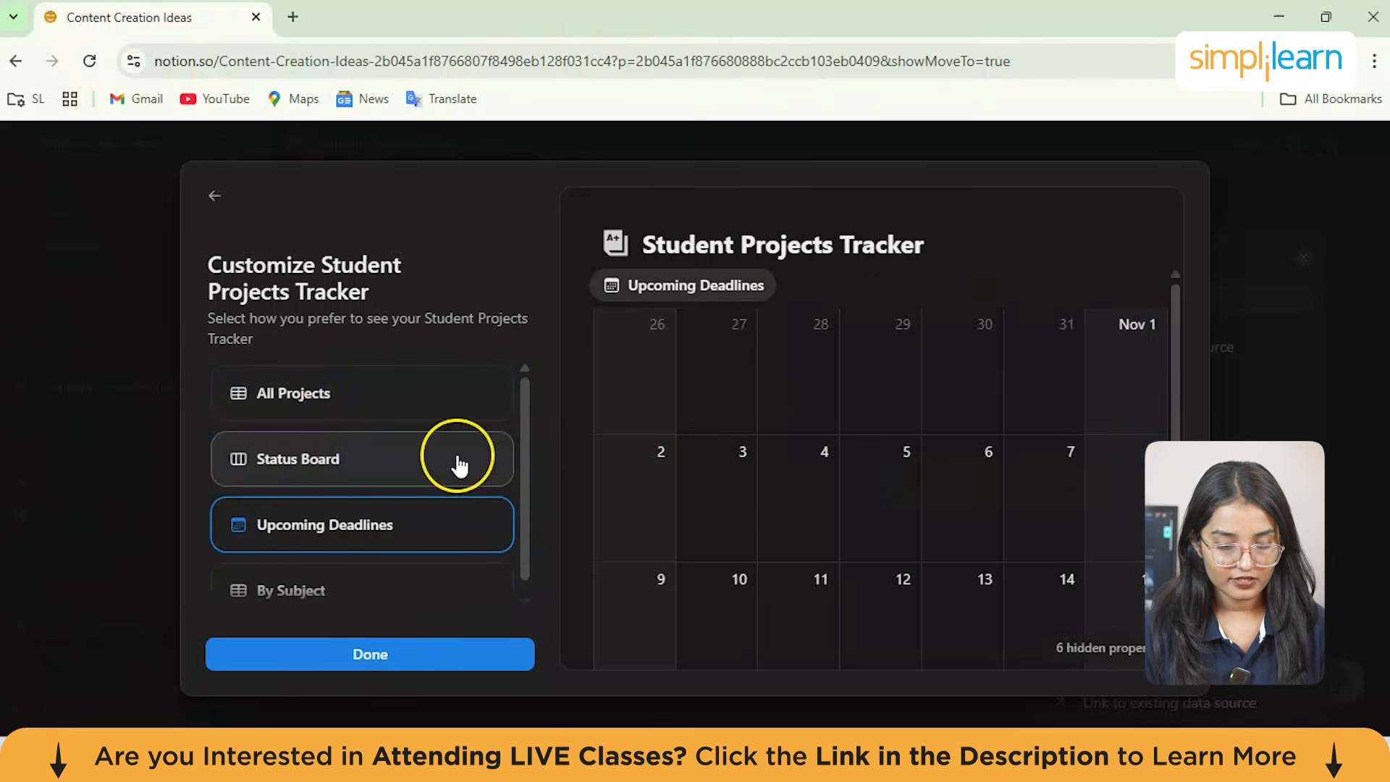
scroll(845, 475, "down", 4)
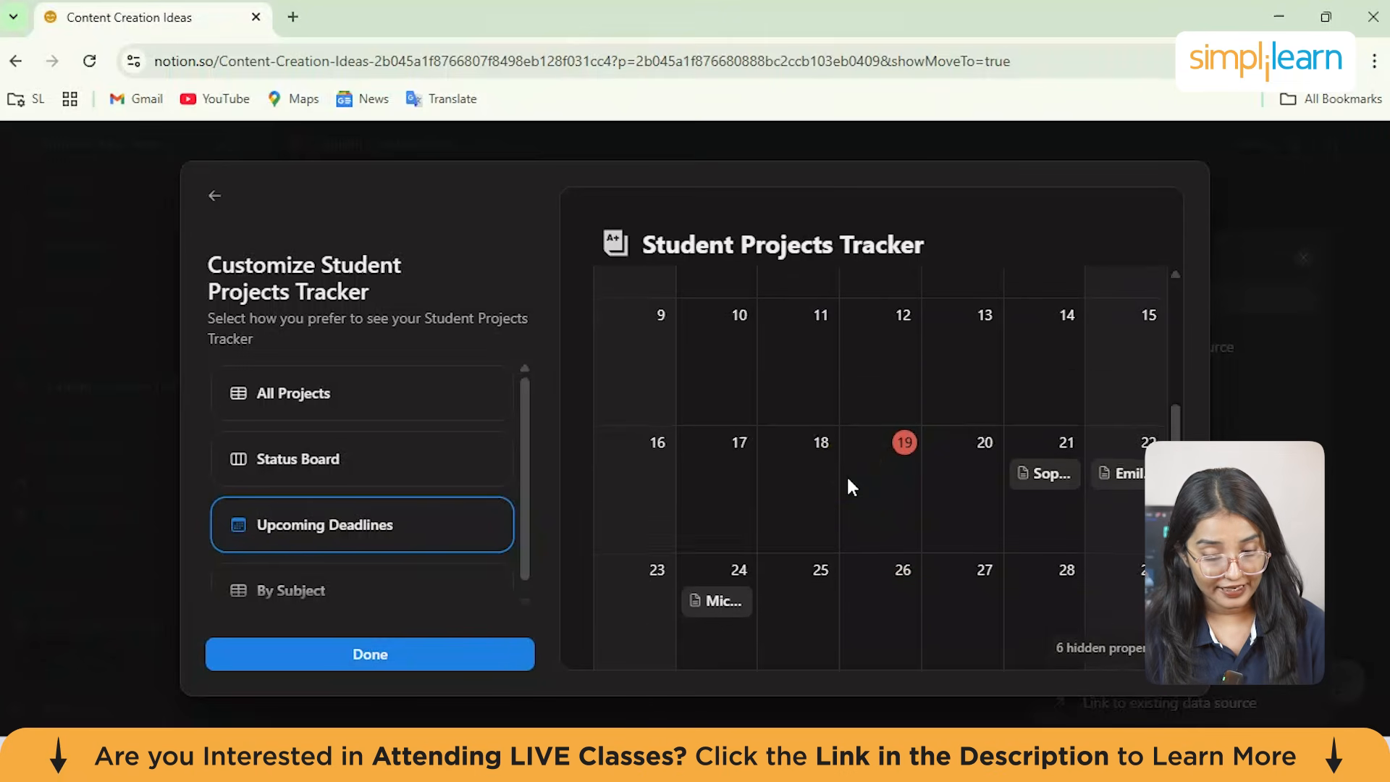
scroll(849, 480, "down", 2)
scroll(319, 529, "down", 1)
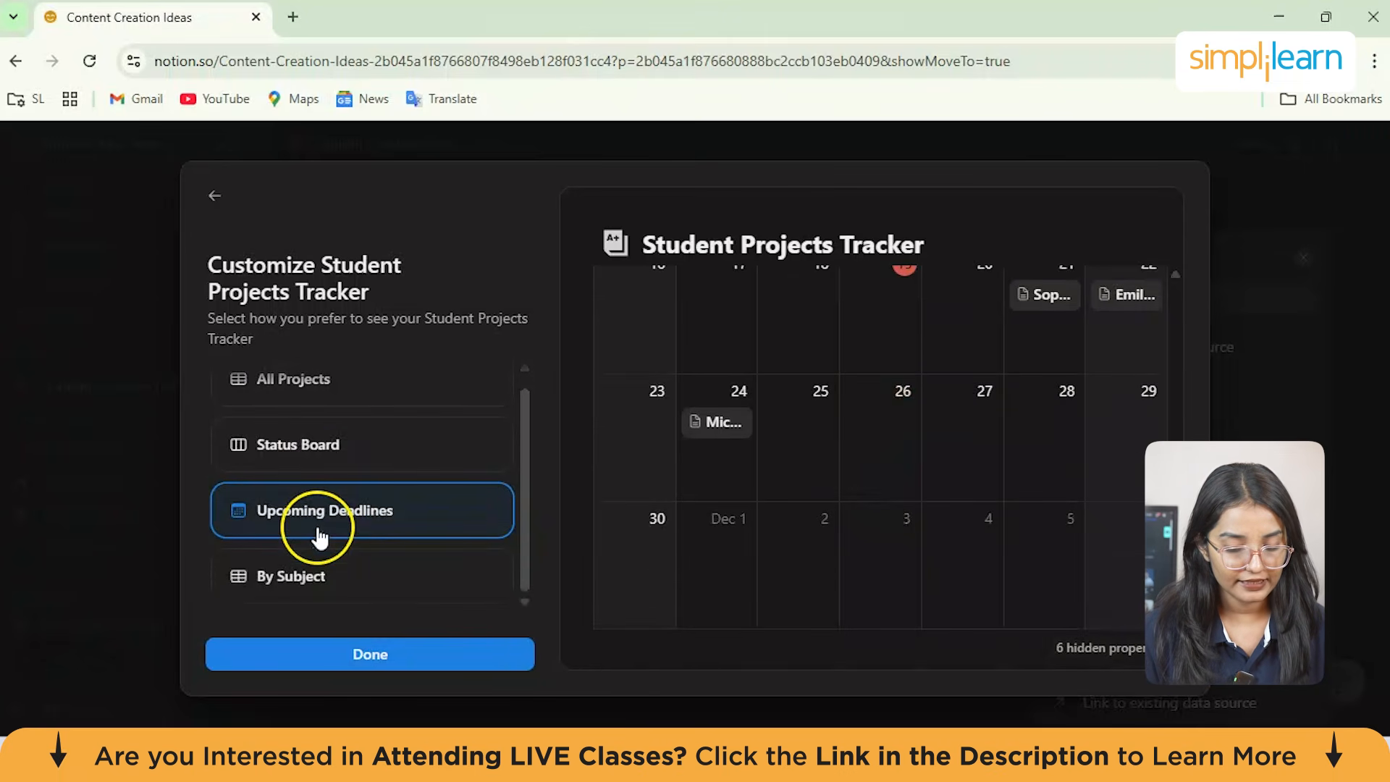
left_click(336, 587)
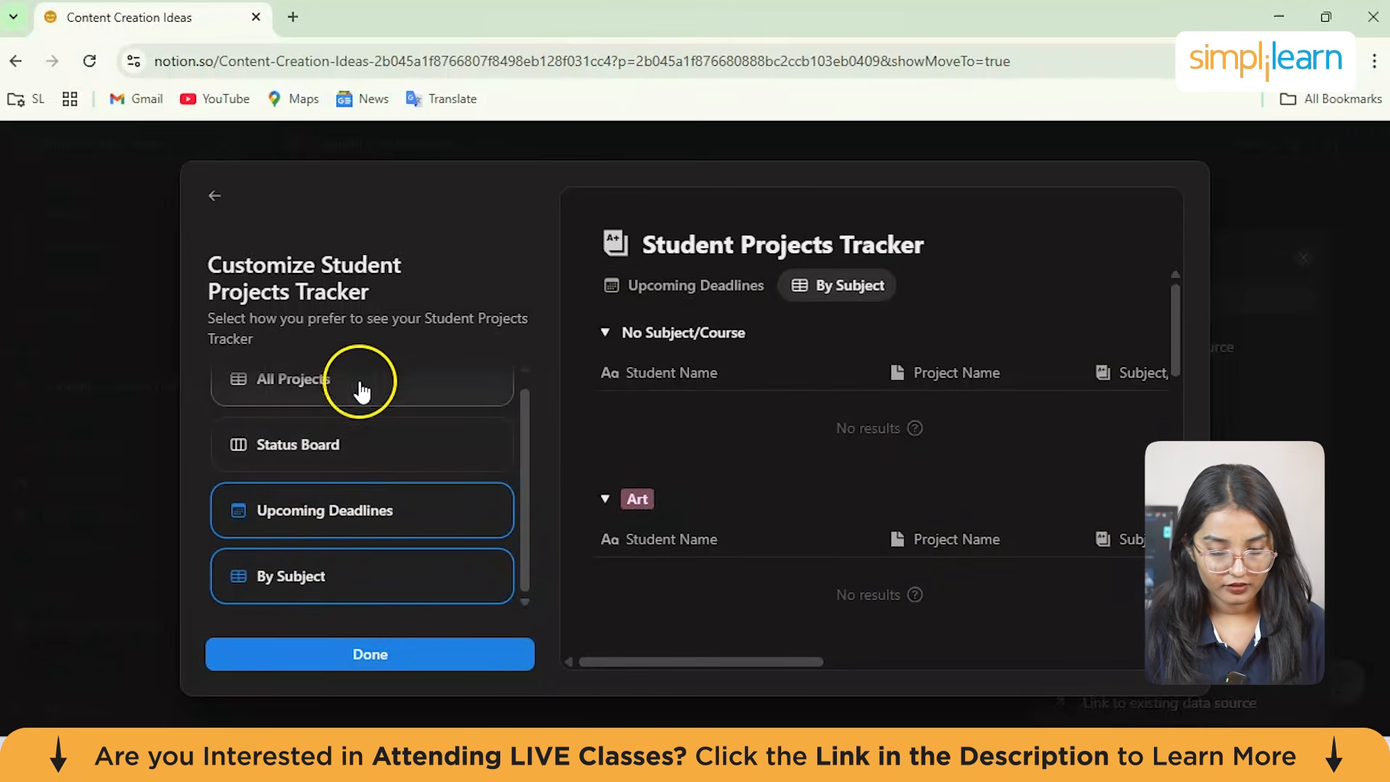
scroll(299, 409, "up", 1)
left_click(281, 396)
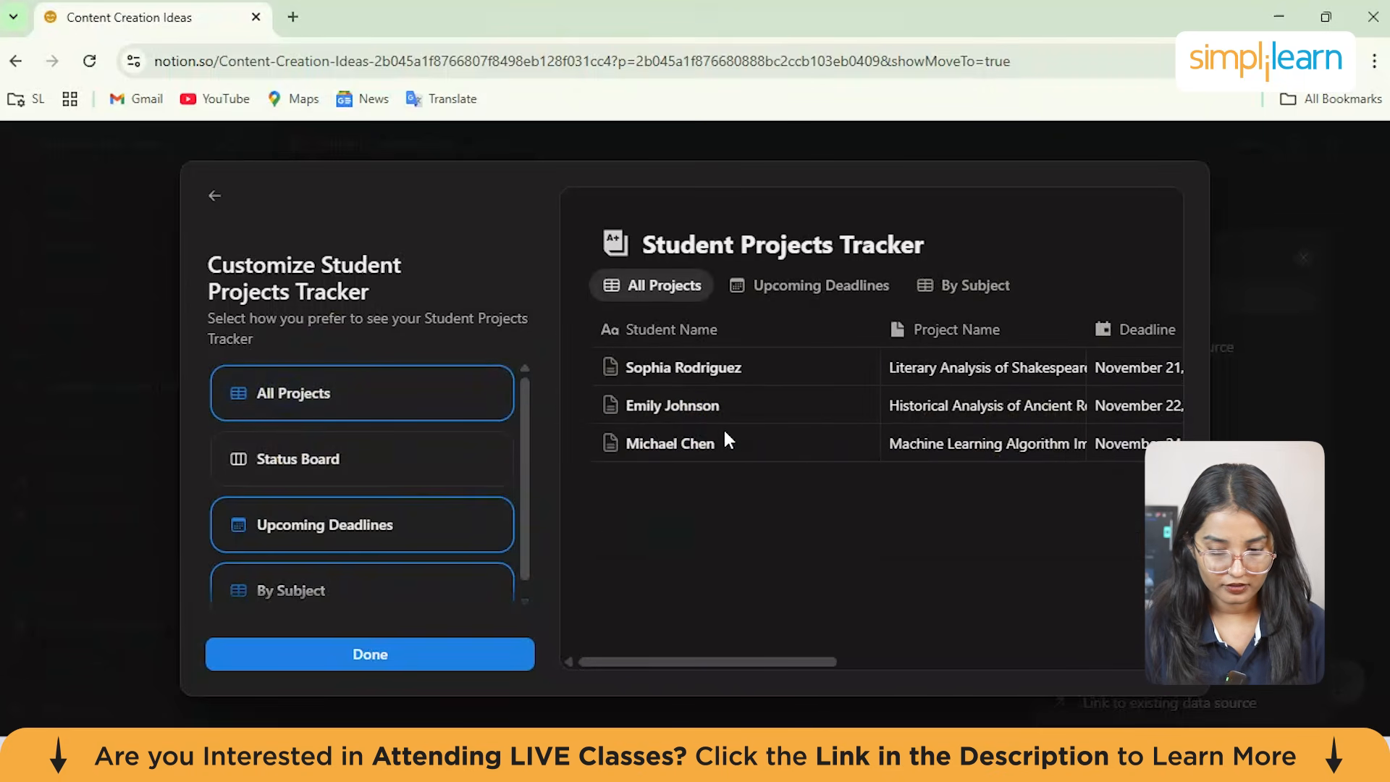
left_click(335, 653)
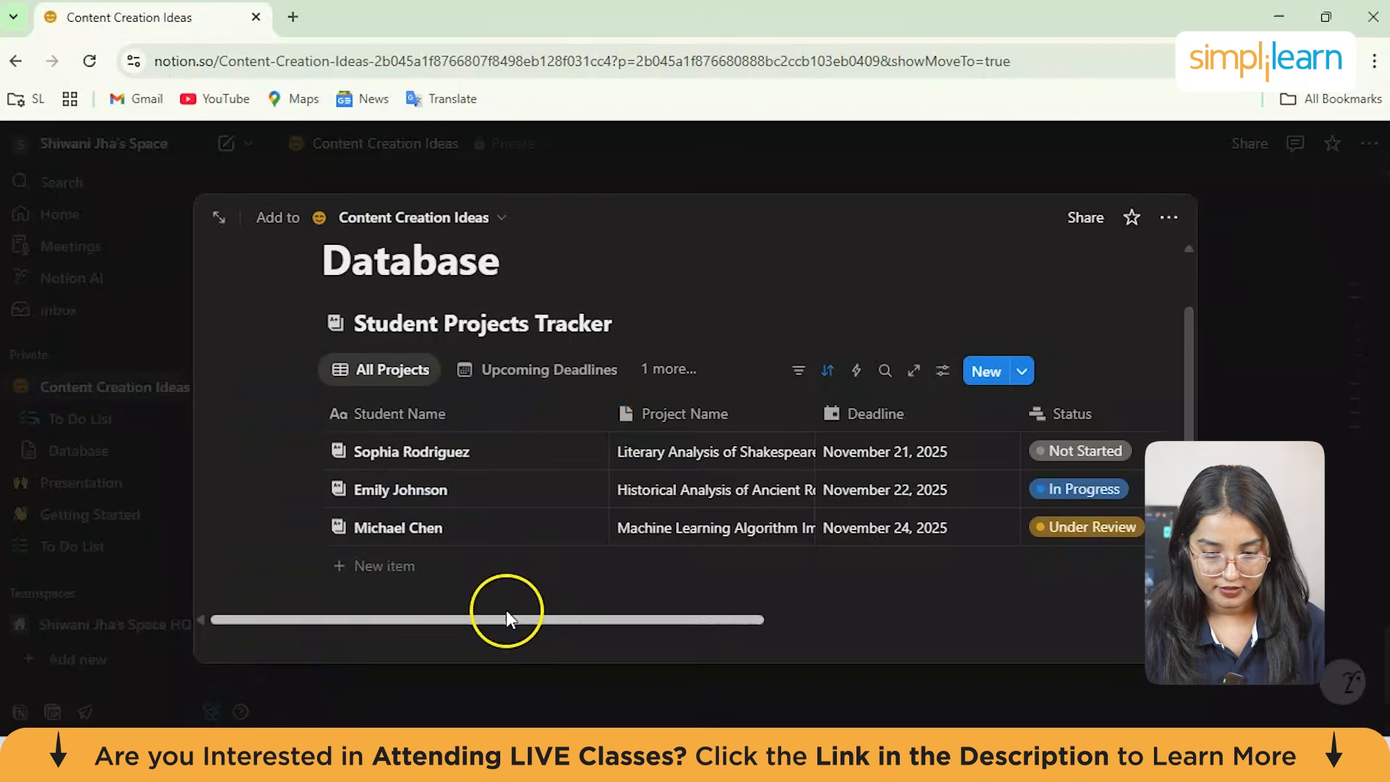
Step: Change the Student Projects Tracker database icon to the brown accessibility figure
scroll(655, 450, "down", 2)
scroll(659, 449, "up", 2)
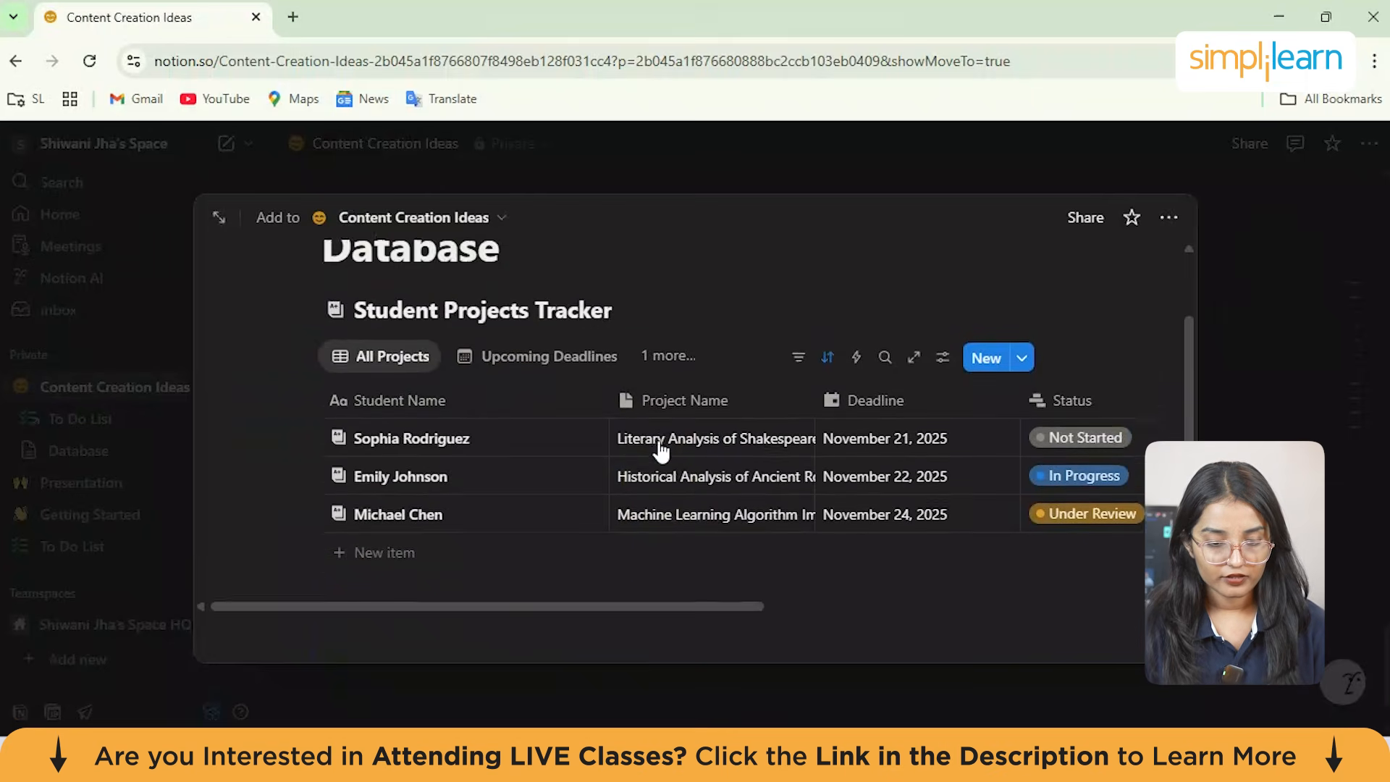
scroll(660, 449, "up", 1)
scroll(660, 450, "down", 1)
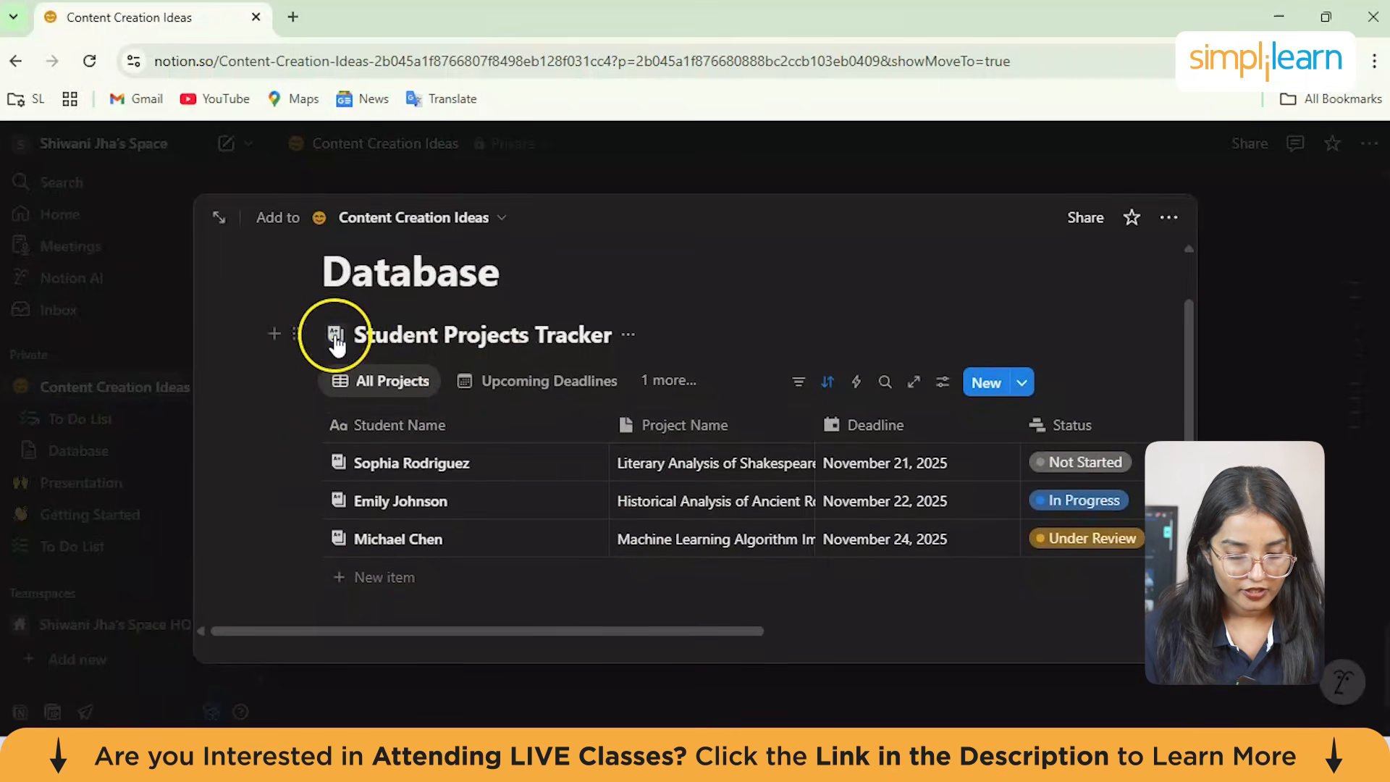
left_click(335, 335)
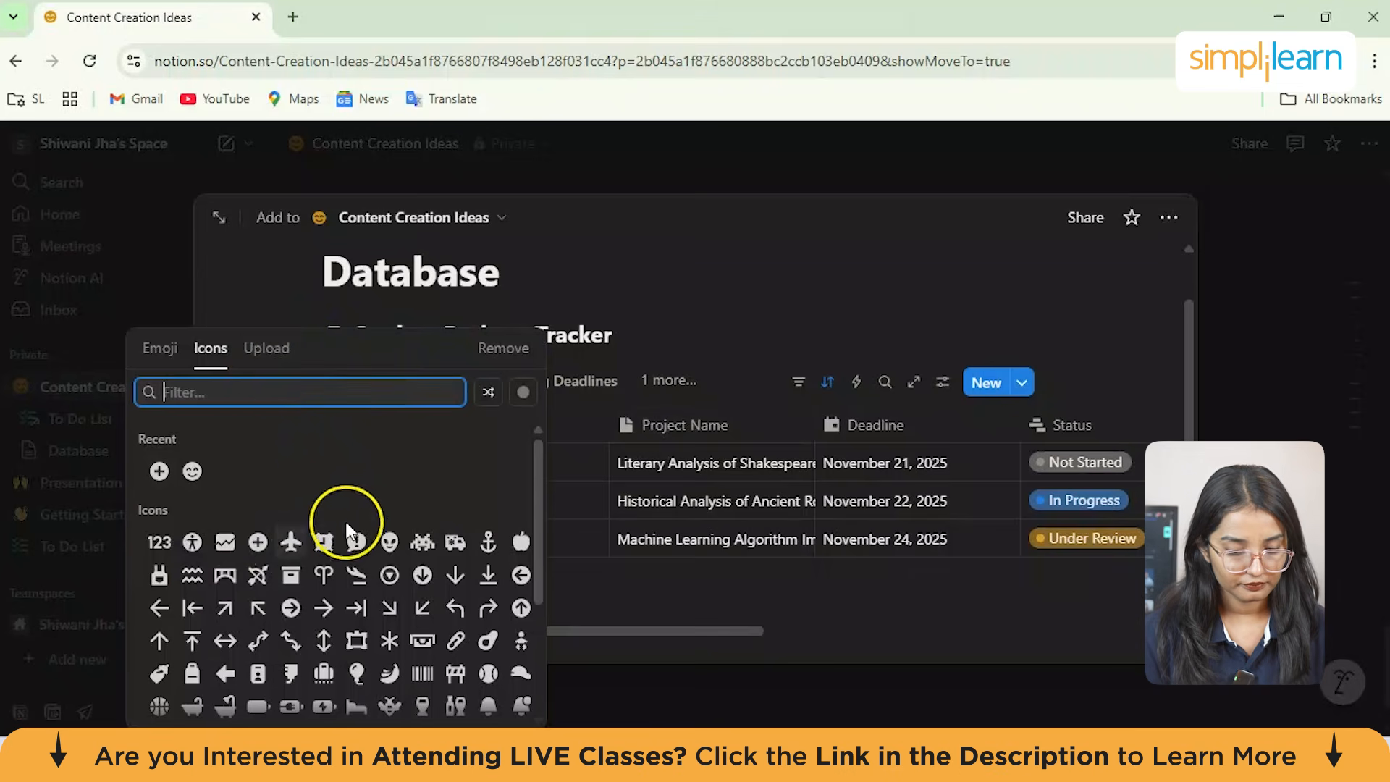
left_click(186, 548)
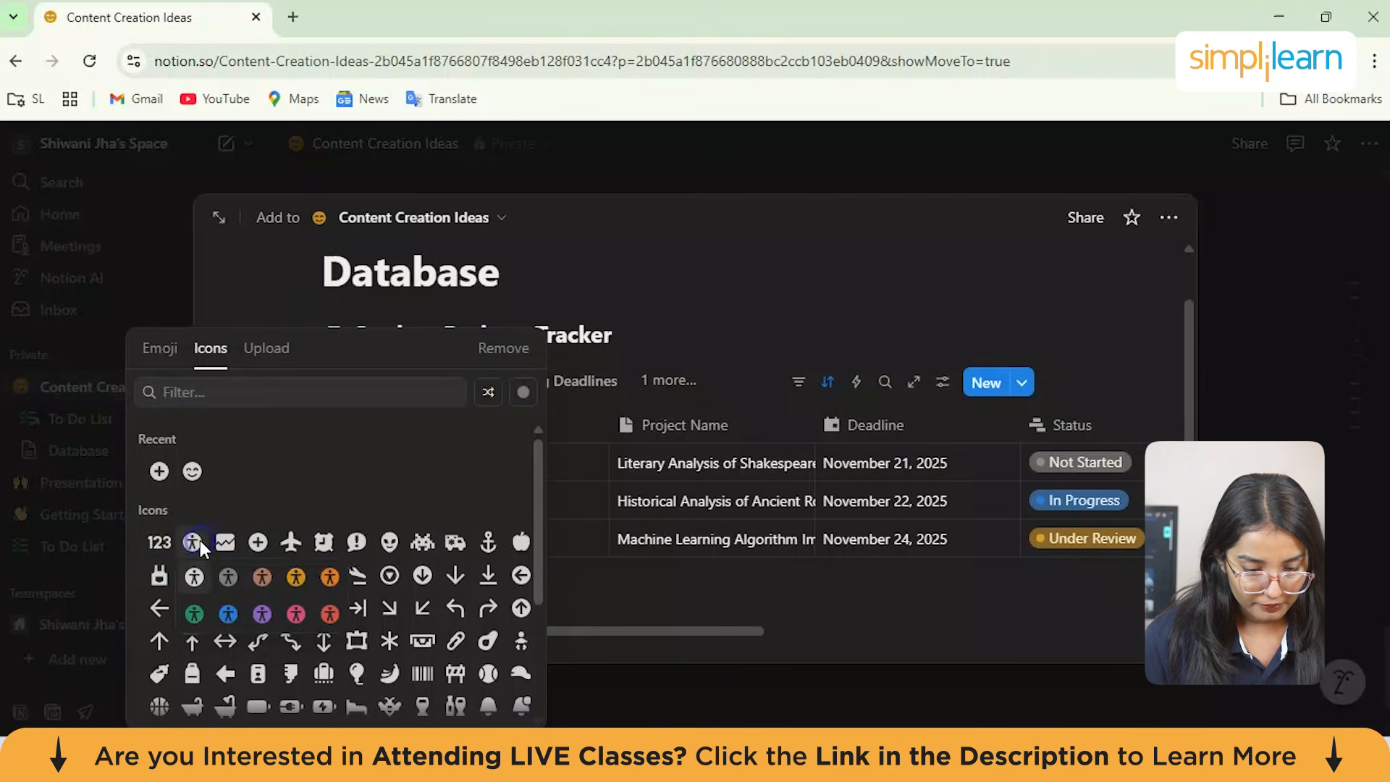
left_click(265, 581)
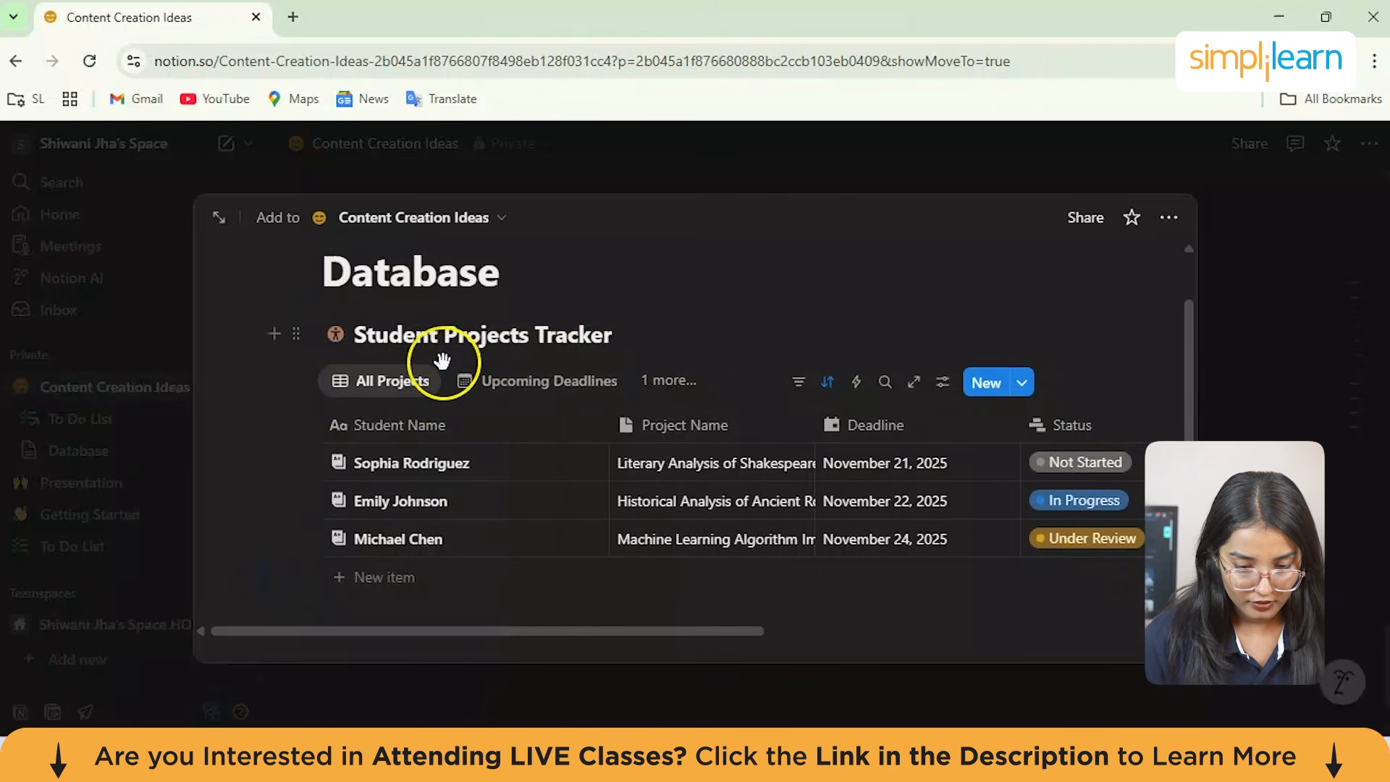
Step: Add a cover to the Database page, using an Unsplash "student" search to pick the photo of a woman at a laptop
scroll(417, 288, "up", 1)
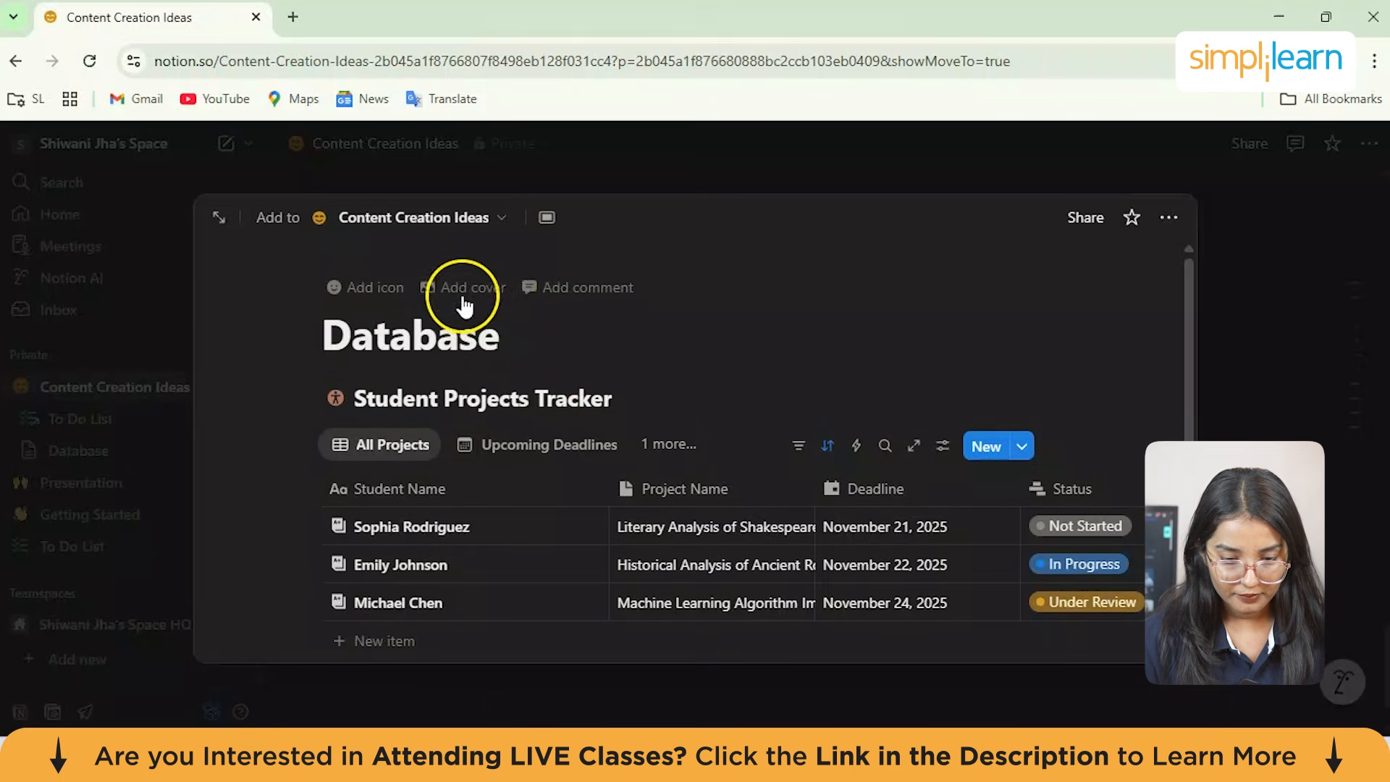
left_click(463, 285)
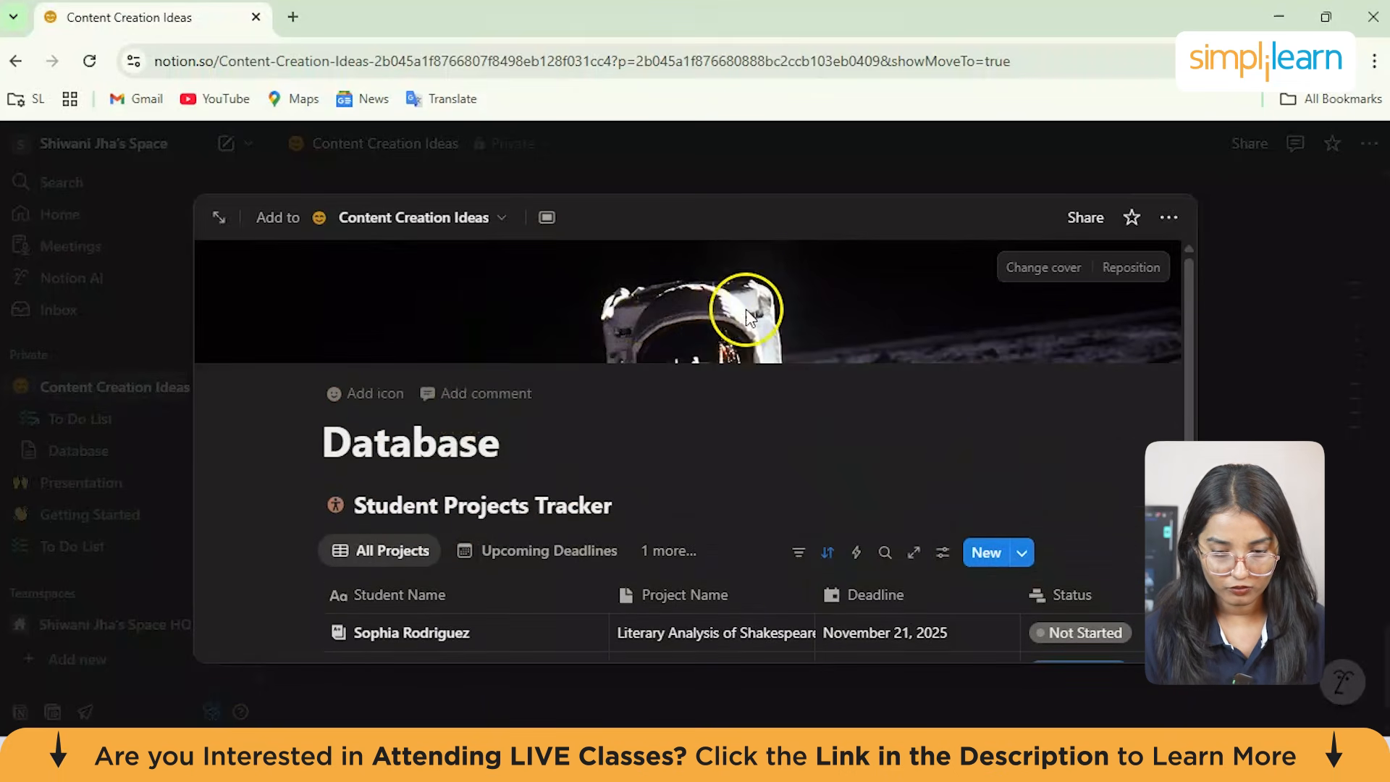
left_click(1077, 273)
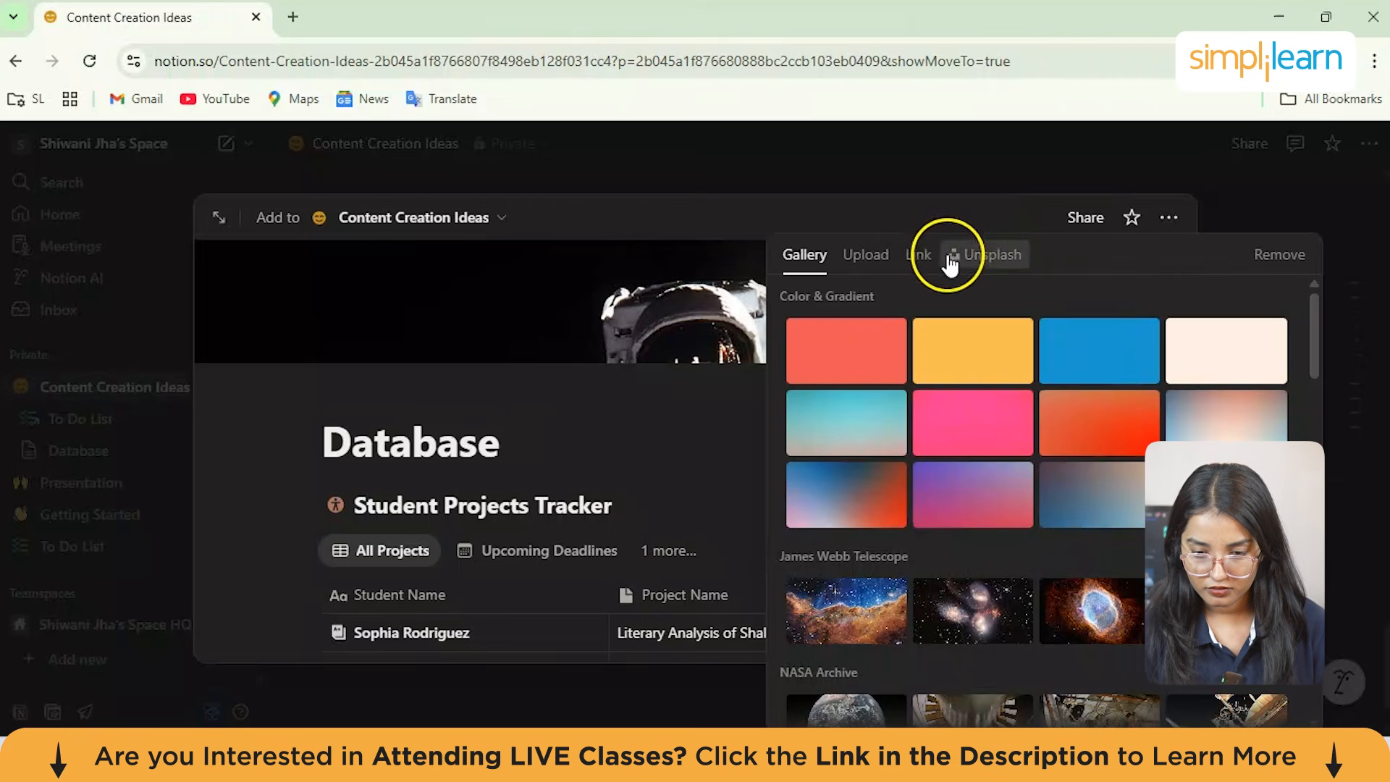
left_click(992, 258)
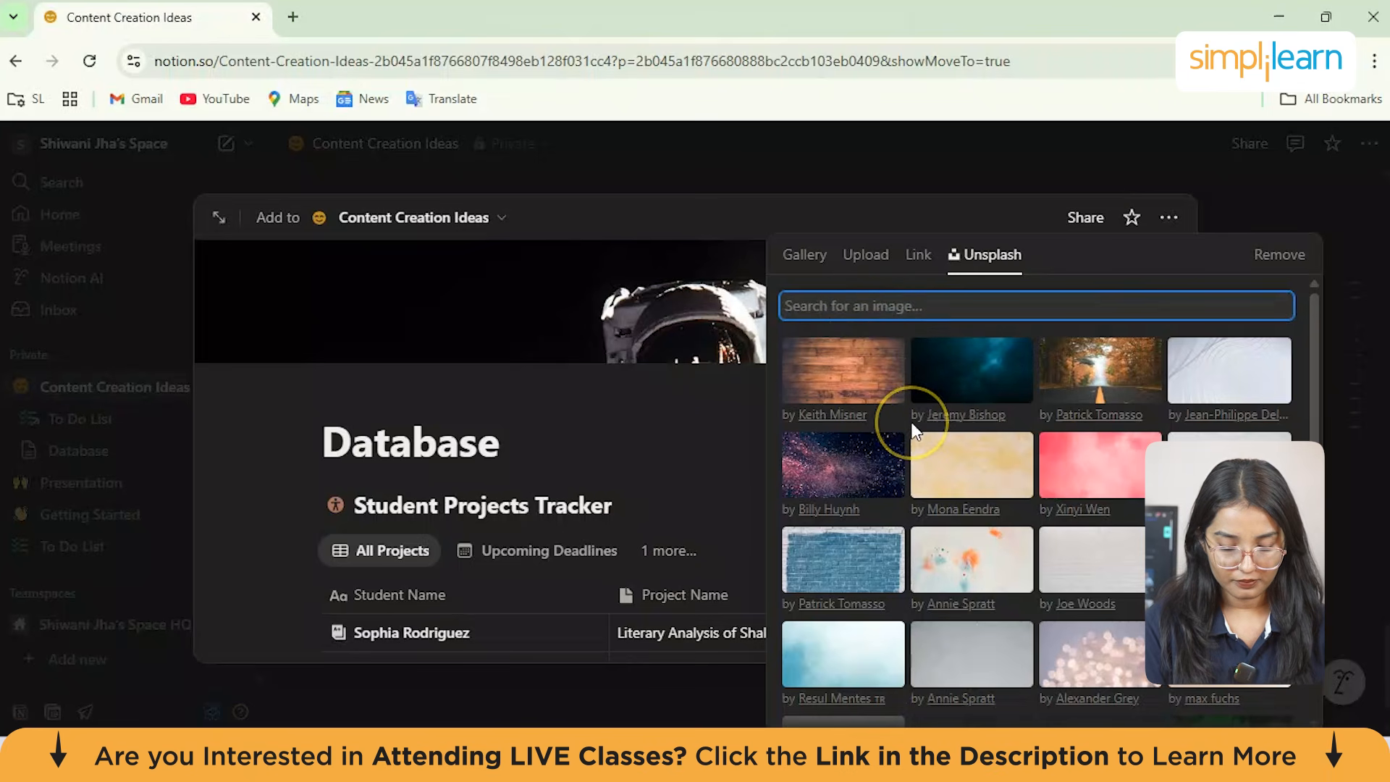
type("student")
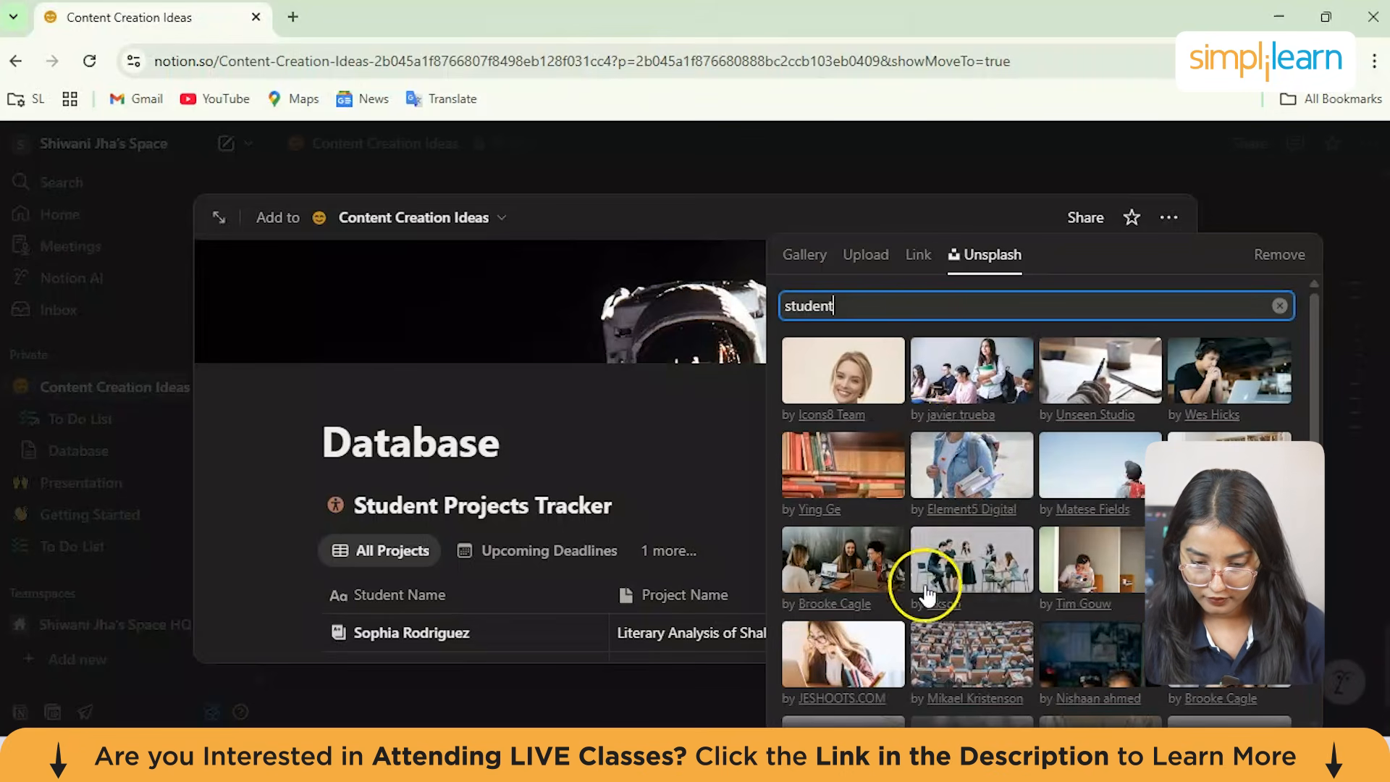
scroll(927, 590, "down", 1)
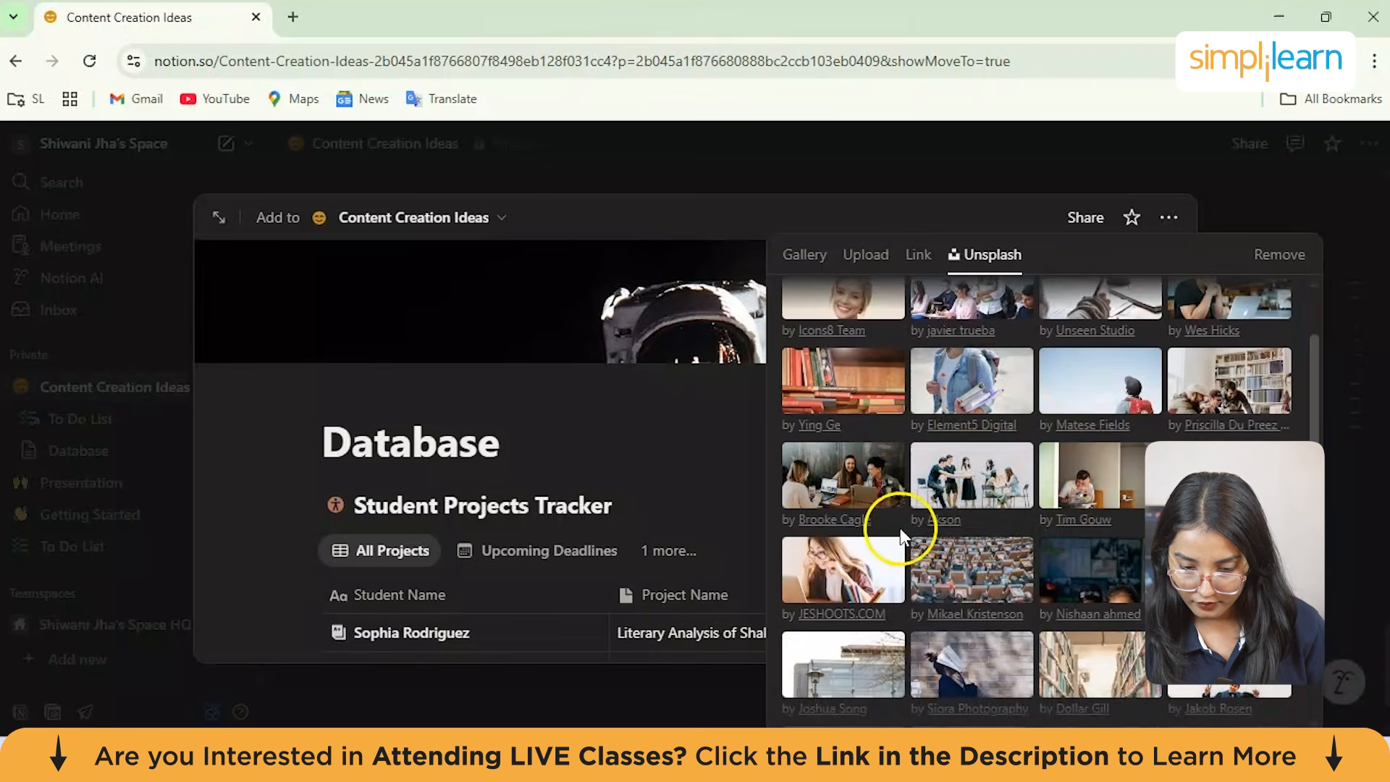
left_click(852, 568)
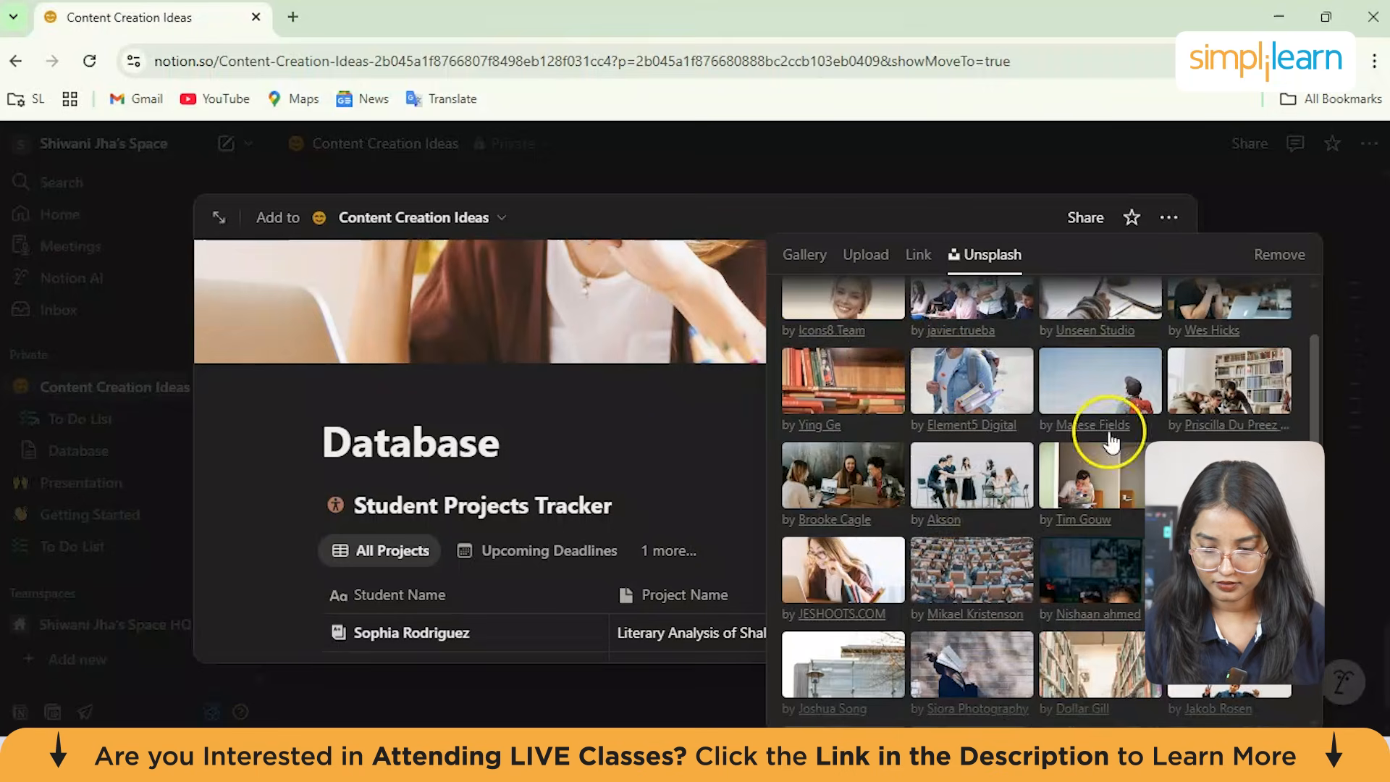
Step: Replace the Database page cover with the "student" search photo of a hand writing with a pen
scroll(1101, 435, "down", 2)
scroll(1086, 575, "down", 3)
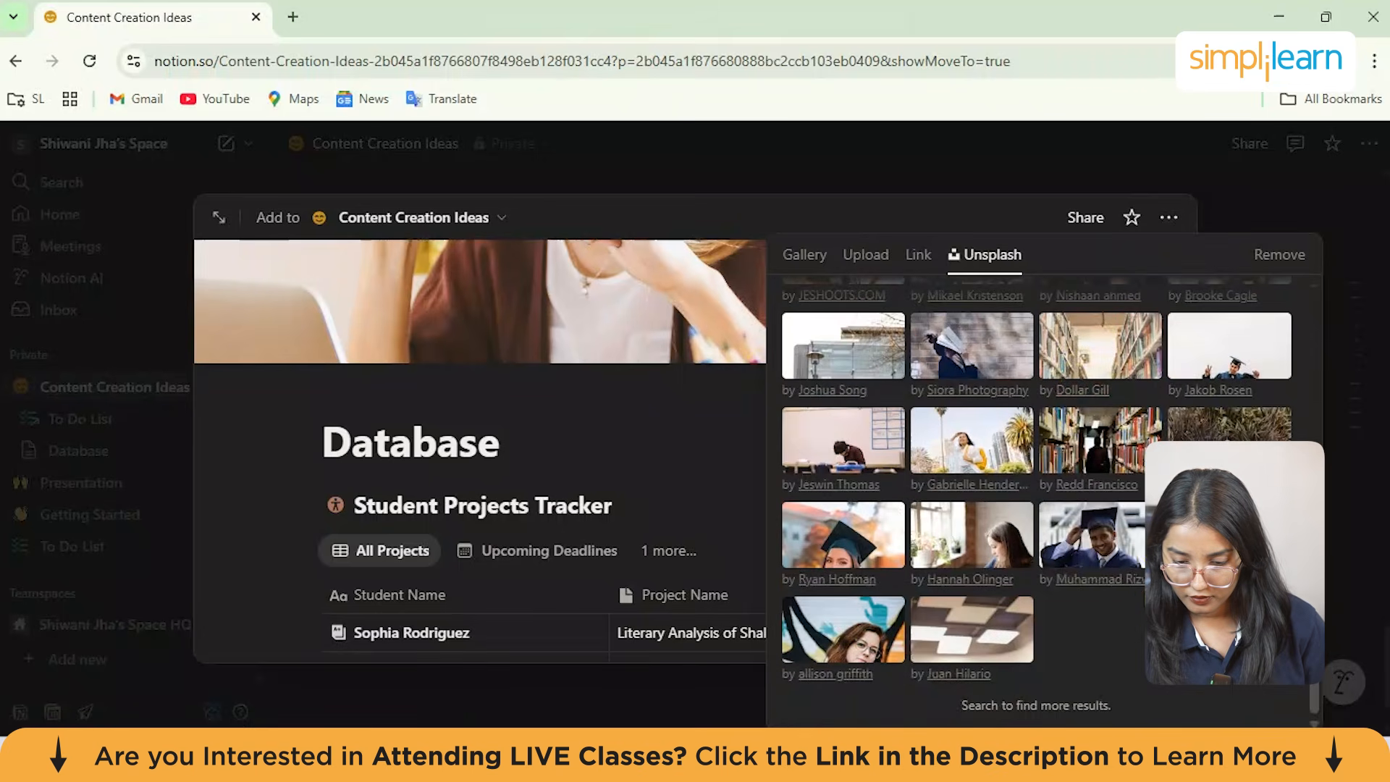
scroll(952, 569, "up", 1)
scroll(952, 569, "up", 5)
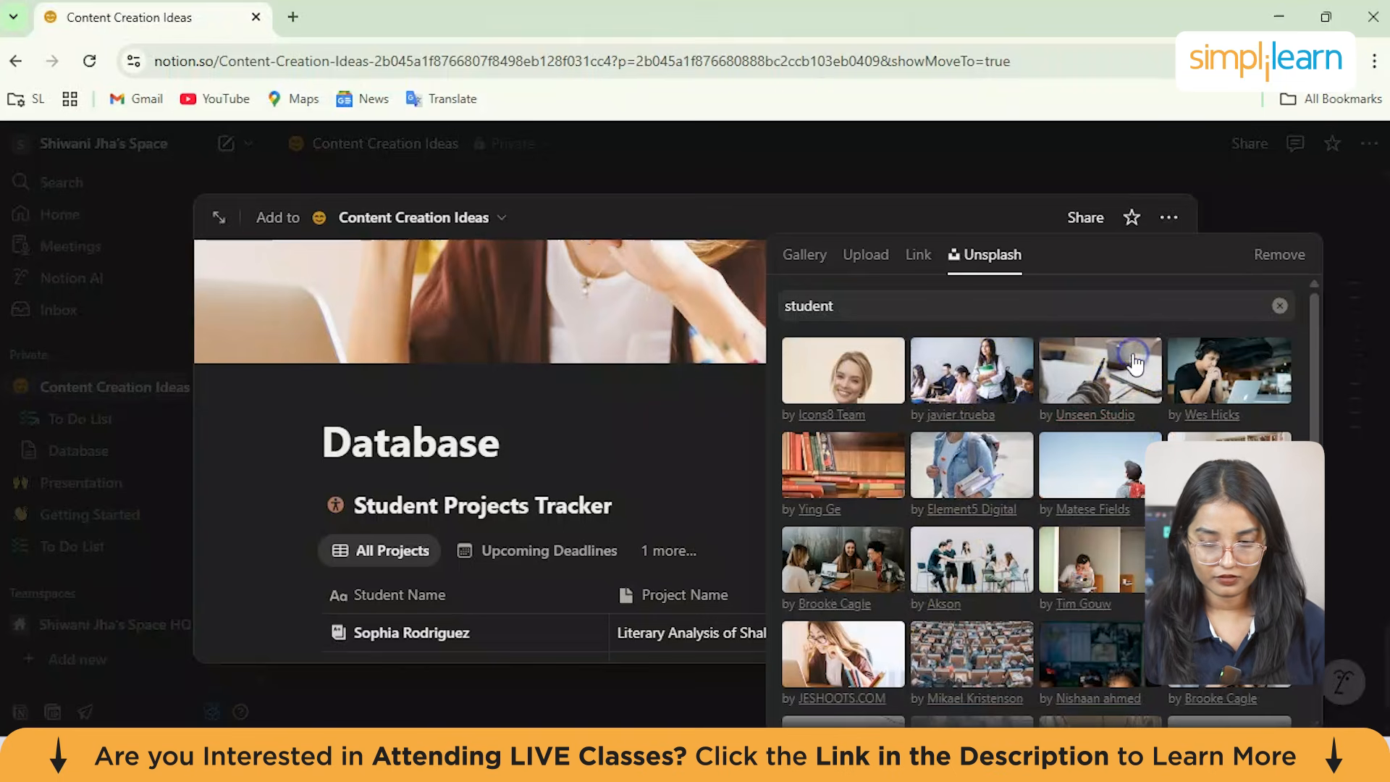
left_click(1134, 361)
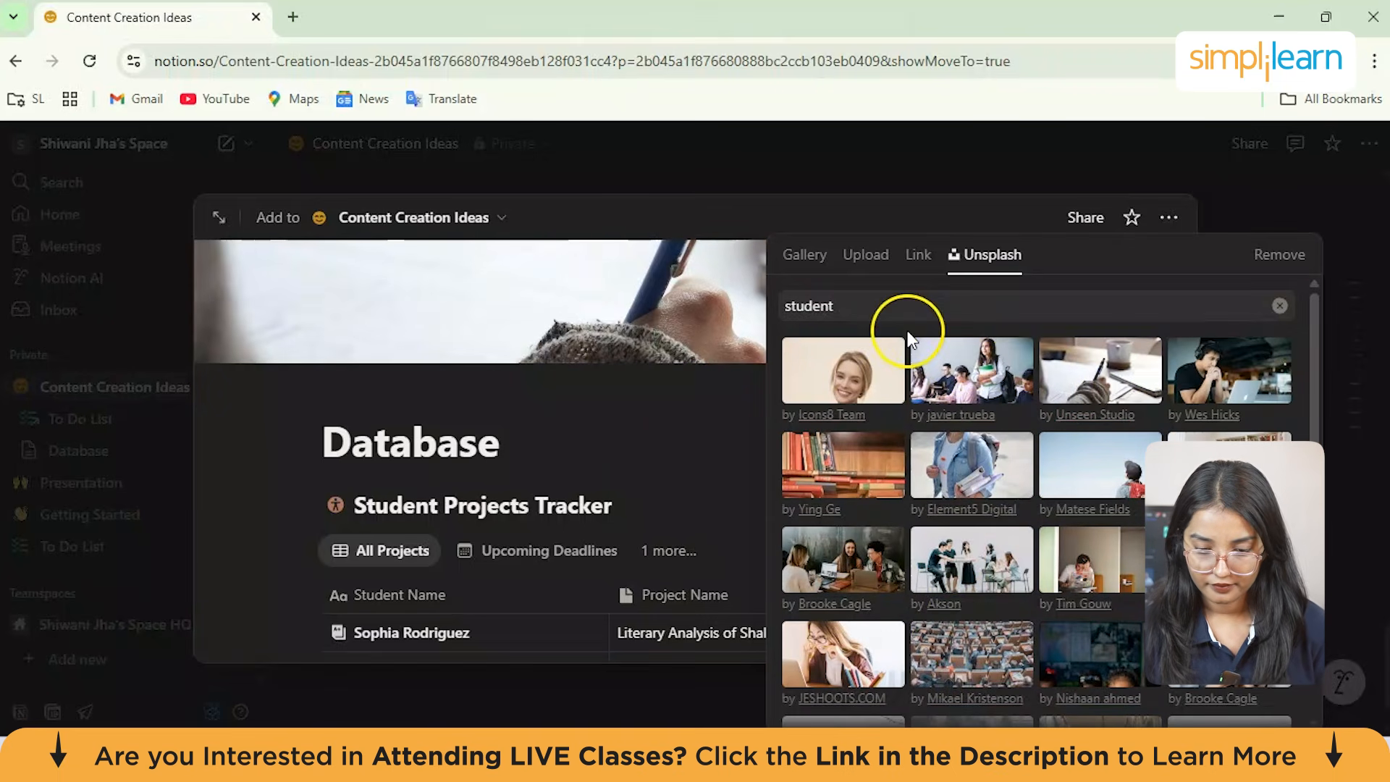
left_click(731, 483)
Step: Change the Deadline property's type in the Student Projects Tracker to Checkbox
scroll(989, 404, "down", 1)
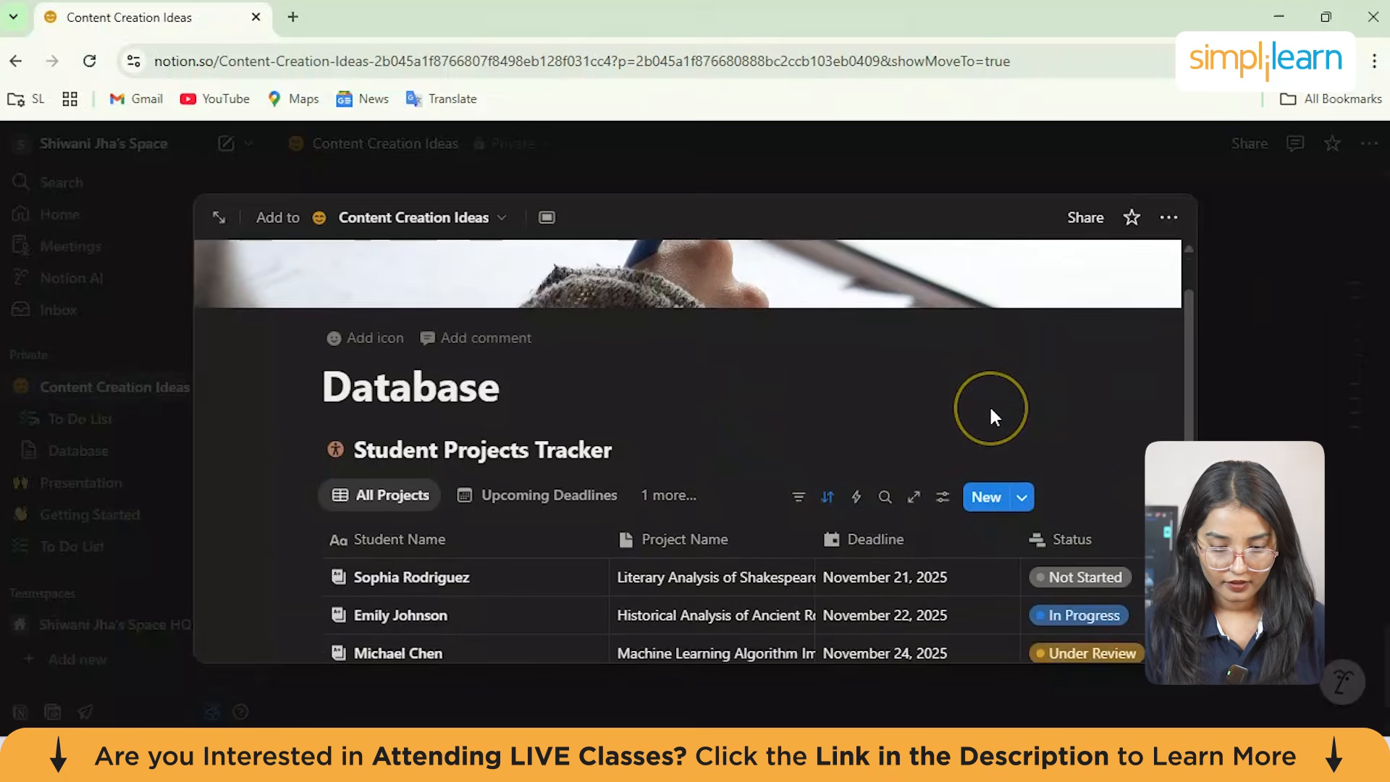
scroll(988, 404, "up", 1)
scroll(989, 404, "down", 3)
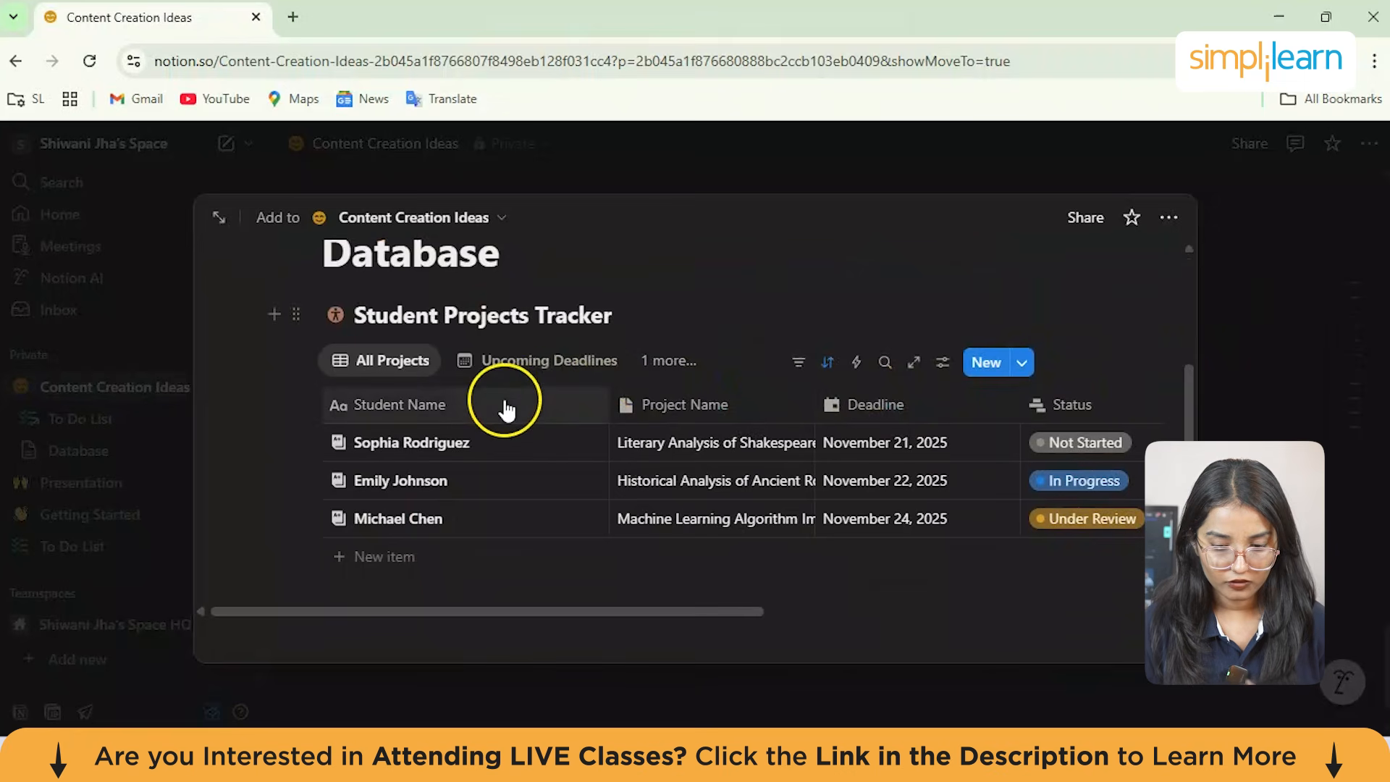
left_click(872, 406)
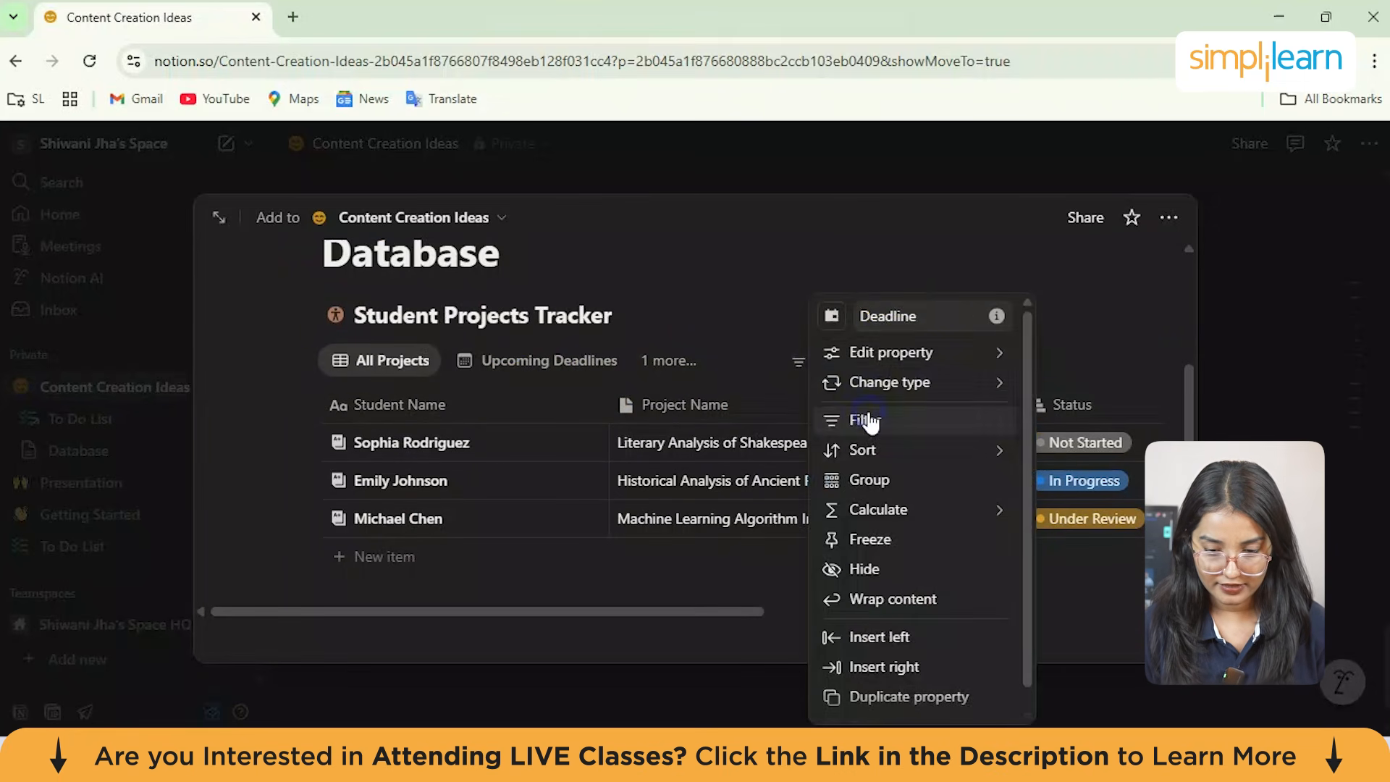
mouse_move(876, 455)
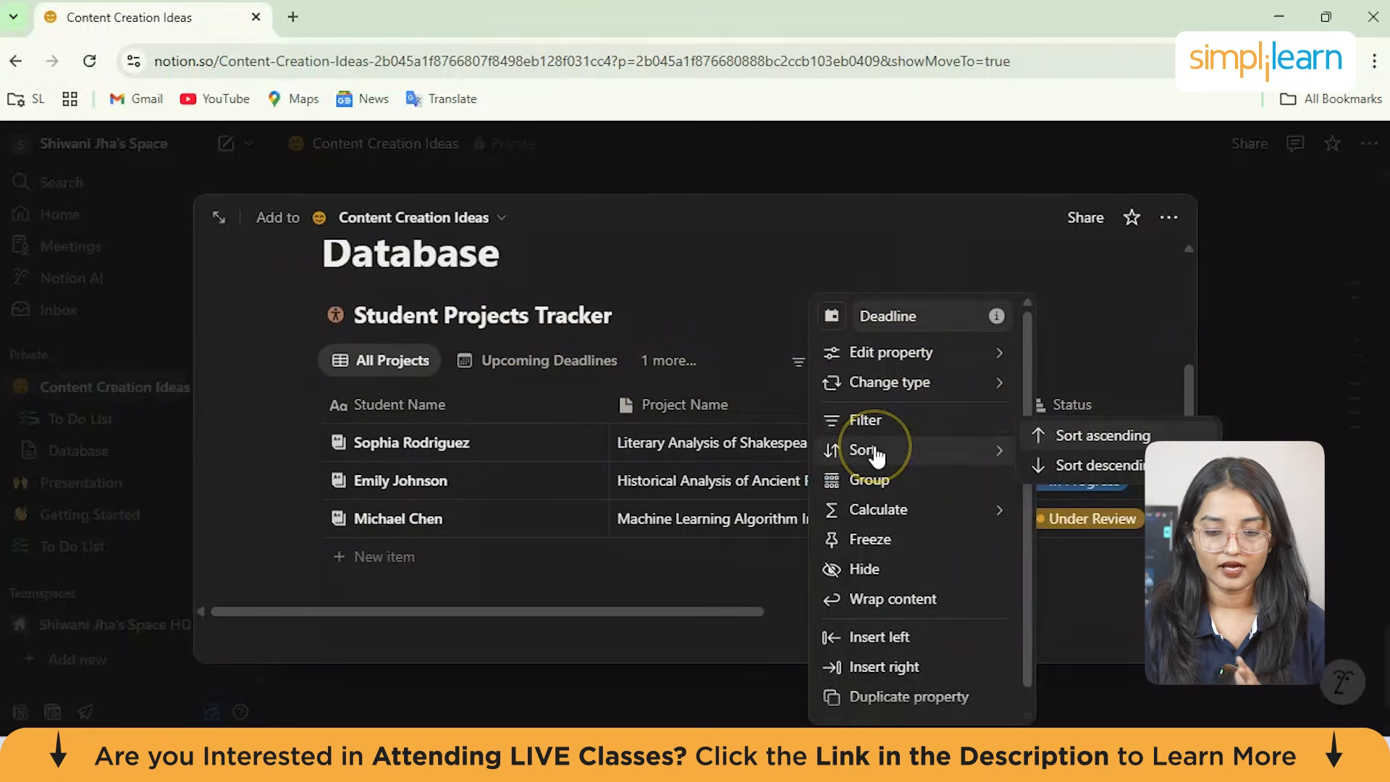
left_click(904, 354)
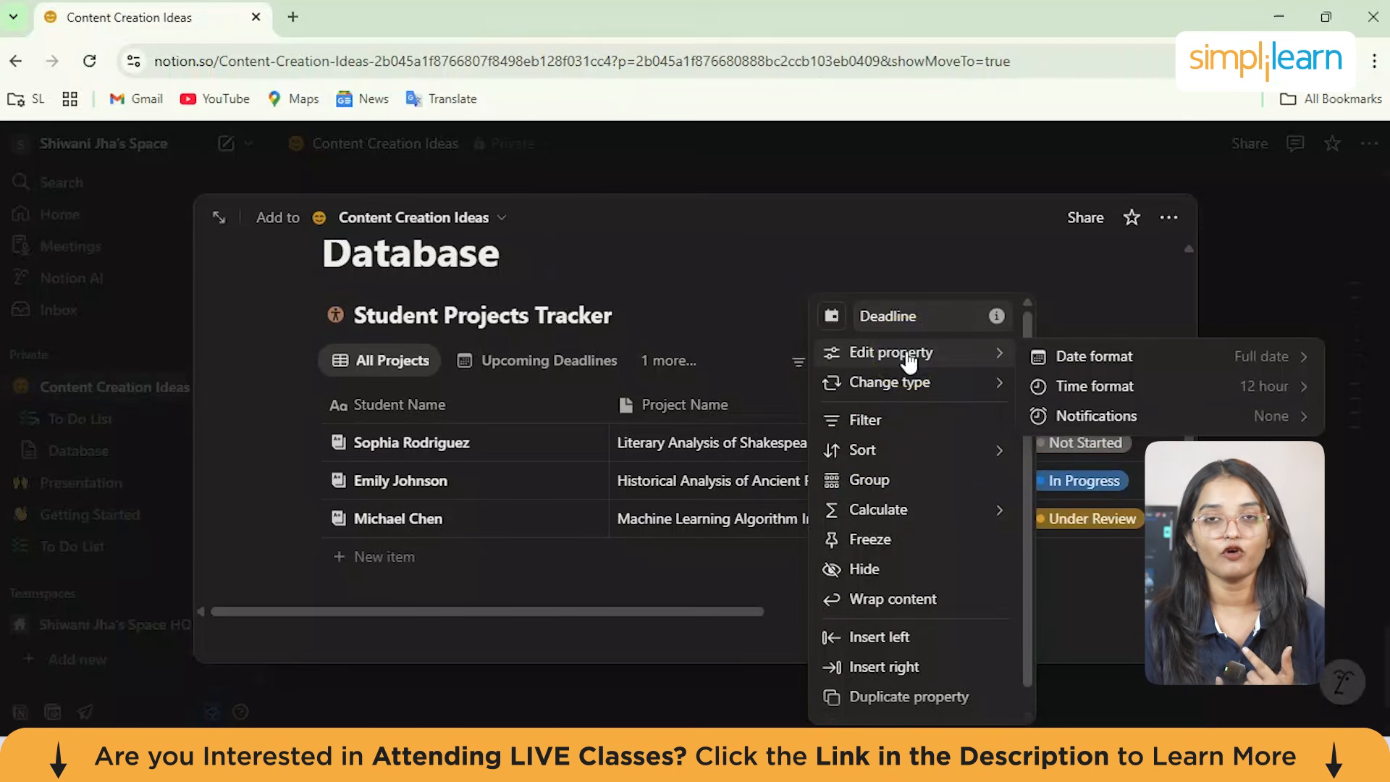
left_click(916, 385)
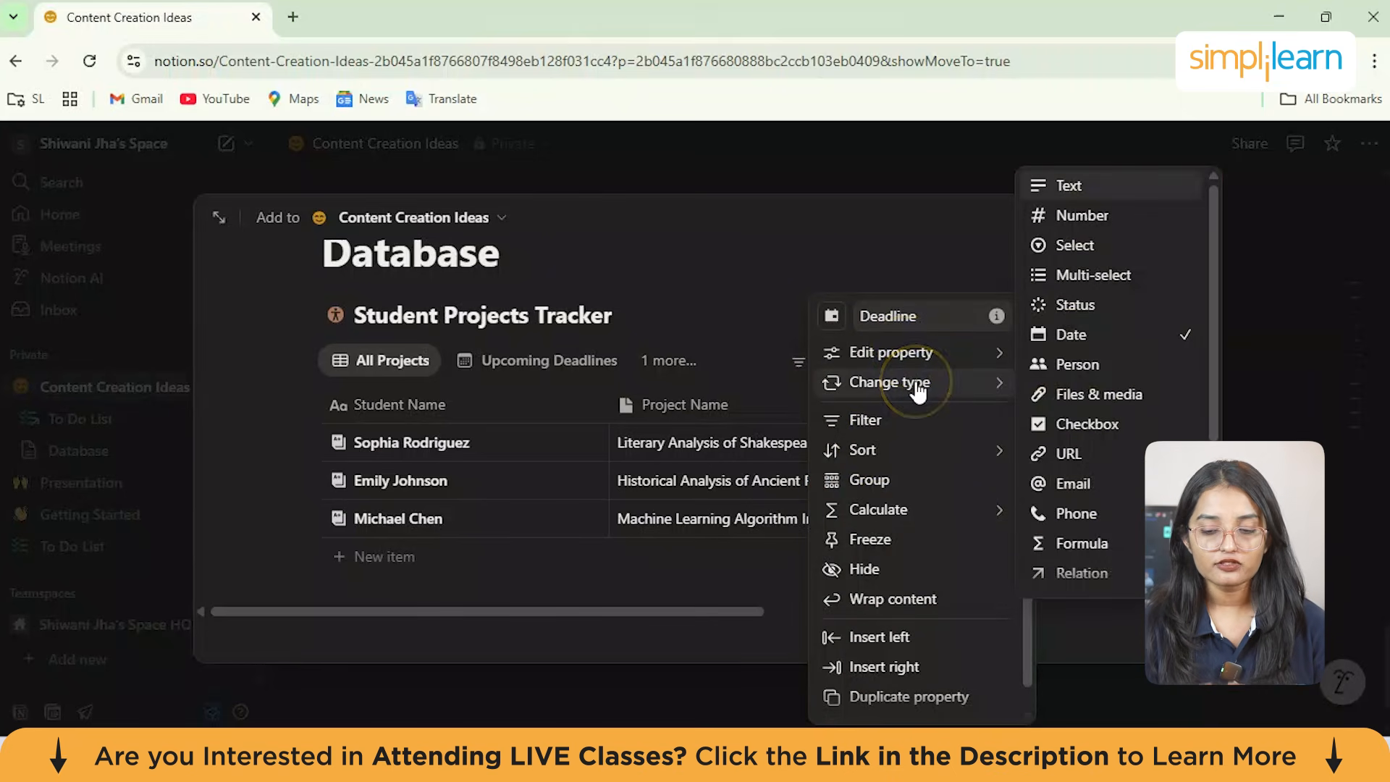
left_click(1070, 329)
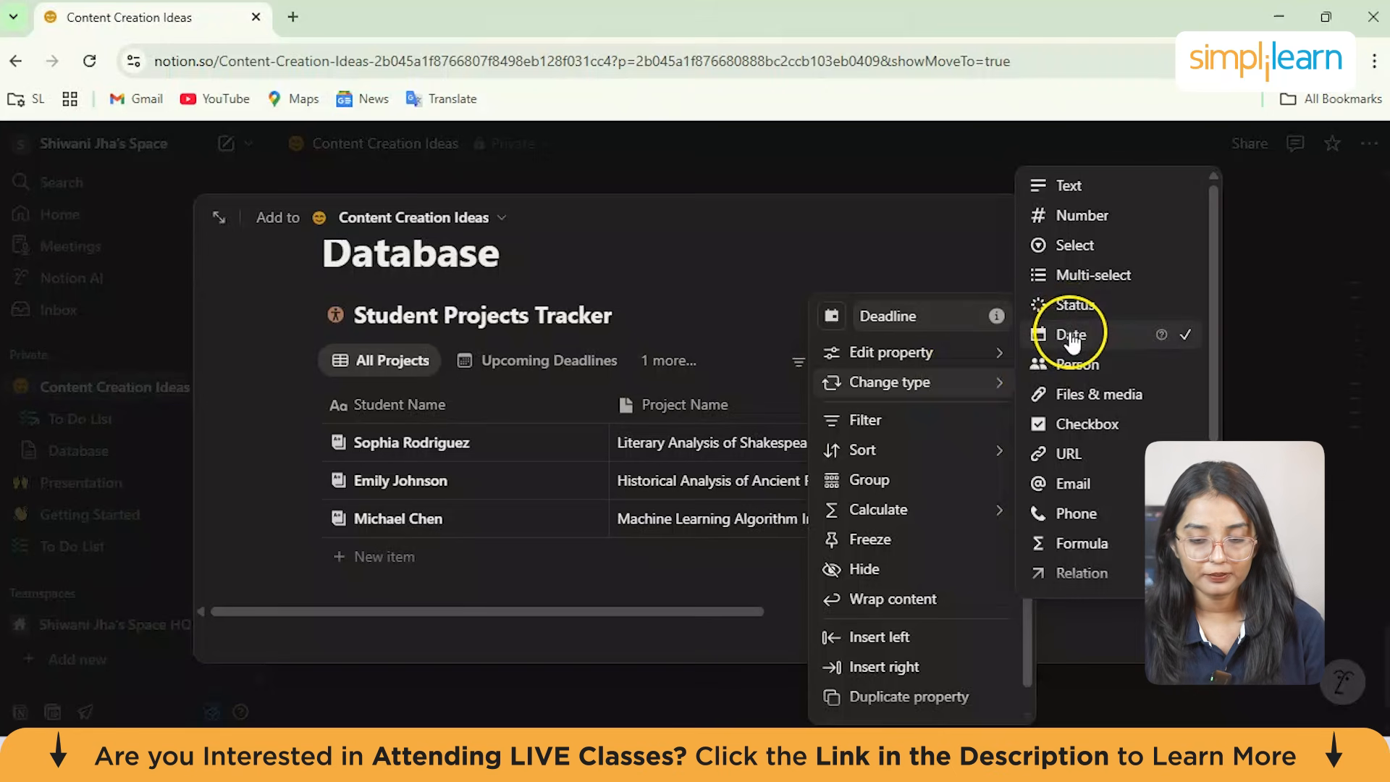
left_click(1103, 427)
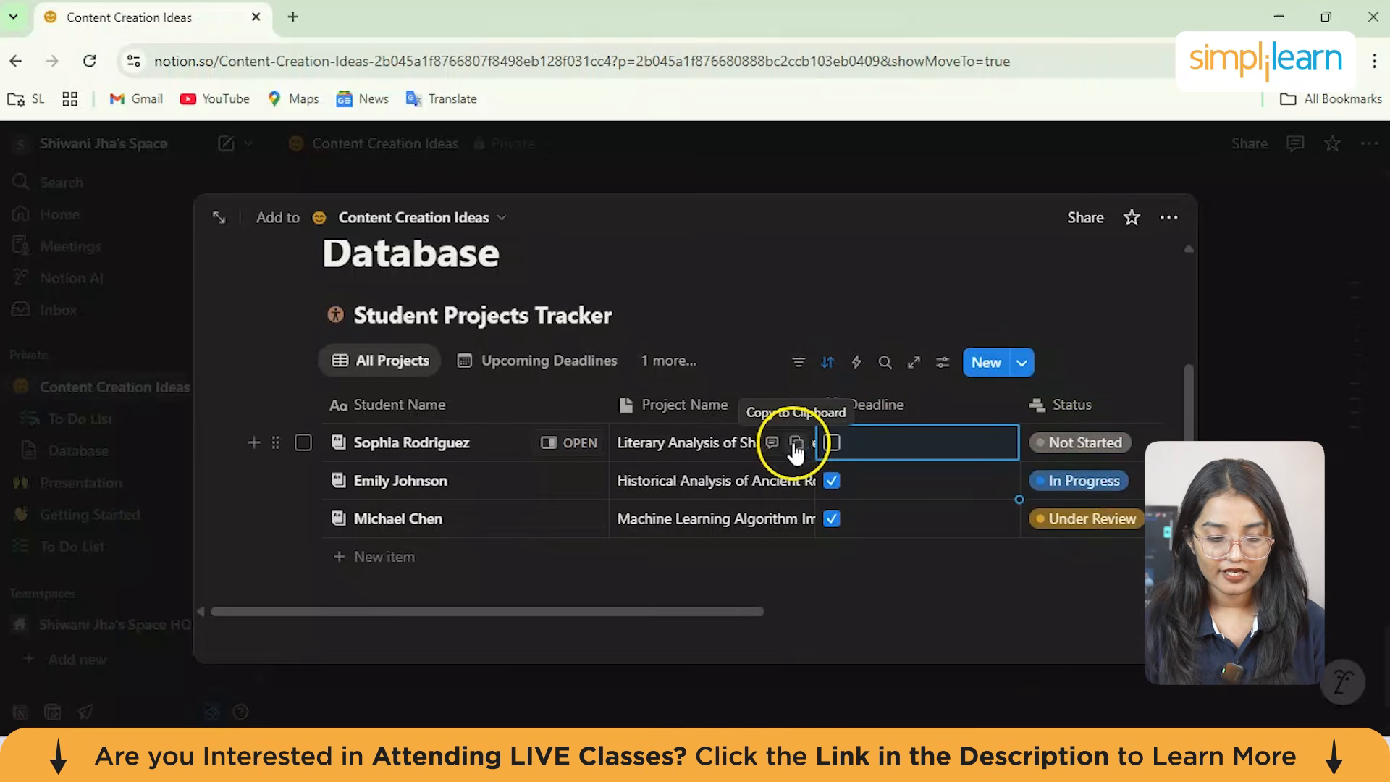
Step: Tick the Deadline checkbox for the Shakespeare literary analysis project and clear it for the Ancient Rome historical analysis project
left_click(831, 442)
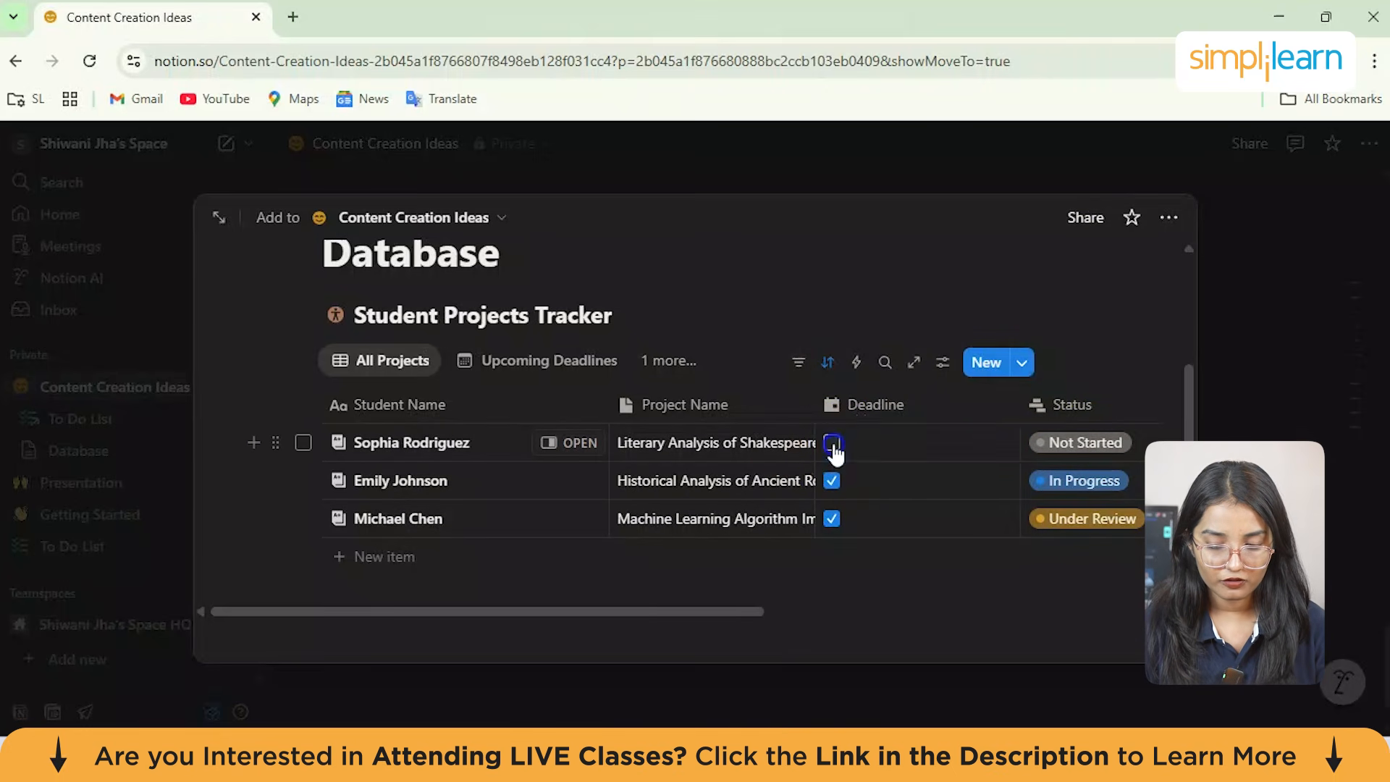
scroll(865, 499, "down", 1)
scroll(865, 498, "up", 2)
scroll(866, 498, "down", 2)
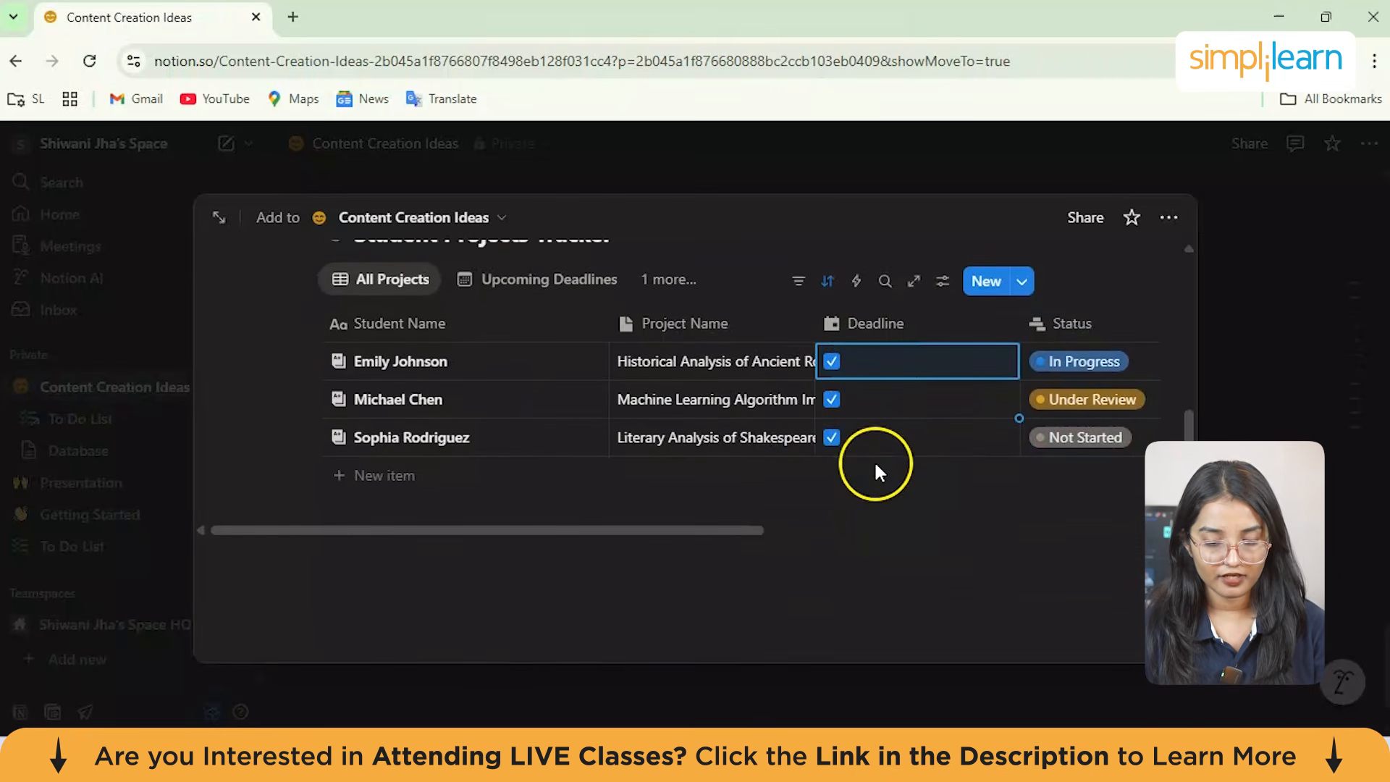
left_click(896, 376)
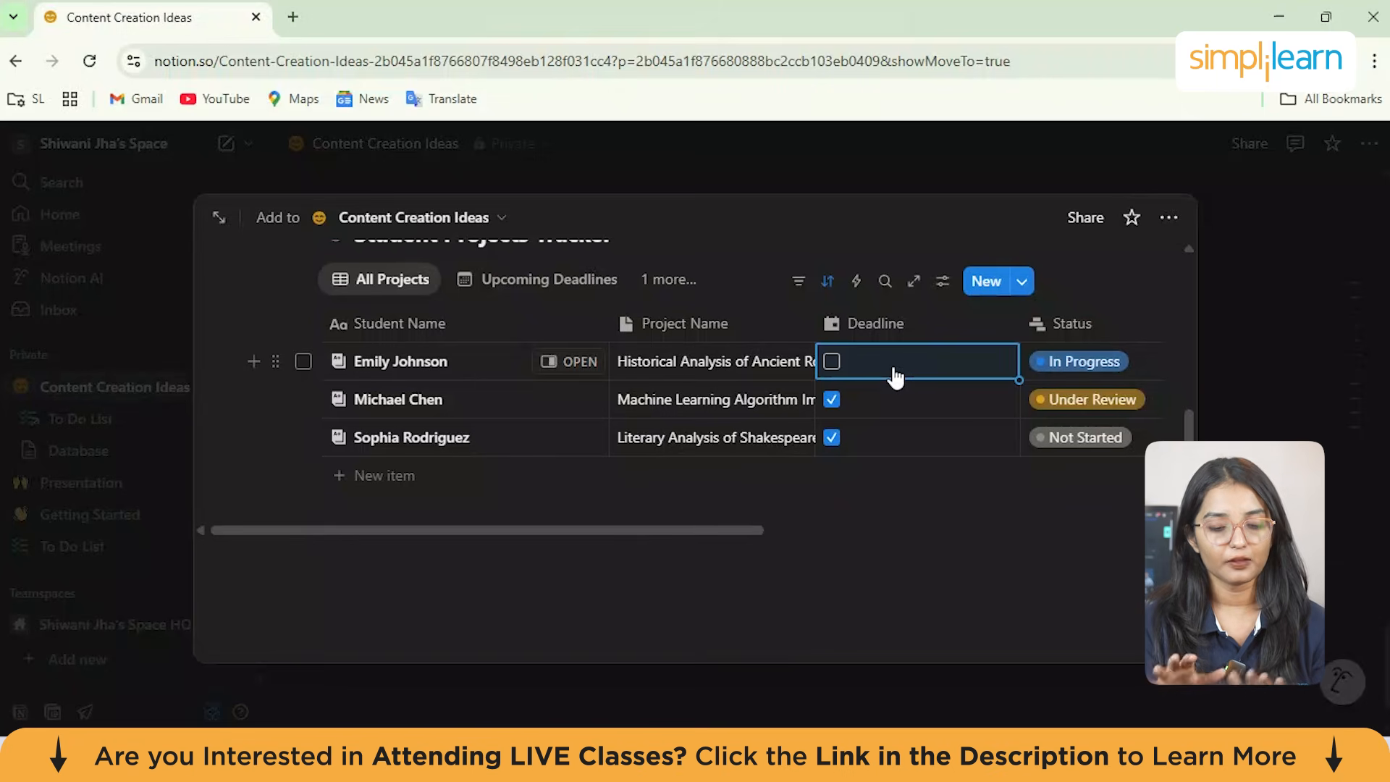
scroll(876, 493, "right", 5)
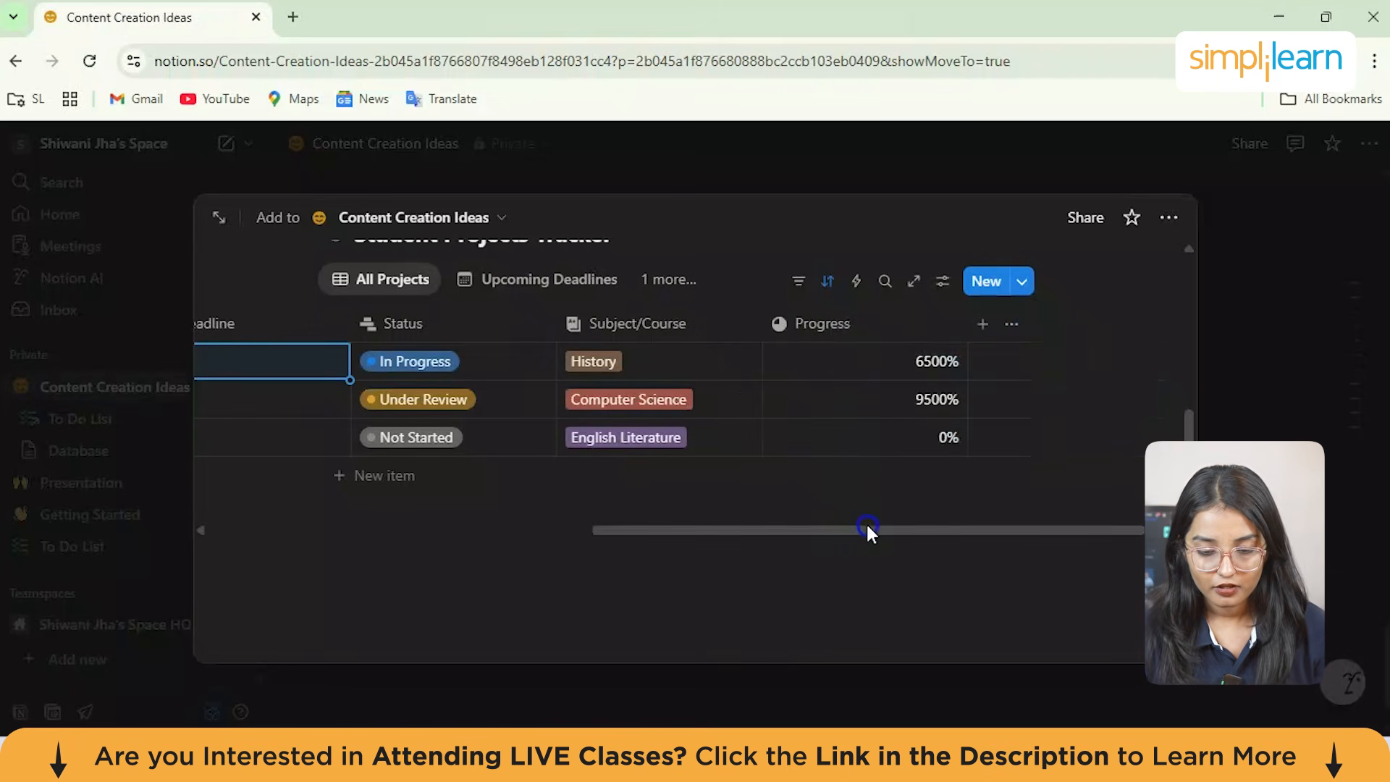
scroll(665, 487, "left", 5)
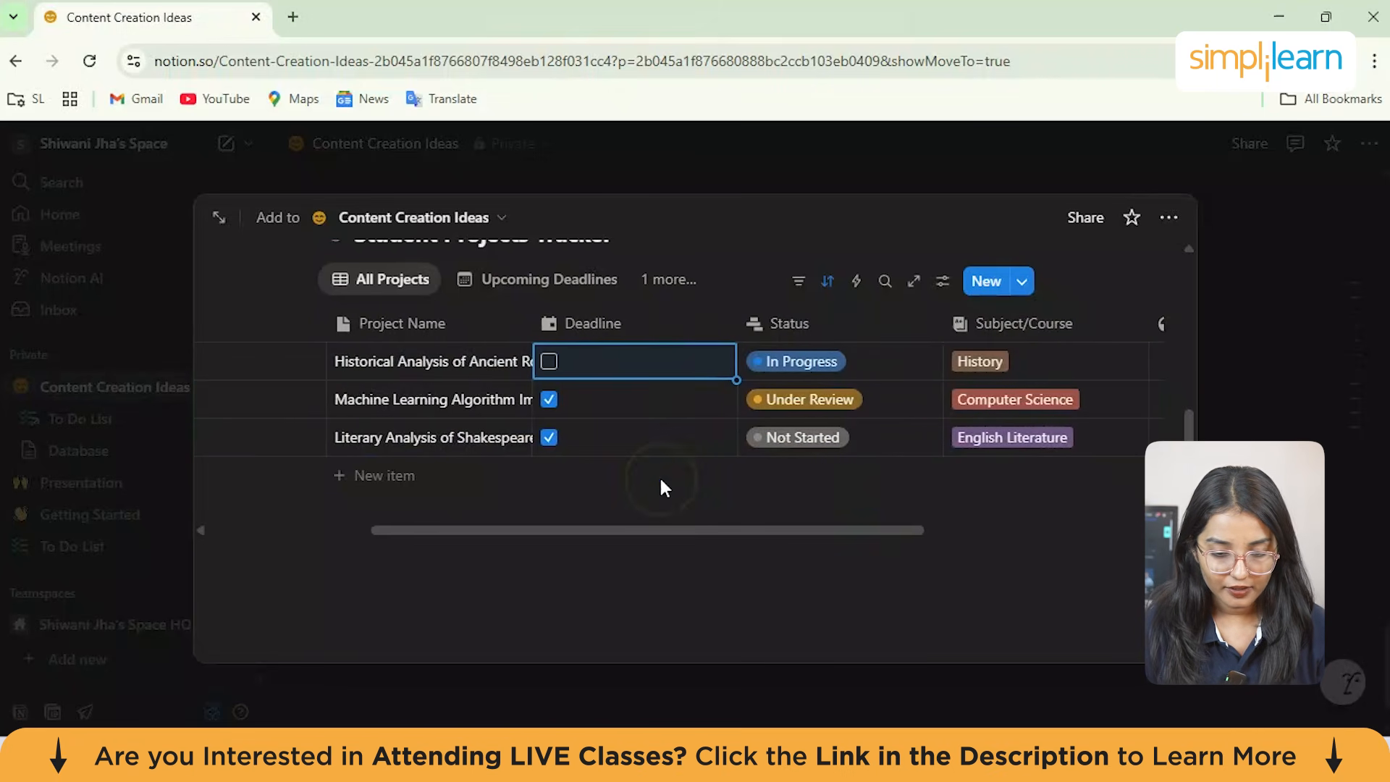
scroll(665, 486, "right", 3)
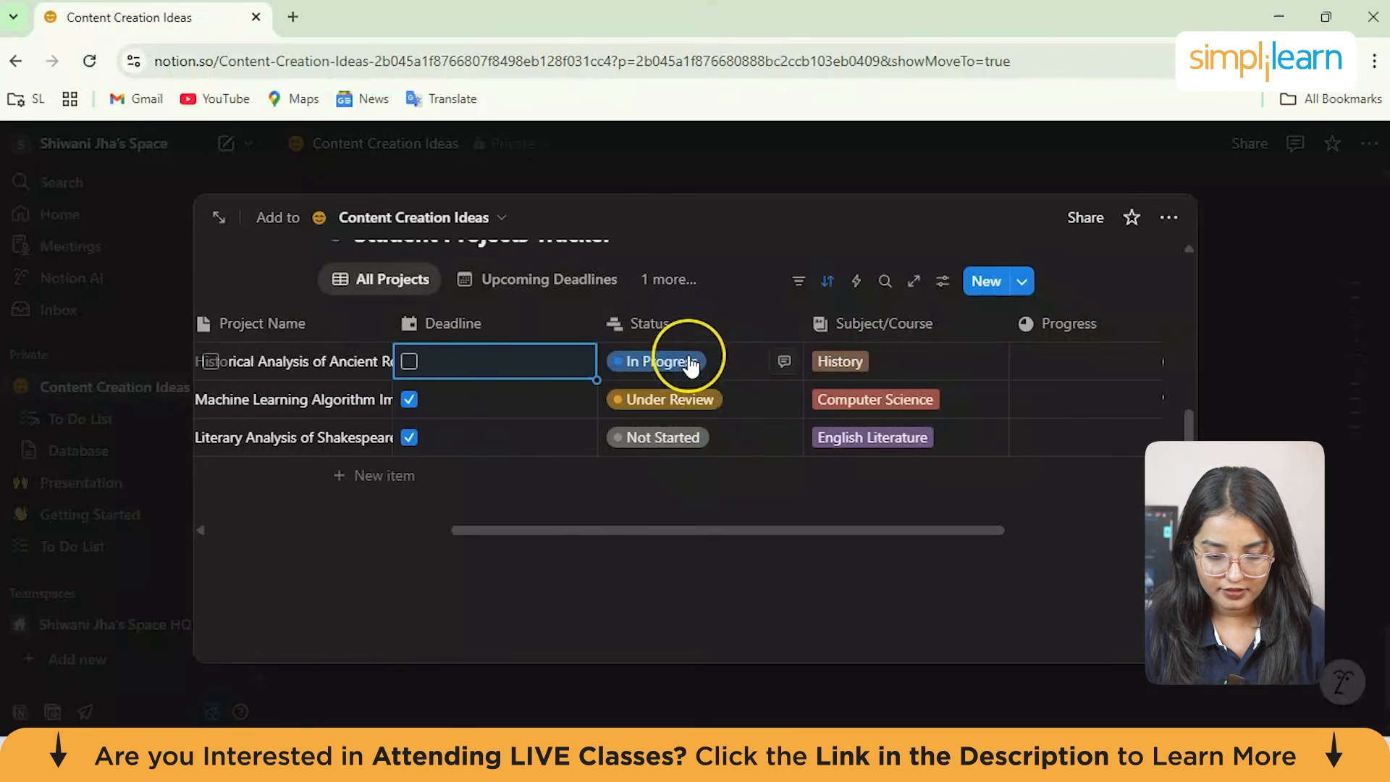
Step: Set the Ancient Rome historical analysis project's status to Under Review and the machine learning project's status to Completed
left_click(689, 362)
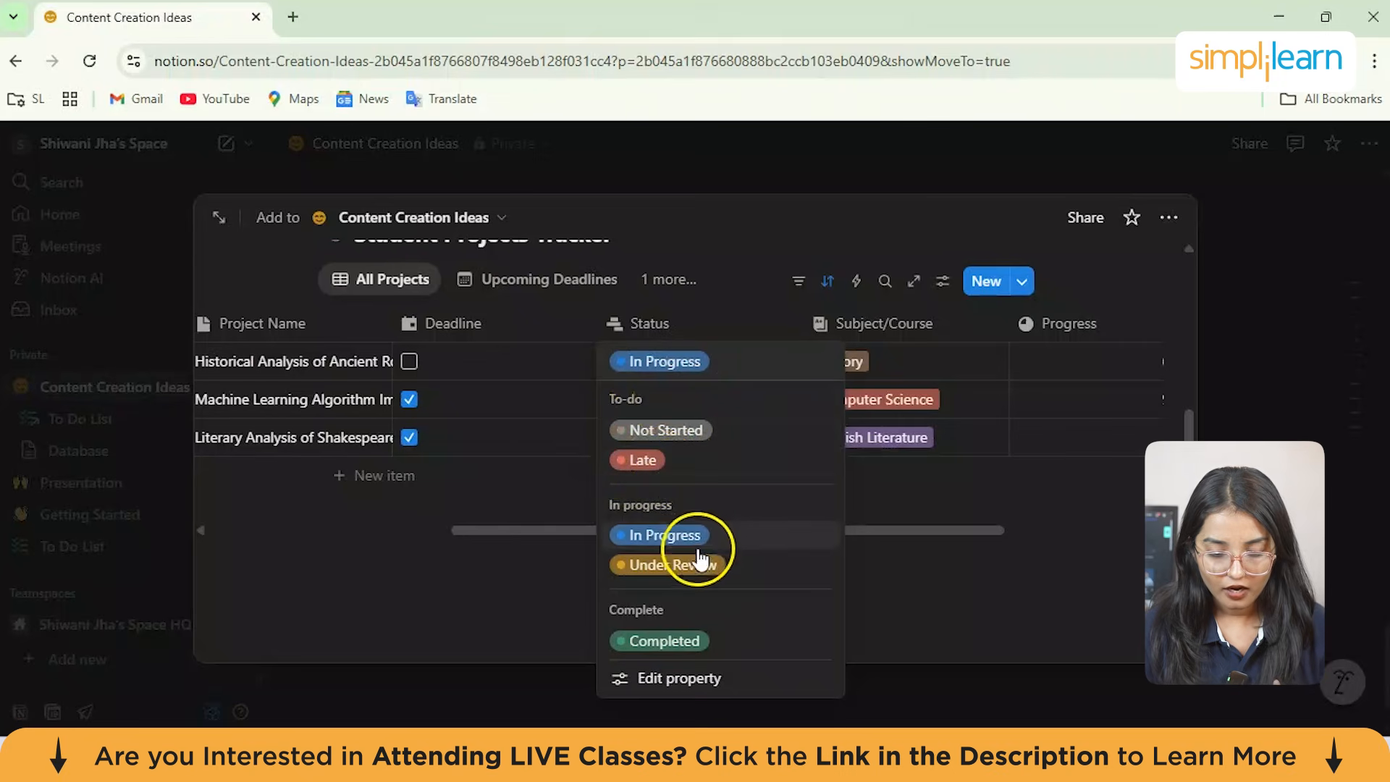
left_click(698, 563)
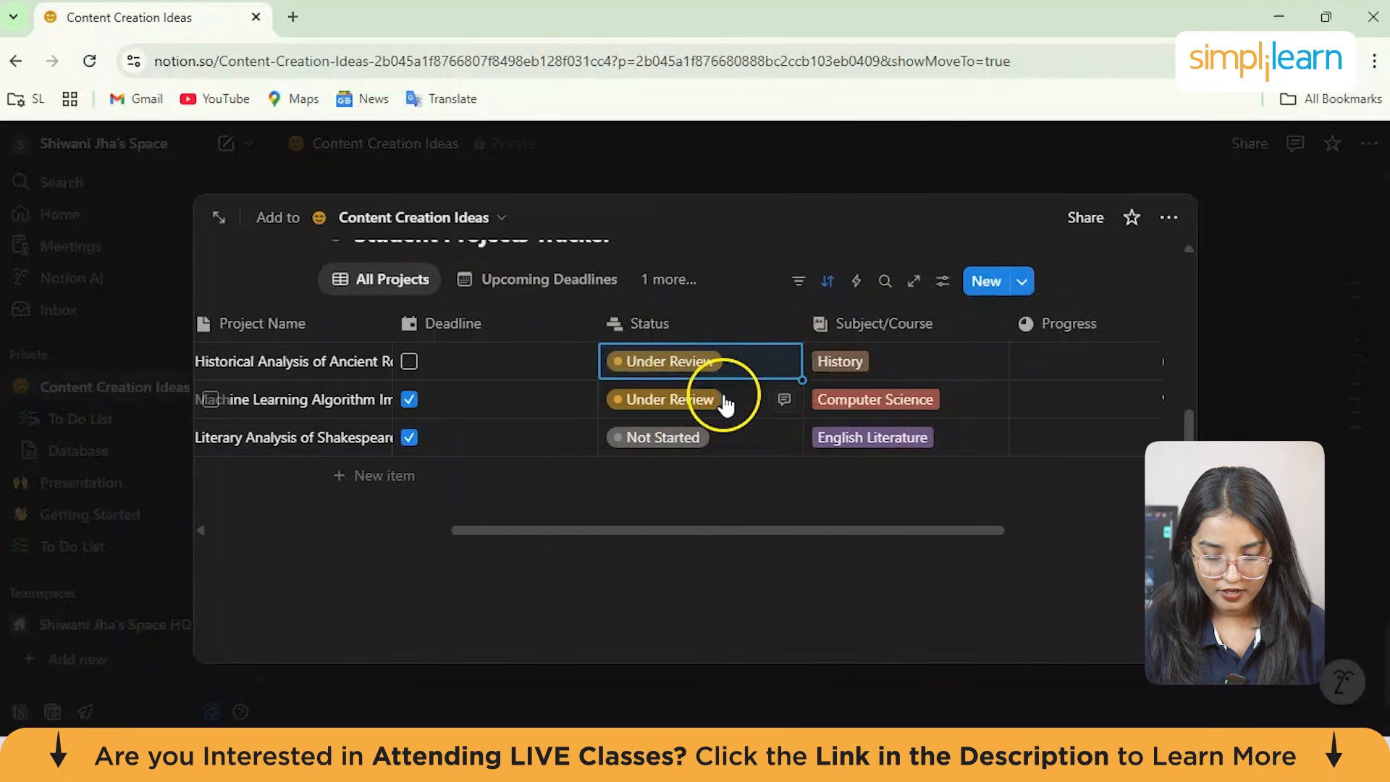
left_click(720, 398)
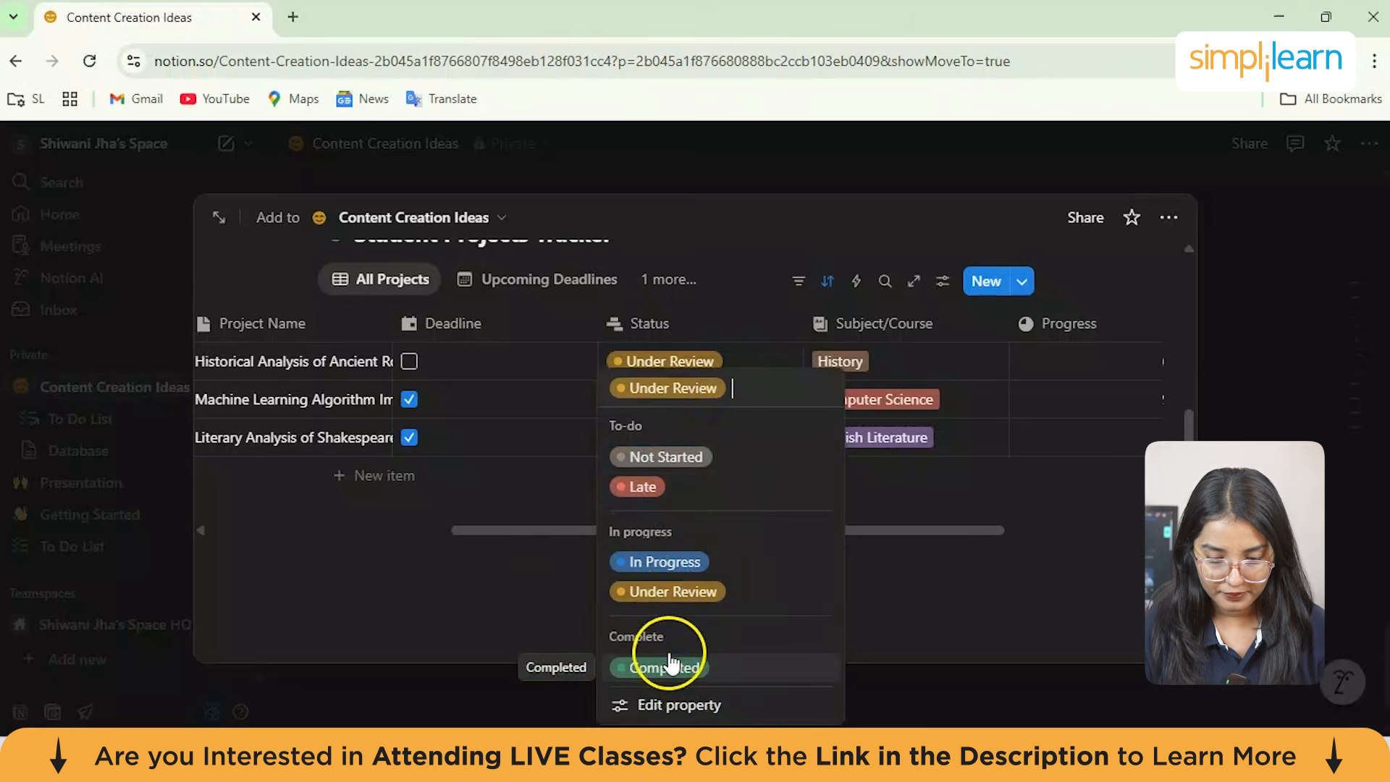
left_click(666, 666)
Step: Examine the property types available for the Status column of the Student Projects Tracker
left_click(648, 323)
mouse_move(766, 381)
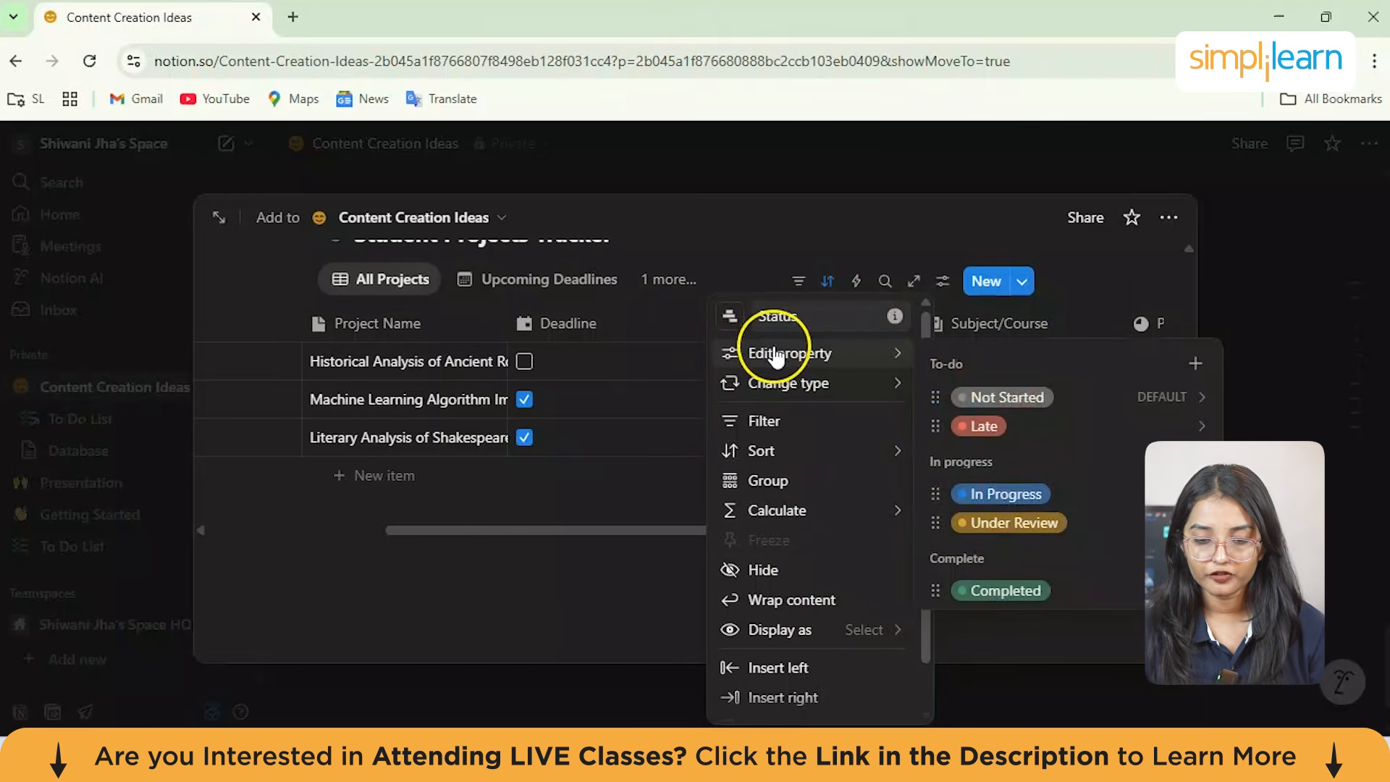
mouse_move(850, 388)
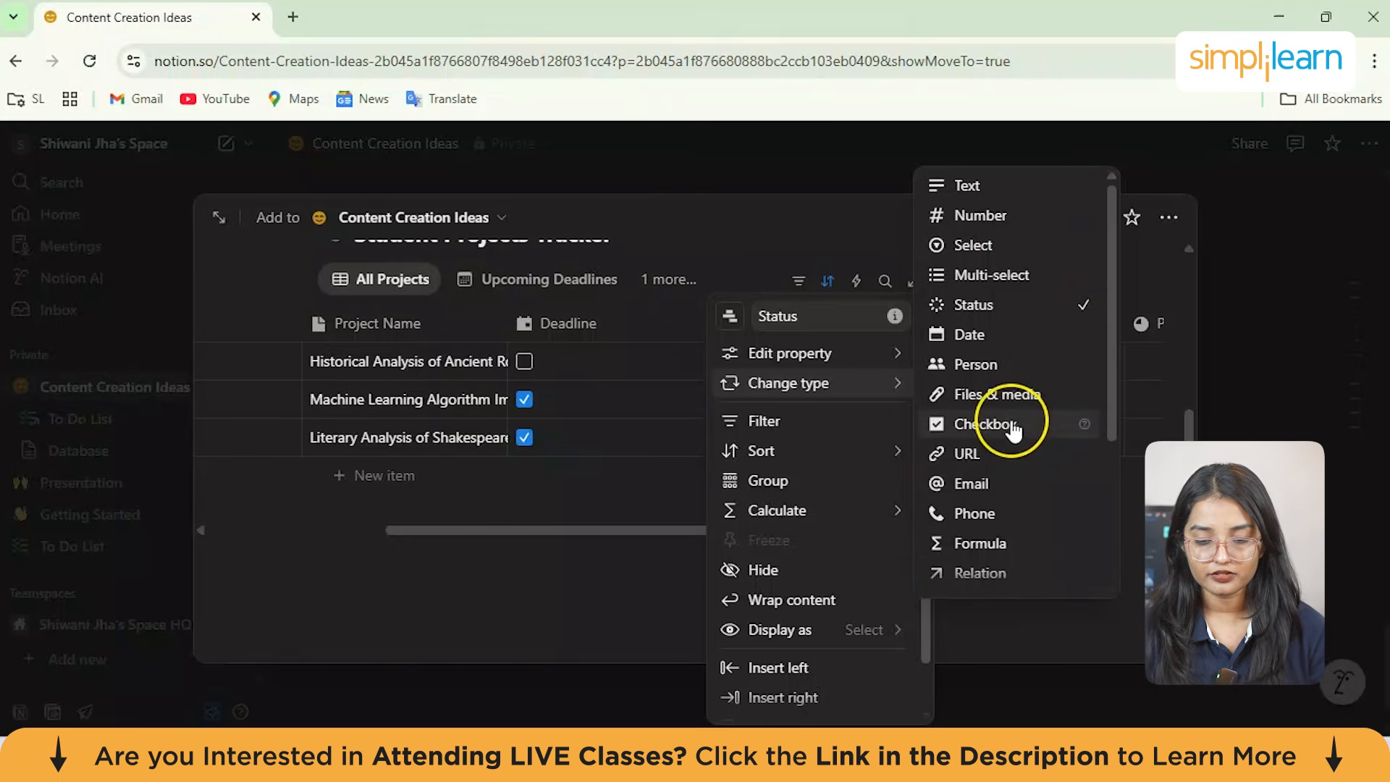
scroll(1012, 431, "down", 3)
scroll(1012, 430, "up", 1)
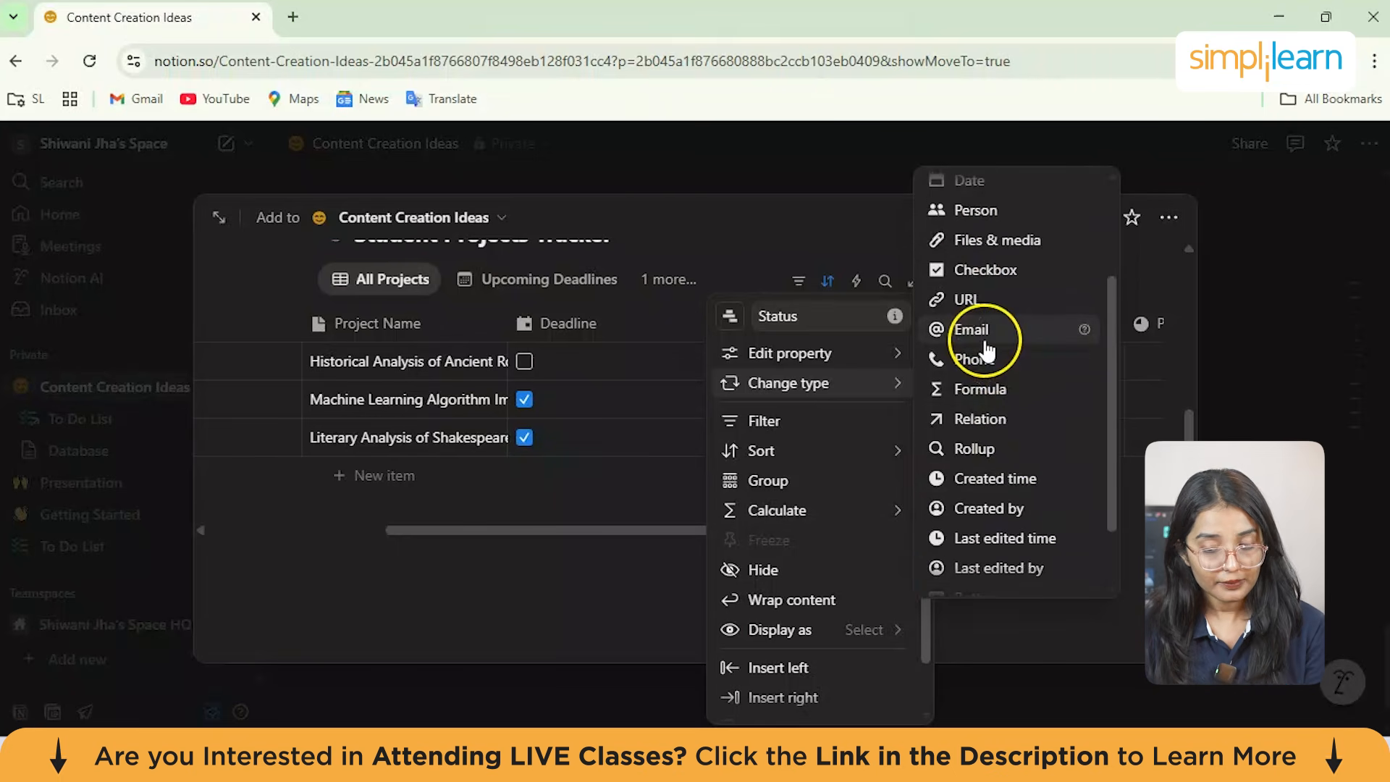
left_click(1028, 642)
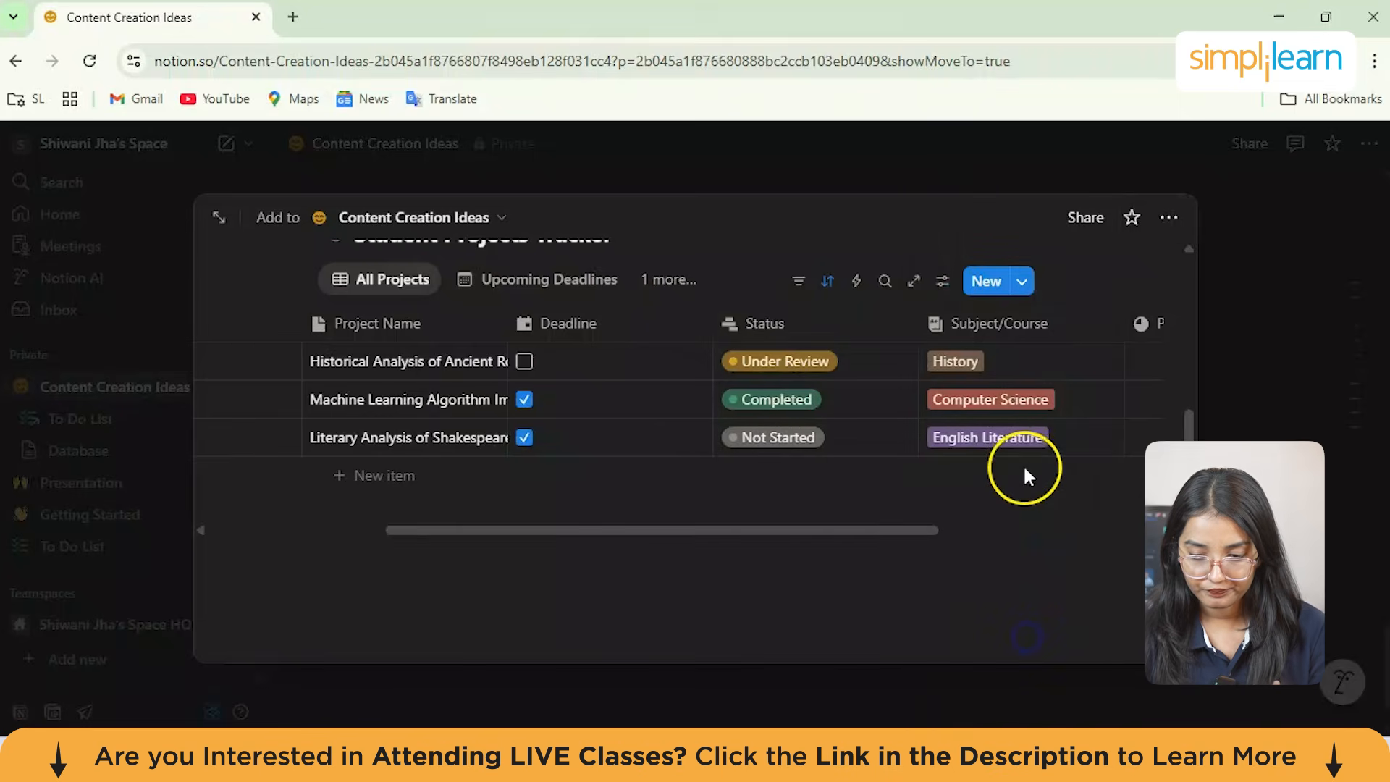
Step: Add a new blank item to the Student Projects Tracker and close its page preview
scroll(1027, 472, "right", 5)
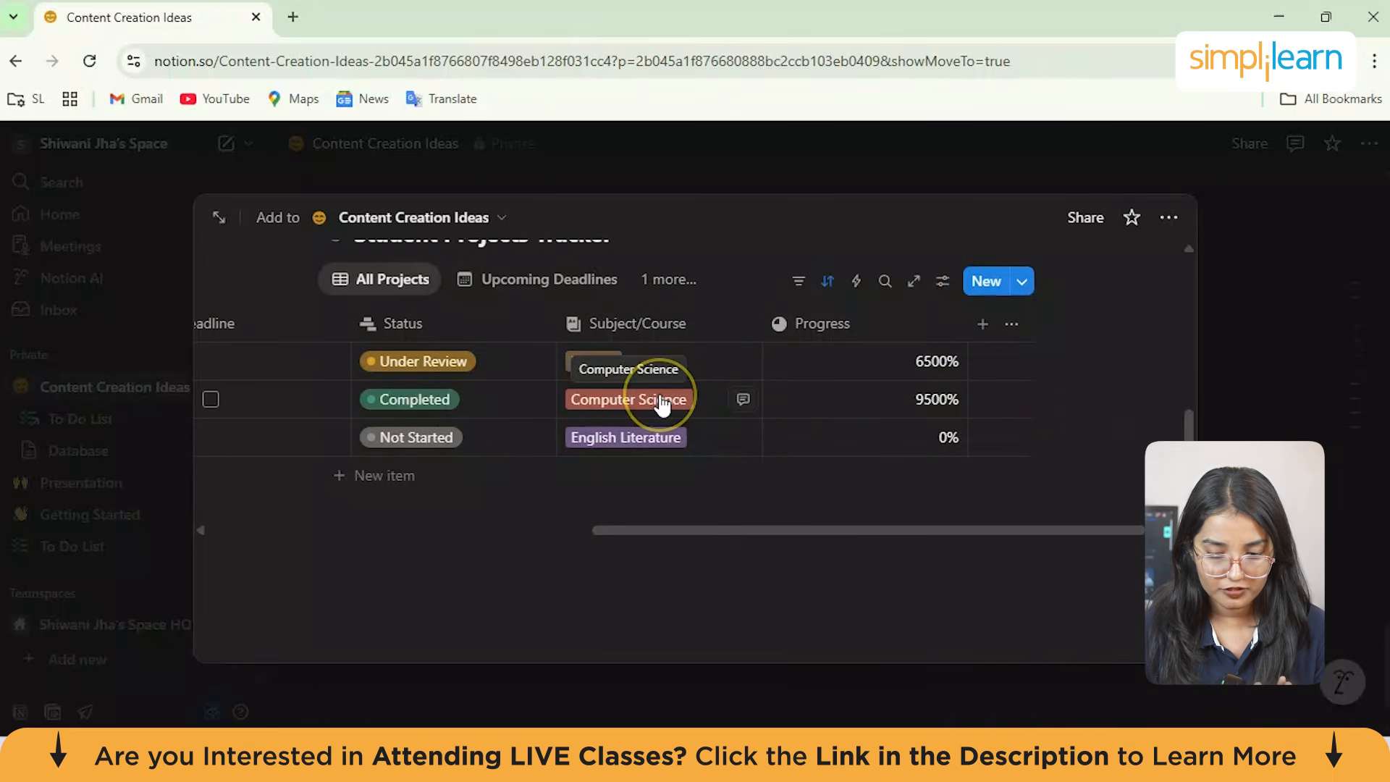
scroll(659, 398, "left", 6)
left_click(986, 283)
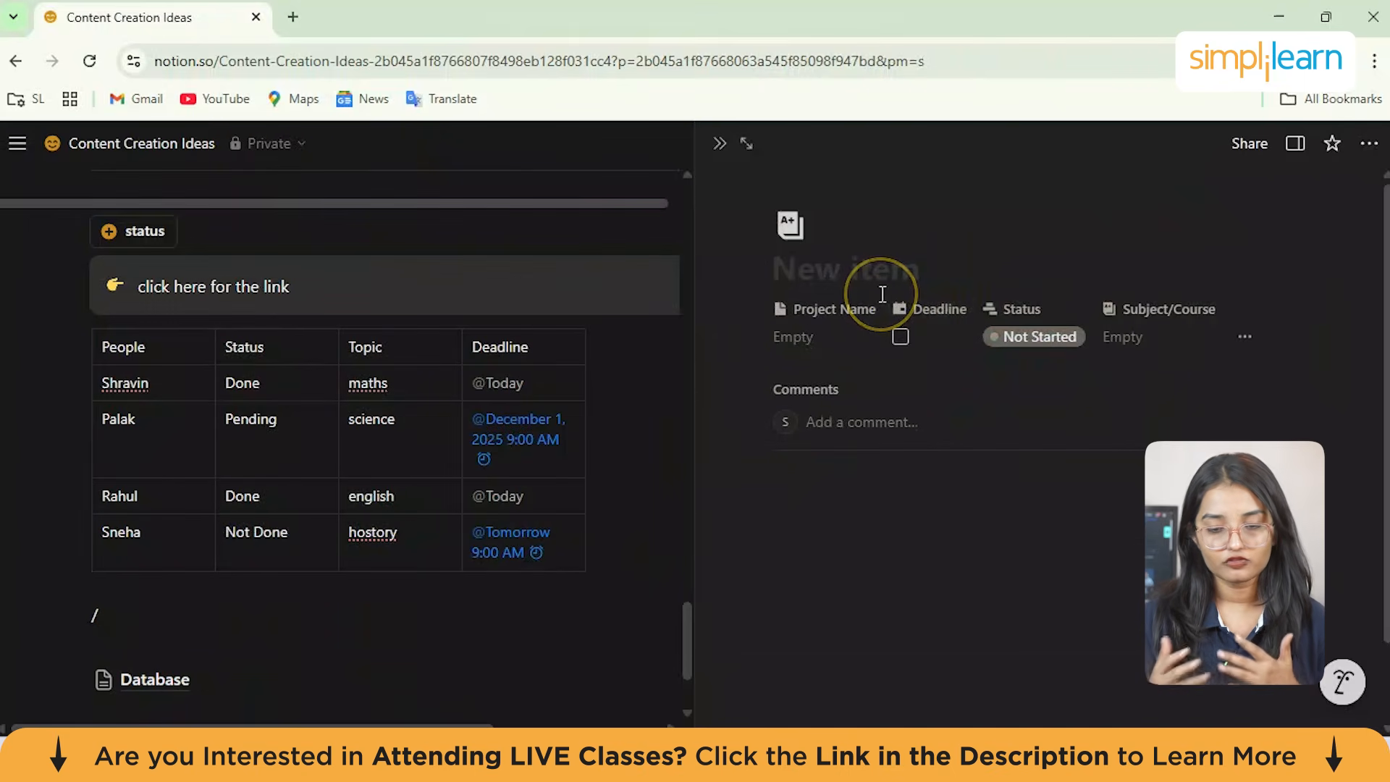
left_click(719, 145)
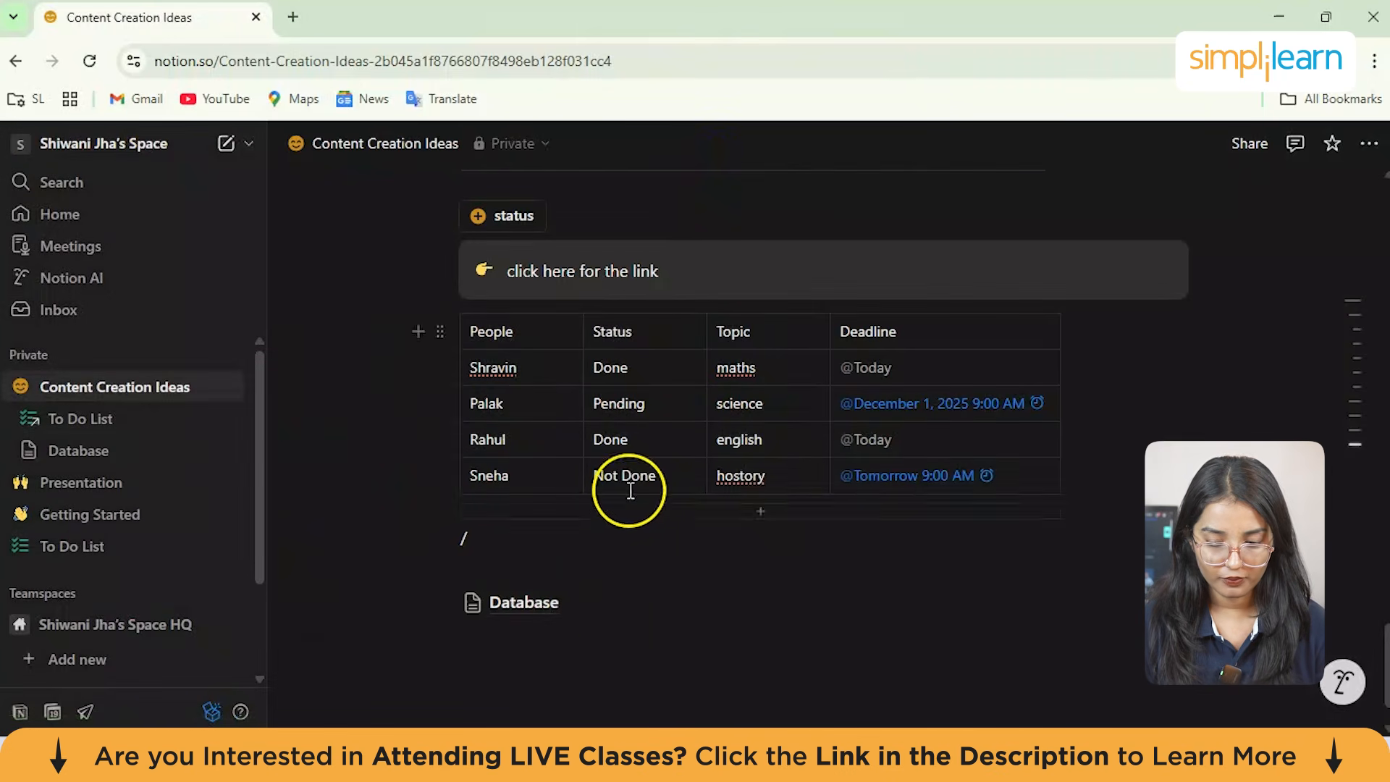
Step: Open the Database page and add the suggested Student Email property to the Student Projects Tracker
left_click(525, 615)
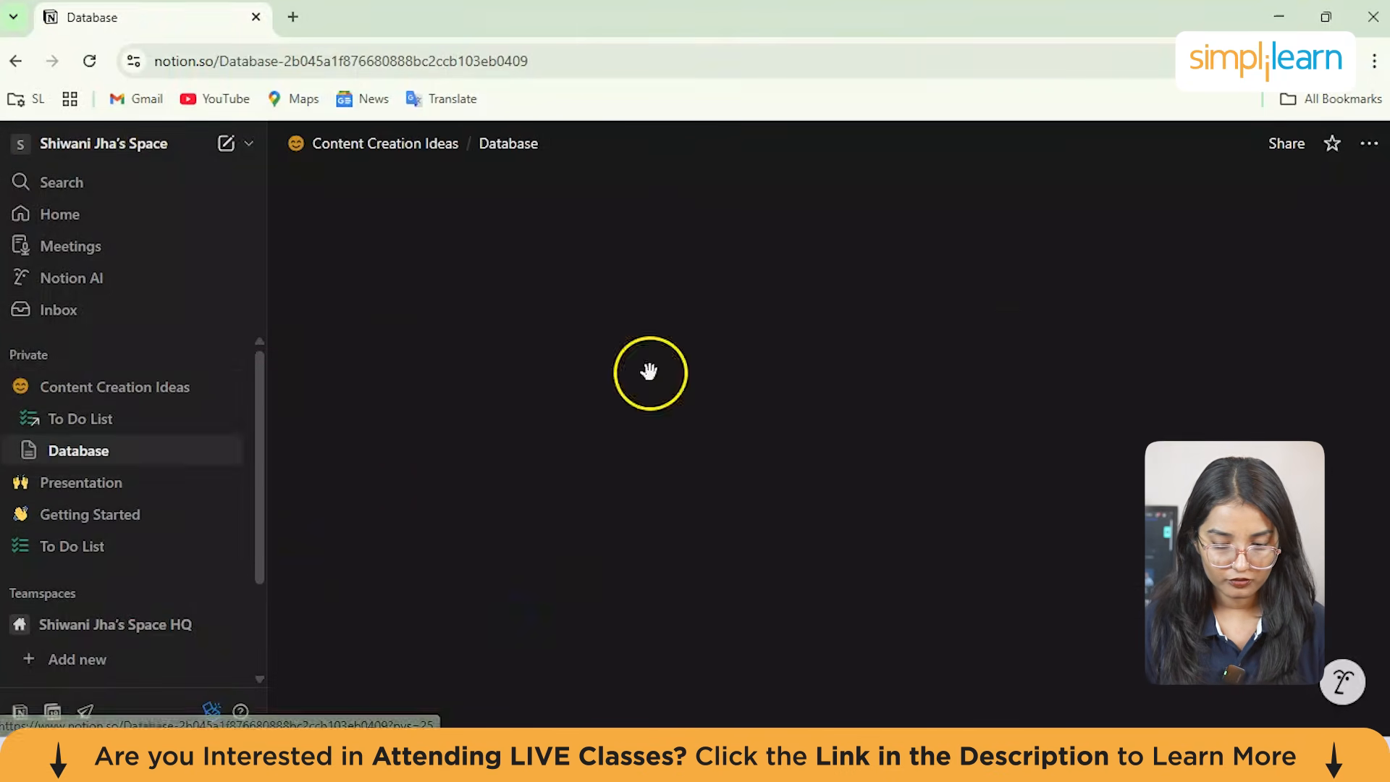
scroll(719, 391, "down", 4)
scroll(705, 403, "right", 6)
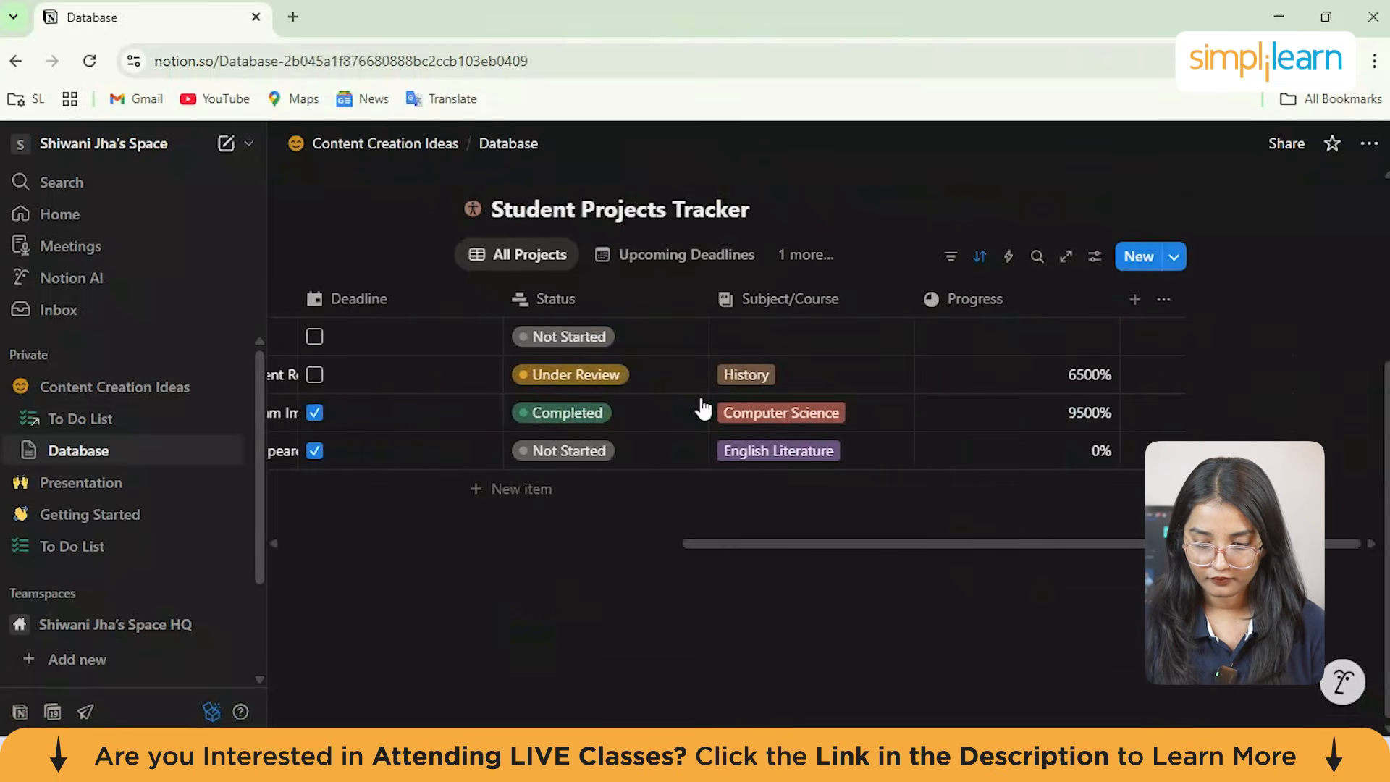
left_click(1135, 299)
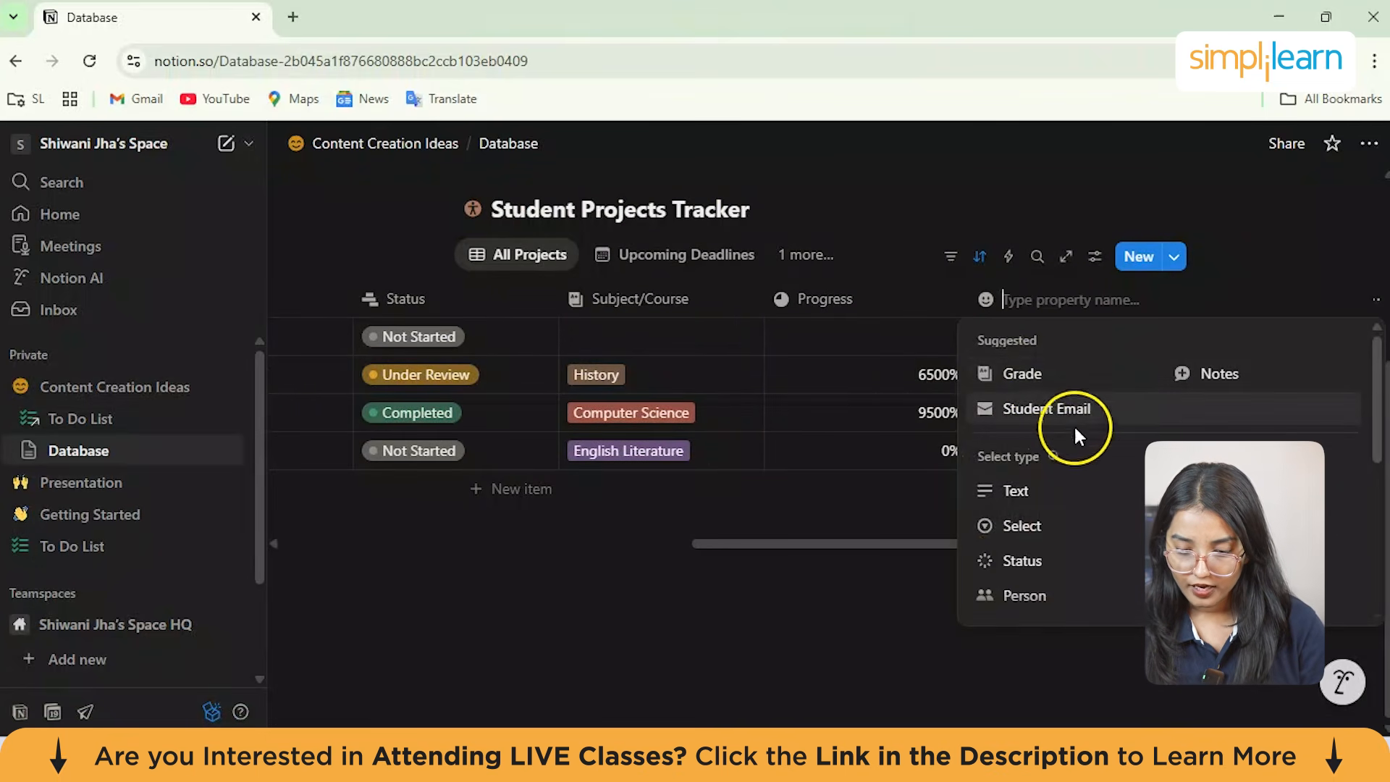
left_click(1052, 409)
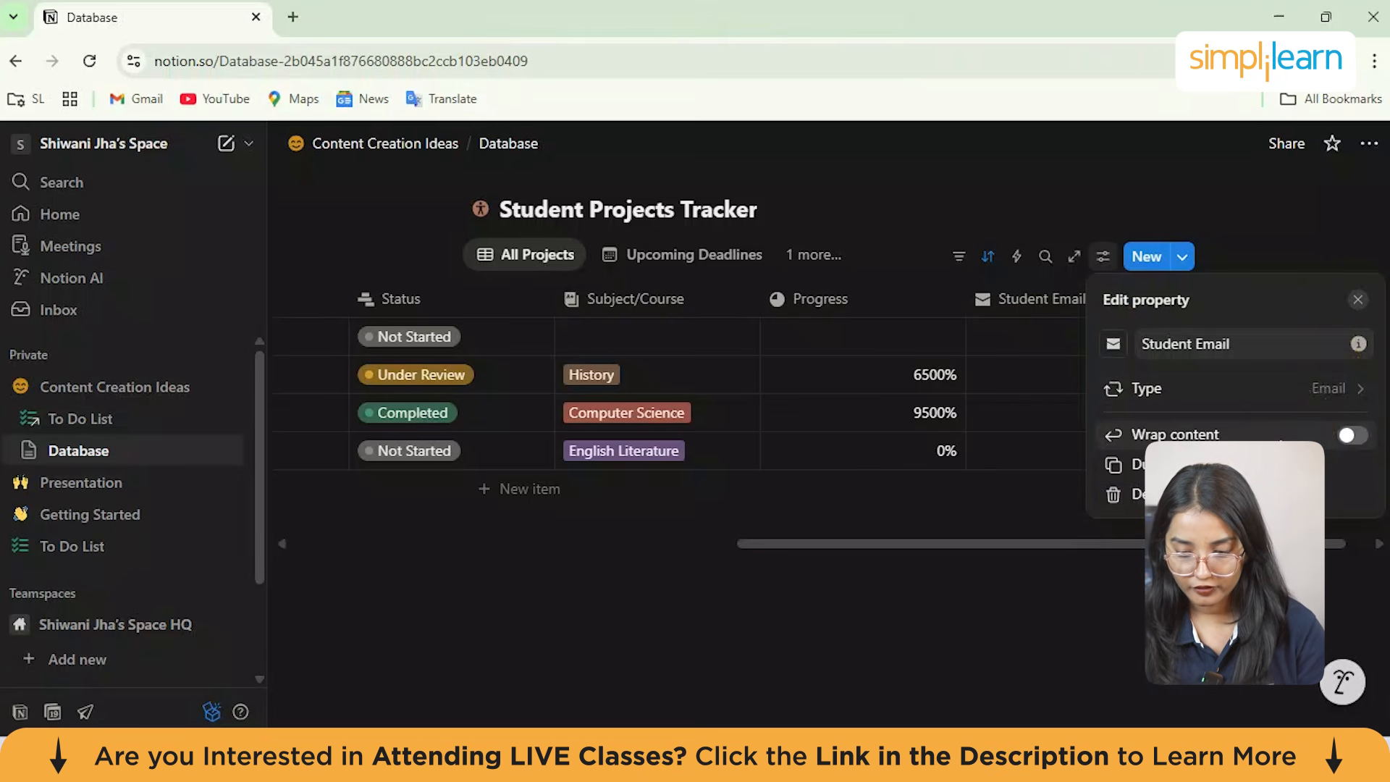
left_click(1018, 511)
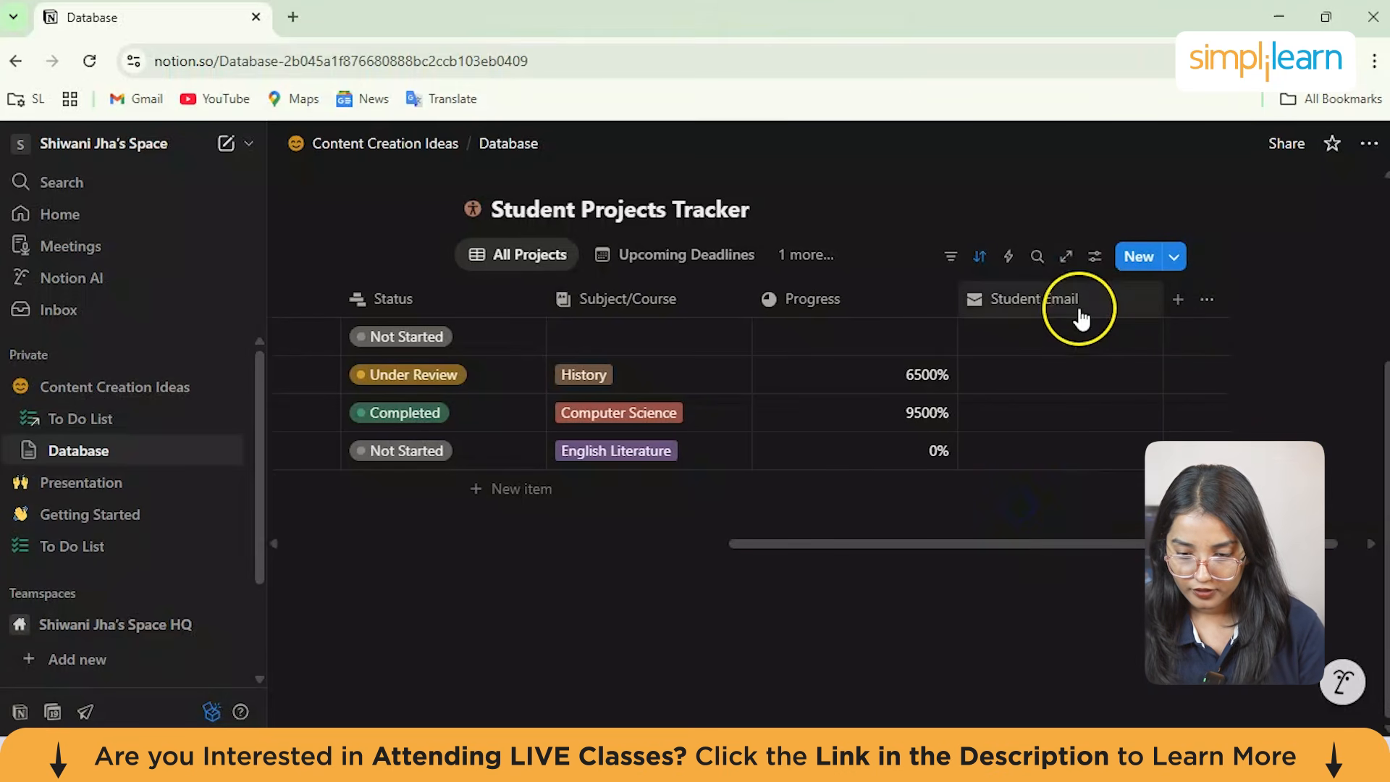
Step: Enter the student's email address in the Student Email cell of the new blank item
left_click(1039, 343)
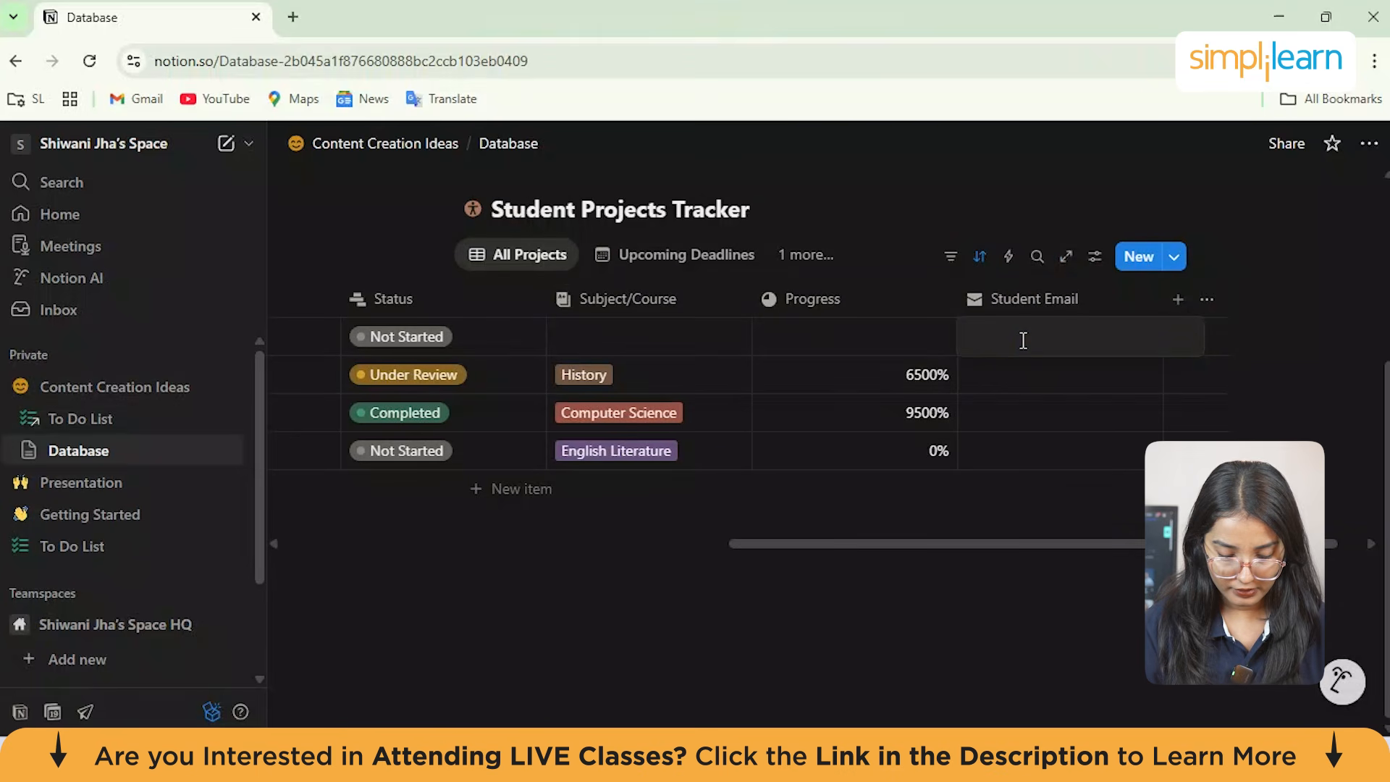
type("zyx.gmail.com")
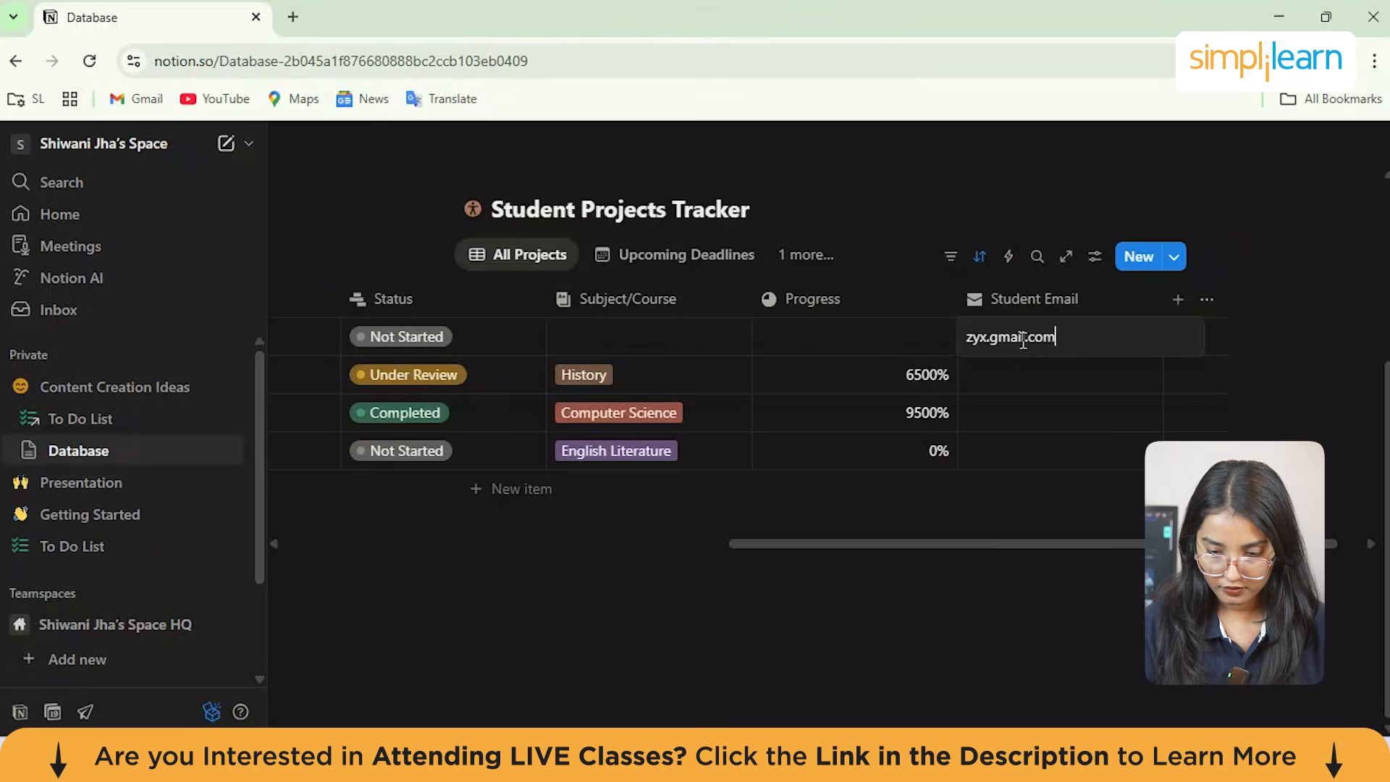
key("Return")
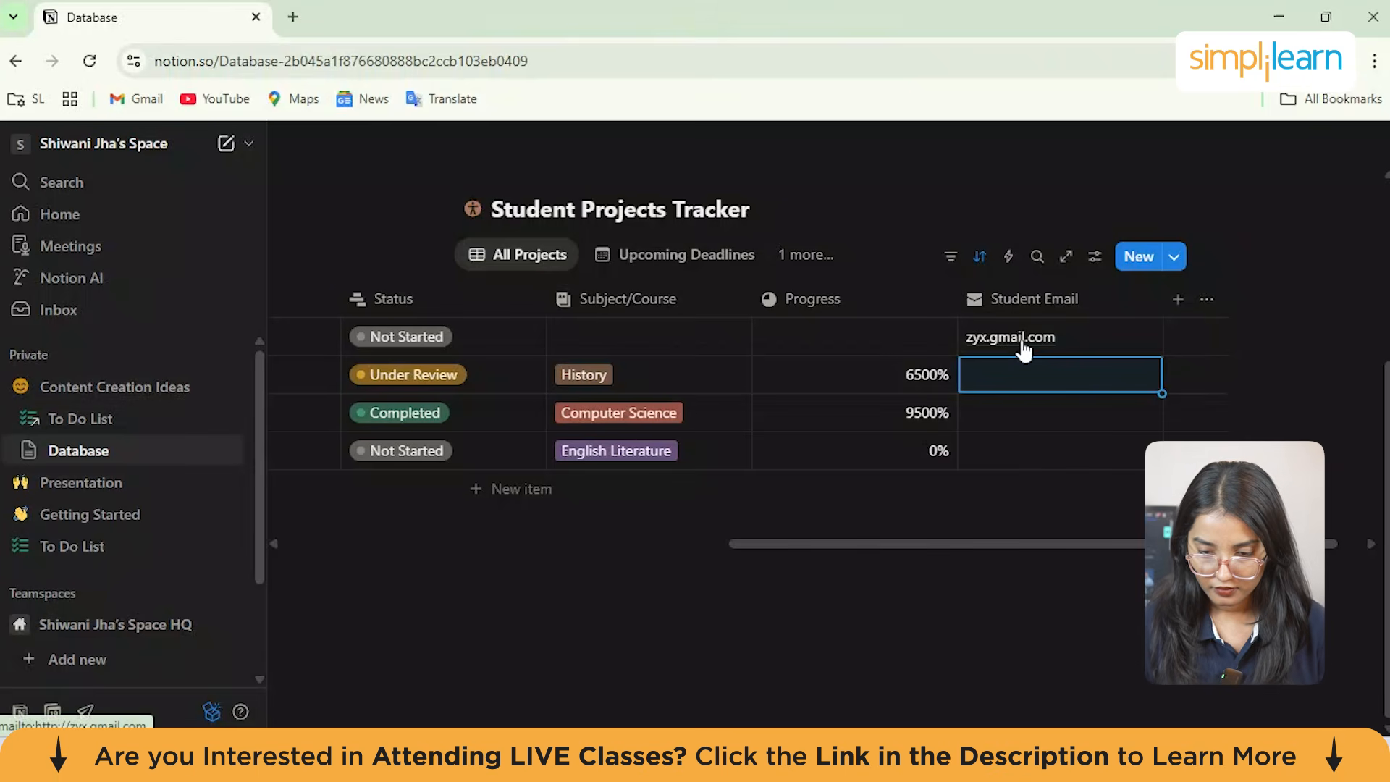
Step: Look through the property types available for the Student Email column
left_click(1115, 303)
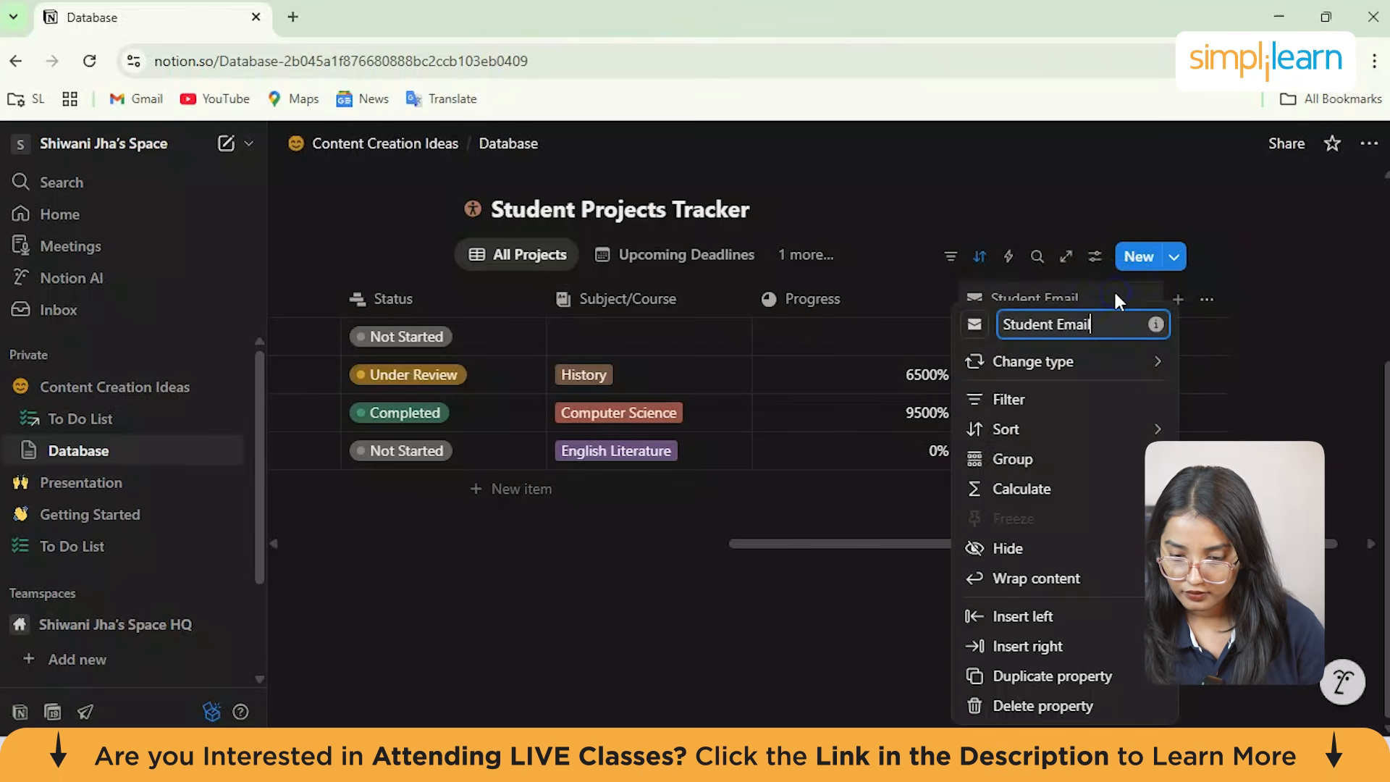
mouse_move(1123, 380)
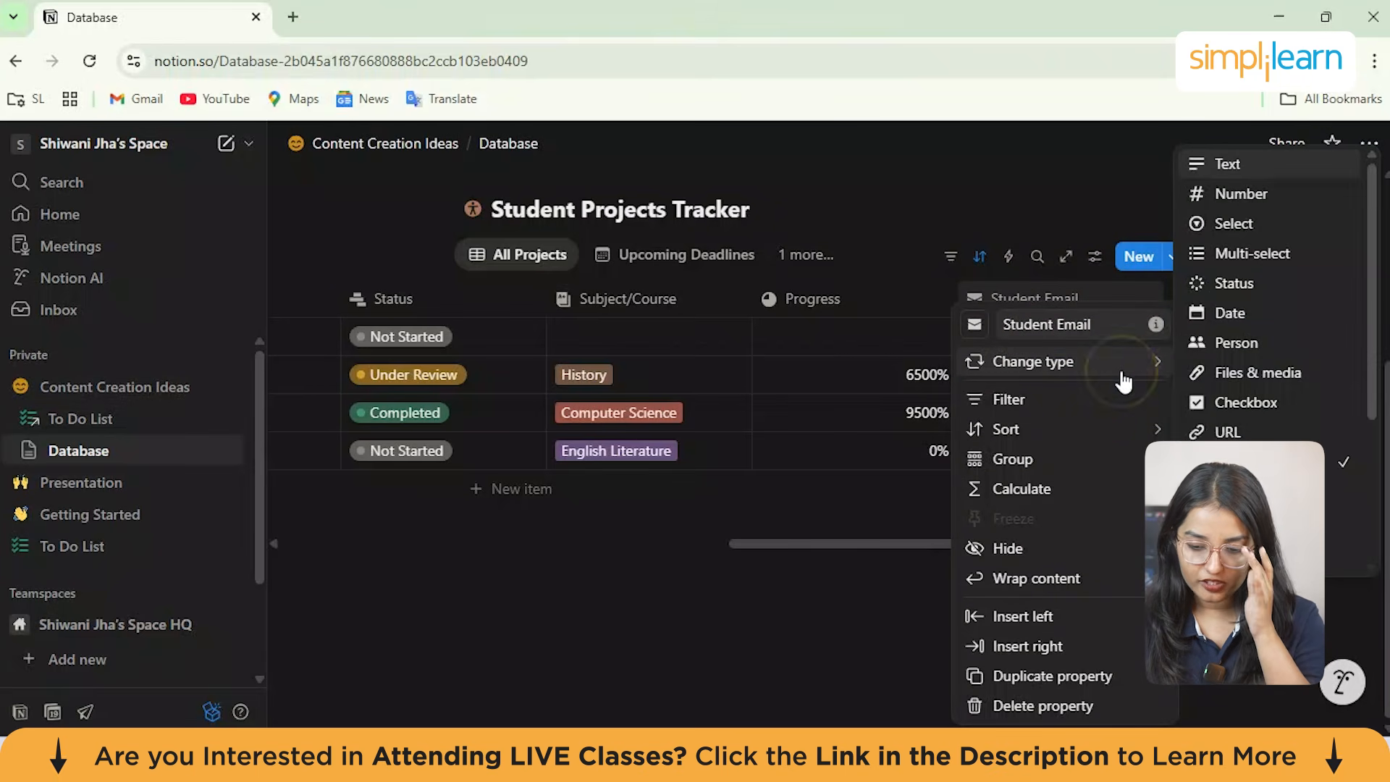
scroll(1257, 433, "down", 3)
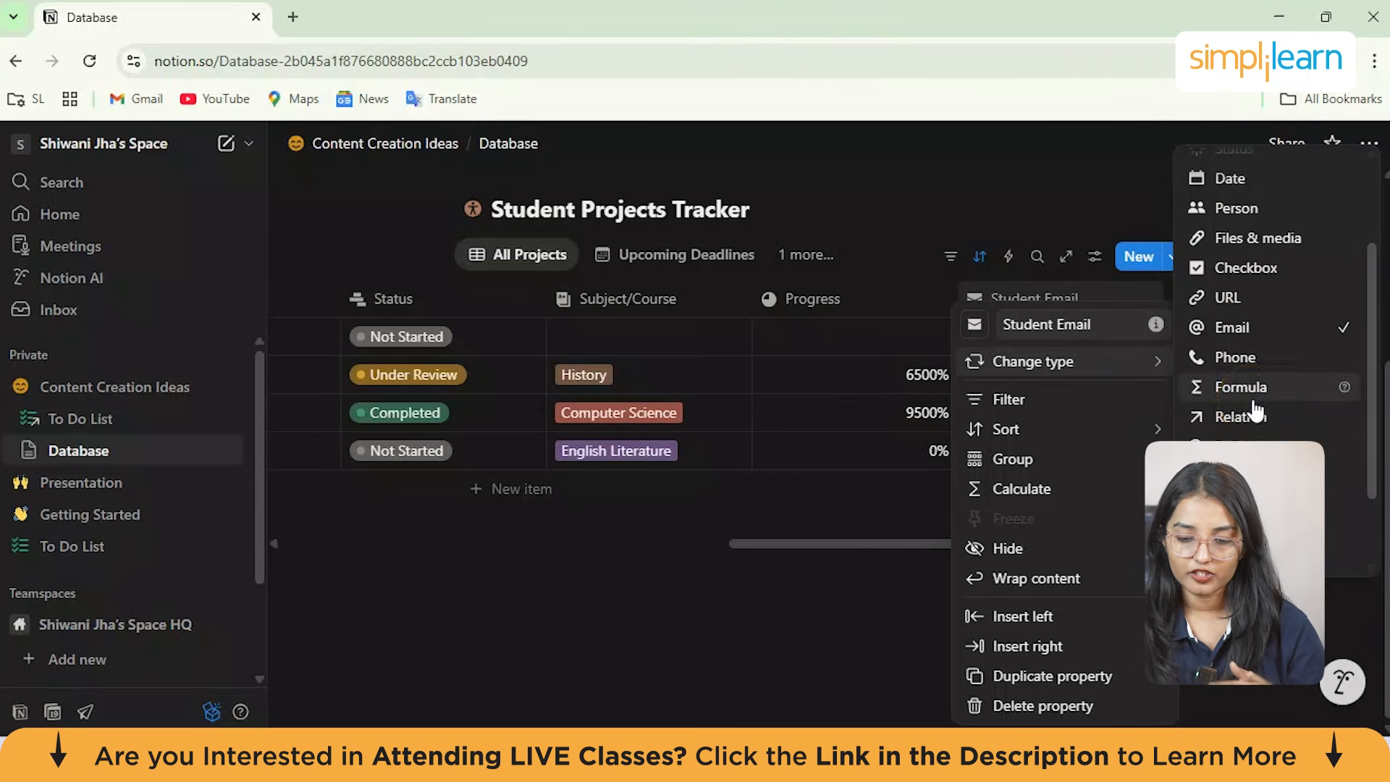
key("Escape")
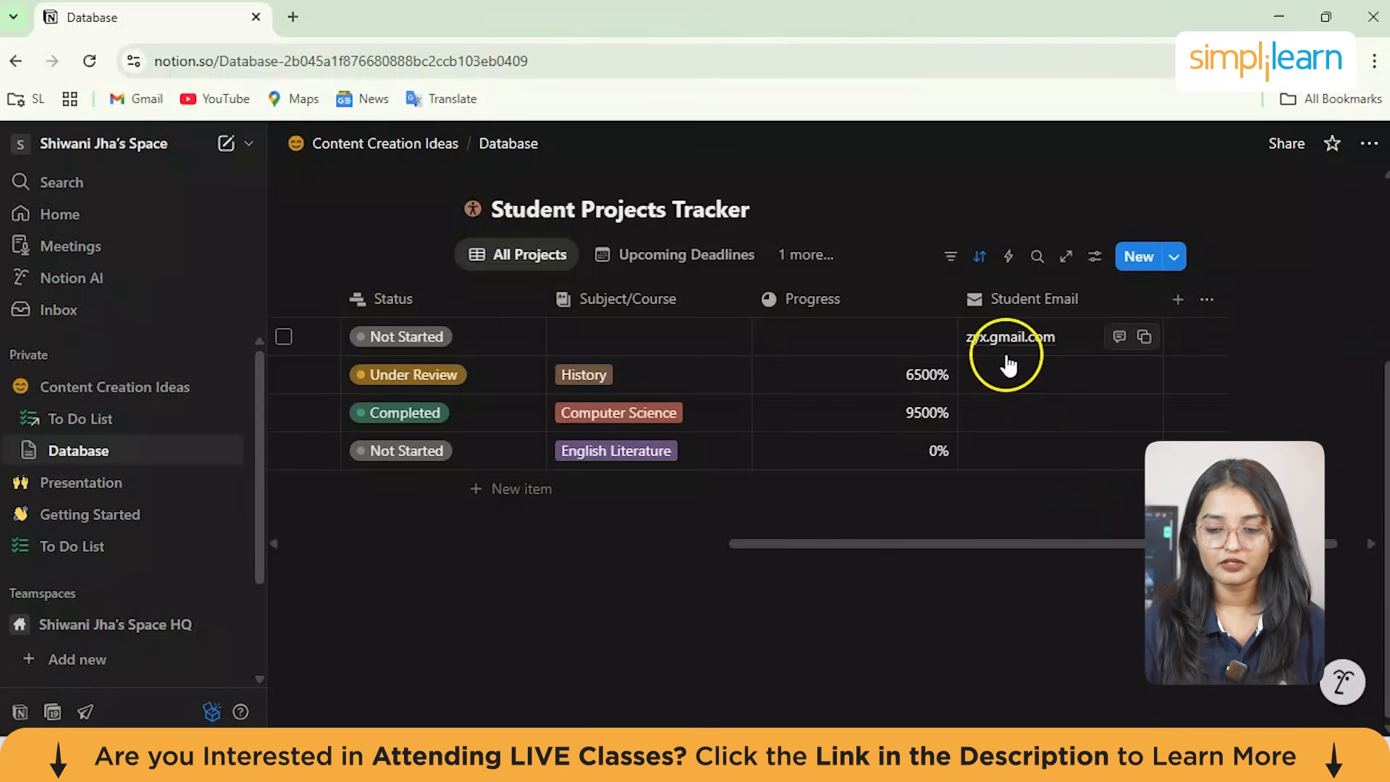
Step: Start a new Relation property in the Student Projects Tracker, linked to the My meetings data source
scroll(1006, 360, "right", 2)
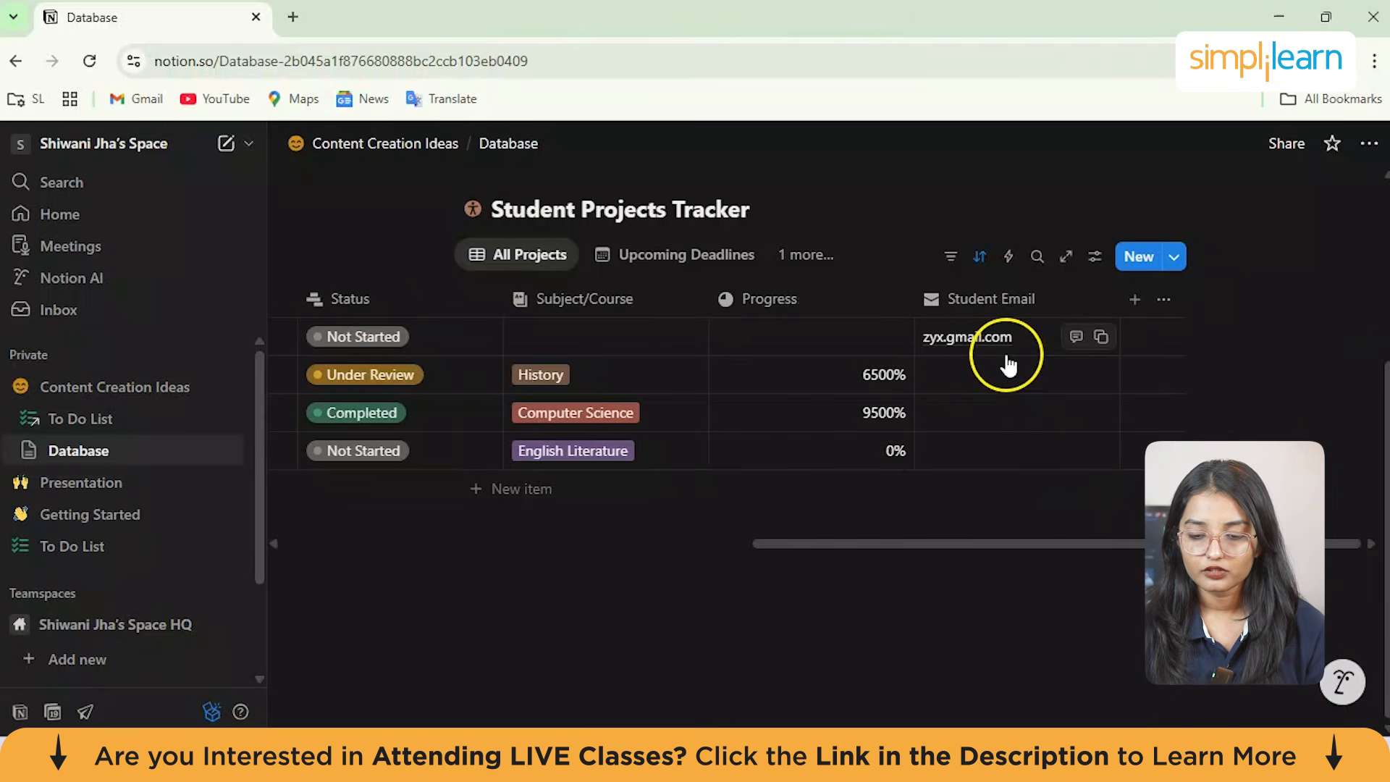
left_click(1137, 302)
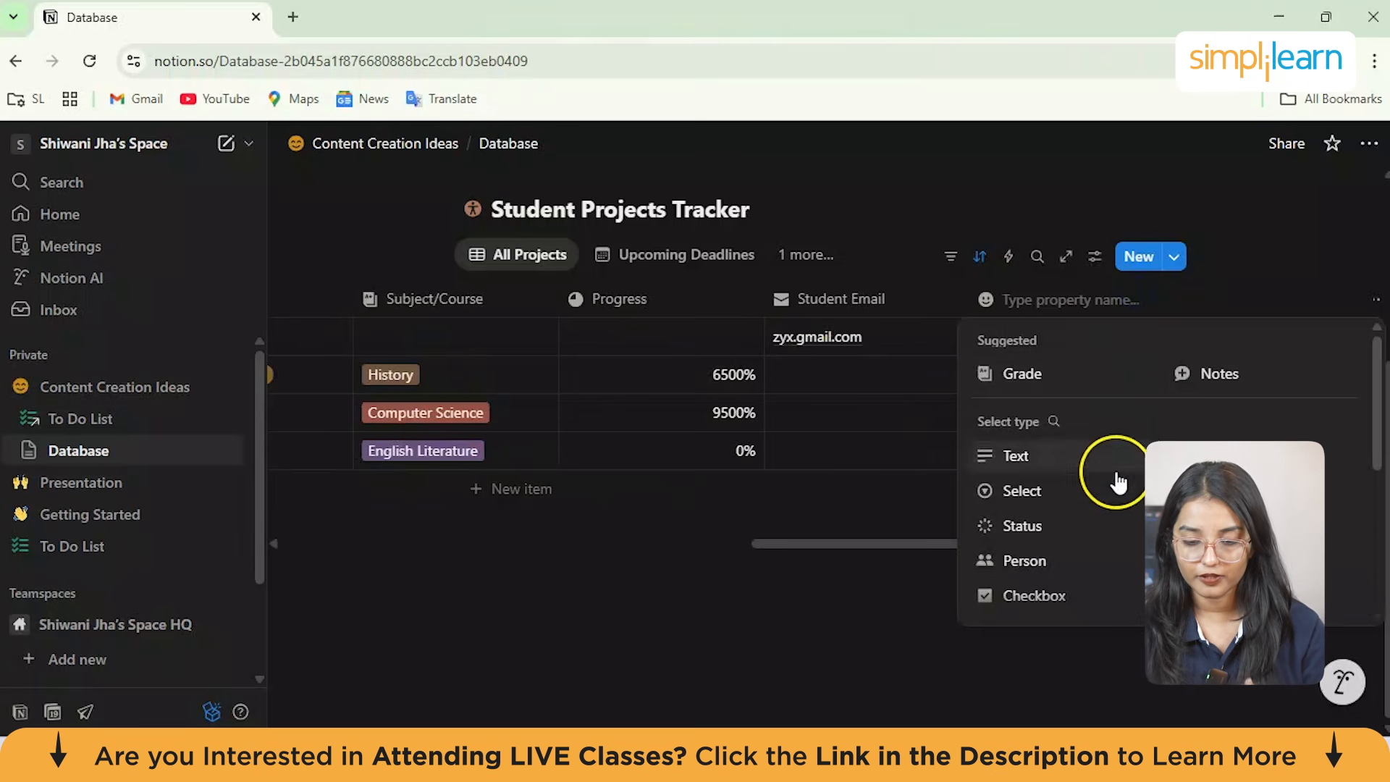
scroll(1085, 488, "down", 5)
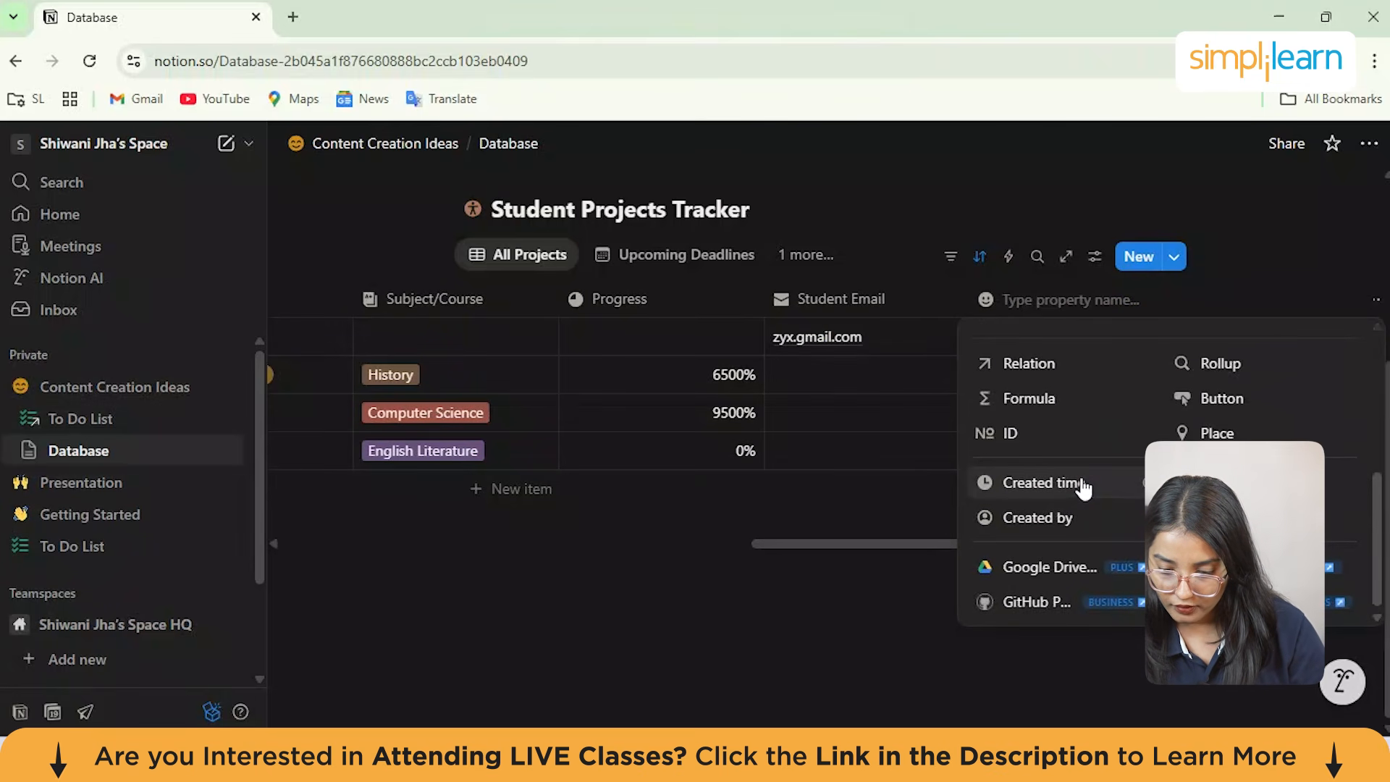
scroll(1083, 487, "up", 1)
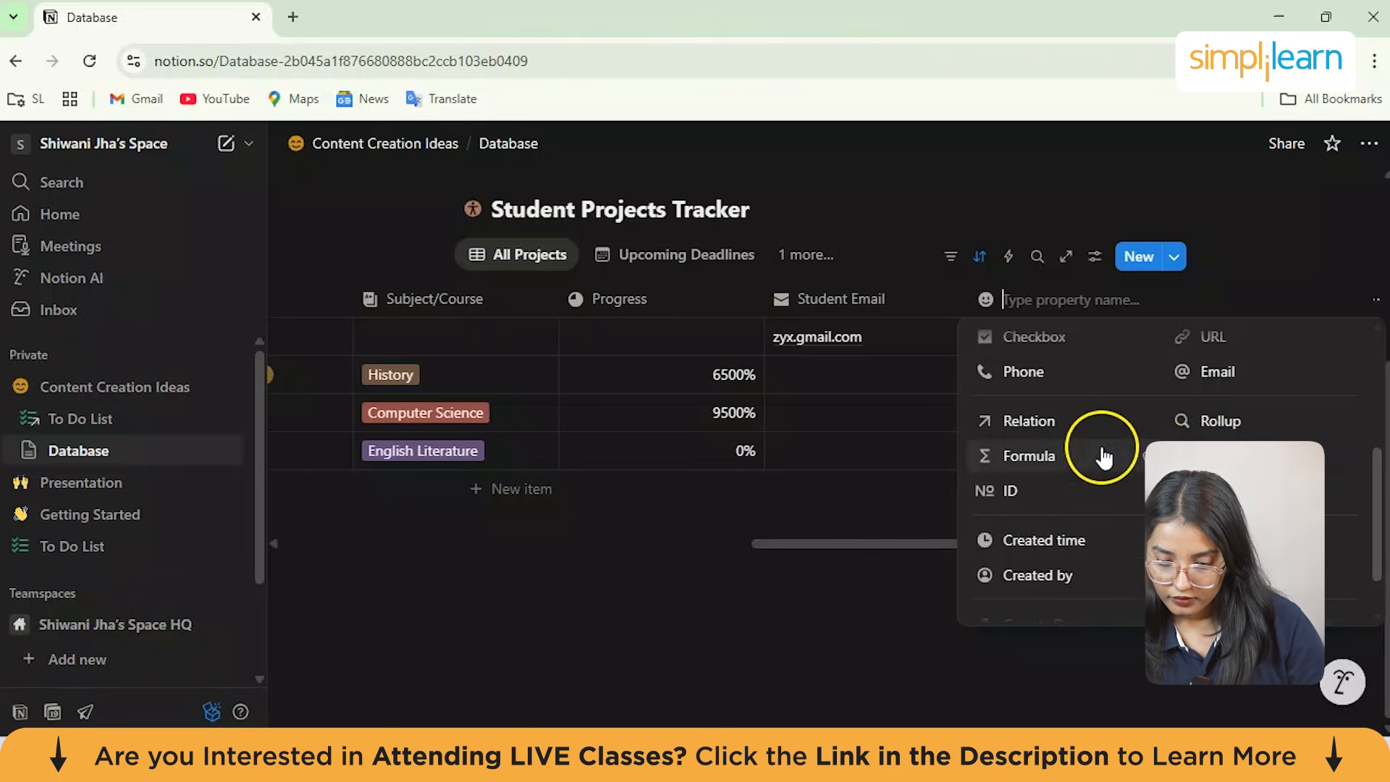
scroll(1103, 457, "up", 2)
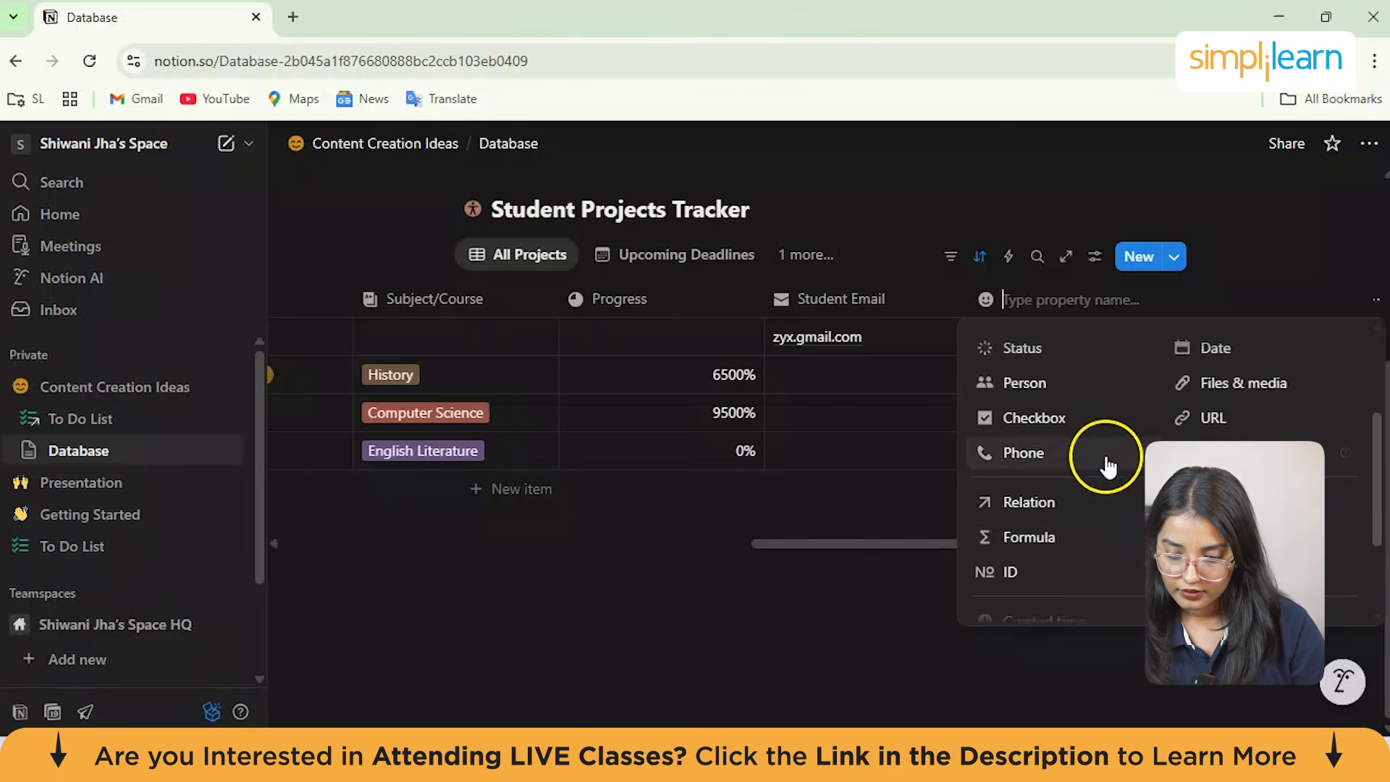
scroll(1107, 465, "up", 1)
scroll(1072, 507, "down", 1)
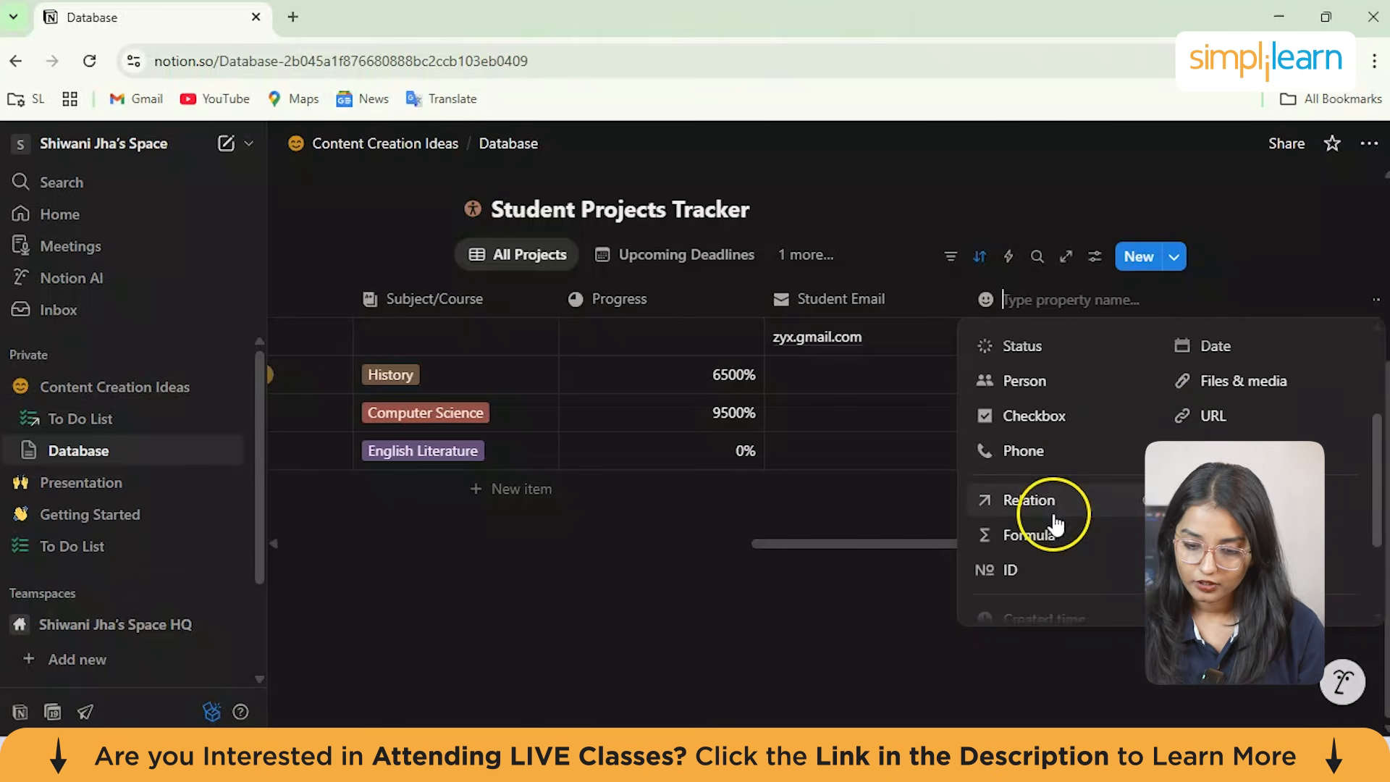
left_click(1025, 505)
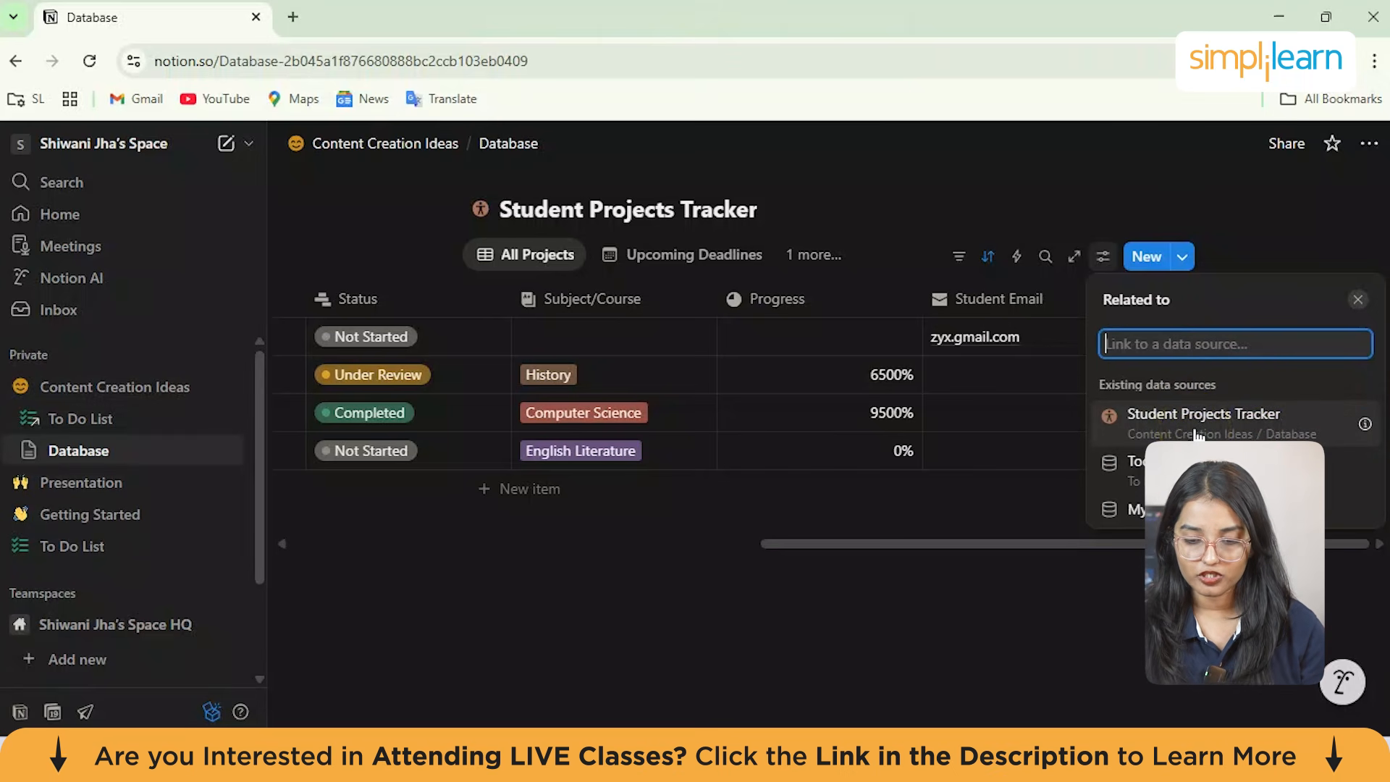
left_click(1246, 435)
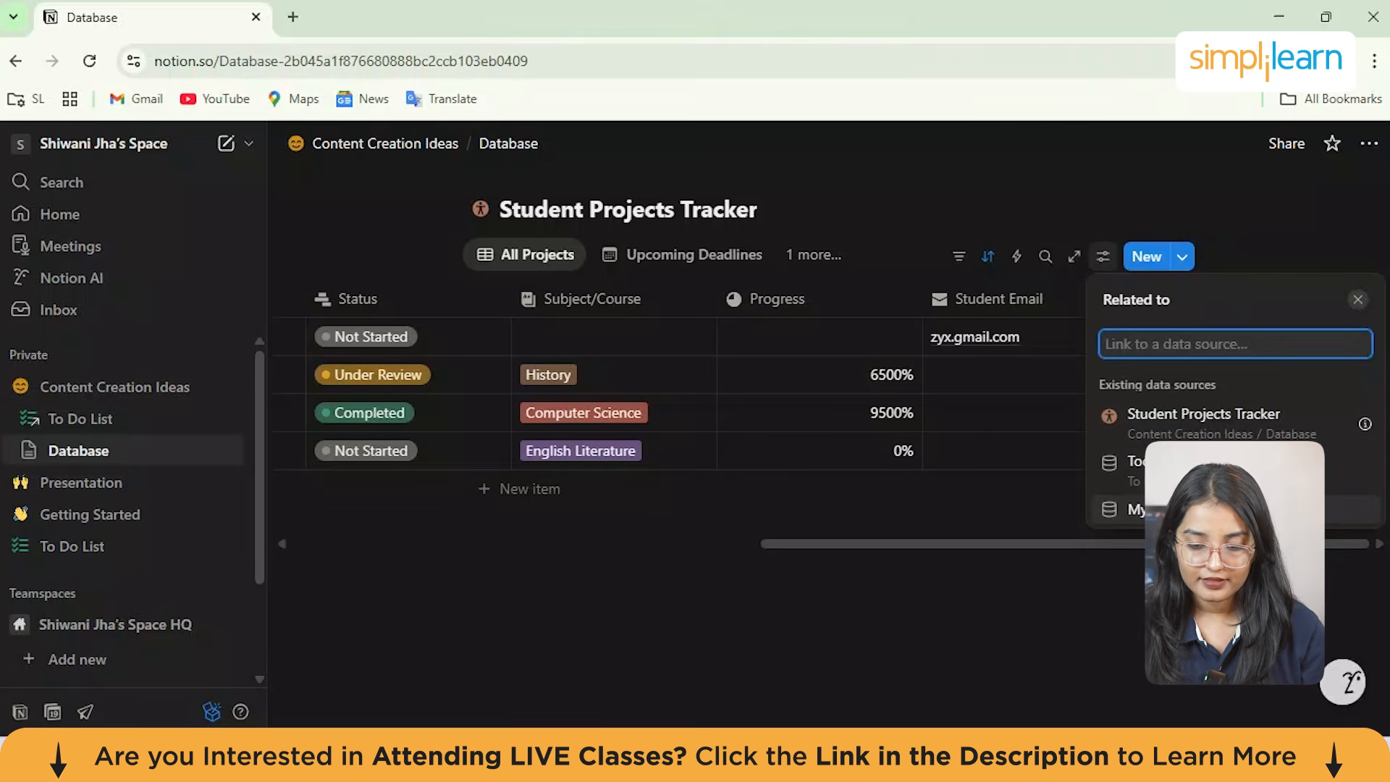
left_click(1238, 508)
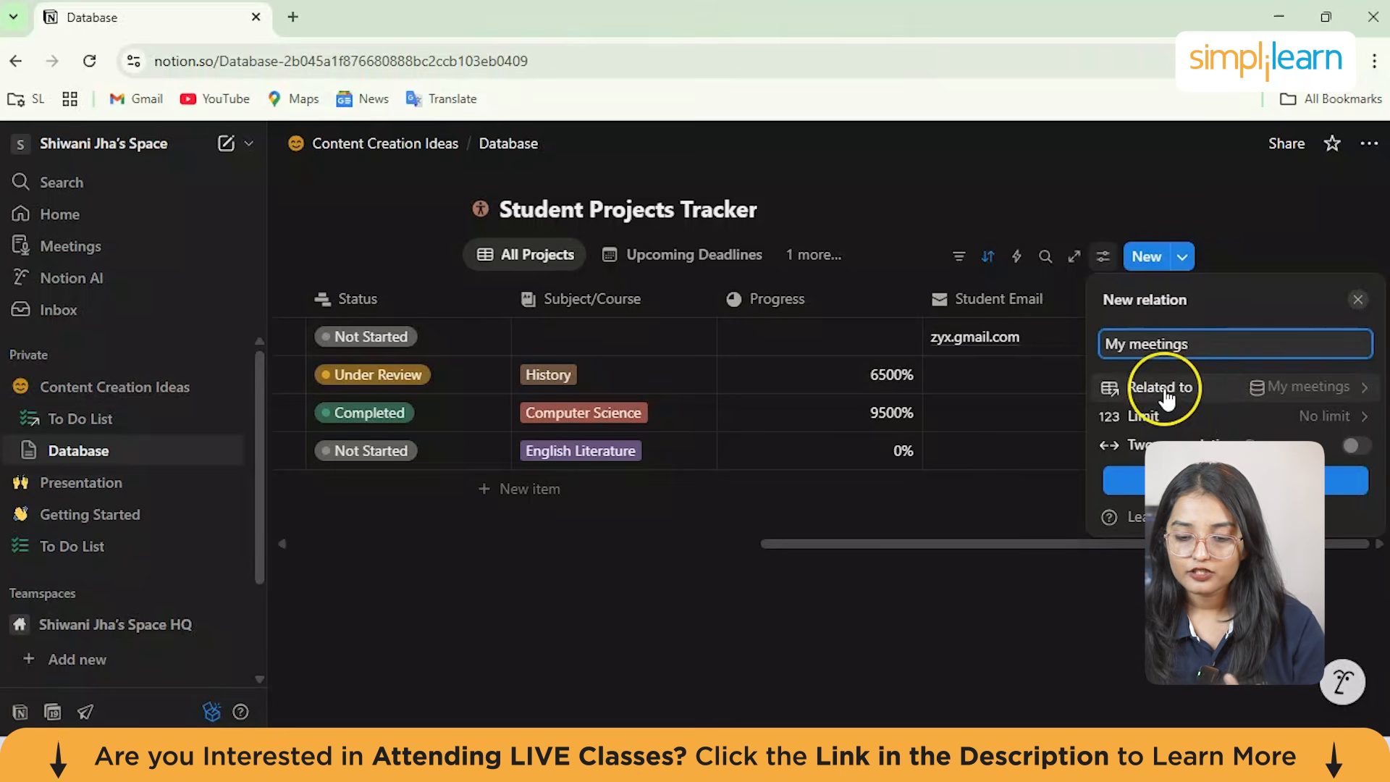
Step: Keep the relation's limit at No limit and add the My meetings relation to the tracker
left_click(1355, 388)
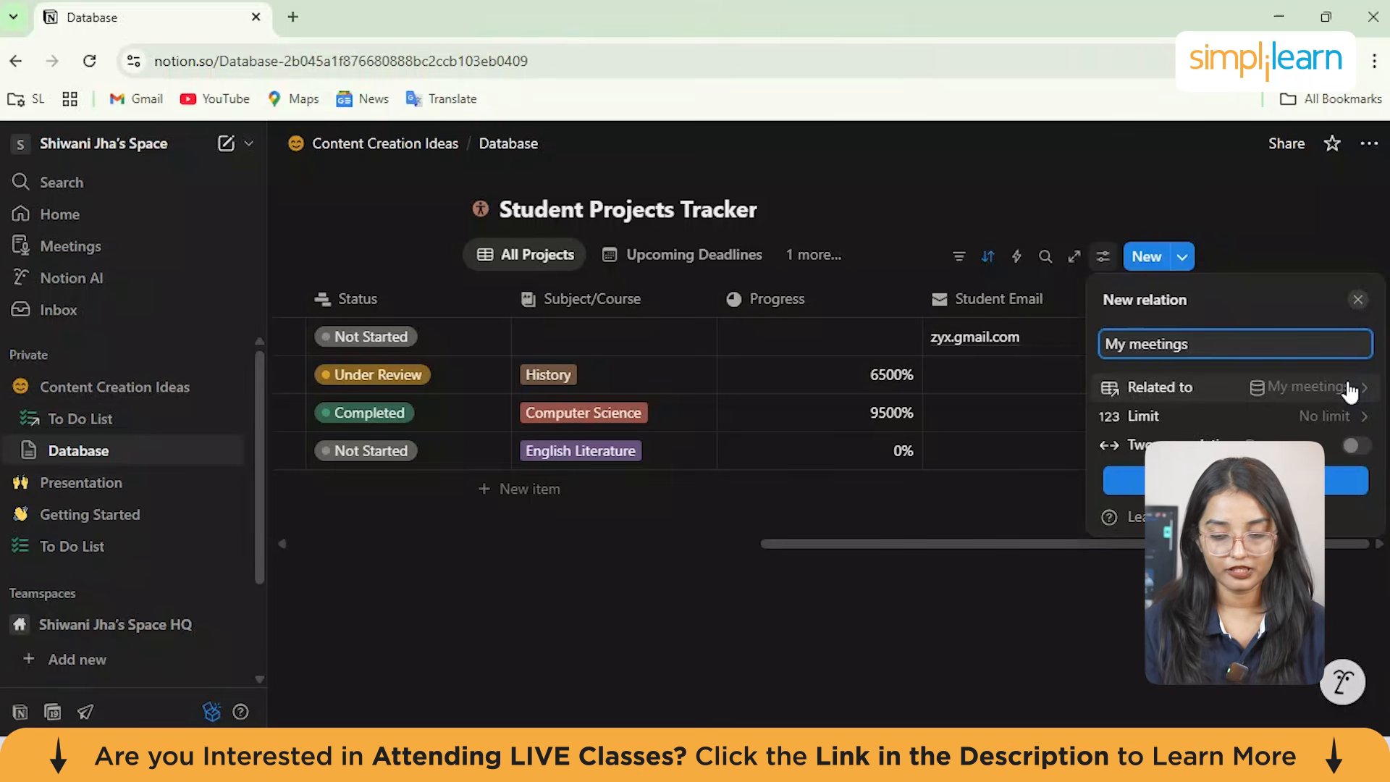
left_click(1300, 419)
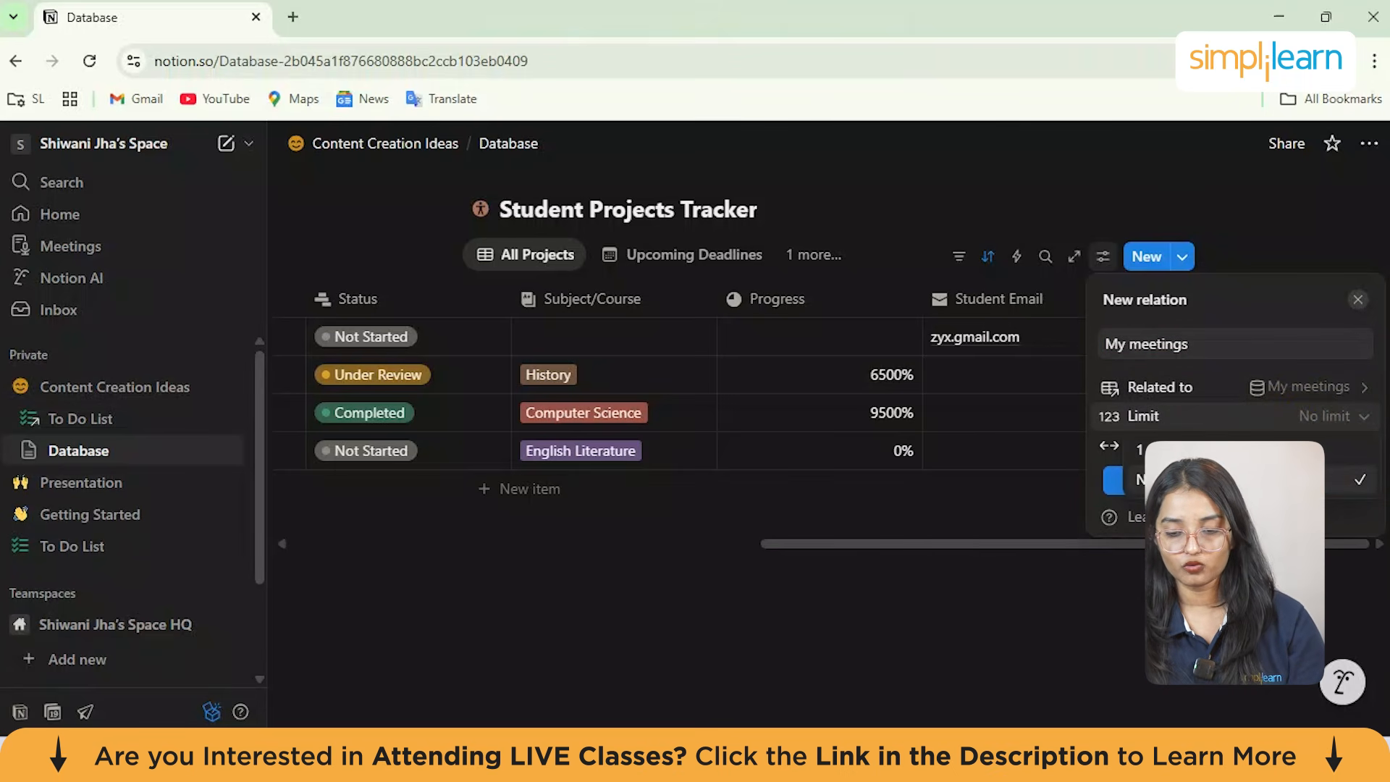
left_click(1281, 480)
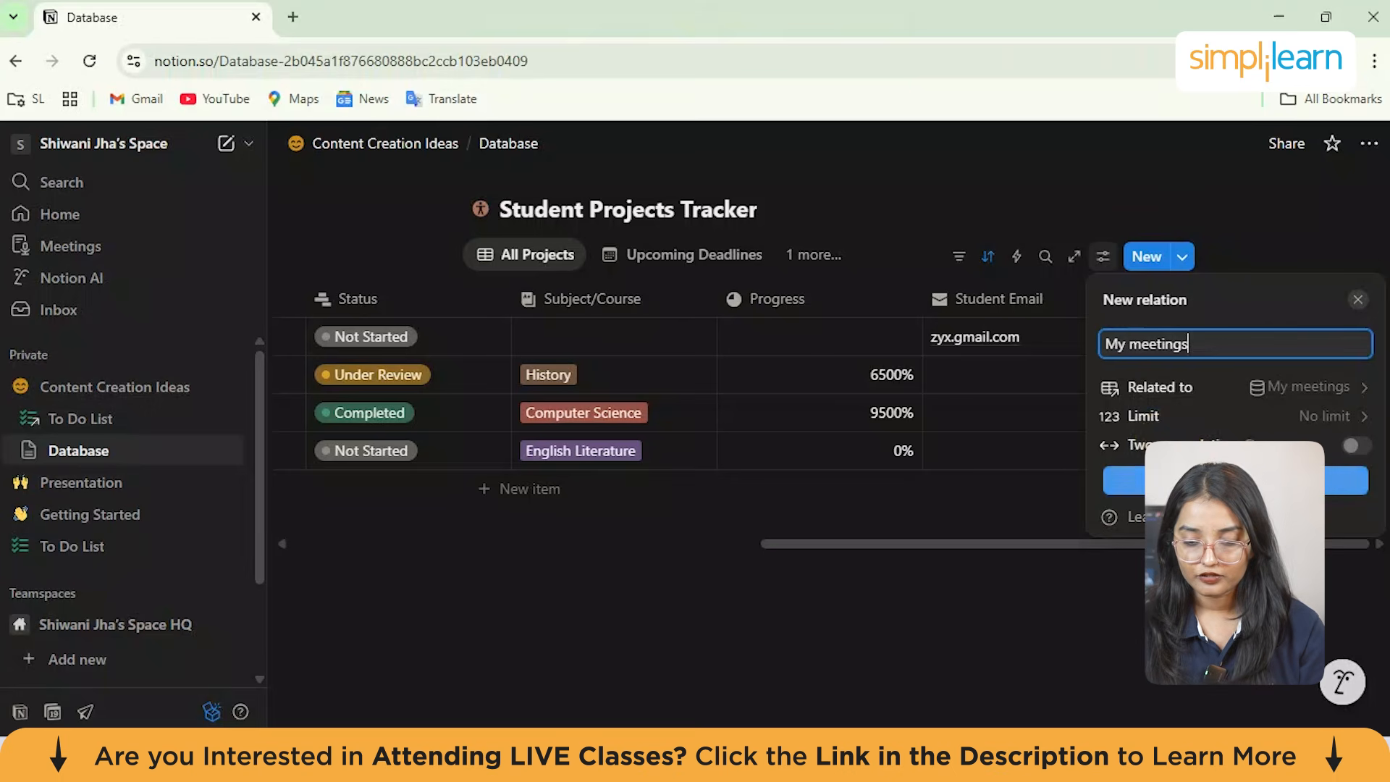
key("Return")
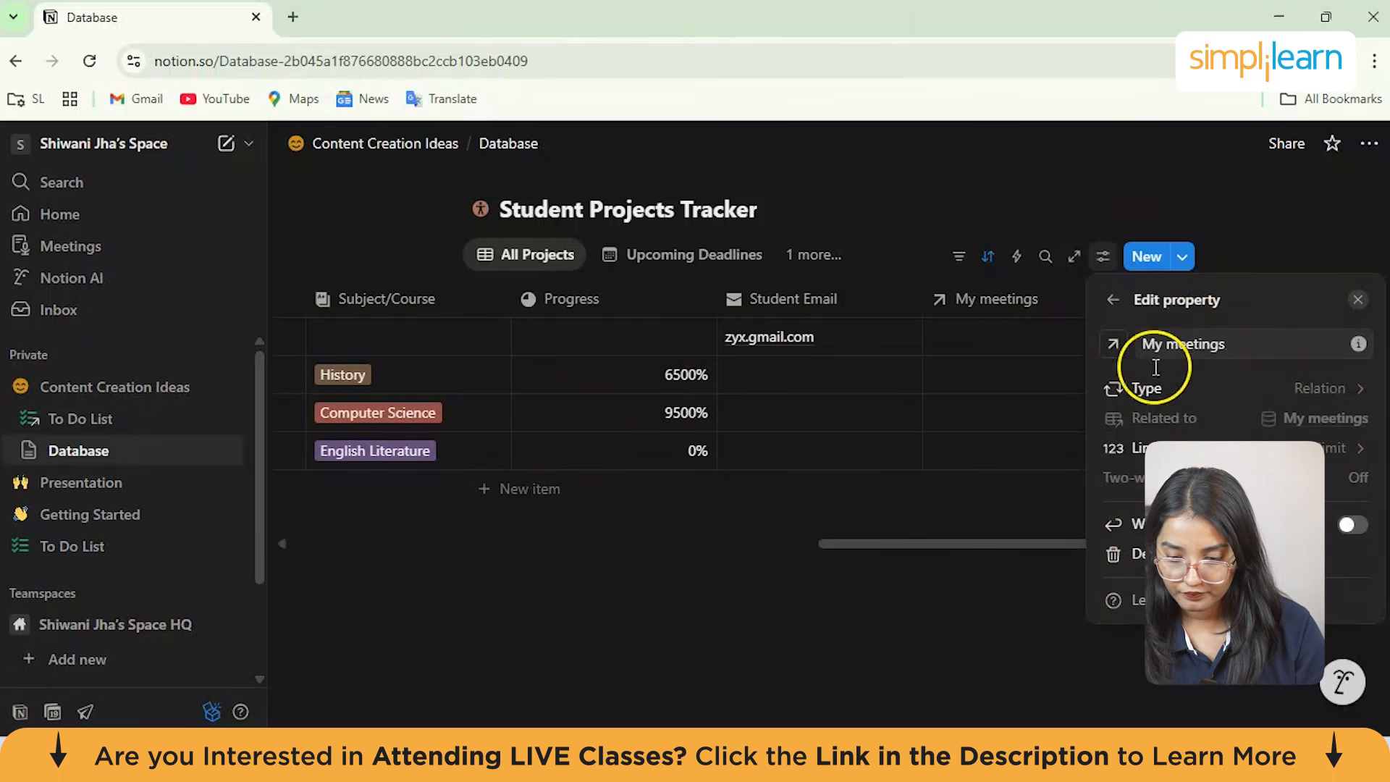
Step: Look through the My meetings column's options and the pages available to link in the blank item's My meetings cell
left_click(1062, 505)
left_click(977, 304)
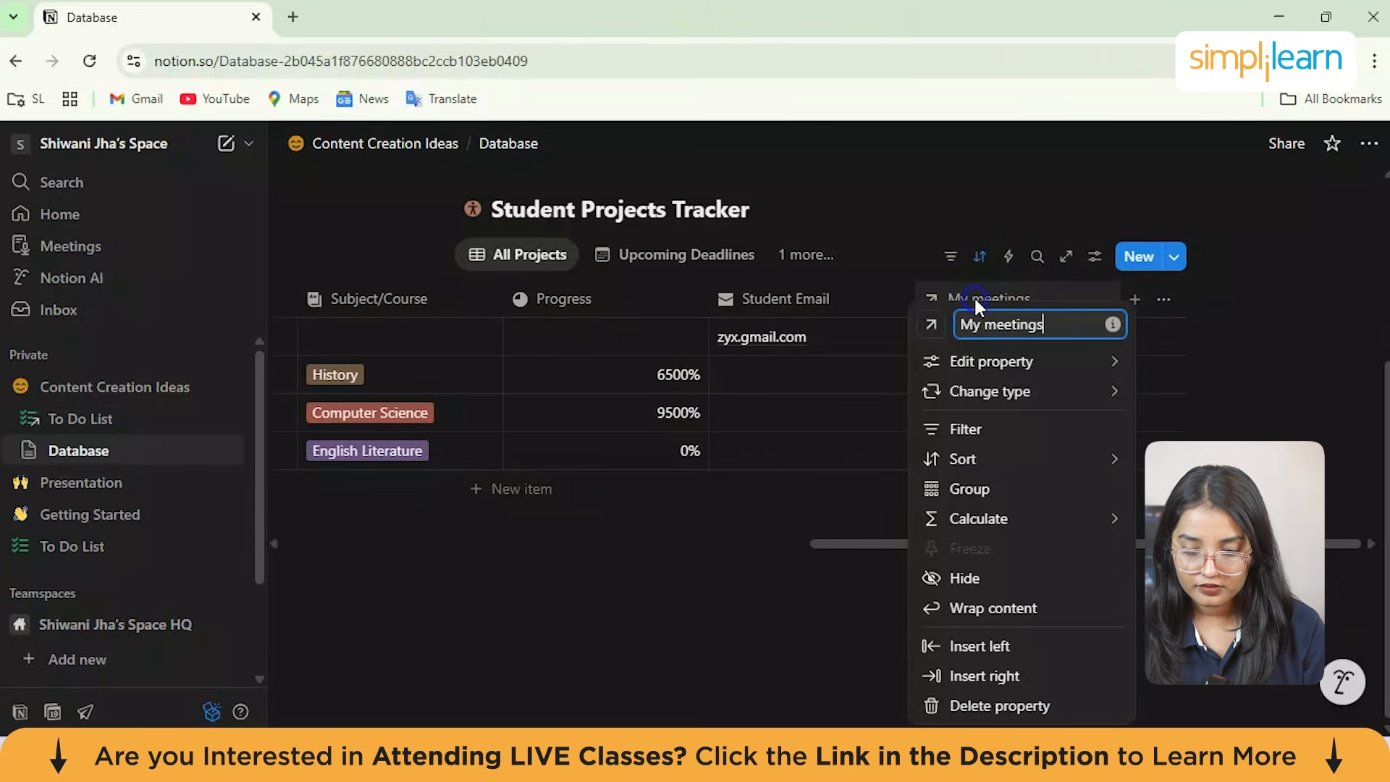
left_click(1173, 379)
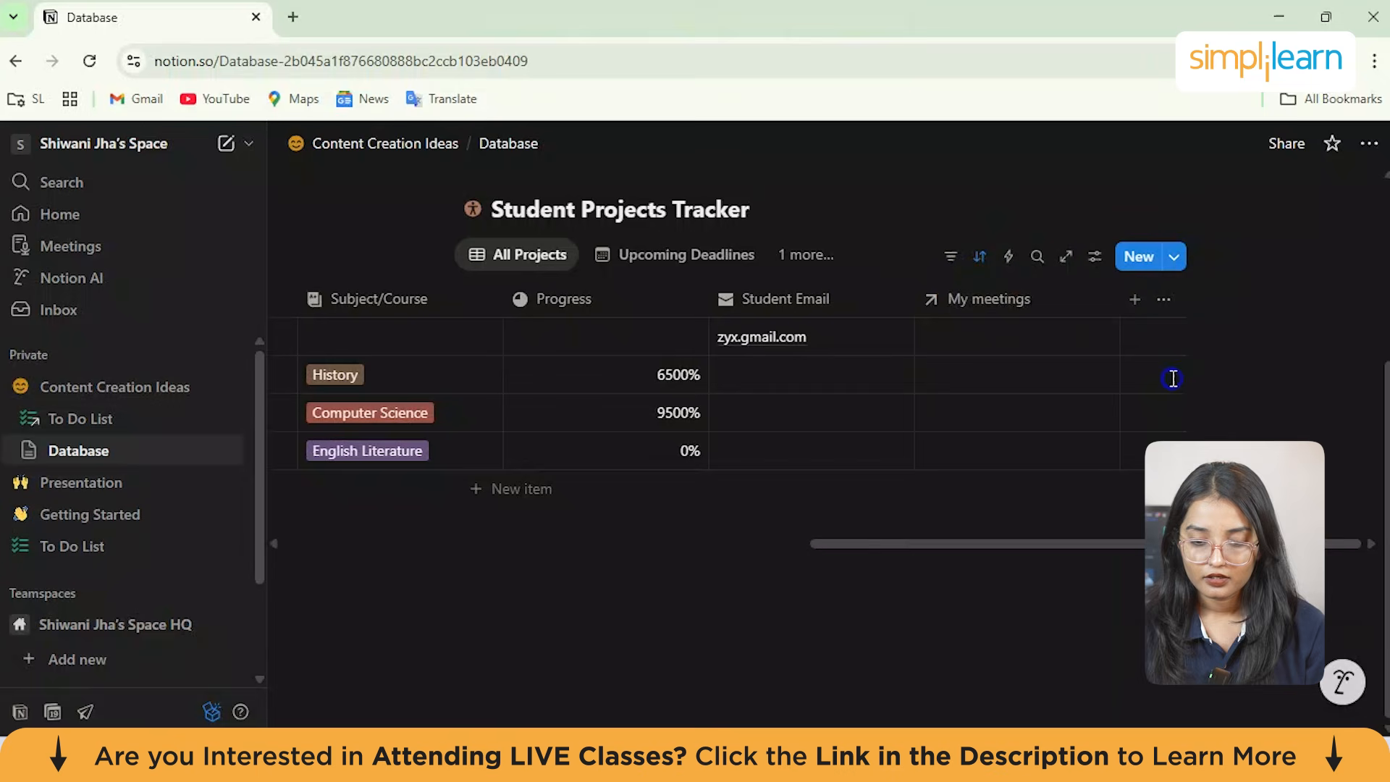
left_click(965, 333)
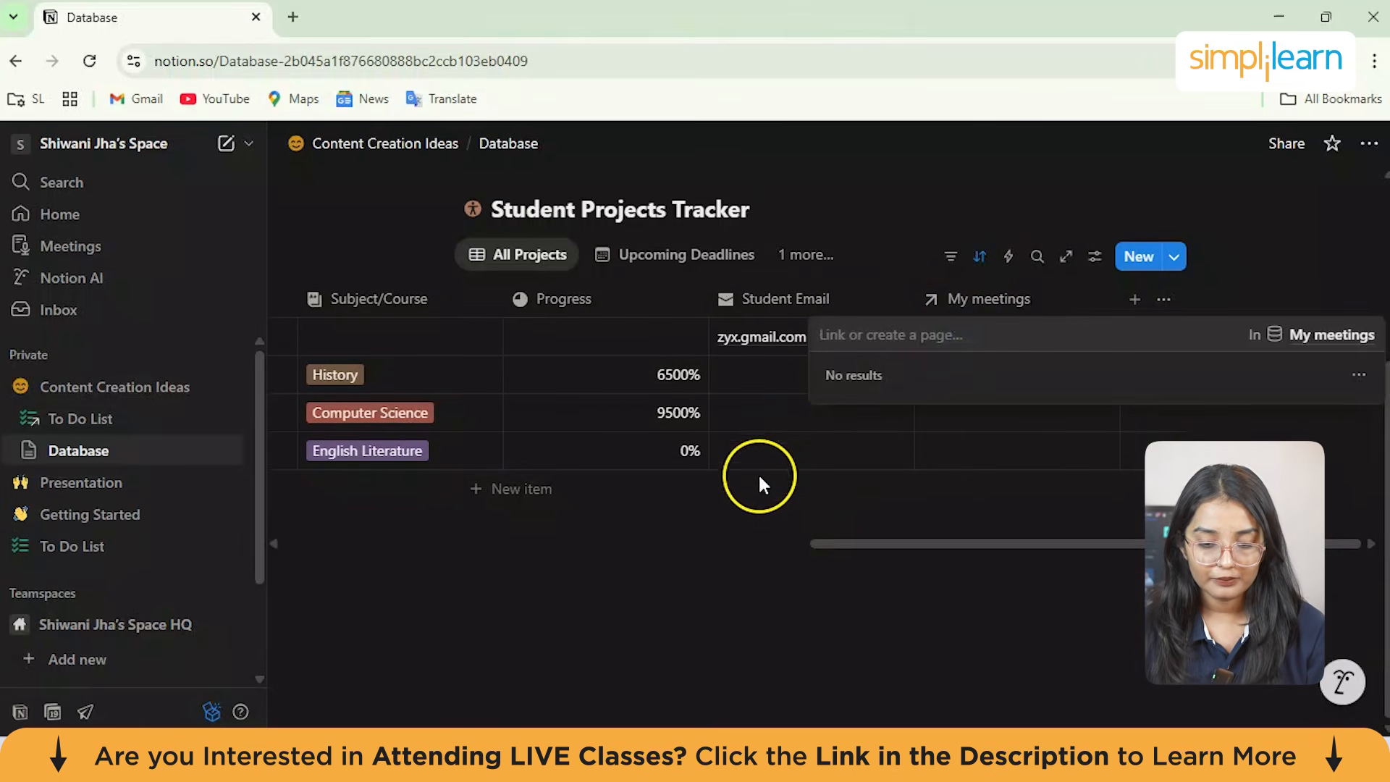
key("Escape")
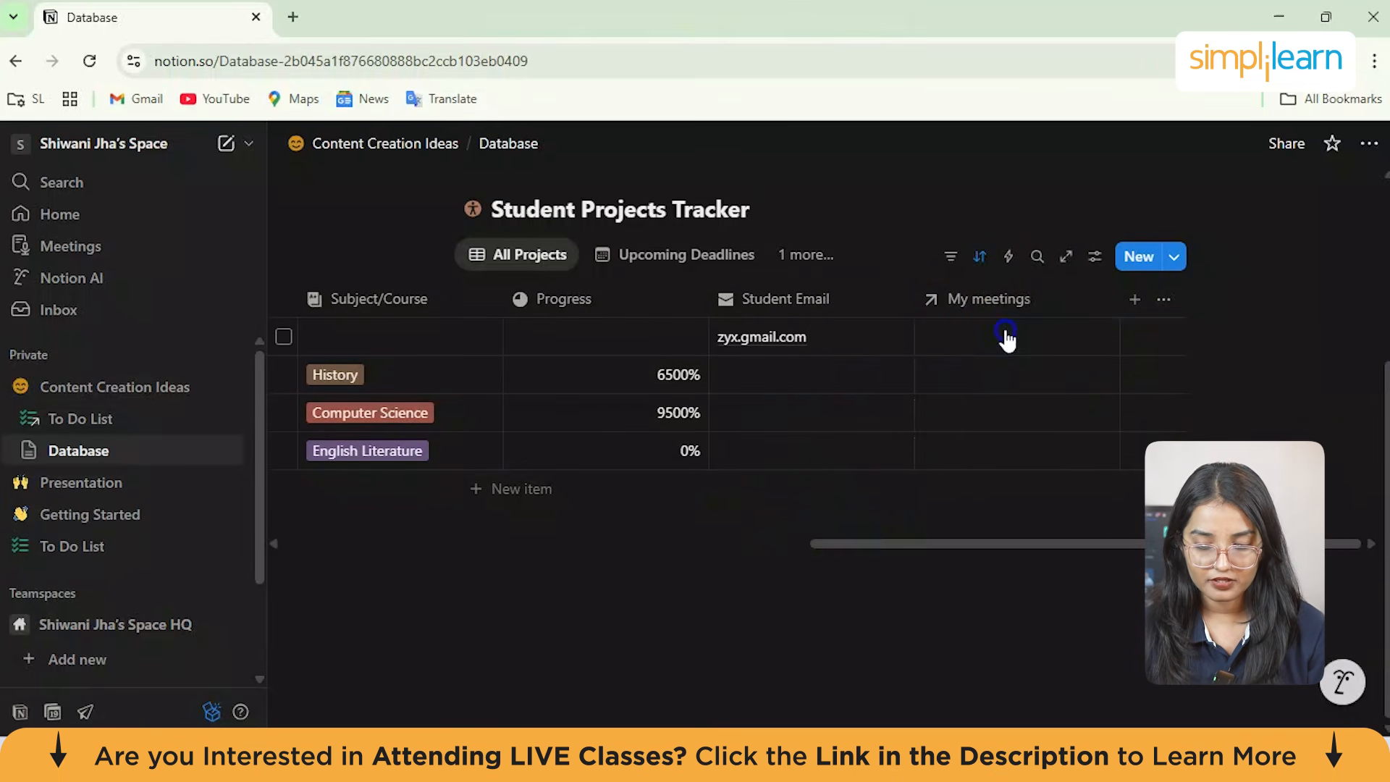
left_click(1003, 334)
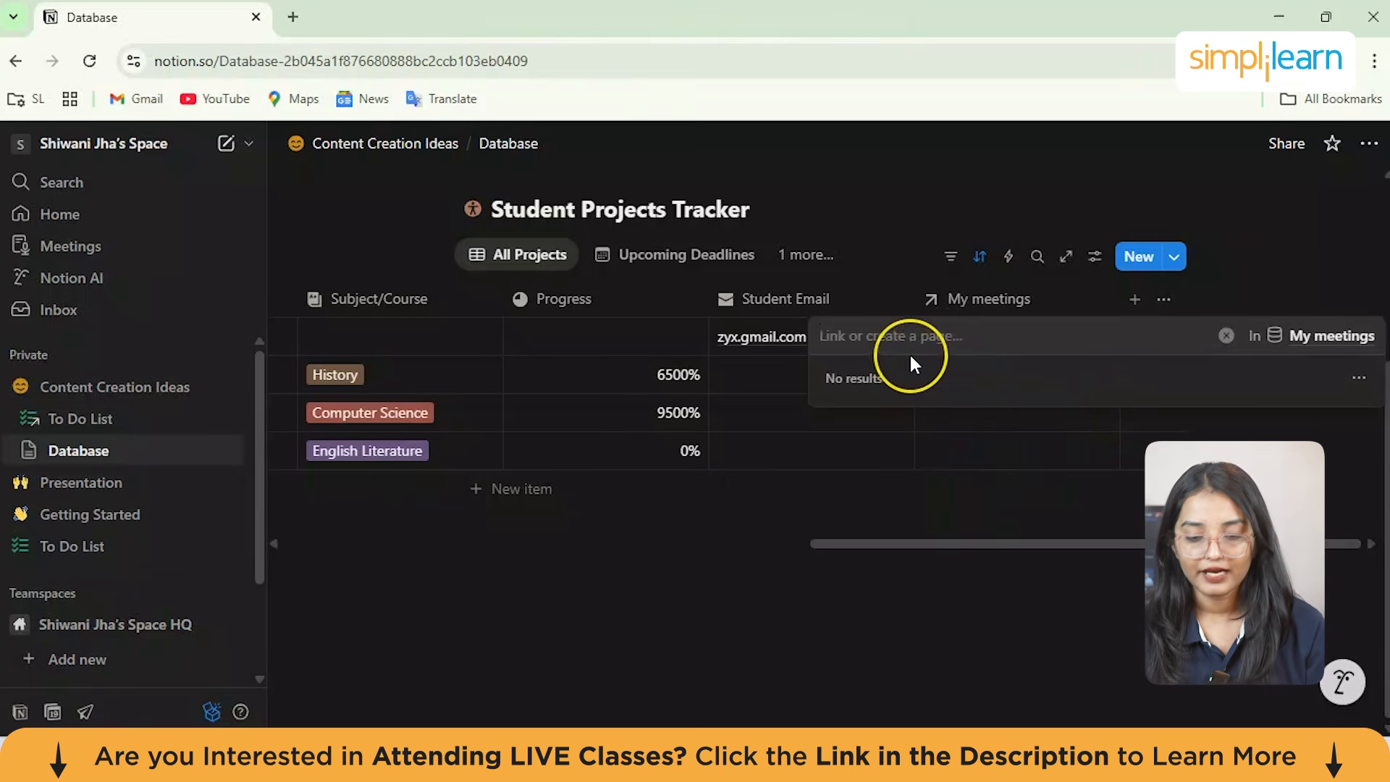
key("Escape")
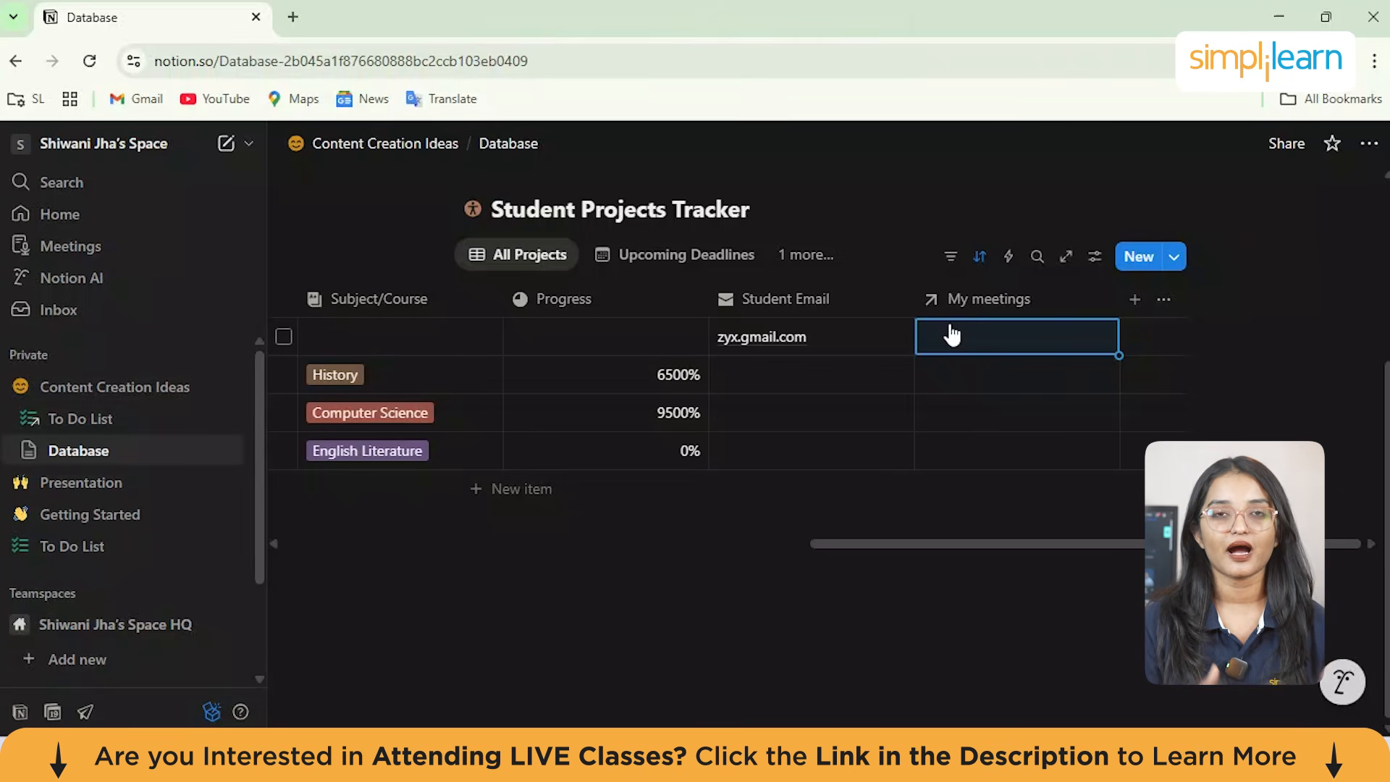
Step: Add a Rollup property to the Student Projects Tracker after the My meetings column
left_click(1139, 307)
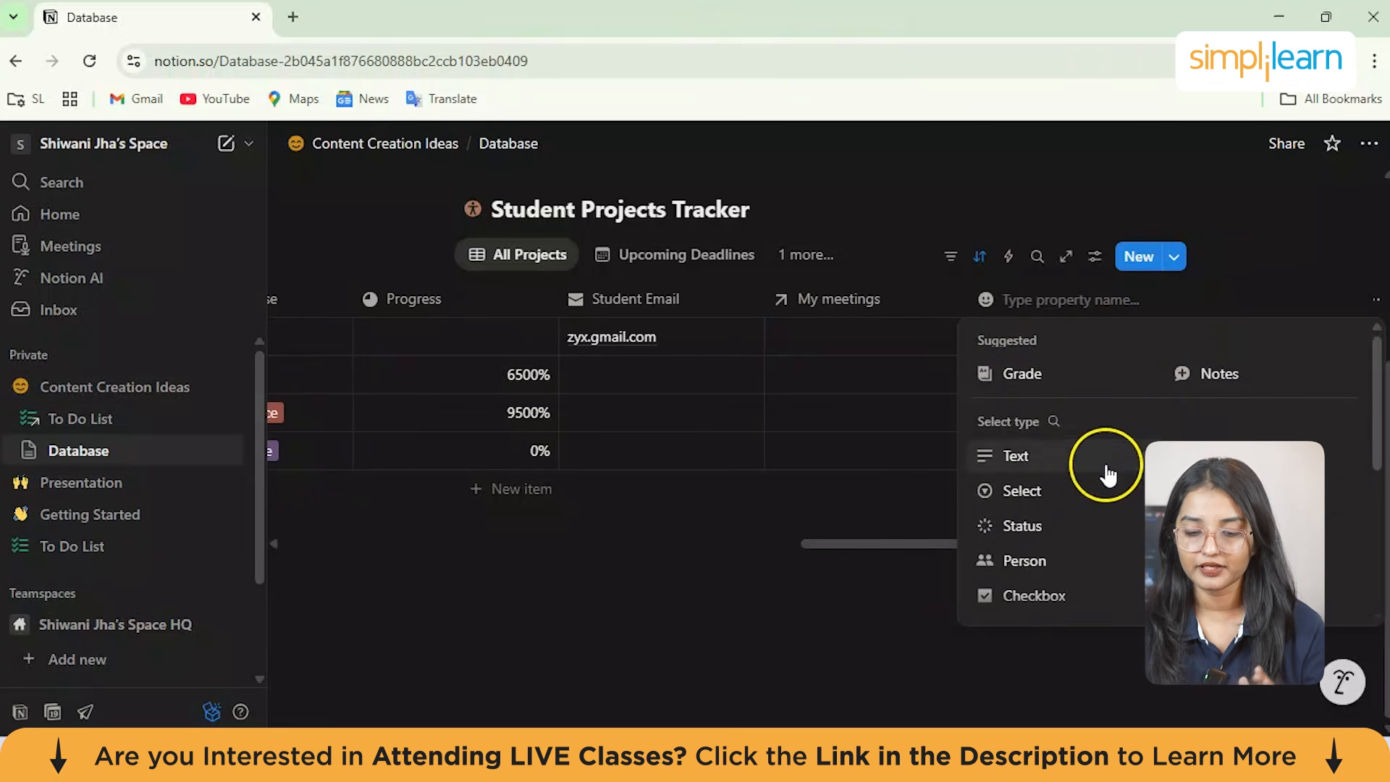
scroll(1058, 505, "down", 2)
scroll(1057, 506, "down", 2)
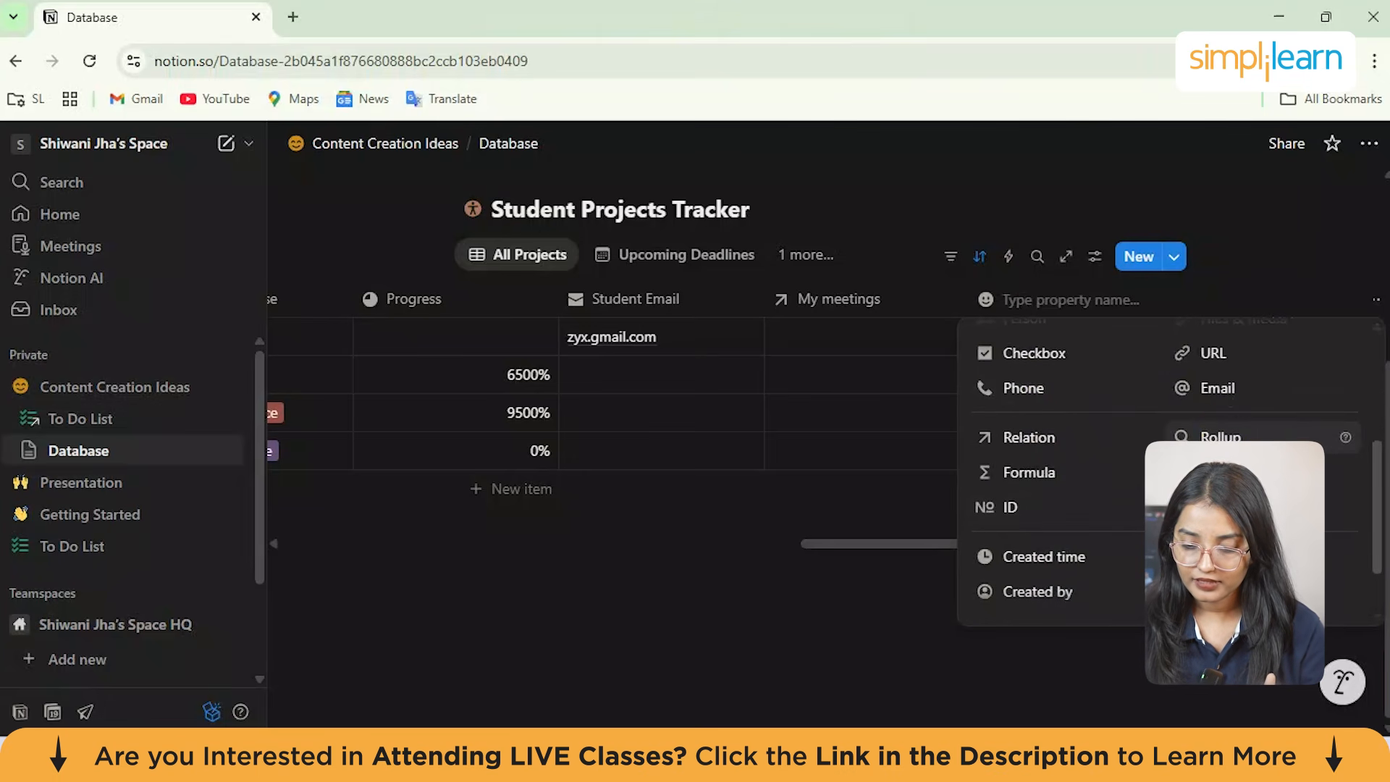
left_click(1231, 437)
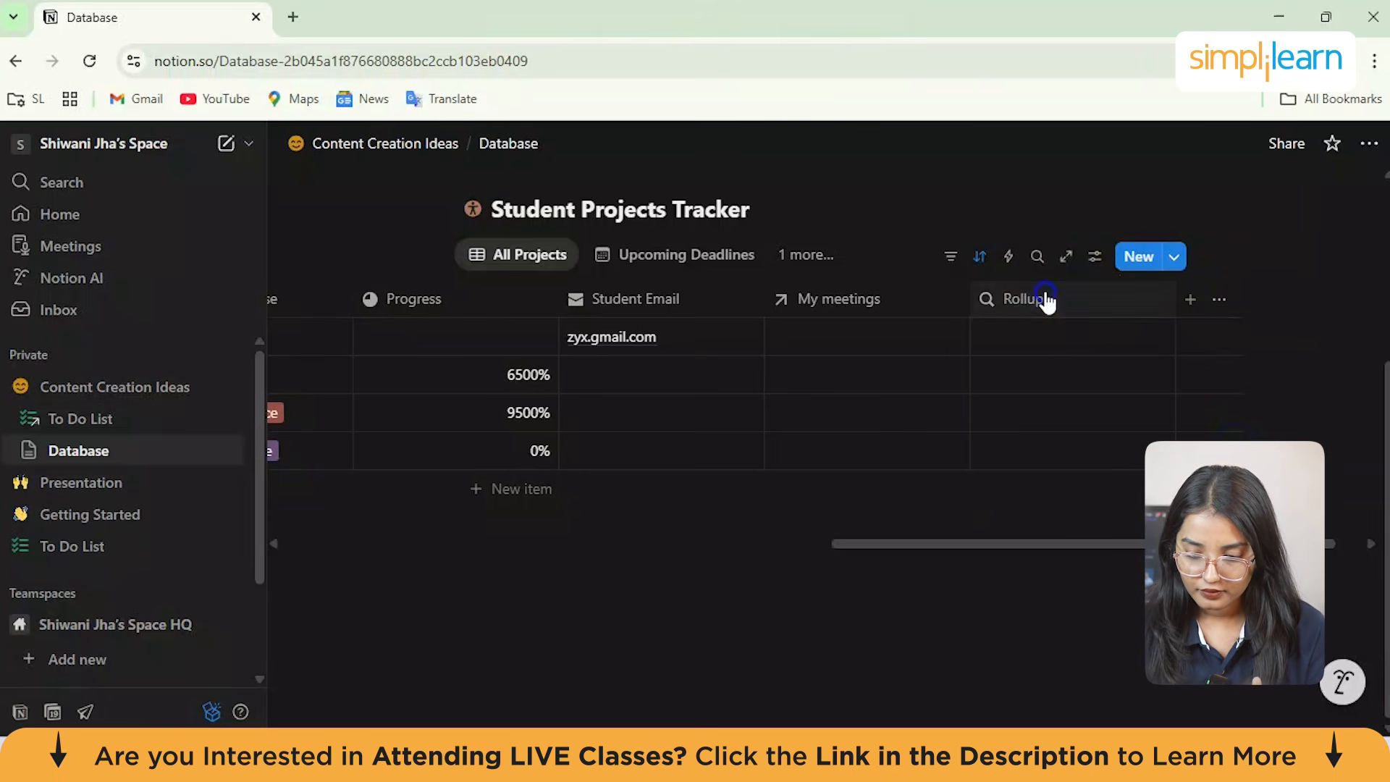
Step: Base the Rollup property on the My meetings relation
left_click(1078, 336)
left_click(927, 483)
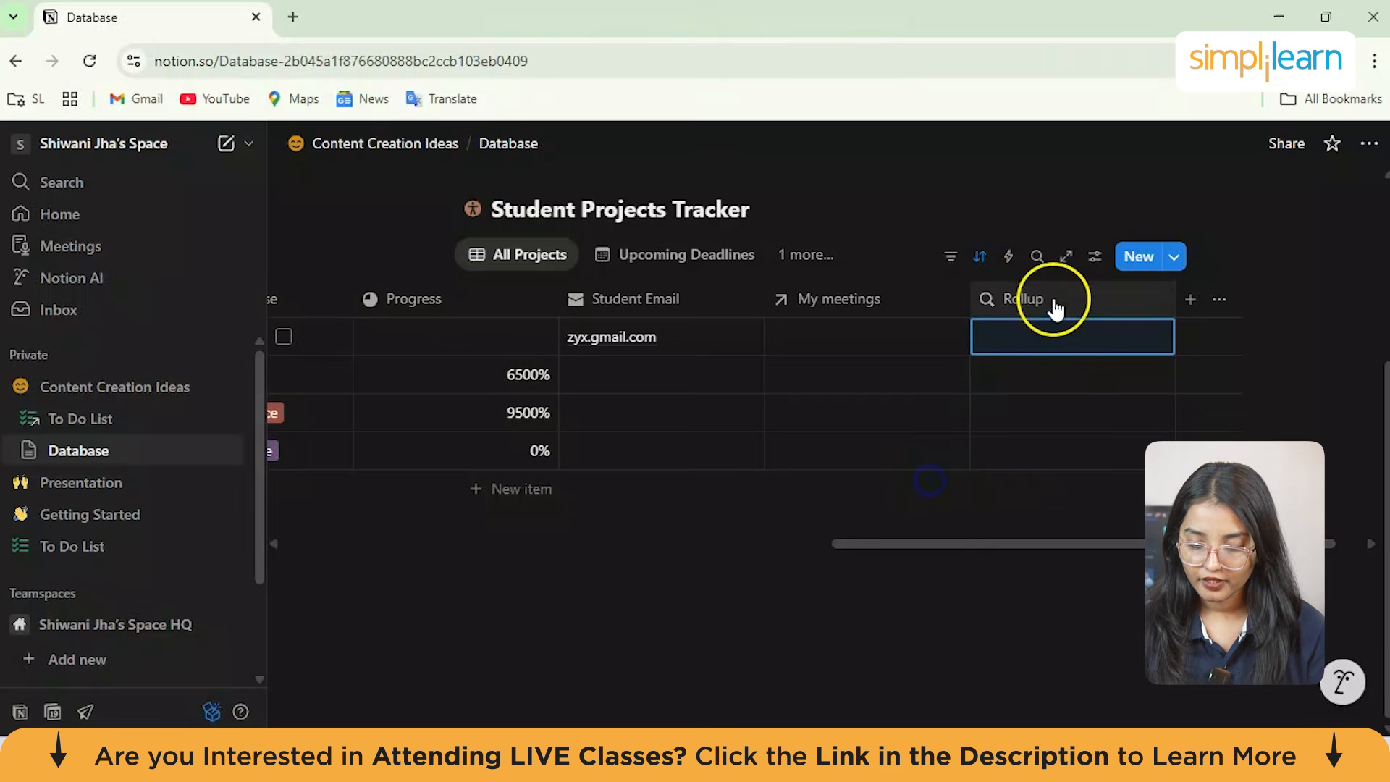
left_click(1054, 340)
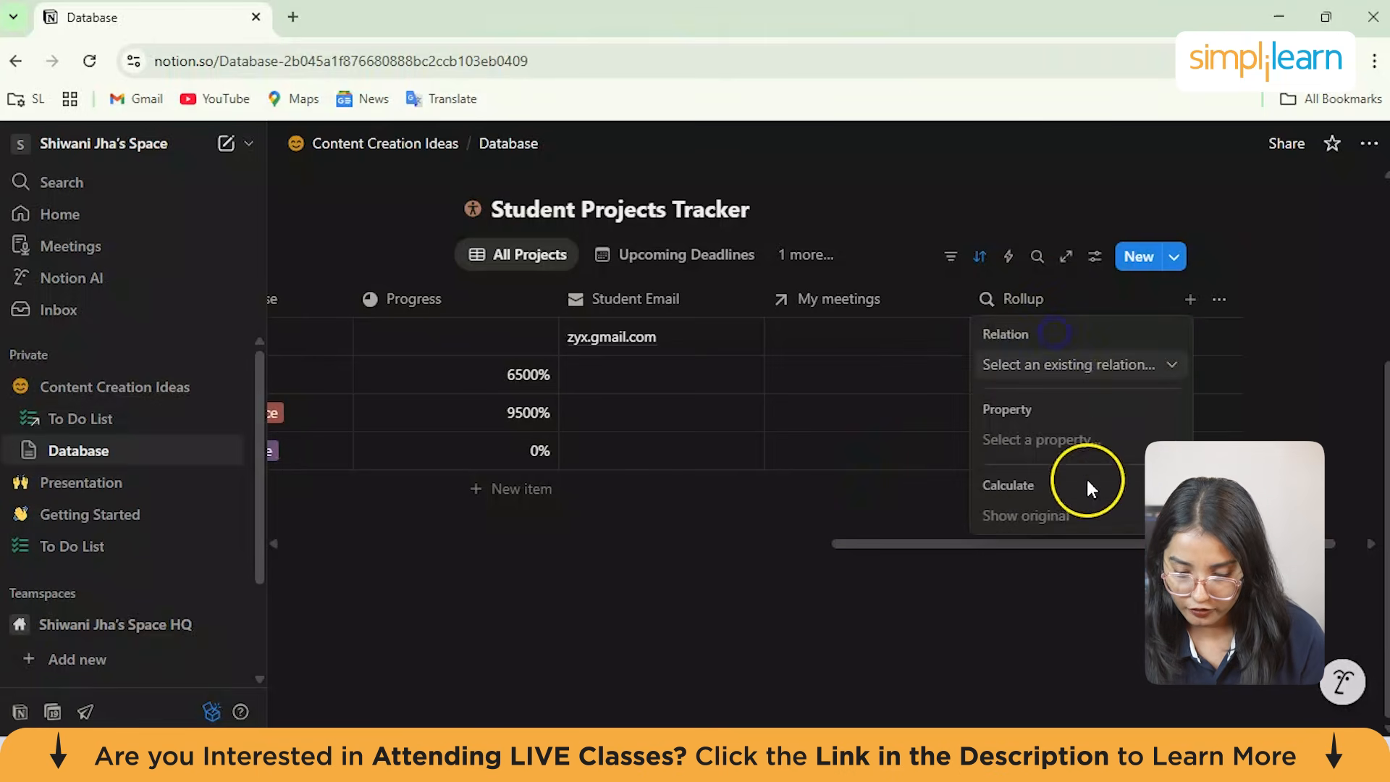
left_click(1092, 365)
left_click(1086, 403)
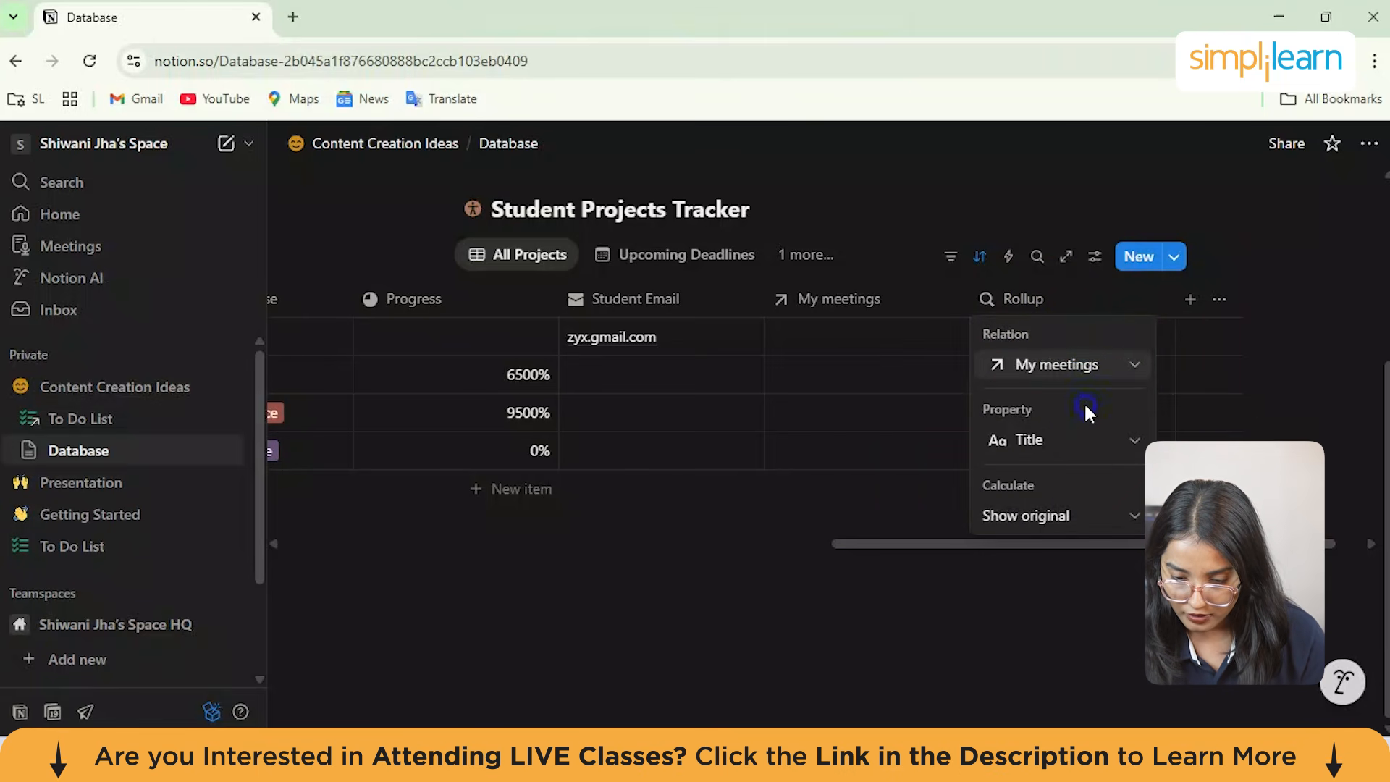
Step: Set the rollup's property to Created by and its calculation to Percent empty
left_click(1066, 440)
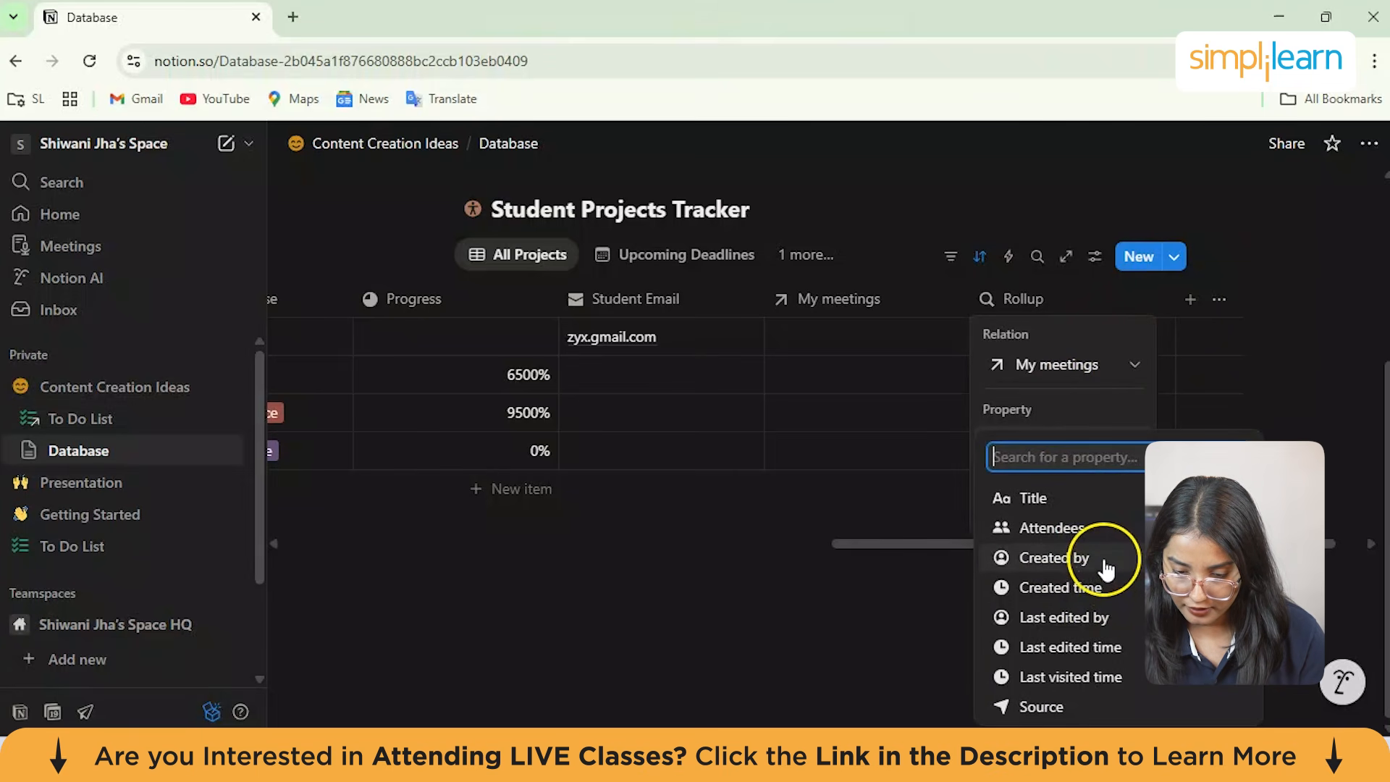
left_click(1106, 568)
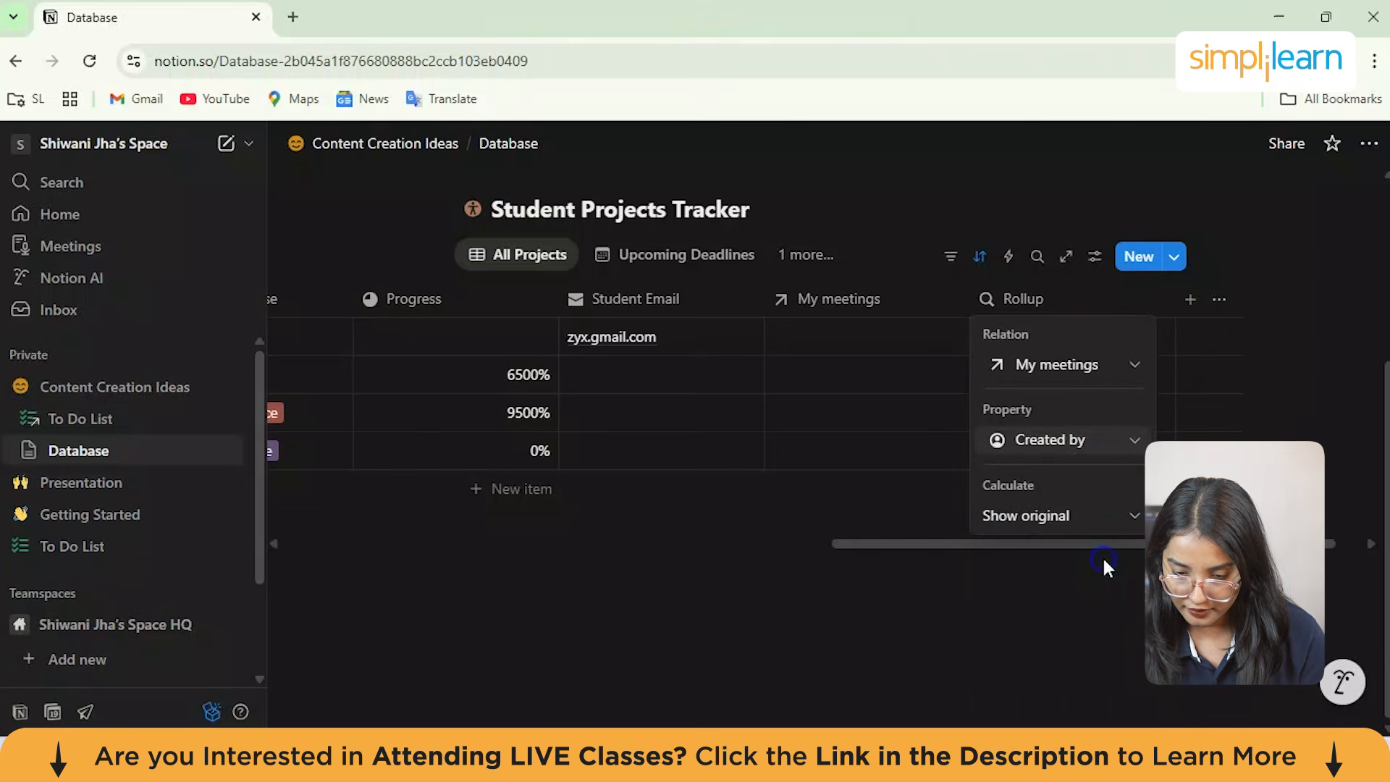
left_click(1072, 515)
mouse_move(1071, 604)
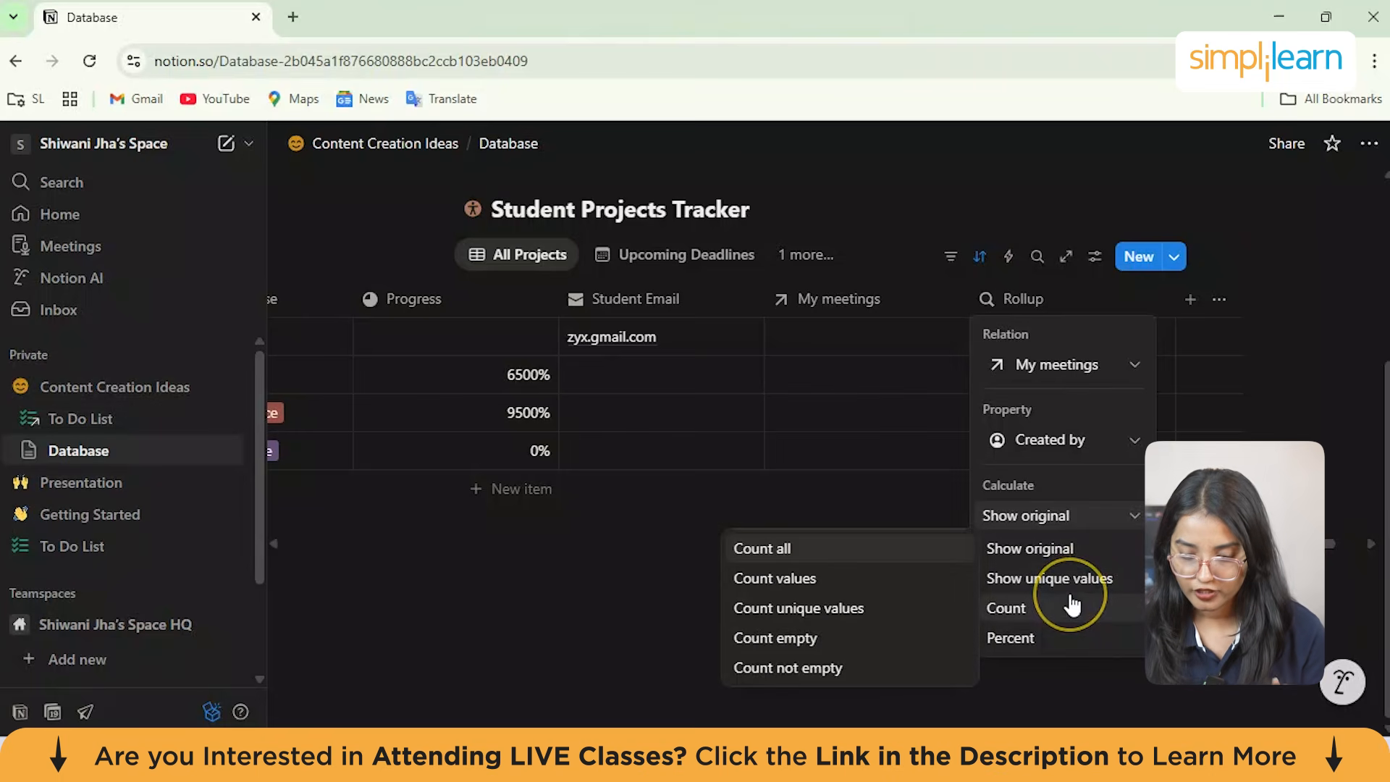
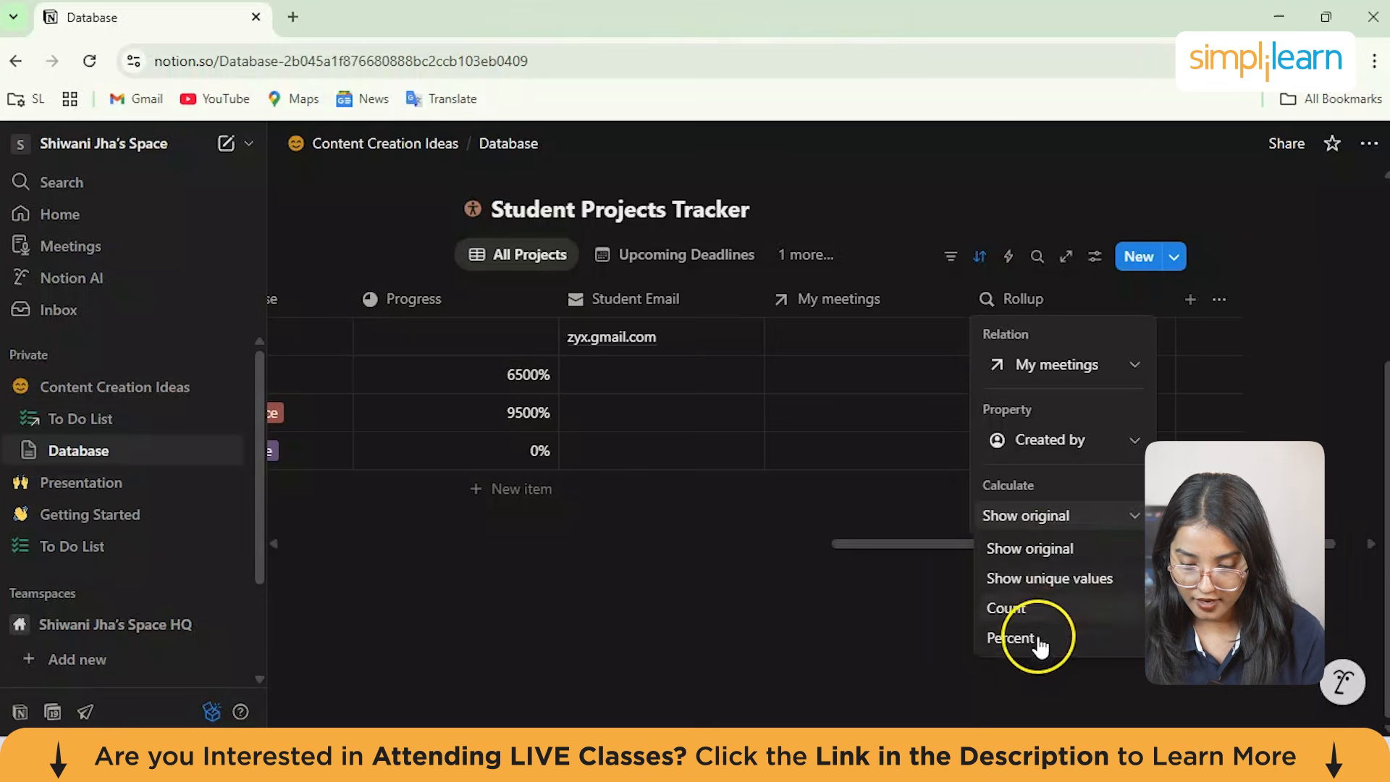
mouse_move(1042, 642)
left_click(889, 624)
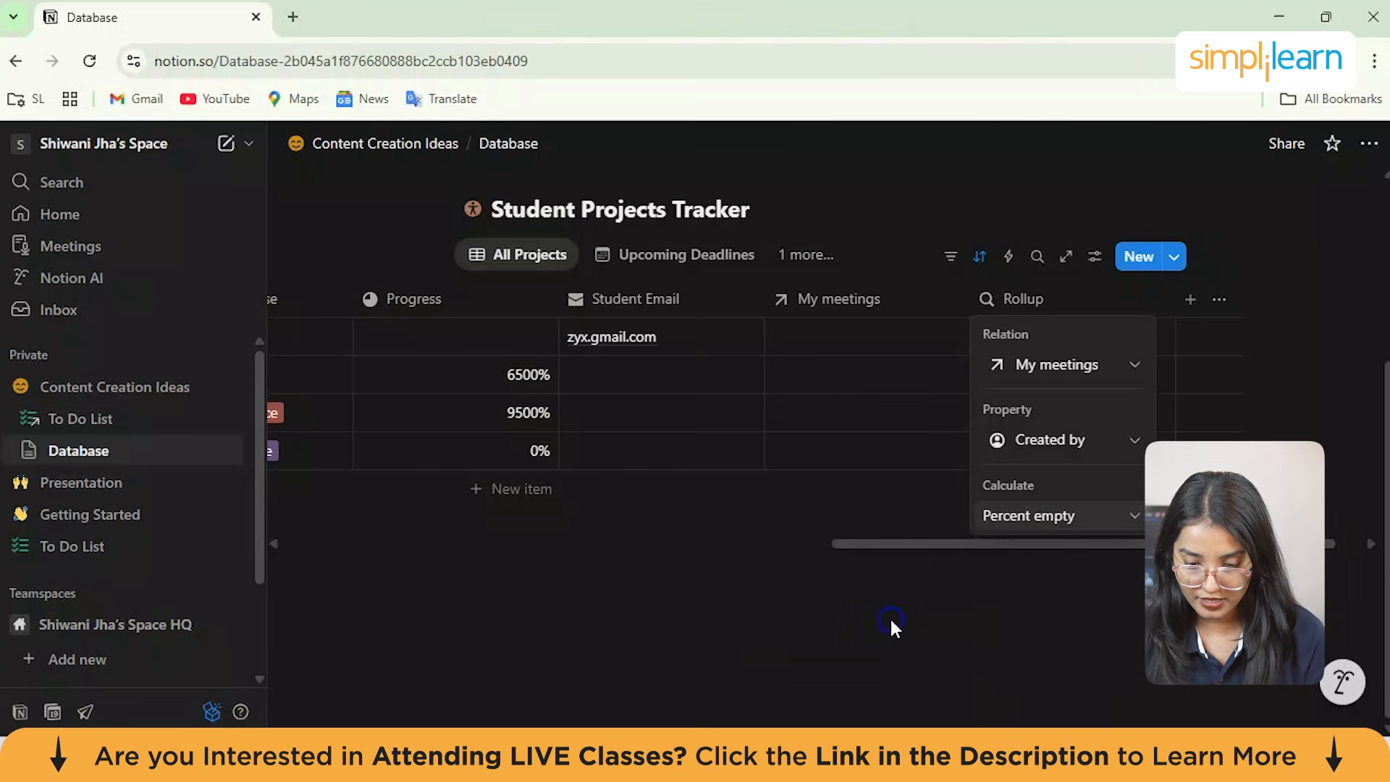
Step: Set the rollup's property to Attendees with Show original as its calculation
left_click(1218, 369)
left_click(1145, 340)
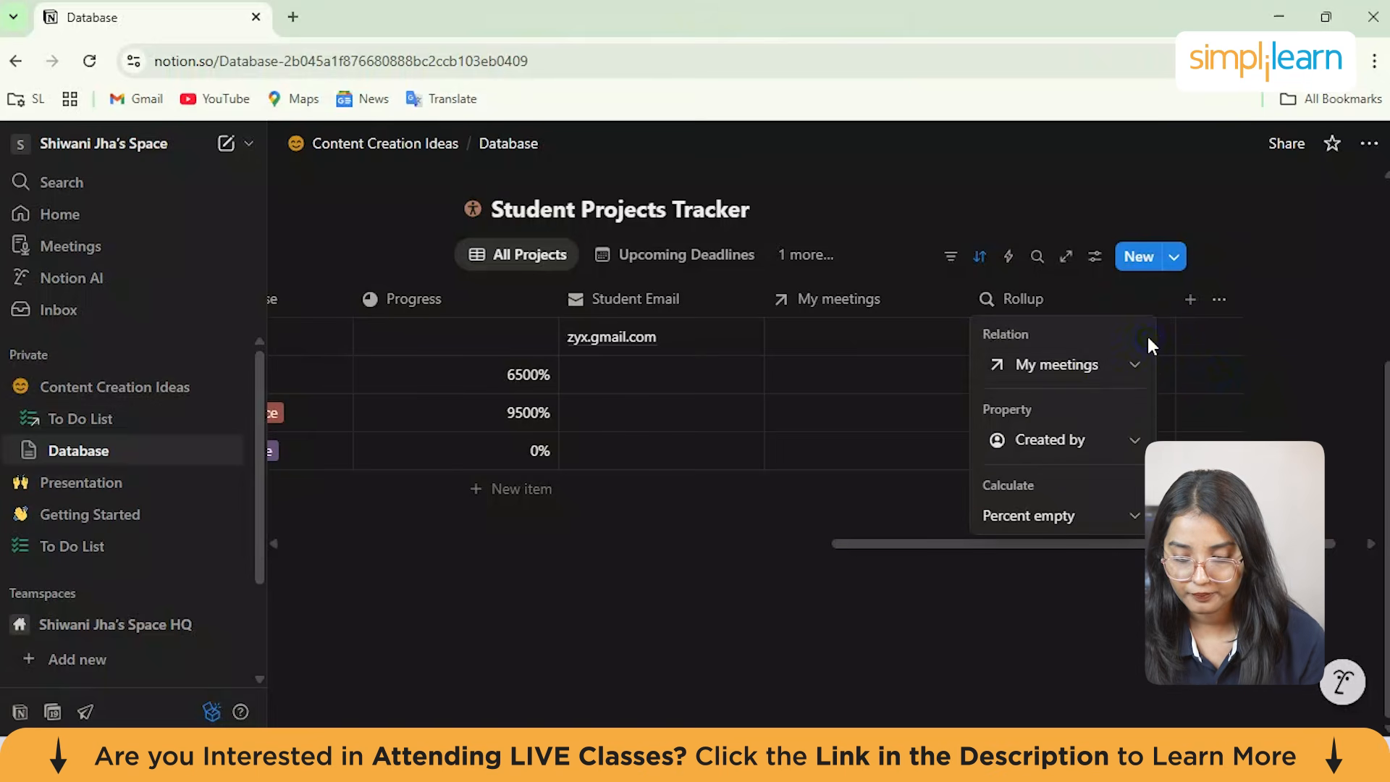
left_click(1058, 439)
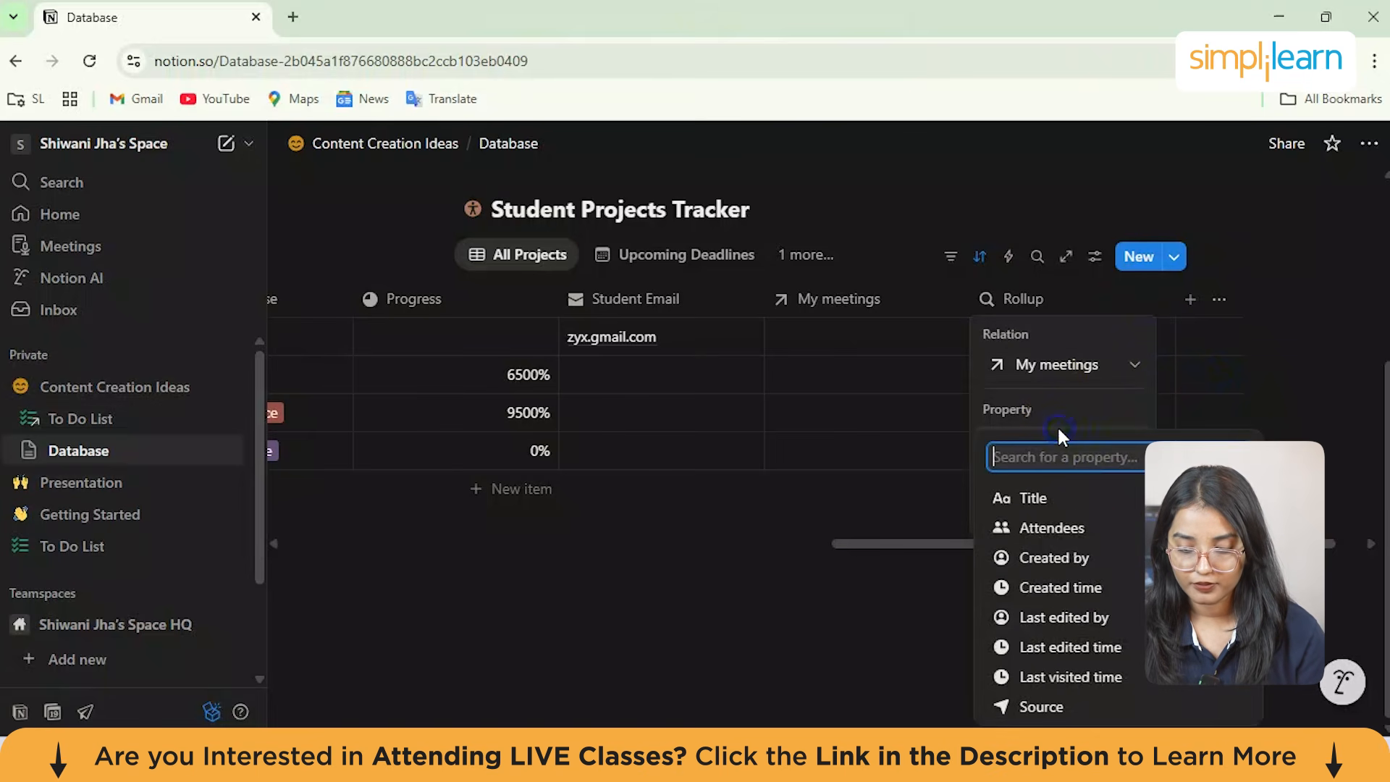
left_click(1073, 529)
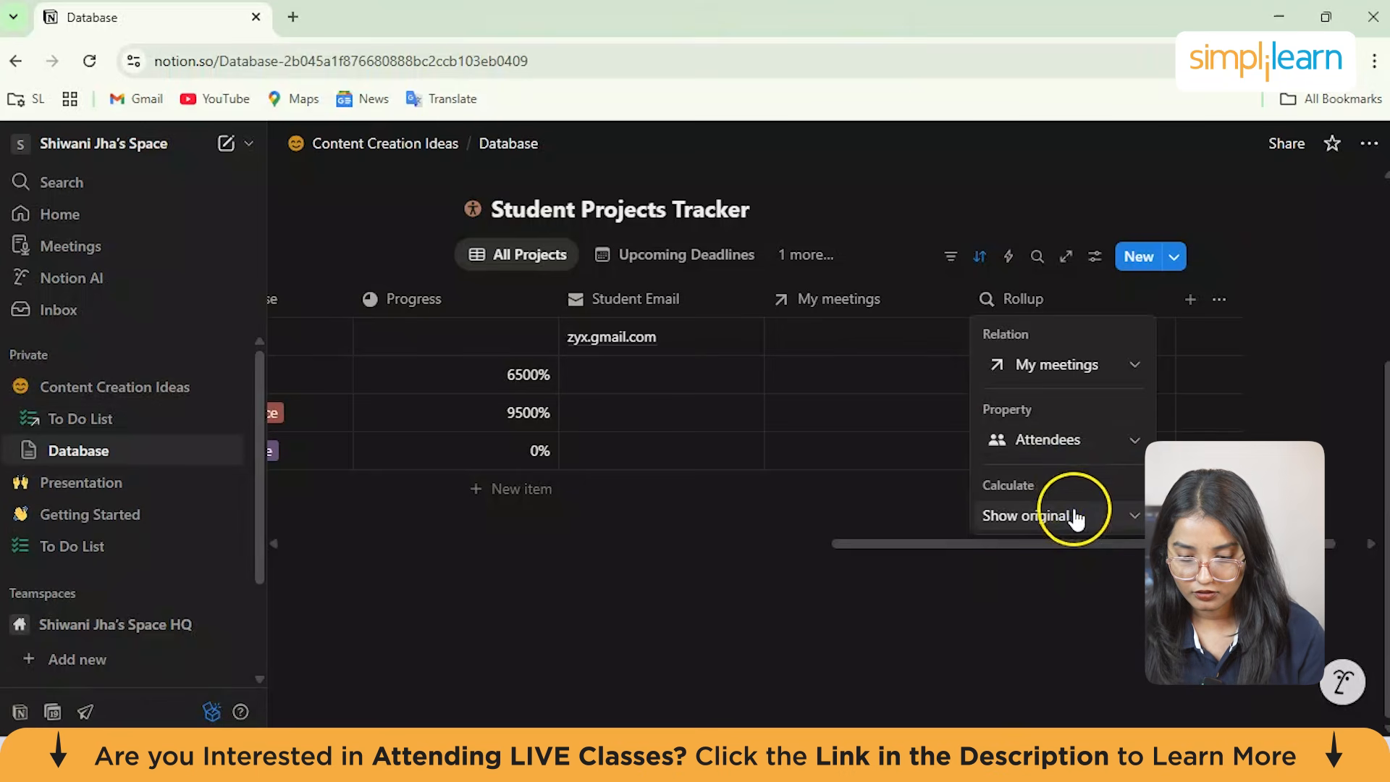
left_click(1072, 515)
left_click(1051, 558)
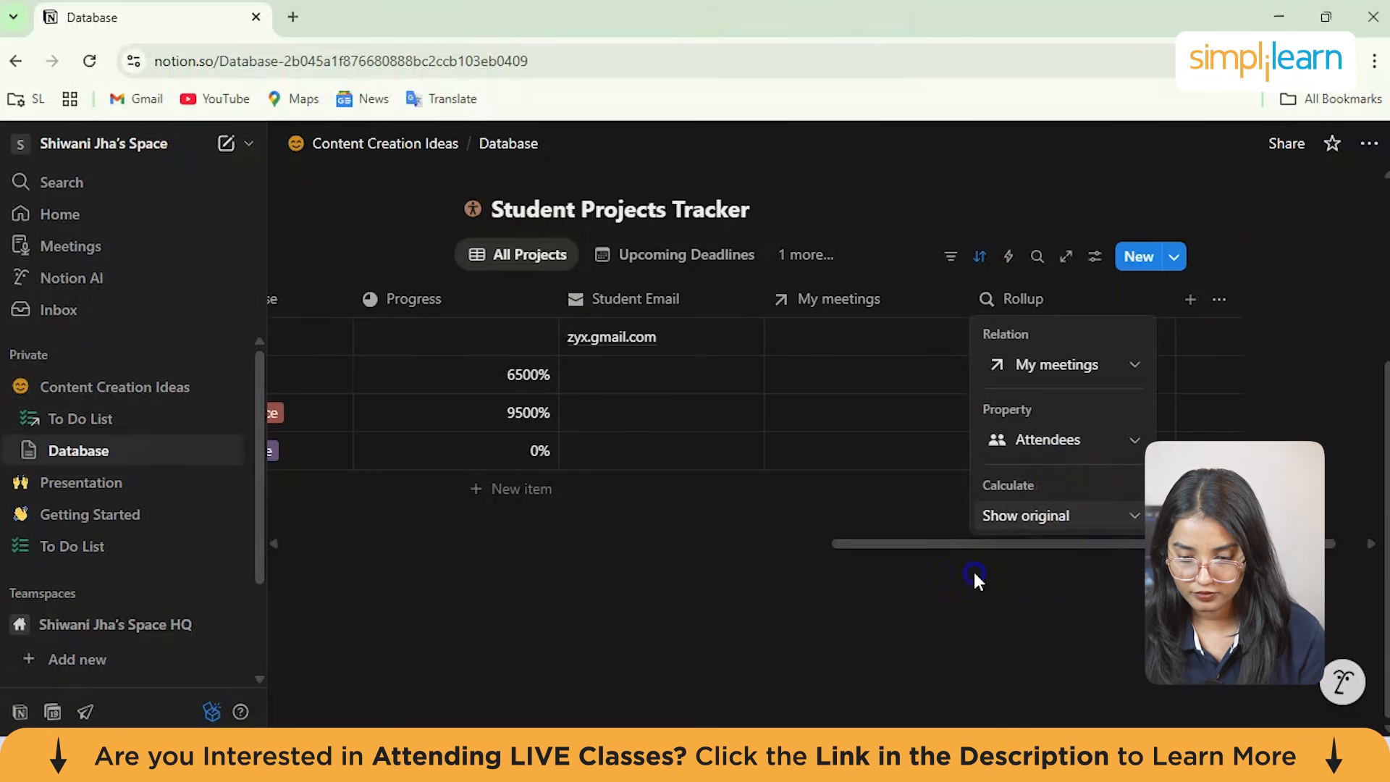
left_click(974, 575)
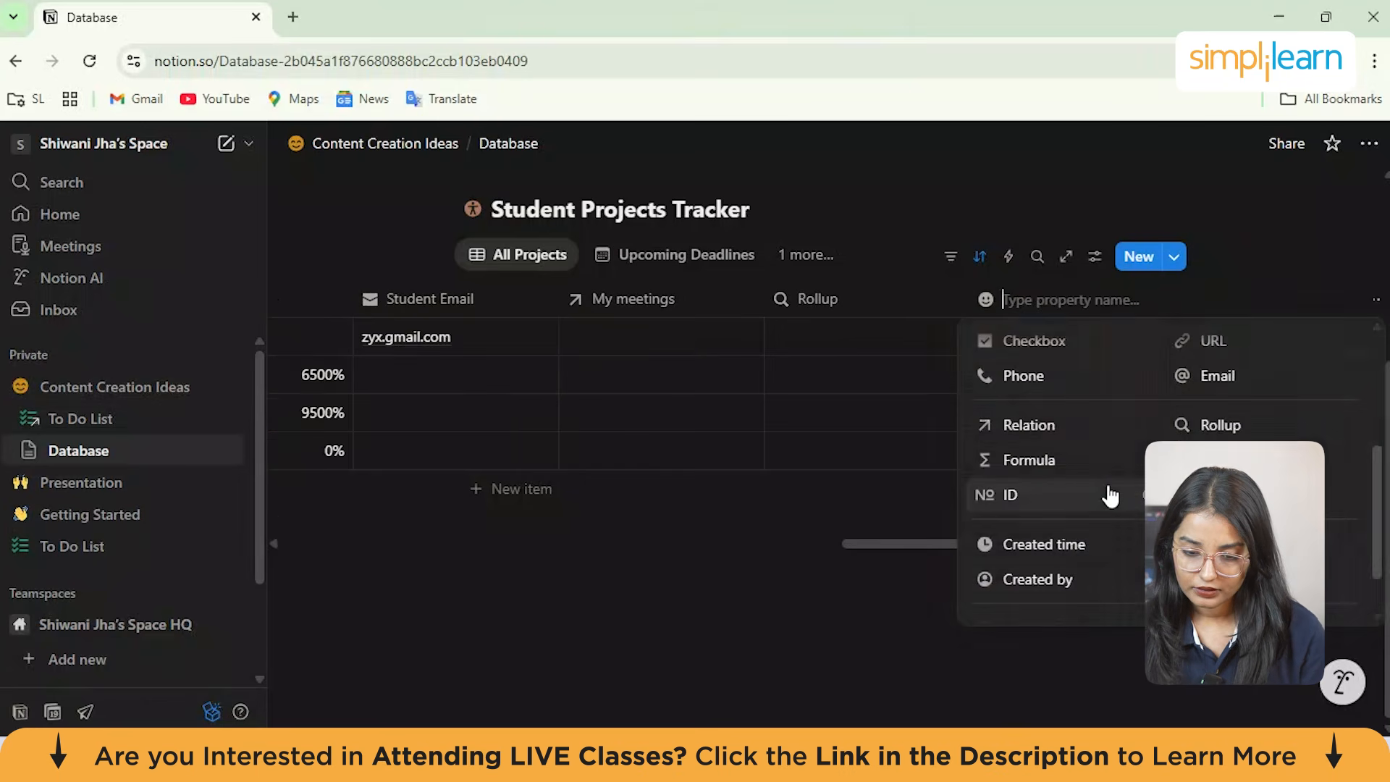
Step: Add a Formula property to the Student Projects Tracker and open its formula for editing
scroll(1110, 496, "up", 1)
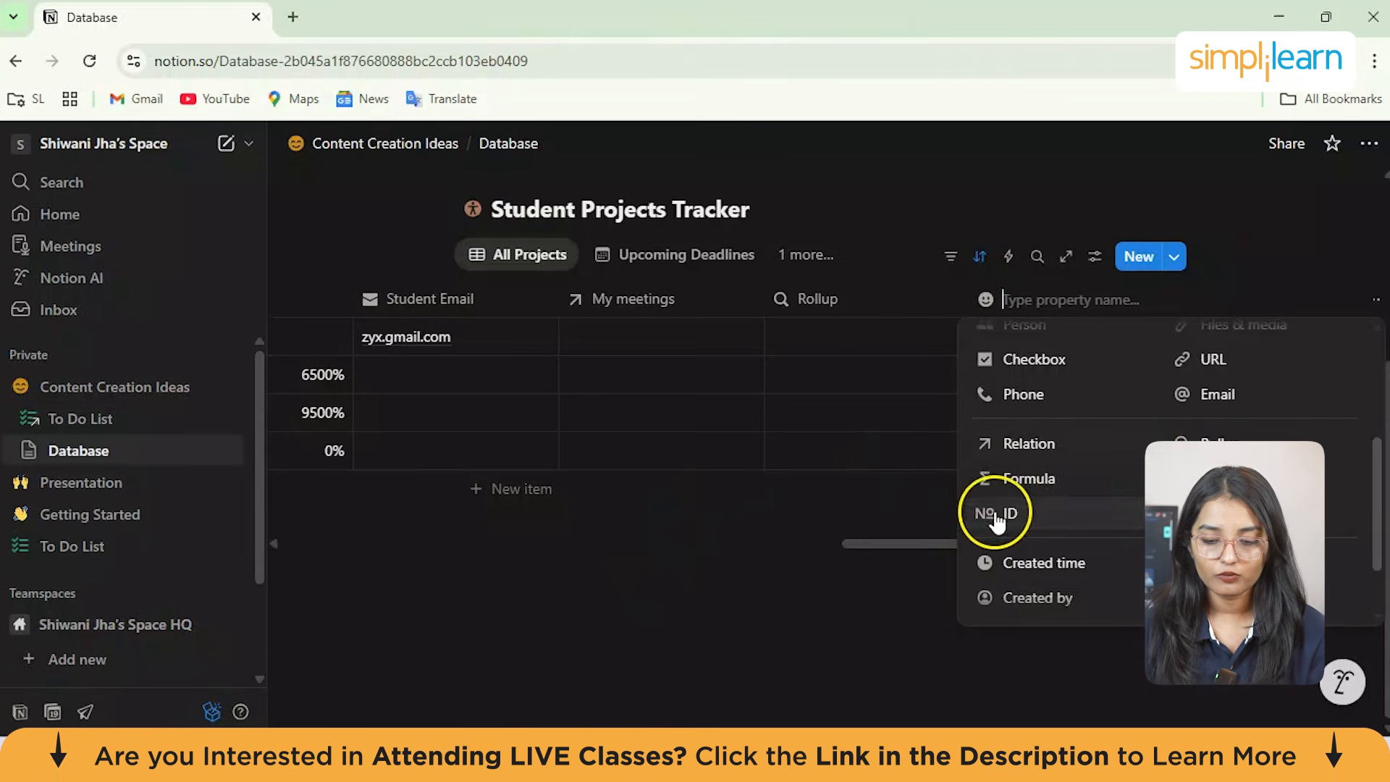
left_click(1023, 480)
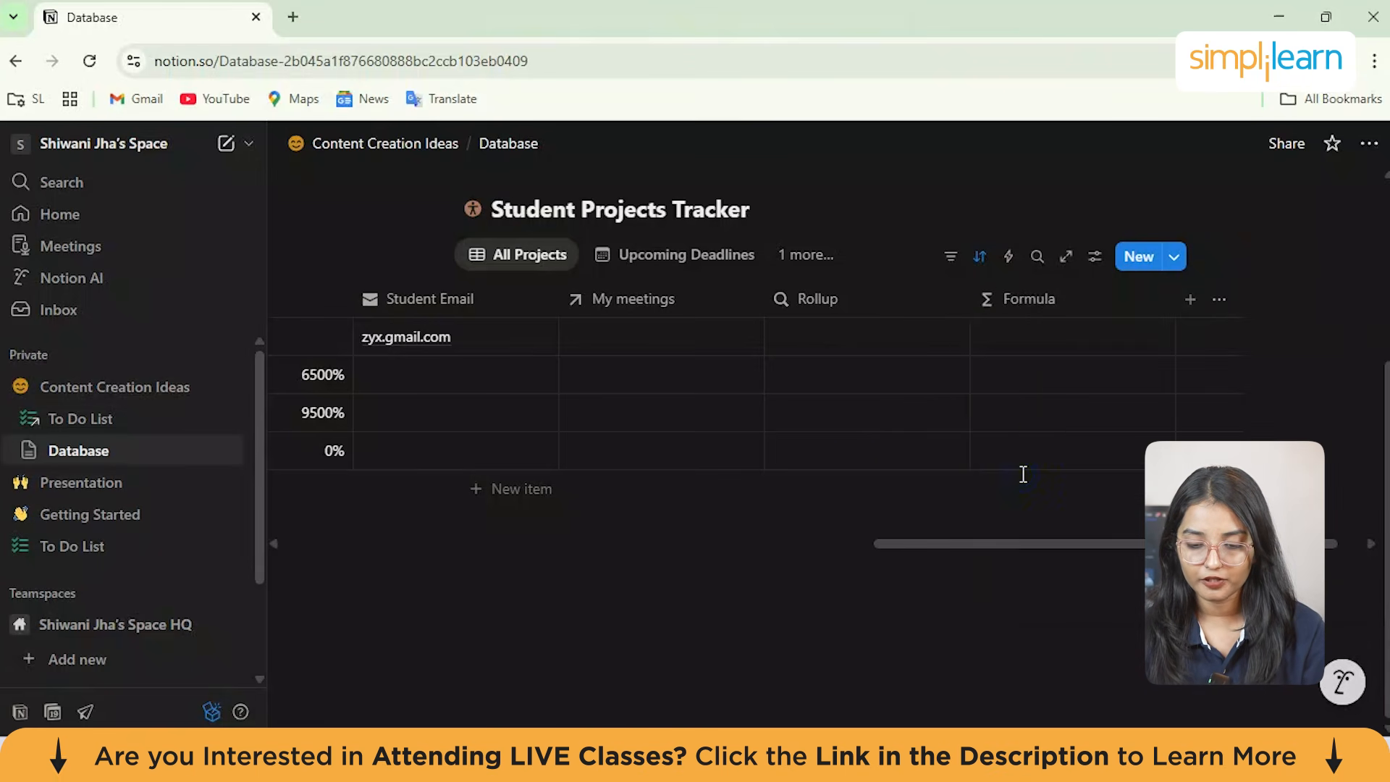
left_click(1038, 310)
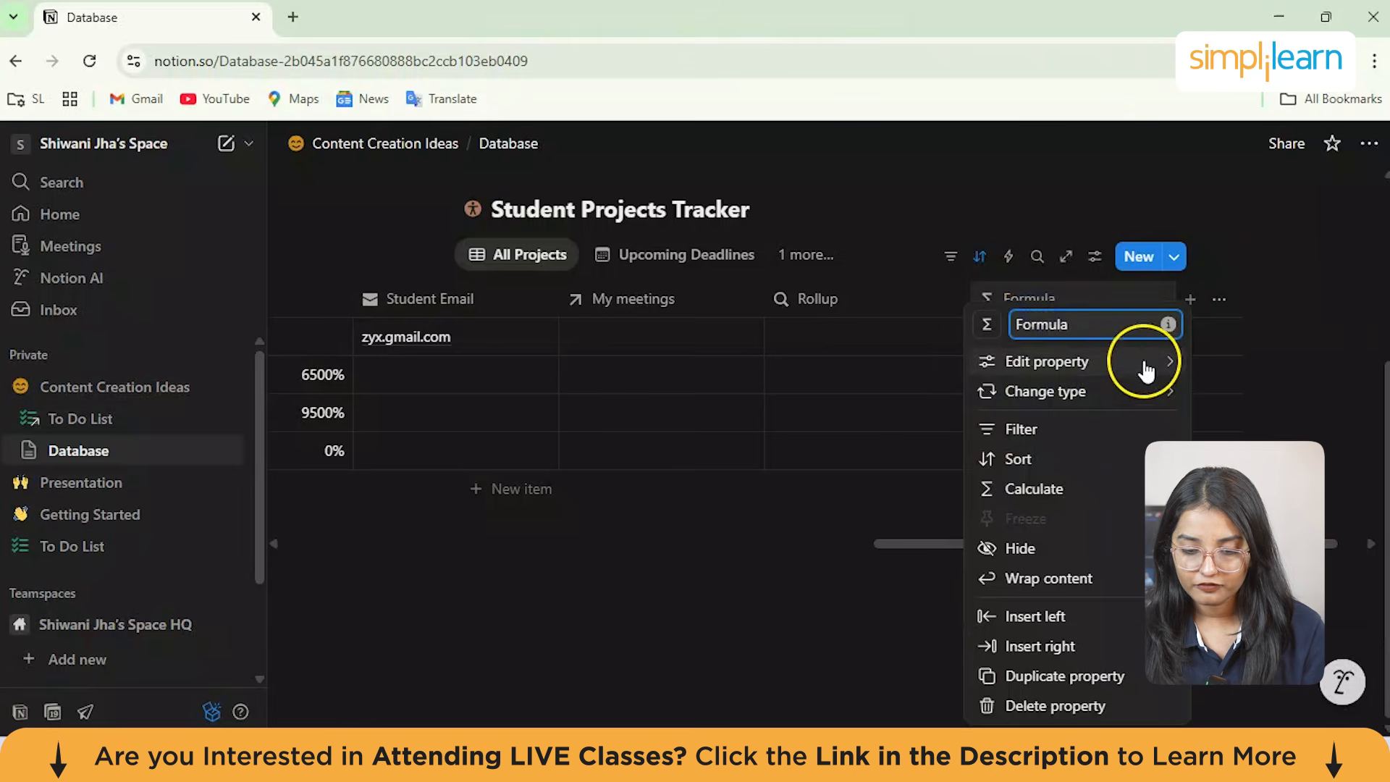
mouse_move(1155, 368)
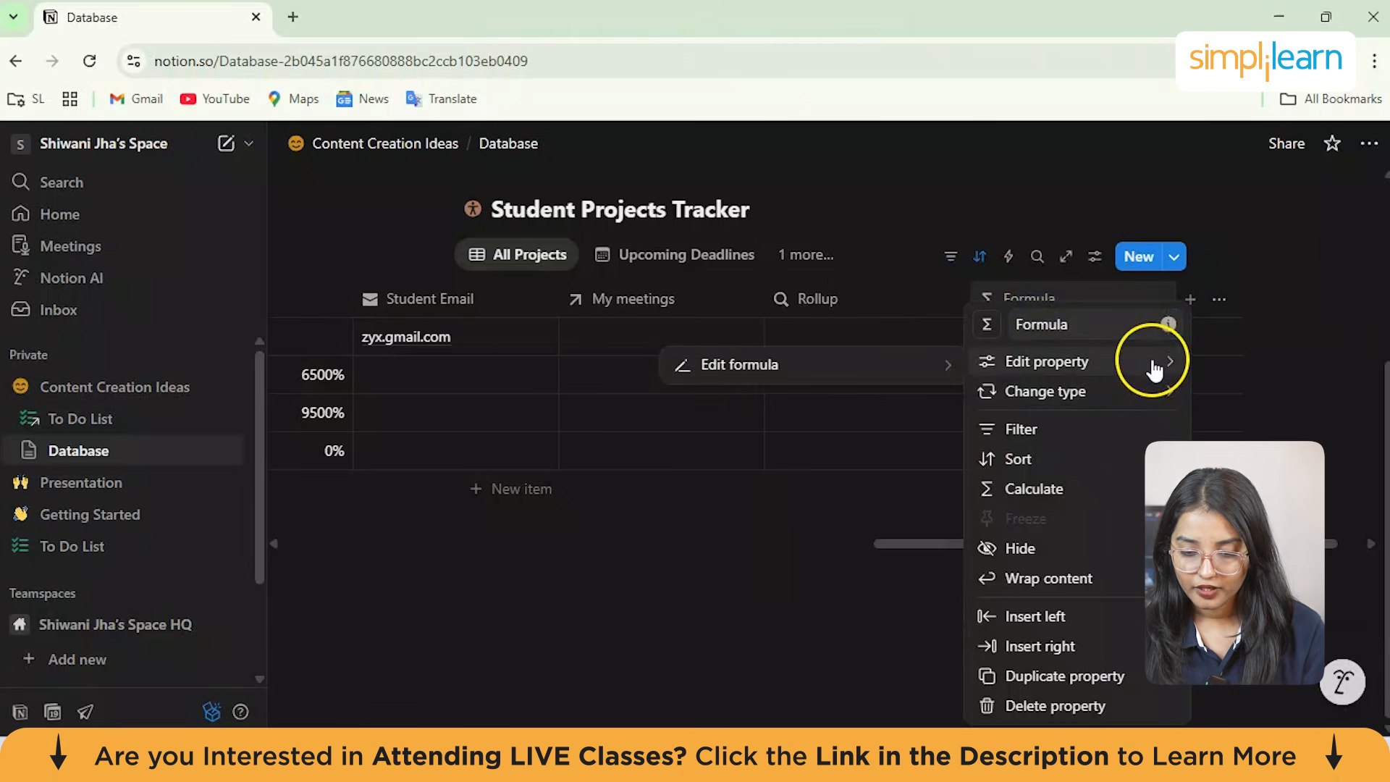
left_click(921, 366)
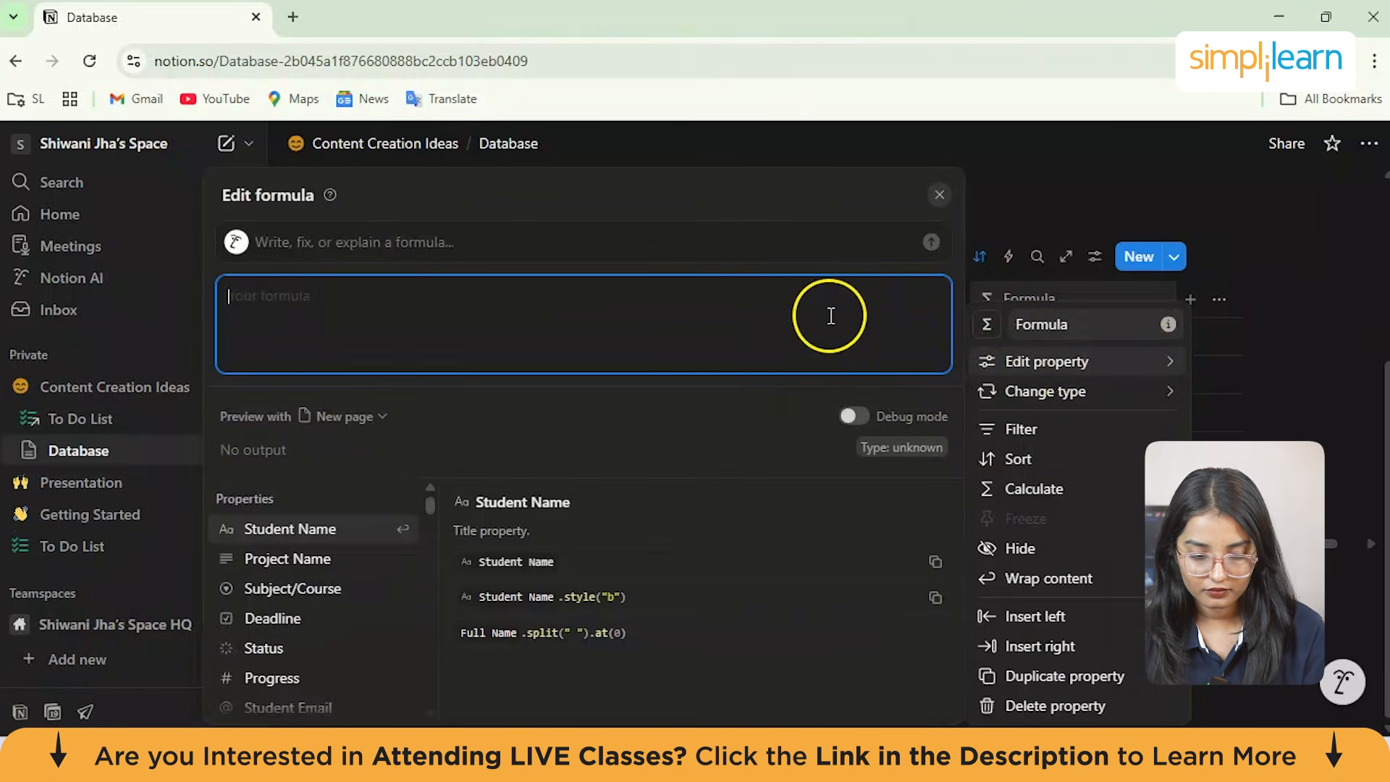
Step: Try to have AI write the formula from the prompt "calculate average marks of all students total marks is 100", and close the formula editor
left_click(332, 242)
type("calculate average marks of all students")
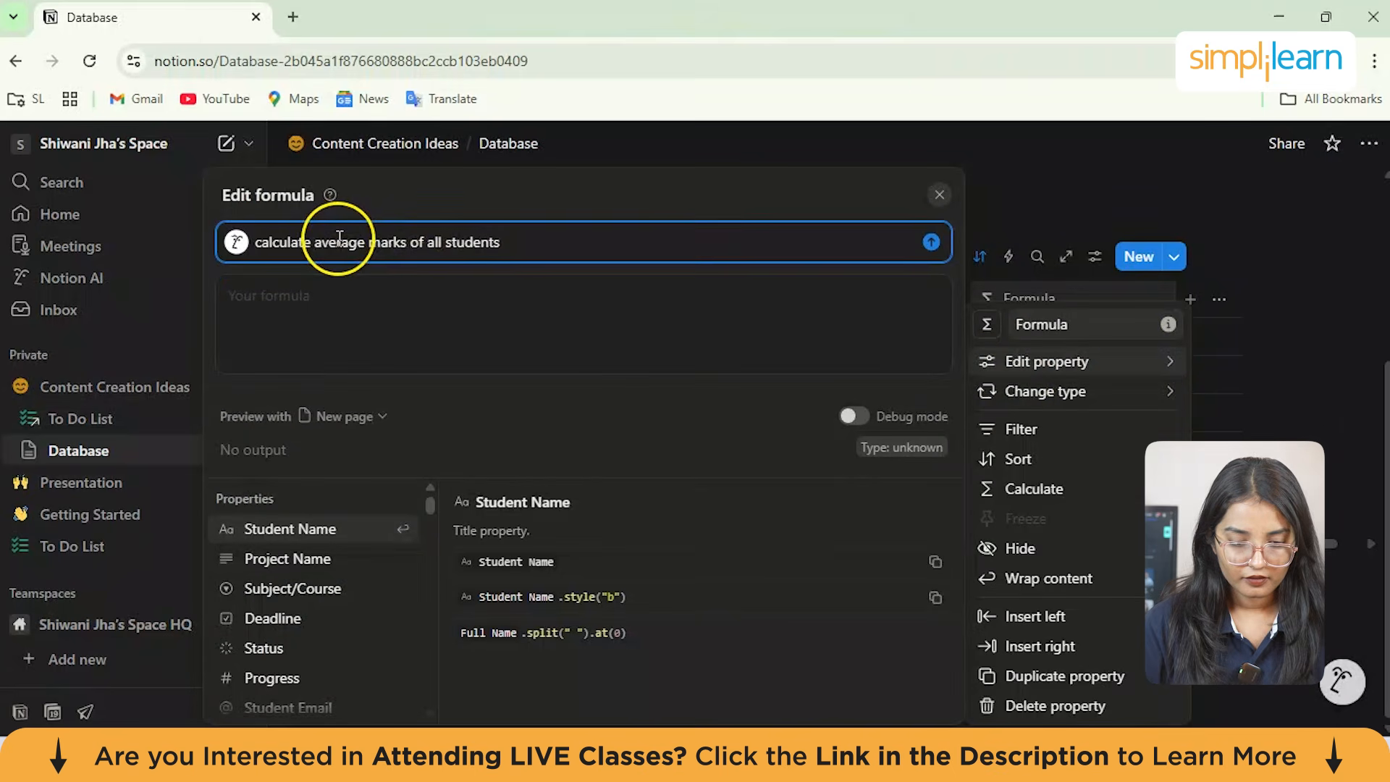
triple_click(270, 246)
left_click(508, 240)
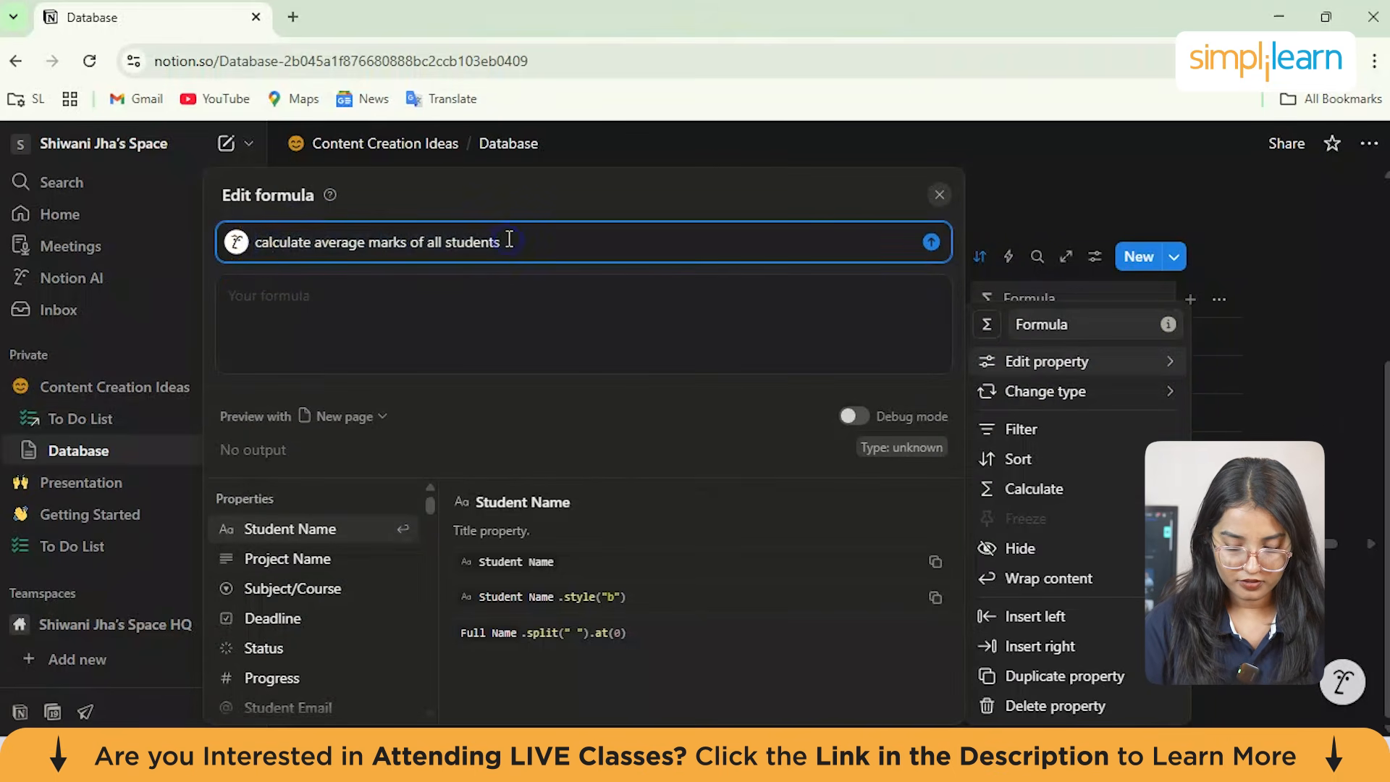
type("tota")
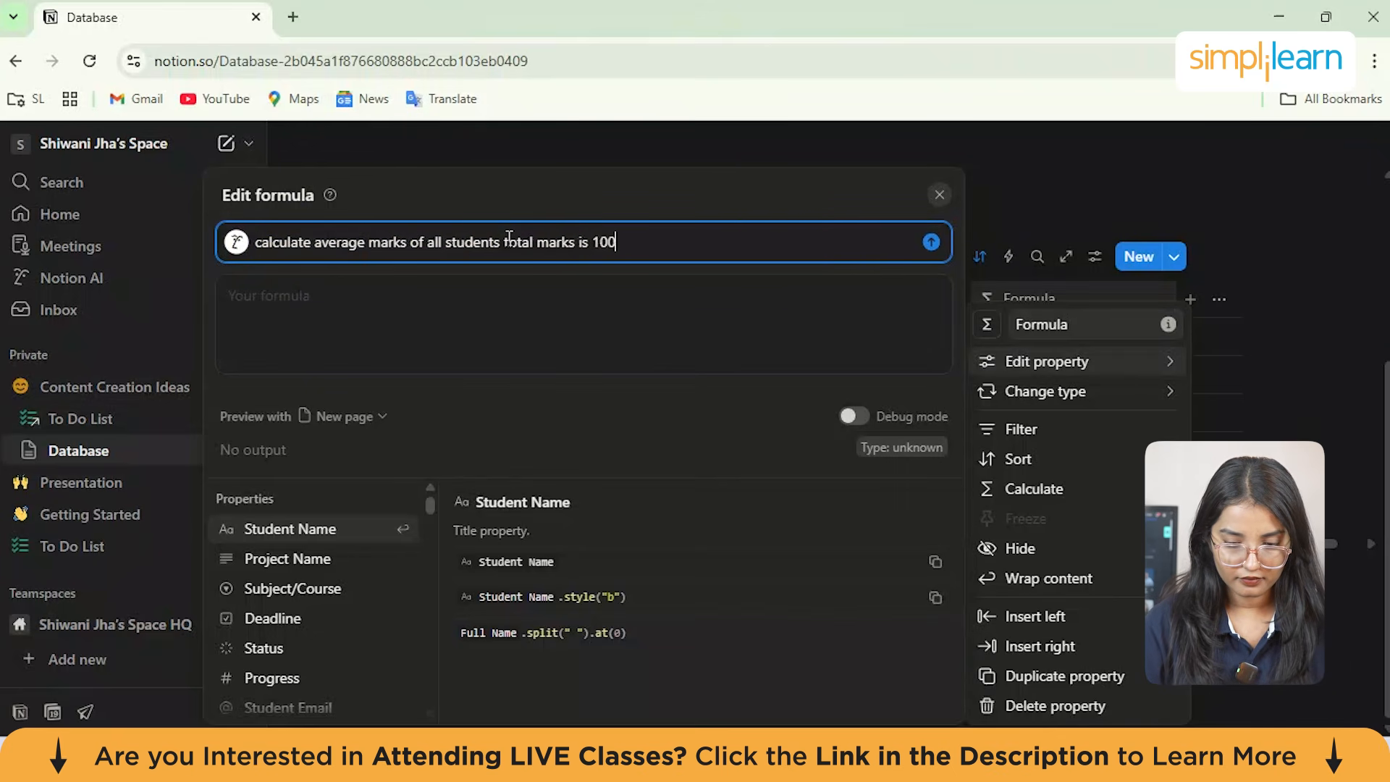
type("l marks is 100")
key("Return")
left_click(322, 298)
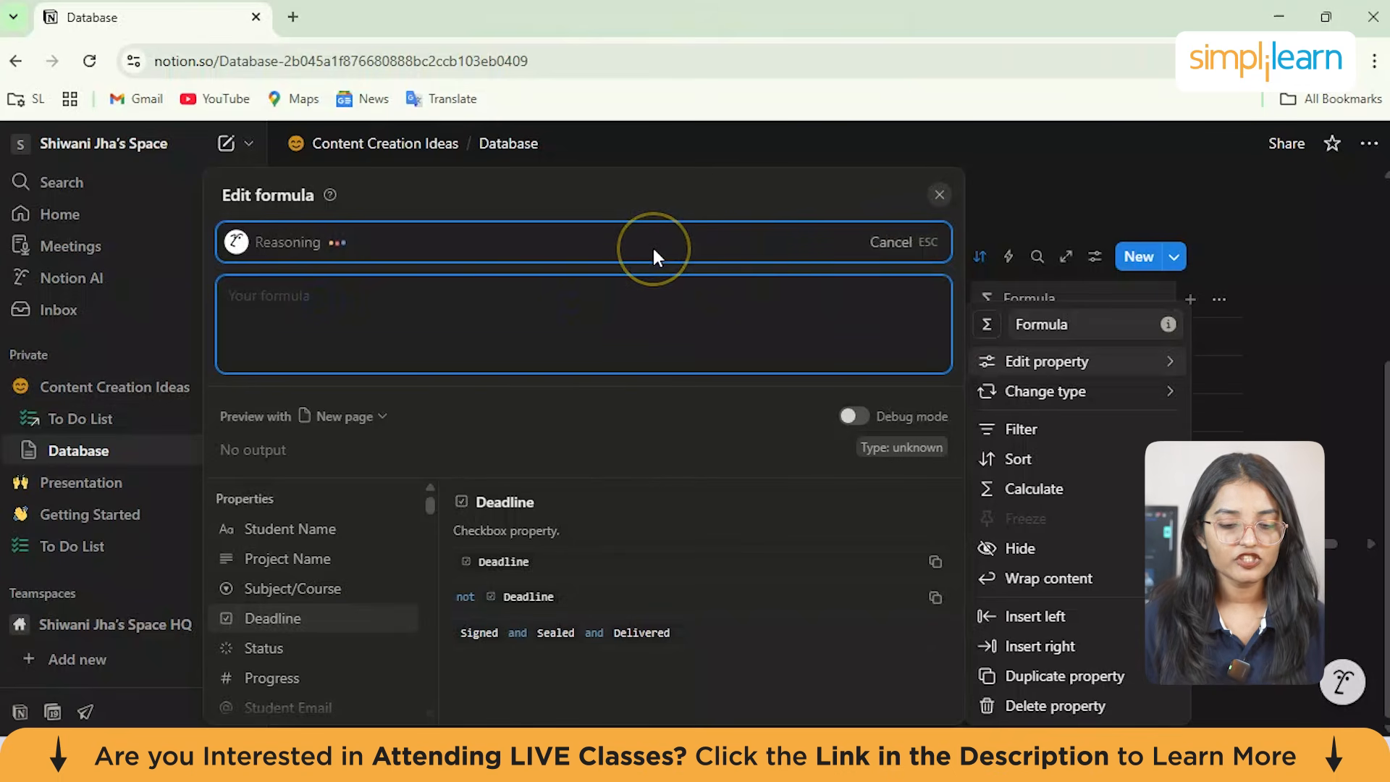
left_click(938, 195)
Step: Insert a block equation on the empty line below the Student Projects Tracker table
left_click(456, 619)
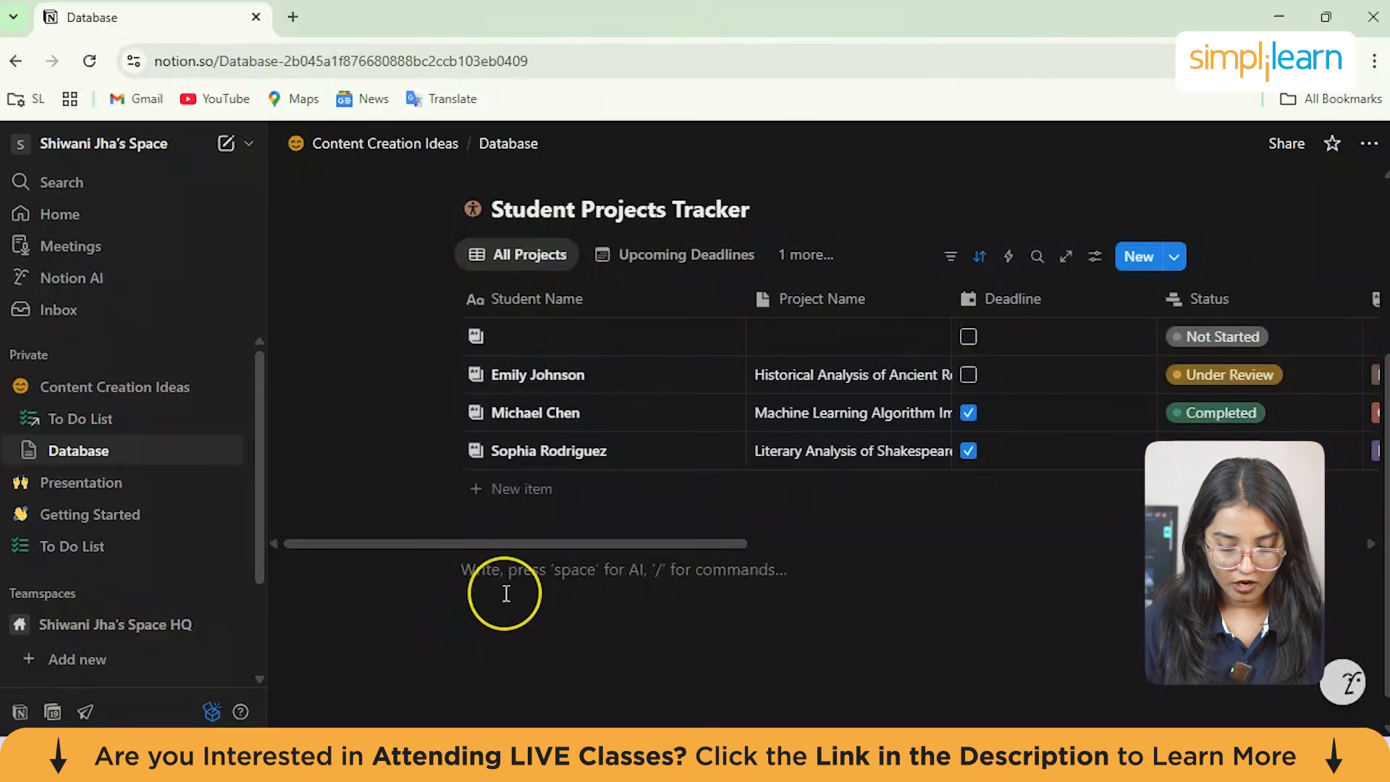
type("/")
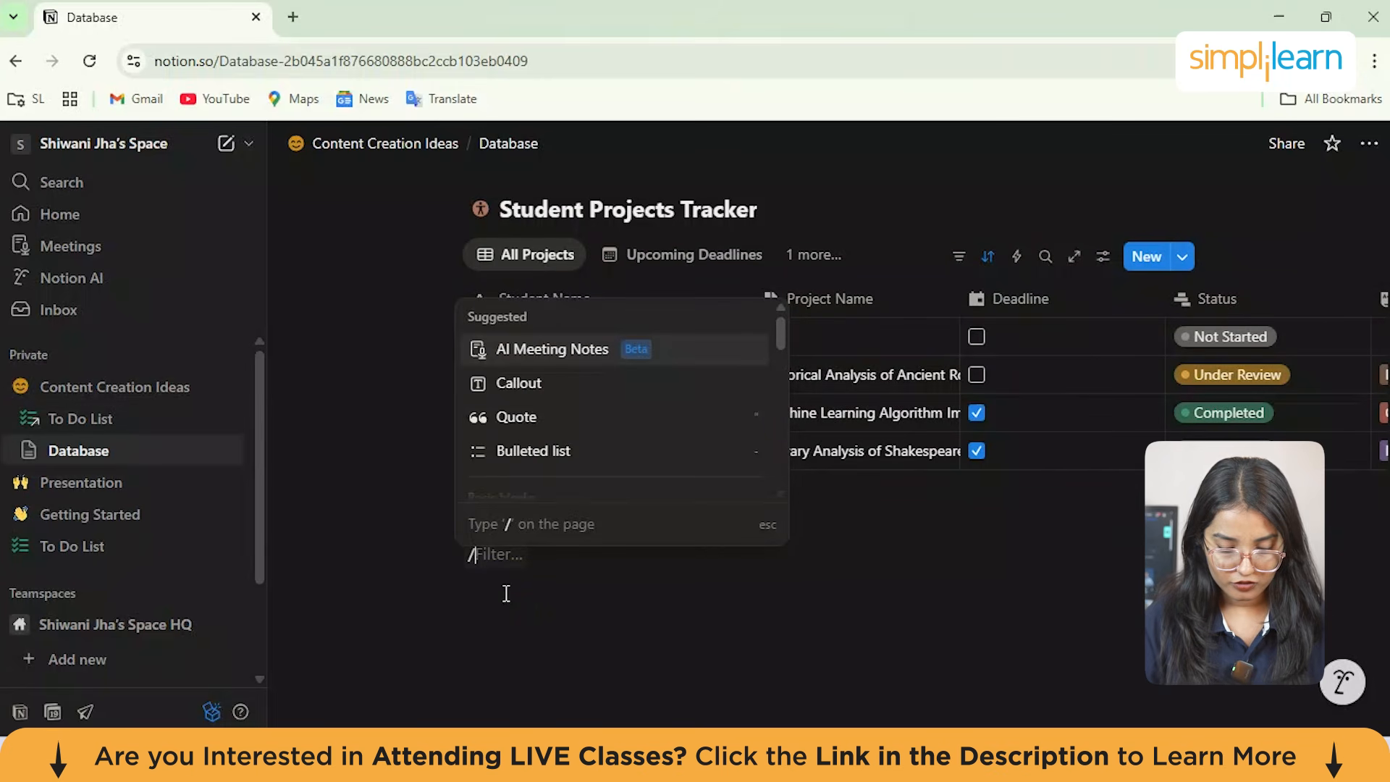
type("fo")
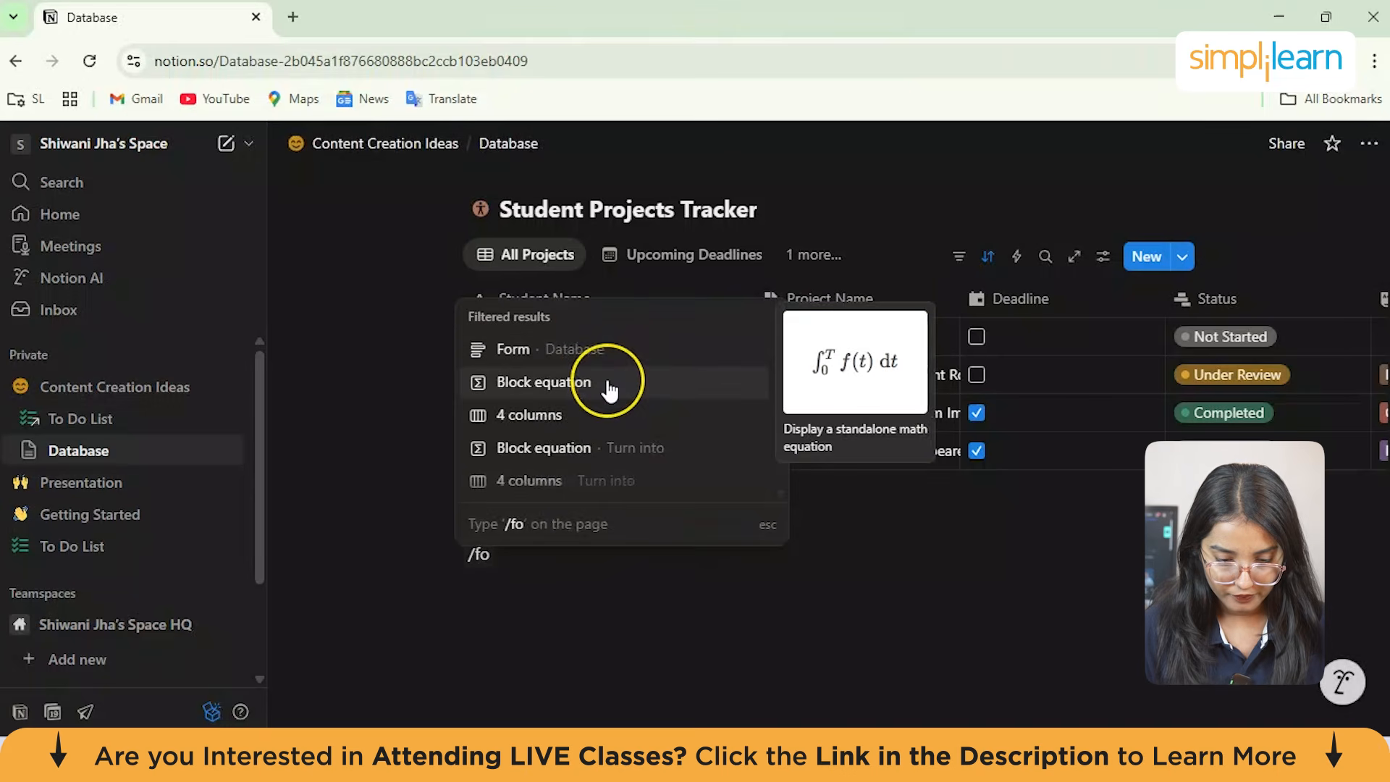
key("BackSpace")
key("BackSpace")
scroll(502, 407, "down", 5)
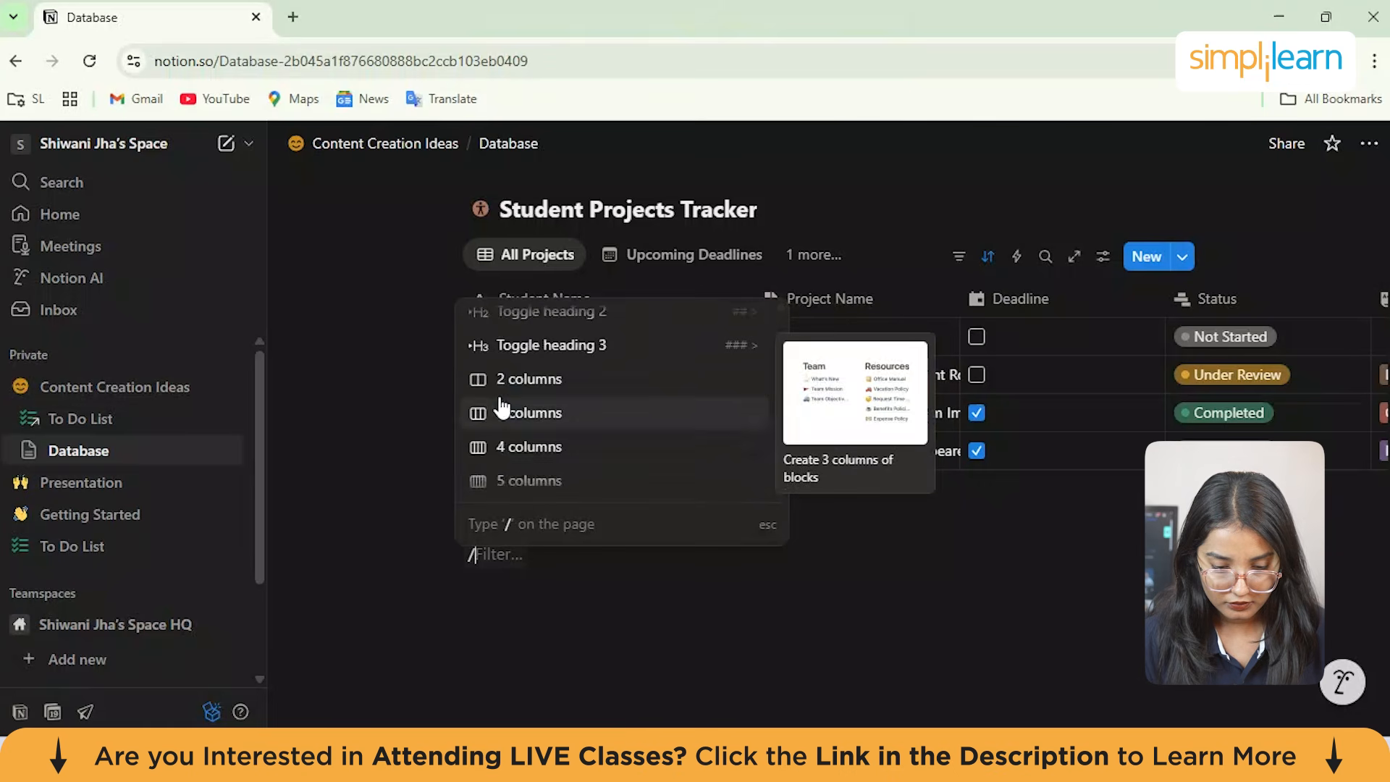
left_click(516, 563)
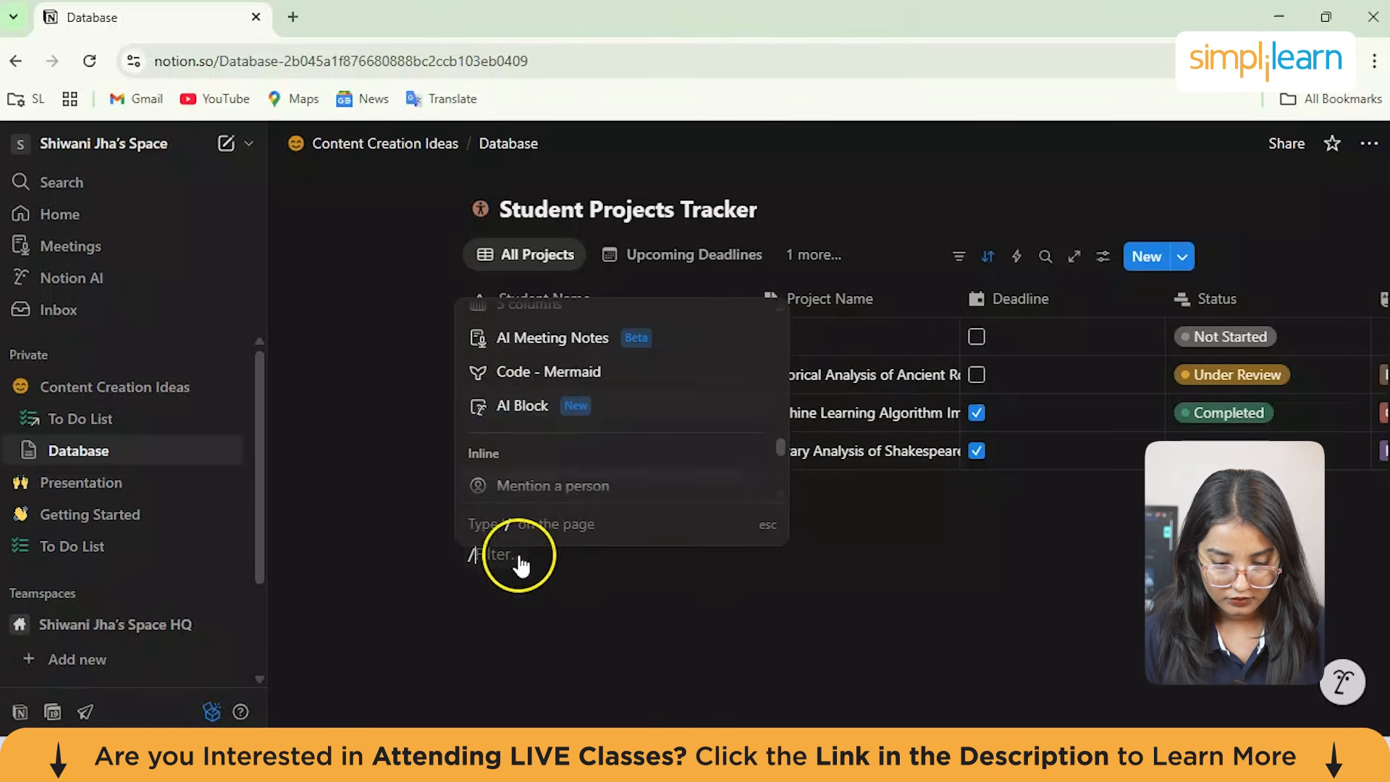
type("form")
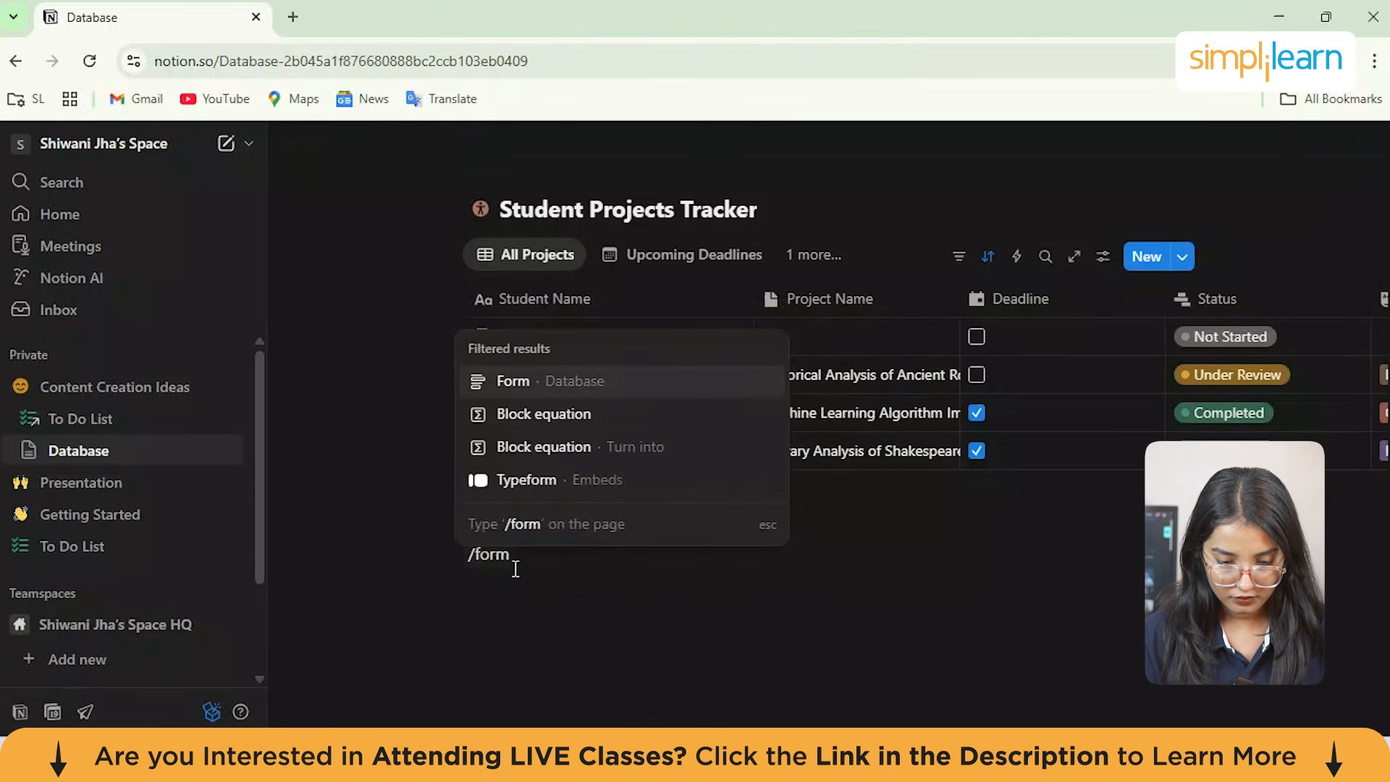
left_click(561, 416)
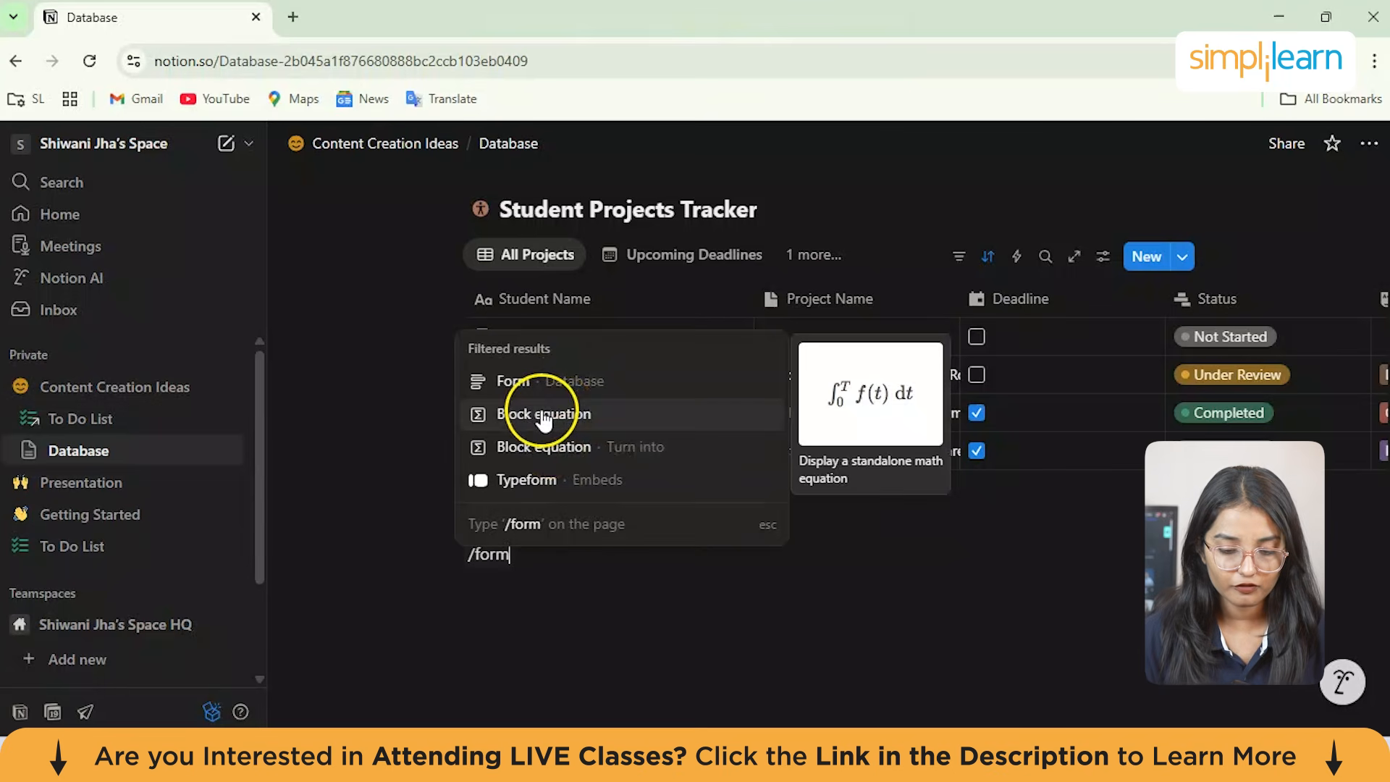
left_click(562, 418)
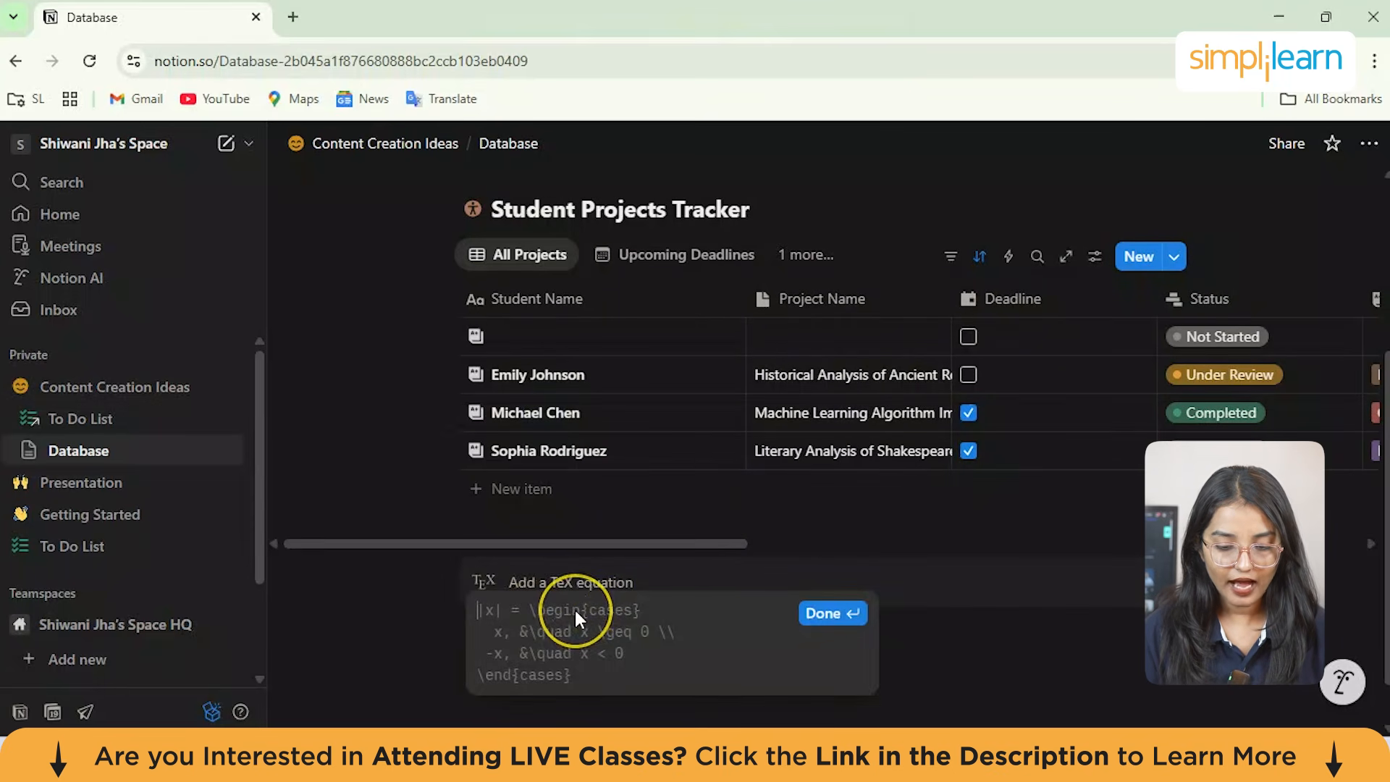
Step: Enter x=ts/sg as the block equation's content and finish editing it
type("/f")
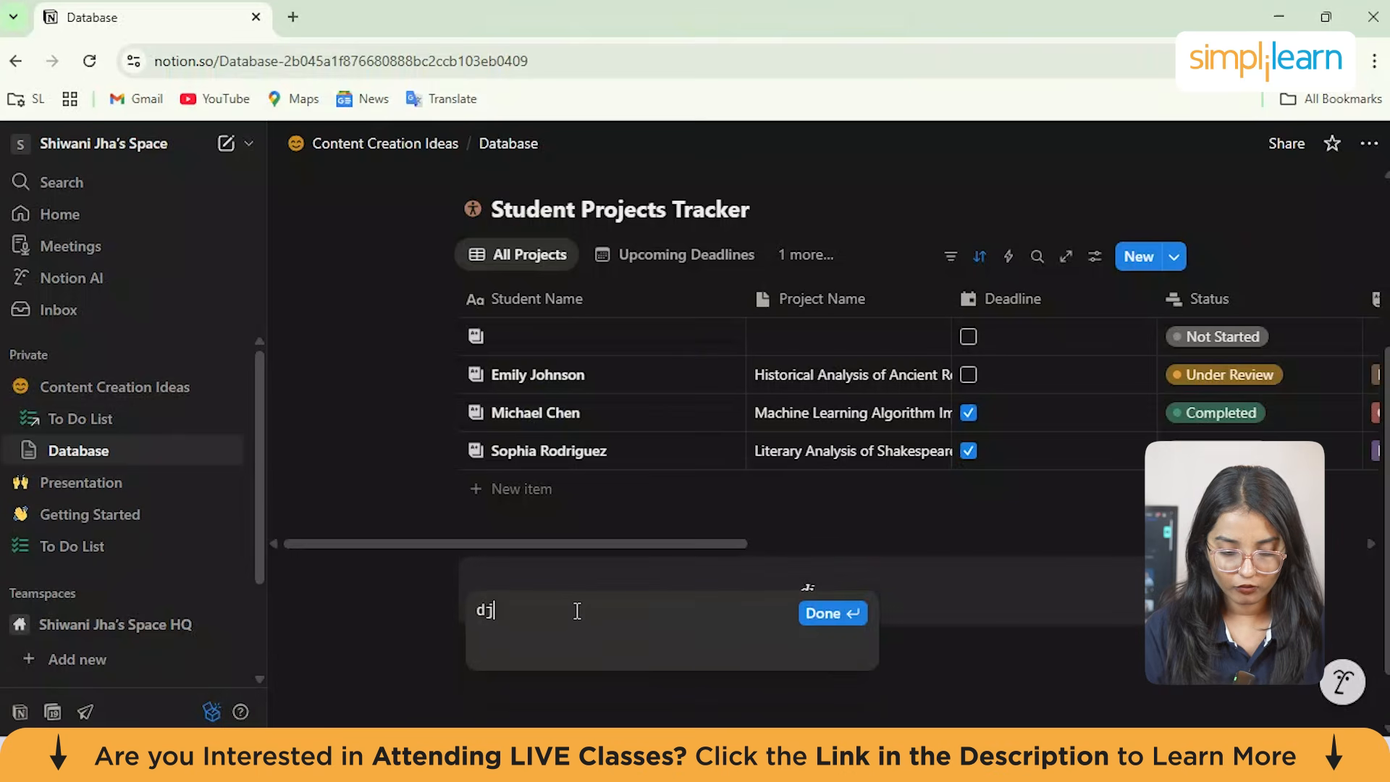
key("BackSpace")
key("BackSpace")
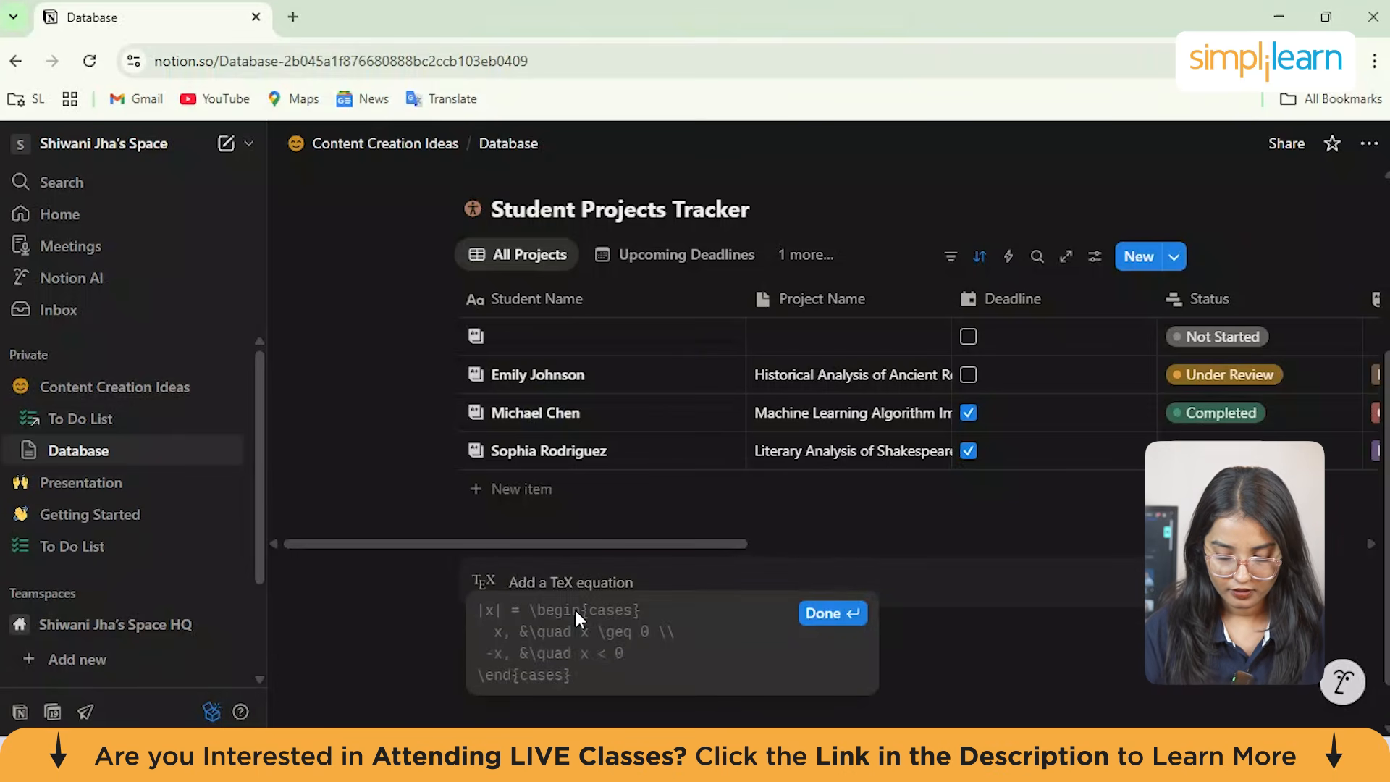
type("x=ts/sg")
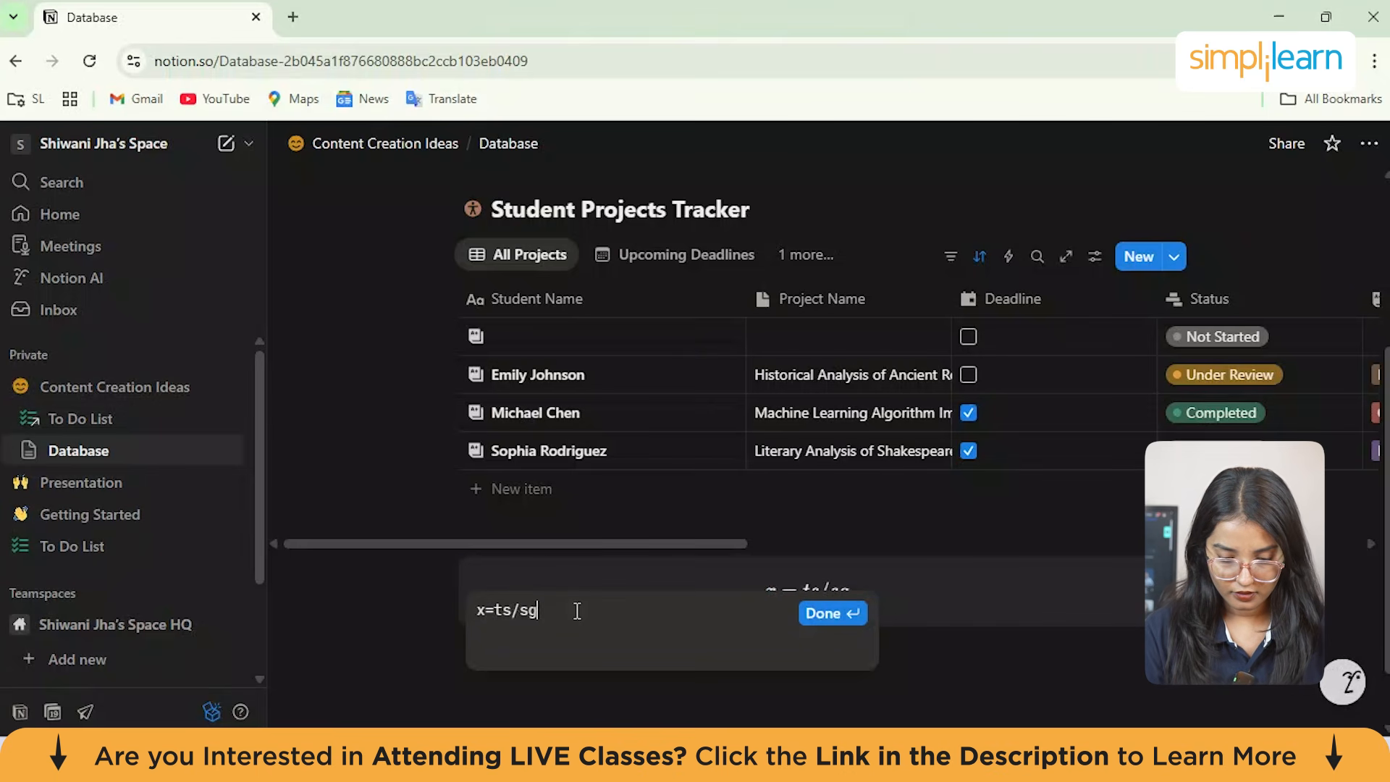
key("Return")
left_click(533, 687)
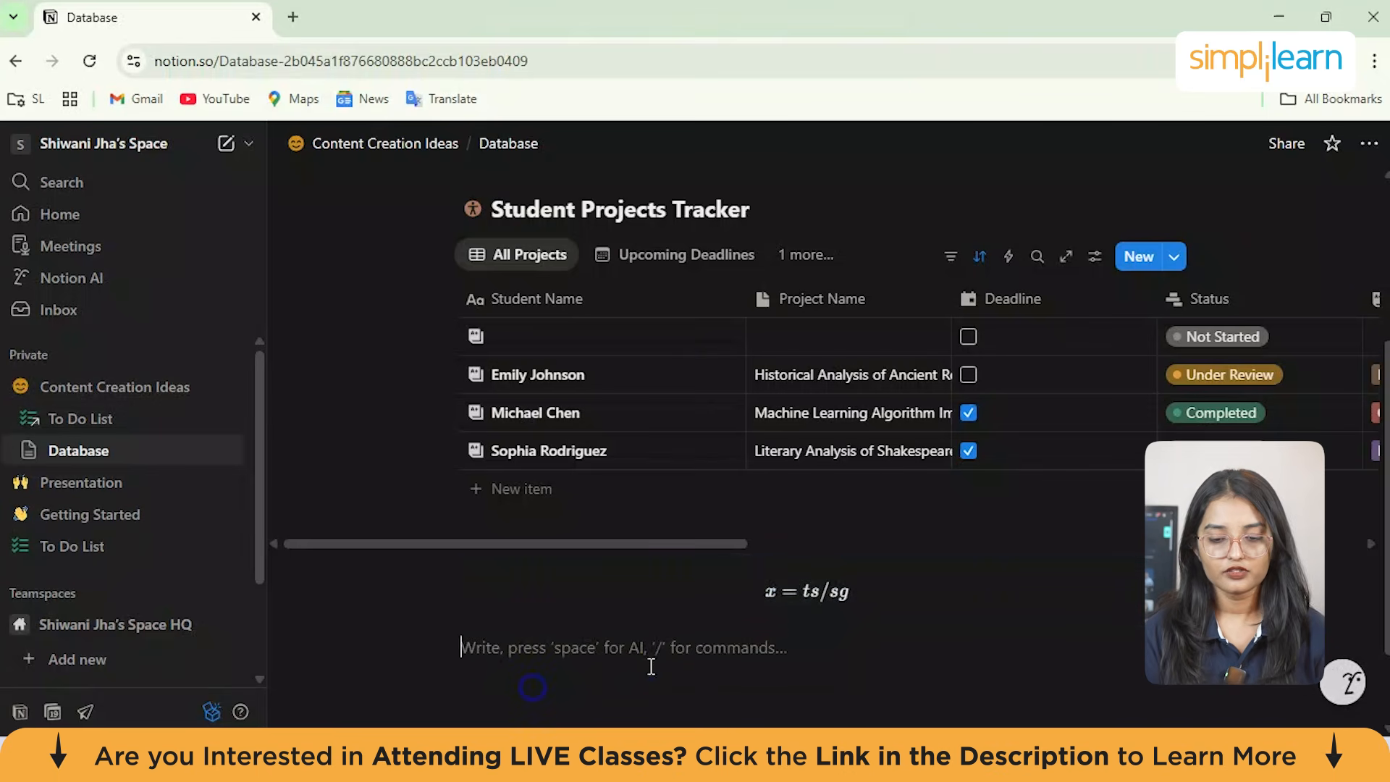
left_click(801, 585)
key("Escape")
left_click(787, 665)
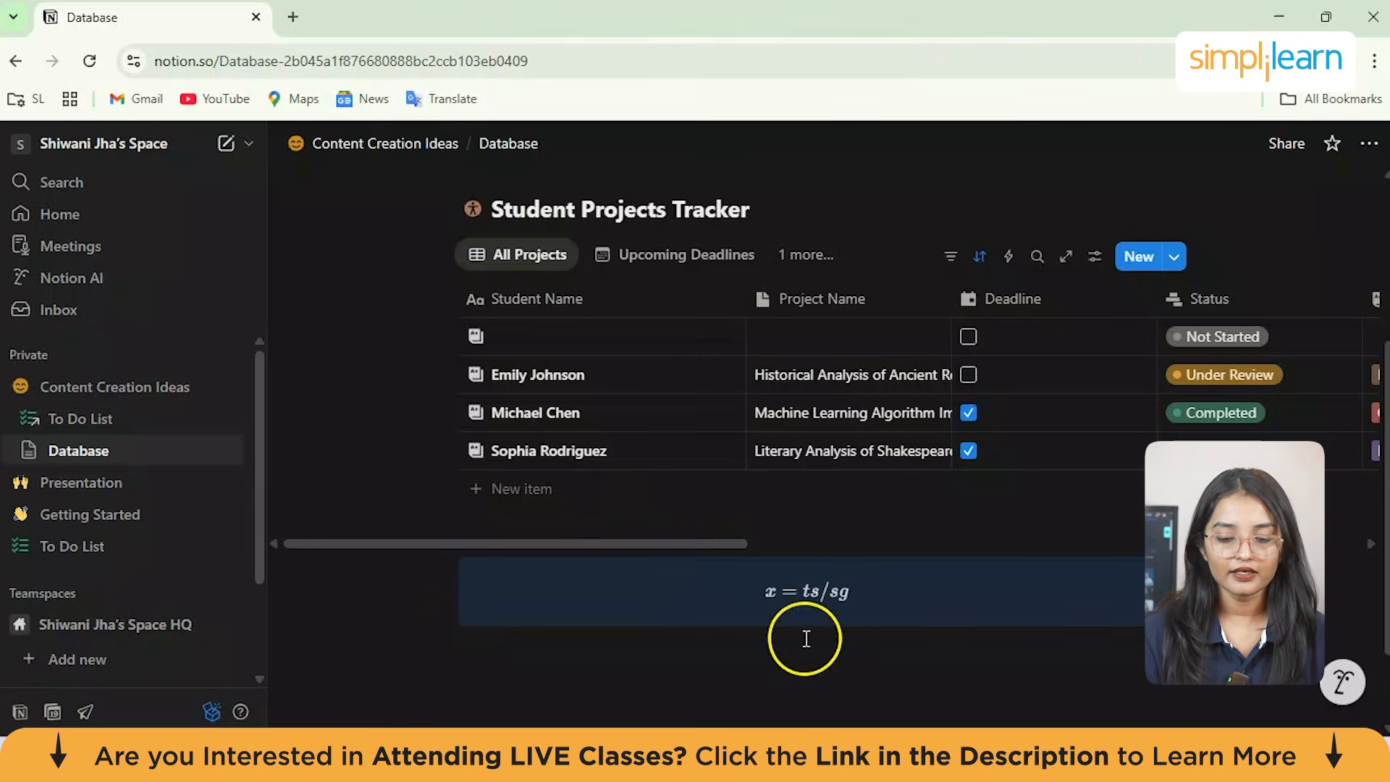
left_click(739, 589)
left_click_drag(740, 595, 640, 498)
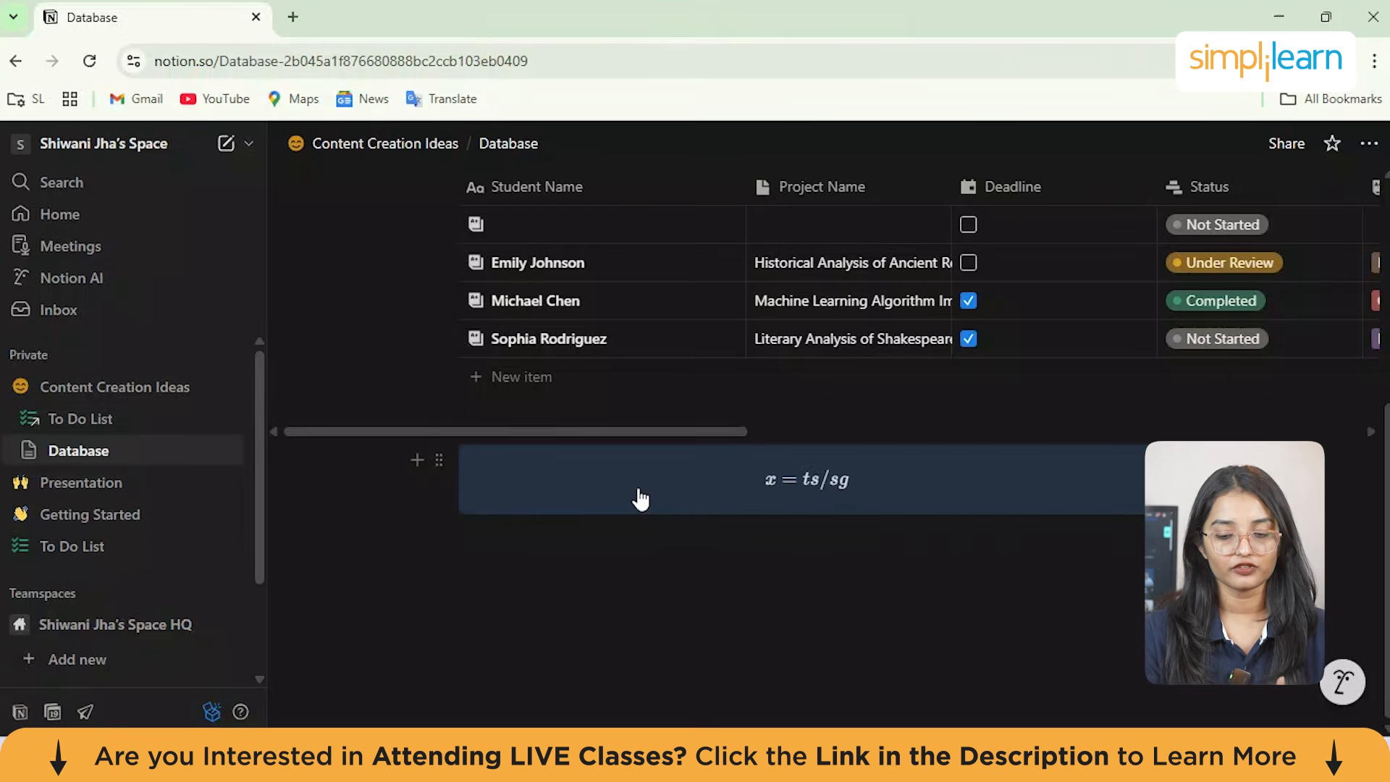
Step: Insert an inline equation reading e=mc2 on the line below the block equation
left_click(558, 562)
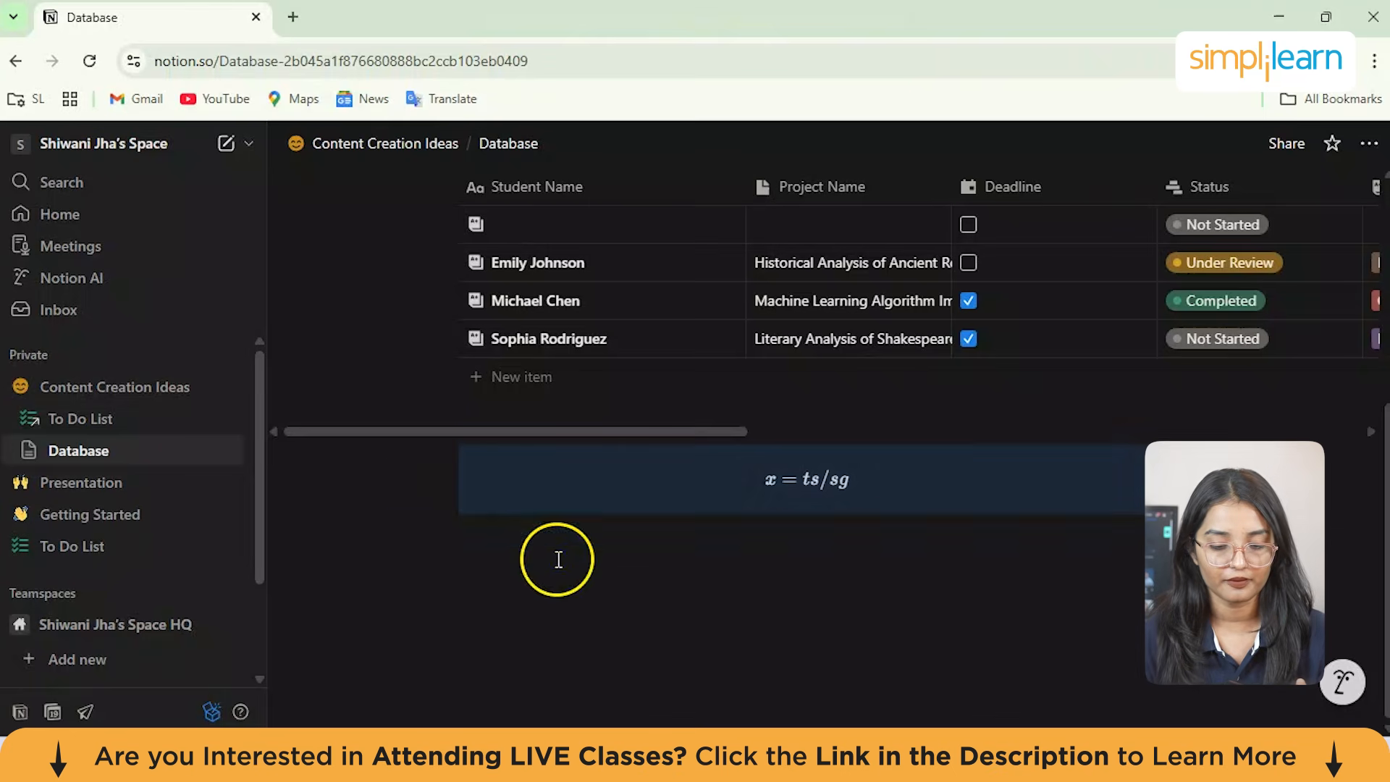
type("/")
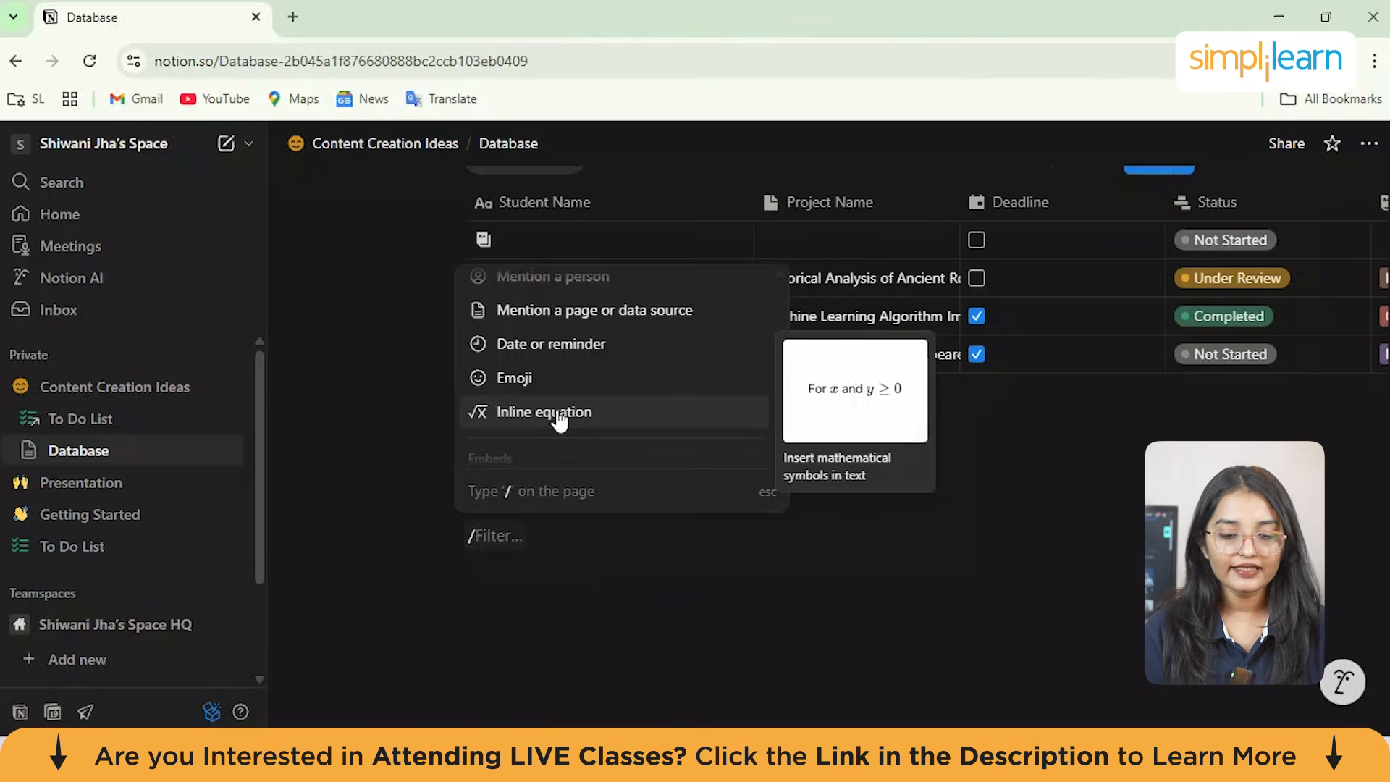
left_click(558, 414)
left_click(577, 568)
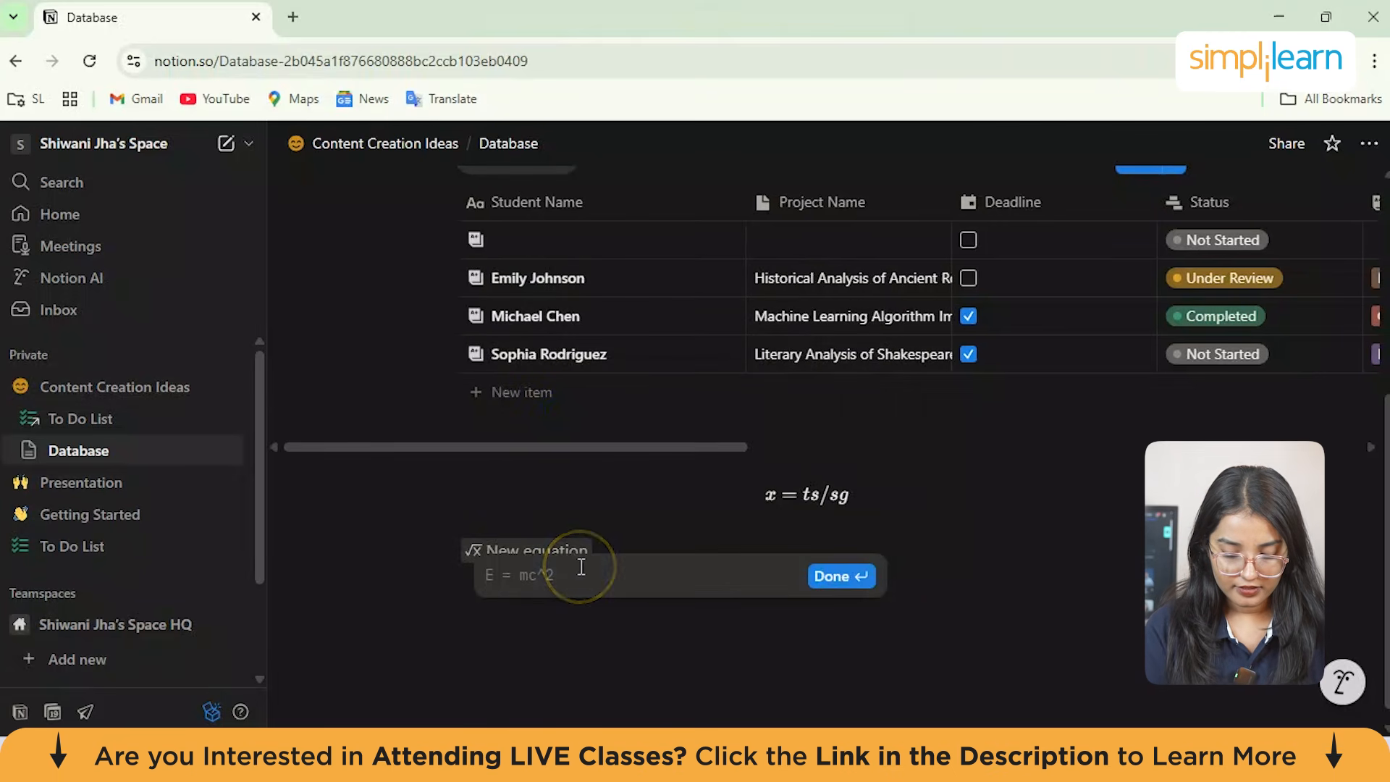
type("e=mc2")
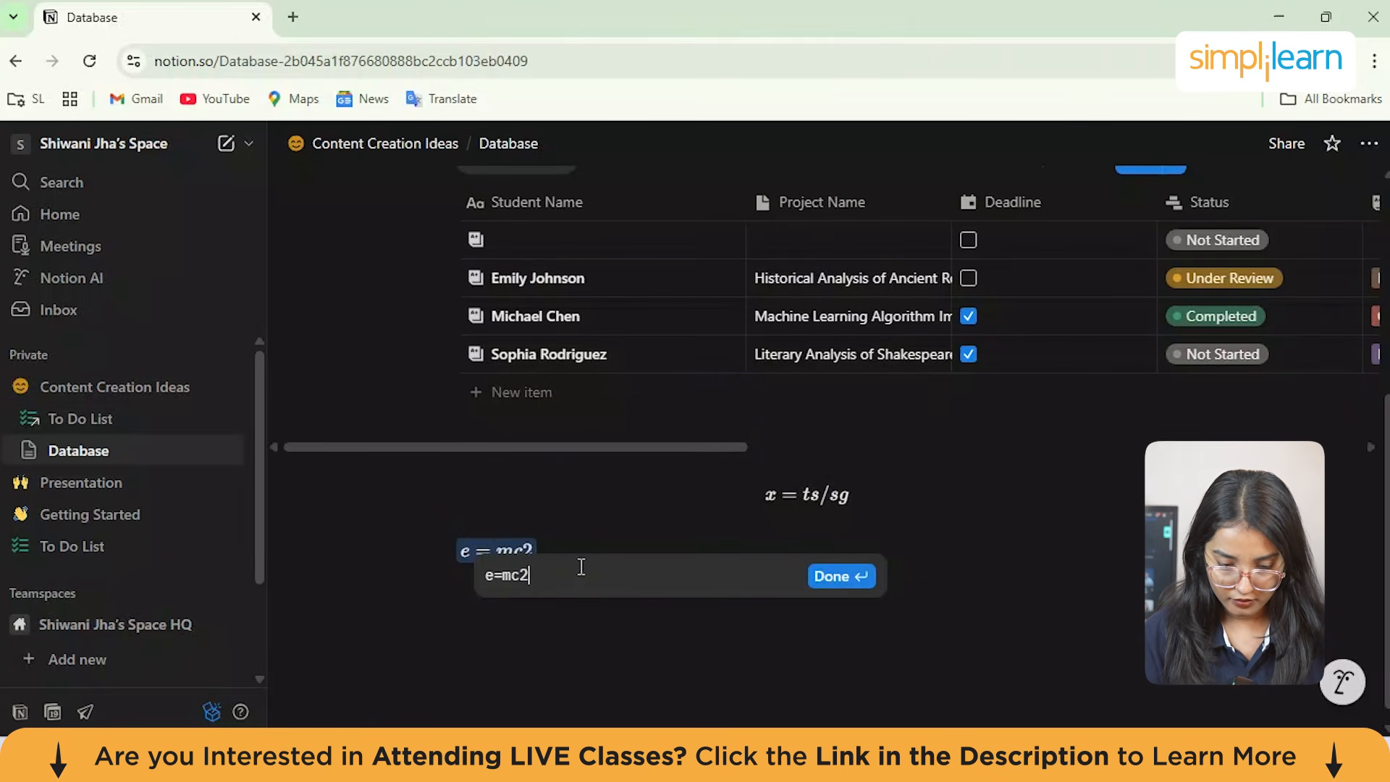
key("Return")
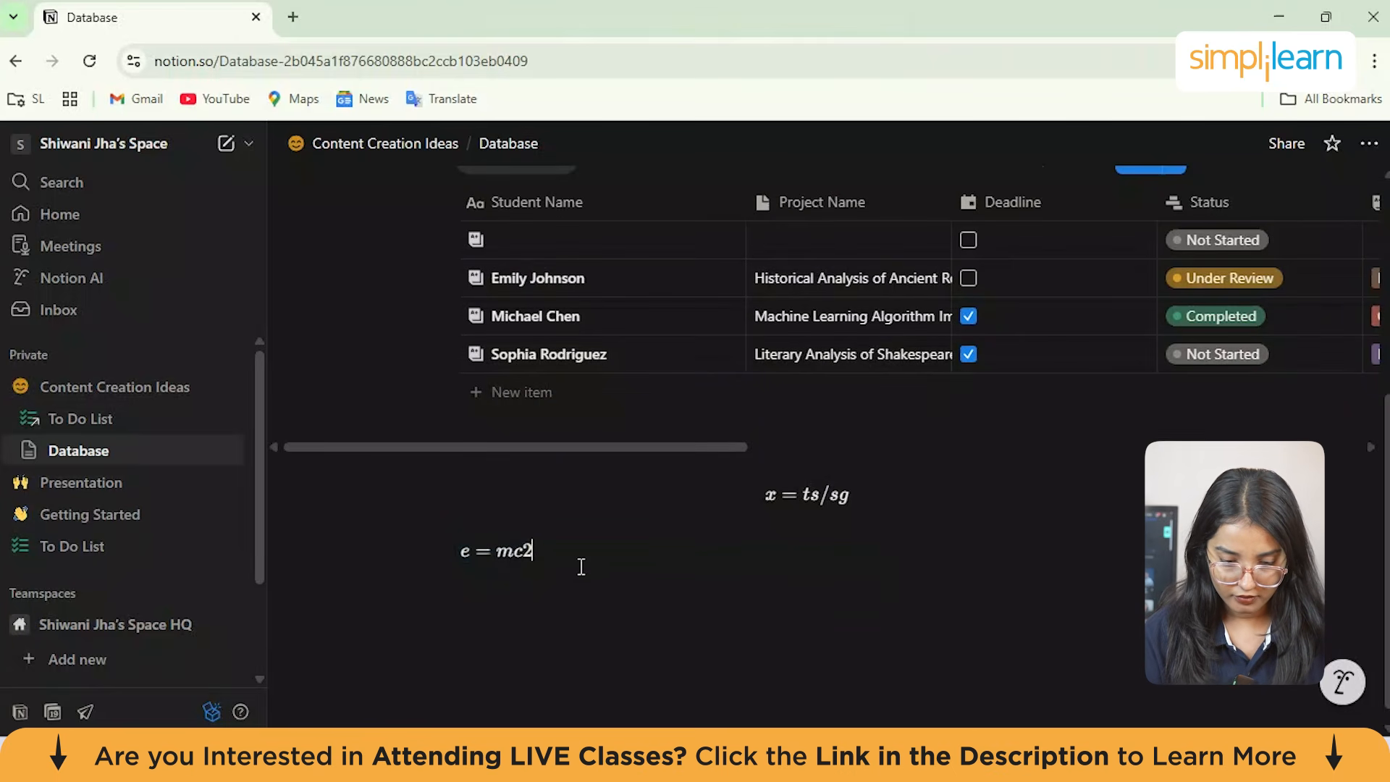
left_click(633, 548)
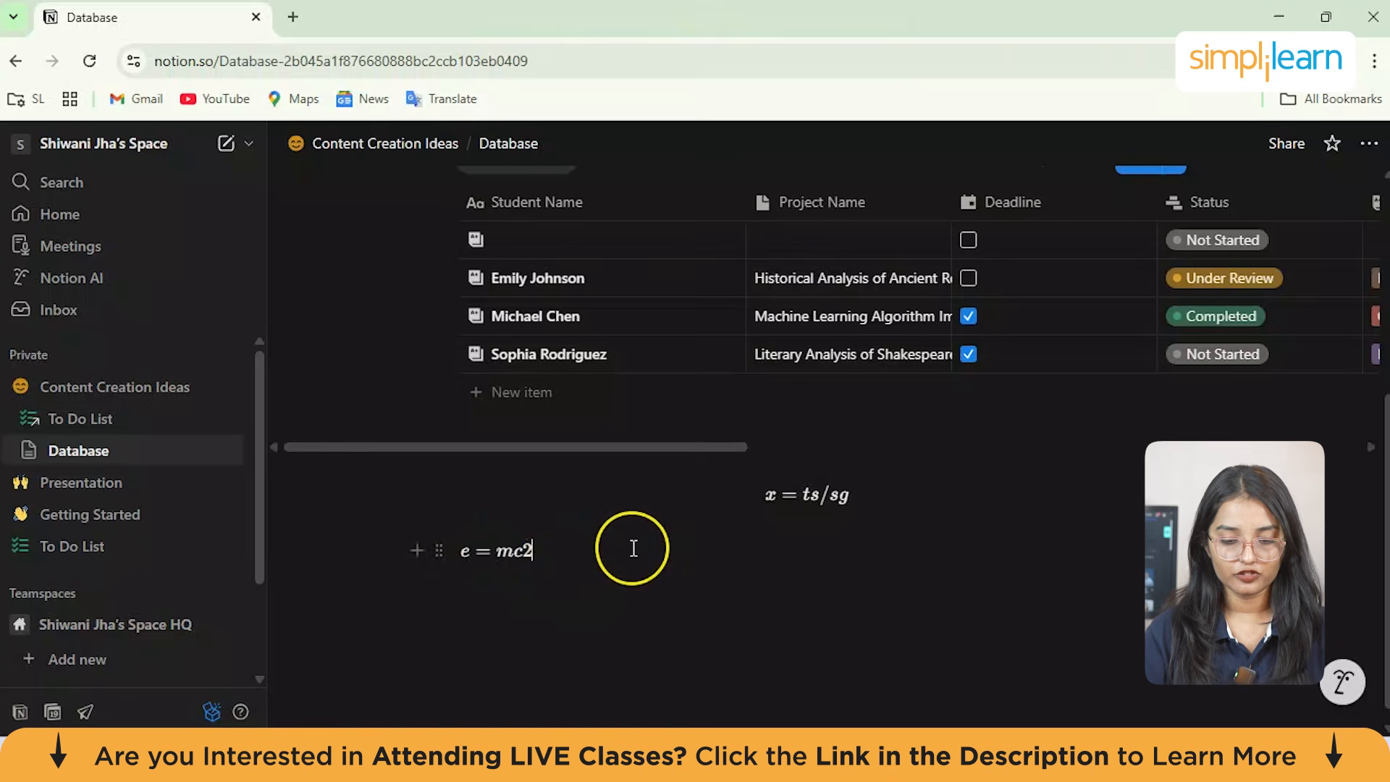
Step: Insert a Form database below the inline equation and title the form "data"
key("Return")
left_click(624, 550)
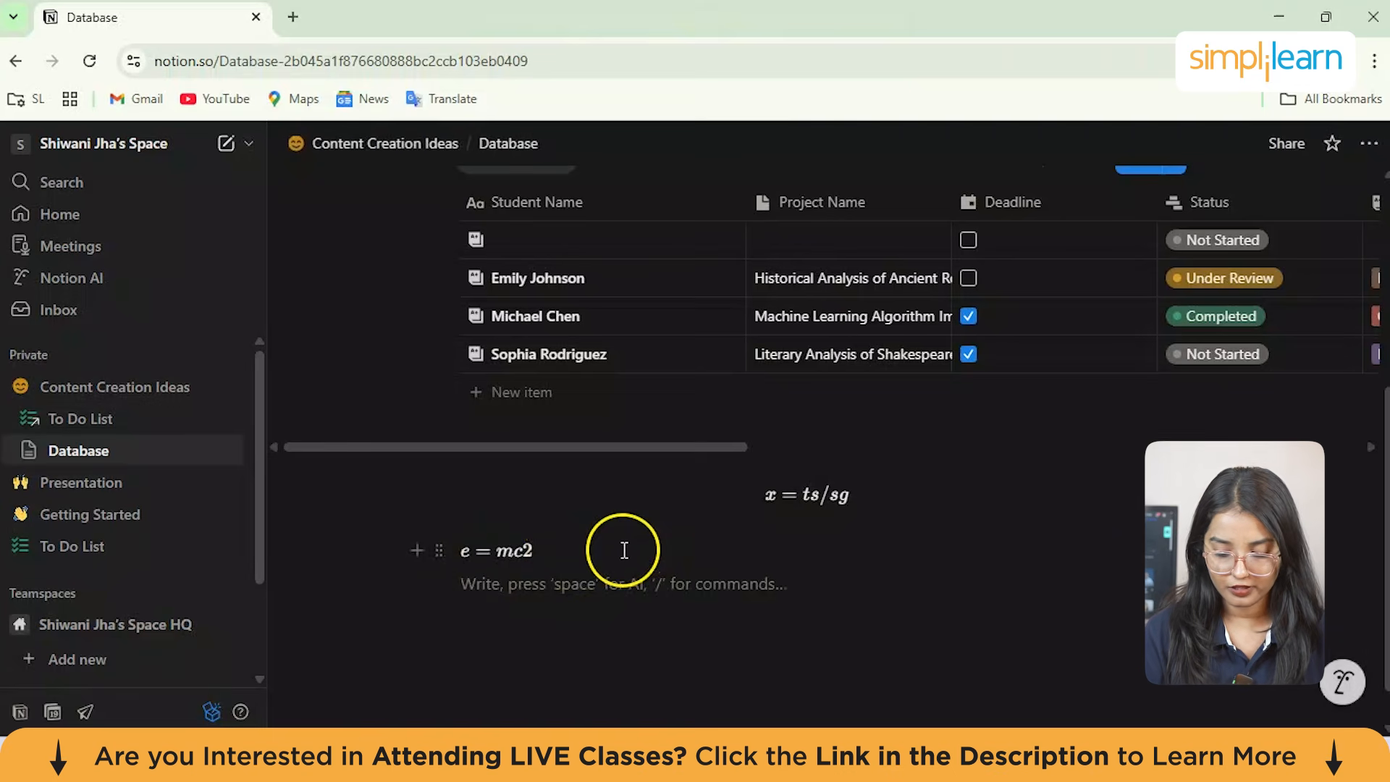
type("/")
scroll(562, 459, "down", 10)
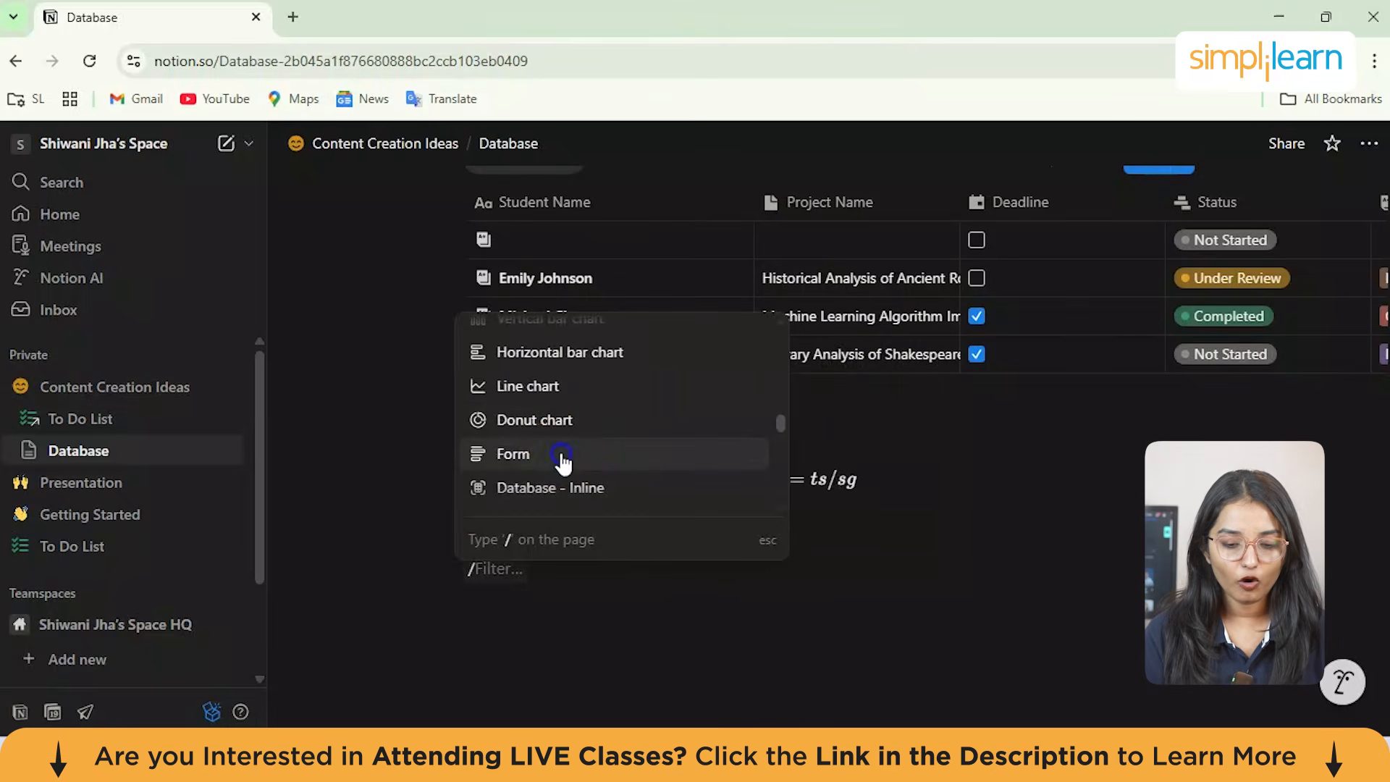
left_click(562, 459)
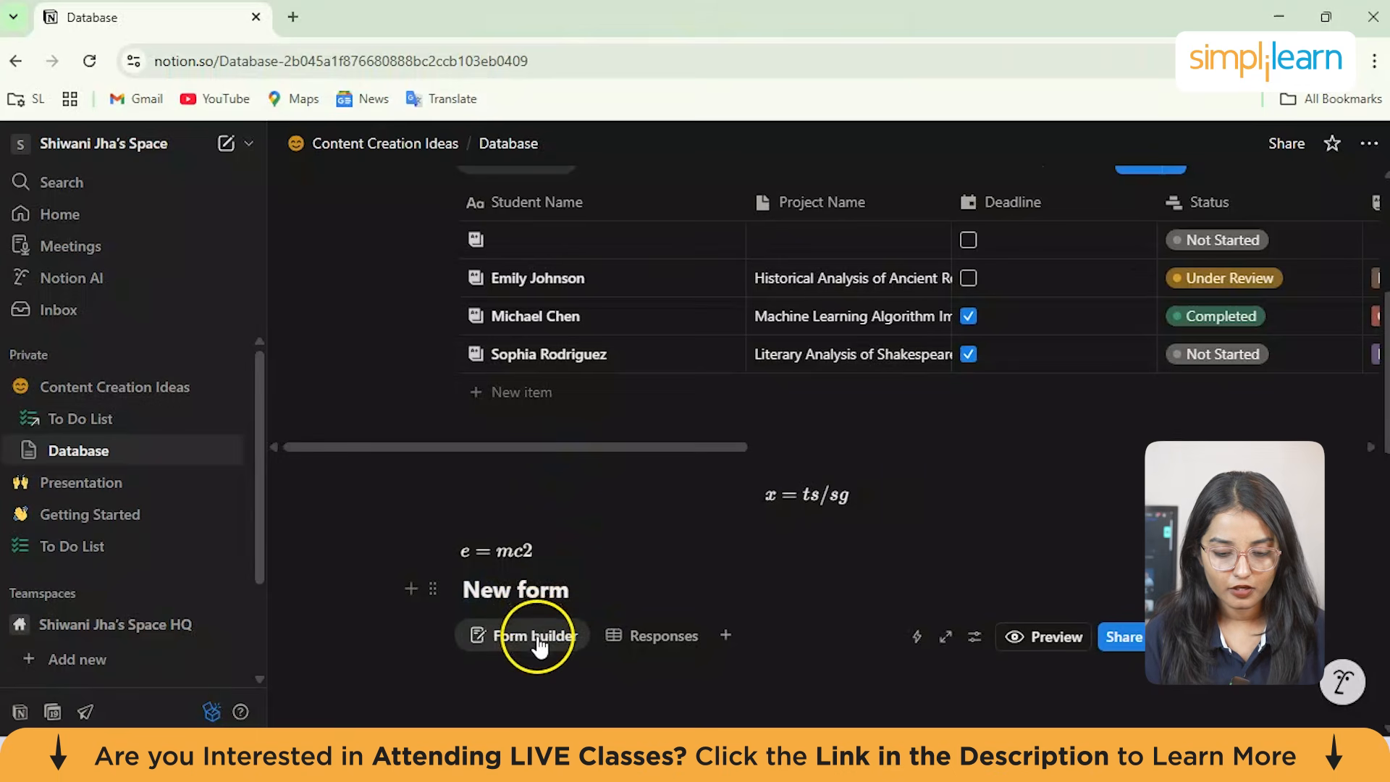
scroll(572, 627, "down", 3)
scroll(670, 499, "down", 3)
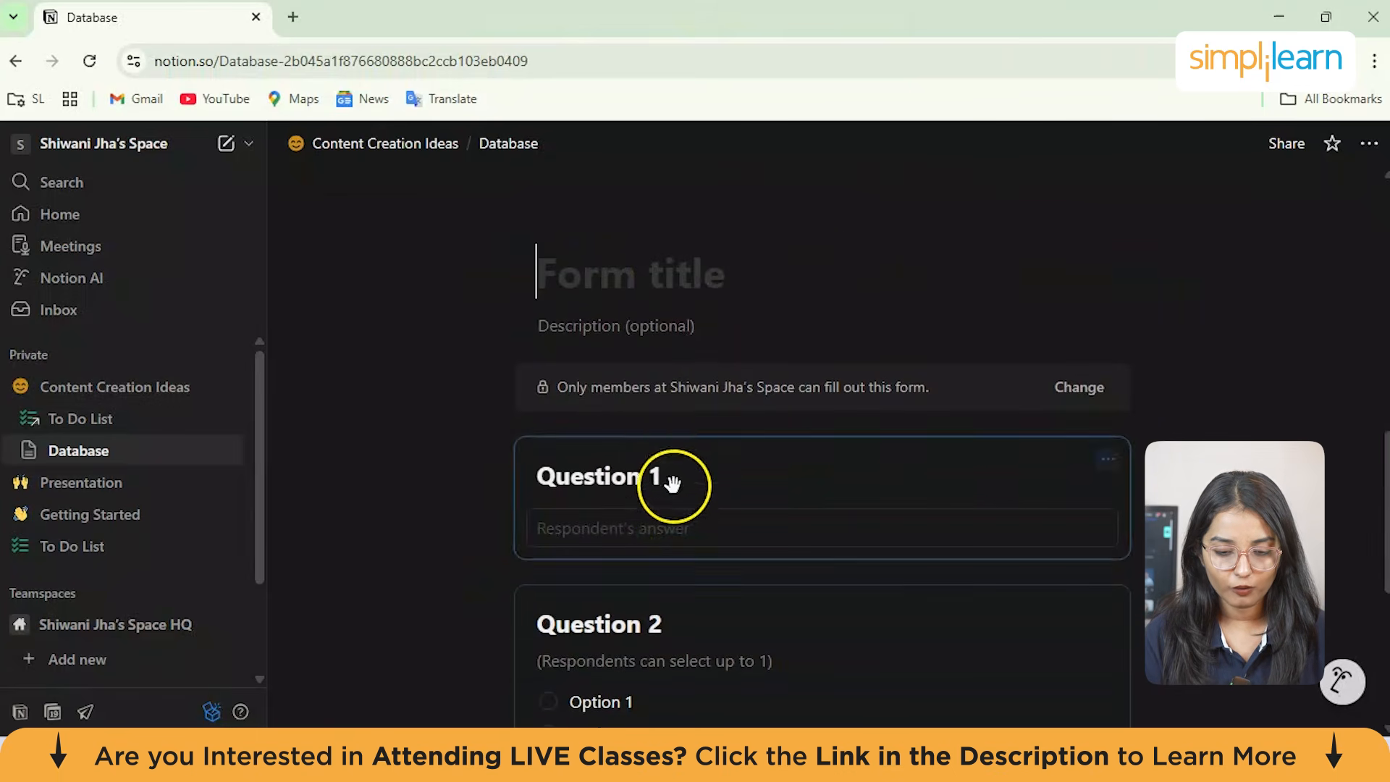
type("data")
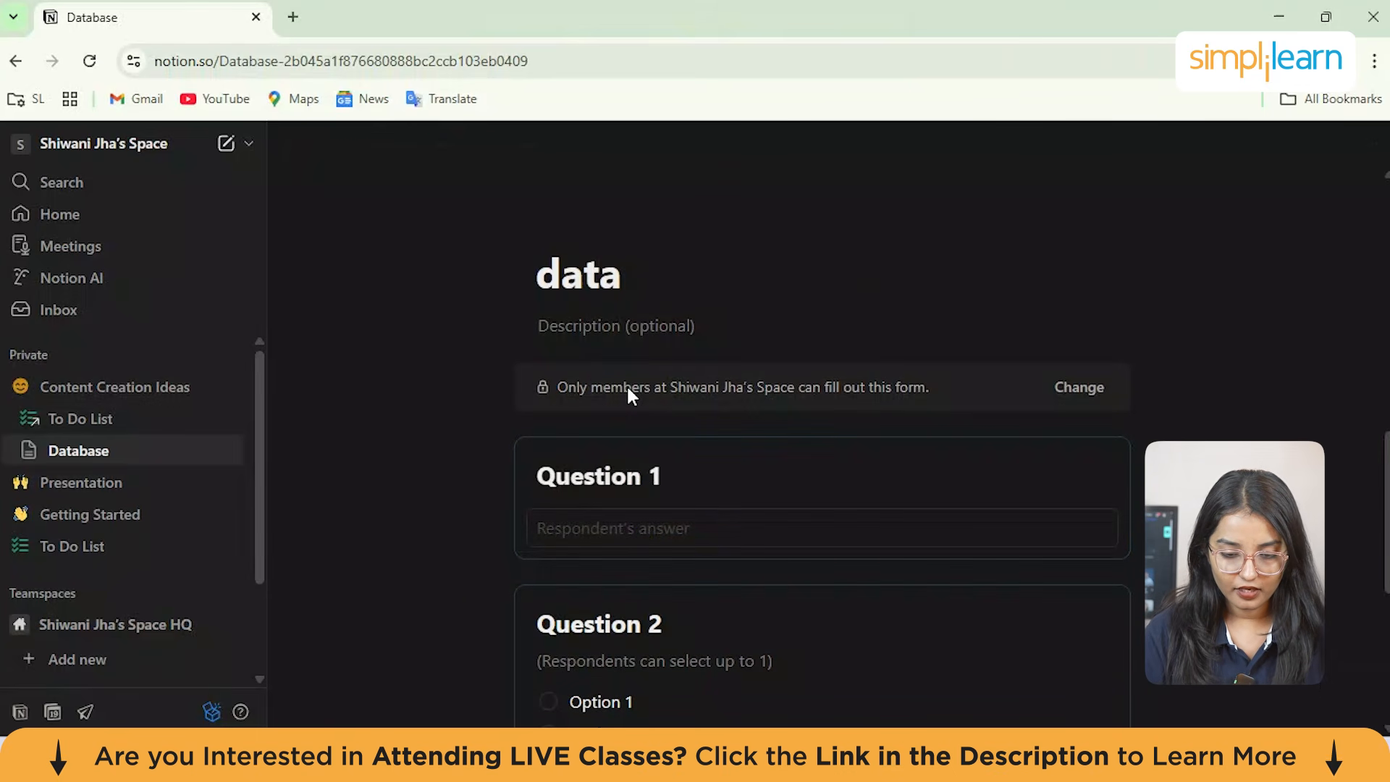
Step: Examine the question options of the form's Question 1 and the multiple-choice Question 2
left_click(612, 532)
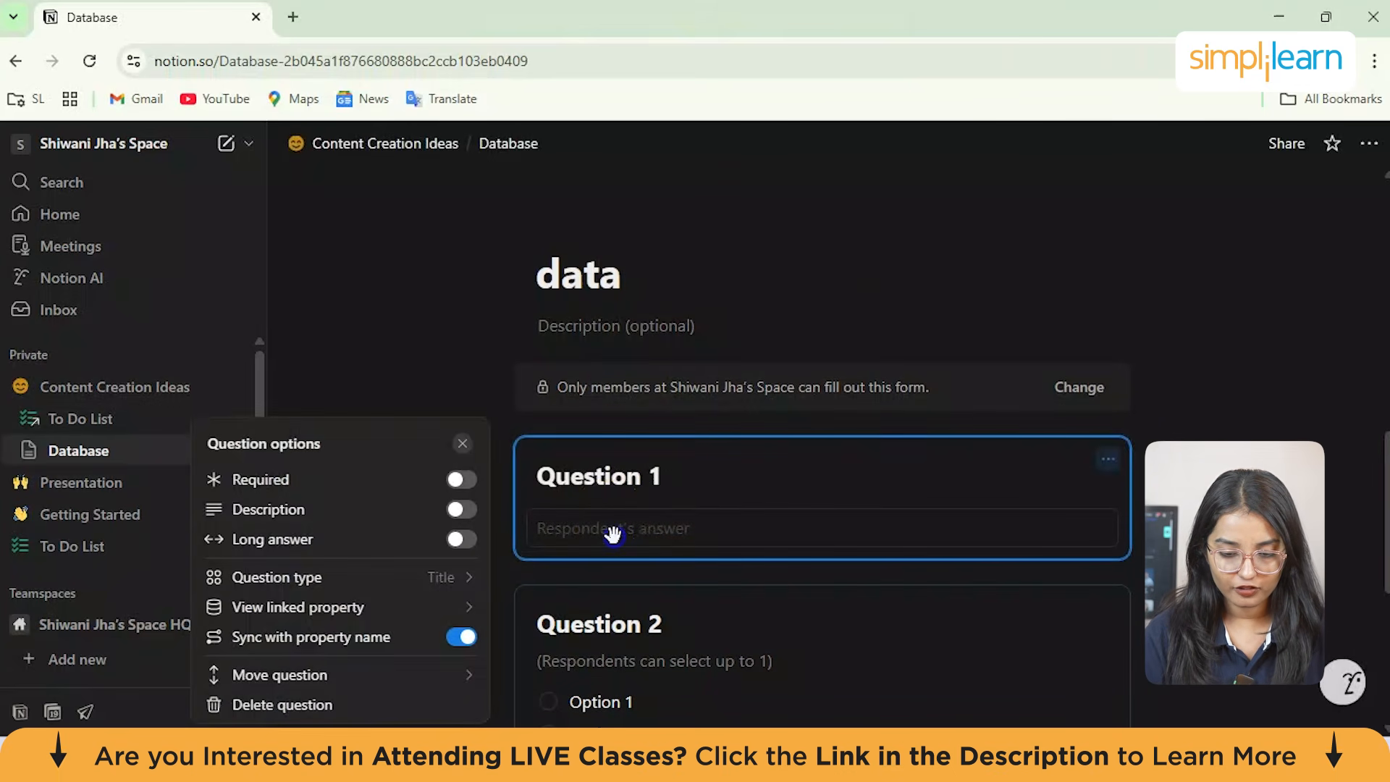
left_click(674, 643)
left_click(649, 674)
scroll(867, 601, "down", 2)
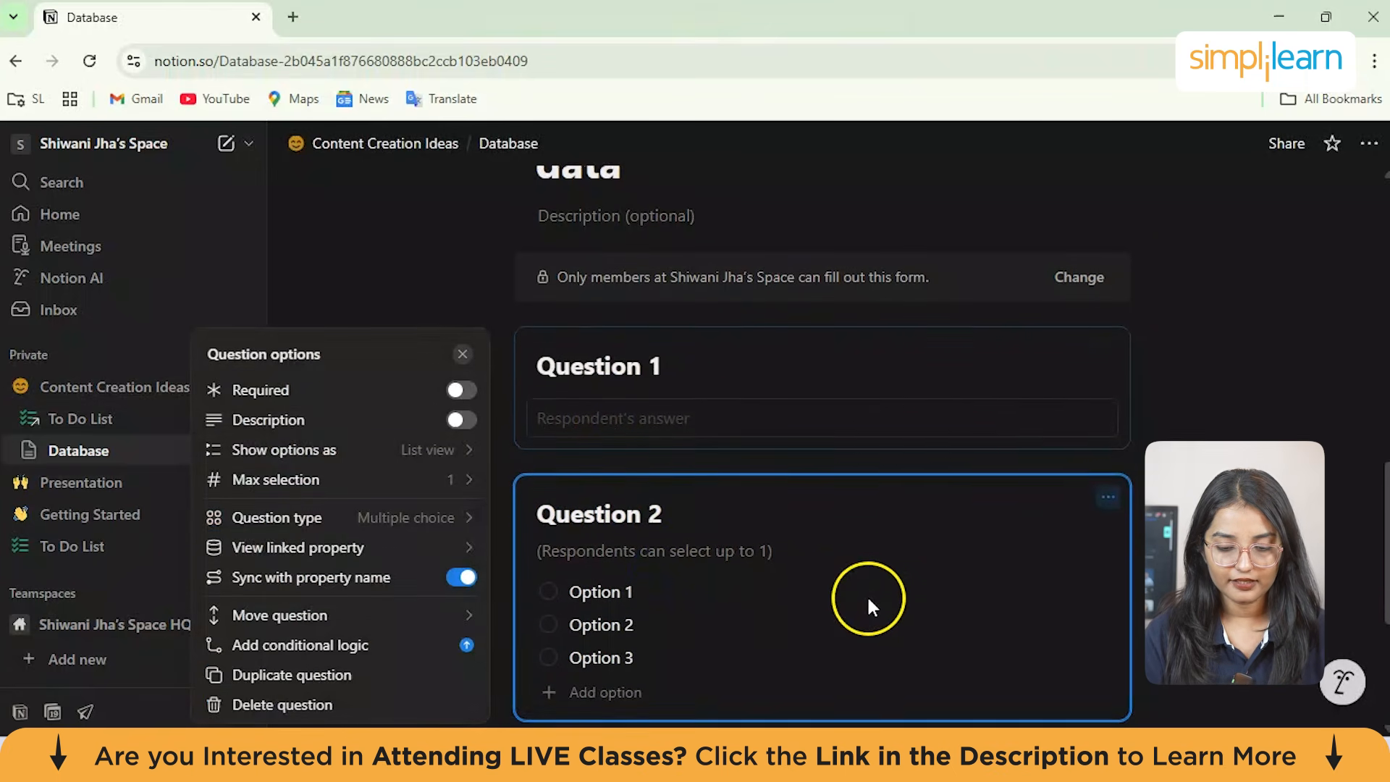
left_click(548, 621)
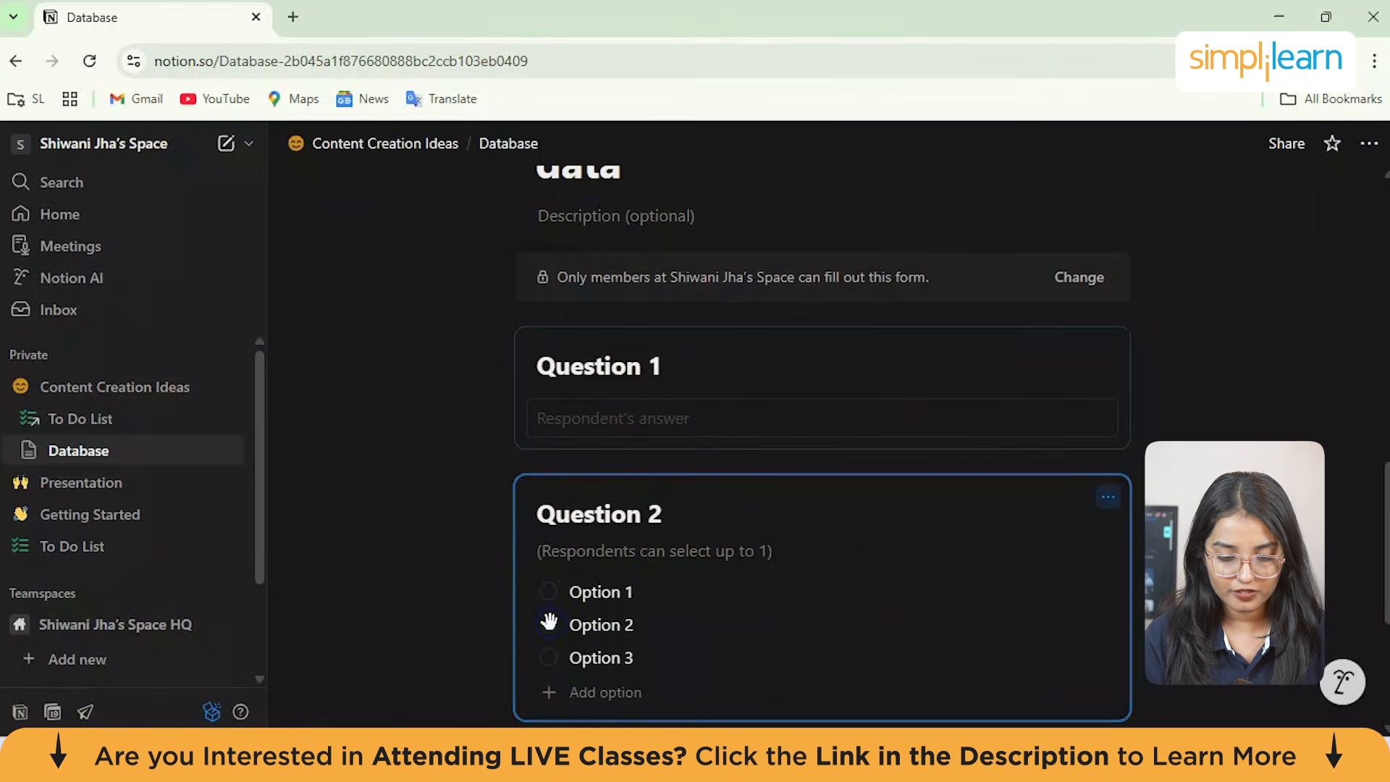
scroll(707, 579, "up", 3)
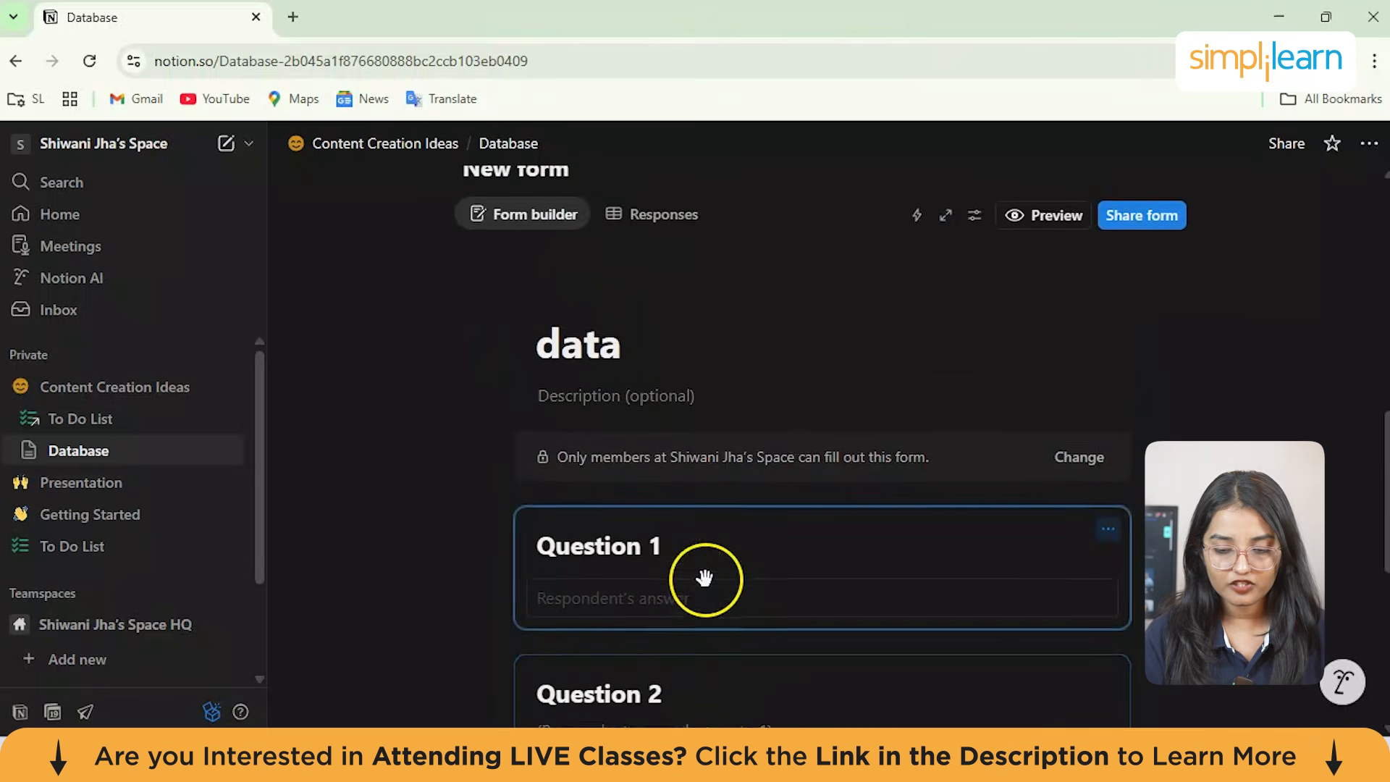
Step: Add a cover image to the "data" form
left_click(648, 350)
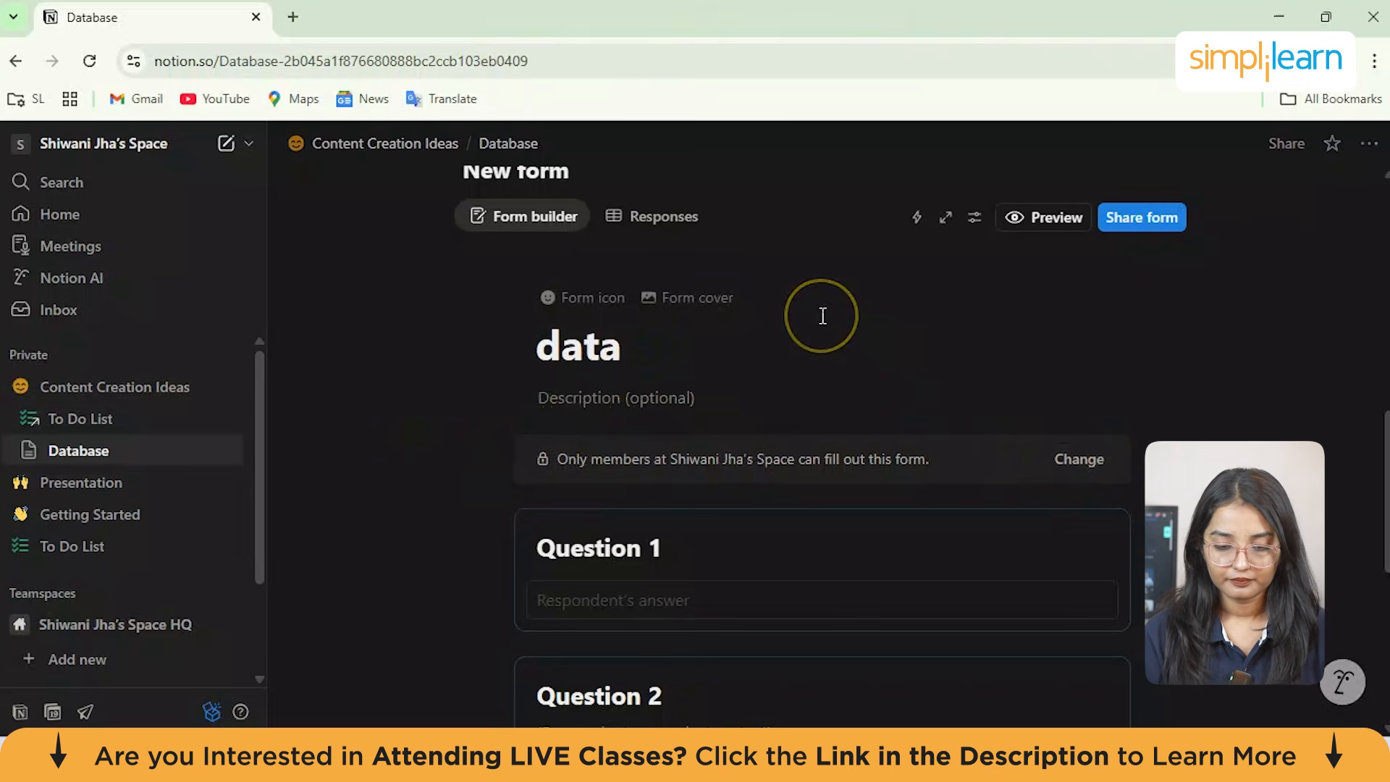
left_click(1198, 388)
scroll(729, 273, "up", 3)
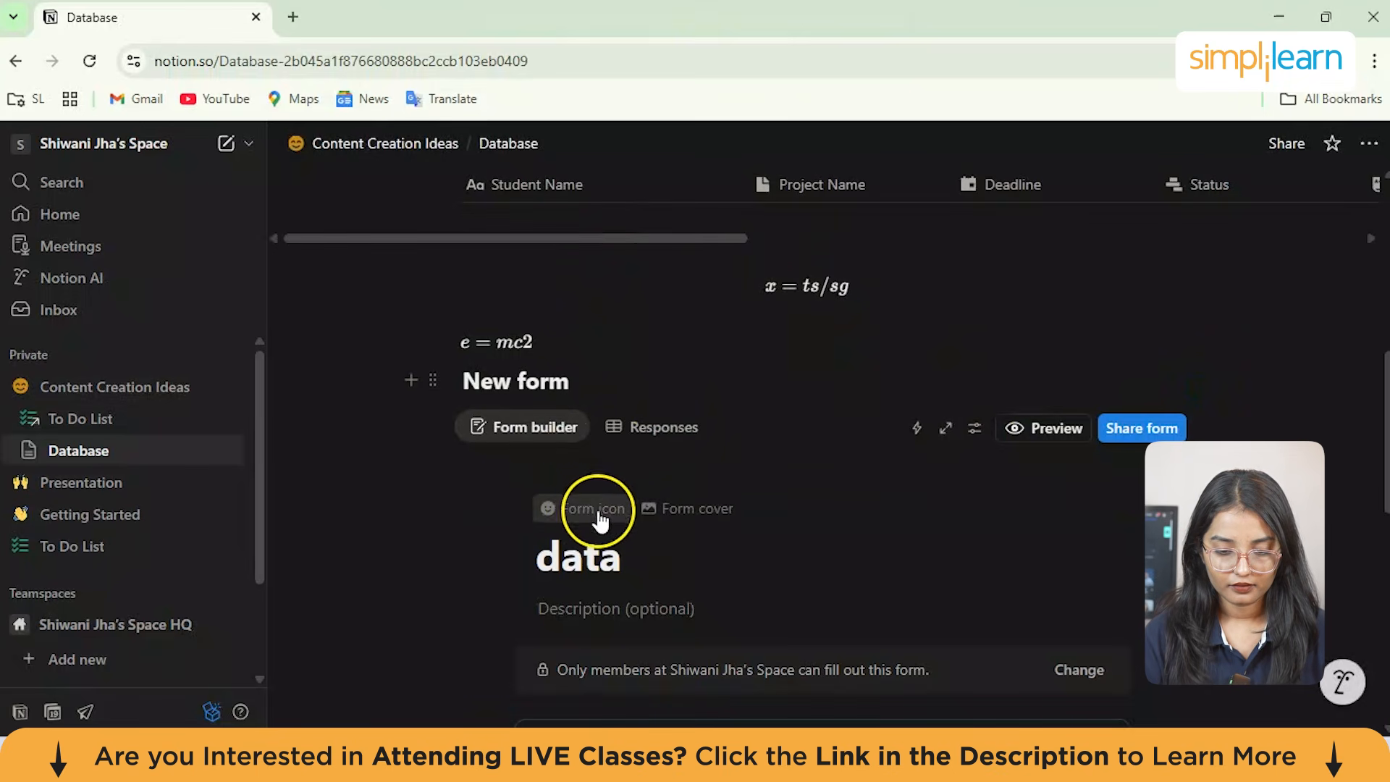
left_click(677, 507)
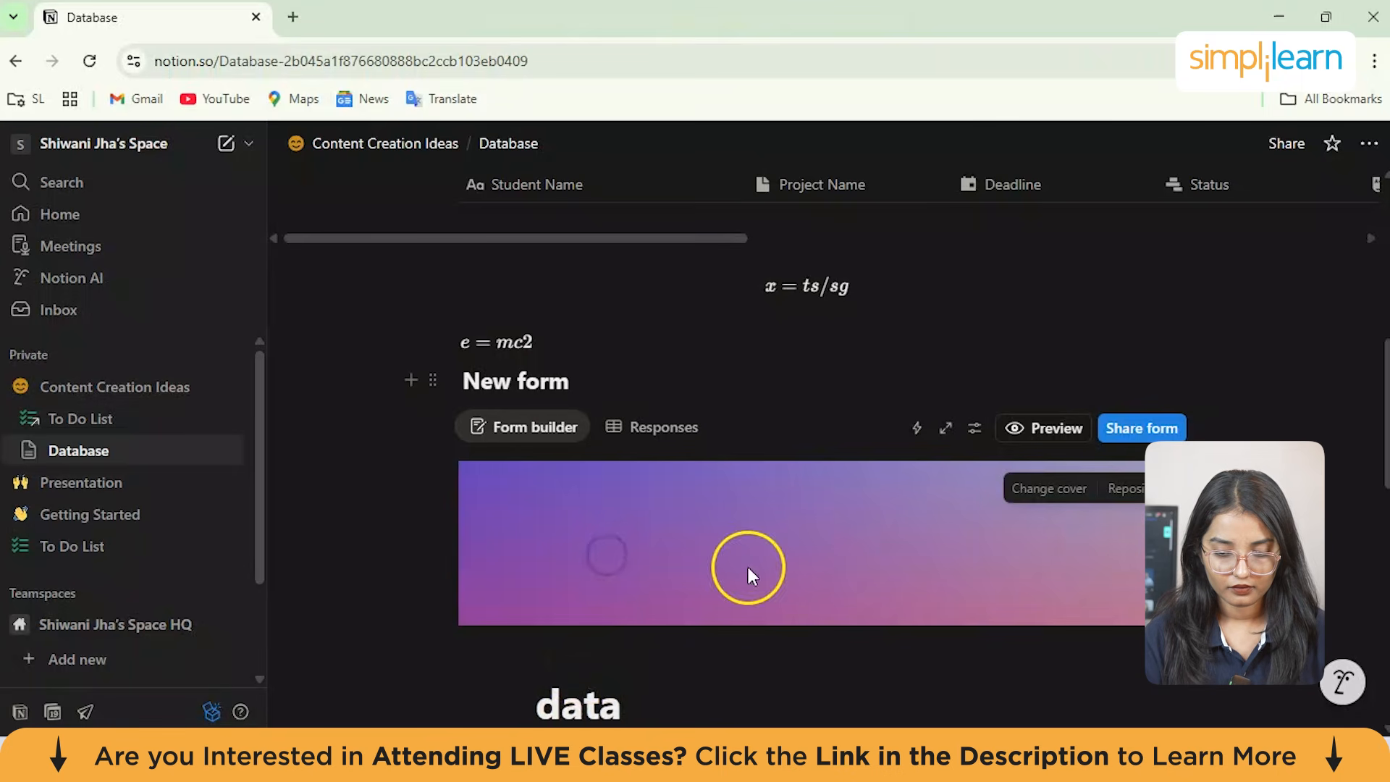
left_click(1058, 494)
Step: Start a new block on the empty line below the form and examine the available embed, inline, advanced and database block types
scroll(510, 479, "down", 10)
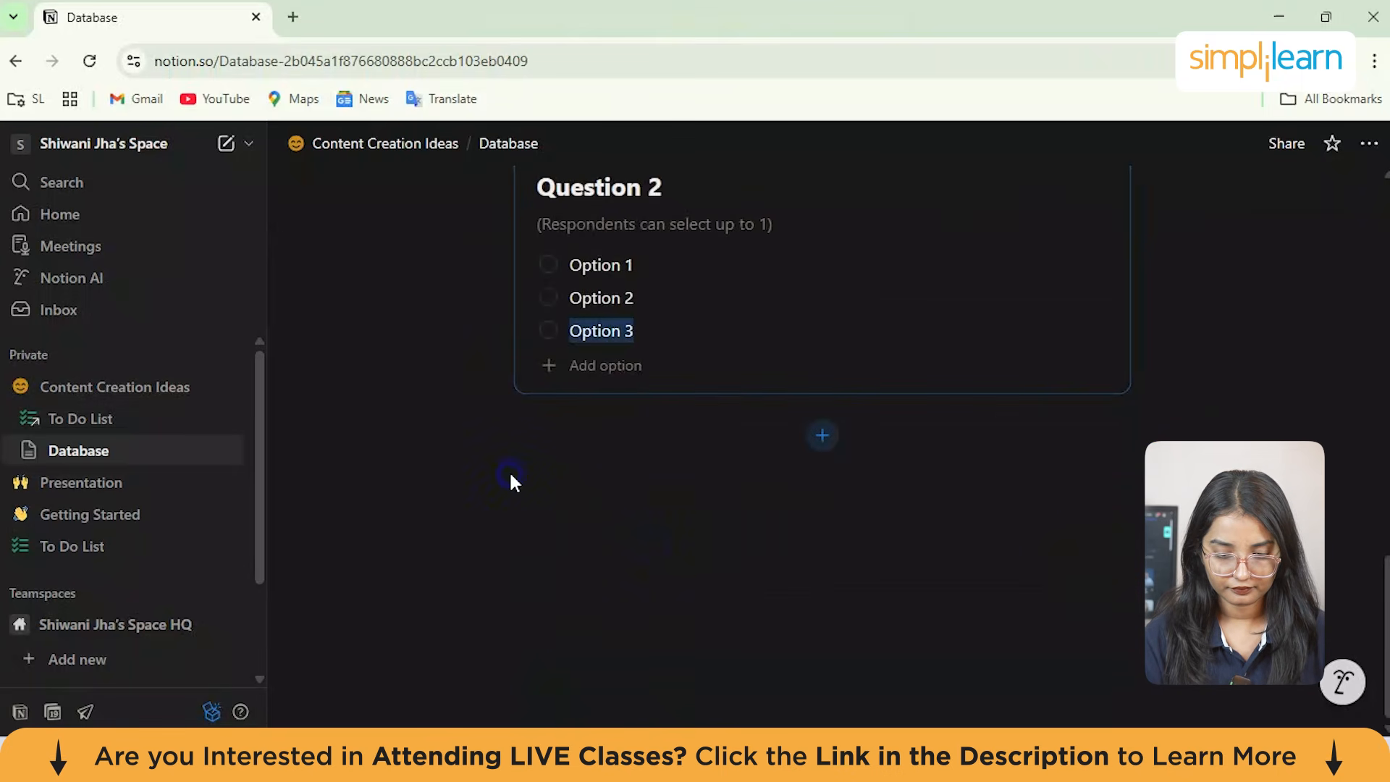
left_click(637, 572)
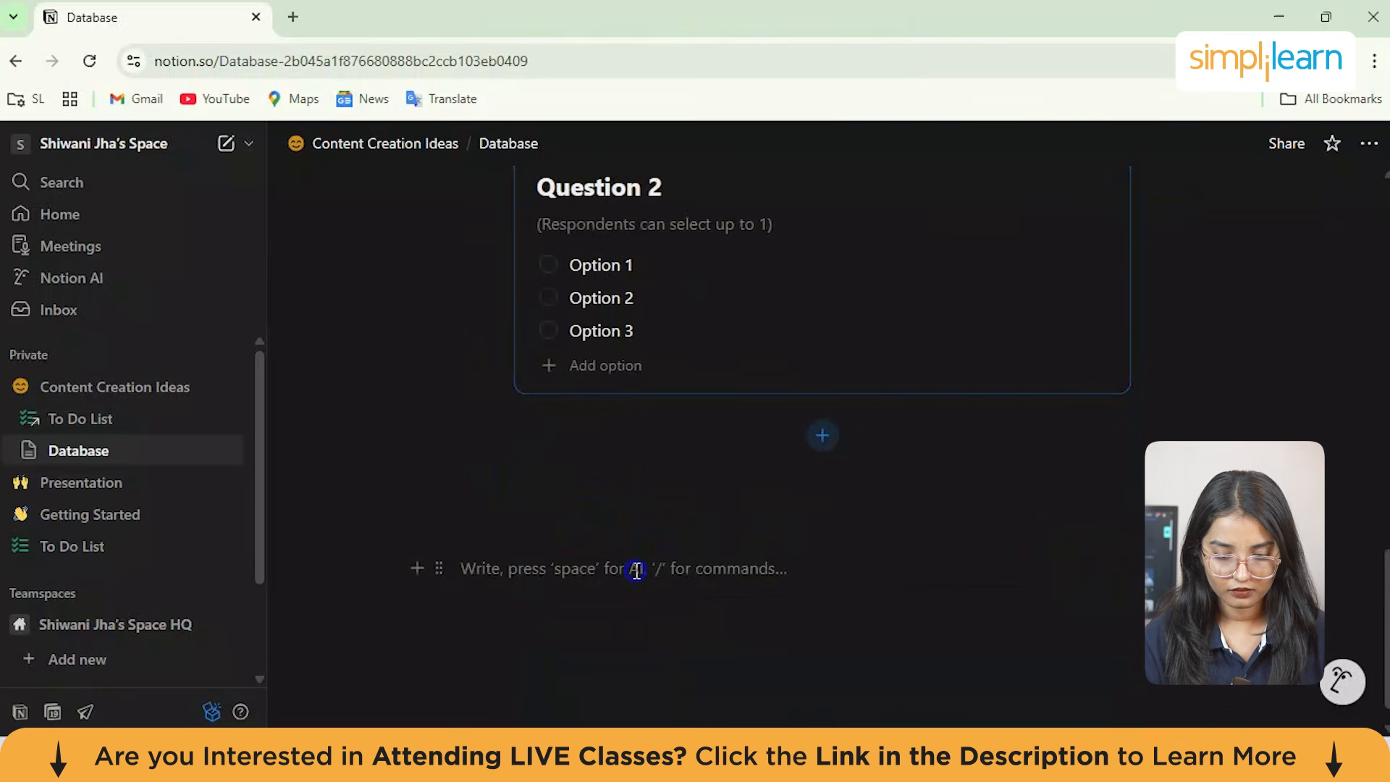
type("/")
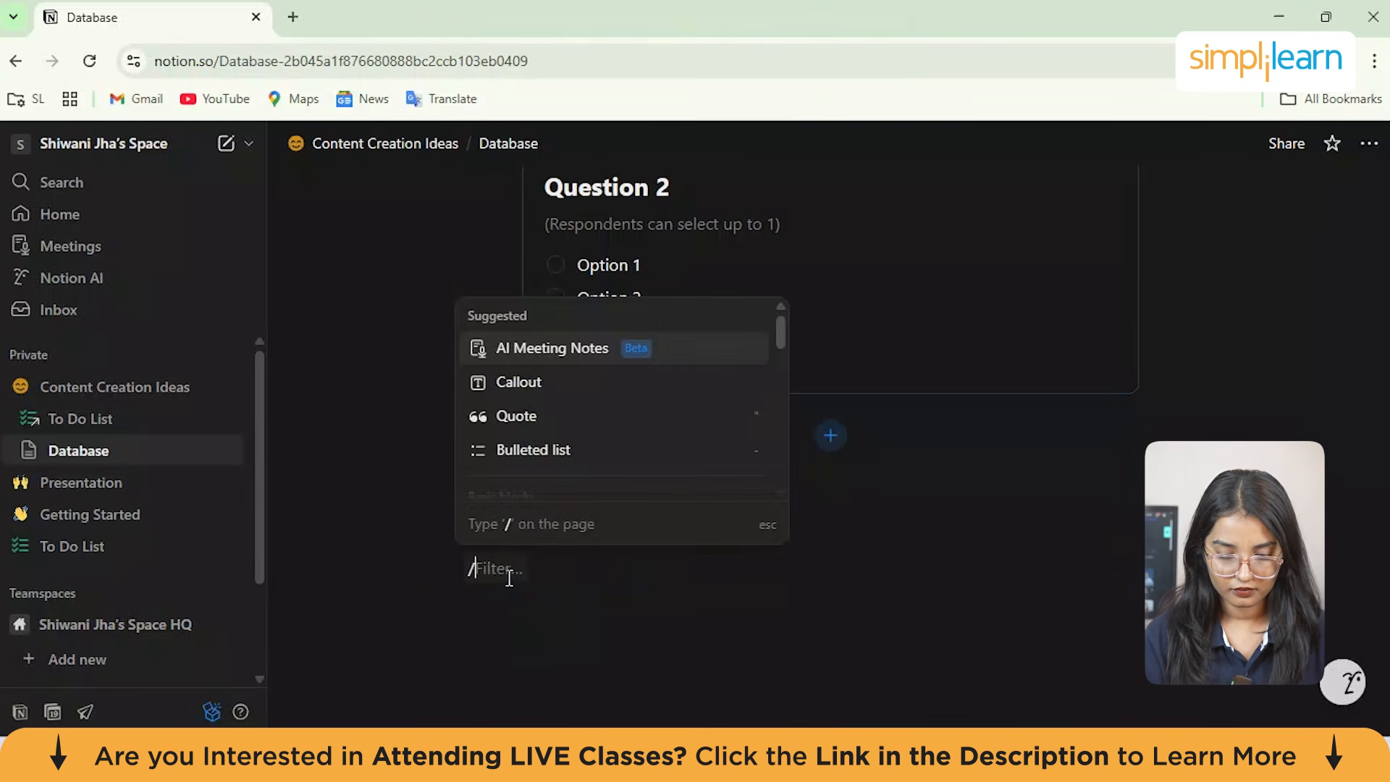
scroll(608, 376, "down", 10)
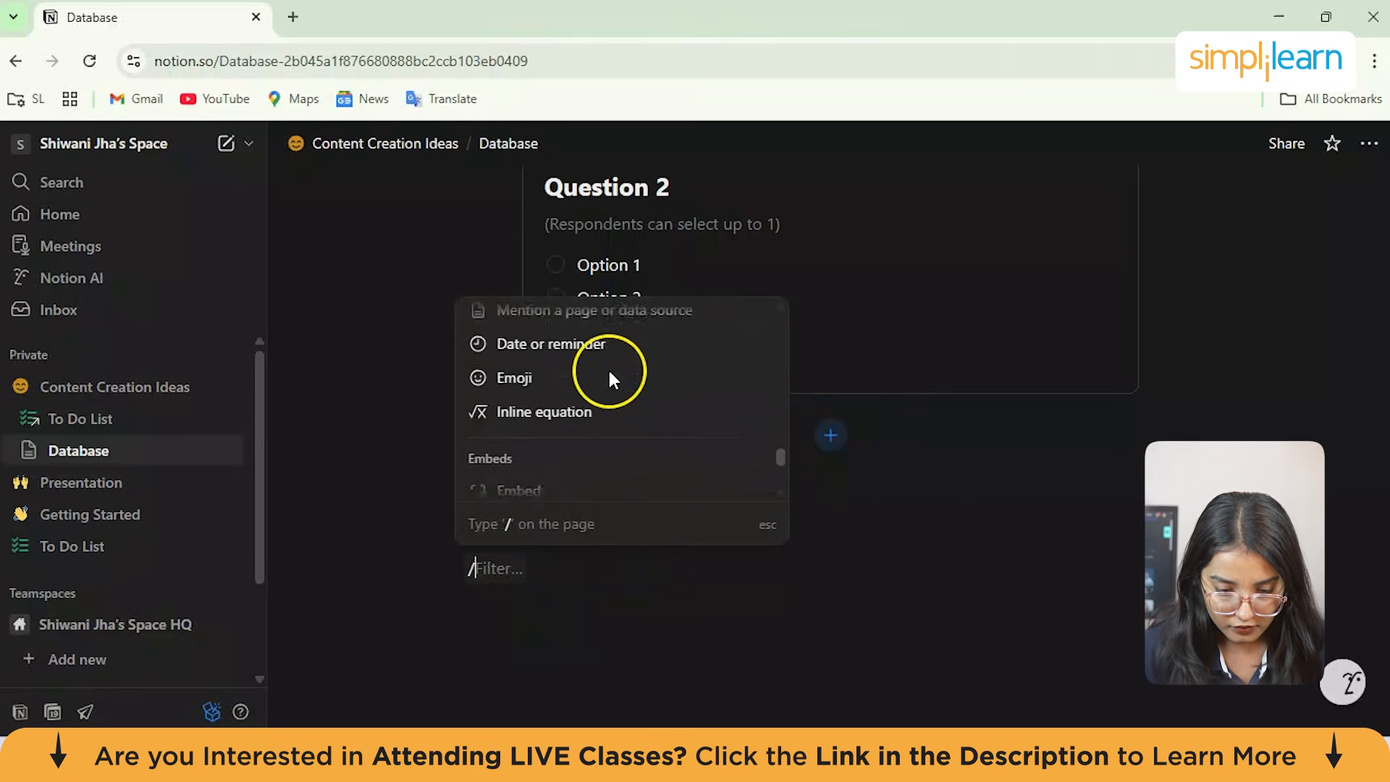
scroll(609, 373, "up", 8)
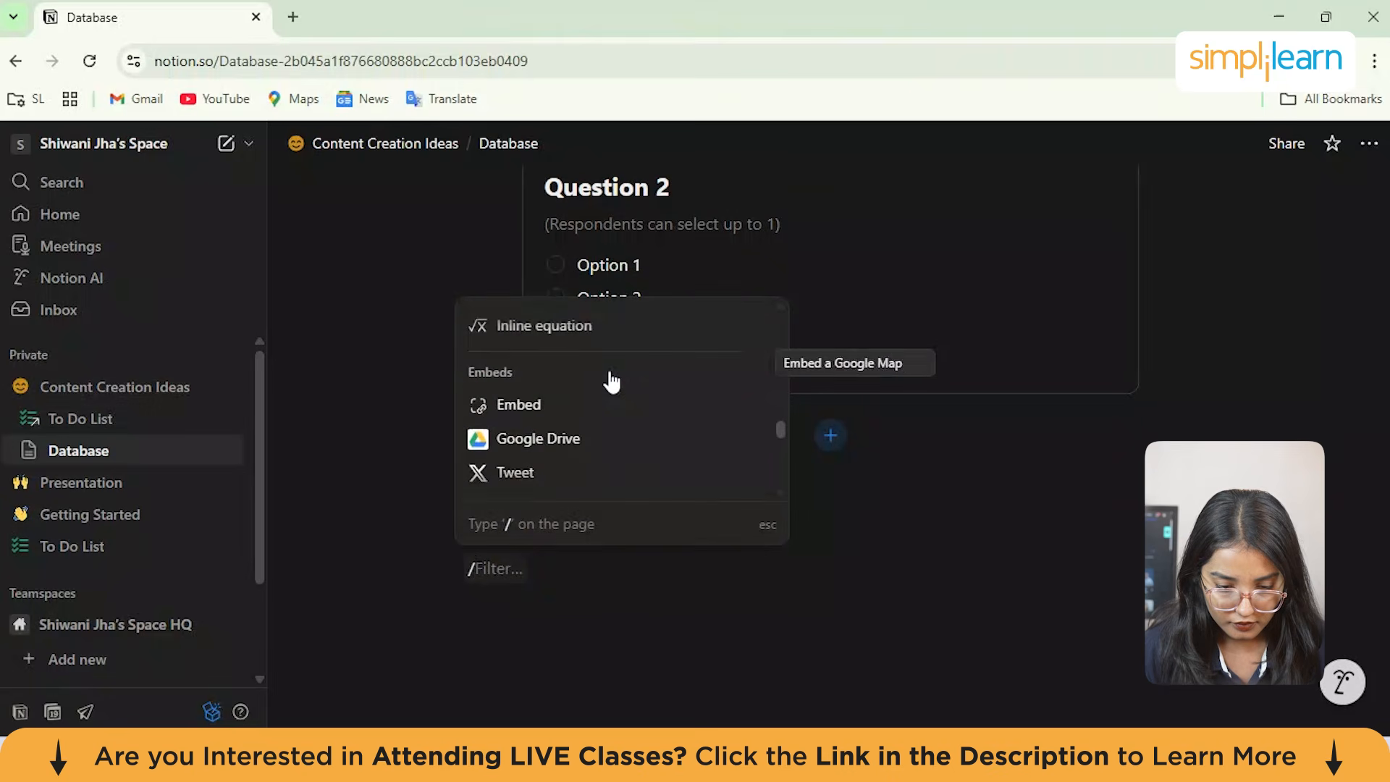
scroll(610, 405, "up", 5)
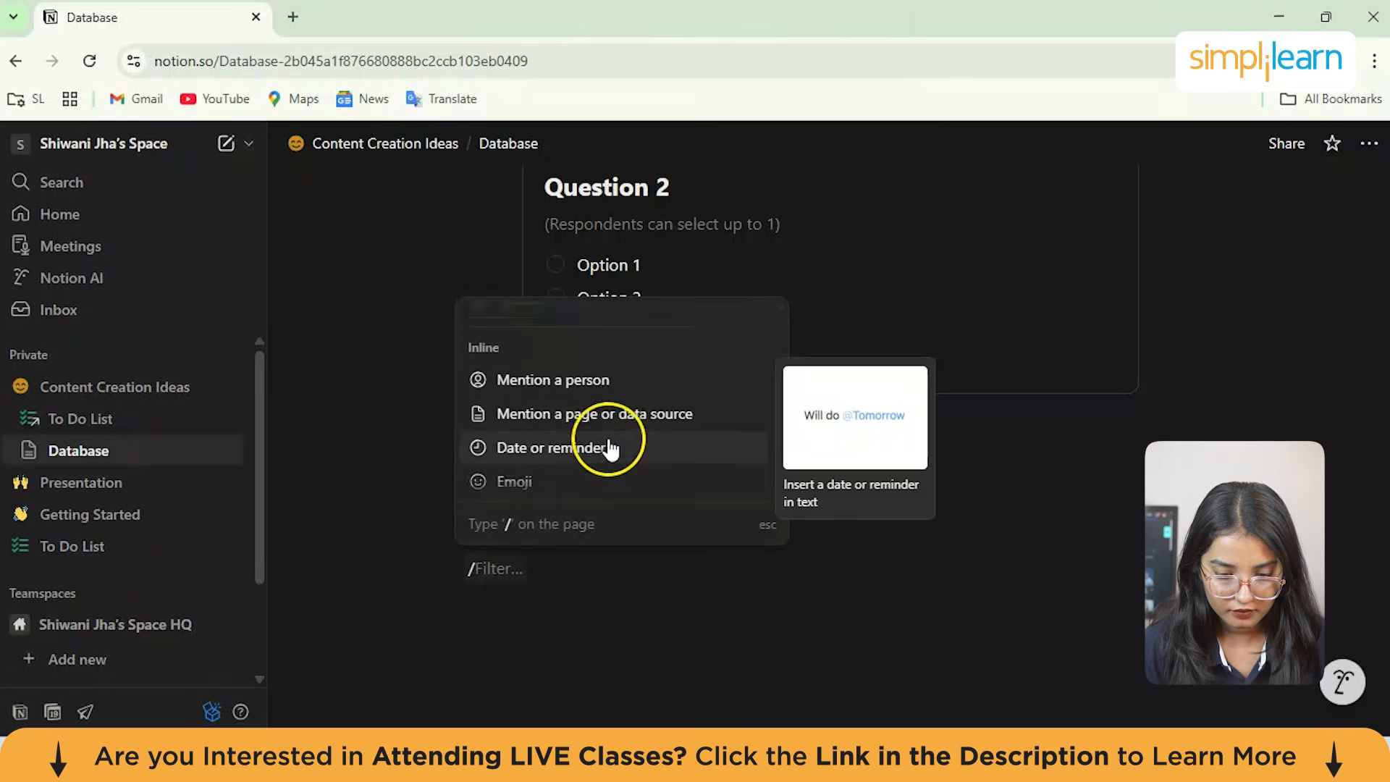
scroll(607, 443, "up", 2)
scroll(610, 448, "up", 2)
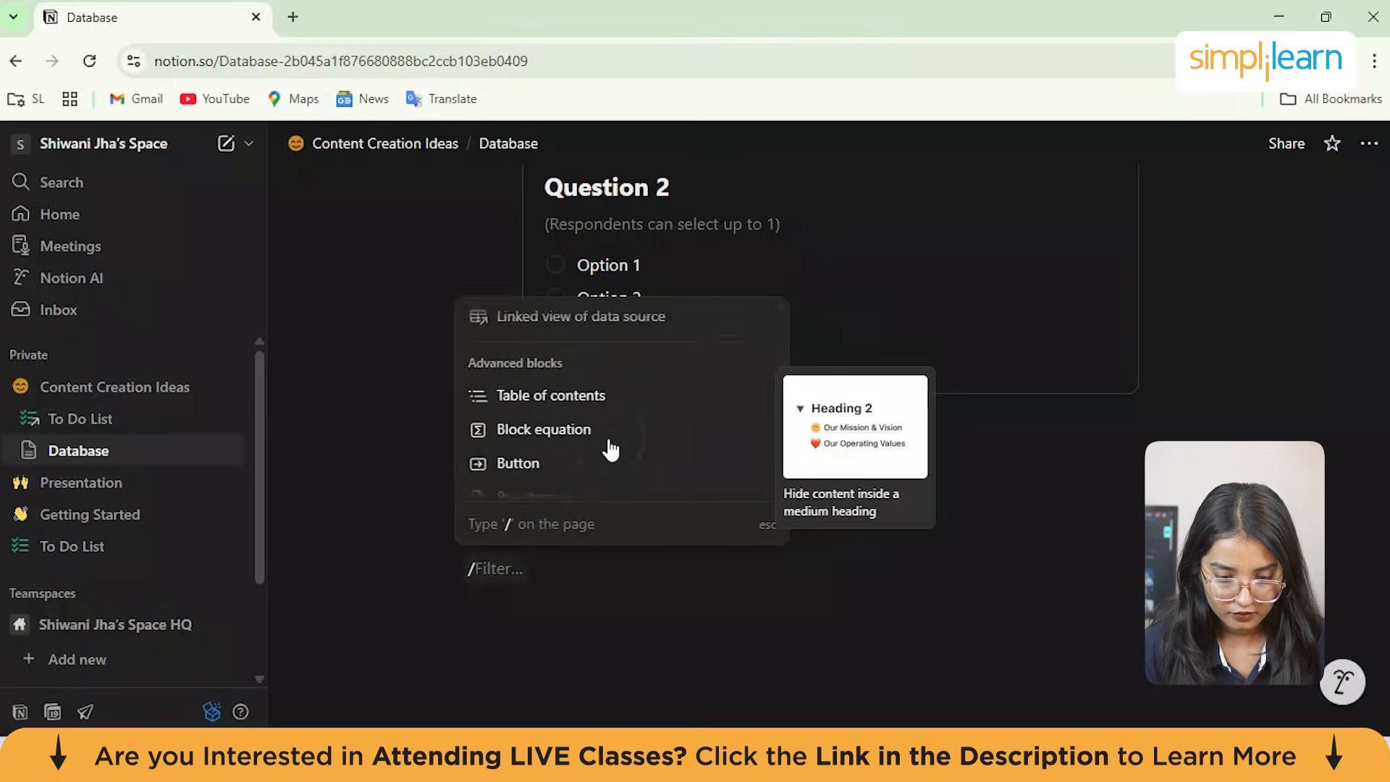
scroll(611, 449, "up", 4)
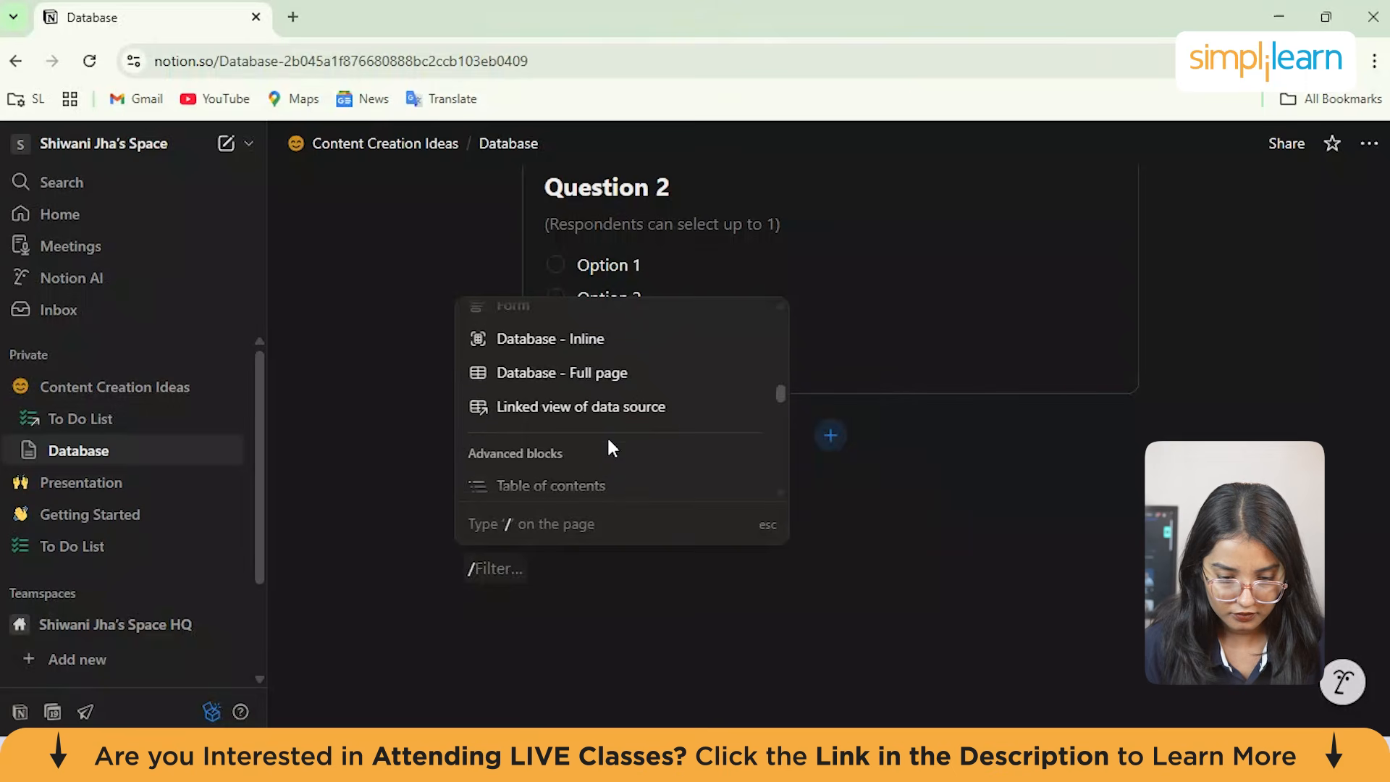
scroll(610, 449, "up", 3)
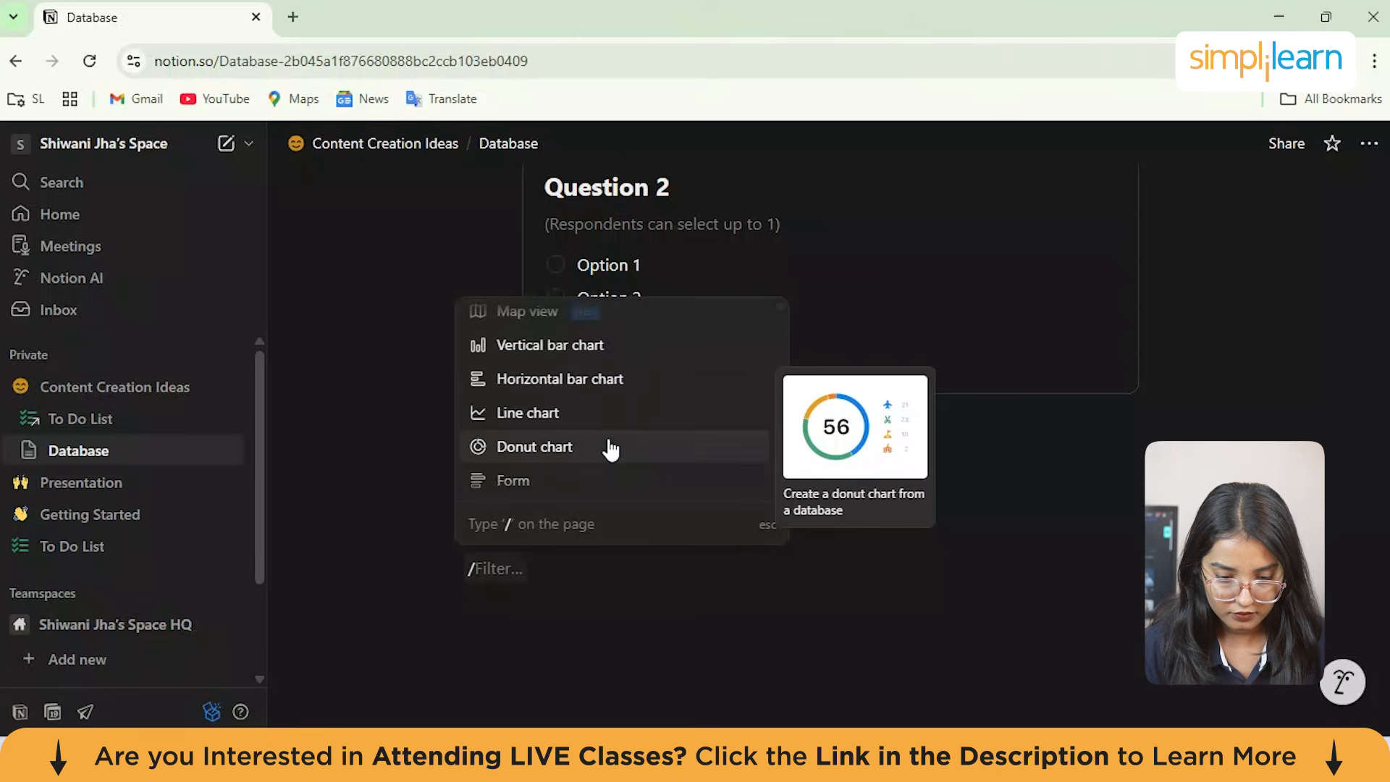
Step: Insert a map view database below the form's Question 2 and dismiss its data source picker without choosing a source
scroll(610, 449, "down", 2)
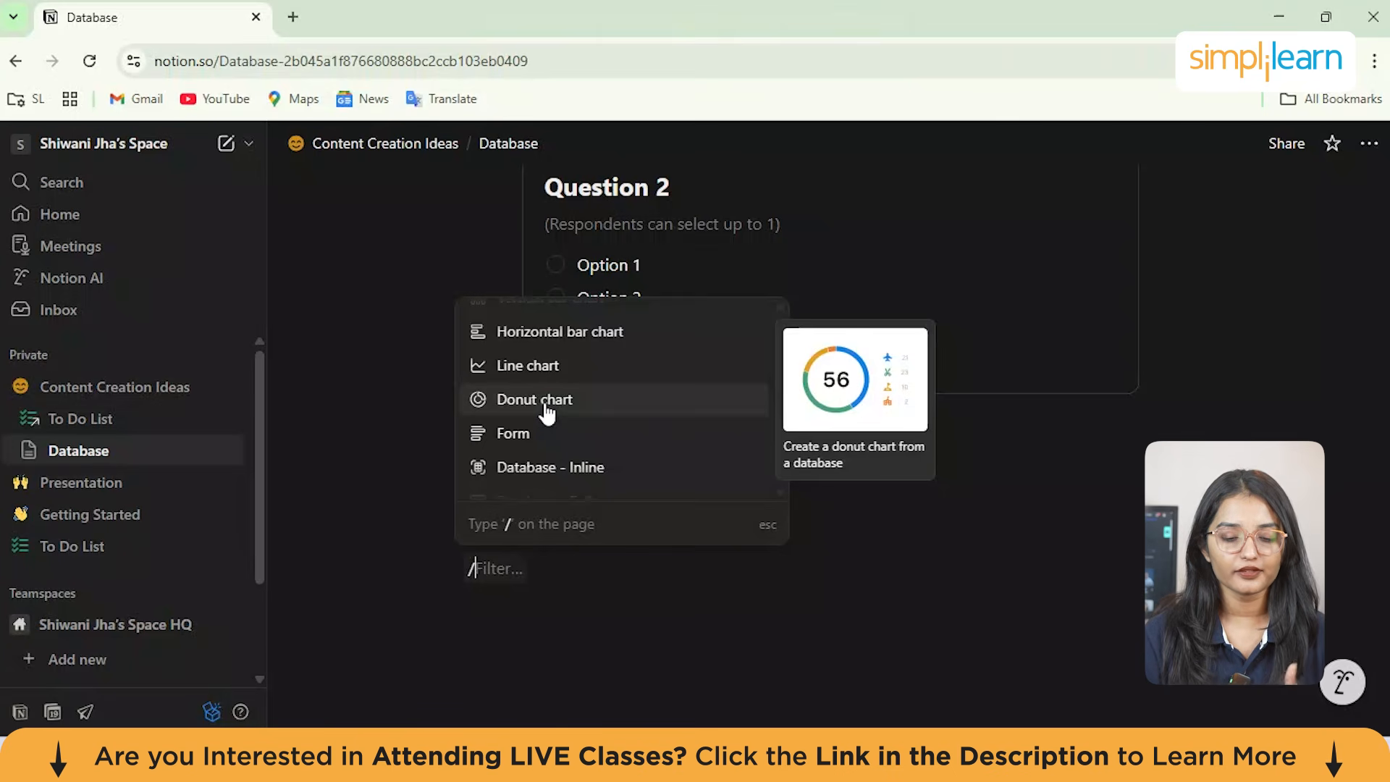
scroll(546, 413, "up", 1)
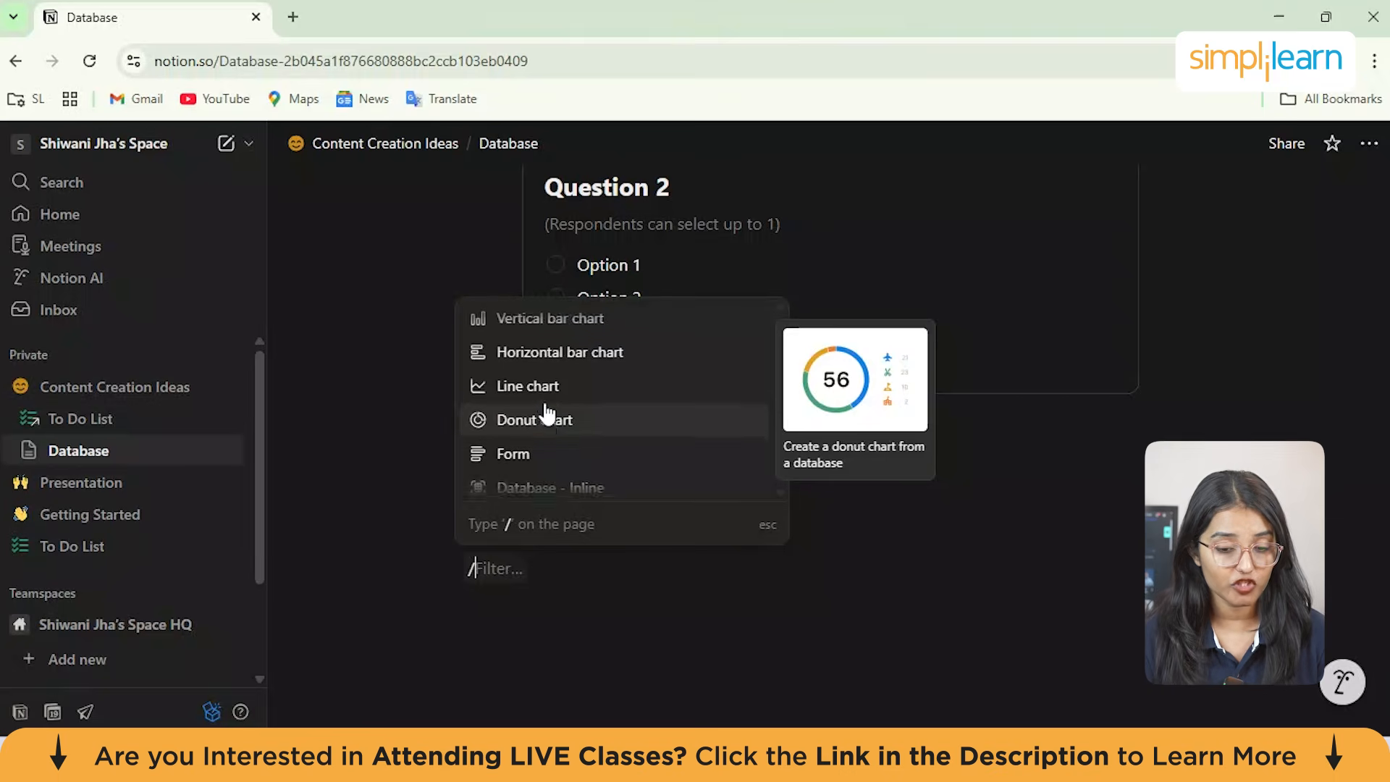
scroll(546, 412, "up", 4)
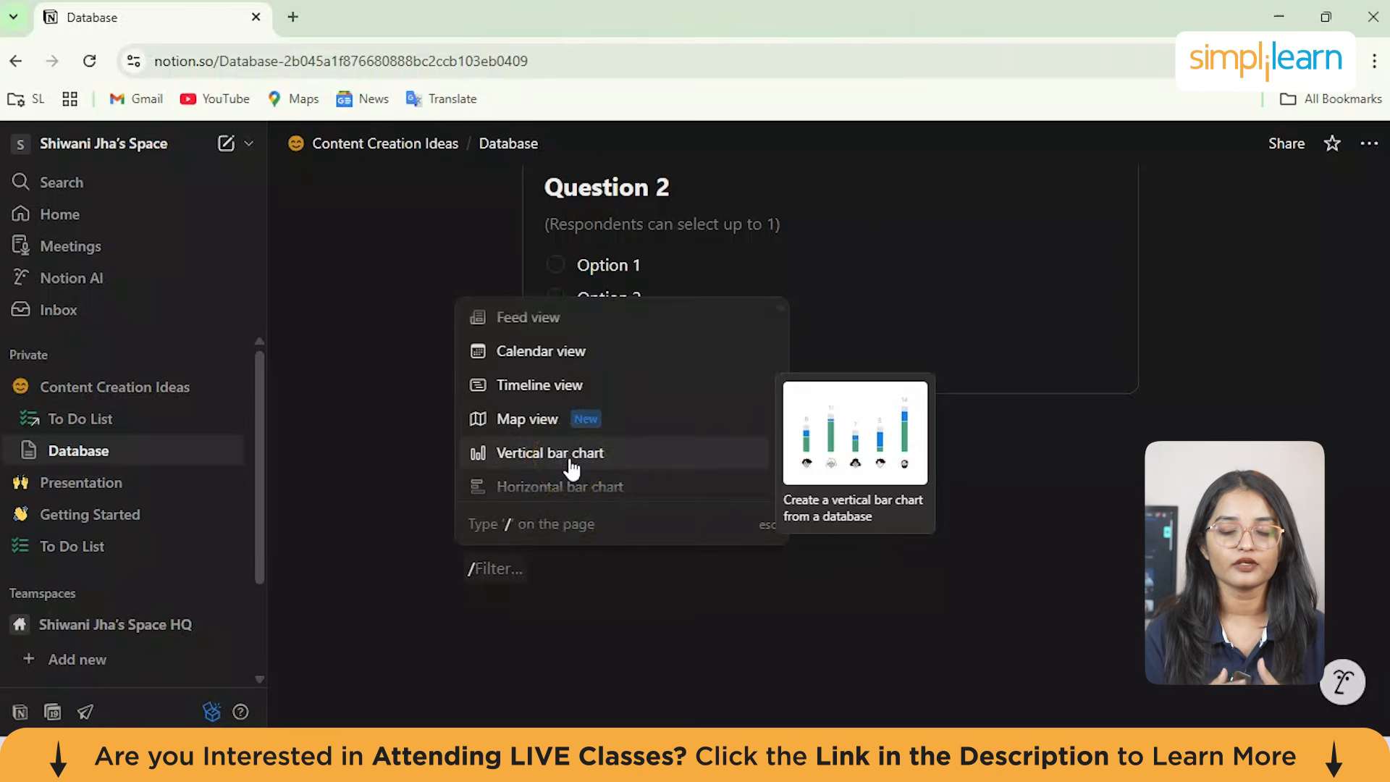
scroll(568, 462, "down", 1)
scroll(568, 461, "up", 1)
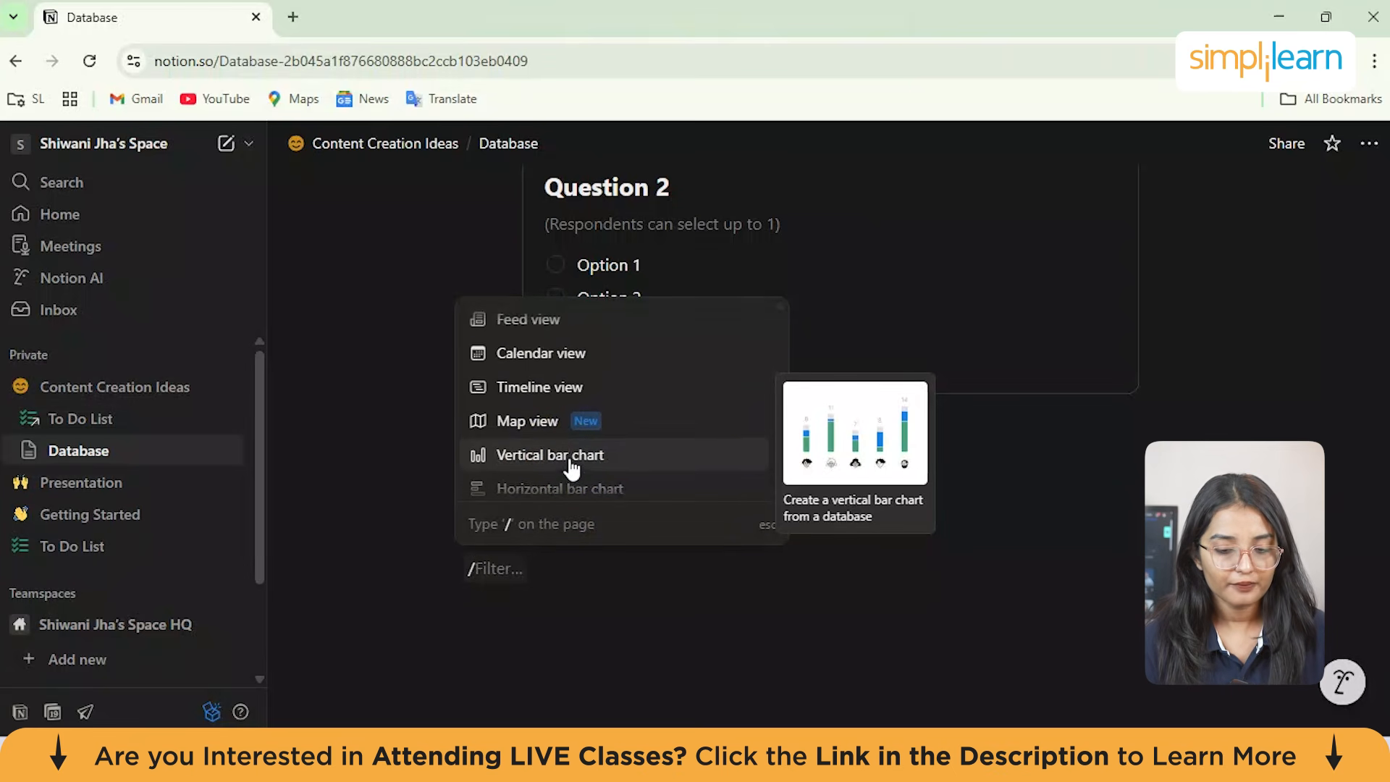
left_click(519, 427)
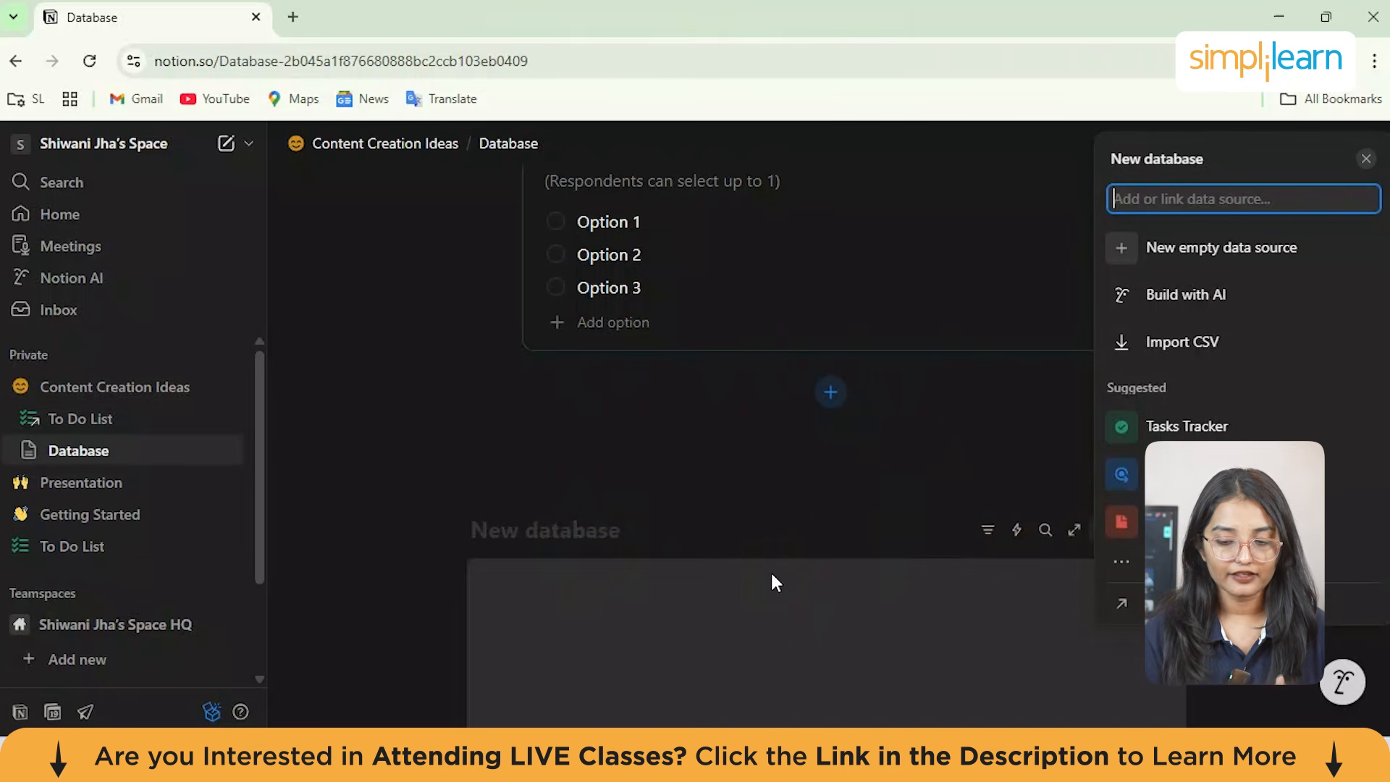
left_click(788, 438)
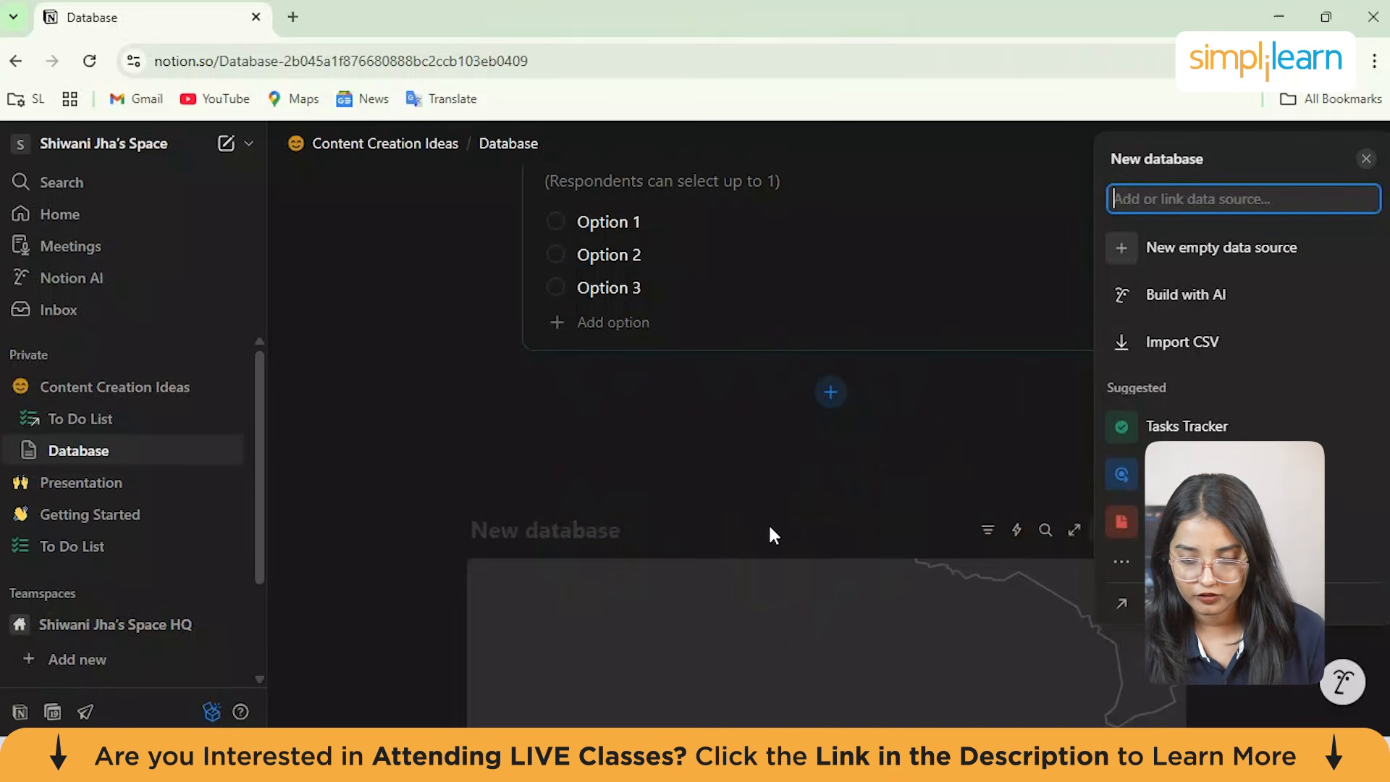
left_click(947, 460)
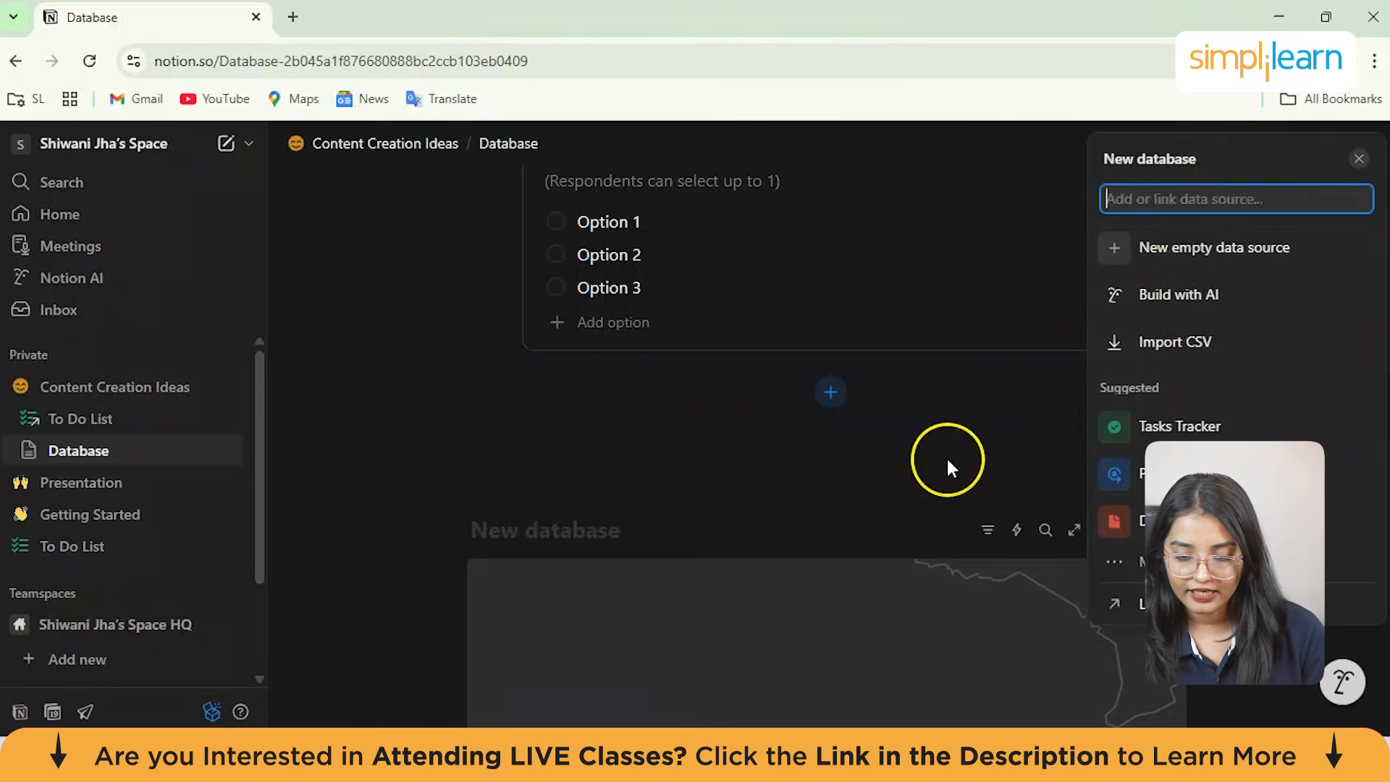
left_click(766, 518)
scroll(766, 517, "down", 5)
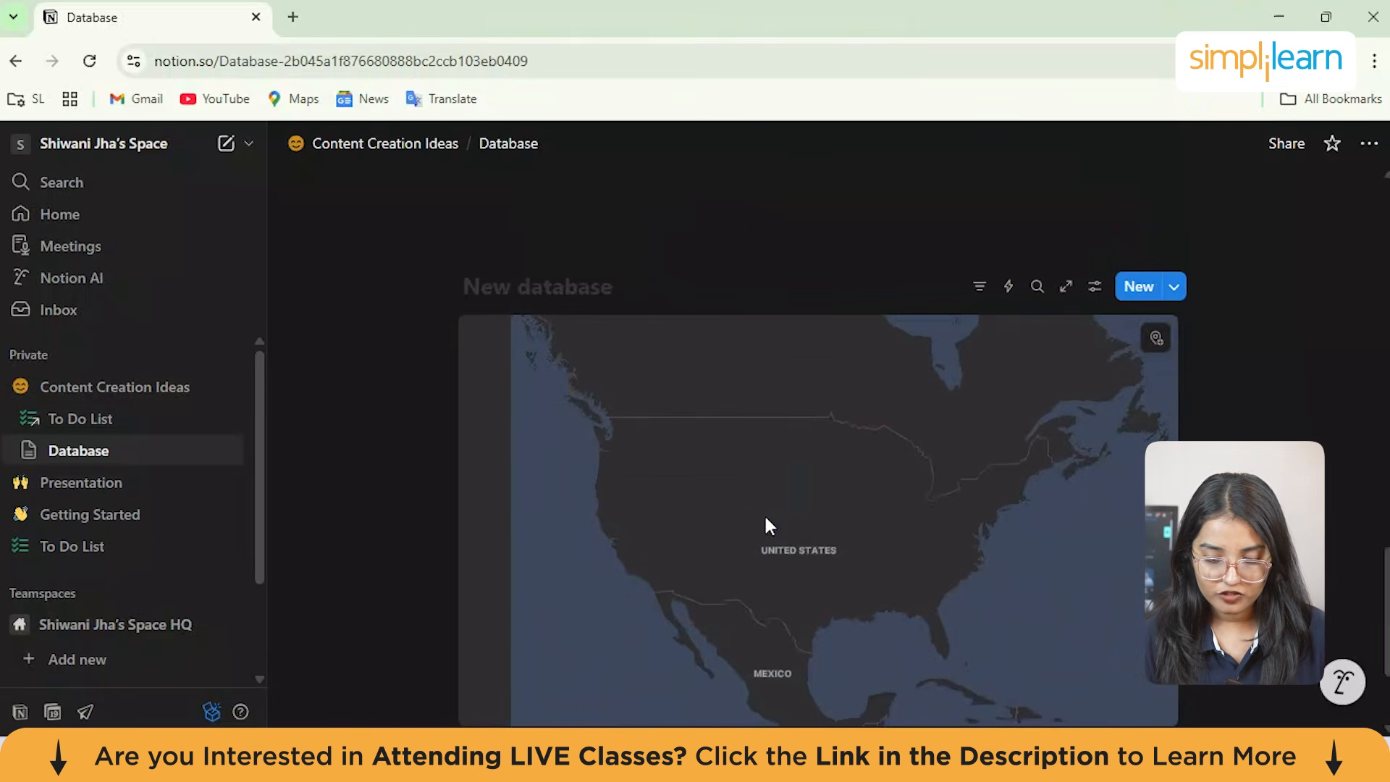
scroll(794, 593, "down", 5)
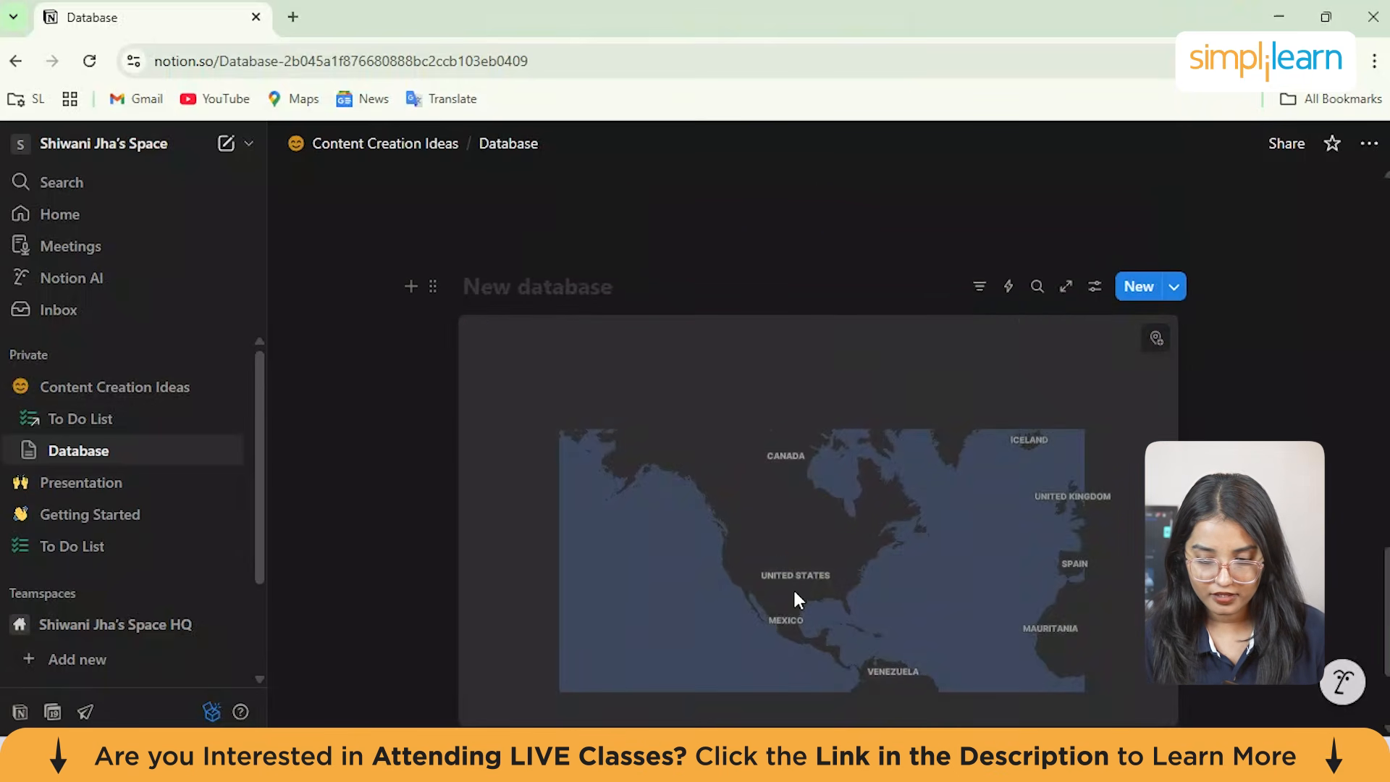
Step: Add a blank page to the map database, reopen it from the list of pages without a place, and close it
left_click(1140, 288)
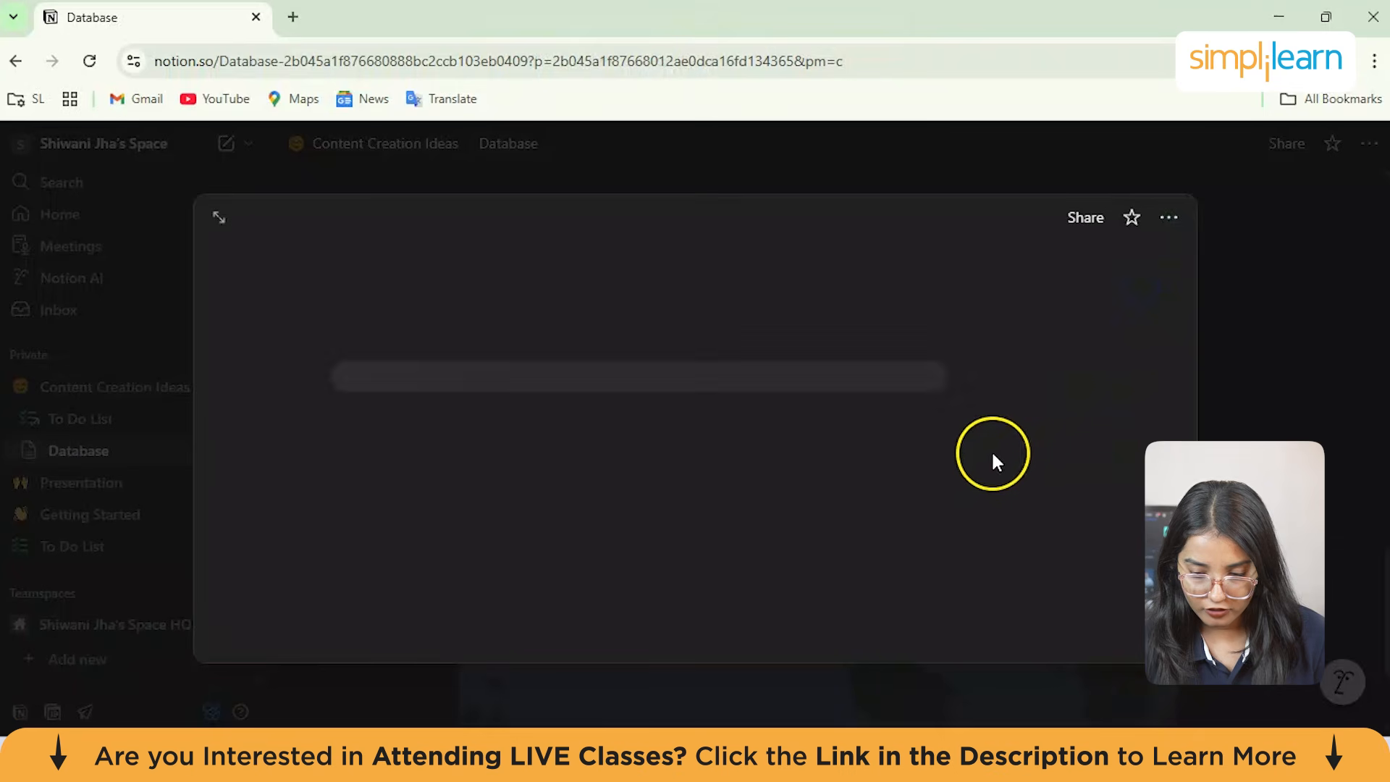
key("Escape")
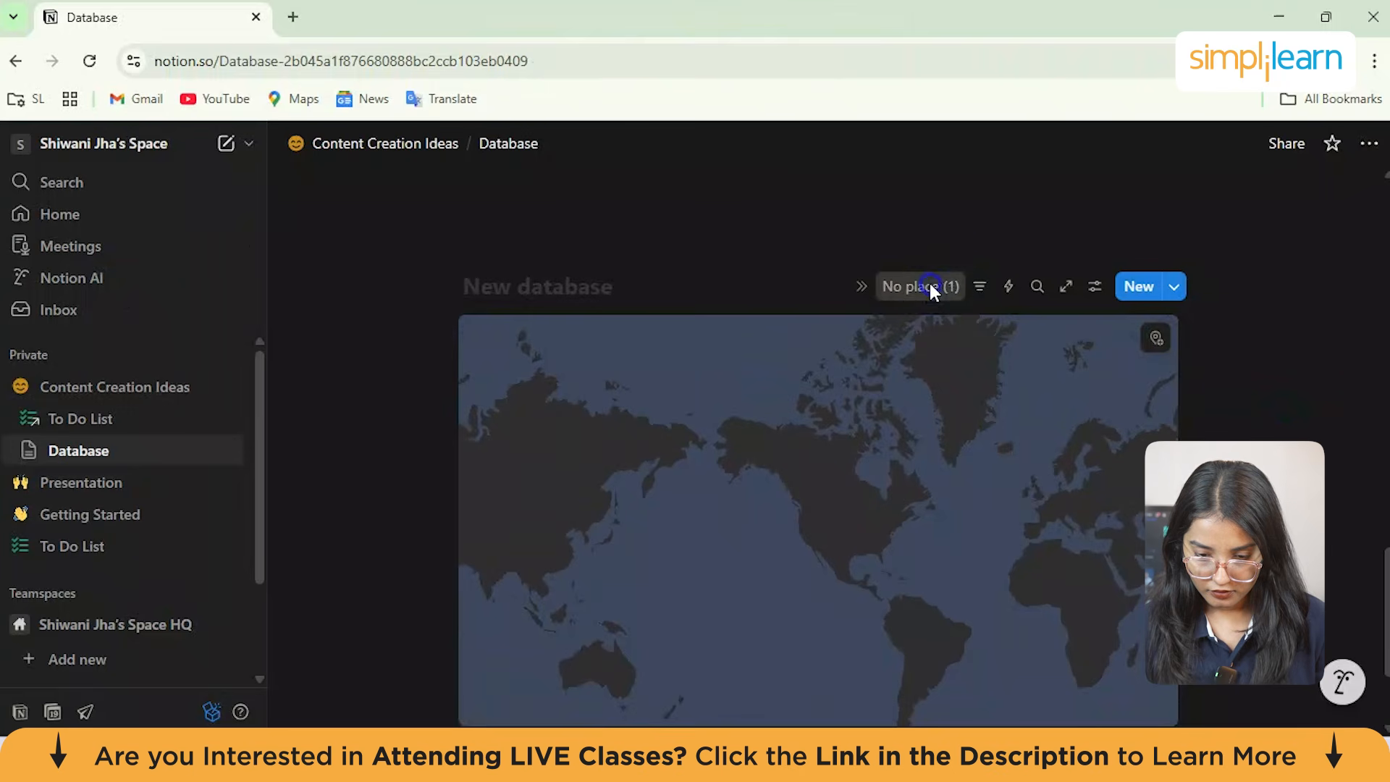
left_click(930, 286)
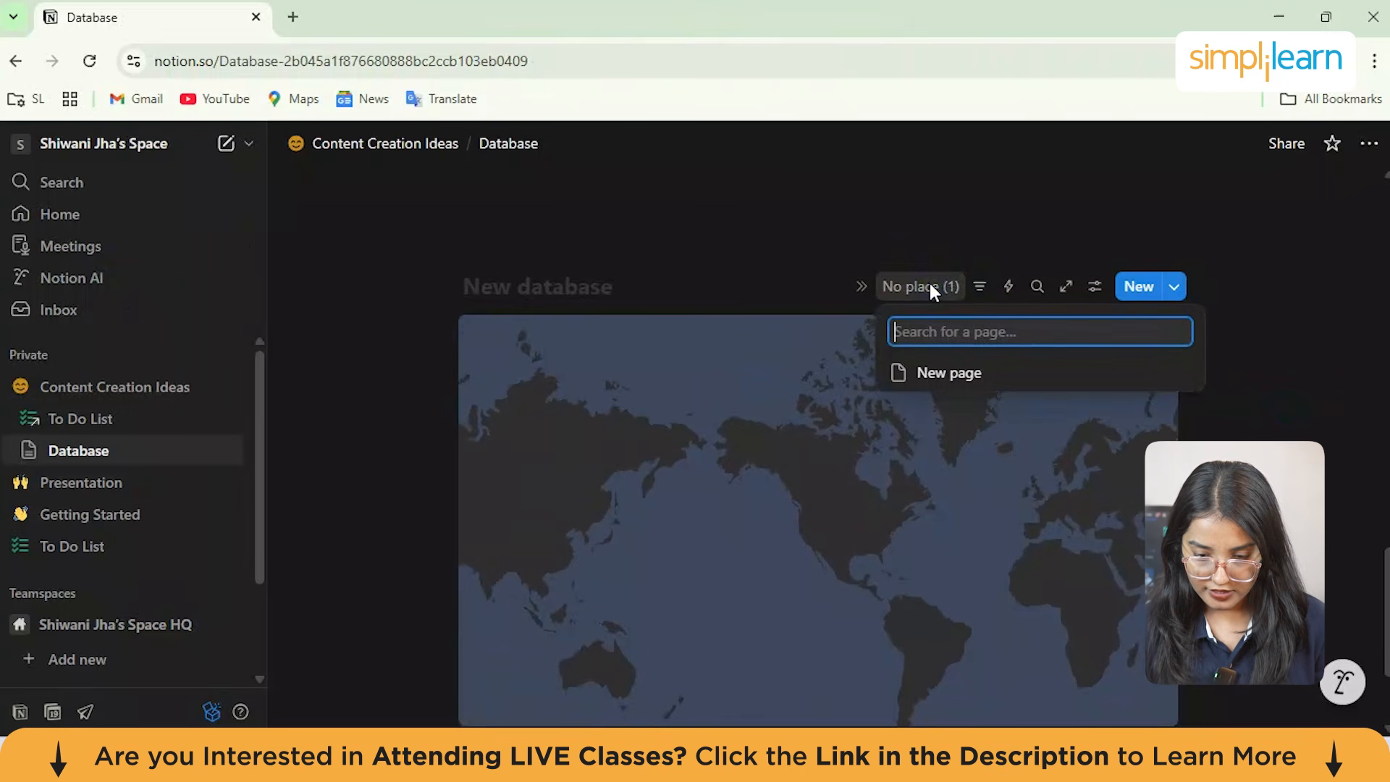
left_click(952, 375)
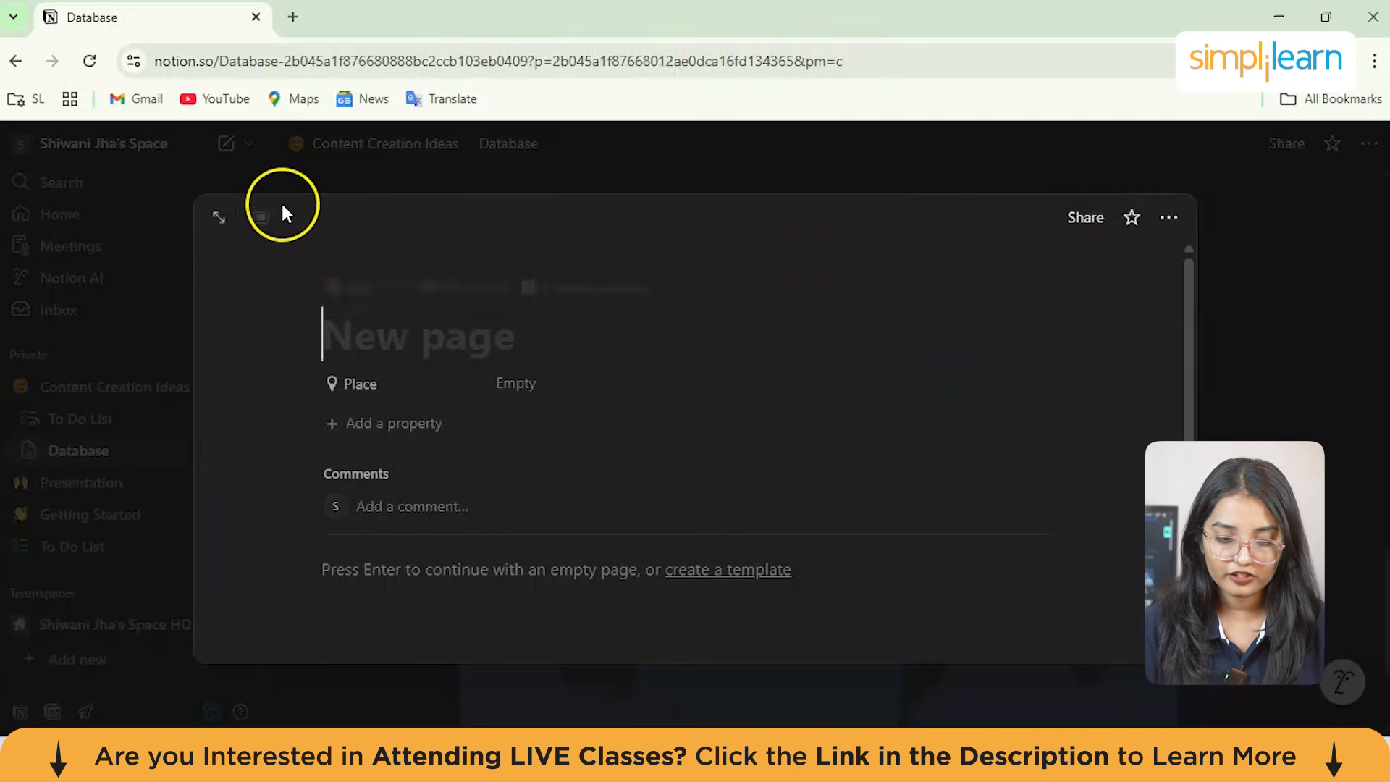
left_click(1219, 360)
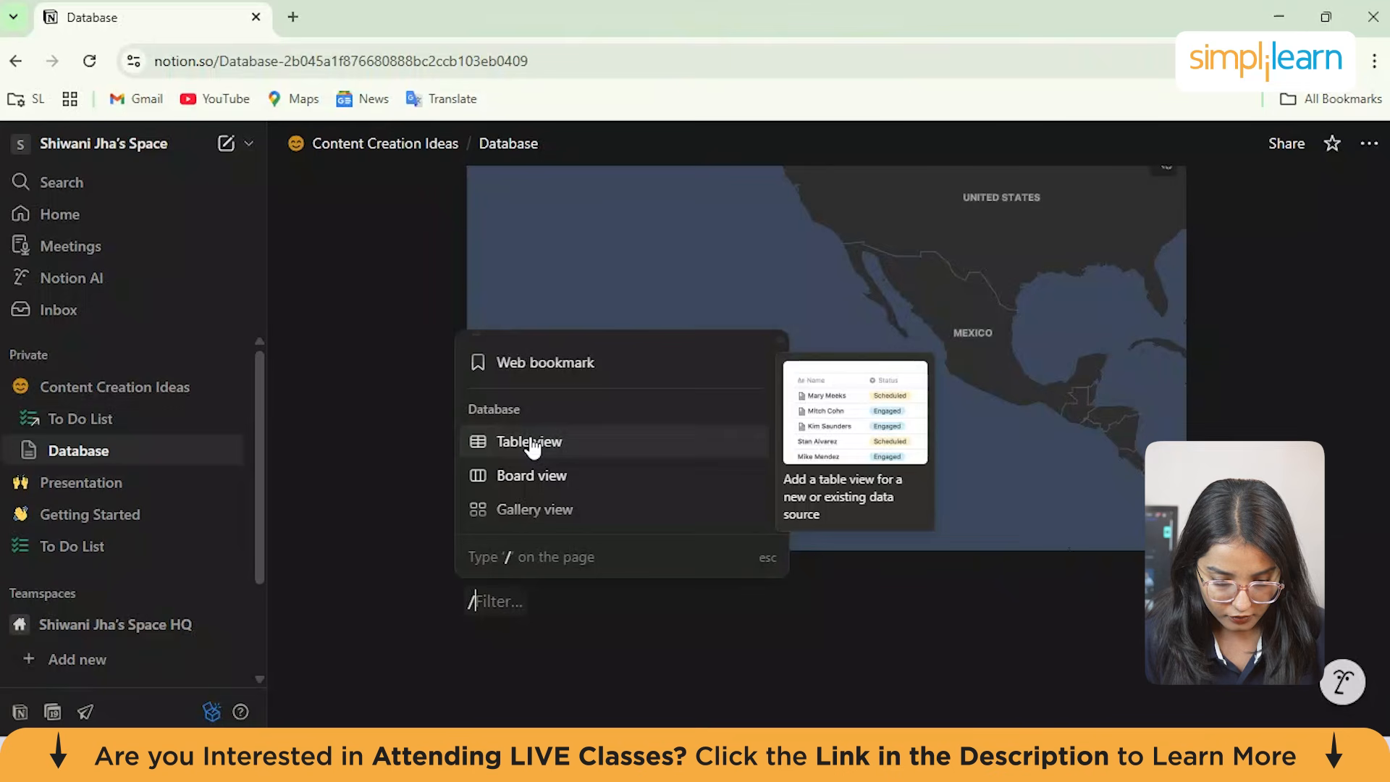
Step: Insert a calendar view database below the map and dismiss its data source picker without choosing a source
scroll(532, 443, "down", 2)
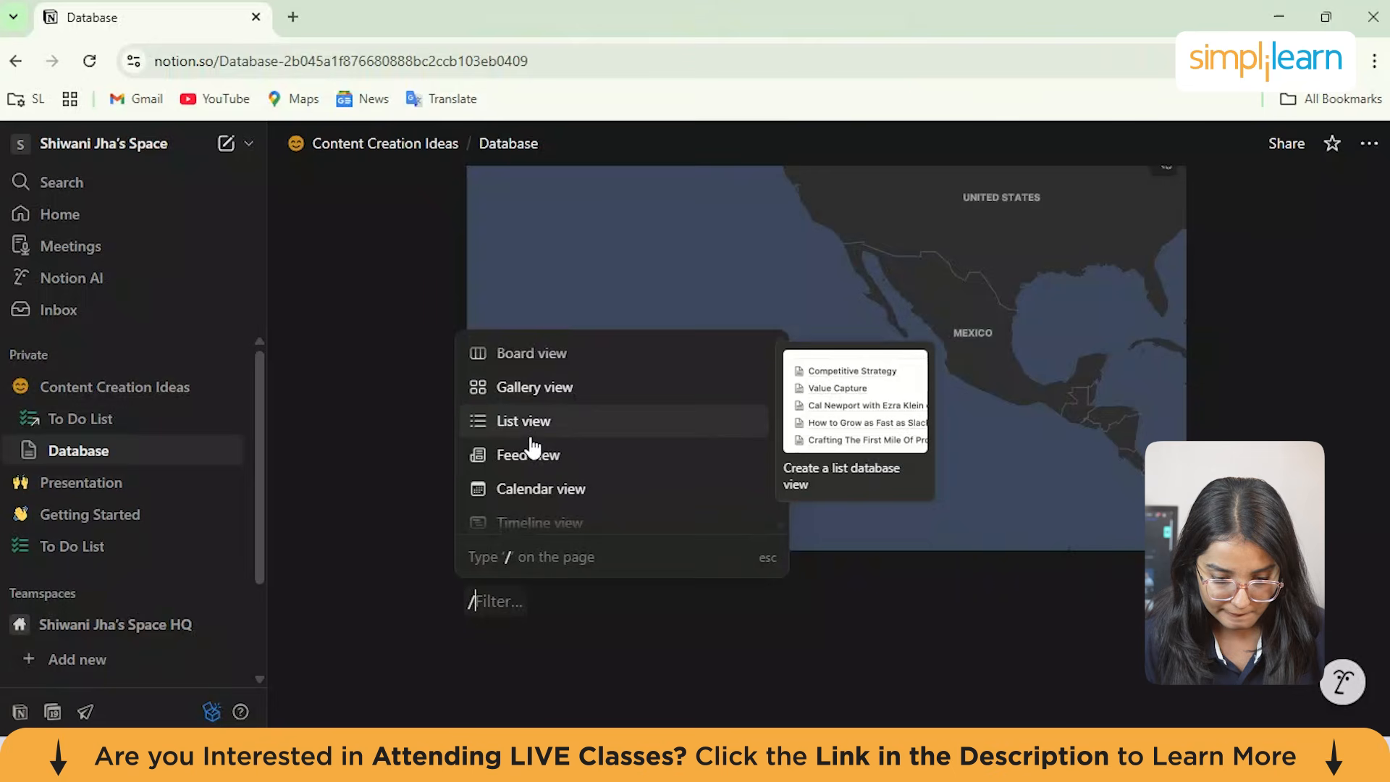
scroll(532, 447, "up", 1)
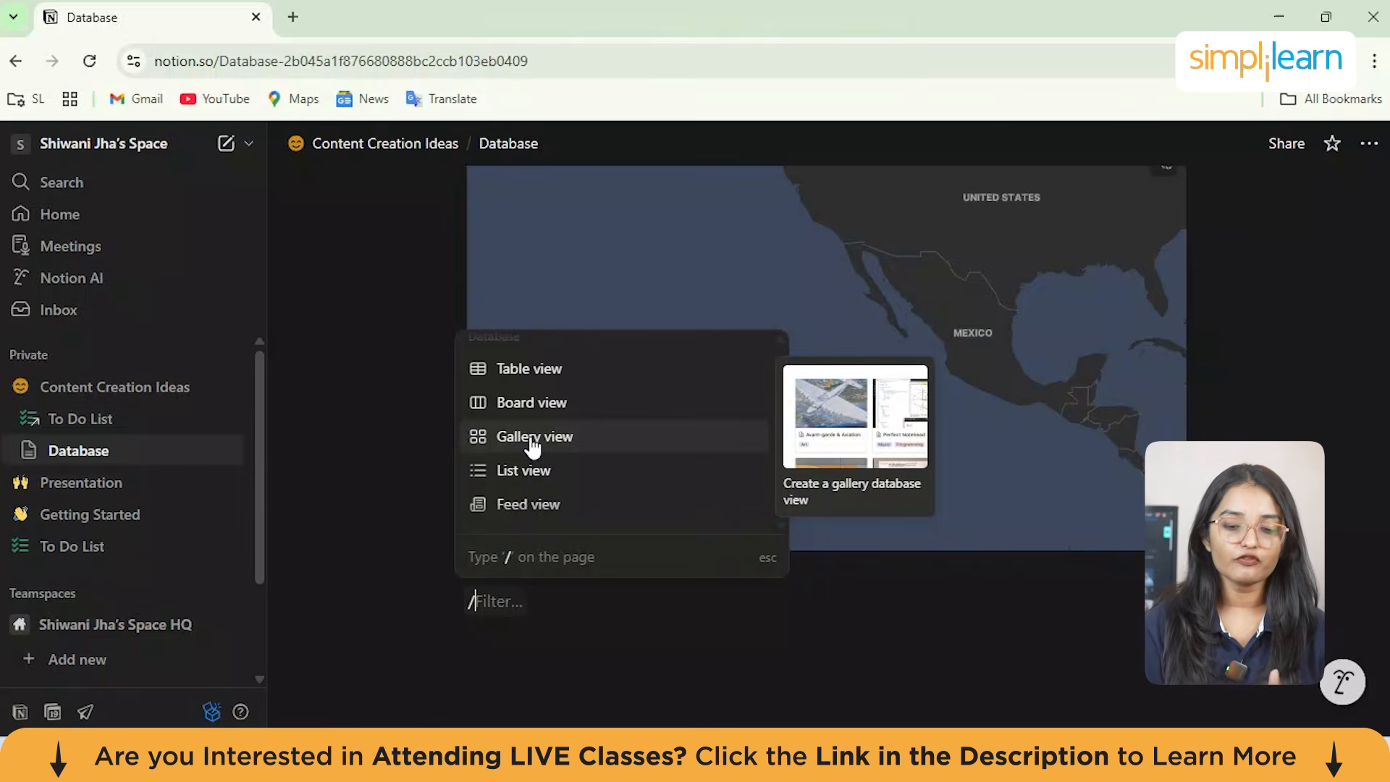
scroll(533, 446, "up", 1)
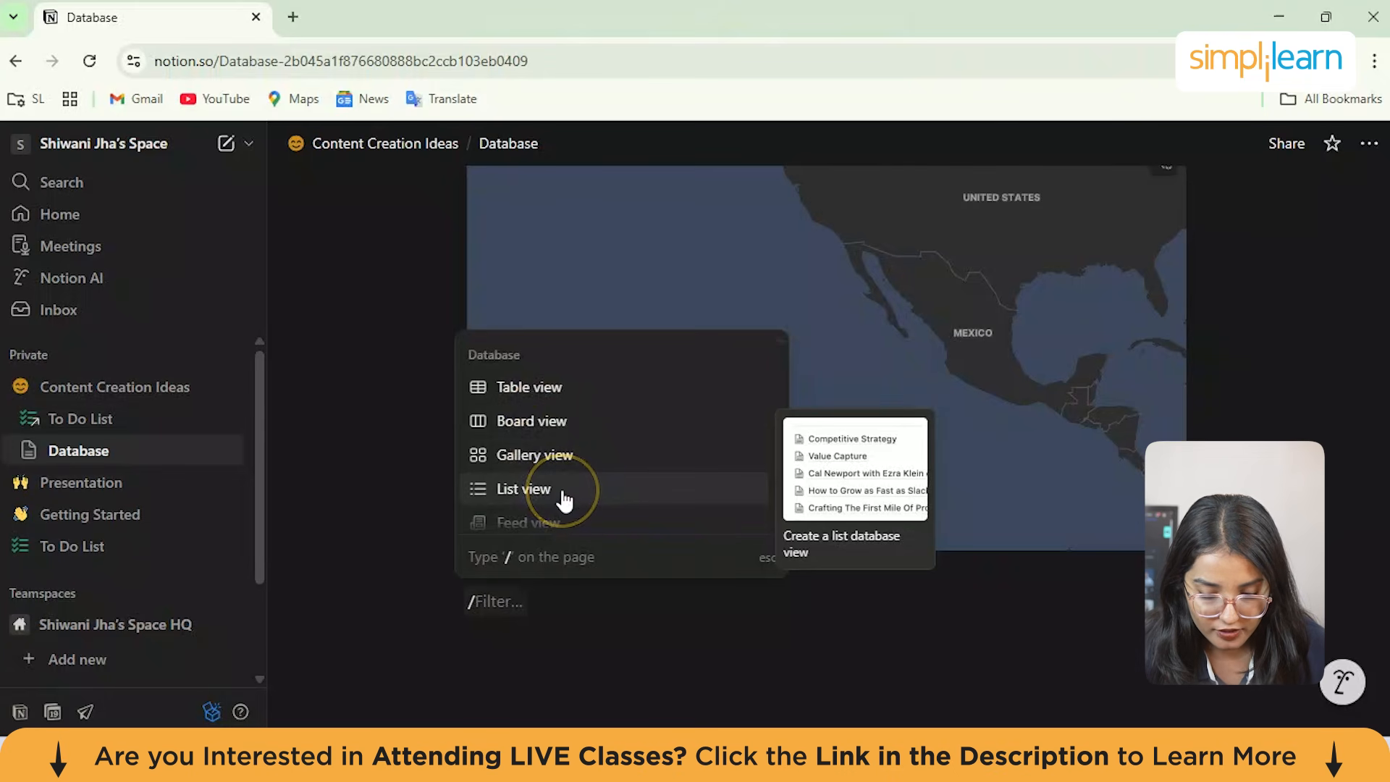
scroll(579, 484, "down", 1)
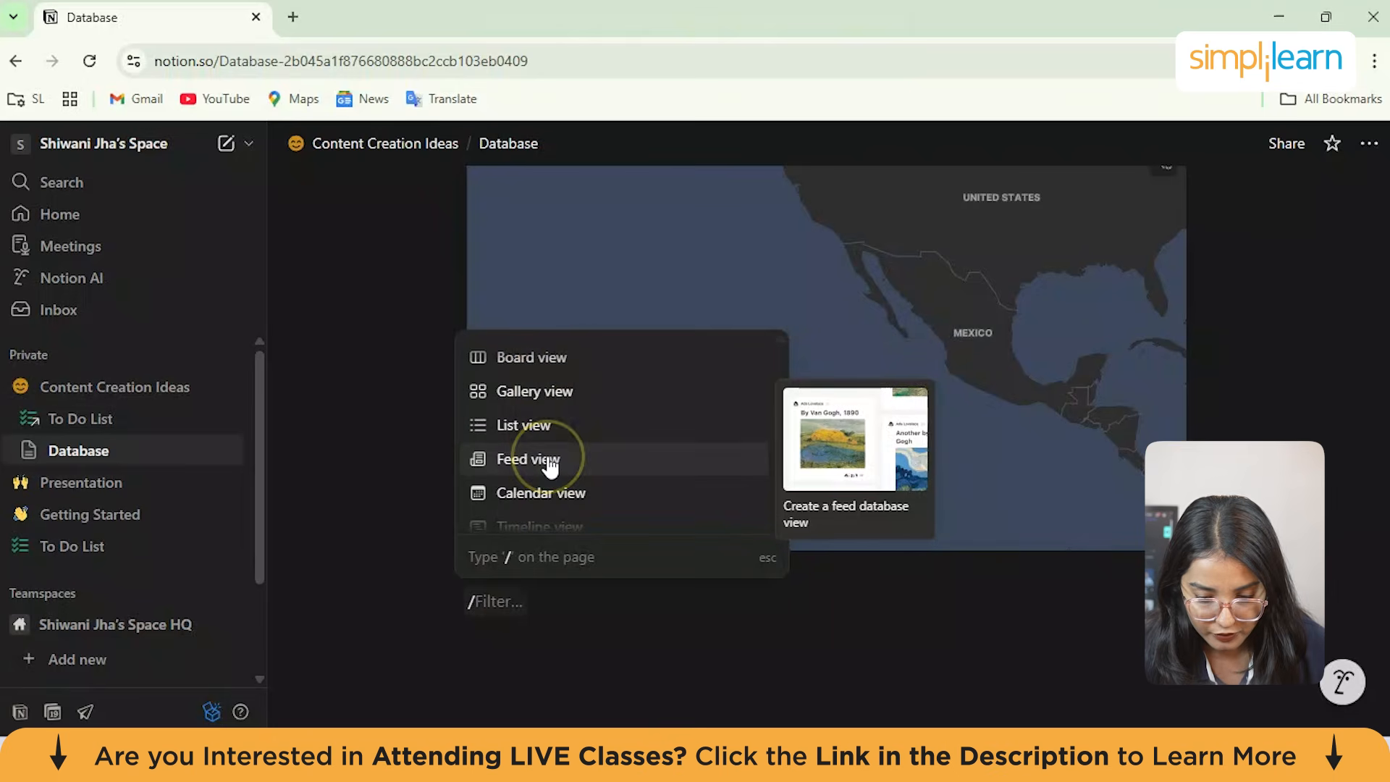
left_click(590, 491)
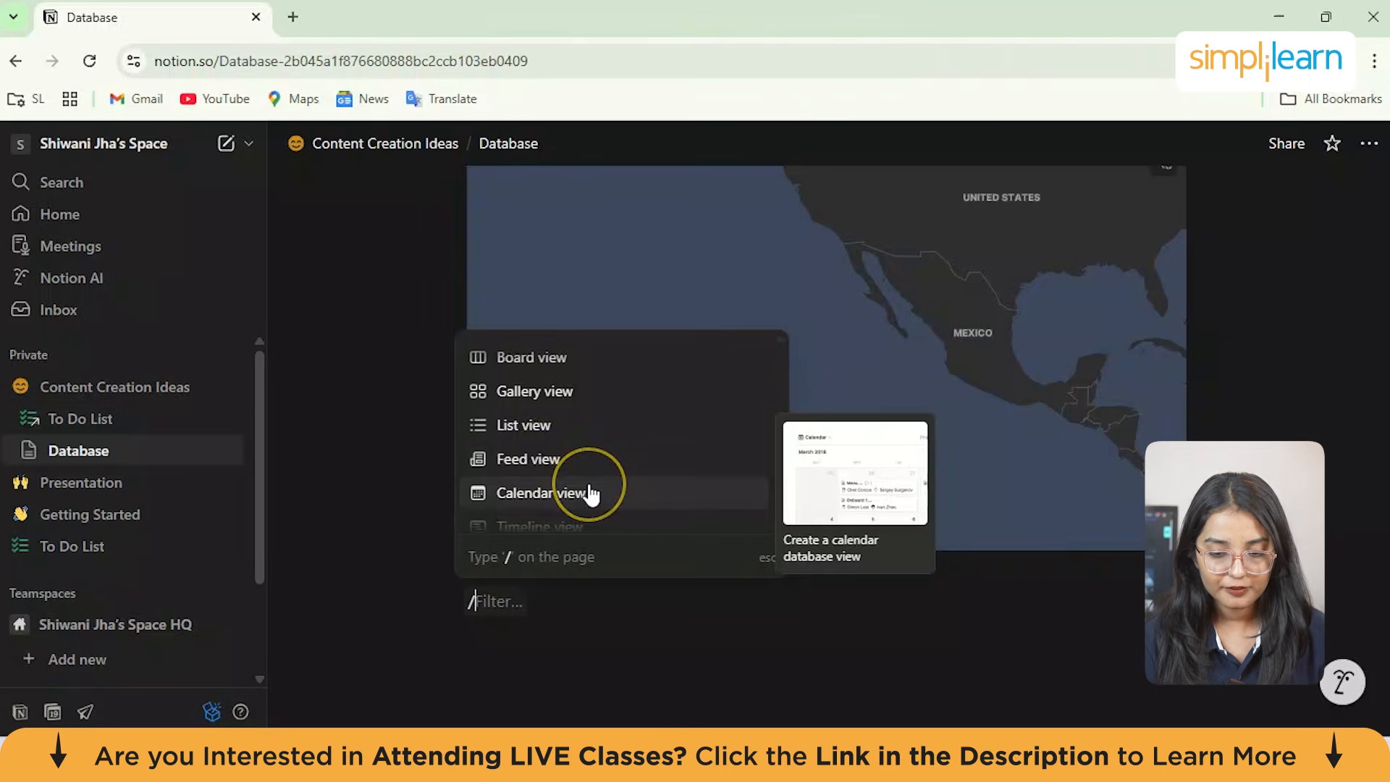
scroll(590, 491, "down", 1)
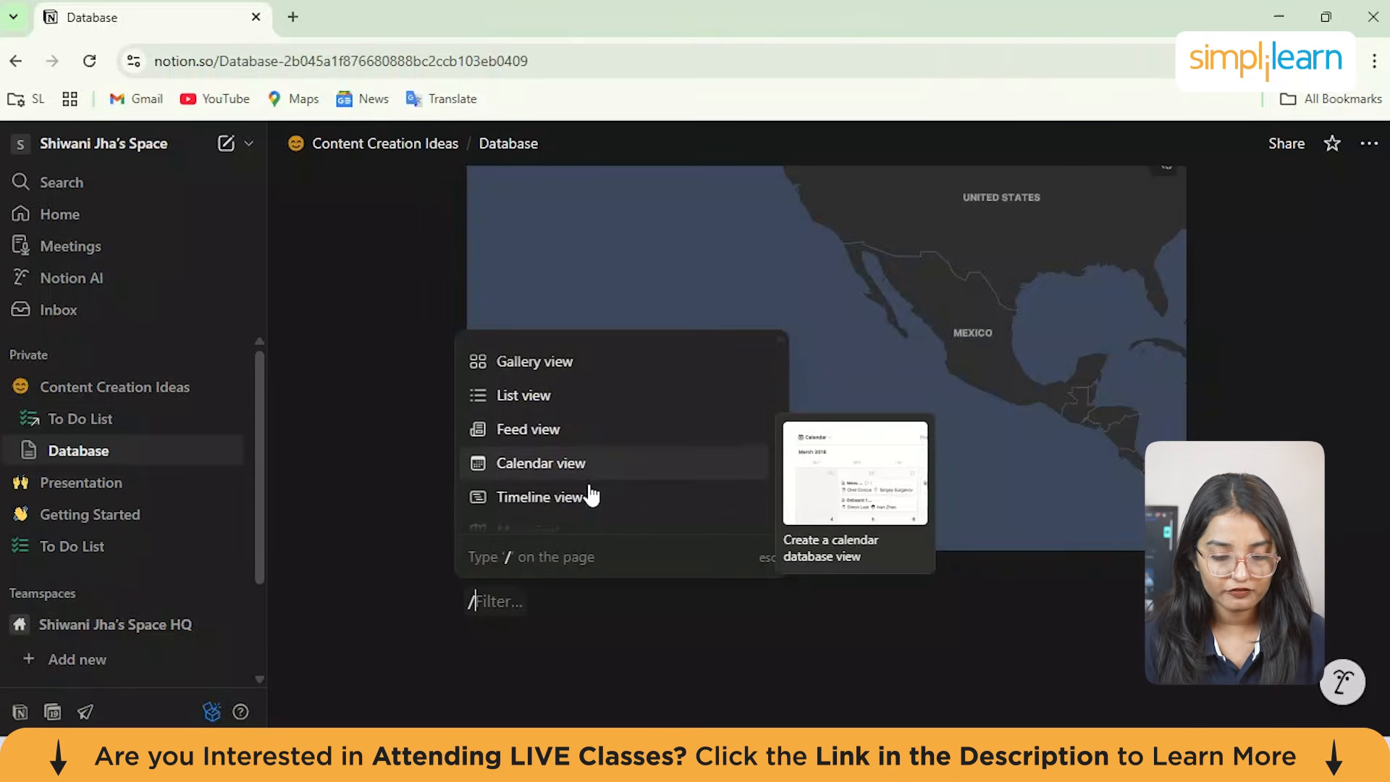
left_click(544, 464)
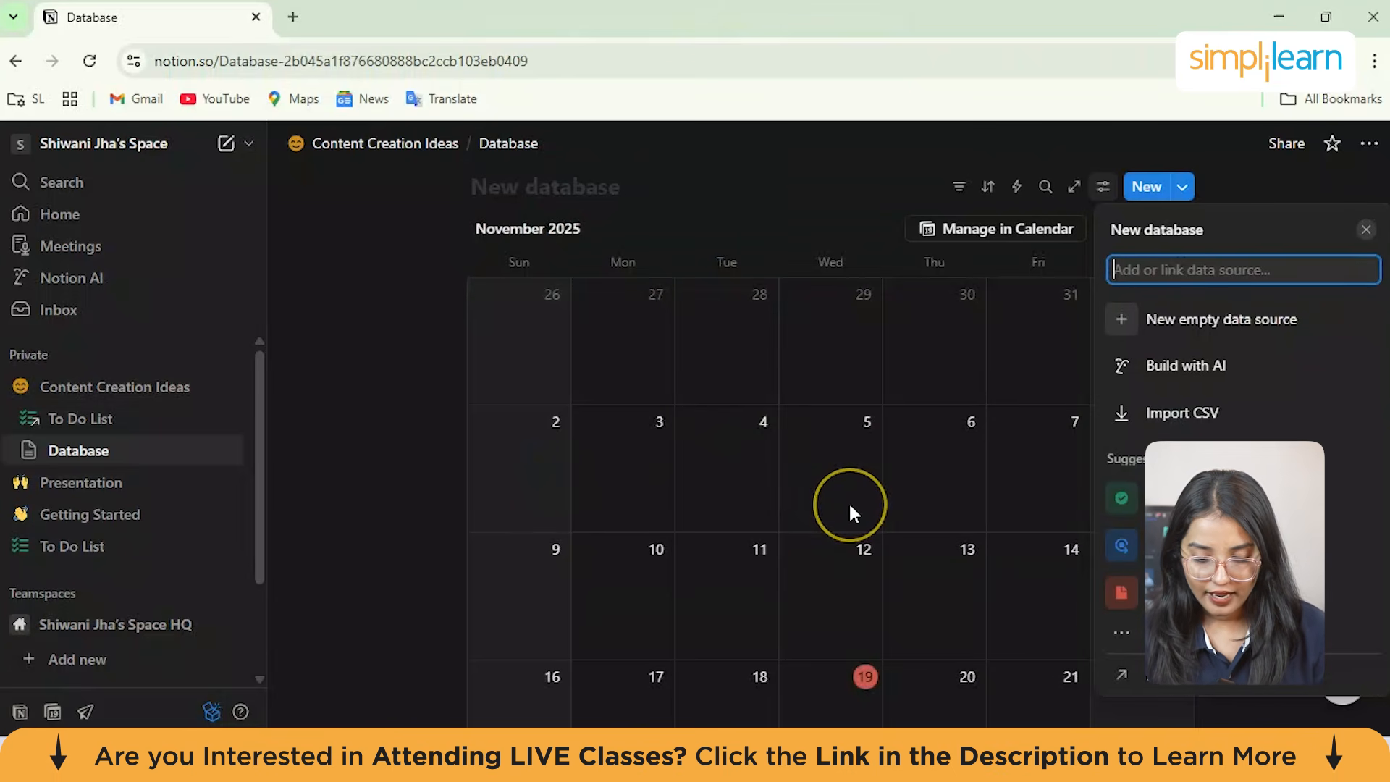
left_click(859, 675)
Step: Look through the November 2025 calendar, open its management page in Notion Calendar, and return to the Database page
scroll(840, 660, "down", 5)
scroll(869, 449, "up", 5)
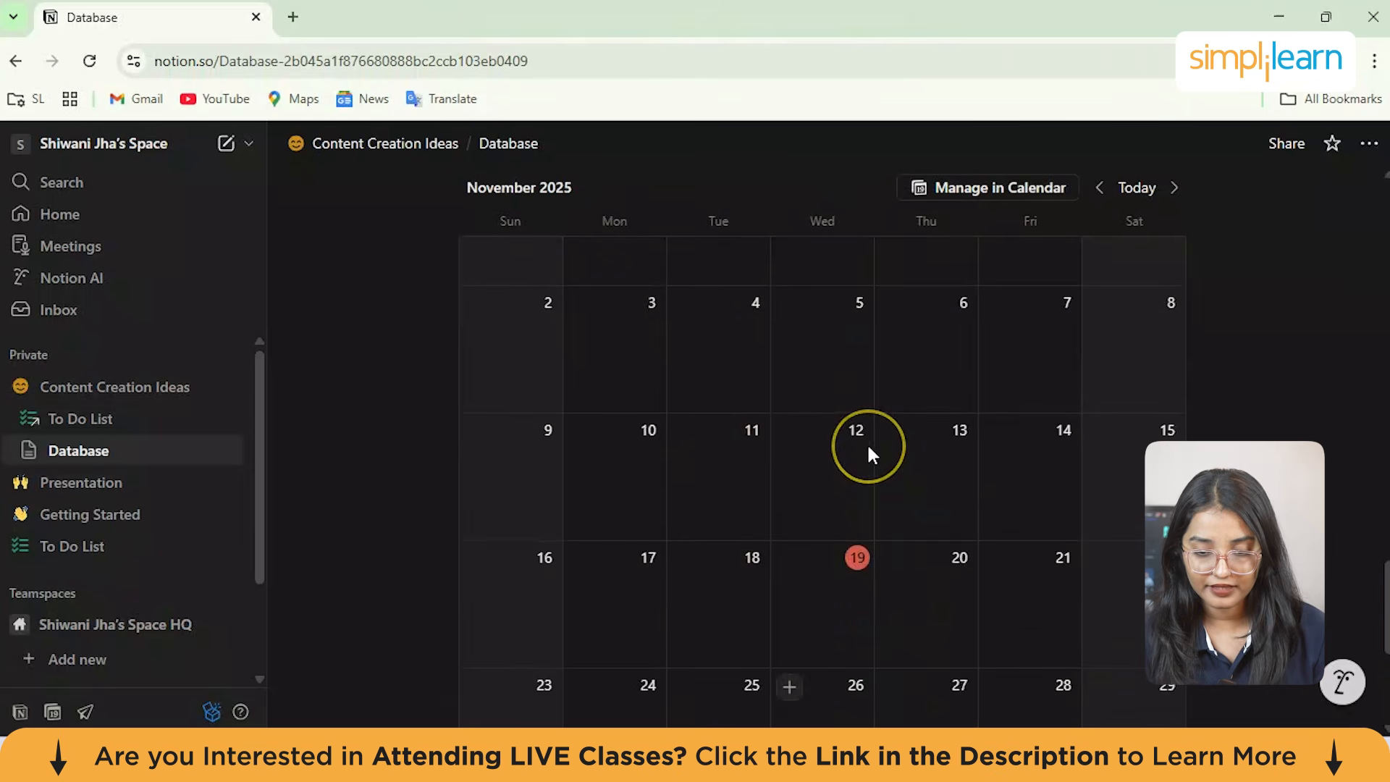
mouse_move(918, 757)
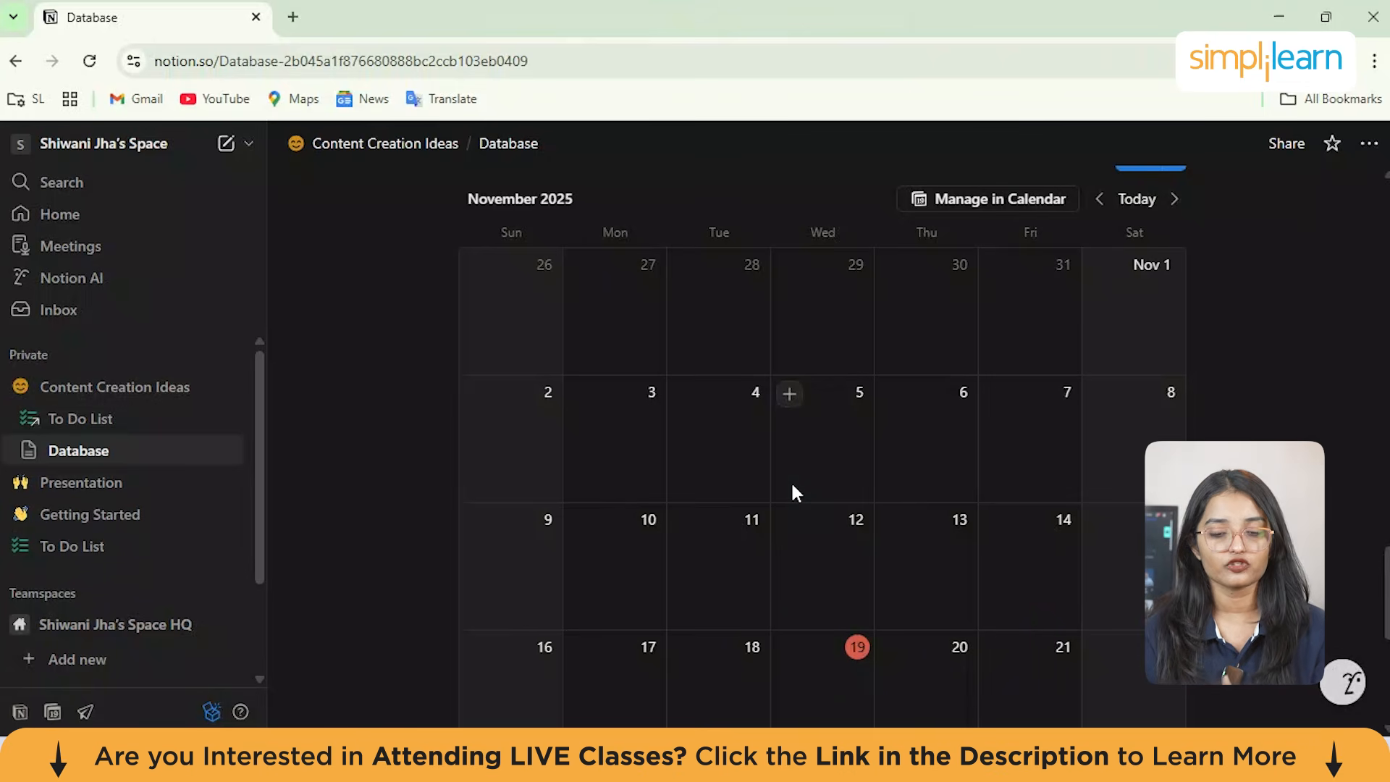
scroll(794, 491, "down", 5)
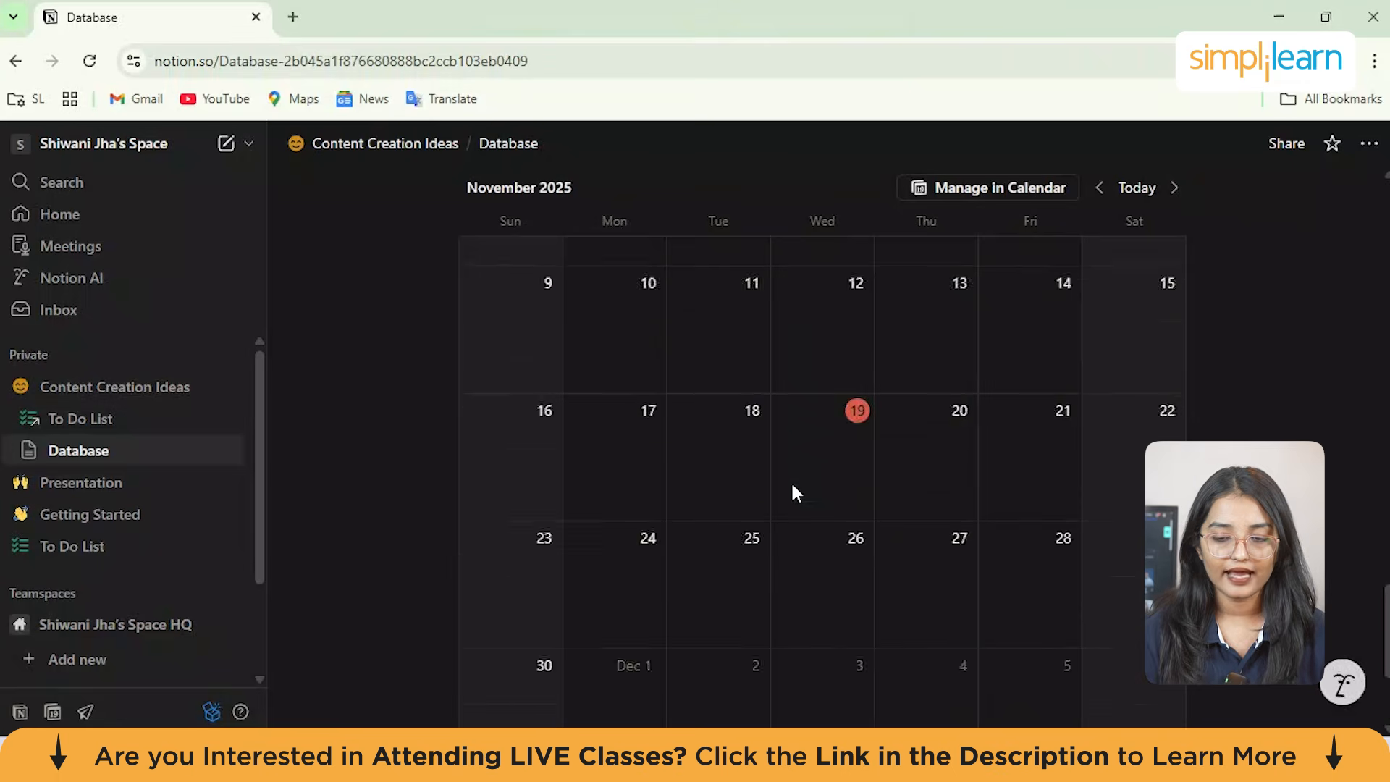
scroll(795, 491, "up", 8)
scroll(850, 592, "down", 5)
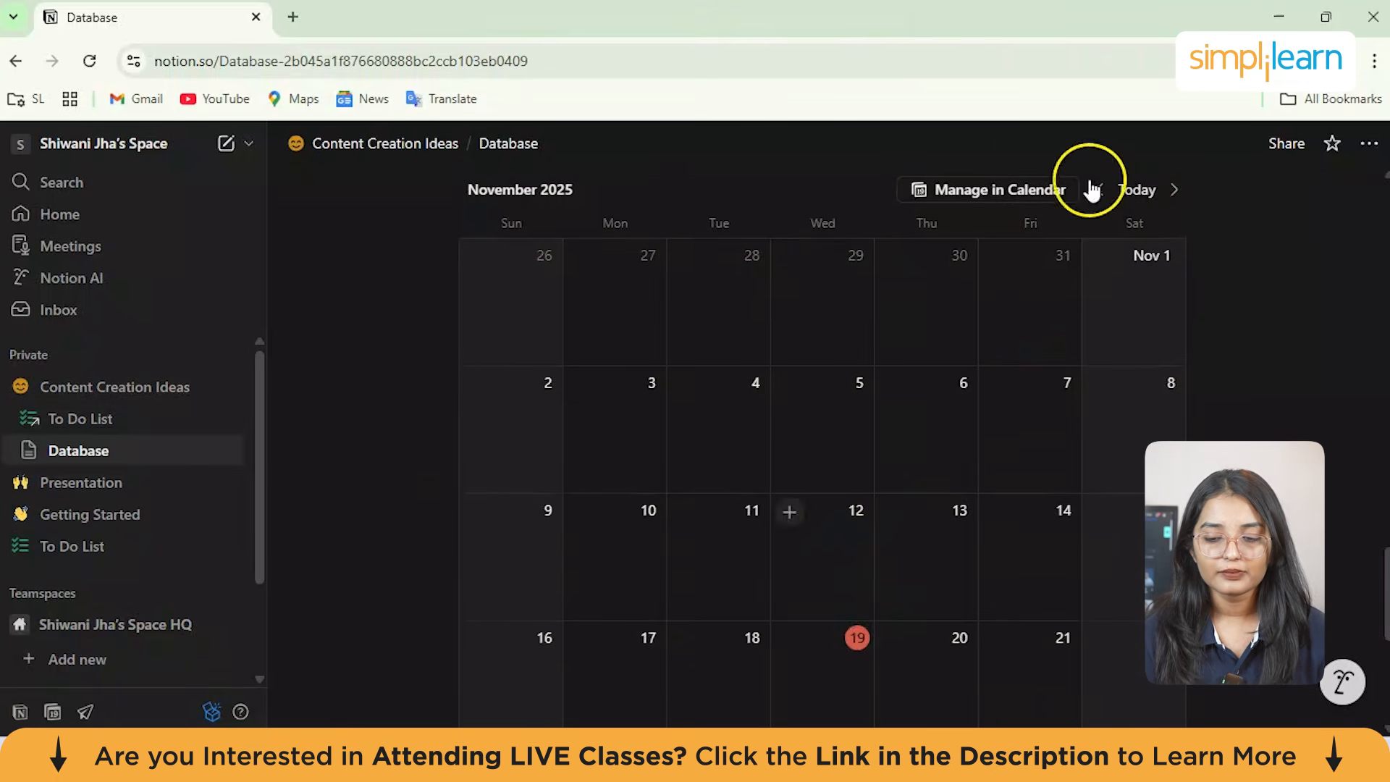
left_click(977, 191)
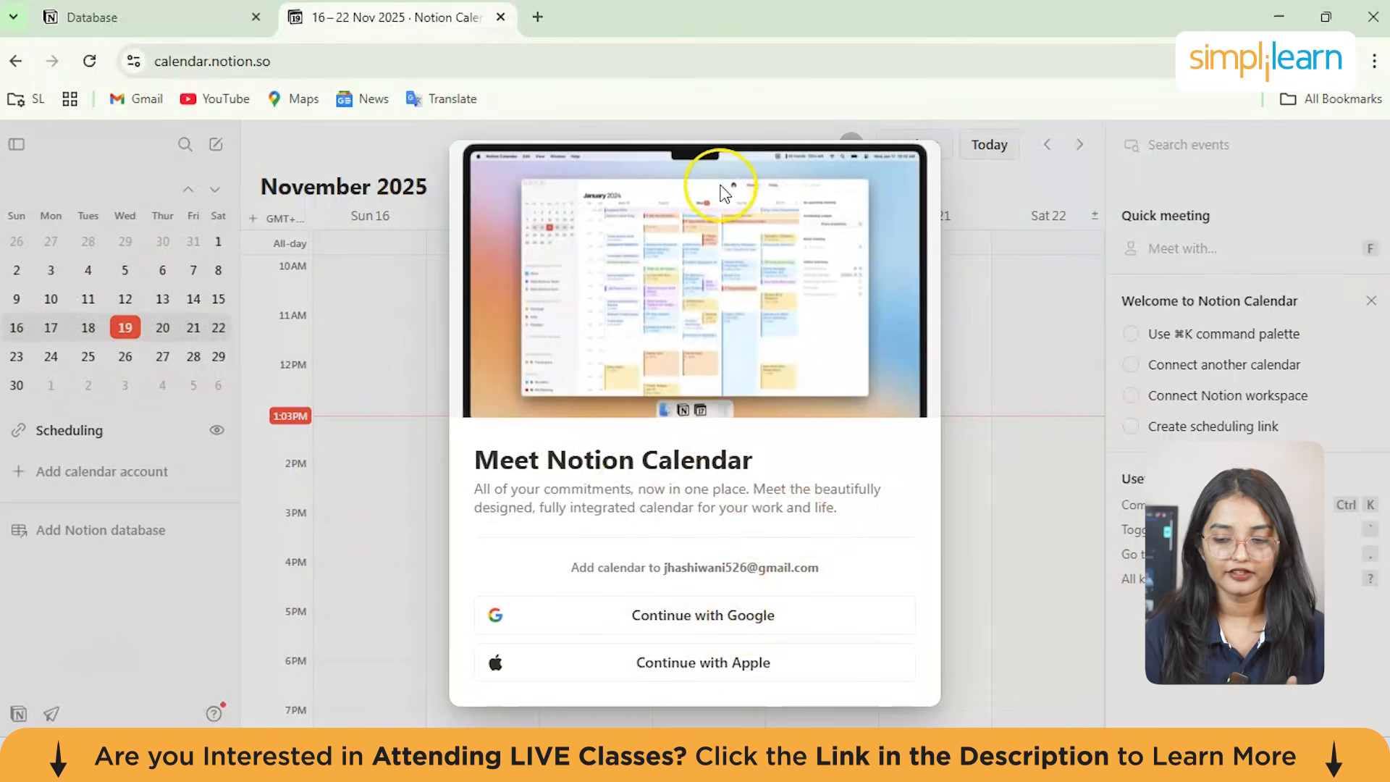
left_click(145, 17)
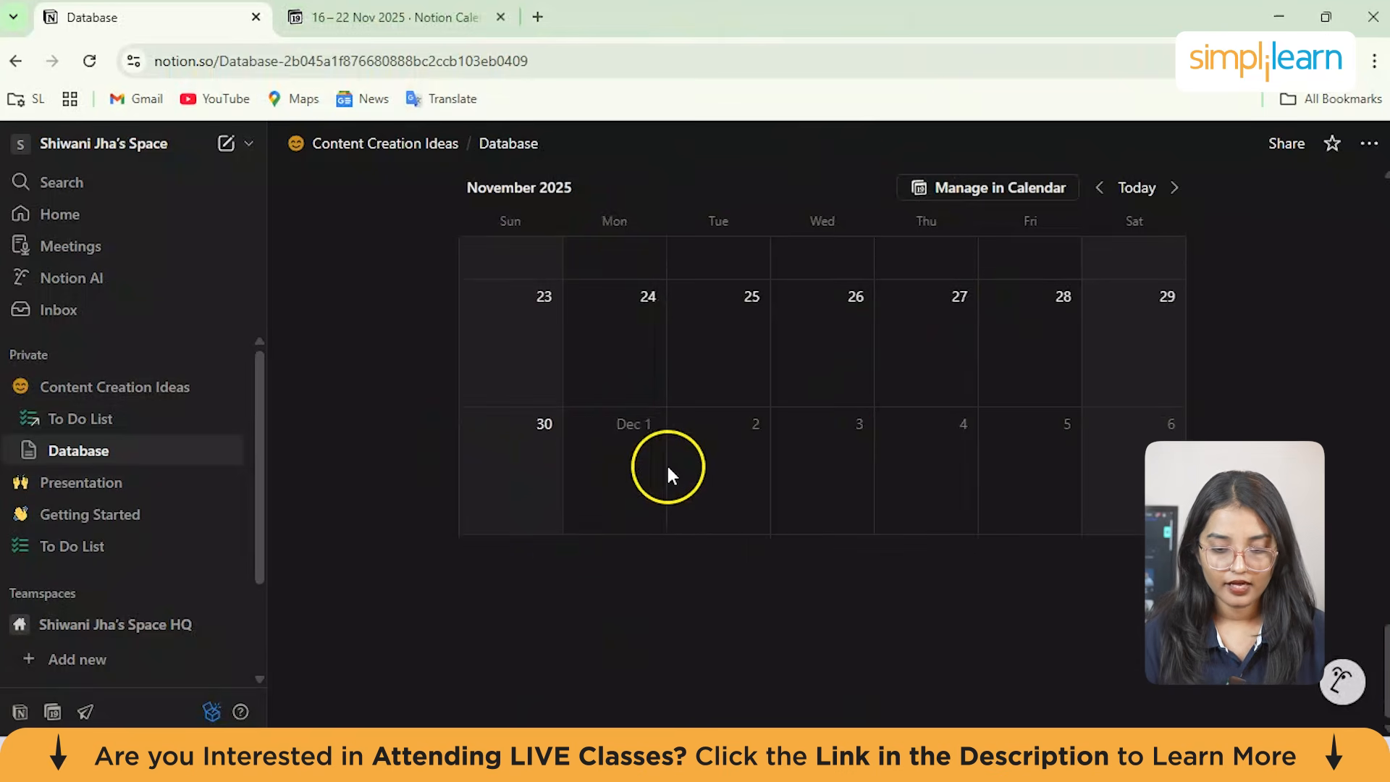
Step: Insert an empty code block below the calendar and place the cursor inside it
left_click(476, 651)
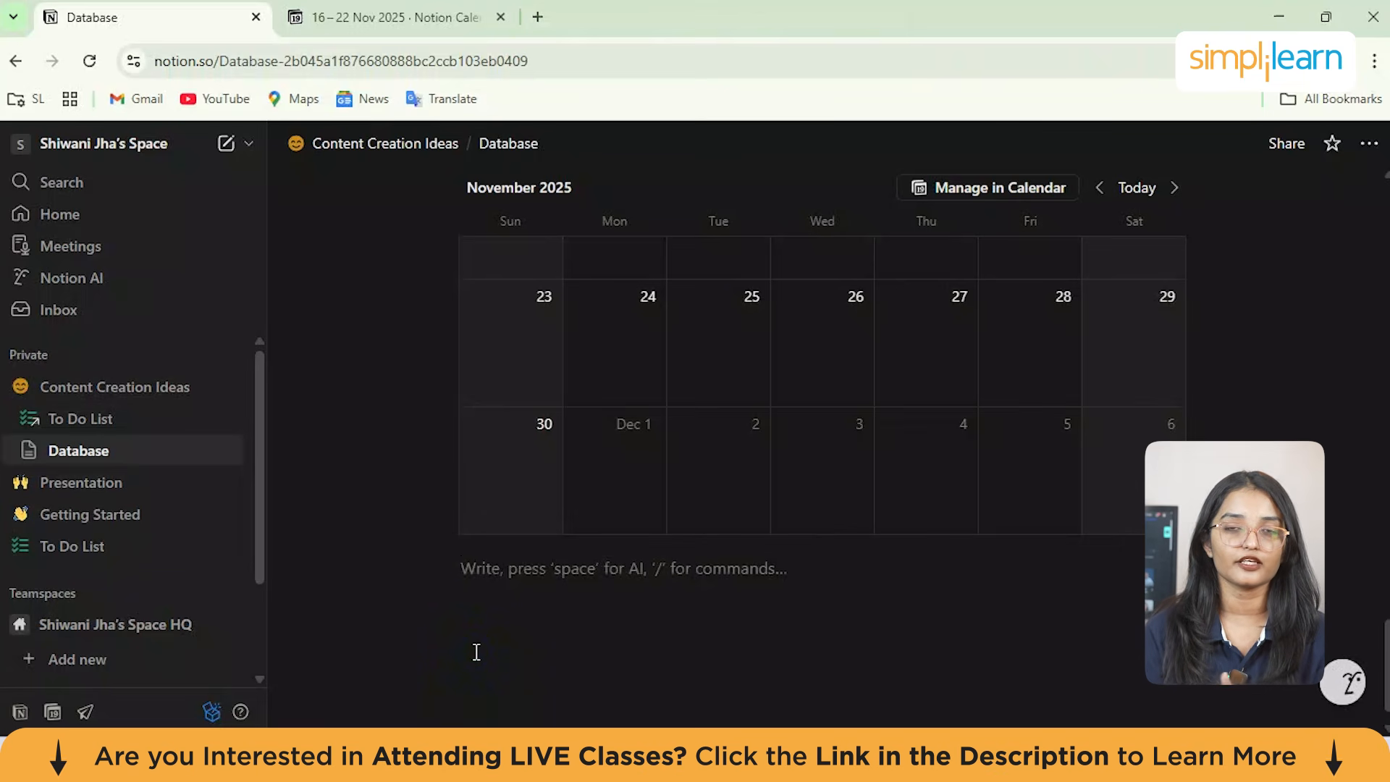
type("/")
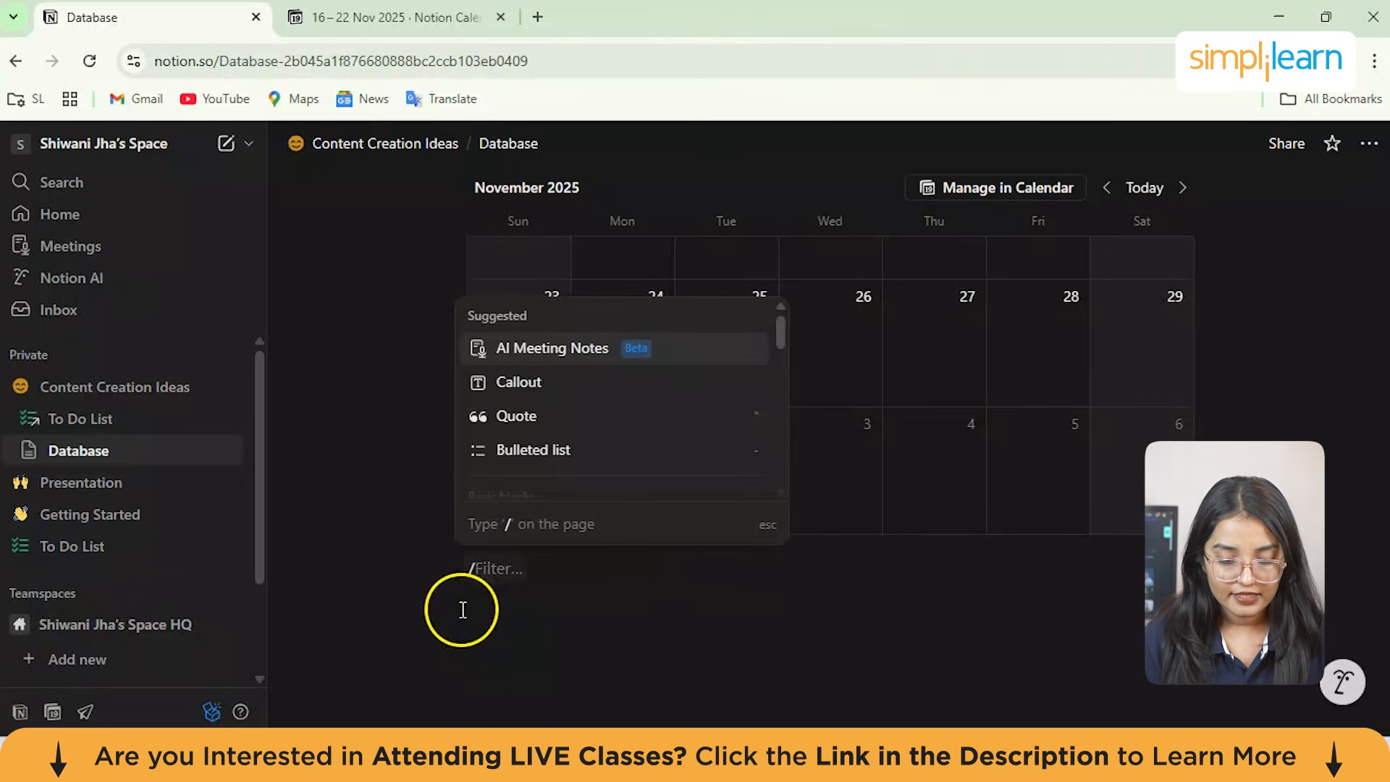
scroll(585, 483, "down", 10)
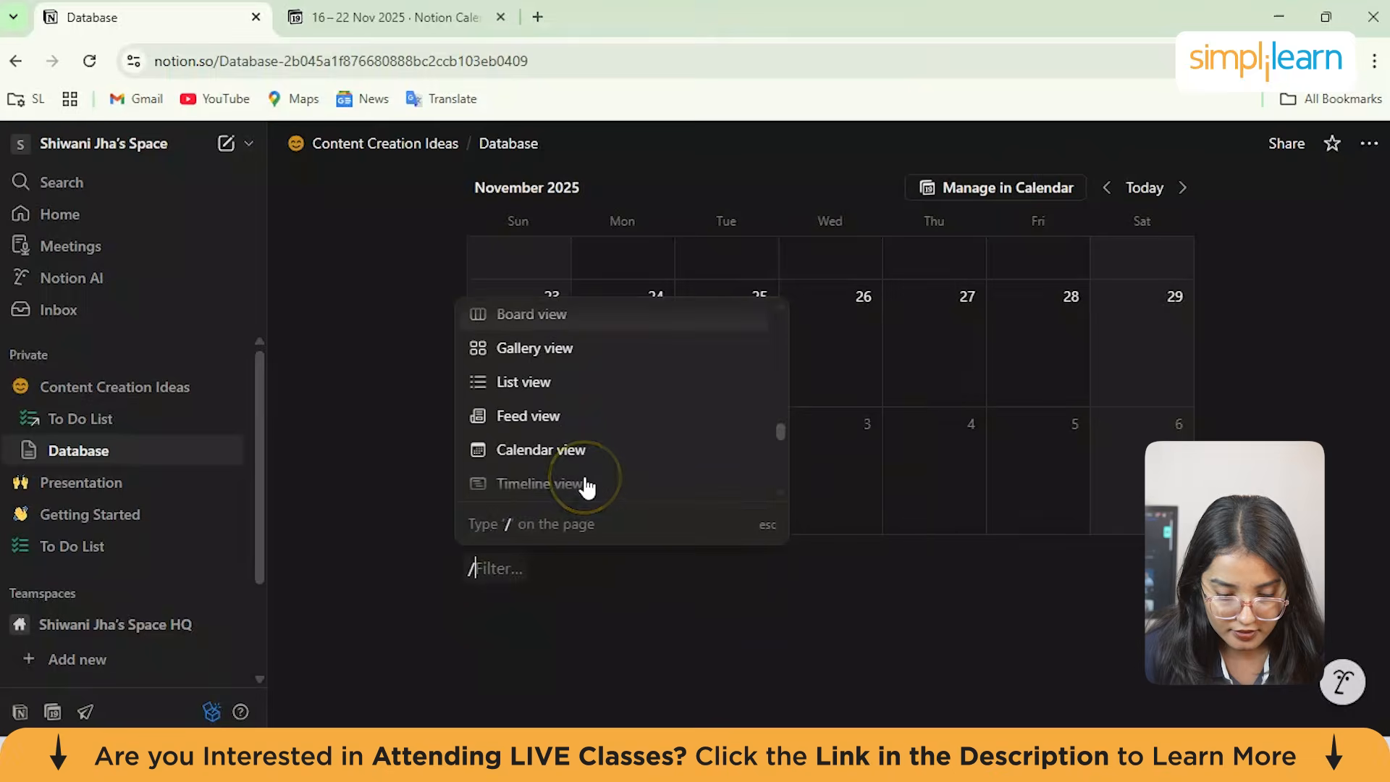
scroll(587, 486, "up", 2)
scroll(588, 478, "up", 3)
left_click(594, 426)
left_click(541, 610)
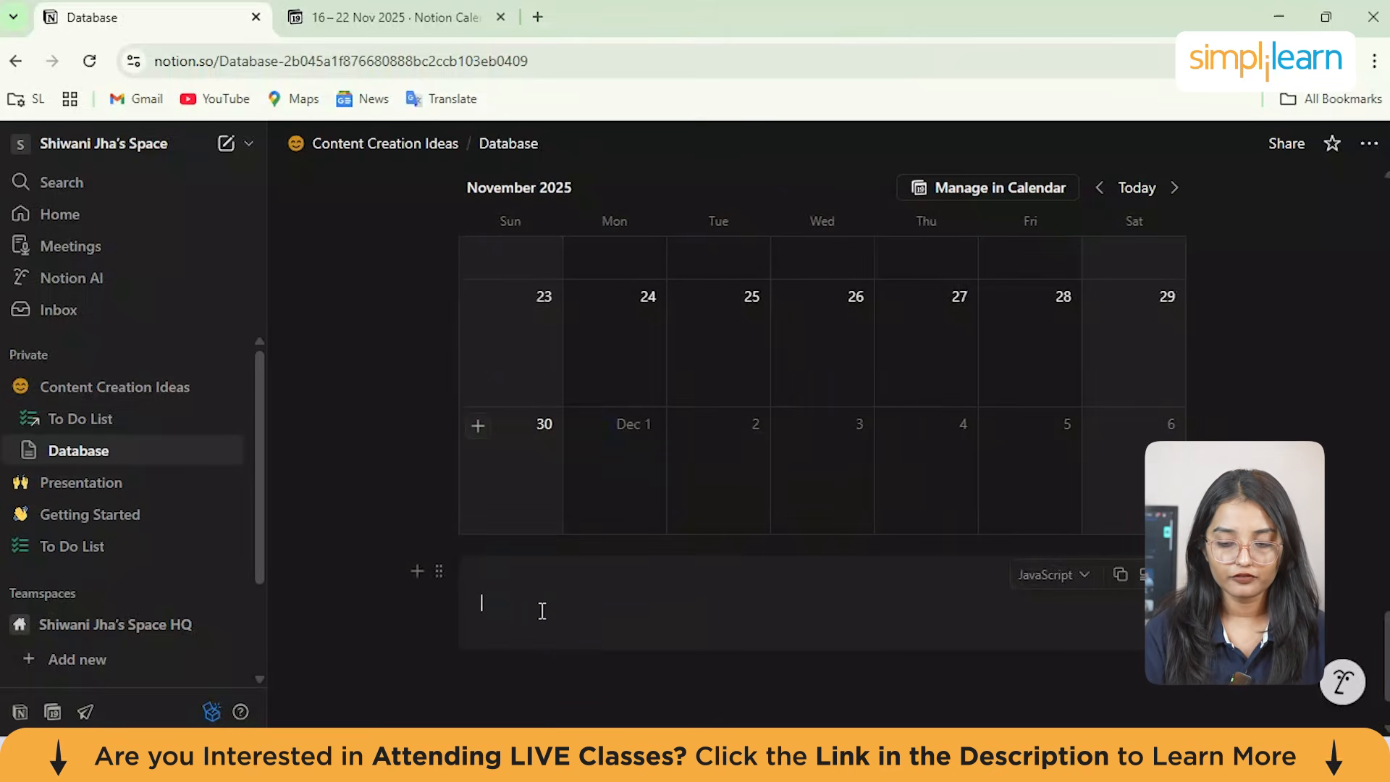
Step: Search the code block's languages for "jav" and set its language to Java
left_click(1053, 576)
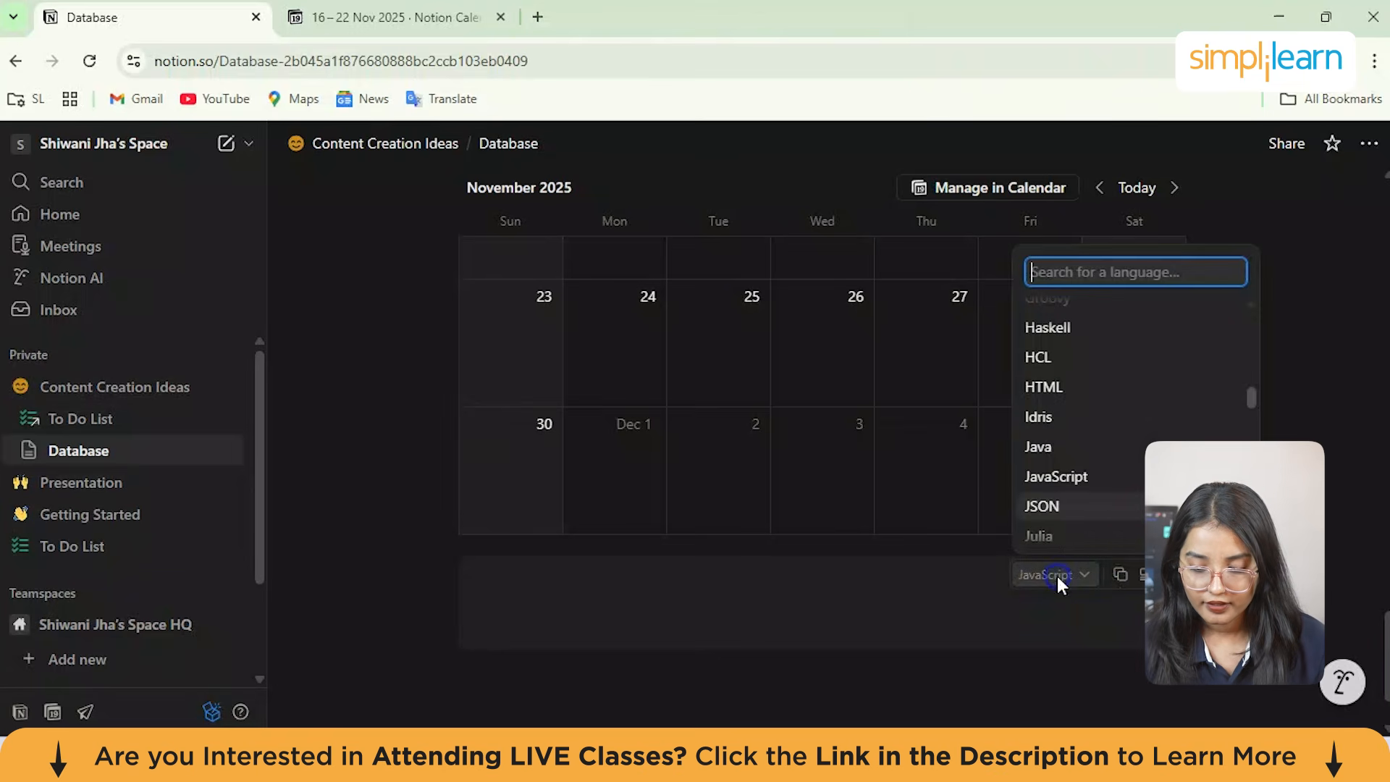
scroll(1098, 477, "down", 3)
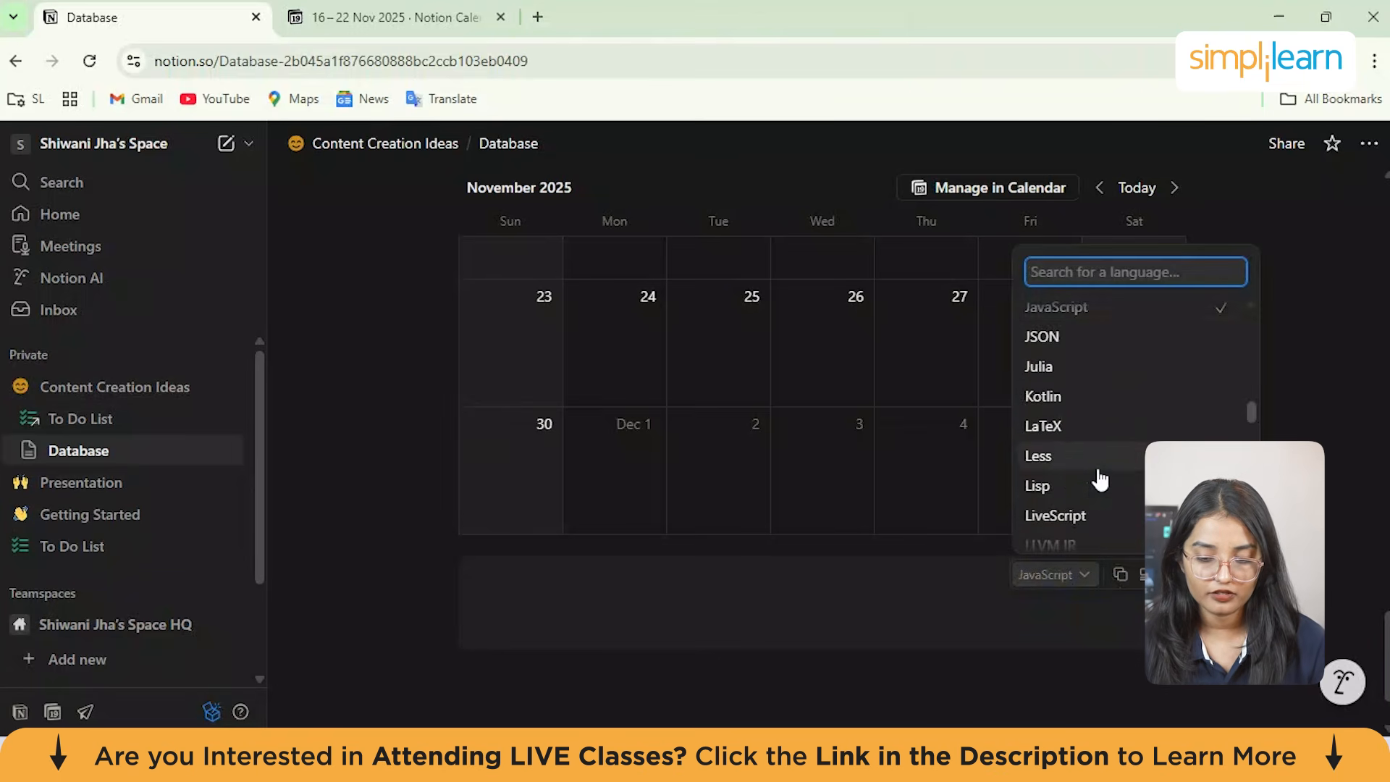
scroll(1098, 478, "down", 3)
left_click(1097, 304)
type("jav")
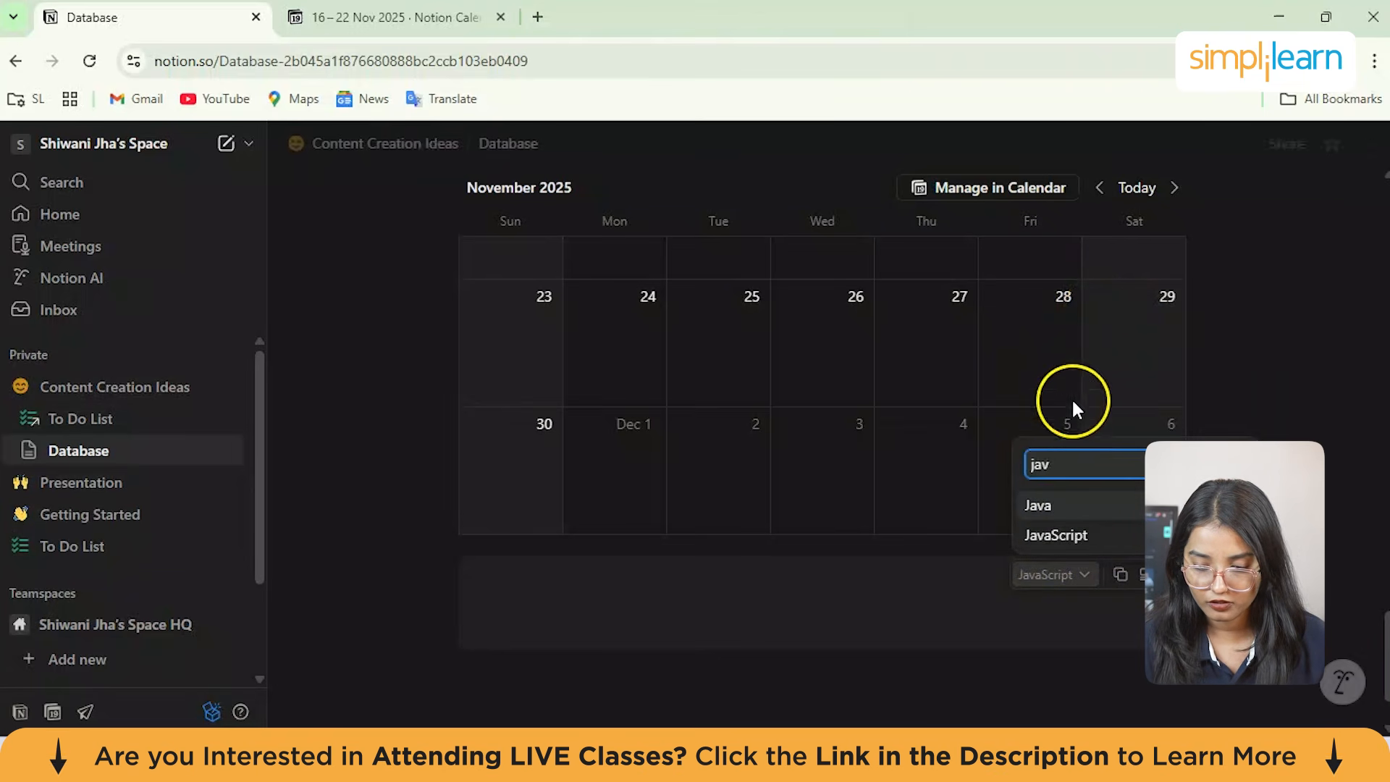
left_click(1055, 499)
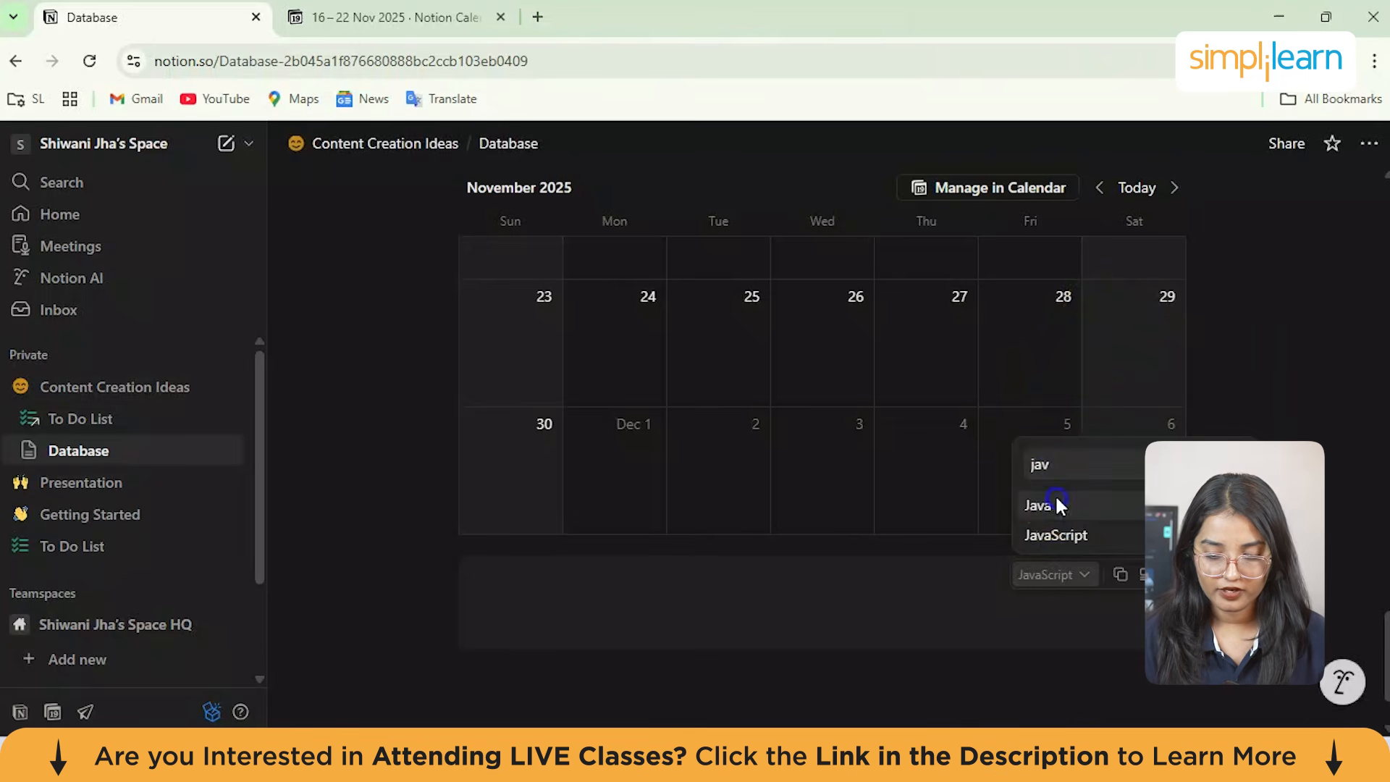
Step: Write the line system.out.print ("hello page"); in the Java code block and start a new line below it
left_click(561, 620)
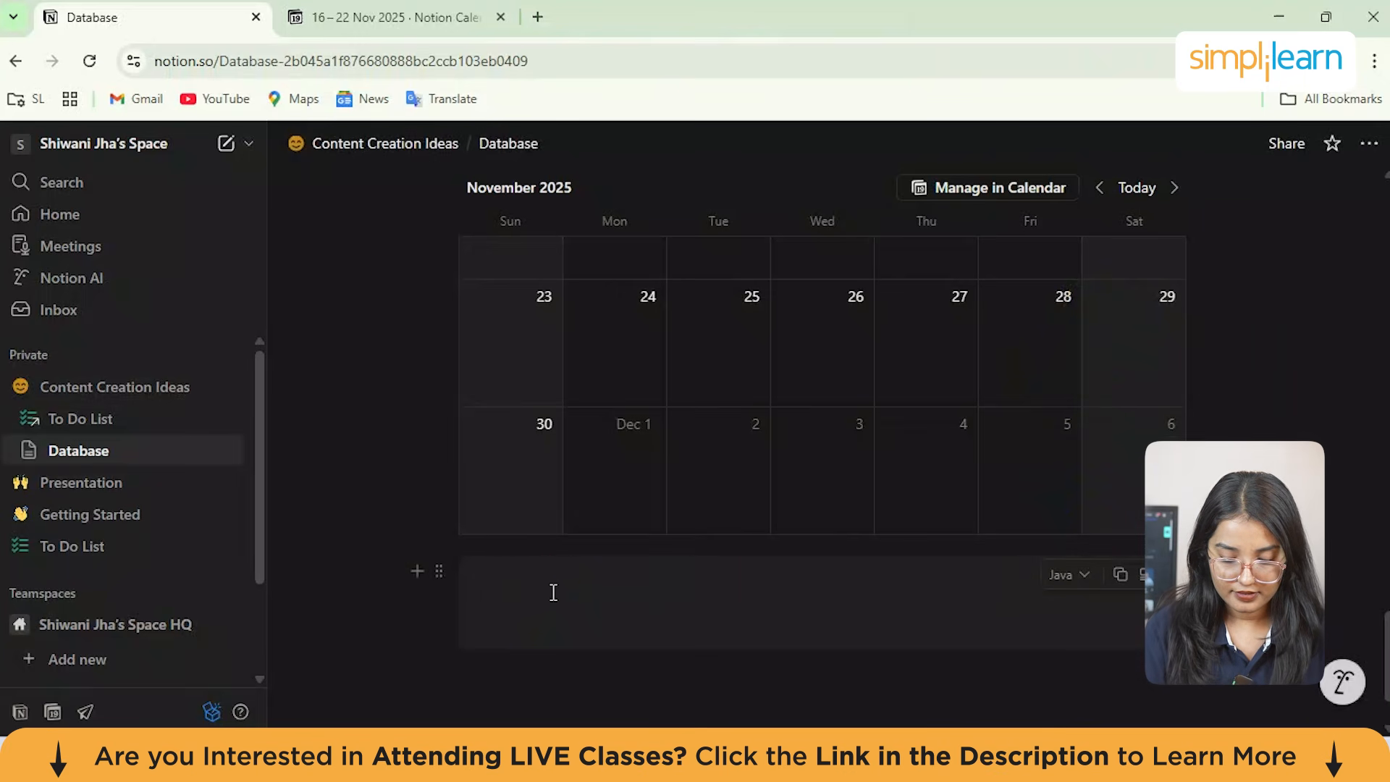
type("system.out.print (\"hello page")
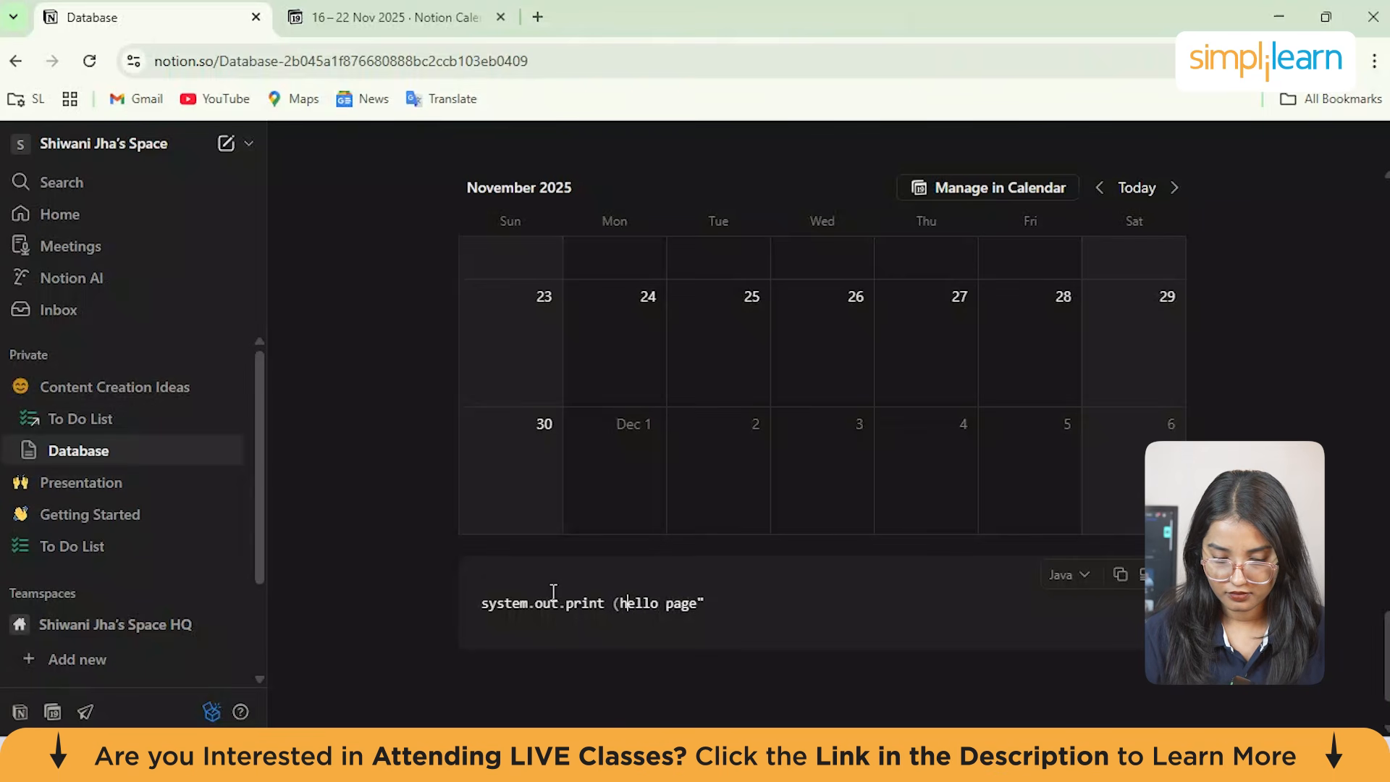
left_click(810, 596)
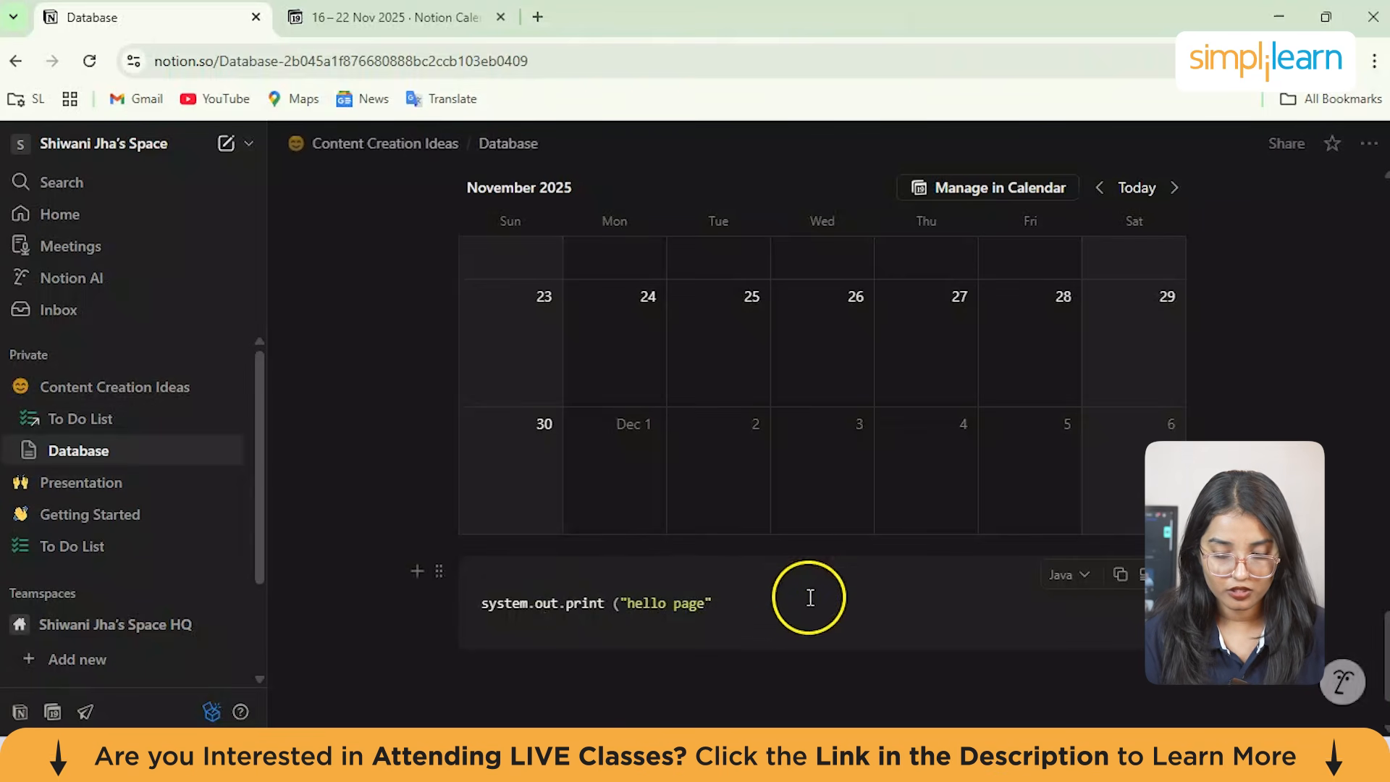
type(")")
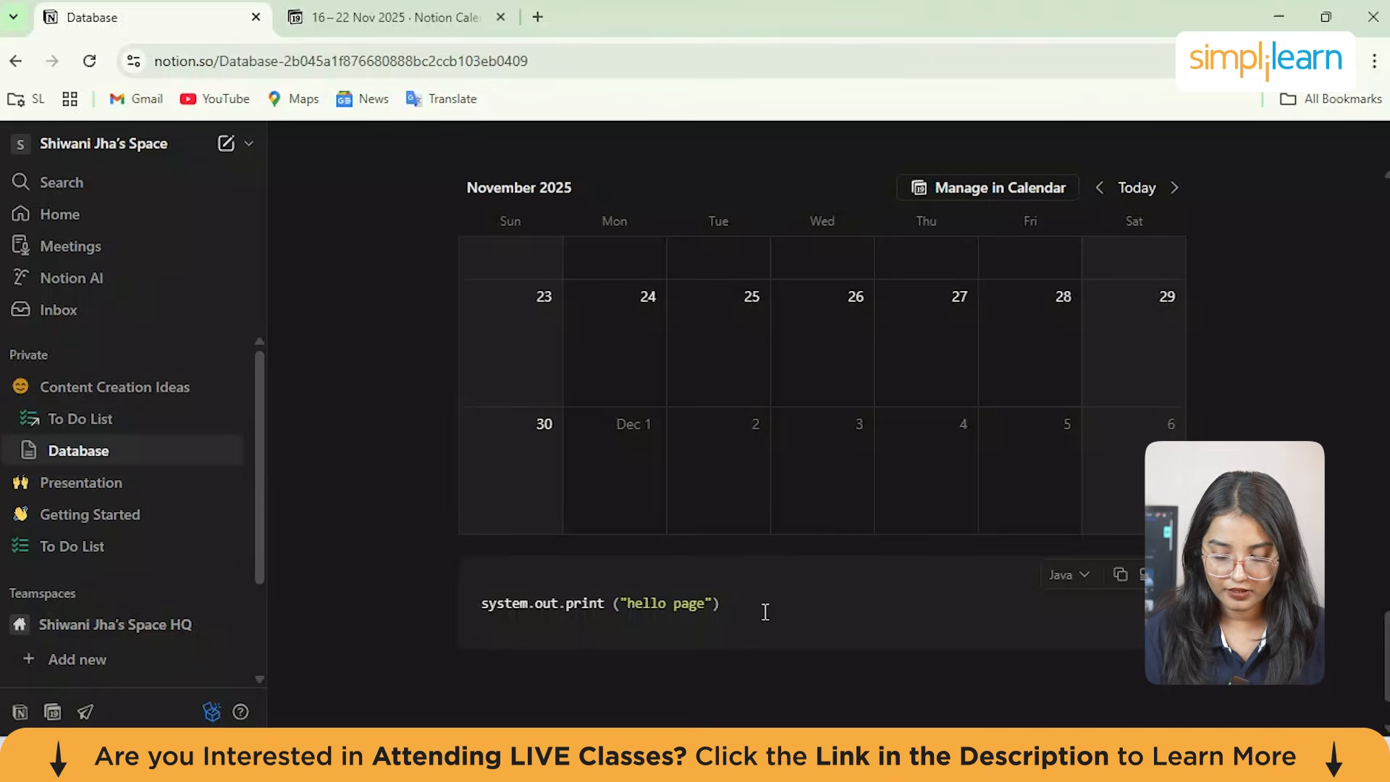
type(";")
key("Return")
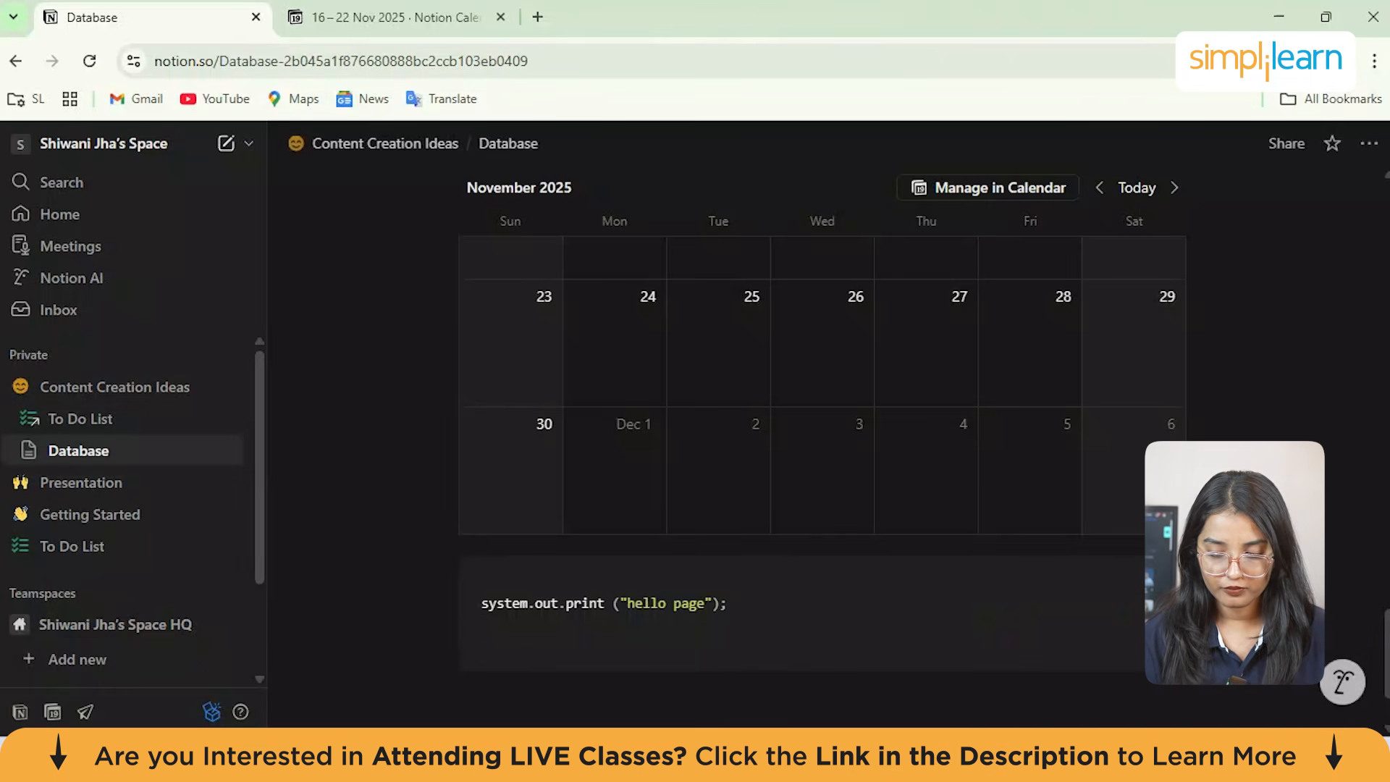
Step: Start a new block below the code block and make it an empty image block
scroll(1084, 668, "down", 1)
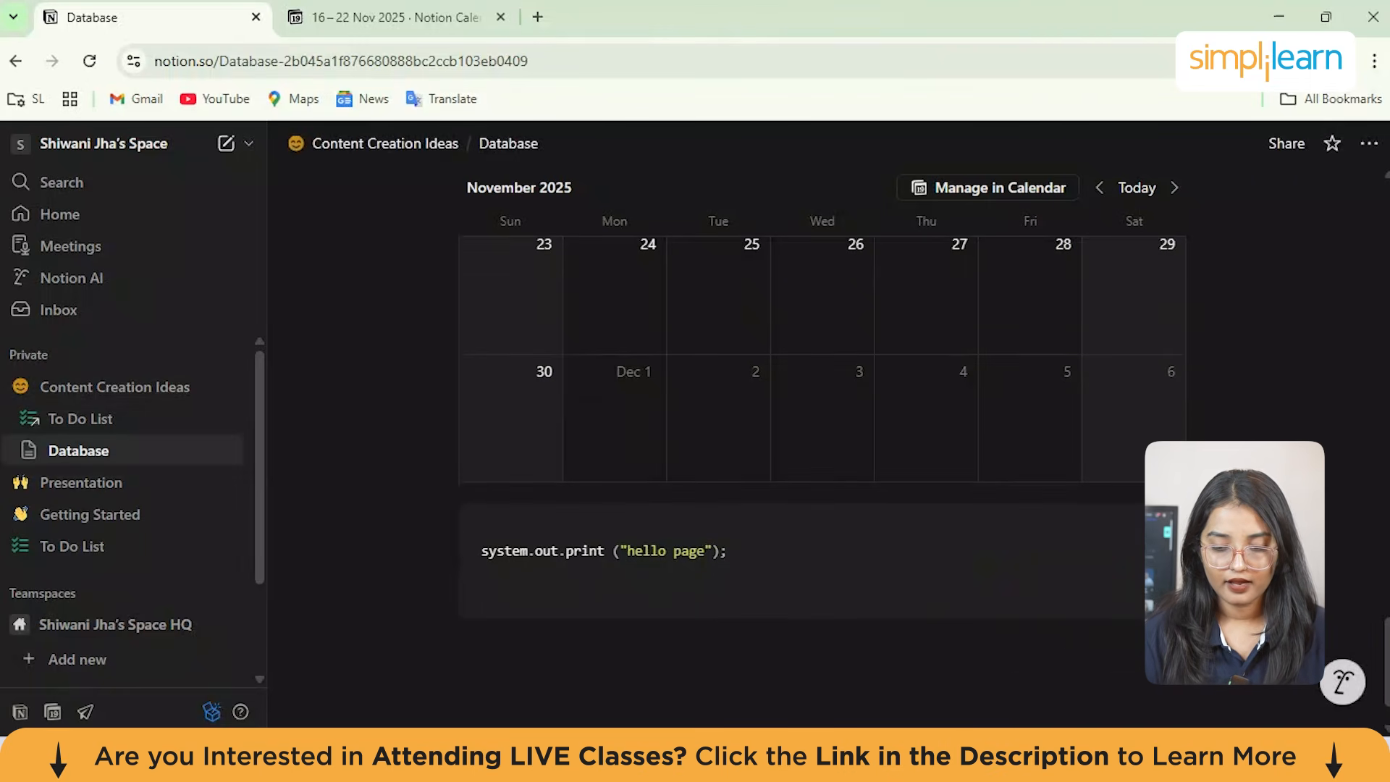
left_click(381, 645)
left_click(363, 537)
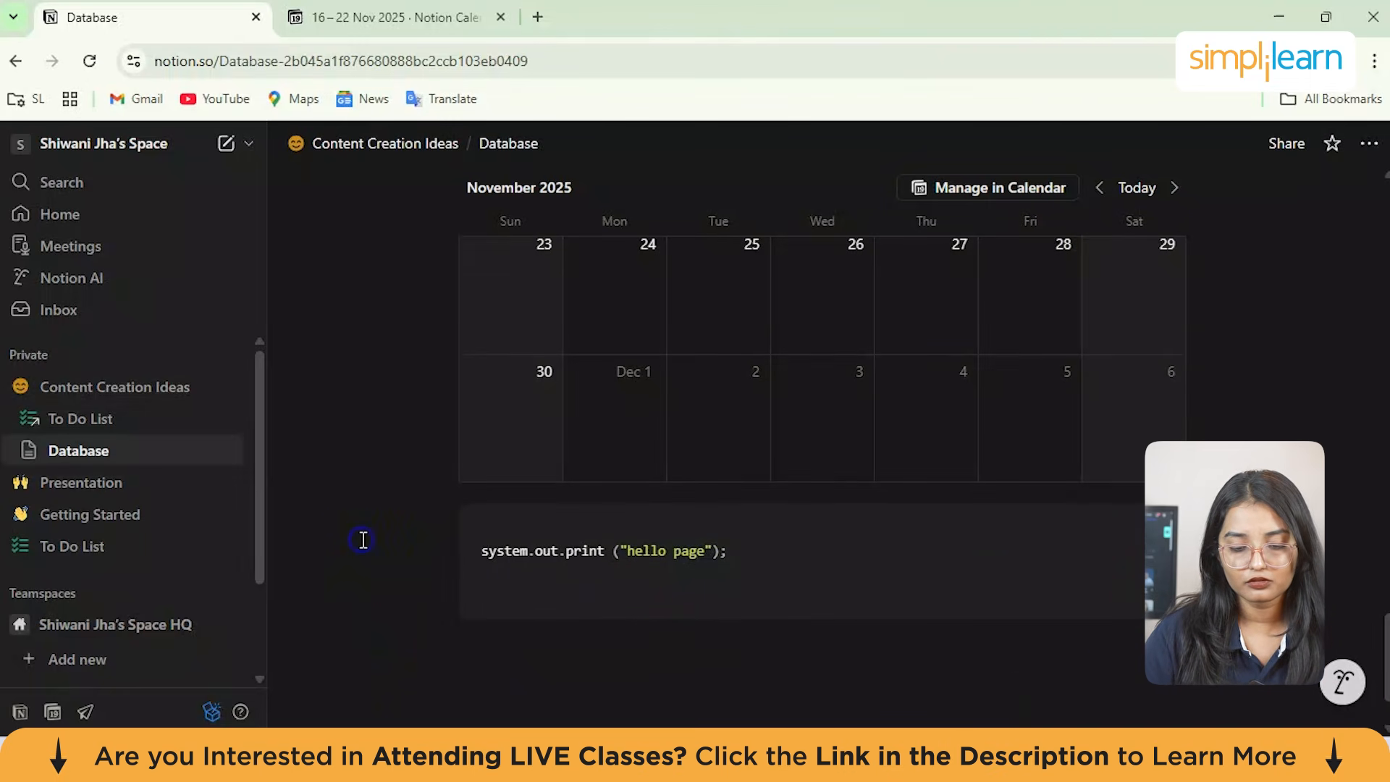
left_click(506, 592)
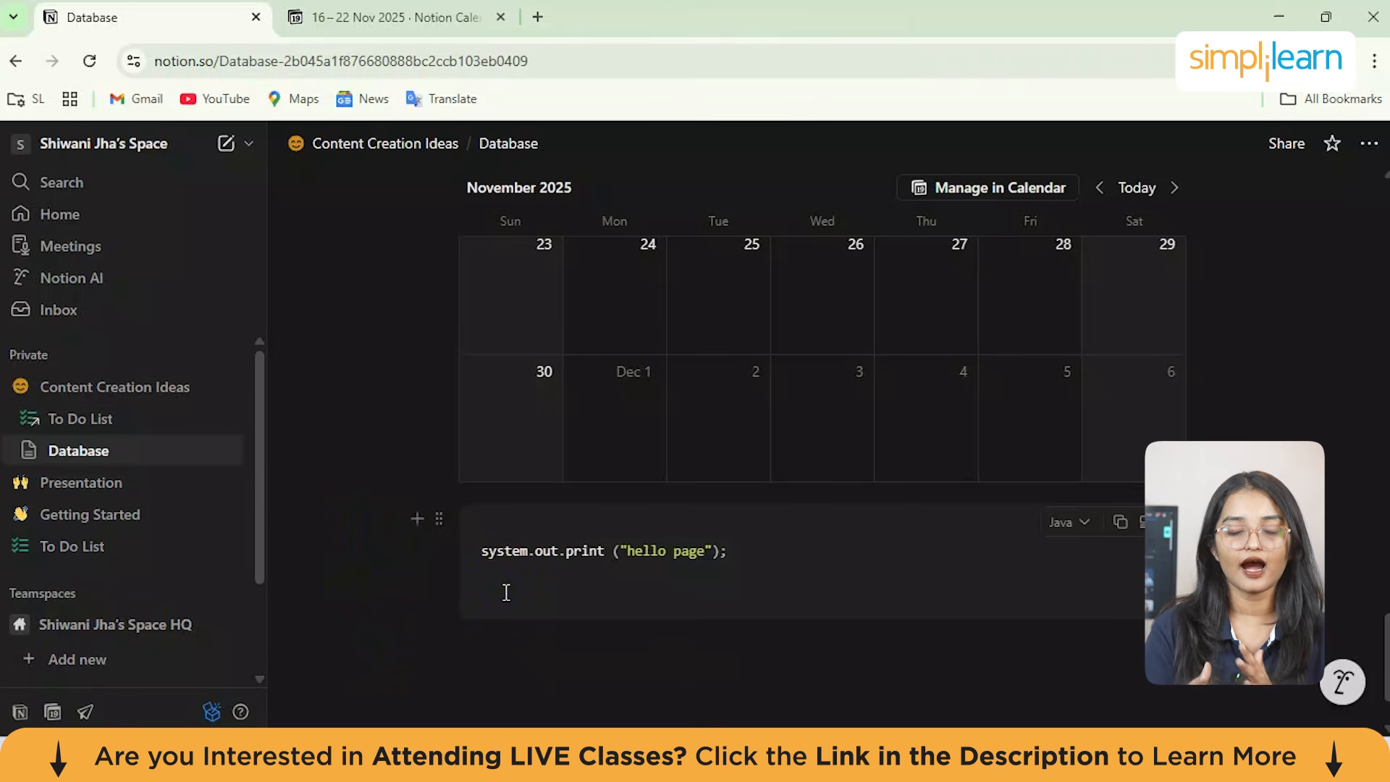
left_click(510, 666)
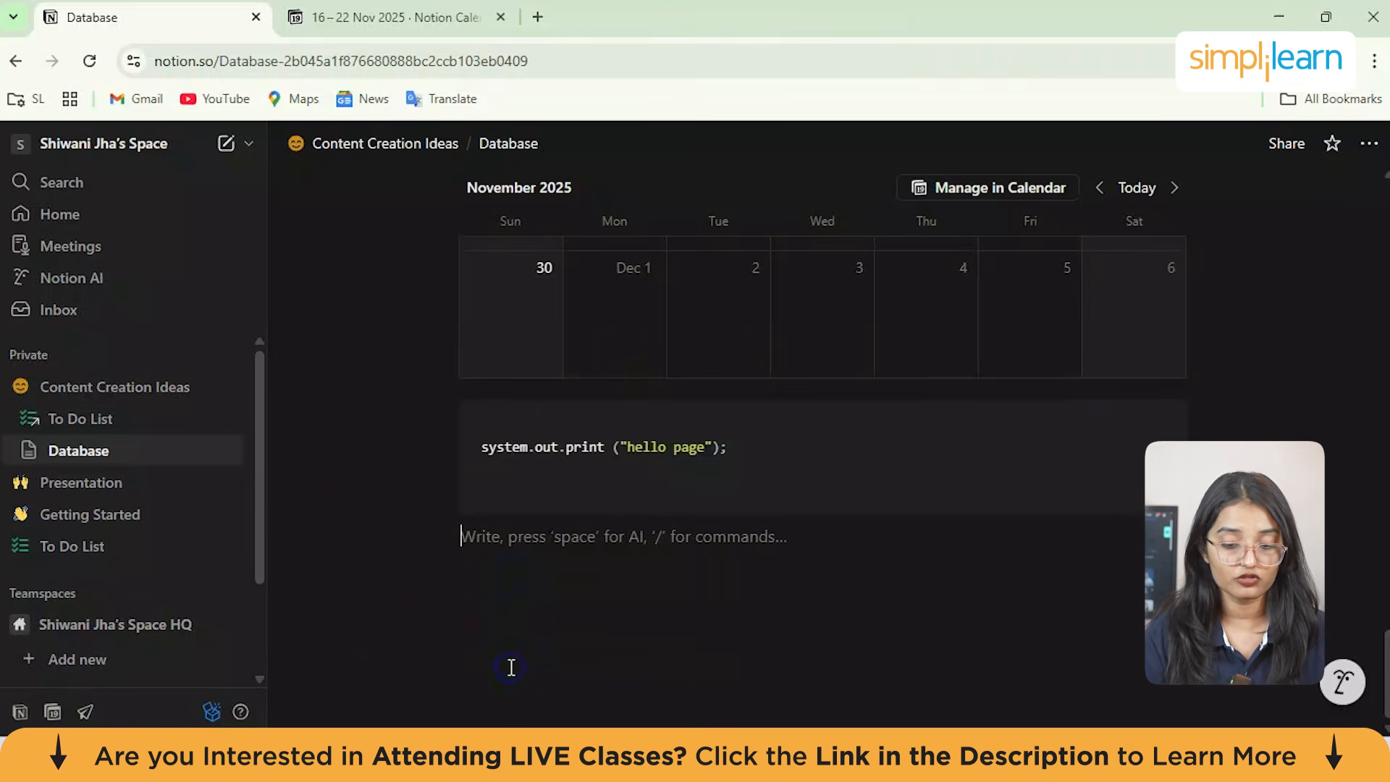
type("/")
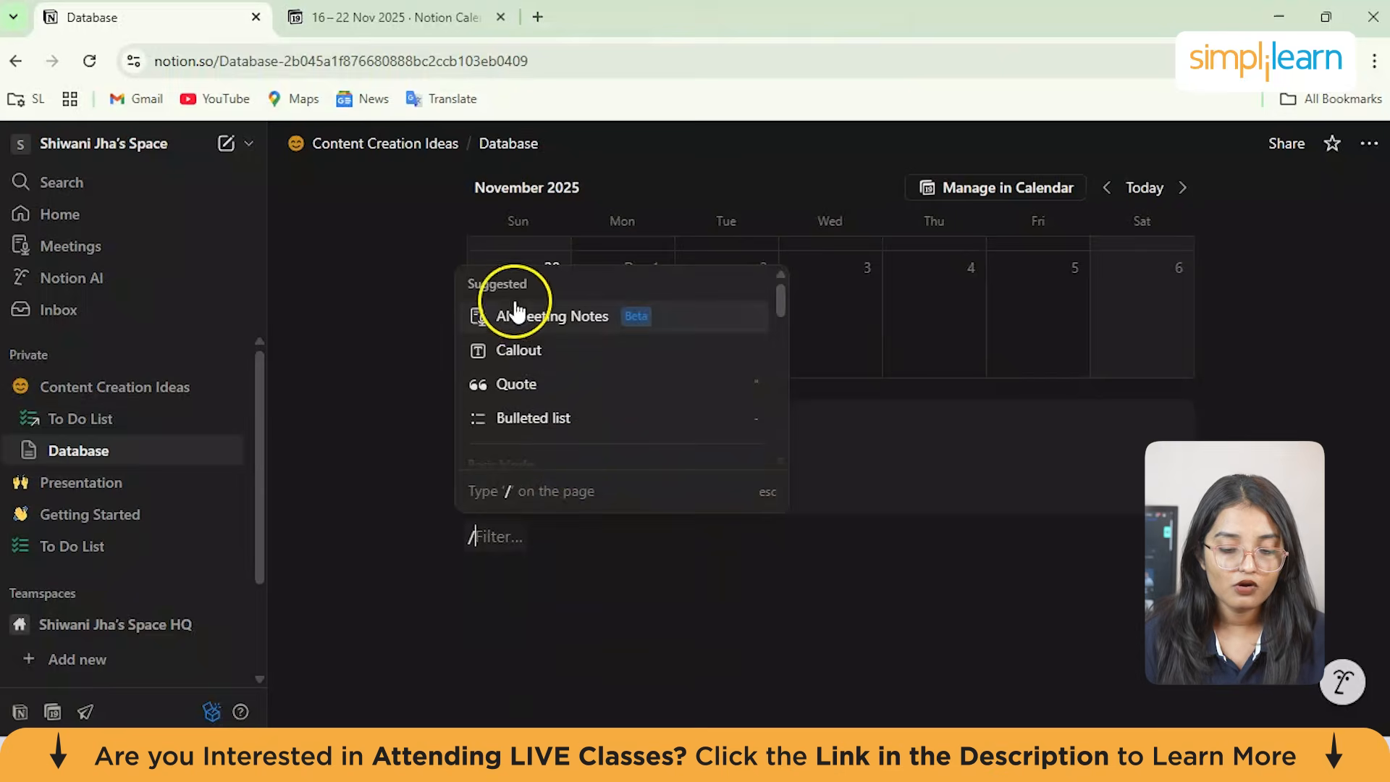
scroll(534, 359, "down", 5)
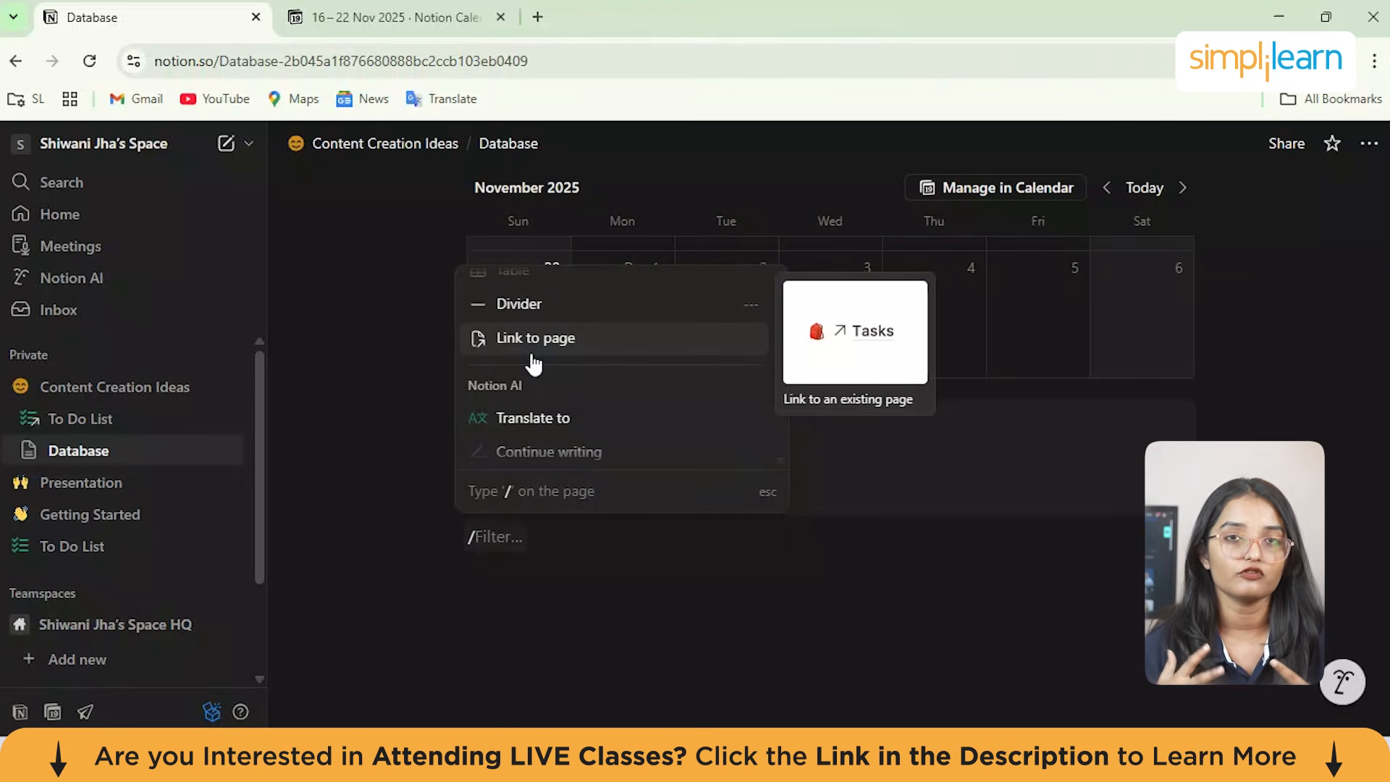
scroll(533, 364, "down", 4)
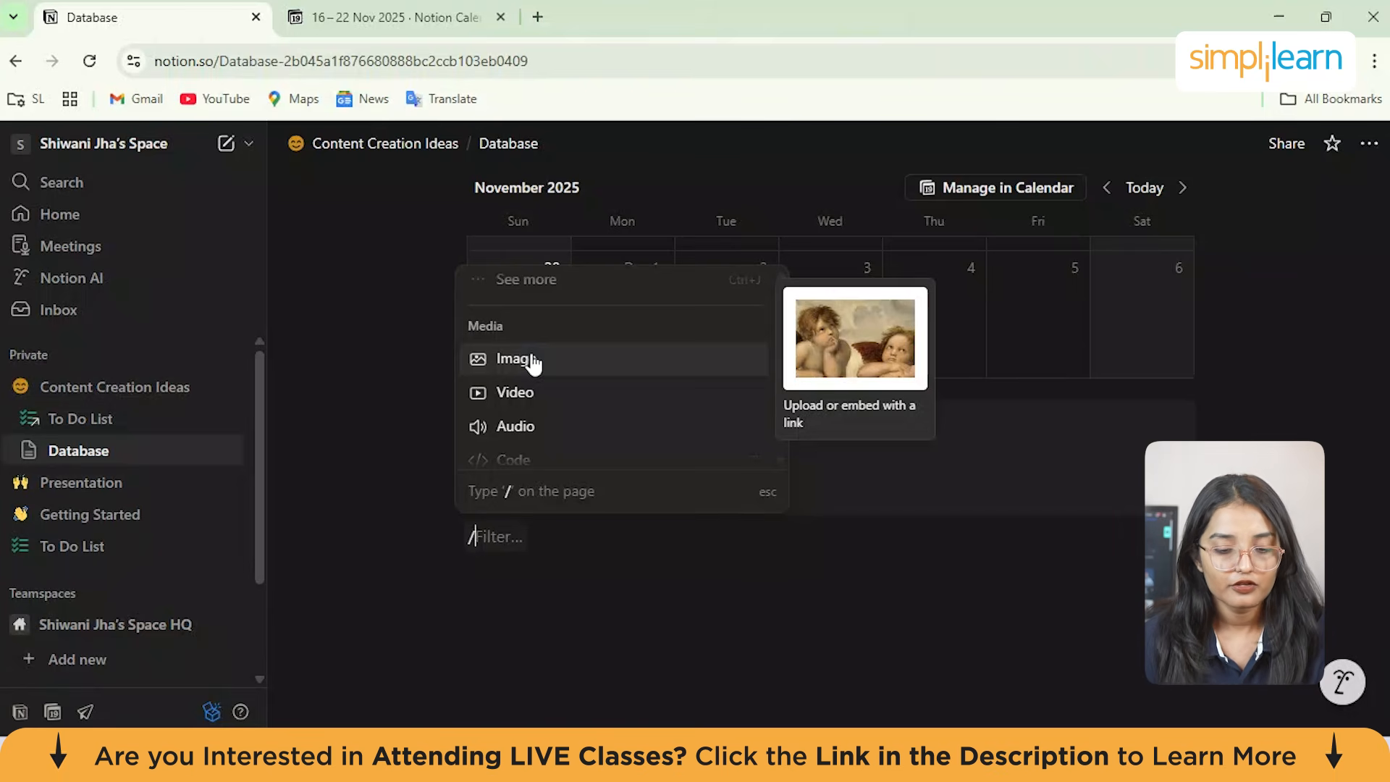
scroll(529, 370, "down", 1)
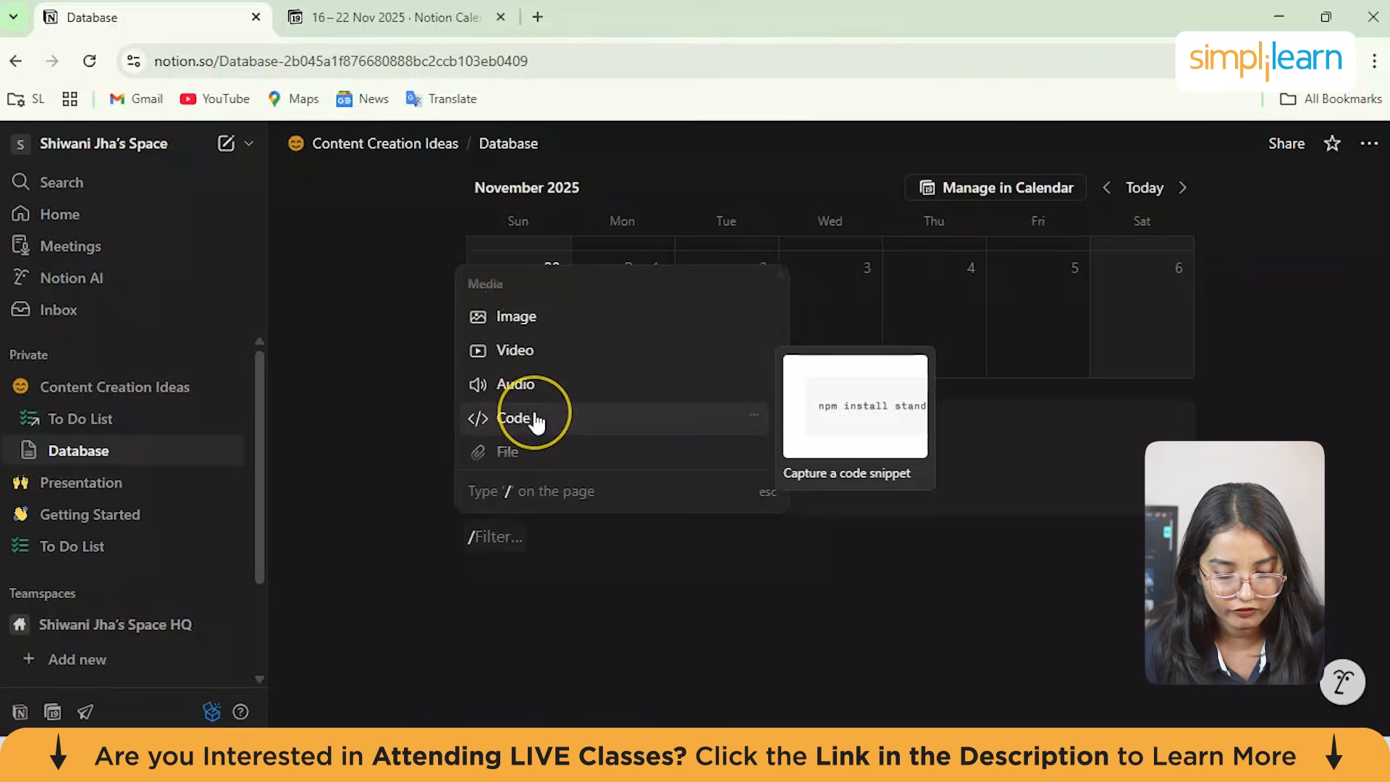
left_click(586, 334)
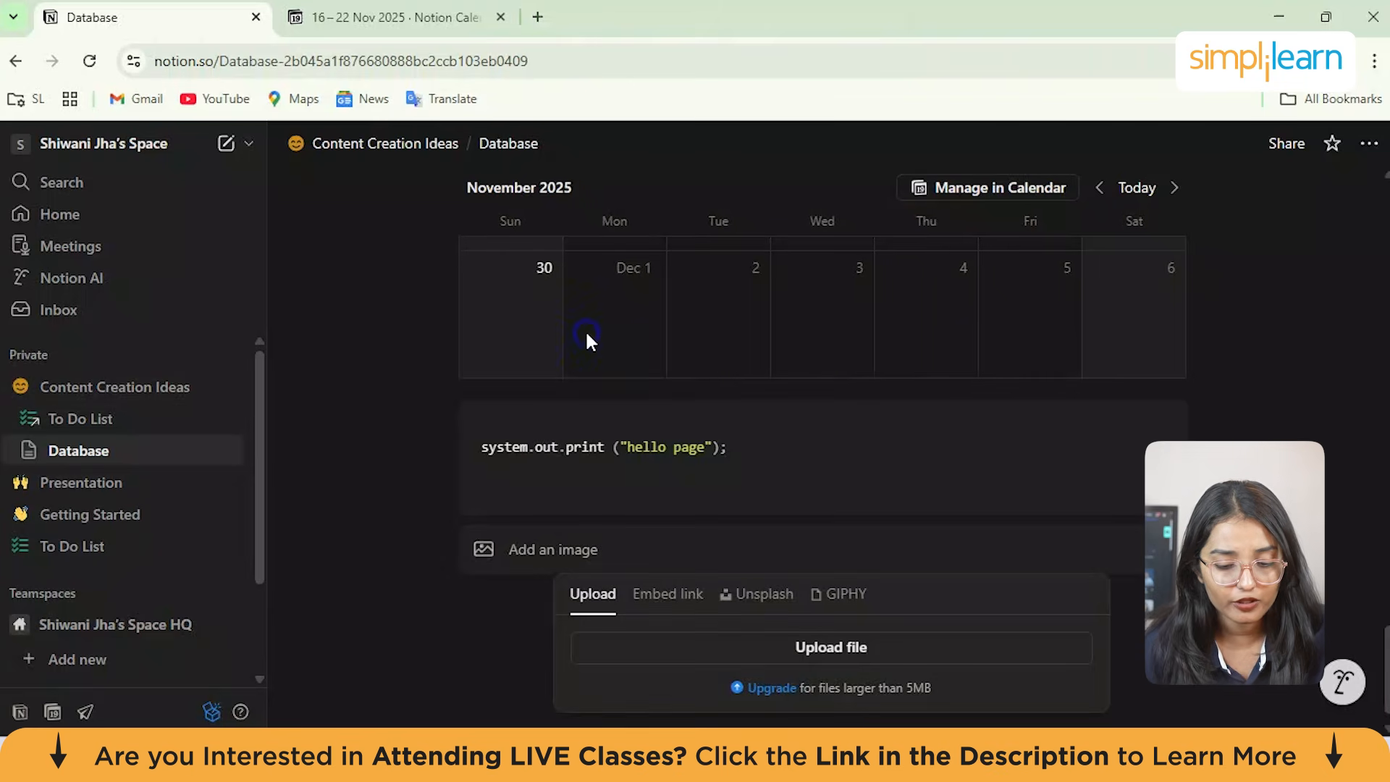
Step: Search GIPHY for "code" and insert the EvaAnimation GIF of a man at a laptop into the image block
left_click(738, 592)
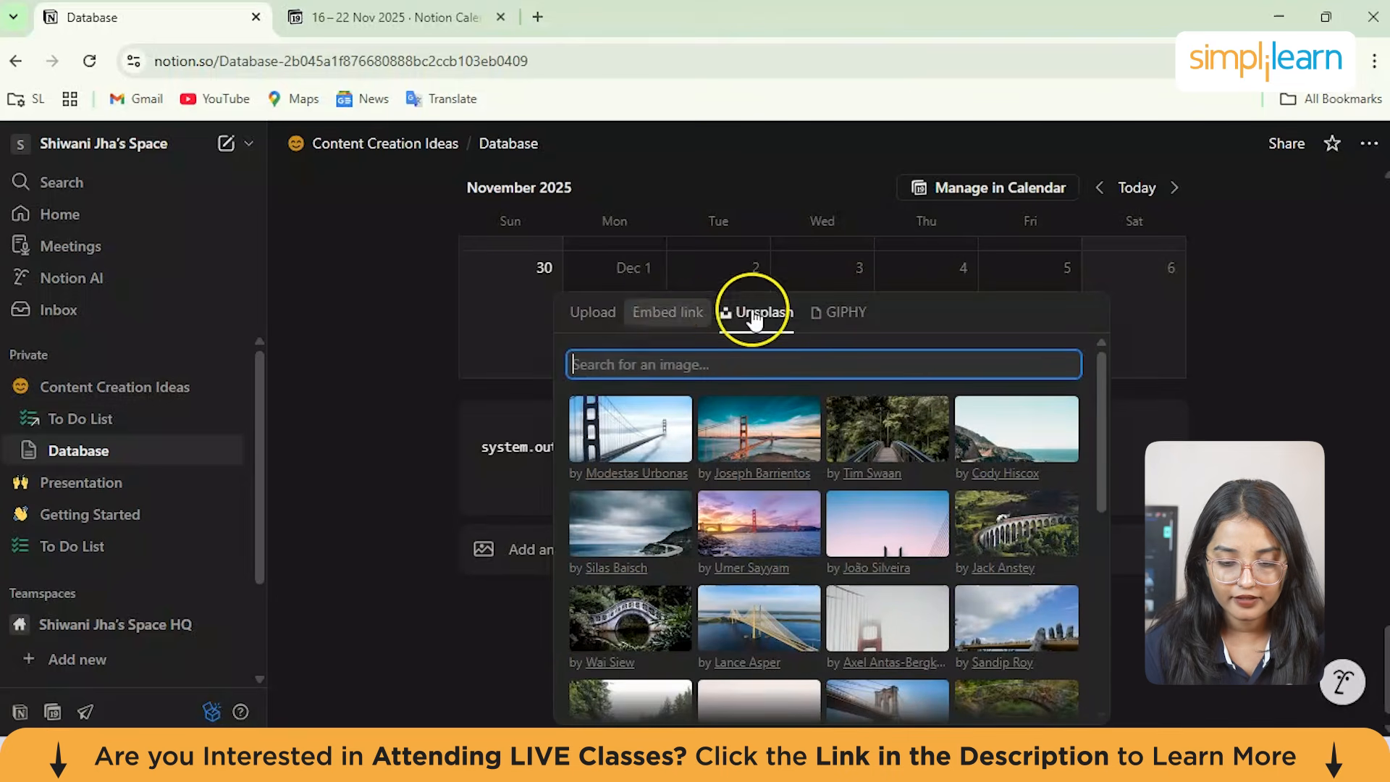
left_click(843, 311)
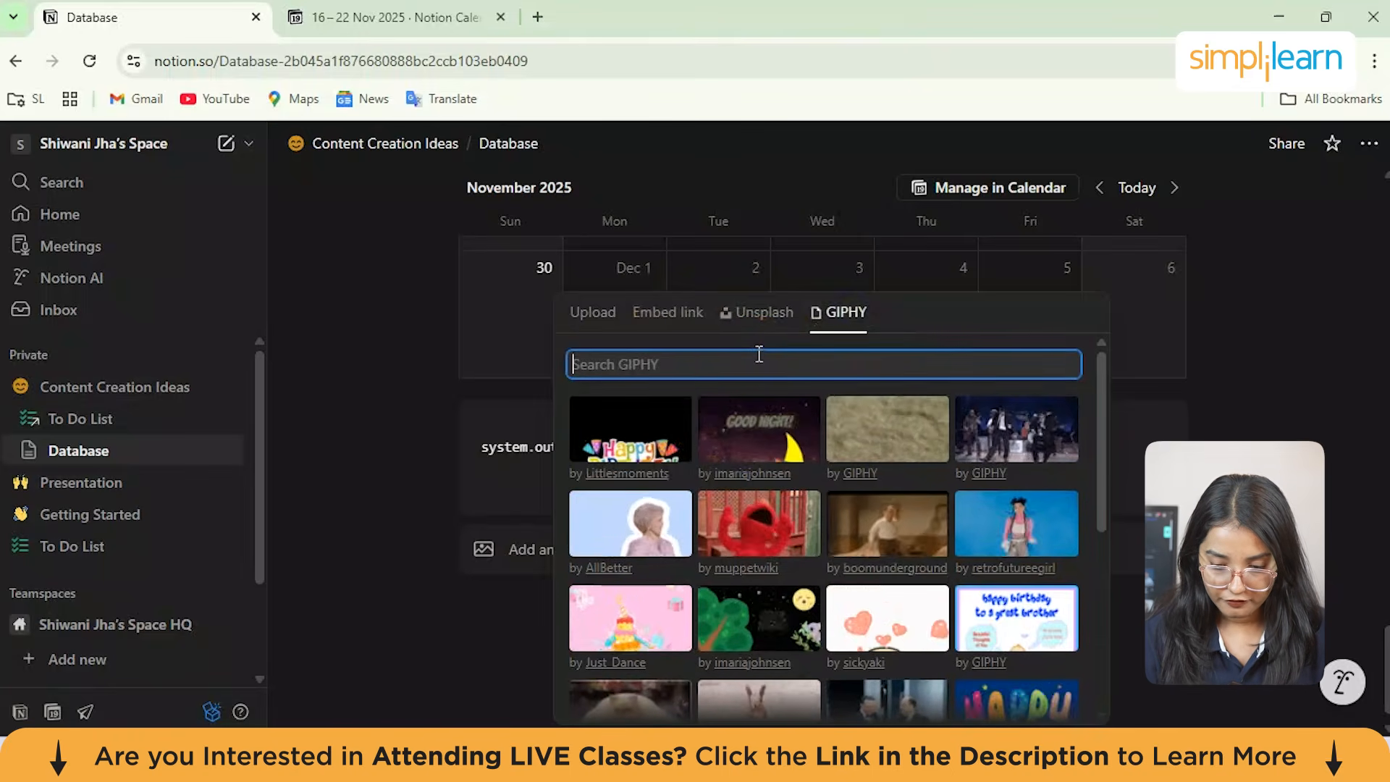
type("code")
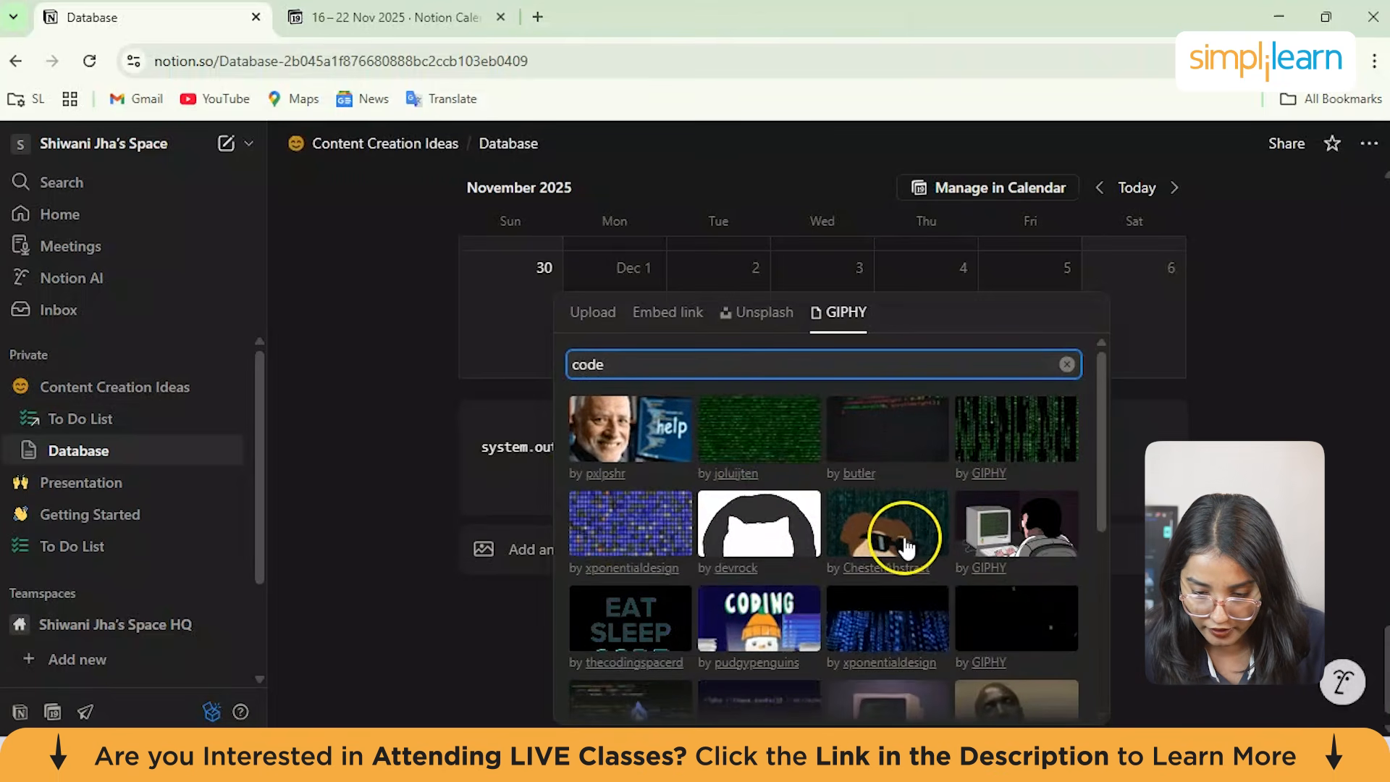
scroll(901, 539, "down", 1)
scroll(905, 550, "down", 1)
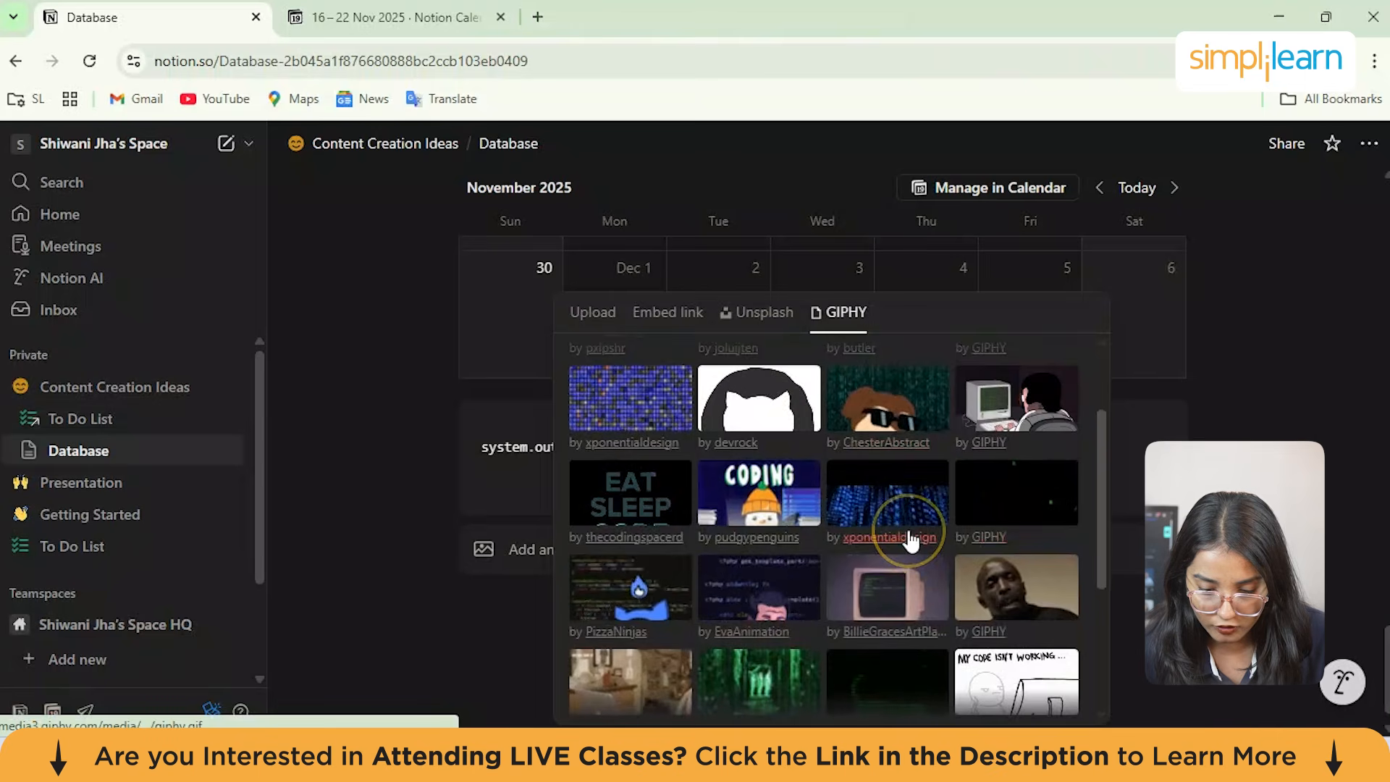
scroll(908, 540, "down", 2)
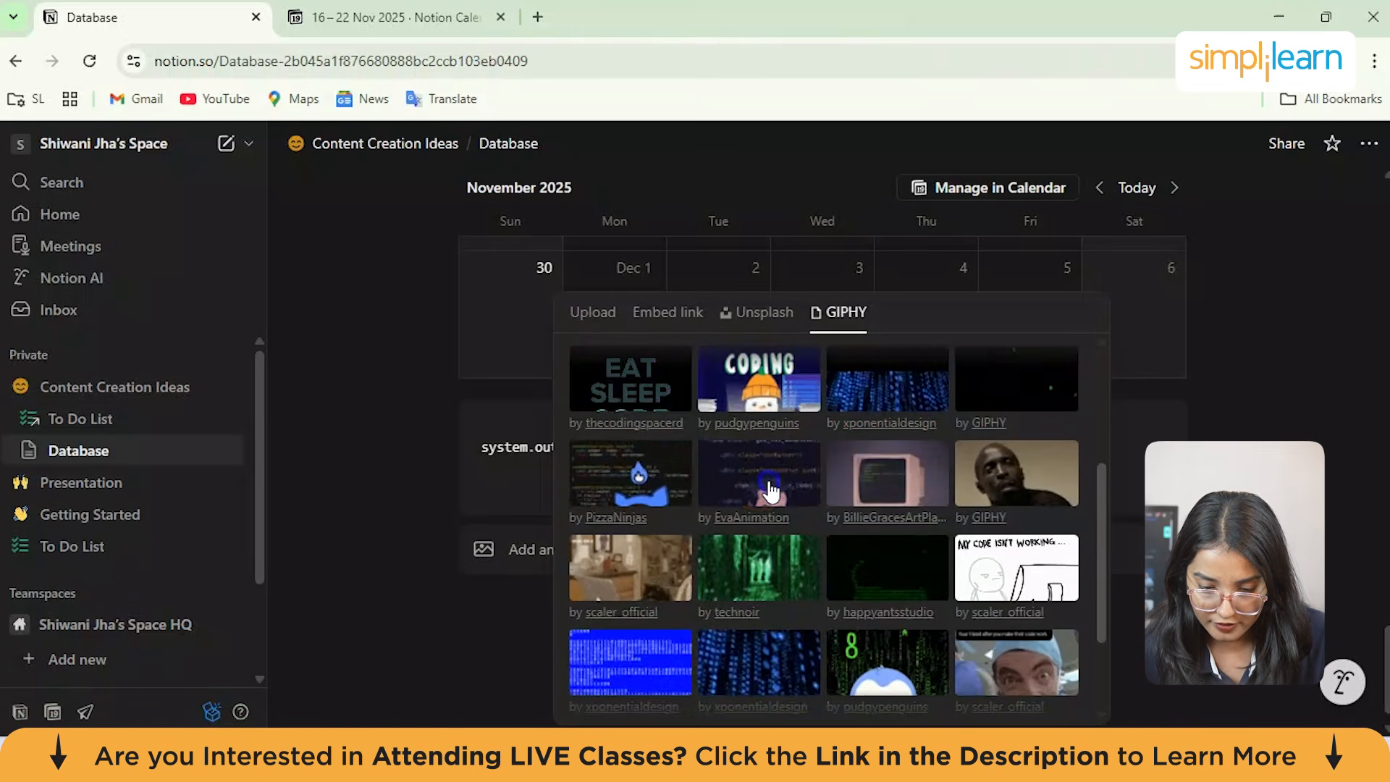
left_click(769, 493)
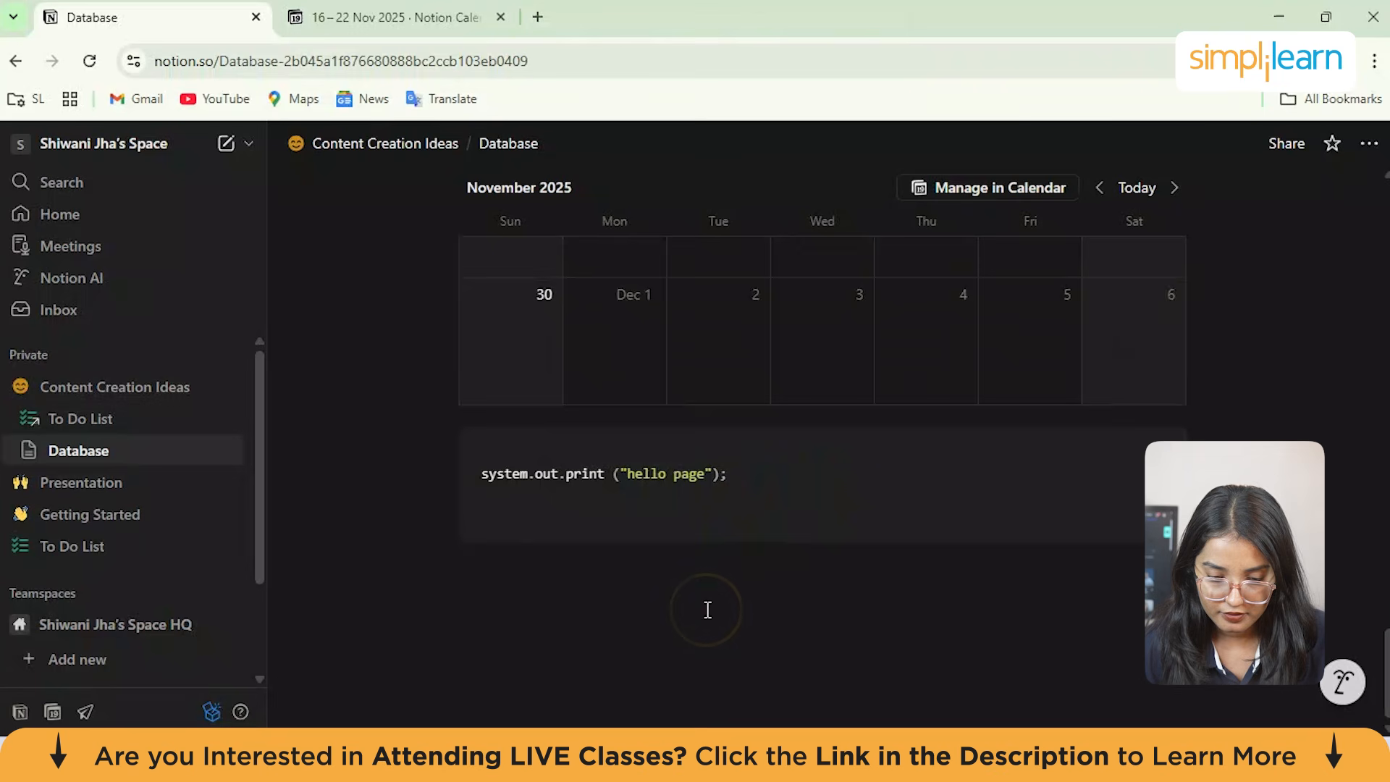
scroll(727, 645, "down", 5)
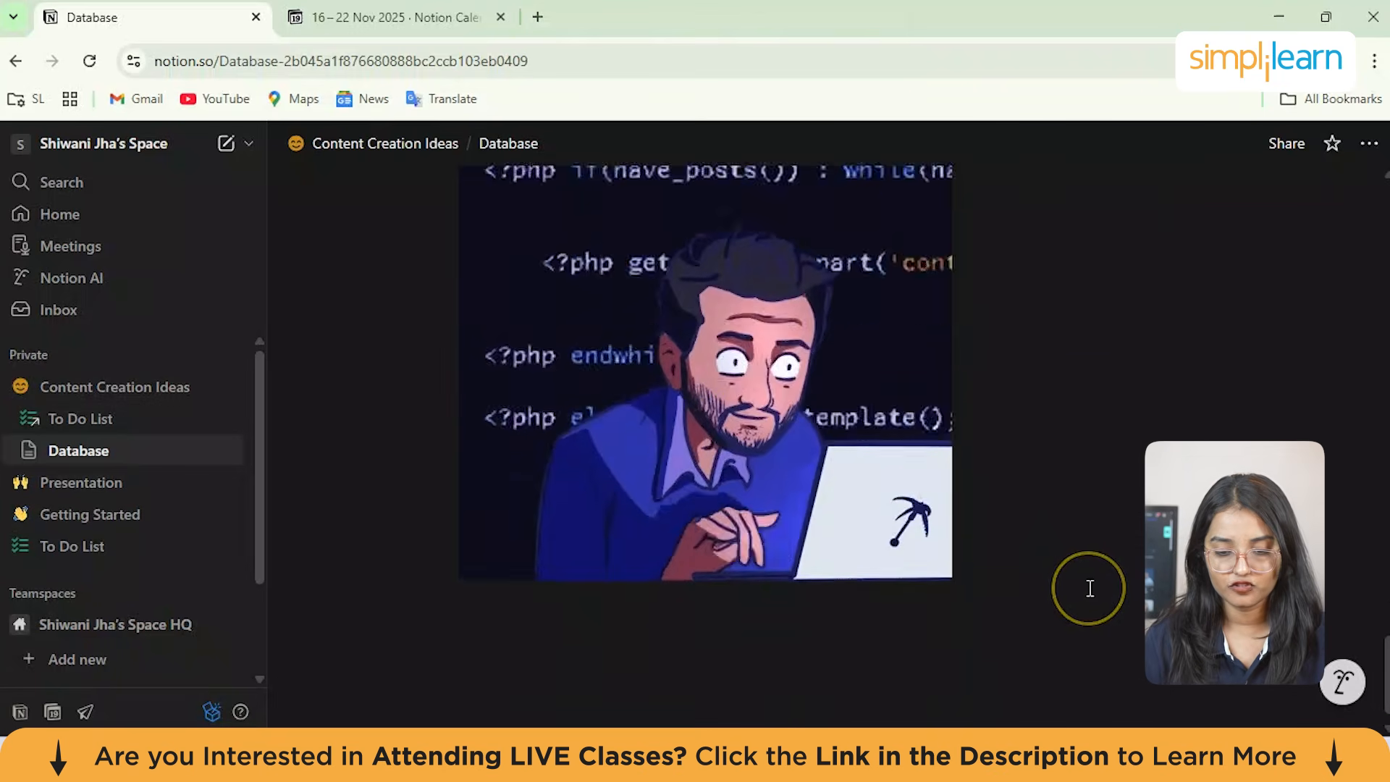
scroll(1089, 587, "up", 2)
scroll(1090, 588, "up", 1)
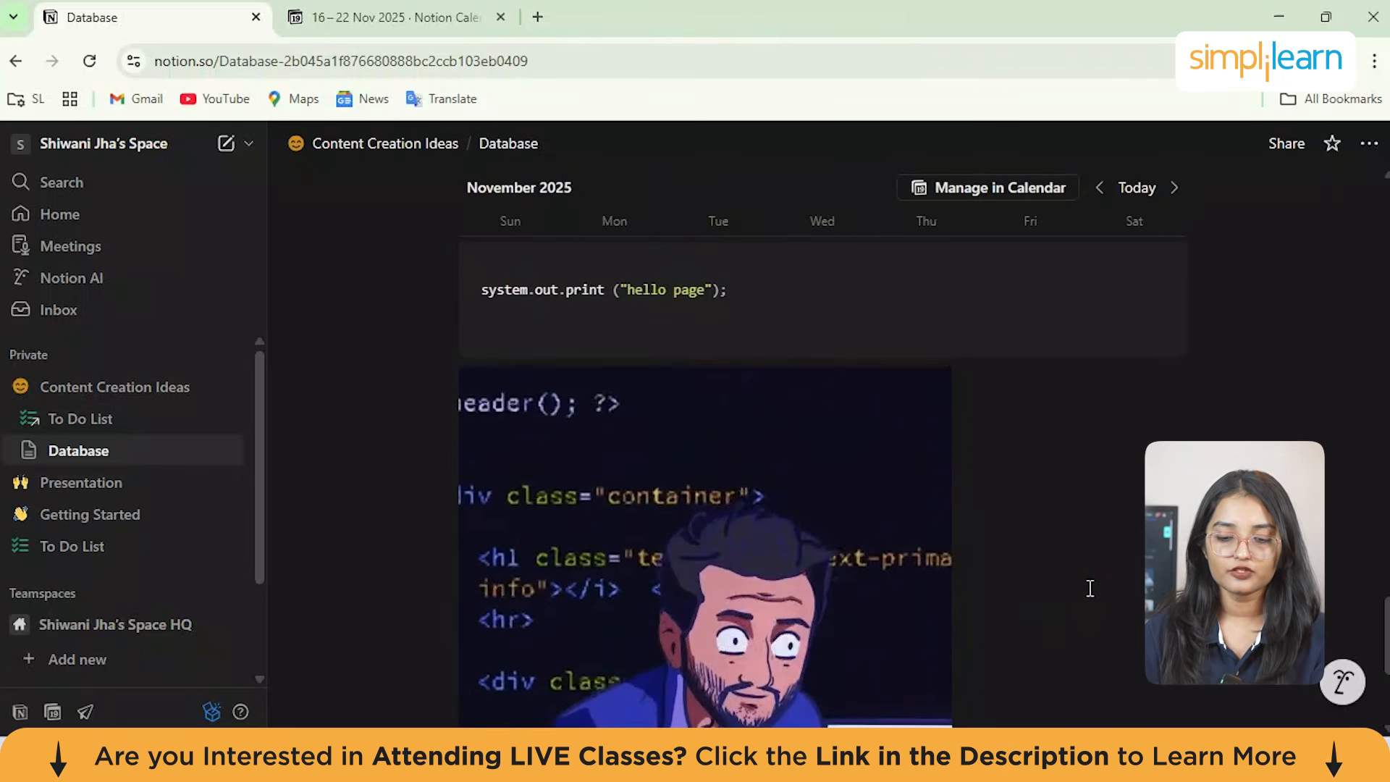
scroll(1090, 588, "down", 2)
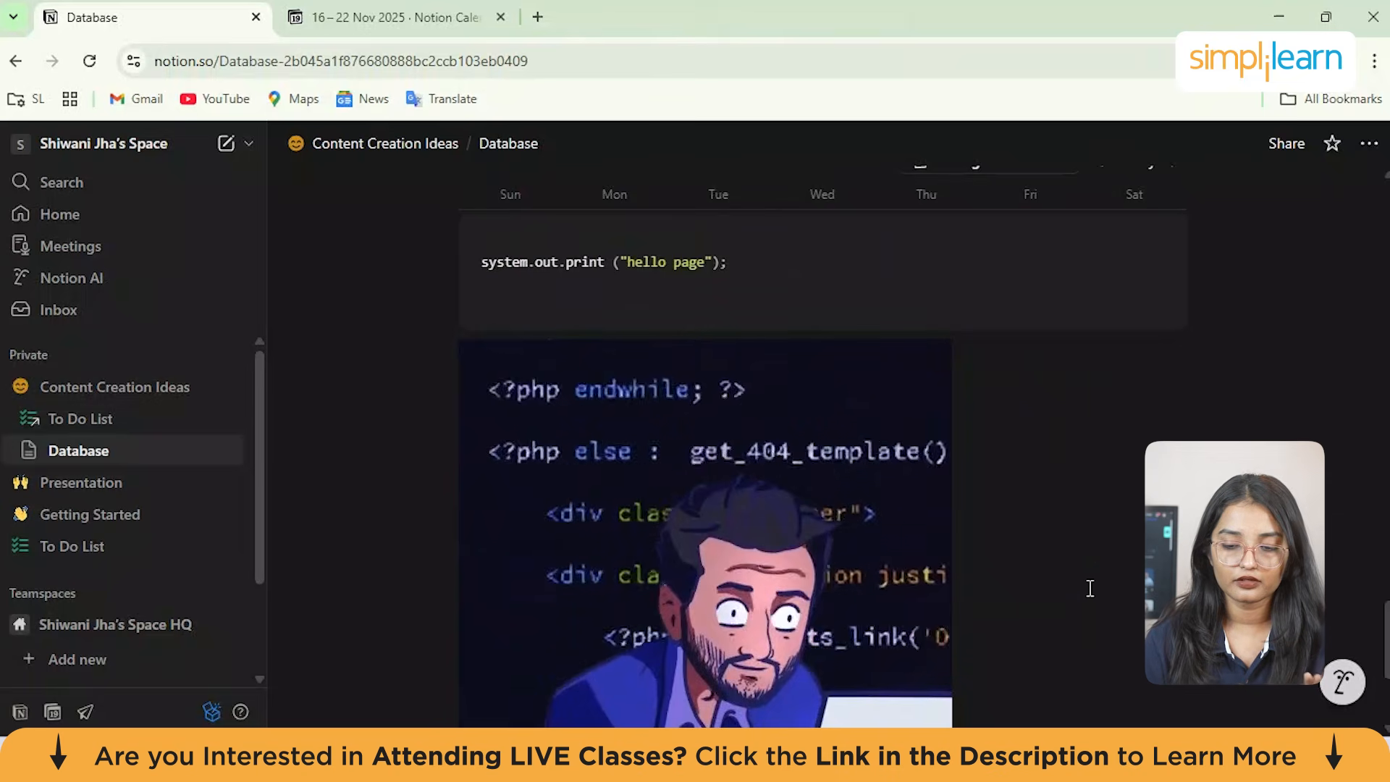
Step: Insert a gallery view database in a new block below the GIF
scroll(1090, 588, "down", 2)
left_click(446, 635)
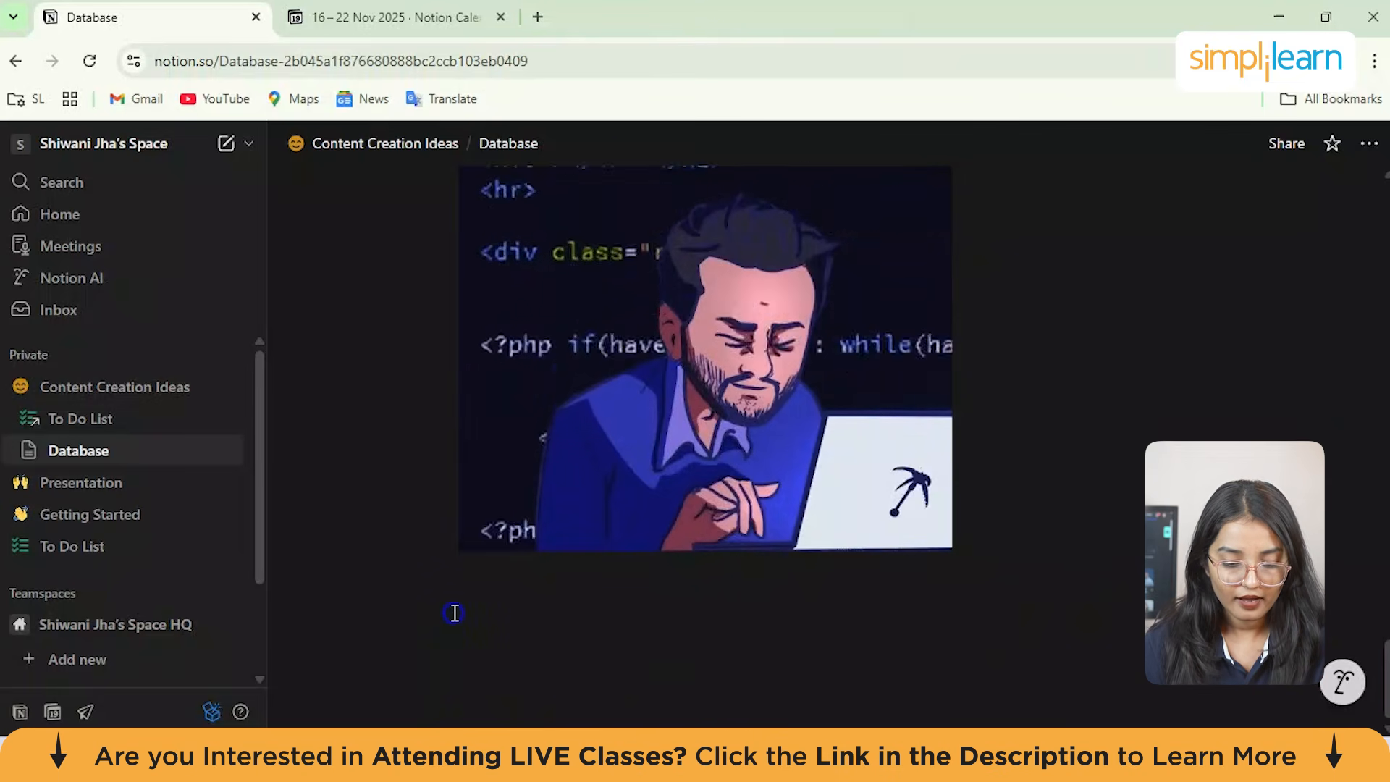
type("/")
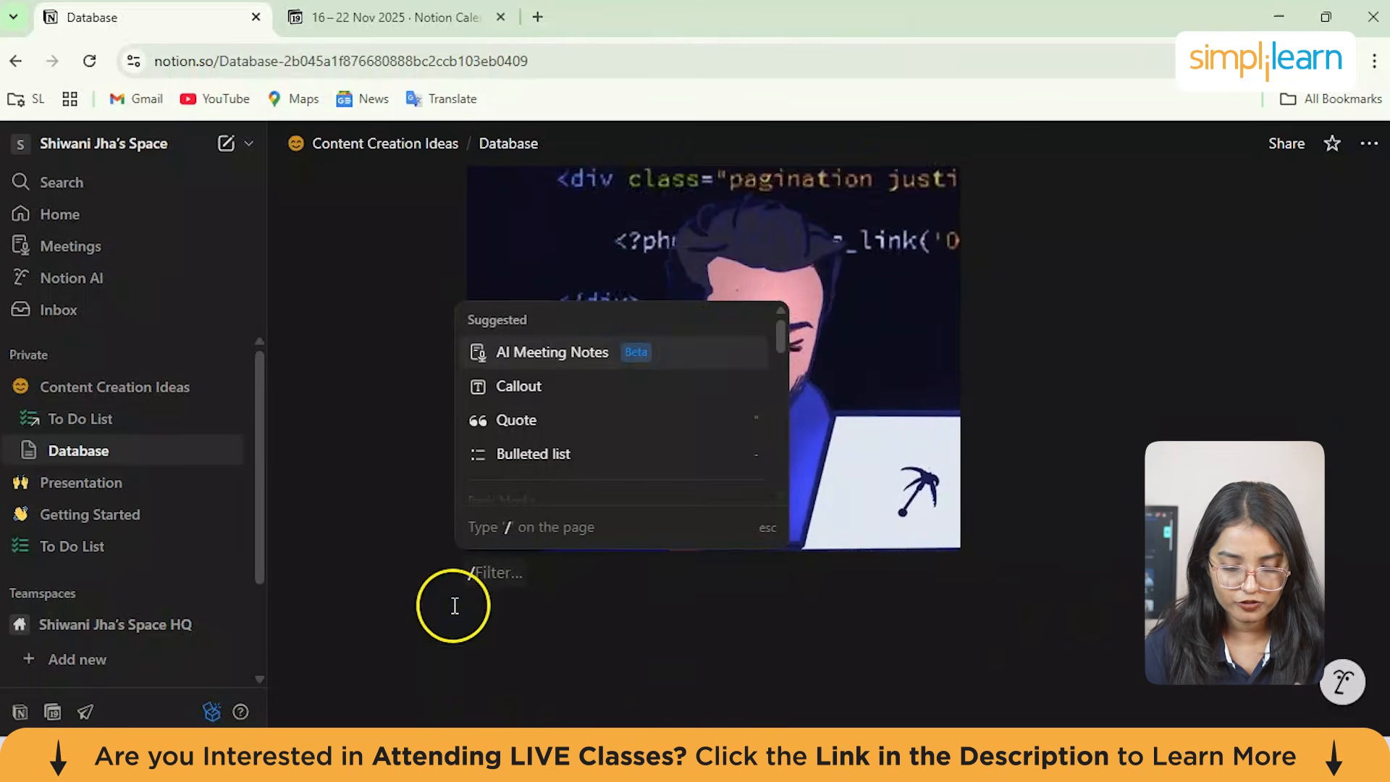
scroll(594, 442, "down", 5)
scroll(597, 445, "up", 3)
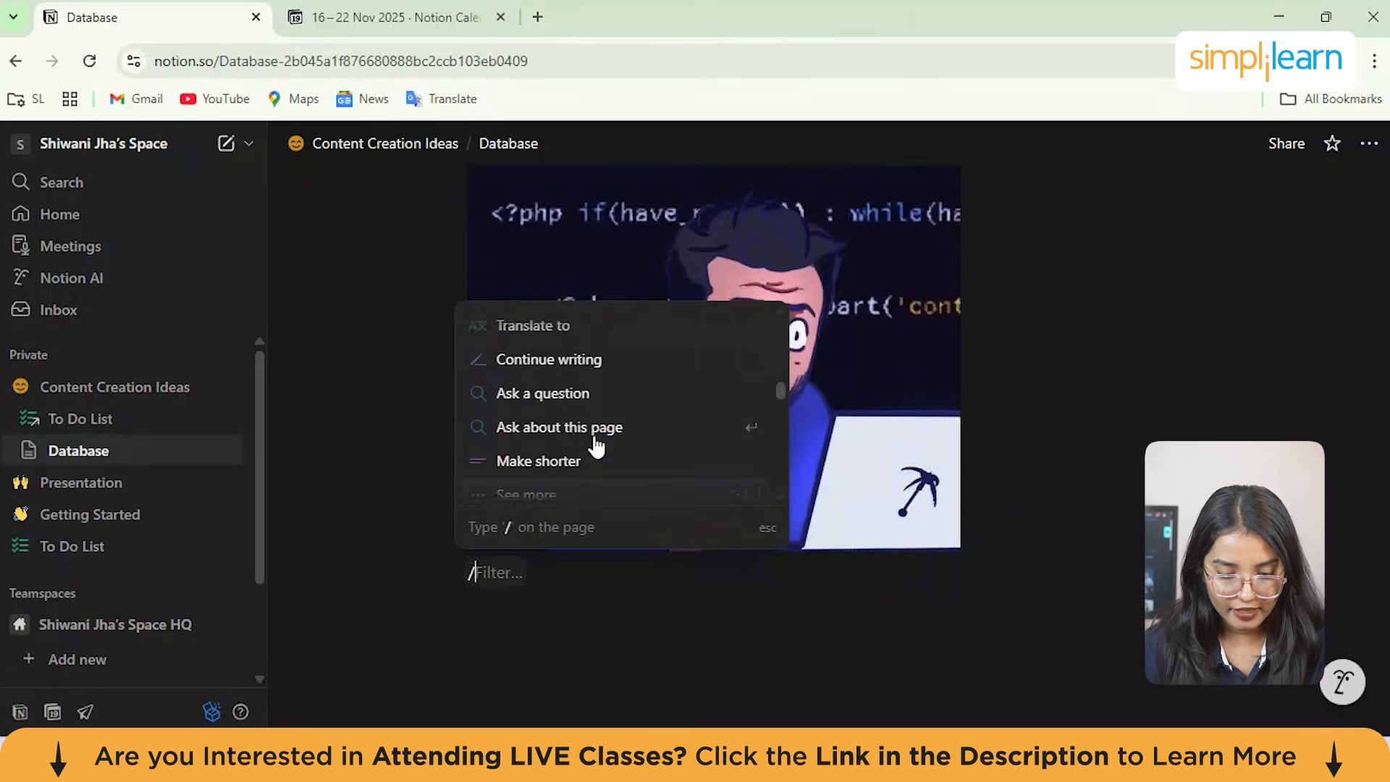
scroll(597, 444, "down", 5)
scroll(597, 446, "up", 1)
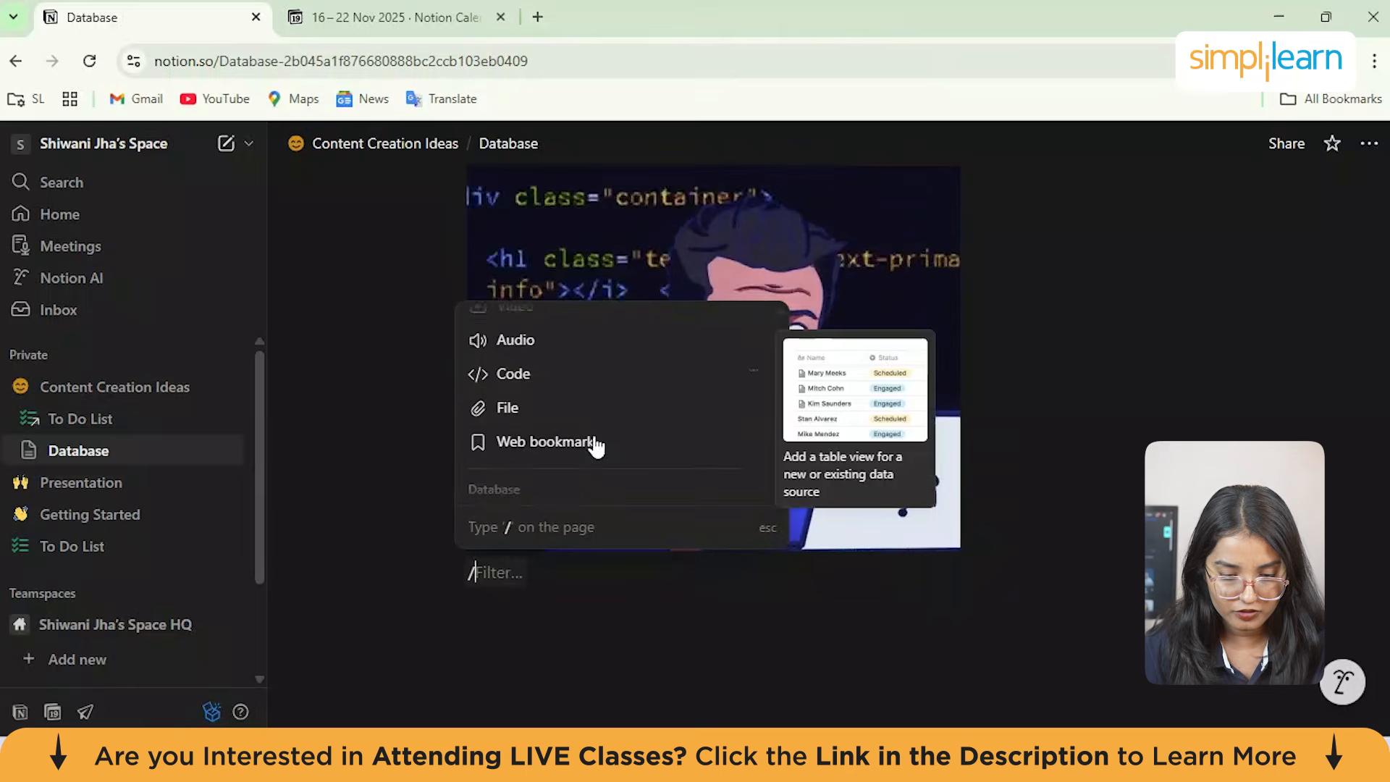
scroll(596, 445, "down", 2)
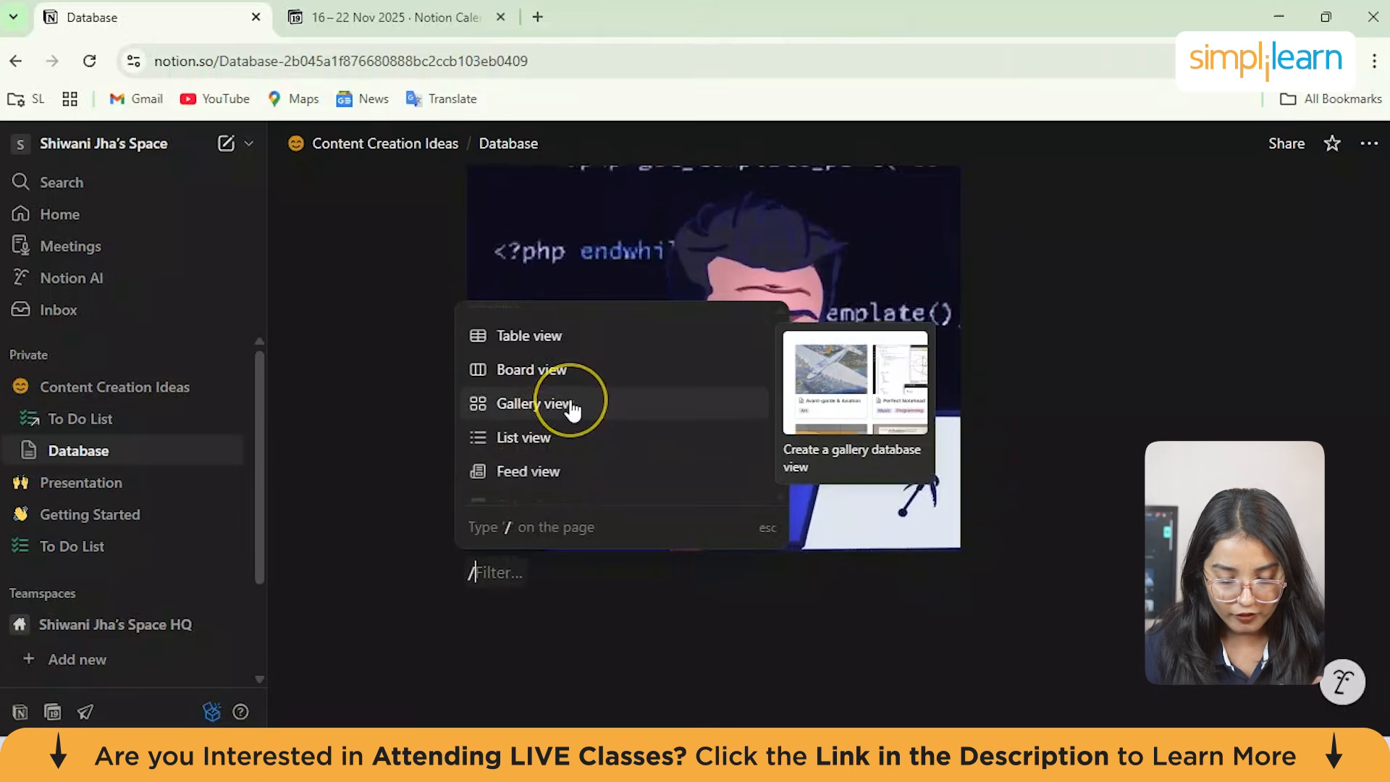
scroll(571, 403, "down", 3)
scroll(571, 405, "up", 2)
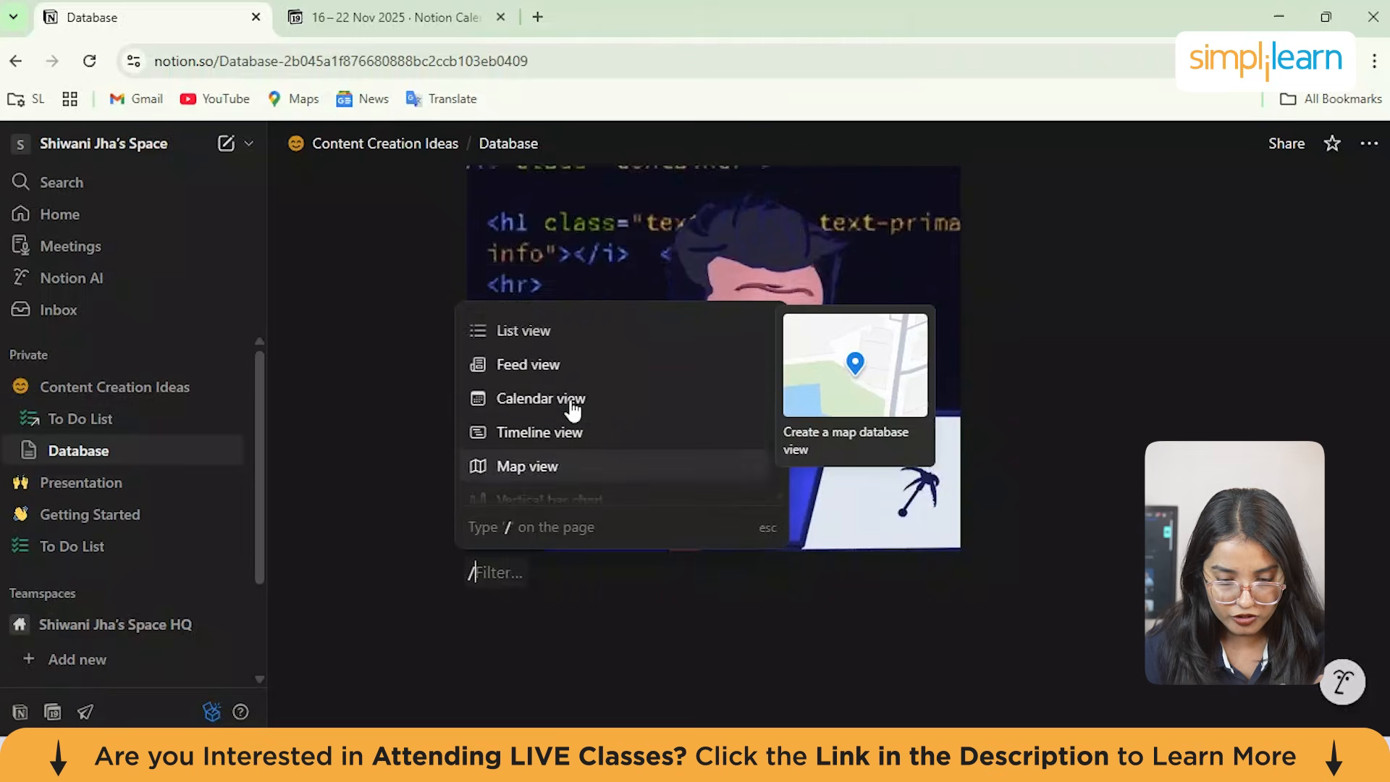
scroll(576, 407, "up", 3)
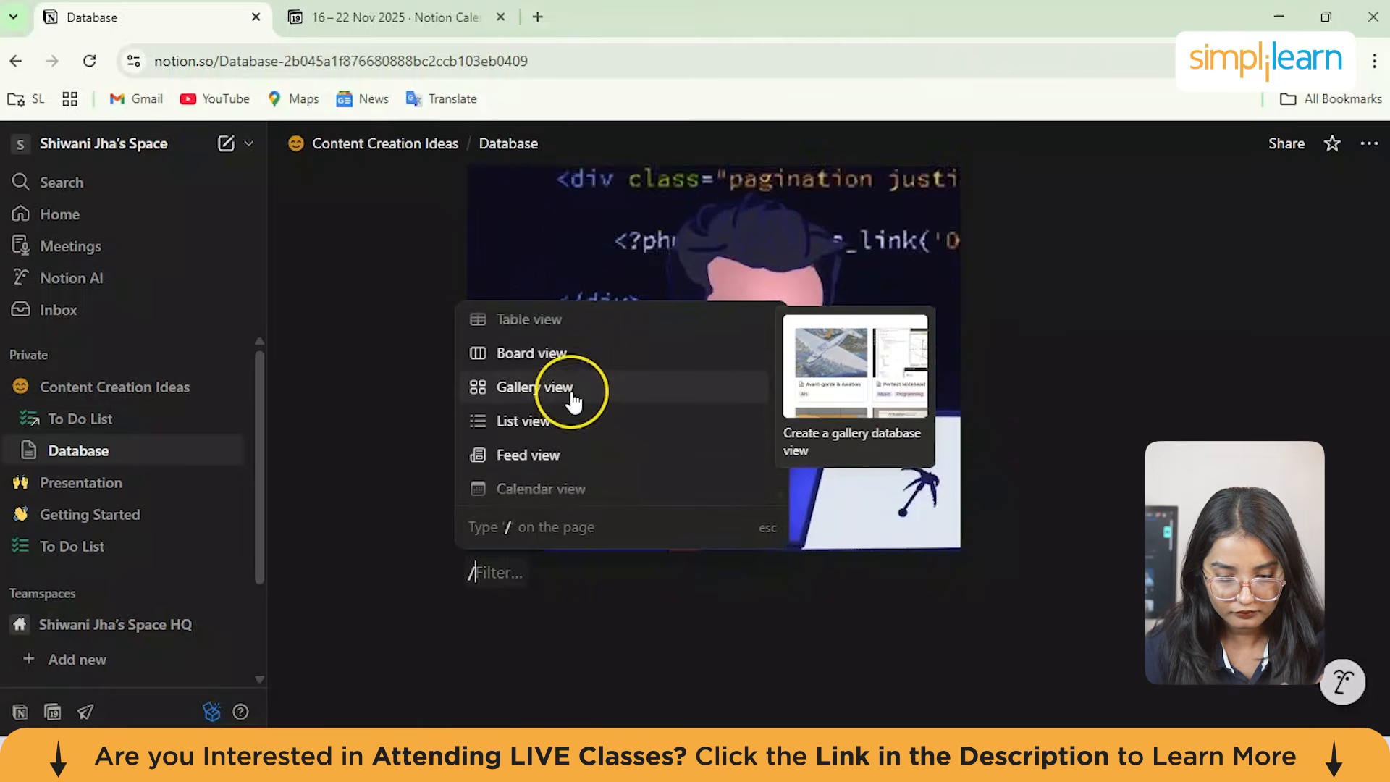
scroll(572, 402, "up", 1)
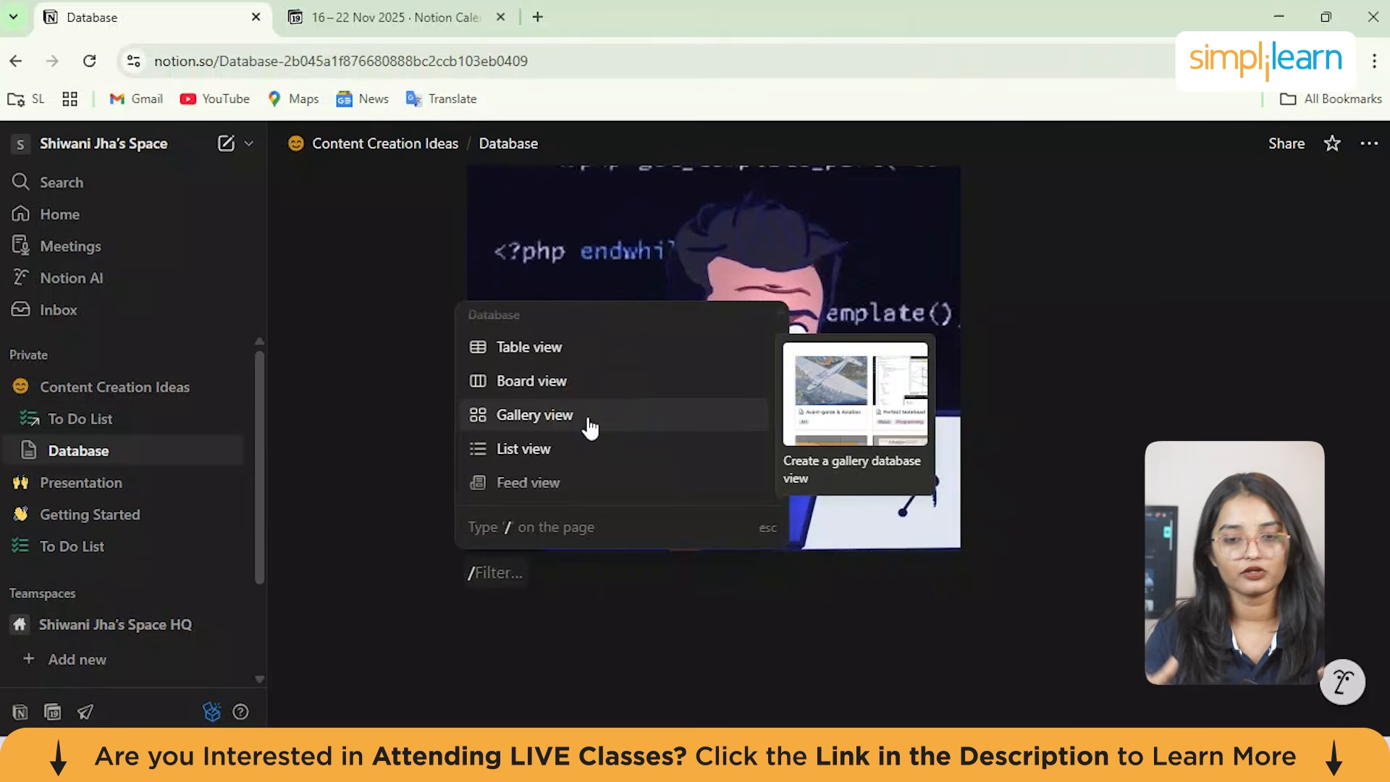
left_click(590, 428)
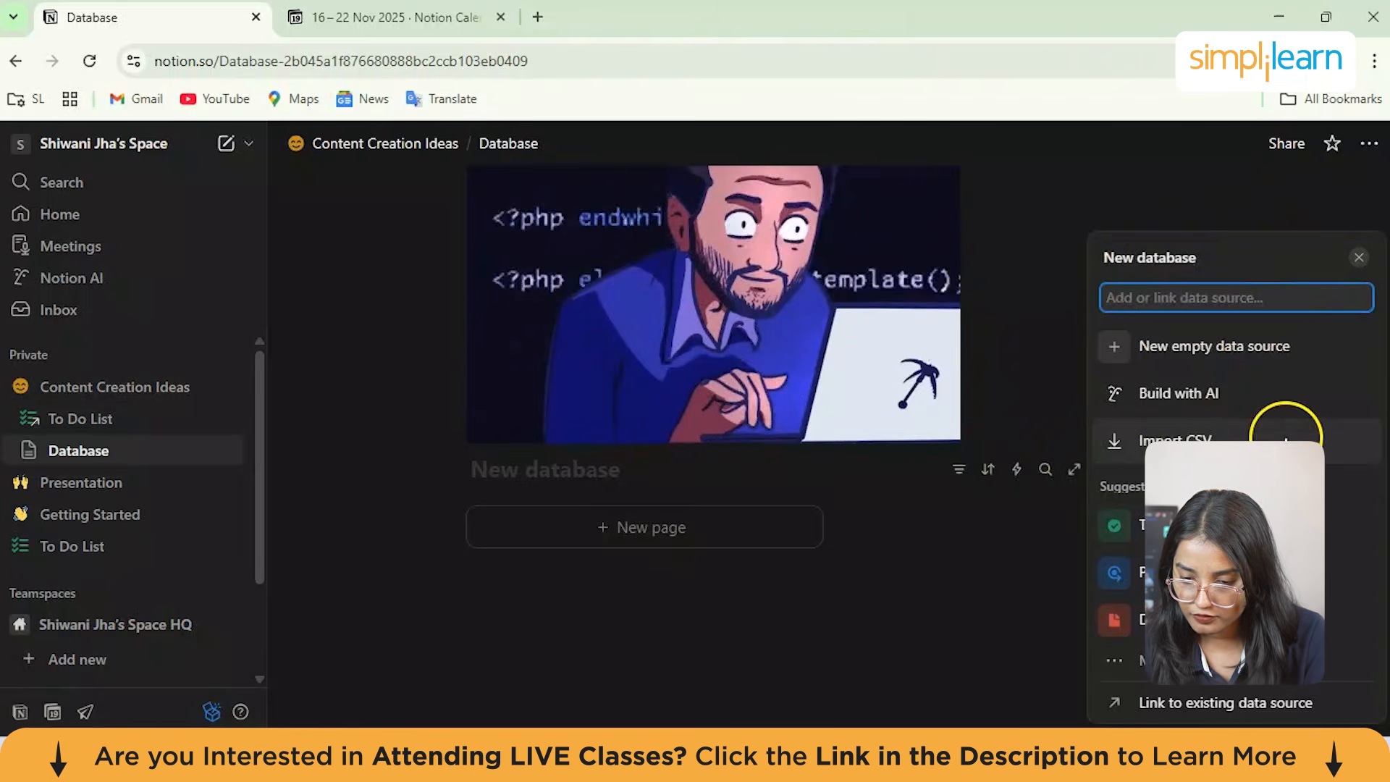
Step: Build the new gallery's data source with AI, using a prompt to make a gallery view for content
left_click(1288, 391)
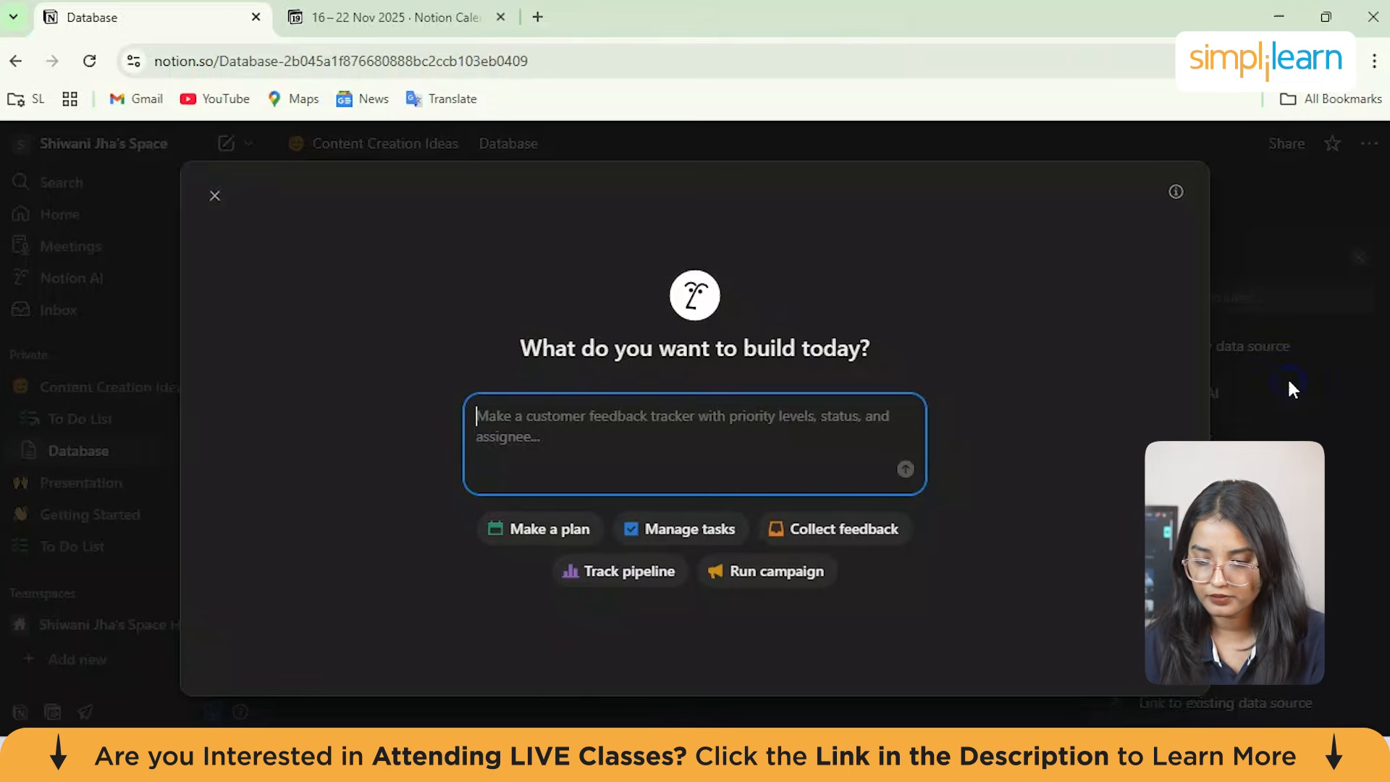
type("make gallery view for conten")
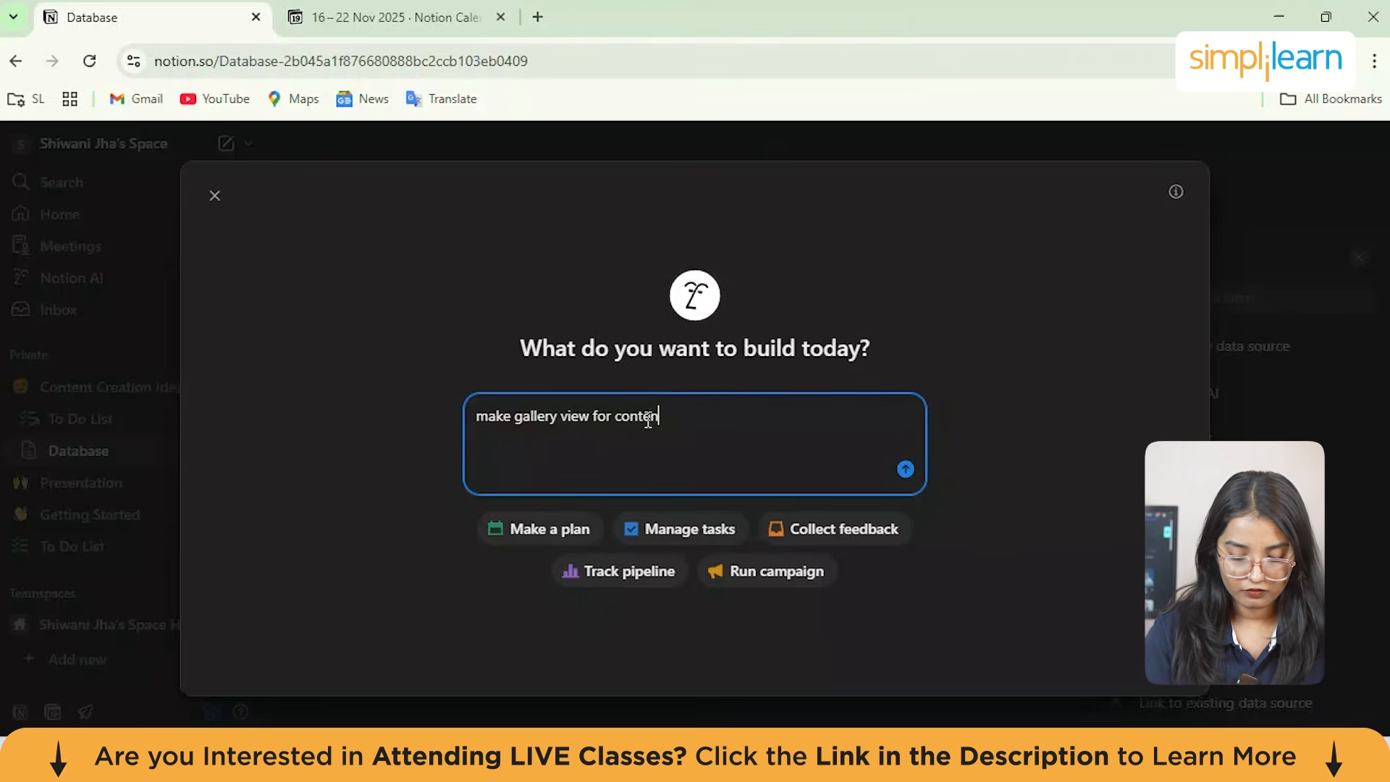
key("Return")
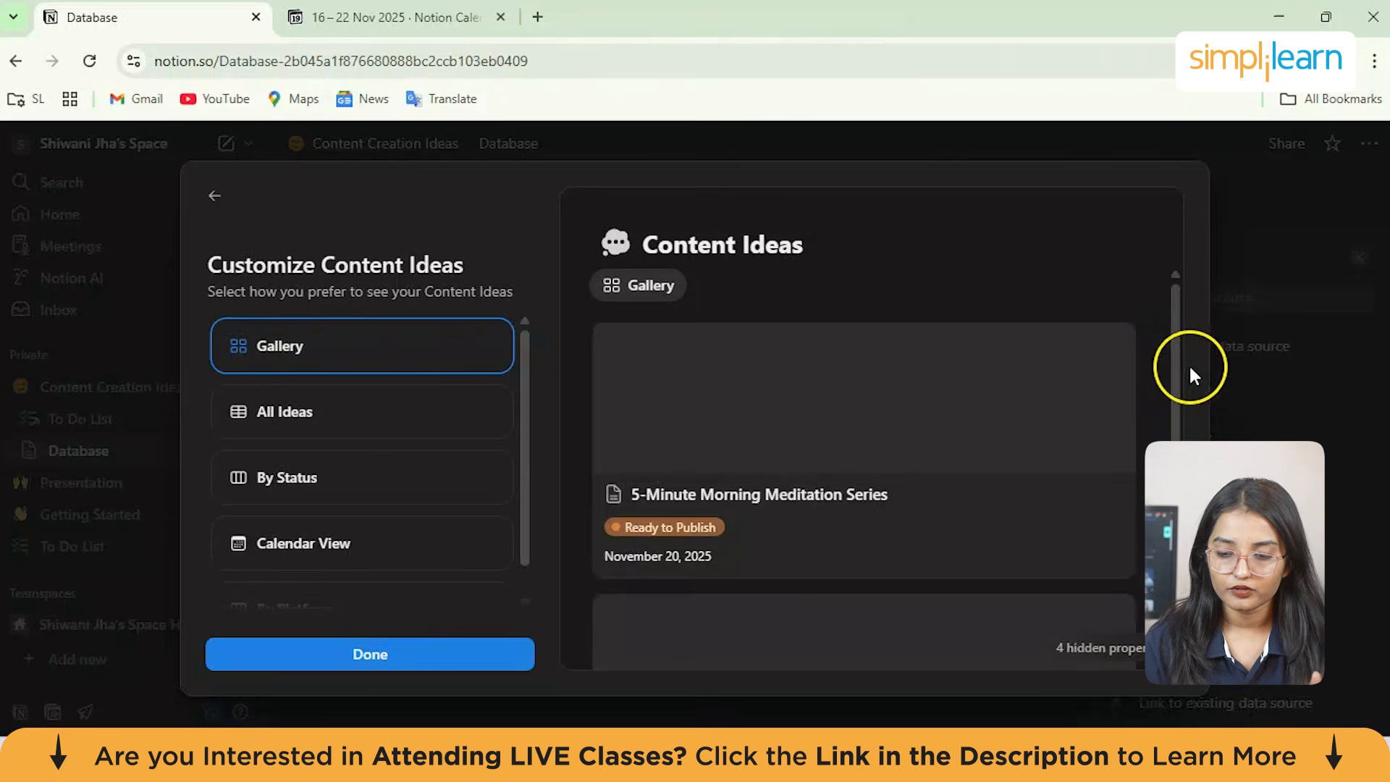
Step: Review the generated Content Ideas preview and finish adding it to the page in its Gallery layout
left_click_drag(1178, 361, 1167, 219)
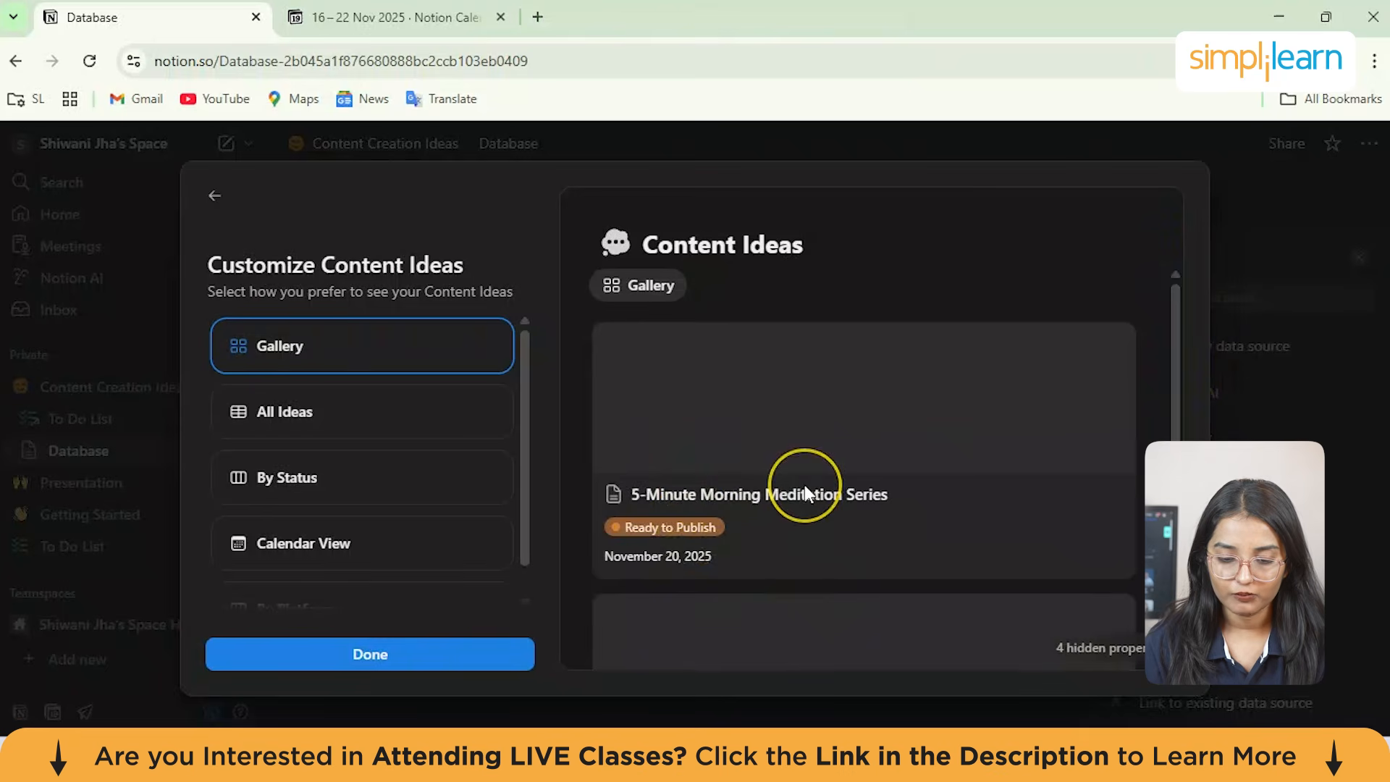
scroll(802, 484, "down", 3)
scroll(737, 418, "up", 3)
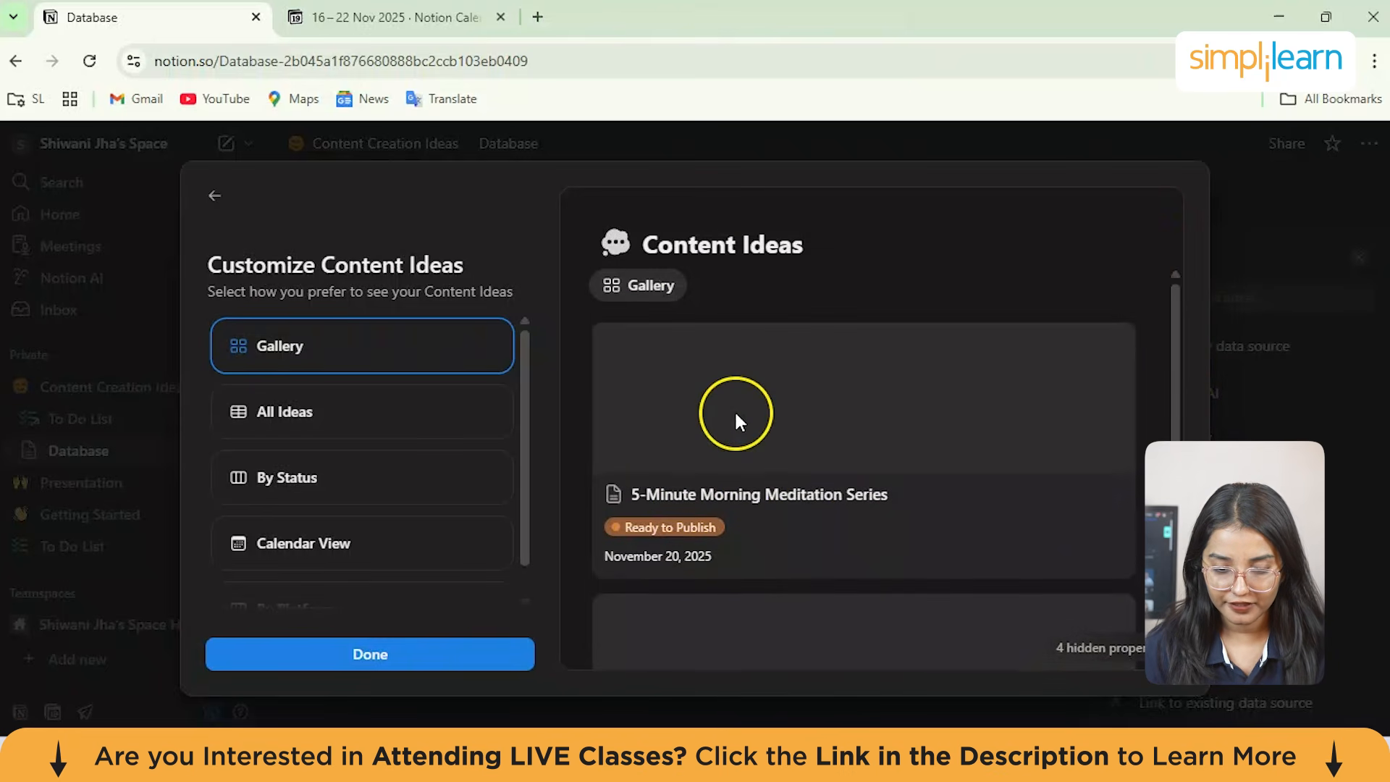
right_click(811, 405)
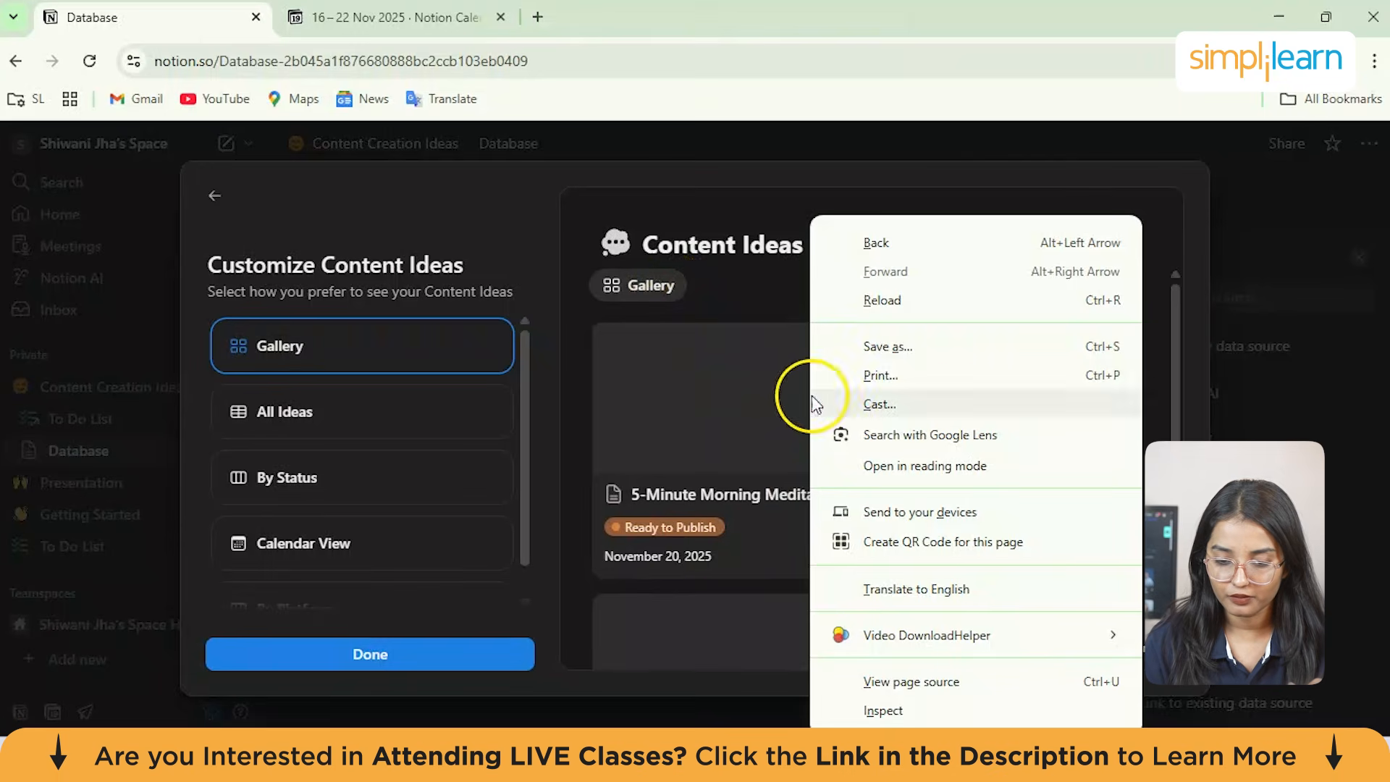
left_click(749, 285)
scroll(701, 366, "down", 2)
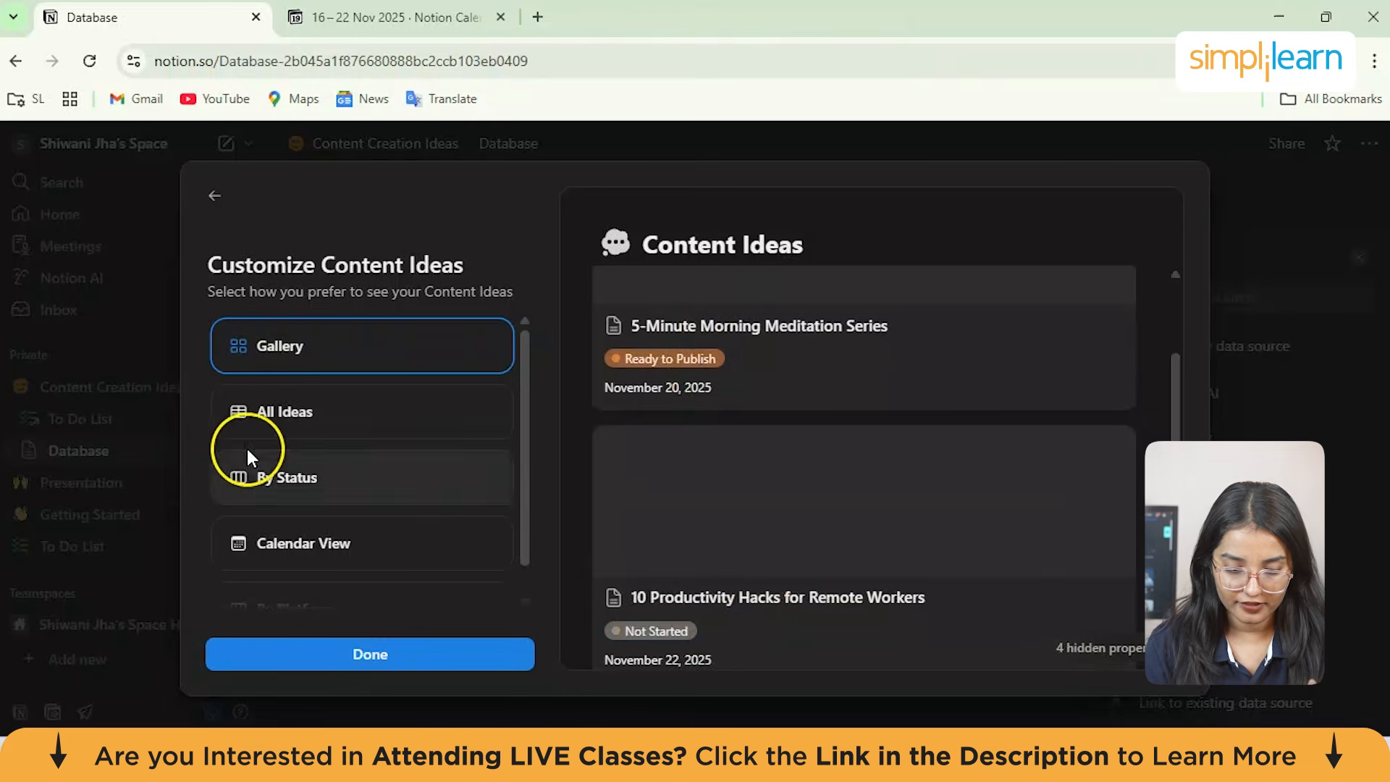
scroll(256, 434, "down", 1)
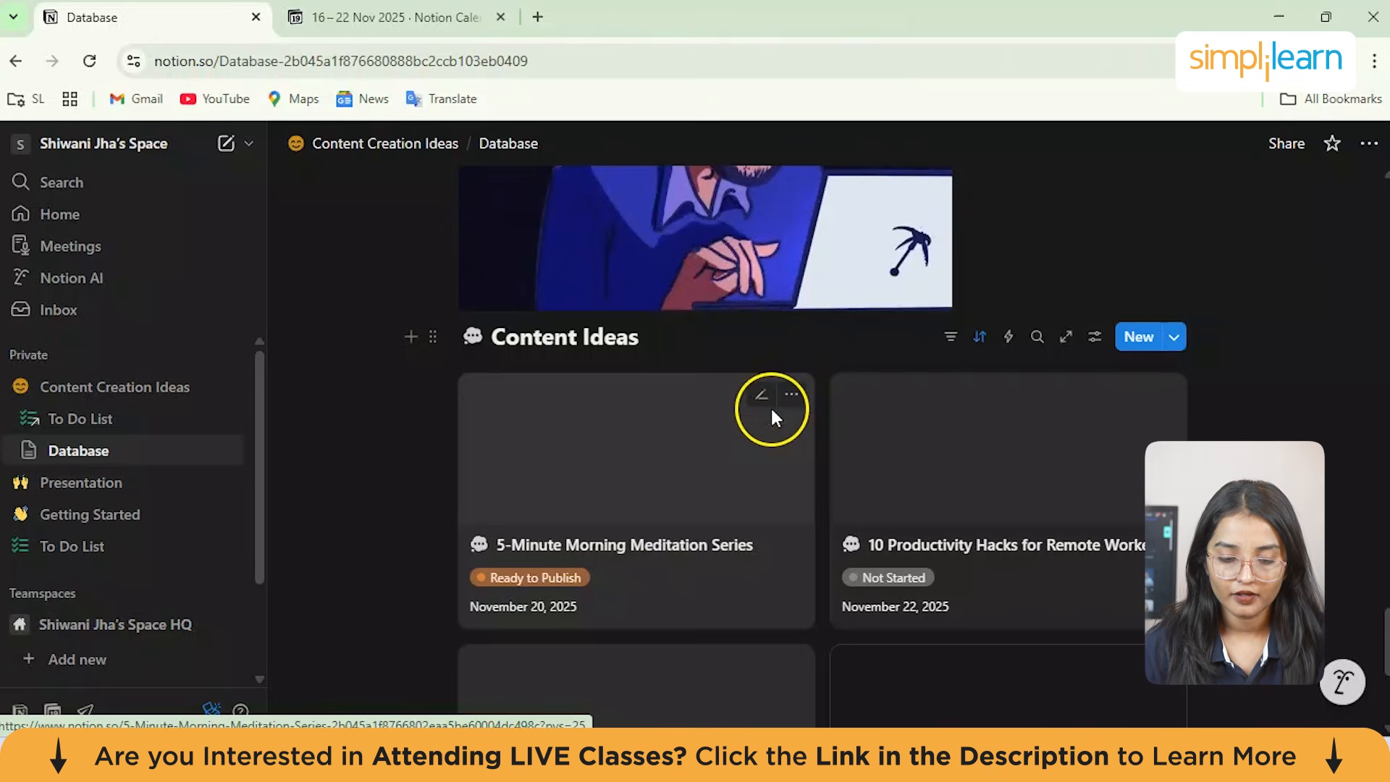
Step: Change the icon of the "5-Minute Morning Meditation Series" card to the right-pointing hand emoji
left_click(761, 396)
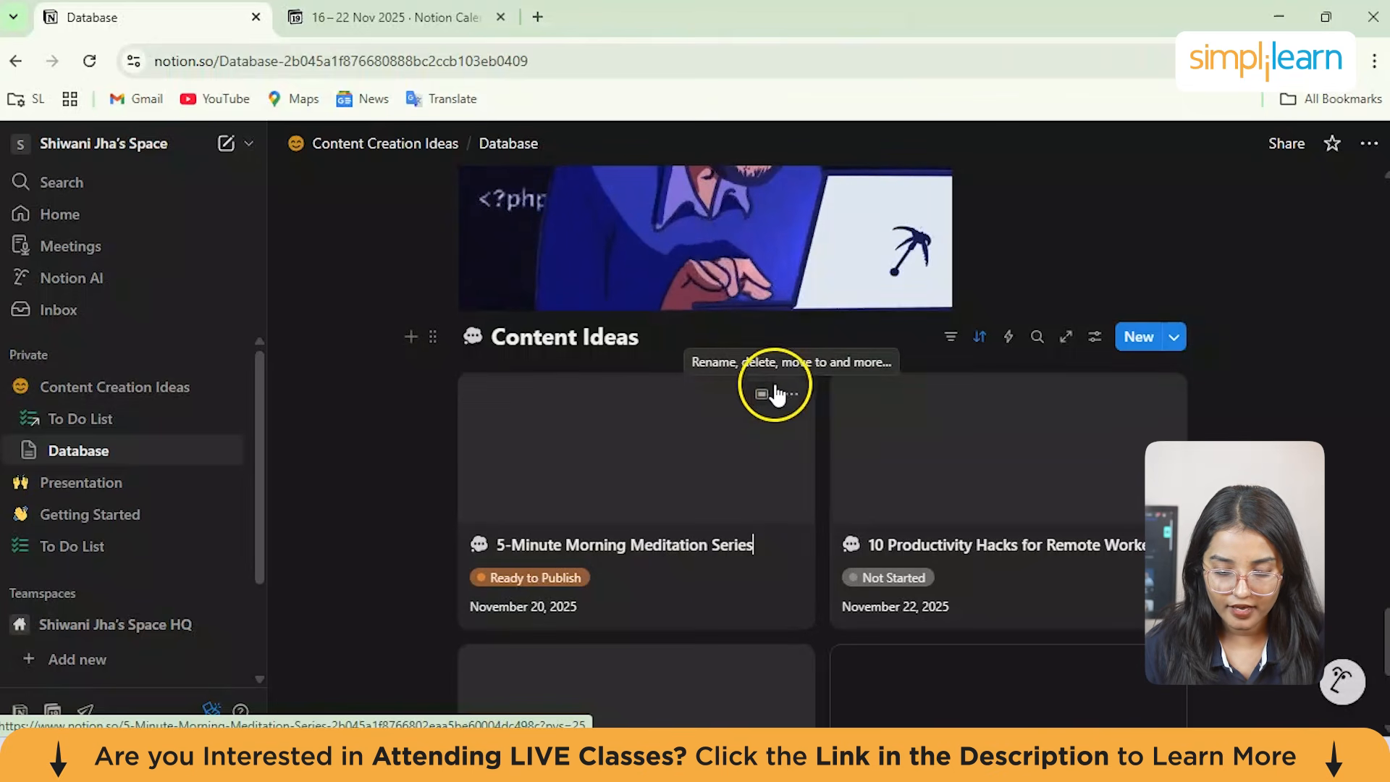
left_click(786, 395)
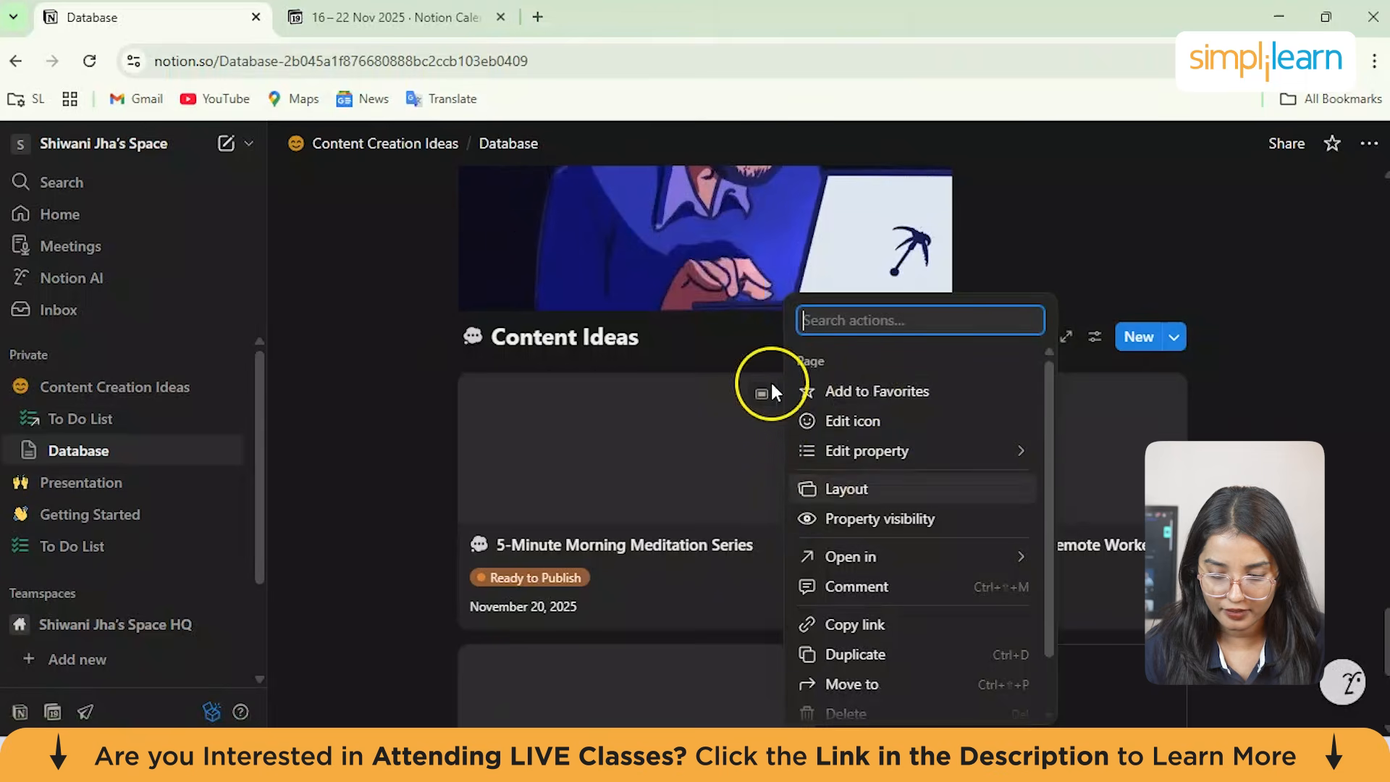
mouse_move(915, 456)
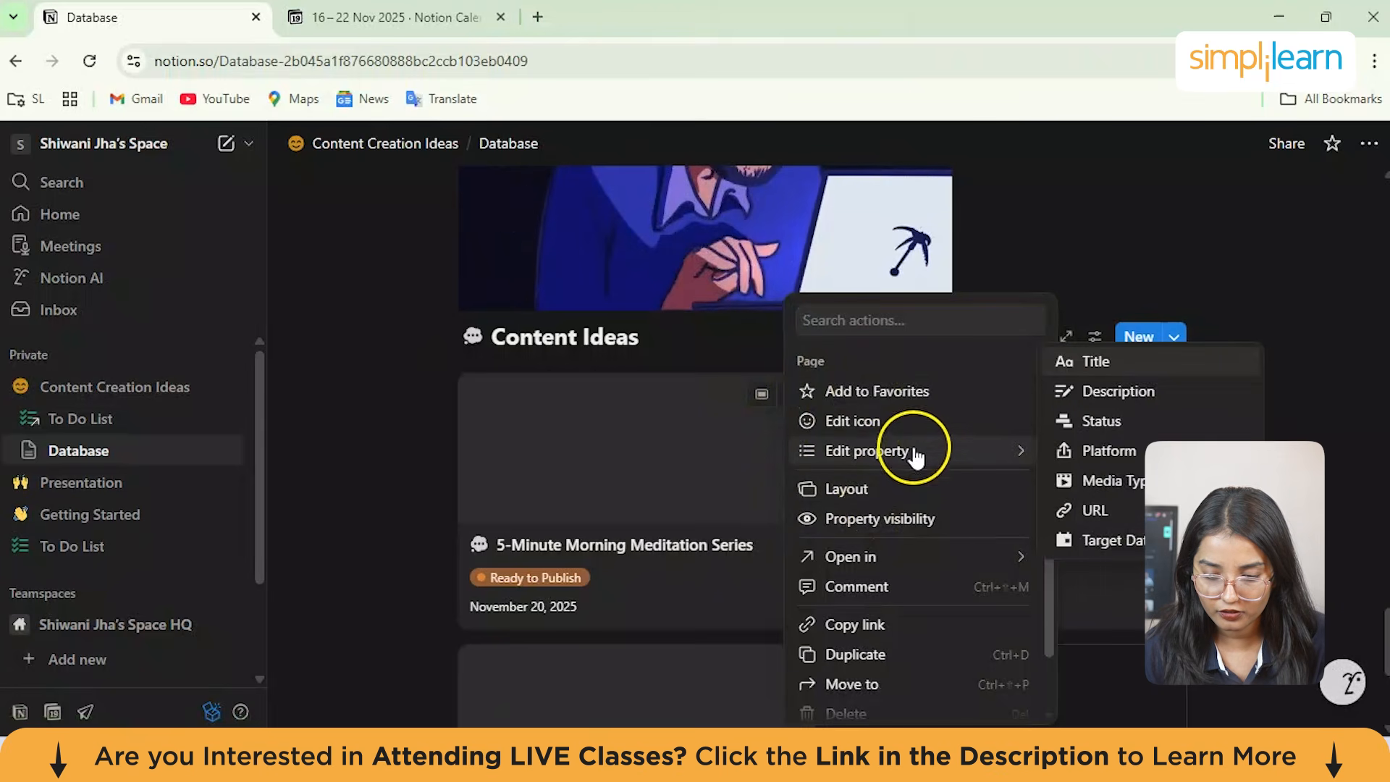
left_click(889, 423)
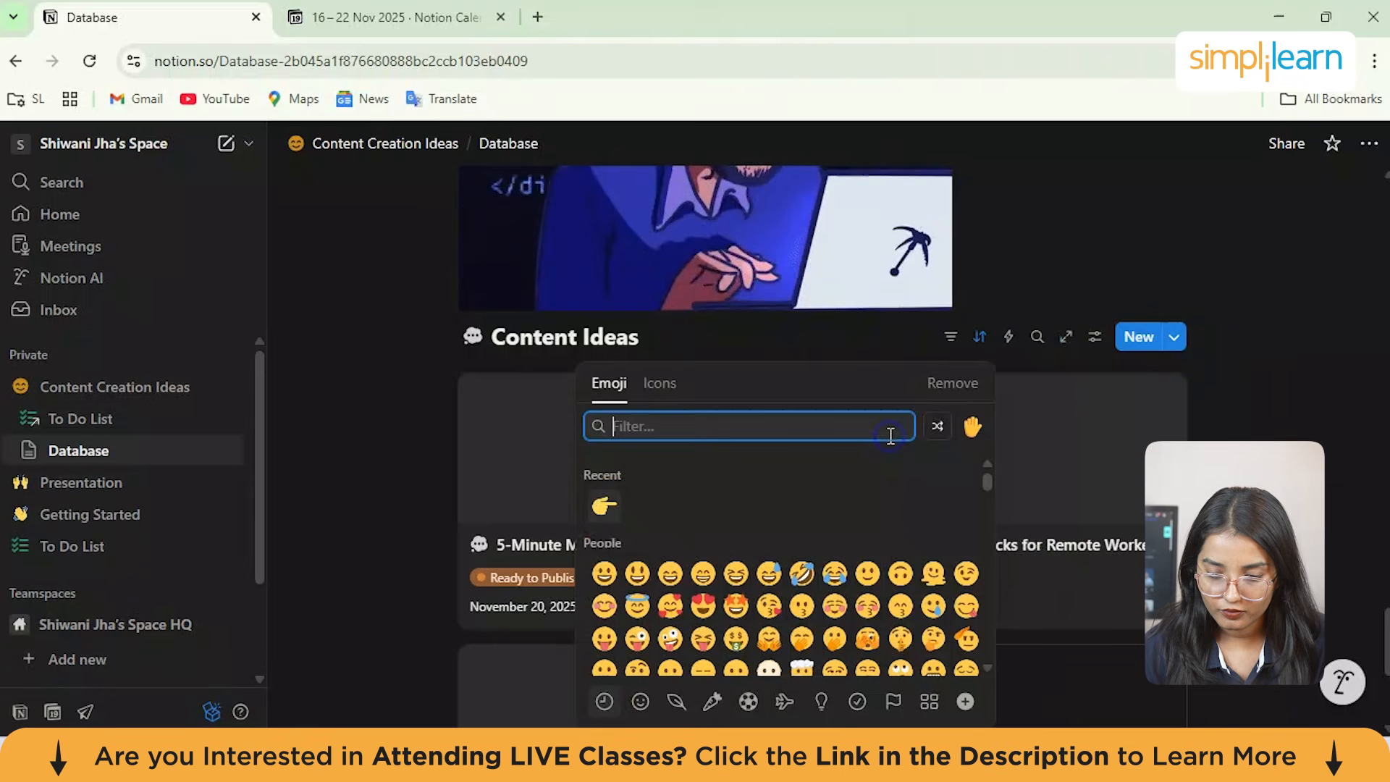
left_click(607, 504)
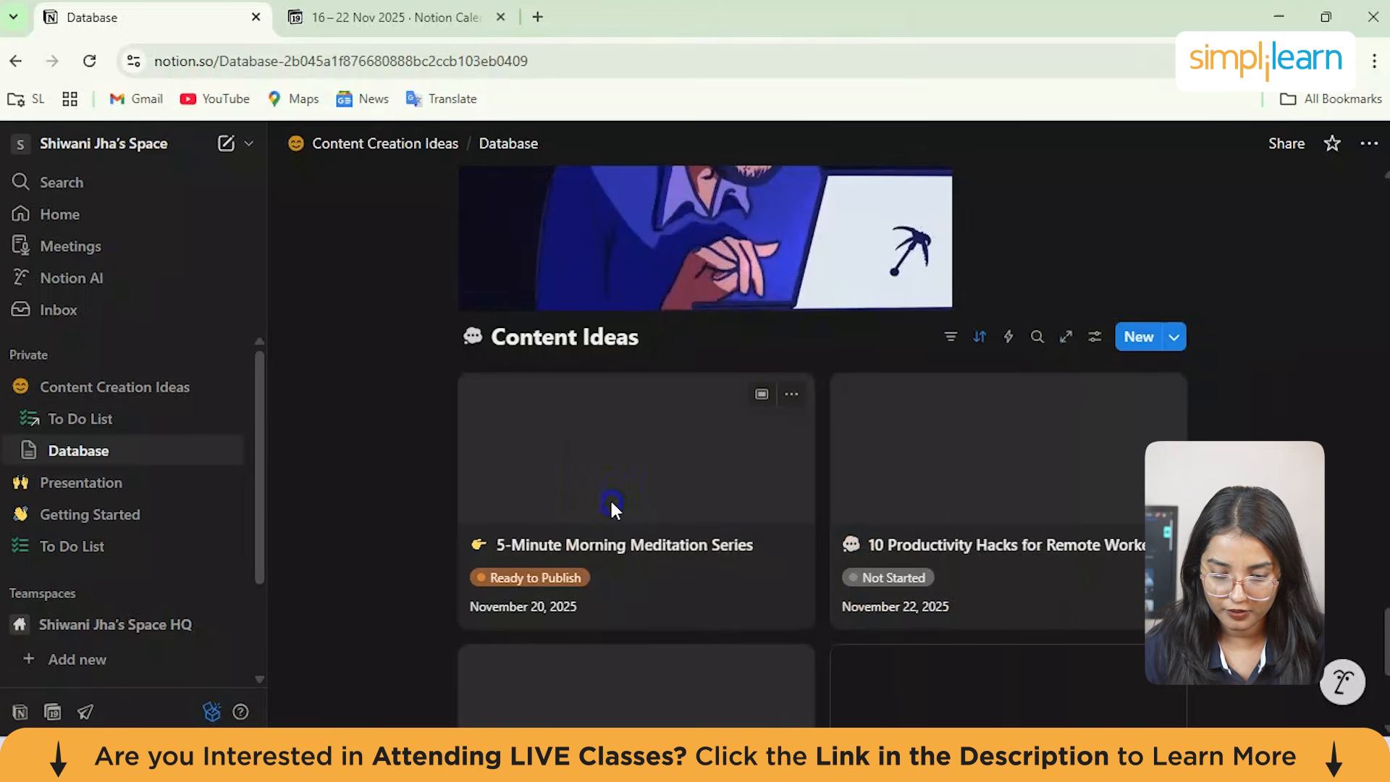
Step: View the "5-Minute Morning Meditation Series" page and its available card actions, and return to the gallery
left_click(761, 396)
scroll(563, 349, "down", 1)
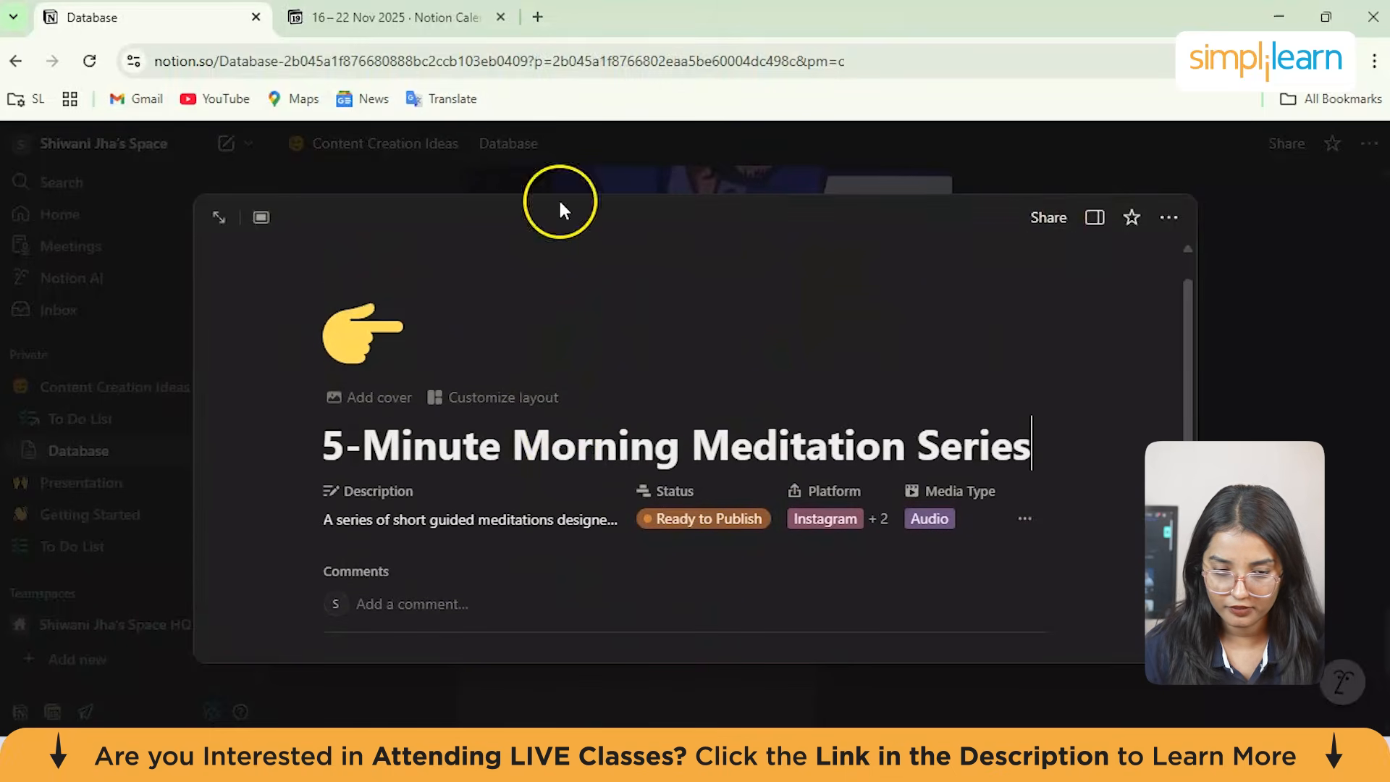
left_click(1287, 340)
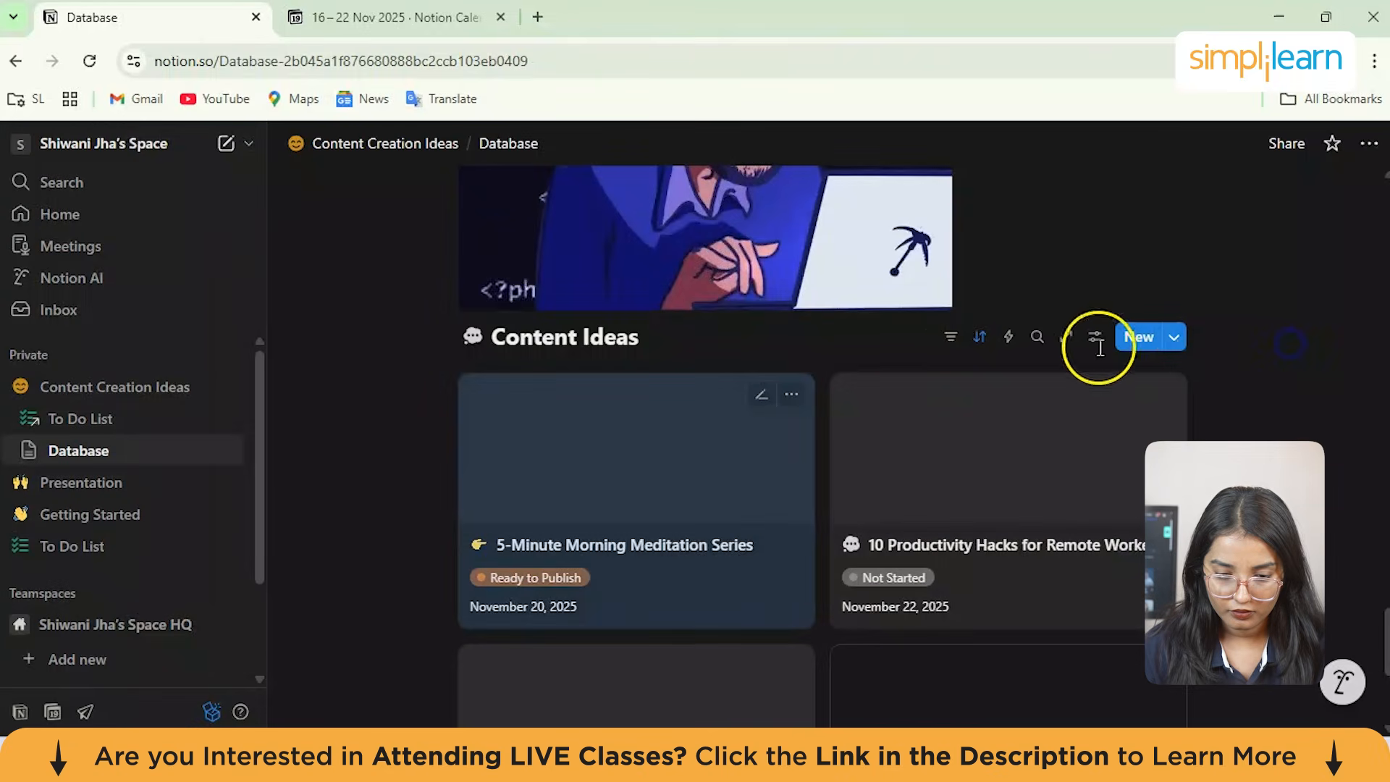
left_click(1136, 399)
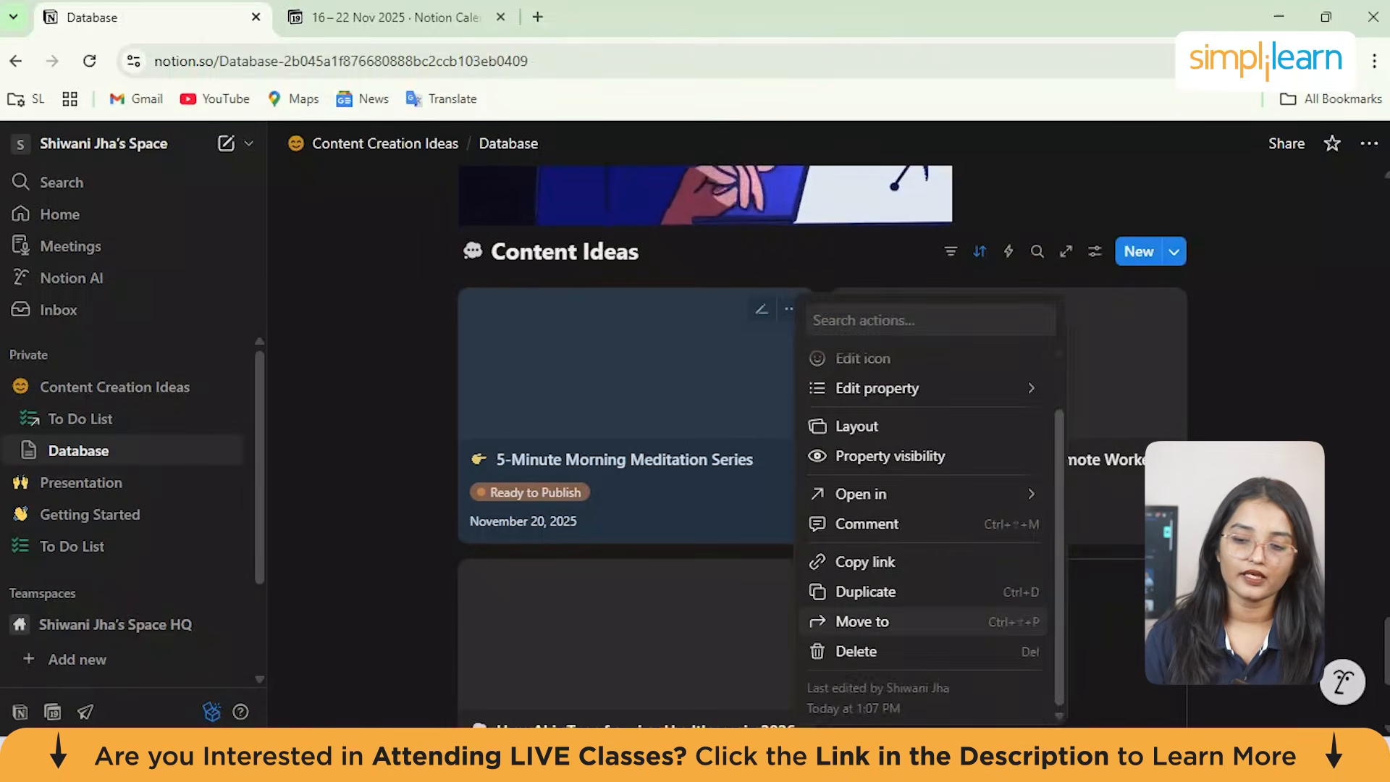
key("Escape")
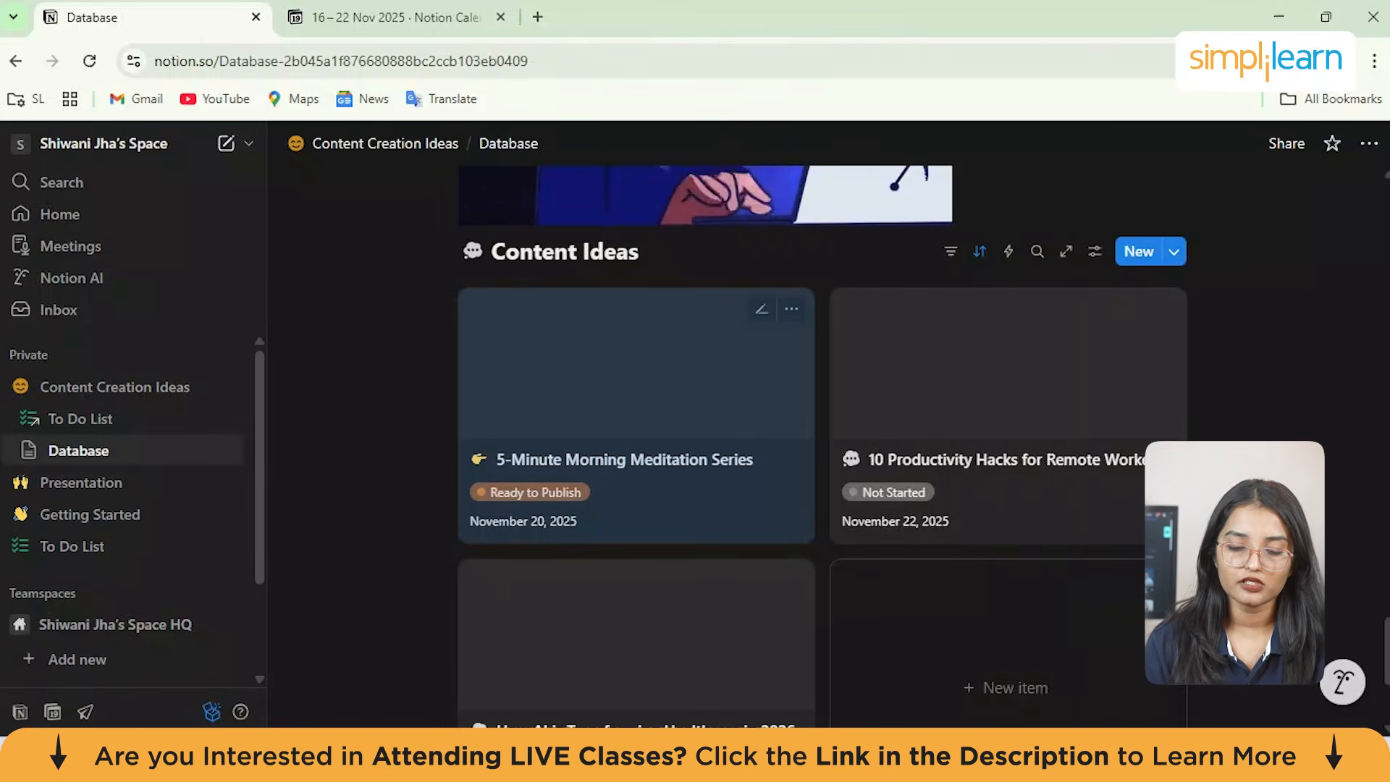
Step: Insert a synced block in a new line below the Content Ideas gallery
scroll(637, 405, "down", 3)
left_click(787, 625)
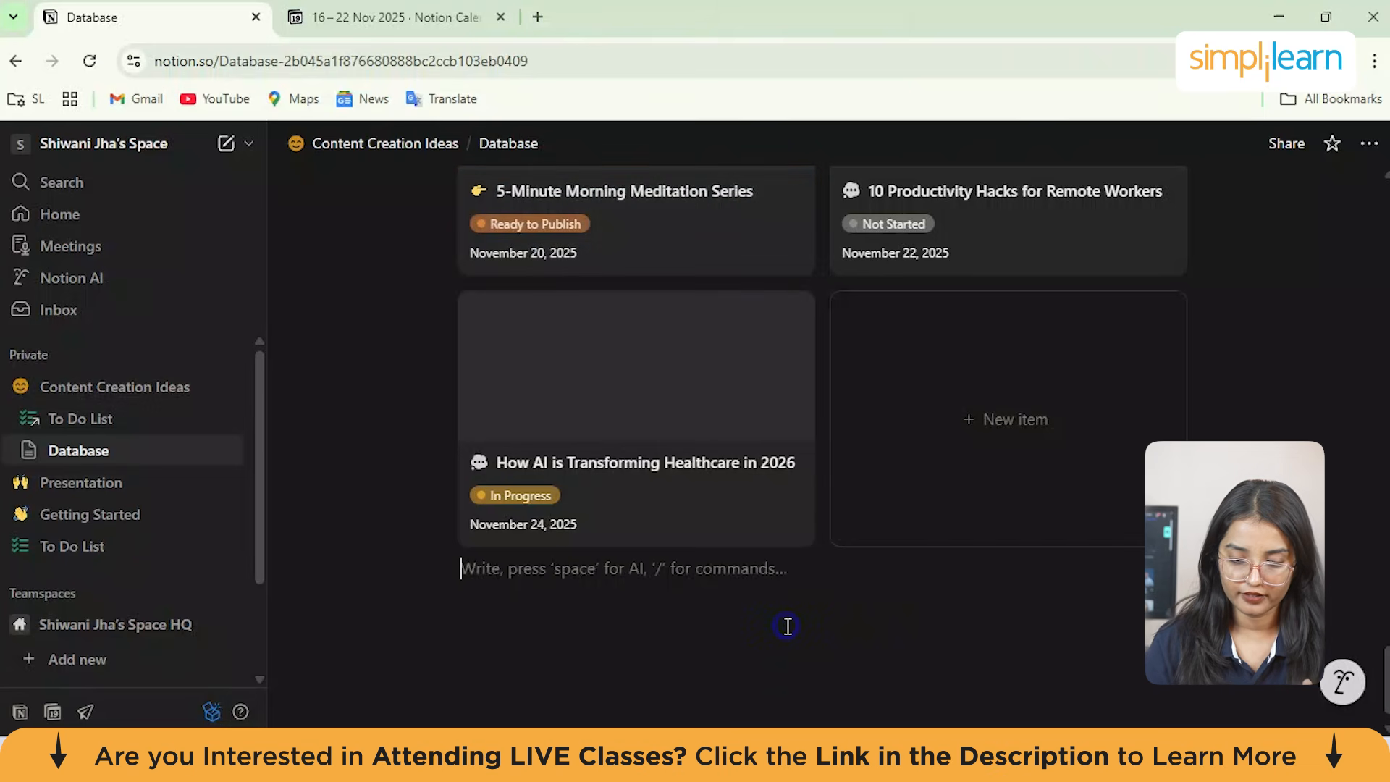
type("/")
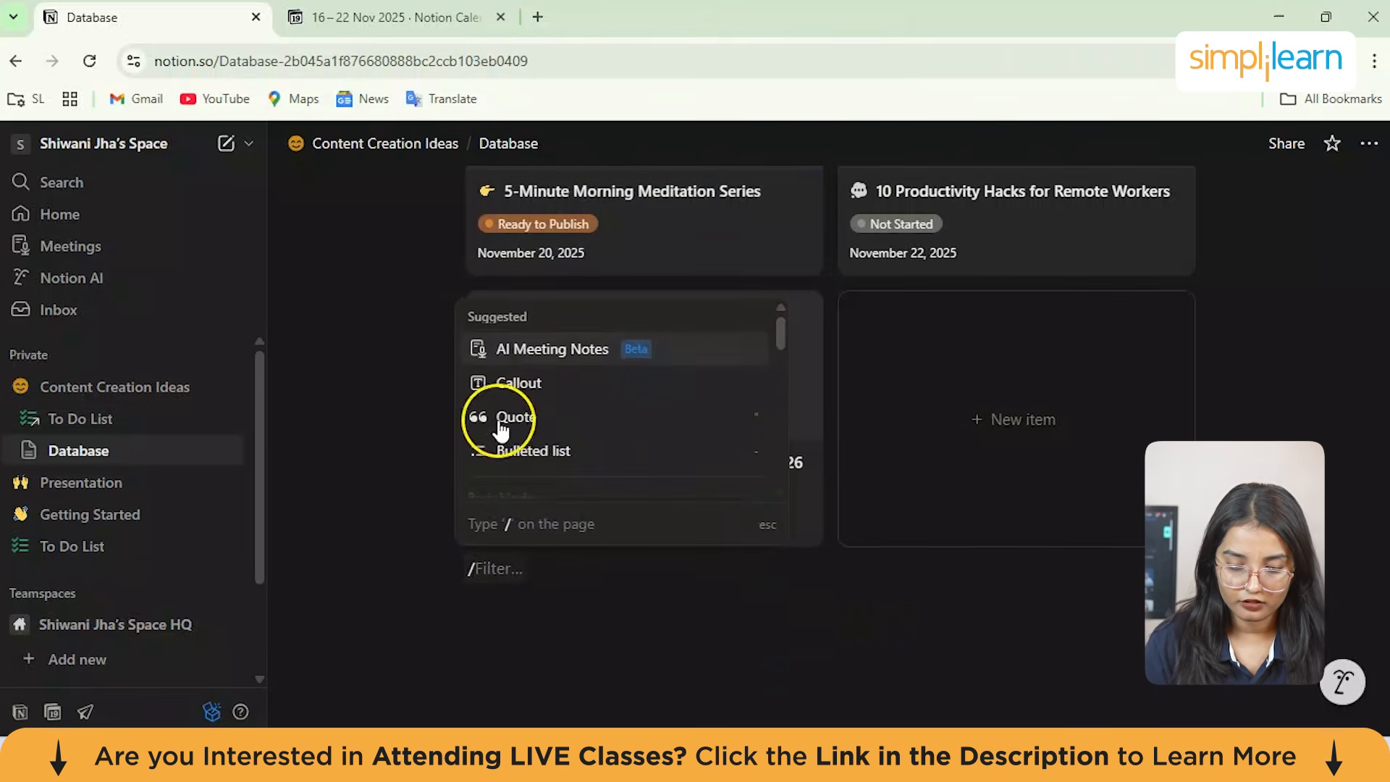
scroll(499, 434, "down", 6)
scroll(507, 445, "down", 2)
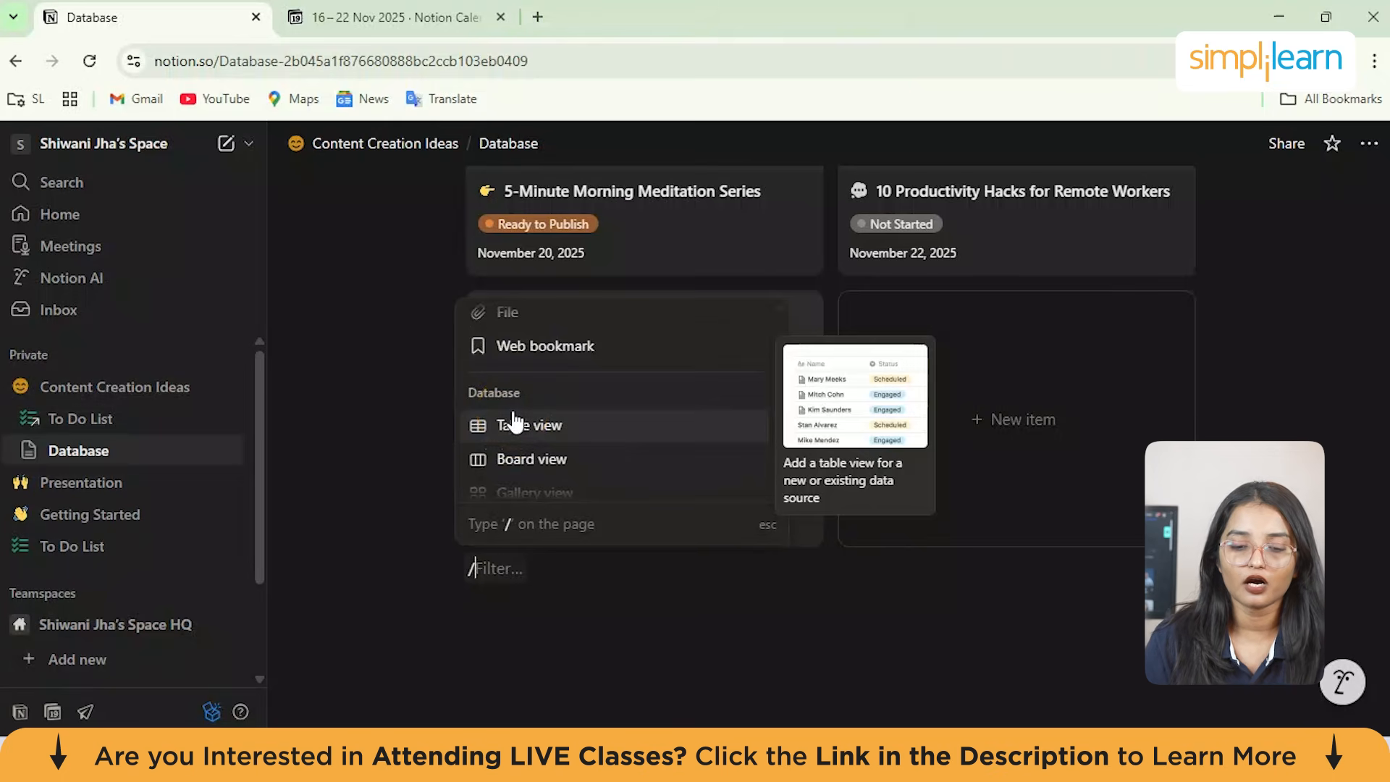
scroll(514, 421, "up", 1)
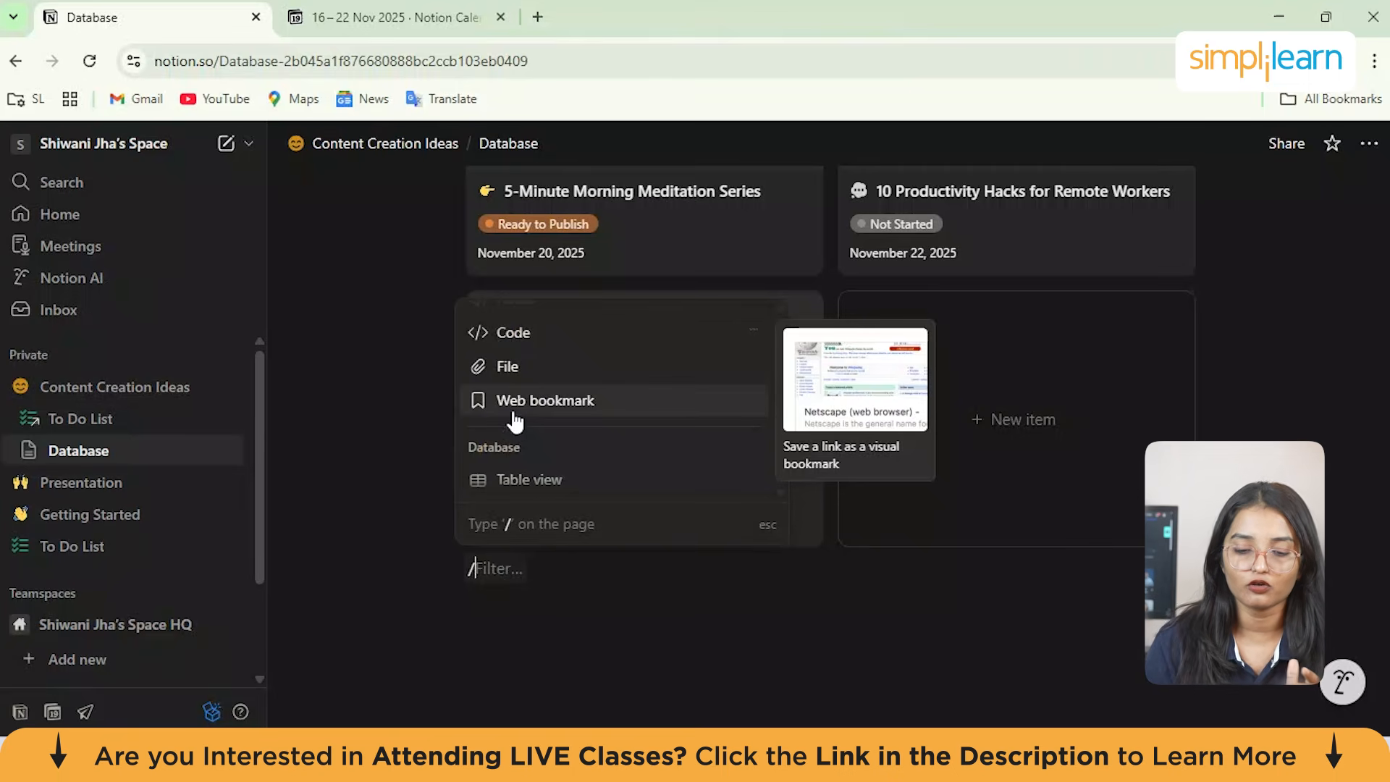
left_click(566, 398)
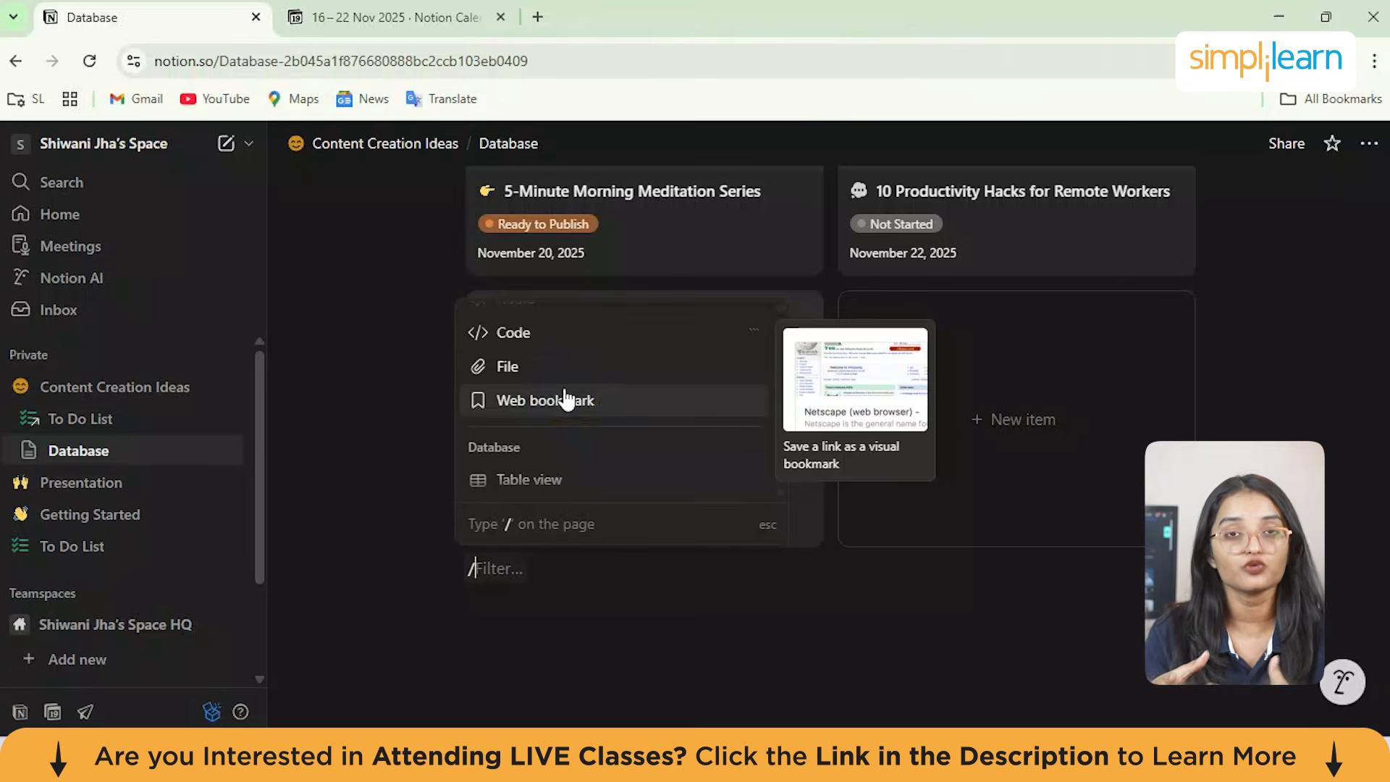
scroll(566, 399, "down", 5)
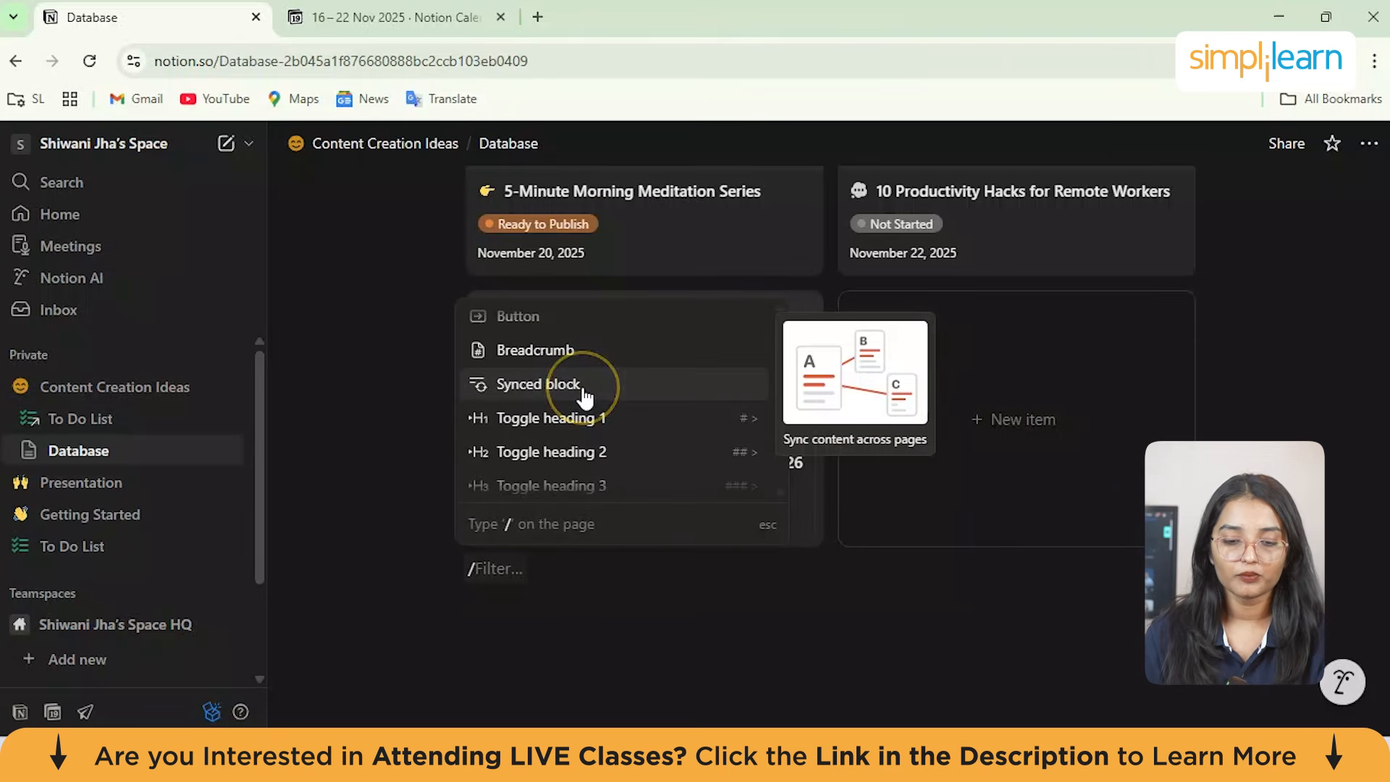
scroll(584, 396, "up", 1)
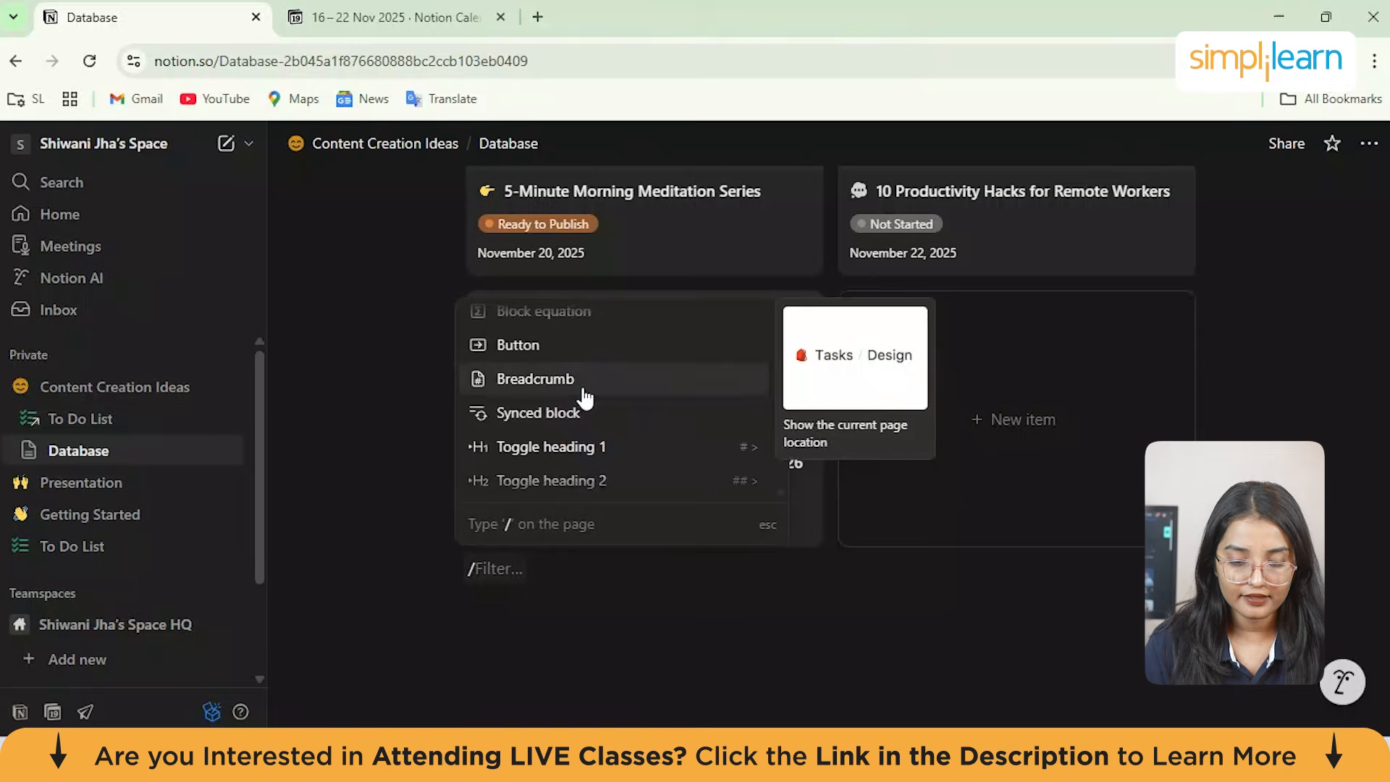
left_click(565, 406)
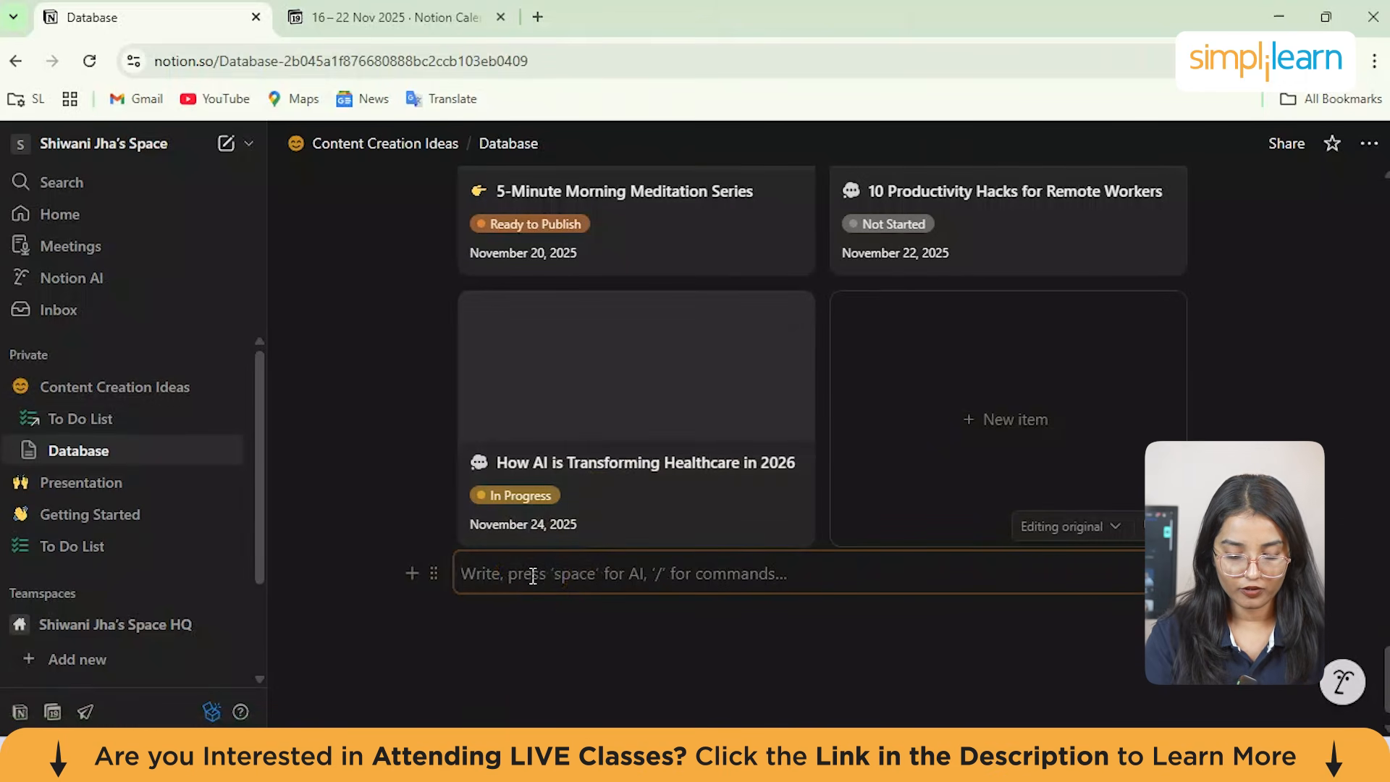
Step: Write "content link pages" in the synced block and start a new line under it
type("content link pages")
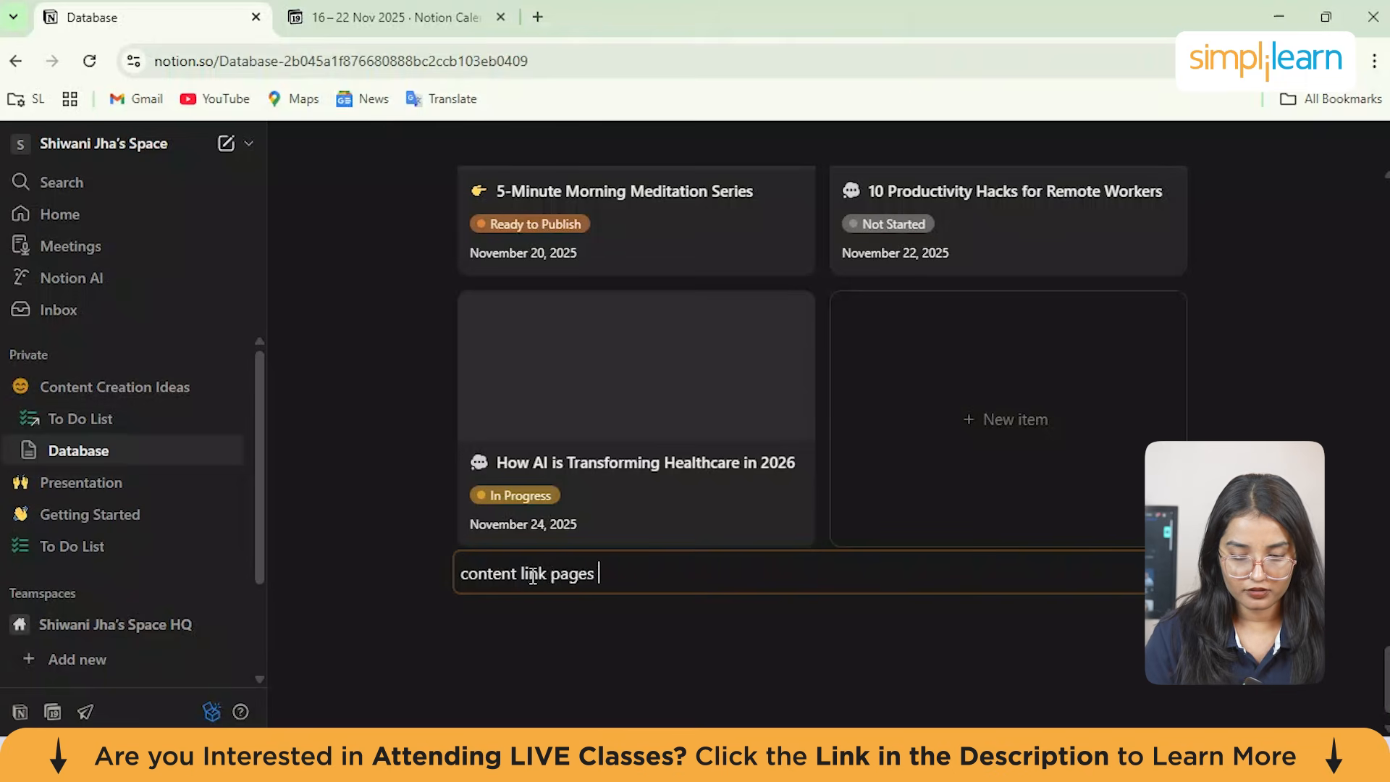
key("Return")
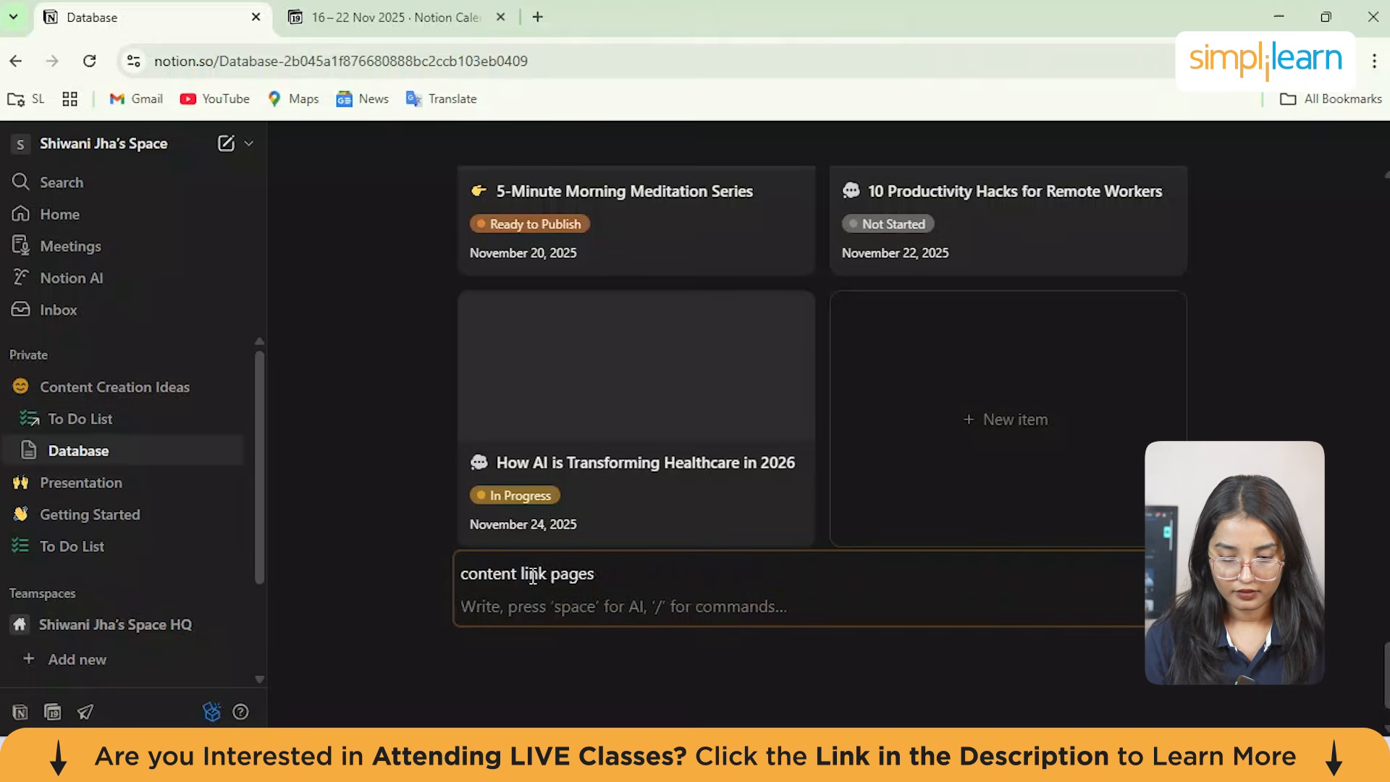
left_click(505, 603)
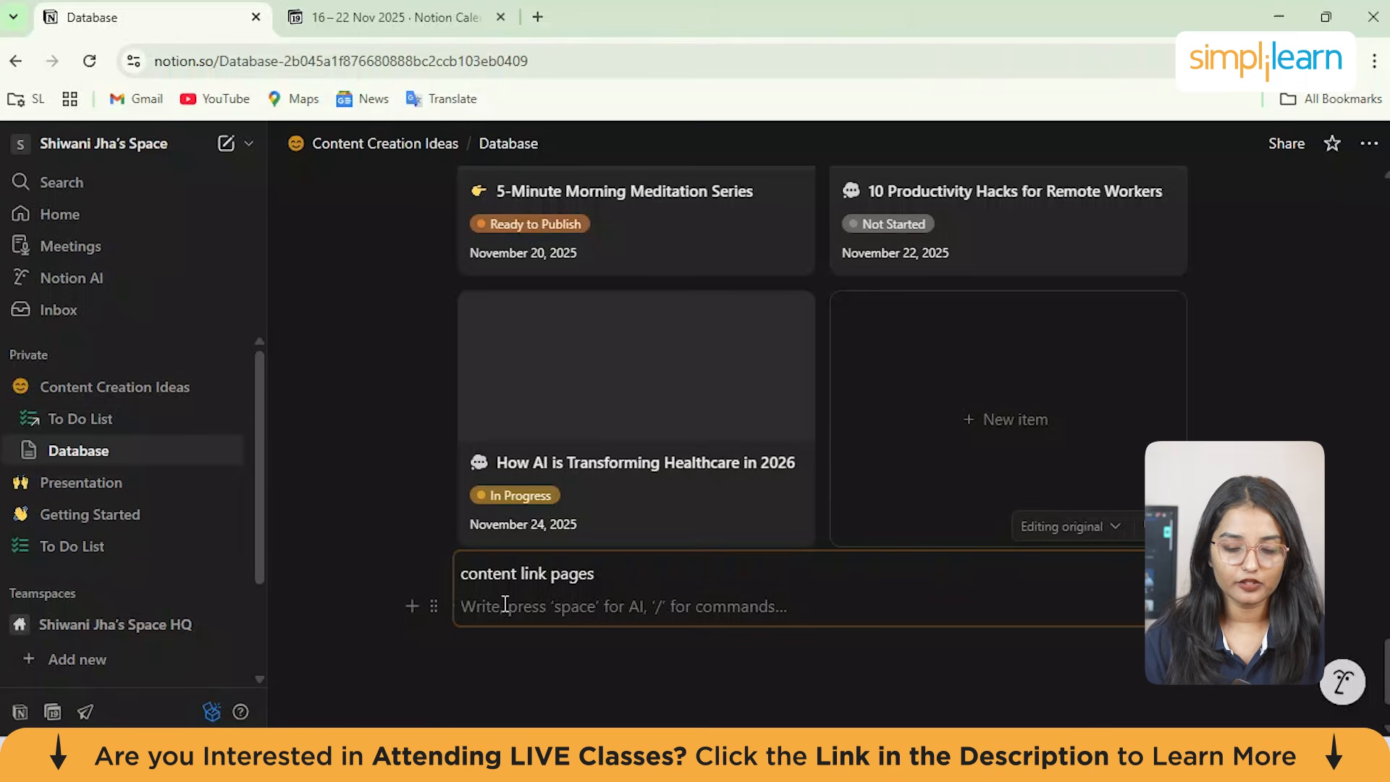
type("/")
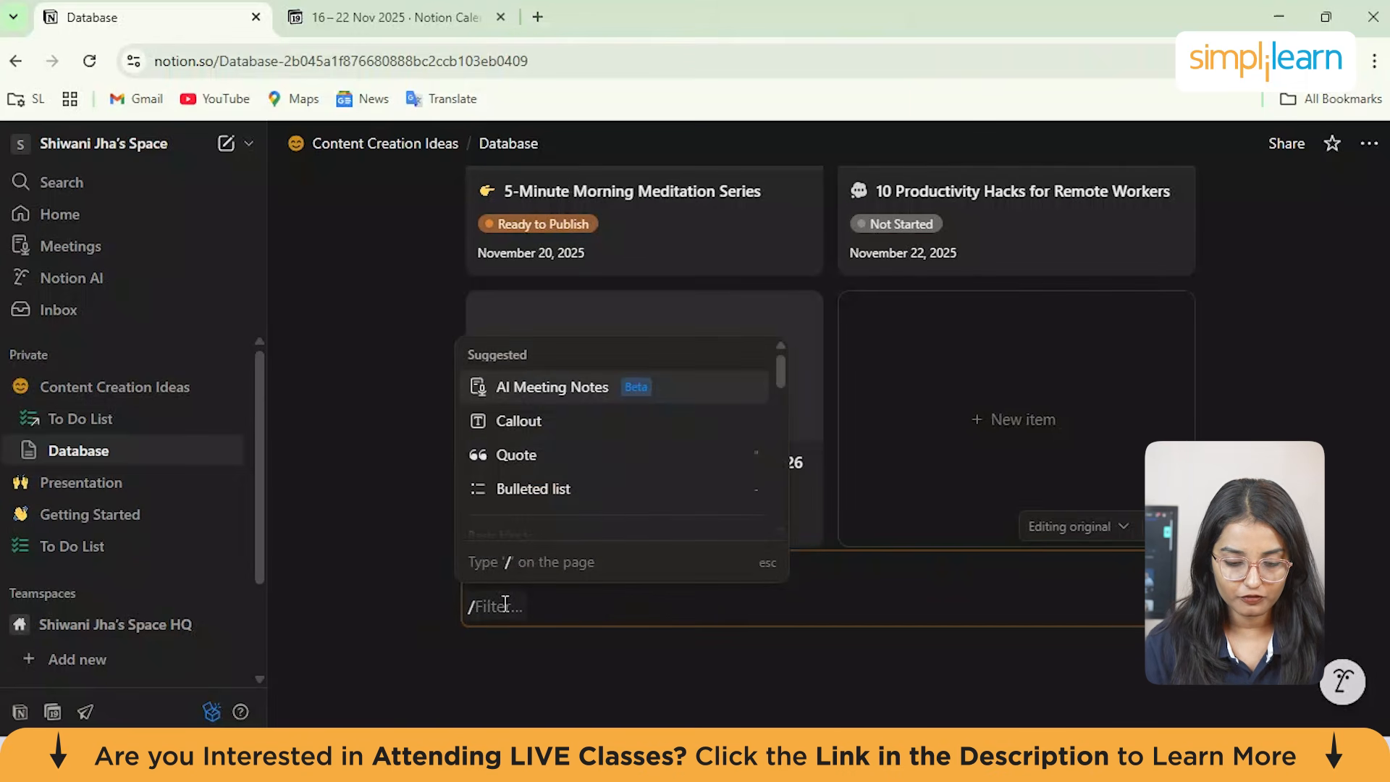
key("BackSpace")
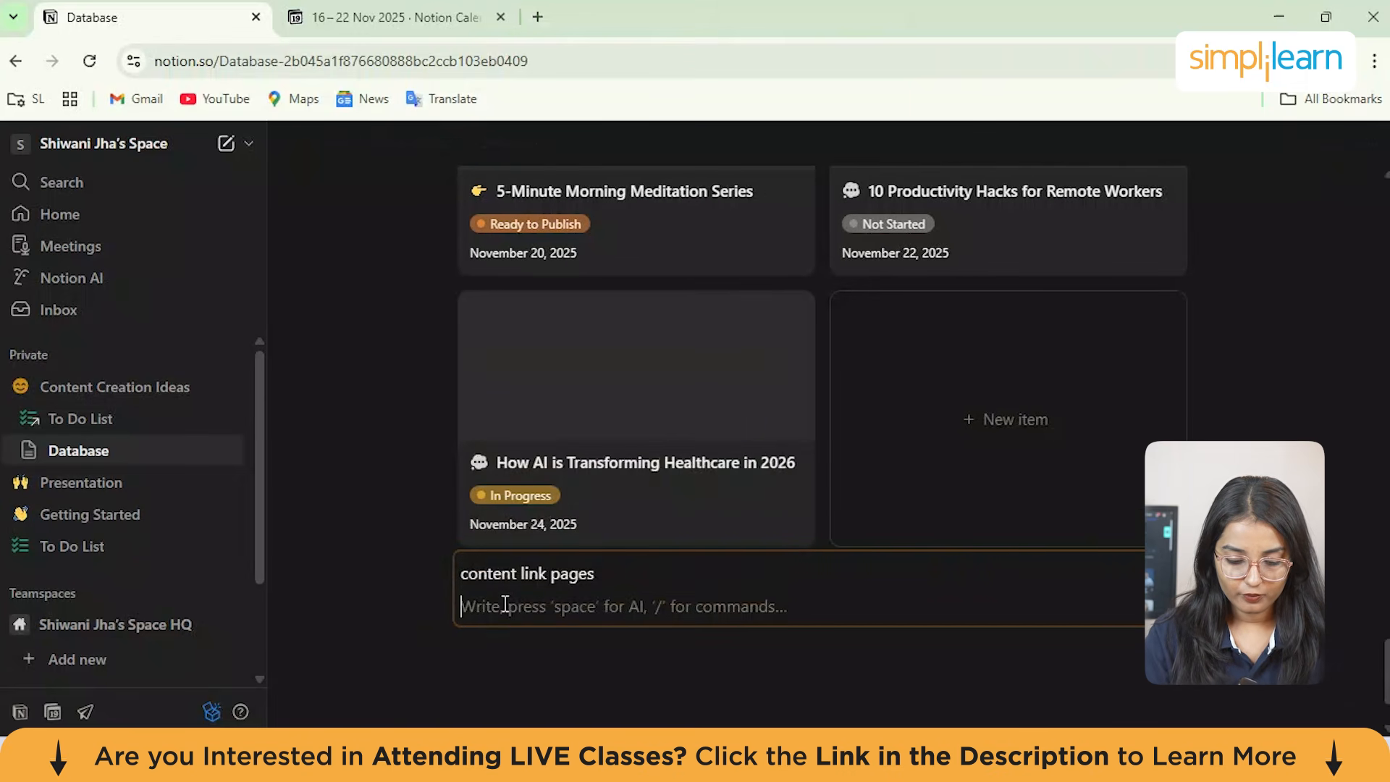
type("conte")
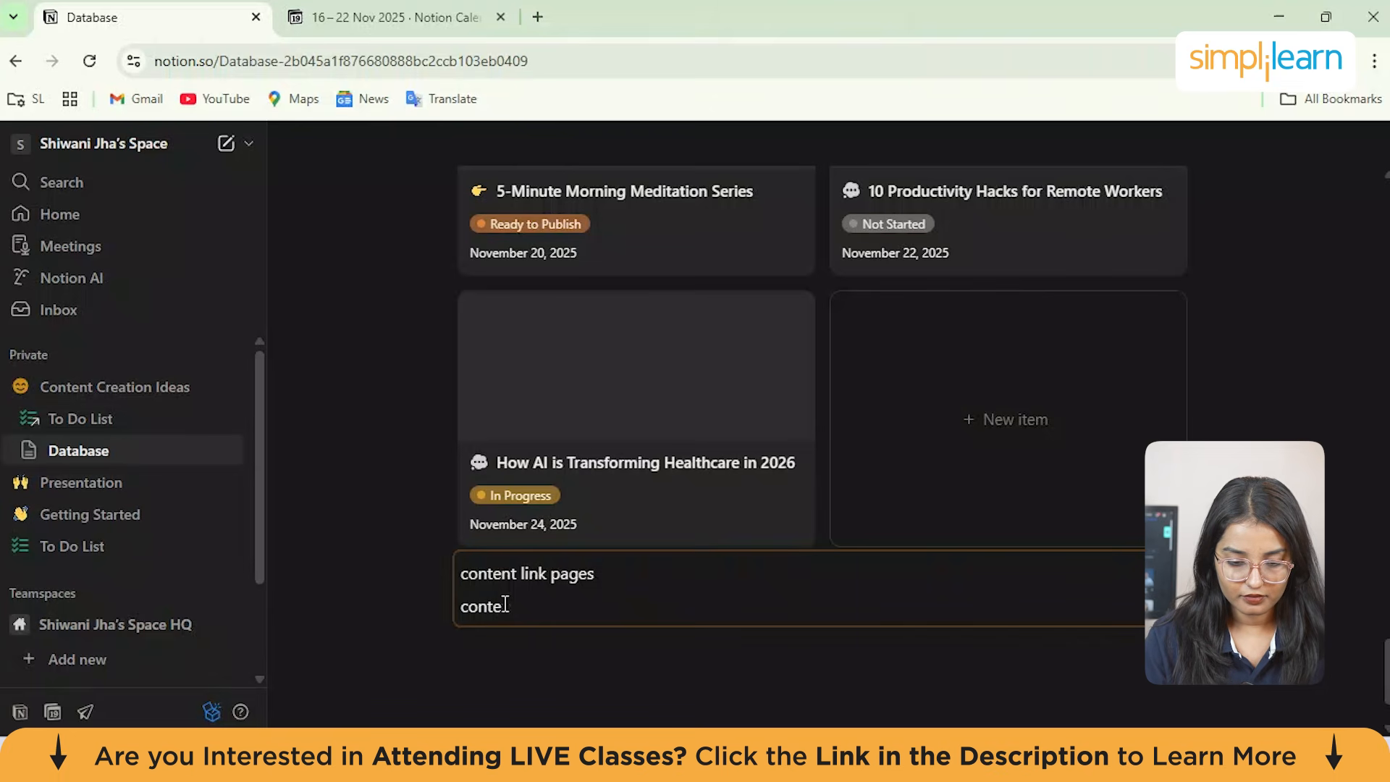
key("BackSpace")
key("BackSpace")
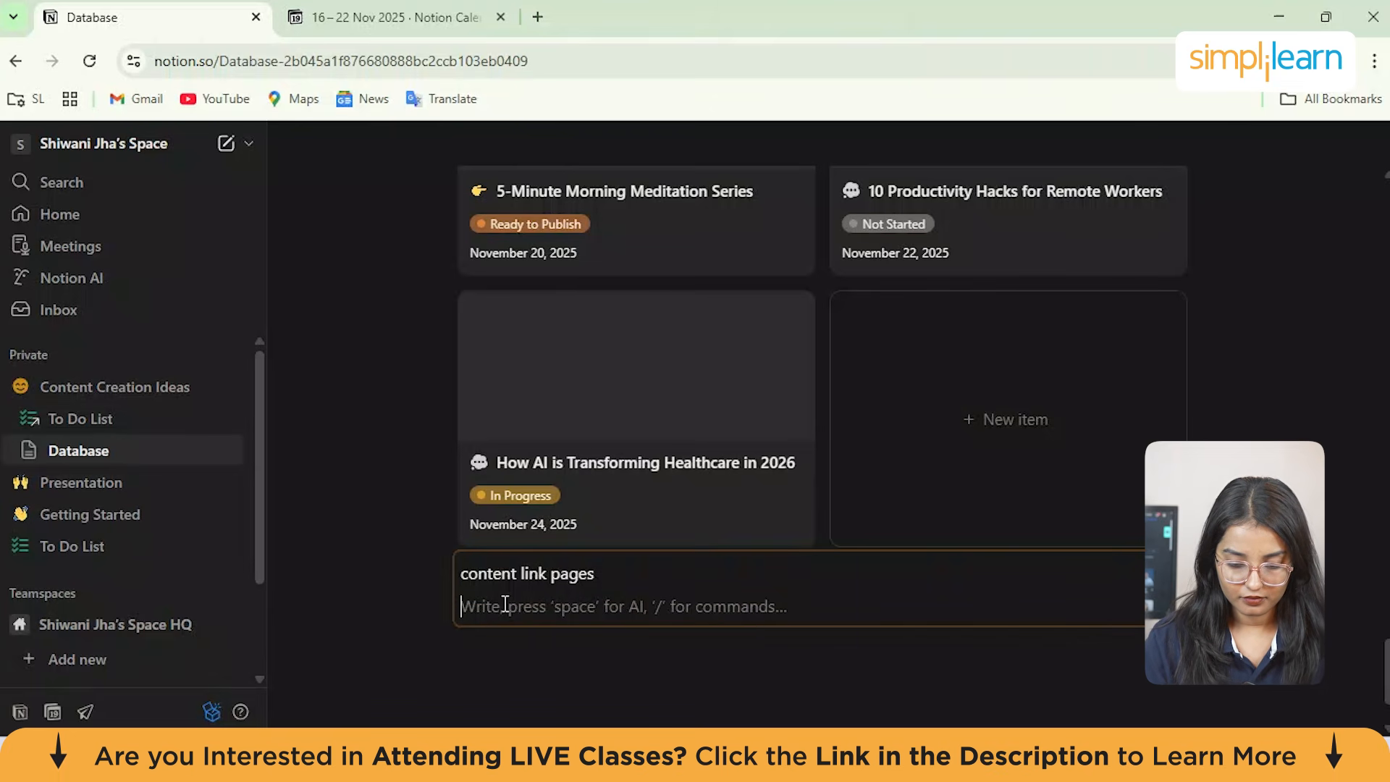
type("/c")
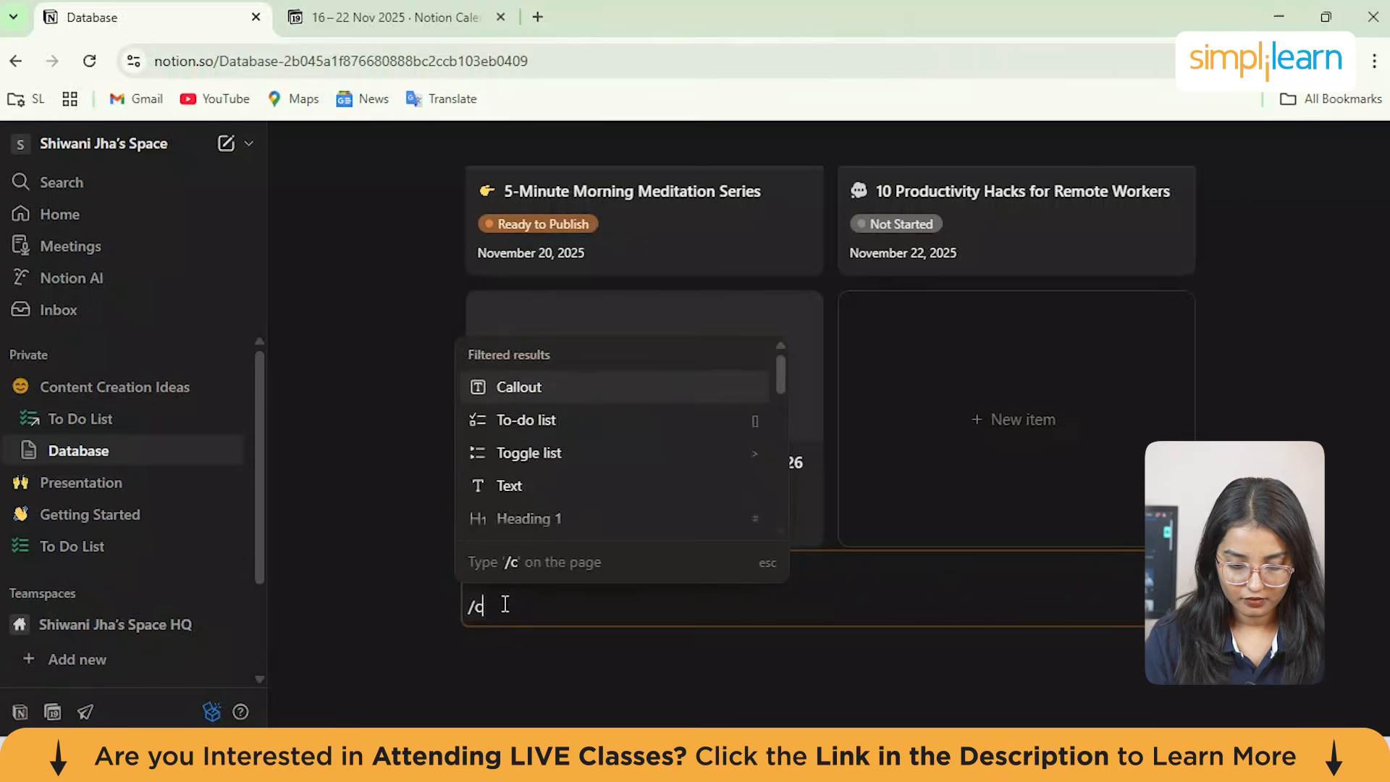
type("one")
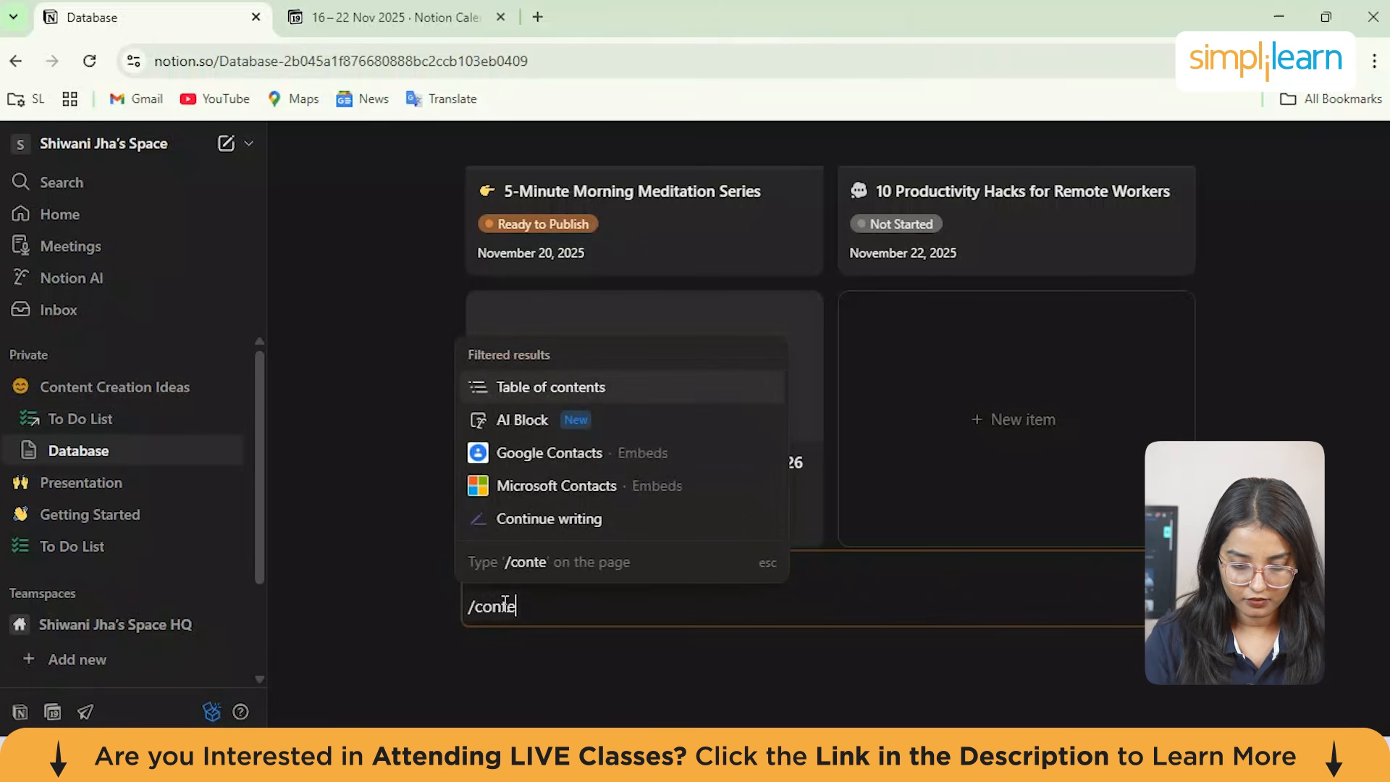
type("n")
key("BackSpace")
key("BackSpace")
key("BackSpace")
key("BackSpace")
key("BackSpace")
key("BackSpace")
key("BackSpace")
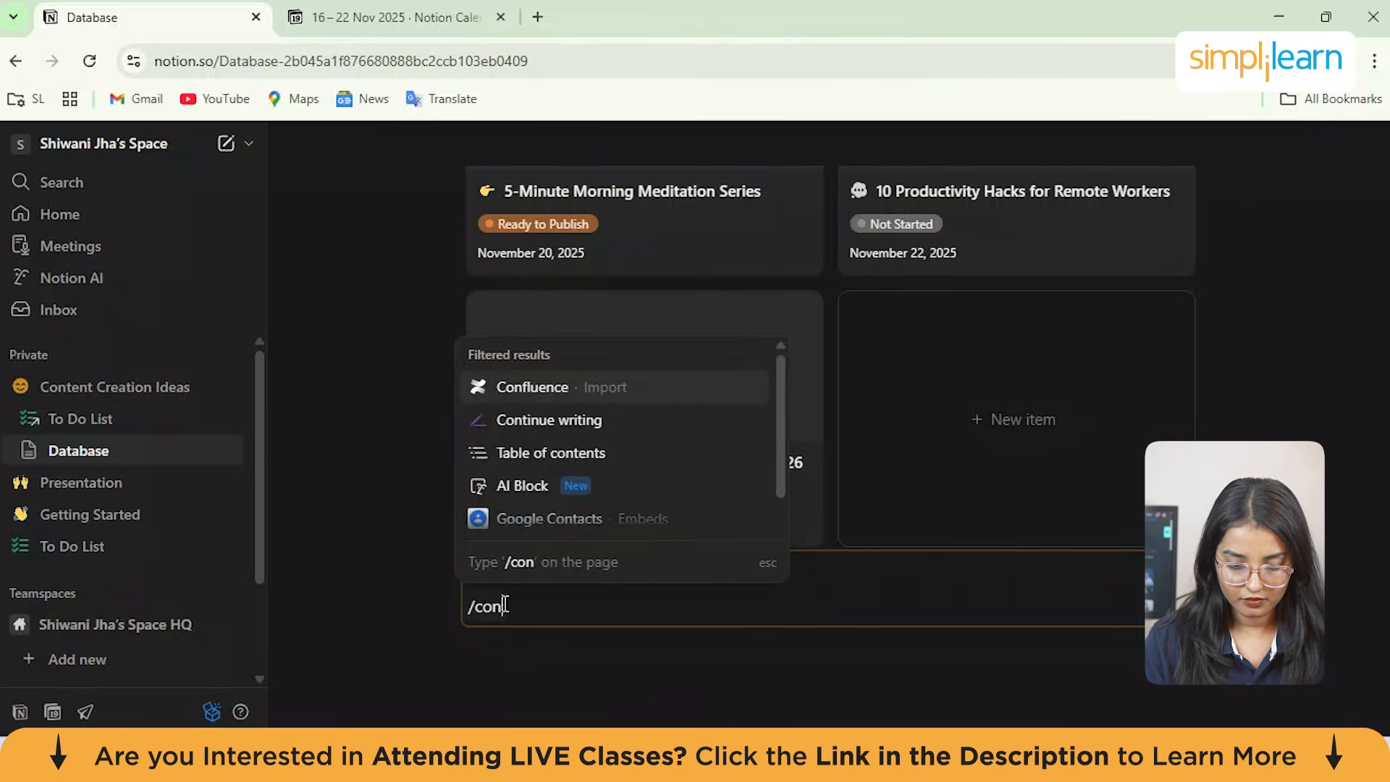
Step: Write "content link pages" in the synced block and add a link to the Content Creation Ideas page under it
type("content link pages")
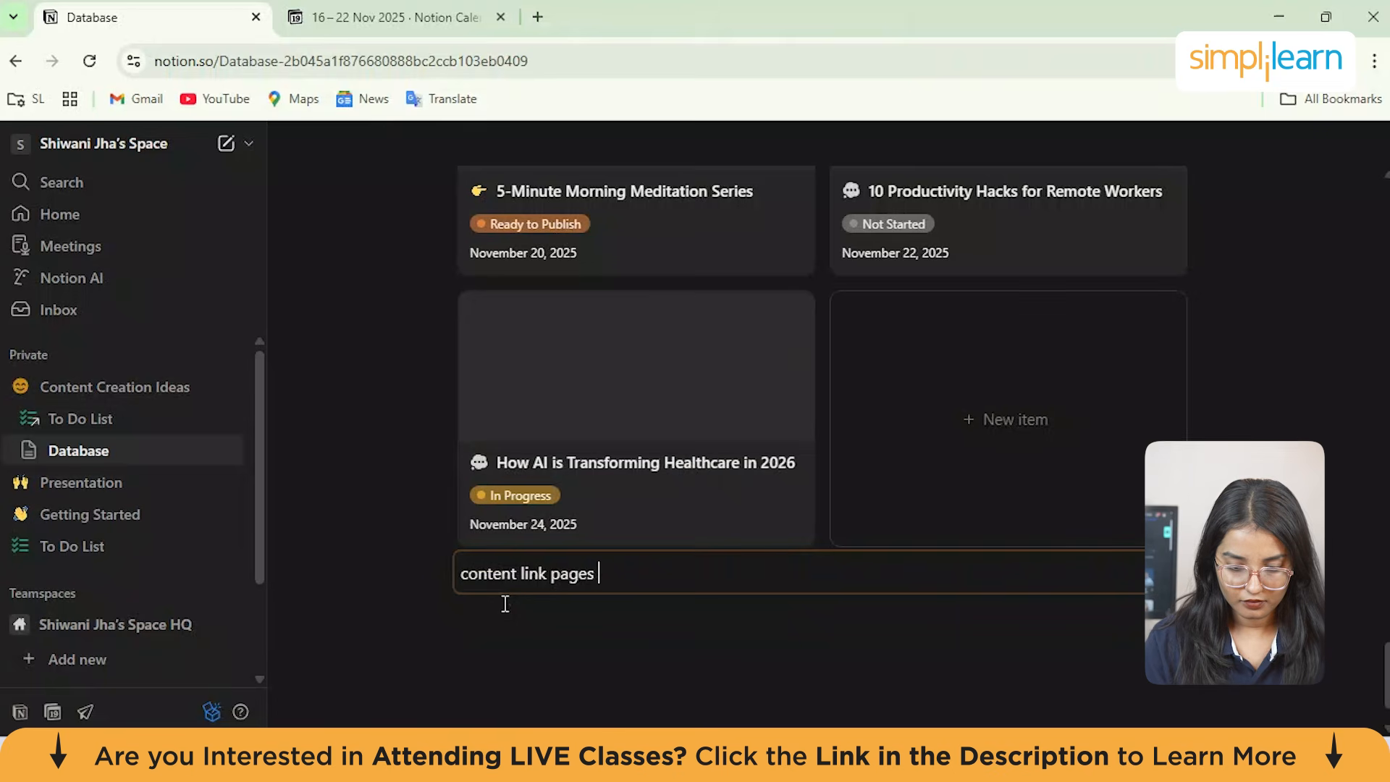
key("Return")
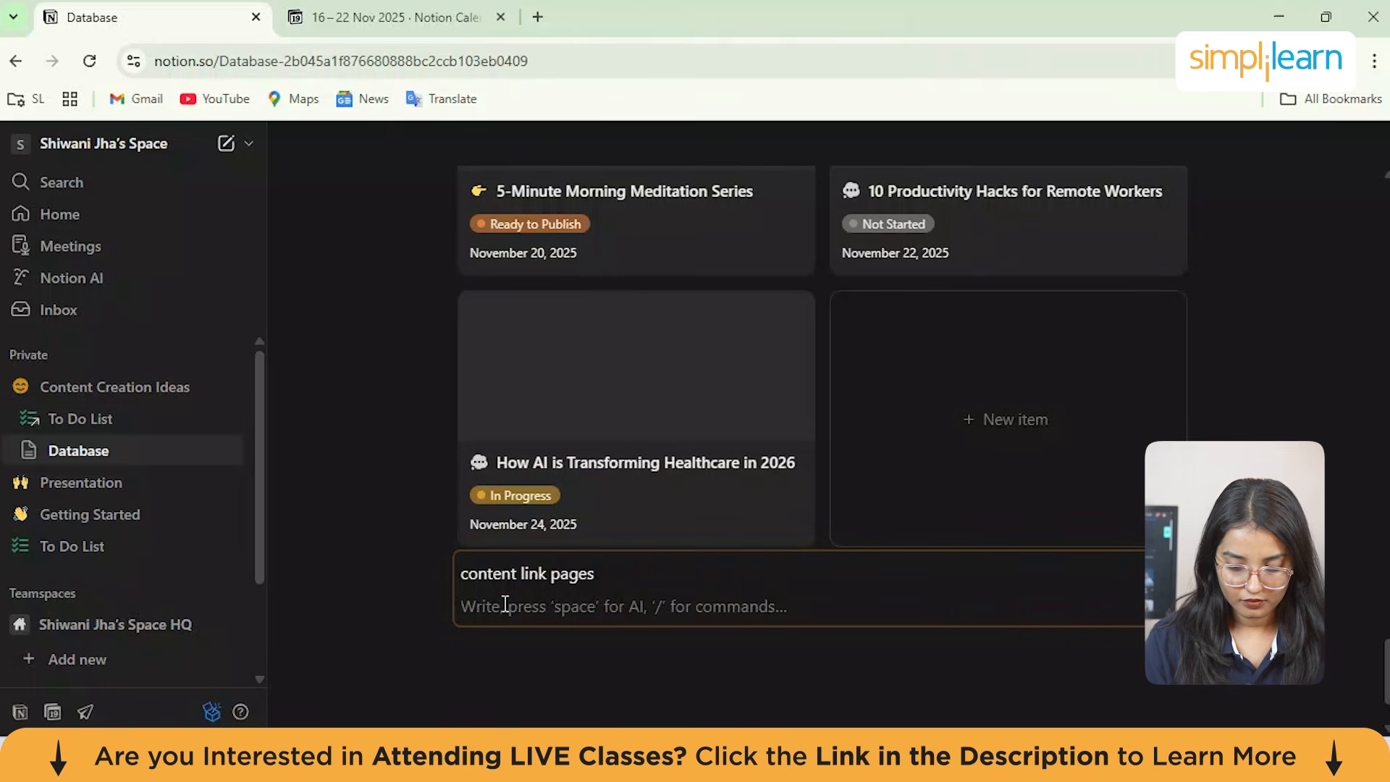
type("/li")
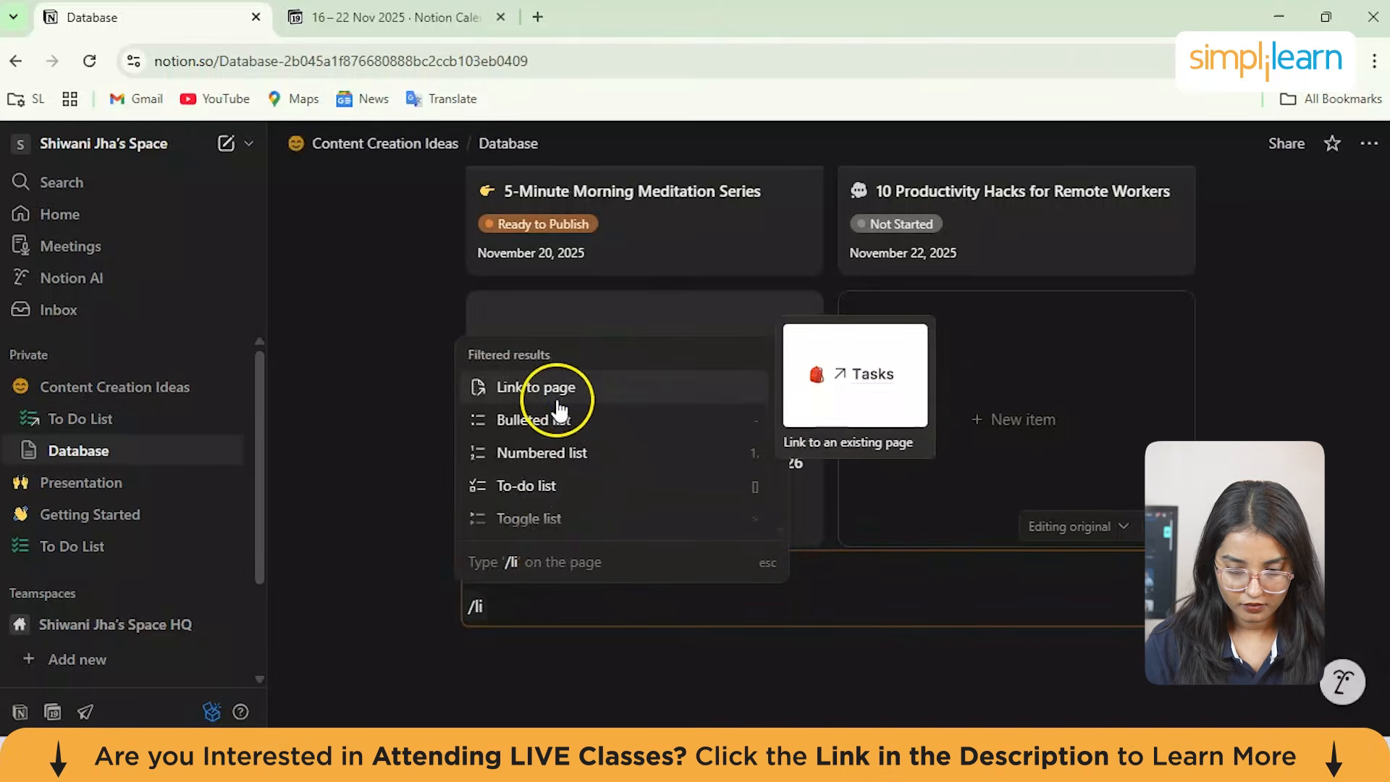
left_click(555, 397)
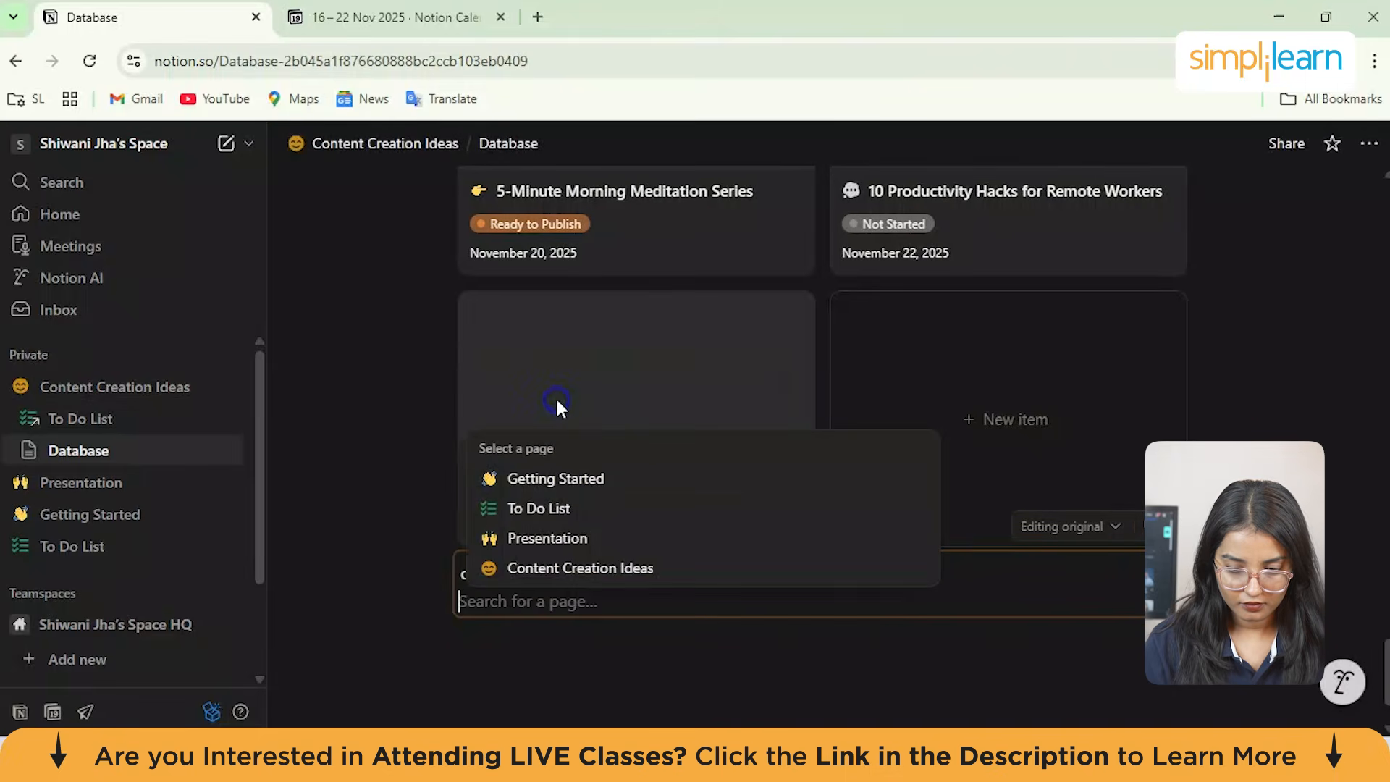
left_click(616, 572)
left_click(505, 655)
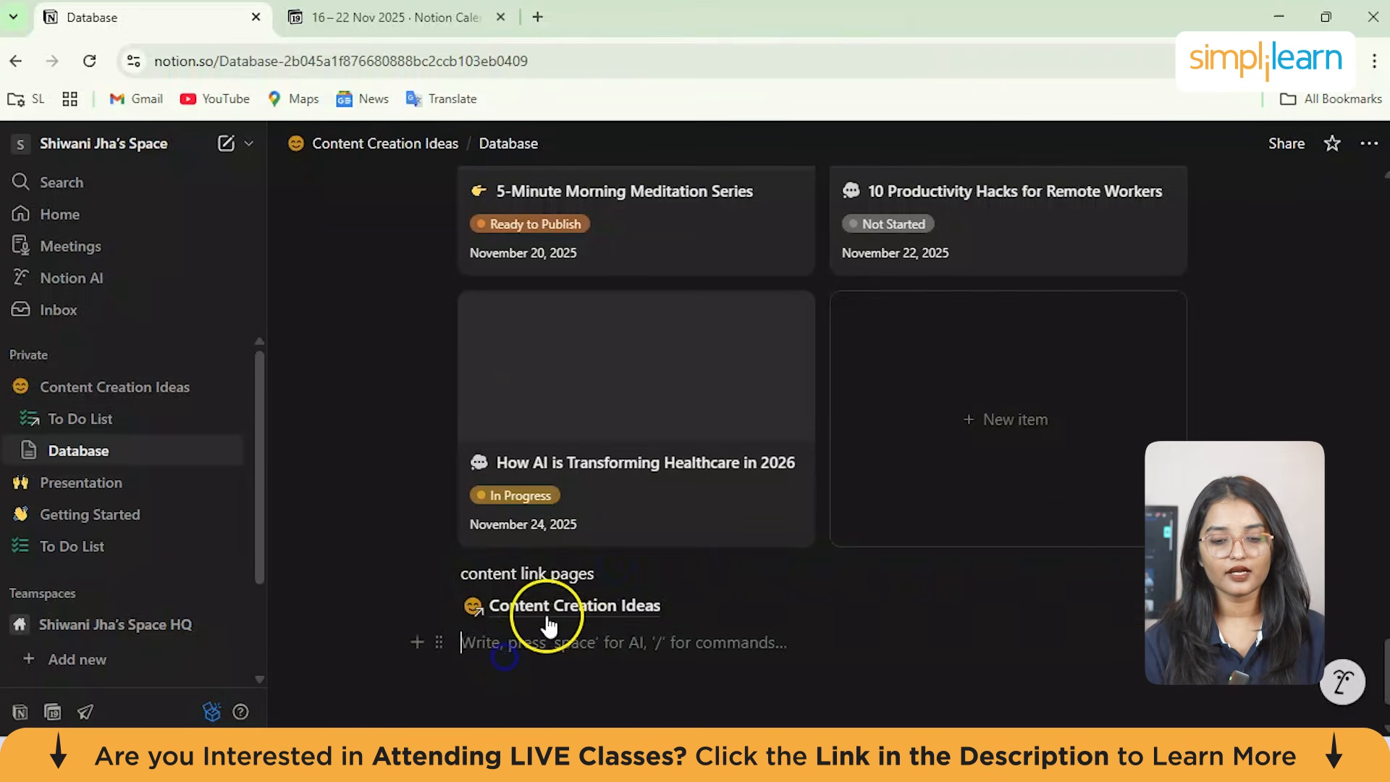
Step: Insert a breadcrumb block in a new line below the synced block's Content Creation Ideas link
mouse_move(511, 611)
left_click(615, 636)
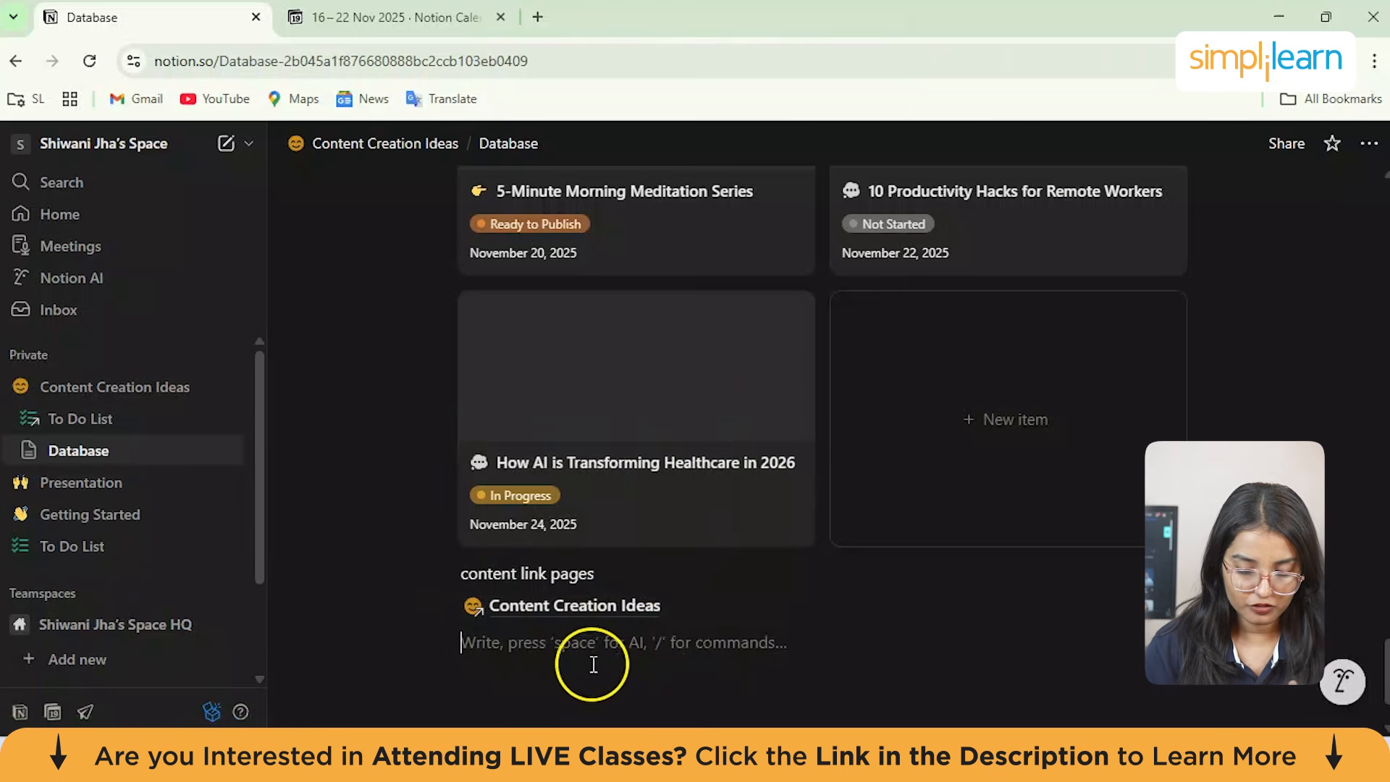
key("Return")
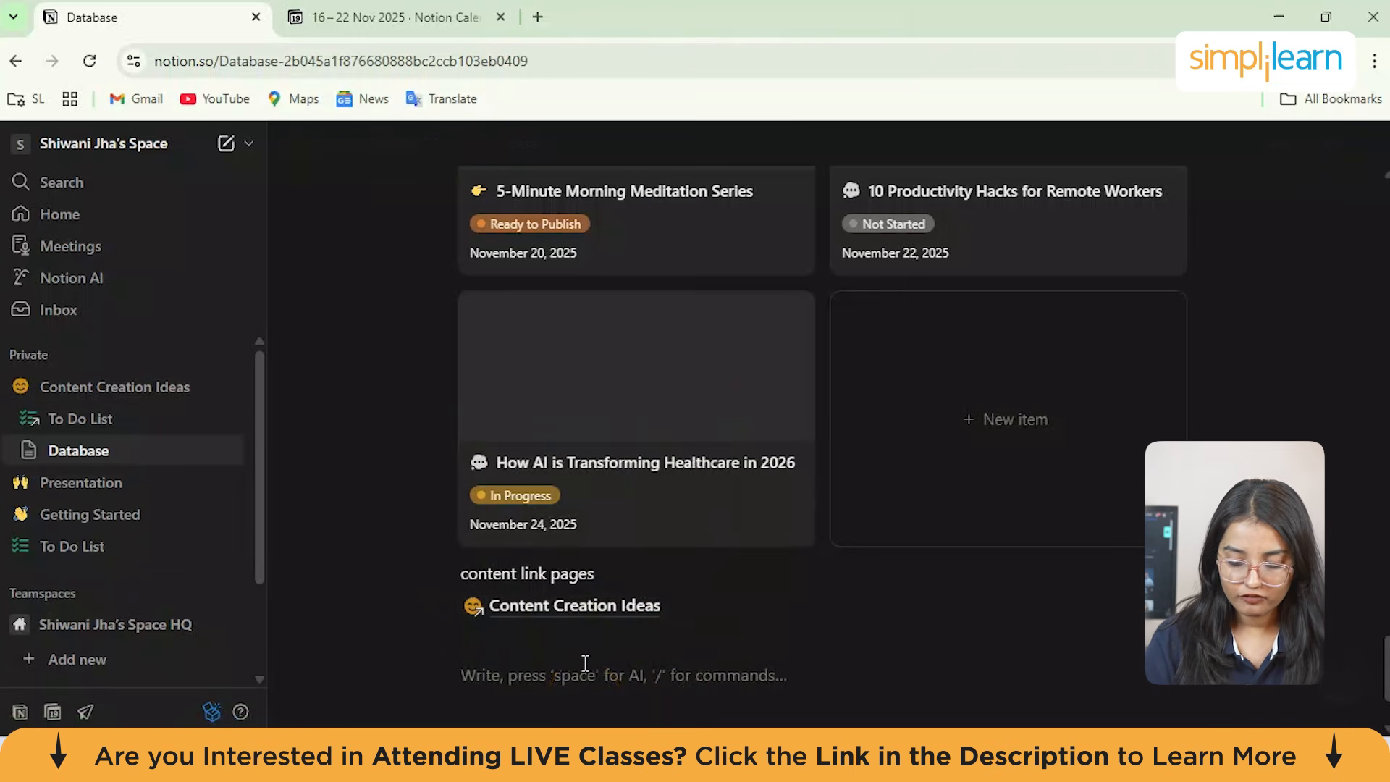
type("/")
scroll(561, 535, "down", 10)
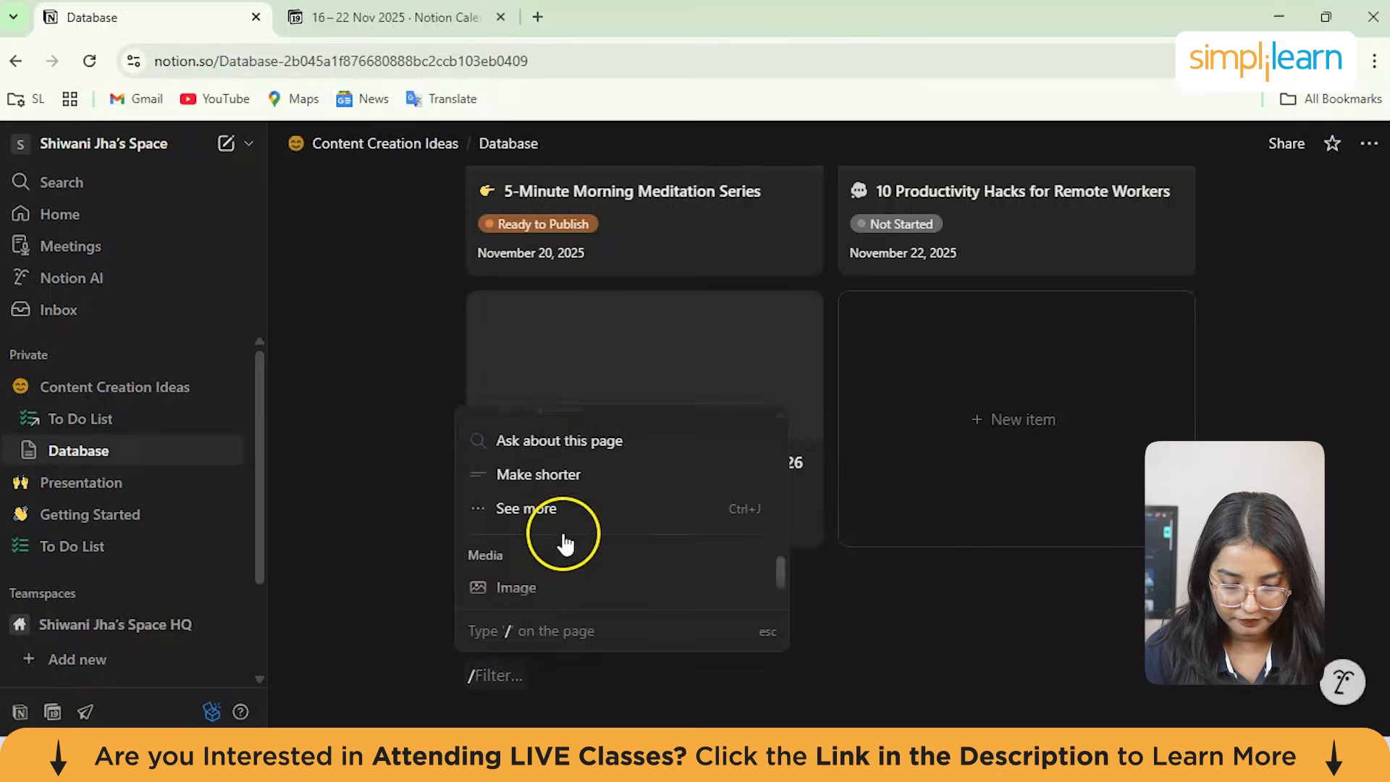
scroll(565, 543, "up", 5)
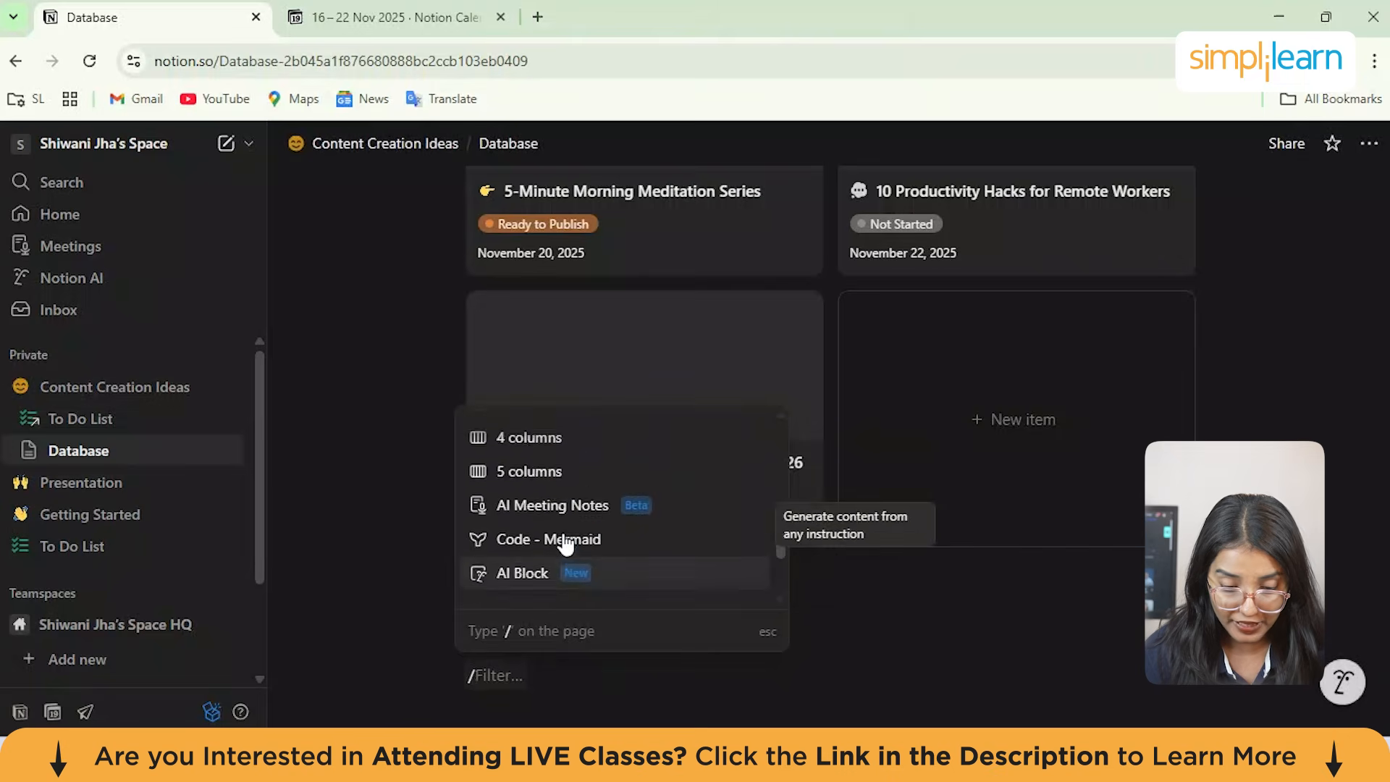
scroll(563, 542, "down", 6)
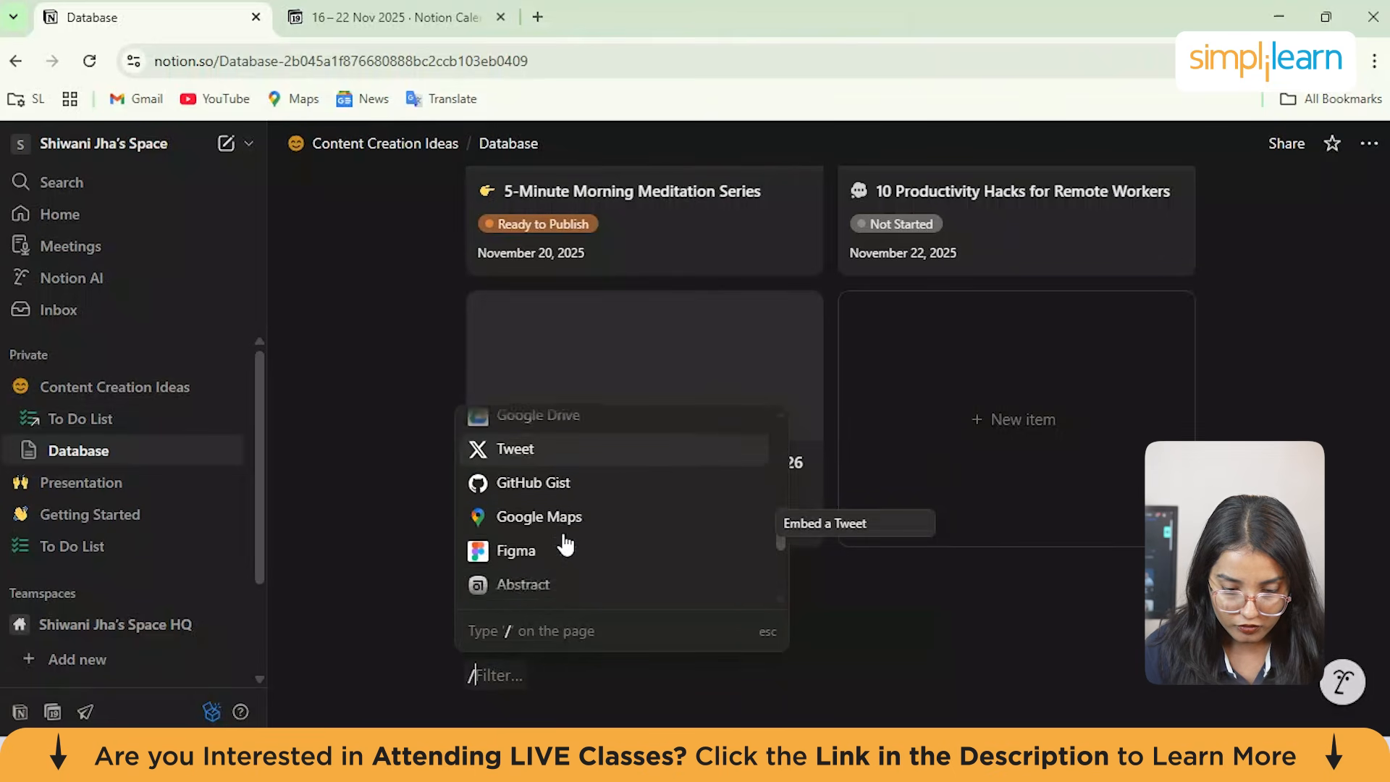
scroll(563, 542, "up", 3)
left_click(565, 506)
scroll(570, 501, "up", 1)
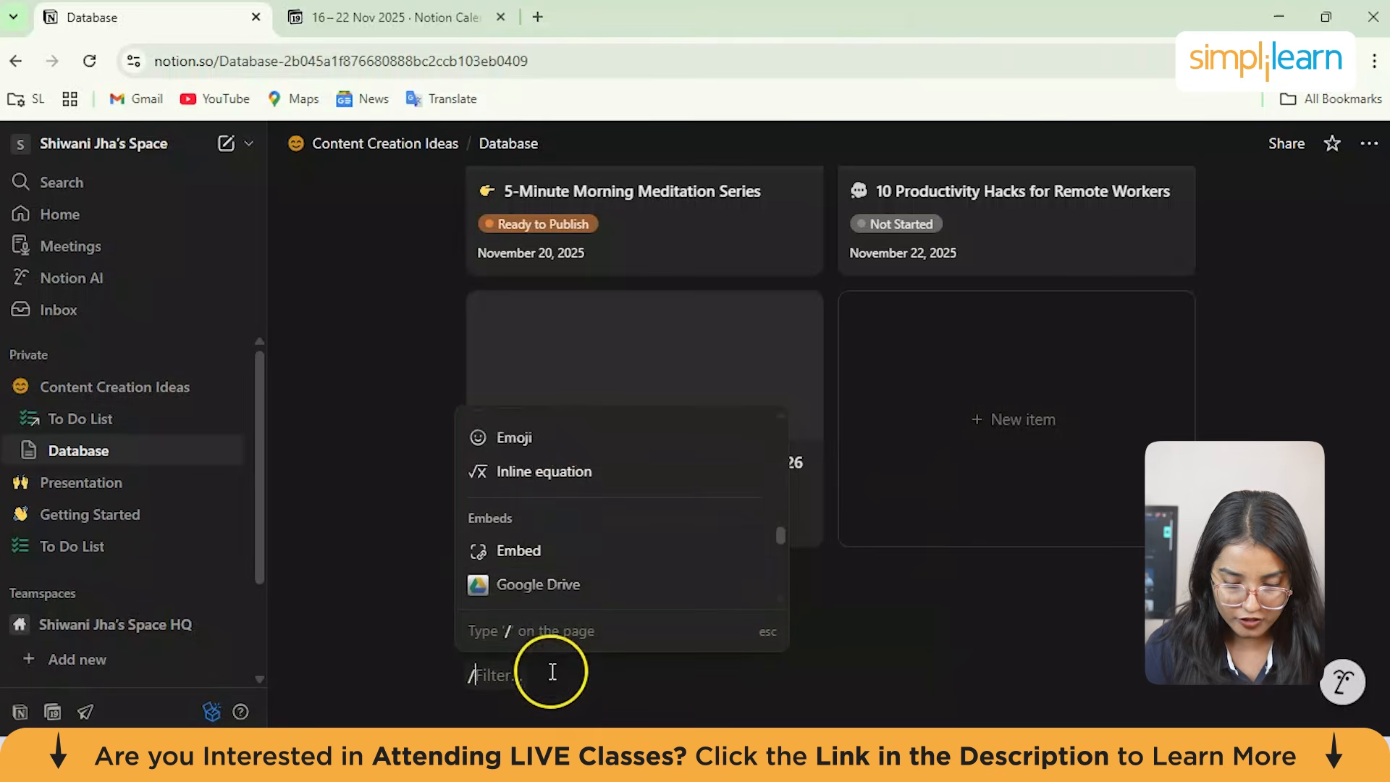
type("bre")
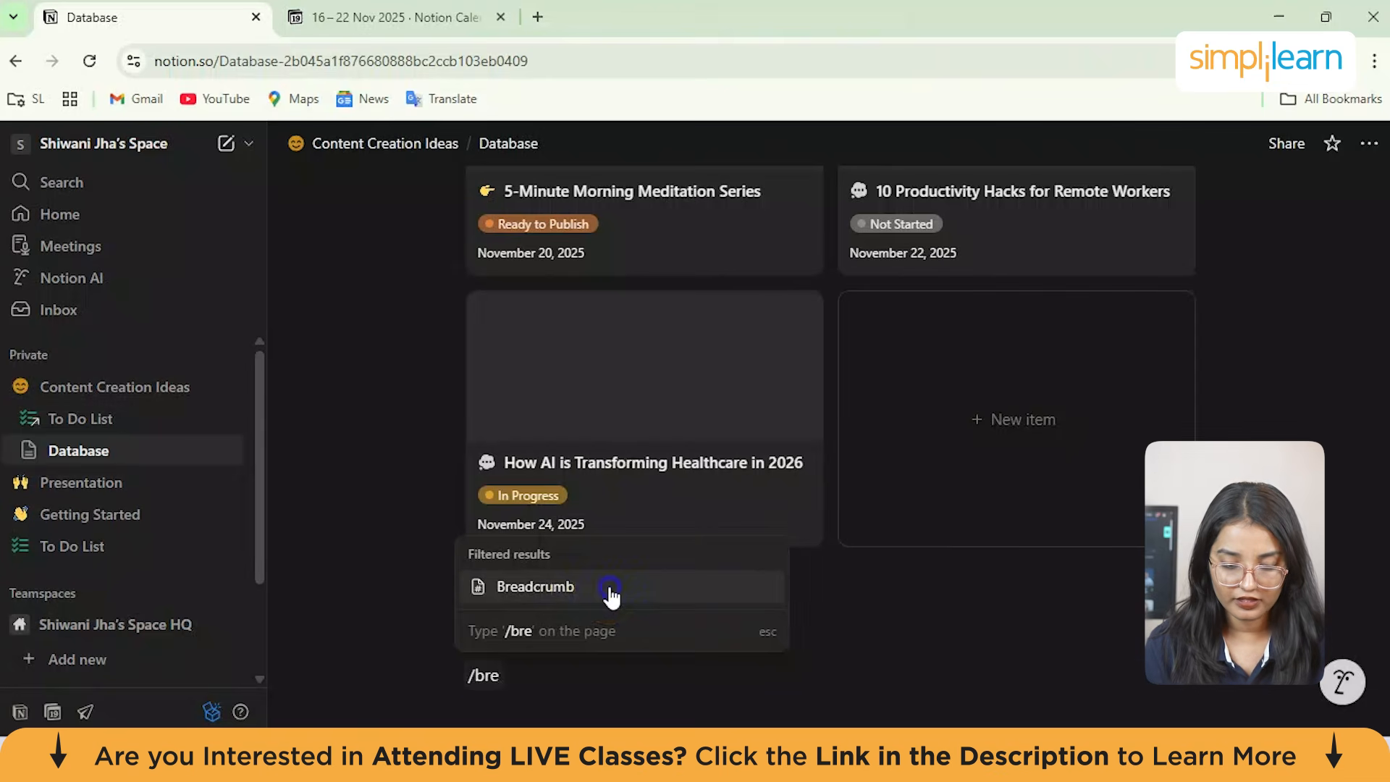
left_click(612, 593)
left_click(663, 655)
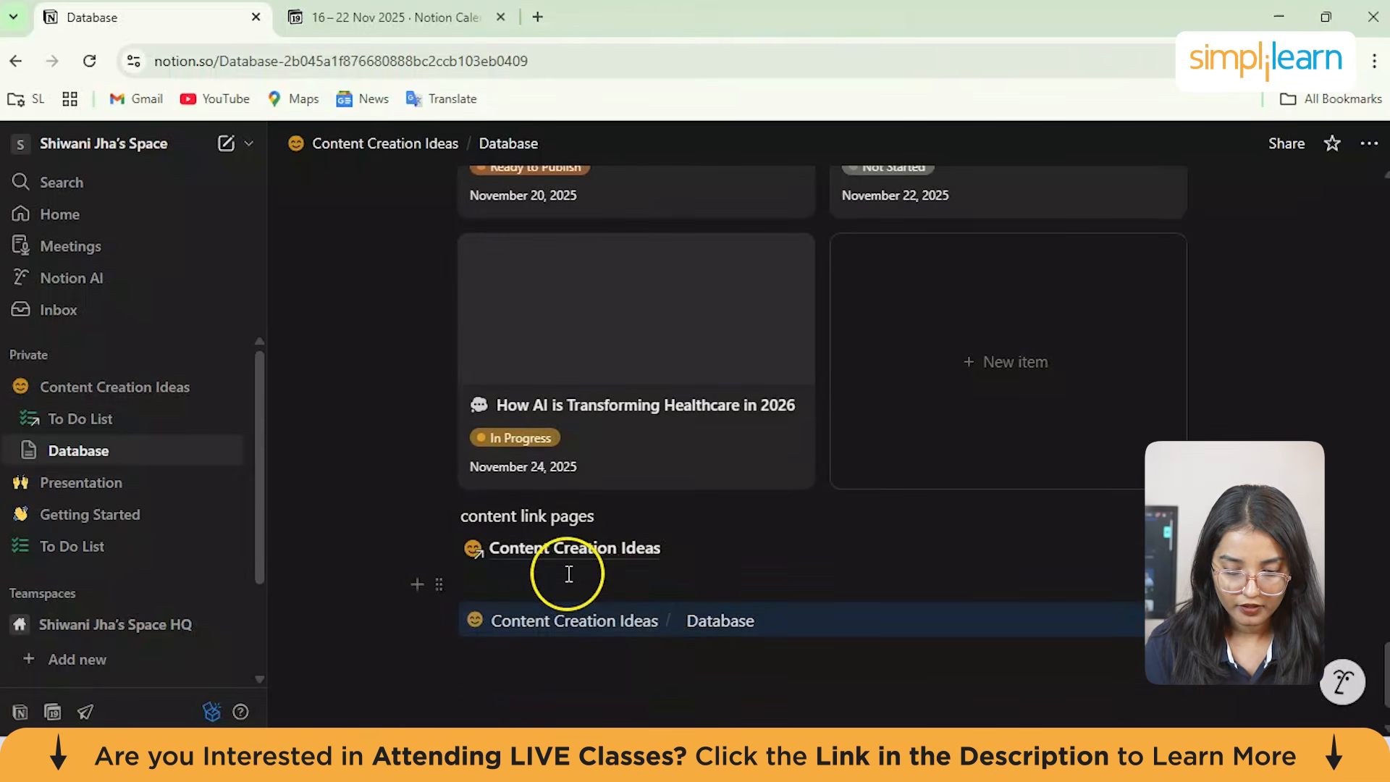
Step: Preview the linked Content Creation Ideas page and insert an AI block in a new line below the breadcrumb
left_click(547, 626)
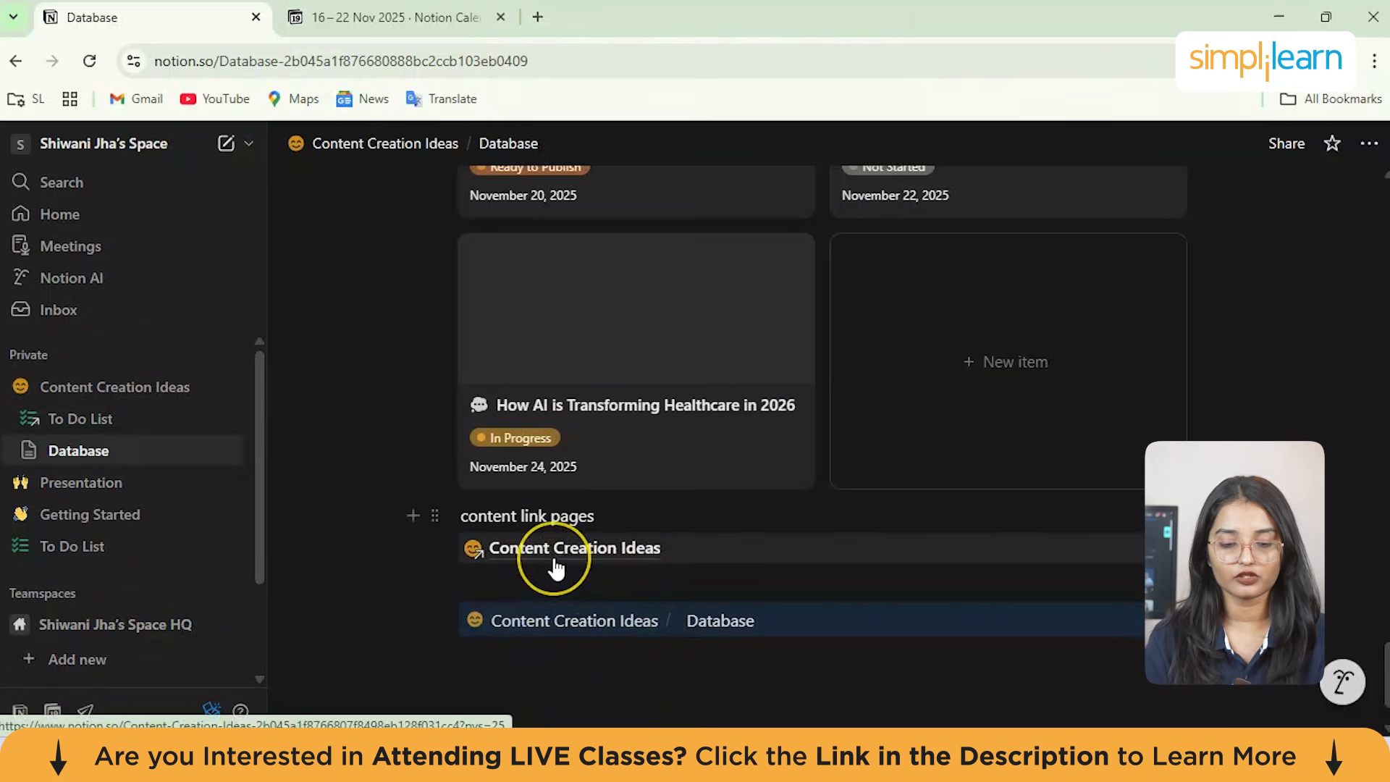
mouse_move(556, 568)
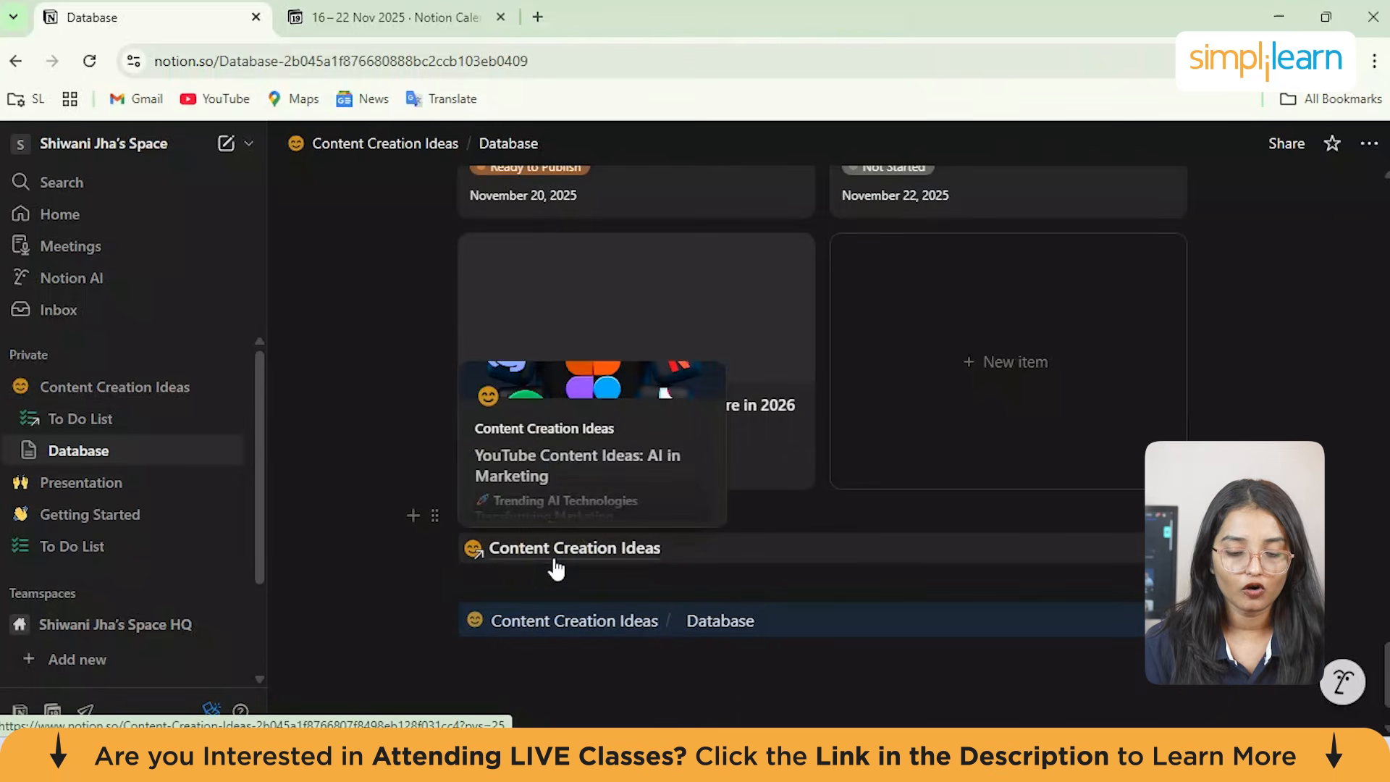
left_click(490, 611)
scroll(492, 603, "down", 1)
left_click(492, 603)
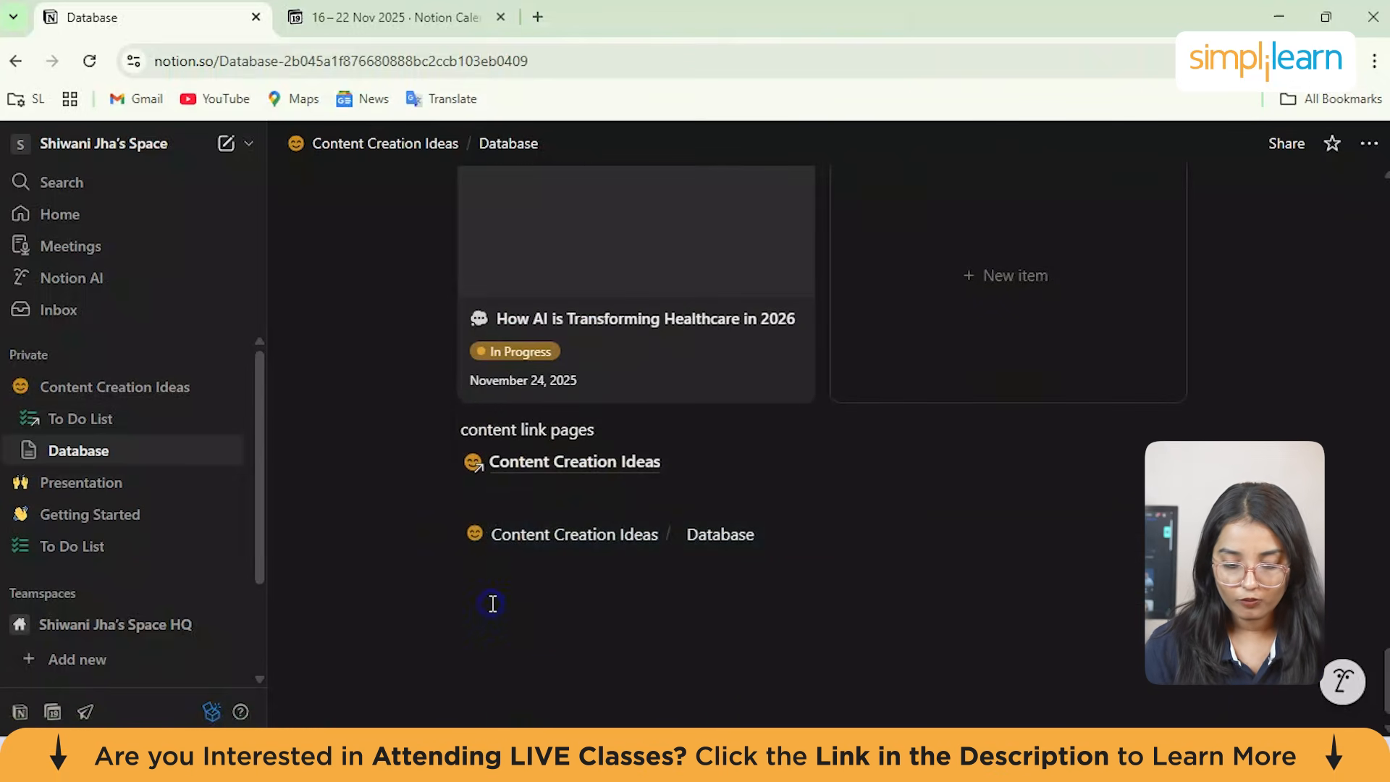
key("Return")
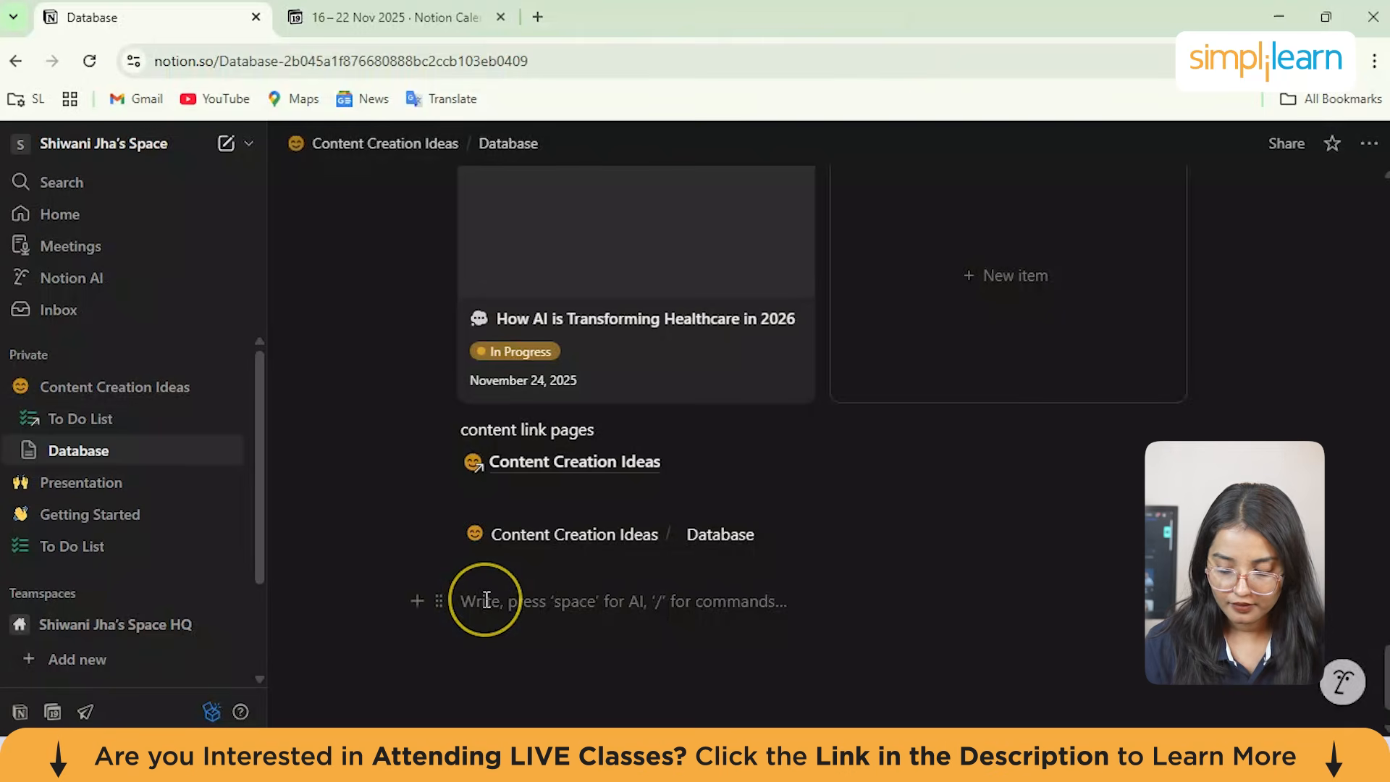
type("/")
scroll(572, 434, "down", 3)
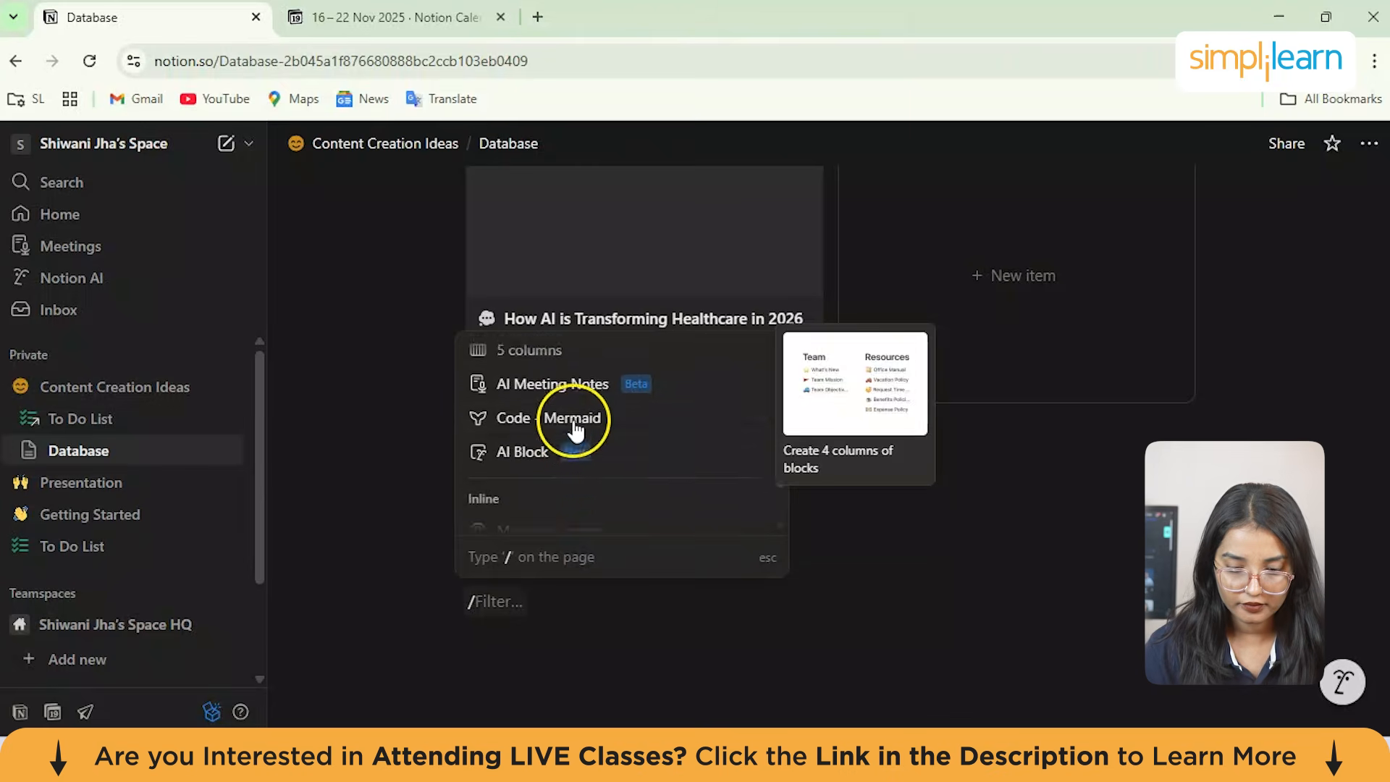
left_click(523, 456)
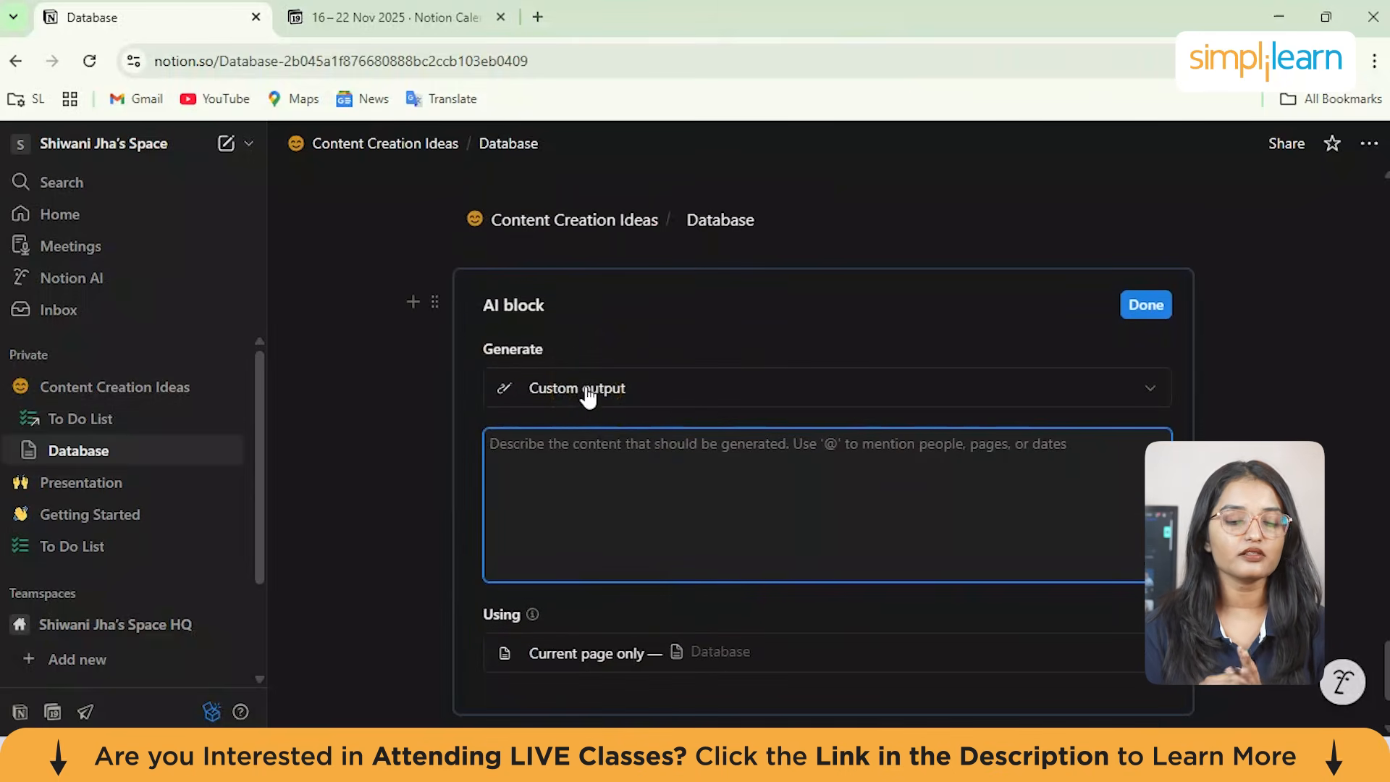
Step: Try Page summary as the AI block's output type and return it to Custom output
left_click(620, 438)
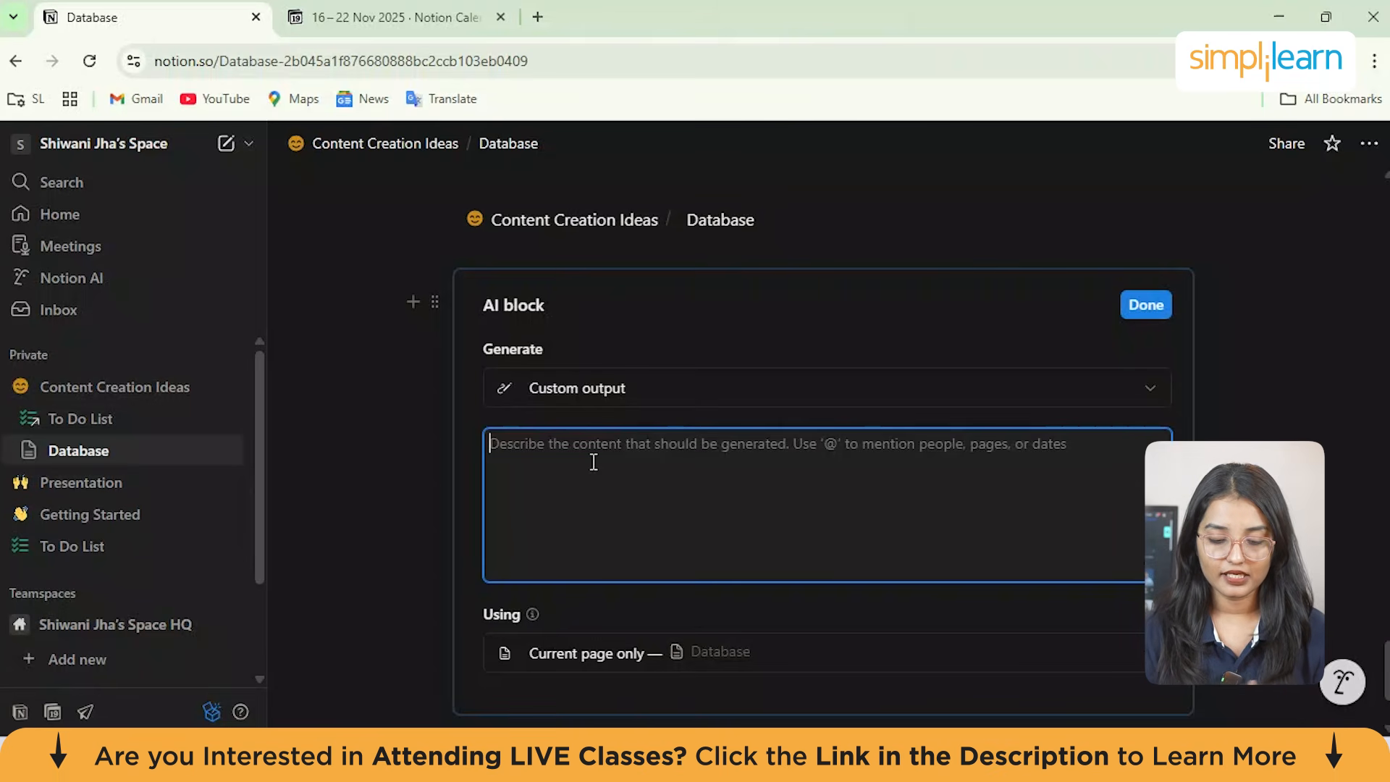
scroll(593, 462, "down", 1)
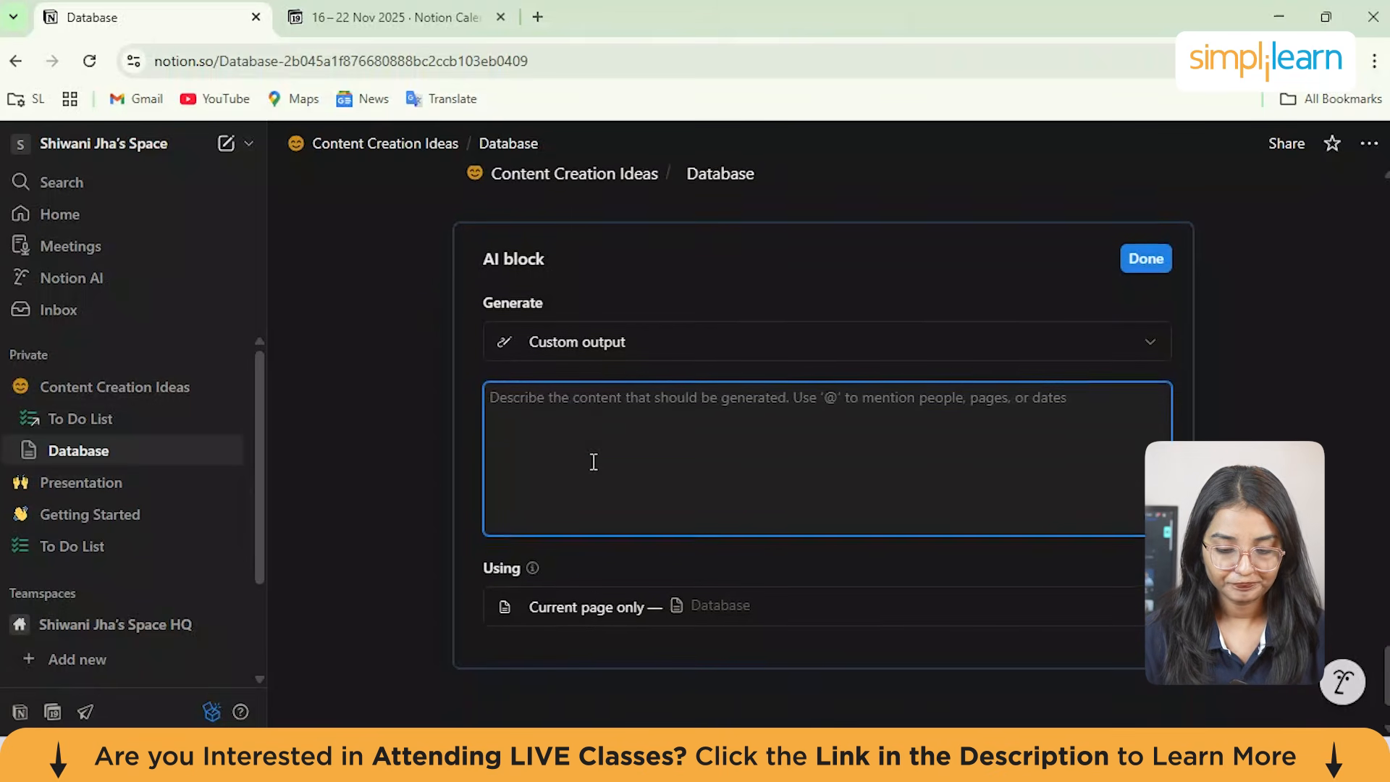
left_click(598, 346)
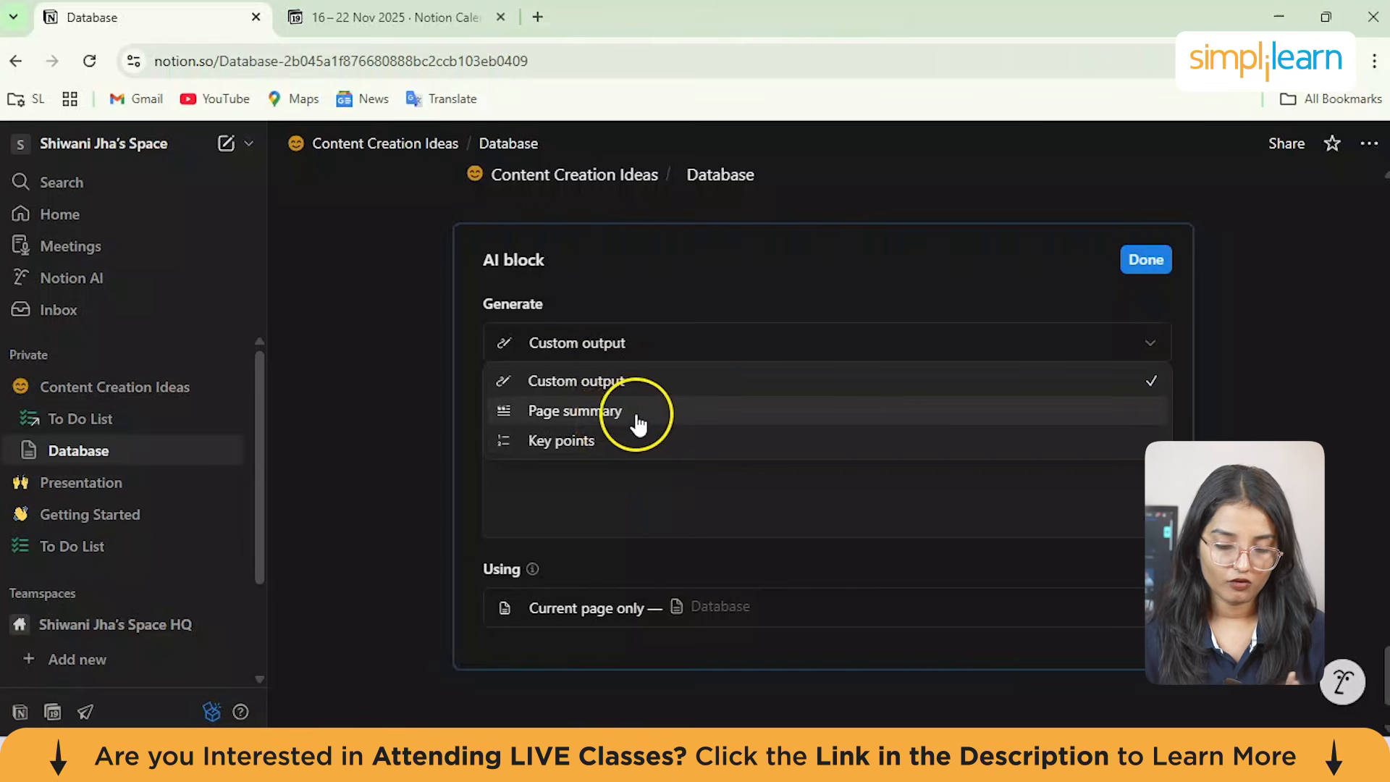
left_click(614, 410)
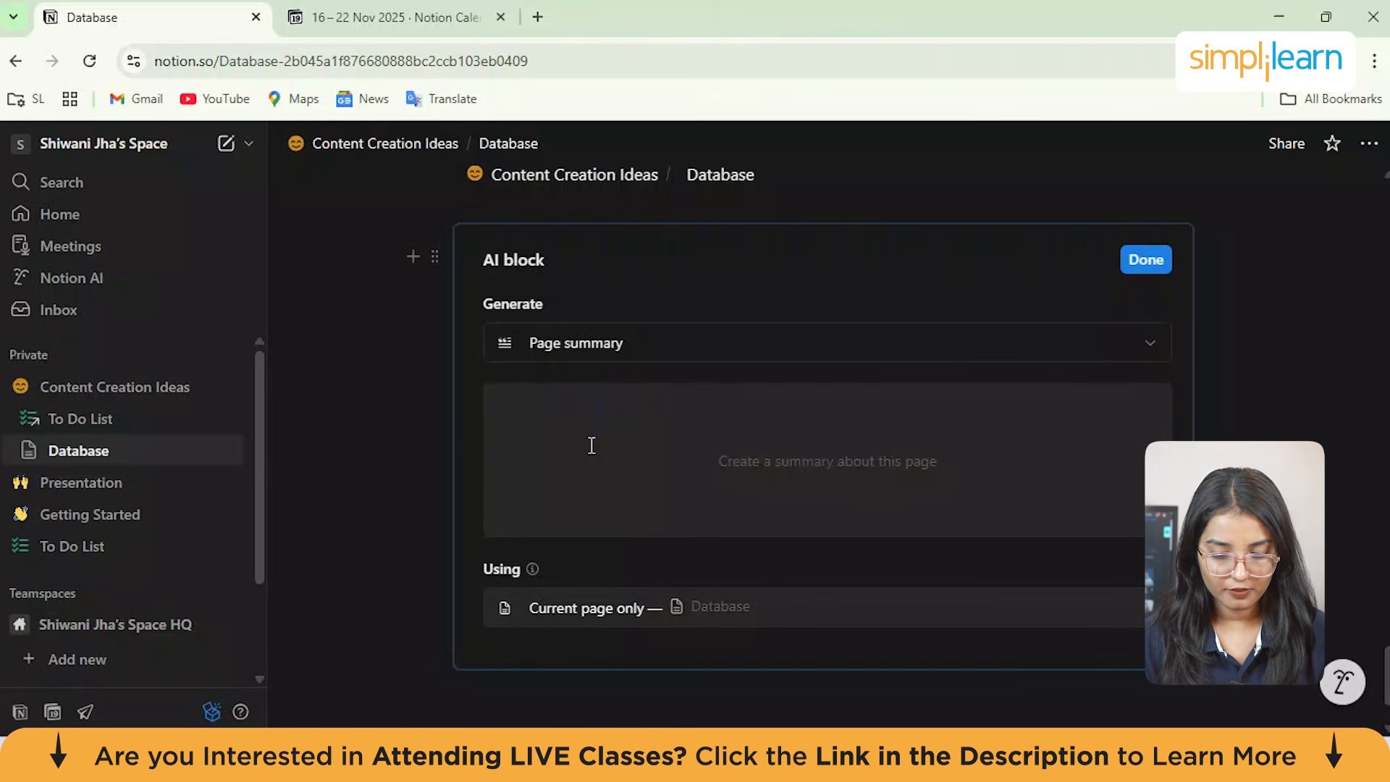
left_click(788, 480)
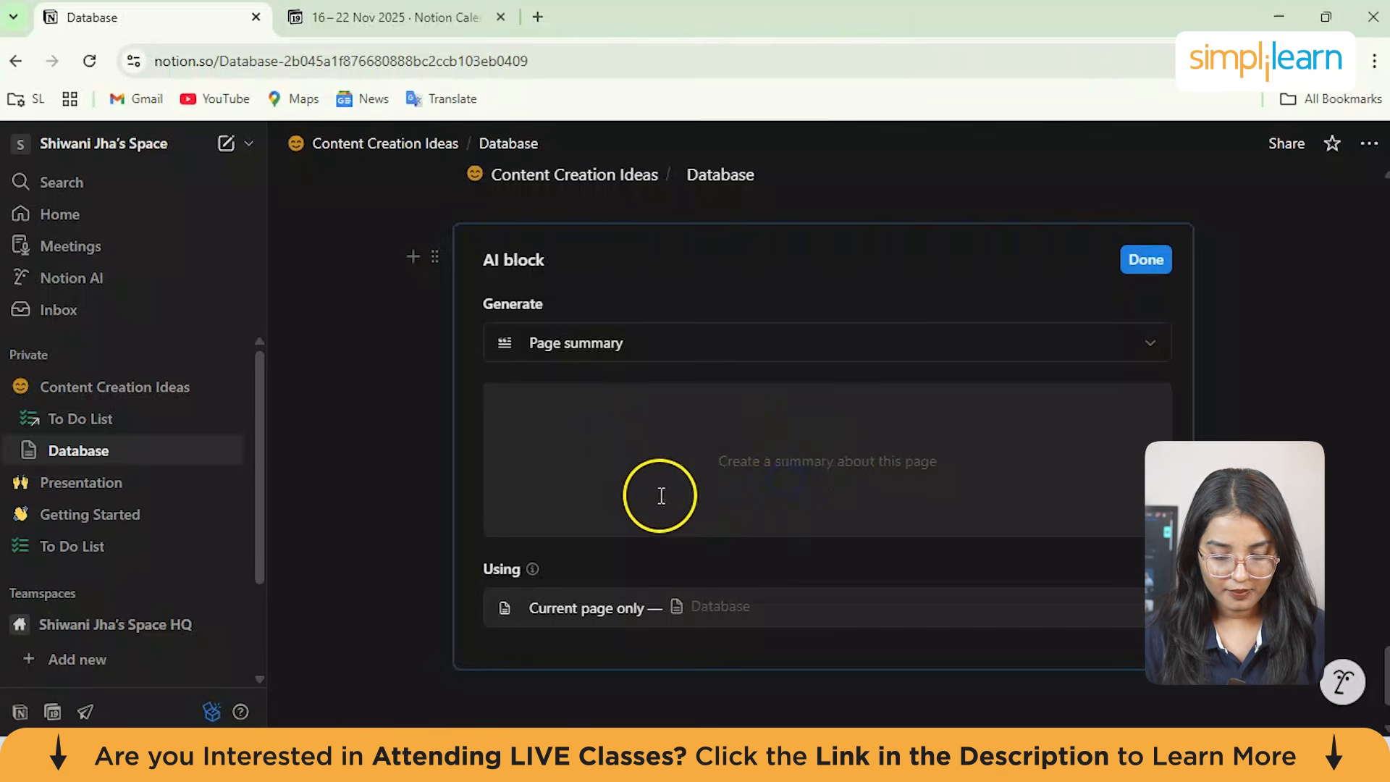
left_click(683, 391)
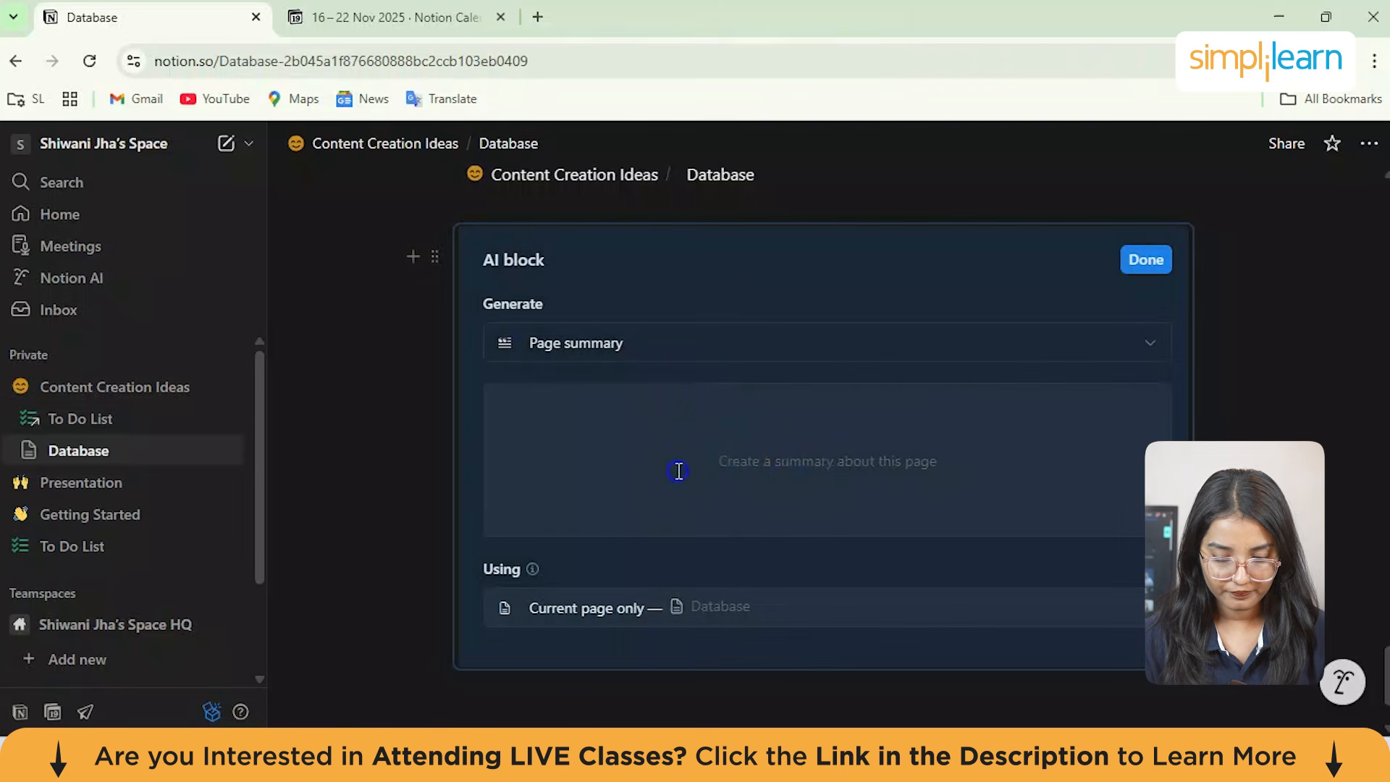
left_click(688, 627)
Step: Enter "create content summary for this page and list the important features" as the AI block's prompt, ending with a mention of the workspace owner
left_click(667, 425)
type("create co")
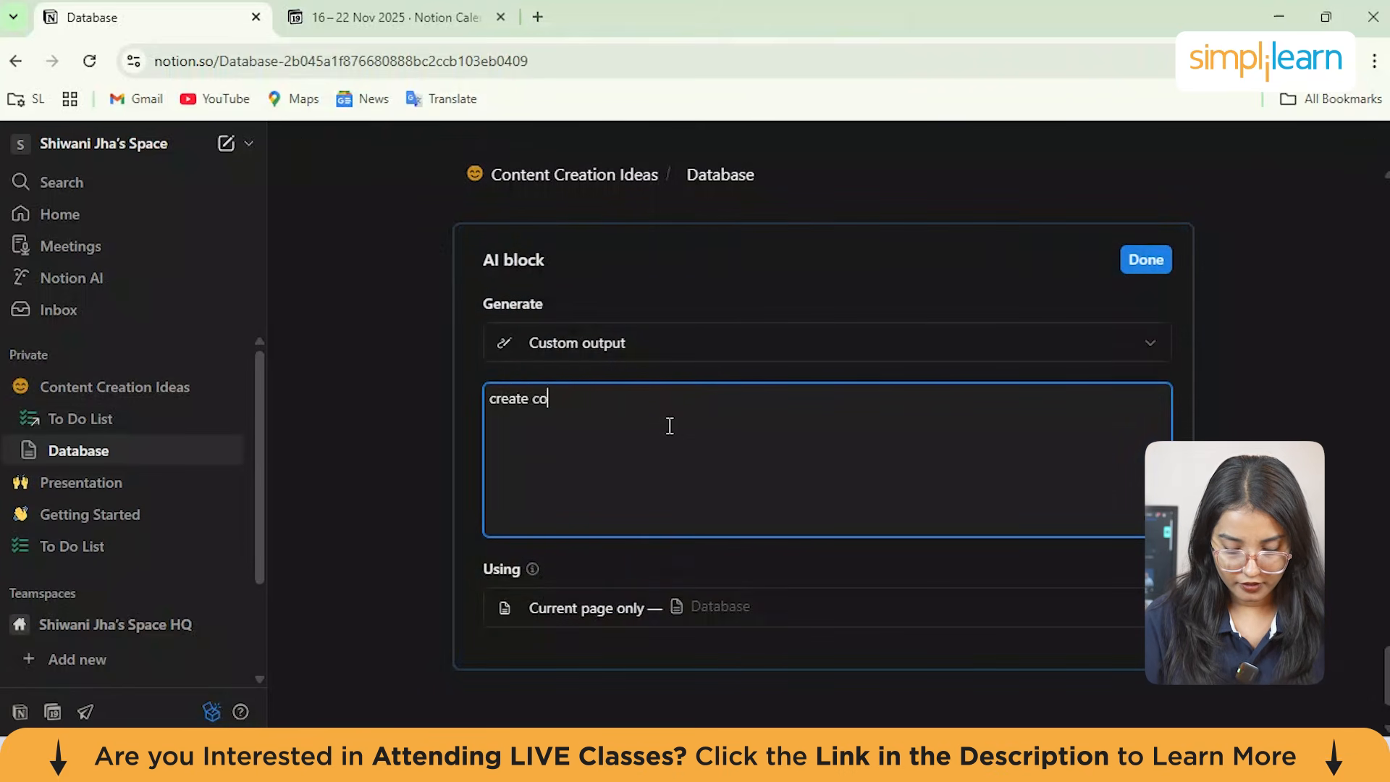
type("ntent summa")
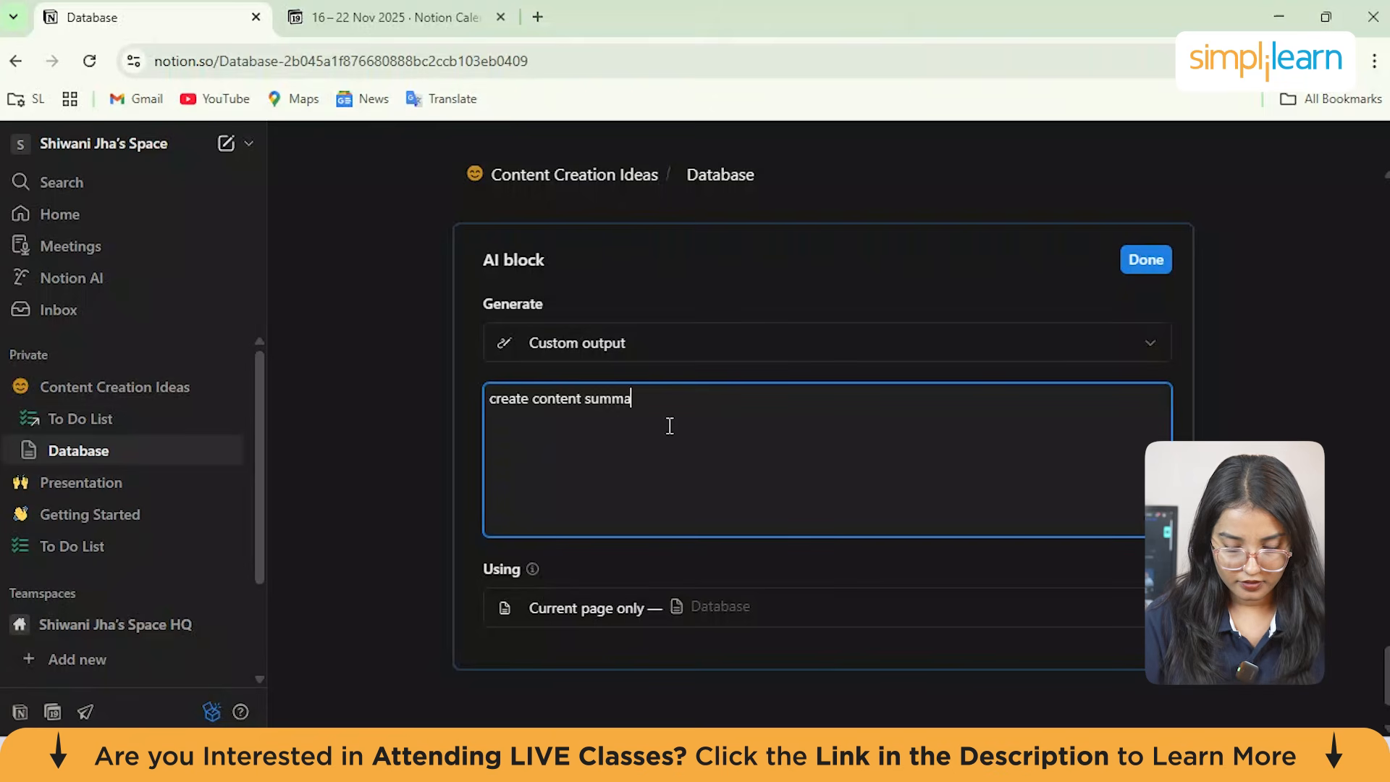
type("ry for this pa")
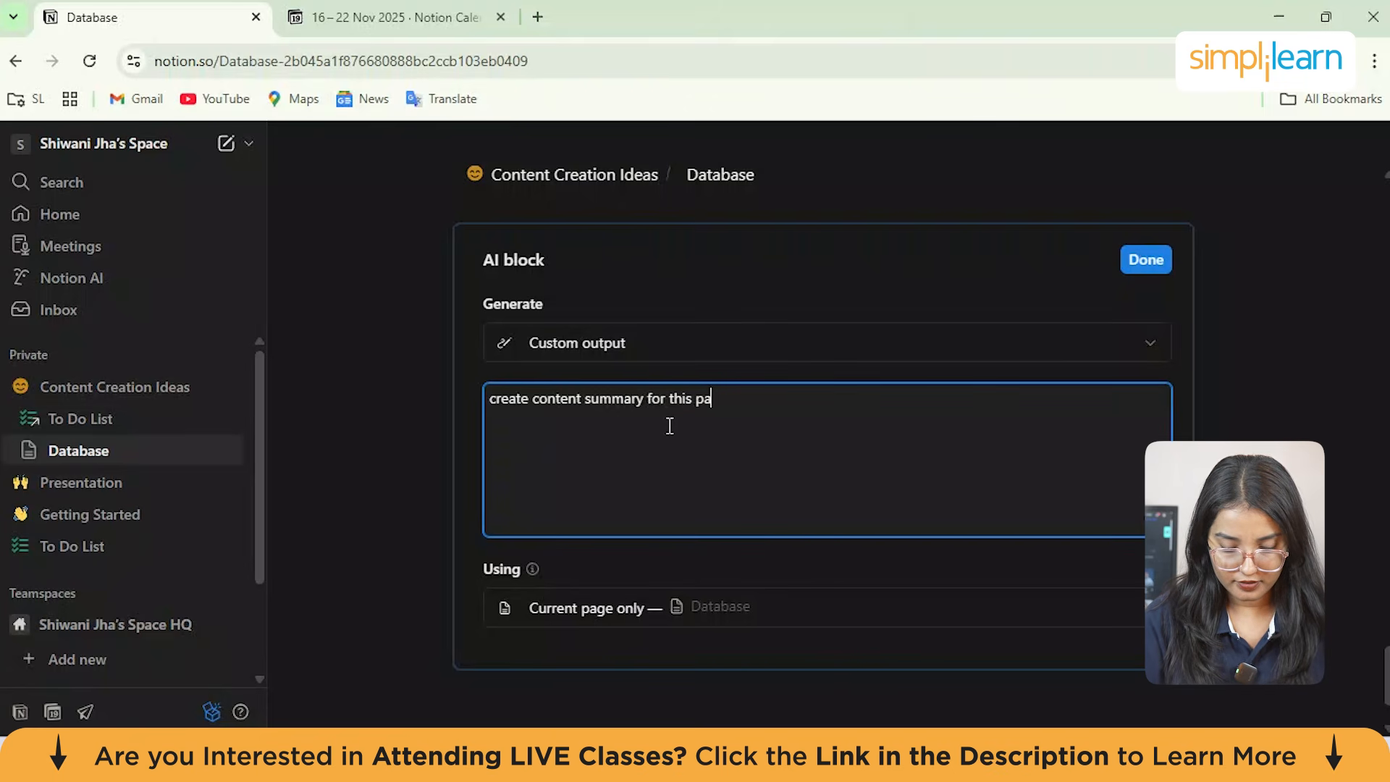
type("ge and list the ")
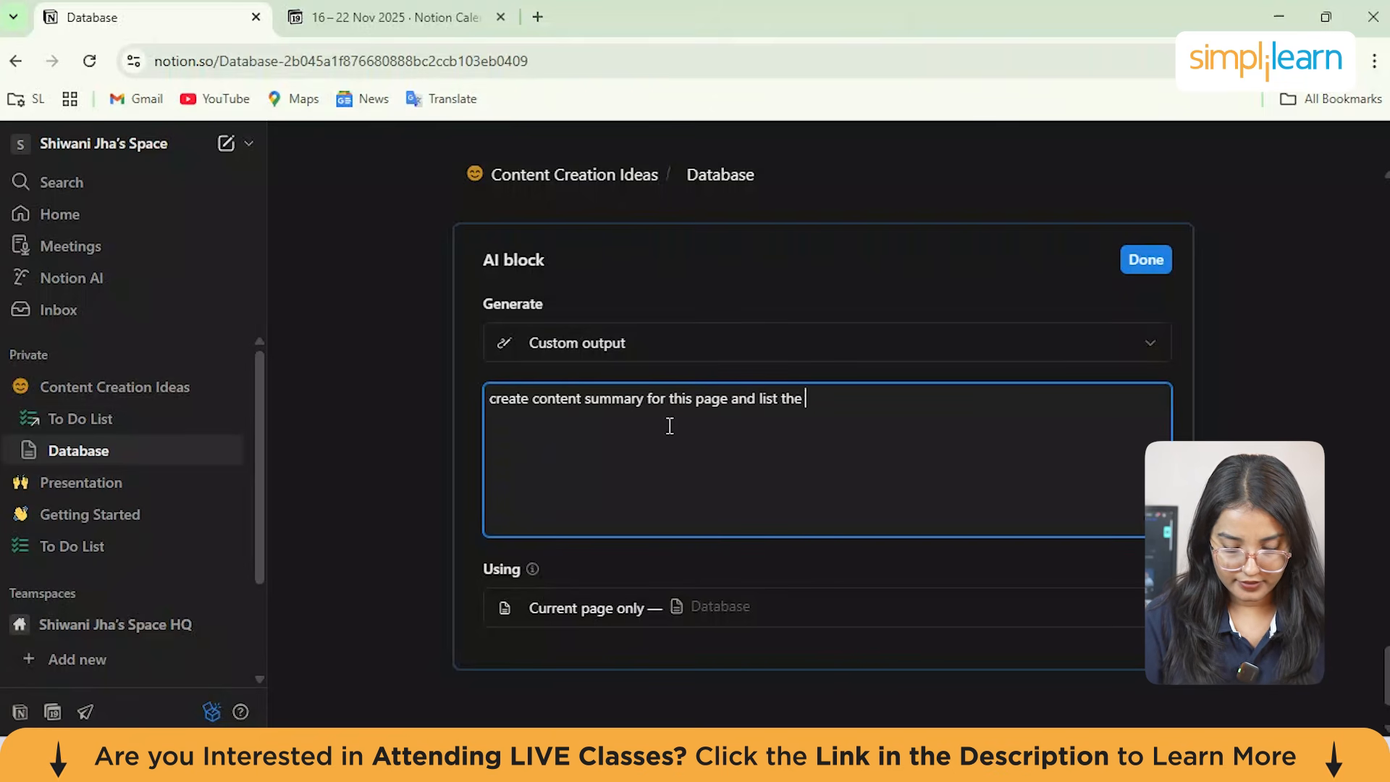
type("importan")
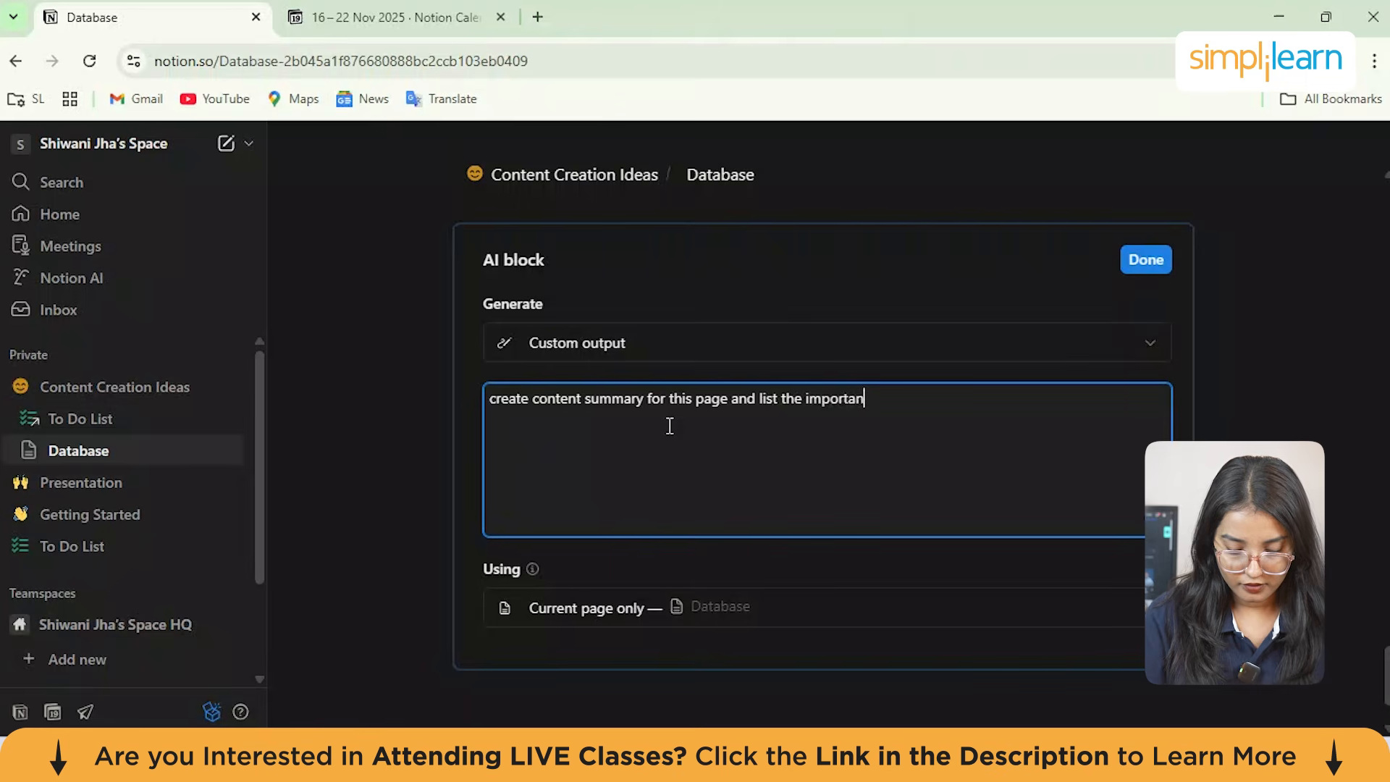
type("t")
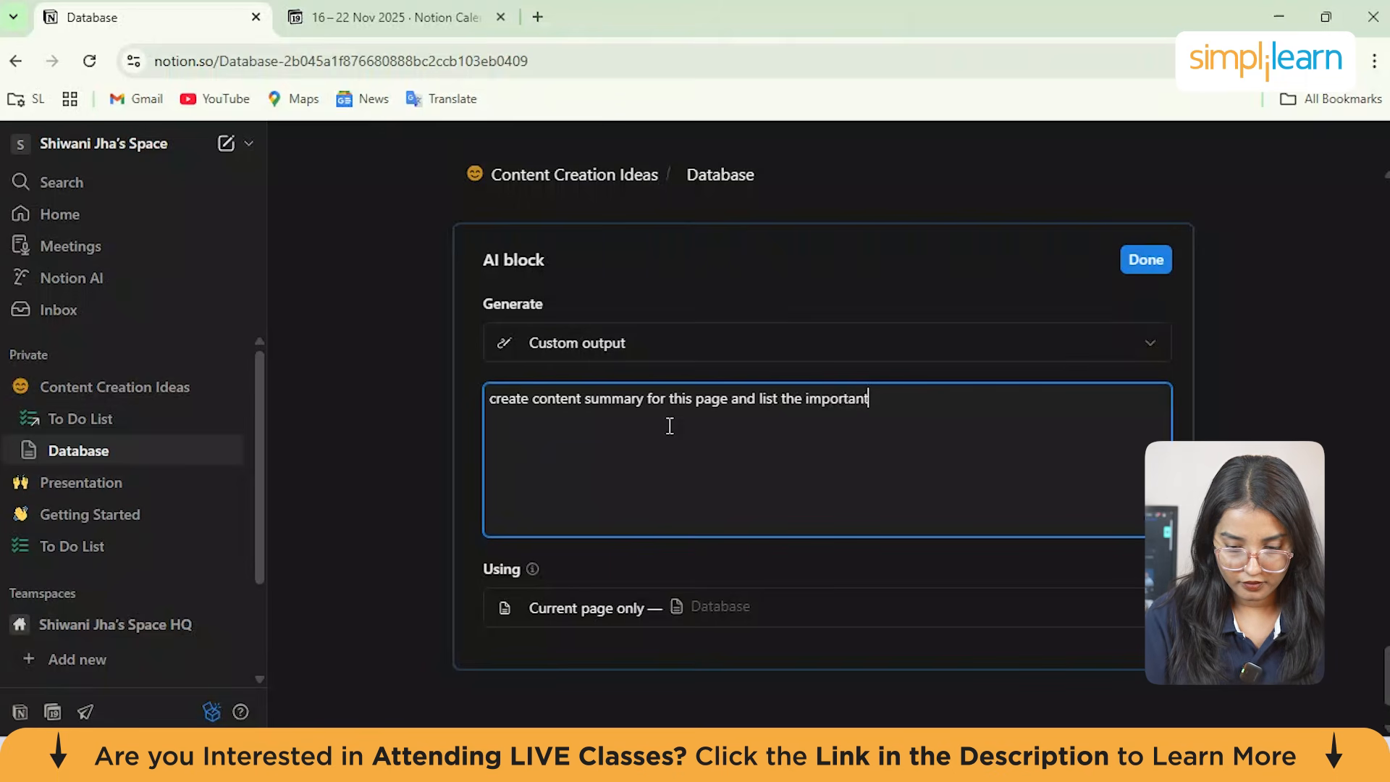
type(" d")
key("BackSpace")
key("BackSpace")
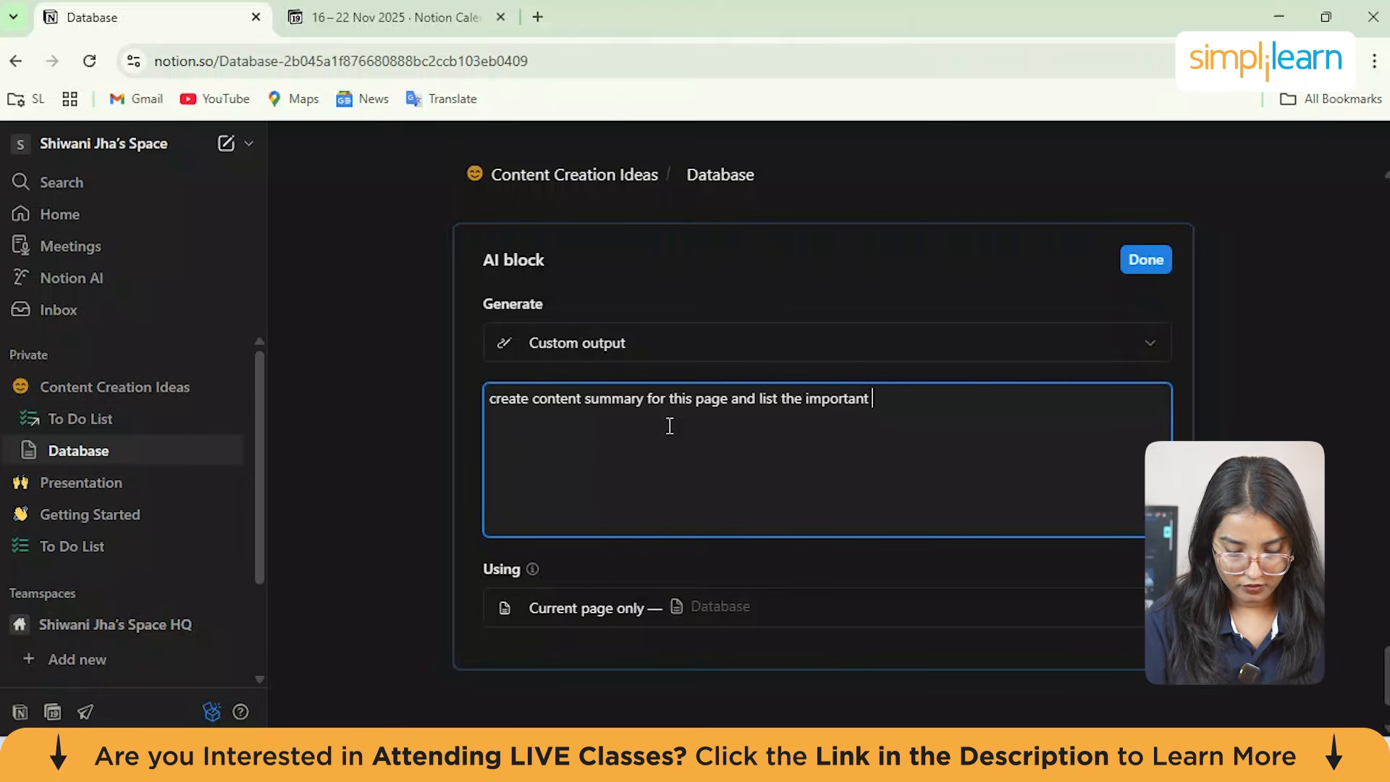
type("features")
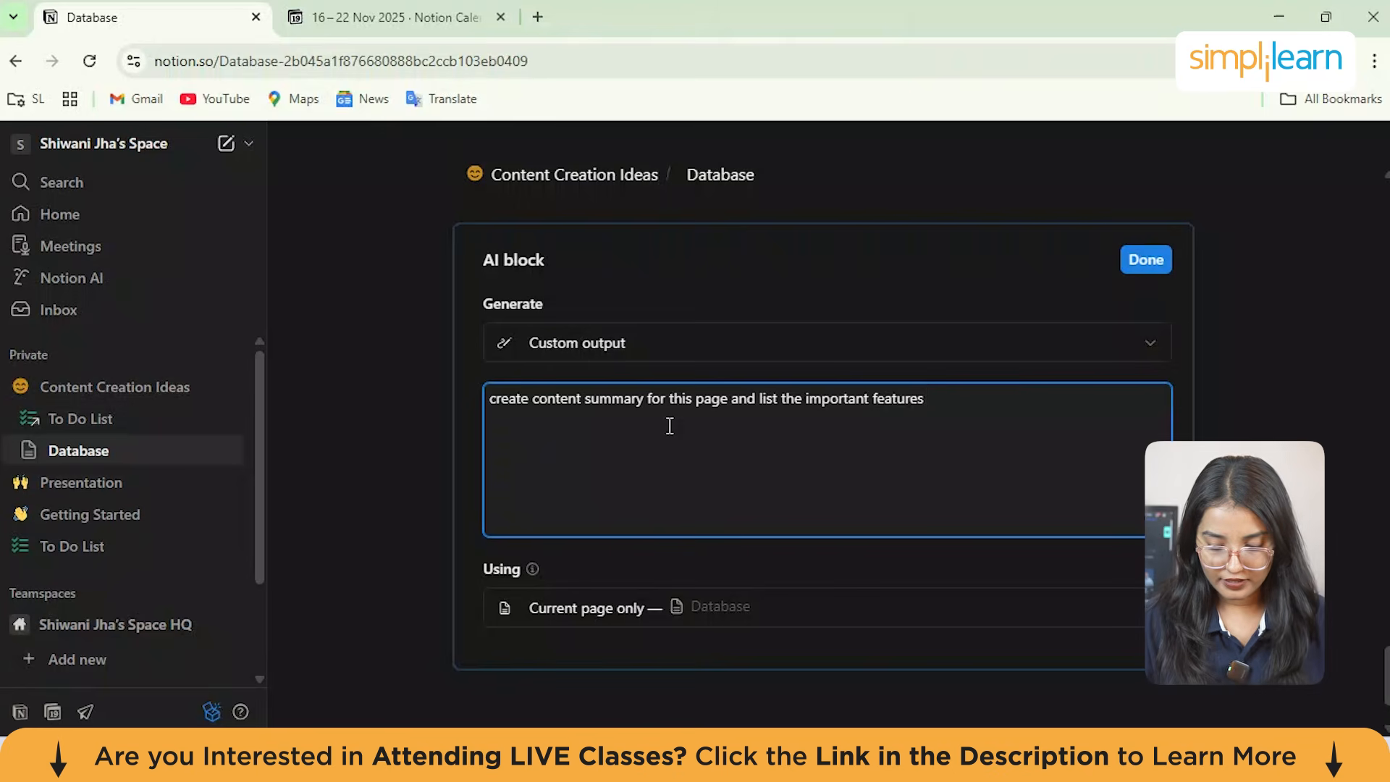
type(" @")
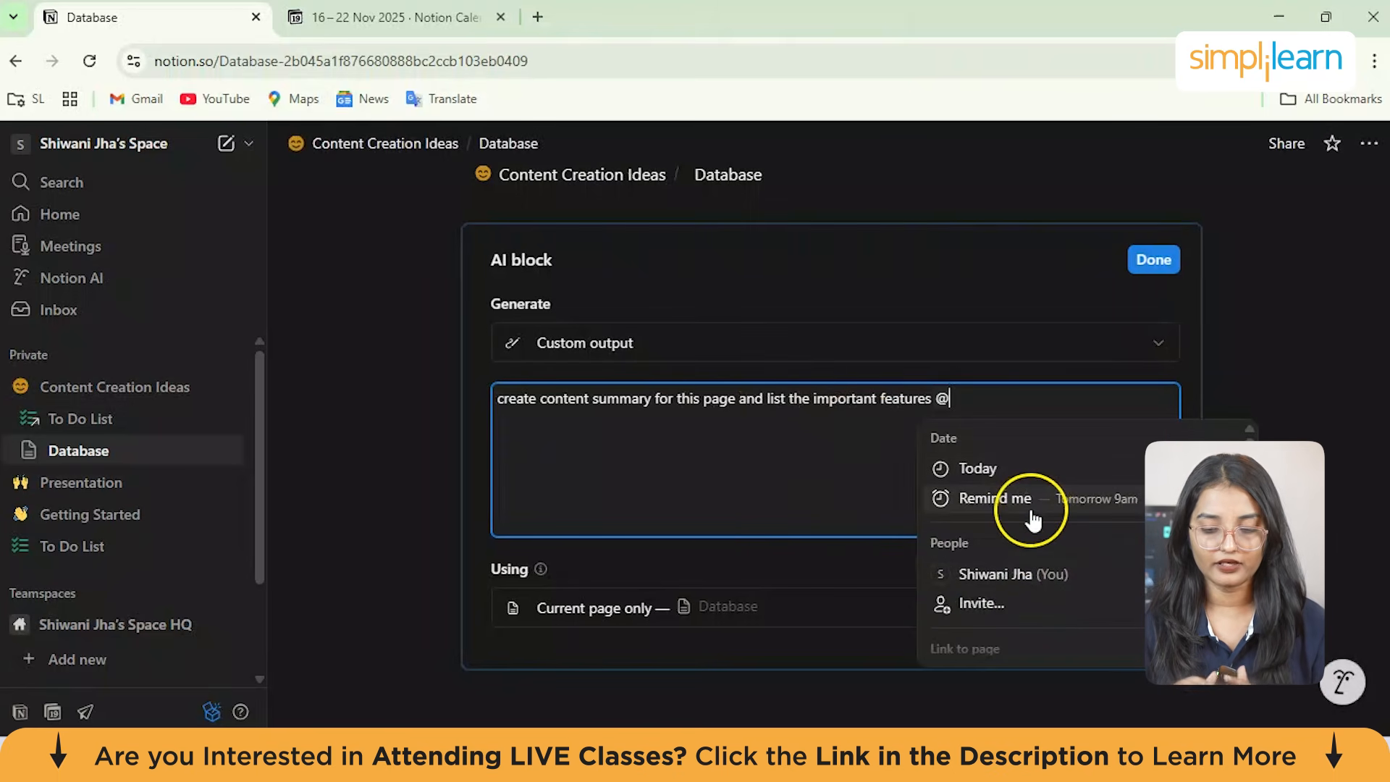
left_click(1006, 584)
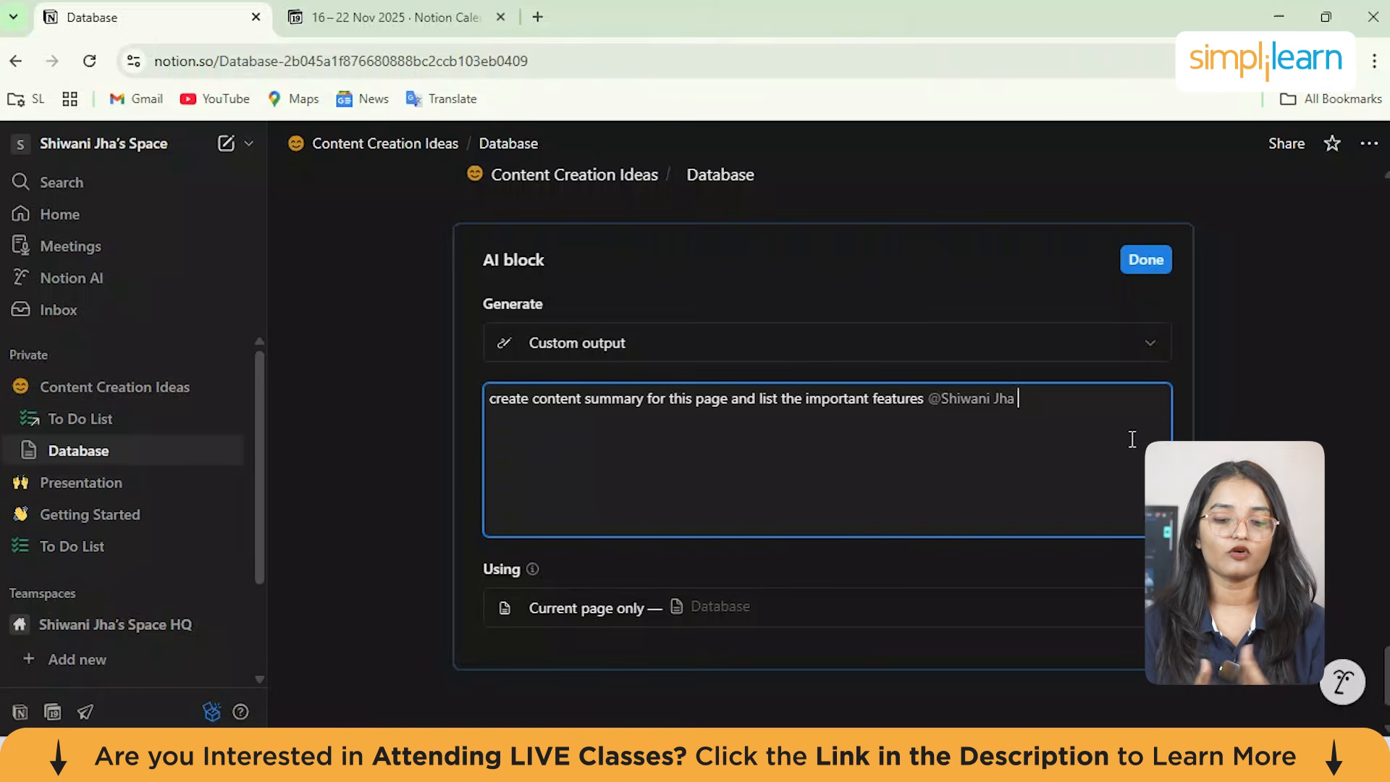
Step: Finish the AI block's setup with its custom prompt and generate the content summary from the current page
scroll(707, 533, "down", 2)
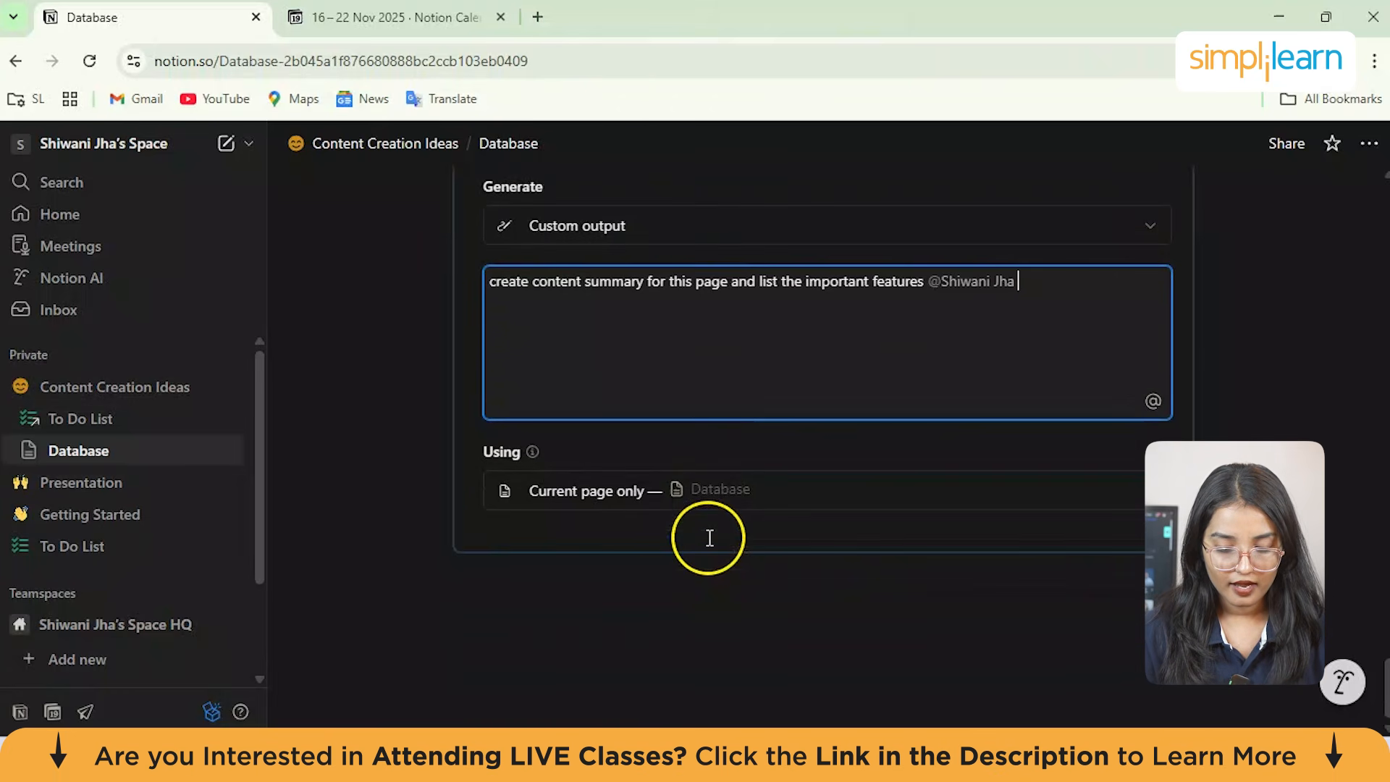
scroll(789, 513, "up", 10)
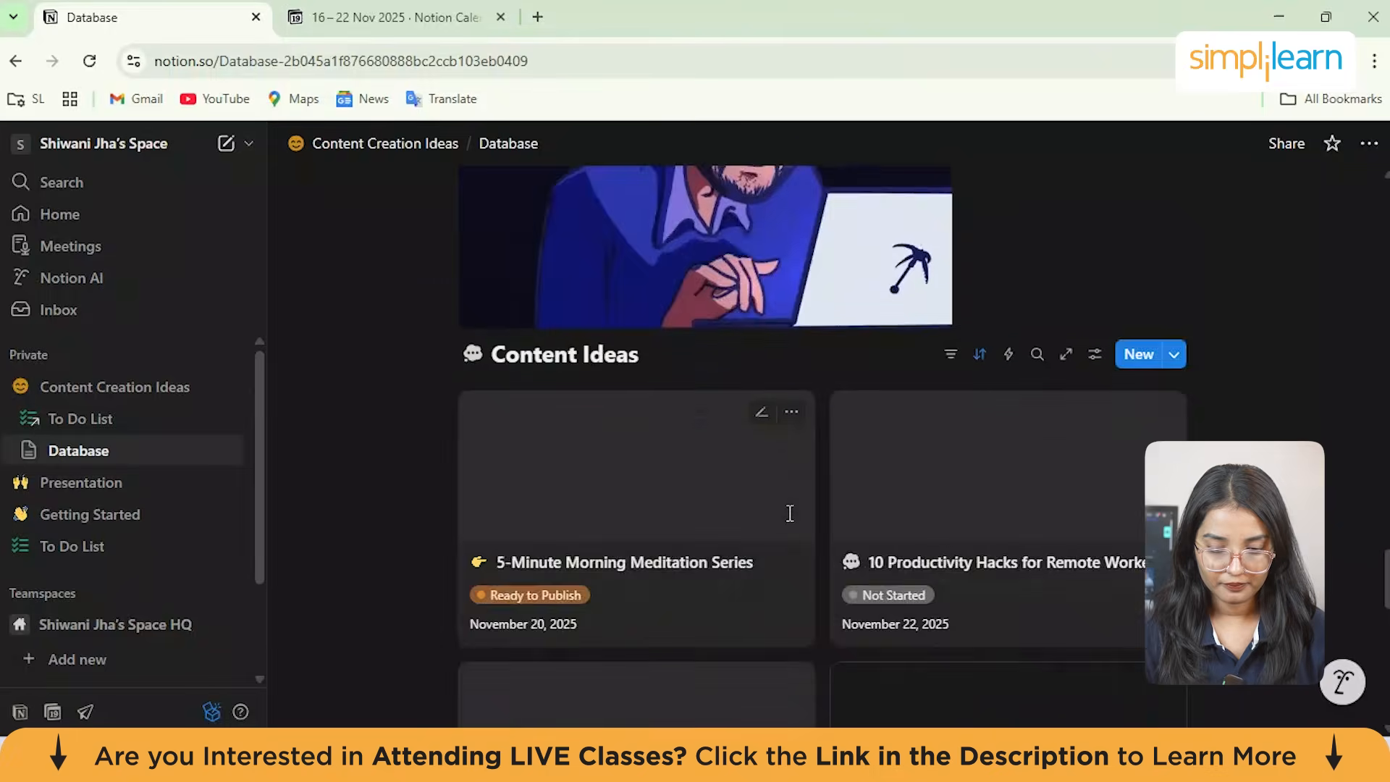
scroll(789, 513, "down", 6)
scroll(789, 513, "down", 5)
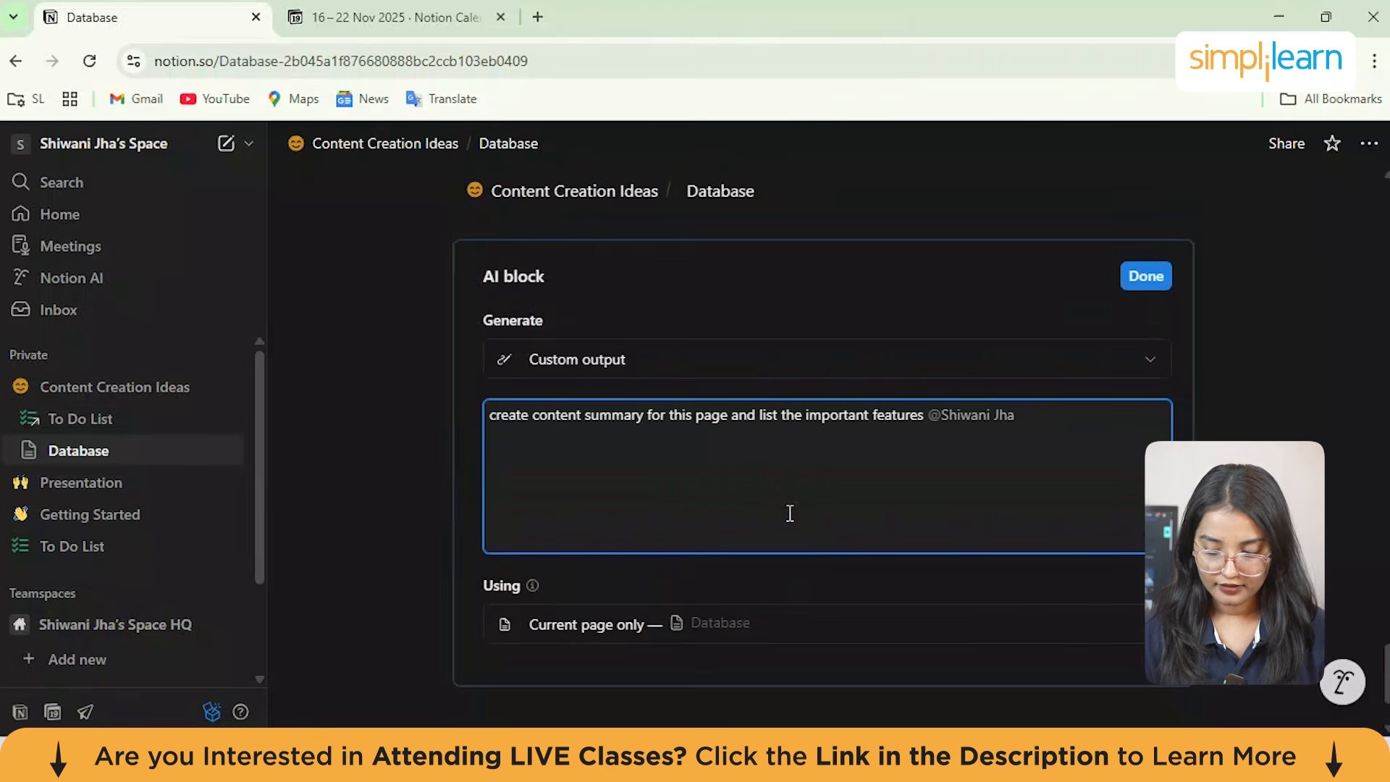
left_click(825, 471)
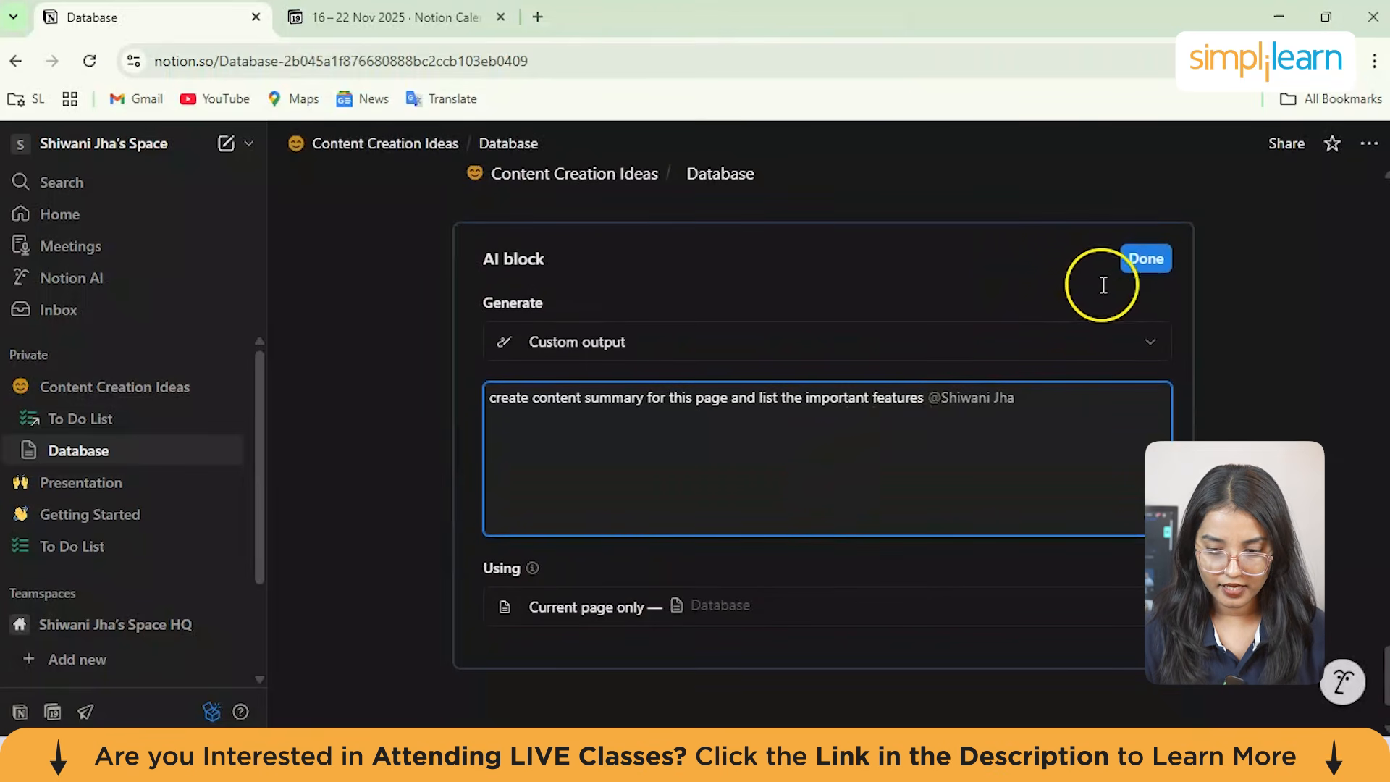
left_click(1166, 269)
left_click(845, 515)
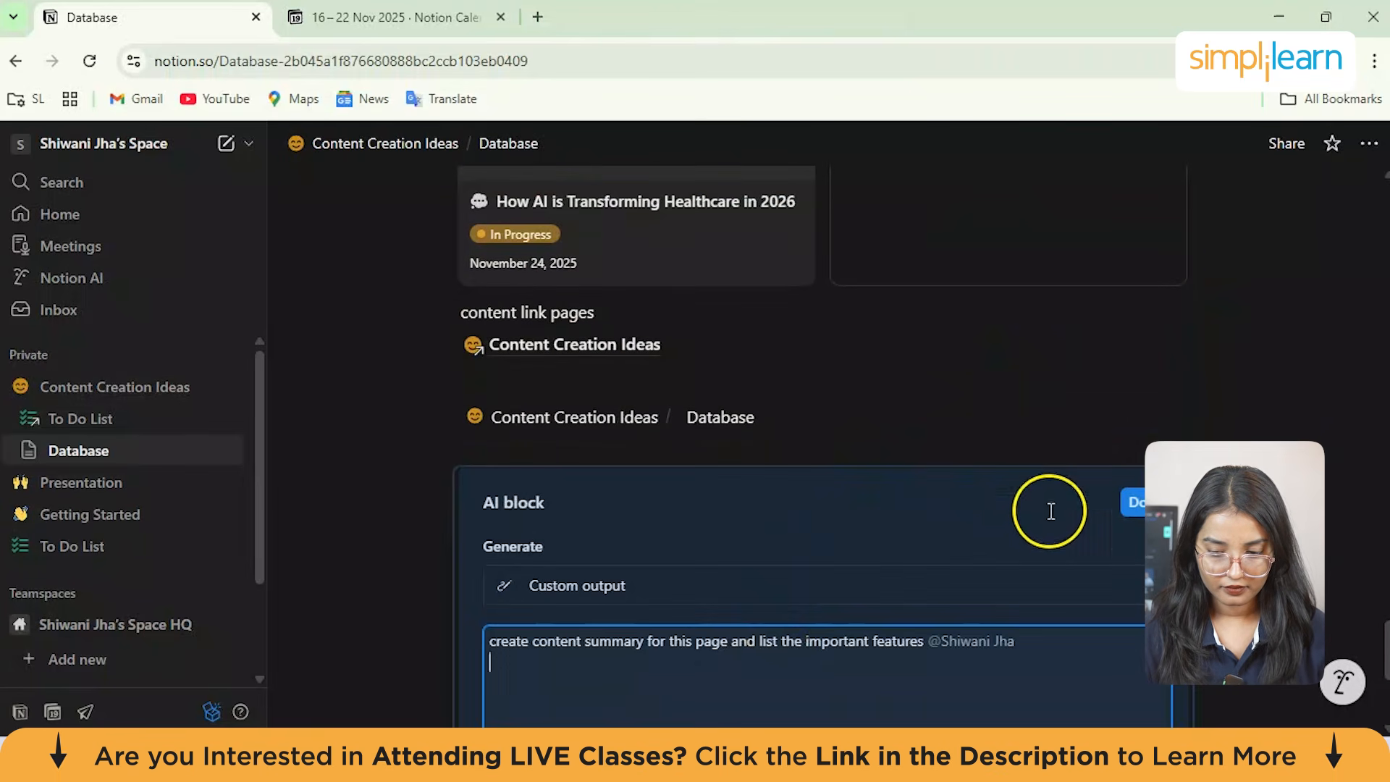
left_click(1132, 496)
left_click(1135, 534)
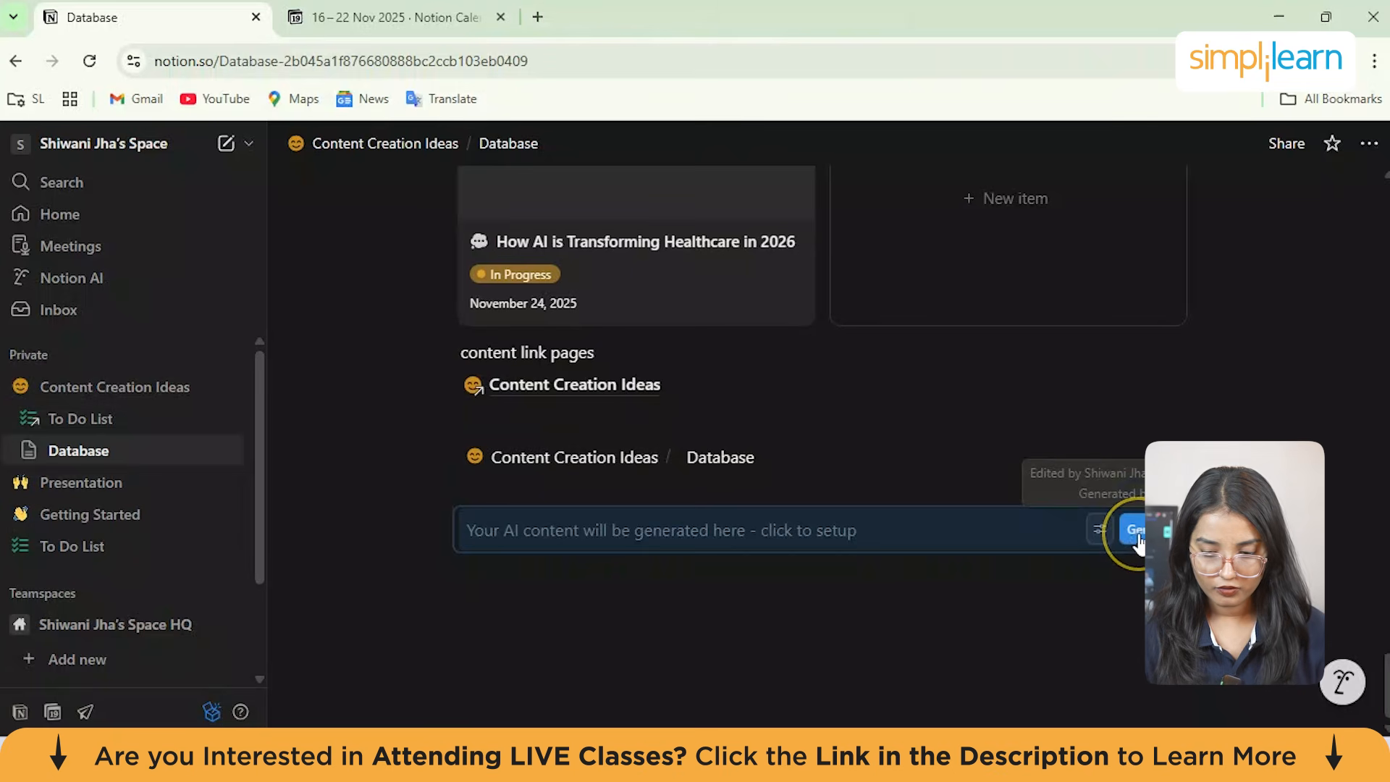
left_click(963, 537)
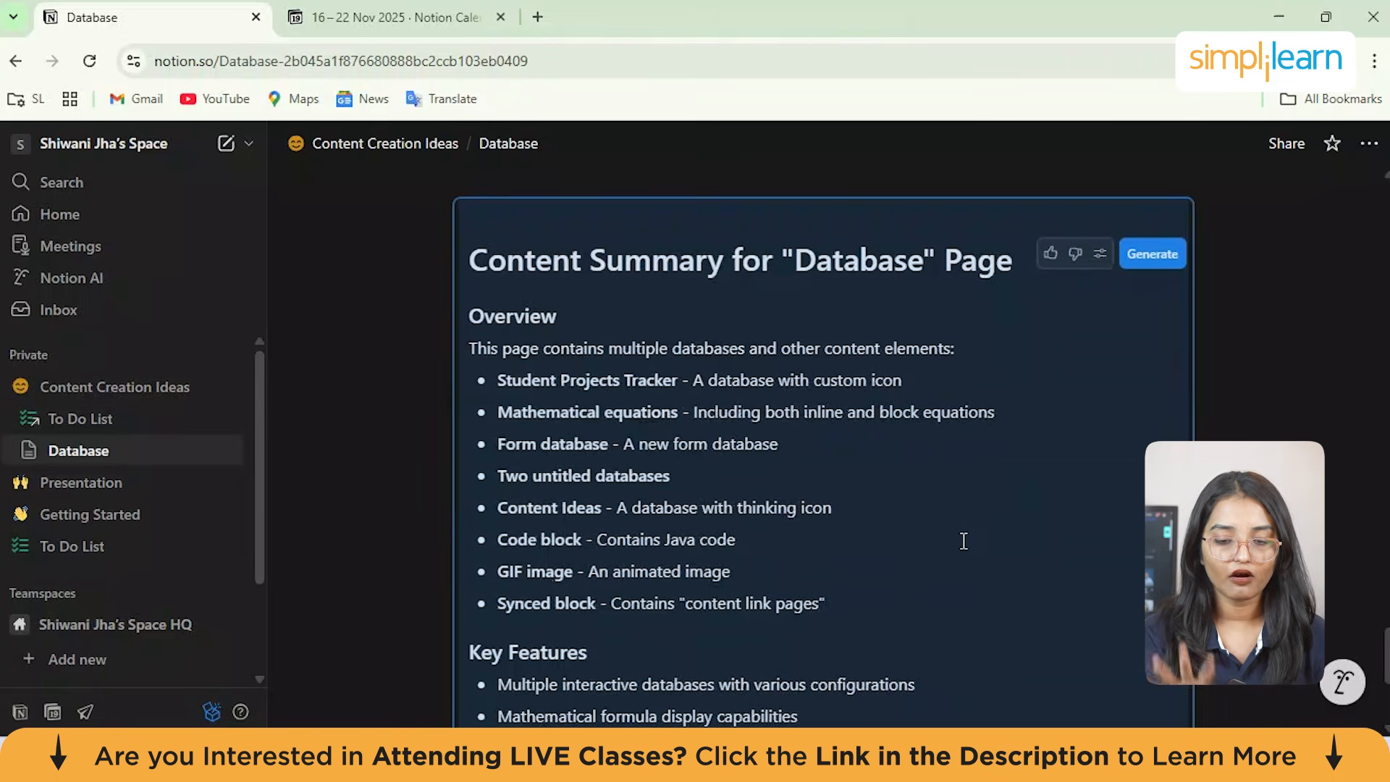
Step: Review the generated summary's overview and key features, and preview the positive feedback form without sending it
scroll(964, 541, "down", 5)
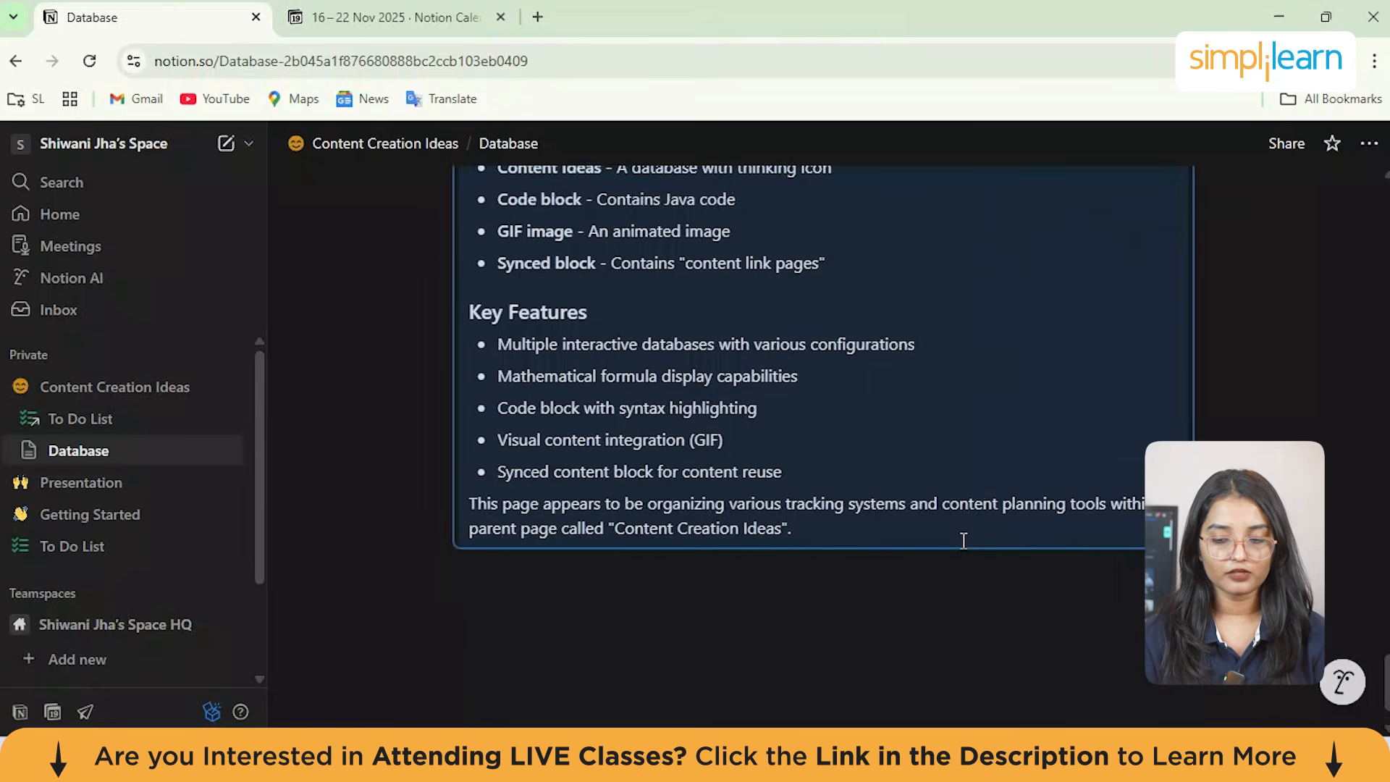
scroll(963, 540, "up", 7)
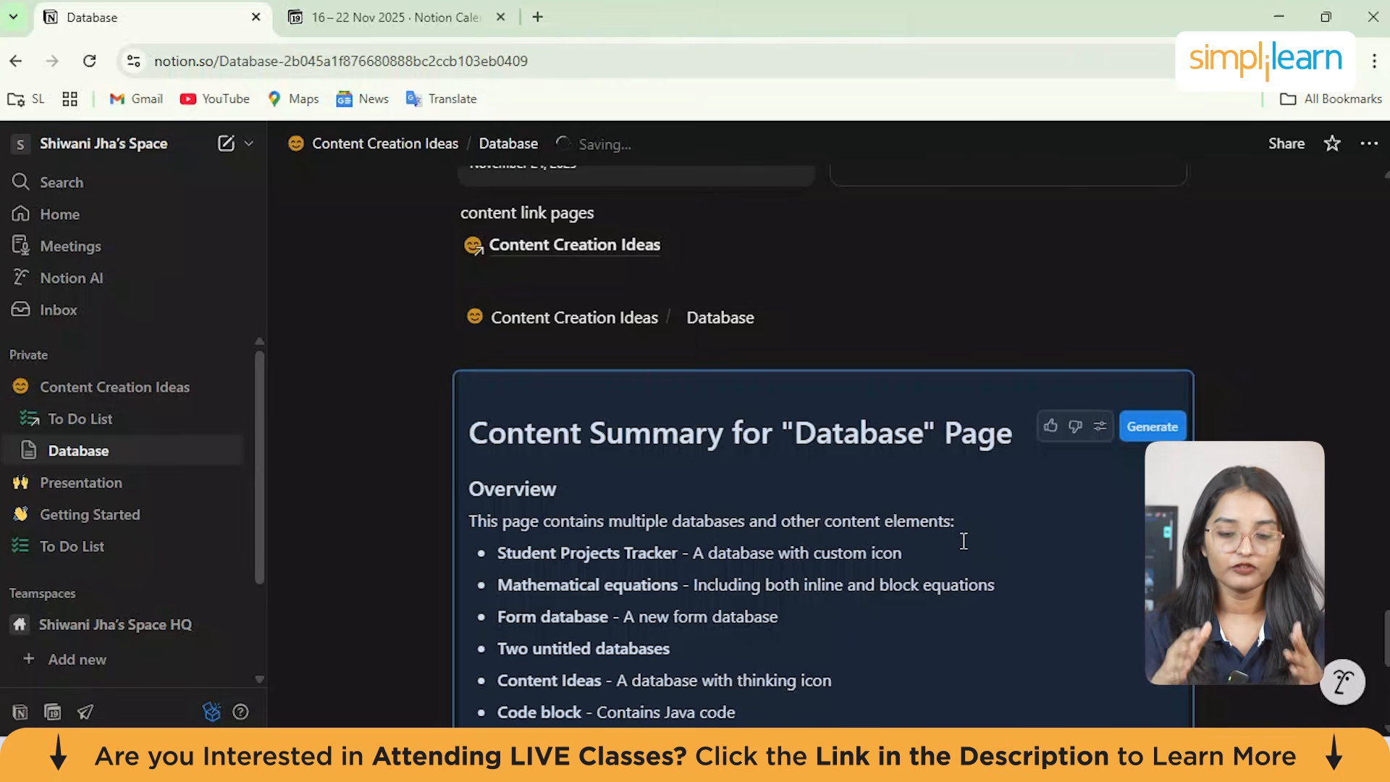
scroll(963, 541, "down", 2)
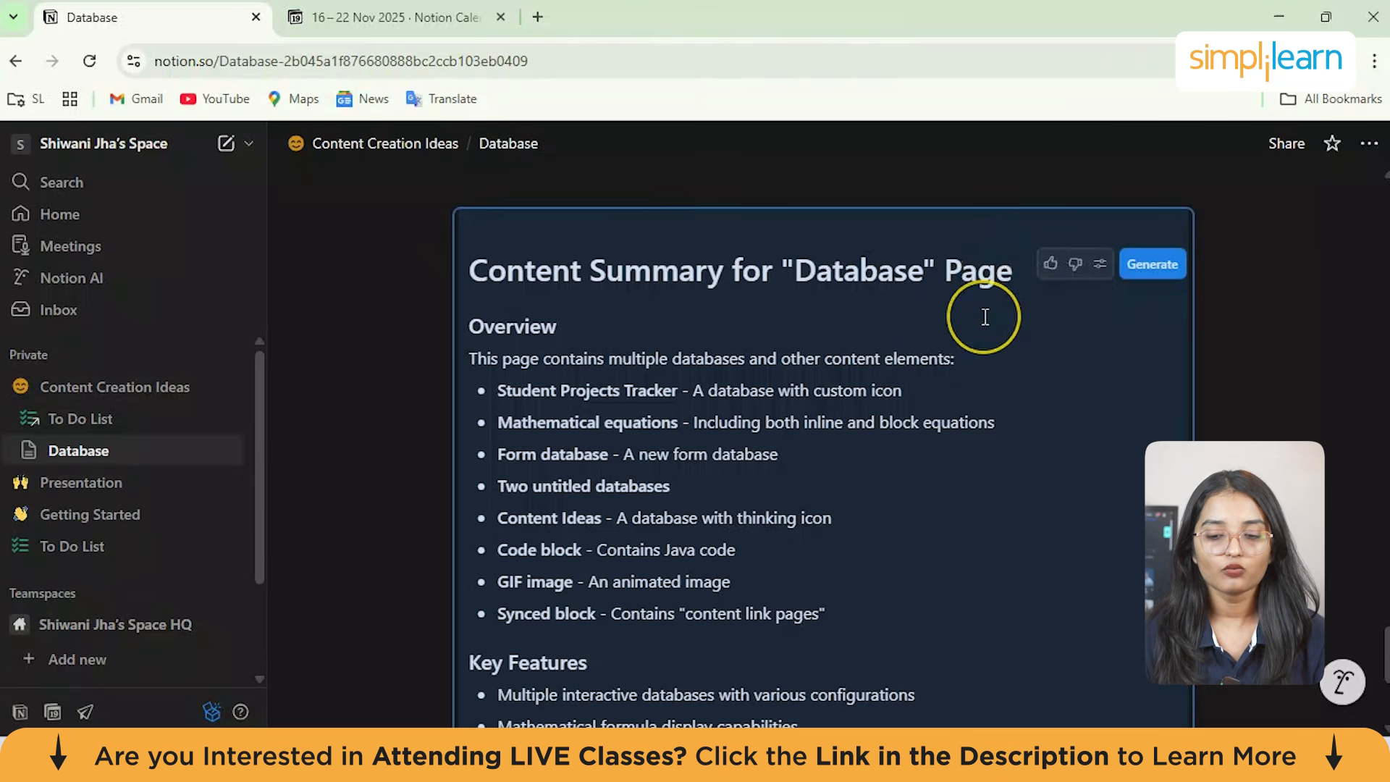
scroll(986, 317, "down", 1)
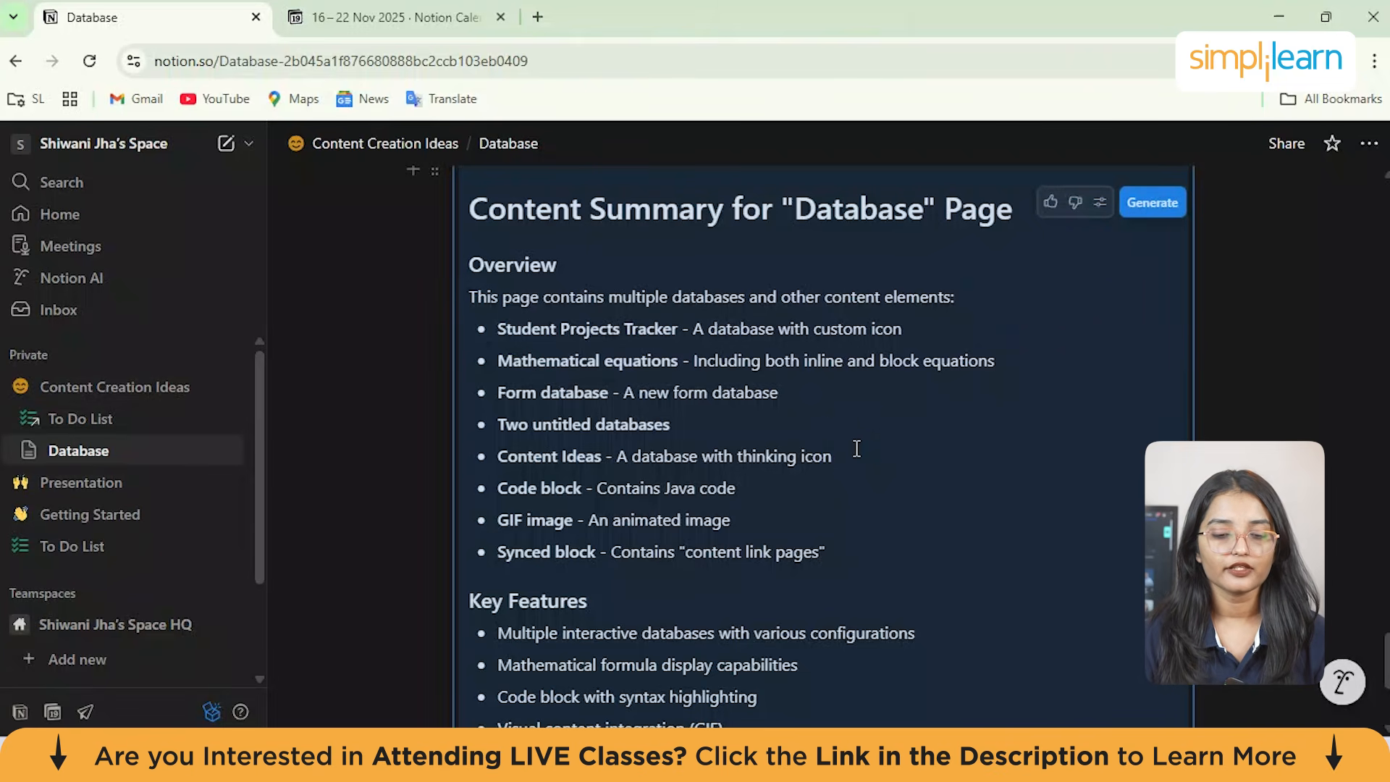
left_click(1051, 203)
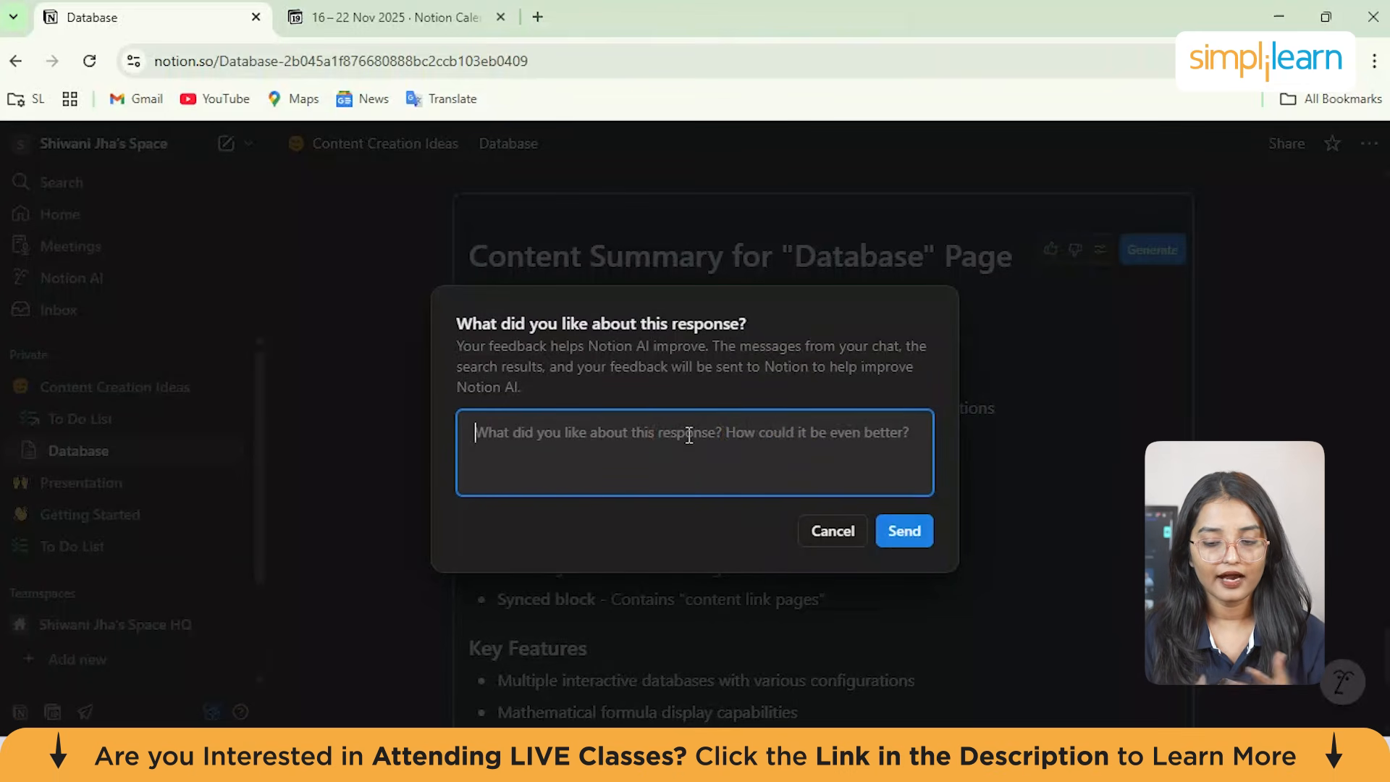
left_click(830, 531)
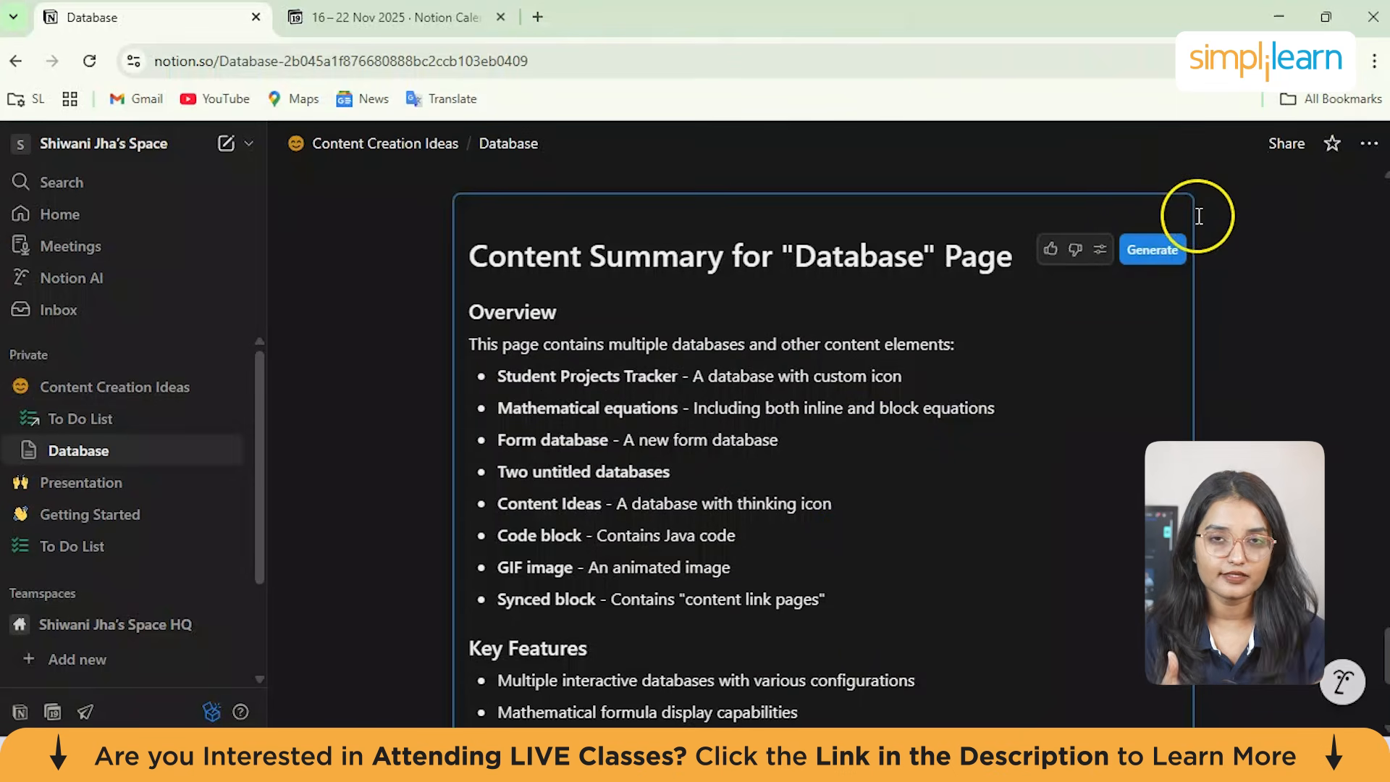
scroll(996, 366, "down", 5)
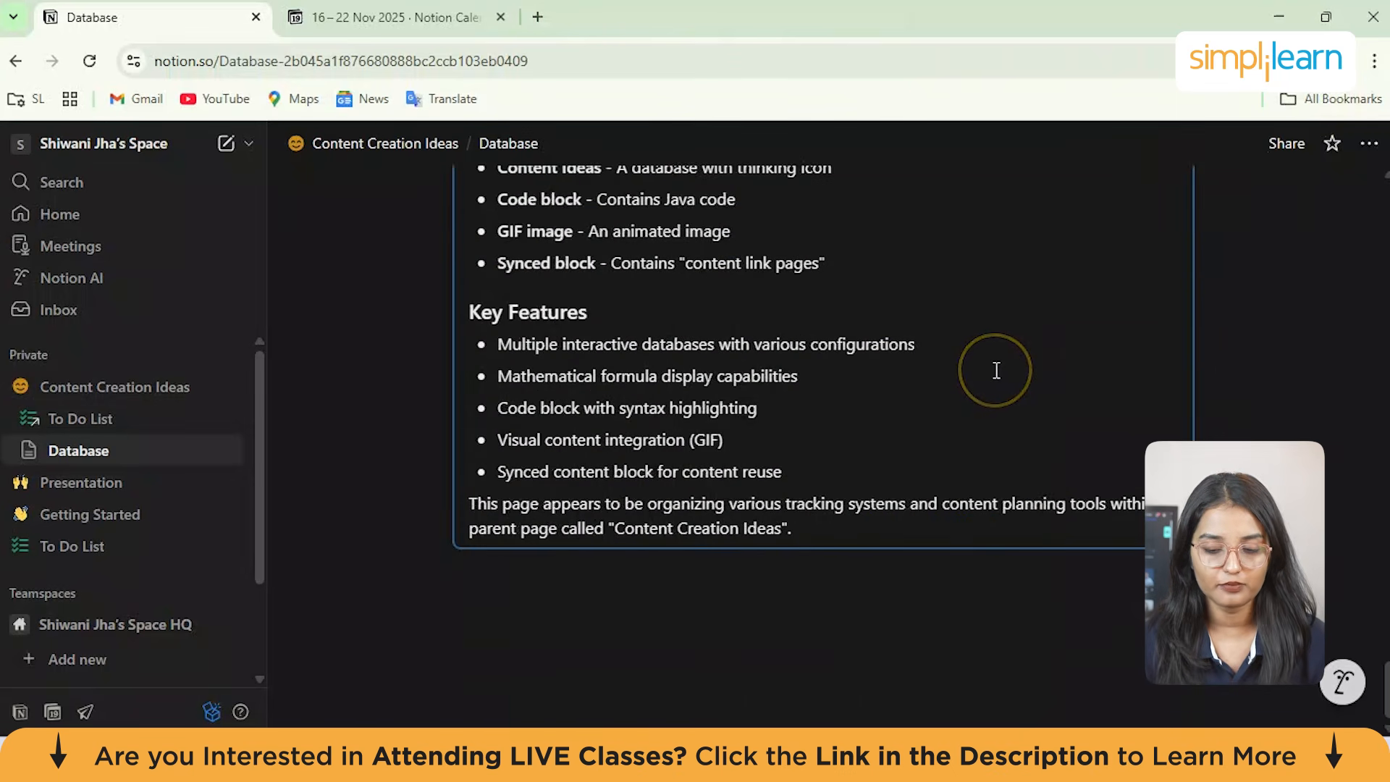
left_click(651, 581)
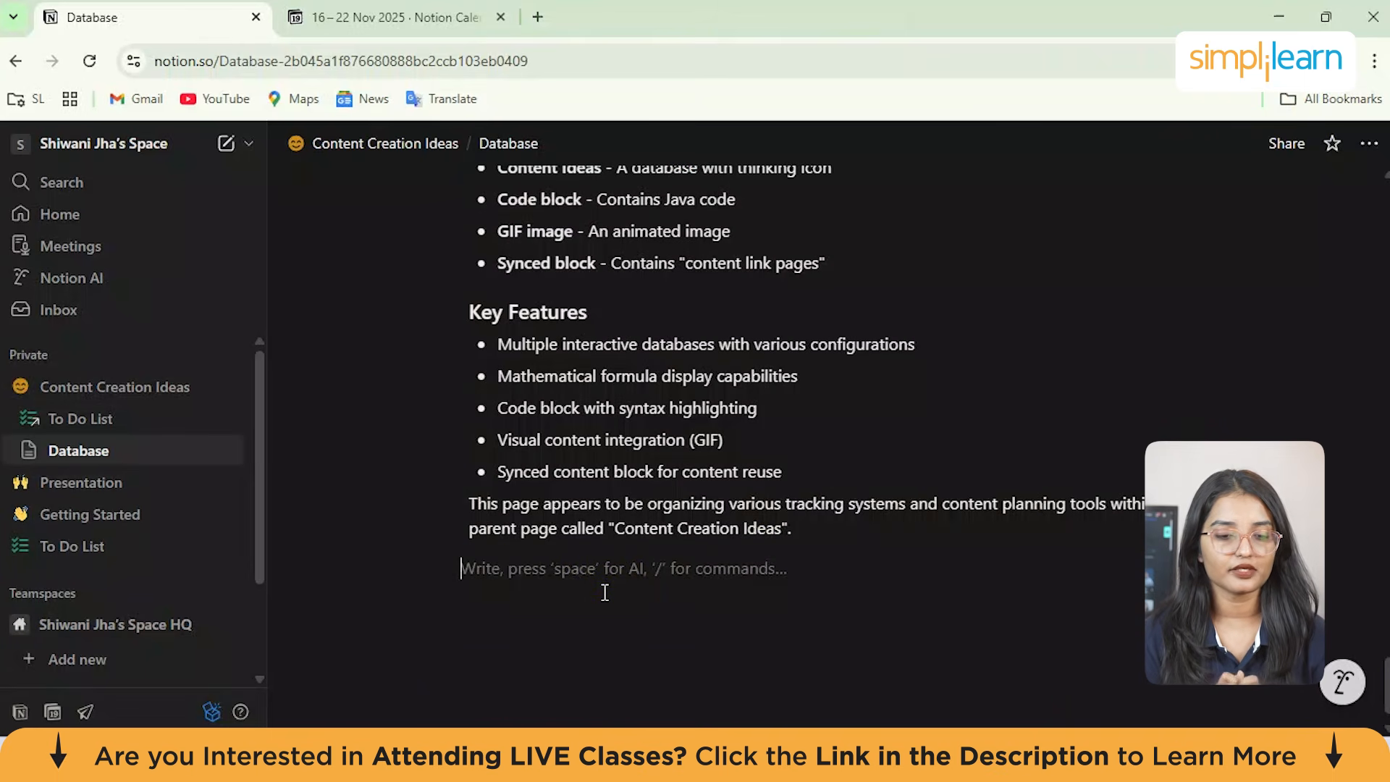
scroll(572, 522, "up", 15)
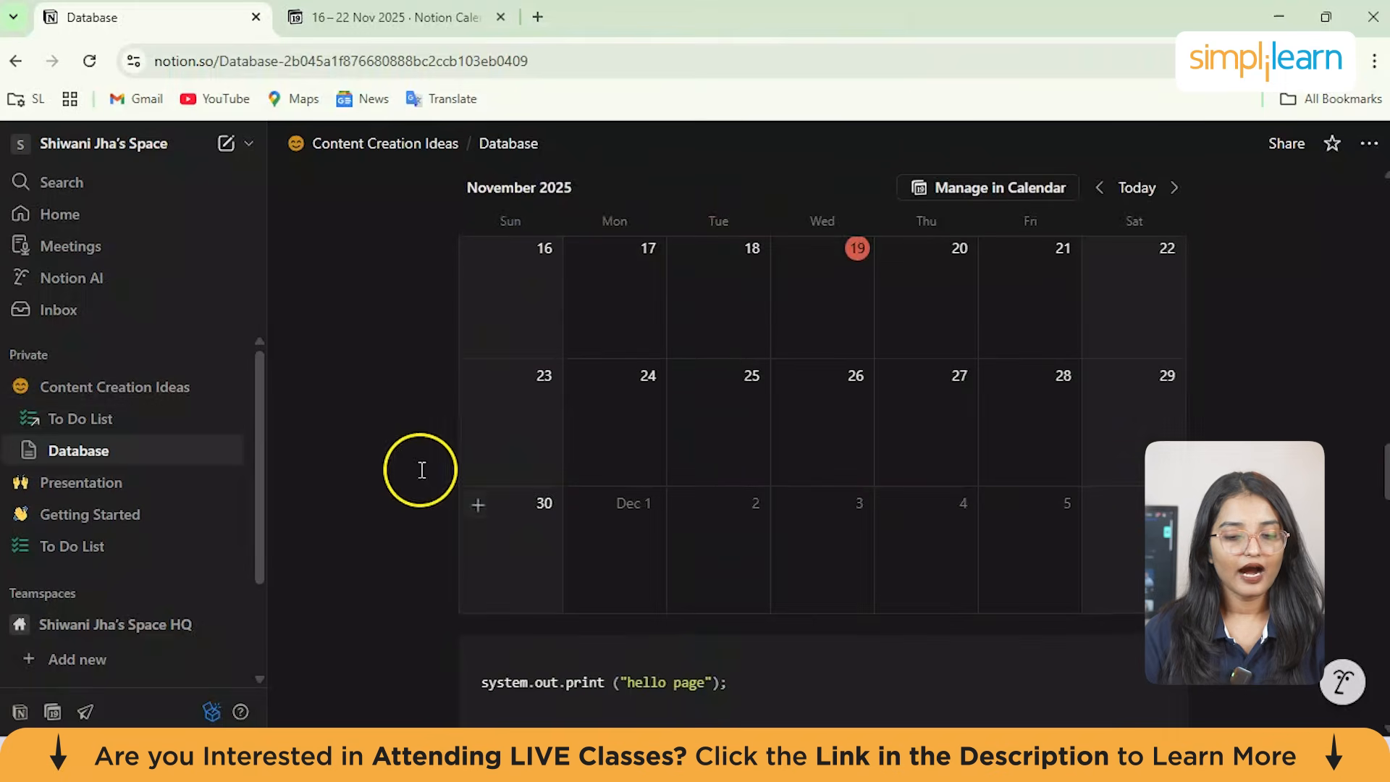
scroll(416, 456, "up", 10)
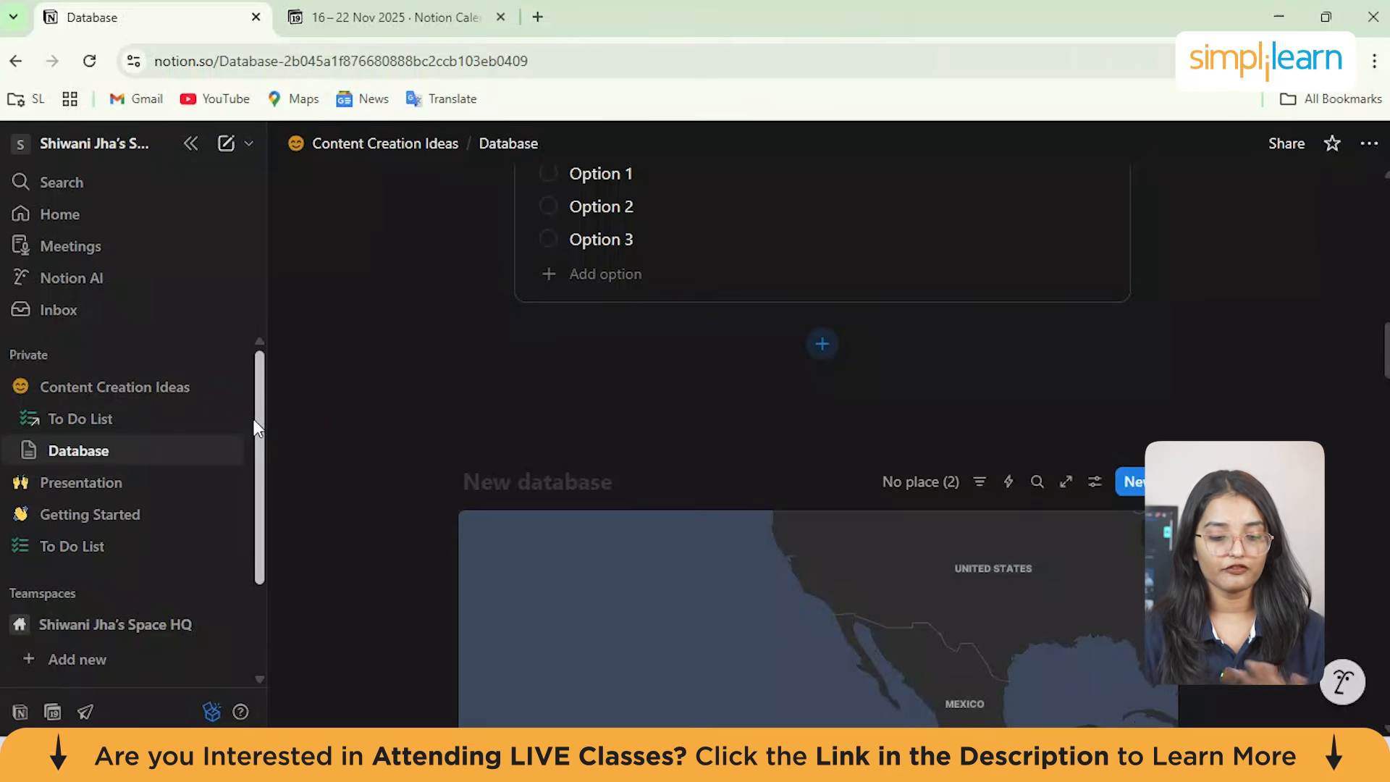
Step: Ask Notion AI "Create a task tracker for a photography project with tasks for location scouting, equipment setup, and post-processing."
left_click(76, 276)
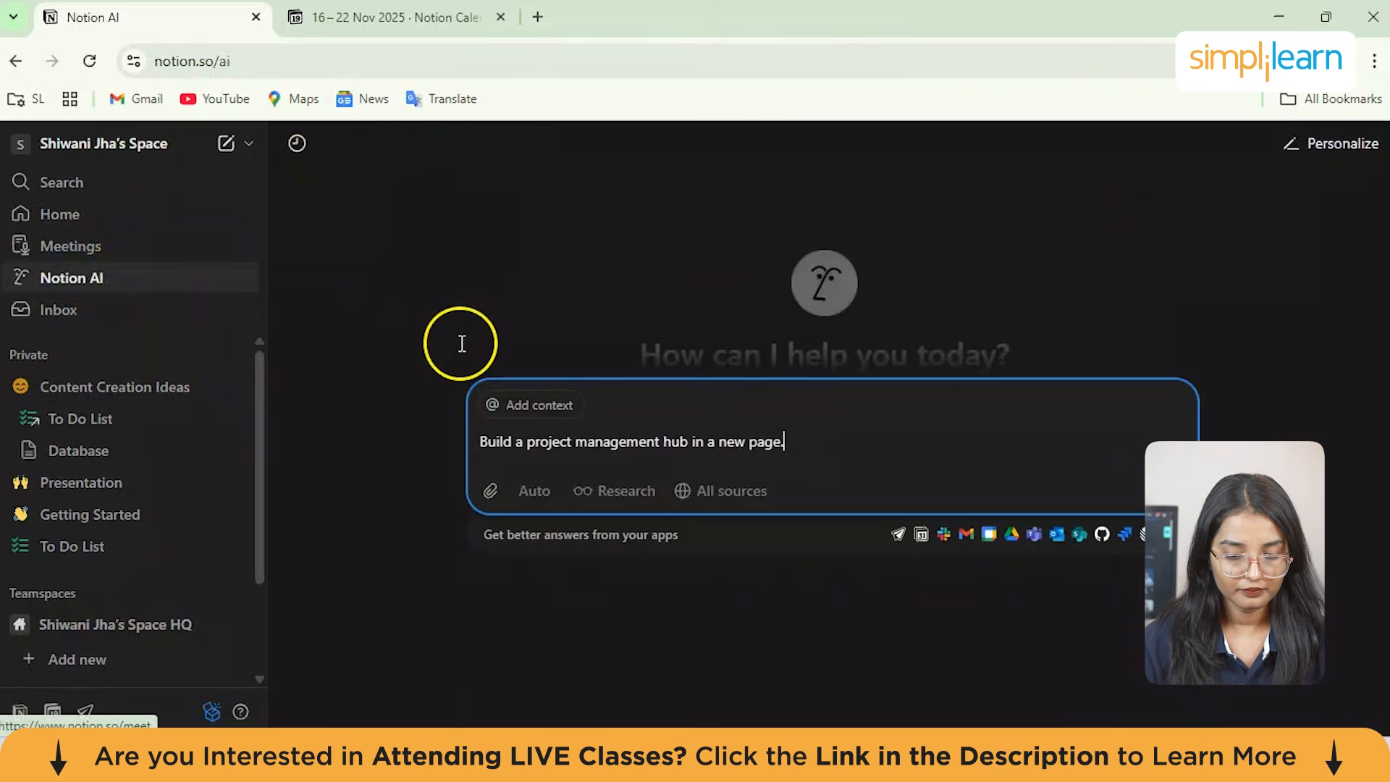
left_click(580, 452)
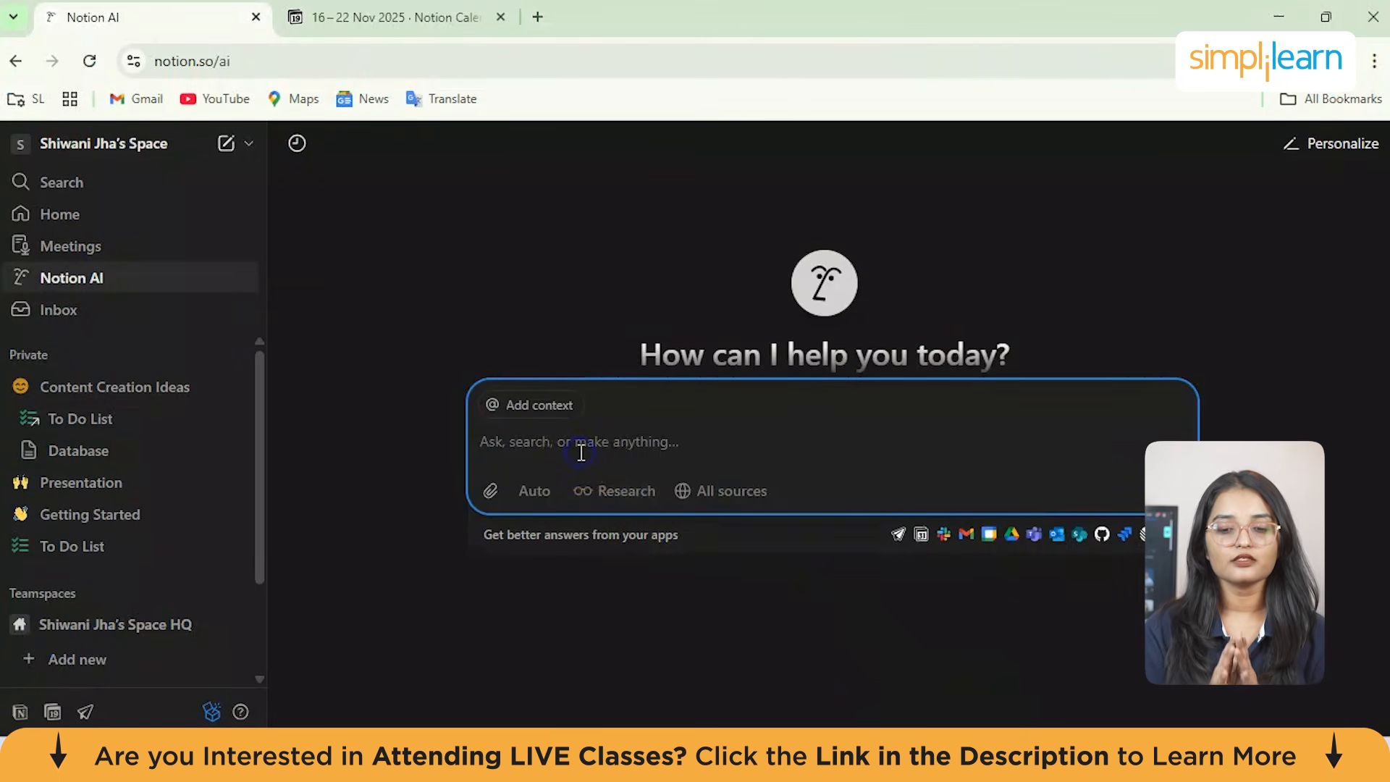
type("Create a task tracker for a photography project with tasks for location scouting, equipment setup, and post-processing.")
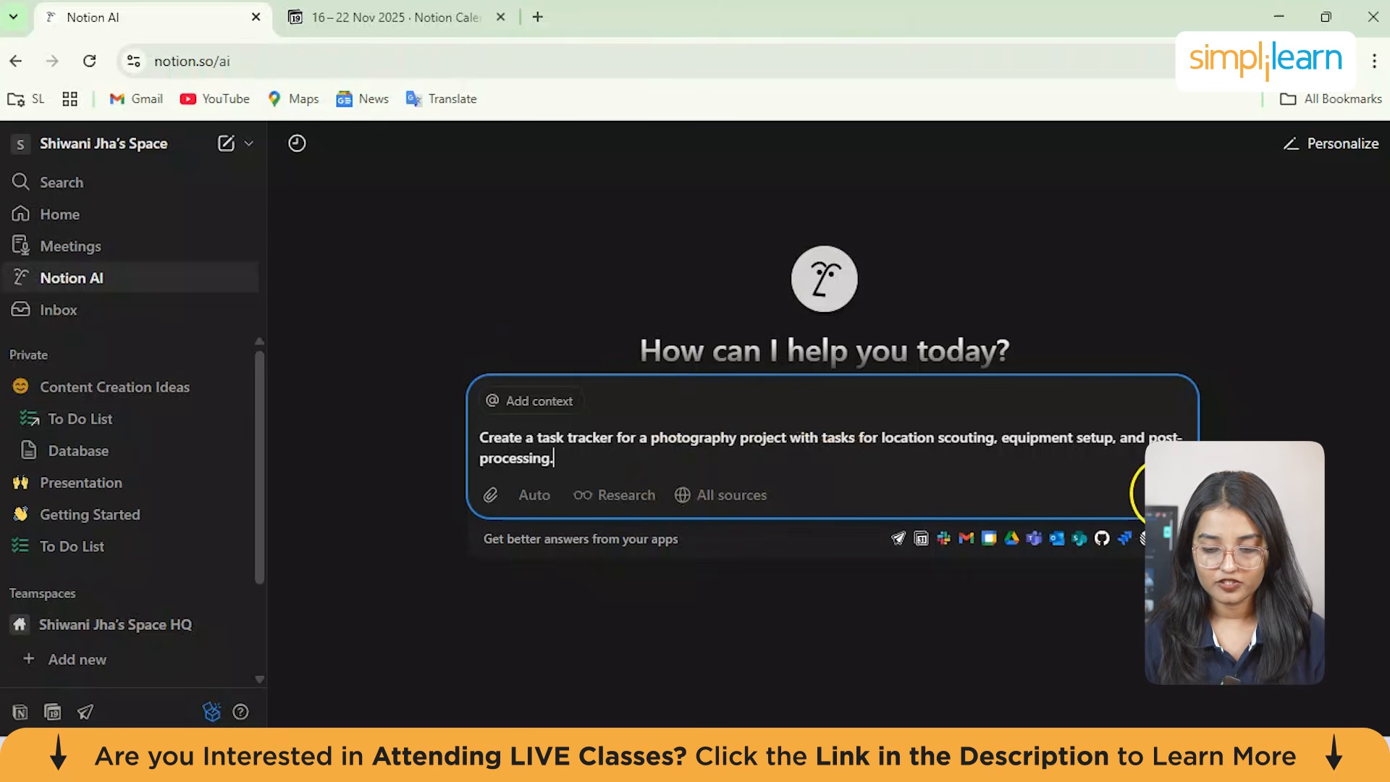
left_click(1173, 494)
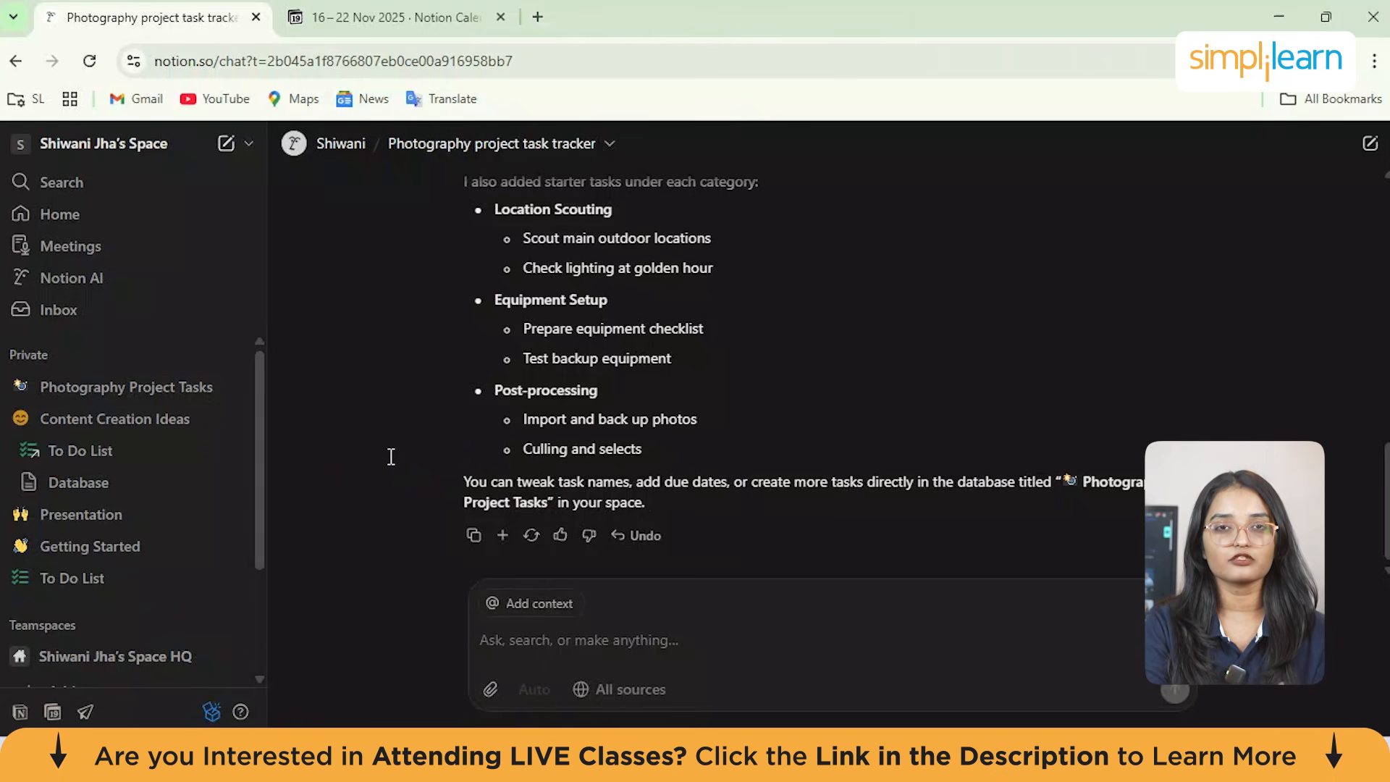
Step: Open the Photography Project Tasks database, add a cover and switch the cover source to Unsplash
left_click(98, 389)
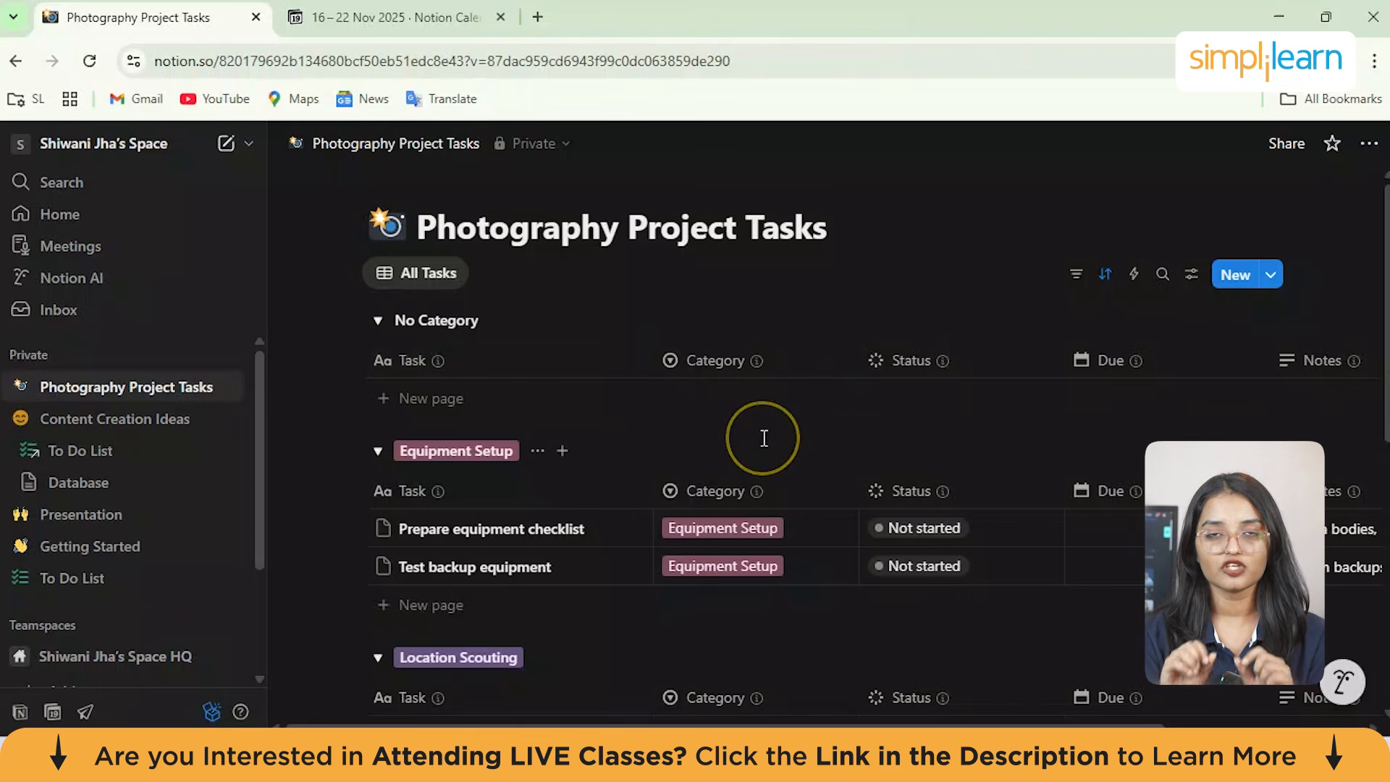
scroll(764, 438, "down", 1)
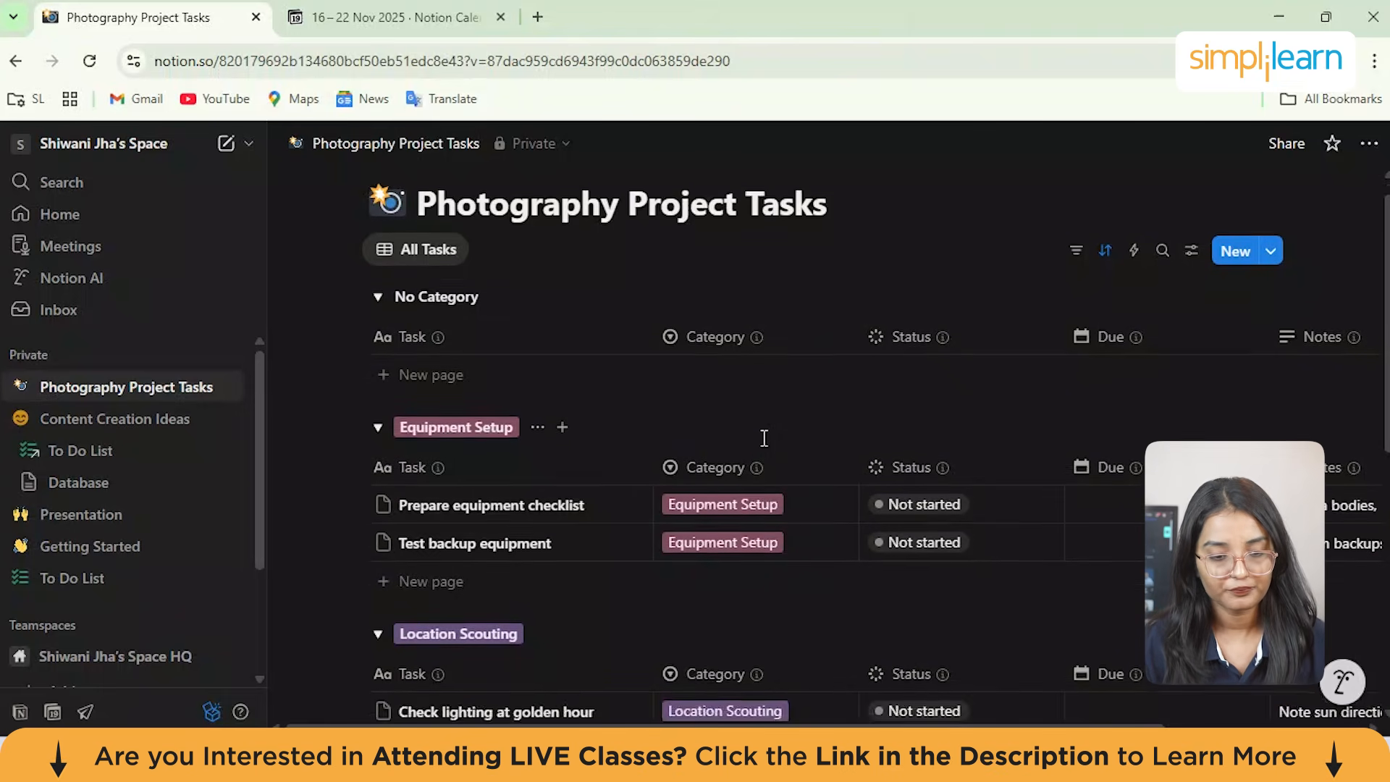
scroll(763, 438, "up", 1)
mouse_move(844, 233)
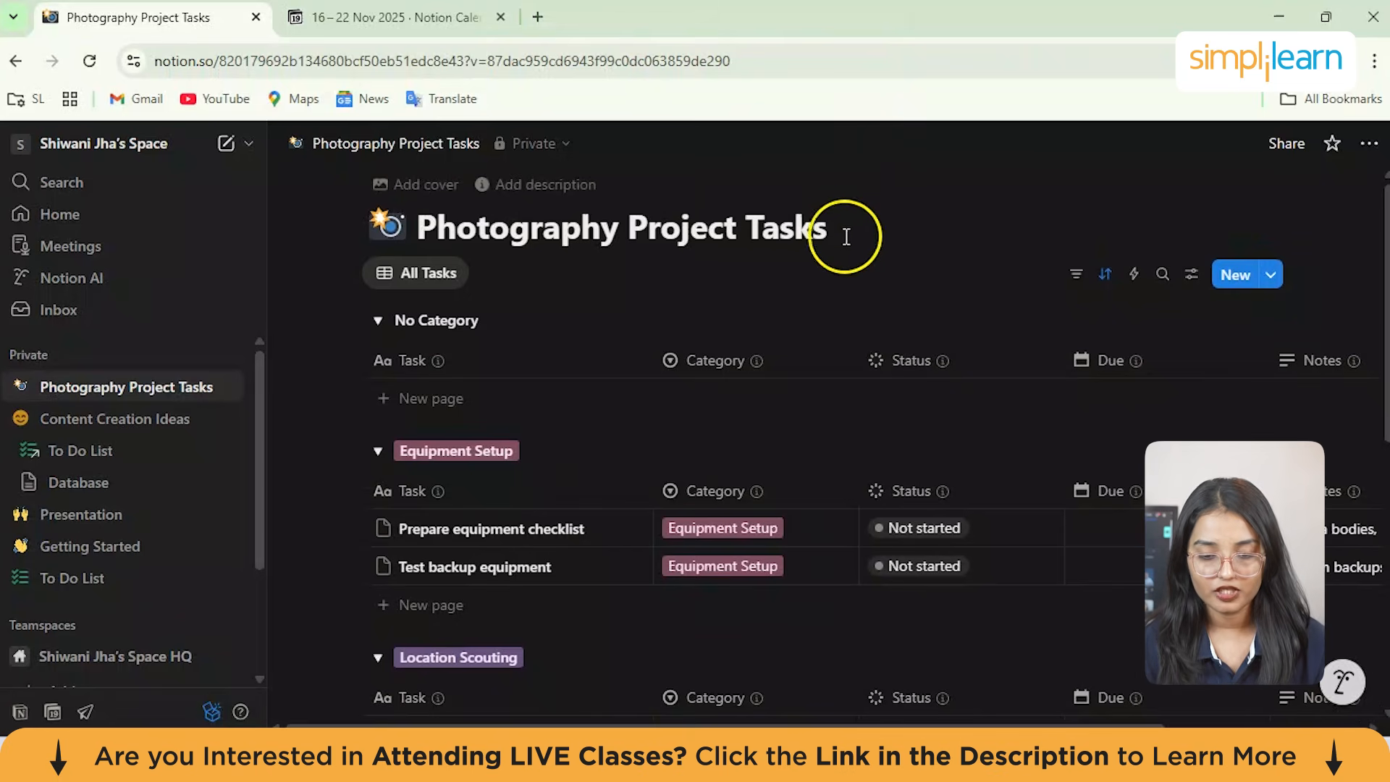
left_click(429, 190)
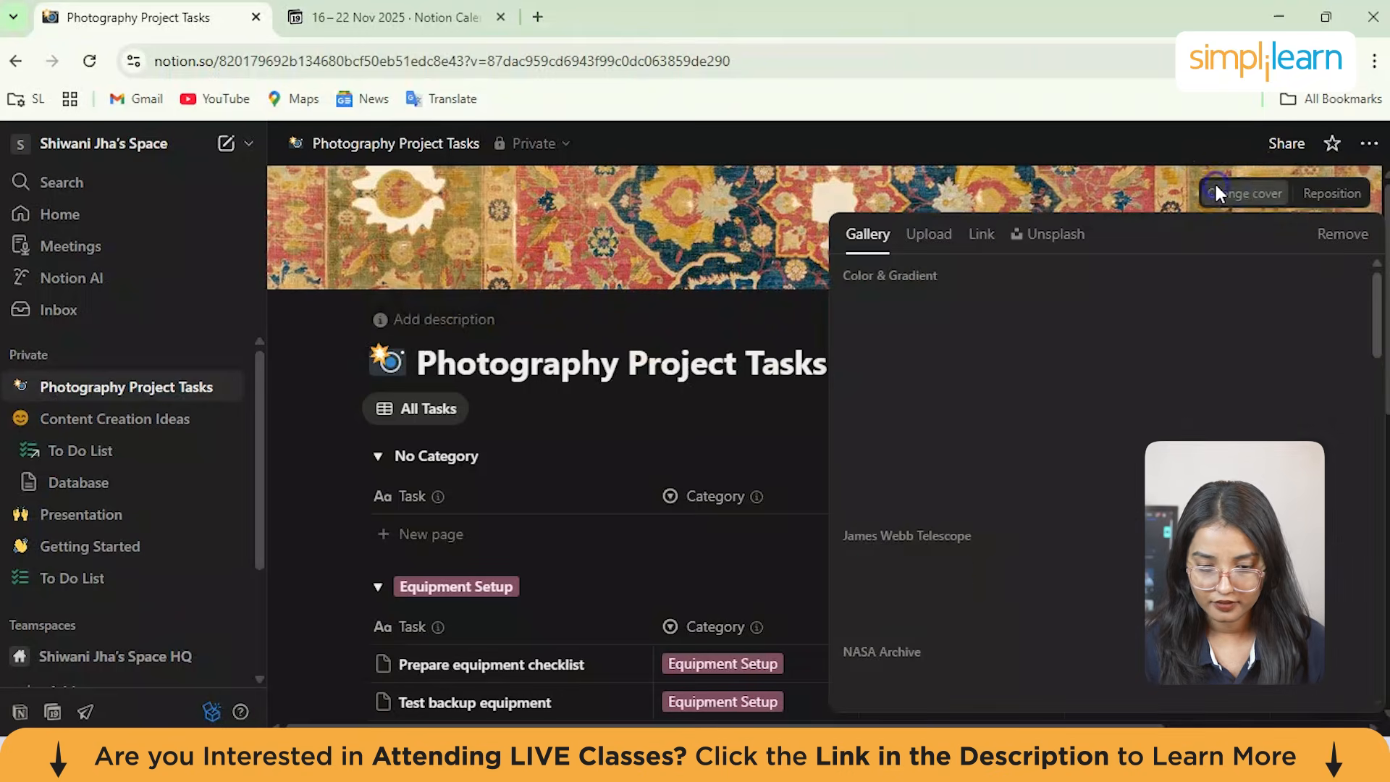
left_click(1218, 194)
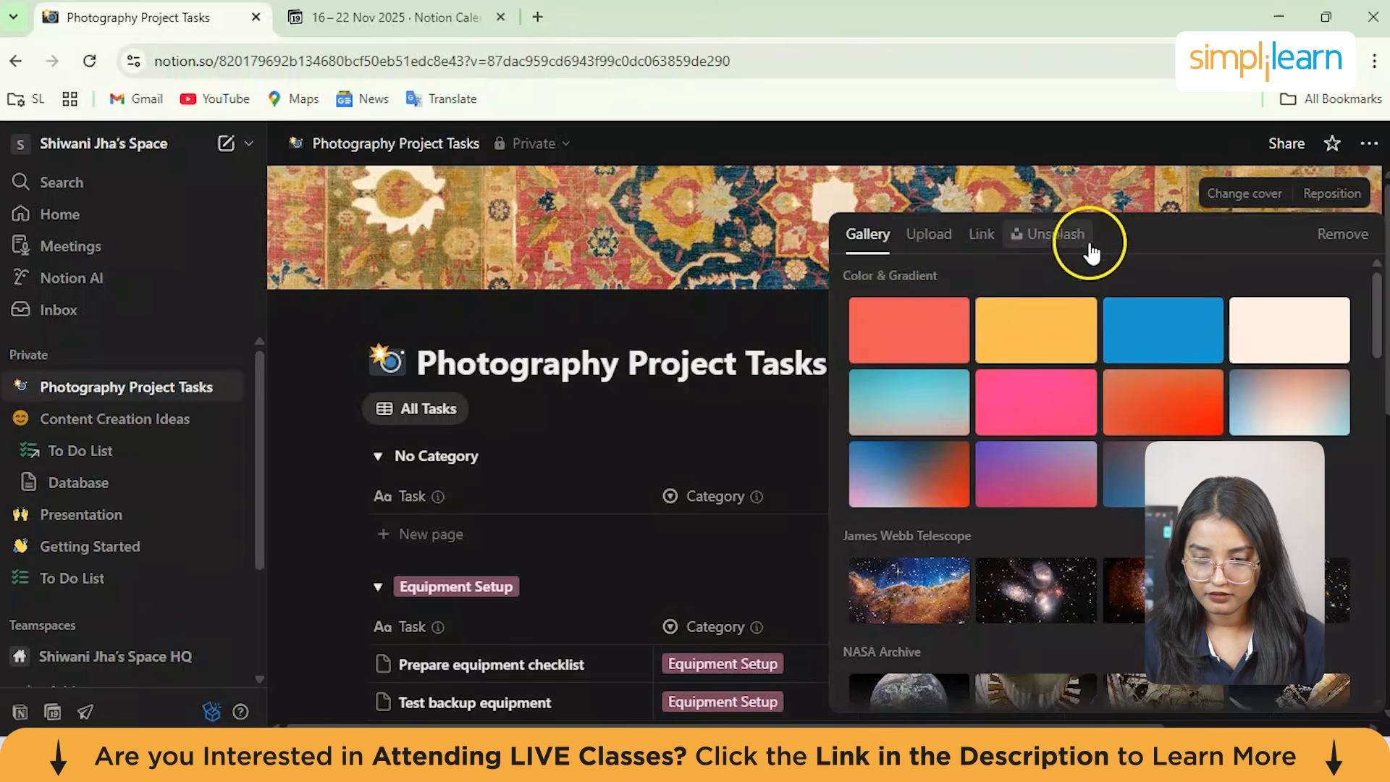
left_click(1063, 234)
Step: Search Unsplash for "photogr" and apply the photo of a person holding a camera to their face as the cover
type("[")
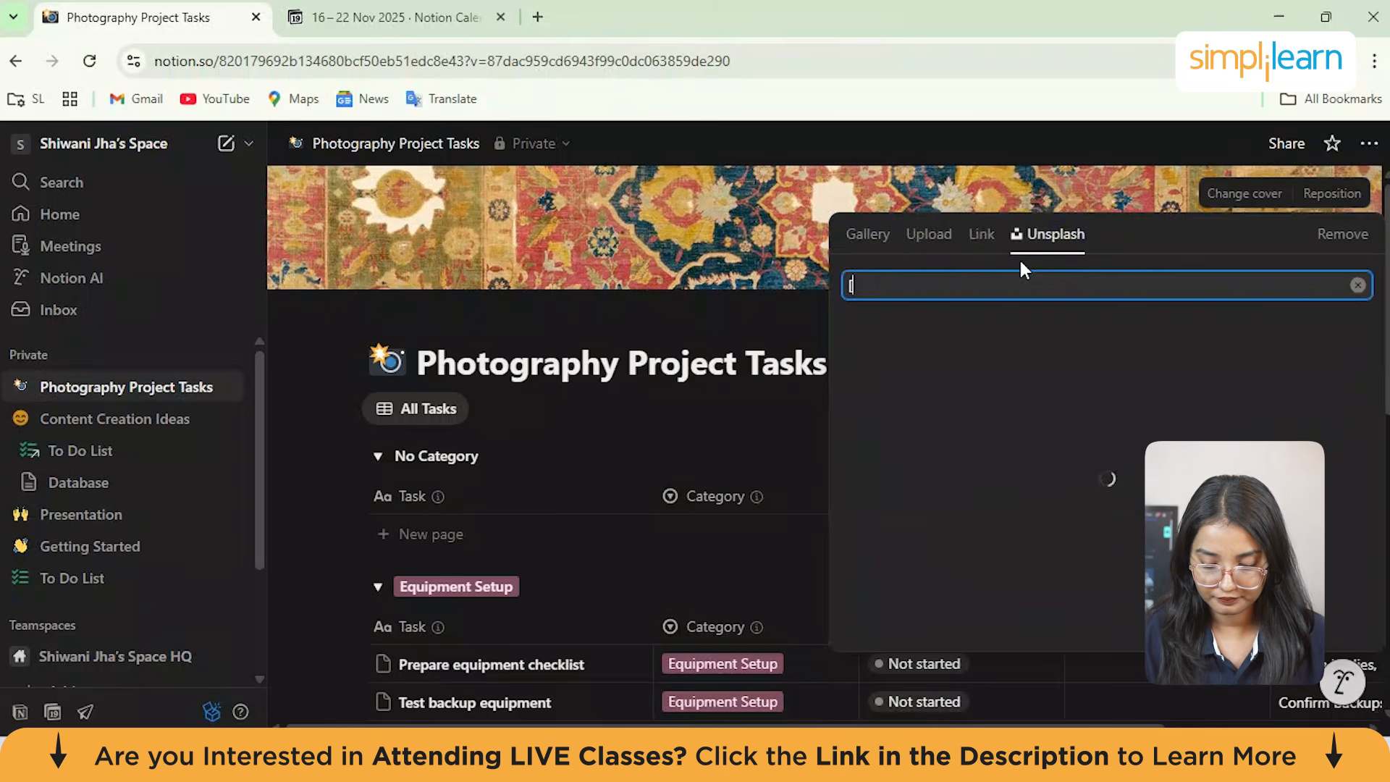
key("BackSpace")
type("photogr")
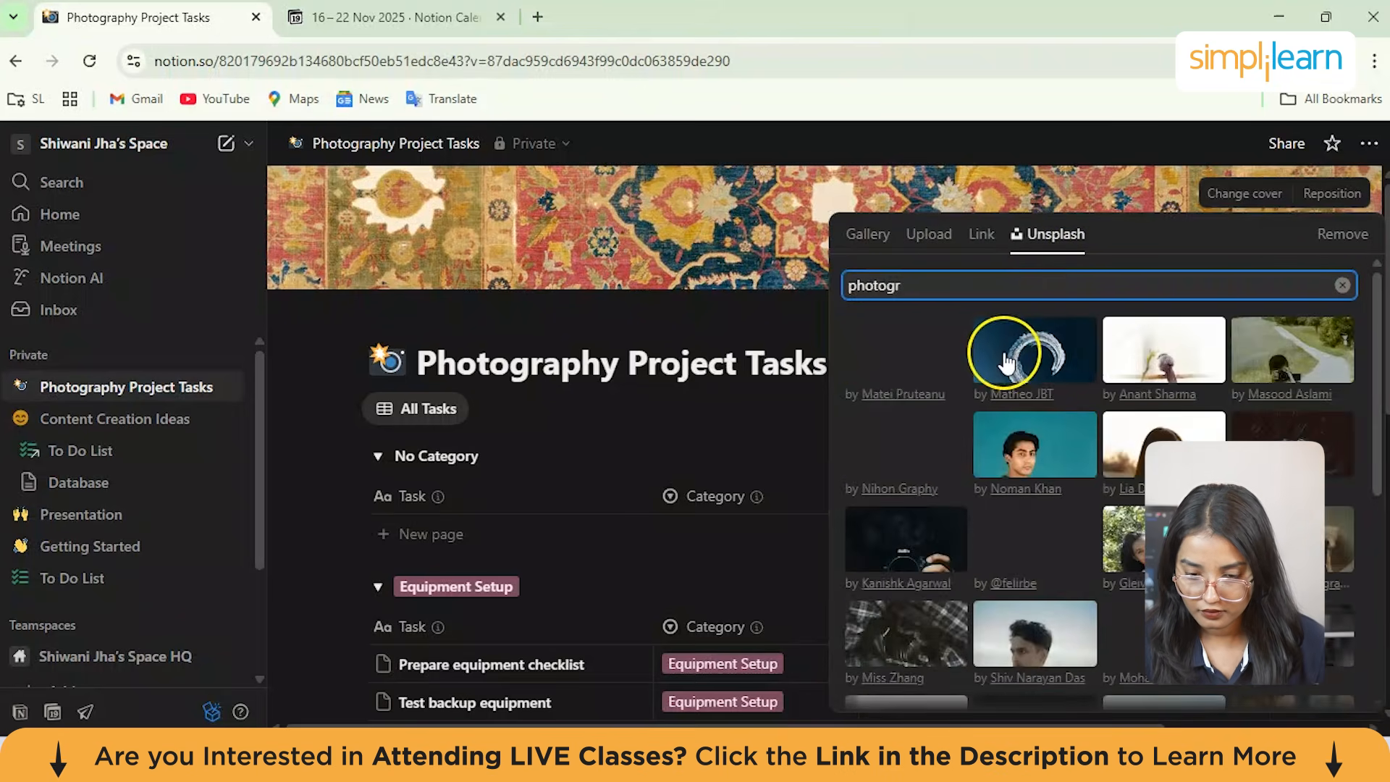
scroll(1057, 477, "down", 2)
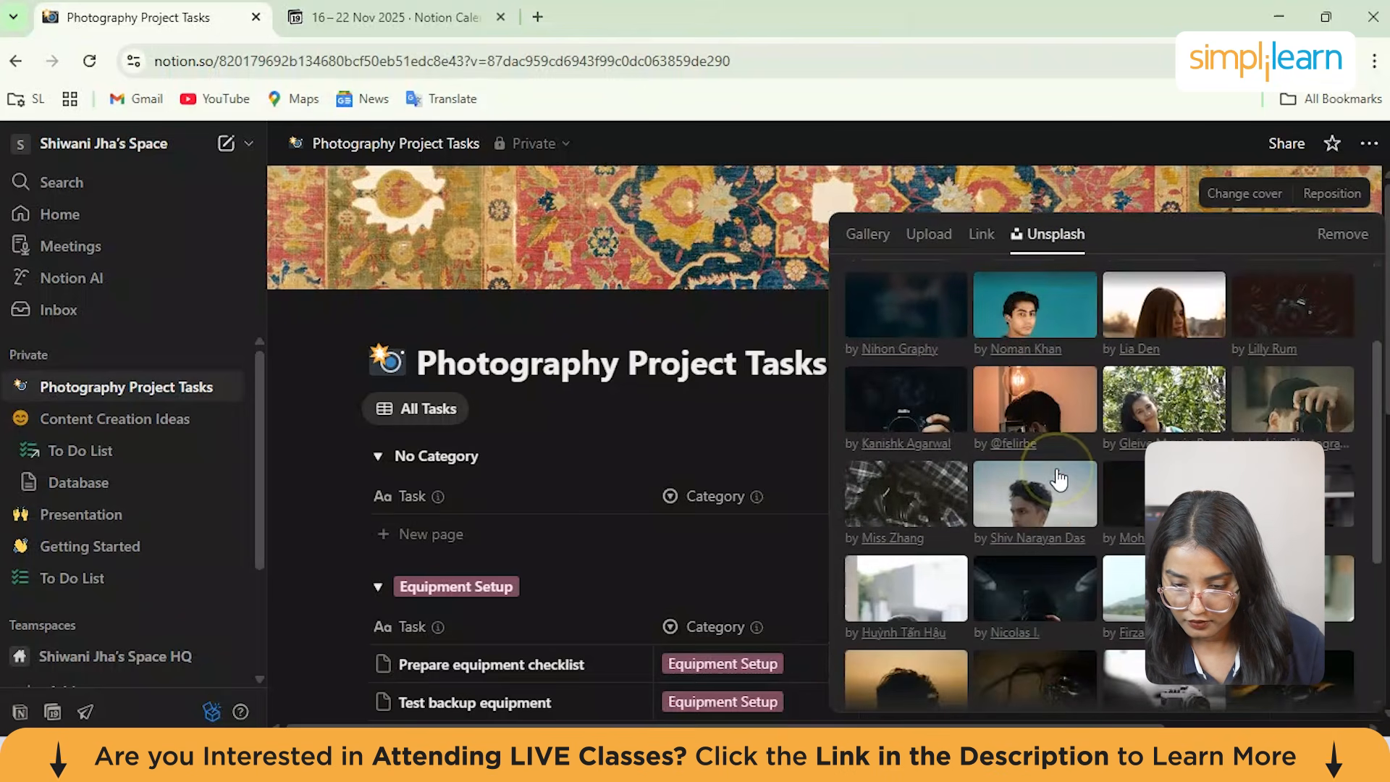
left_click(1311, 420)
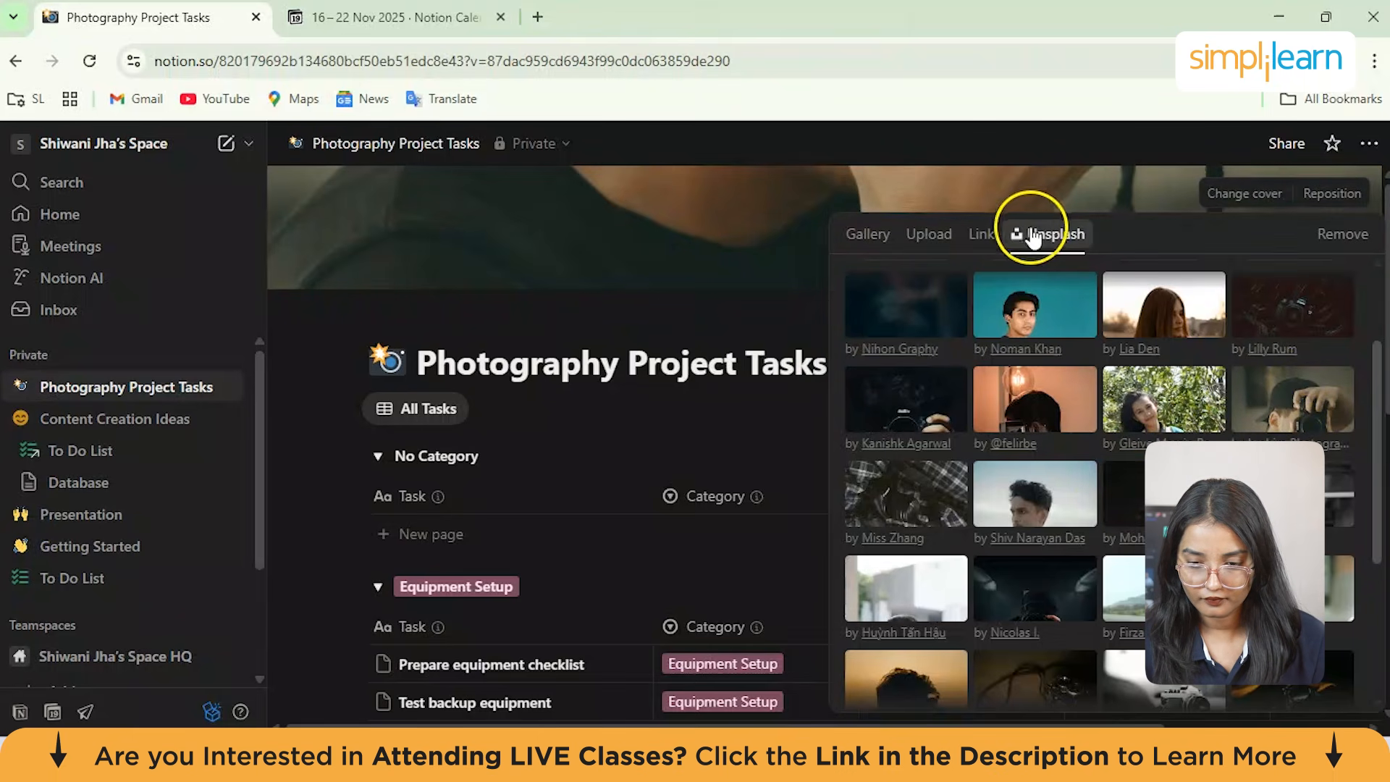
Step: Search Unsplash for "camera" and set the photo of a black camera on a white background as the cover
scroll(967, 304, "up", 2)
double_click(914, 291)
key("BackSpace")
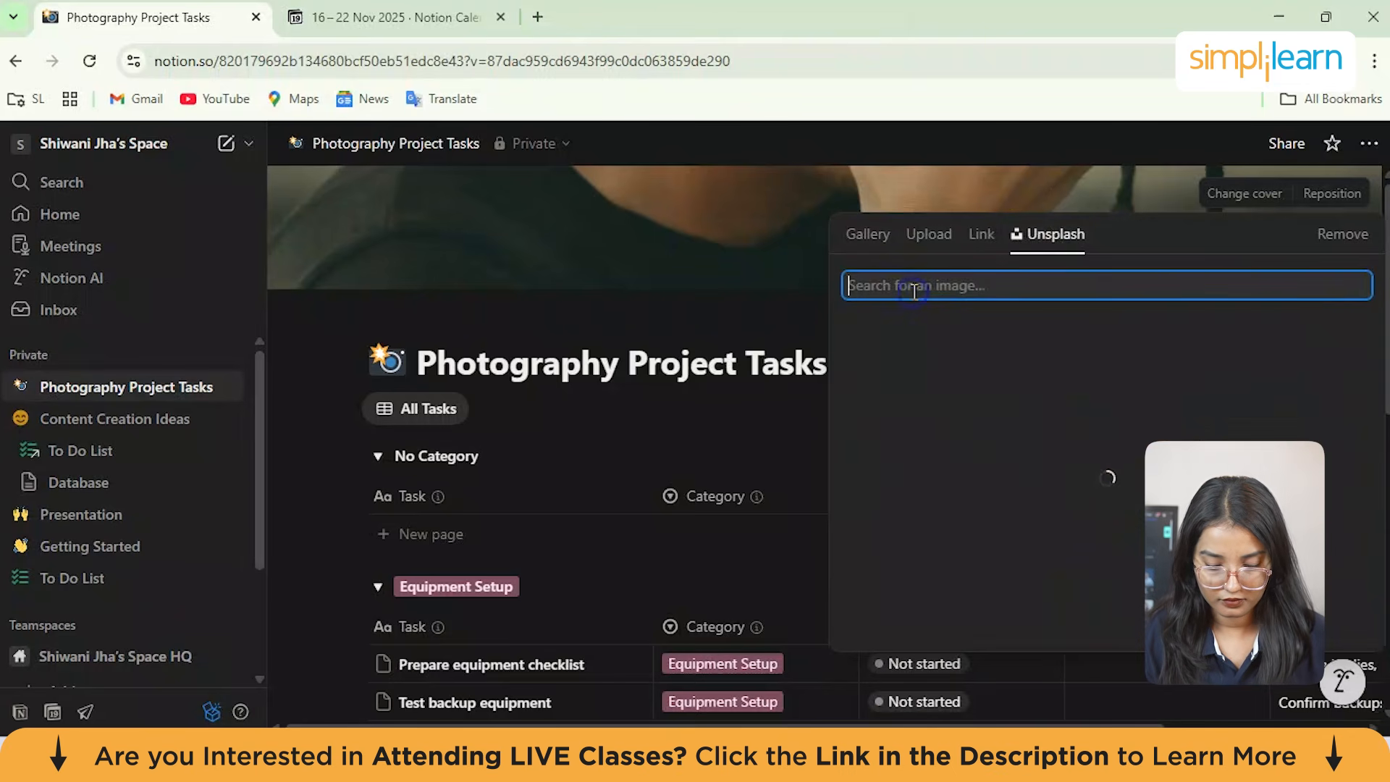
type("camera")
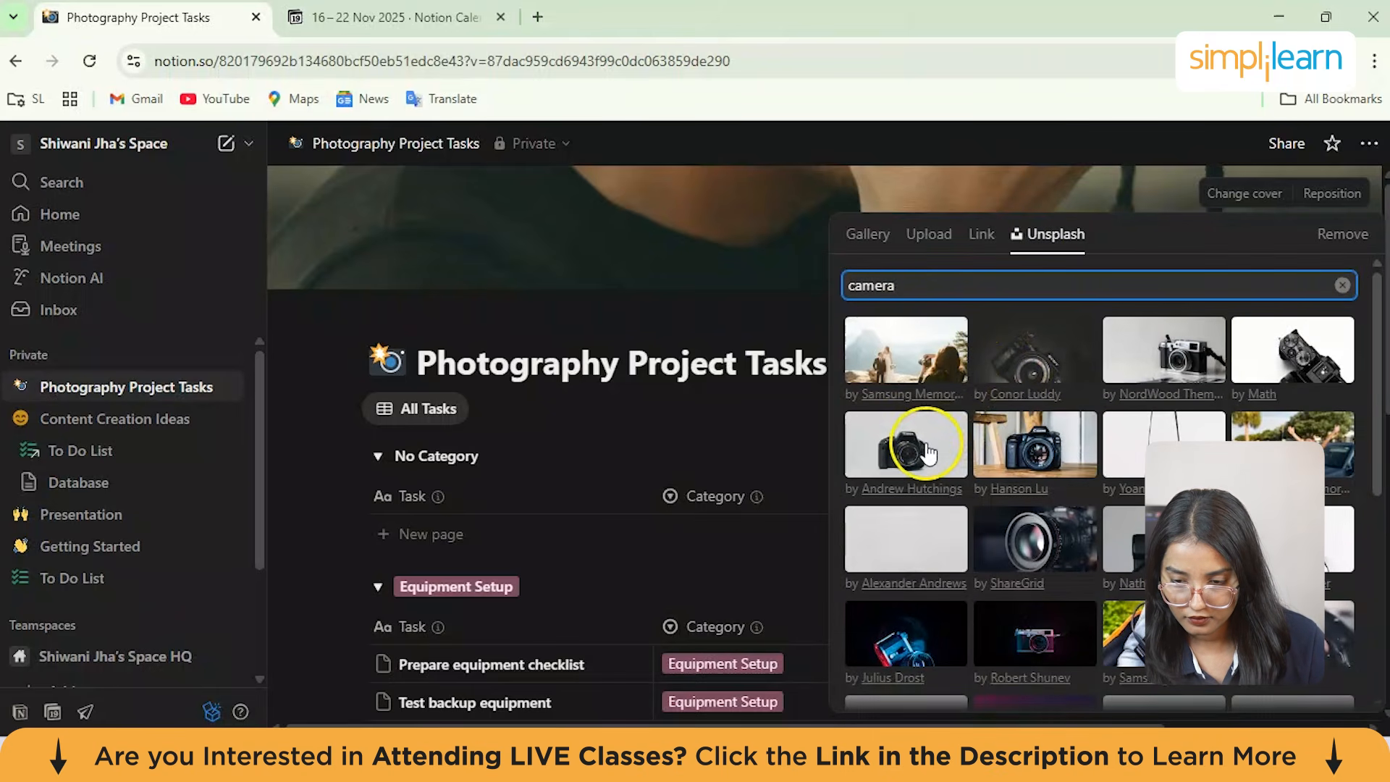
left_click(950, 427)
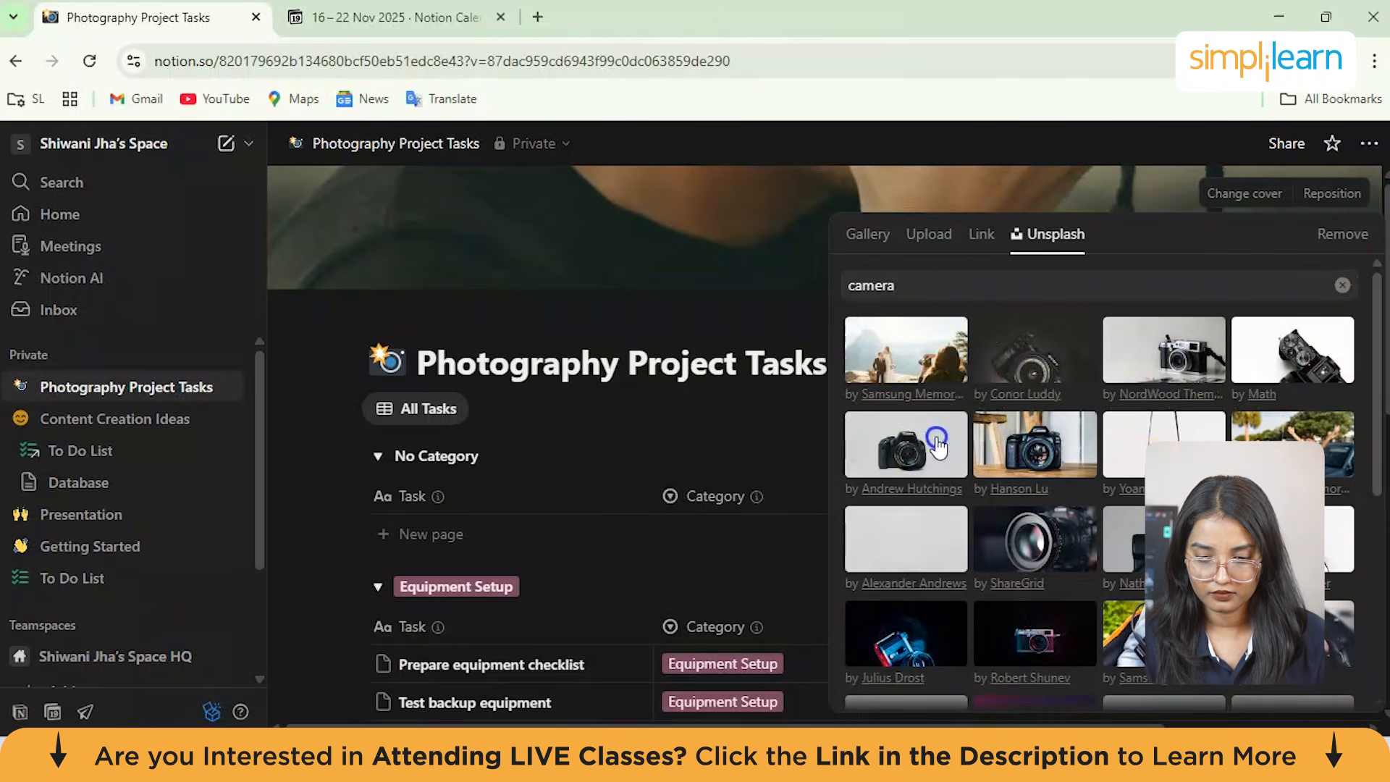
left_click(980, 449)
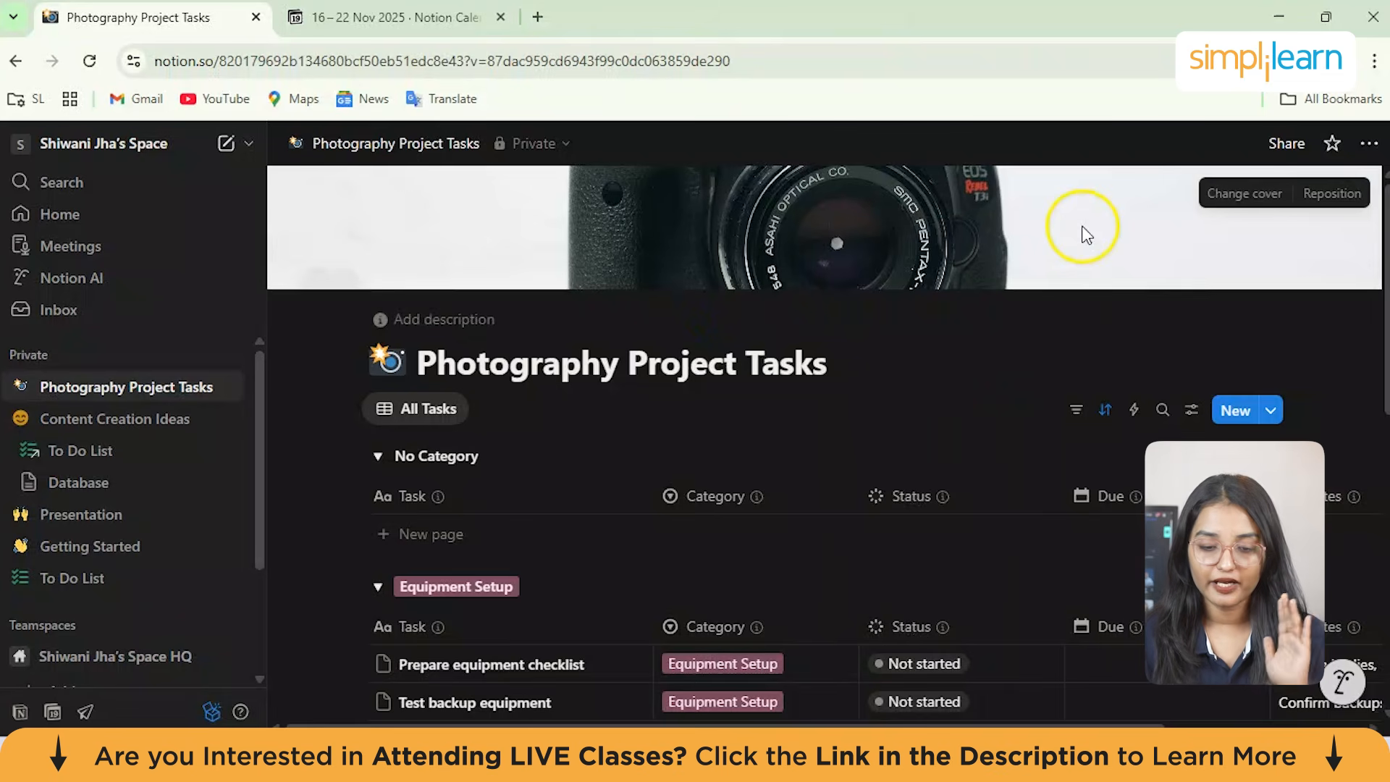
Step: Add the description "this task show all the photography project ideas you need to know." to the Photography Project Tasks database
left_click(447, 316)
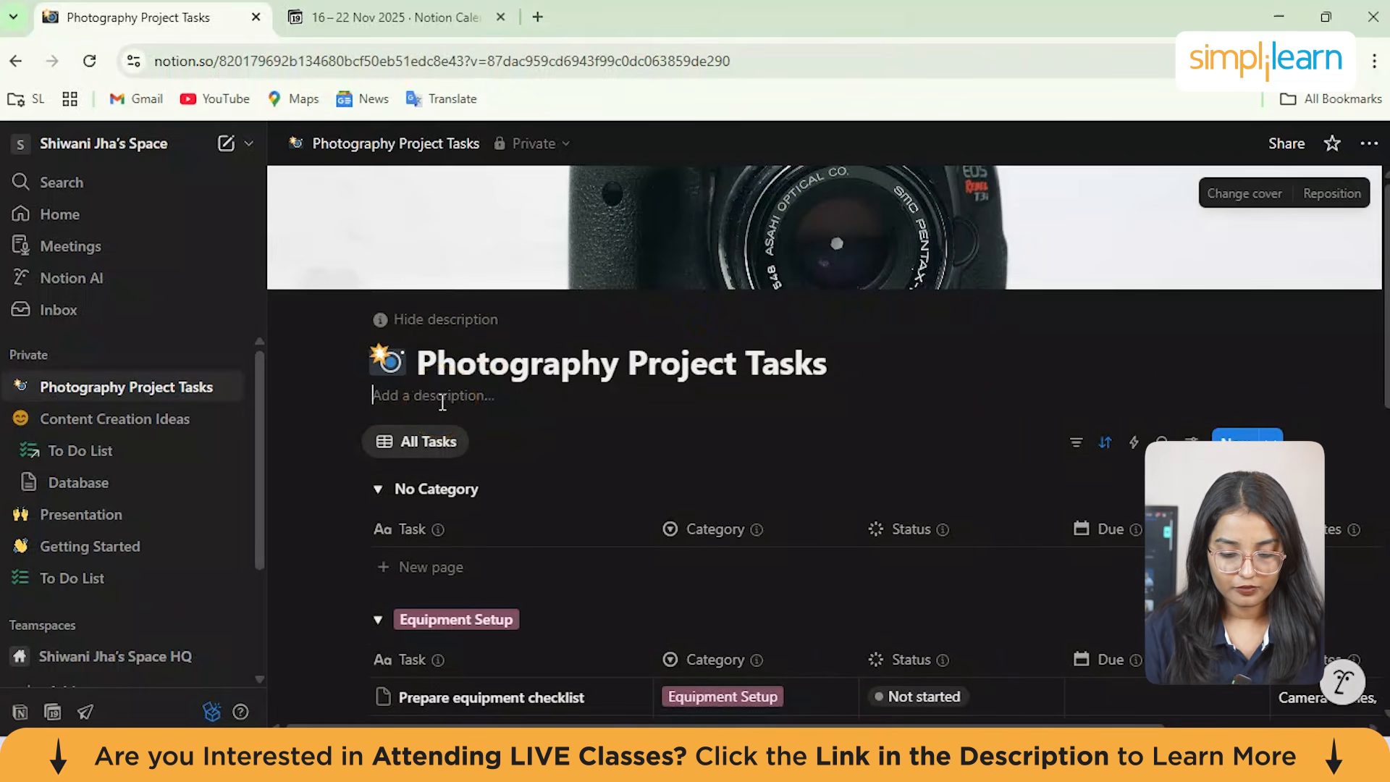
type("this tas")
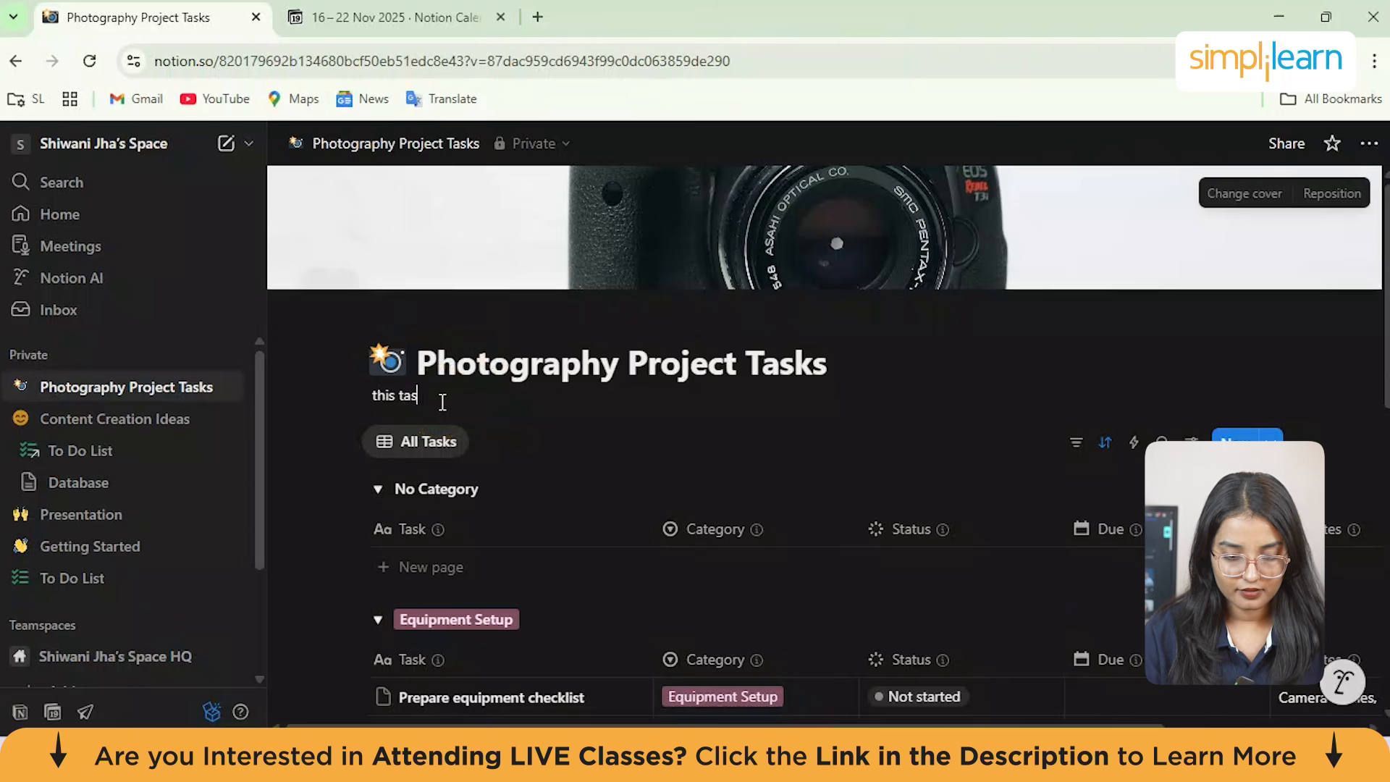
type("k show ")
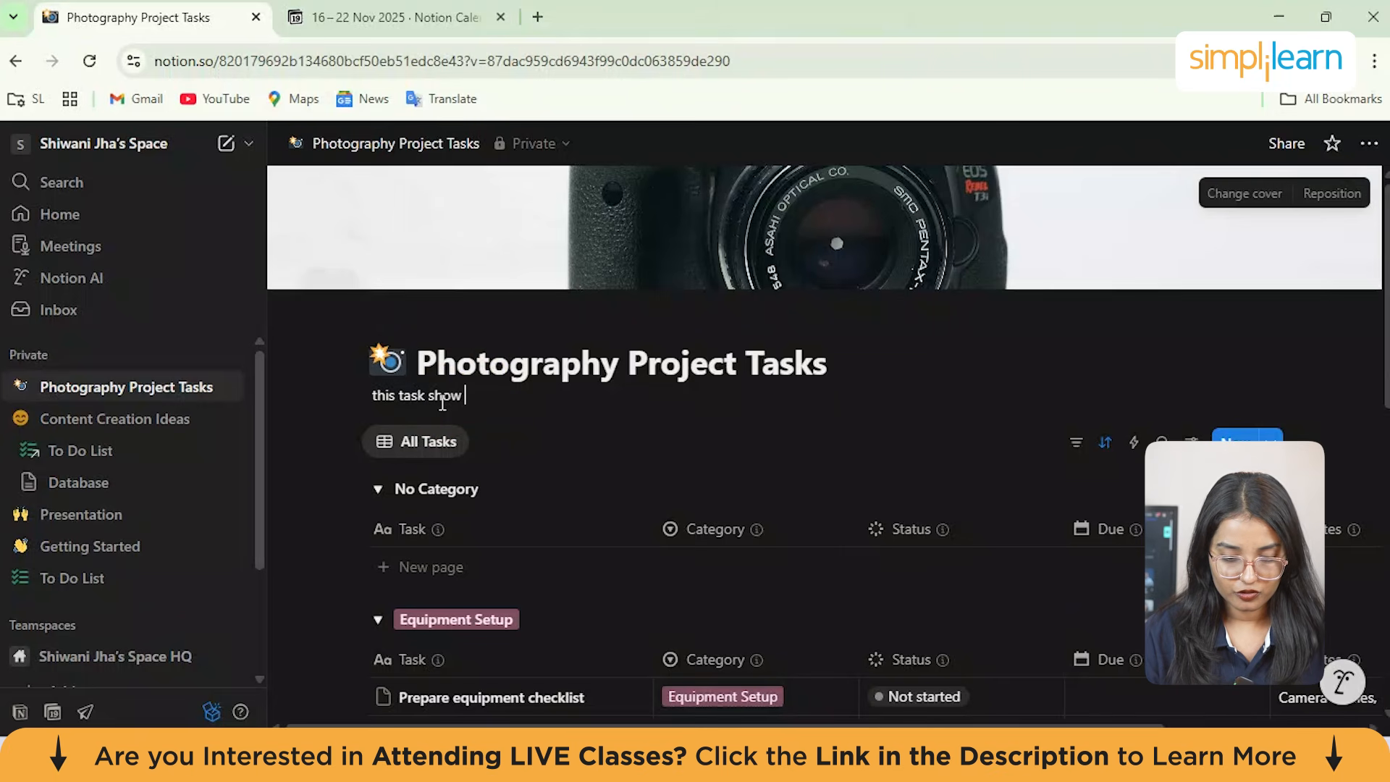
type("all the pr")
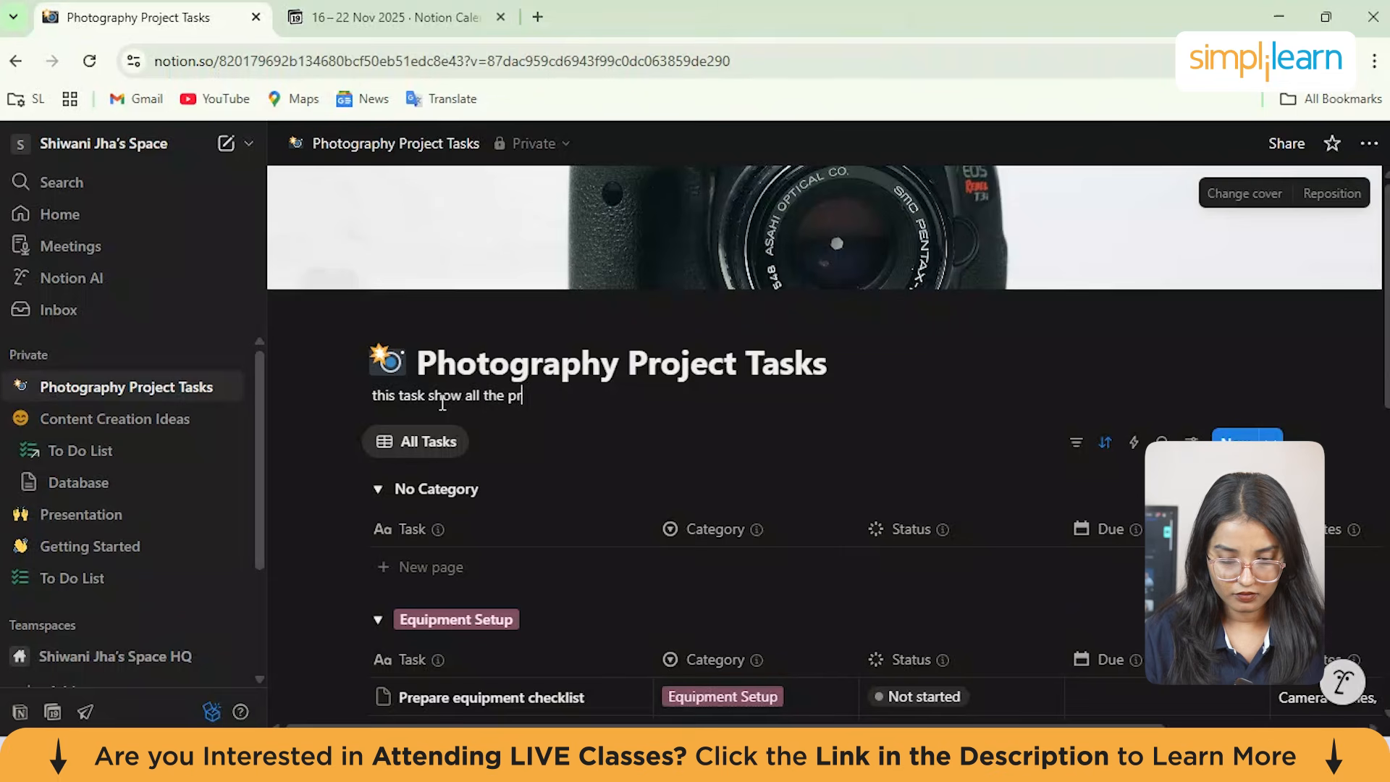
key("BackSpace")
type("hoto")
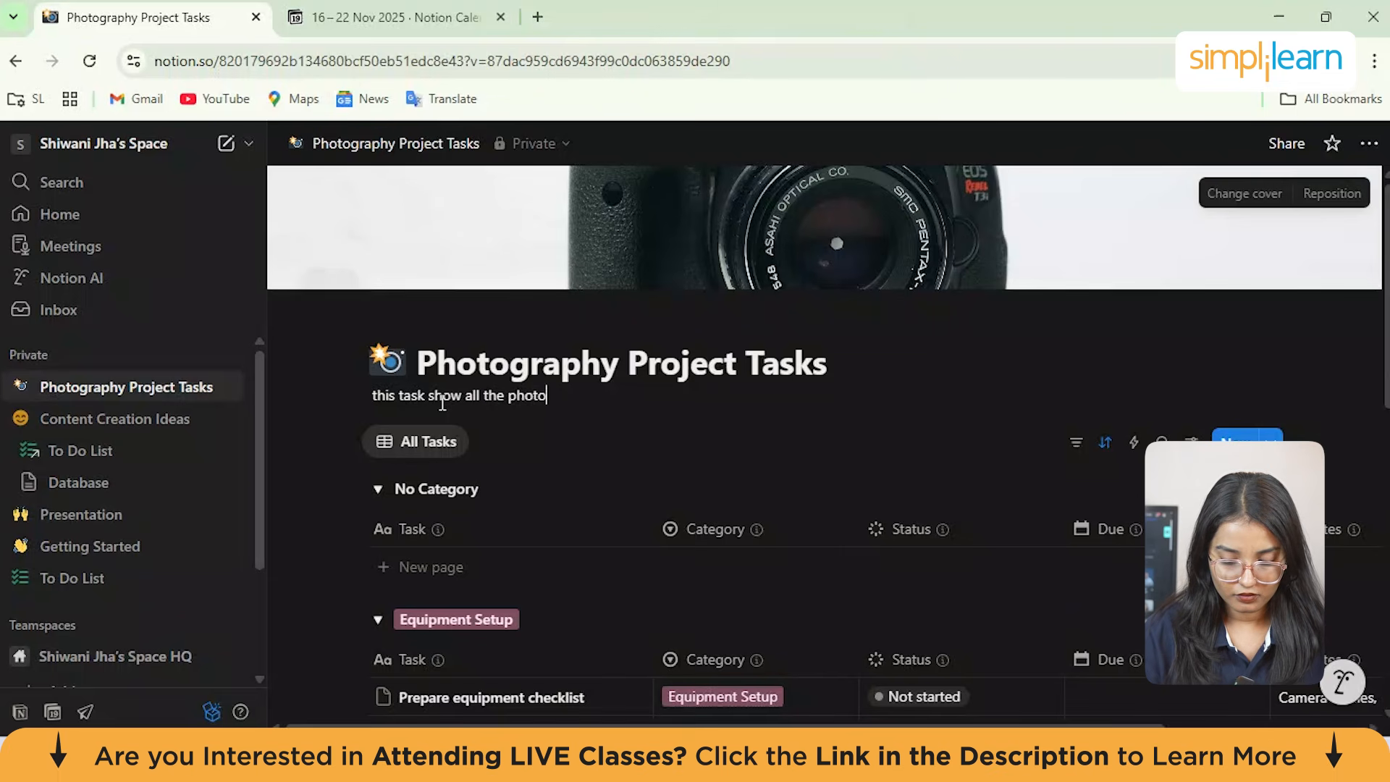
type("otography pro")
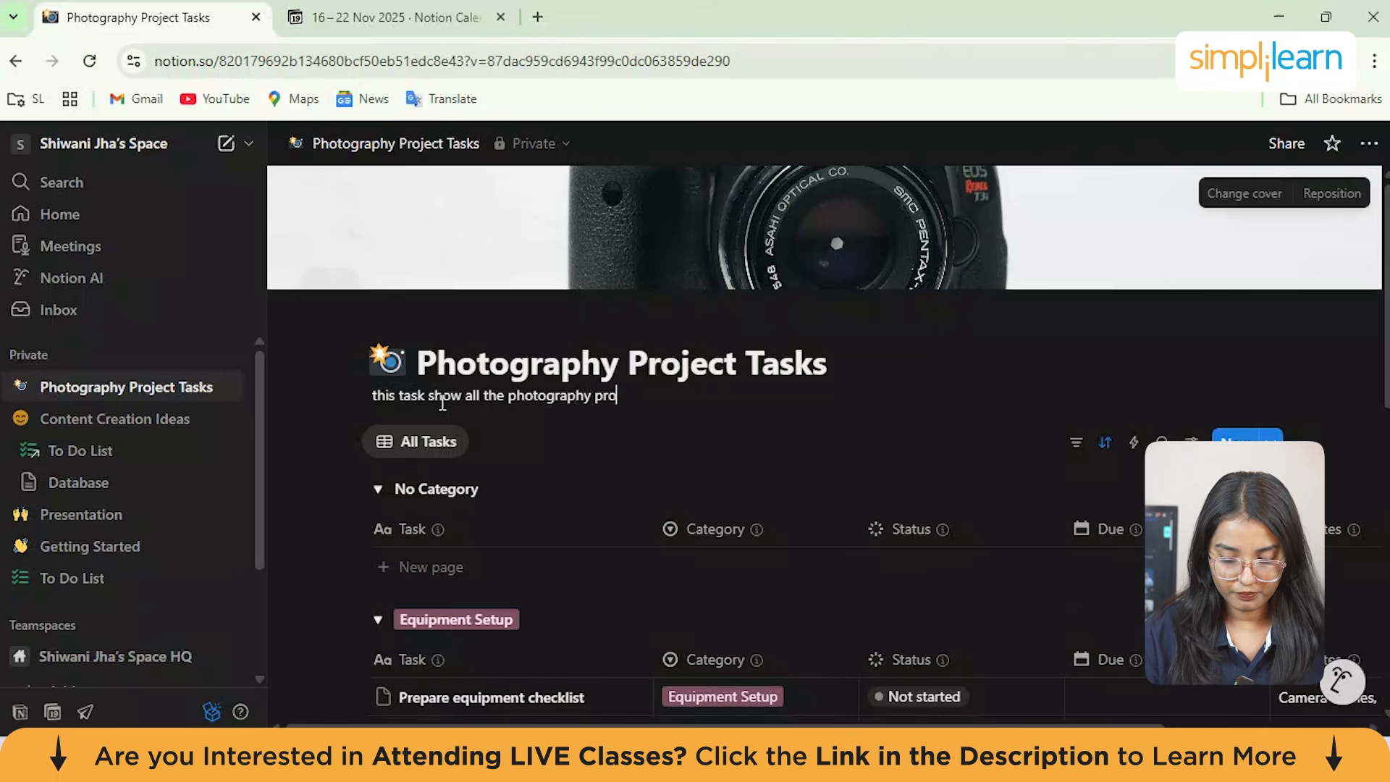
type("ject ideas ")
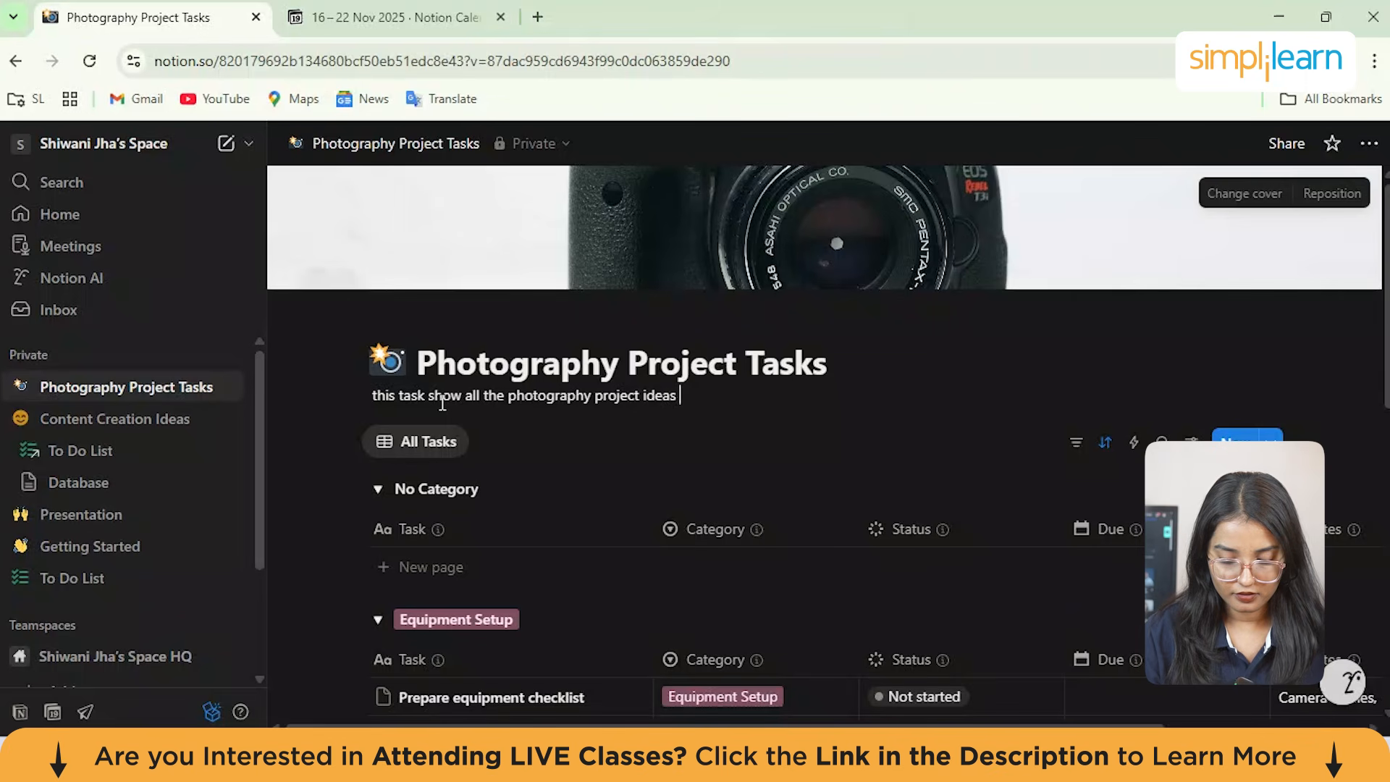
type("you need ot know")
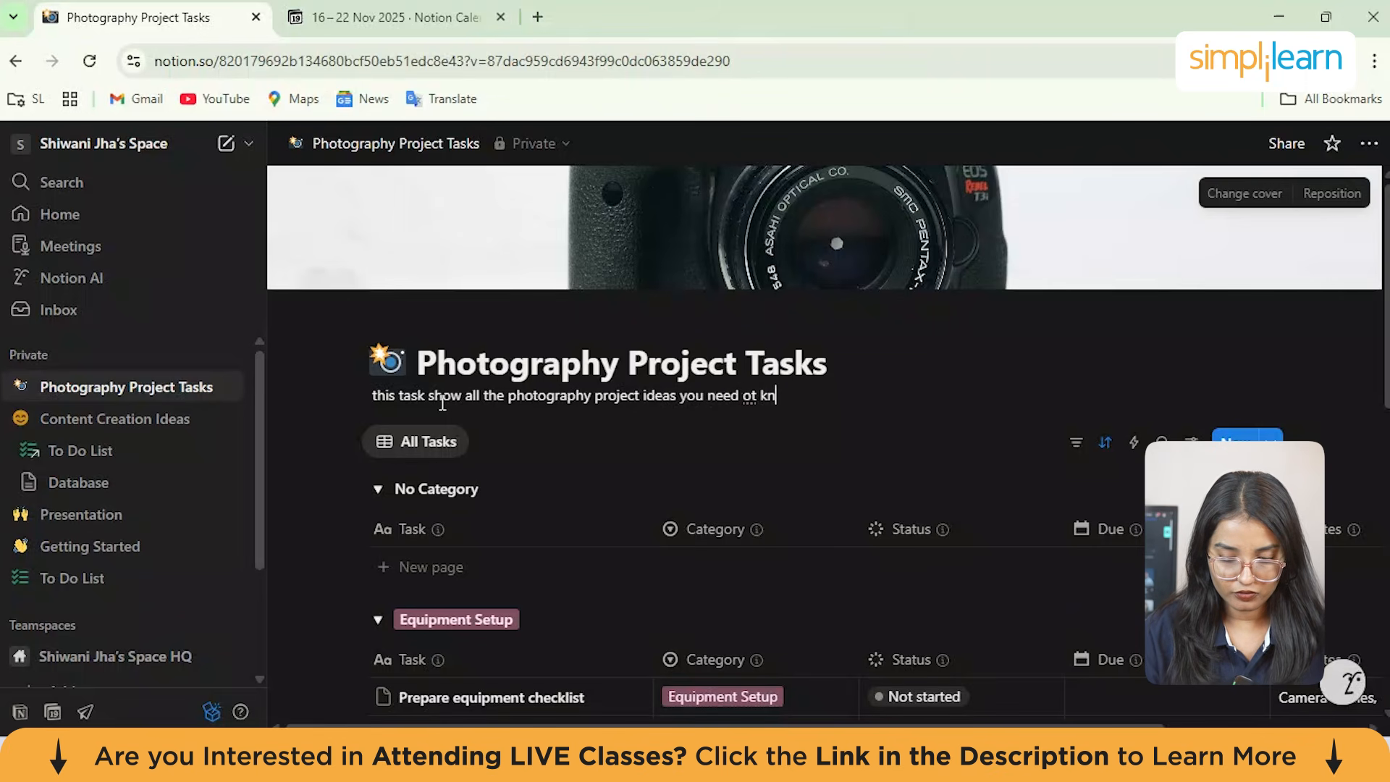
key("BackSpace")
key("BackSpace")
key("BackSpace")
key("BackSpace")
key("BackSpace")
key("BackSpace")
key("BackSpace")
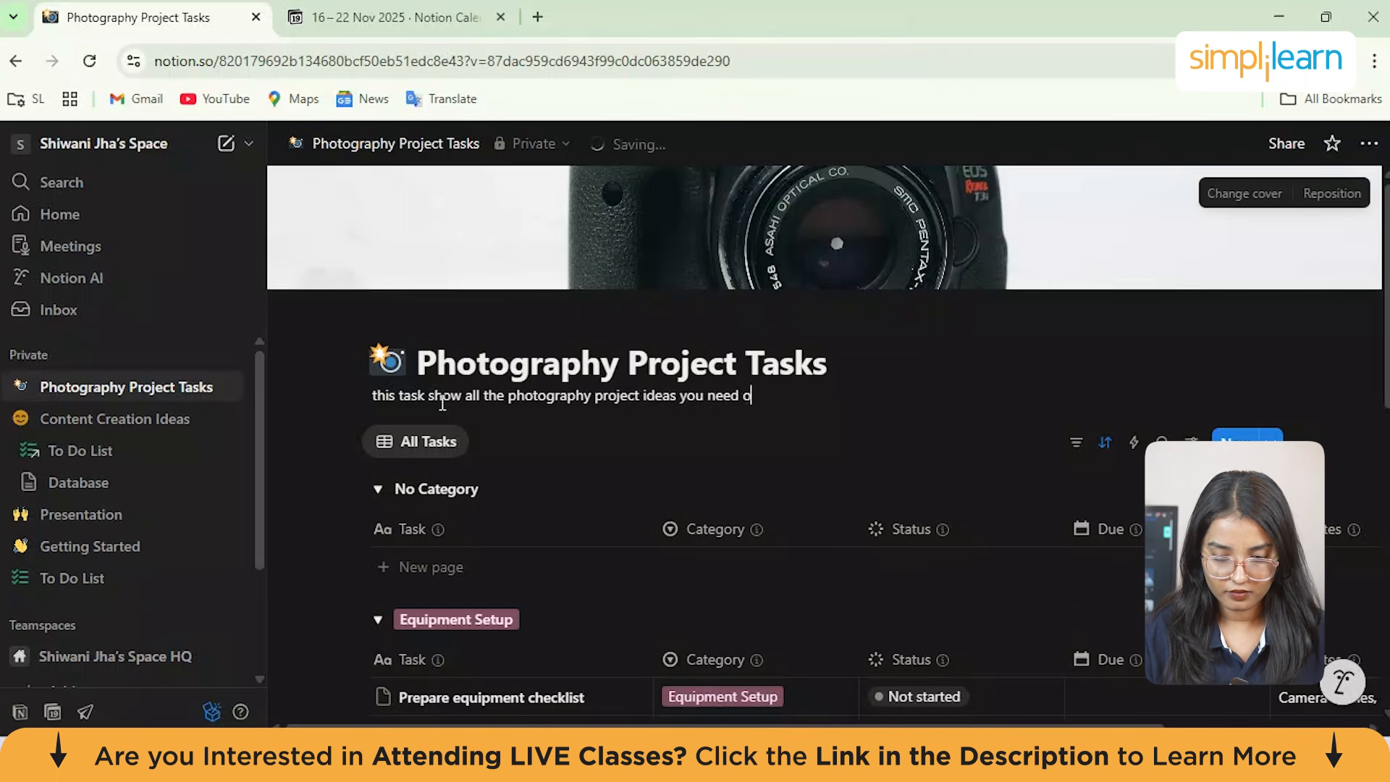
type("to know")
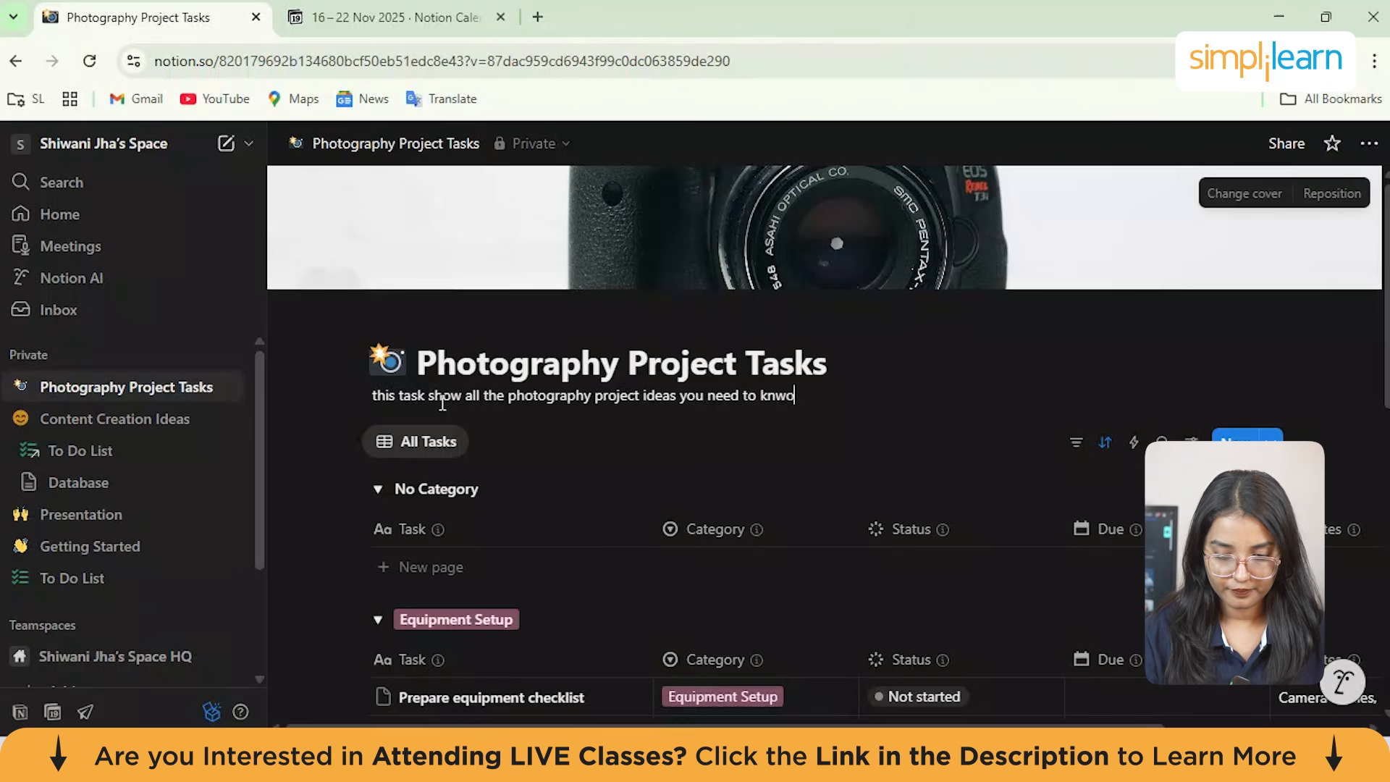
key("BackSpace")
key("BackSpace")
key("BackSpace")
type("now.")
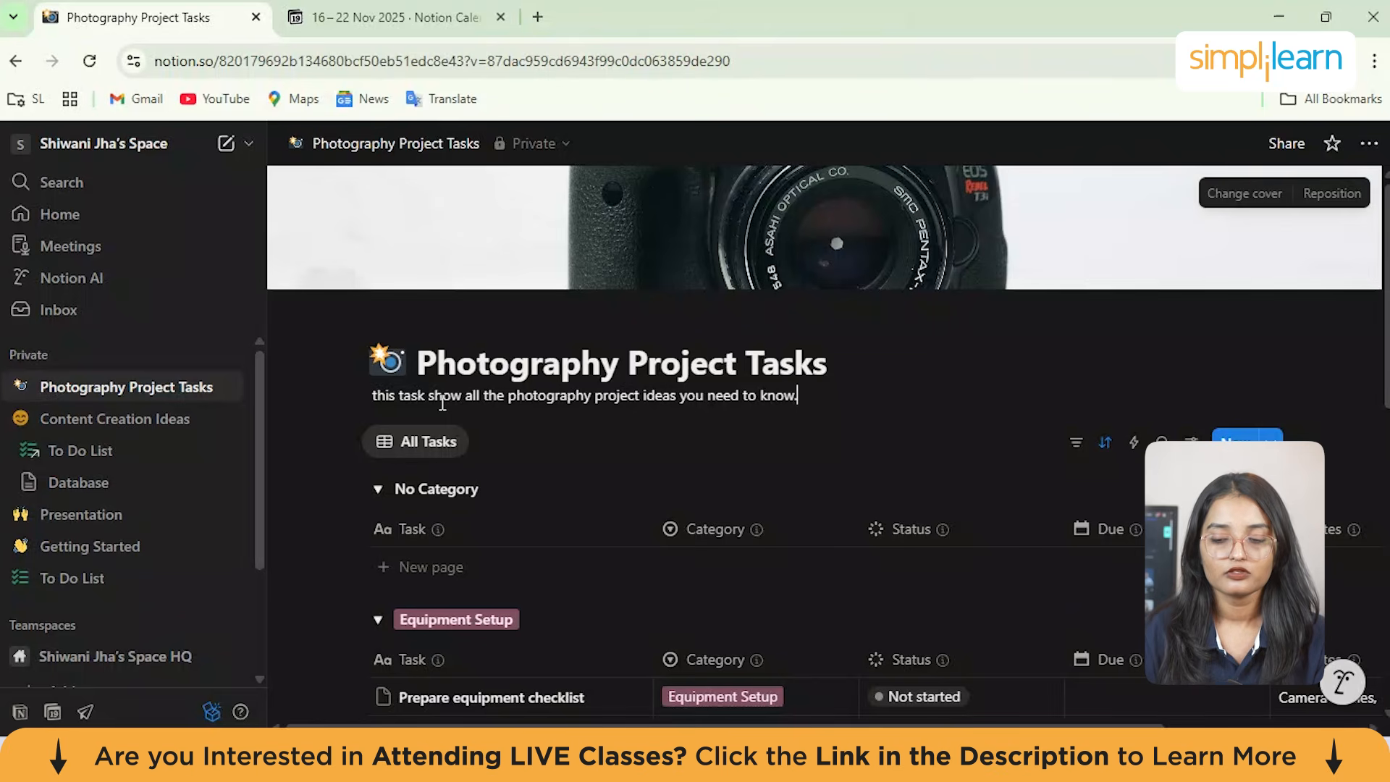
left_click(505, 432)
Step: Look through the task groups, open the Prepare equipment checklist task to view its properties, and close it again
scroll(505, 431, "down", 1)
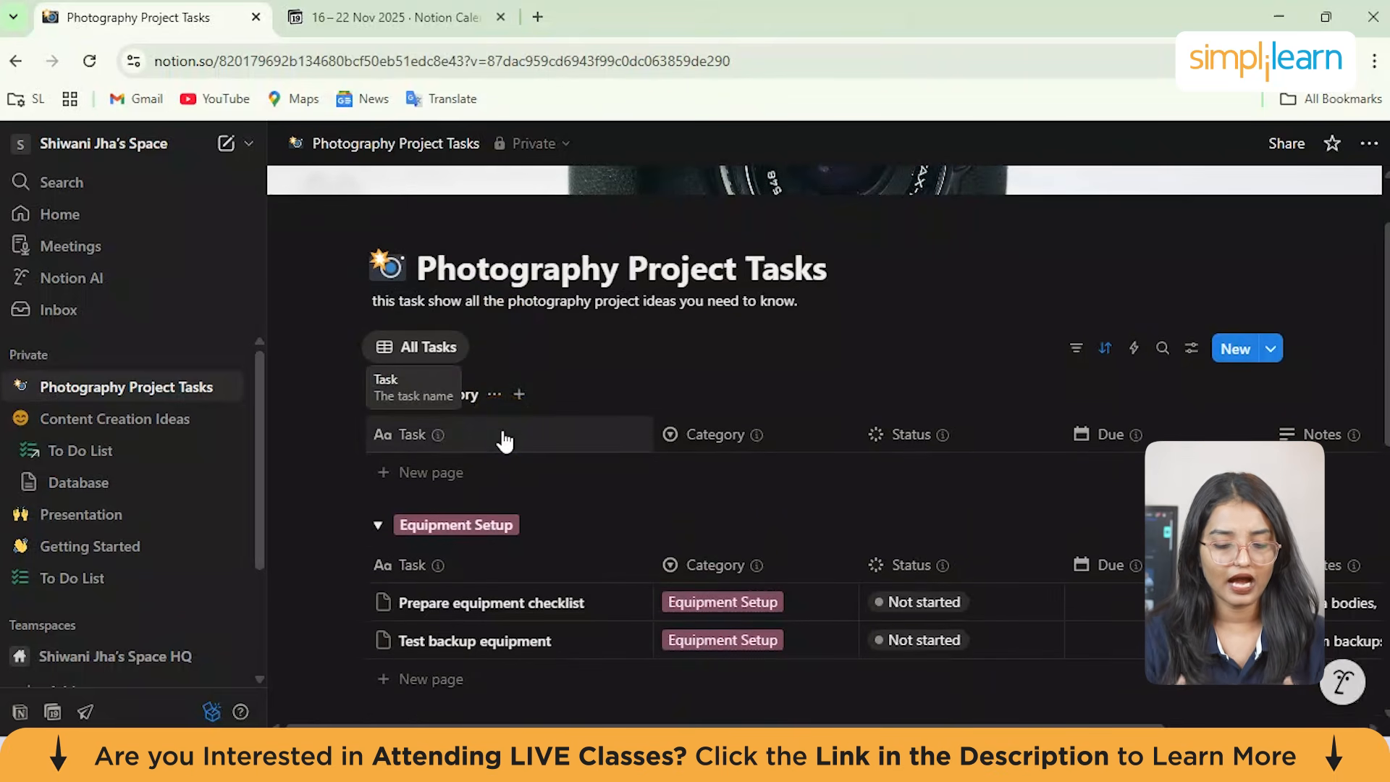
scroll(505, 441, "down", 1)
scroll(505, 438, "down", 2)
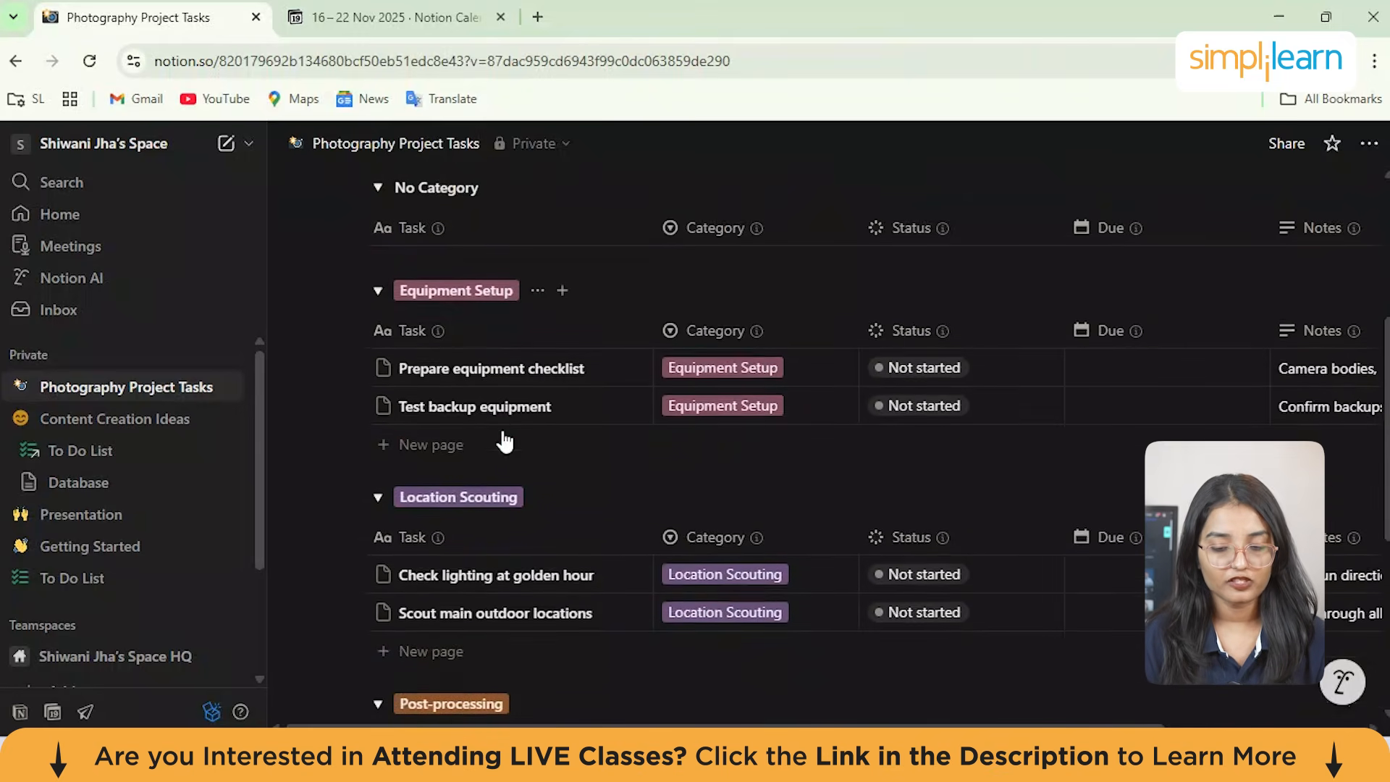
scroll(504, 431, "down", 2)
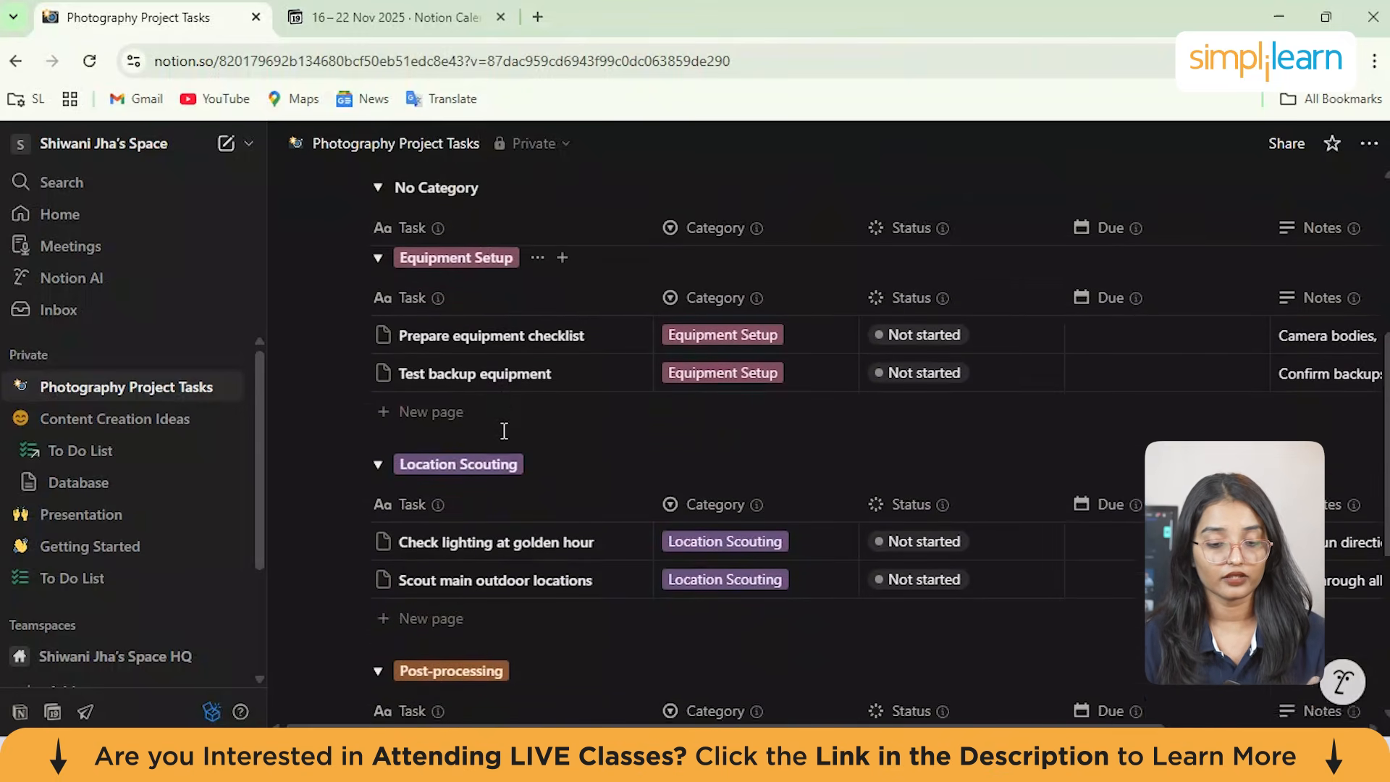
scroll(505, 432, "up", 5)
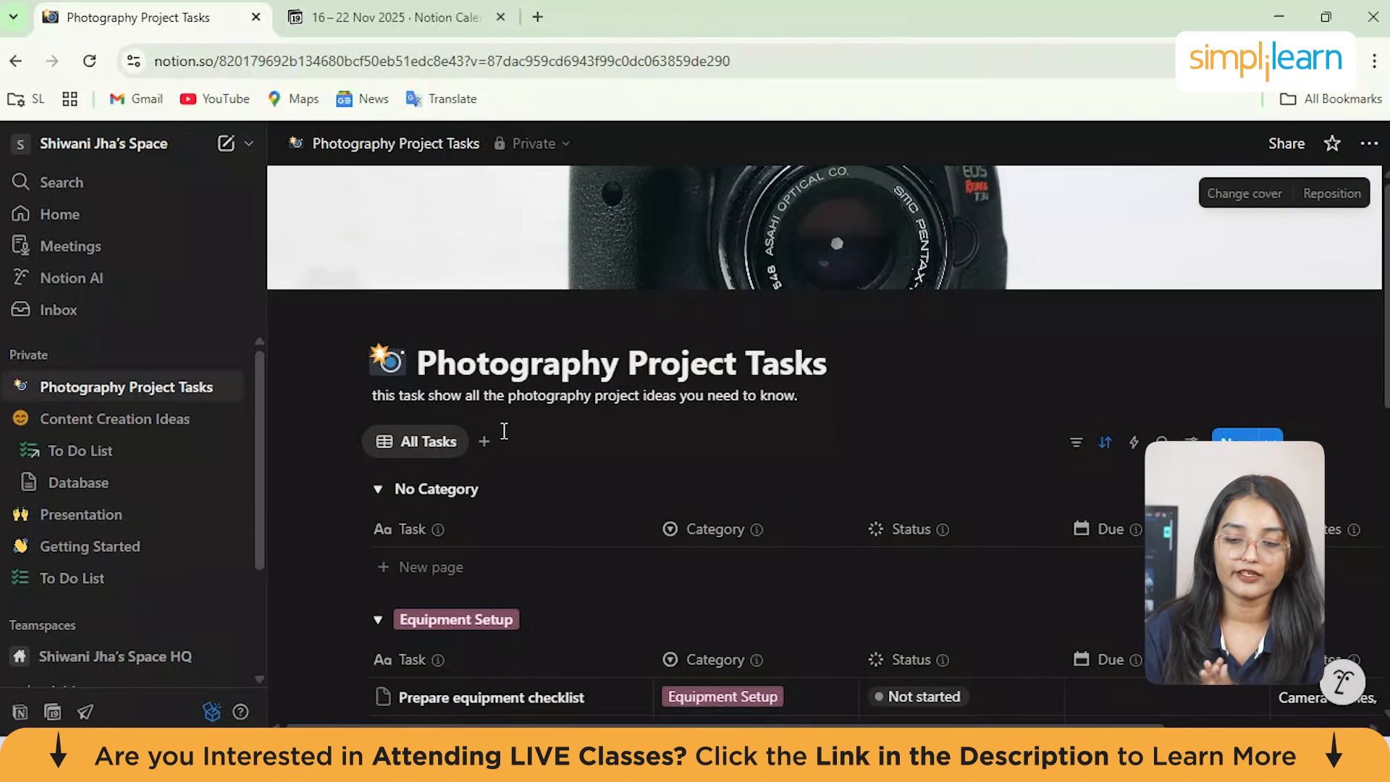
scroll(505, 431, "down", 2)
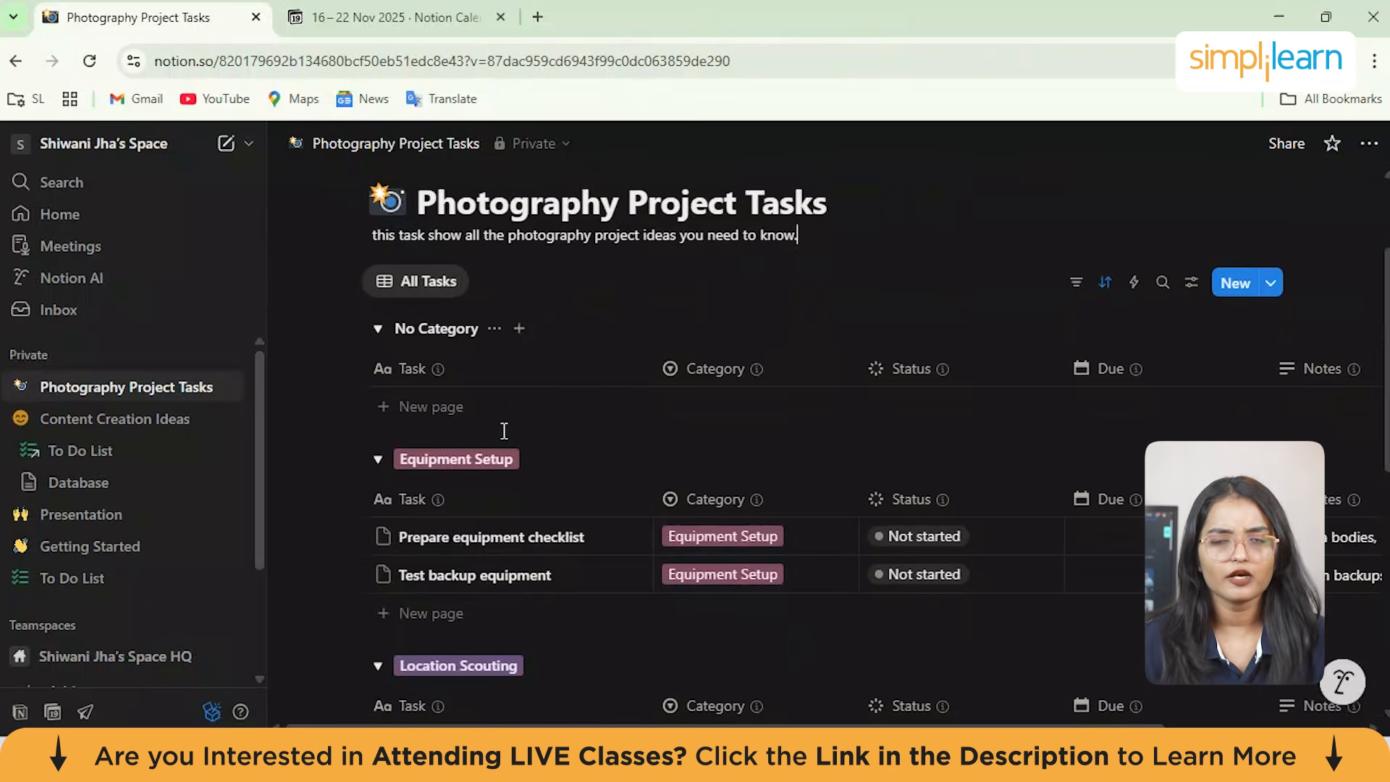
scroll(505, 432, "down", 2)
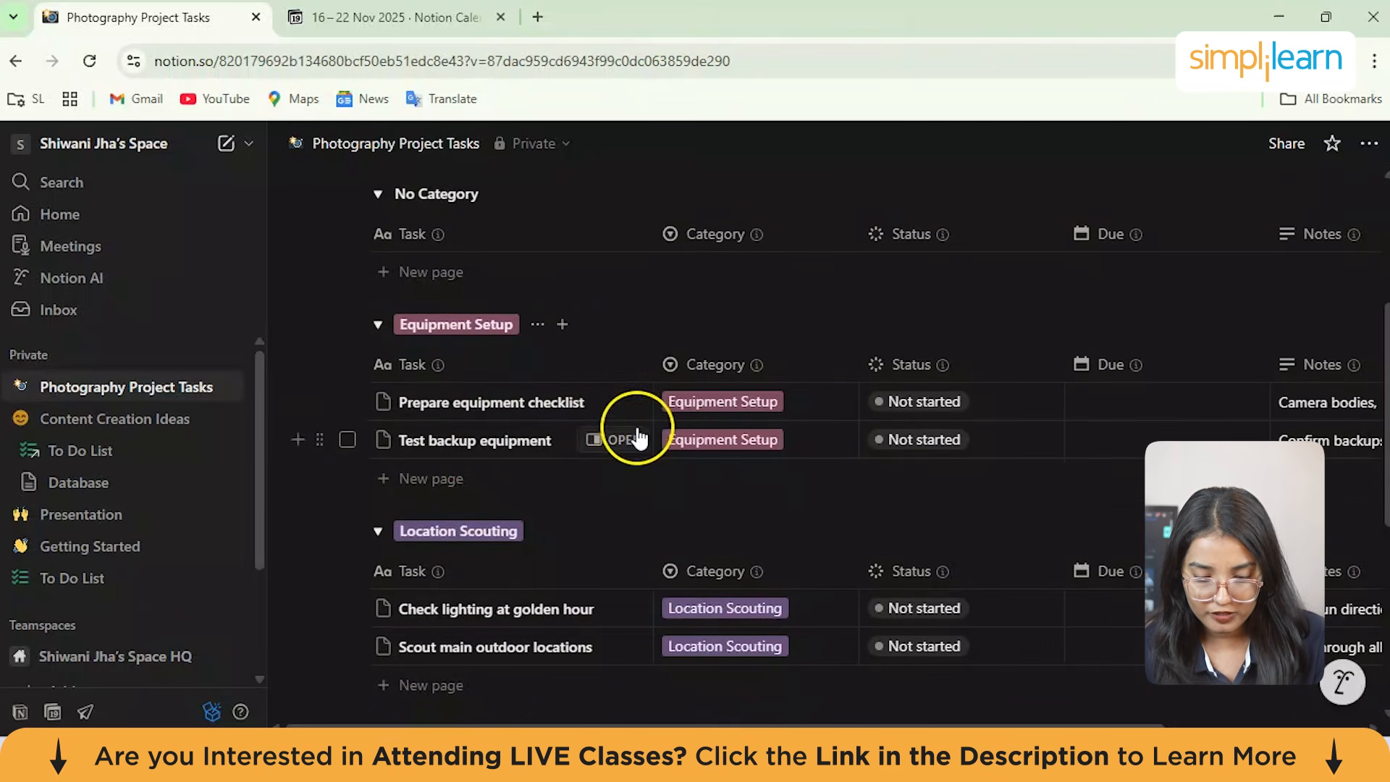
left_click(622, 403)
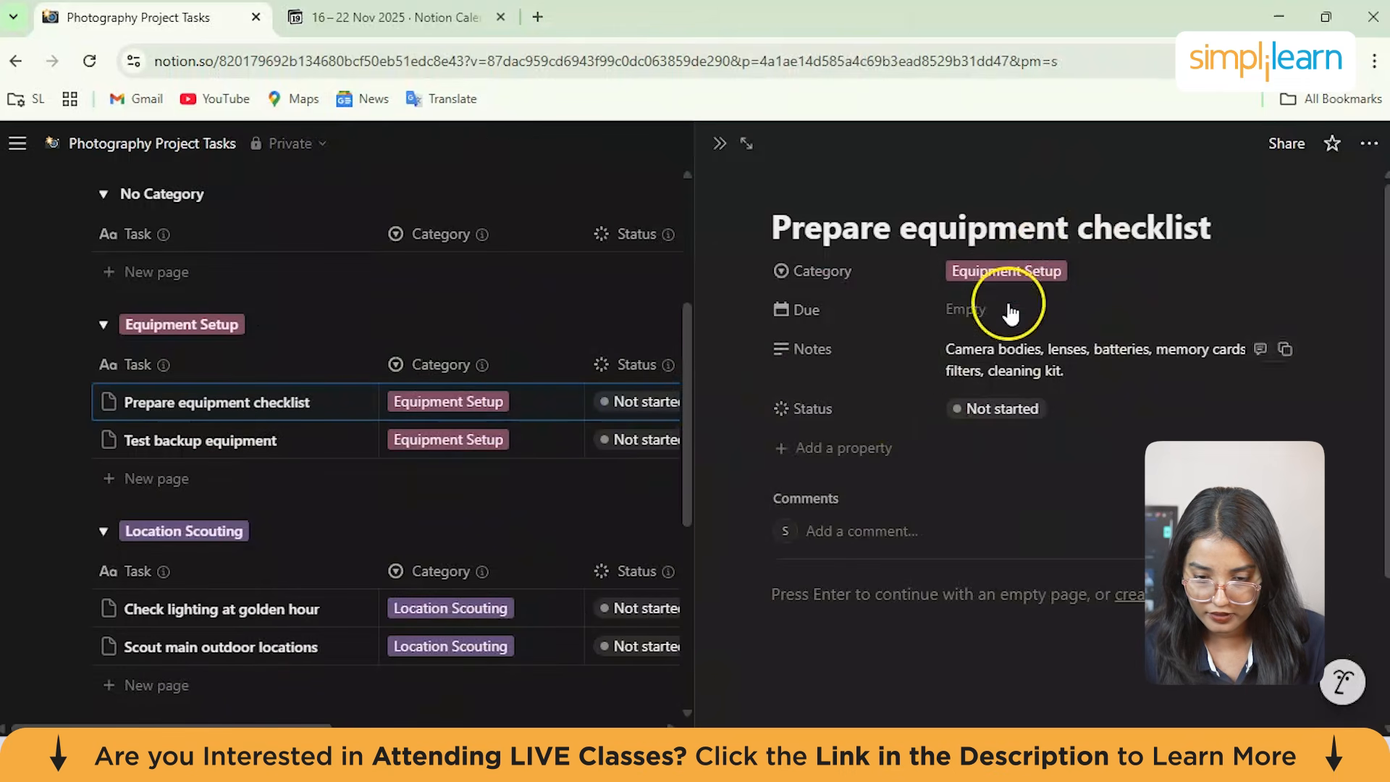
left_click(598, 239)
left_click(555, 258)
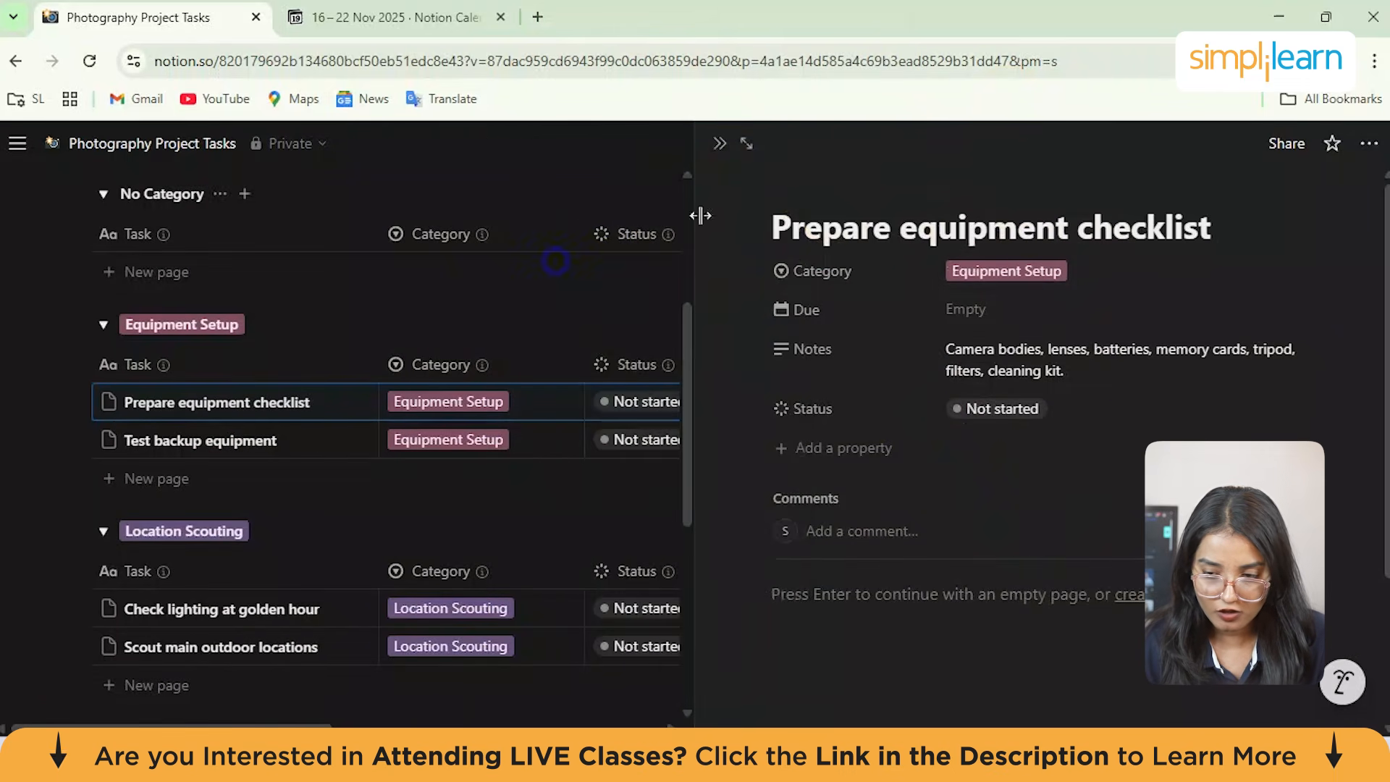
left_click(522, 301)
Step: Examine the Location Scouting and Post-processing groups across their Category, Status, Due and Notes columns
scroll(766, 539, "down", 5)
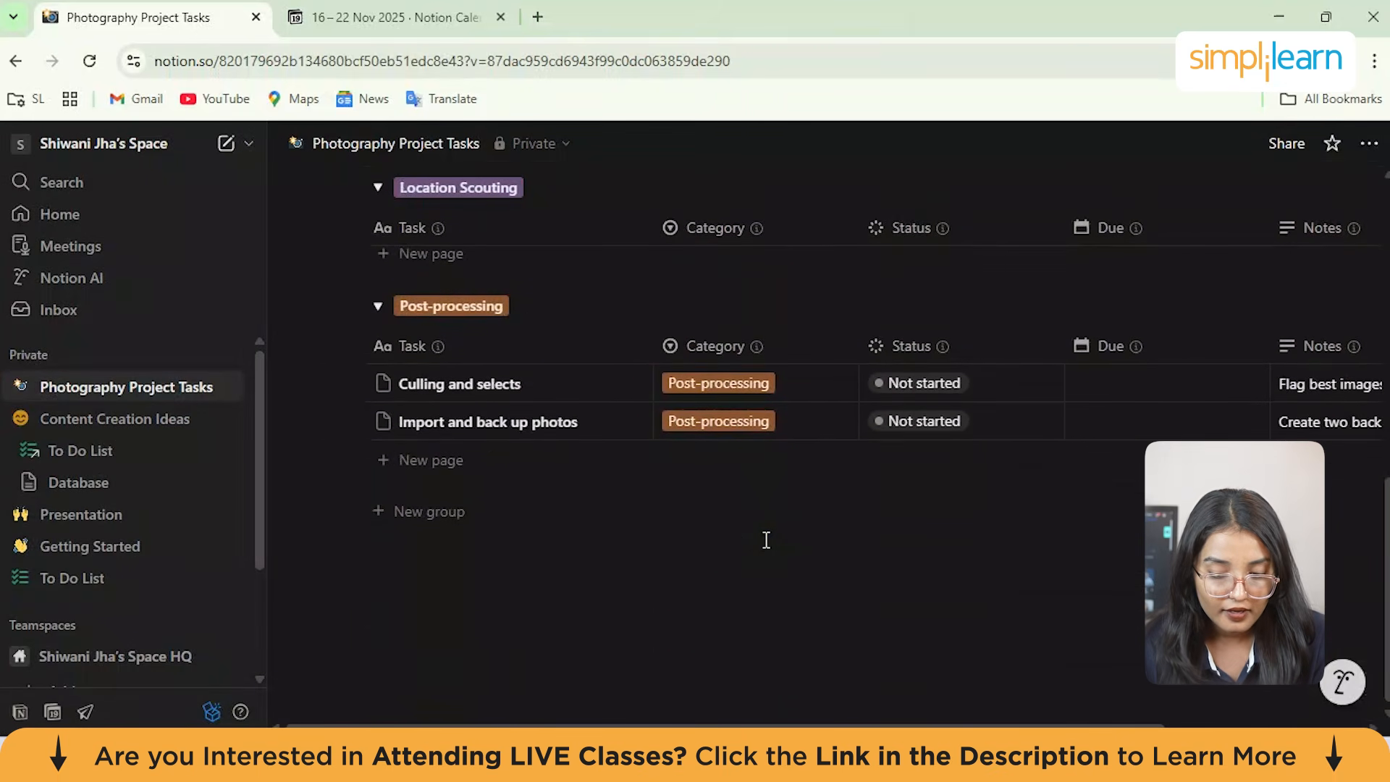
scroll(766, 539, "right", 2)
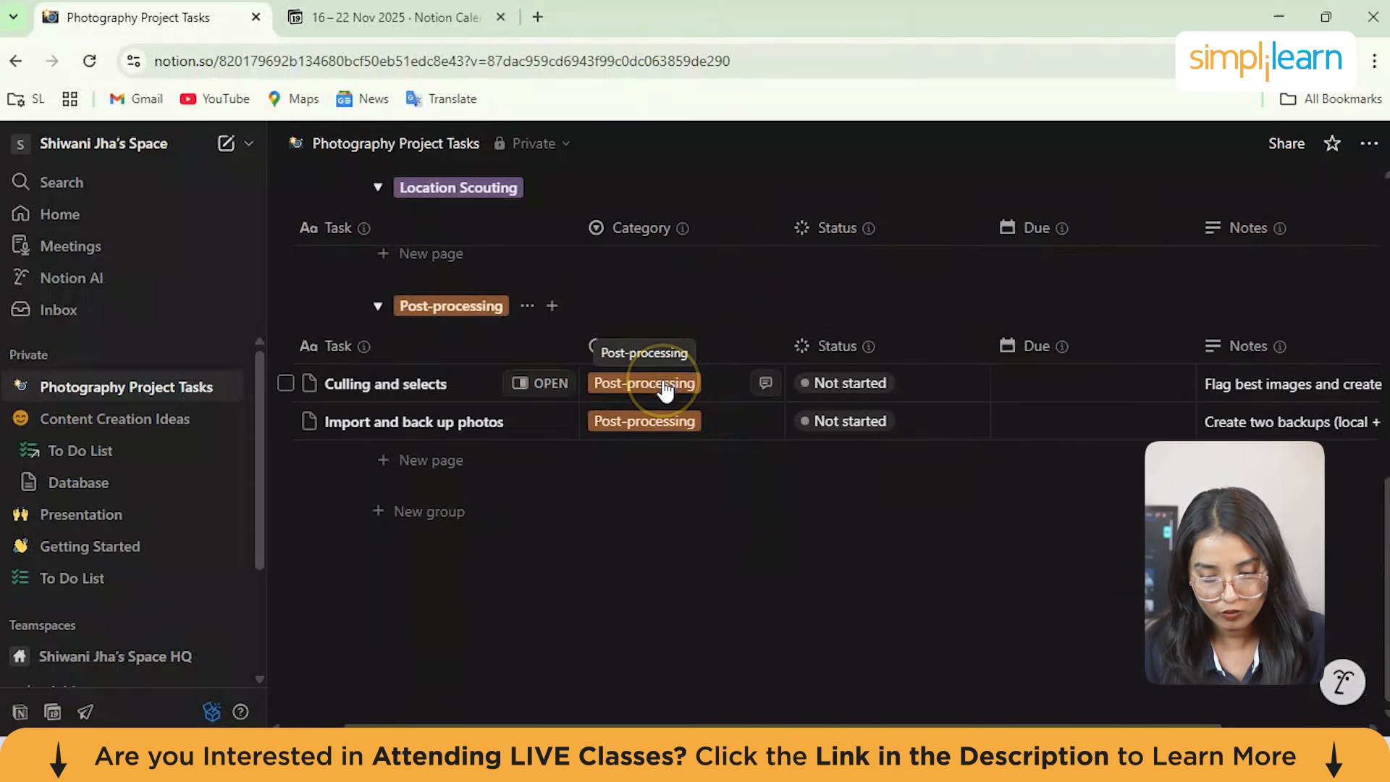
scroll(665, 391, "right", 4)
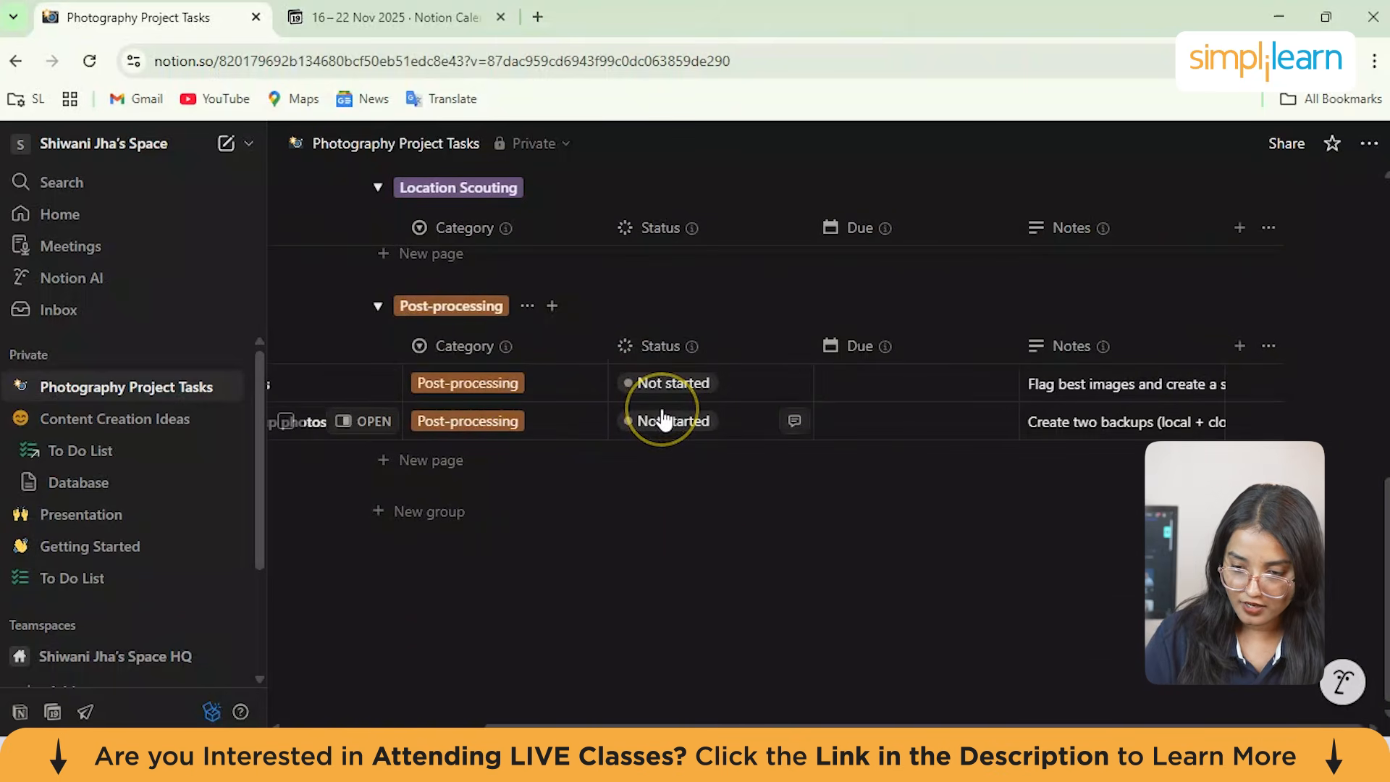
scroll(662, 418, "up", 10)
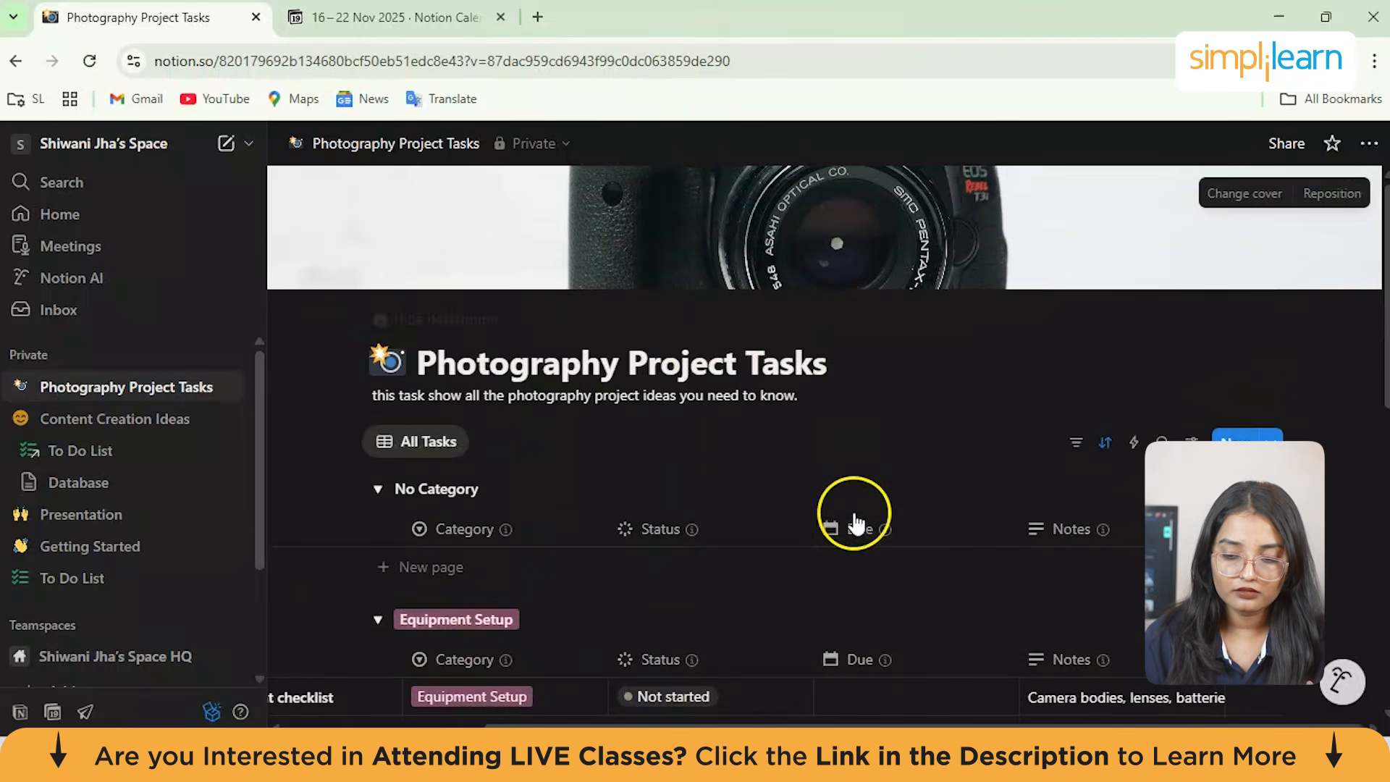
scroll(854, 520, "down", 6)
scroll(854, 515, "left", 3)
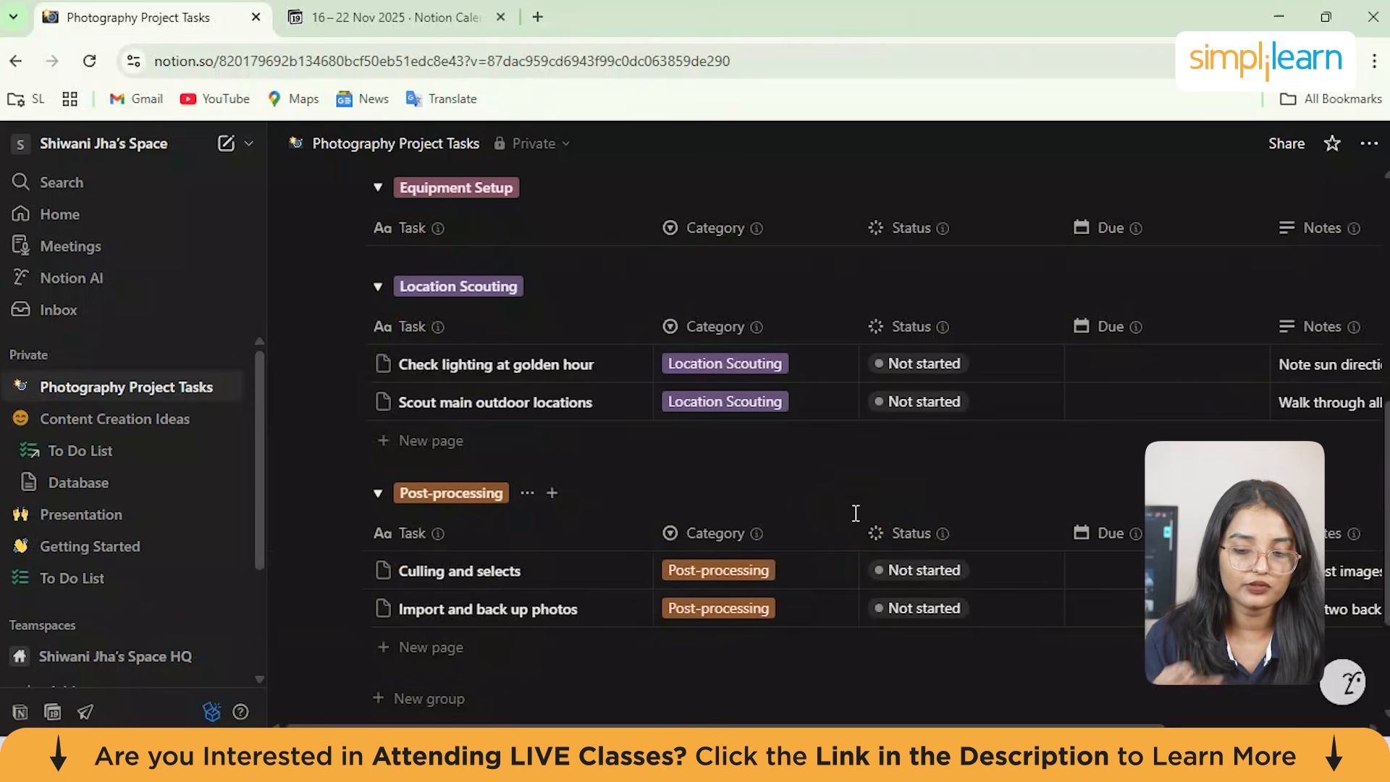
Step: Set the Culling and selects task's status to In progress and its due date to November 28, 2025
scroll(856, 513, "down", 2)
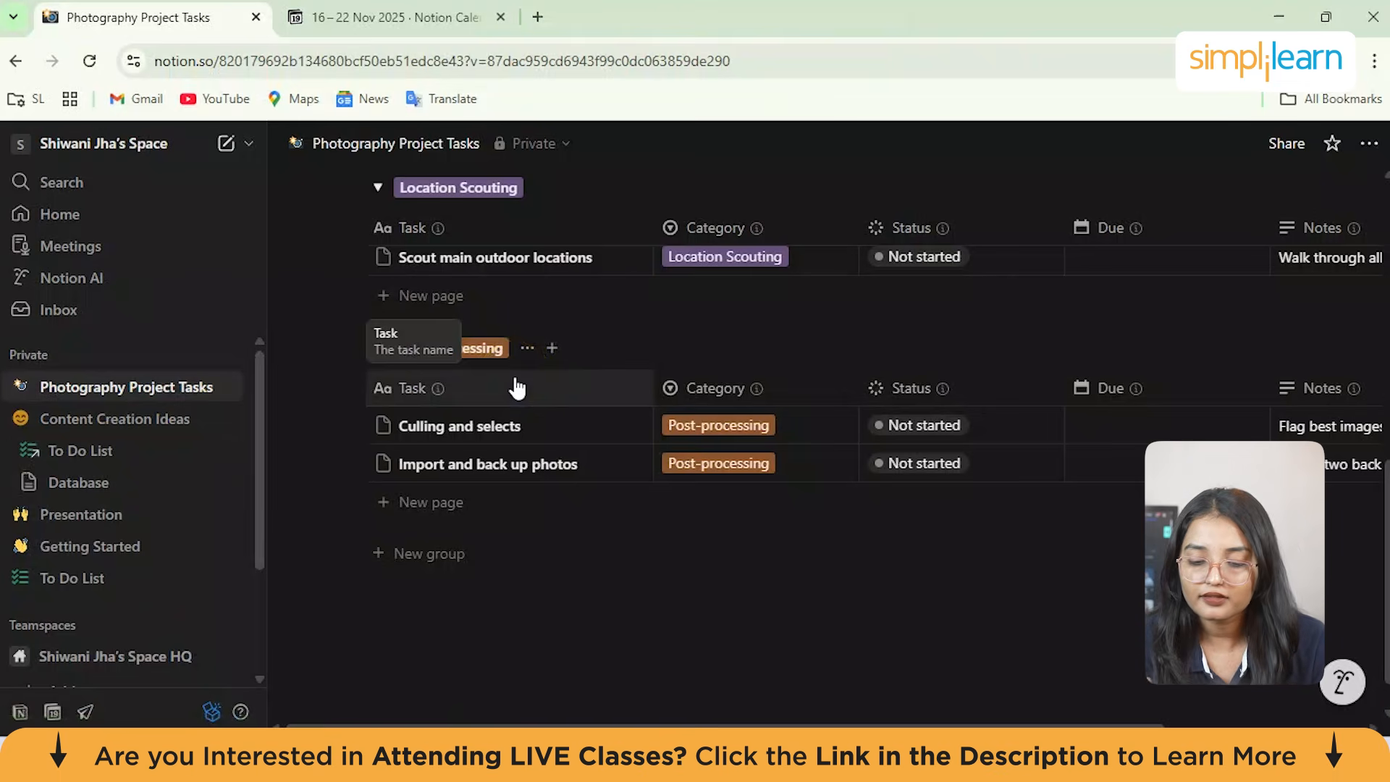
left_click(911, 427)
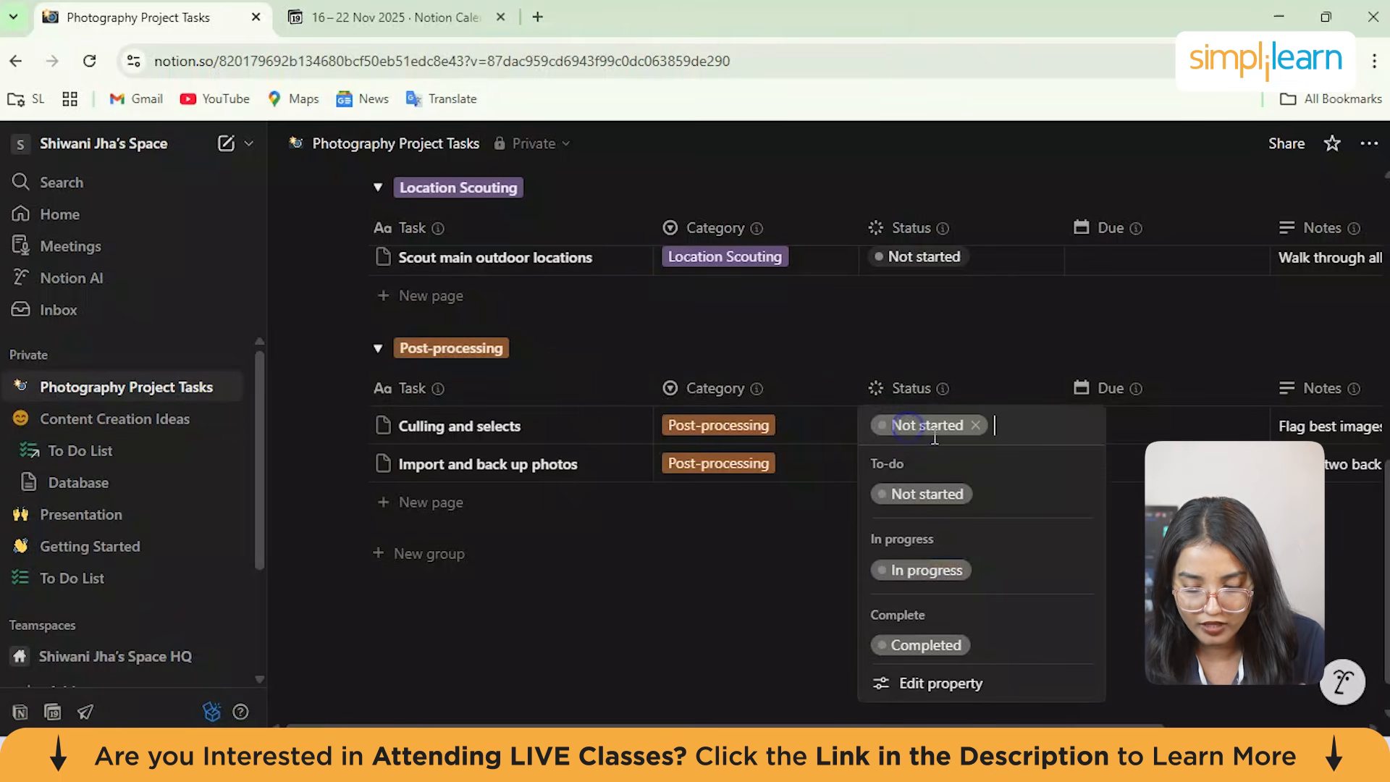
left_click(960, 569)
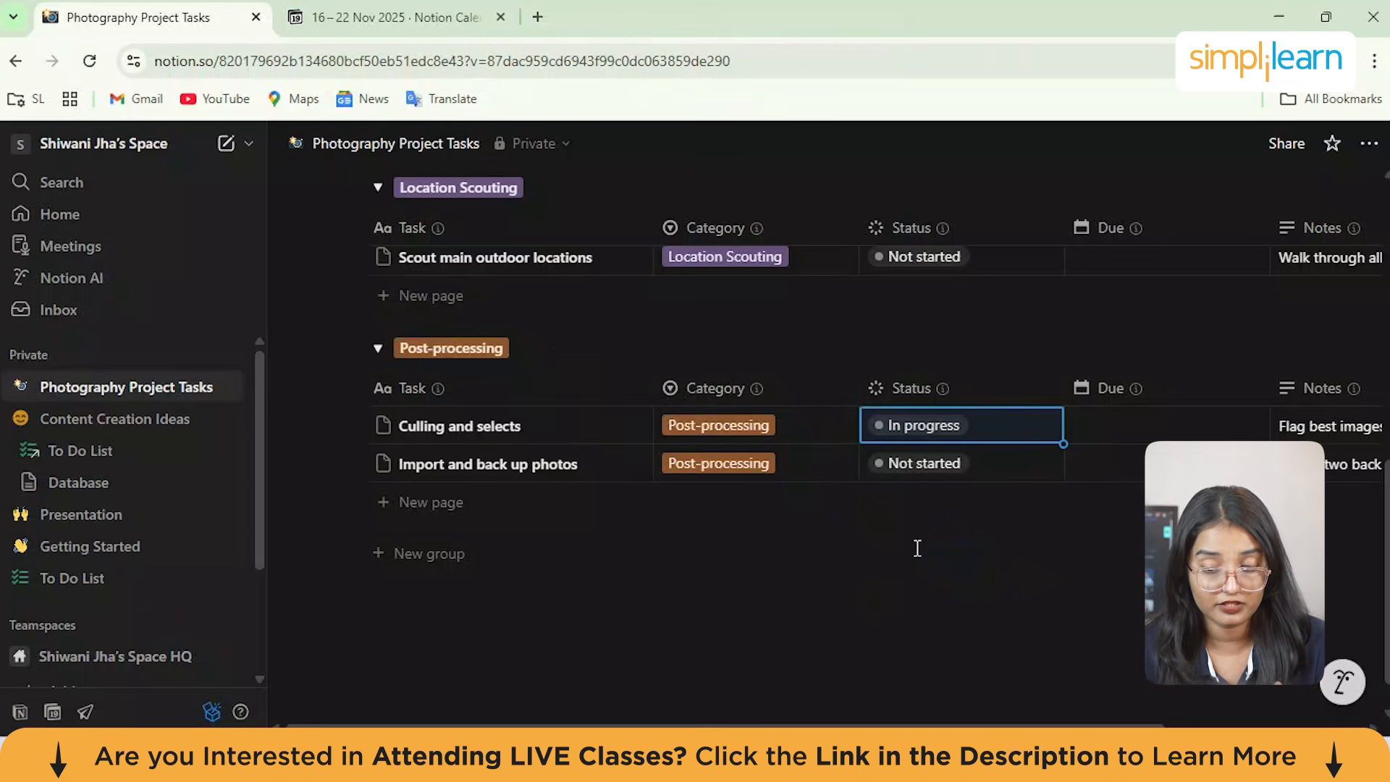
left_click(1120, 420)
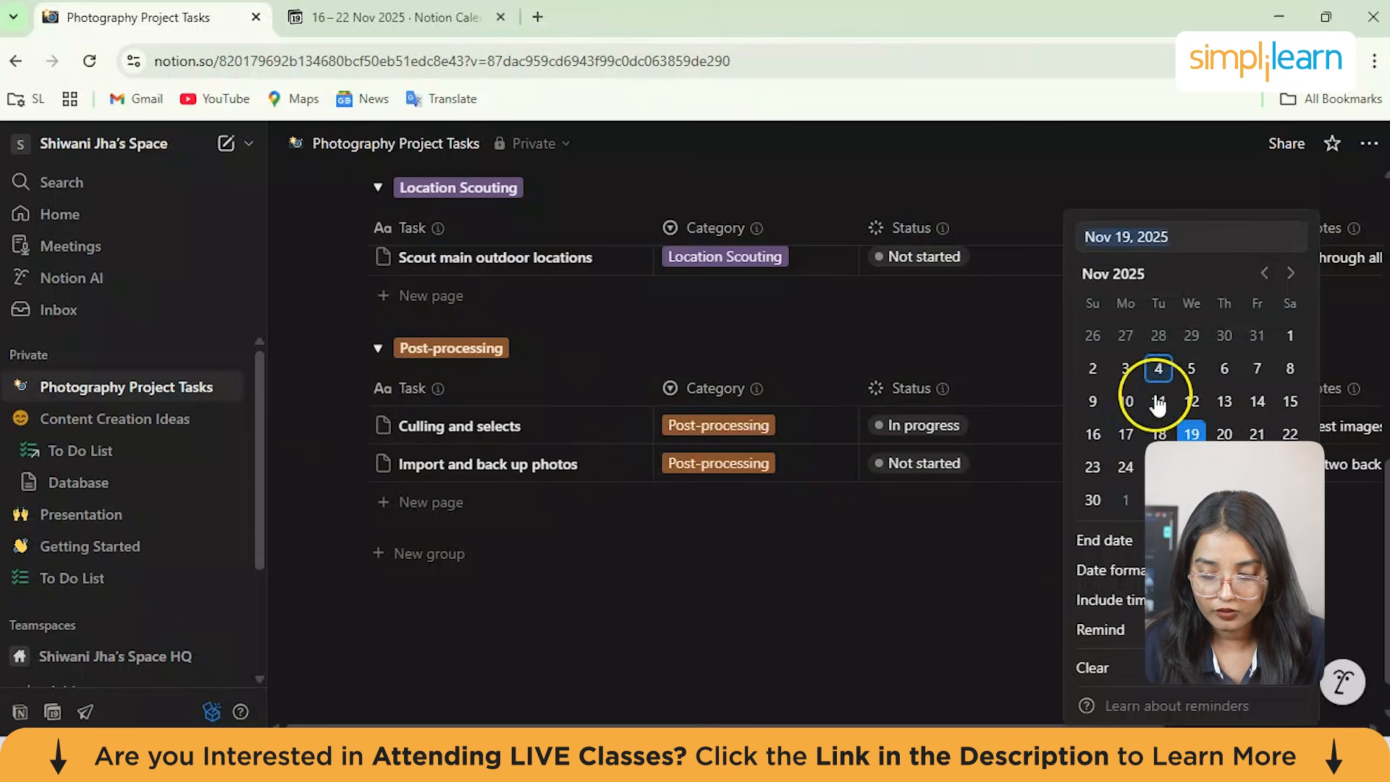
left_click(1125, 401)
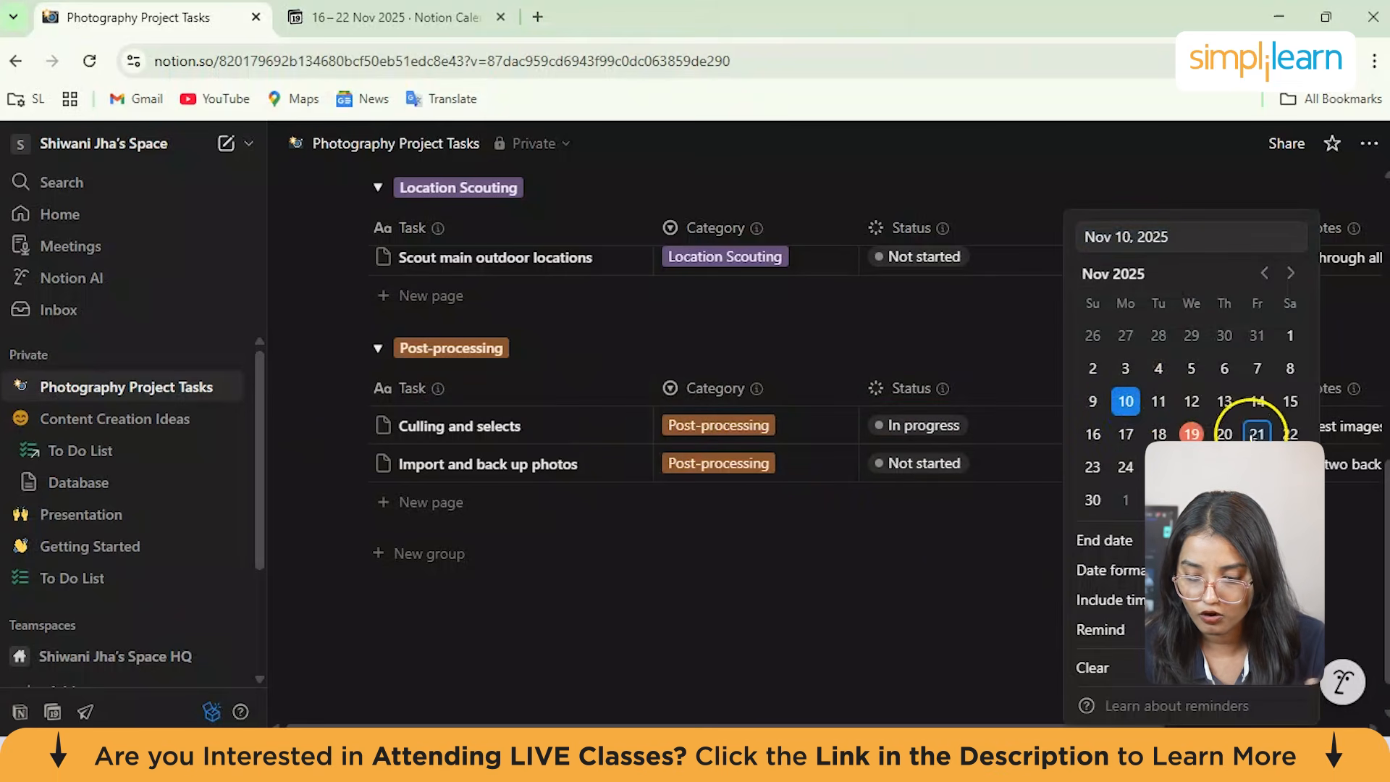
left_click(1257, 467)
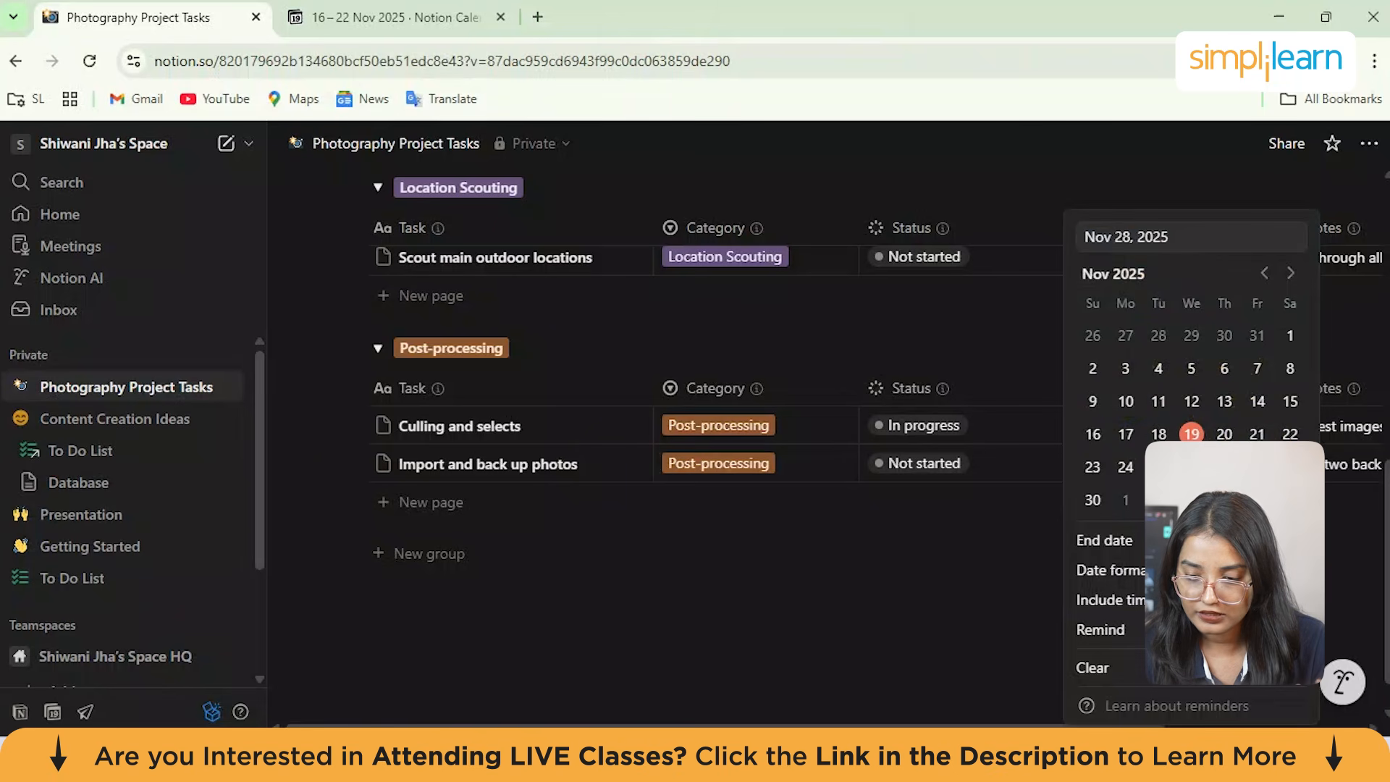
key("Escape")
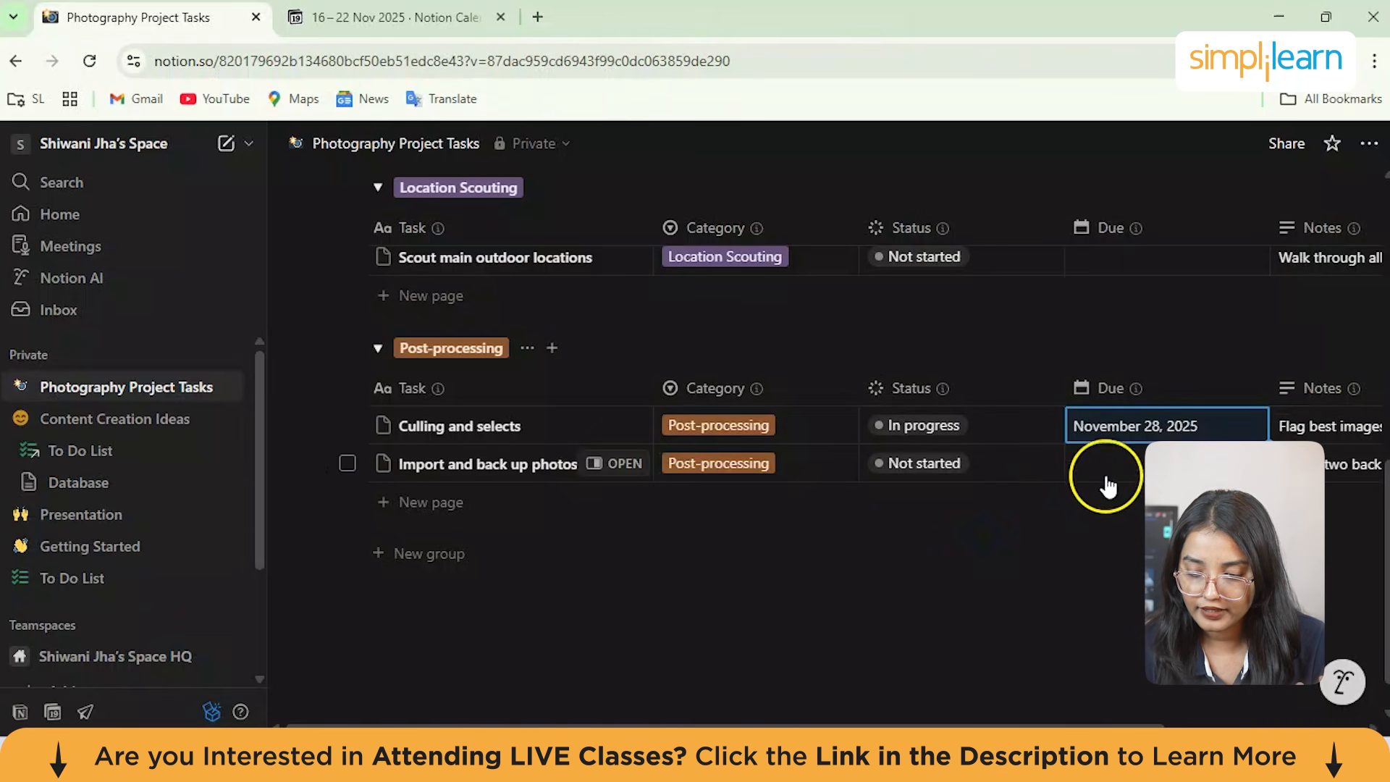
Step: Set the due date of the Import and back up photos task to November 30, 2025
left_click(1104, 474)
left_click(1092, 499)
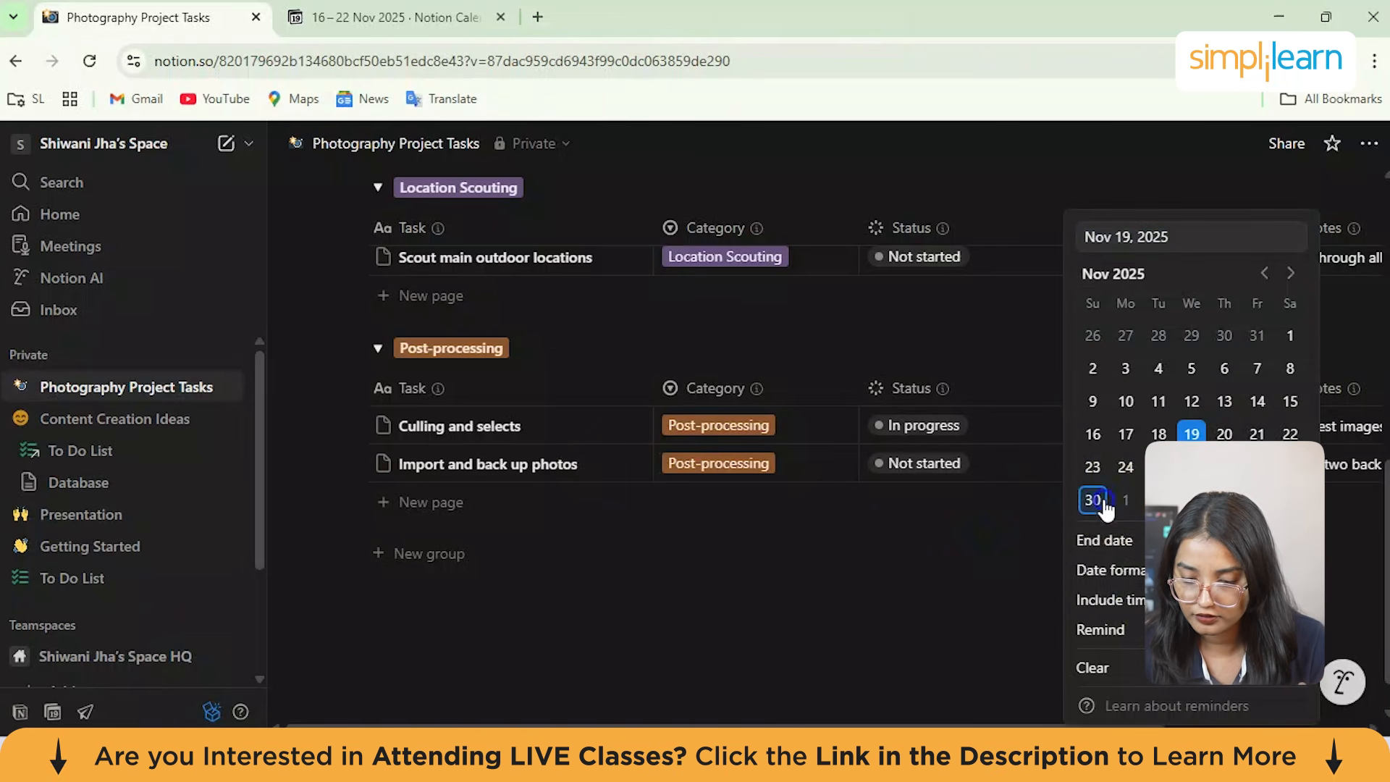
left_click(982, 585)
scroll(899, 612, "right", 2)
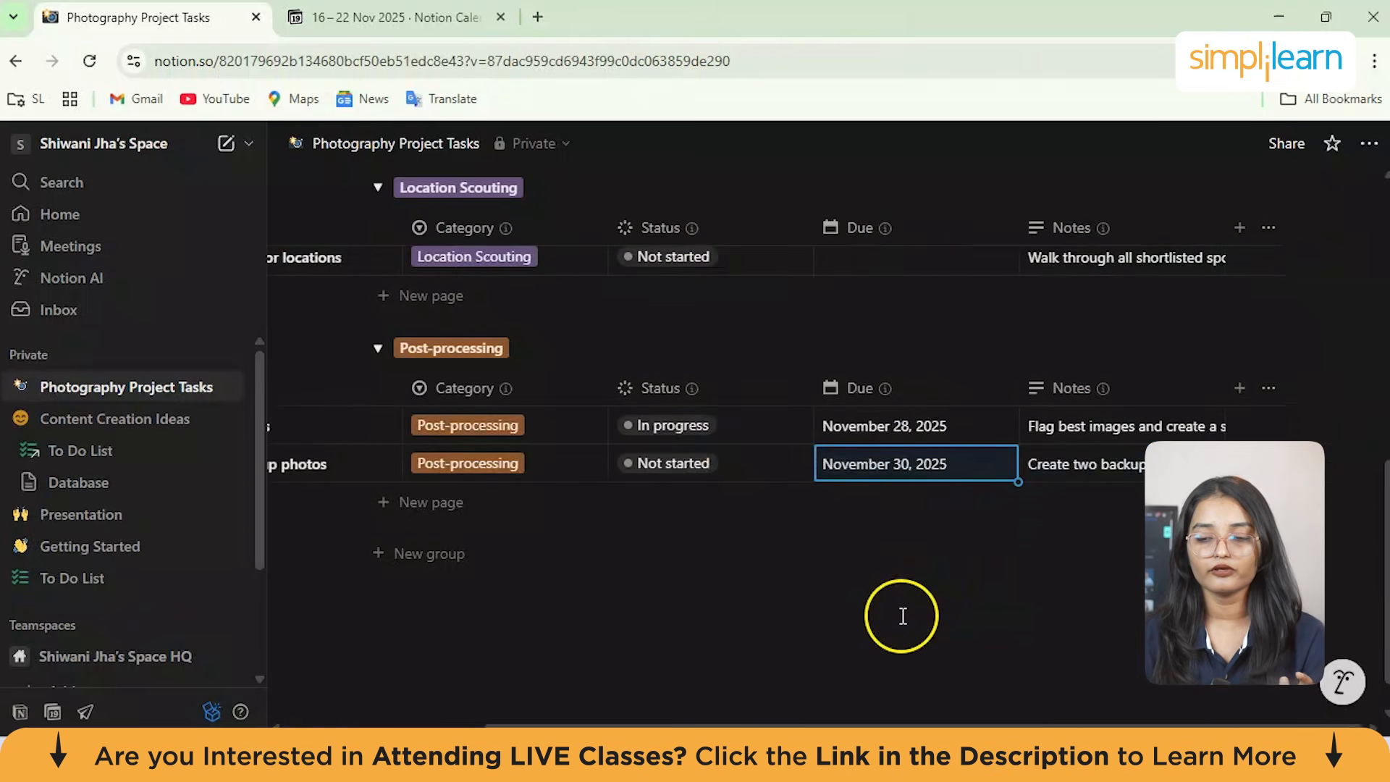
scroll(902, 614, "up", 6)
scroll(902, 615, "left", 2)
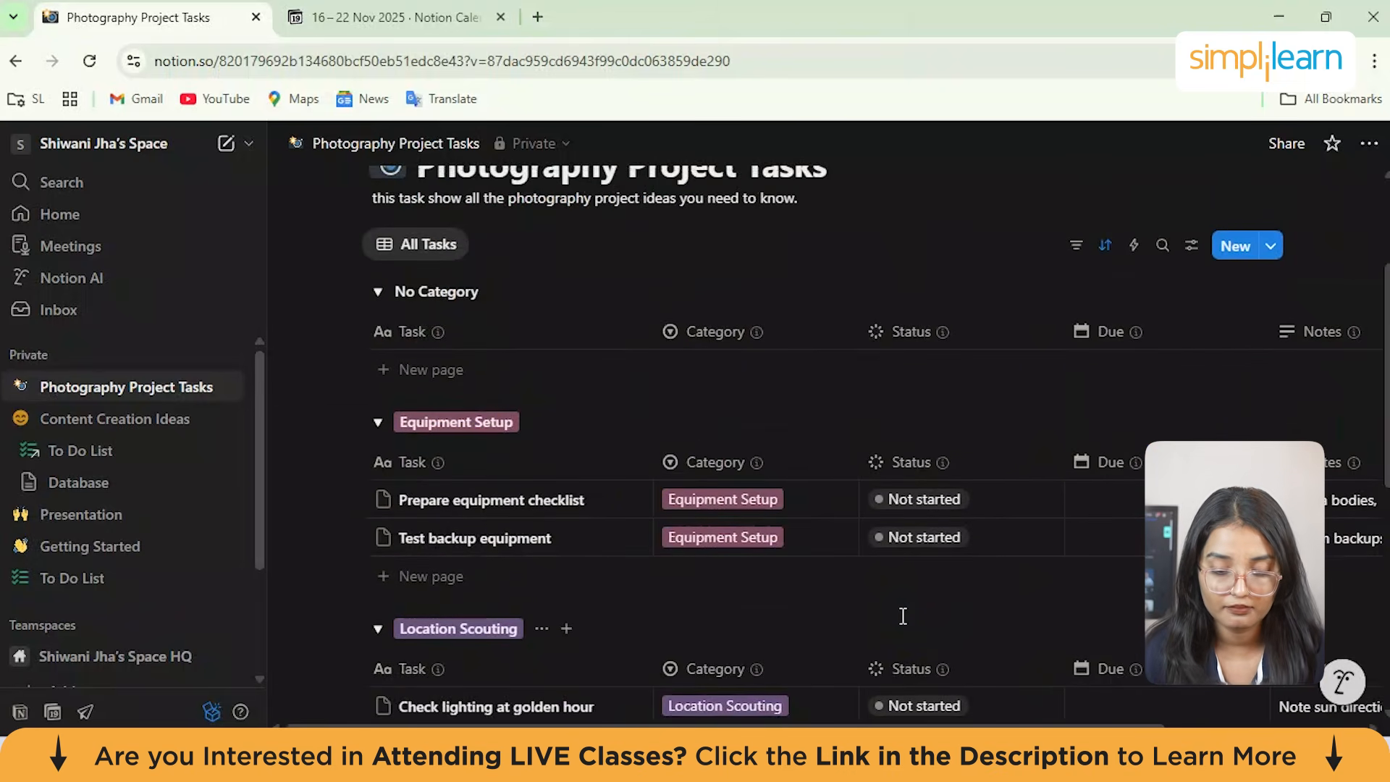
scroll(902, 619, "down", 6)
scroll(900, 611, "up", 9)
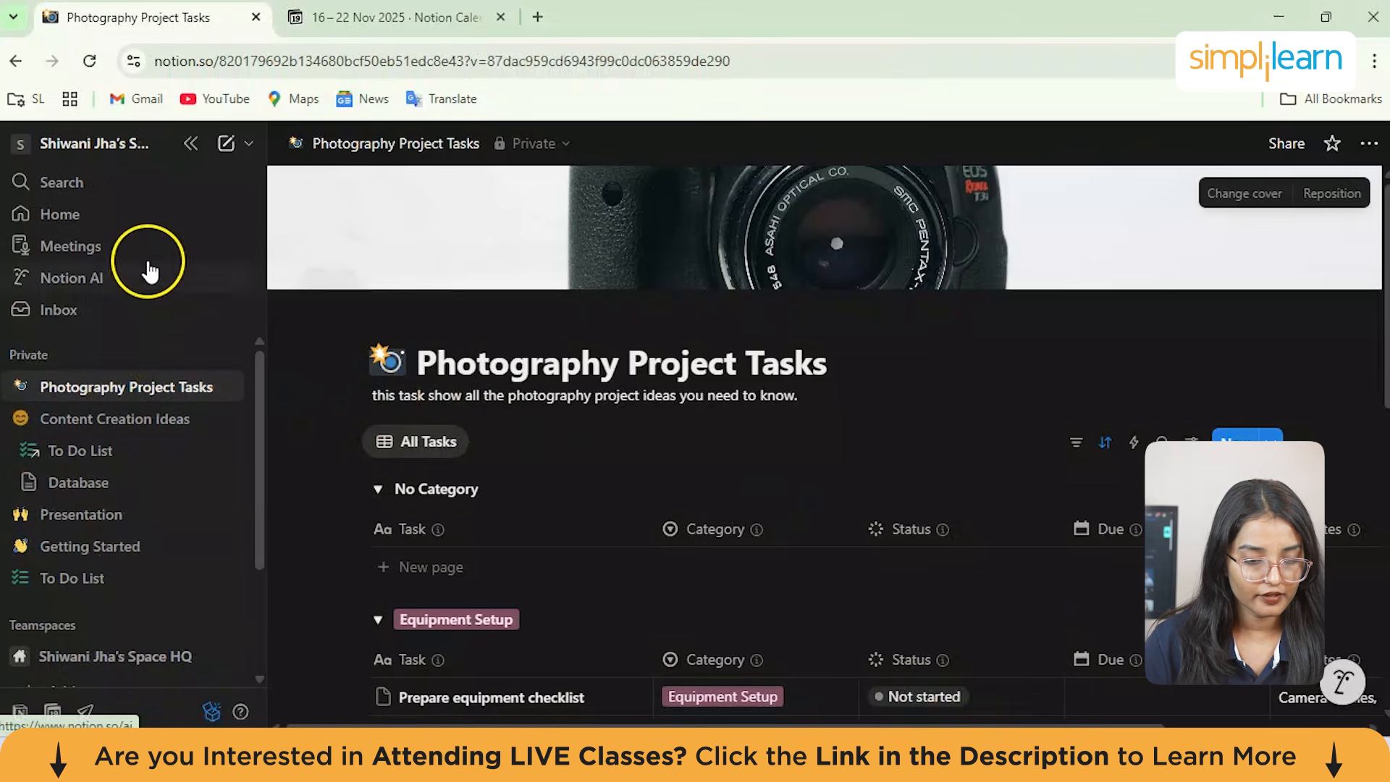
Step: Ask Notion AI to create a study schedule for the next month with subjects, topics to study, and deadlines for assignments or exams
left_click(96, 280)
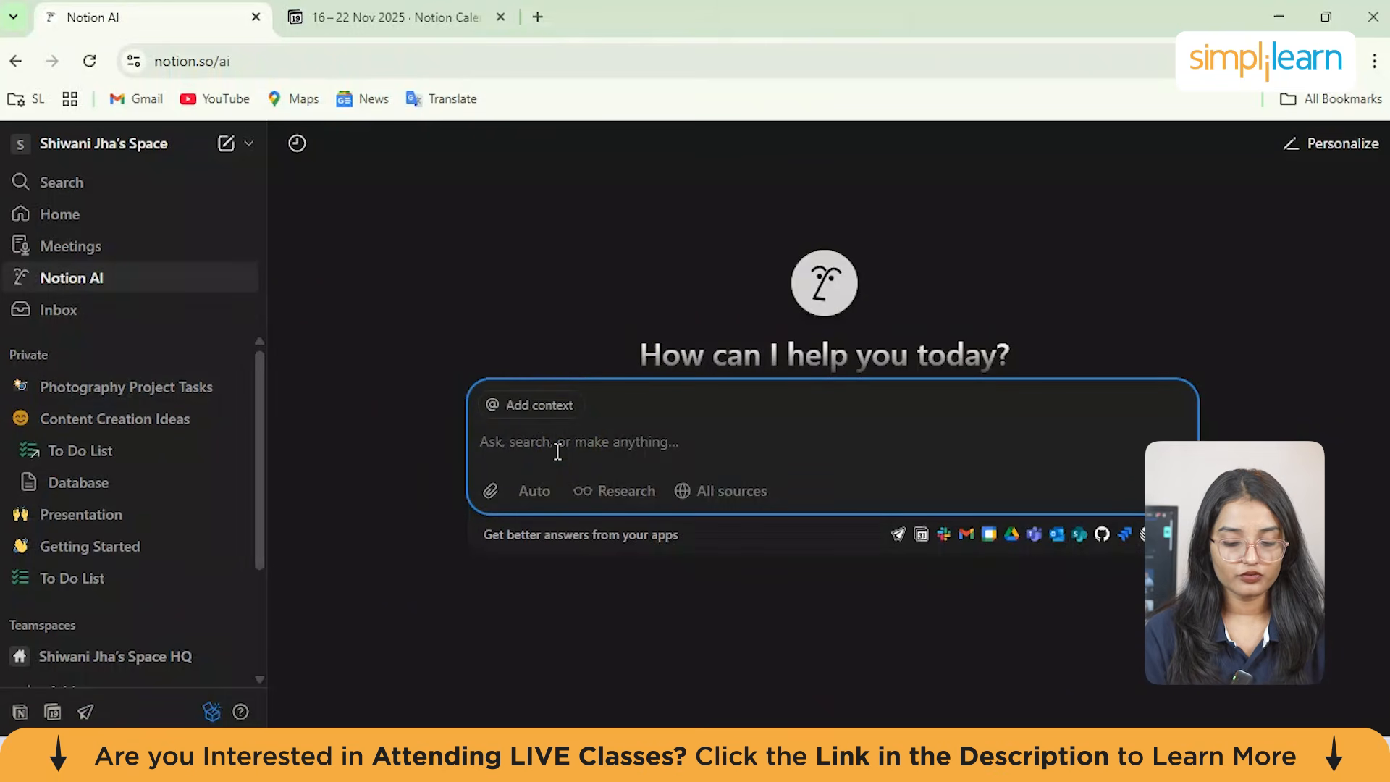
type("Create a study schedule for the next month with subjects, topics to study, and deadlines for assignments or exams.")
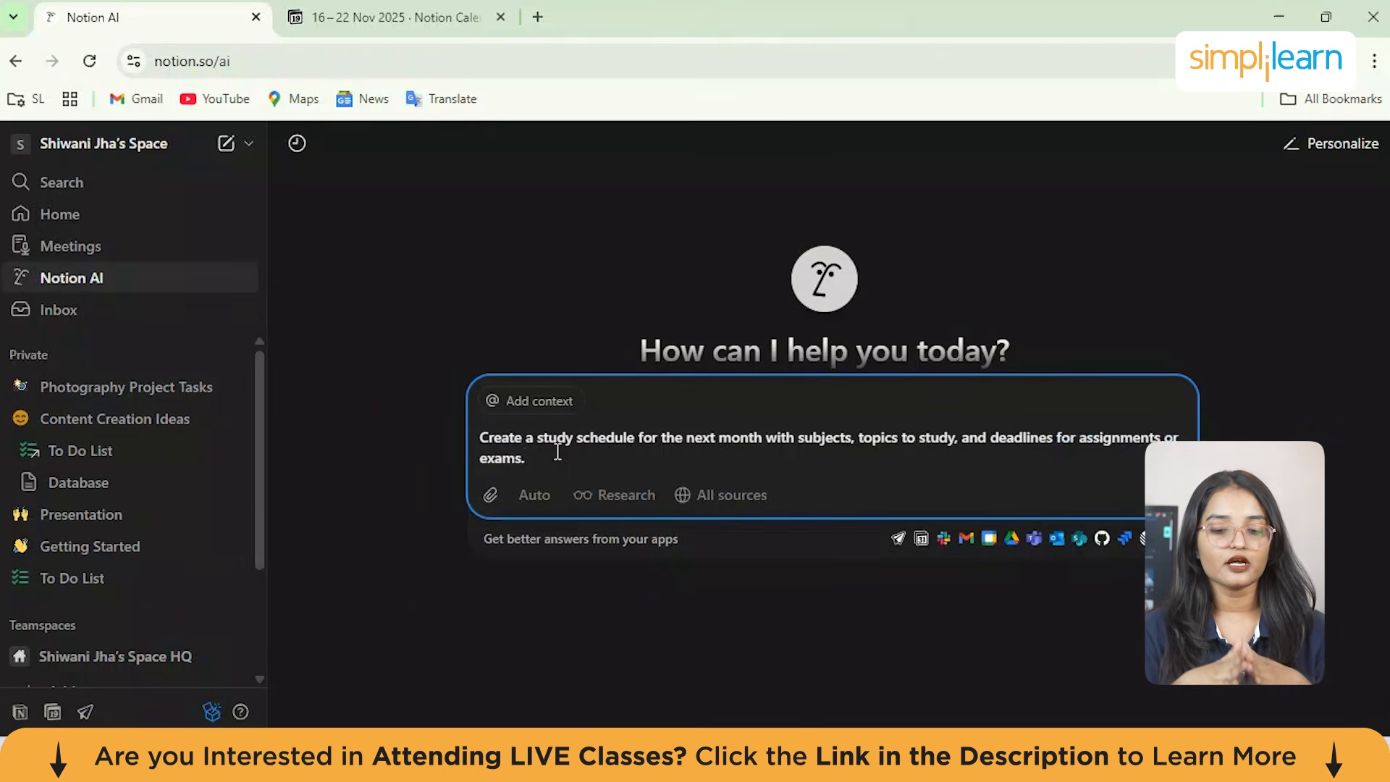
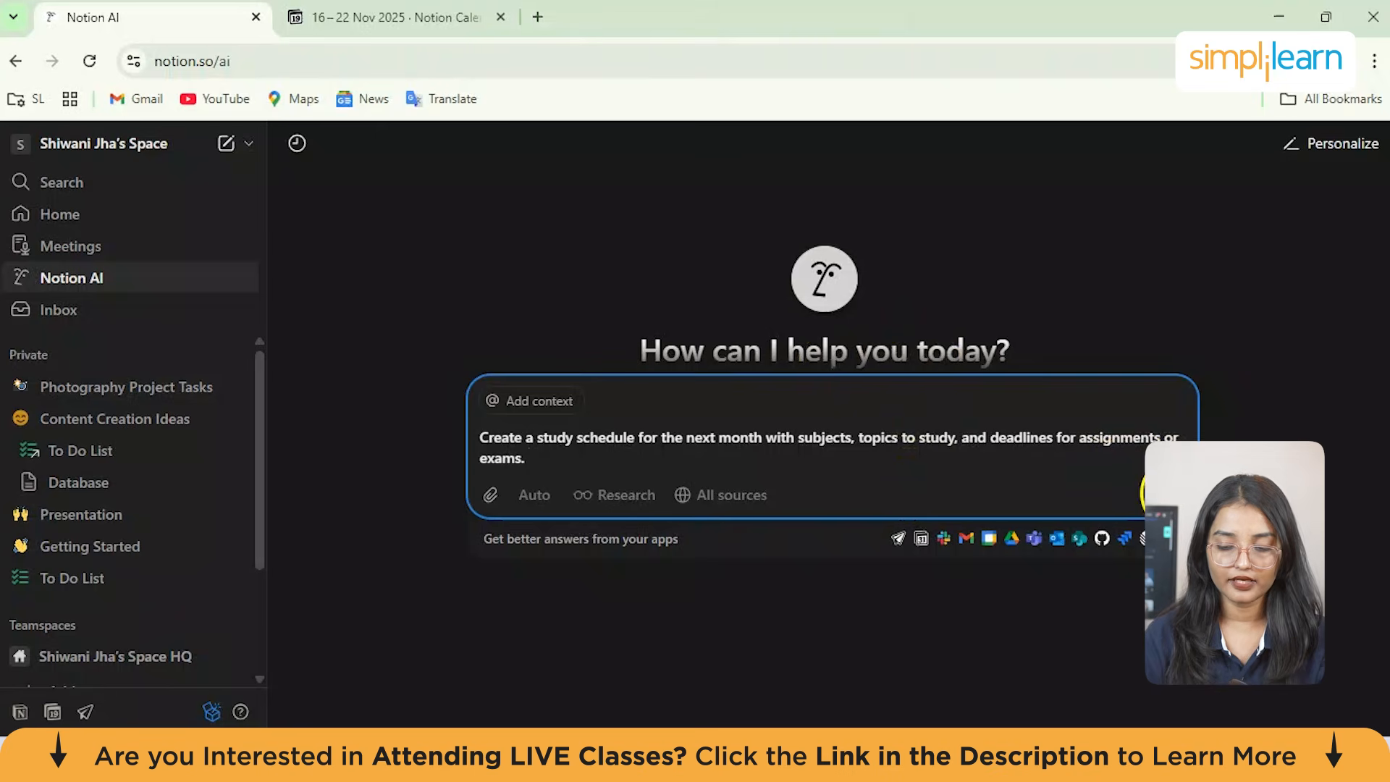
left_click(1176, 494)
scroll(1021, 348, "up", 5)
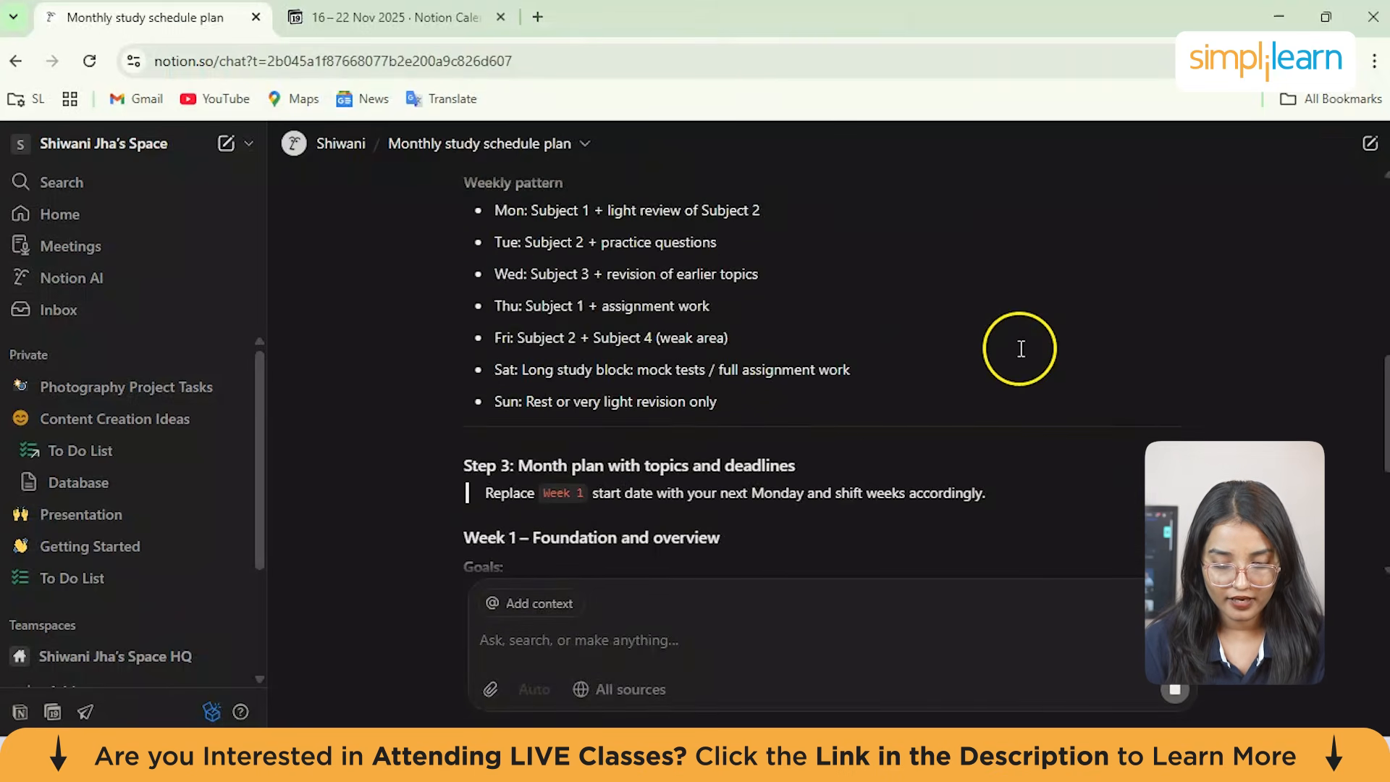
scroll(686, 387, "down", 5)
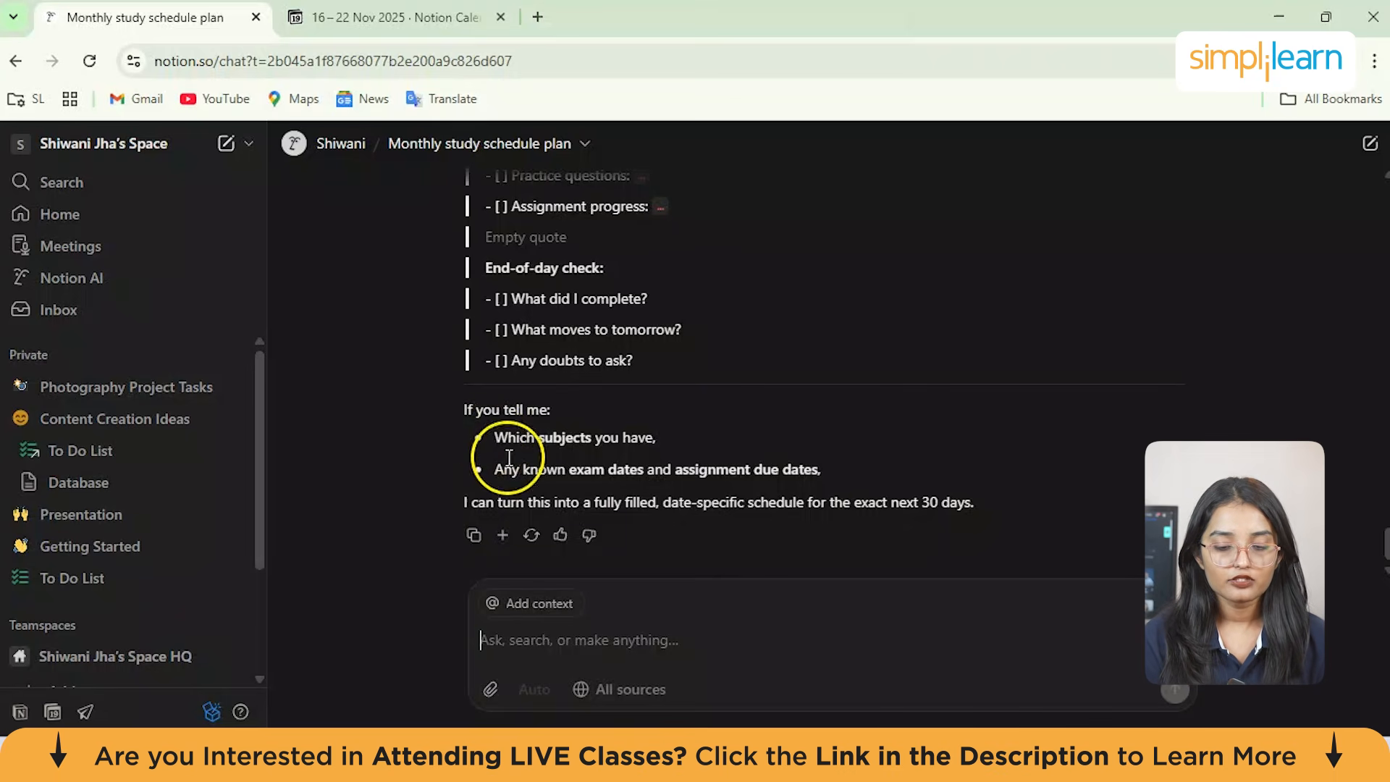
Step: Start a follow-up message in the chat listing the subjects history, maths, science, english and geography
left_click(500, 644)
type("su")
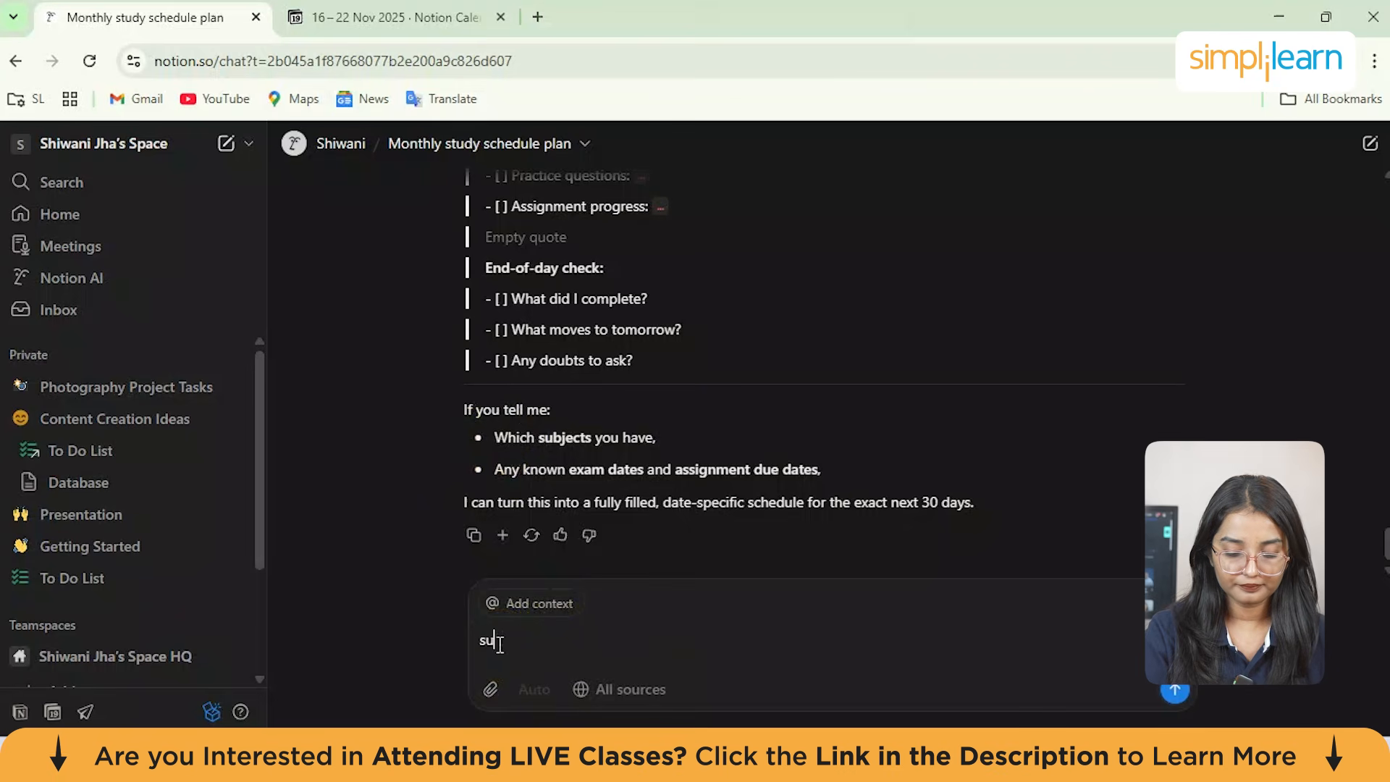
type("bjects")
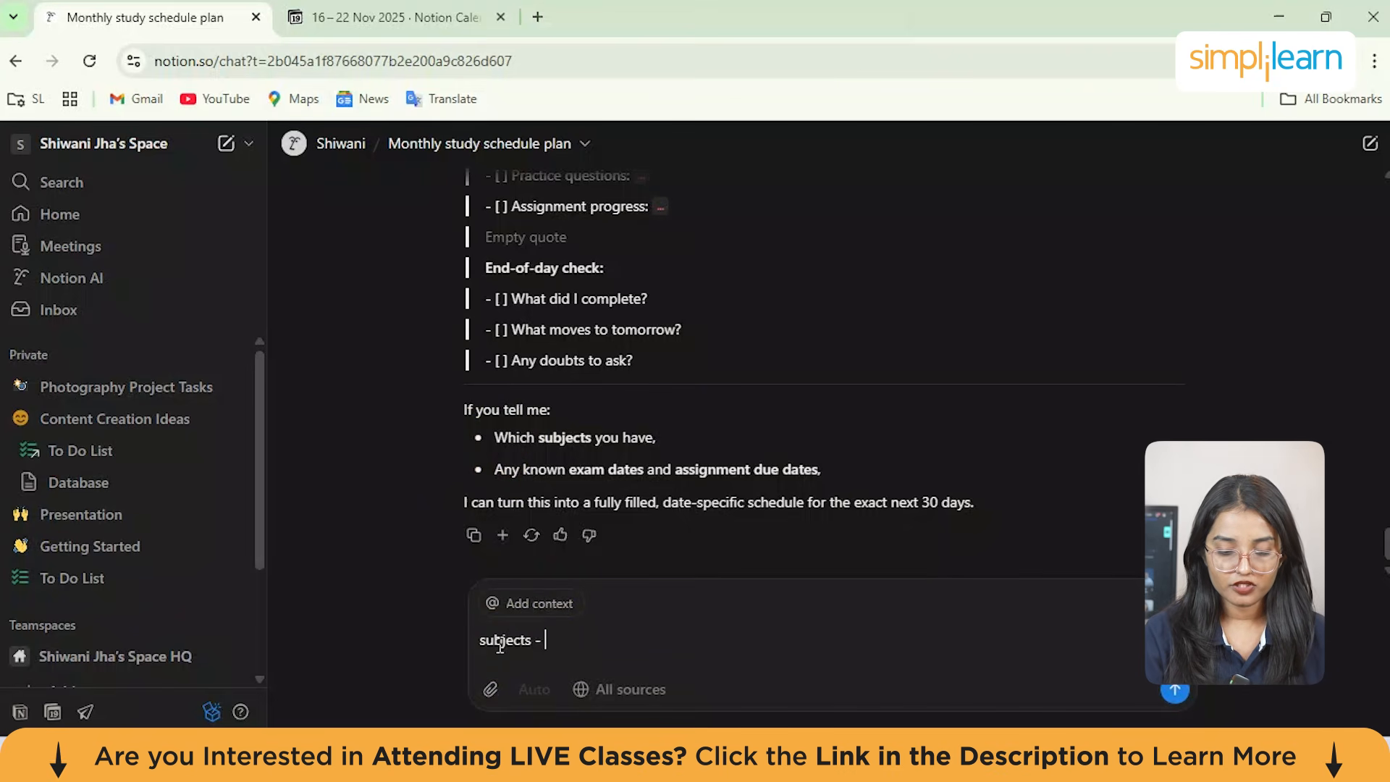
type(" - hist")
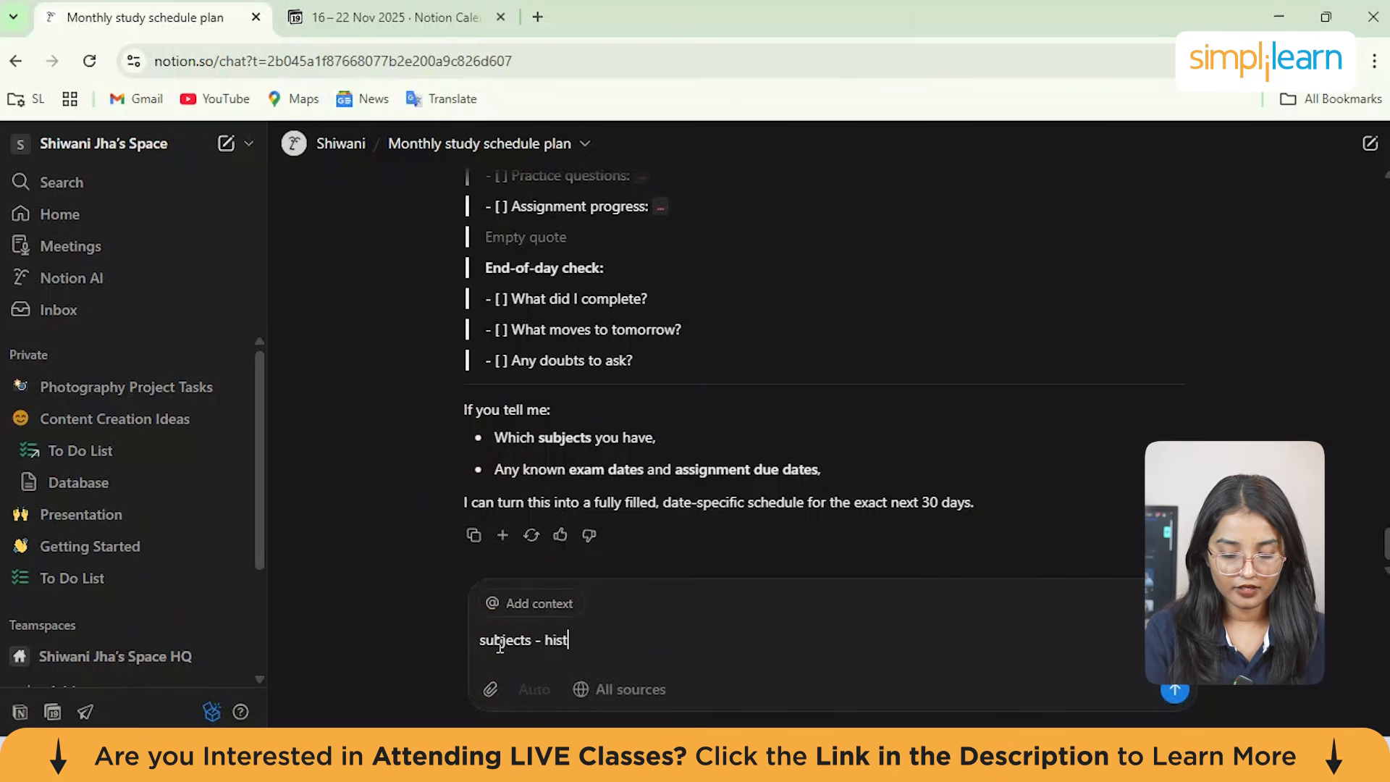
type("ory , maths ,")
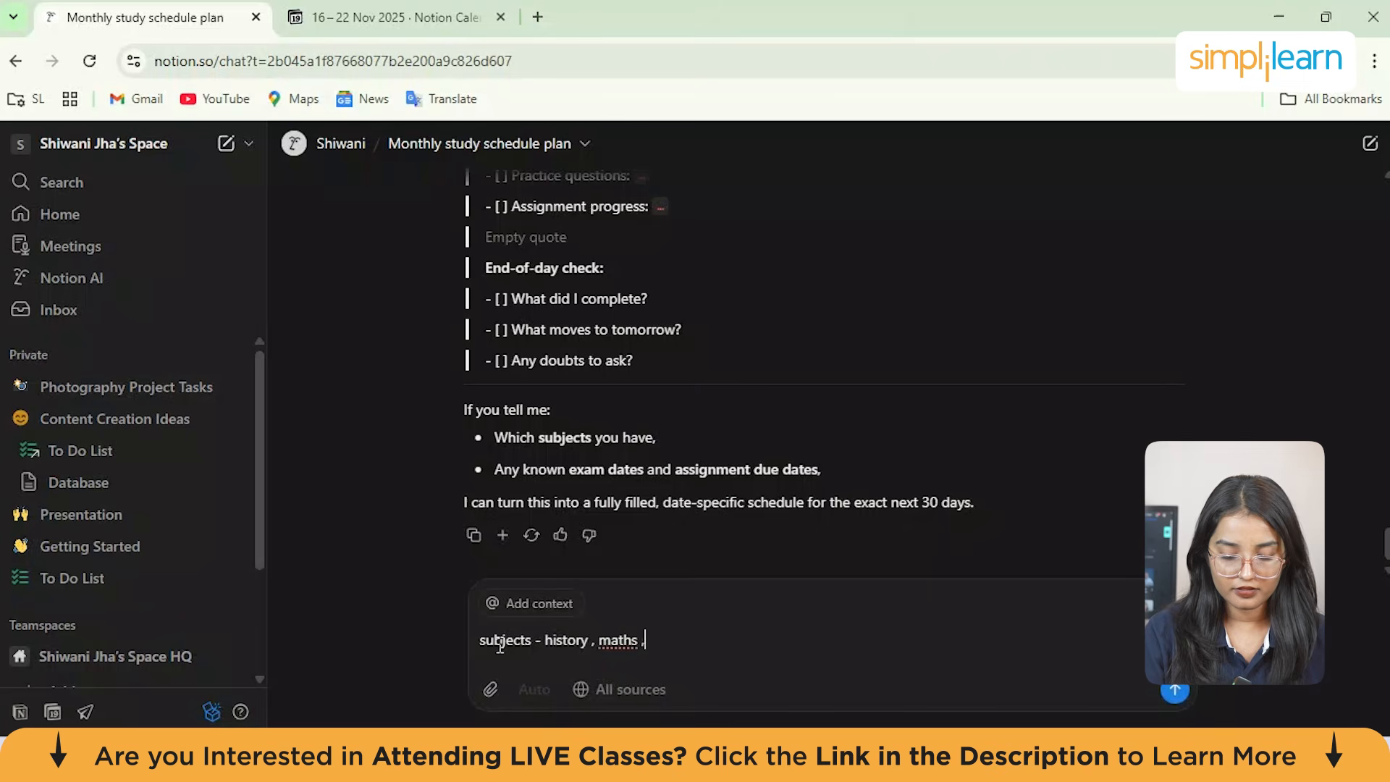
type(" science , en")
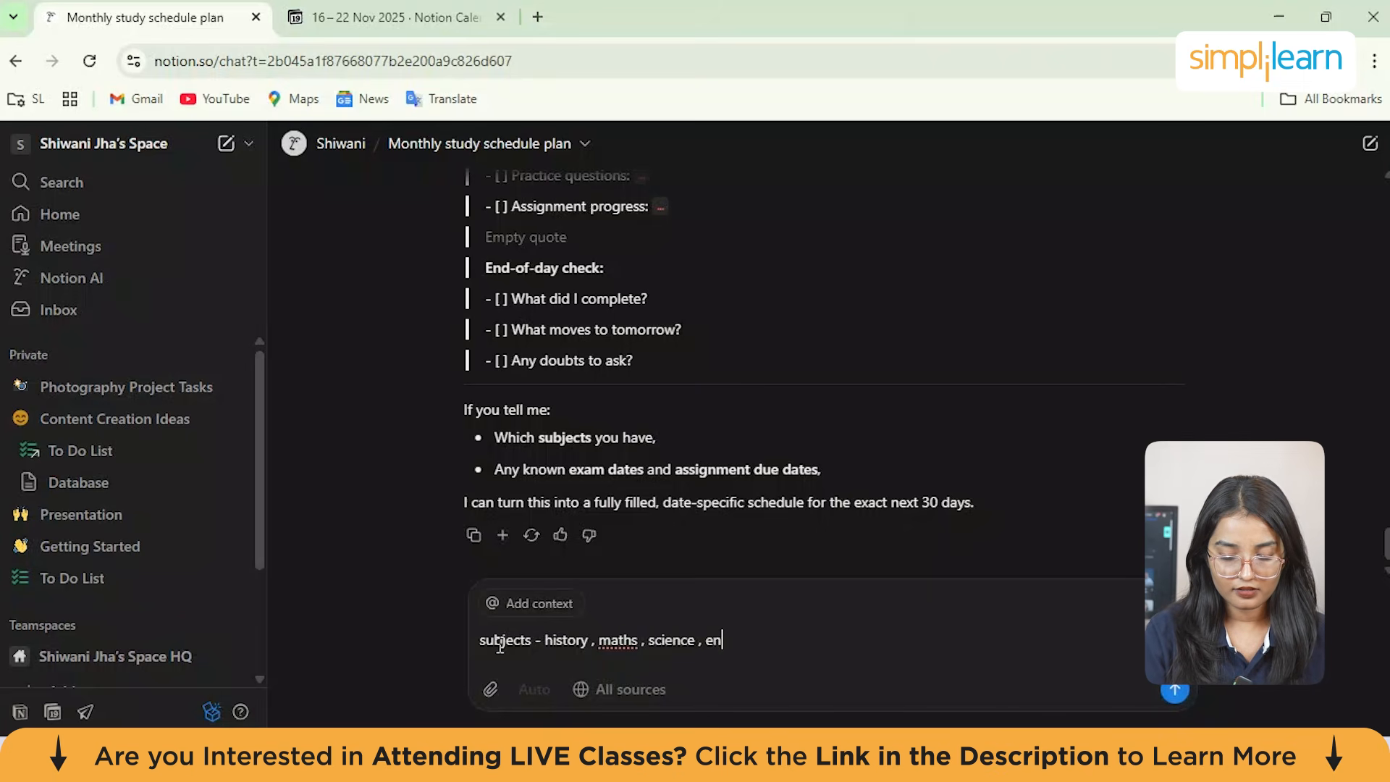
type("glish , g")
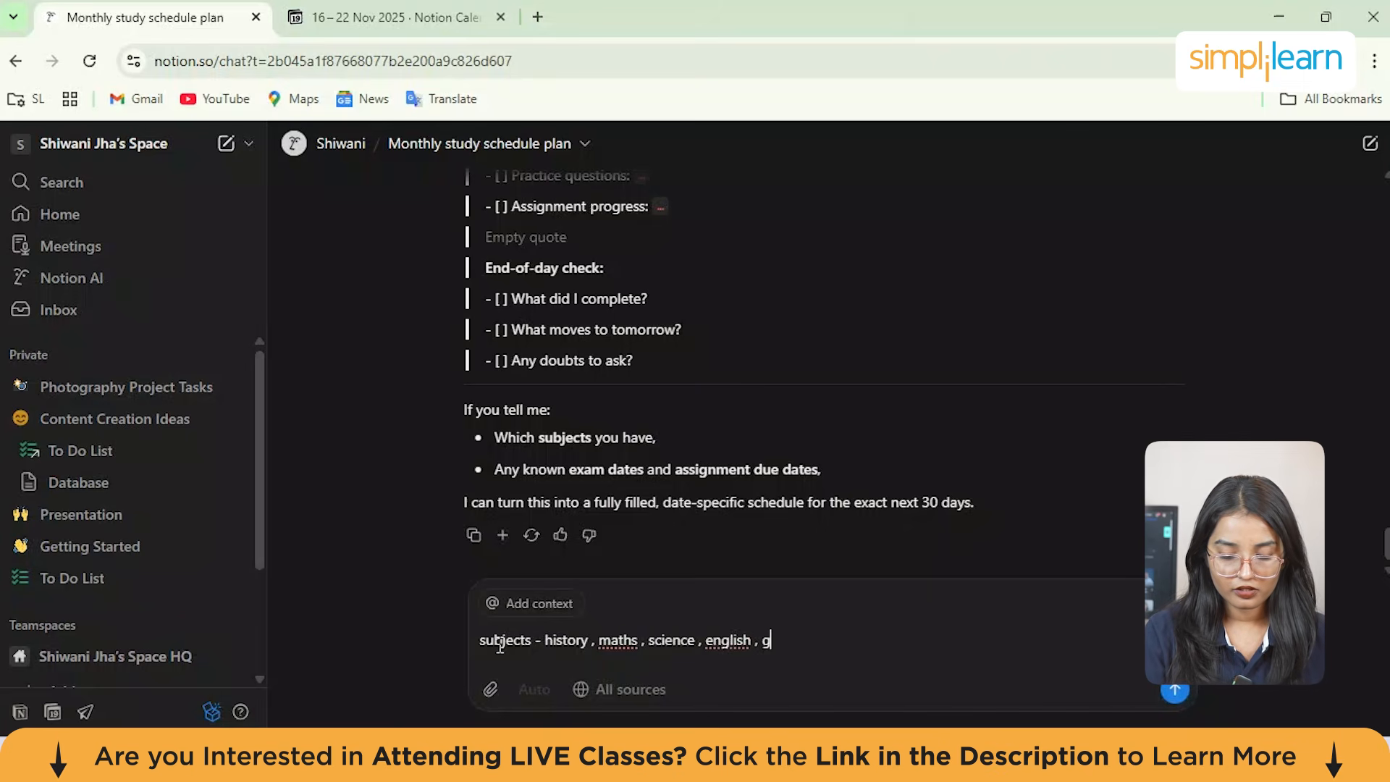
type("eogr")
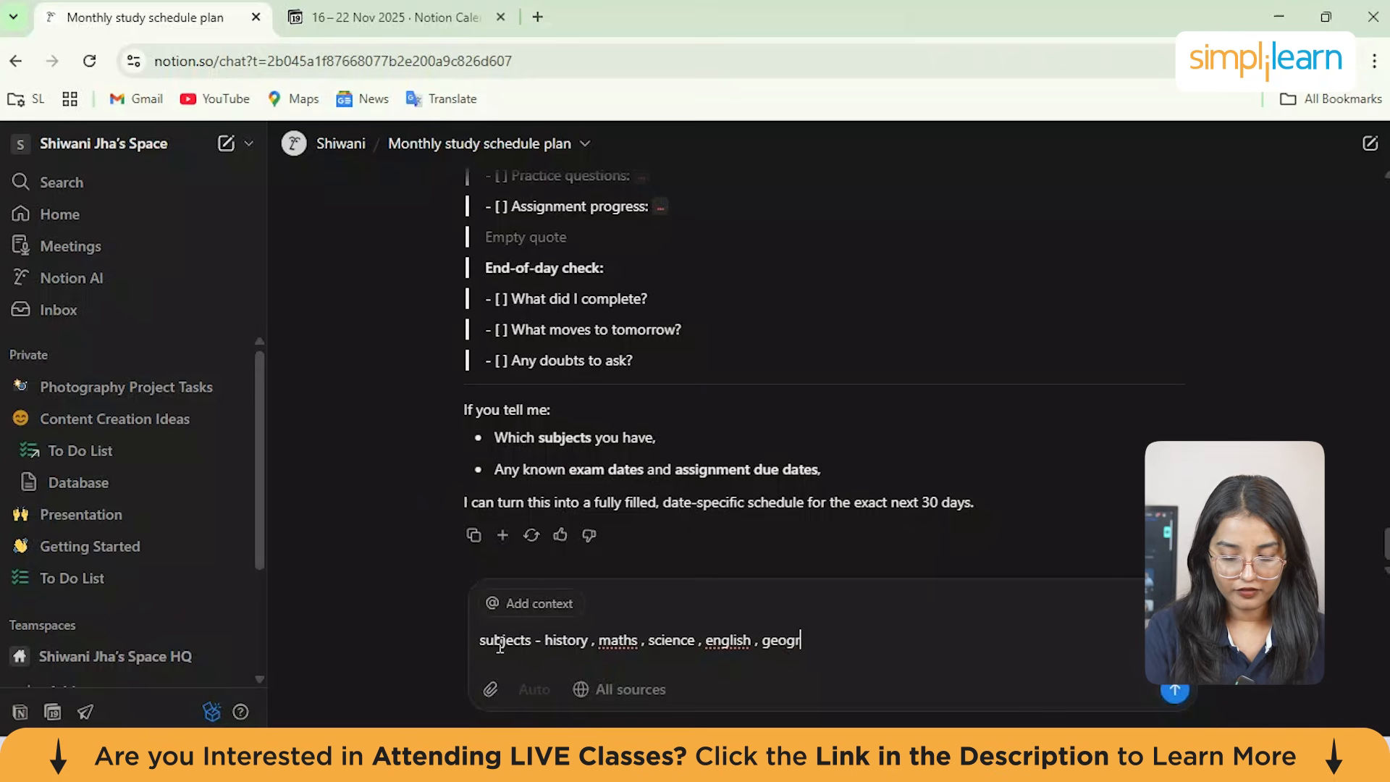
type("aphy")
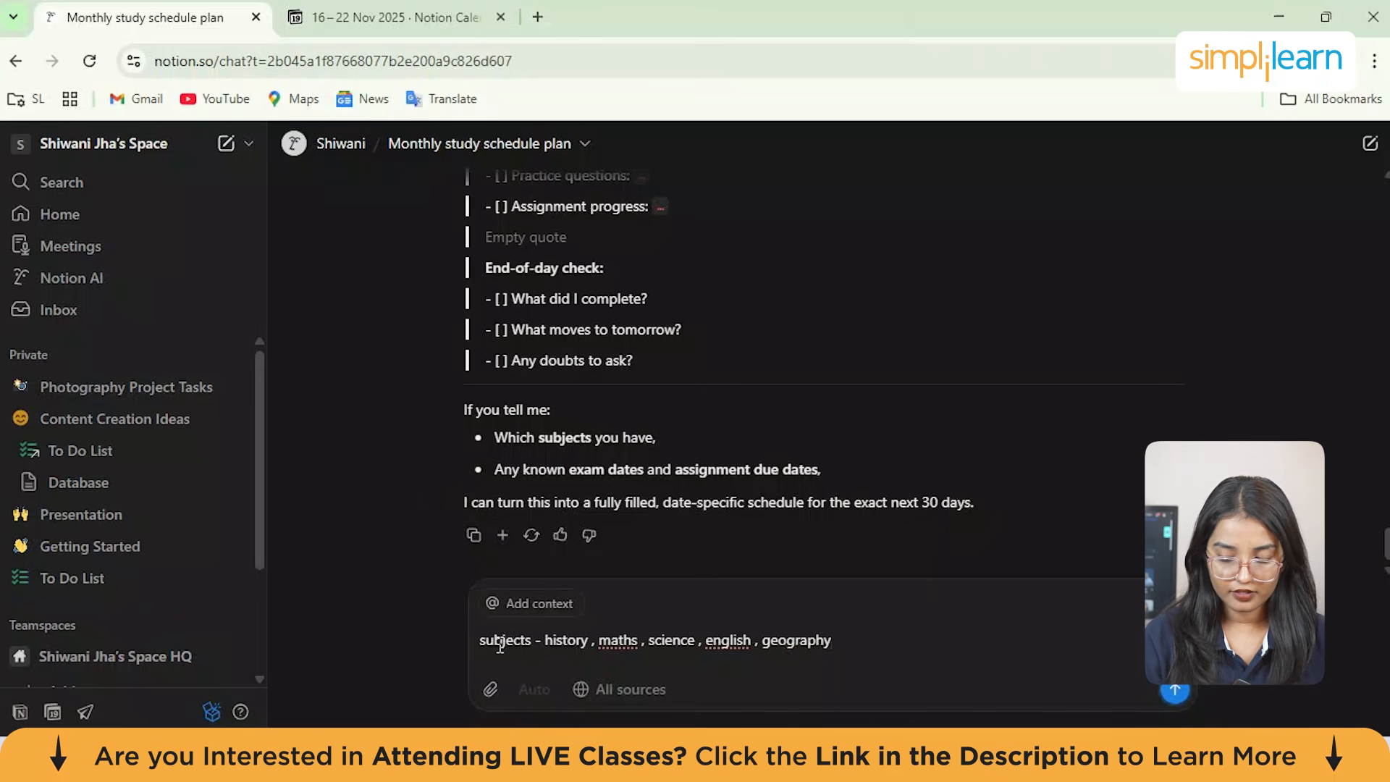
Step: Extend the follow-up message with a request to add dates, giving 01st december for history
type(" add date")
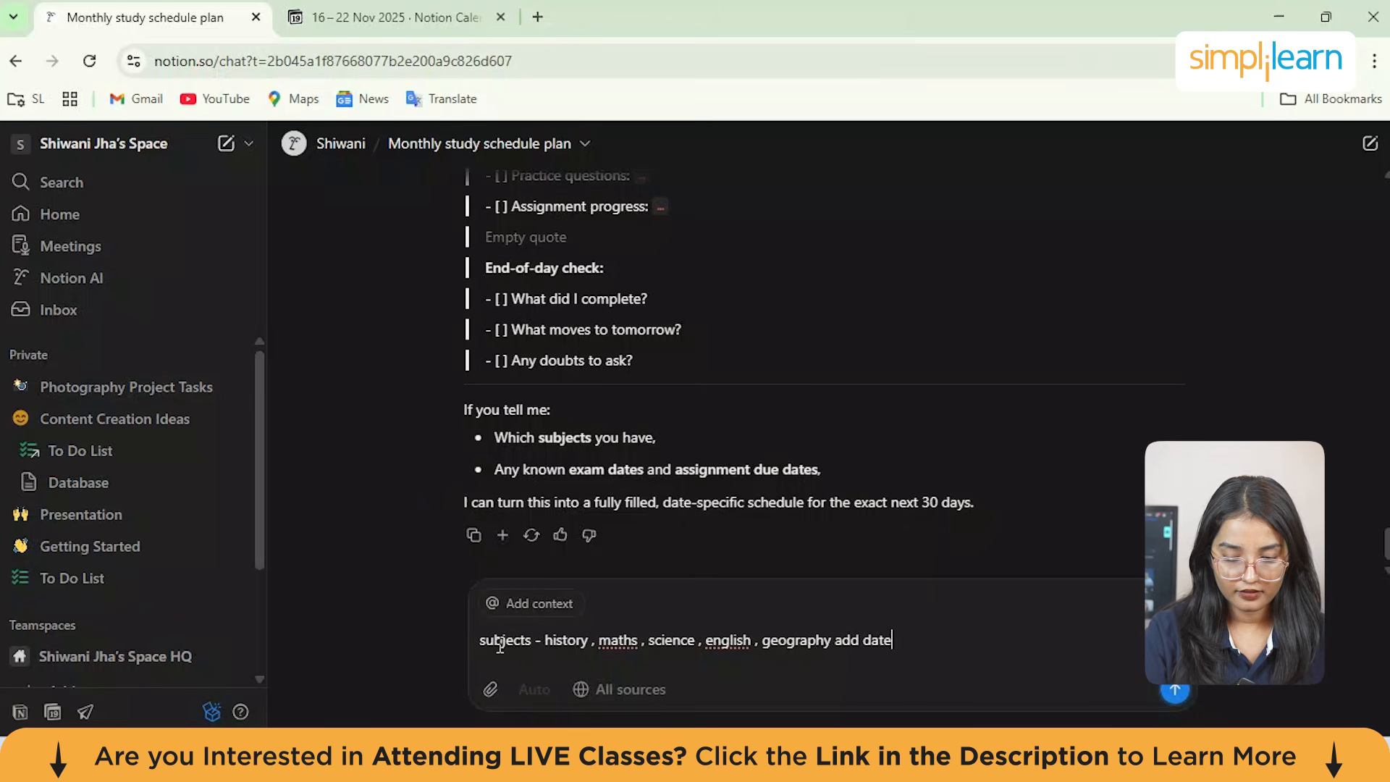
type("s as")
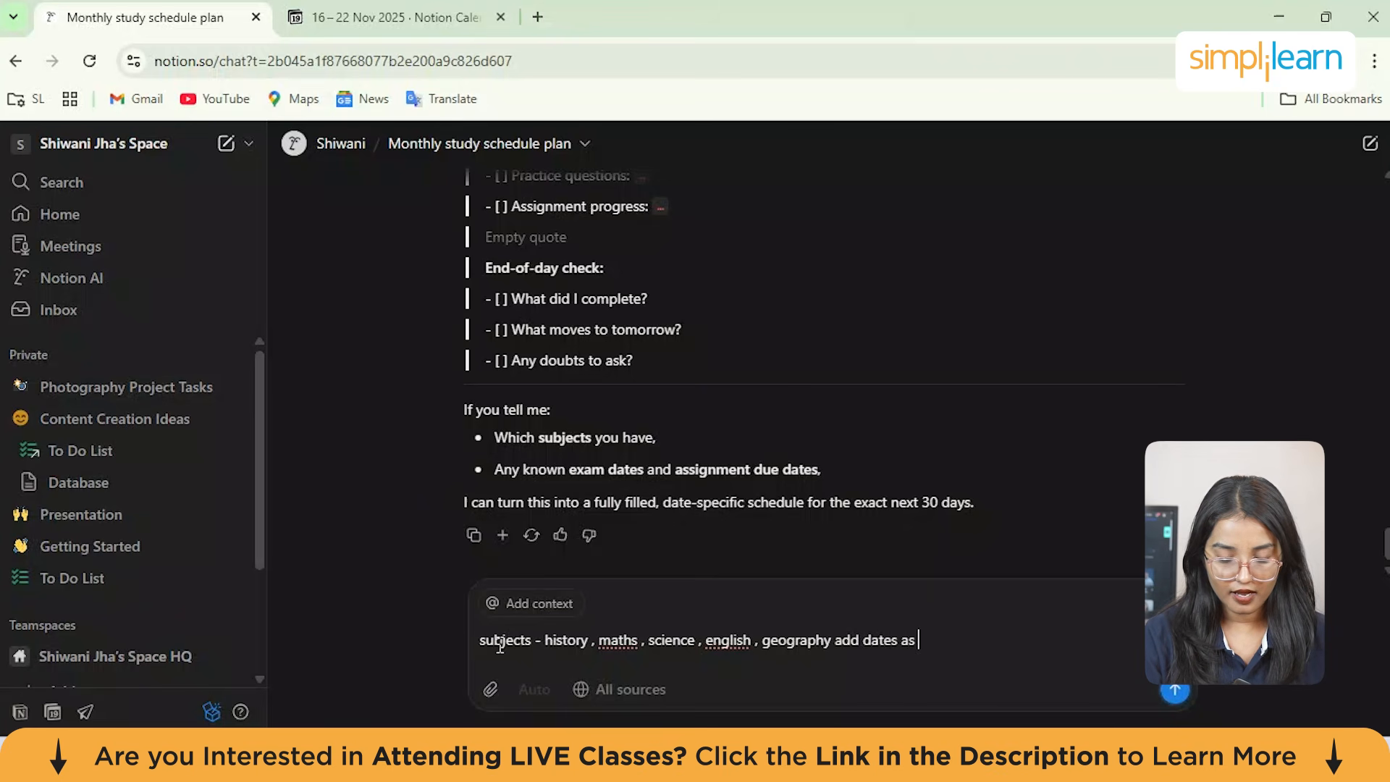
type(" 01st n")
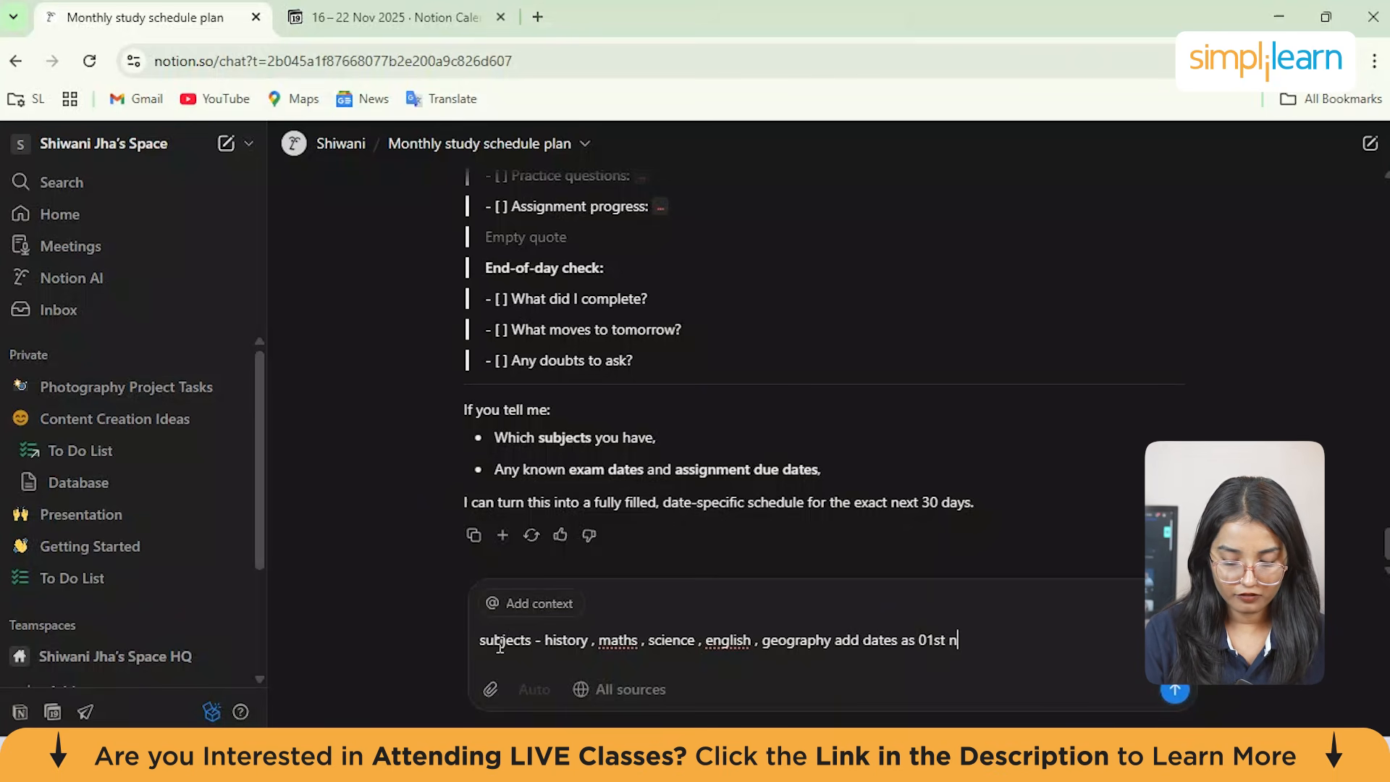
type("ovembe")
key("BackSpace")
key("BackSpace")
key("BackSpace")
key("BackSpace")
key("BackSpace")
key("BackSpace")
key("BackSpace")
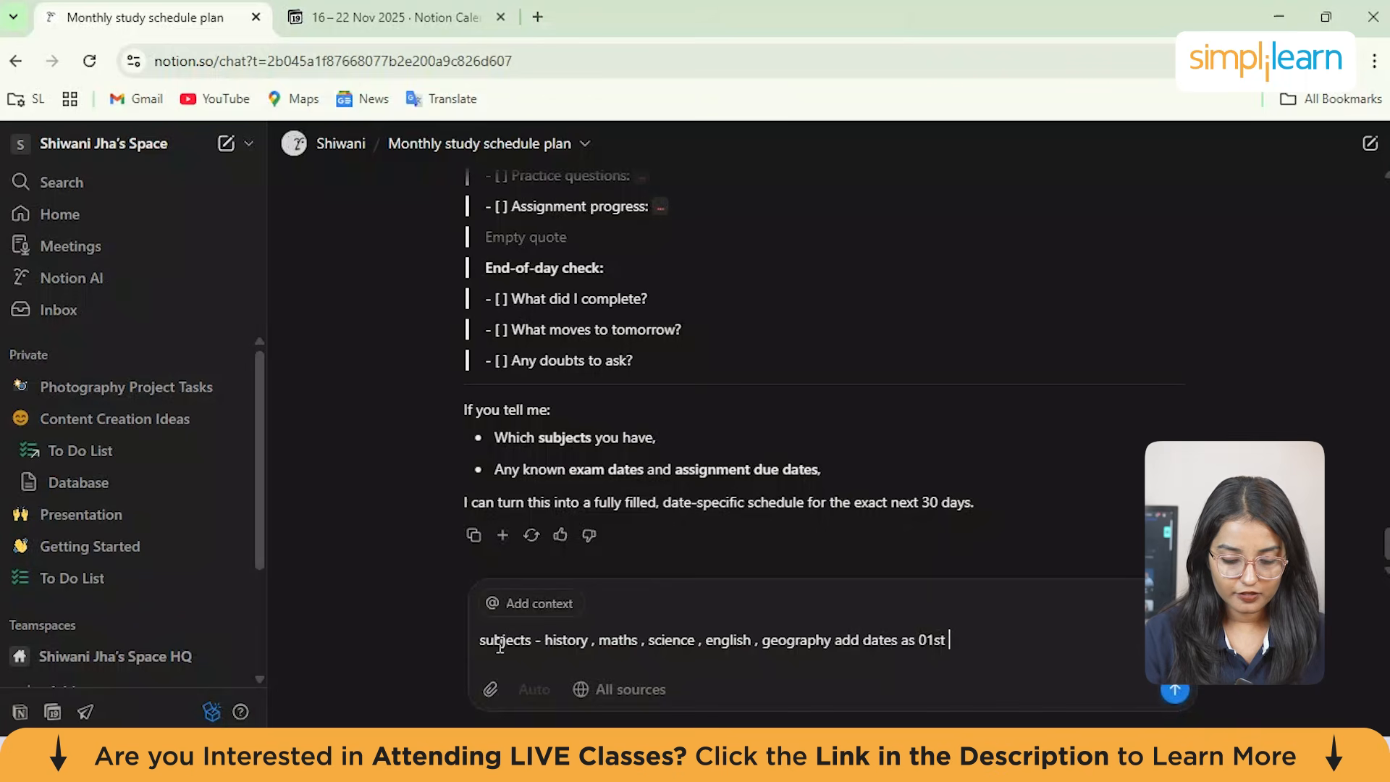
type("december ")
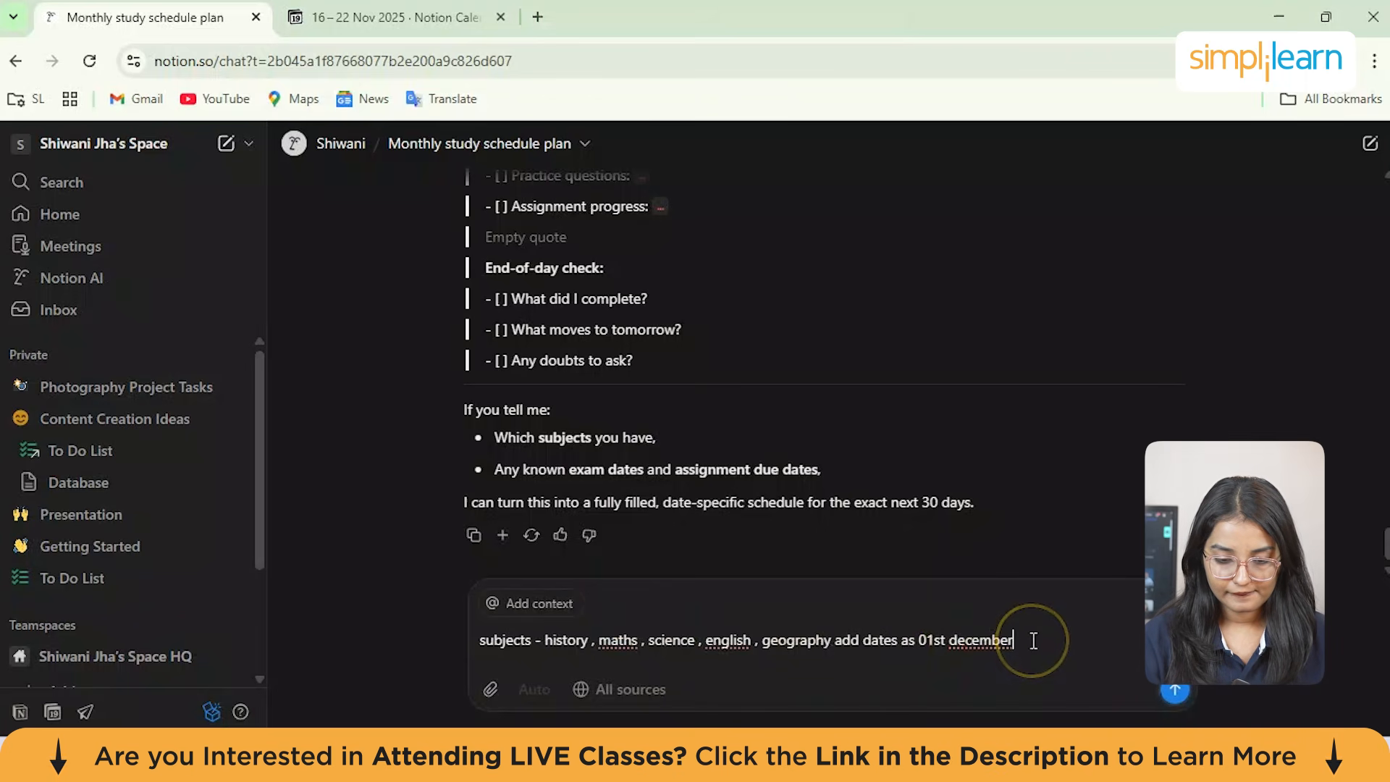
type("fpr hso")
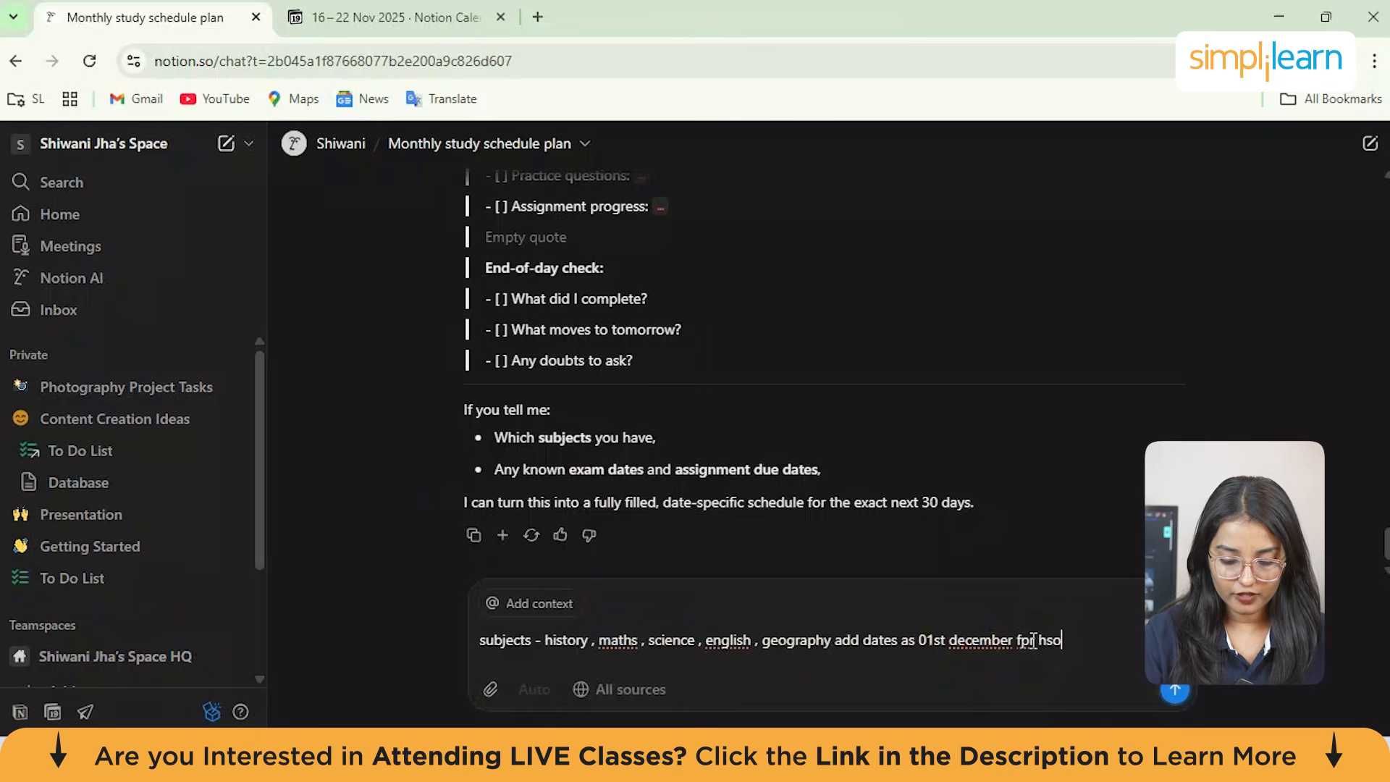
key("BackSpace")
key("BackSpace")
key("BackSpace")
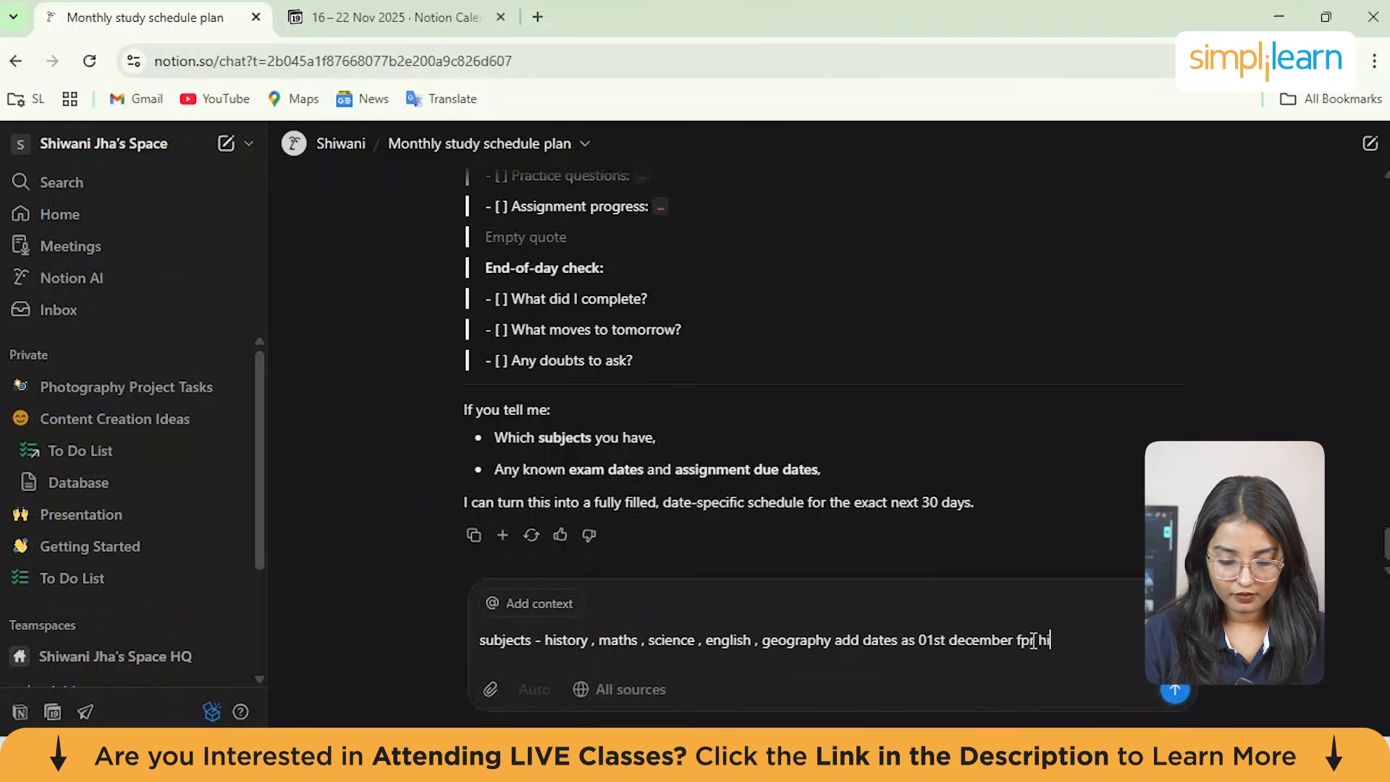
type("istory ")
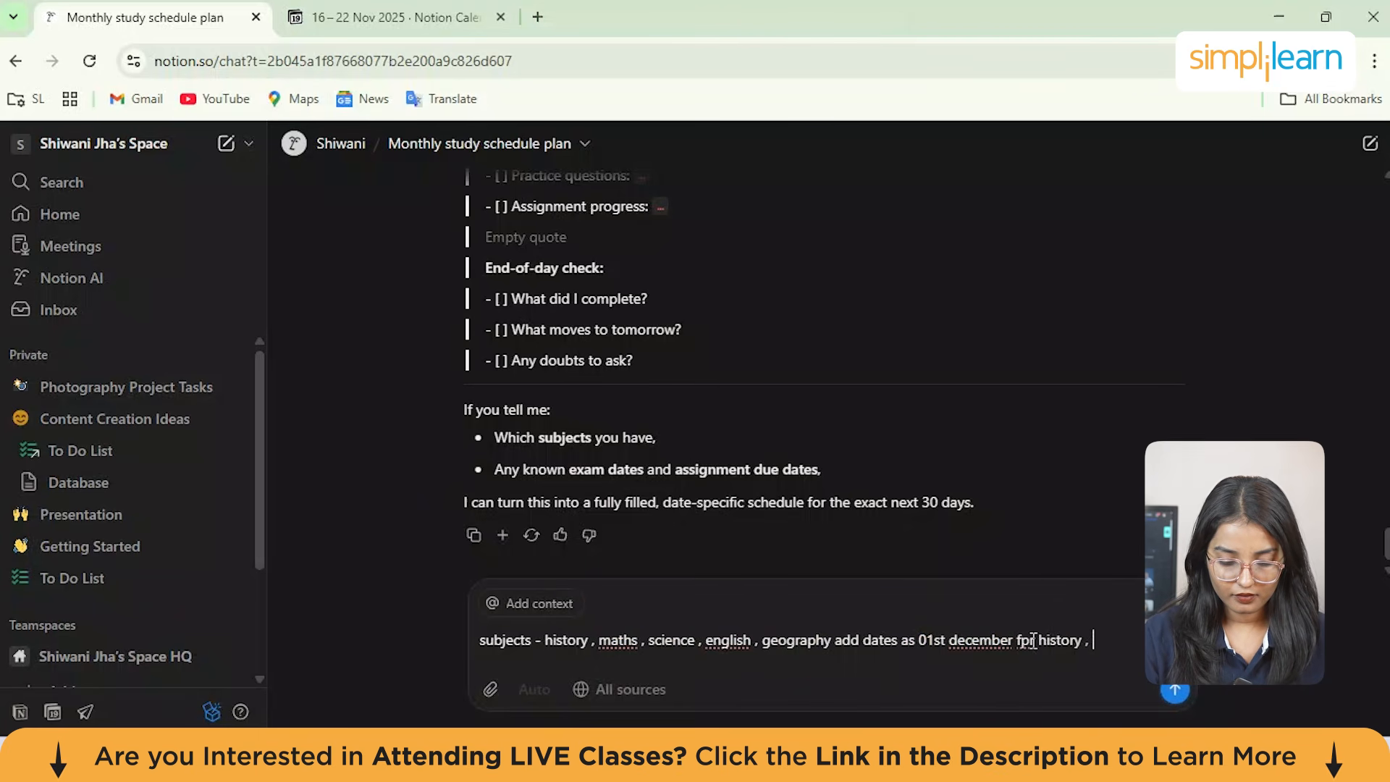
Step: Add 10th December for maths and science and 11th December for English and geography to the message, and send it
type(", 10th de")
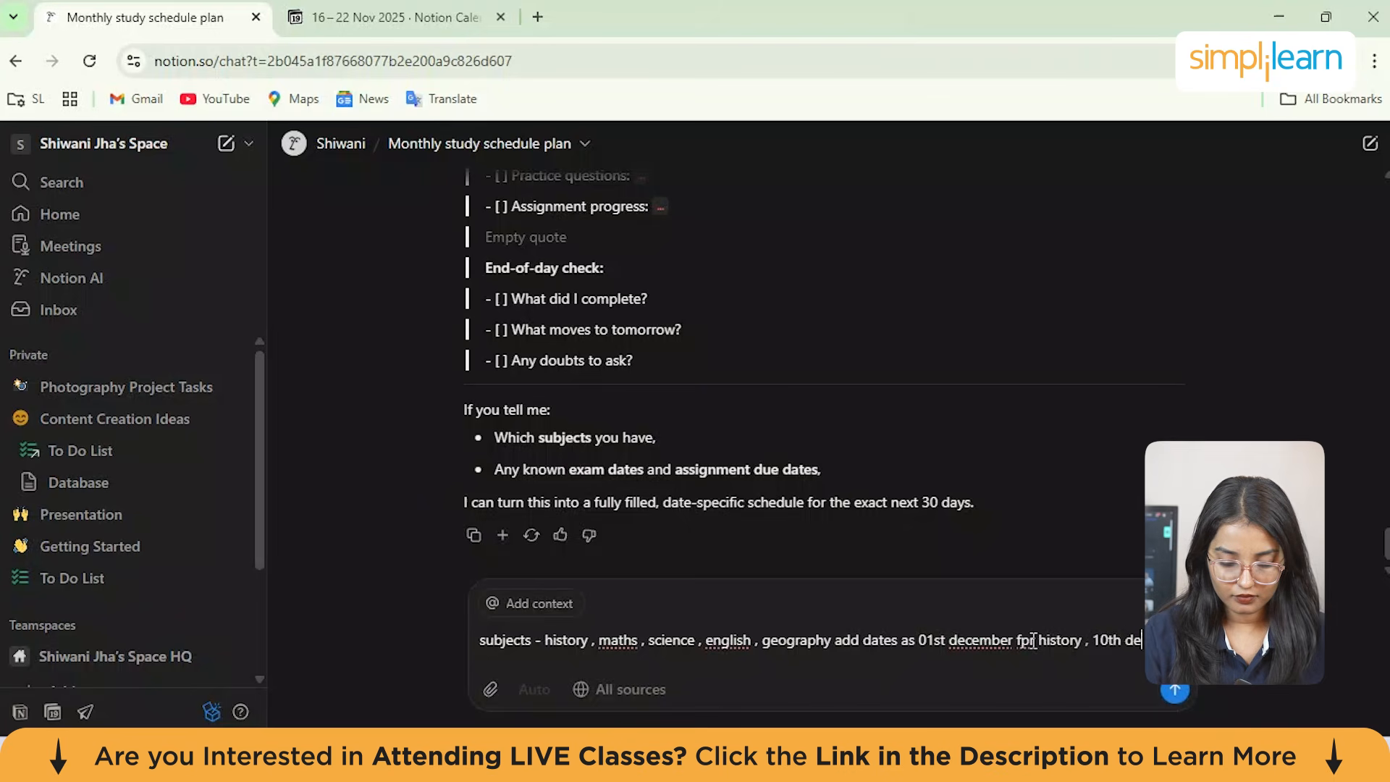
type("cemver for m")
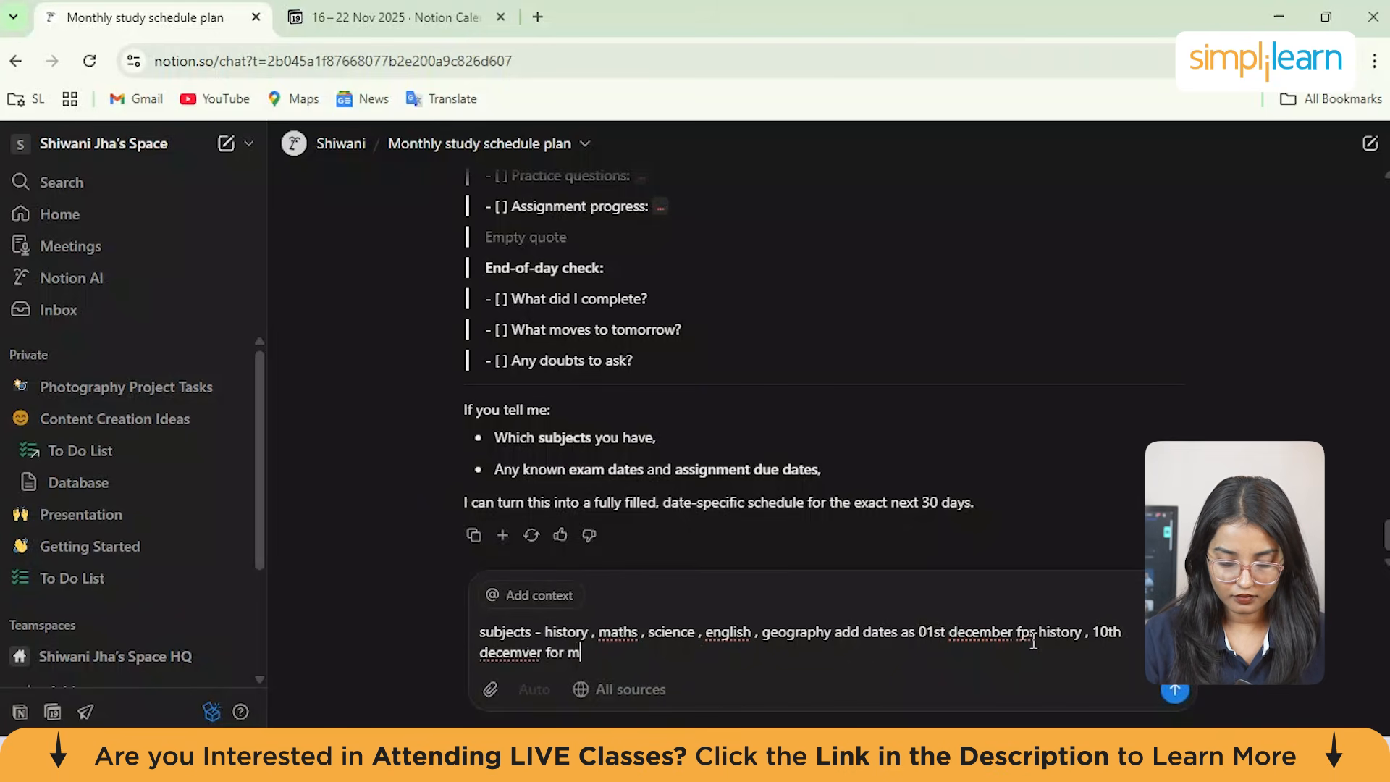
type("aths ")
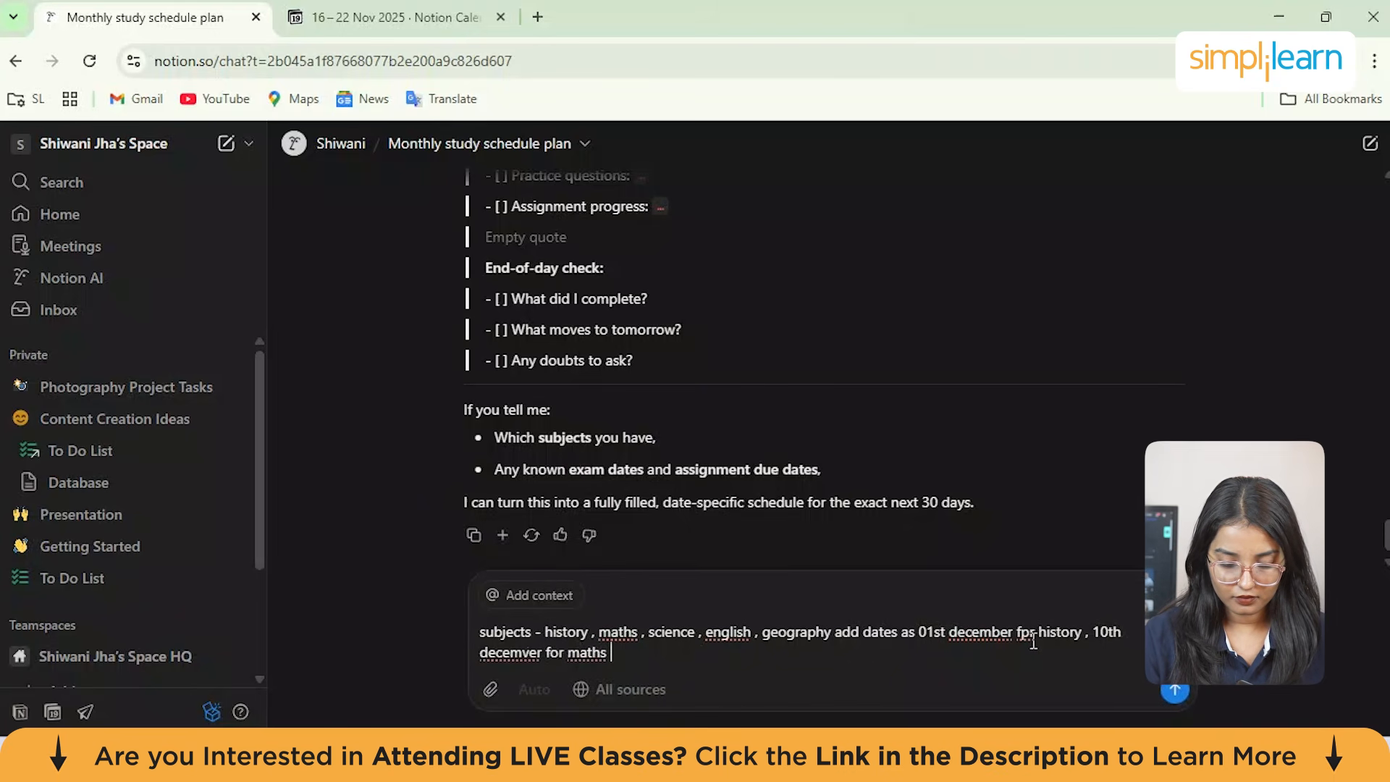
type("and sciece a")
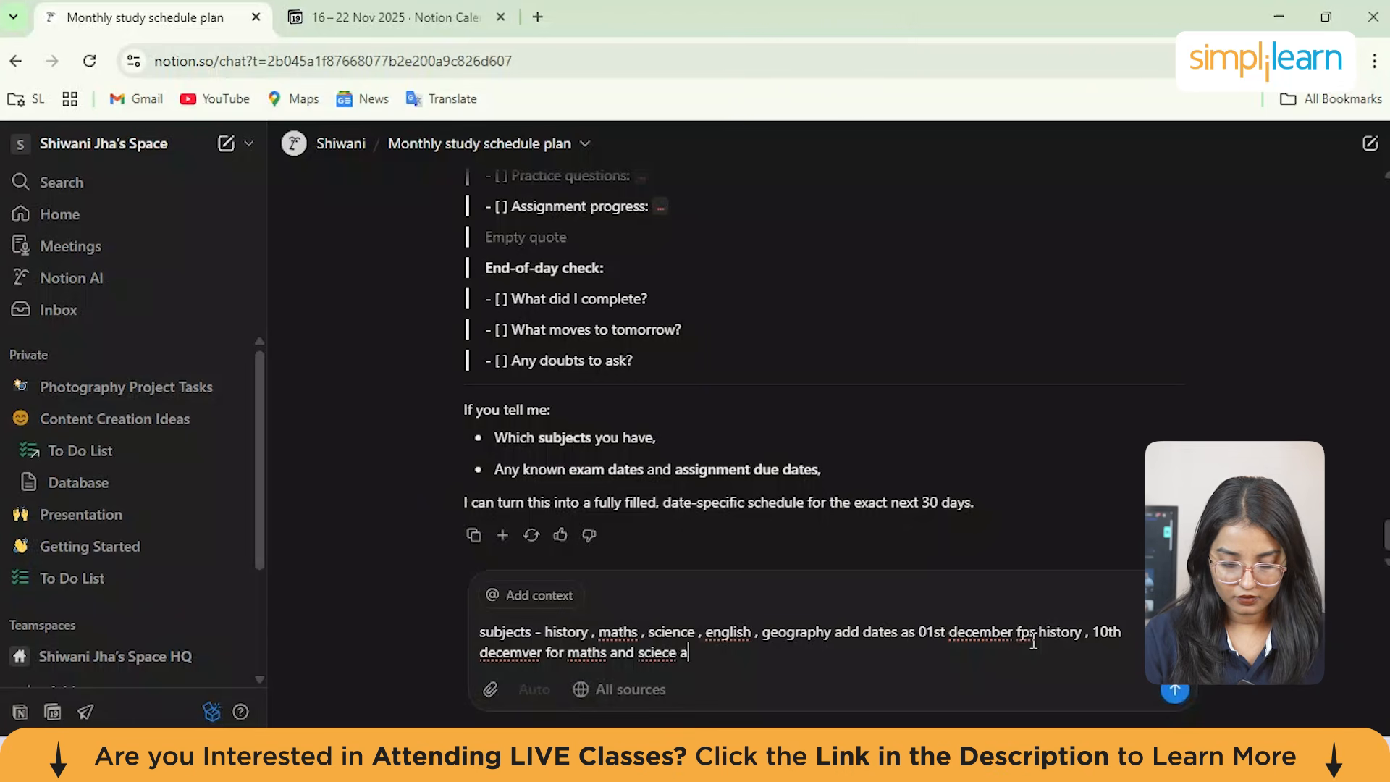
type("nd 11th ")
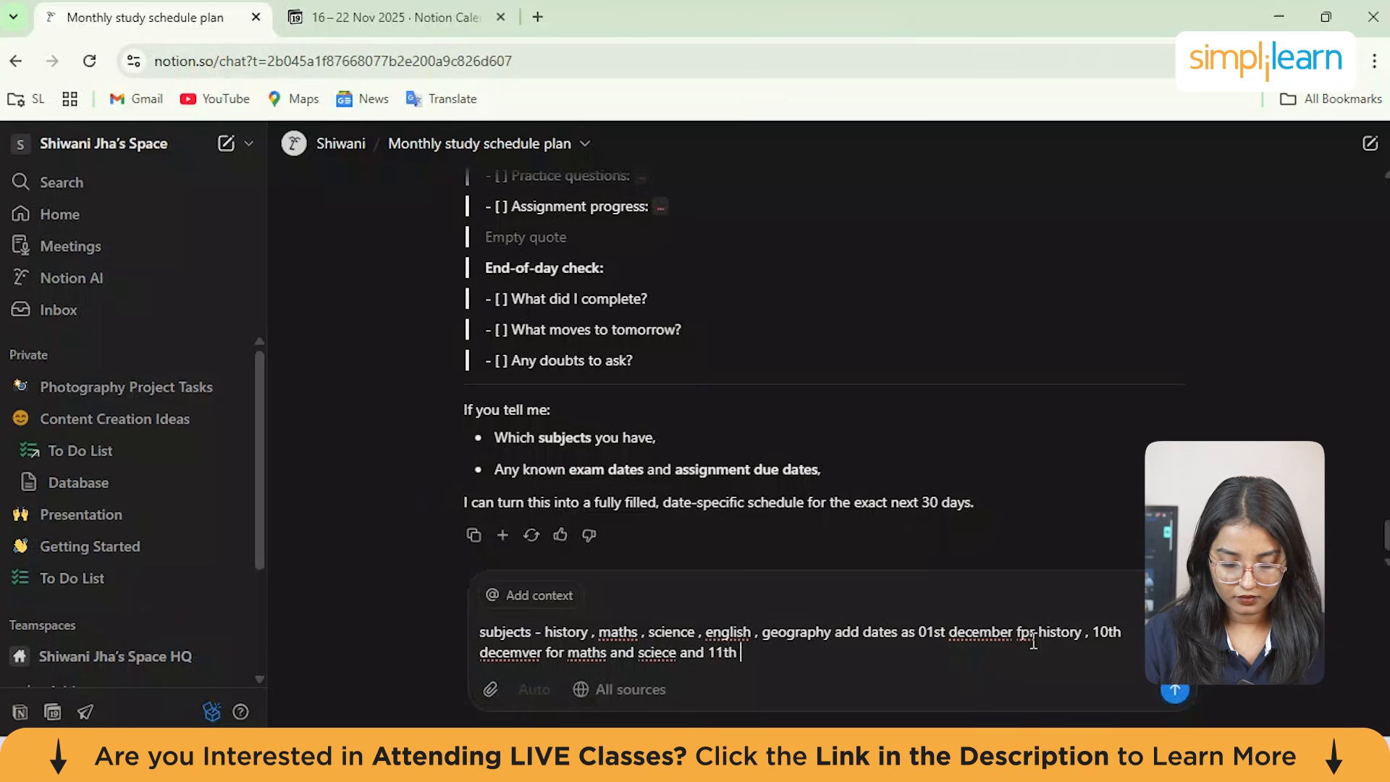
type("december for e")
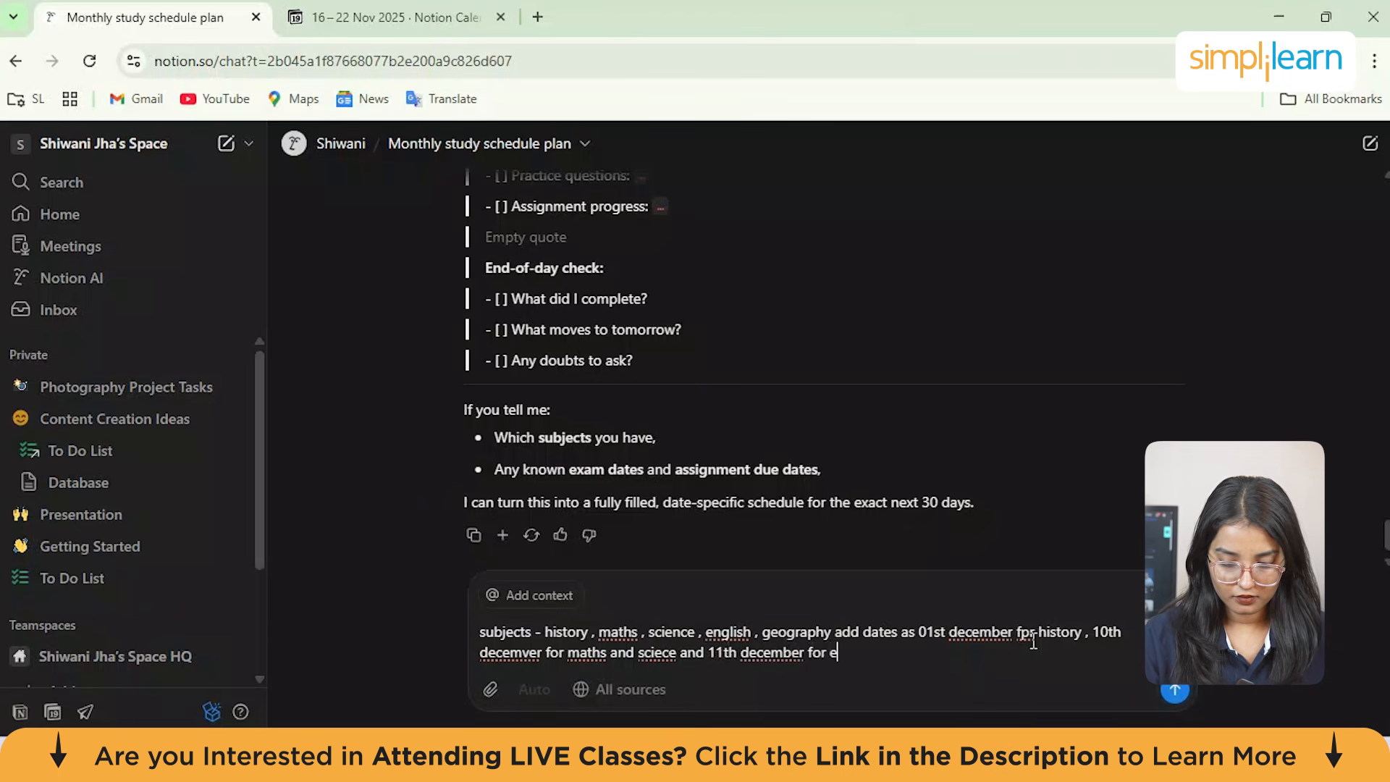
type("nglisha nd ge")
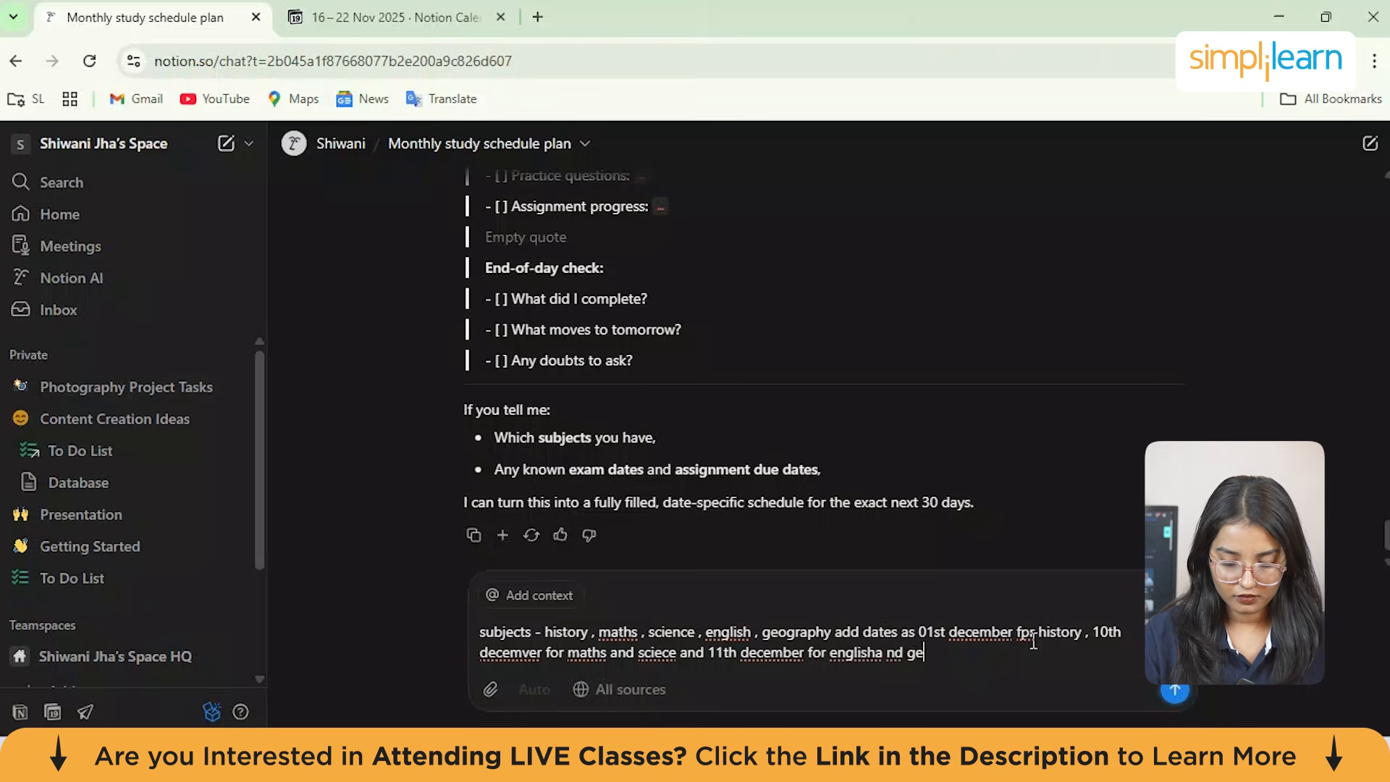
type("ograohy")
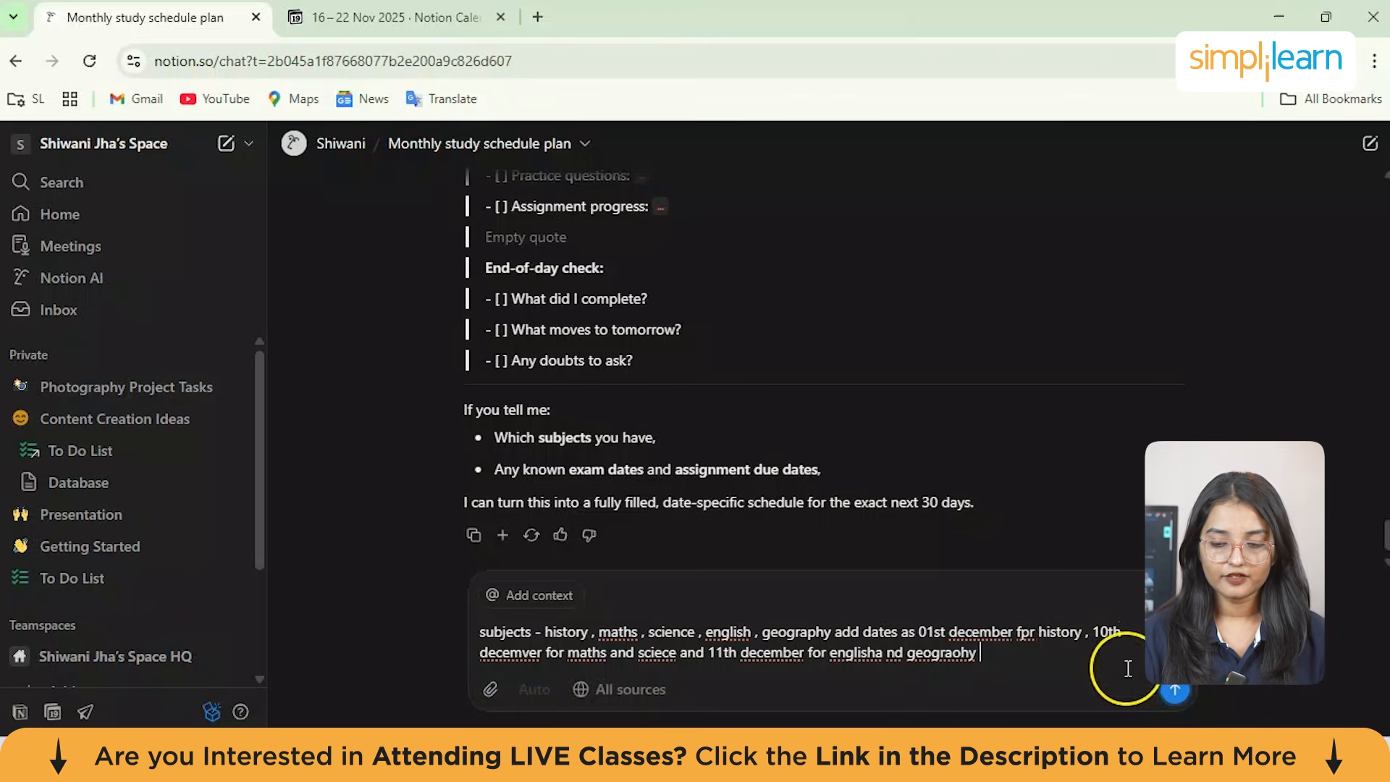
left_click(928, 650)
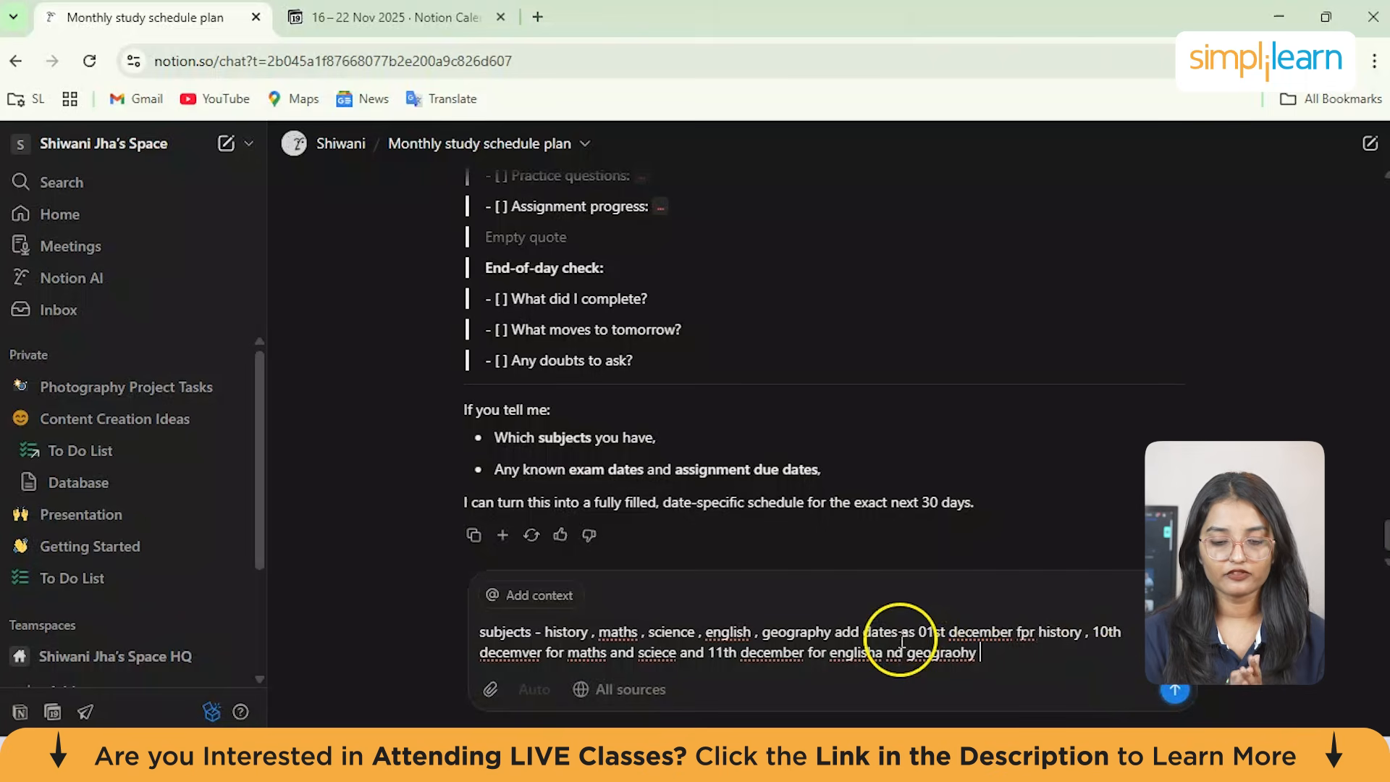
left_click(1174, 697)
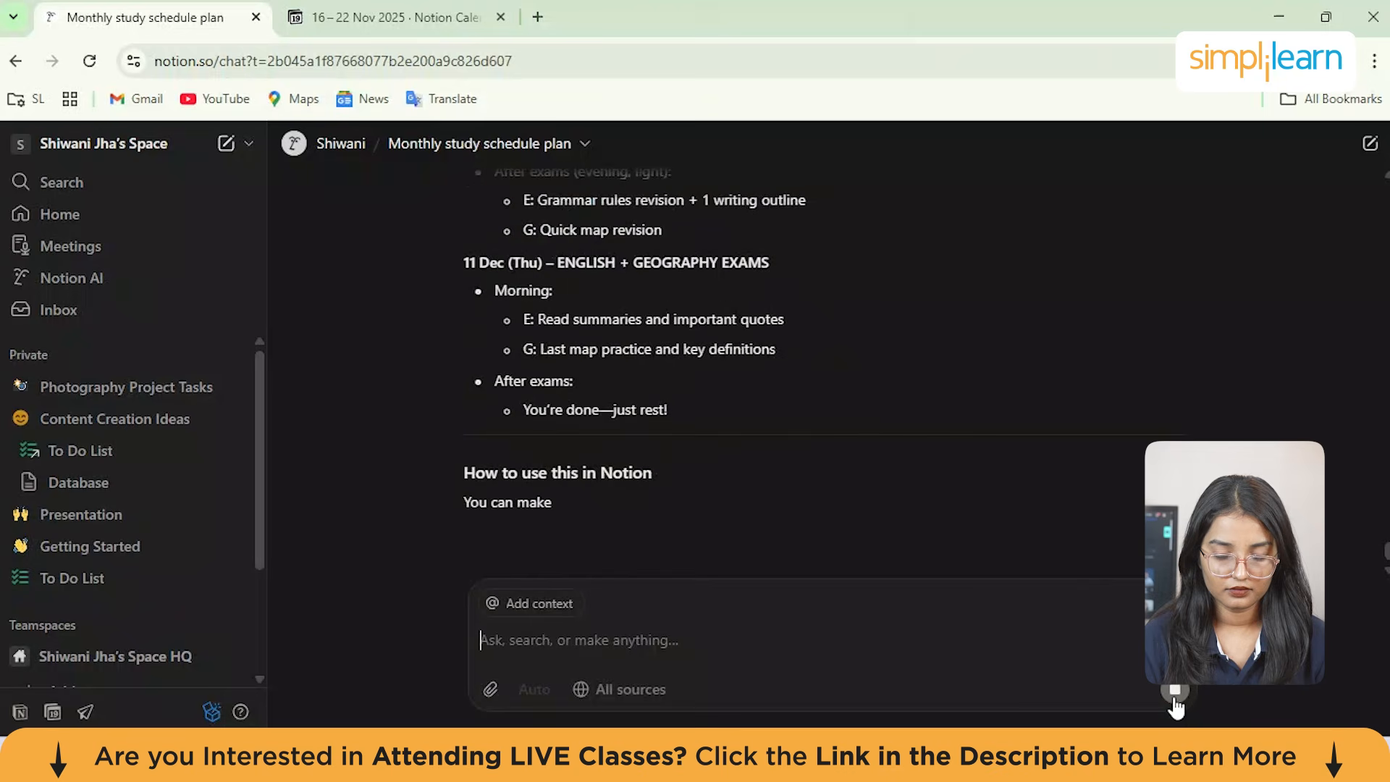
Step: Send a follow-up message in the chat asking the AI to just mention the subjects
left_click(752, 657)
type("just mention ")
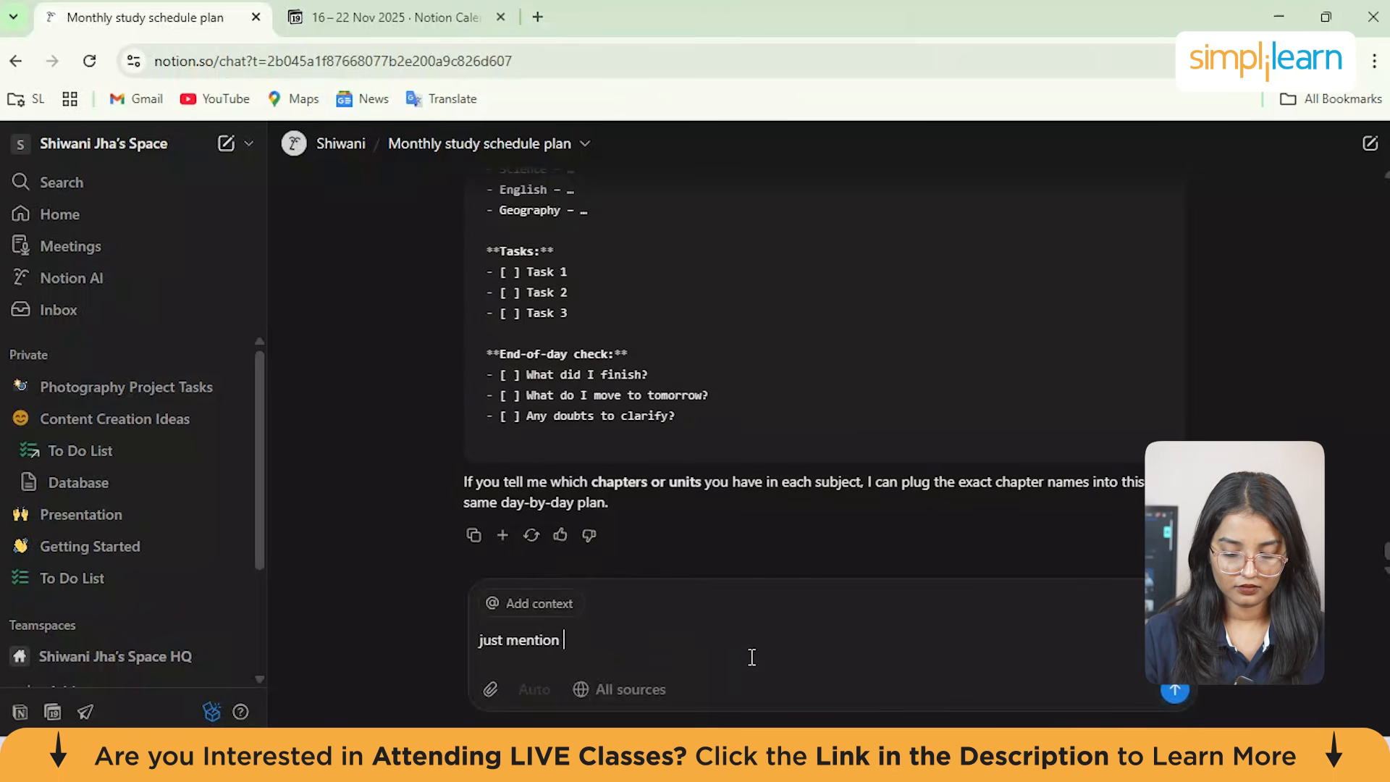
type("the su")
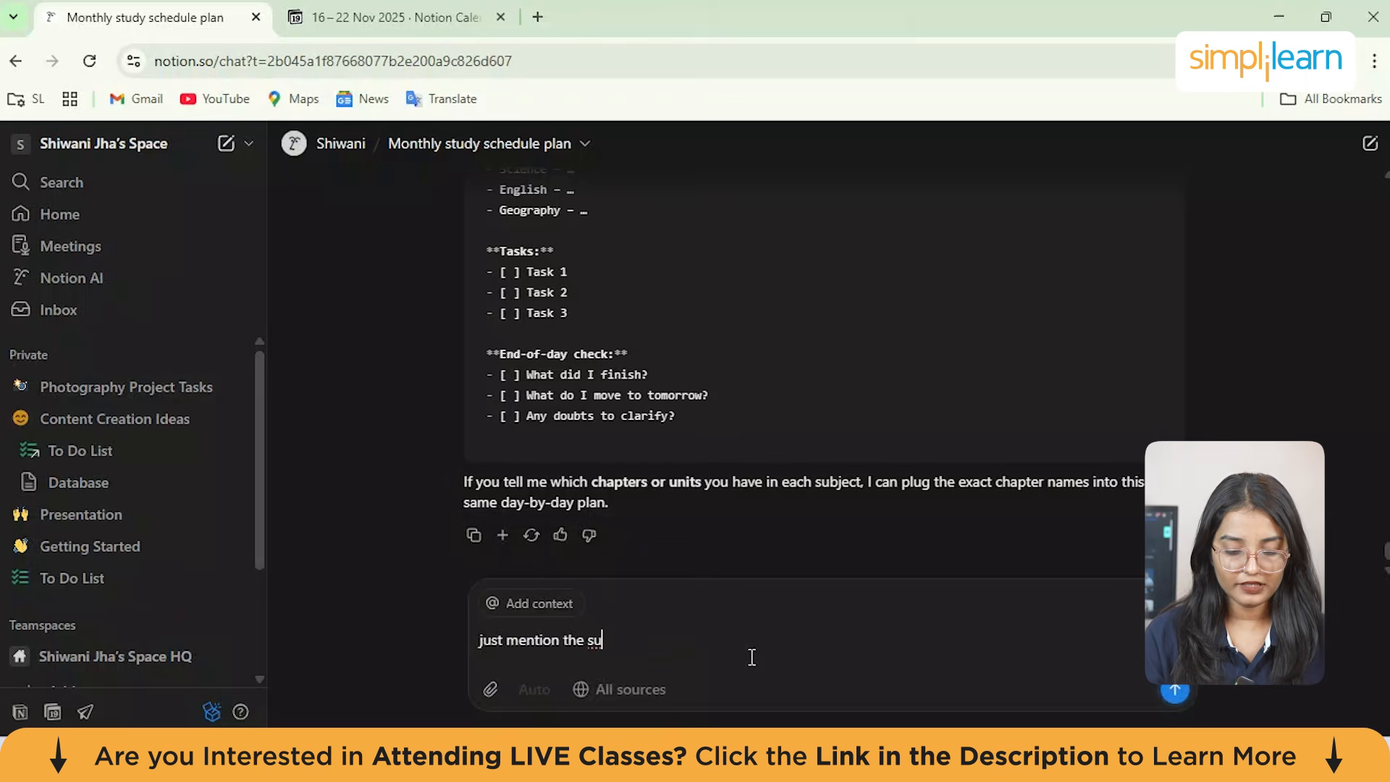
type("bje")
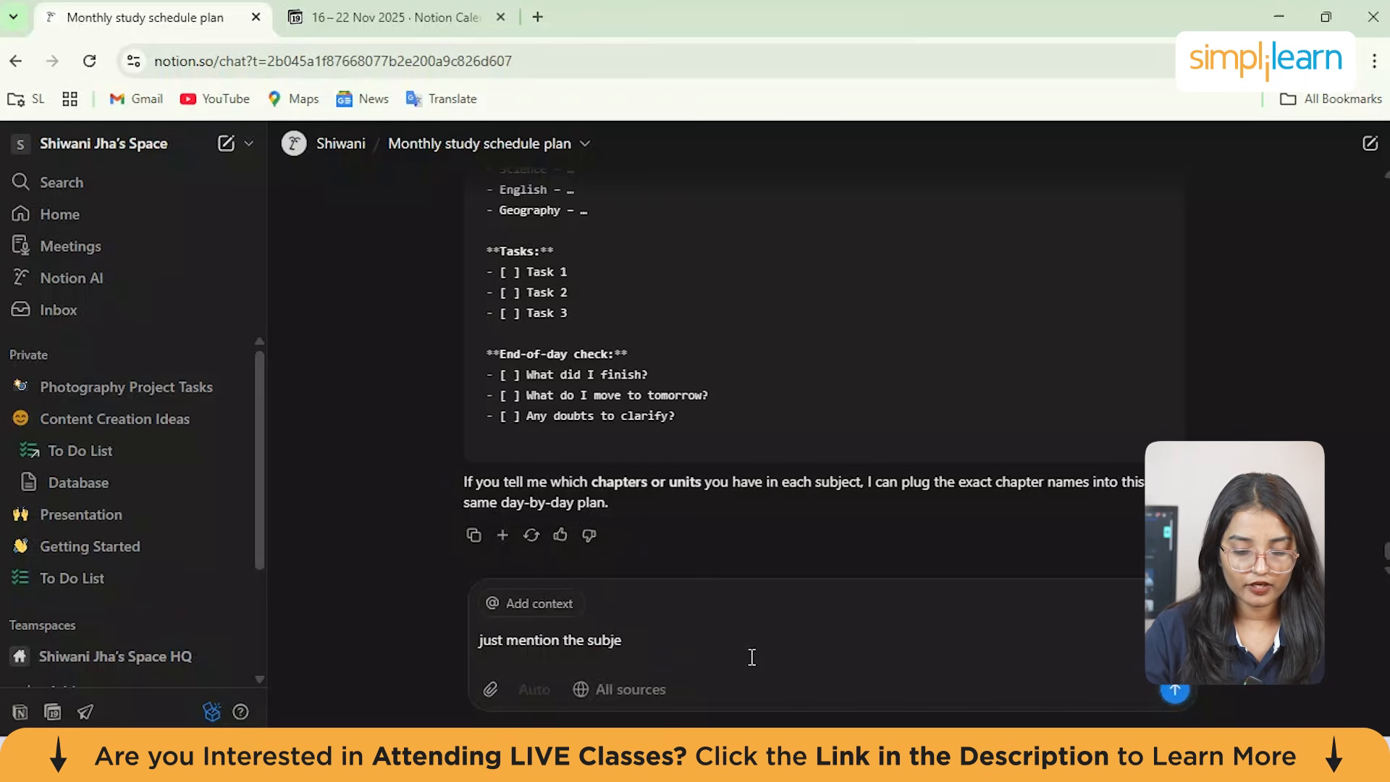
type("ct")
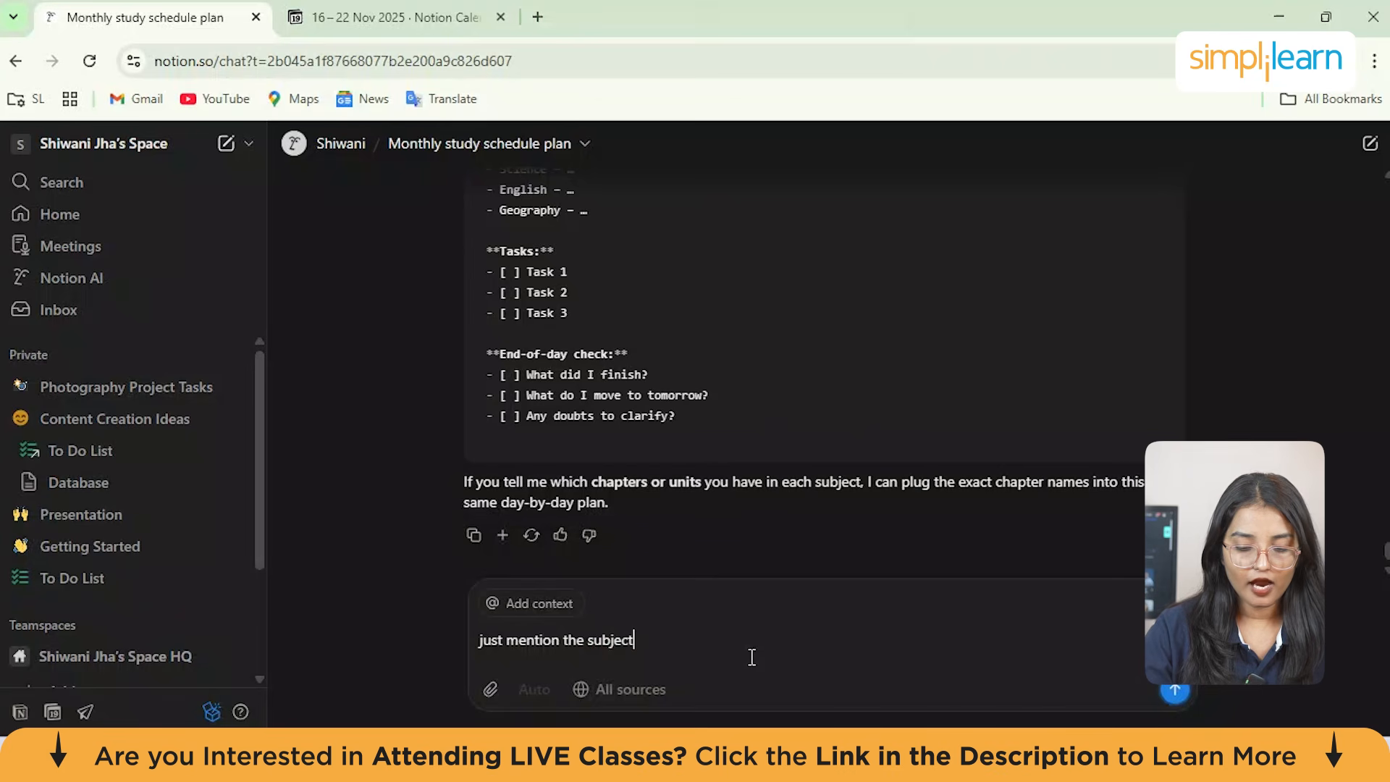
type("s")
key("Return")
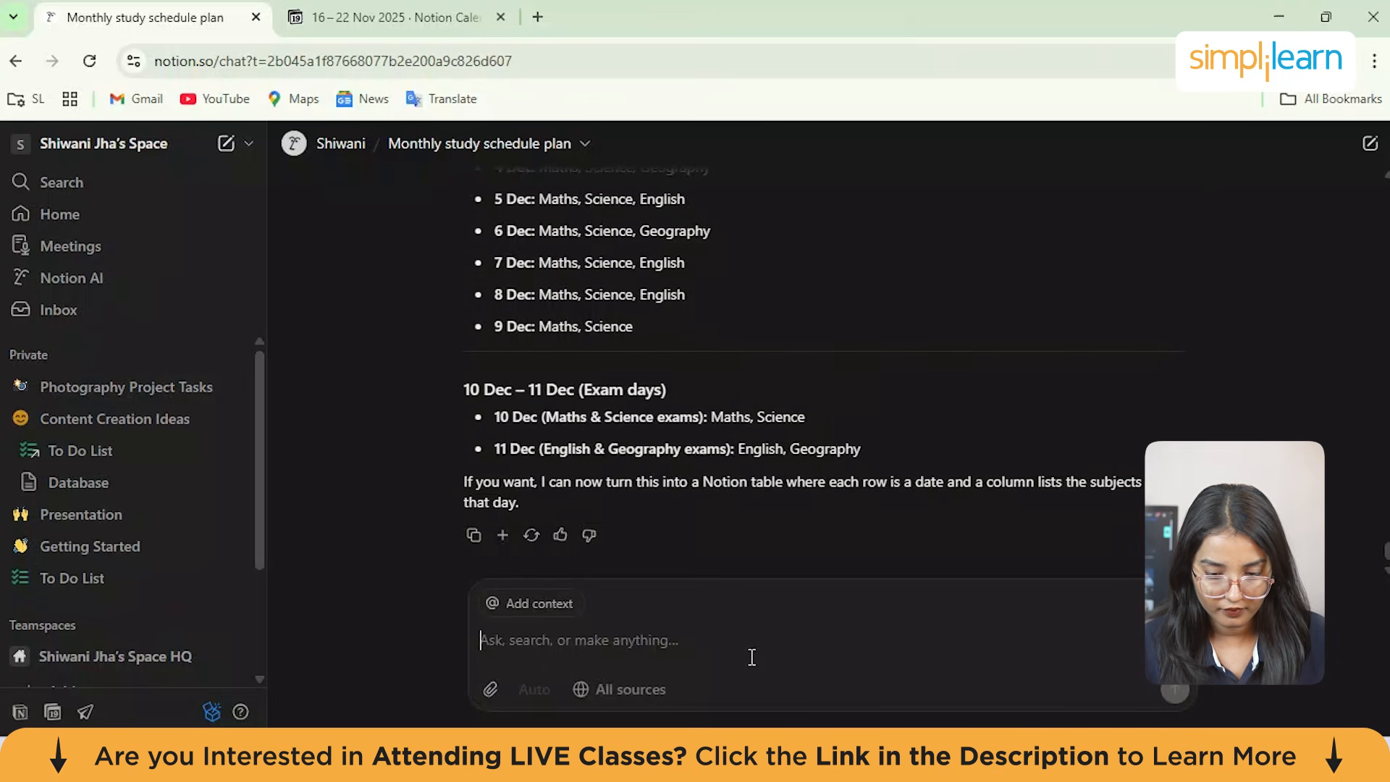
Step: Reply "yes" to the offer of a Notion table, and answer the database suggestion with "yes its fine"
type("yes")
key("Return")
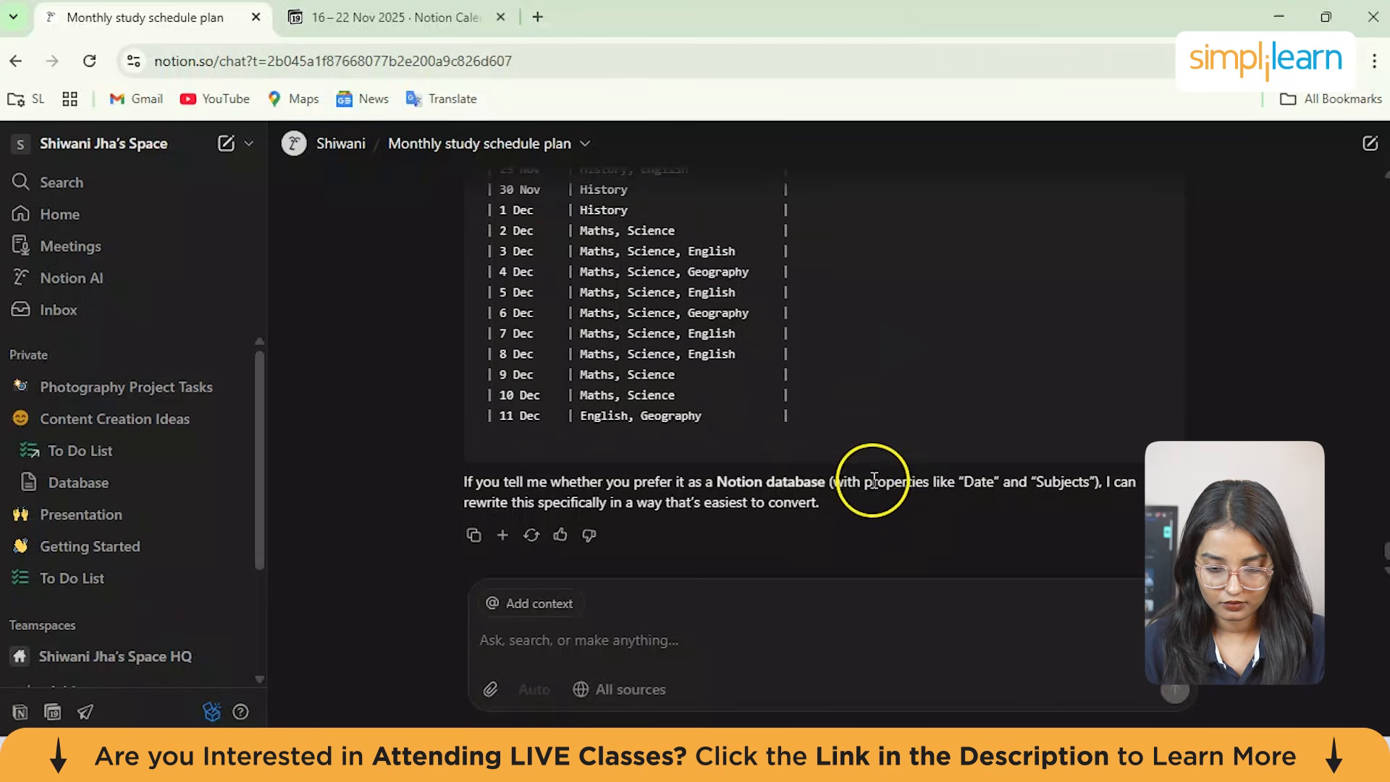
type("y")
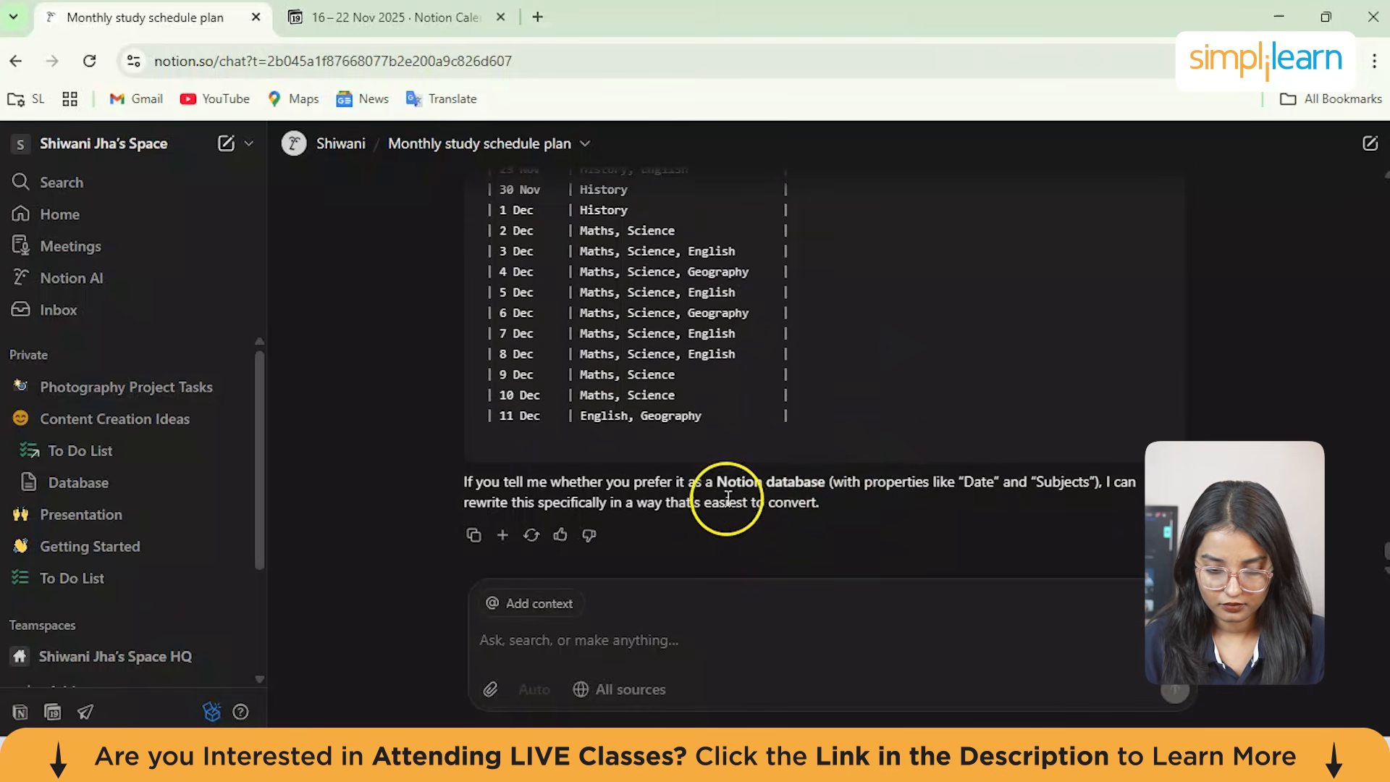
type("es i")
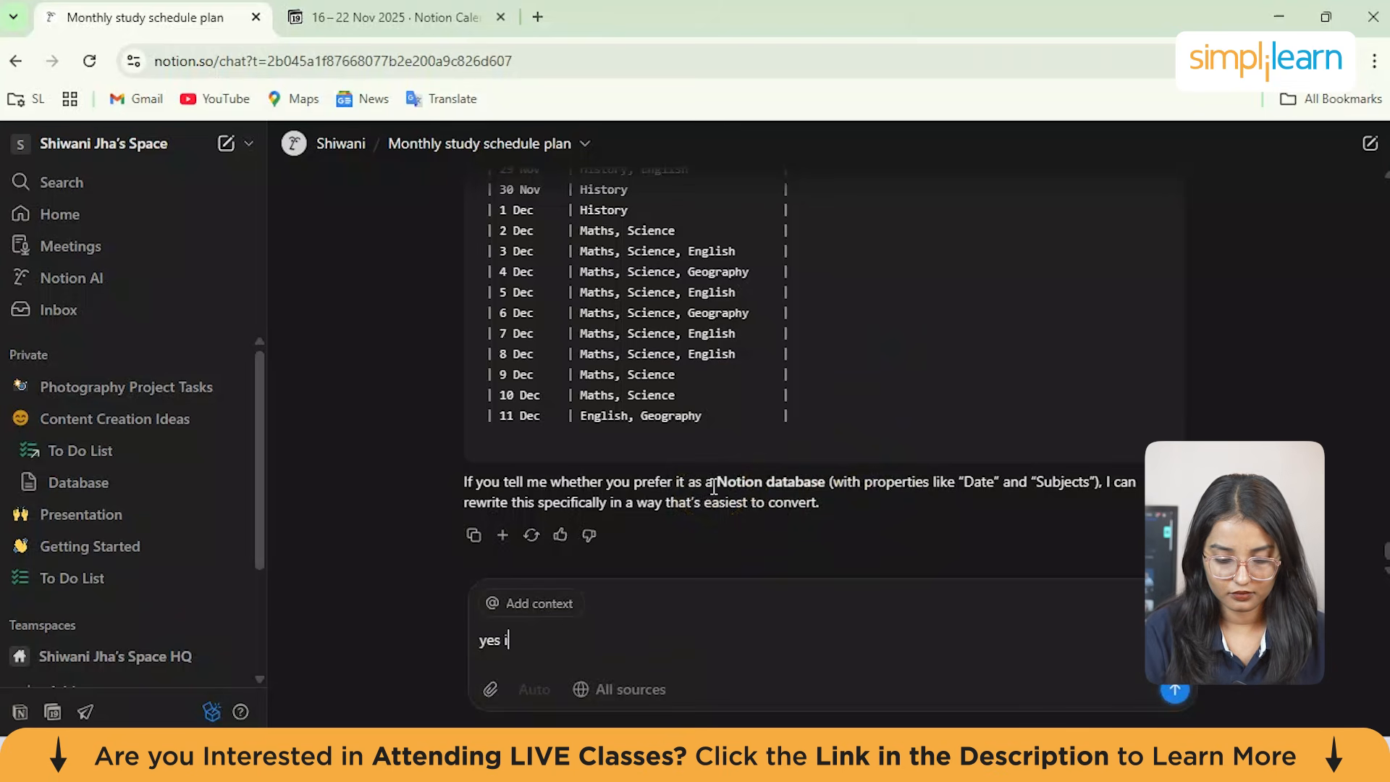
type("ts fine")
key("Return")
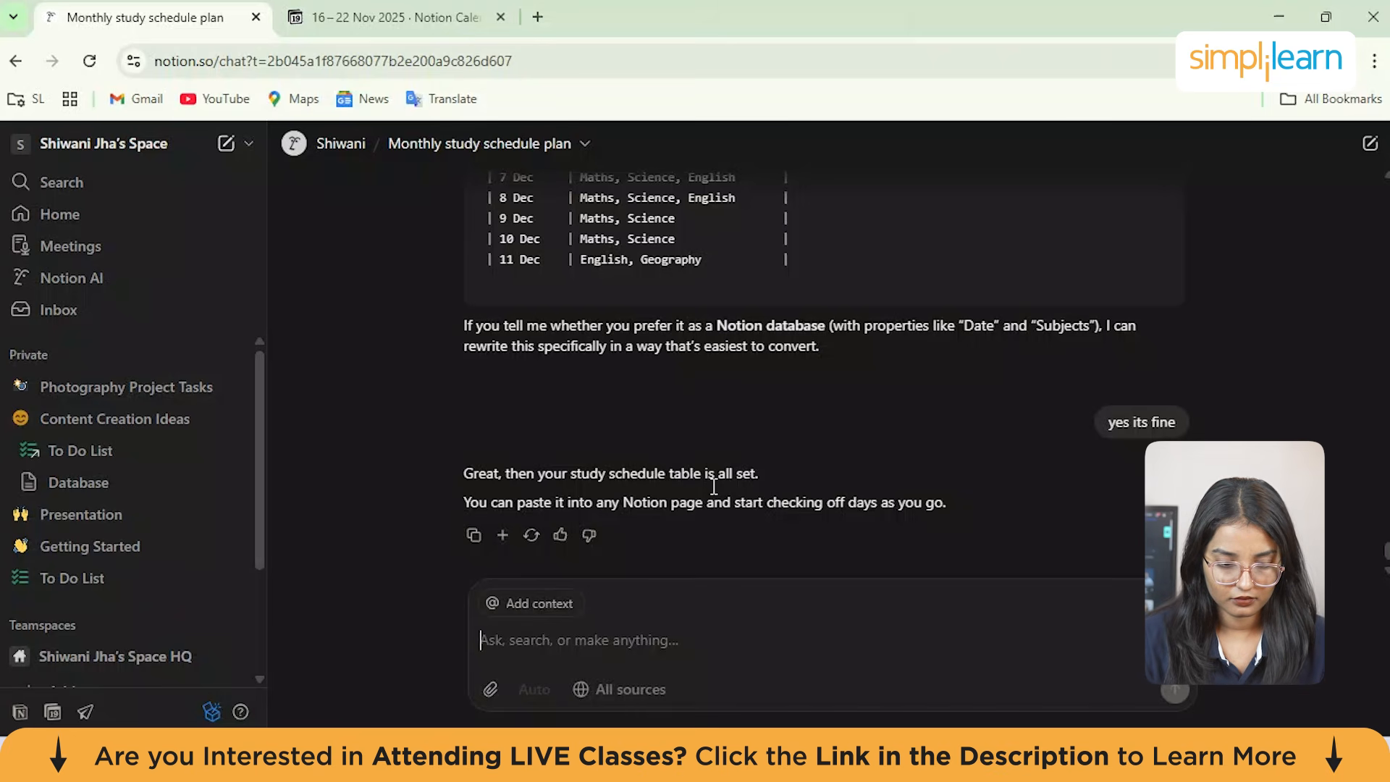
Step: Ask the AI in the same chat to create a page for the study schedule, and read its reply
type("crae")
key("BackSpace")
key("BackSpace")
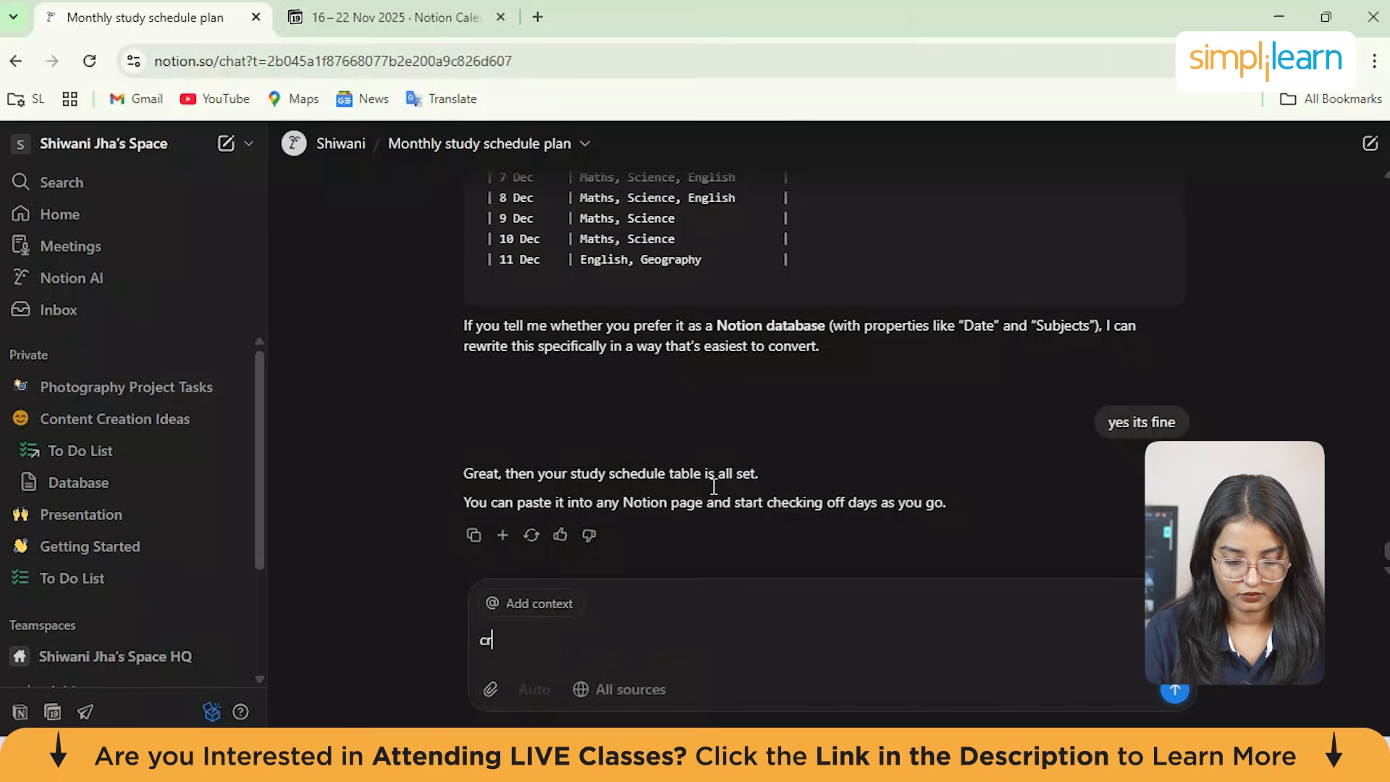
type("rreate table")
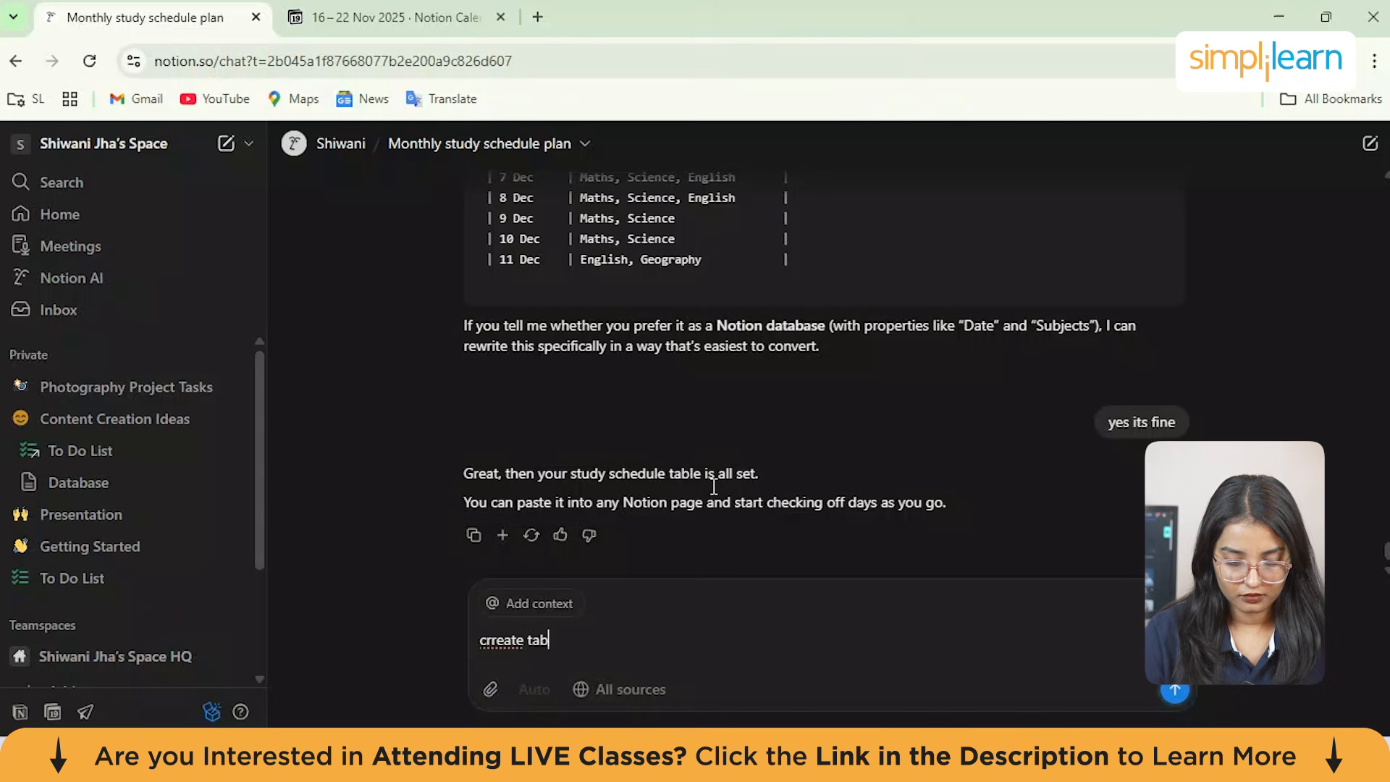
key("BackSpace")
key("BackSpace")
key("BackSpace")
key("BackSpace")
key("BackSpace")
type("oage for me")
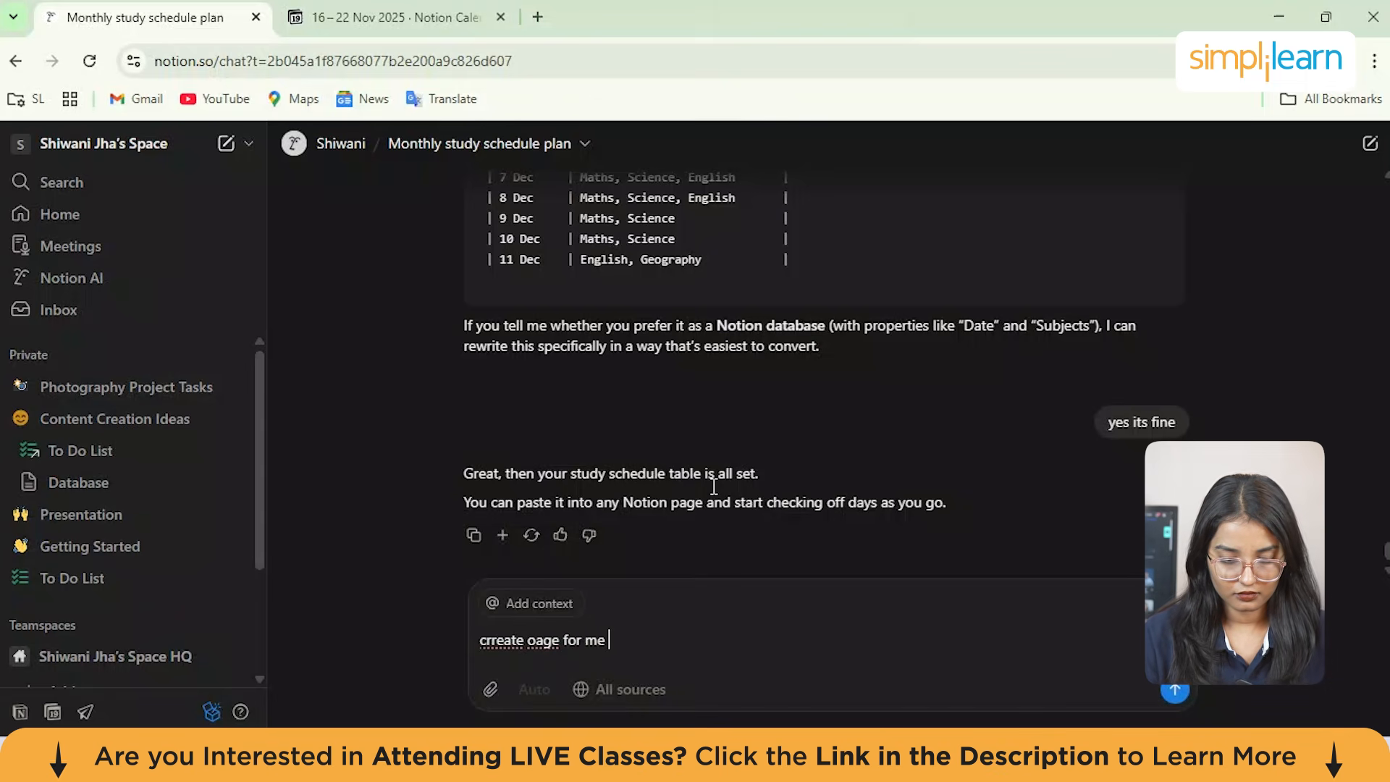
key("Return")
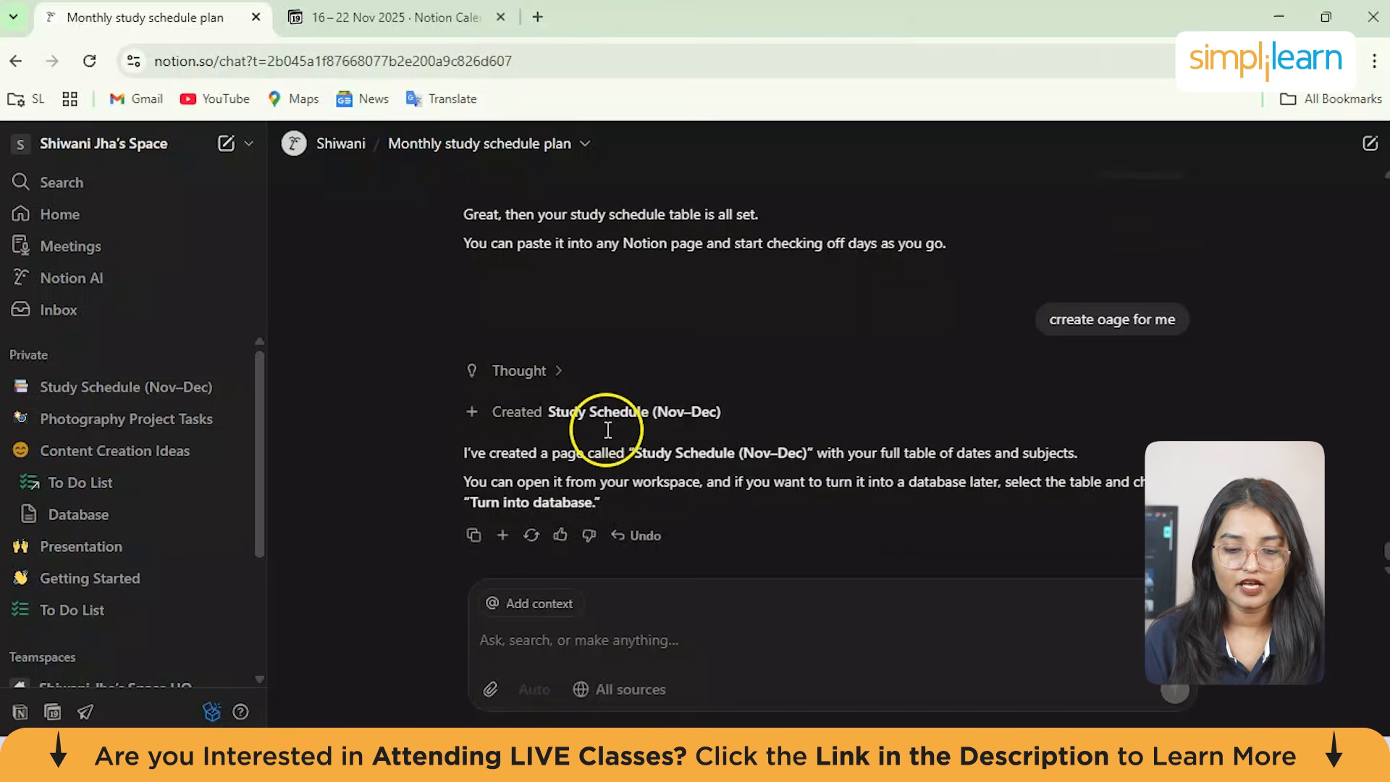
left_click_drag(625, 454, 910, 503)
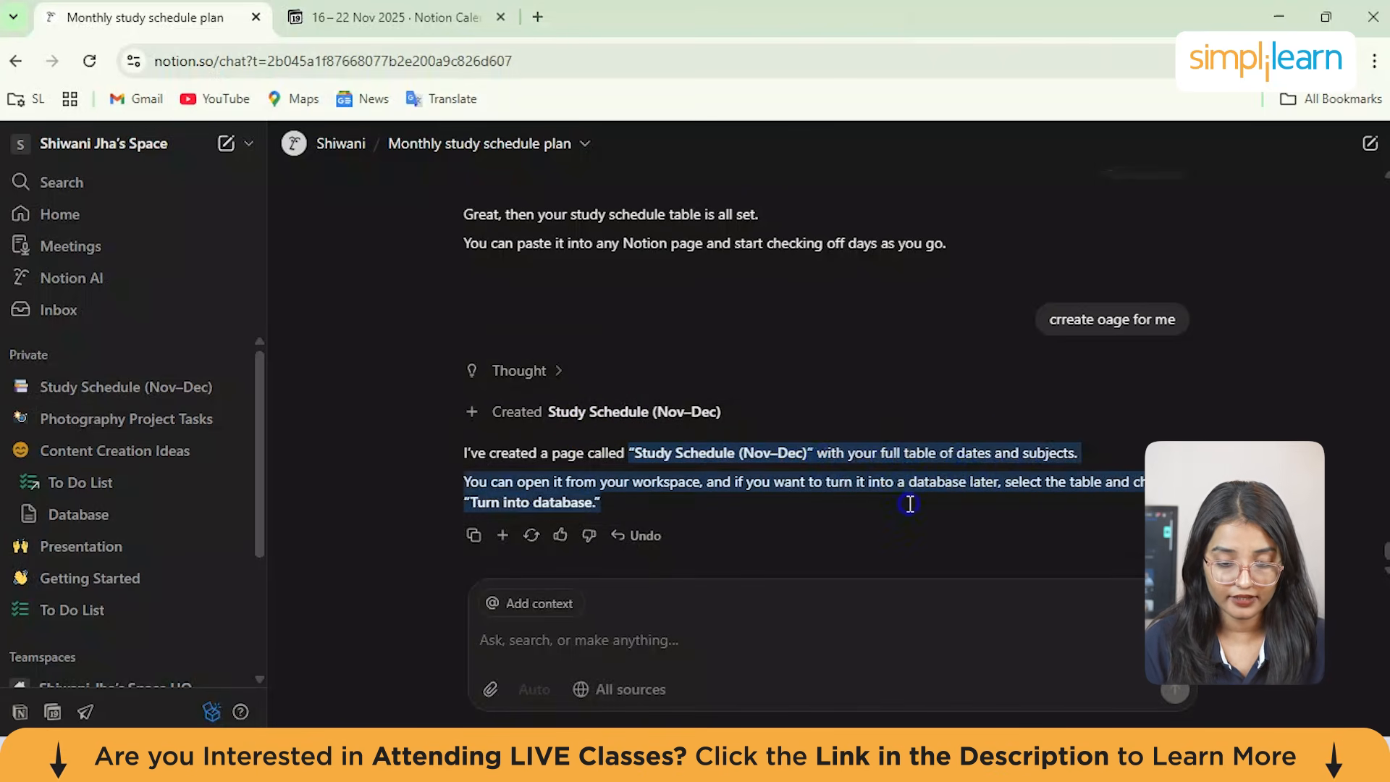
left_click(906, 503)
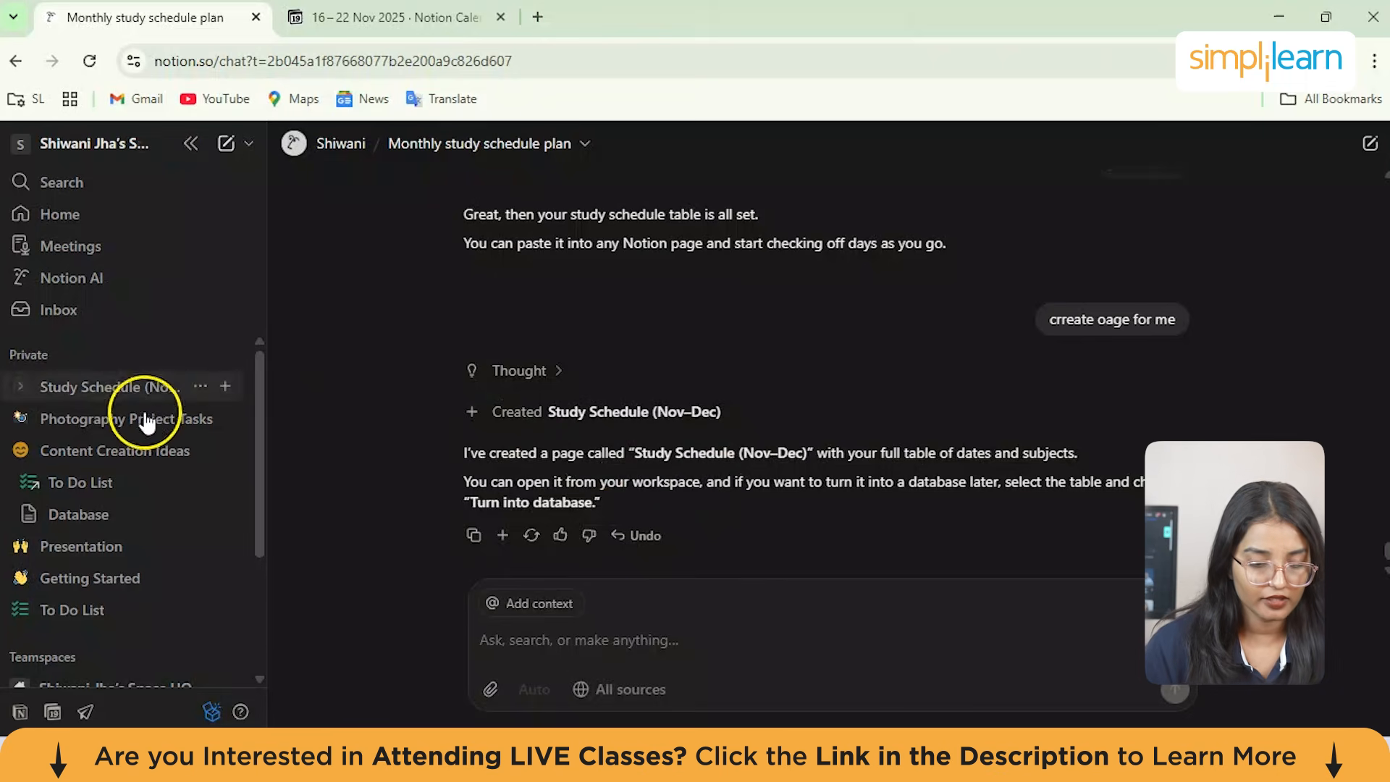
Step: Open the Study Schedule (Nov–Dec) page and review its table of dates and subjects through 11 Dec
left_click(118, 389)
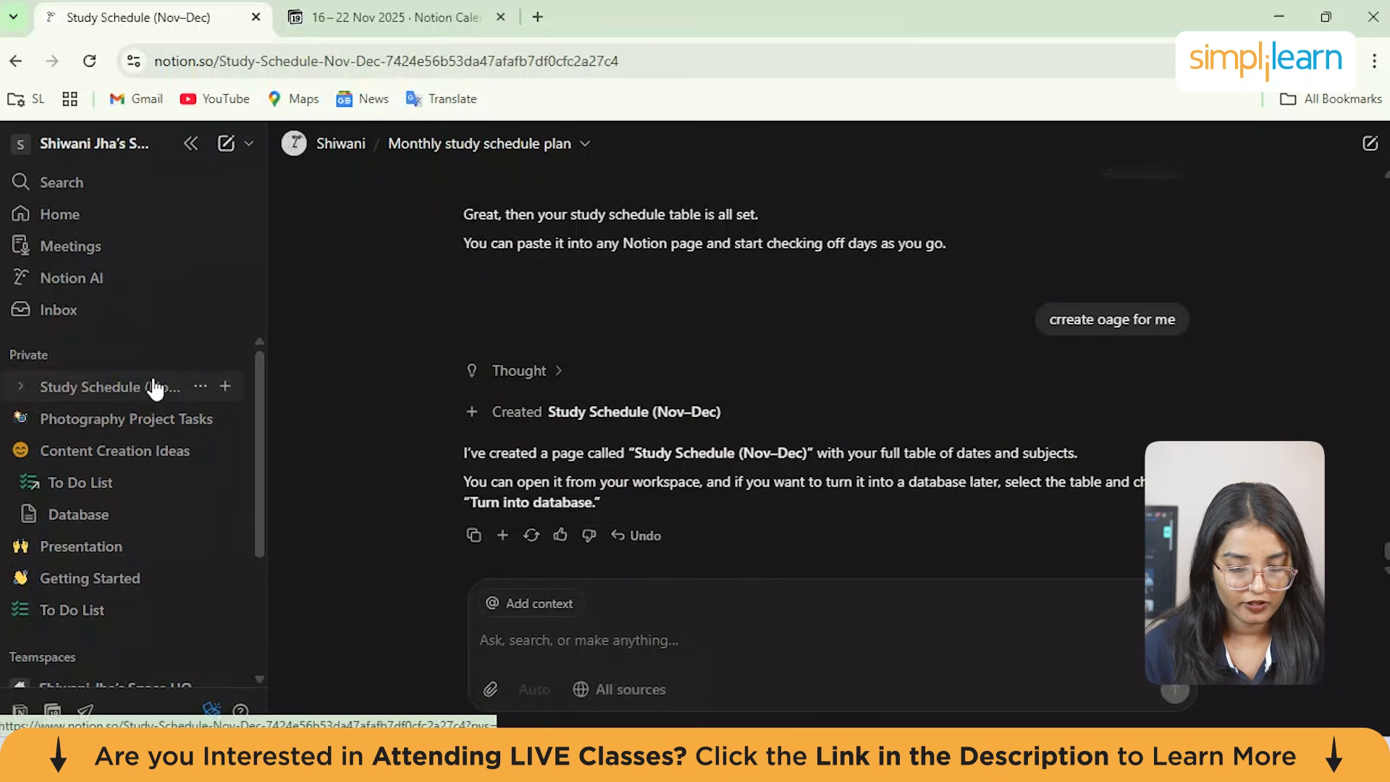
scroll(691, 376, "down", 2)
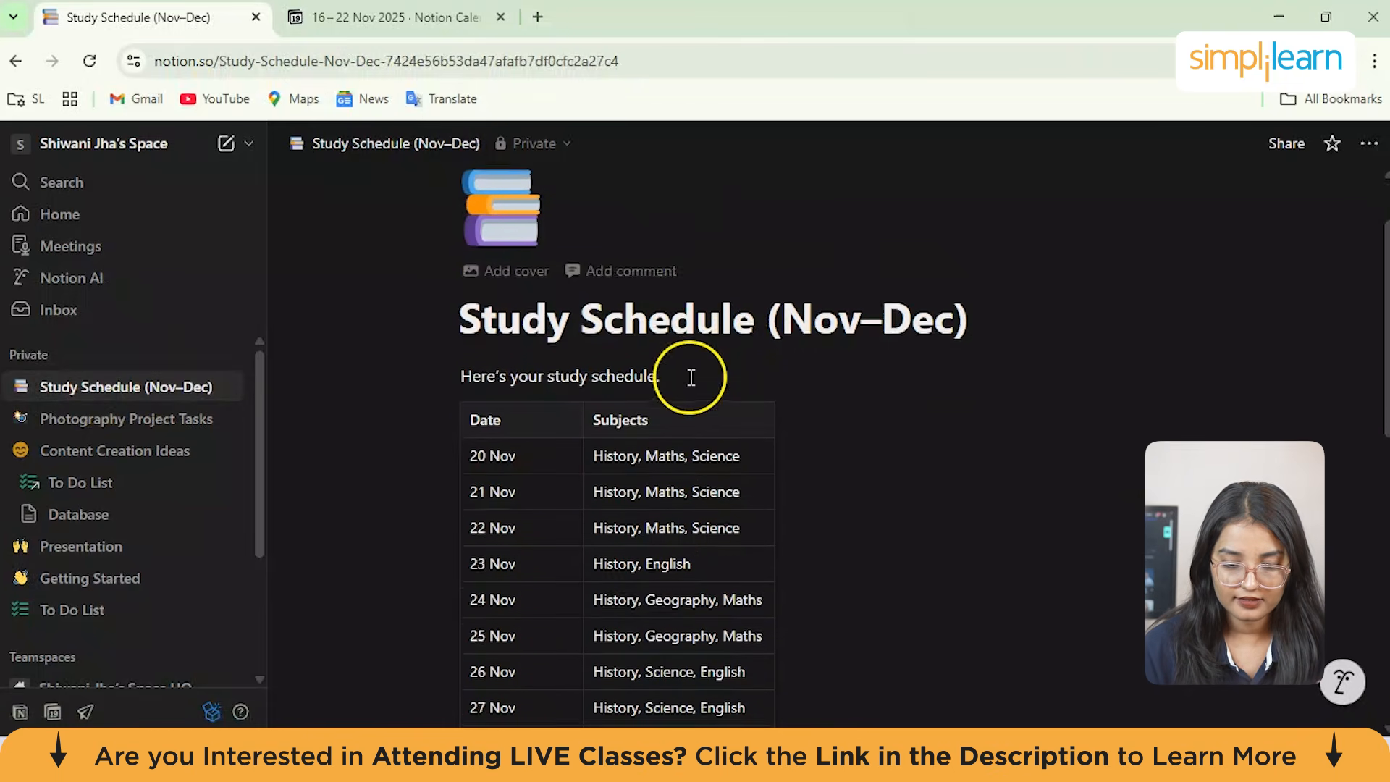
scroll(767, 344, "down", 2)
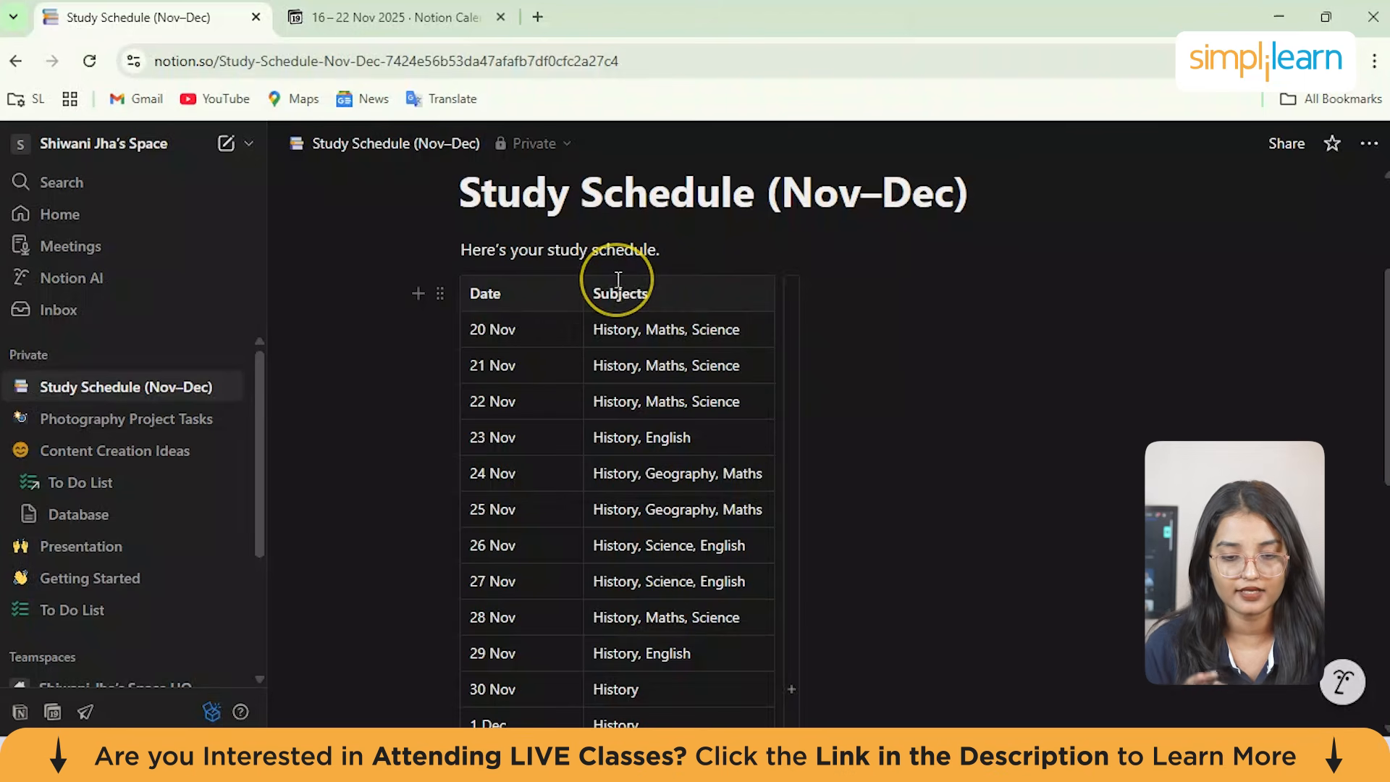
left_click_drag(514, 255, 695, 261)
left_click(884, 357)
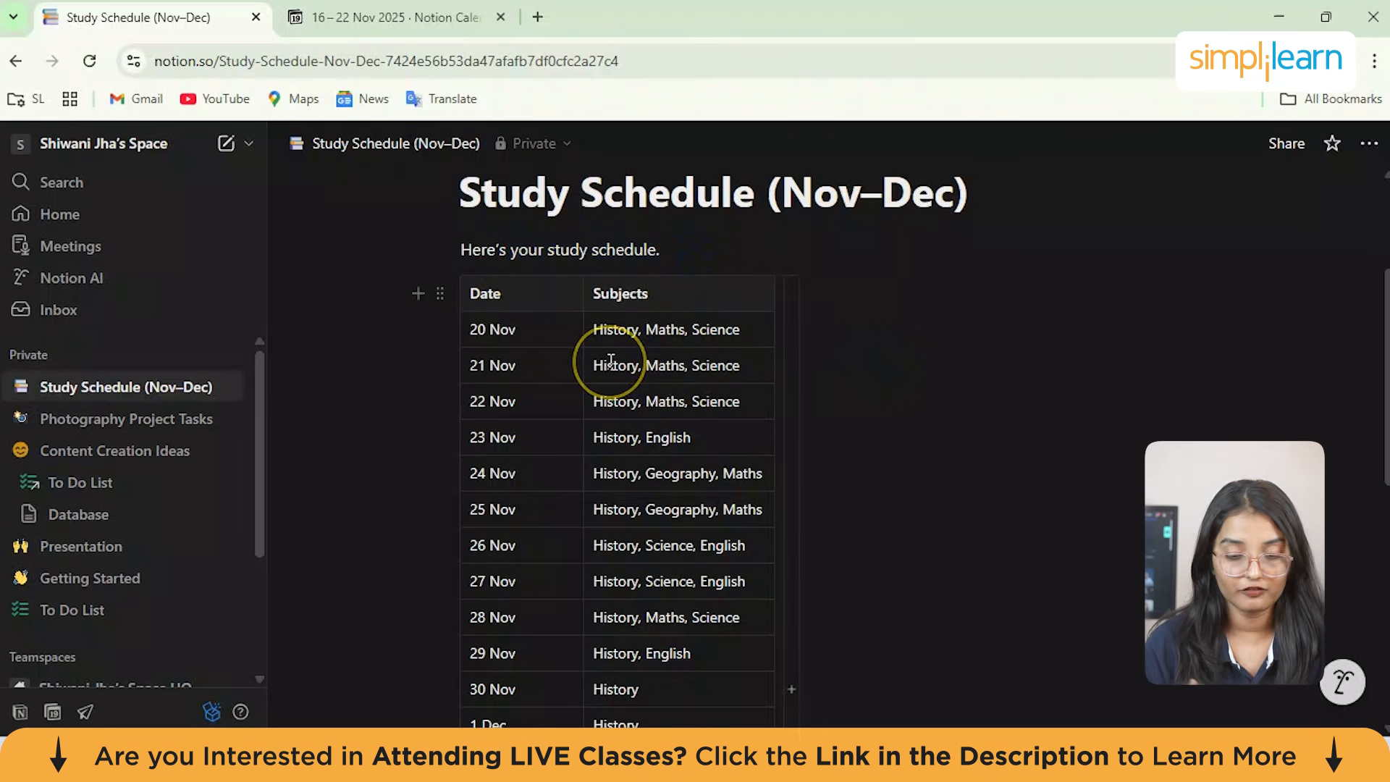
scroll(610, 360, "down", 3)
scroll(611, 360, "up", 2)
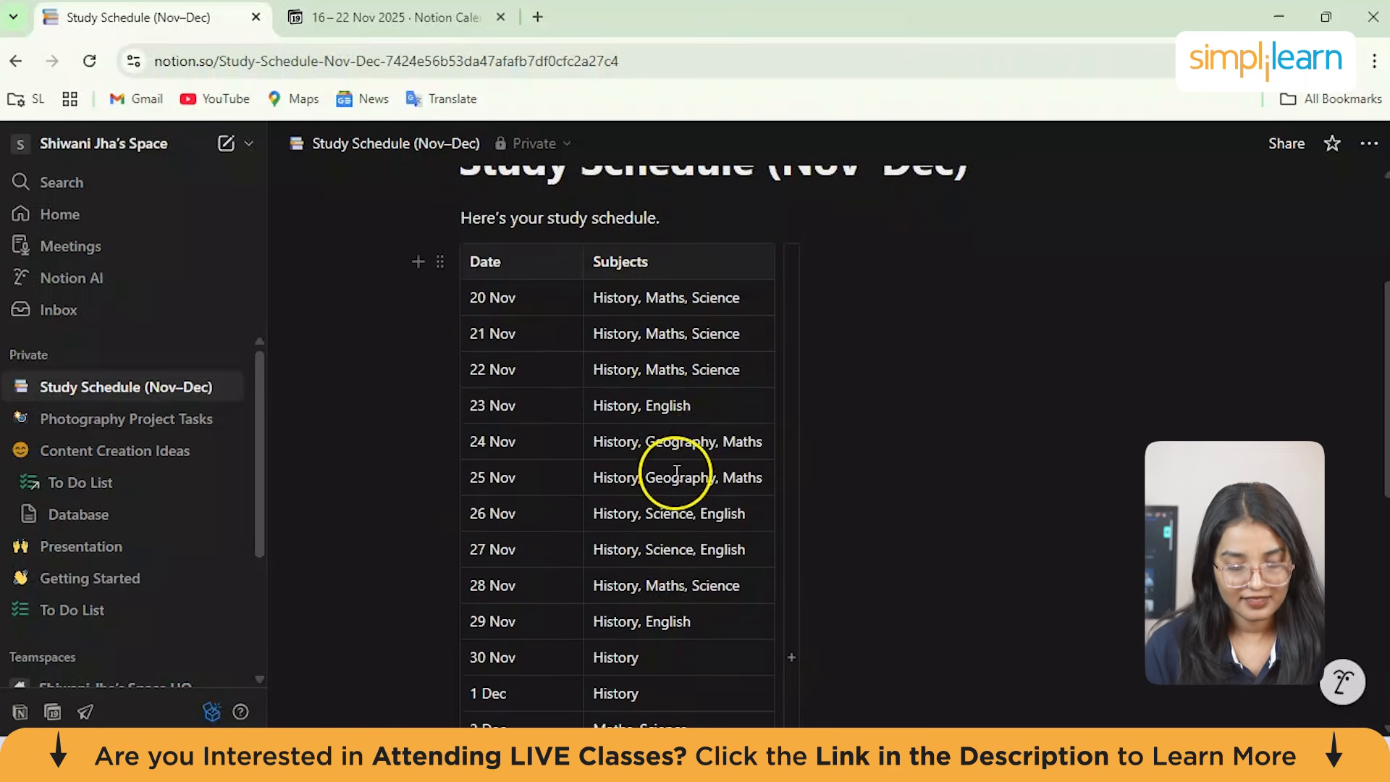
scroll(601, 434, "down", 8)
left_click(590, 575)
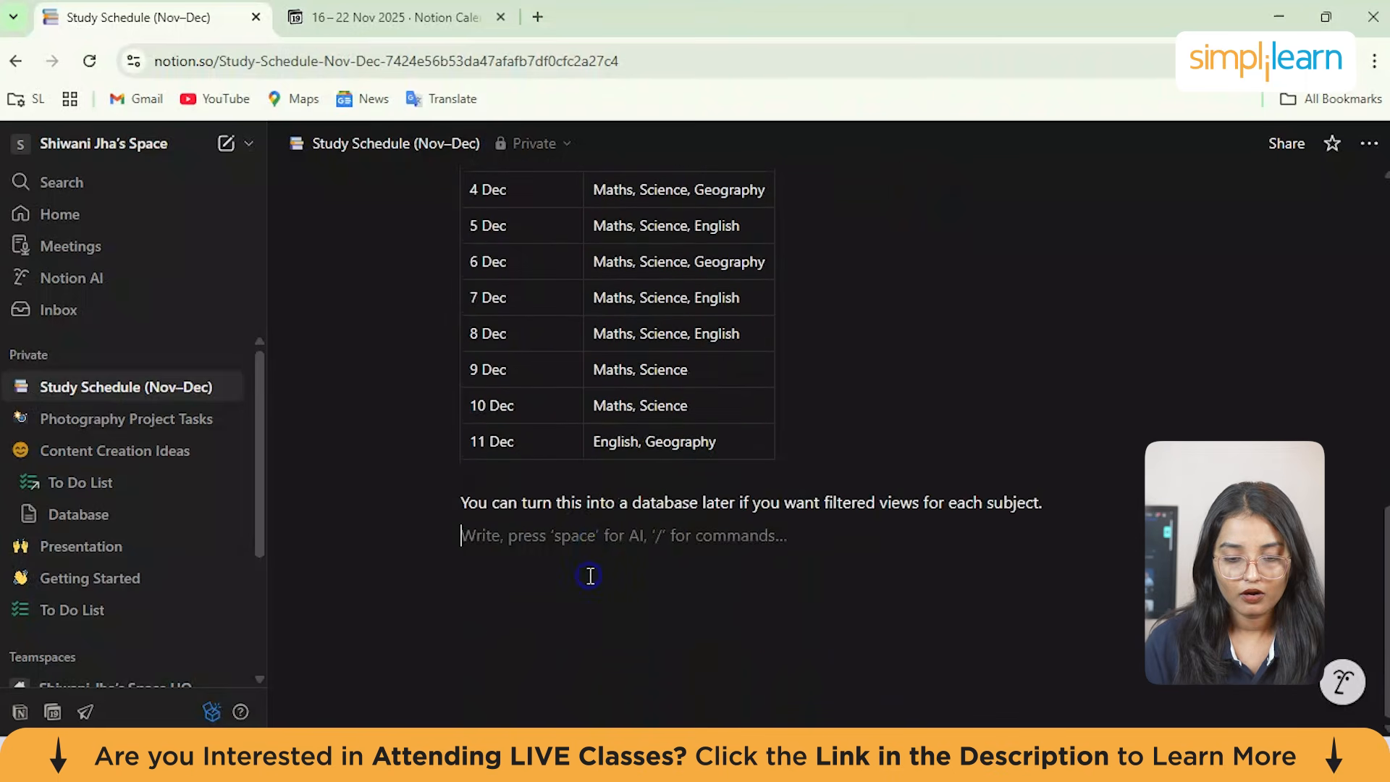
left_click(545, 555)
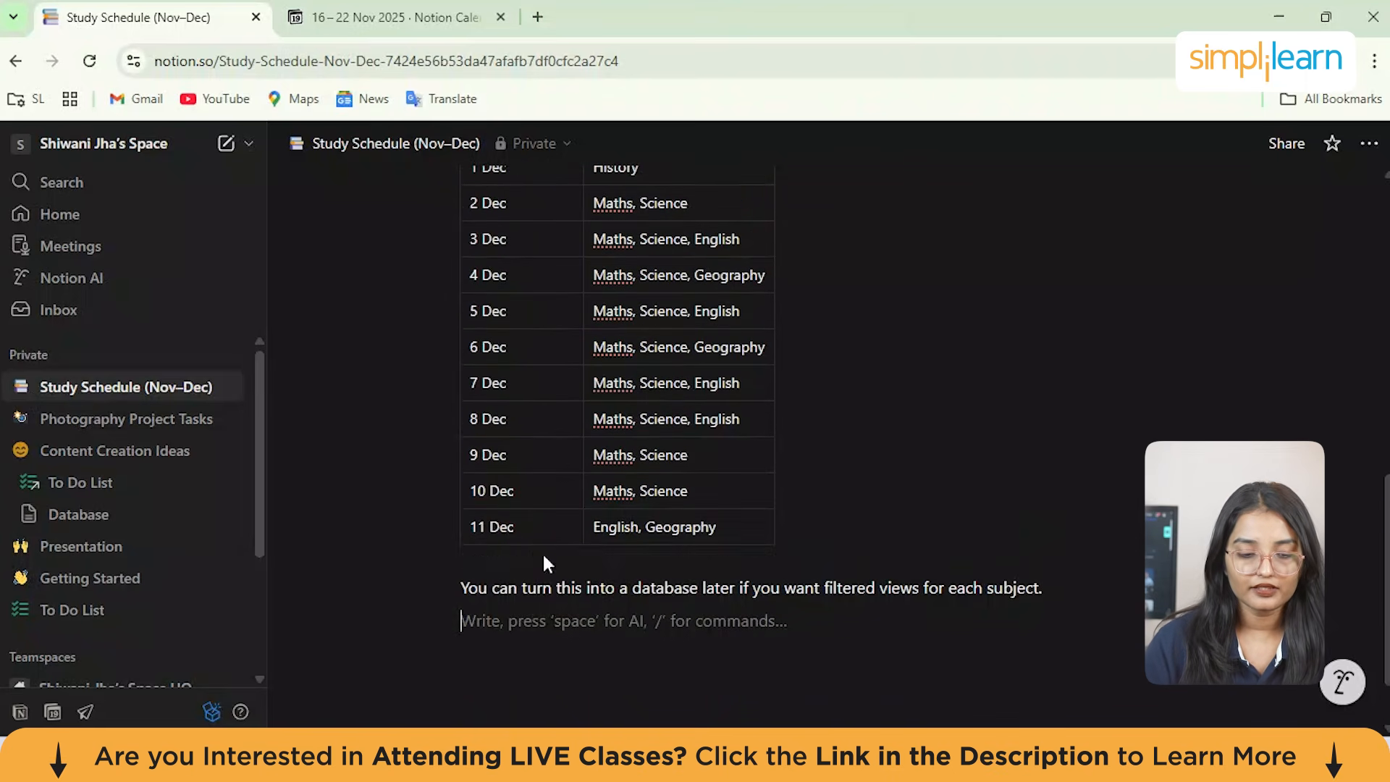
left_click(82, 534)
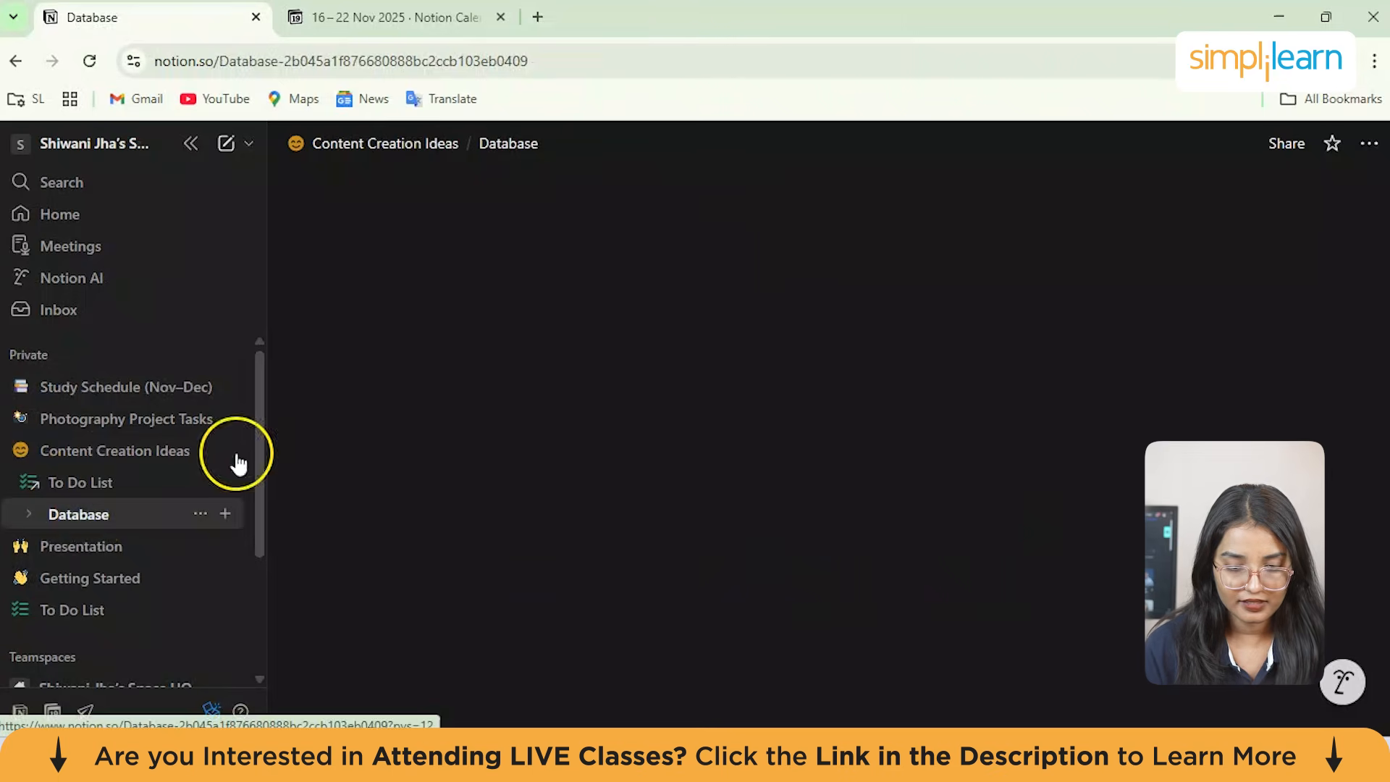
left_click(80, 391)
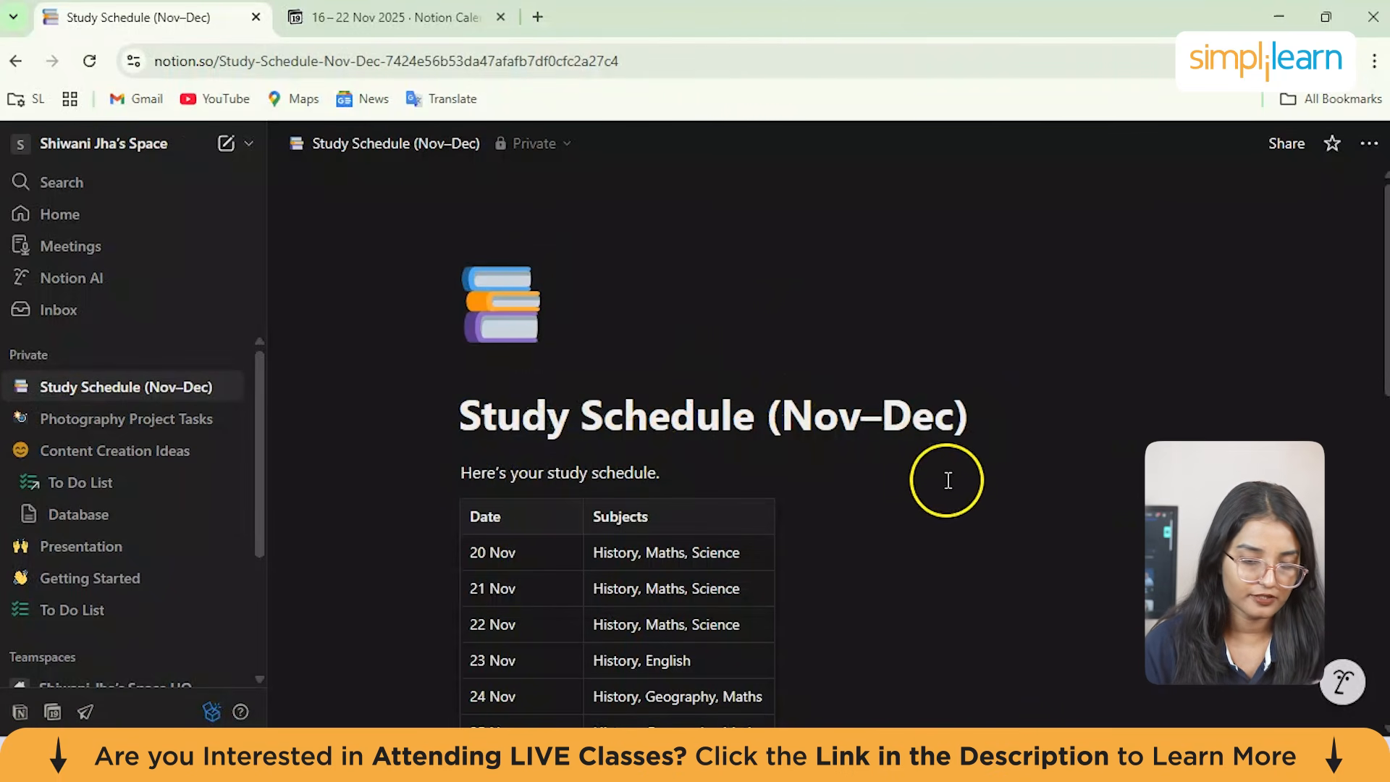
Step: Start a new Notion AI chat and send the prompt "create database for my study schedule"
left_click(102, 278)
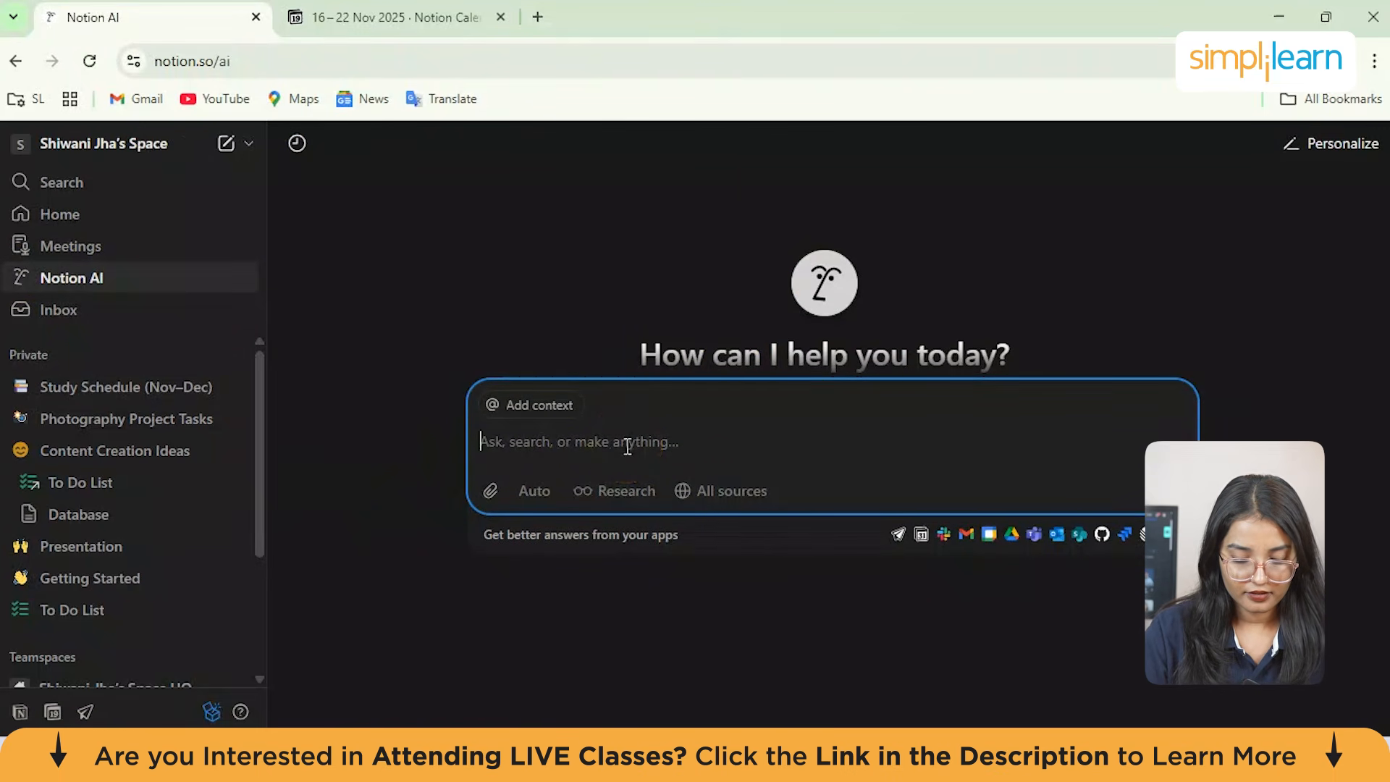
type("create database for my s")
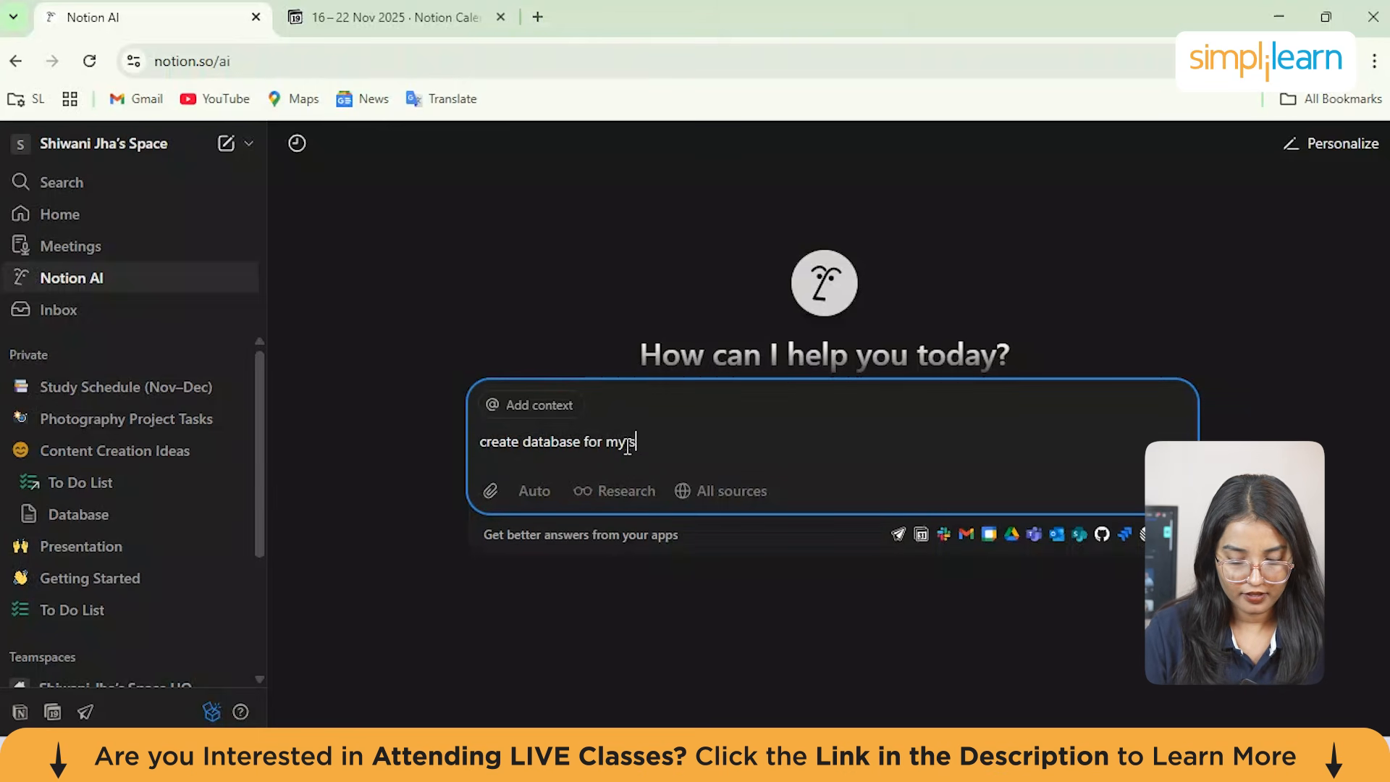
type("tud")
key("BackSpace")
key("BackSpace")
type("tudy sc")
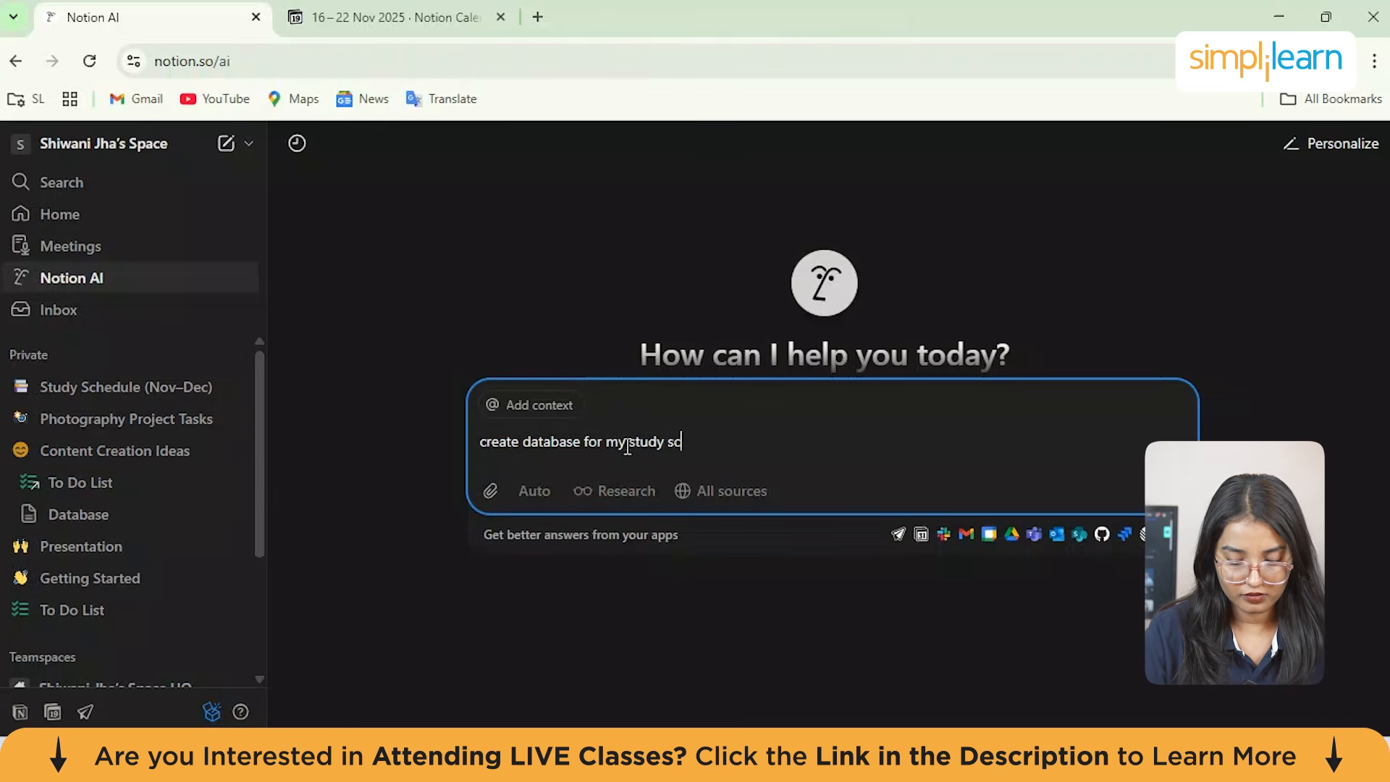
type("hedule")
key("Return")
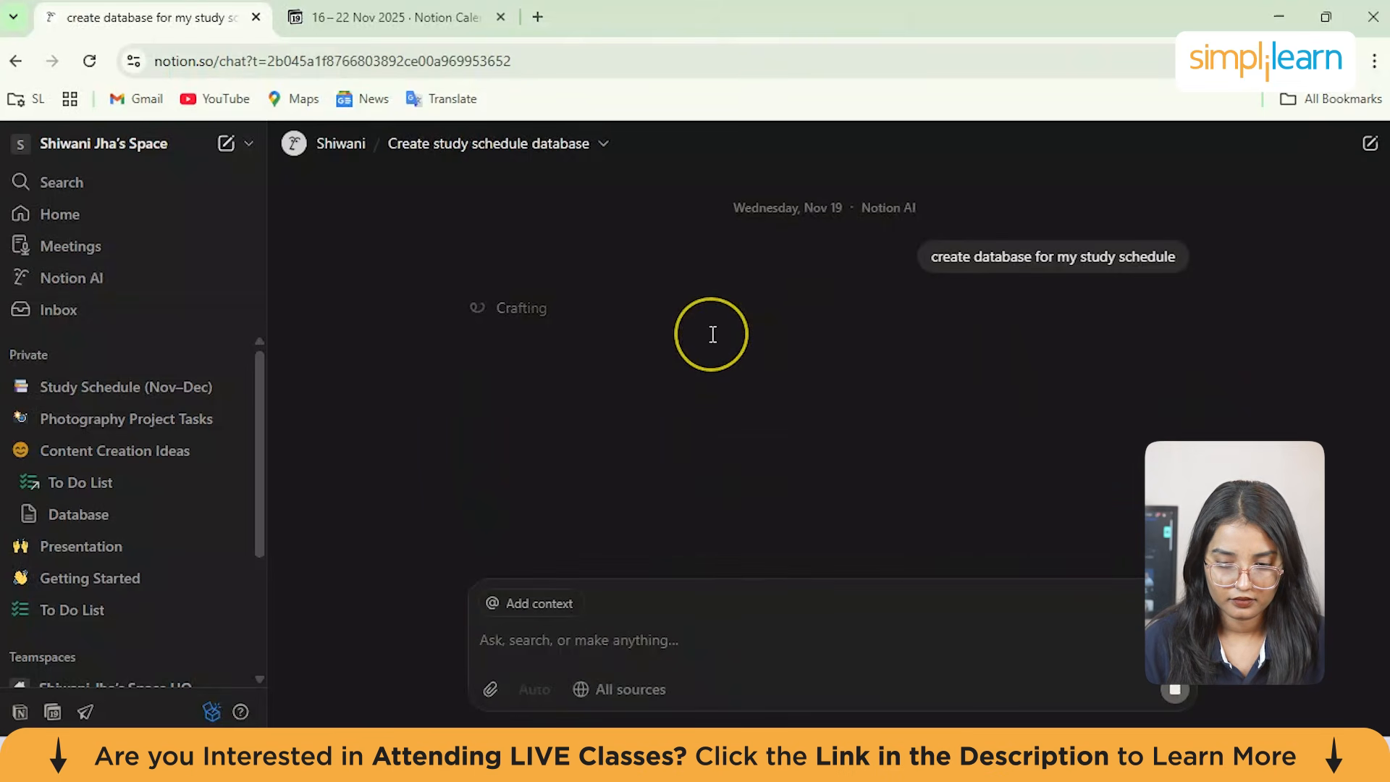
Step: Open the new Study Schedule database and examine its property columns from Session through Notes
left_click(131, 391)
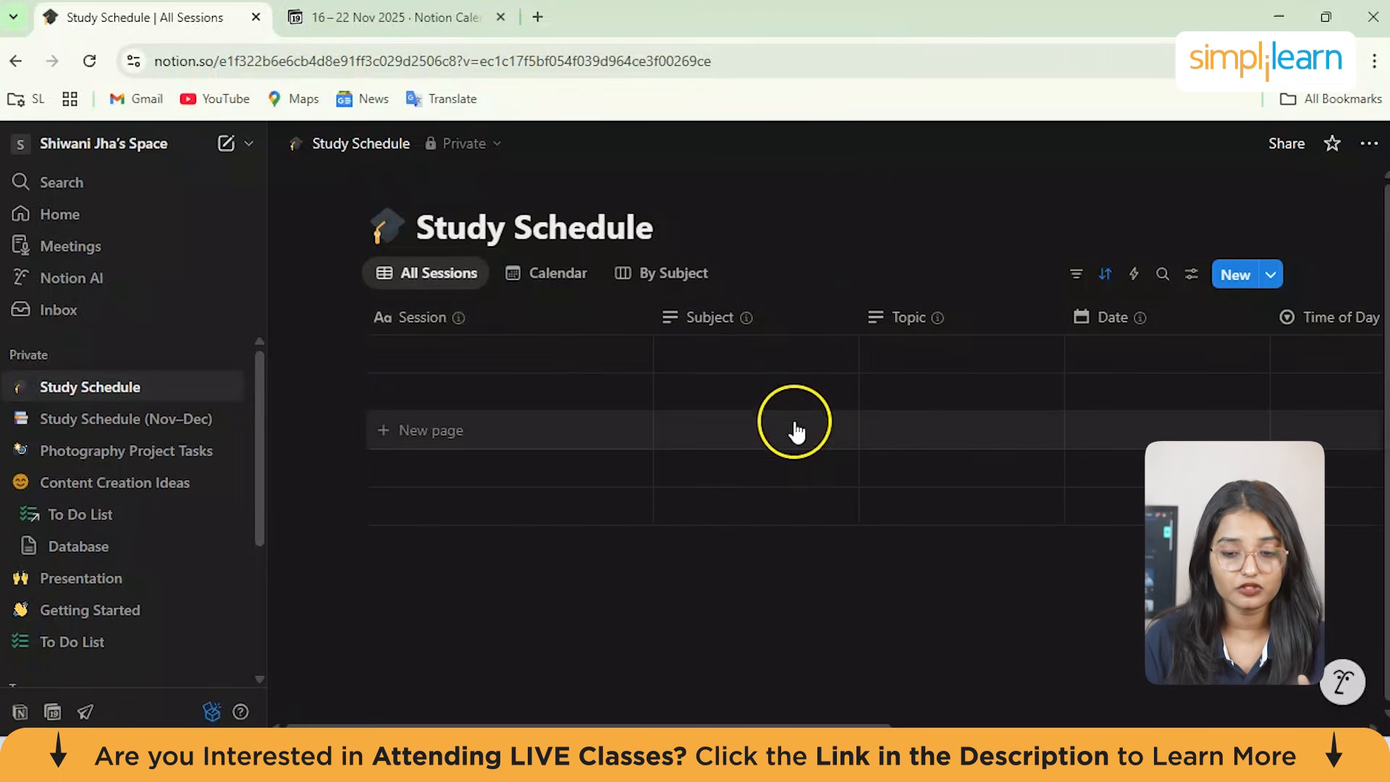
scroll(795, 432, "right", 8)
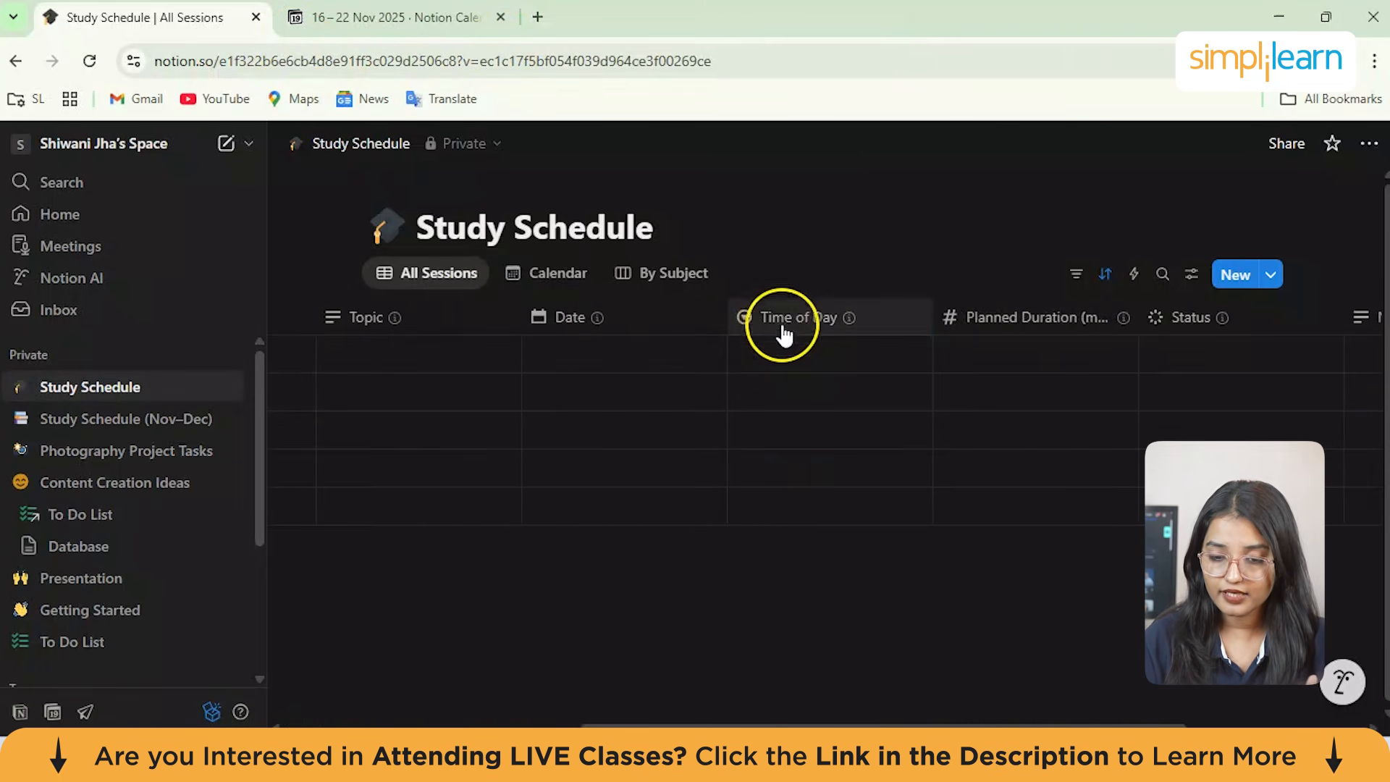
scroll(966, 398, "right", 5)
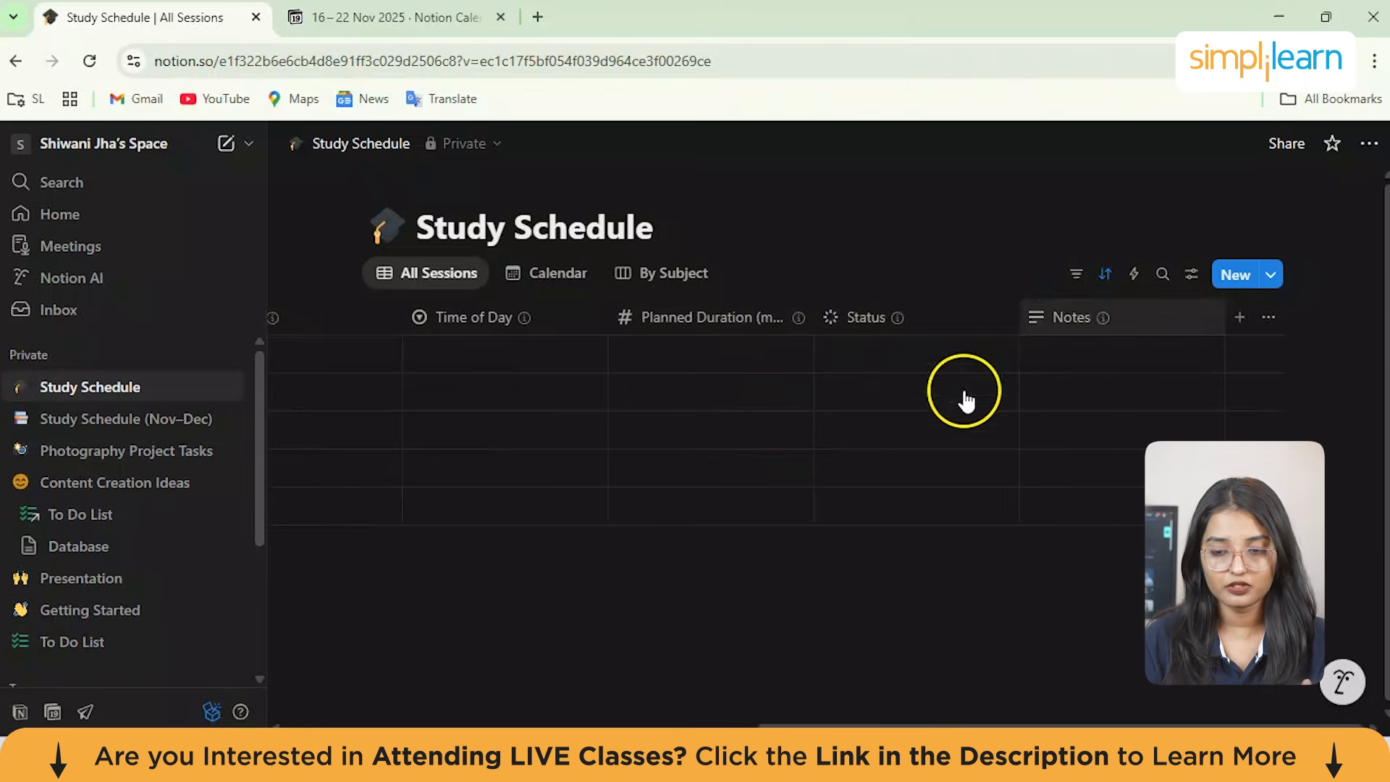
scroll(966, 398, "left", 12)
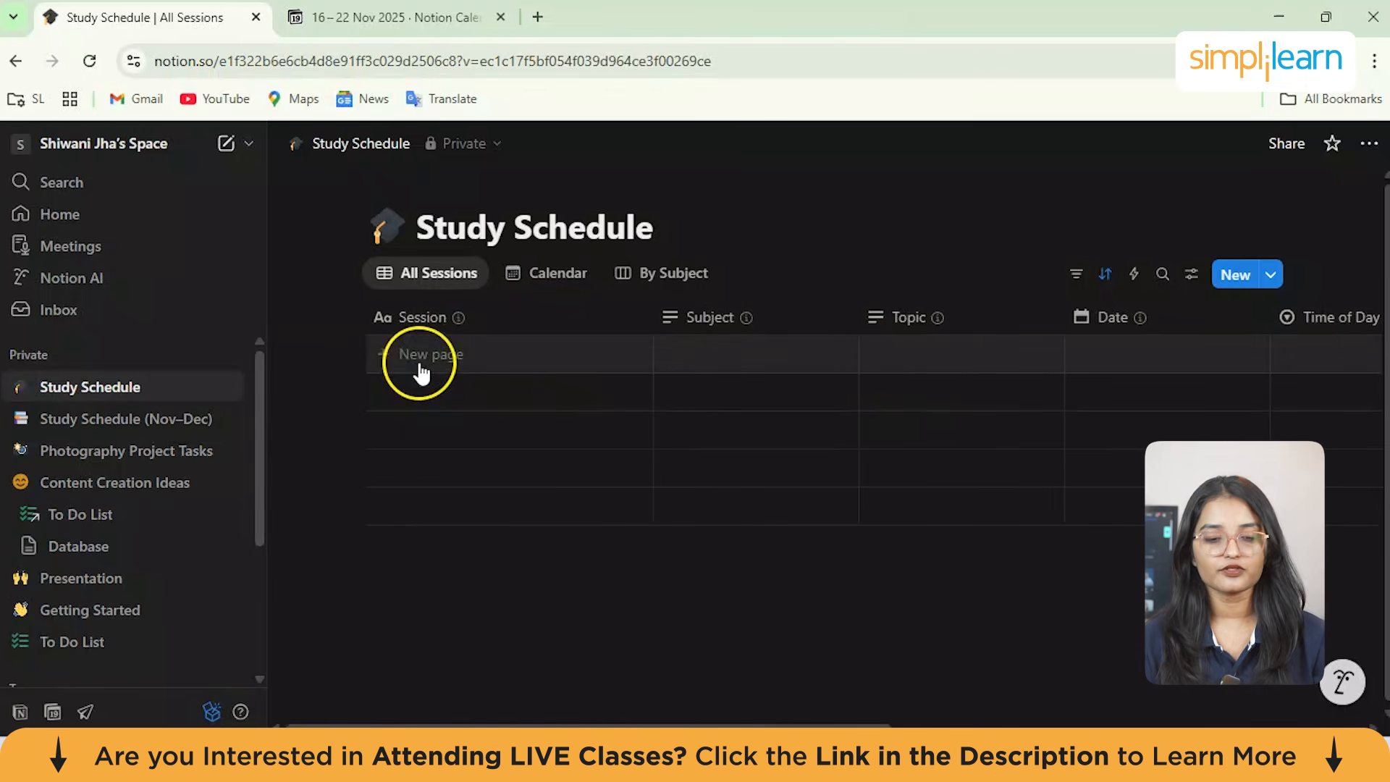
Step: Add a blank row to the Study Schedule database and open its Subject cell for editing
left_click(420, 373)
left_click(467, 432)
left_click(620, 380)
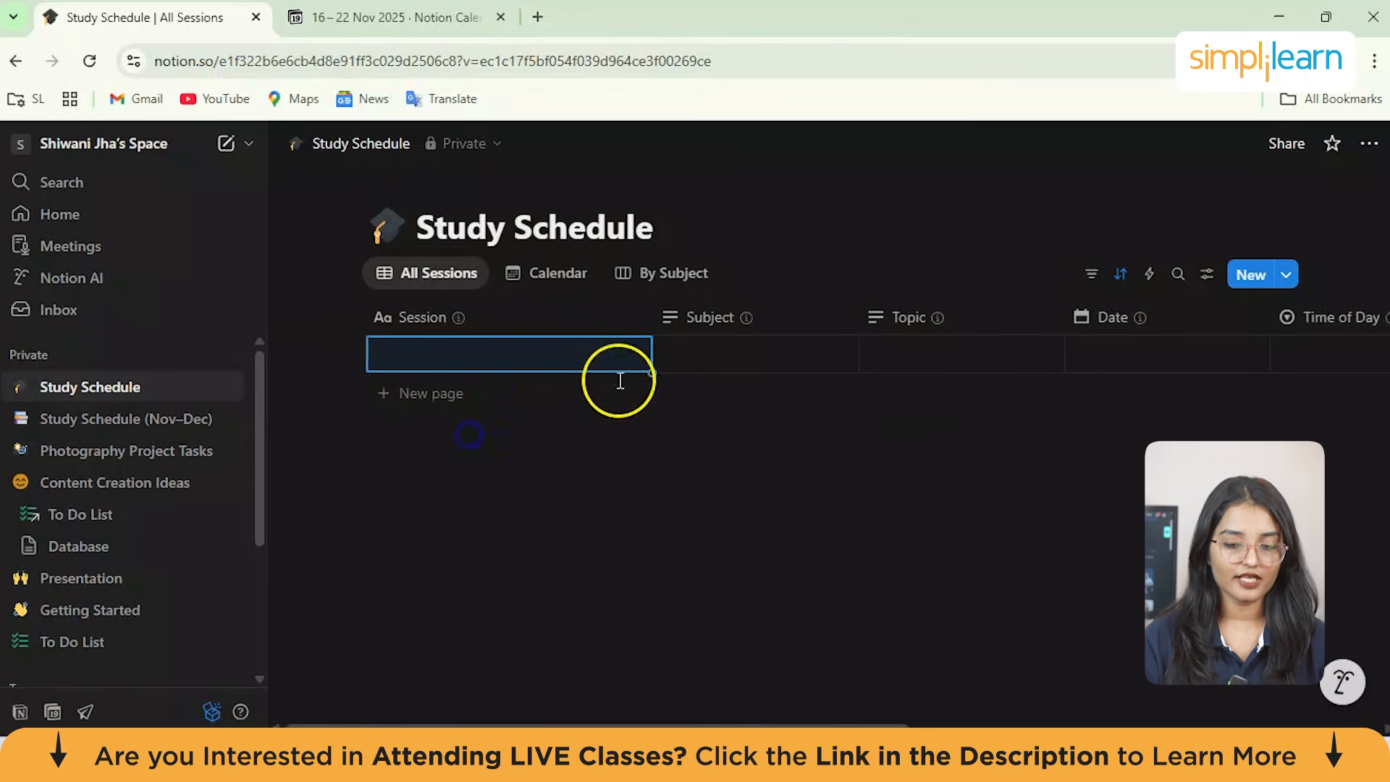
left_click(722, 351)
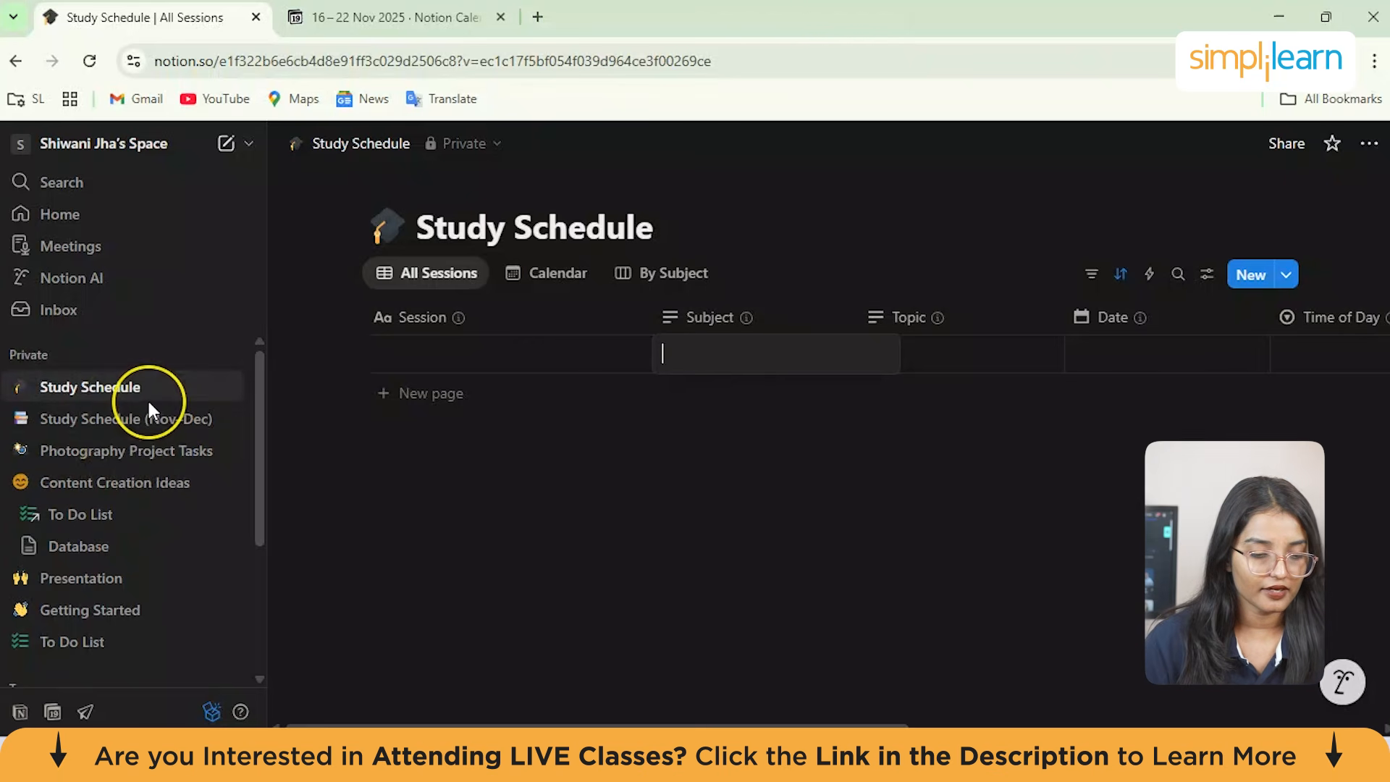
Step: In a new Notion AI chat, request a task management board for software developers with tasks for code reviews, feature implementation, and testing
left_click(90, 275)
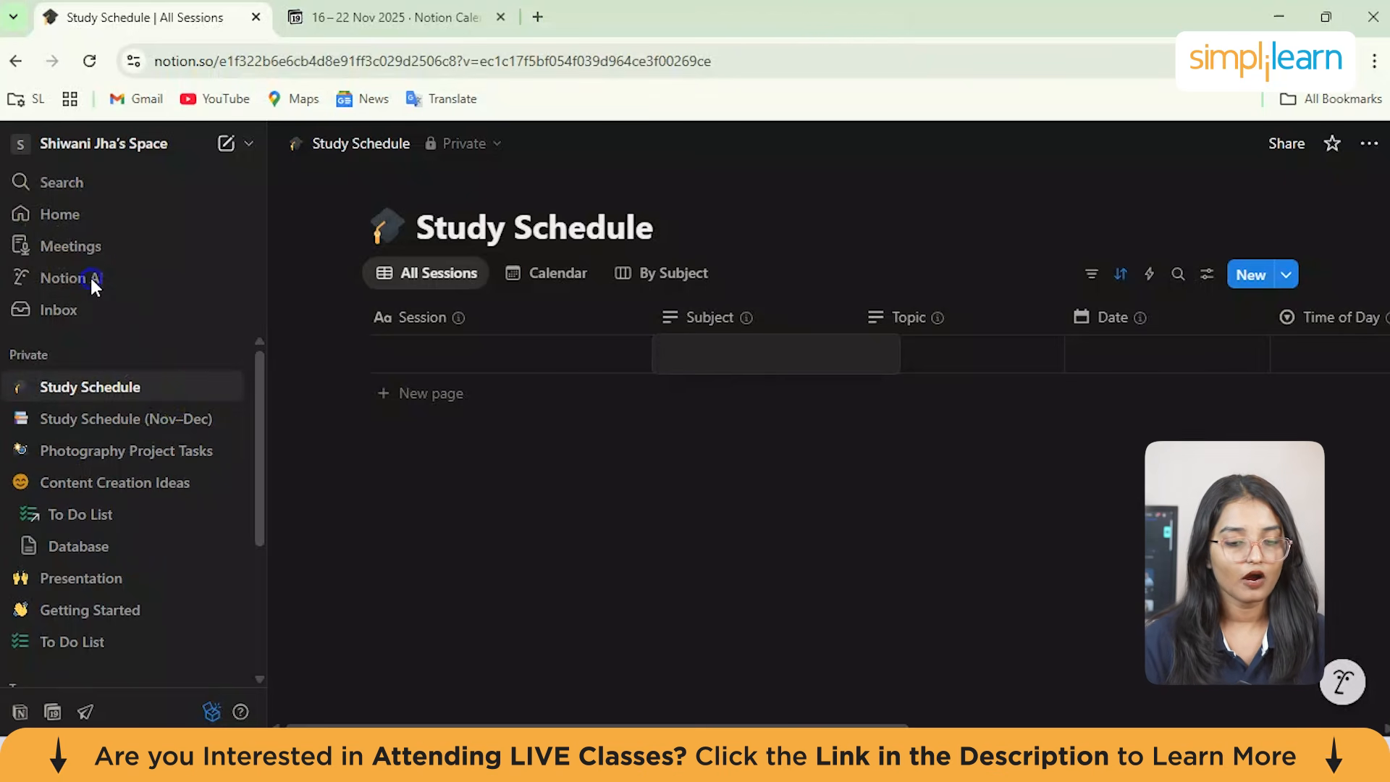
left_click(94, 279)
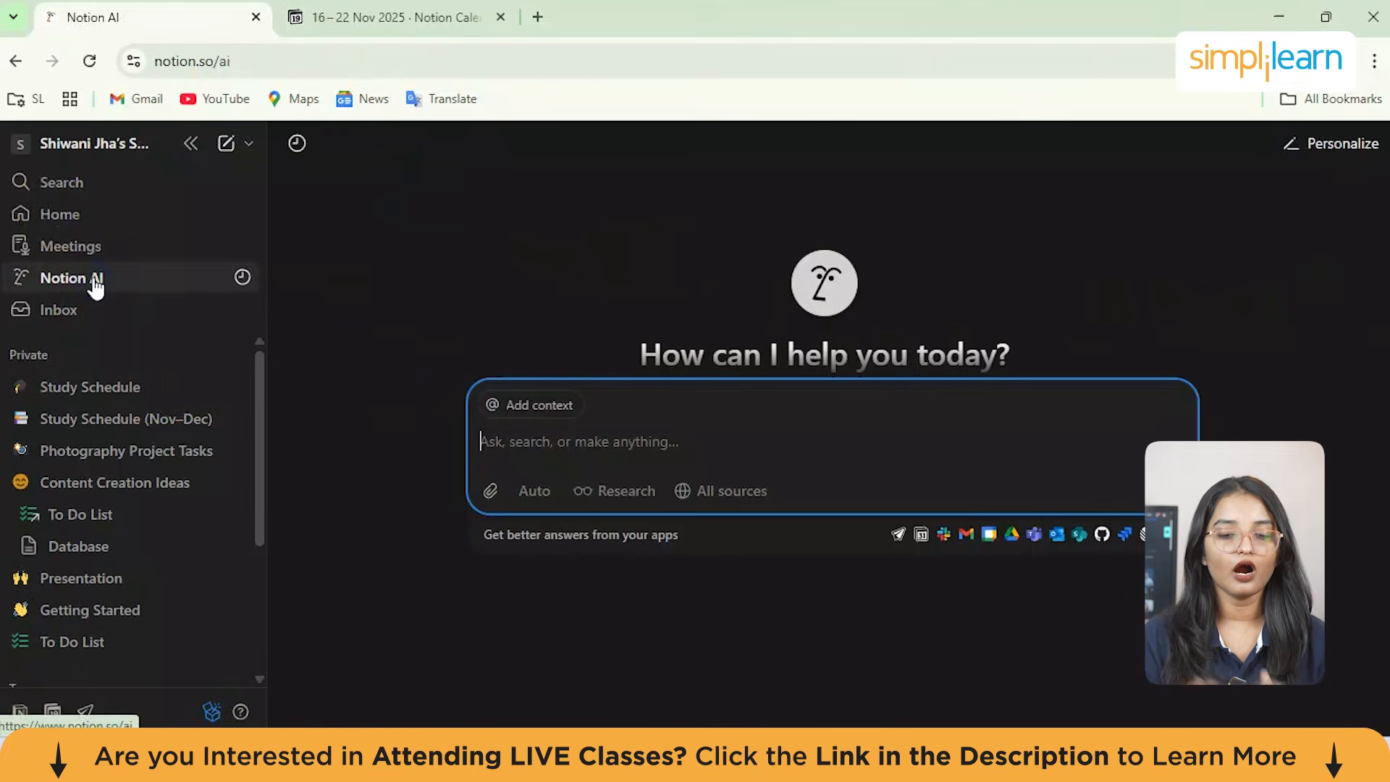
left_click(514, 492)
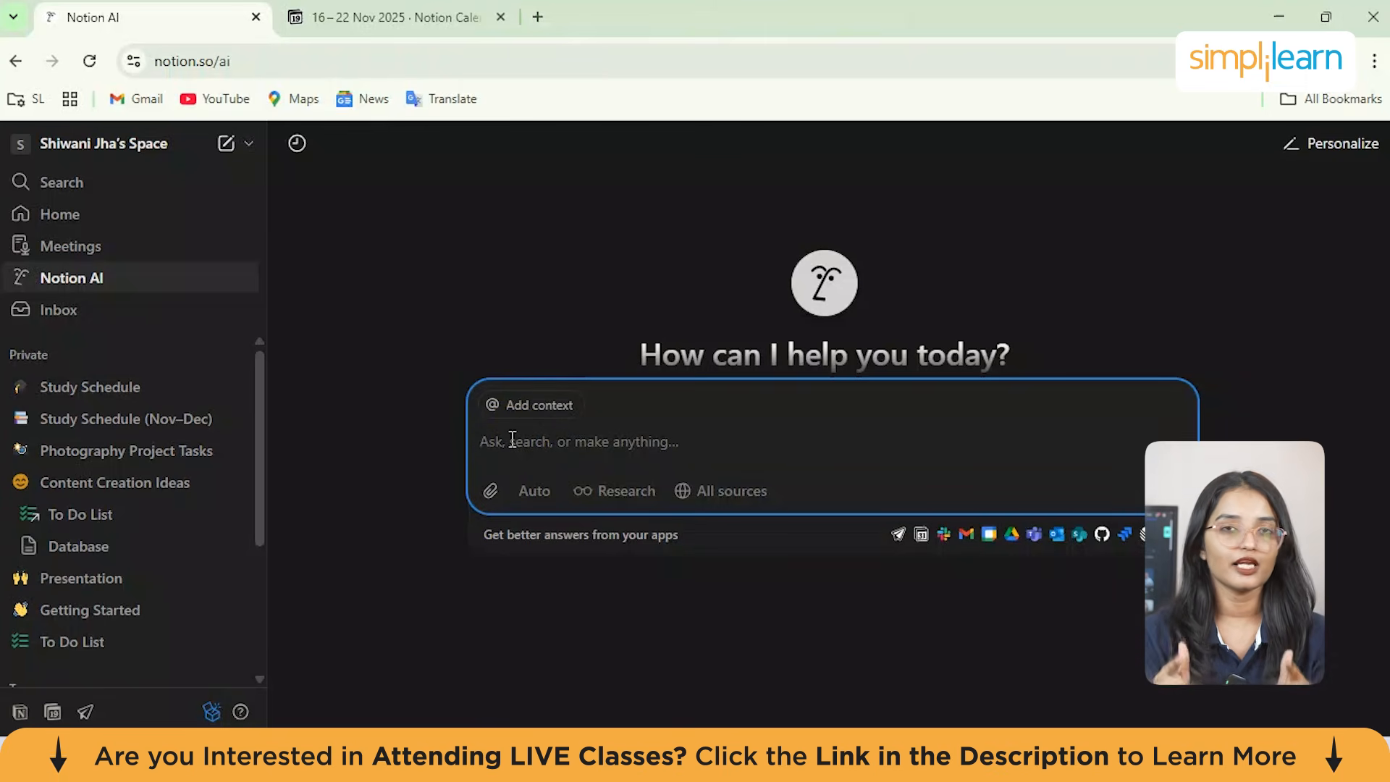
type("Create a task management board for a team of software developers with tasks for code reviews, feature implementation, and testing")
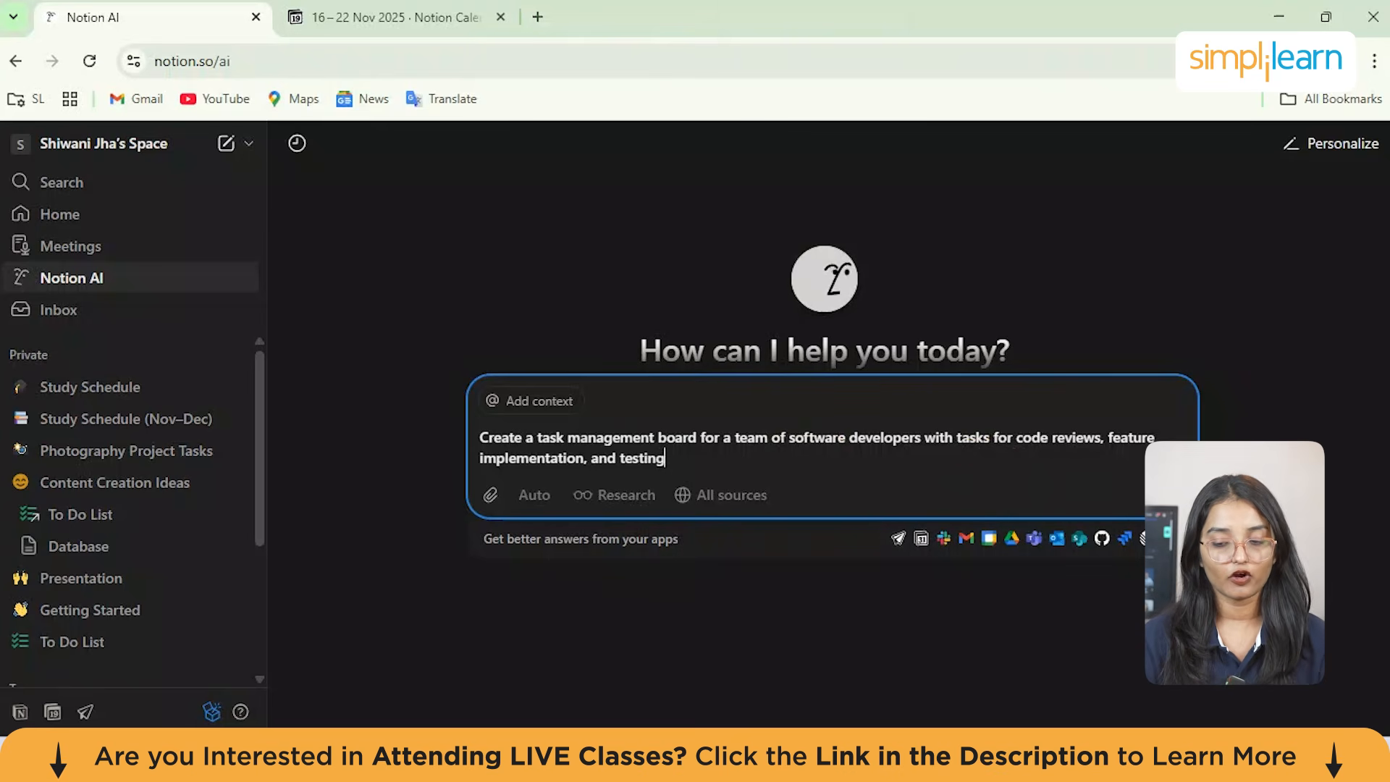
key("Return")
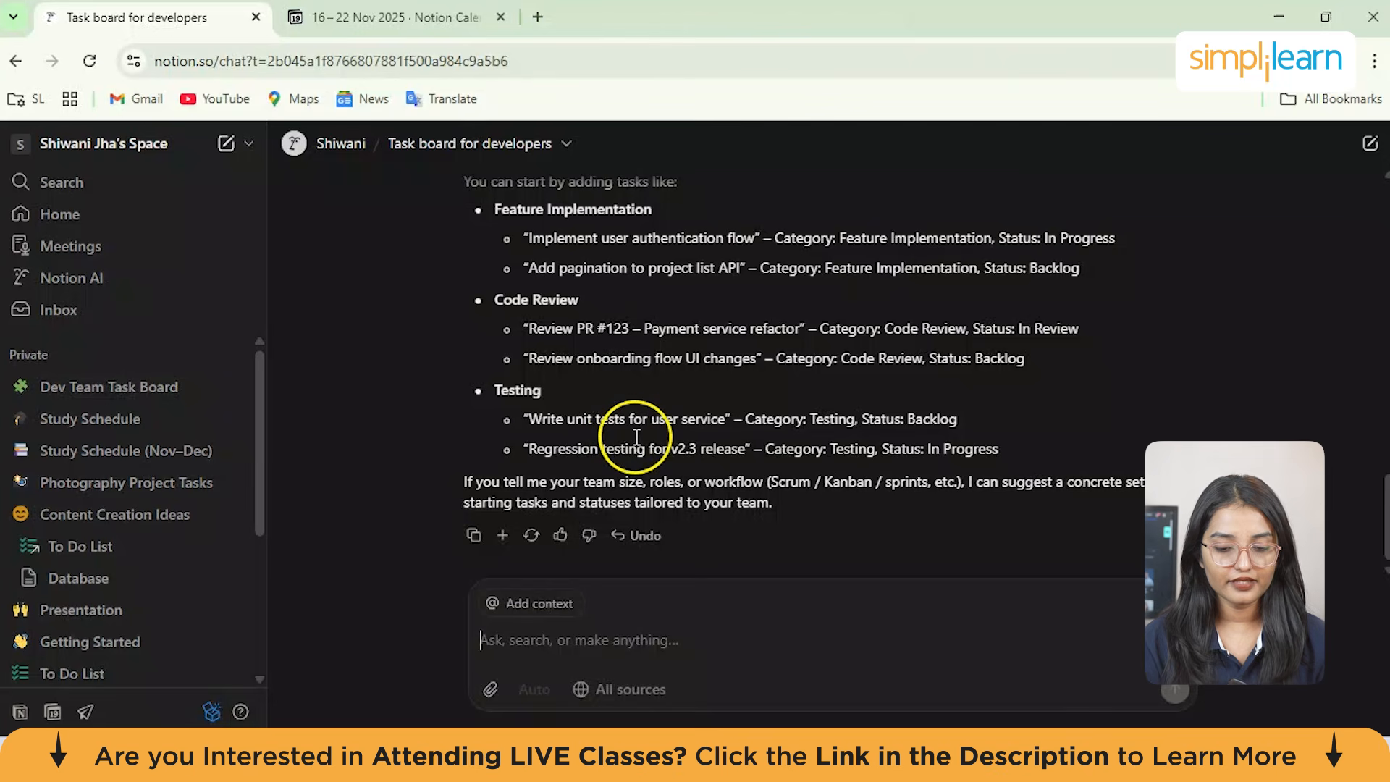
left_click_drag(462, 482, 795, 506)
left_click(795, 506)
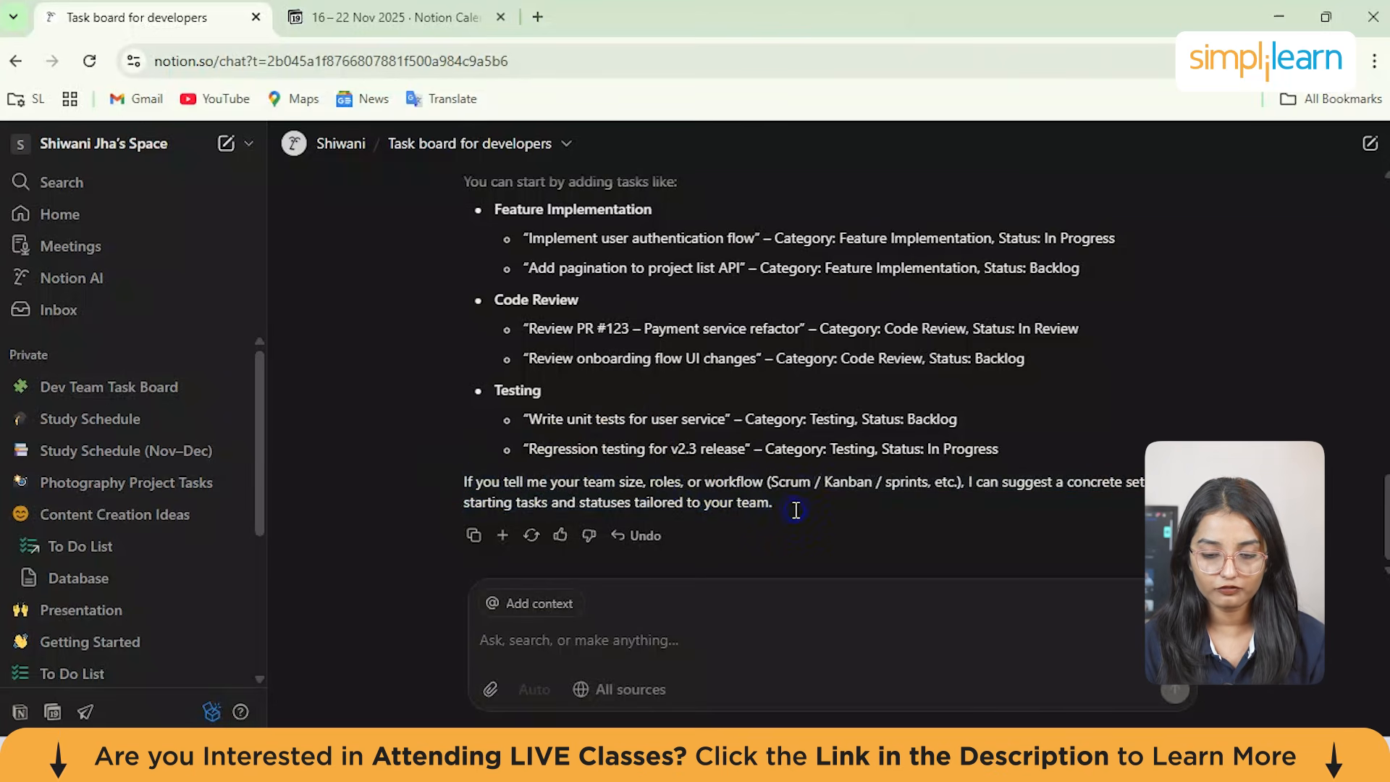